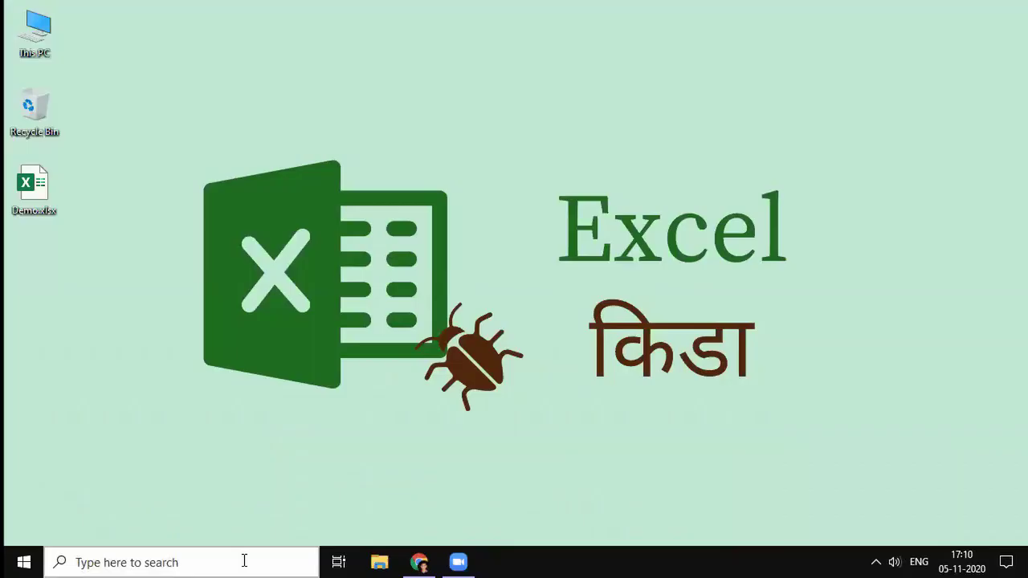
# Launch Edge and open the Gmail inbox at mail.google.com
pyautogui.click(244, 561)
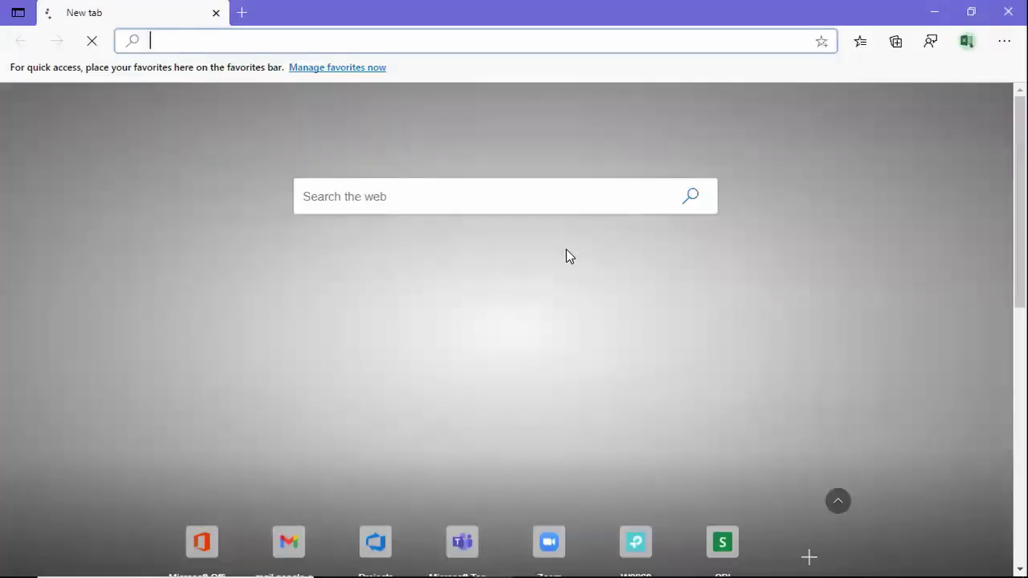
pyautogui.write('mail.google.com')
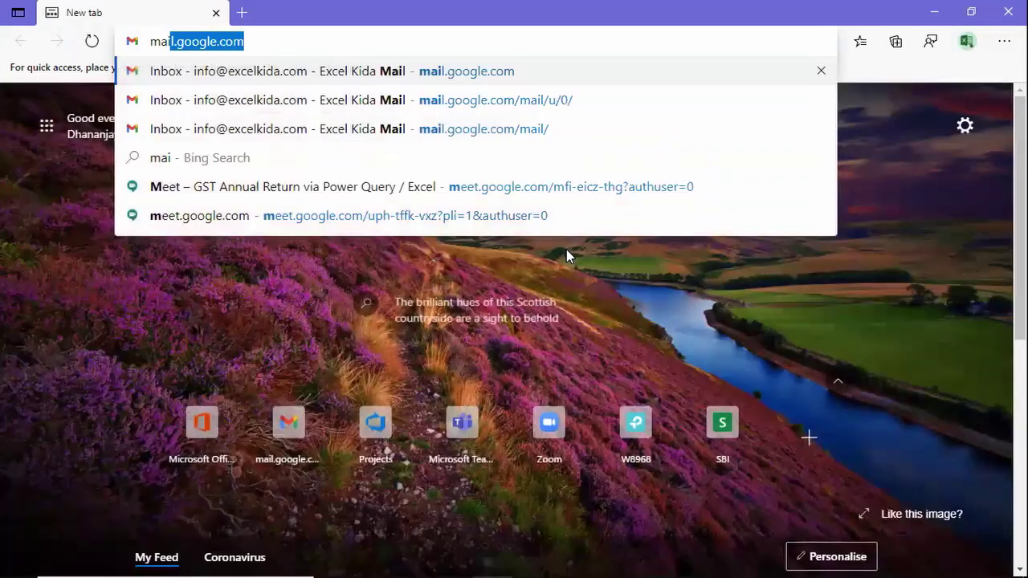
pyautogui.press('Return')
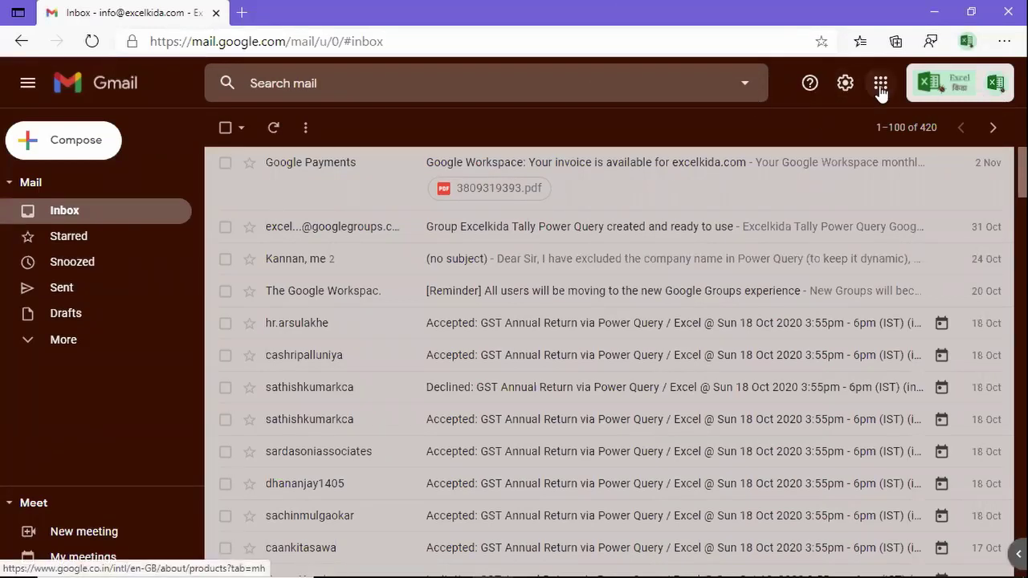
# Open Google Drive from the apps grid and enter the Course folder
pyautogui.click(881, 92)
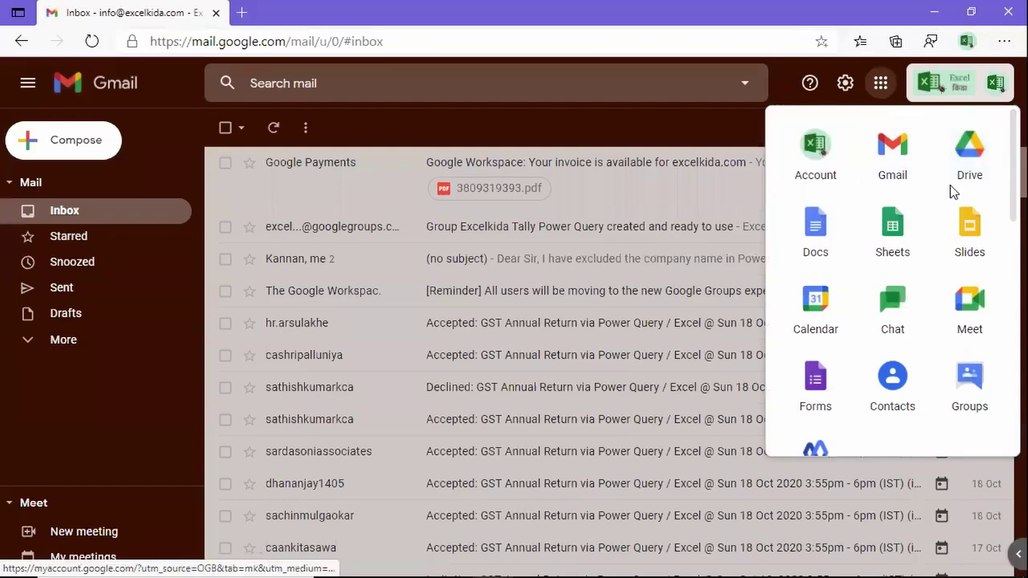
pyautogui.click(969, 165)
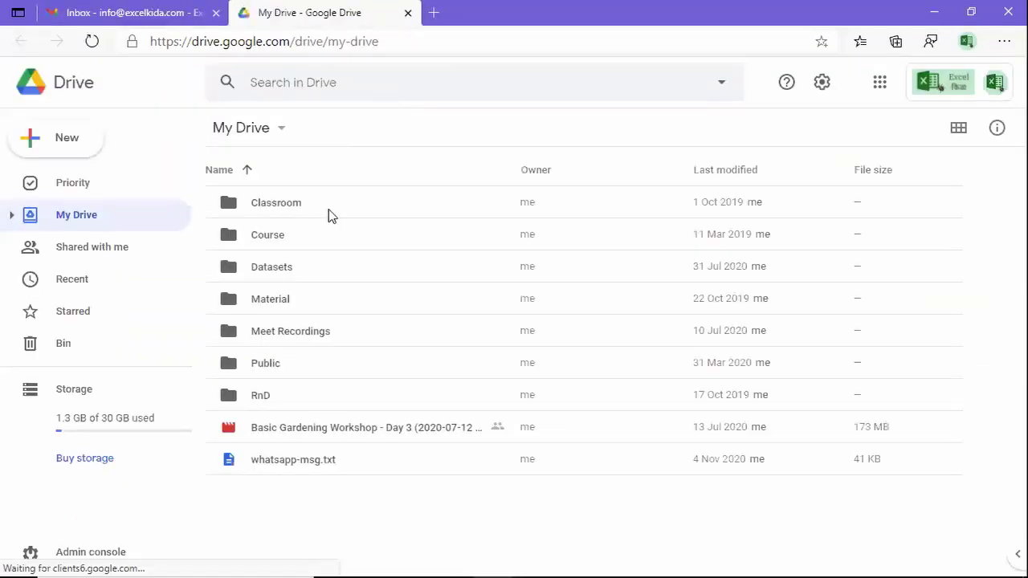
pyautogui.doubleClick(267, 236)
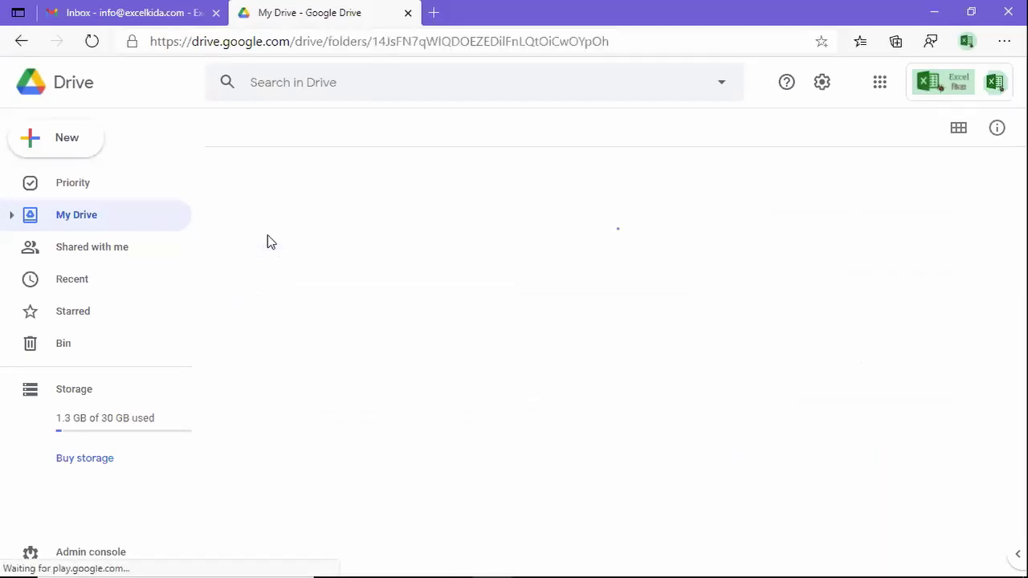
# Open the 2020-11-04_Tally-to-Excel-via-Power-Query-CA folder and its Tally to Excel presentation
pyautogui.scroll(-2, 405, 289)
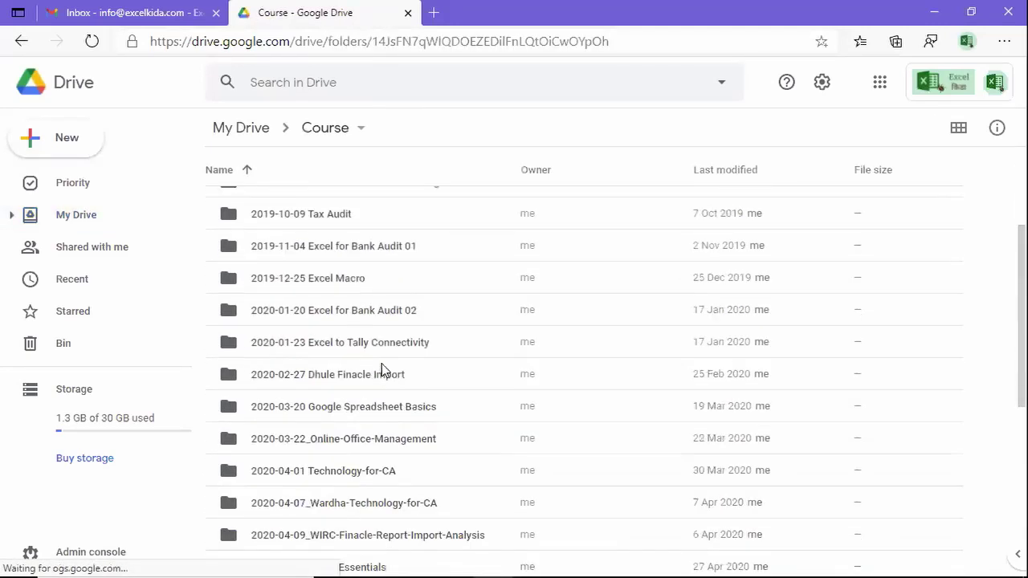
pyautogui.scroll(-2, 381, 369)
pyautogui.scroll(-3, 402, 407)
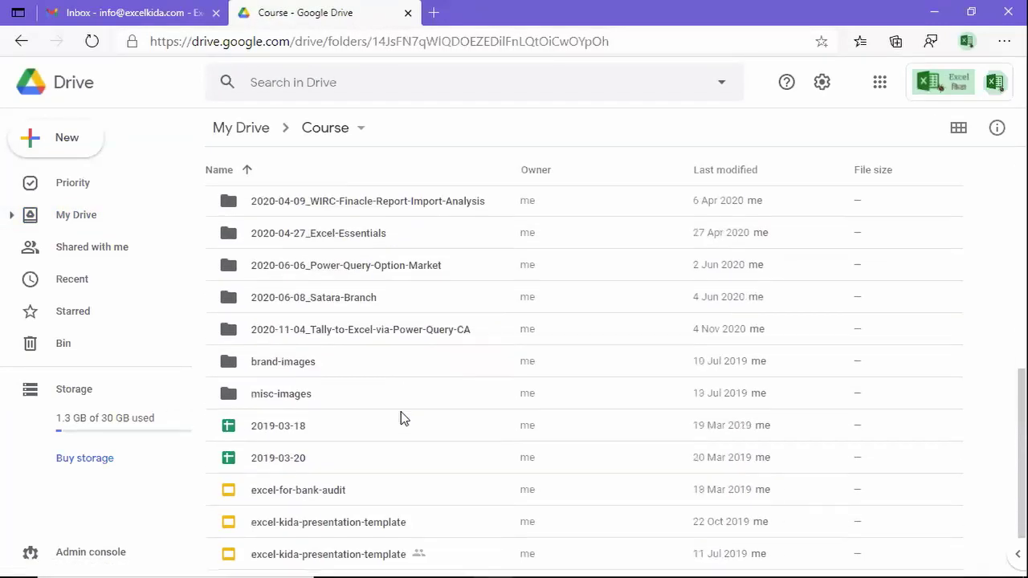
pyautogui.doubleClick(403, 331)
pyautogui.doubleClick(269, 202)
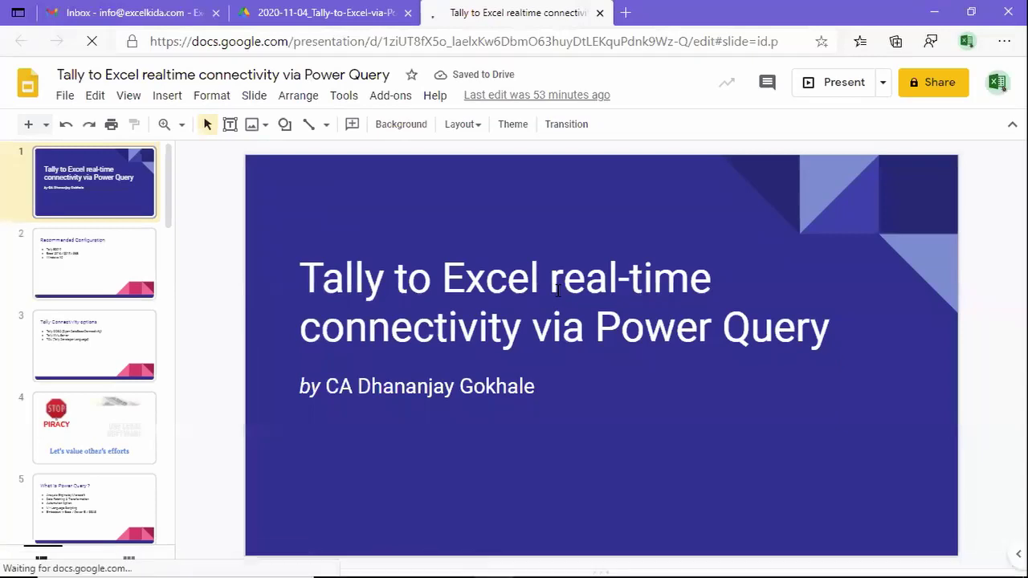
# Show the deck full screen from View and advance to slide 2, Recommended Configuration
pyautogui.click(143, 95)
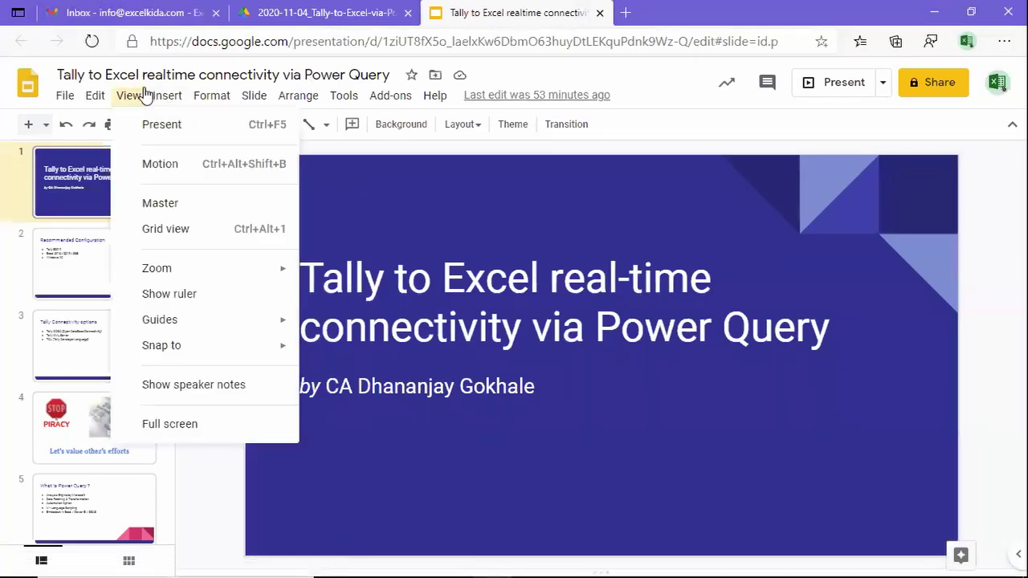
pyautogui.click(205, 427)
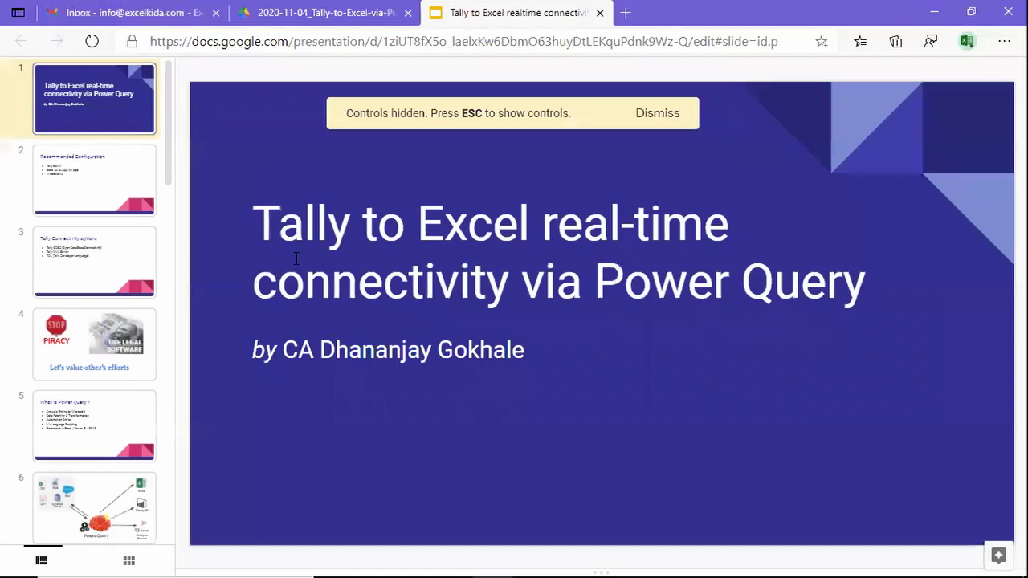
pyautogui.press('Down')
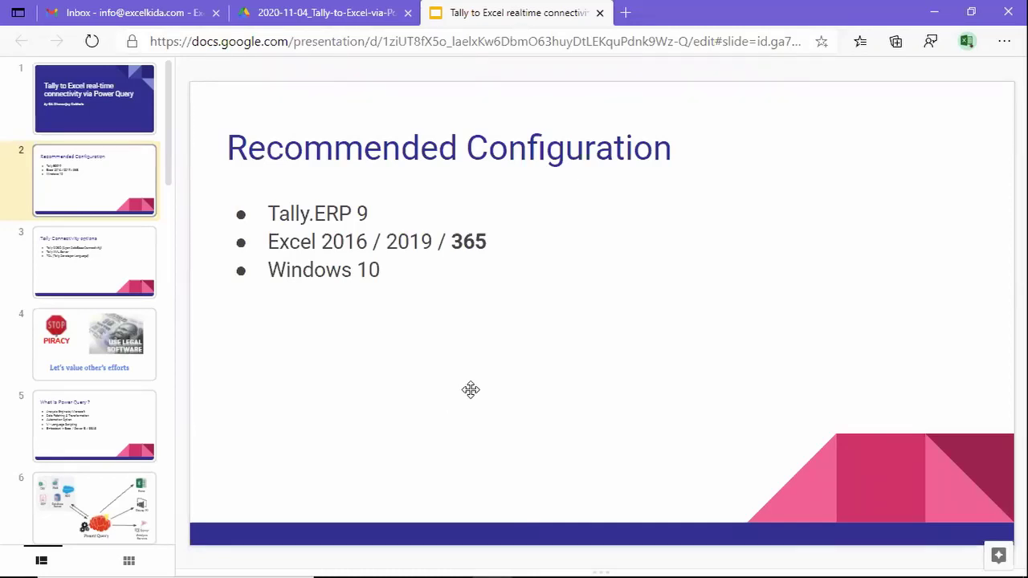
# Jump to slide 3, Tally Connectivity options, from the filmstrip
pyautogui.moveTo(507, 559)
pyautogui.click(93, 280)
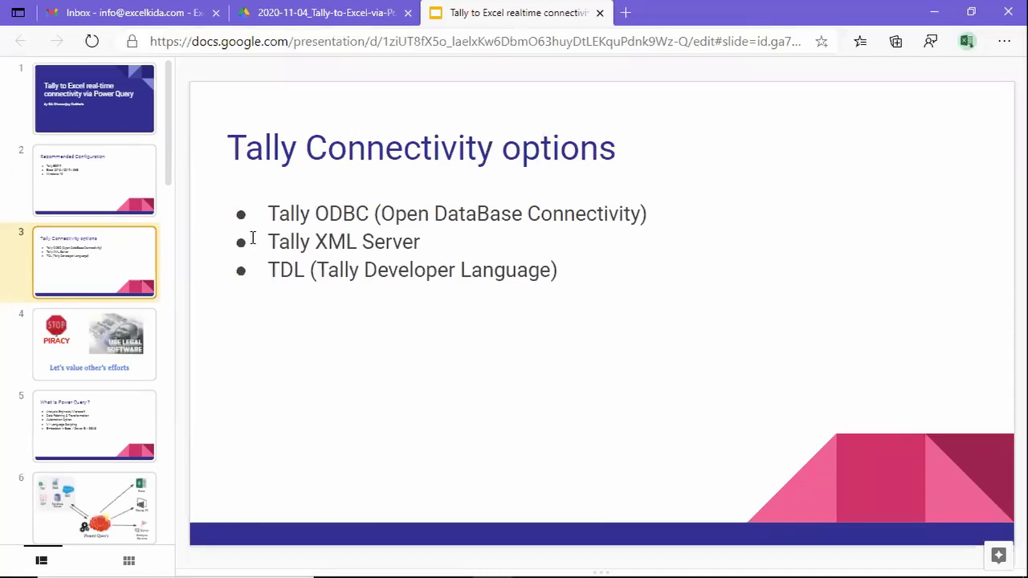
pyautogui.click(362, 252)
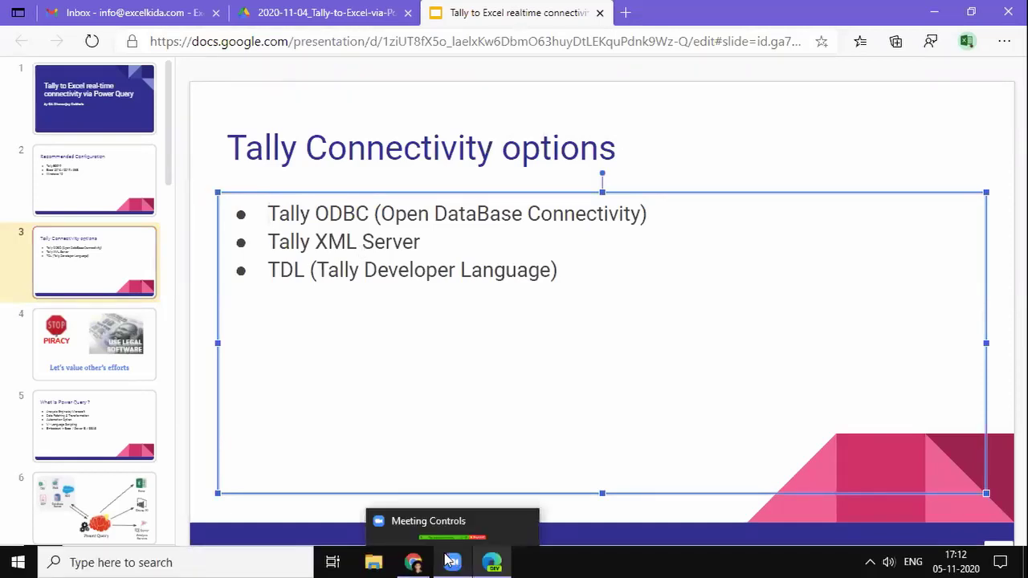
pyautogui.click(450, 560)
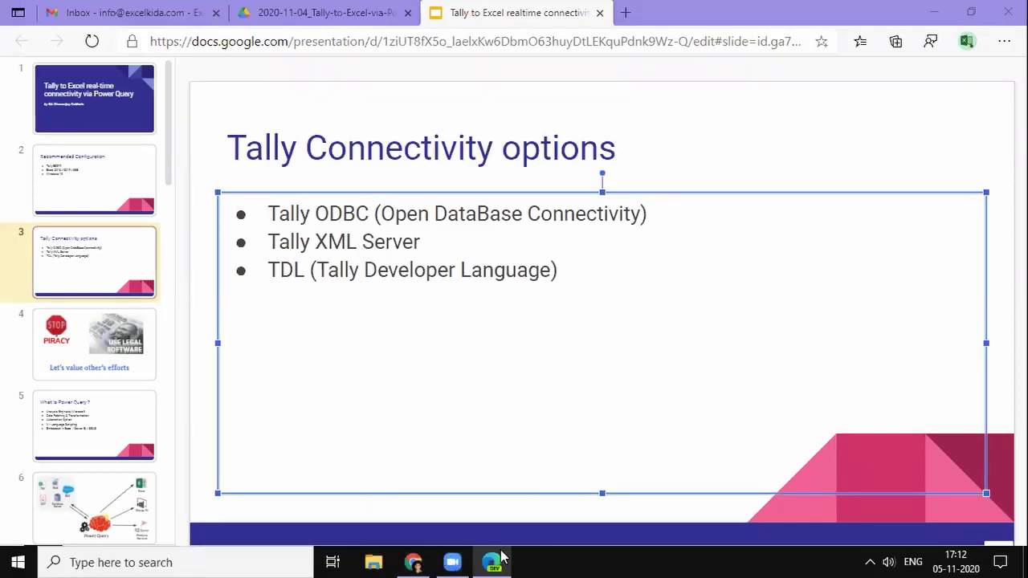
pyautogui.moveTo(413, 560)
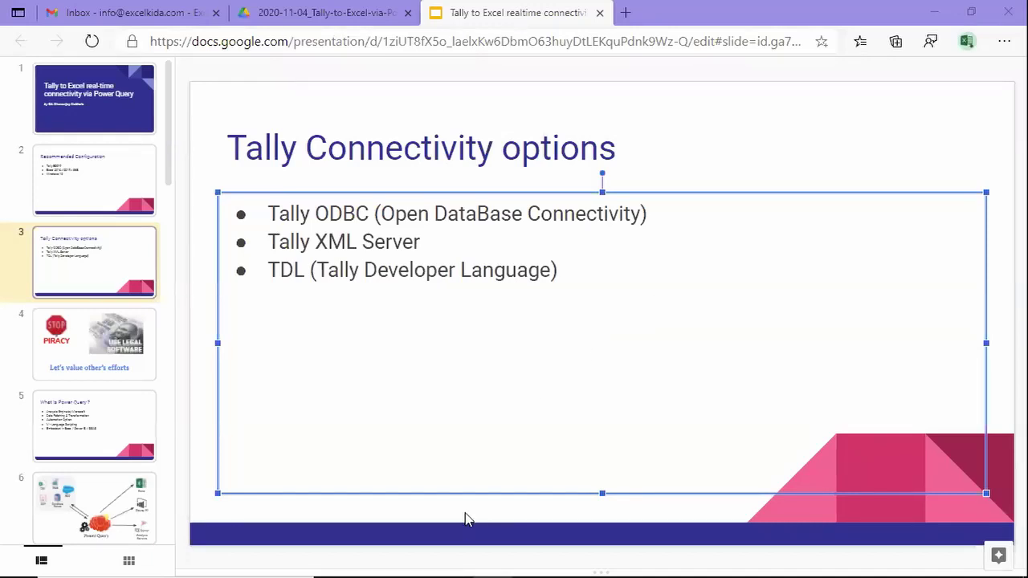
# Lower the system volume and bold the 'Tally XML Server' bullet with Ctrl+B
pyautogui.press('XF86AudioLowerVolume')
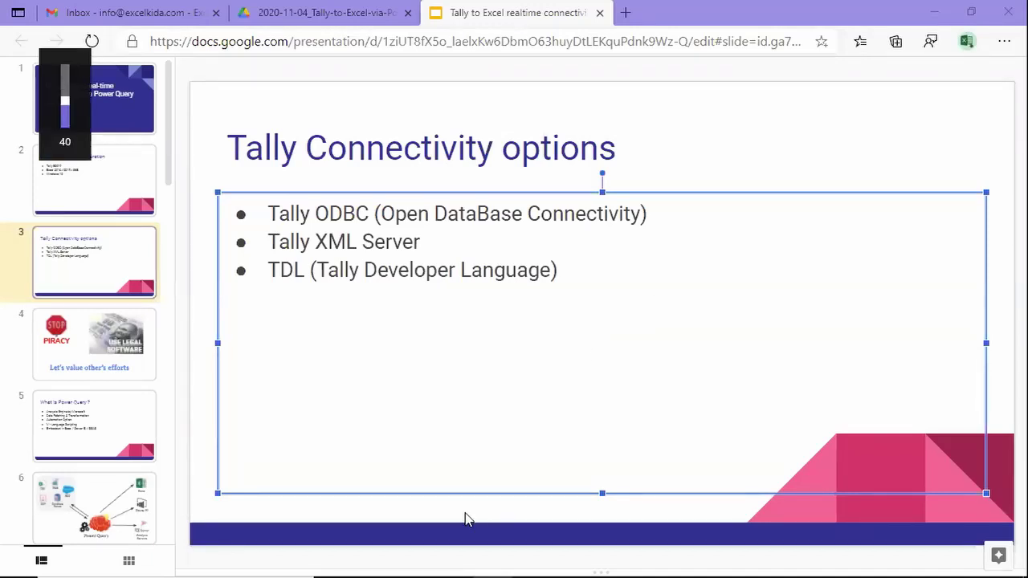
pyautogui.press('XF86AudioLowerVolume')
pyautogui.press('XF86AudioLowerVolume')
pyautogui.moveTo(269, 242)
pyautogui.mouseDown()
pyautogui.moveTo(351, 251)
pyautogui.moveTo(420, 242)
pyautogui.mouseUp()
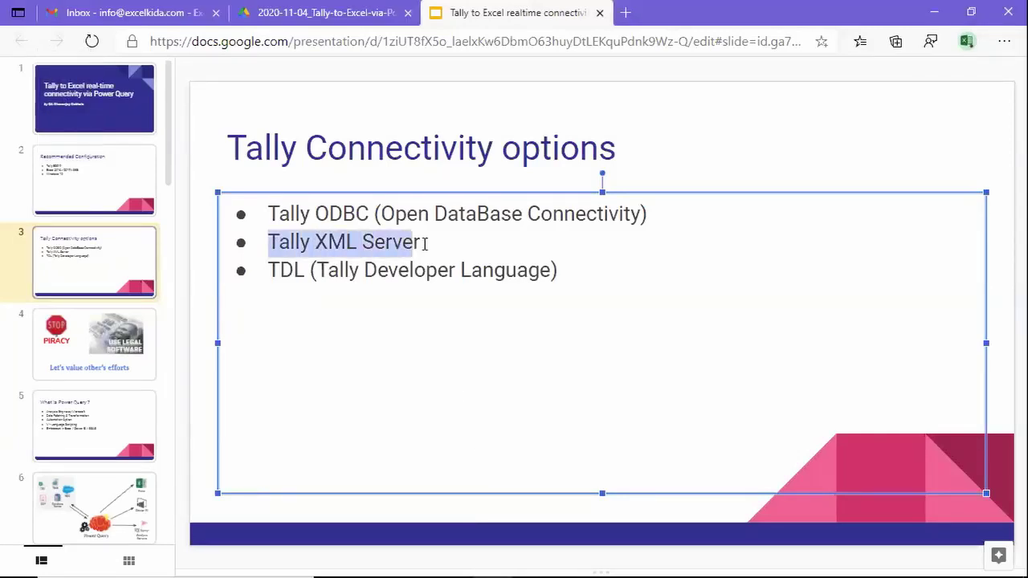
pyautogui.hotkey('ctrl', 'b')
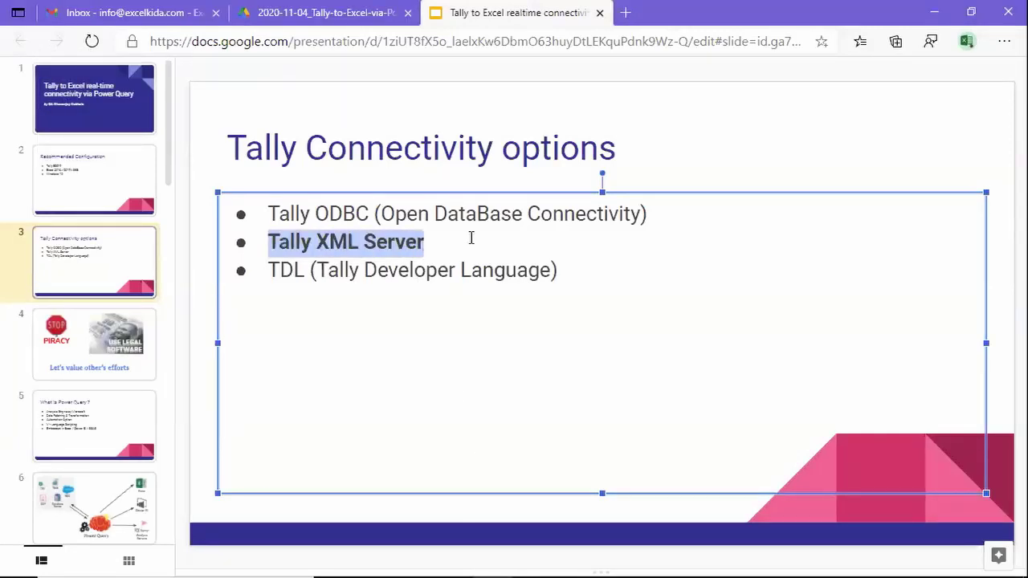
pyautogui.click(488, 238)
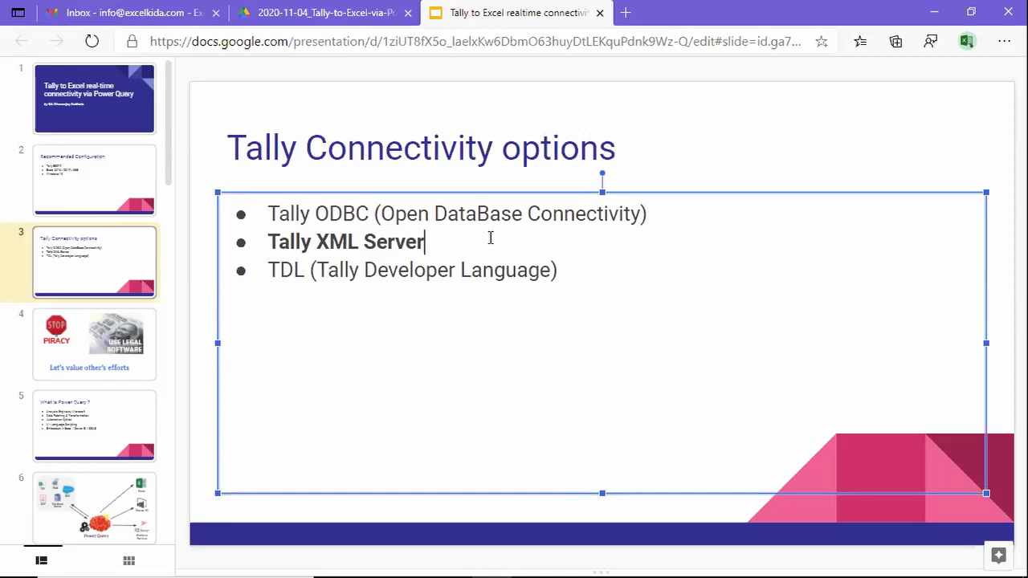
# Reselect the Tally XML Server line and move the caret between the TDL and Tally XML Server bullets
pyautogui.moveTo(268, 241); pyautogui.dragTo(425, 252)
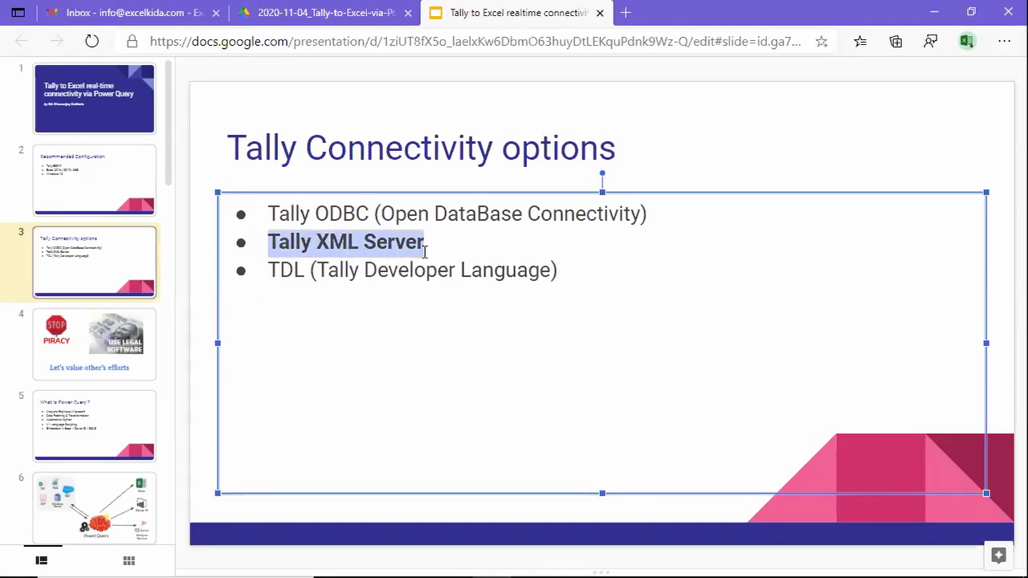
pyautogui.click(295, 271)
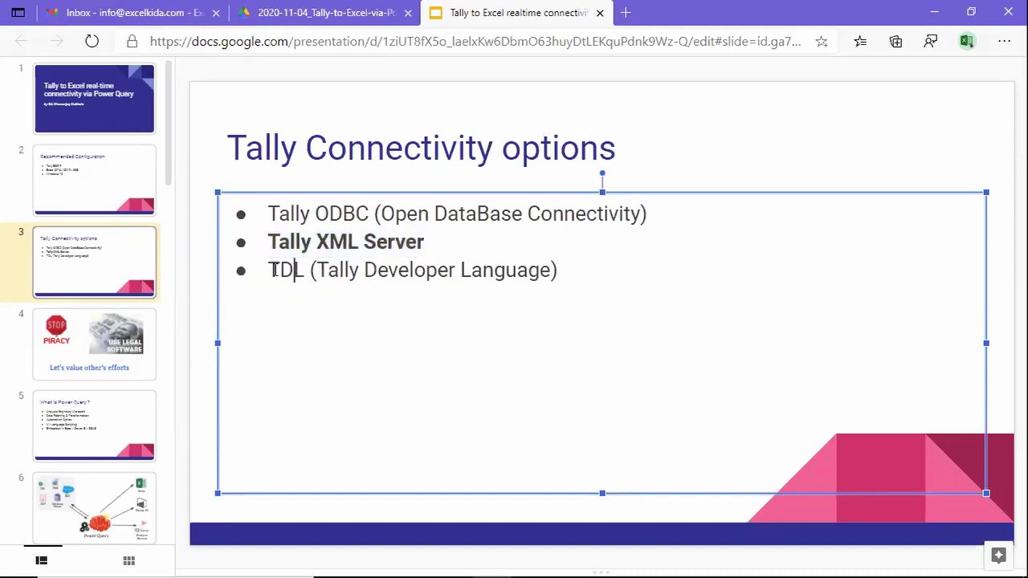
pyautogui.click(273, 271)
pyautogui.click(270, 271)
pyautogui.click(466, 243)
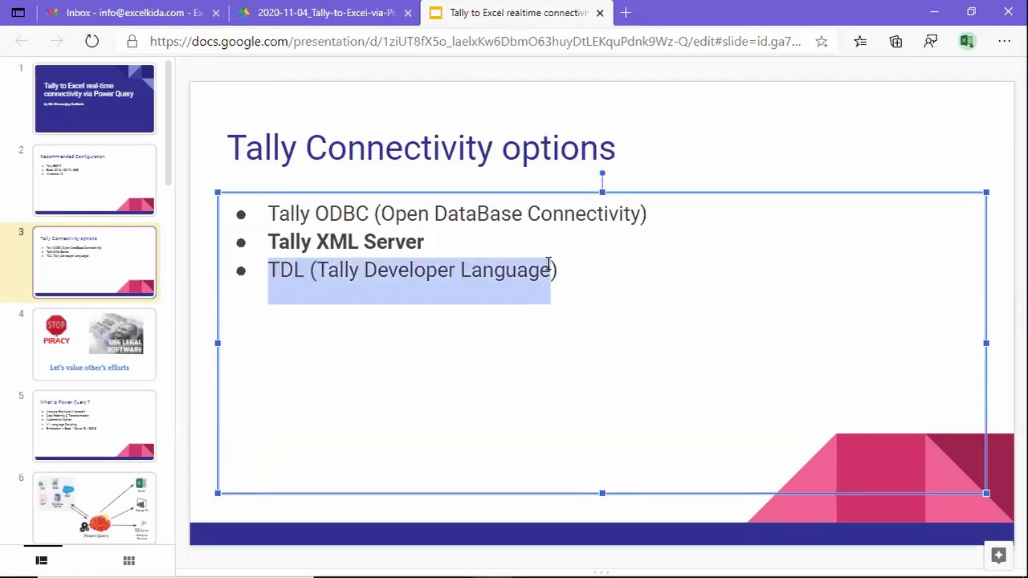
pyautogui.click(268, 213)
pyautogui.click(269, 242)
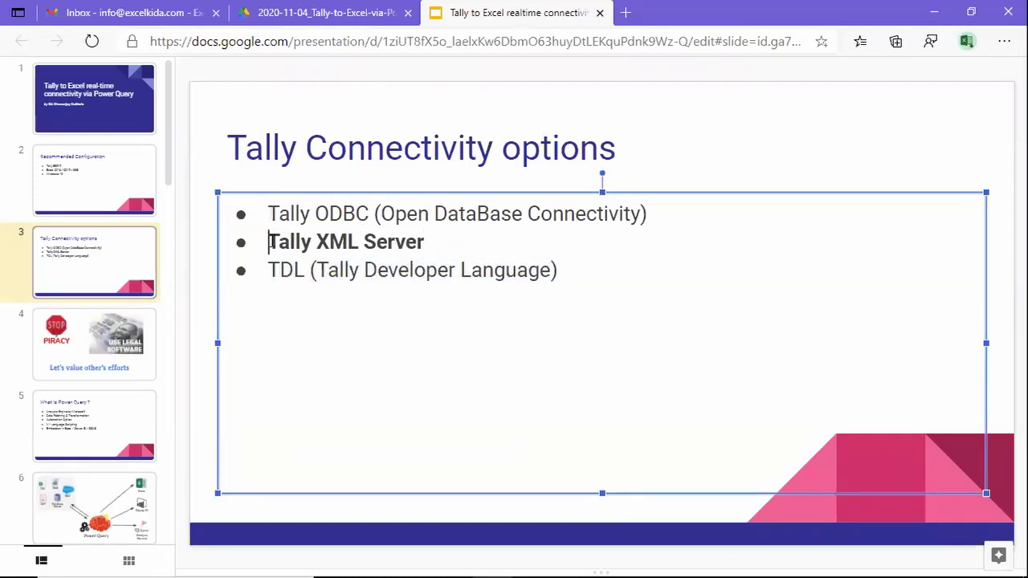
# Step through slide 4, STOP PIRACY, to slide 5, What is Power Query ?
pyautogui.click(120, 336)
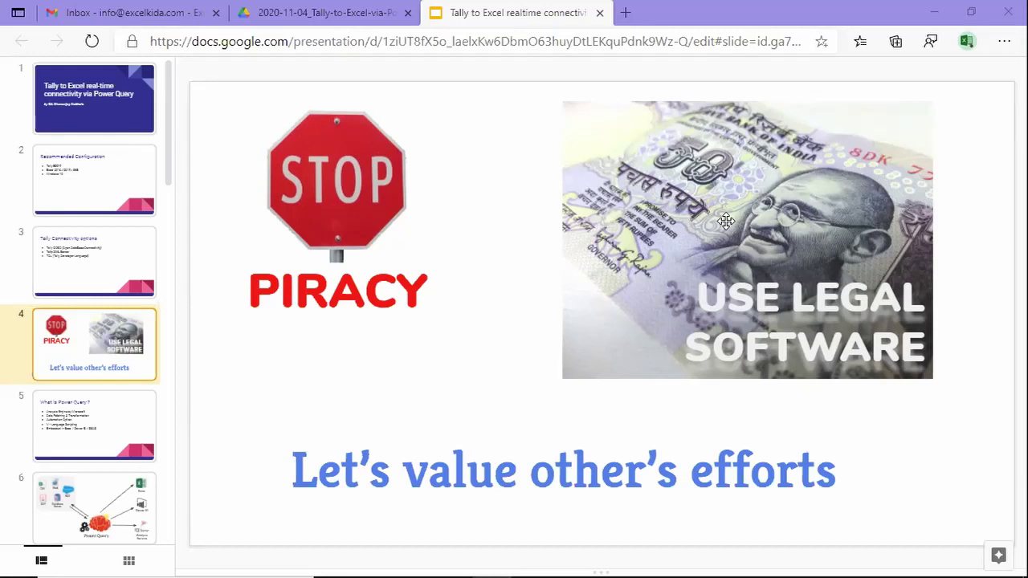
pyautogui.click(99, 423)
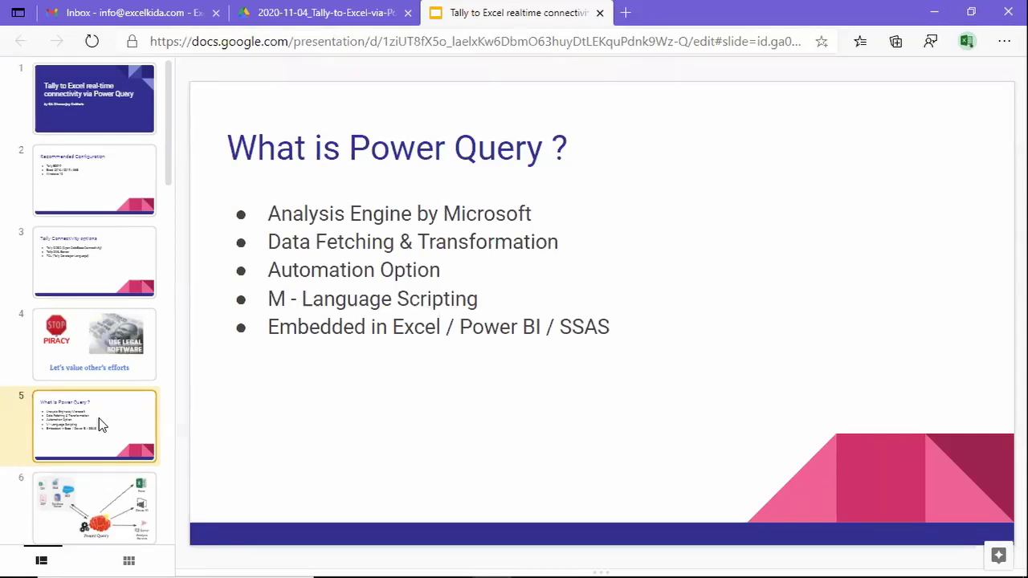
# Preview slide 6 (Power Query diagram) and slide 7 (Input Source), then return to slide 5
pyautogui.scroll(-2, 102, 413)
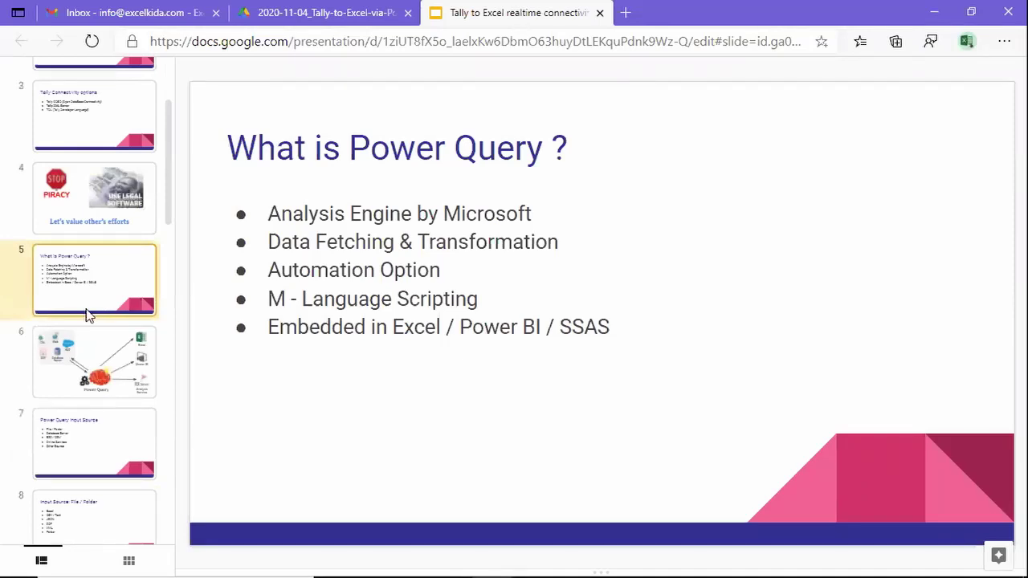
pyautogui.scroll(-1, 89, 305)
pyautogui.click(88, 302)
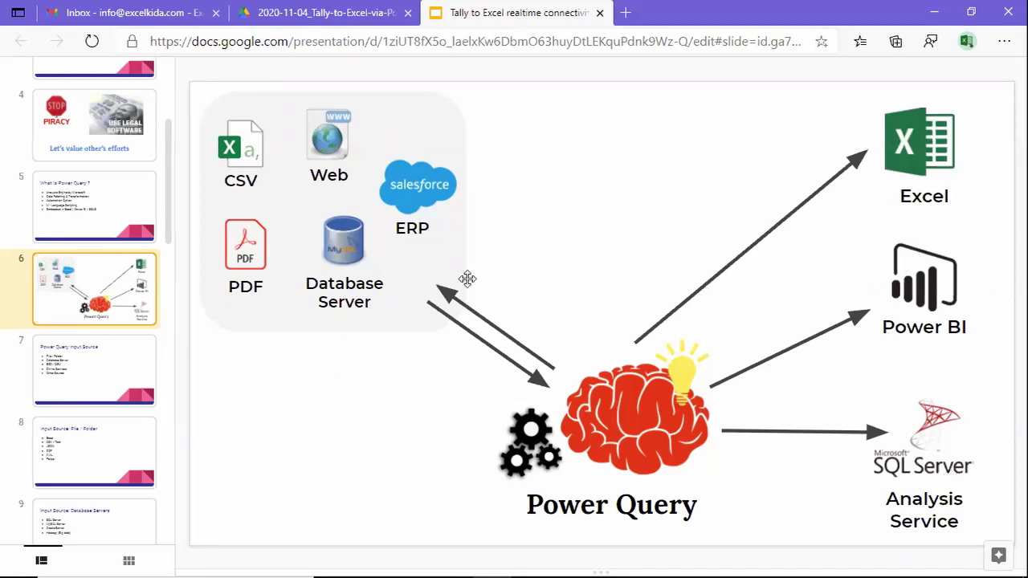
pyautogui.click(113, 331)
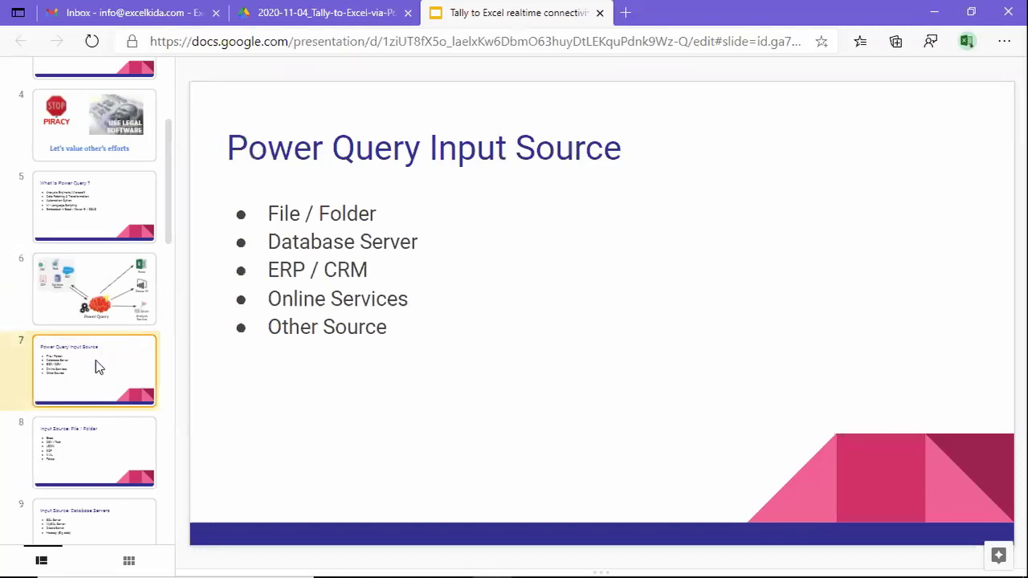
pyautogui.click(80, 293)
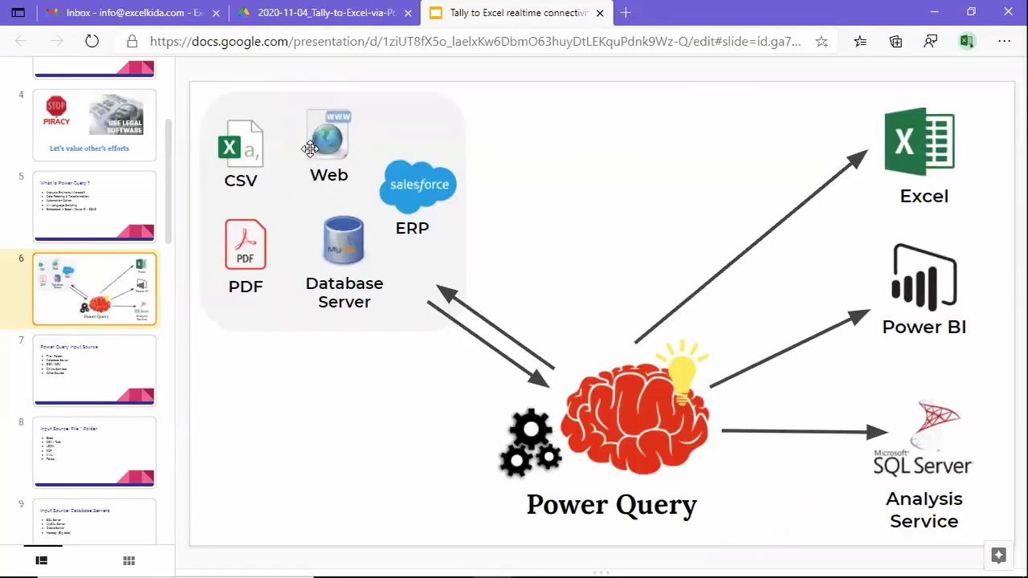
pyautogui.click(152, 235)
# Return to slide 3 via slide 2 and briefly highlight the Tally XML Server bullet
pyautogui.scroll(3, 103, 209)
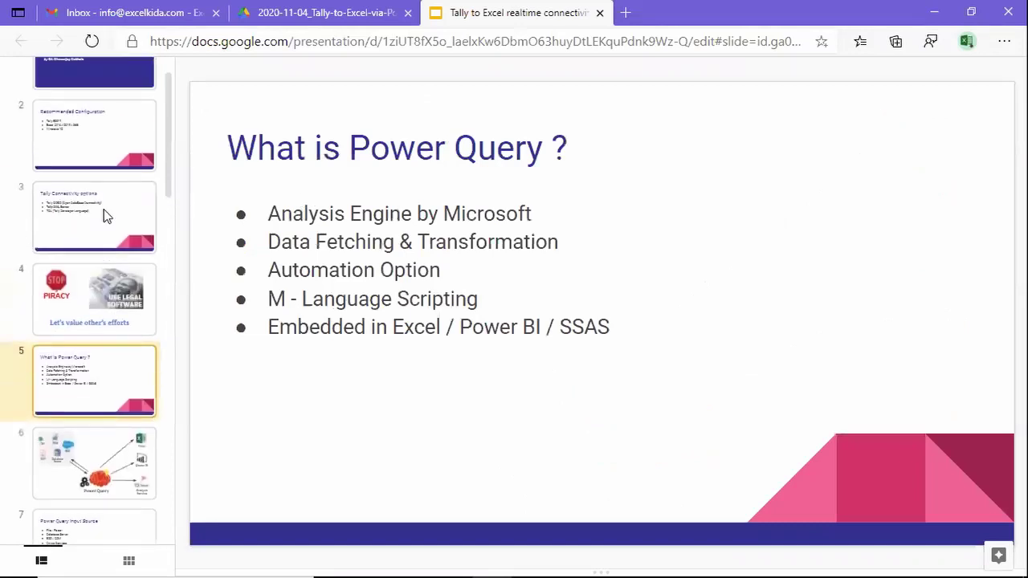
pyautogui.click(95, 193)
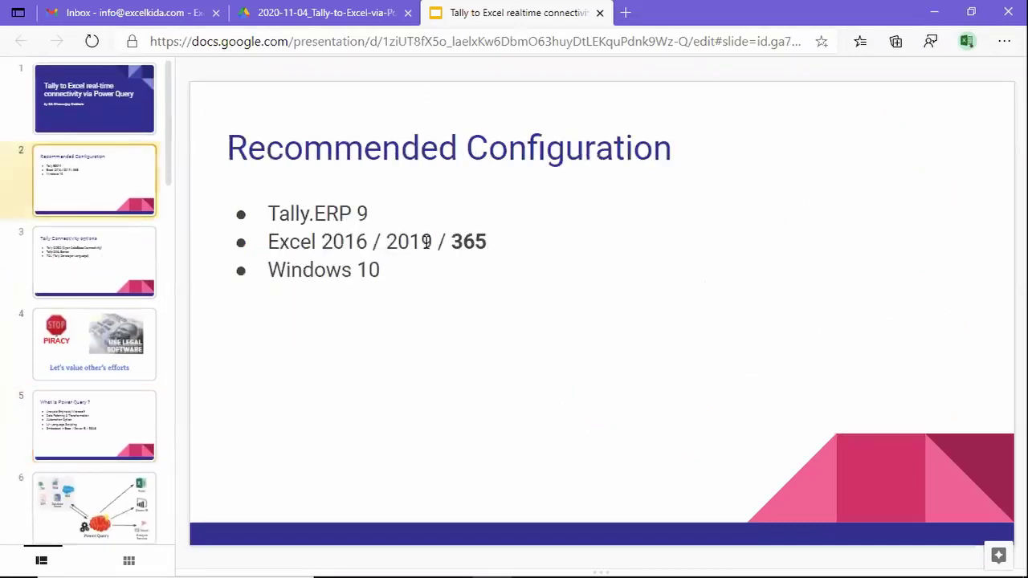
pyautogui.click(75, 286)
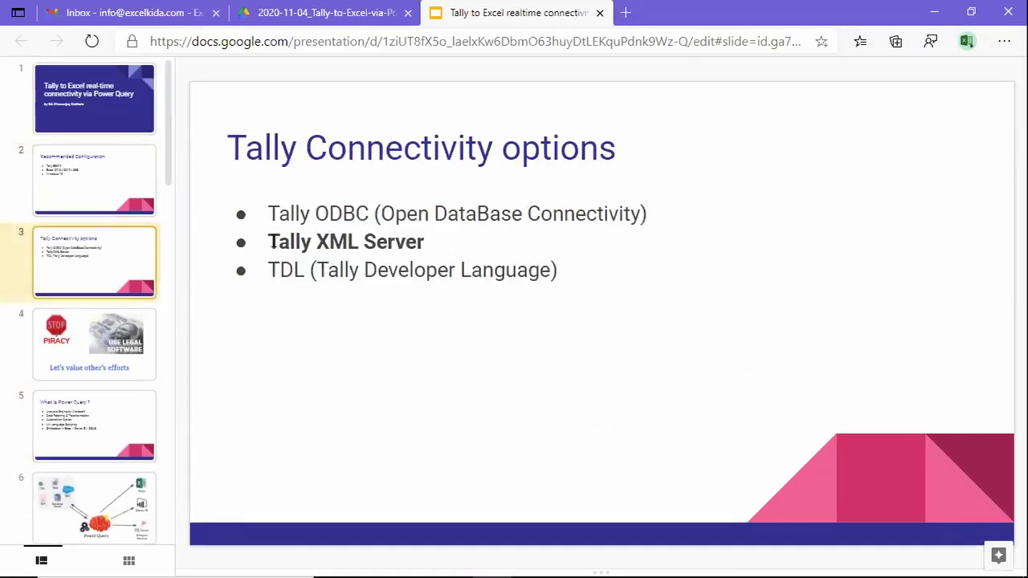
pyautogui.moveTo(269, 241); pyautogui.dragTo(423, 242)
pyautogui.click(364, 241)
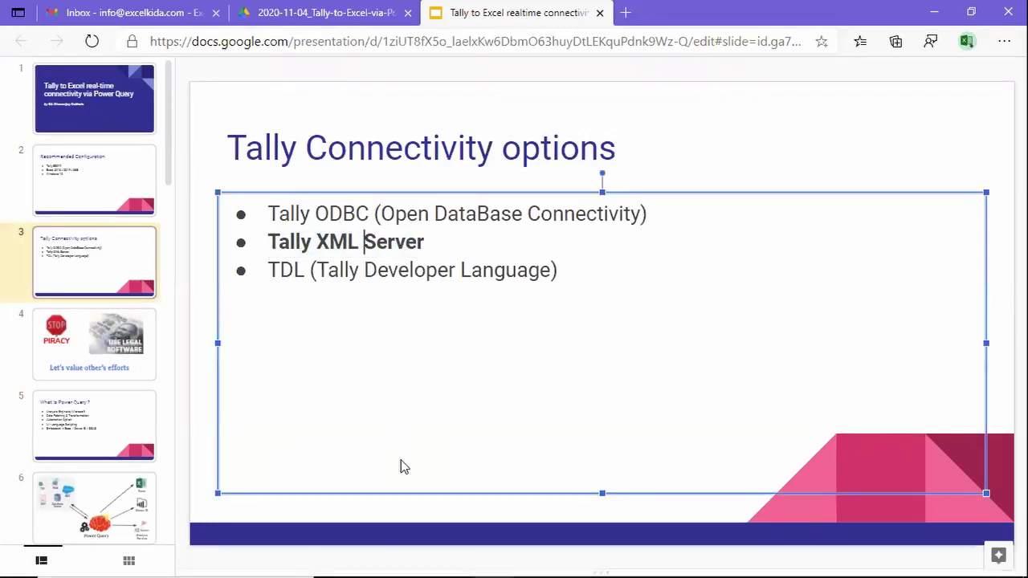
# Launch Tally.ERP 9 from the Start search, maximize it, and open its configuration information
pyautogui.click(250, 561)
pyautogui.write('ta')
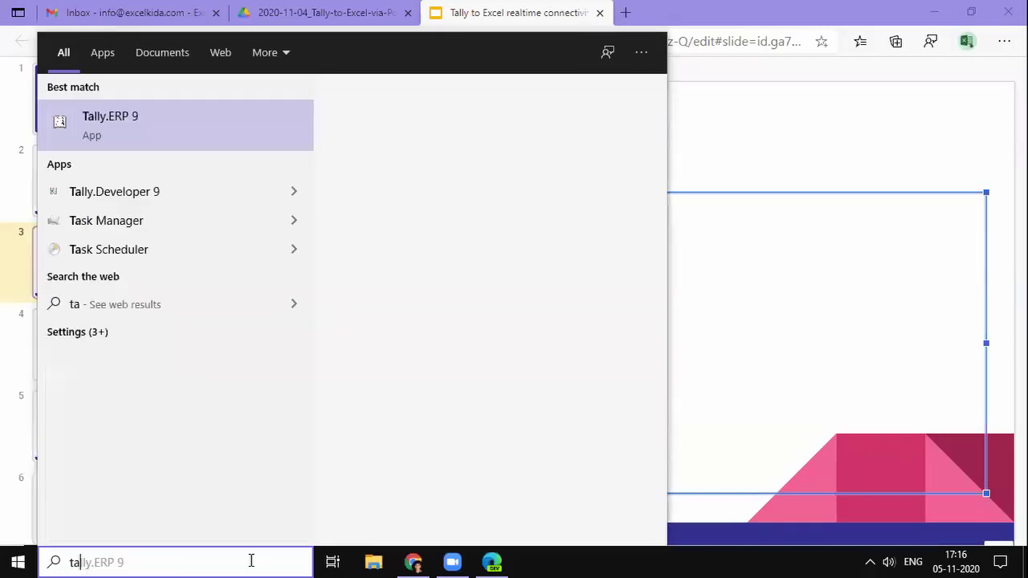
pyautogui.write('ll')
pyautogui.press('Return')
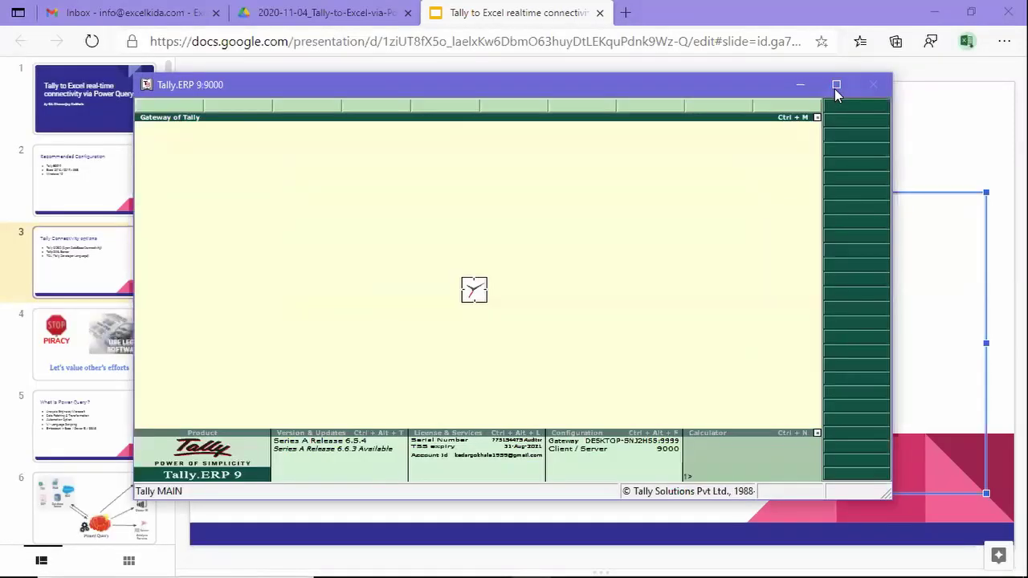
pyautogui.click(835, 85)
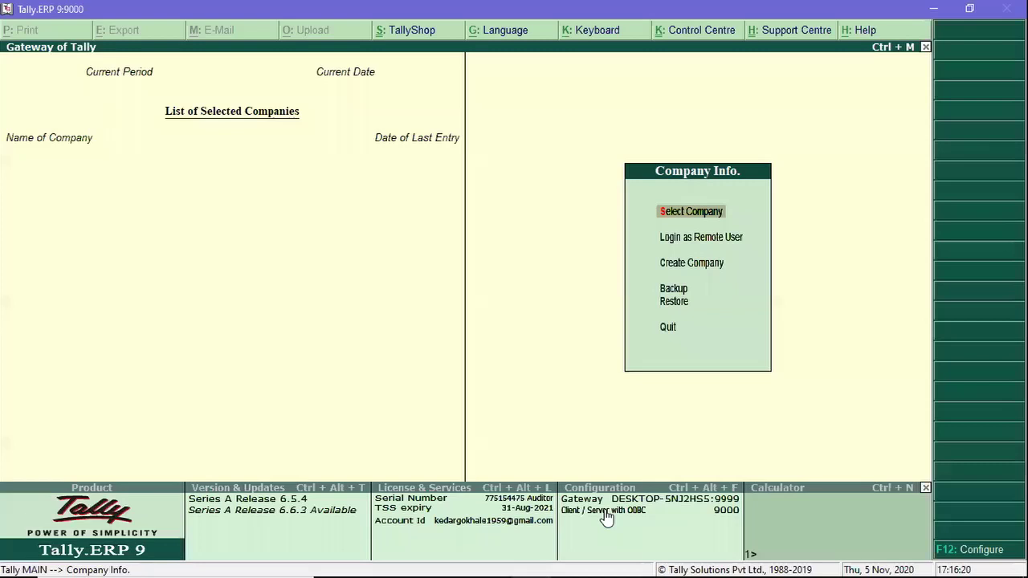
pyautogui.click(606, 518)
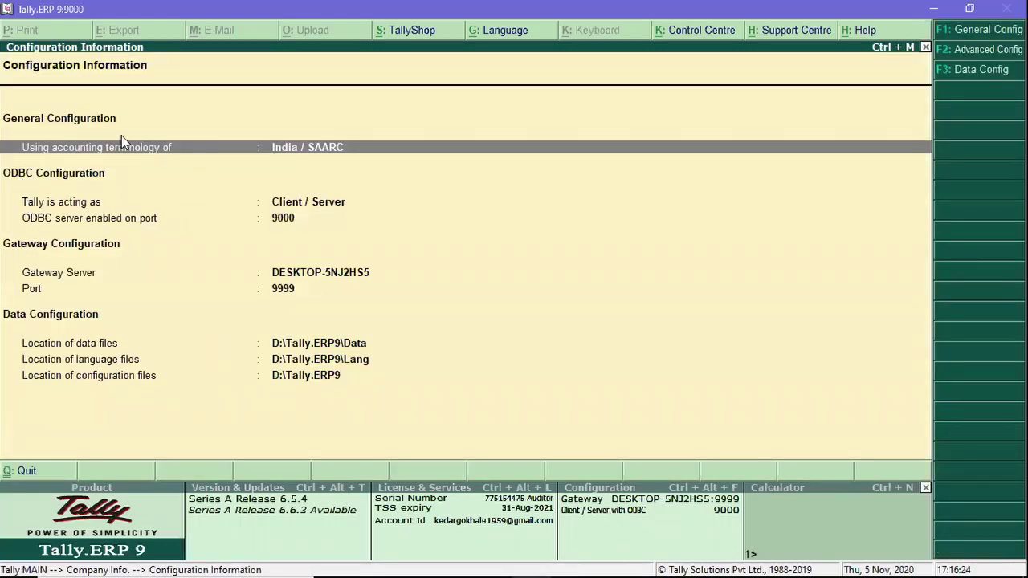
pyautogui.click(296, 206)
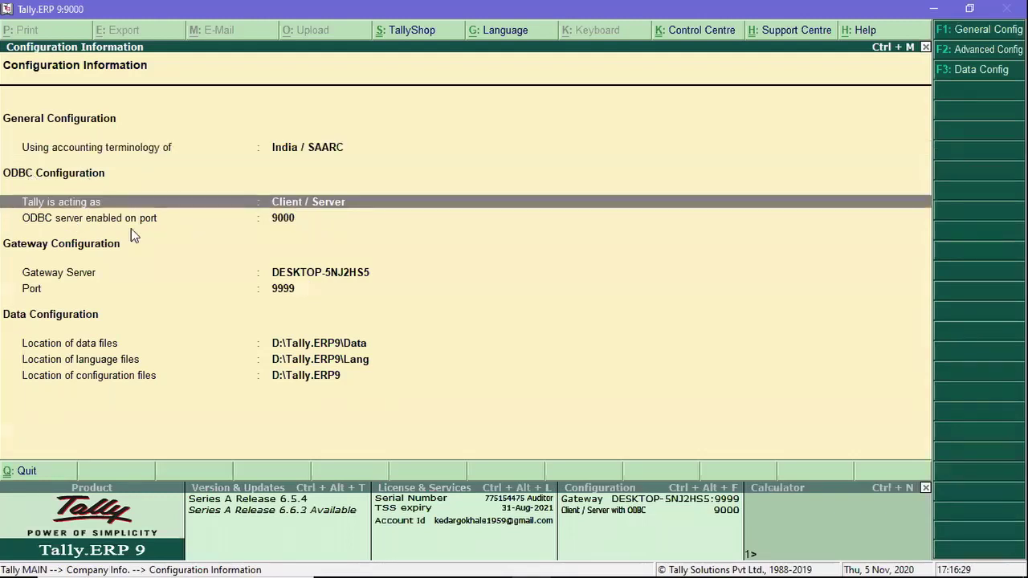
pyautogui.click(302, 201)
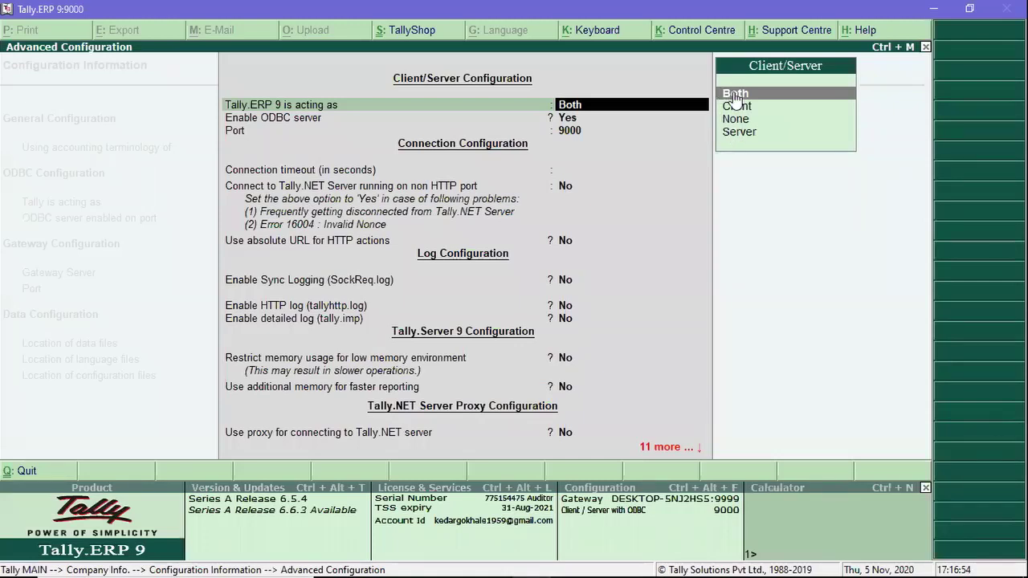
pyautogui.press('Escape')
pyautogui.press('Escape')
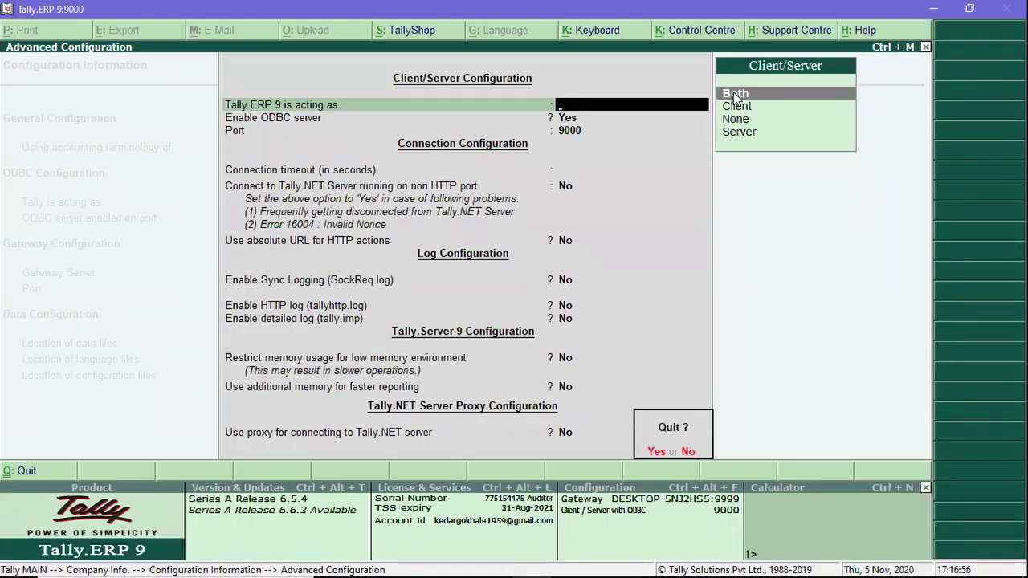
pyautogui.press('y')
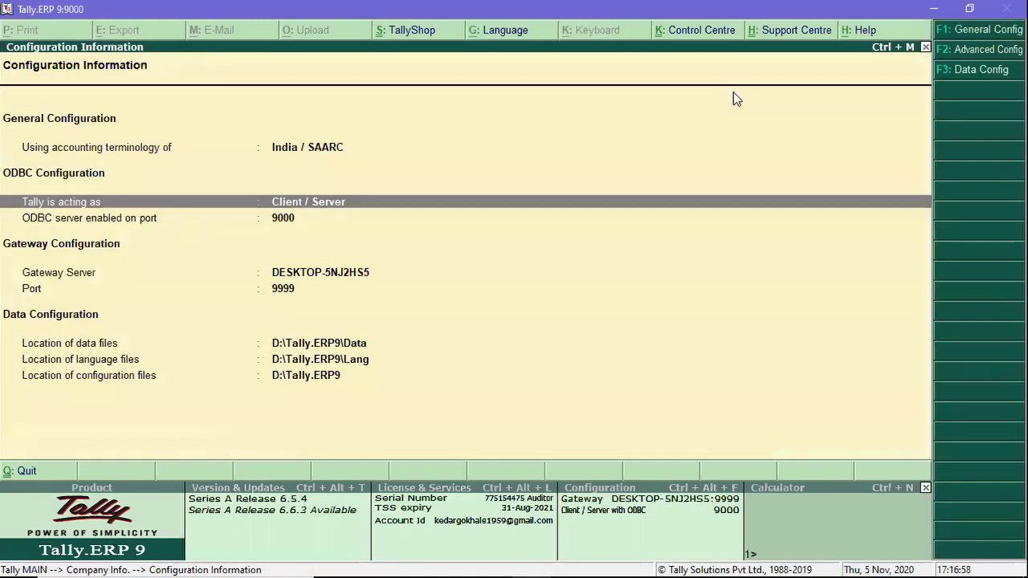
pyautogui.press('Escape')
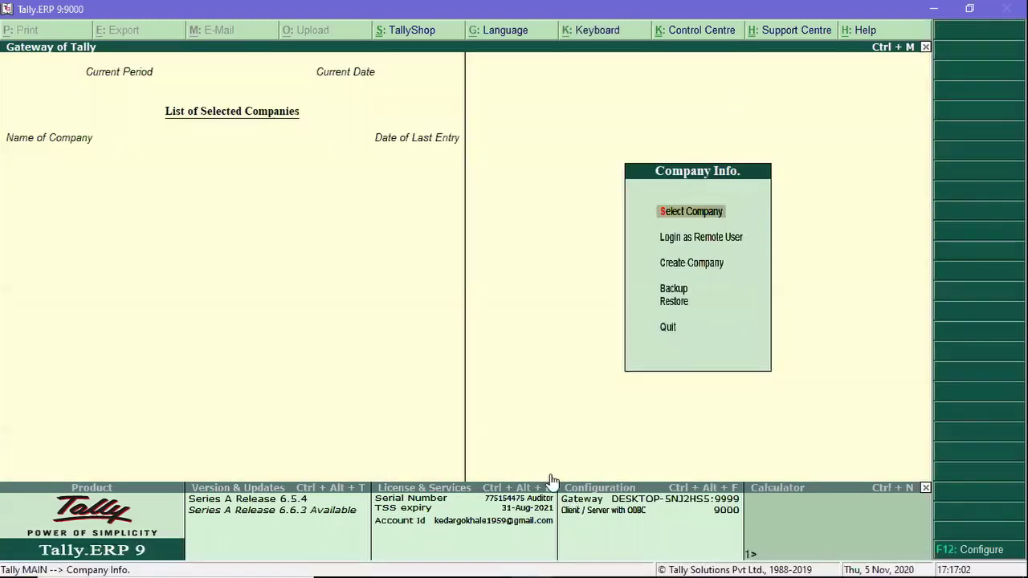
pyautogui.moveTo(217, 562)
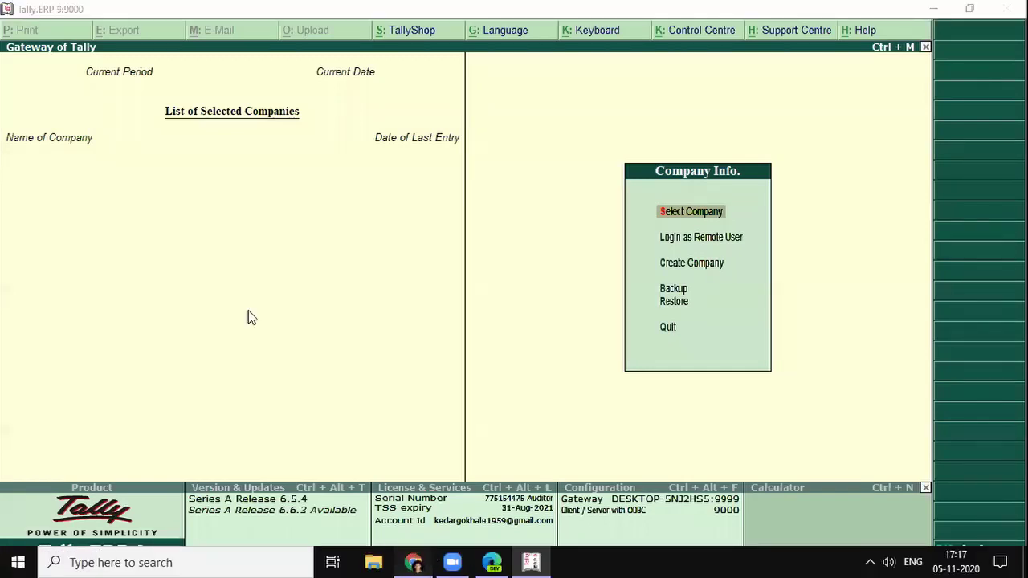
pyautogui.hotkey('alt', 'Tab')
# Load localhost:9000 in a new Chrome tab to see the Tally server response
pyautogui.click(208, 12)
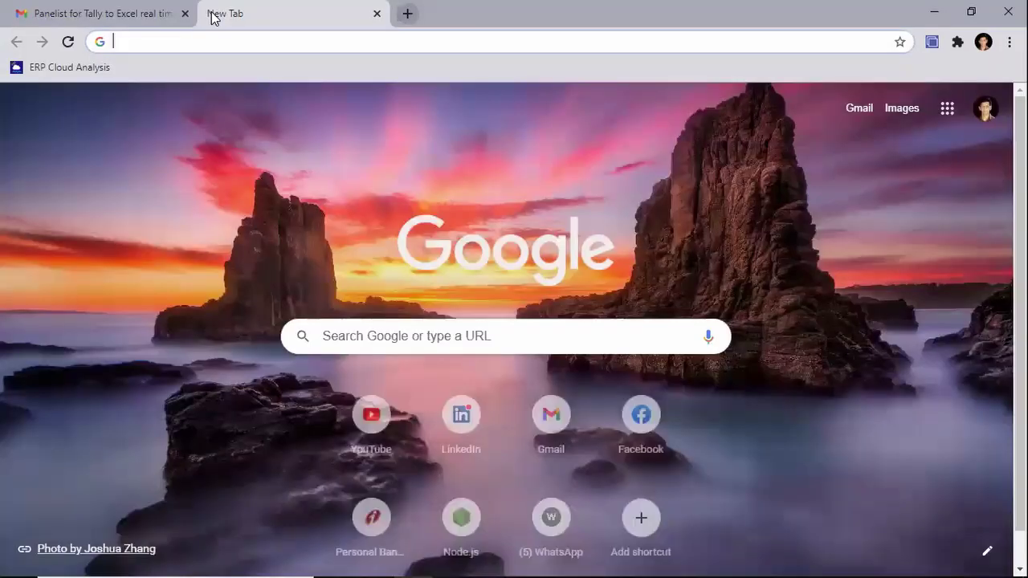
pyautogui.write('local')
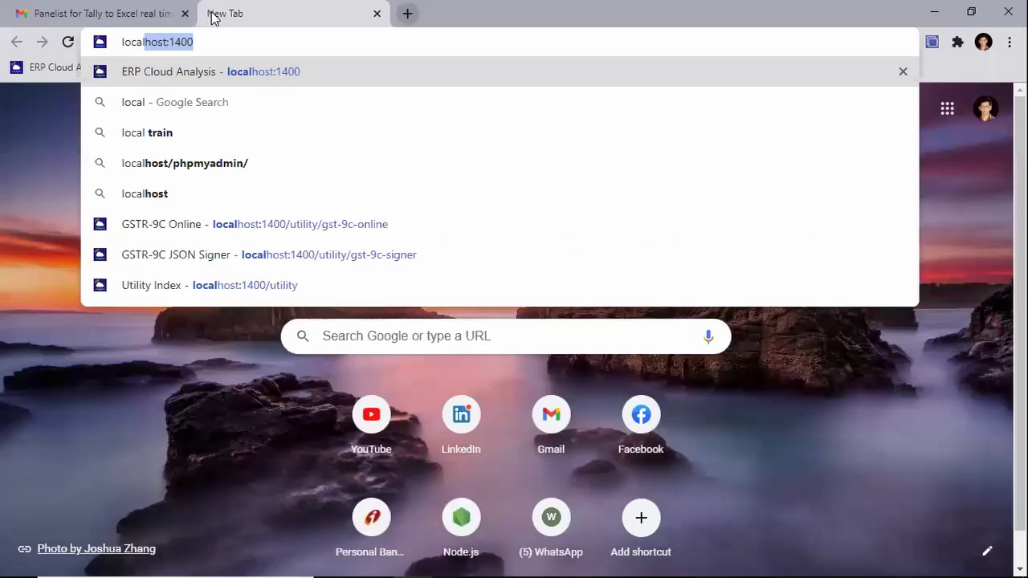
pyautogui.write('host:90')
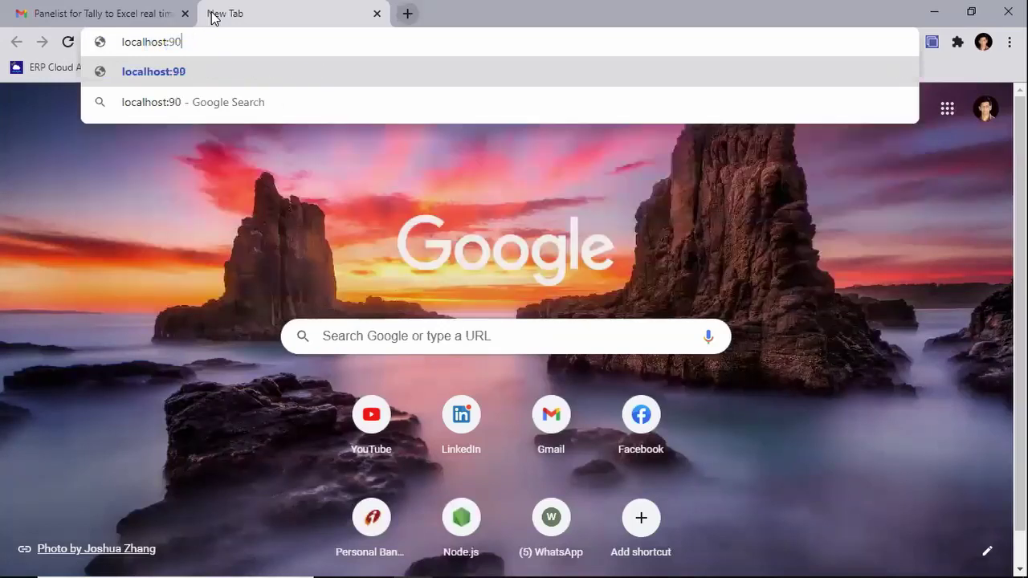
pyautogui.write('00')
pyautogui.press('Return')
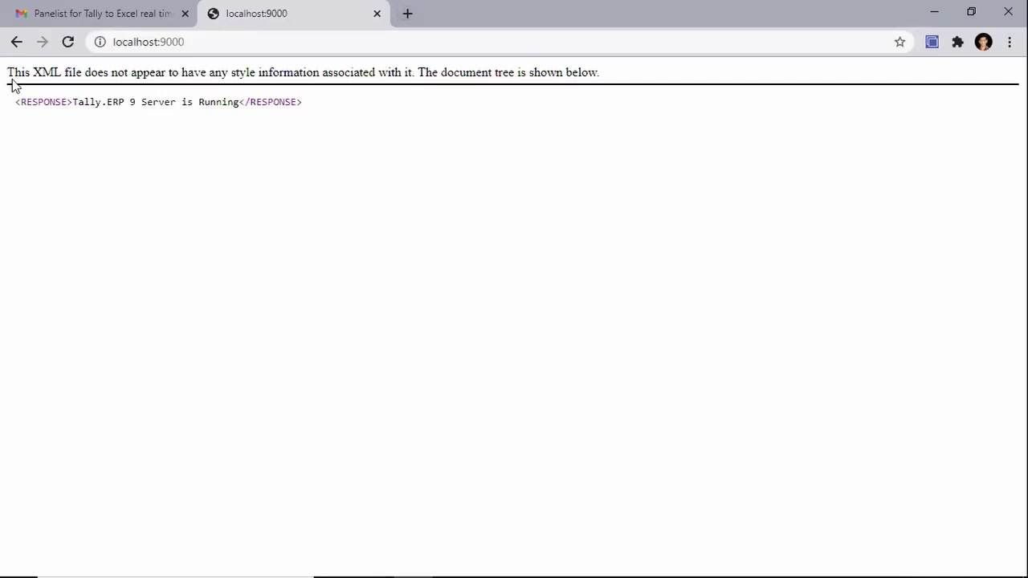
pyautogui.hotkey('ctrl', 'a')
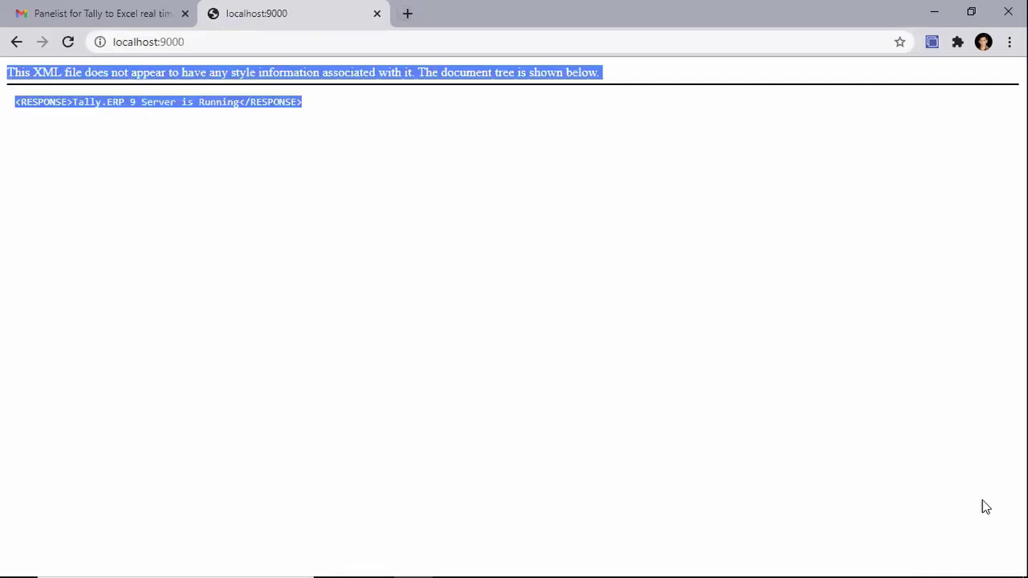
# Highlight the localhost:9000 address and the 'Tally.ERP 9 Server is Running' response text
pyautogui.hotkey('alt', 'Tab')
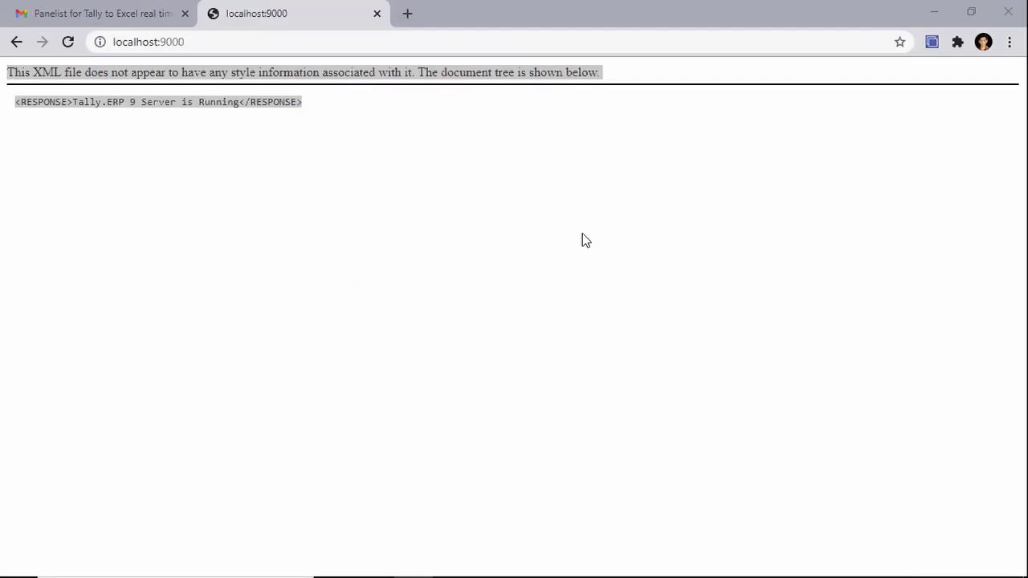
pyautogui.click(658, 185)
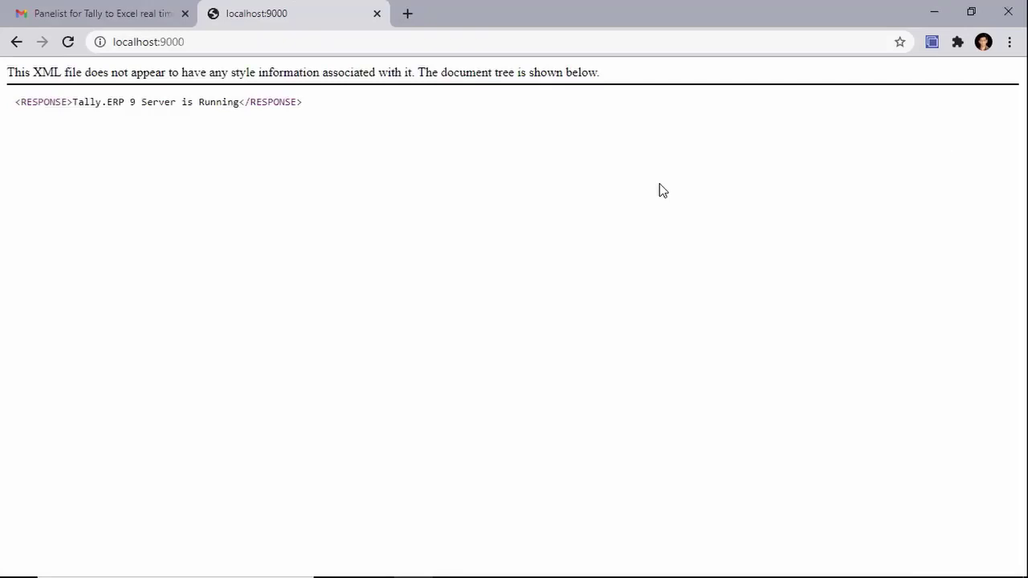
pyautogui.moveTo(218, 44)
pyautogui.mouseDown()
pyautogui.moveTo(127, 35)
pyautogui.moveTo(104, 114)
pyautogui.mouseUp()
pyautogui.click(110, 108)
pyautogui.tripleClick(72, 100)
pyautogui.click(82, 109)
pyautogui.moveTo(35, 102); pyautogui.dragTo(323, 73)
pyautogui.click(309, 98)
# Switch back to Slides and page through slides 6 and 7 to the File / Folder slide
pyautogui.hotkey('alt', 'Tab')
pyautogui.hotkey('alt', 'Tab')
pyautogui.hotkey('alt', 'Tab')
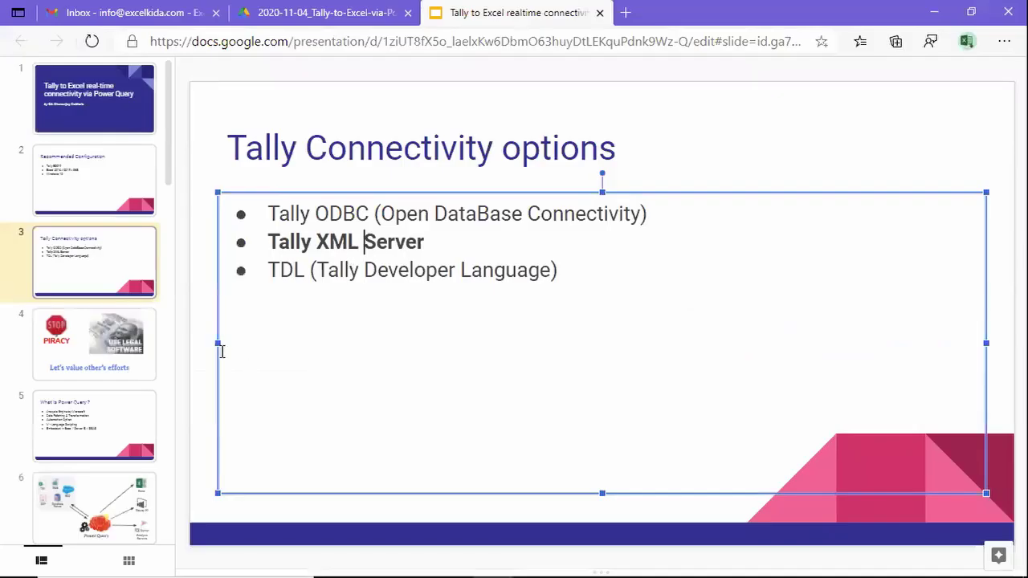
pyautogui.scroll(-1, 90, 323)
pyautogui.click(90, 440)
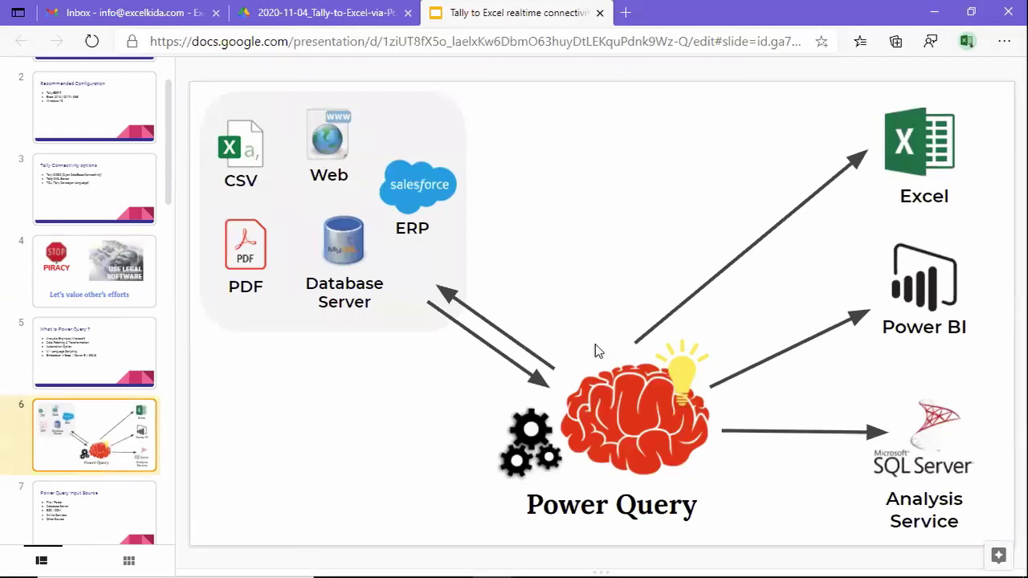
pyautogui.moveTo(357, 554)
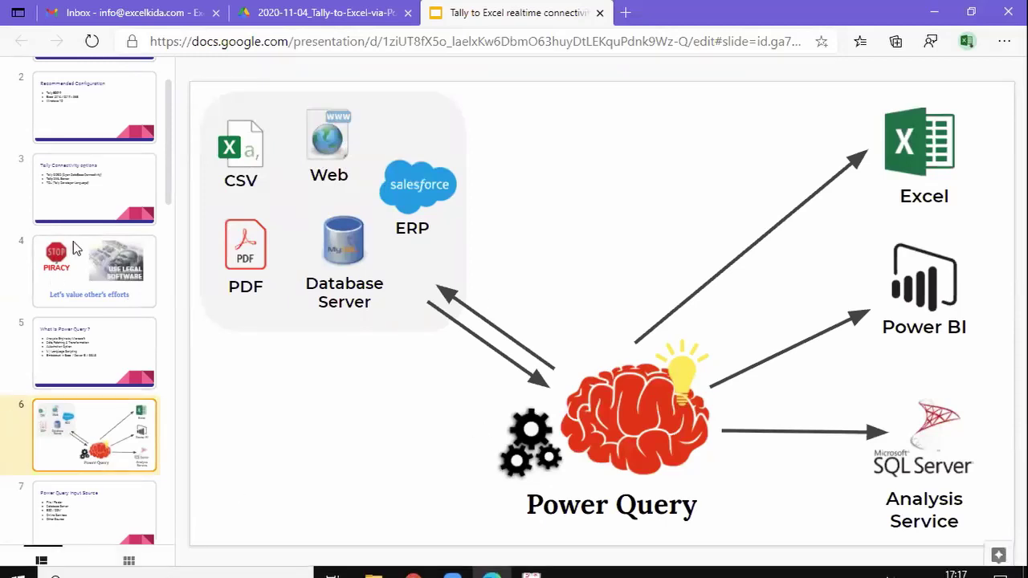
pyautogui.scroll(-3, 92, 277)
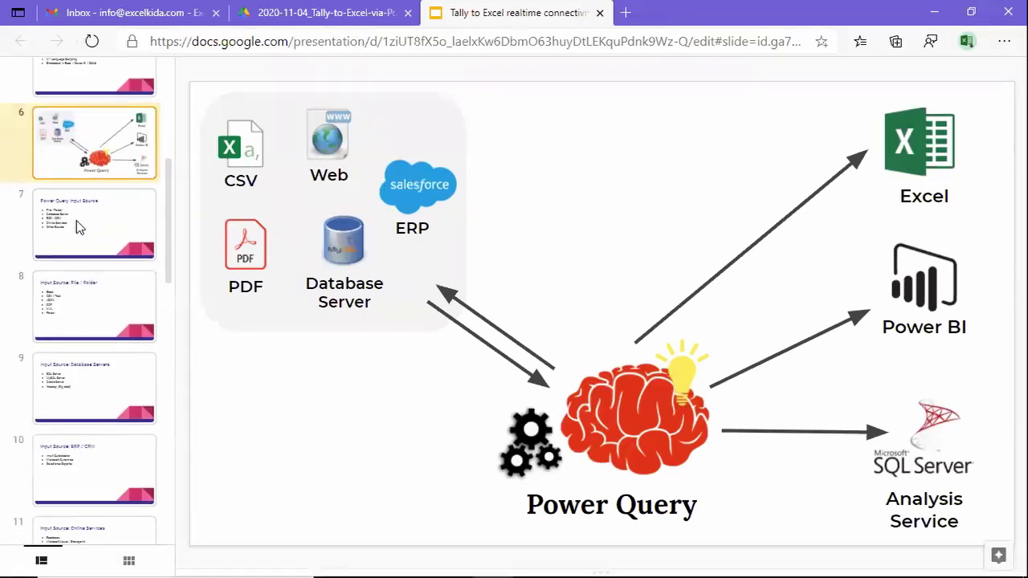
pyautogui.click(75, 229)
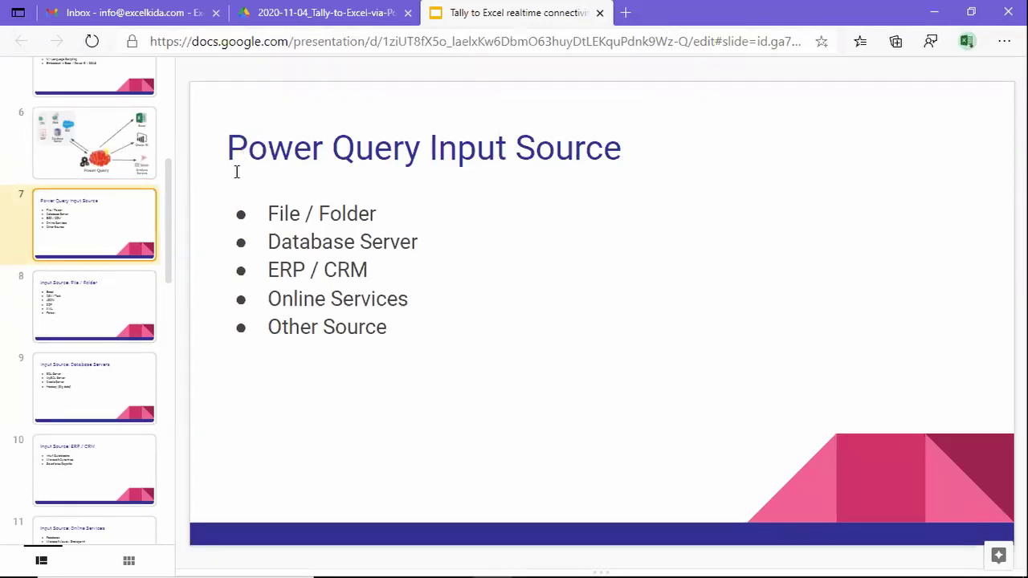
pyautogui.press('Down')
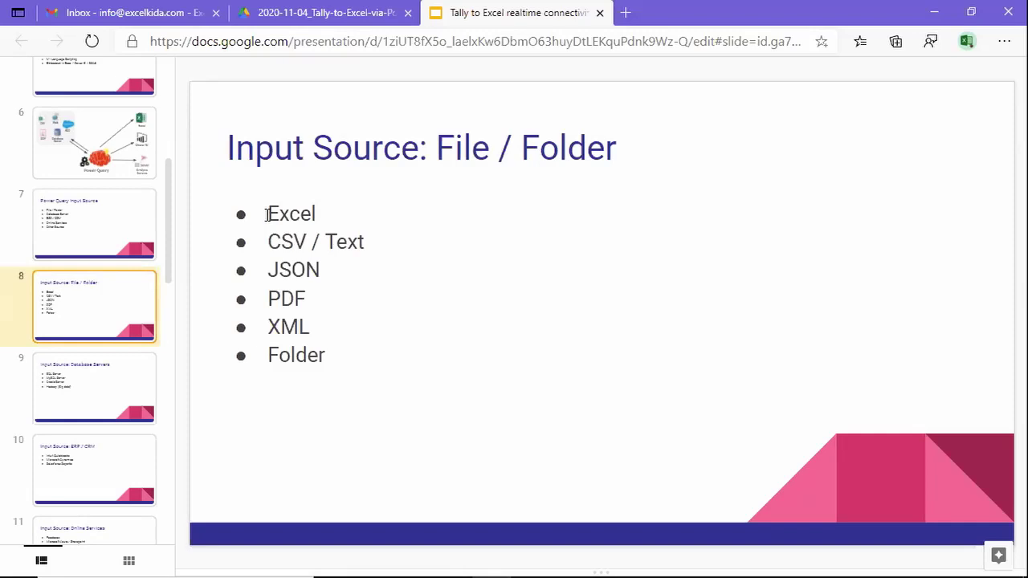
# Highlight Excel, JSON, PDF and XML in the source list, then show slide 9, Database Servers
pyautogui.moveTo(268, 215); pyautogui.dragTo(314, 215)
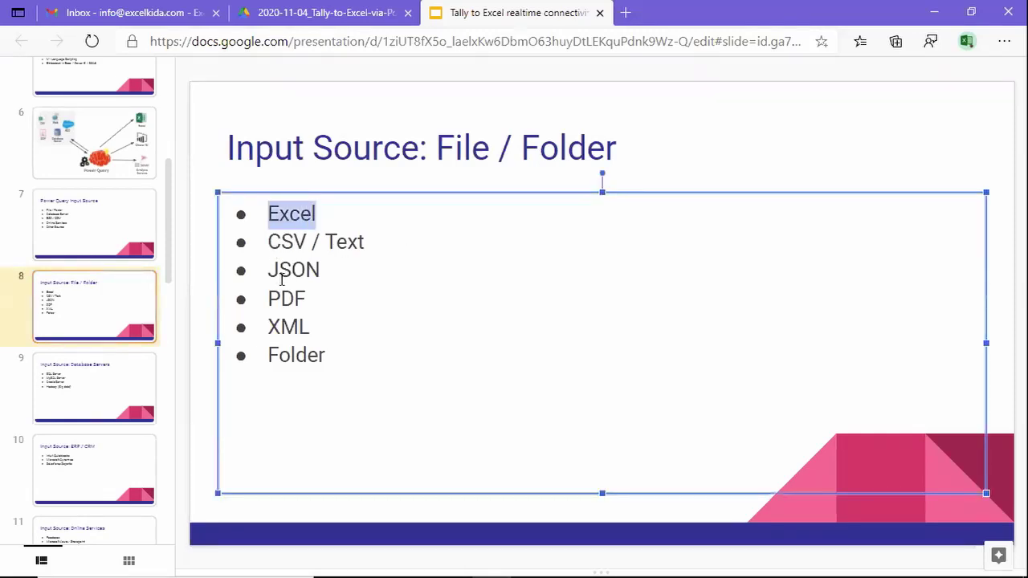
pyautogui.moveTo(268, 271); pyautogui.dragTo(331, 271)
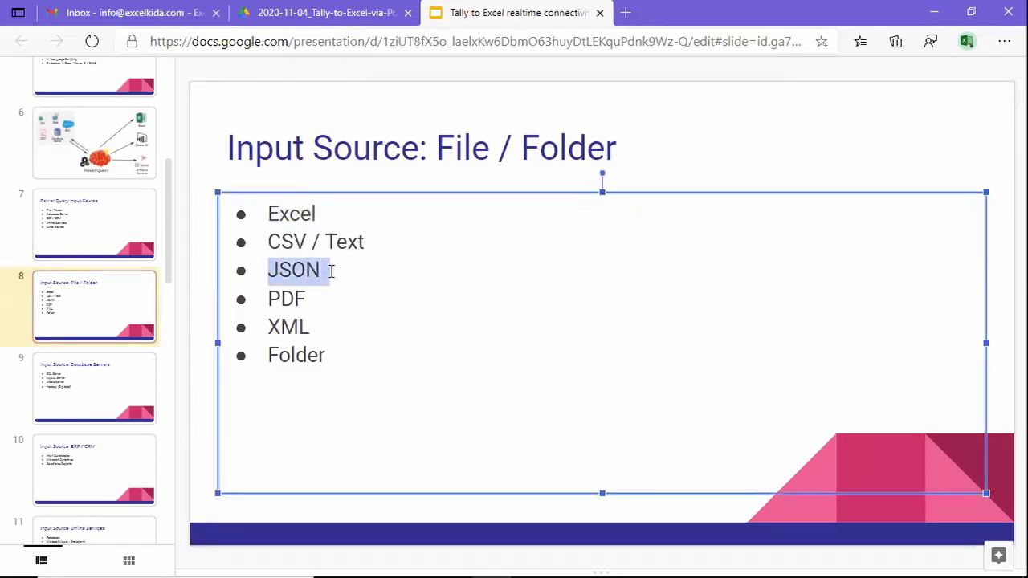
pyautogui.moveTo(269, 298); pyautogui.dragTo(302, 299)
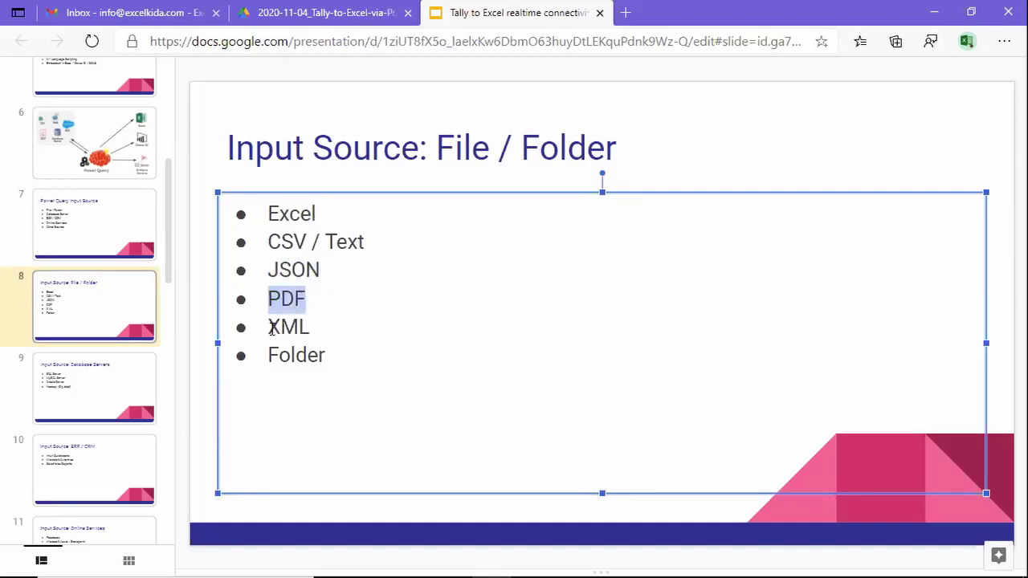
pyautogui.moveTo(270, 328); pyautogui.dragTo(309, 330)
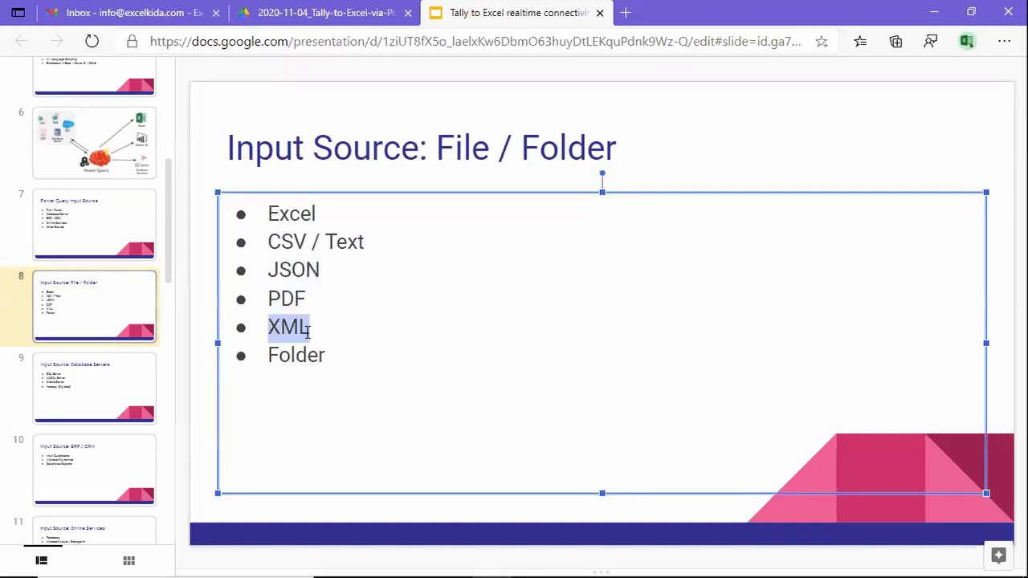
pyautogui.click(280, 326)
pyautogui.doubleClick(277, 326)
pyautogui.click(126, 390)
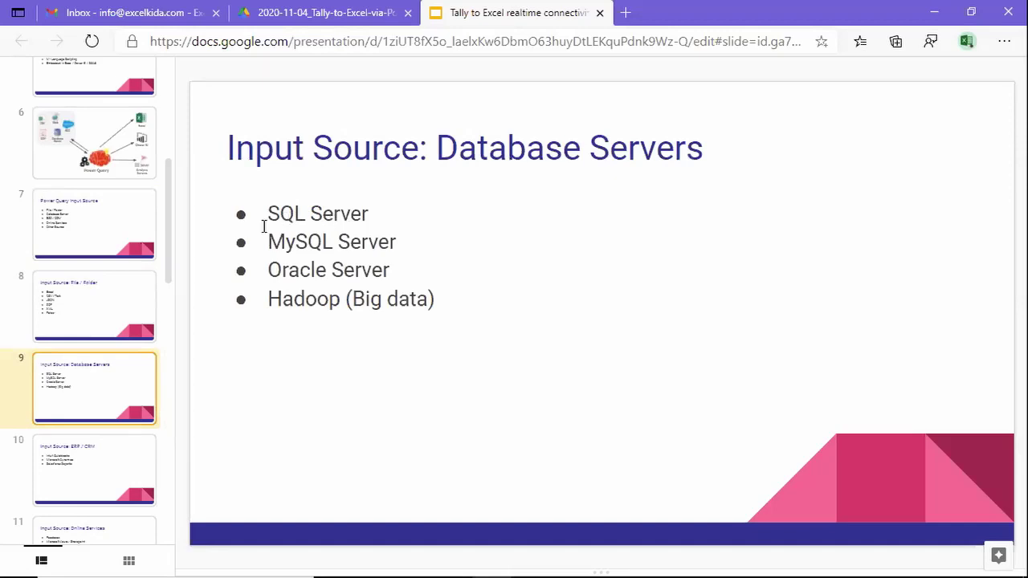
# Go to the ERP / CRM slide and highlight Salesforce Reports in its list
pyautogui.scroll(-1, 100, 341)
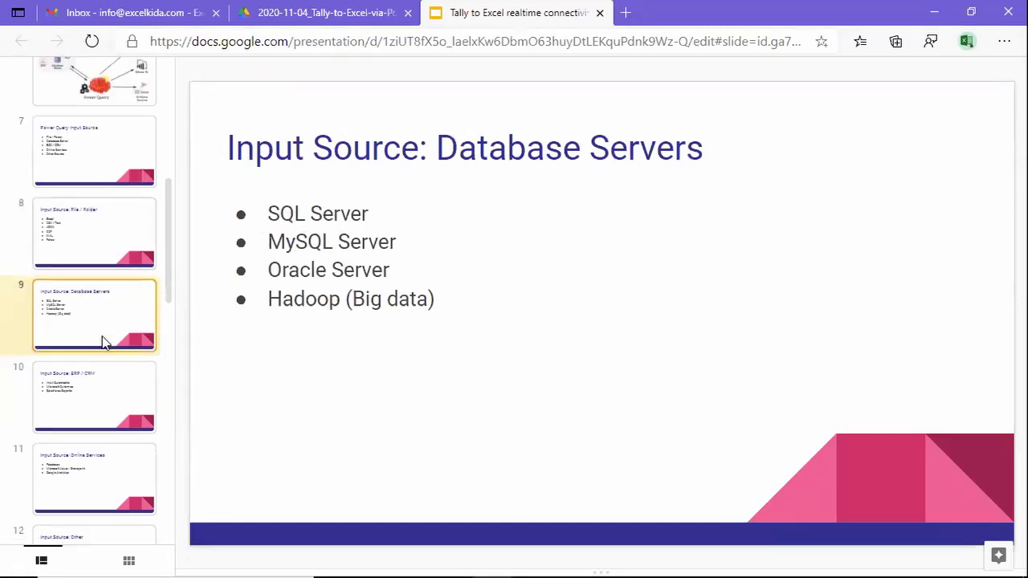
pyautogui.scroll(-1, 115, 323)
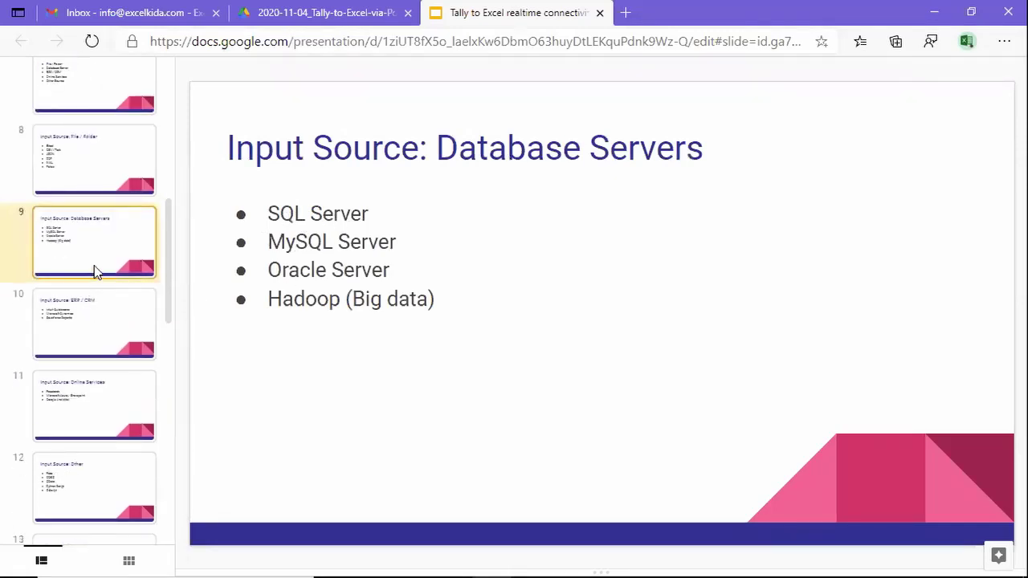
pyautogui.click(77, 321)
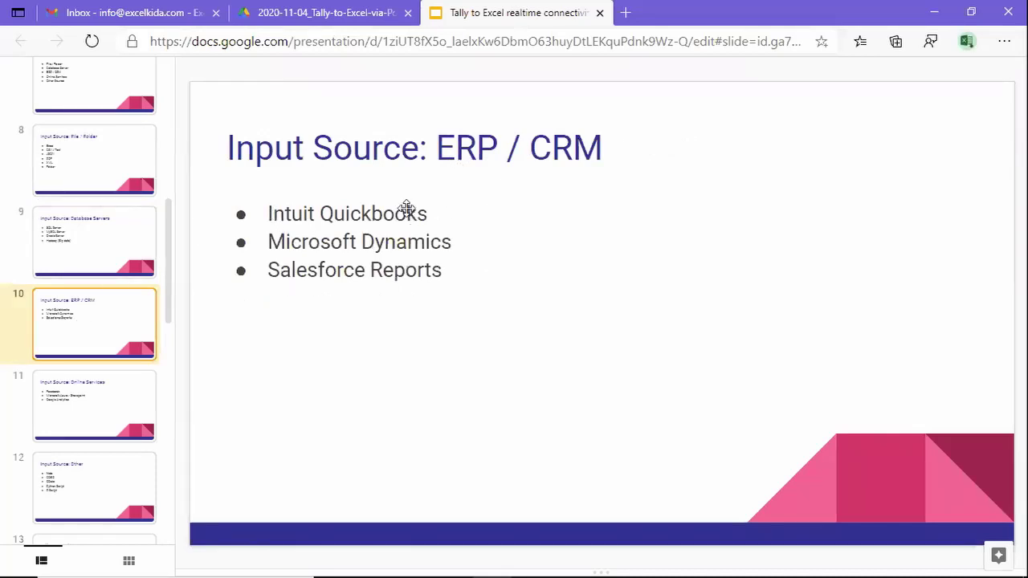
pyautogui.click(333, 240)
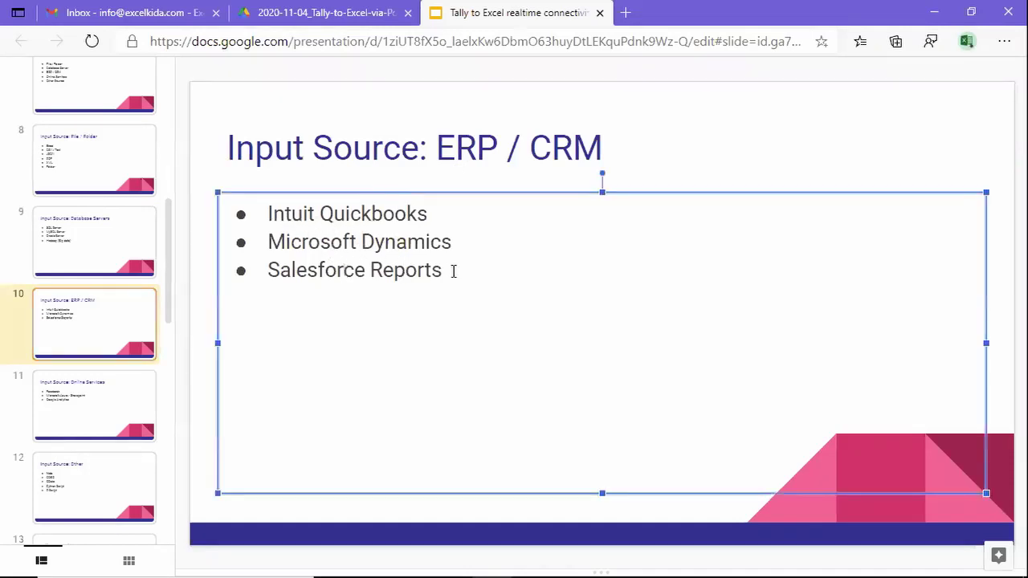
pyautogui.moveTo(453, 272); pyautogui.dragTo(270, 273)
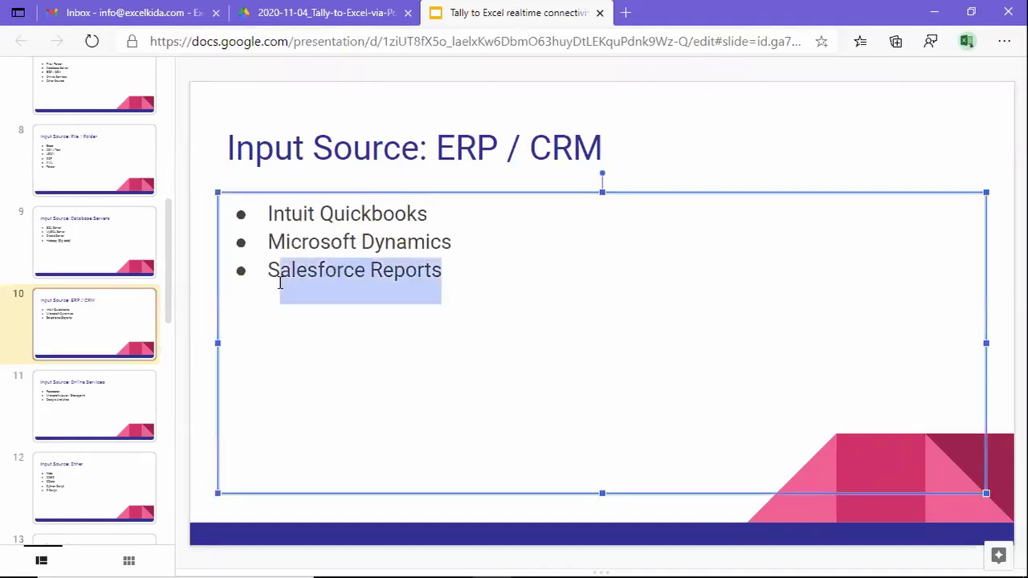
# Move to the Online Services slide and briefly highlight the word Facebook
pyautogui.scroll(-1, 91, 335)
pyautogui.click(94, 328)
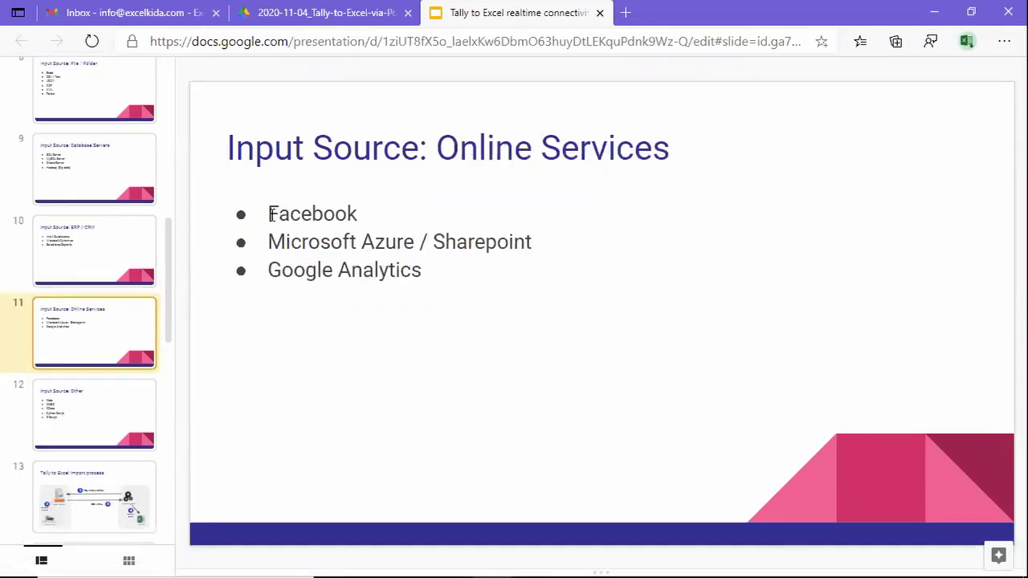
pyautogui.doubleClick(331, 213)
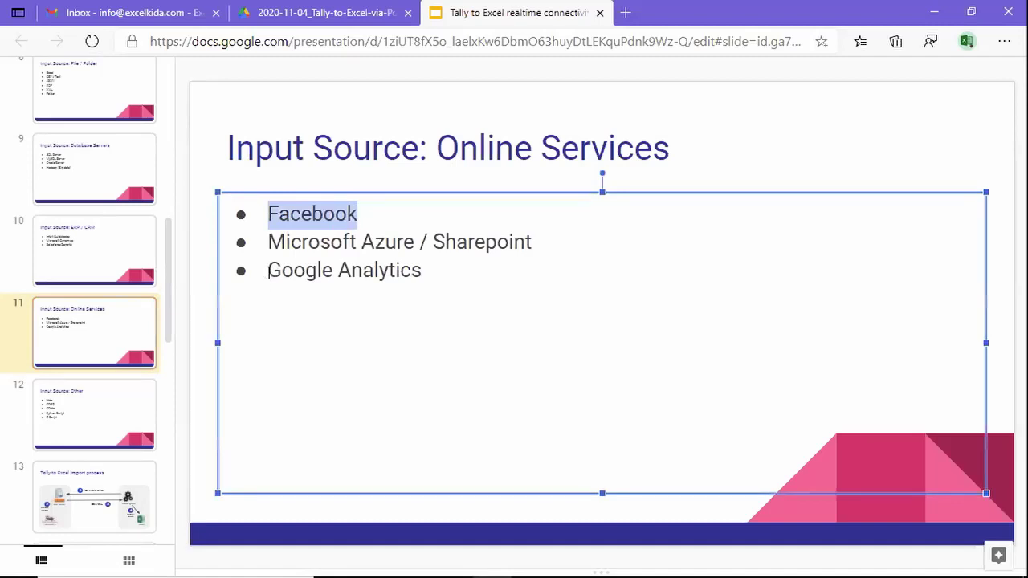
pyautogui.click(268, 272)
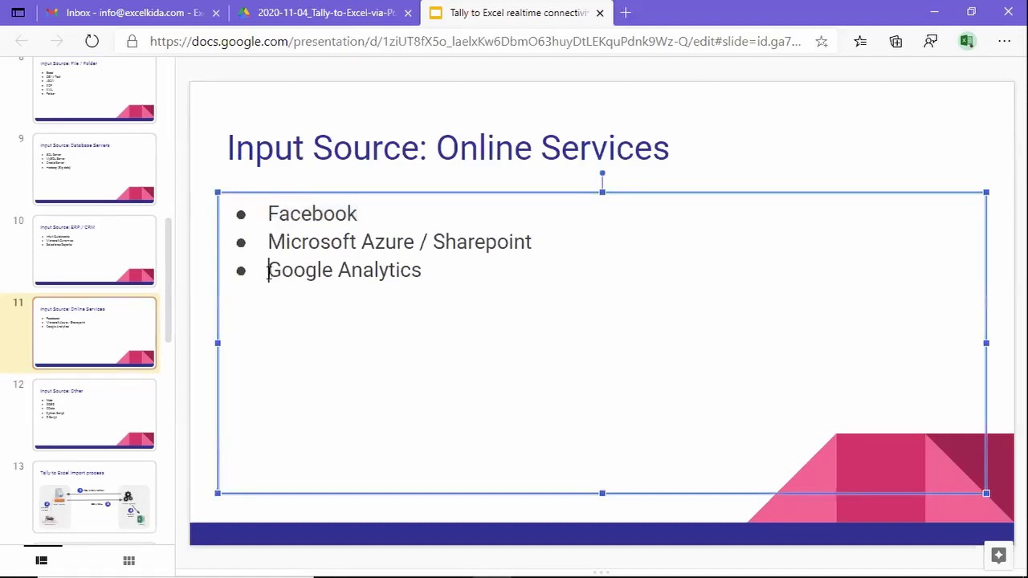
# Highlight ODBC and Python Script on the Input Source: Other slide, then open slide 13
pyautogui.click(70, 430)
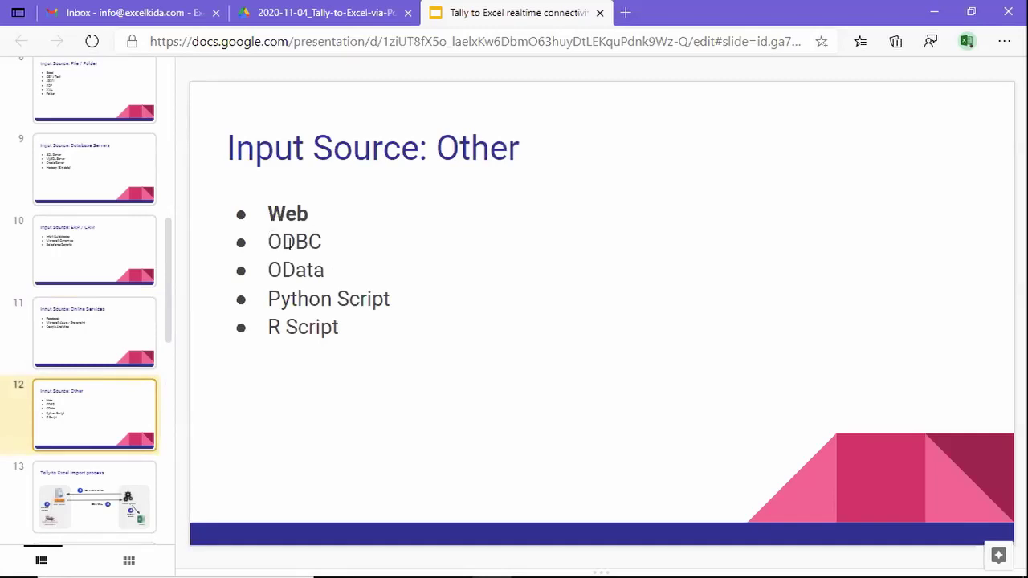
pyautogui.moveTo(269, 243); pyautogui.dragTo(323, 248)
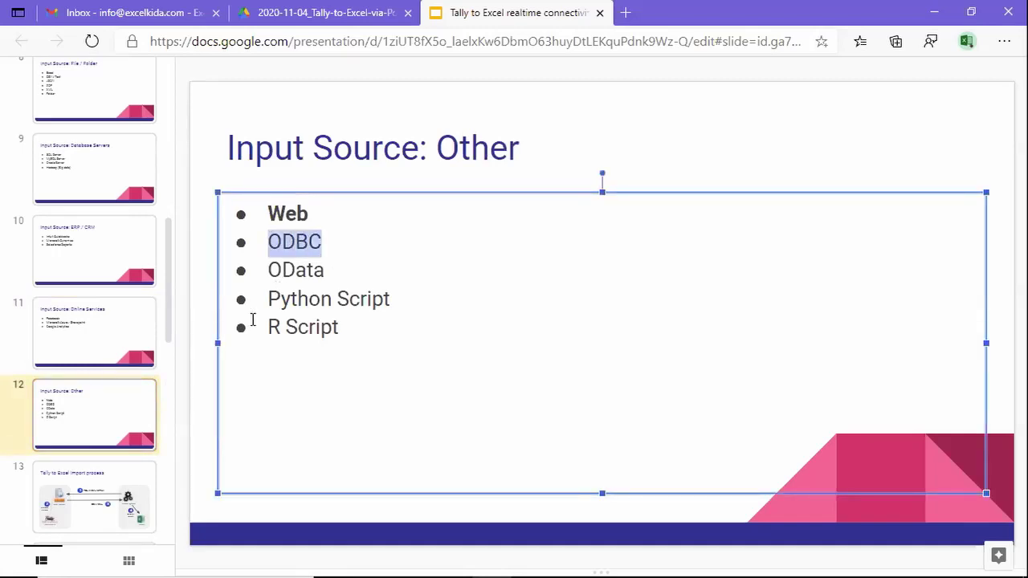
pyautogui.moveTo(268, 298)
pyautogui.mouseDown()
pyautogui.moveTo(299, 287)
pyautogui.moveTo(394, 293)
pyautogui.mouseUp()
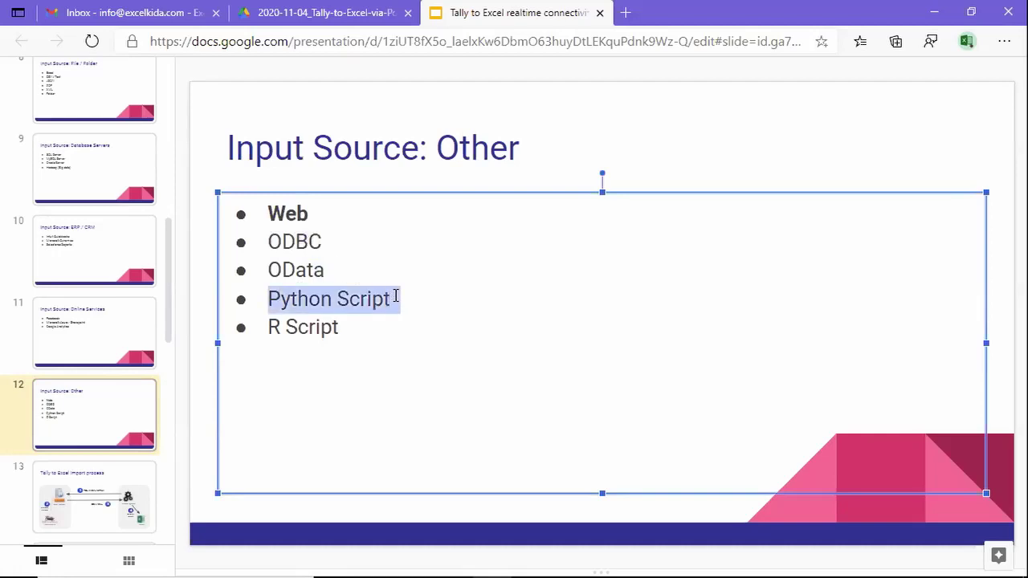
pyautogui.click(273, 327)
pyautogui.moveTo(393, 287); pyautogui.dragTo(399, 293)
pyautogui.scroll(-1, 83, 384)
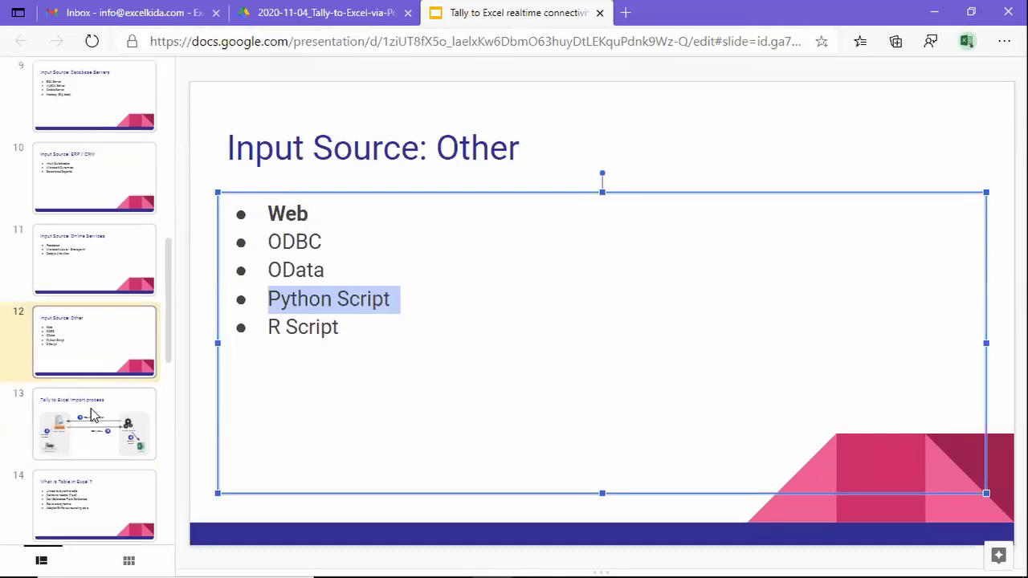
pyautogui.click(93, 413)
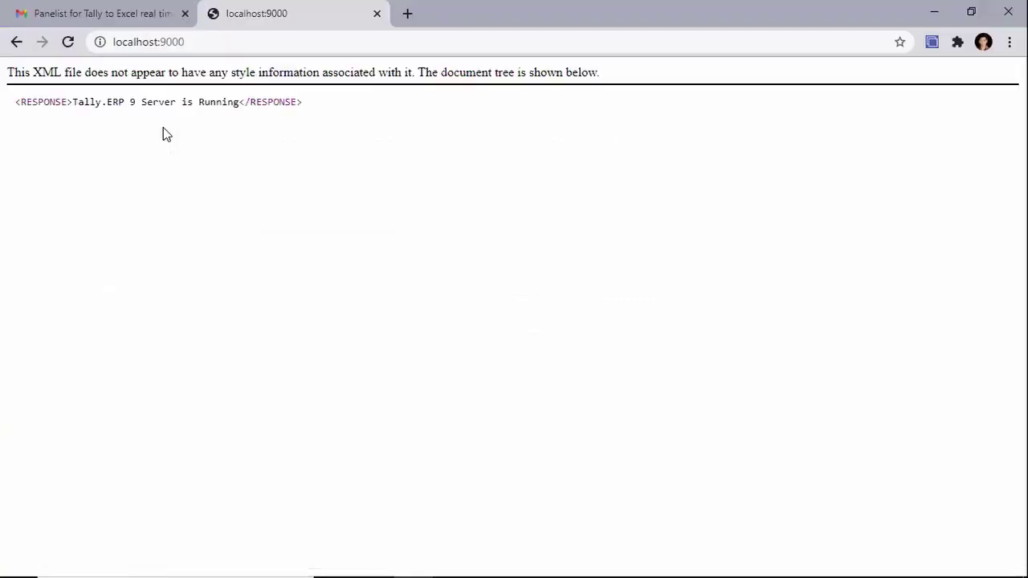
# Select the localhost:9000 address to point out the host and the 9000 port, then return to the slides
pyautogui.moveTo(230, 41)
pyautogui.mouseDown()
pyautogui.moveTo(96, 49)
pyautogui.moveTo(211, 51)
pyautogui.mouseUp()
pyautogui.click(153, 74)
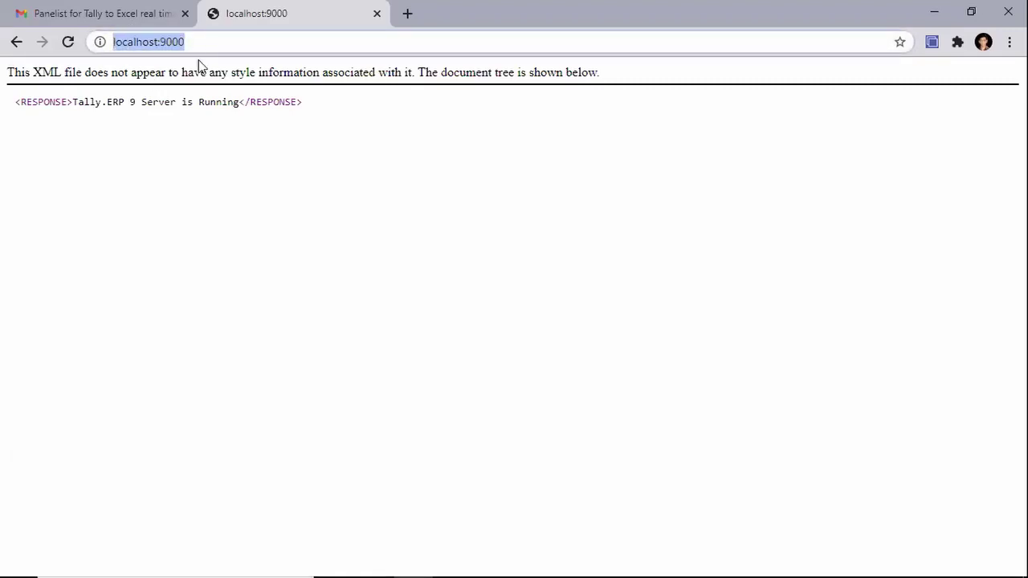
pyautogui.tripleClick(199, 46)
pyautogui.click(154, 42)
pyautogui.click(163, 42)
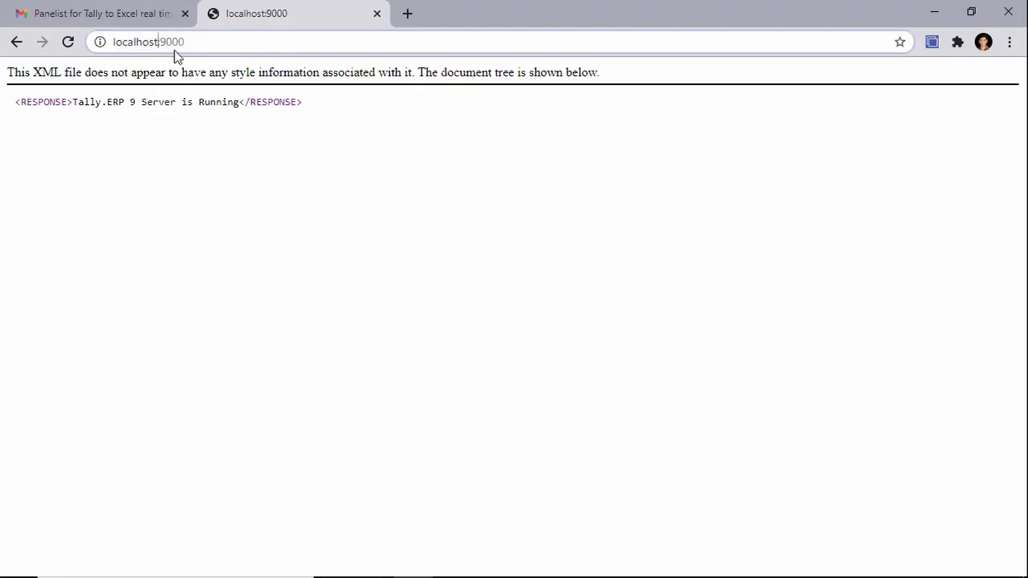
pyautogui.hotkey('alt', 'Tab')
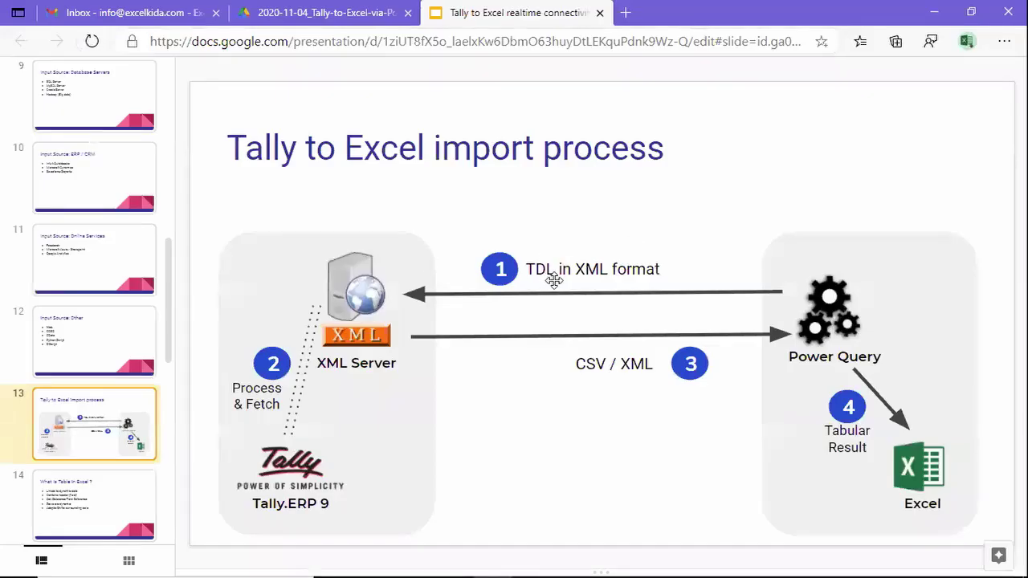
# Highlight CSV in the diagram's CSV / XML label
pyautogui.hotkey('alt', 'Tab')
pyautogui.click(191, 48)
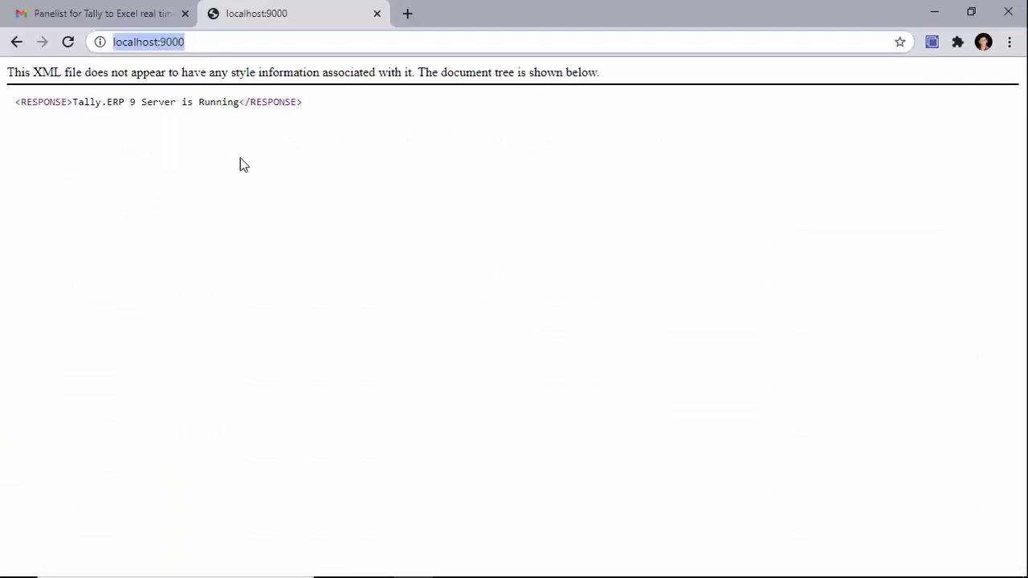
pyautogui.hotkey('alt', 'Tab')
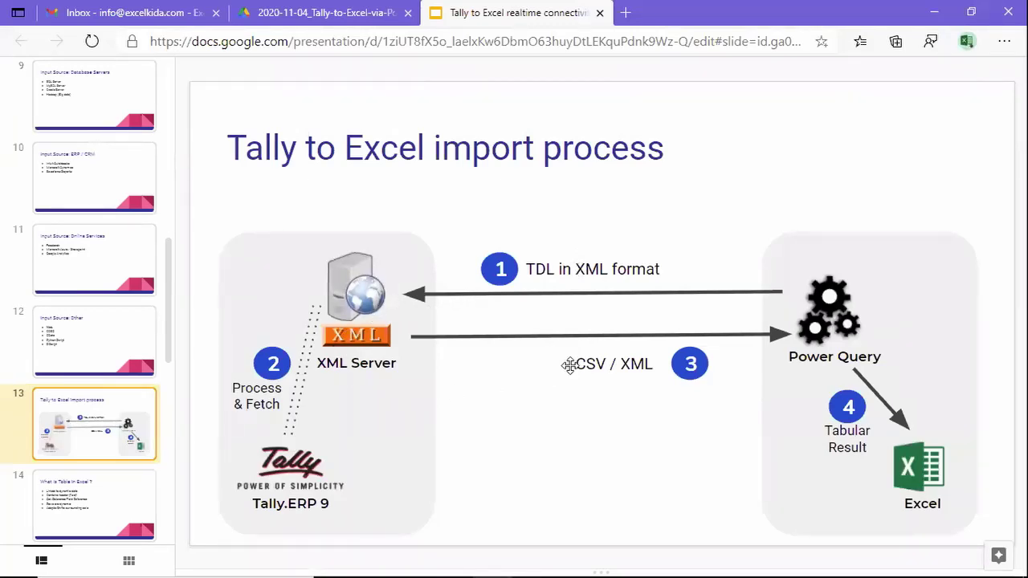
pyautogui.click(620, 364)
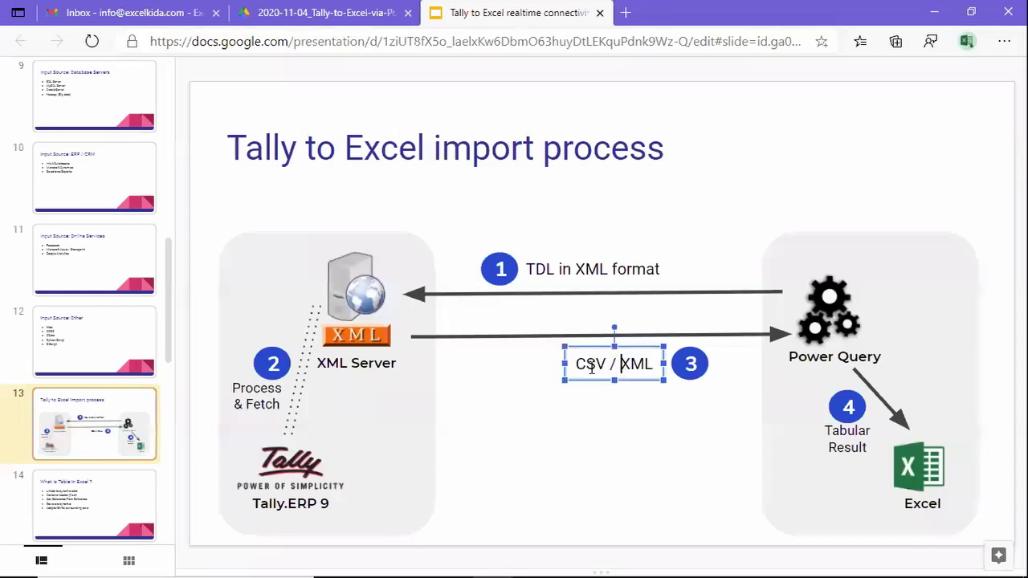
pyautogui.moveTo(574, 365); pyautogui.dragTo(605, 372)
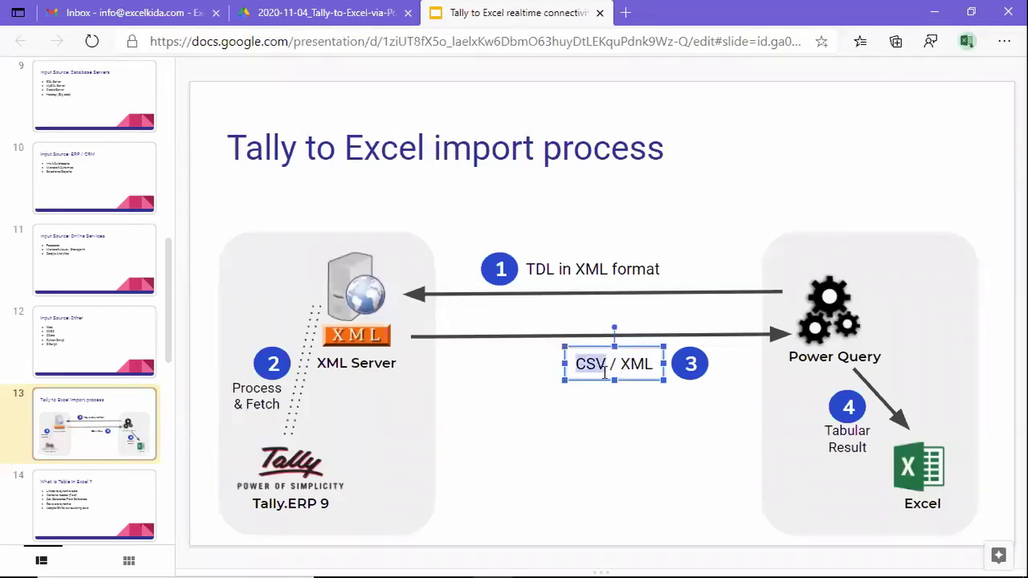
pyautogui.click(695, 443)
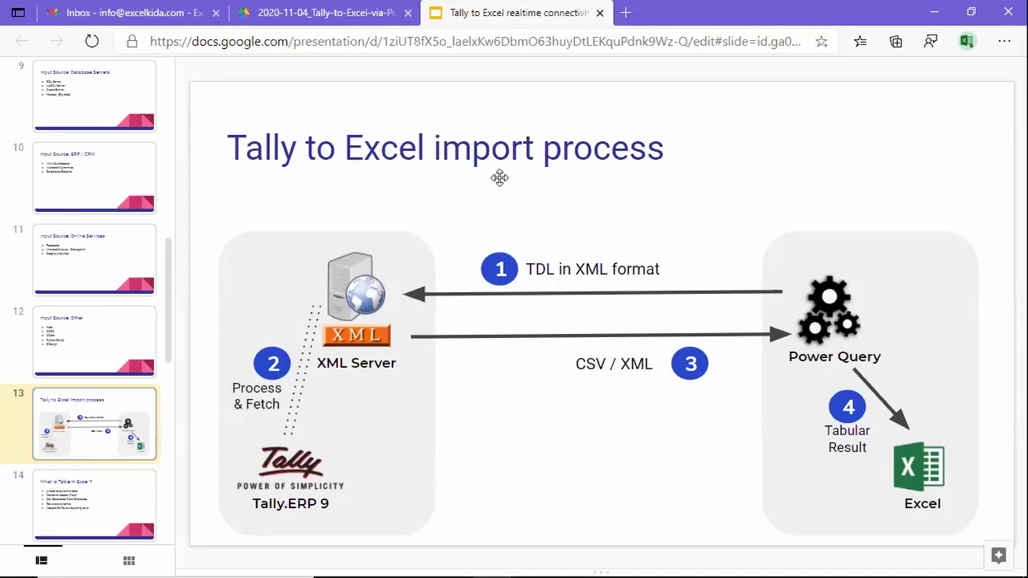
# Highlight TDL in the diagram's first label, then open a new Chrome tab
pyautogui.hotkey('alt', 'Tab')
pyautogui.hotkey('alt', 'Tab')
pyautogui.moveTo(526, 268); pyautogui.dragTo(552, 269)
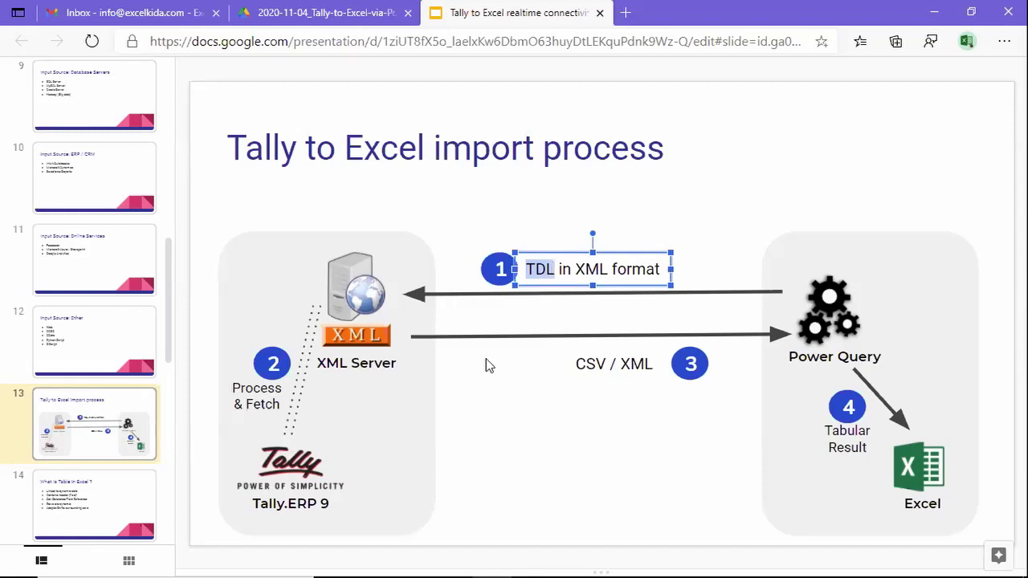
pyautogui.click(508, 389)
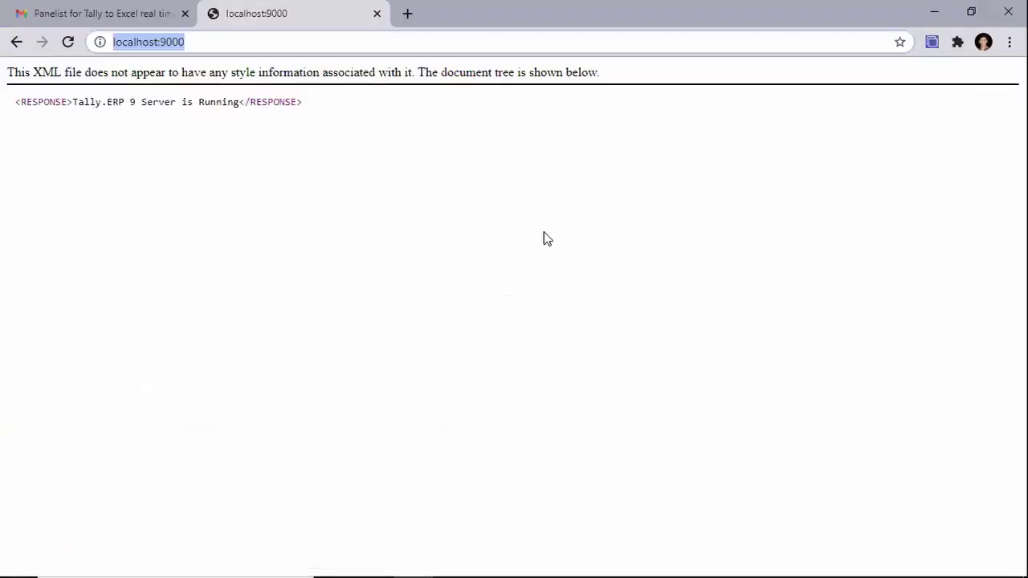
pyautogui.click(408, 18)
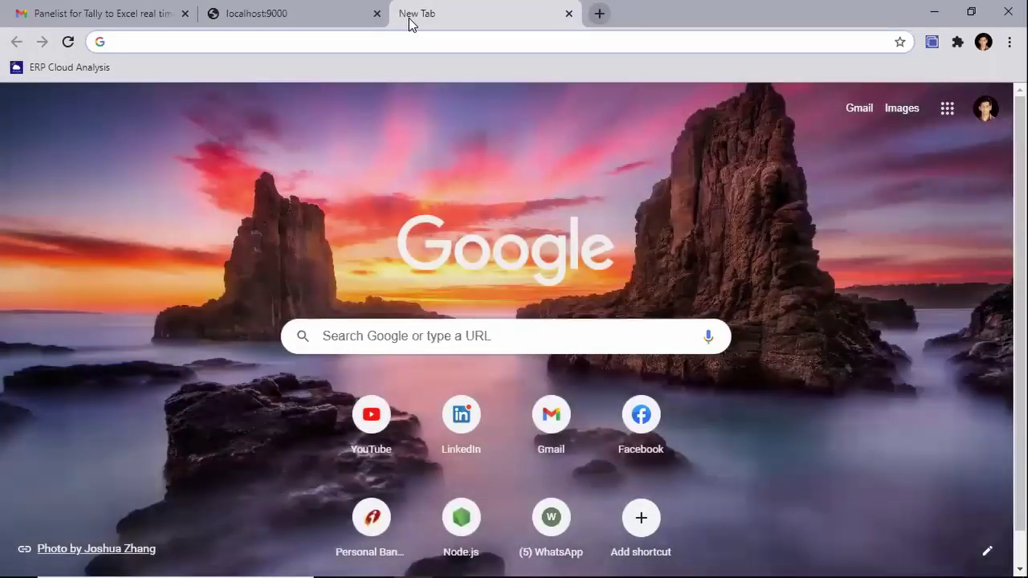
# Load the excelkida-power-query-library GitHub repository page in the new tab
pyautogui.write('gi')
pyautogui.press('Return')
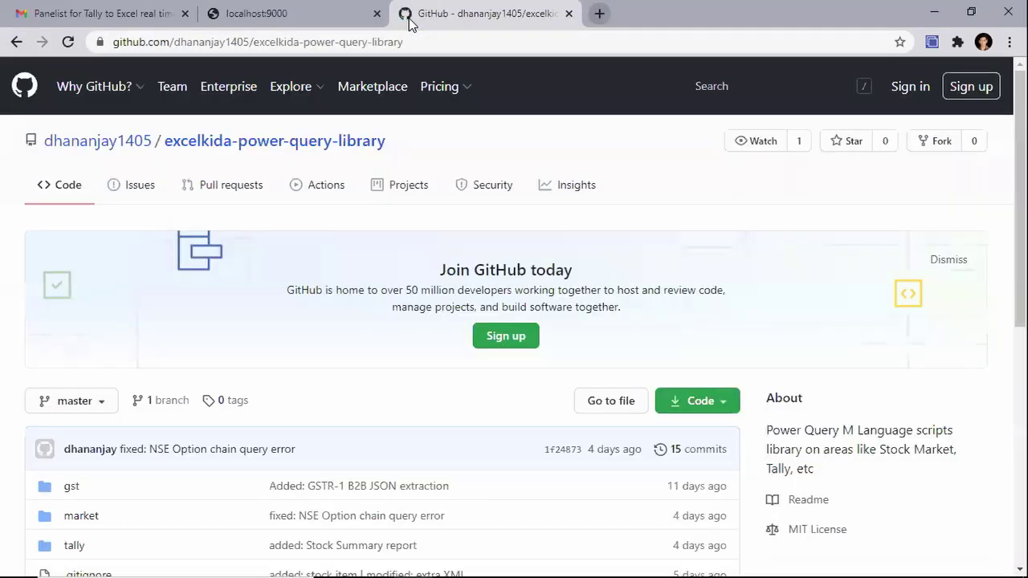
pyautogui.scroll(-2, 64, 394)
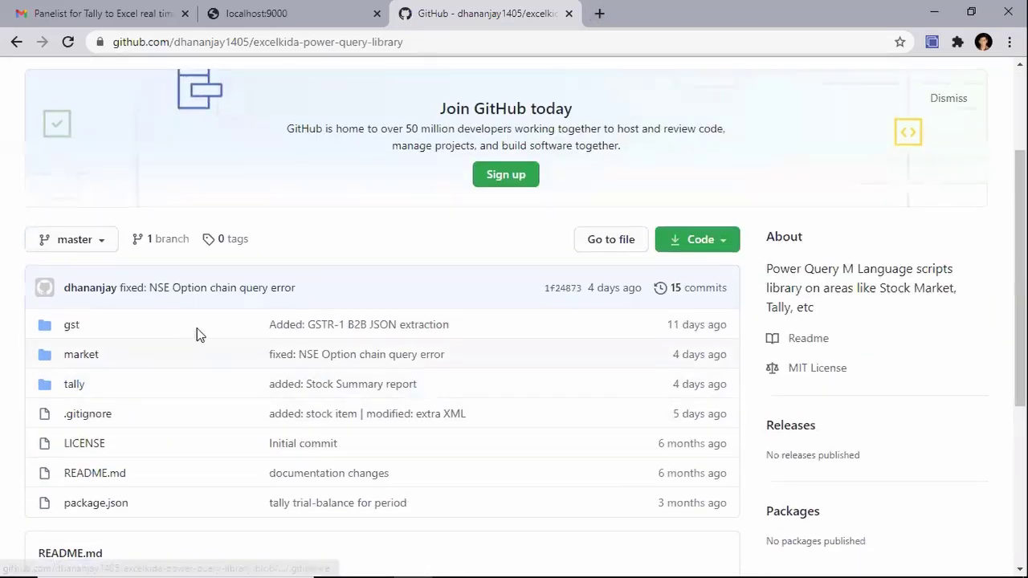
pyautogui.scroll(-1, 185, 313)
pyautogui.click(414, 42)
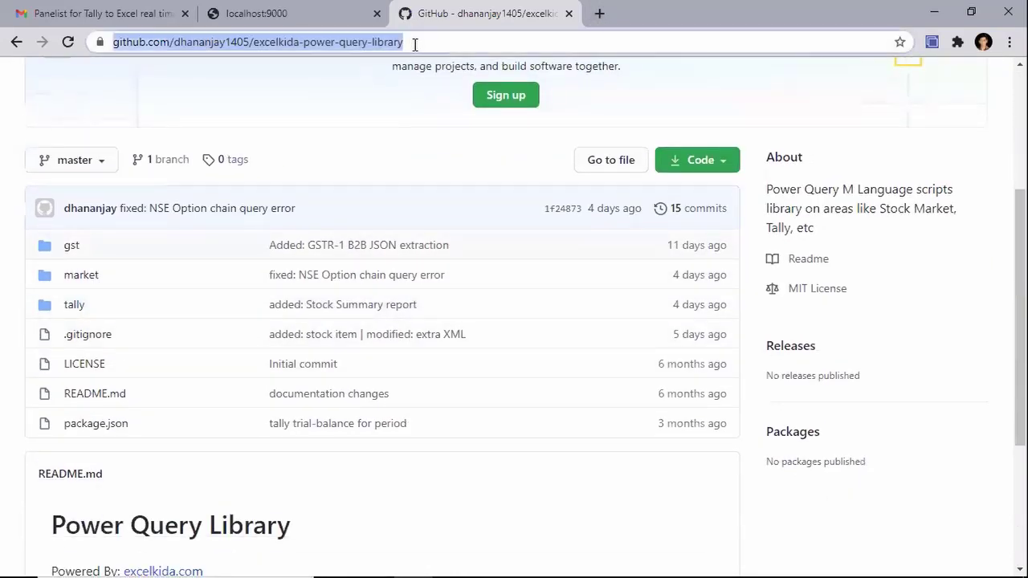
pyautogui.hotkey('alt', 'Tab')
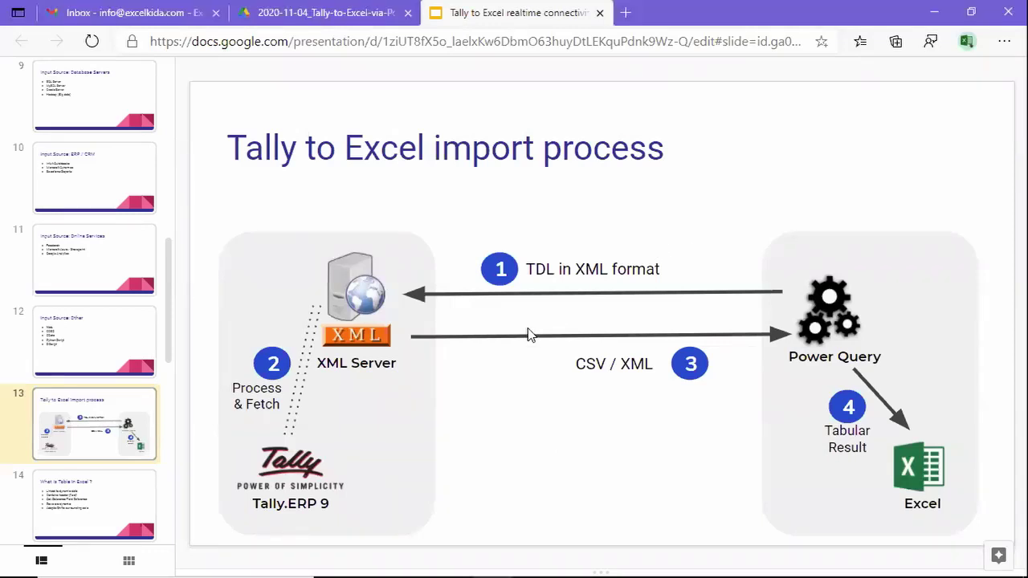
pyautogui.hotkey('alt', 'Tab')
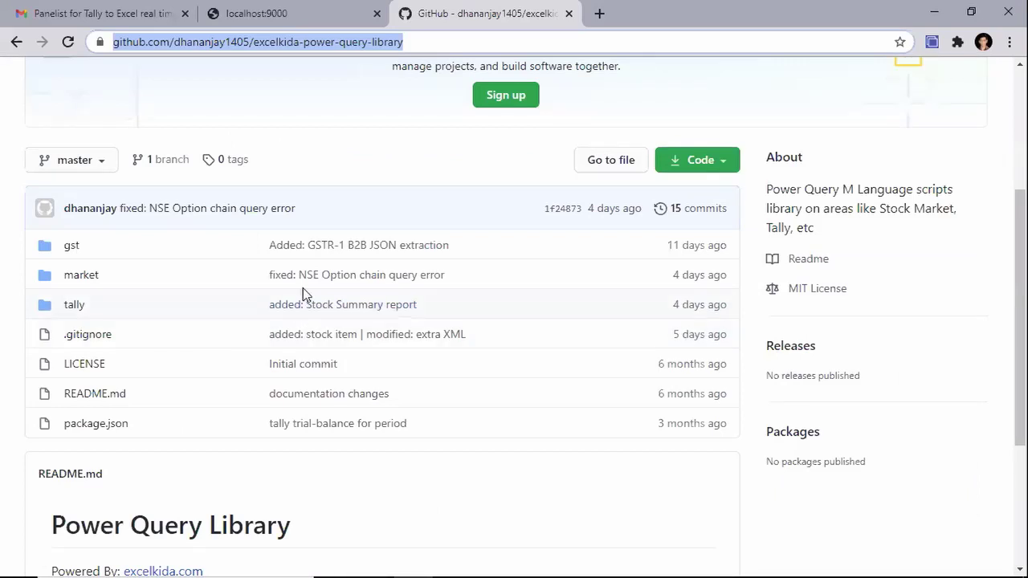
# Open the repository's tally folder showing seven .pq query files, then minimise Chrome
pyautogui.scroll(-1, 258, 342)
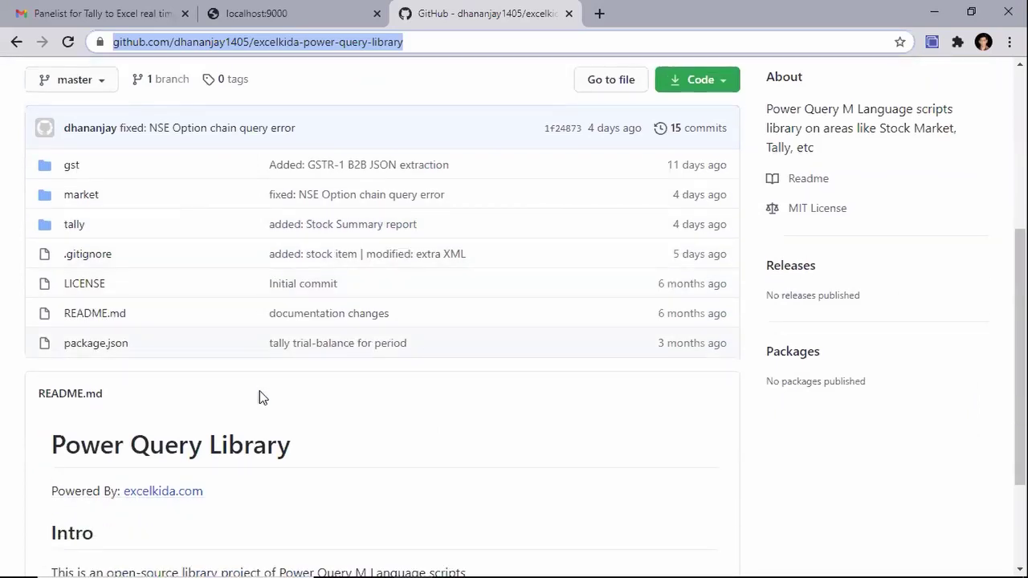
pyautogui.scroll(-2, 255, 424)
pyautogui.scroll(2, 273, 417)
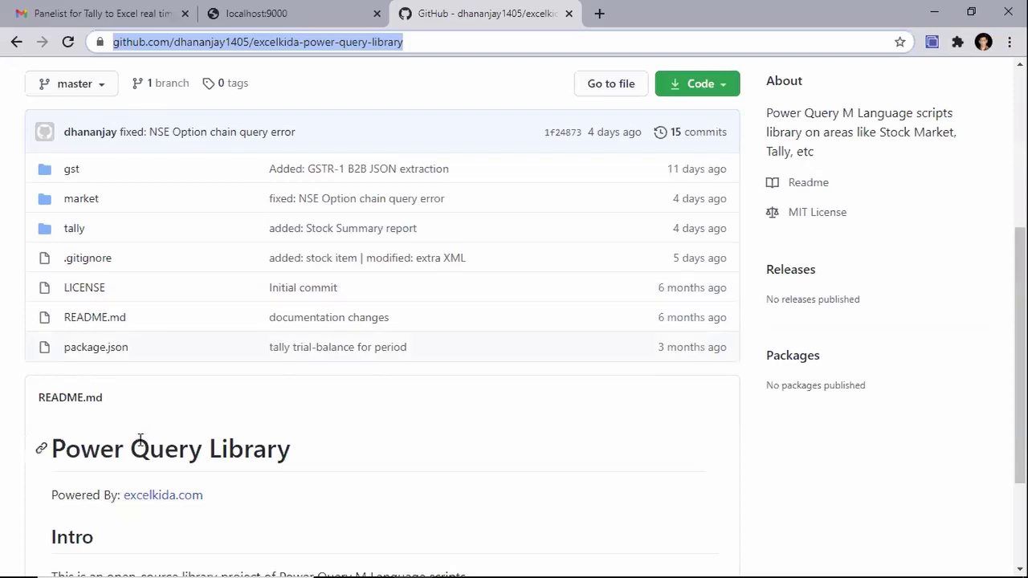
pyautogui.click(74, 229)
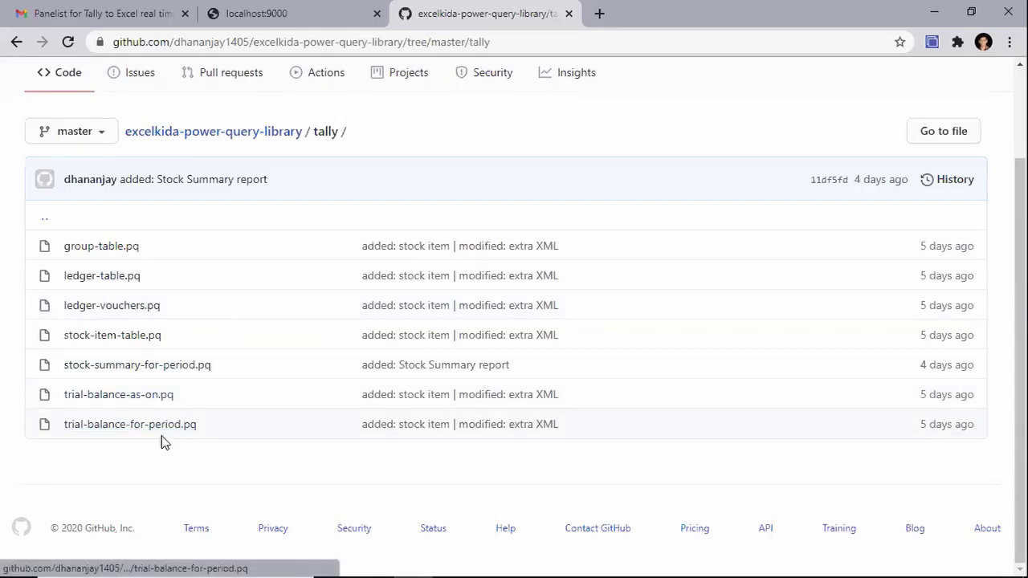
pyautogui.moveTo(369, 554)
pyautogui.moveTo(450, 559)
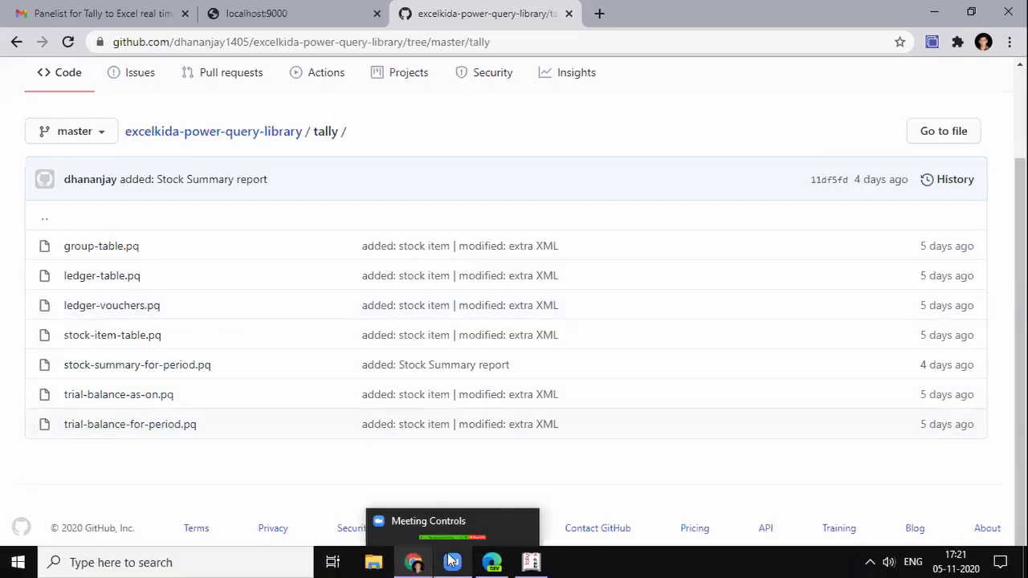
pyautogui.click(413, 562)
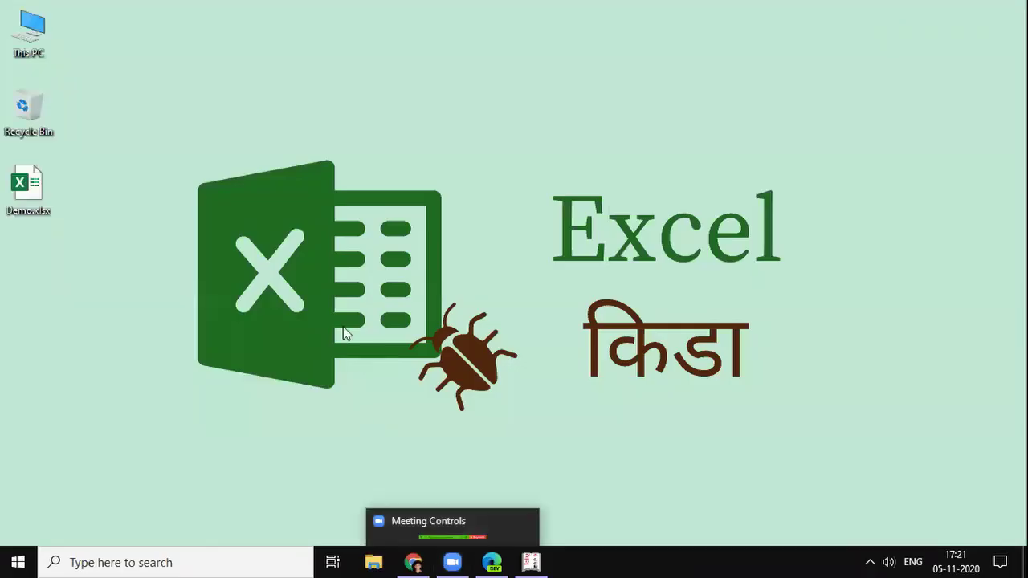
# Open Demo.xlsx maximised with the ribbon set to Show Tabs, then switch to Tally
pyautogui.doubleClick(17, 198)
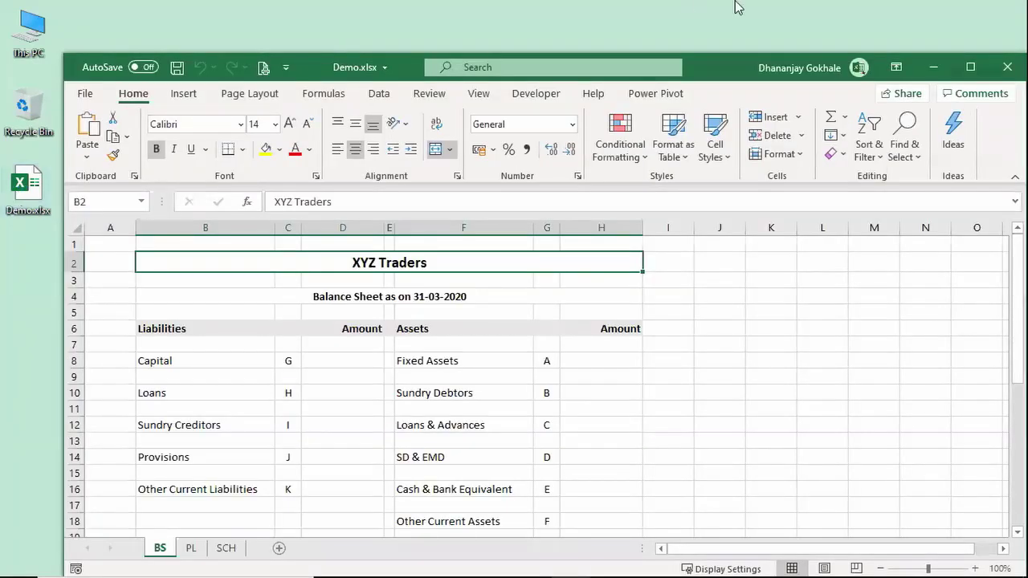
pyautogui.click(970, 67)
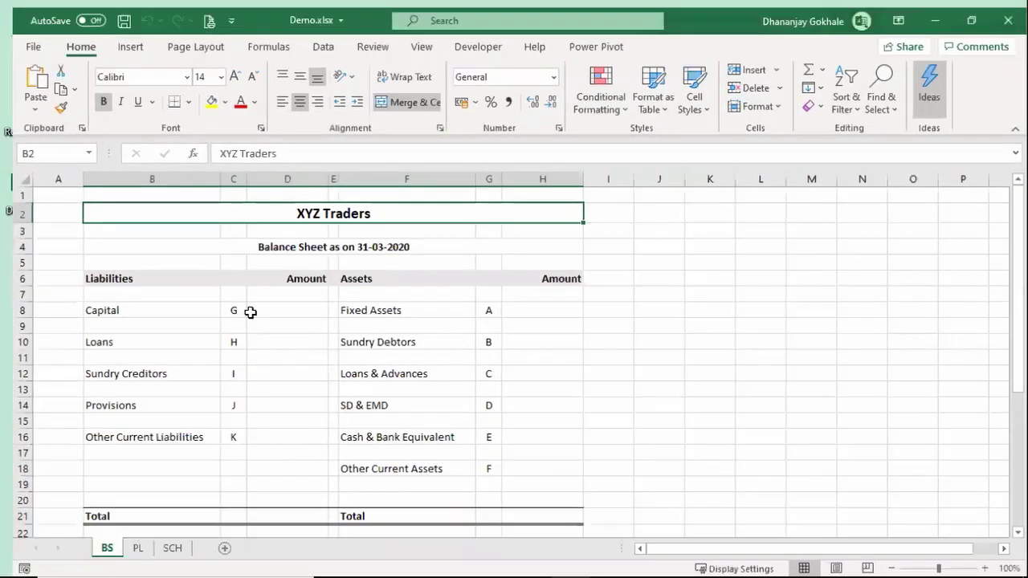
pyautogui.scroll(-1, 289, 269)
pyautogui.scroll(1, 290, 281)
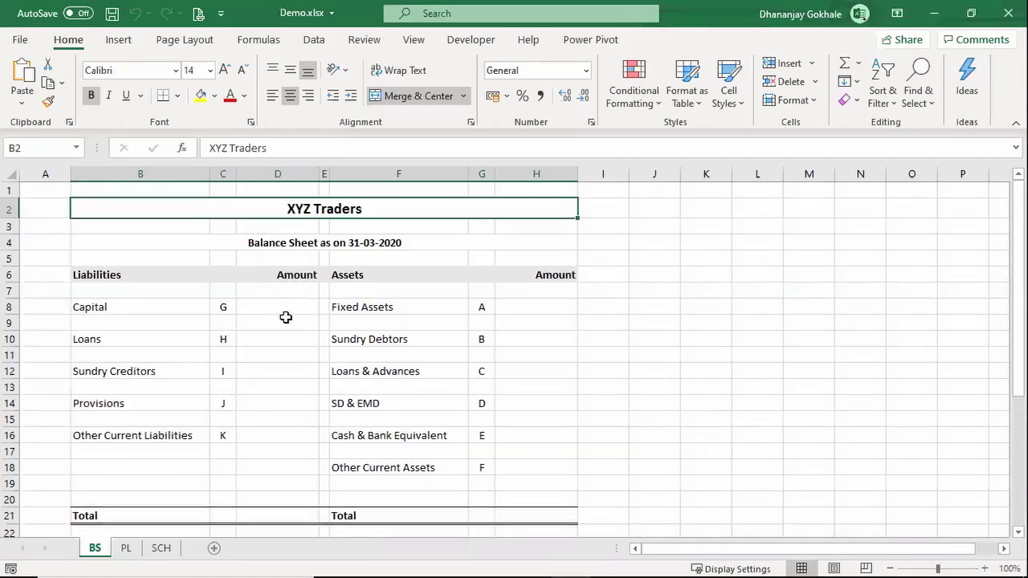
pyautogui.click(897, 14)
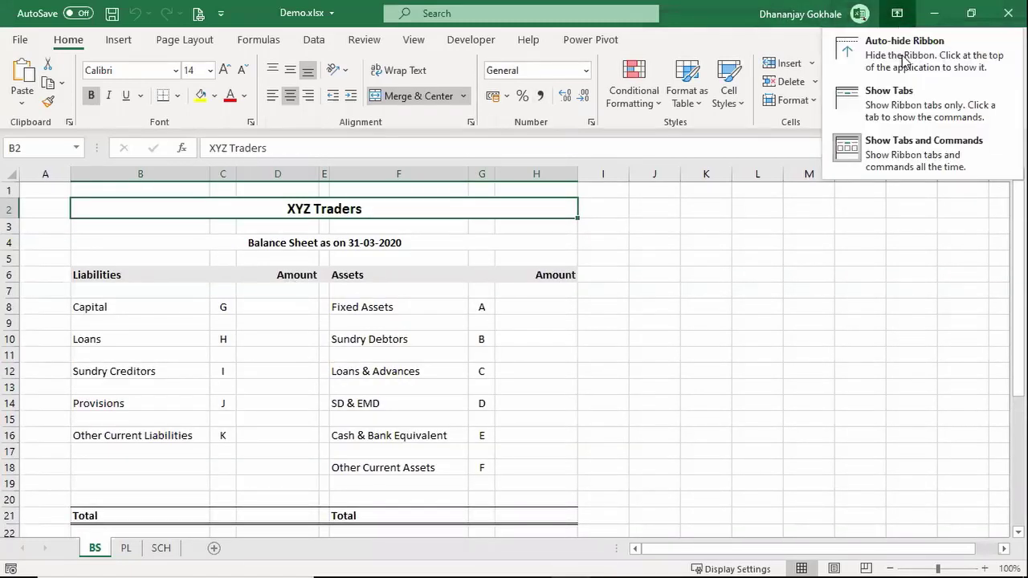
pyautogui.click(898, 98)
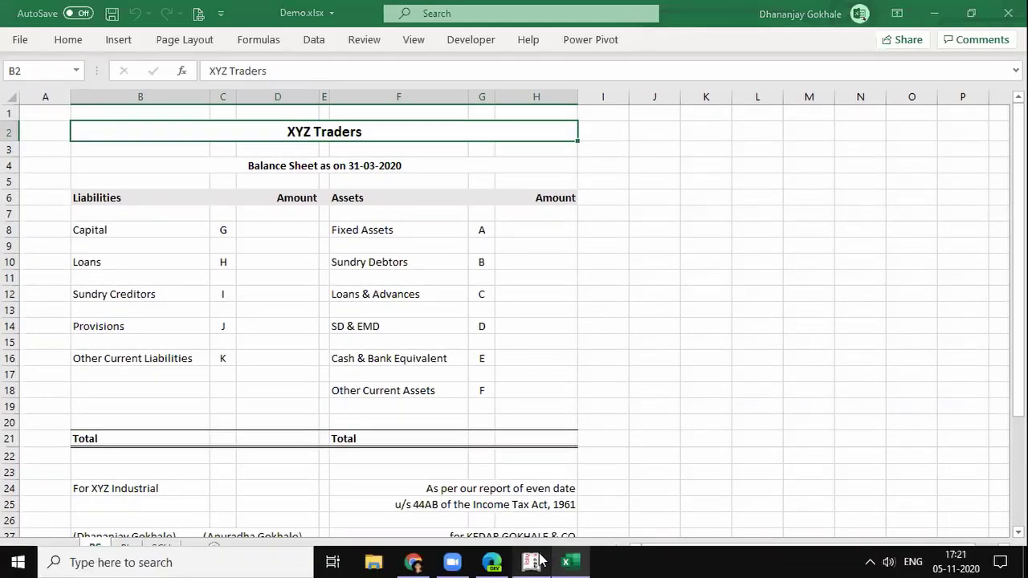
pyautogui.click(533, 561)
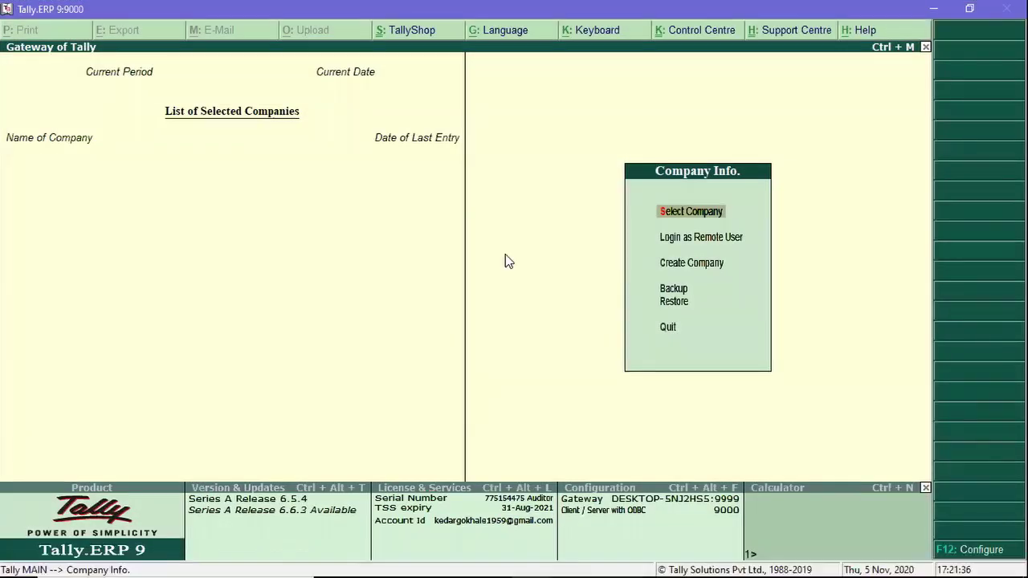
# Load the XYZ Traders company and open its Balance Sheet report
pyautogui.press('Return')
pyautogui.press('Down')
pyautogui.press('Down')
pyautogui.press('Down')
pyautogui.press('Down')
pyautogui.press('Return')
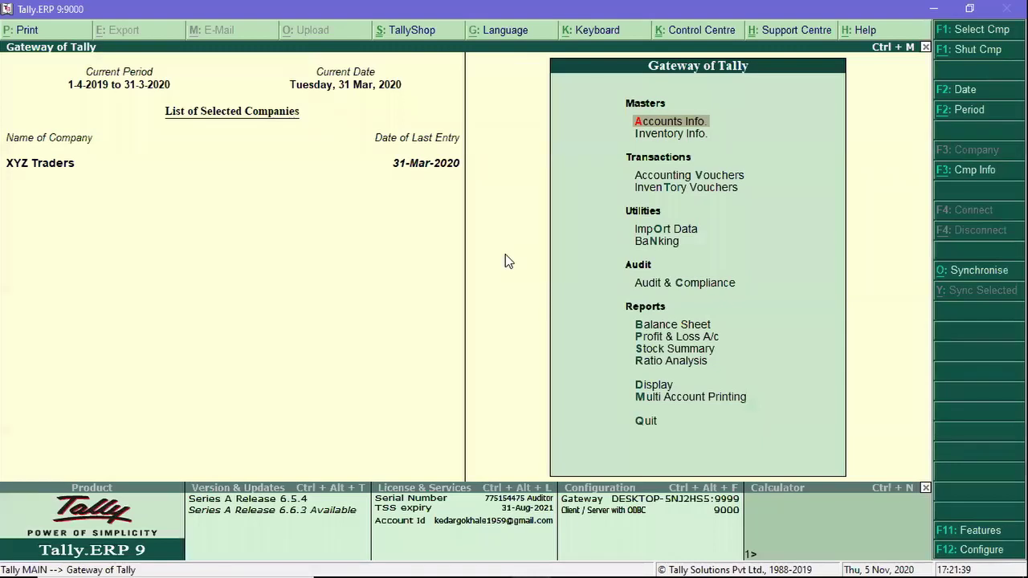
pyautogui.press('Down')
pyautogui.press('Down')
pyautogui.press('Down')
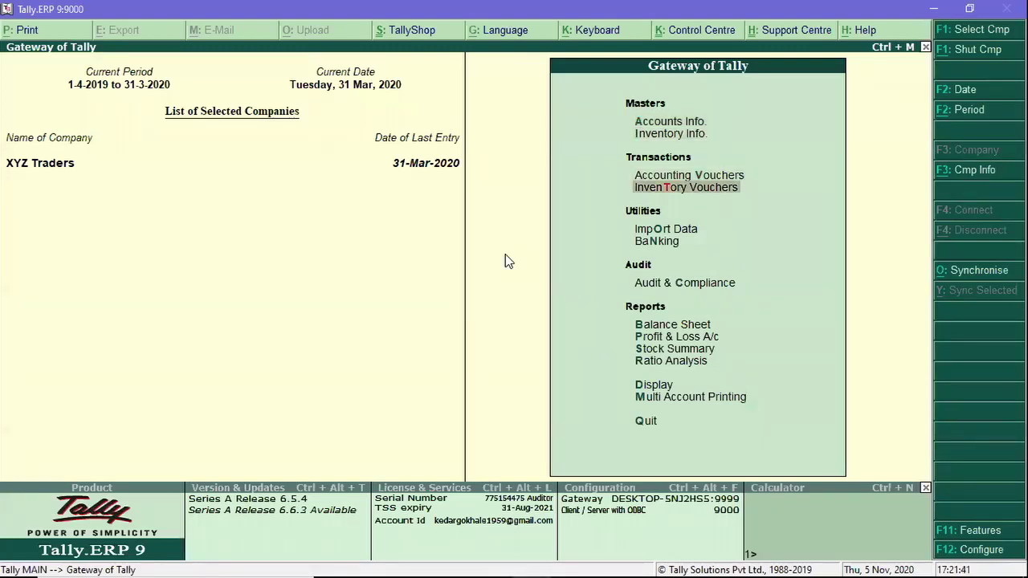
pyautogui.press('b')
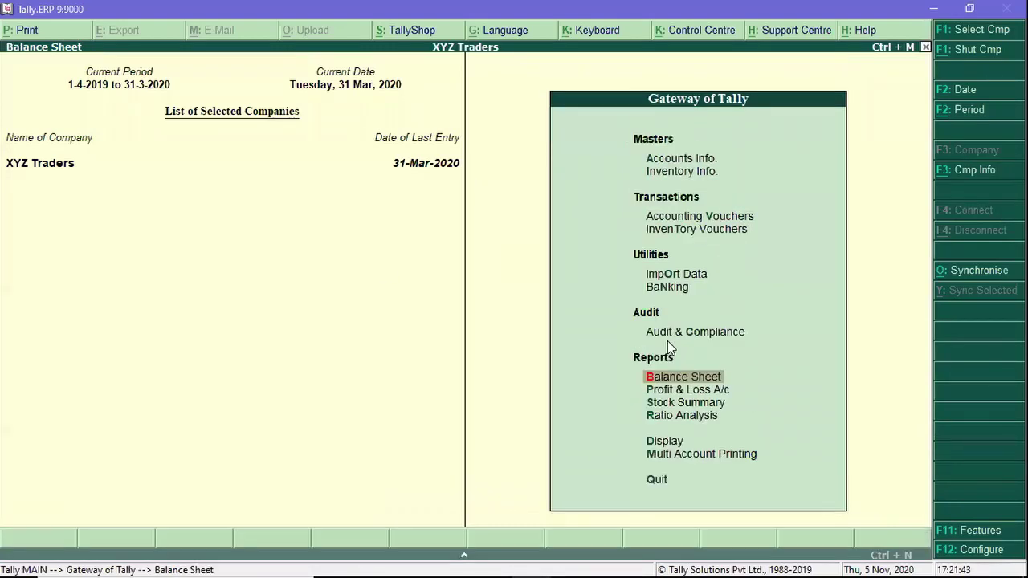
pyautogui.press('Down')
pyautogui.press('Up')
pyautogui.press('Right')
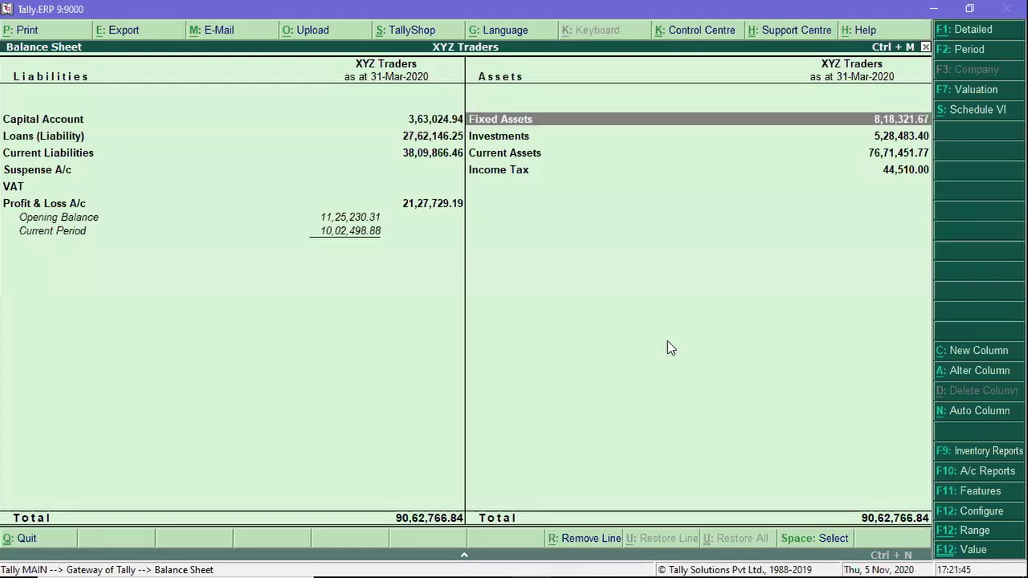
# Export the Balance Sheet using Default (All Languages) in Excel (Spreadsheet) format
pyautogui.click(116, 29)
pyautogui.press('n')
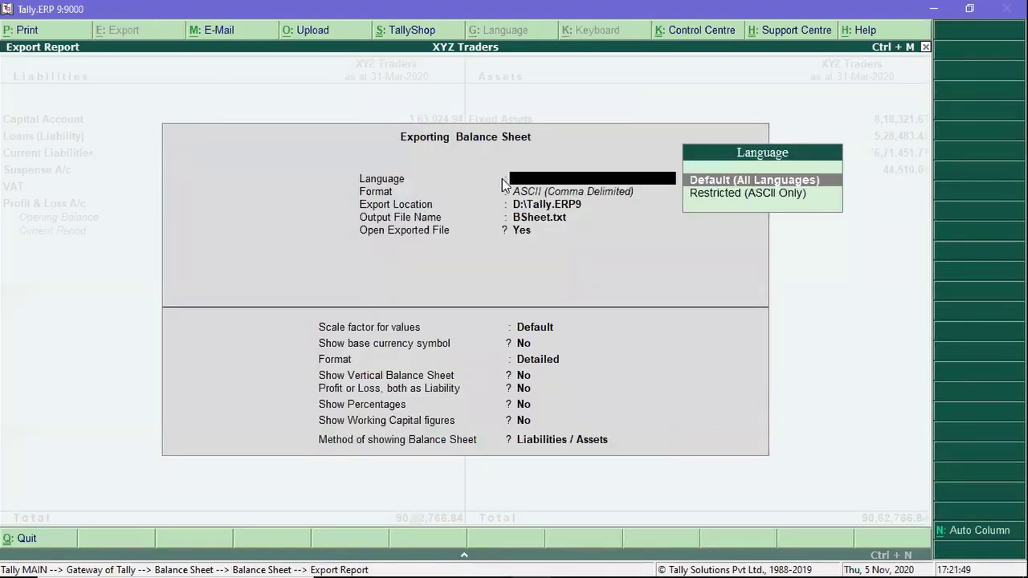
pyautogui.press('Return')
pyautogui.write('Exc')
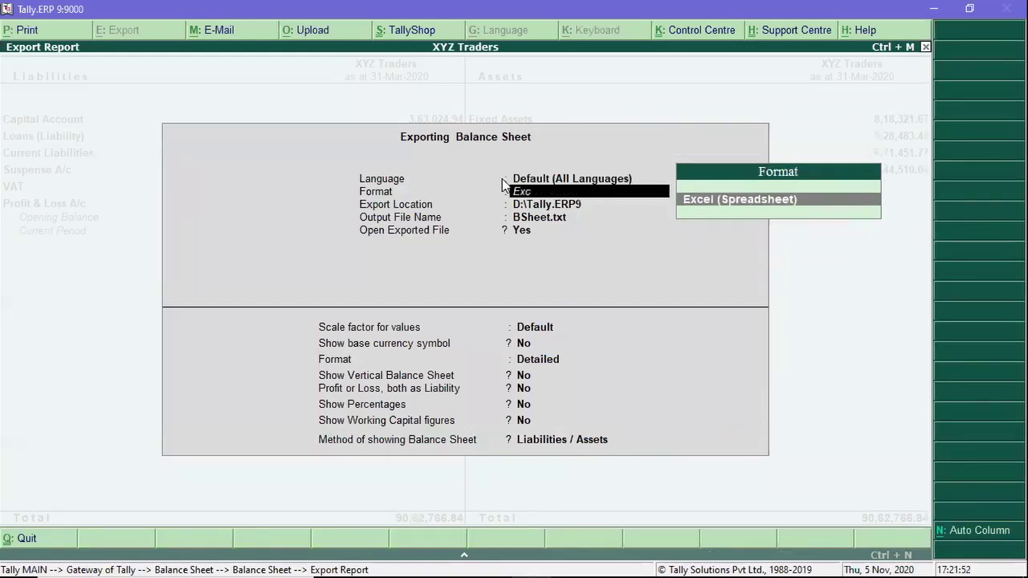
pyautogui.press('Return')
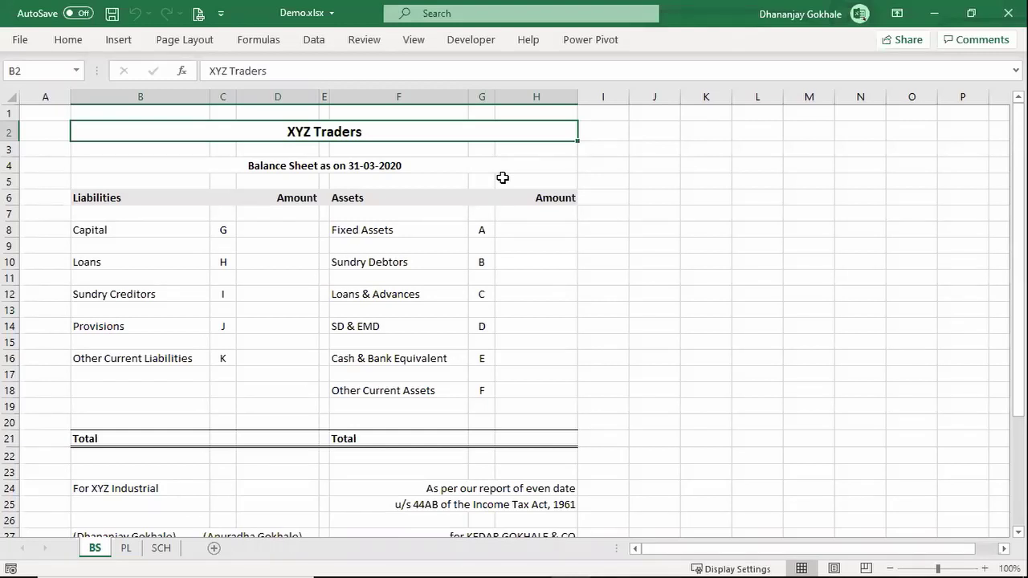
# Select the title rows B2:H4 and the 'Balance Sheet as on 31-03-2020' heading
pyautogui.scroll(-2, 350, 270)
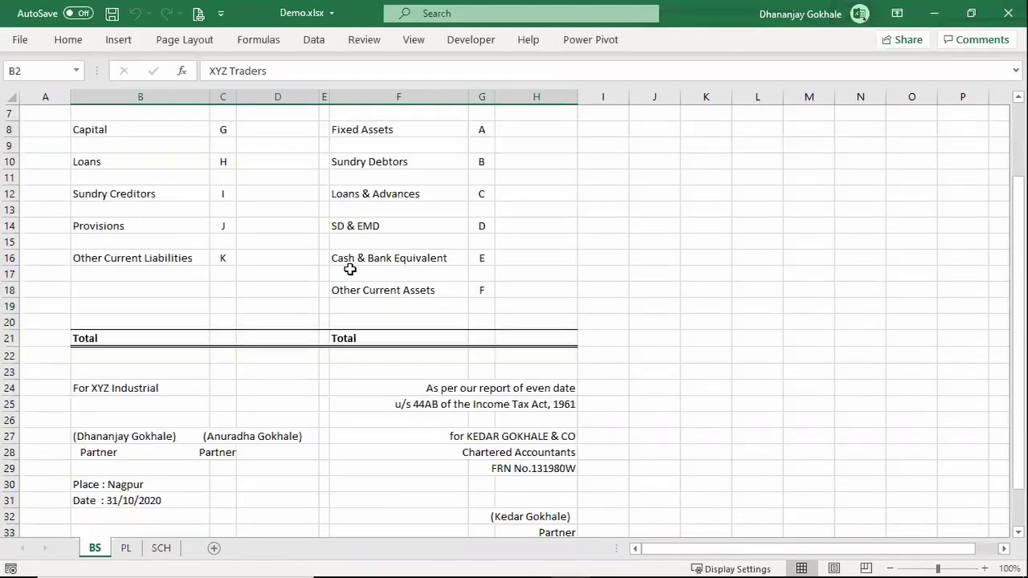
pyautogui.scroll(2, 350, 270)
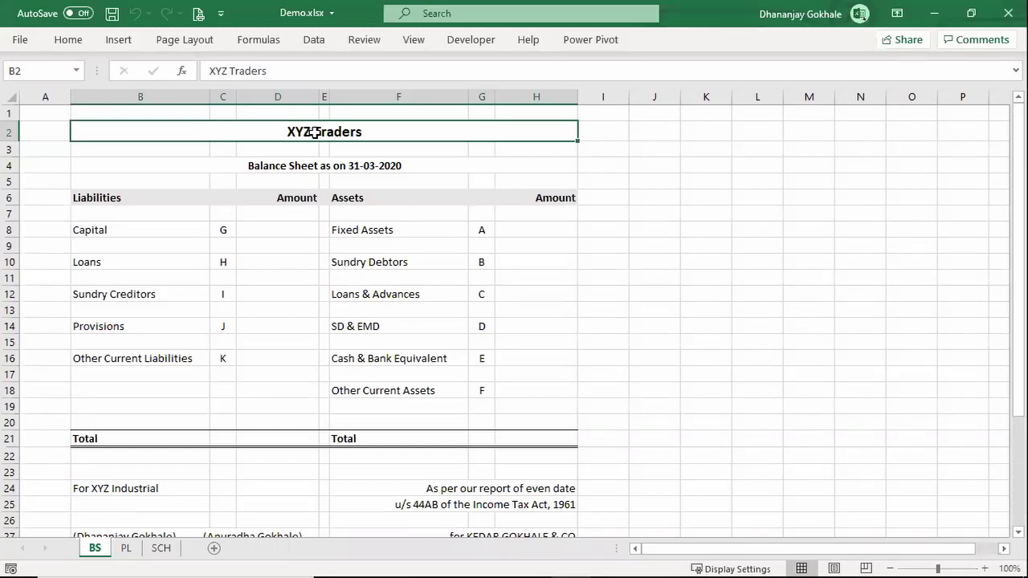
pyautogui.moveTo(314, 133); pyautogui.dragTo(322, 166)
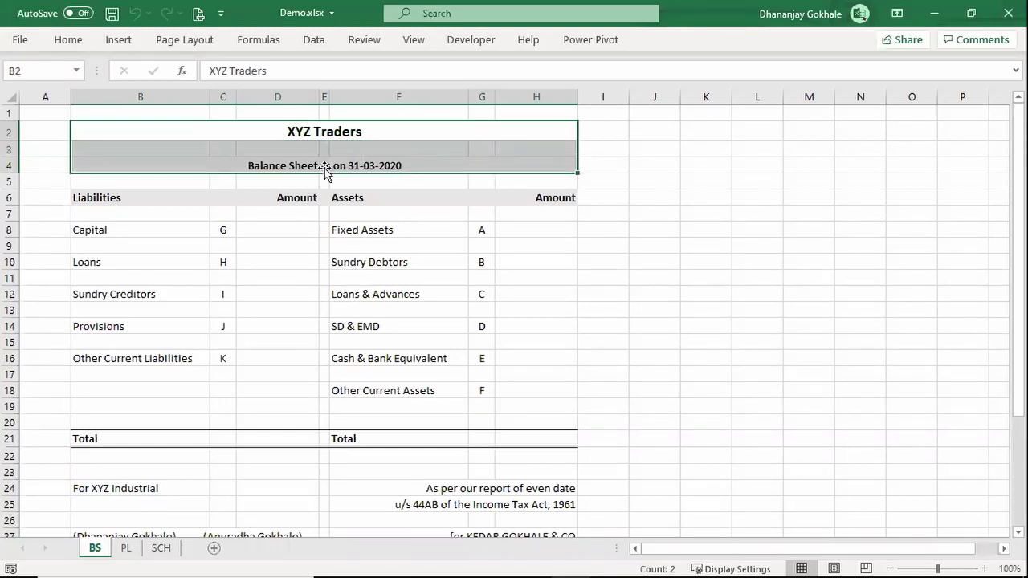
pyautogui.click(316, 181)
pyautogui.click(300, 165)
# Select the signature block B24:B30 and group code K in C16, then return to Tally
pyautogui.scroll(-2, 360, 245)
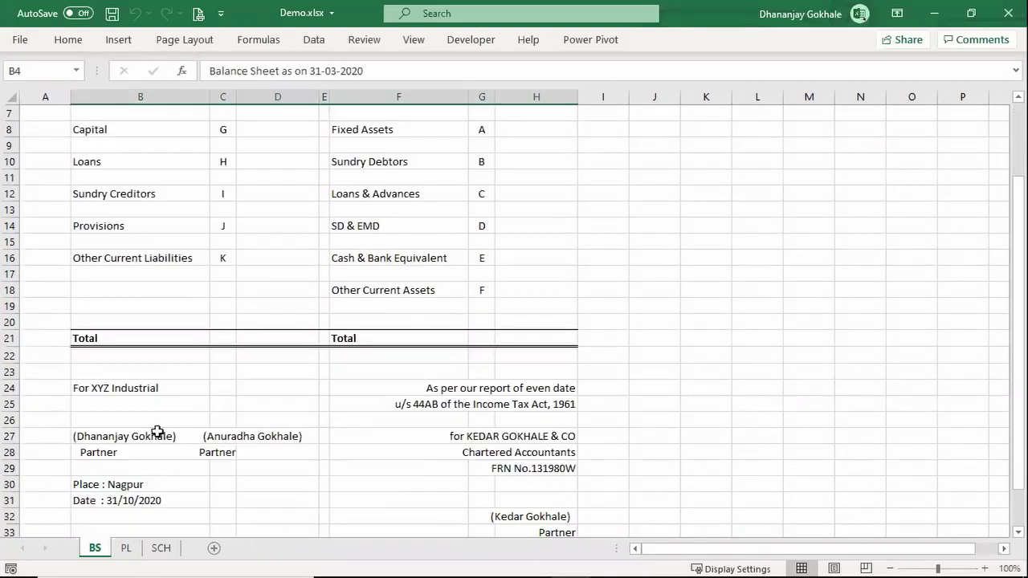
pyautogui.moveTo(100, 387); pyautogui.dragTo(101, 487)
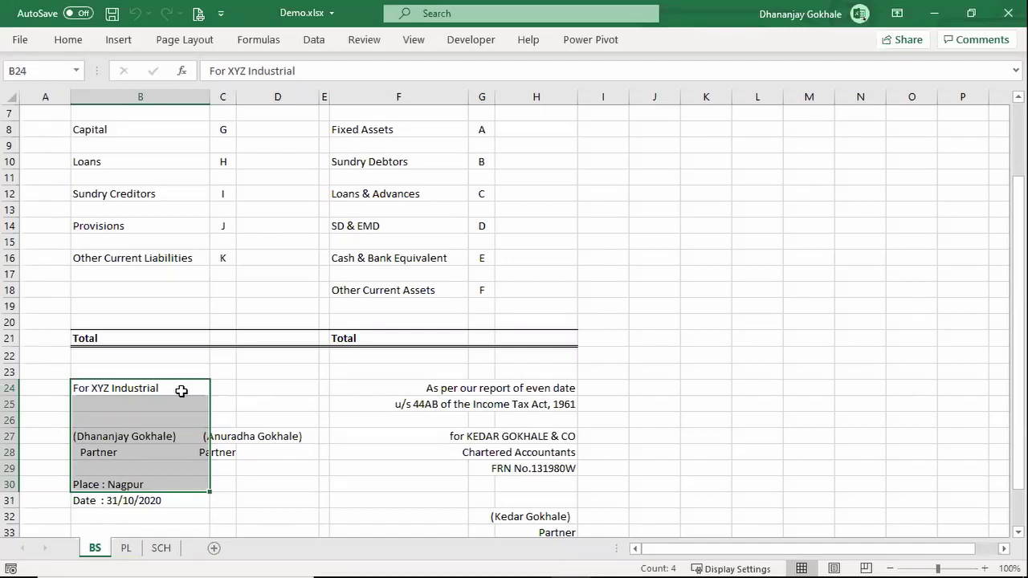
pyautogui.scroll(1, 201, 369)
pyautogui.click(225, 307)
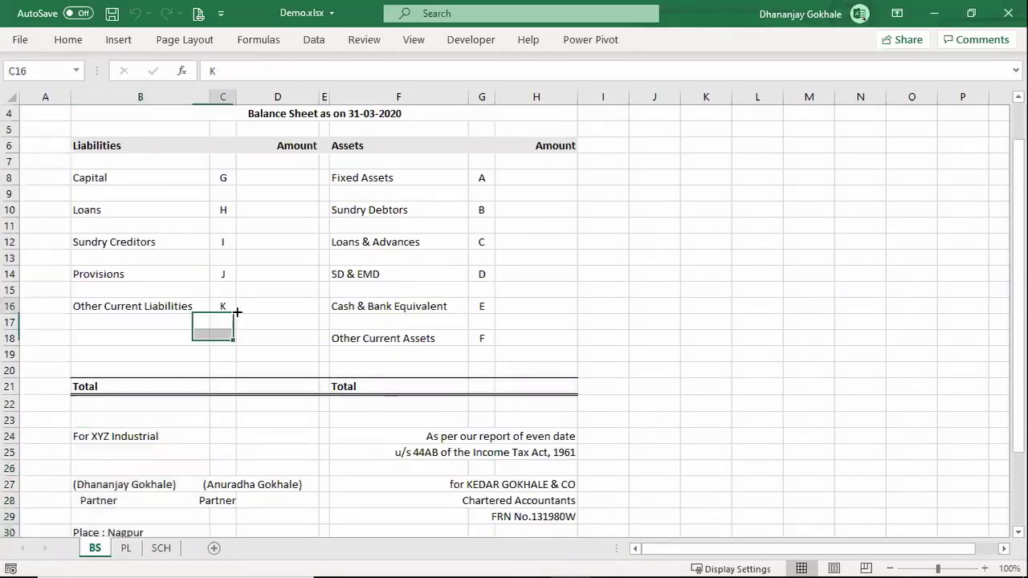
pyautogui.hotkey('alt', 'Tab')
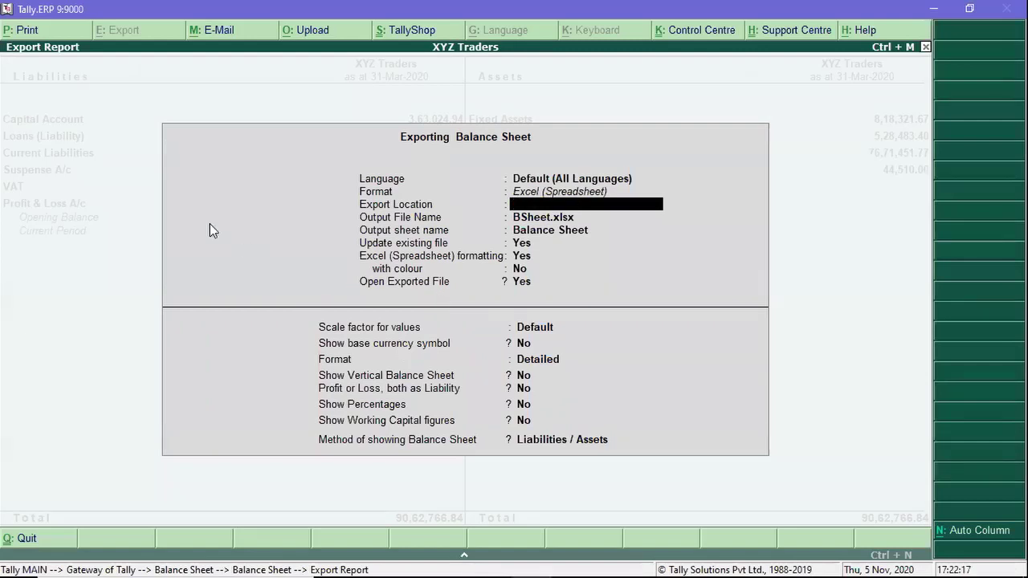
# Cancel the Tally export and step through Excel's column C group codes and amount cells D8–H8
pyautogui.press('Escape')
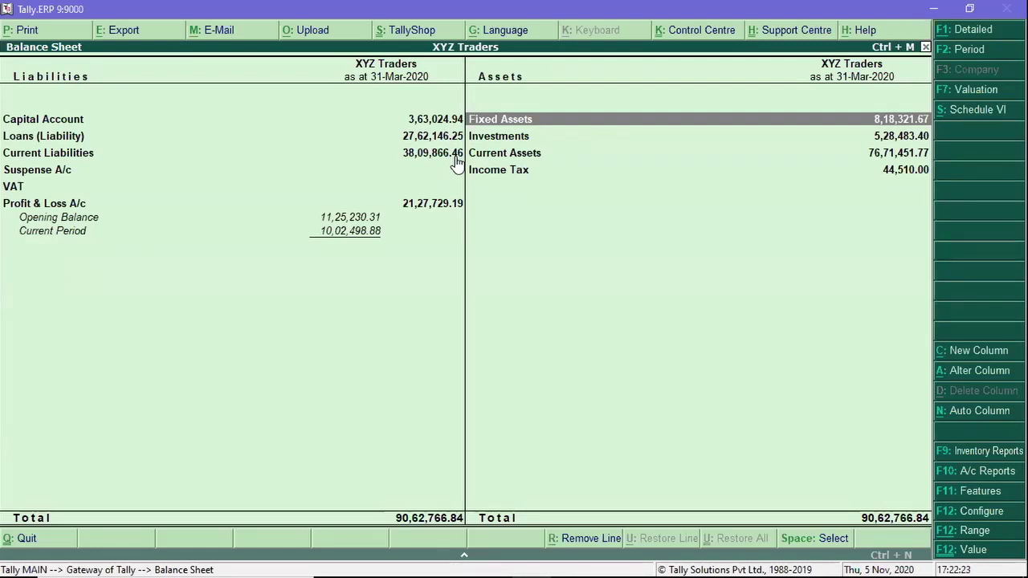
pyautogui.hotkey('alt', 'Tab')
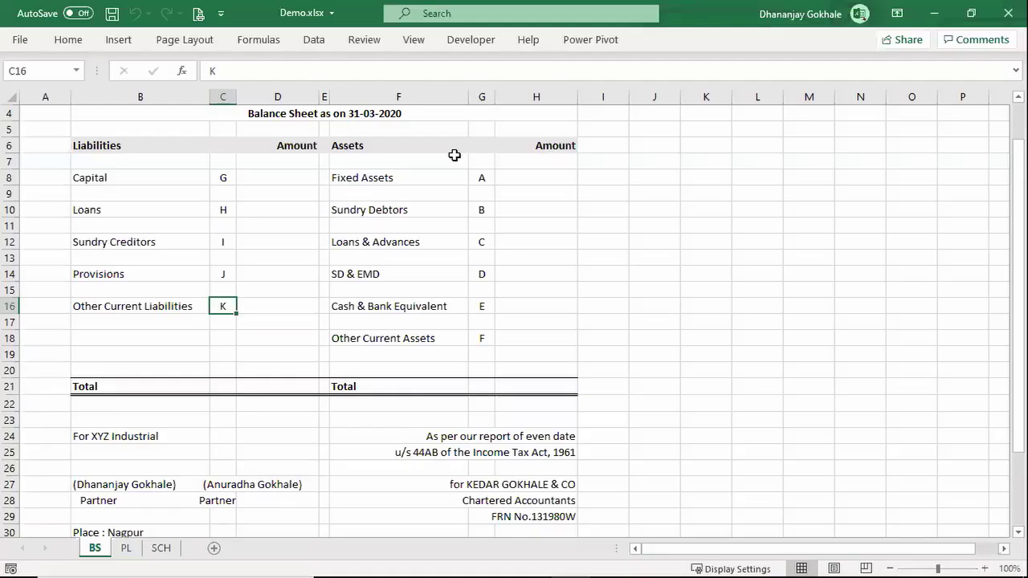
pyautogui.press('Up')
pyautogui.press('Up')
pyautogui.press('Up')
pyautogui.press('Up')
pyautogui.press('Up')
pyautogui.press('Up')
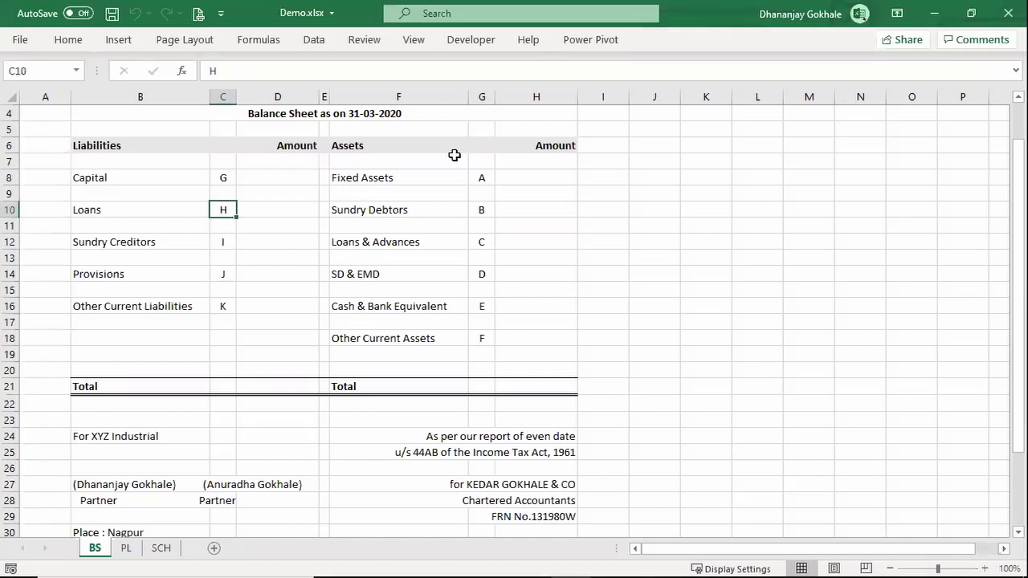
pyautogui.press('Right')
pyautogui.press('Up')
pyautogui.press('Up')
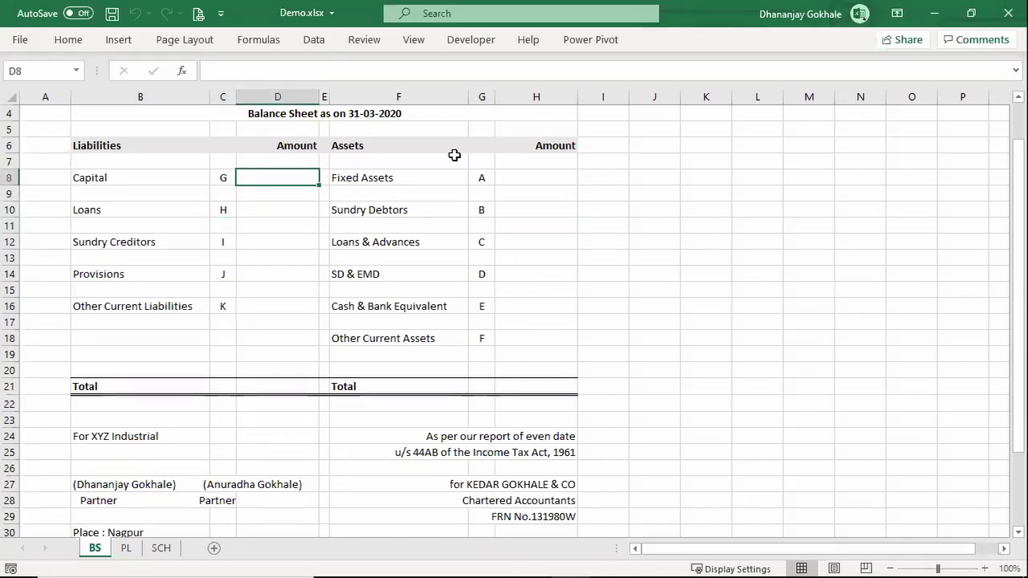
pyautogui.press('Down')
pyautogui.press('Down')
pyautogui.press('Up')
pyautogui.press('Up')
pyautogui.press('Right')
pyautogui.press('Right')
pyautogui.press('Right')
pyautogui.press('Right')
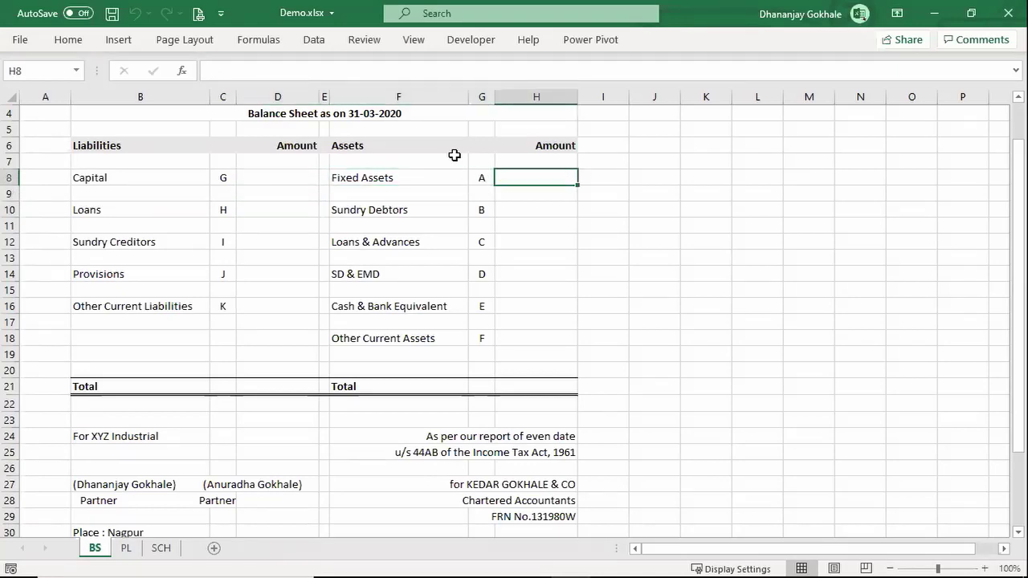
pyautogui.hotkey('alt', 'Tab')
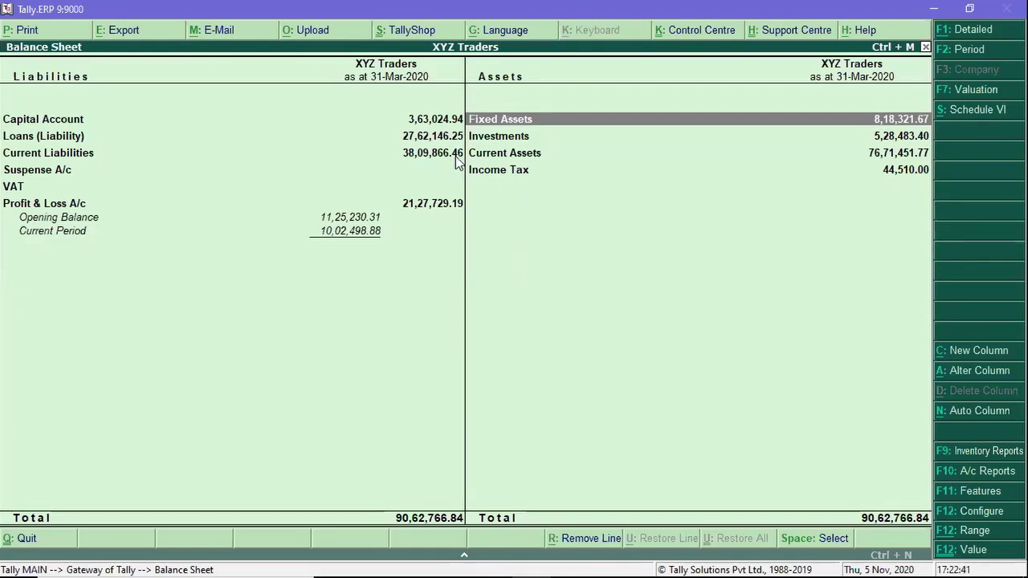
# Show XYZ Traders' ledger-wise Trial Balance in Tally, totalling 1,79,37,088.47
pyautogui.press('Escape')
pyautogui.press('Down')
pyautogui.press('Down')
pyautogui.press('Down')
pyautogui.press('Down')
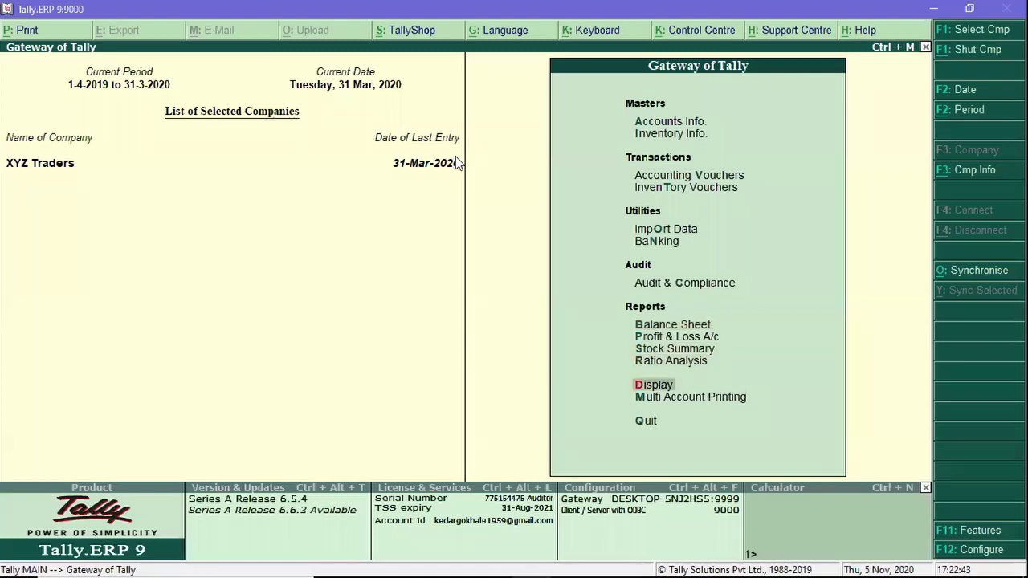
pyautogui.press('Return')
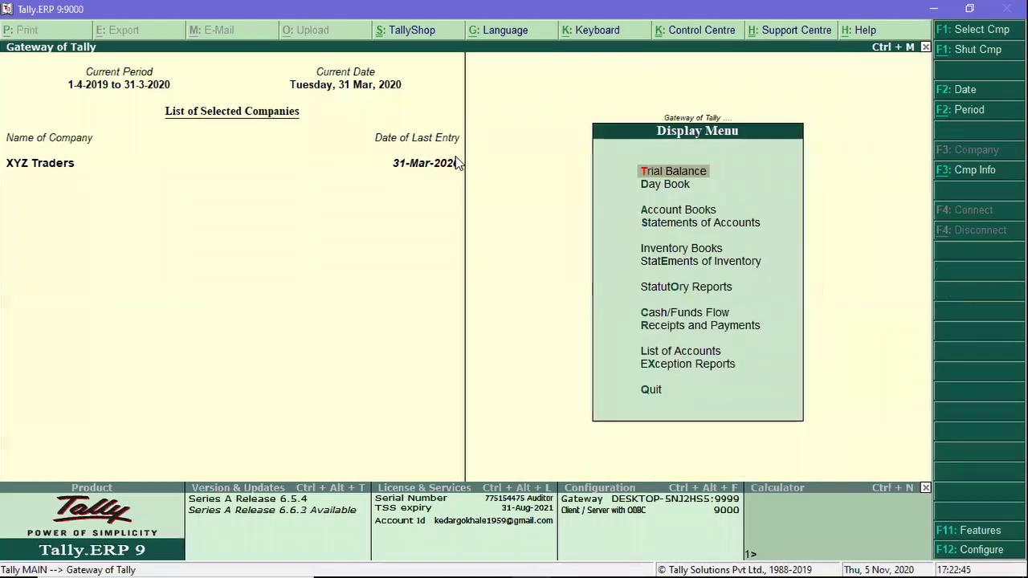
pyautogui.press('Return')
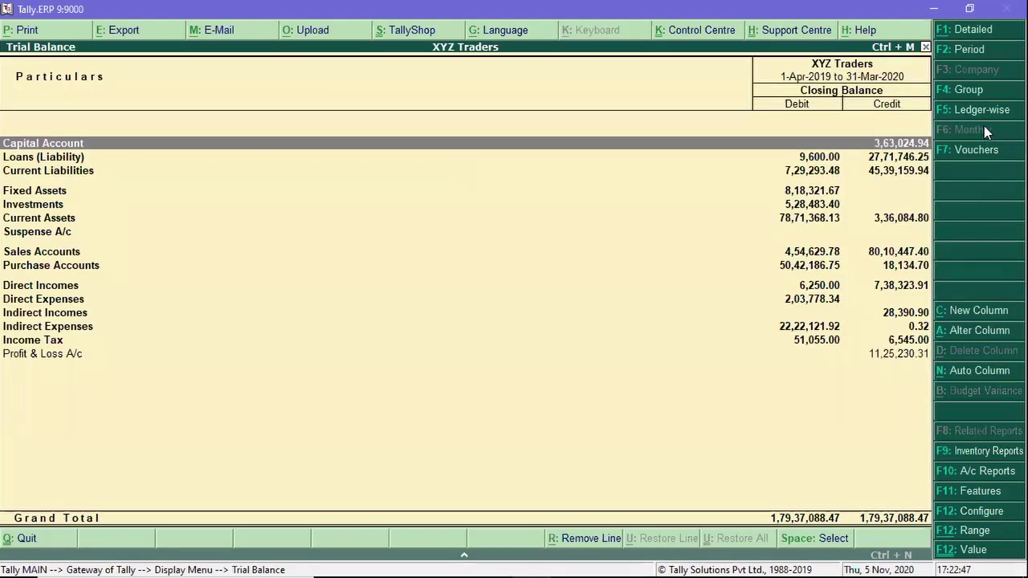
pyautogui.click(973, 110)
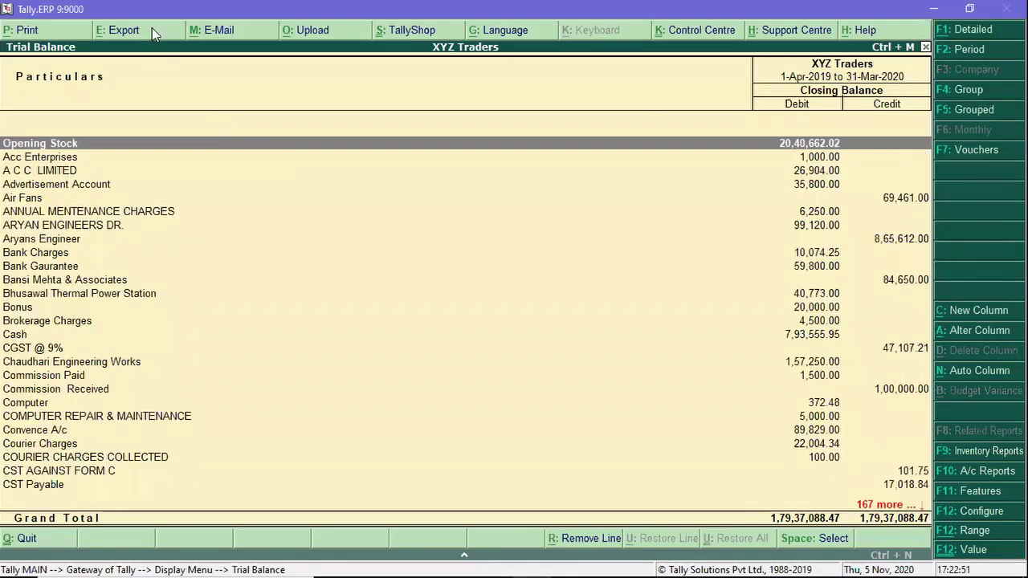
pyautogui.press('Escape')
pyautogui.press('Escape')
# Back in Excel, select the Capital amount cell D8 and go to the PL sheet
pyautogui.hotkey('alt', 'Tab')
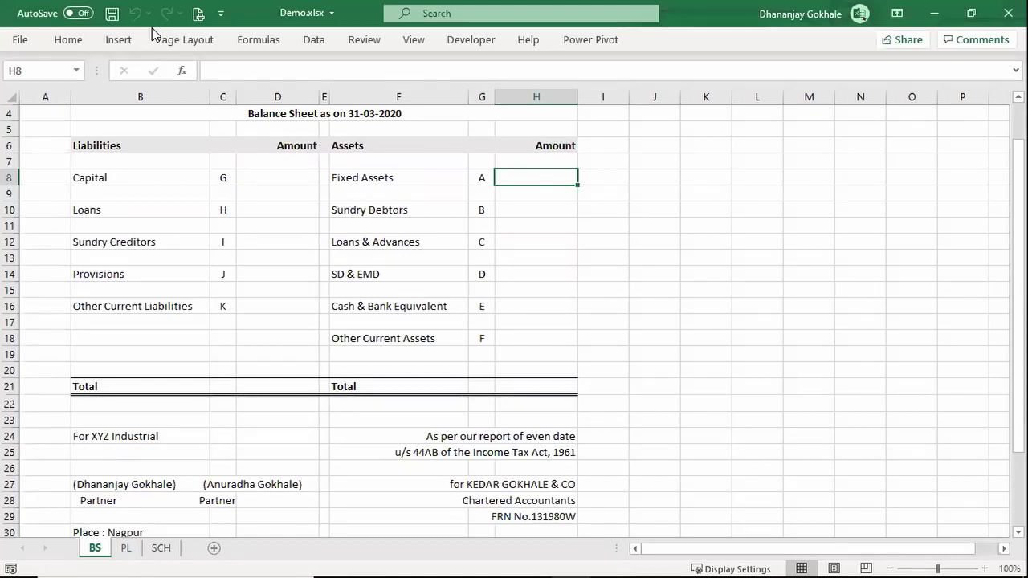
pyautogui.click(260, 181)
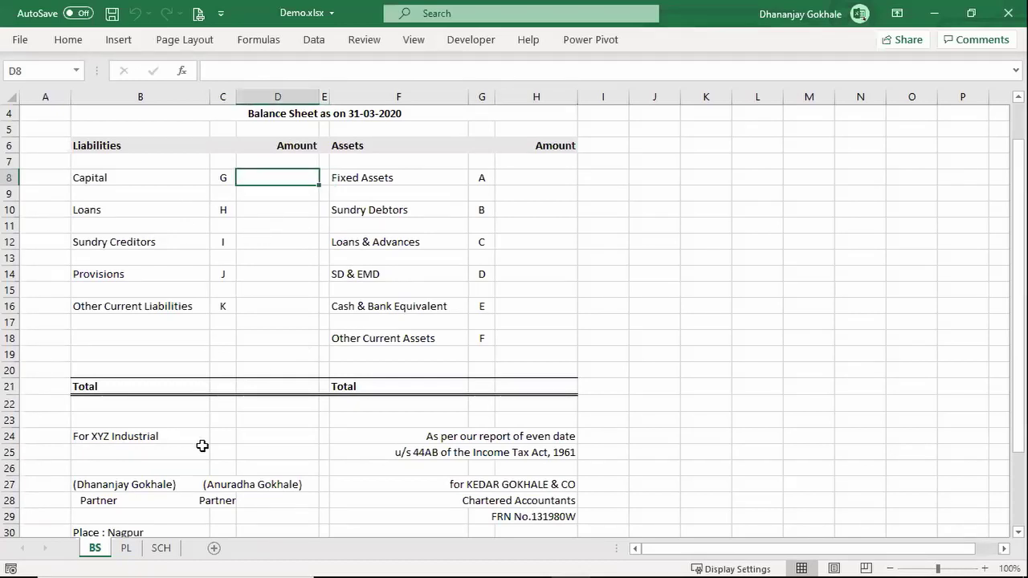
pyautogui.click(126, 549)
# Move from the PL sheet to the empty SCH sheet and save Demo.xlsx with Ctrl+S
pyautogui.click(253, 232)
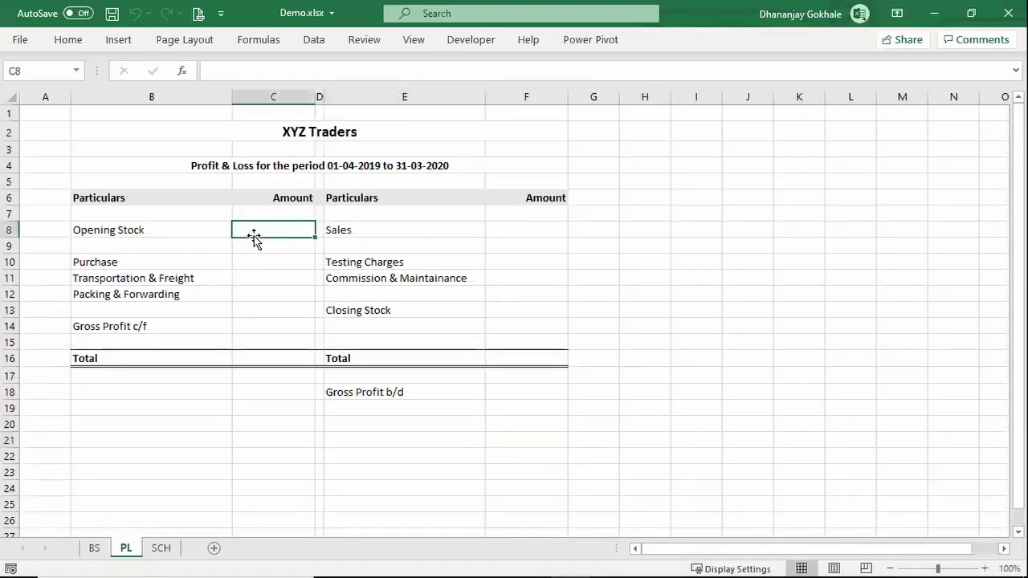
pyautogui.click(160, 547)
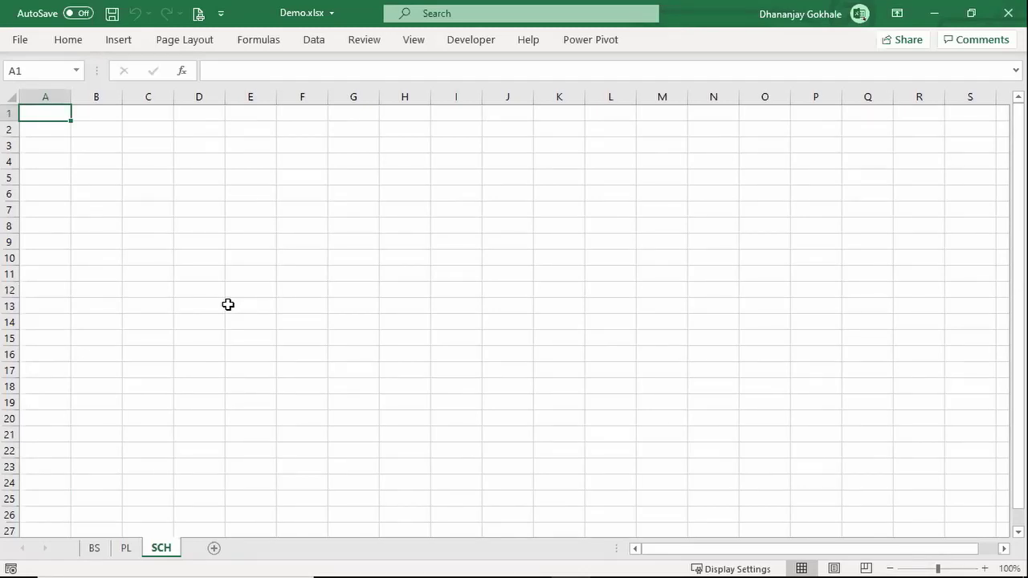
pyautogui.hotkey('alt', 'Tab')
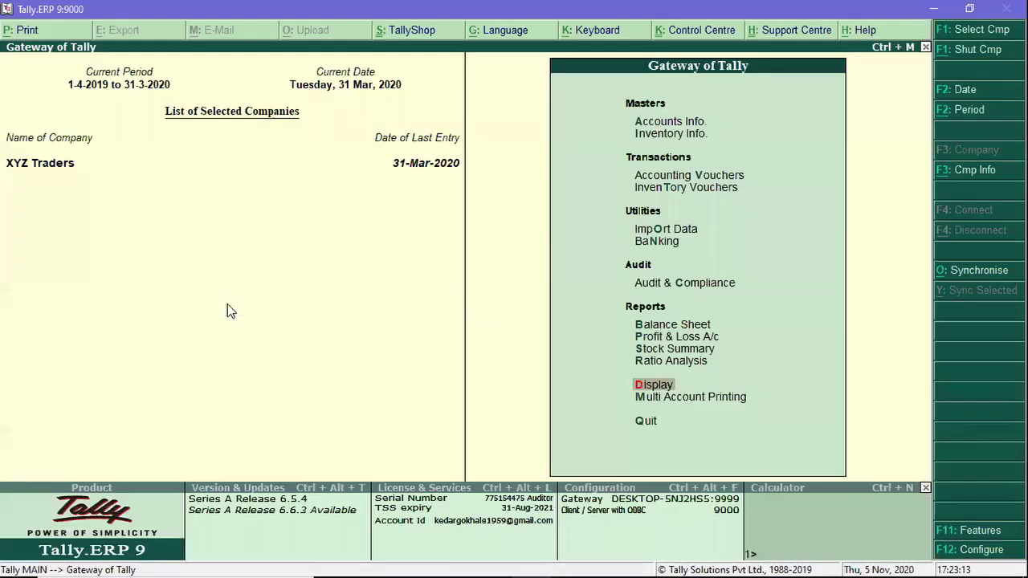
pyautogui.click(571, 562)
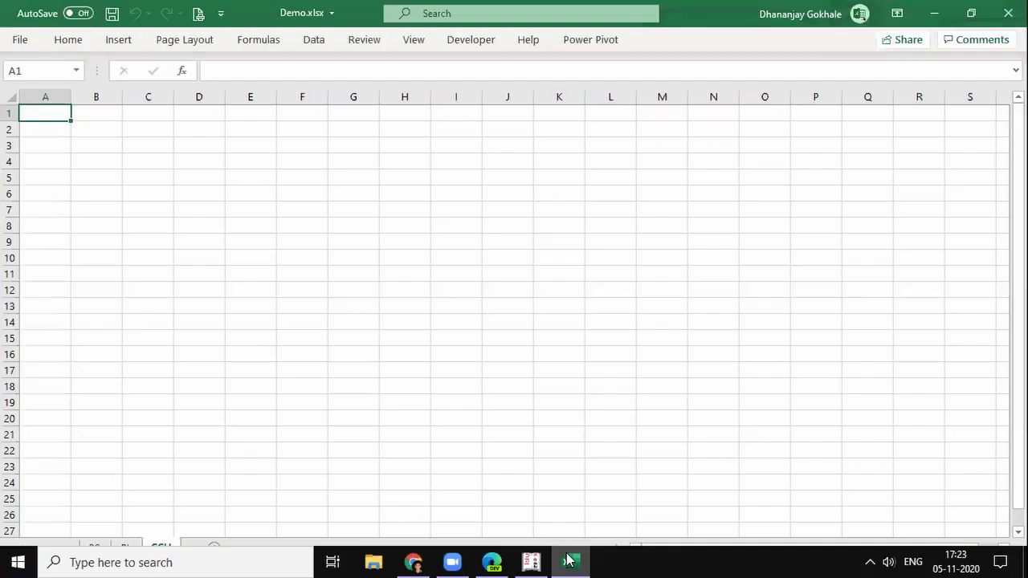
pyautogui.hotkey('ctrl', 's')
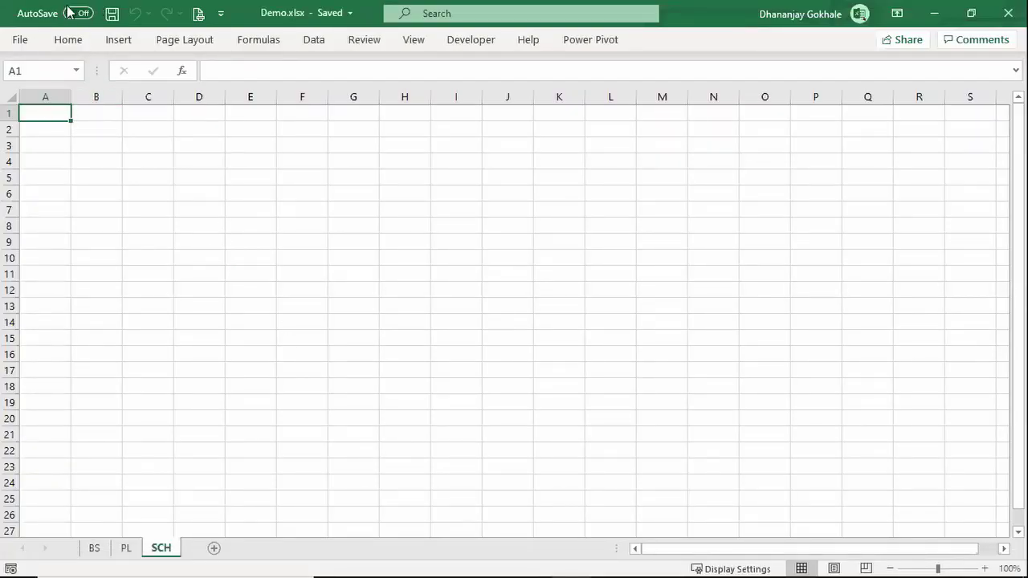
# Close Excel, paste Demo.xlsx into This PC > OneDrive - Personal > Documents, and reopen it there
pyautogui.click(1003, 13)
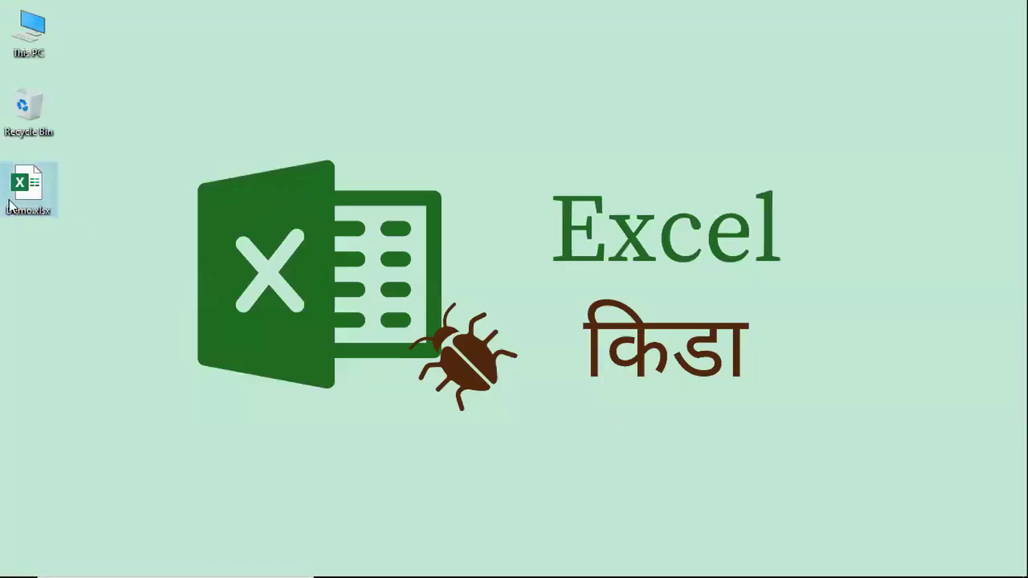
pyautogui.doubleClick(34, 40)
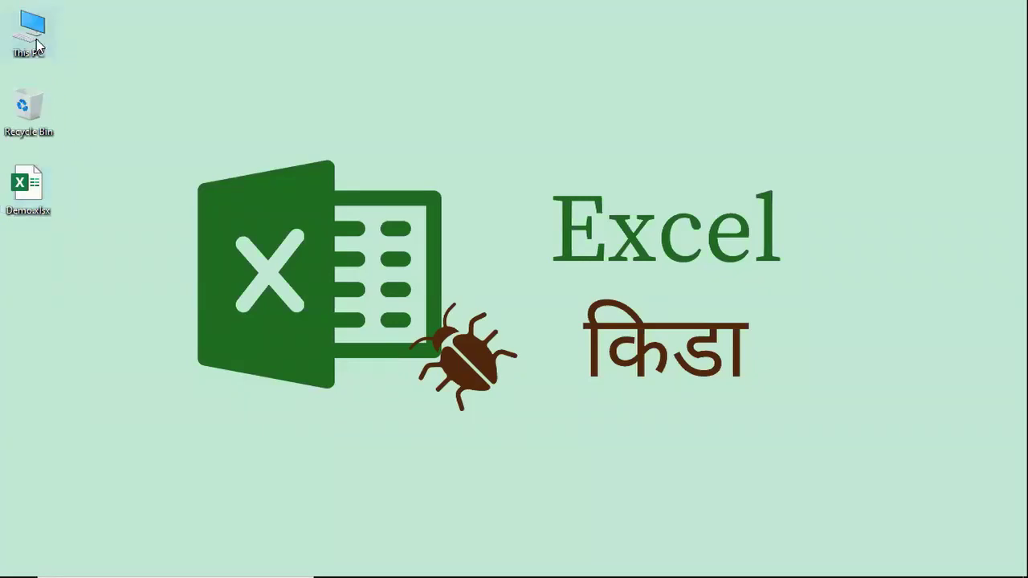
pyautogui.click(81, 124)
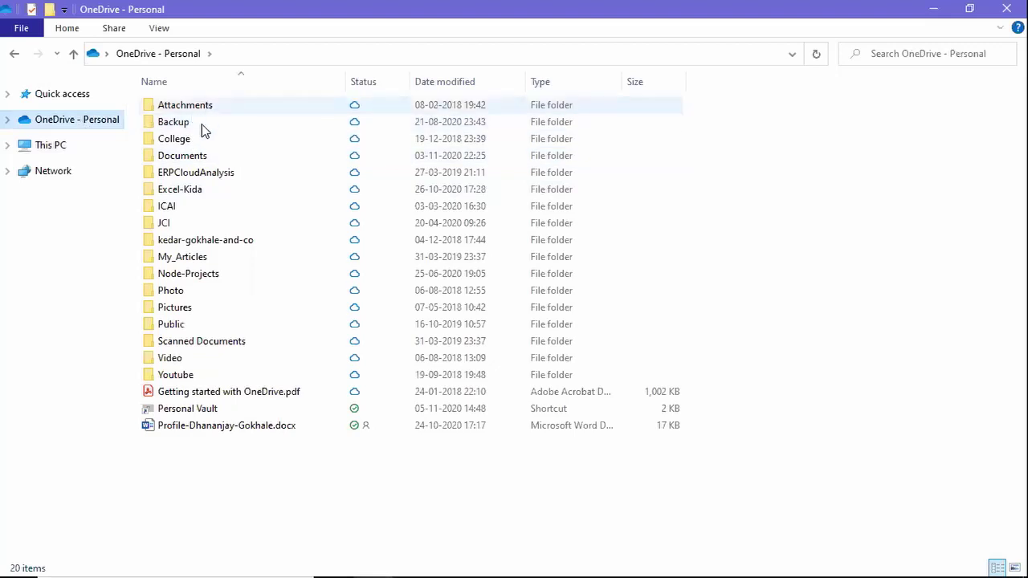
pyautogui.doubleClick(186, 160)
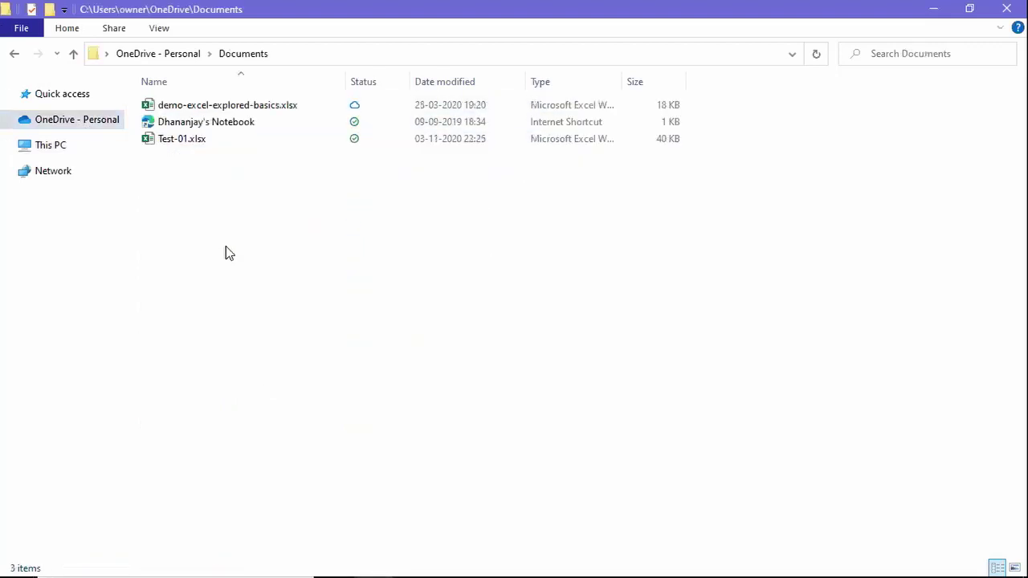
pyautogui.hotkey('ctrl', 'v')
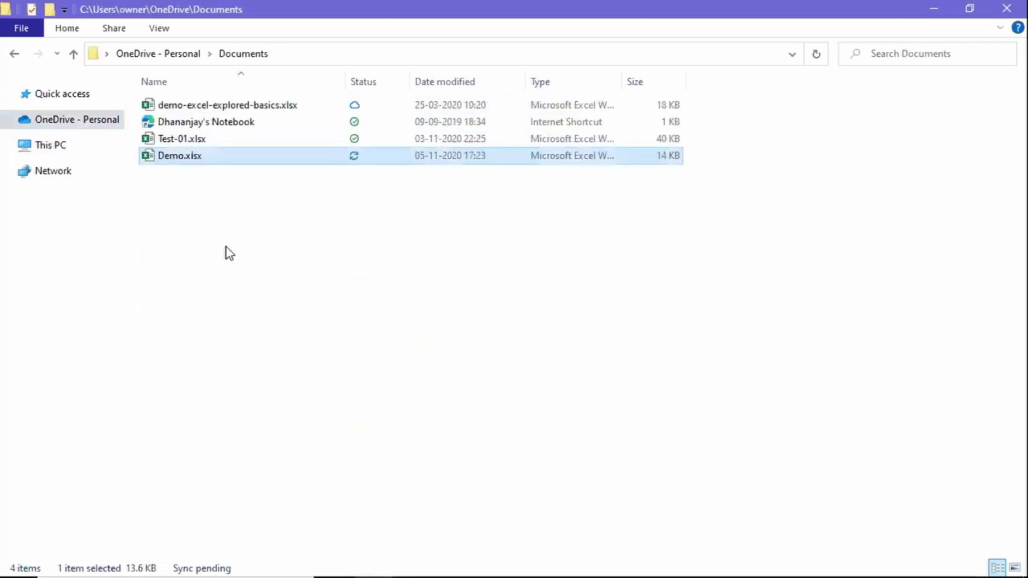
pyautogui.click(319, 271)
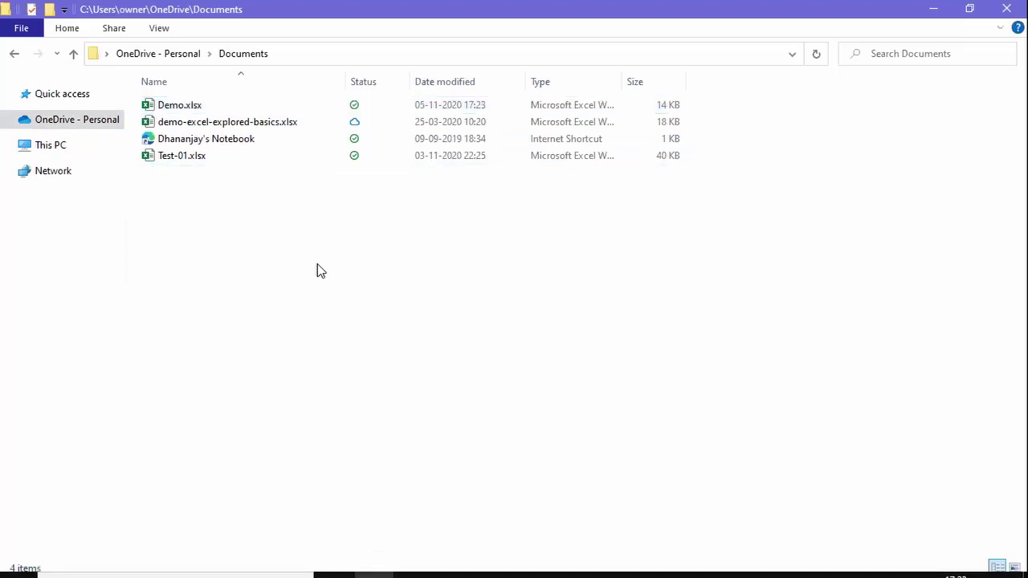
pyautogui.doubleClick(199, 111)
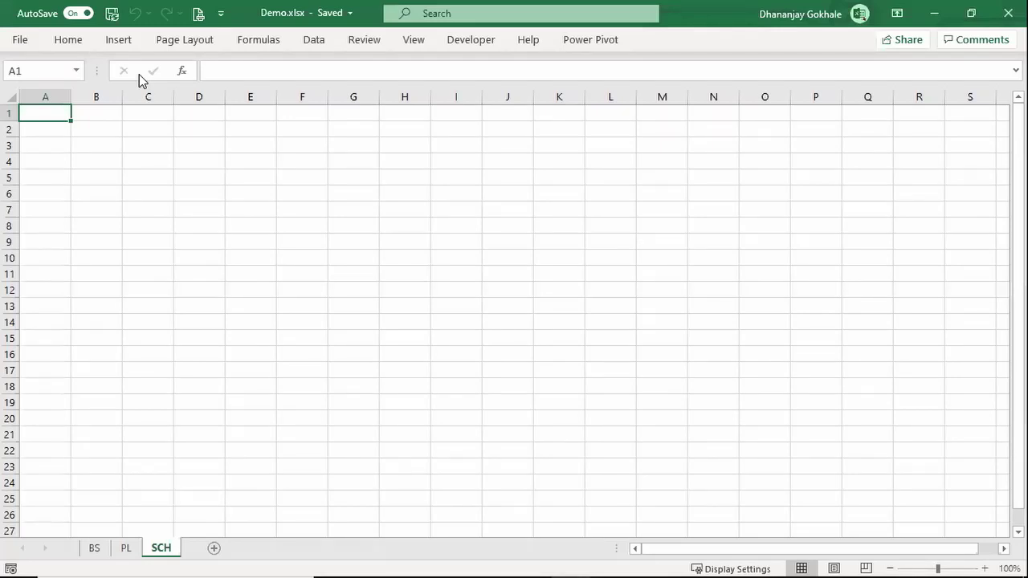
# Set the ribbon to Show Tabs and Commands and launch Power Query Editor from Data > Get Data
pyautogui.click(896, 13)
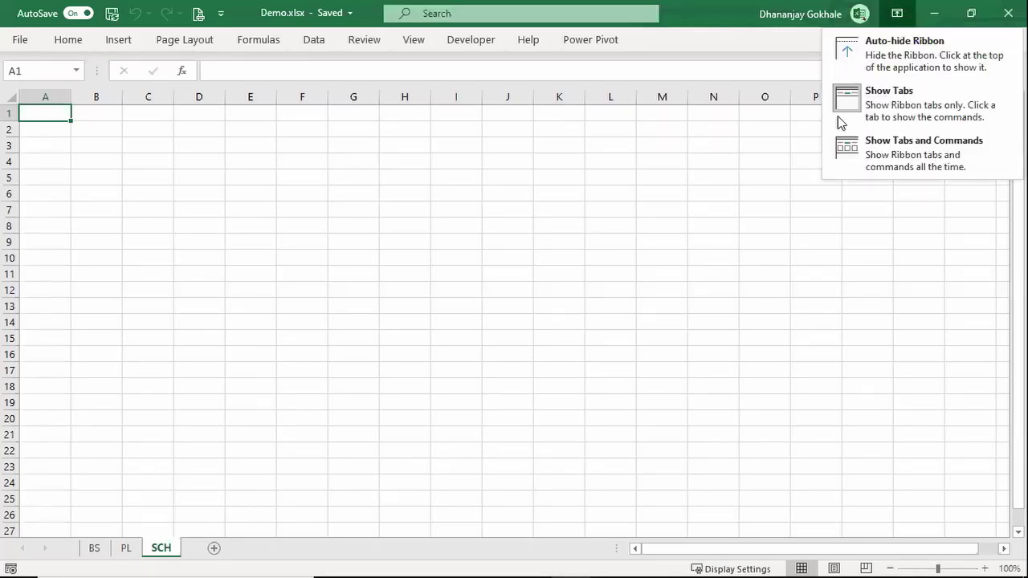
pyautogui.click(891, 143)
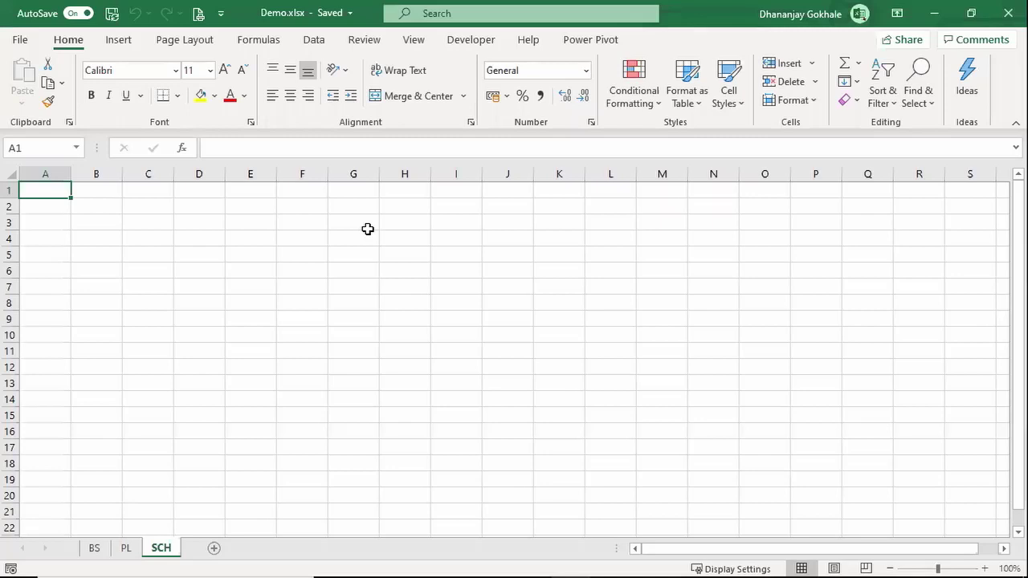
pyautogui.click(311, 44)
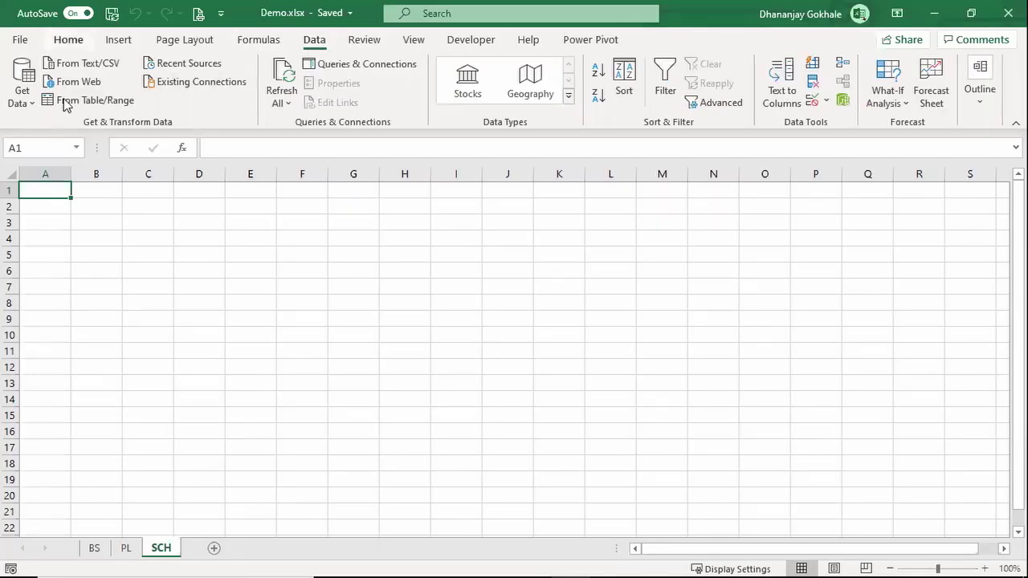
pyautogui.click(22, 94)
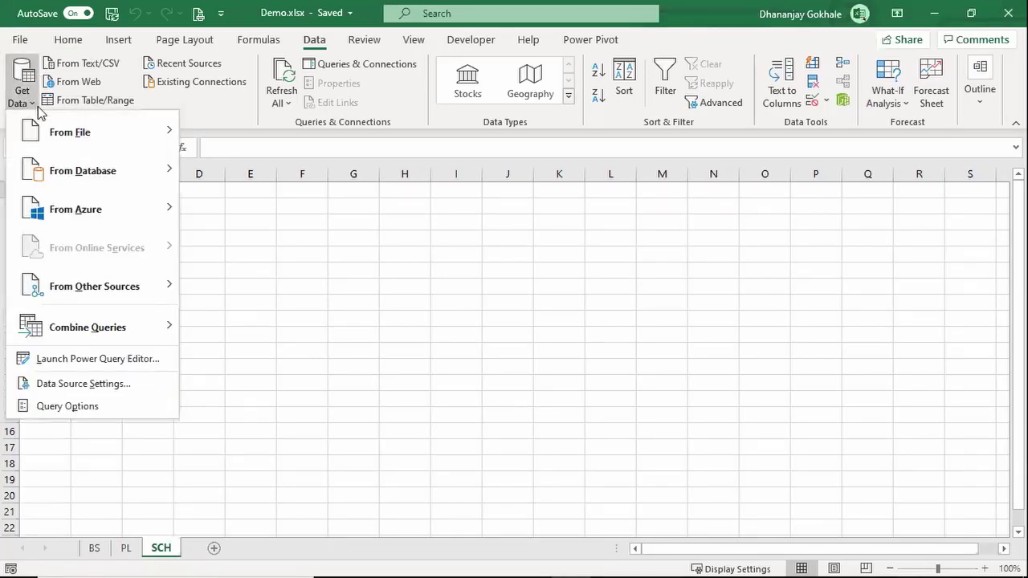
pyautogui.moveTo(46, 119)
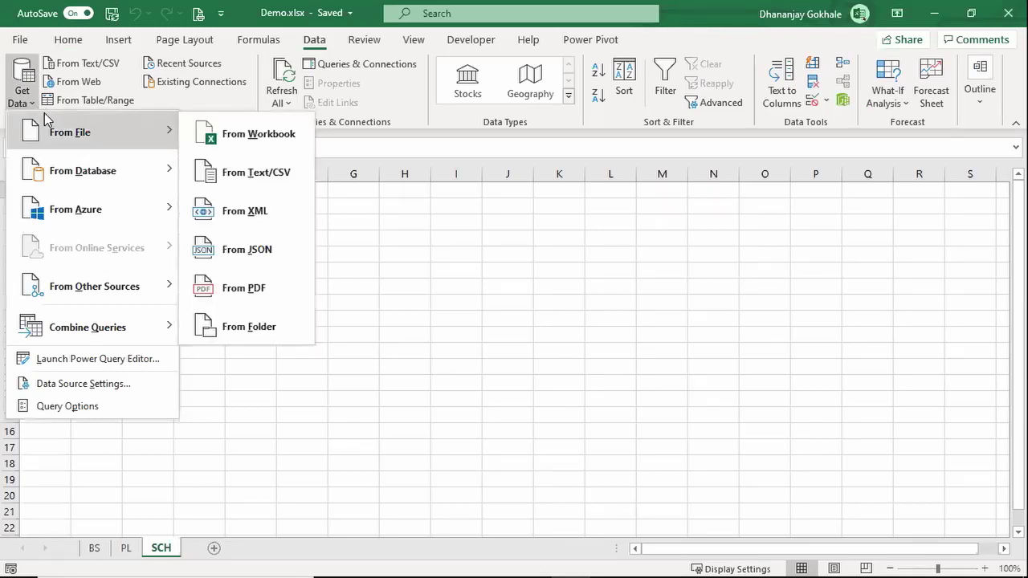
pyautogui.moveTo(102, 221)
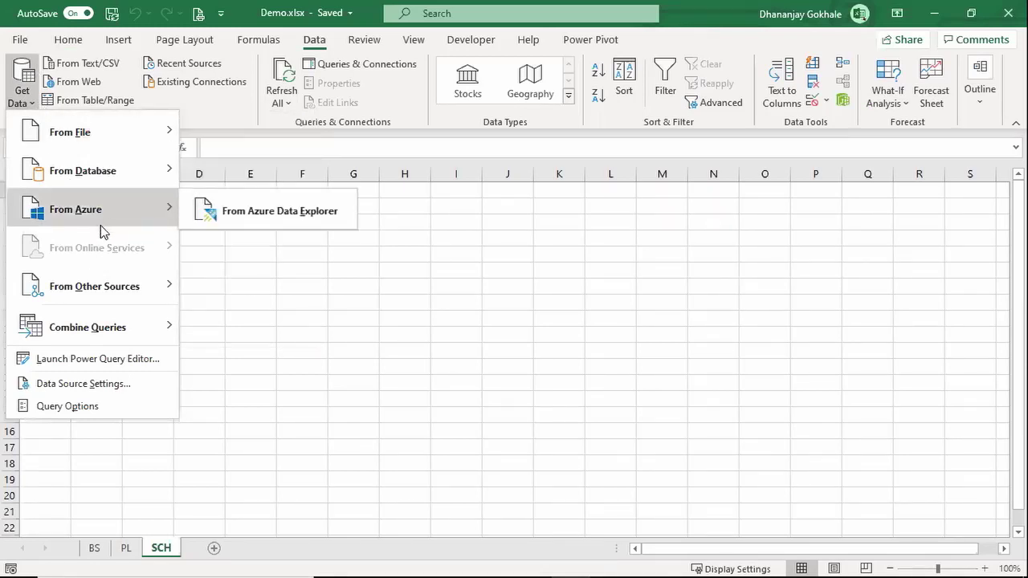
pyautogui.click(97, 359)
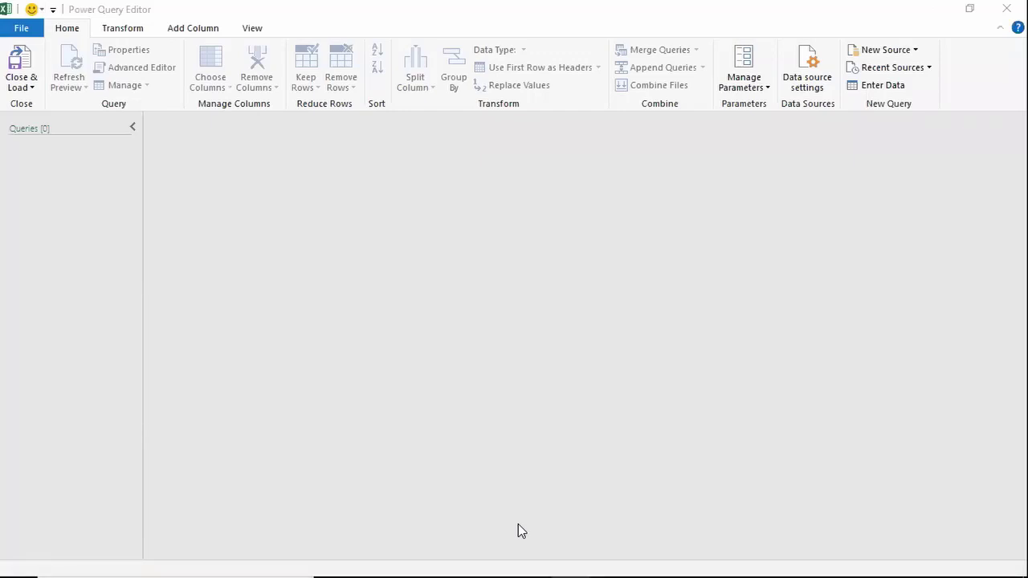
# Raise the microphone recording volume to 82 in the Realtek audio manager
pyautogui.hotkey('alt', 'Tab')
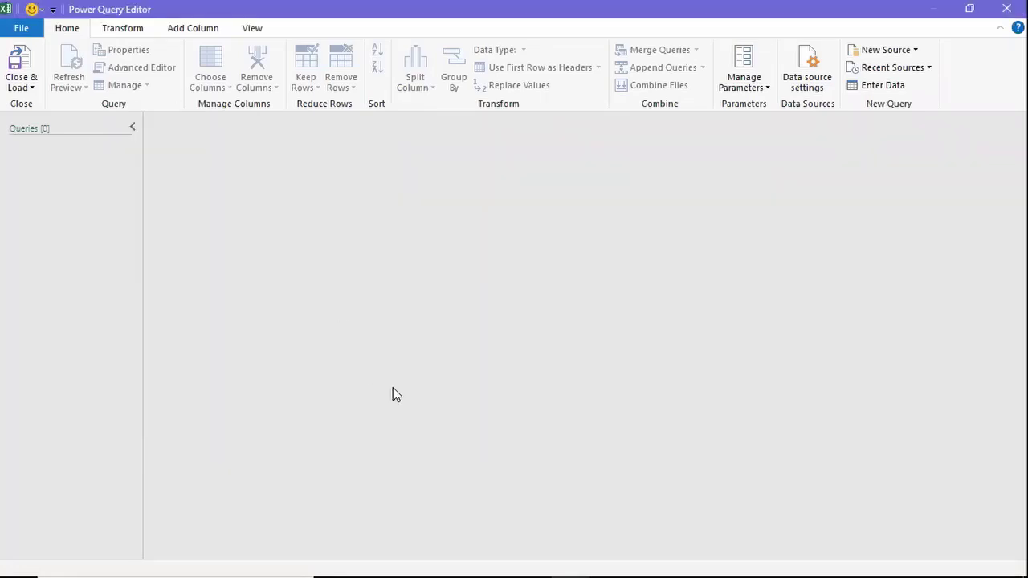
pyautogui.press('super')
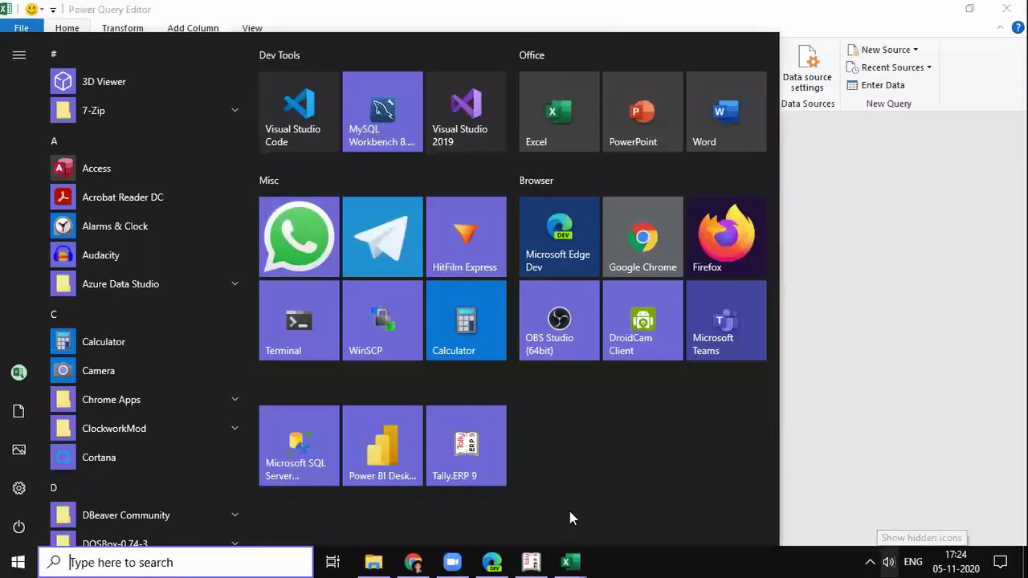
pyautogui.click(869, 562)
pyautogui.doubleClick(854, 467)
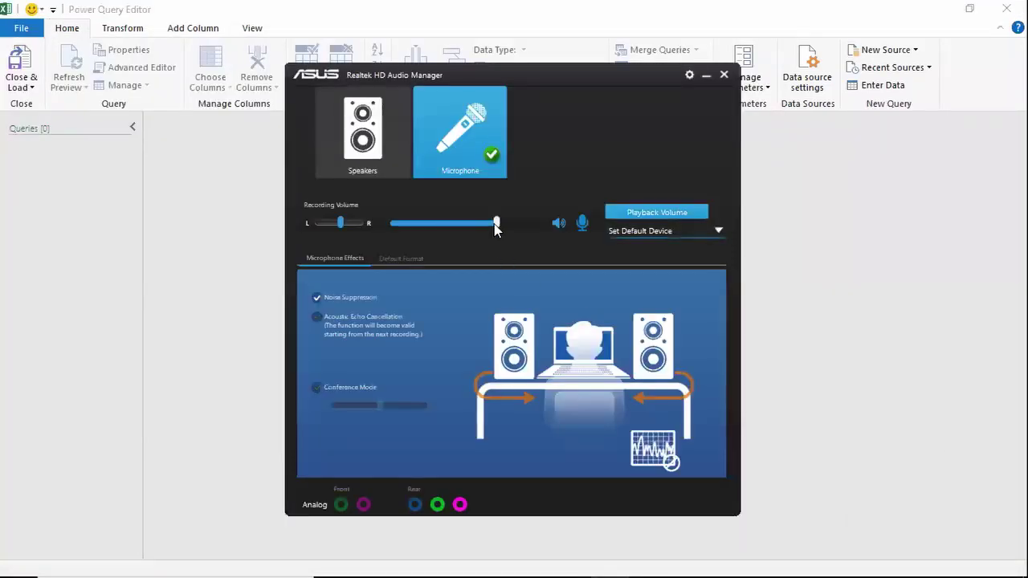
pyautogui.moveTo(495, 225); pyautogui.dragTo(514, 225)
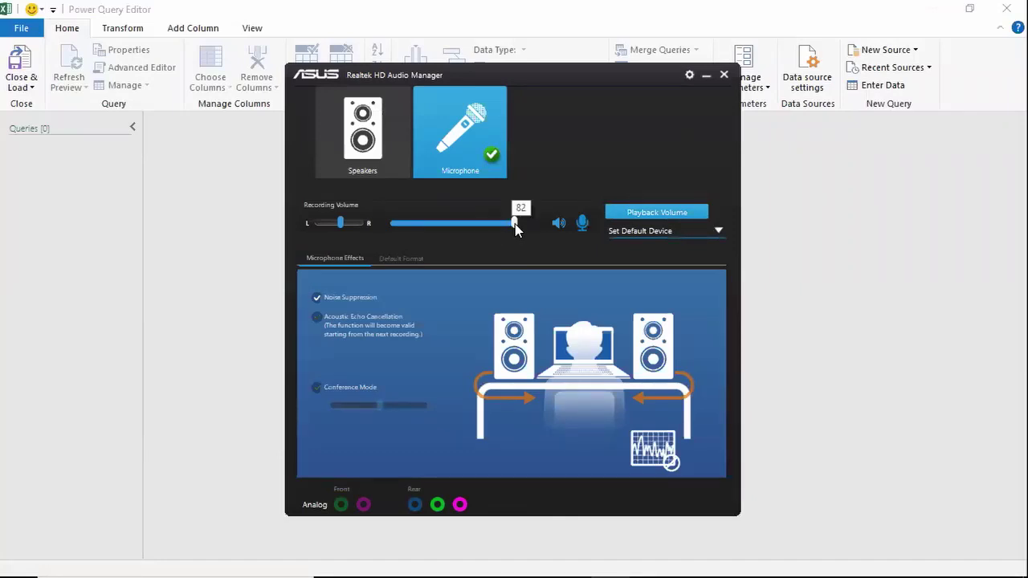
# Add a blank query via New Source > Other Sources > Blank Query
pyautogui.click(762, 418)
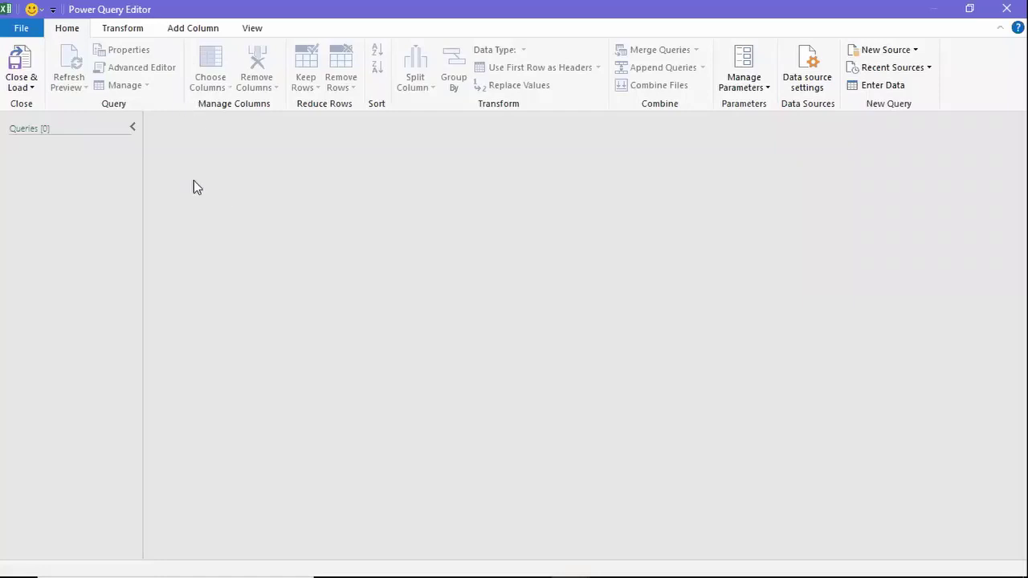
pyautogui.click(885, 52)
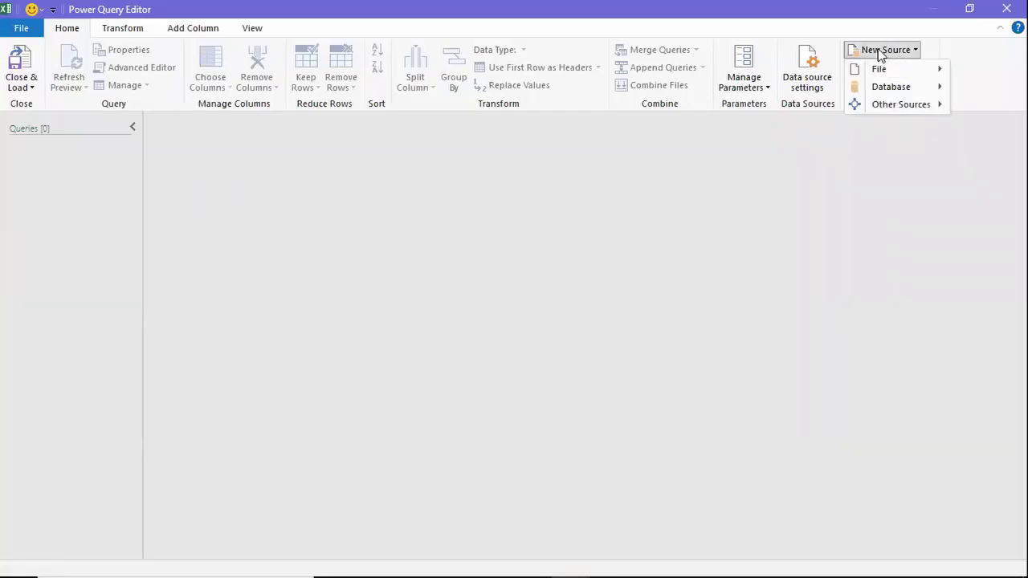
pyautogui.moveTo(887, 108)
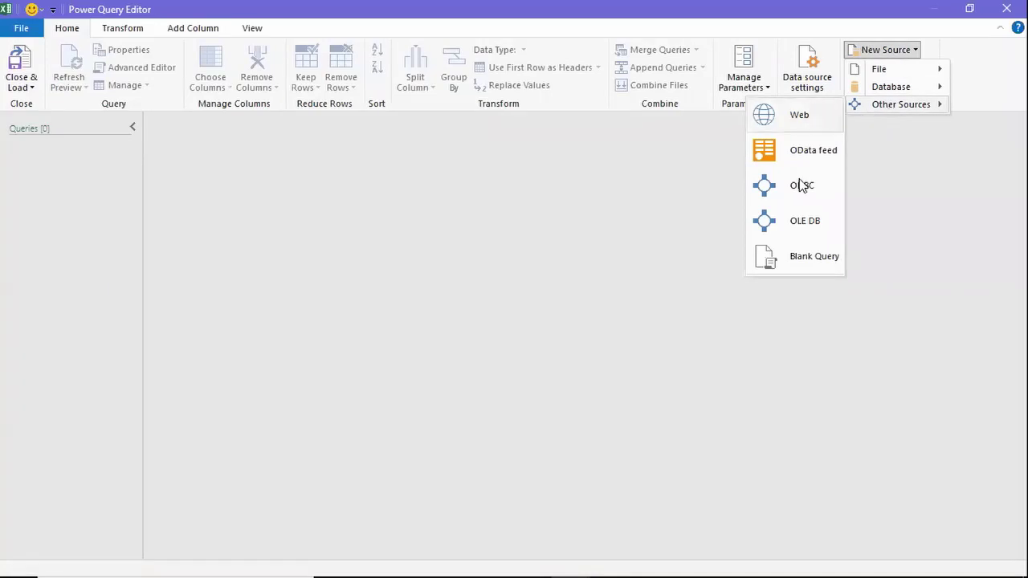
pyautogui.click(801, 258)
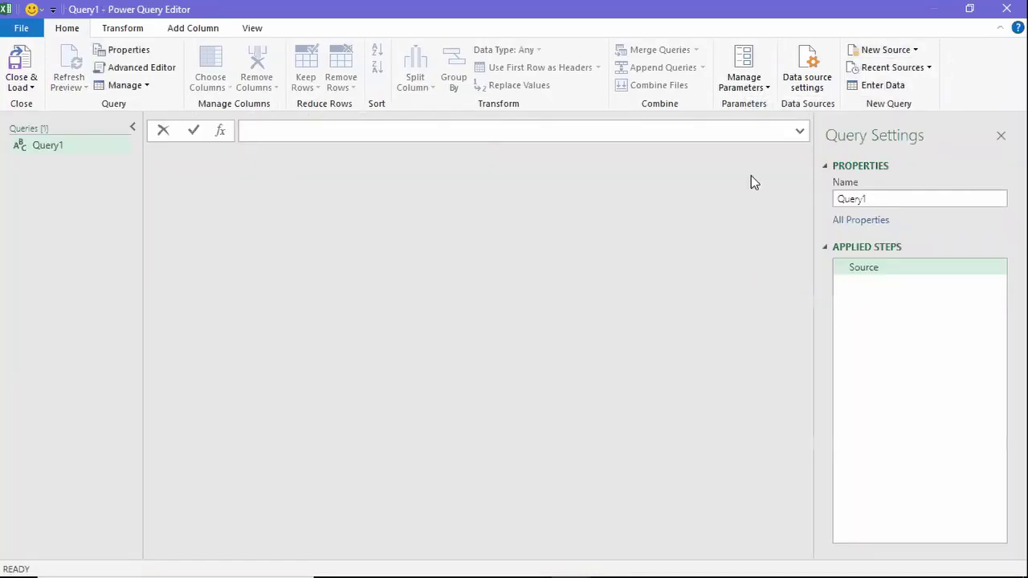
# Select all of Query1's default code in the Advanced Editor, then bring up the GitHub page in Chrome
pyautogui.click(131, 69)
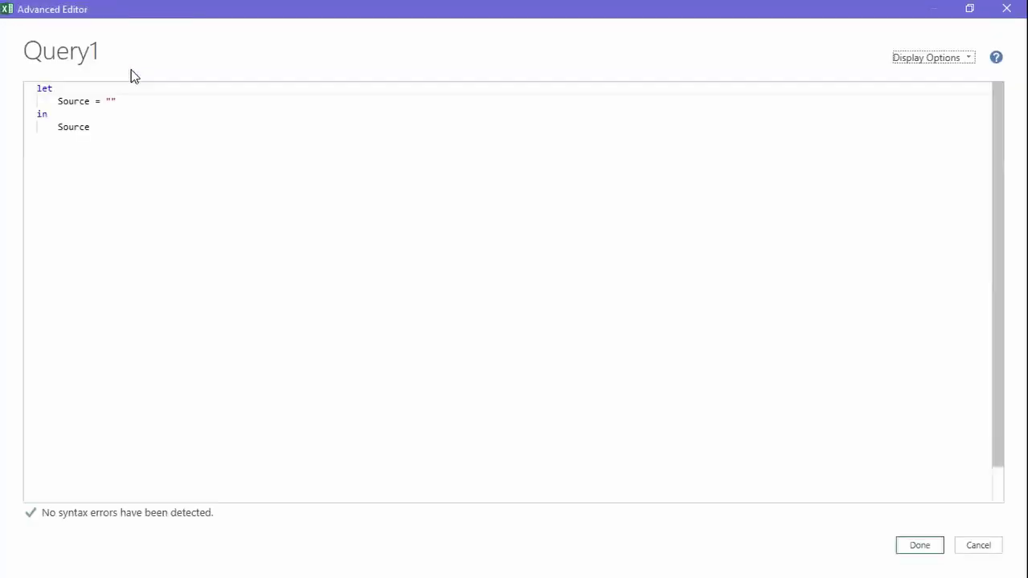
pyautogui.click(130, 131)
pyautogui.hotkey('ctrl', 'a')
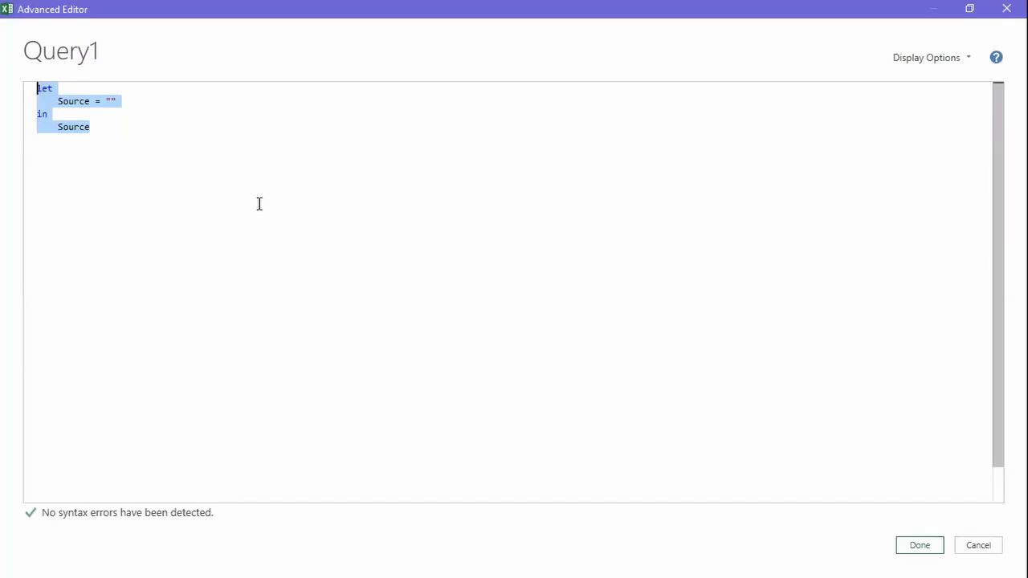
pyautogui.hotkey('alt', 'Tab')
pyautogui.hotkey('alt', 'Tab')
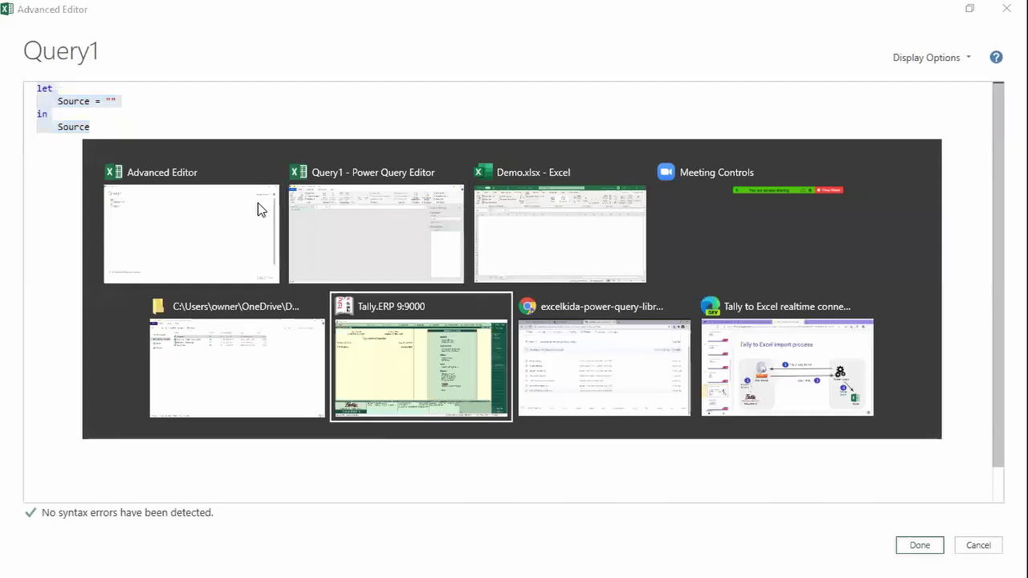
pyautogui.hotkey('alt', 'Tab')
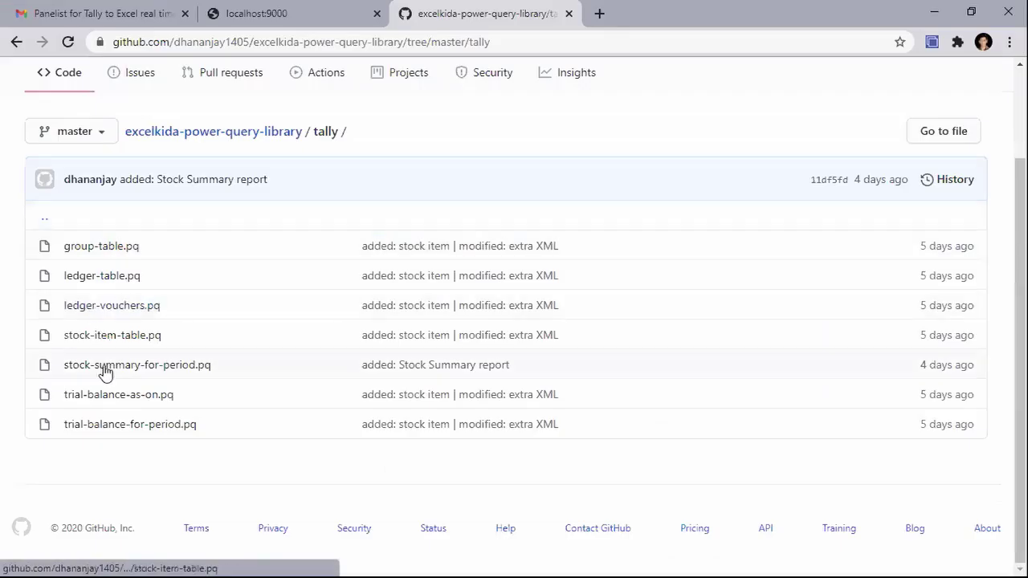
# Copy all 30 lines of trial-balance-for-period.pq from GitHub and select Query1's default code
pyautogui.click(126, 427)
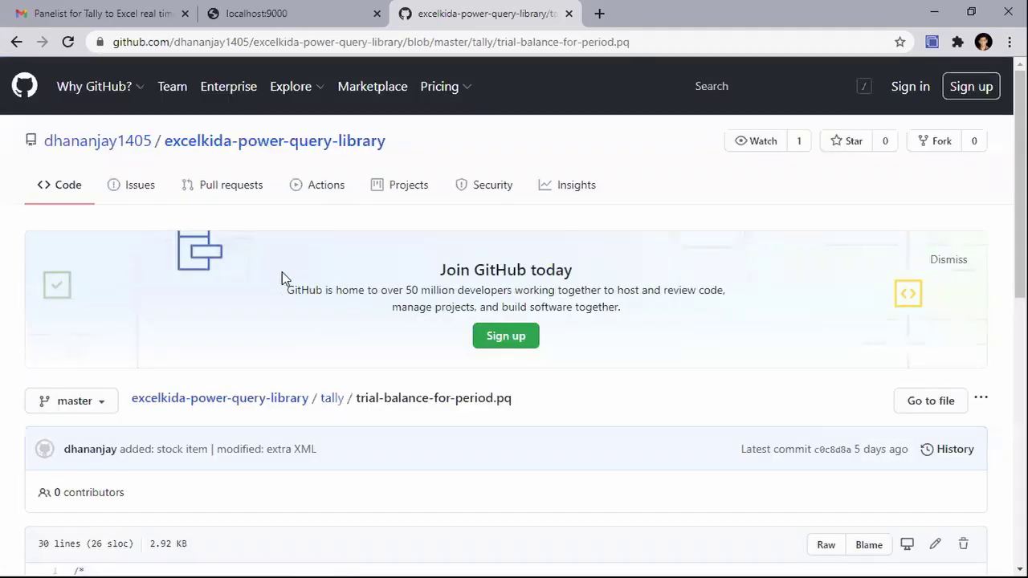
pyautogui.scroll(-3, 285, 271)
pyautogui.scroll(-1, 285, 271)
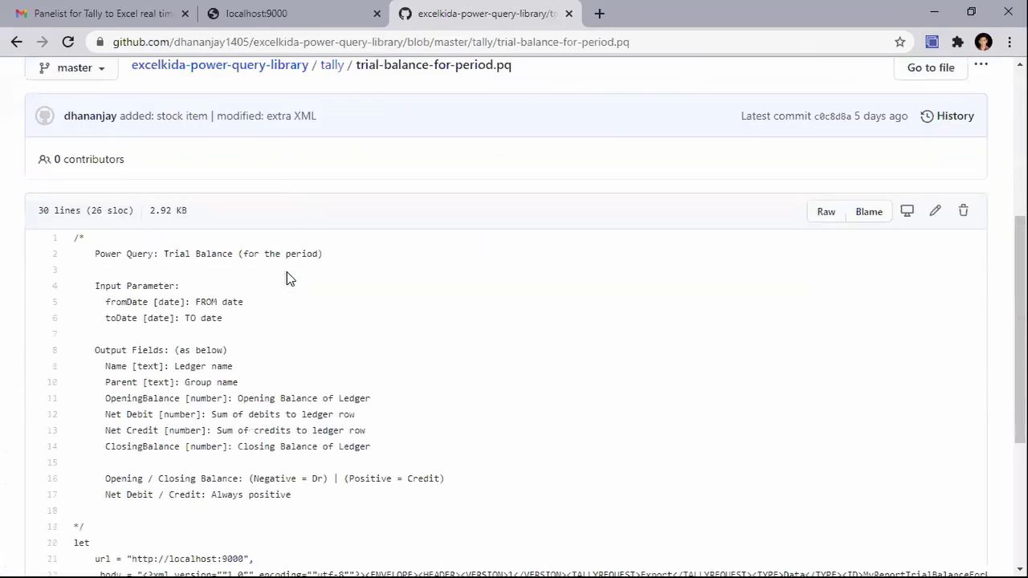
pyautogui.scroll(-1, 286, 272)
pyautogui.scroll(-2, 286, 271)
pyautogui.scroll(1, 131, 280)
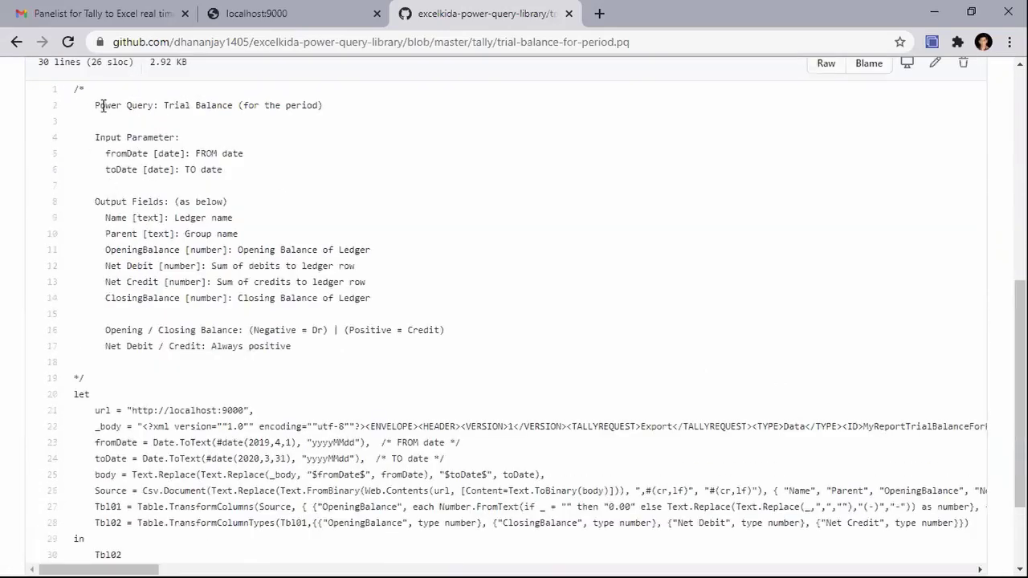
pyautogui.moveTo(76, 91); pyautogui.dragTo(187, 476)
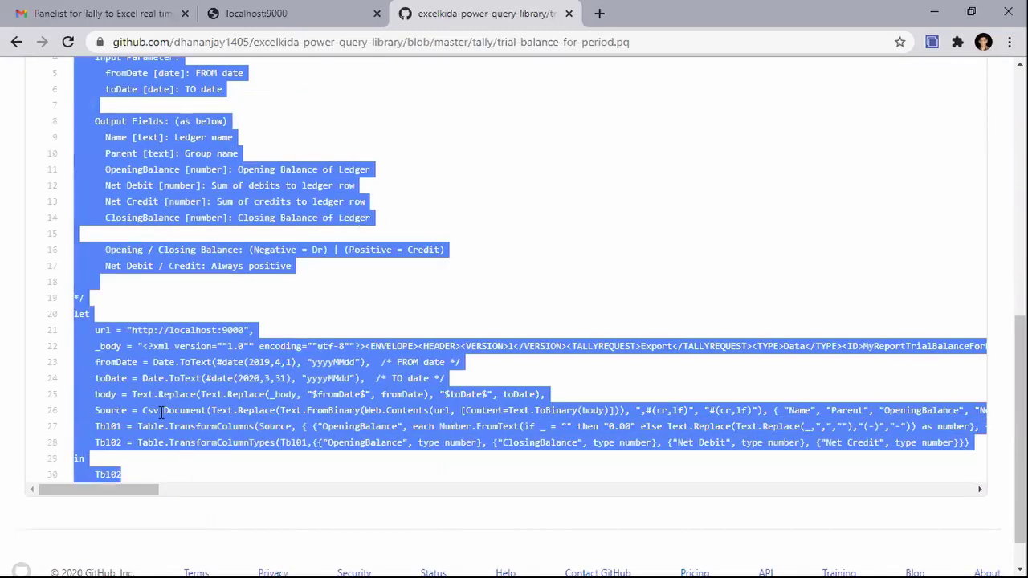
pyautogui.rightClick(162, 410)
pyautogui.click(190, 424)
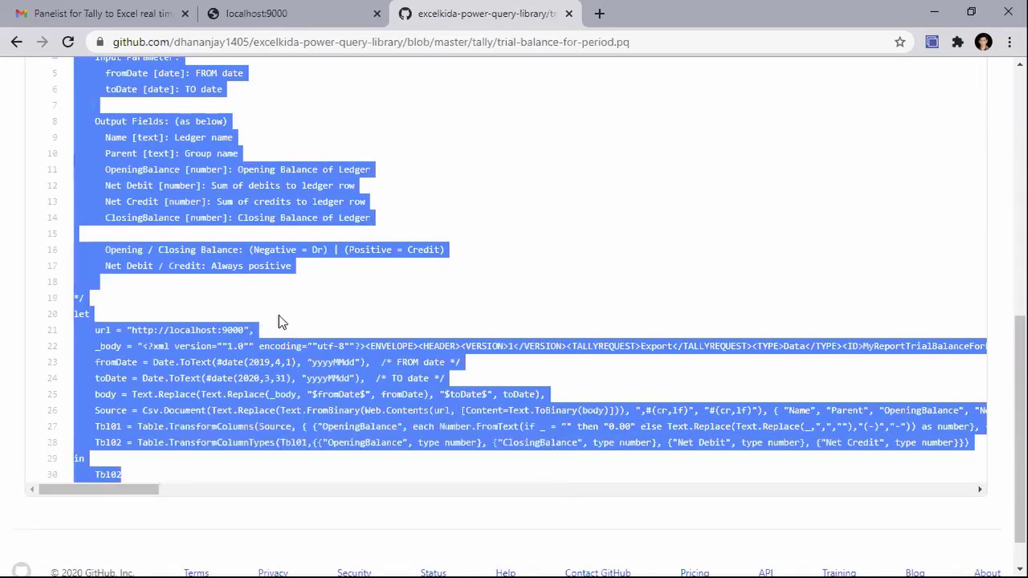
pyautogui.hotkey('alt', 'Tab')
pyautogui.moveTo(211, 244); pyautogui.dragTo(6, 56)
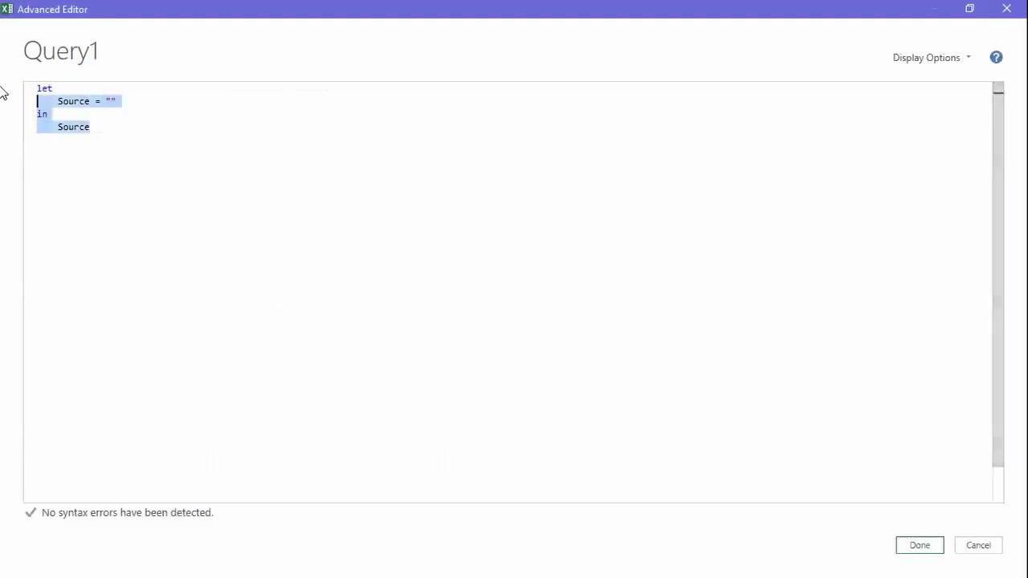
# Paste the trial balance code over Query1's default, verify the #date(2019…) to #date(2020,3,31) range, and apply
pyautogui.press('Delete')
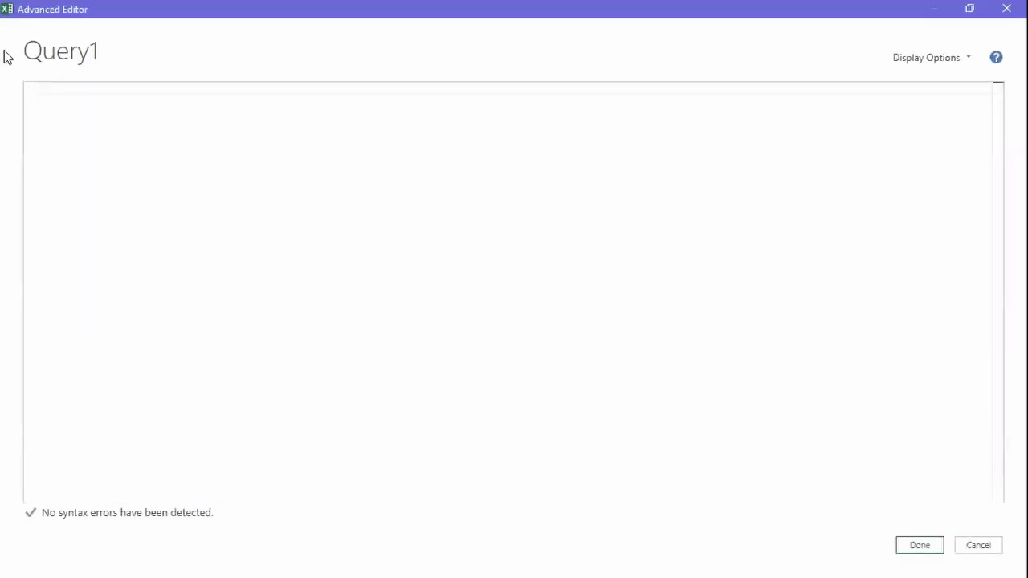
pyautogui.hotkey('ctrl', 'v')
pyautogui.click(230, 380)
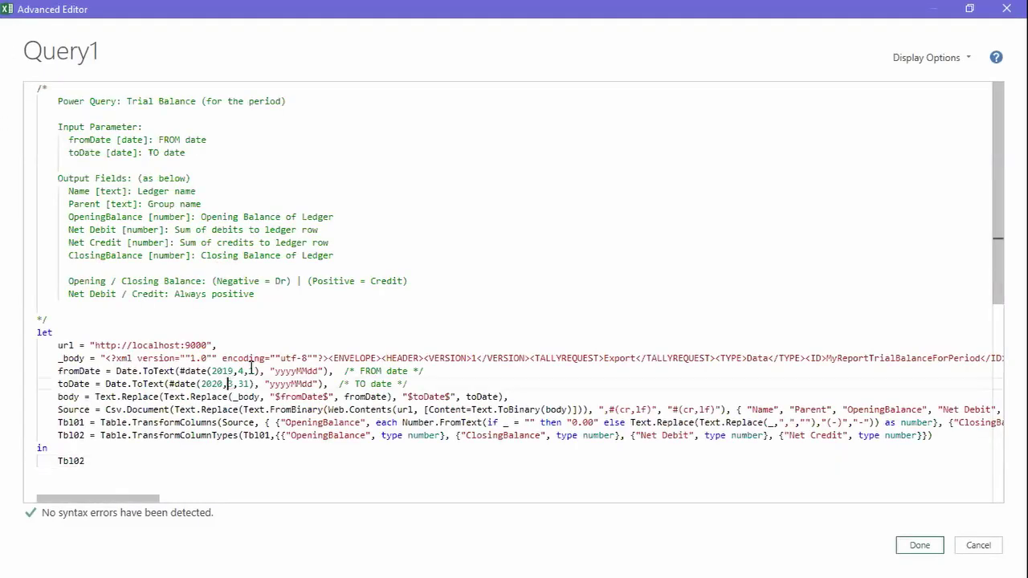
pyautogui.click(214, 371)
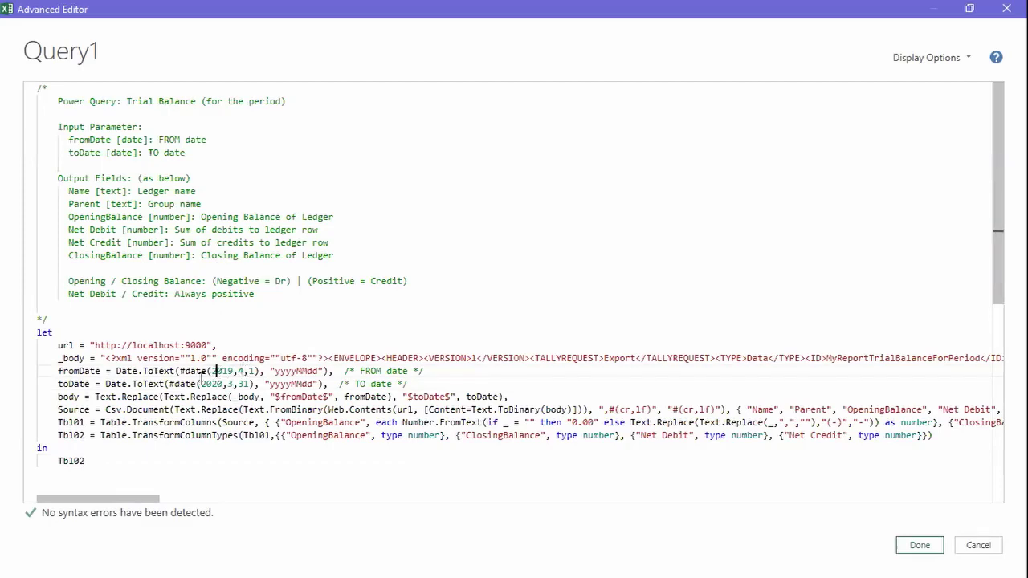
pyautogui.doubleClick(70, 372)
pyautogui.moveTo(212, 371); pyautogui.dragTo(234, 372)
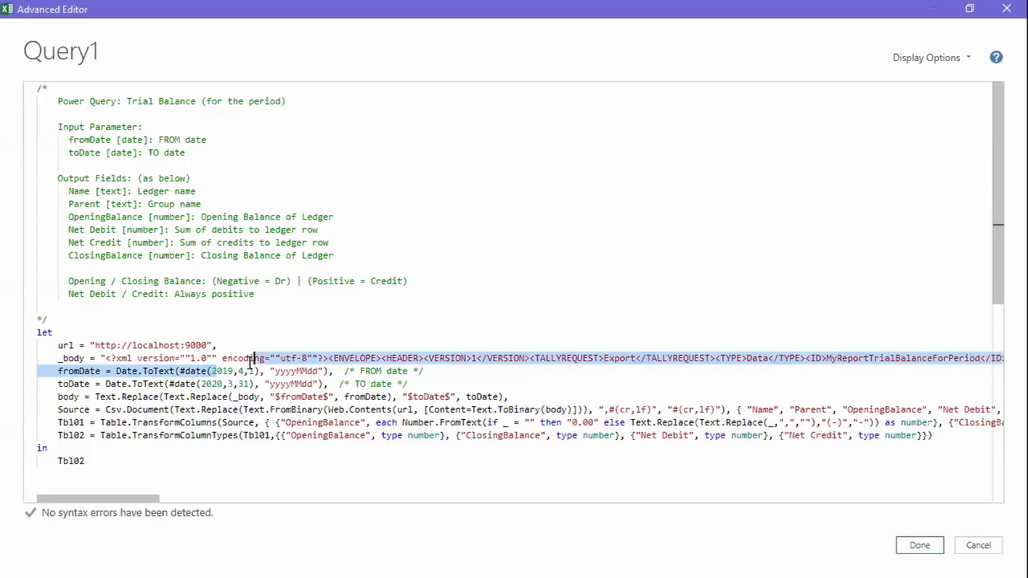
pyautogui.click(250, 384)
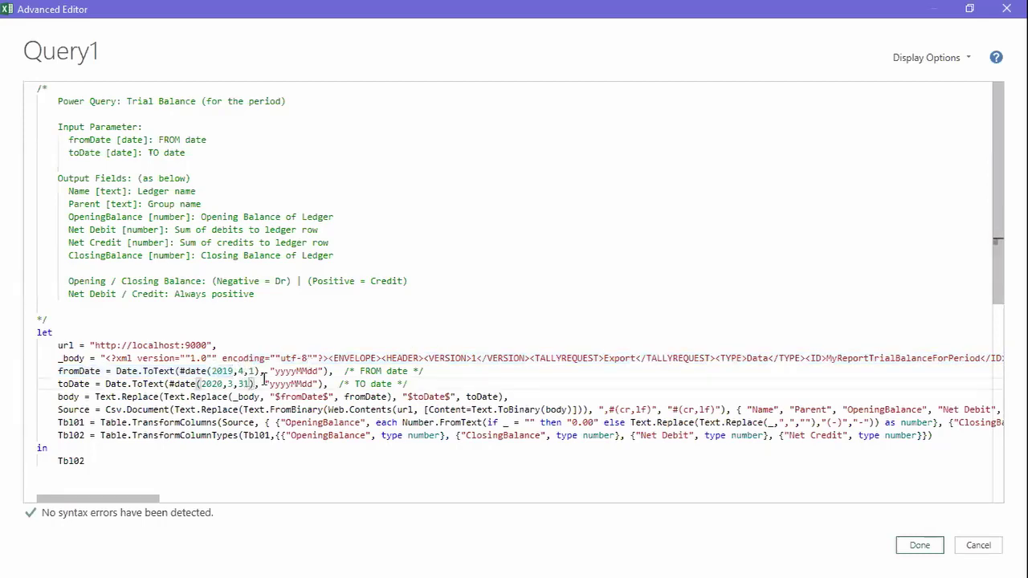
pyautogui.click(217, 384)
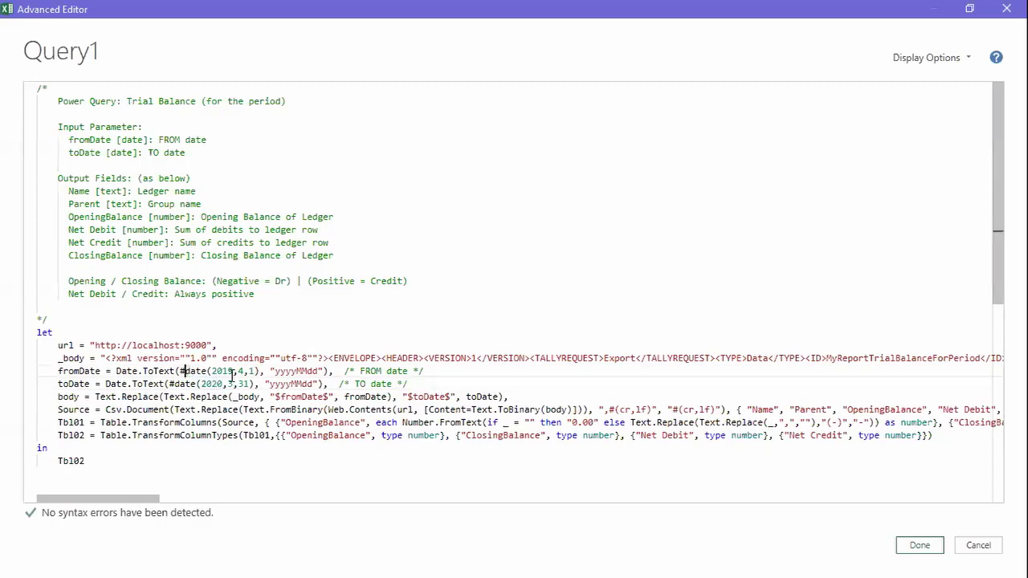
pyautogui.moveTo(183, 371); pyautogui.dragTo(234, 371)
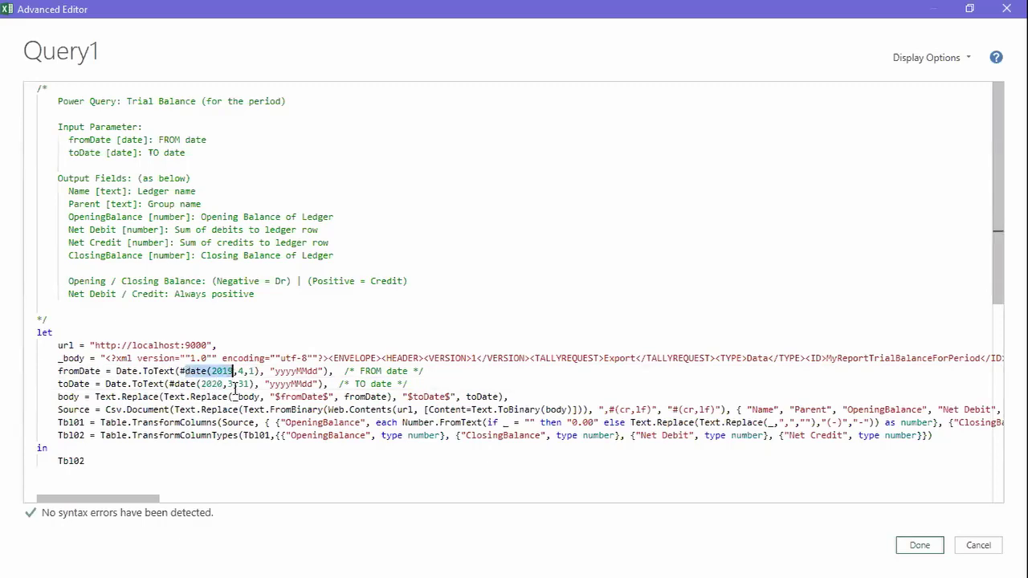
pyautogui.click(915, 547)
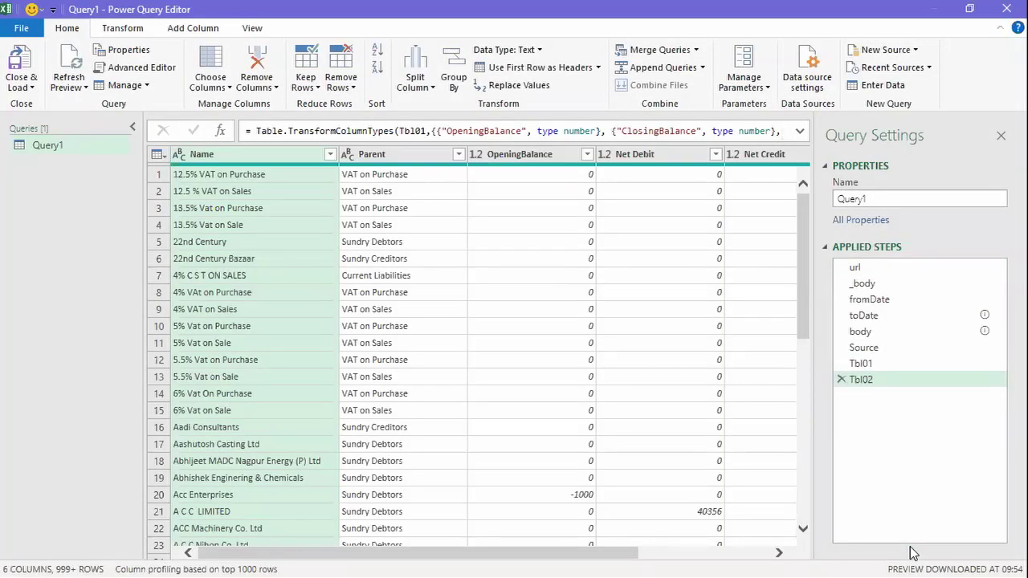
pyautogui.scroll(-1, 459, 264)
pyautogui.scroll(1, 458, 264)
pyautogui.moveTo(516, 554); pyautogui.dragTo(572, 550)
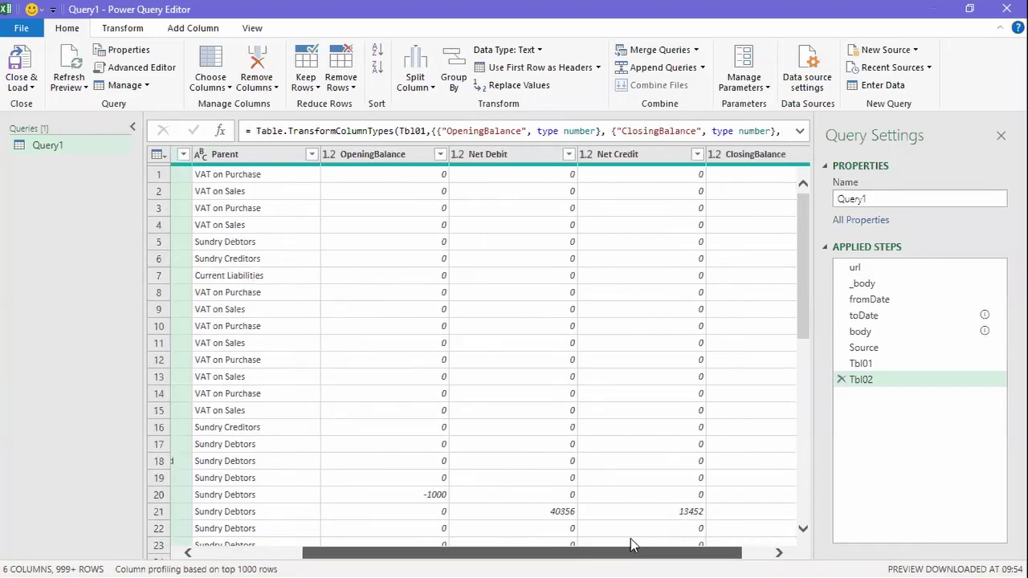
pyautogui.scroll(-3, 575, 347)
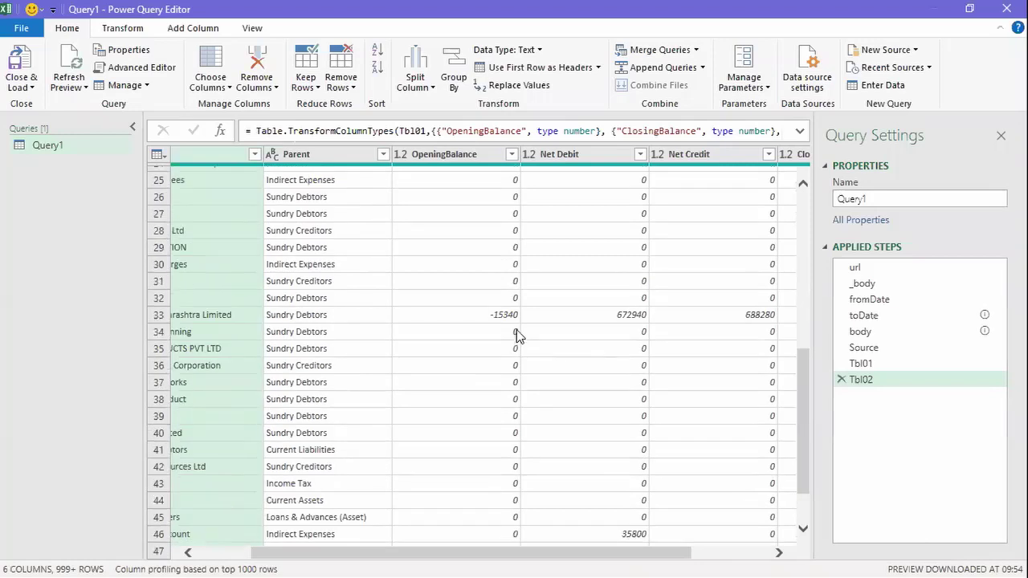
pyautogui.scroll(-1, 547, 481)
pyautogui.moveTo(581, 559); pyautogui.dragTo(658, 558)
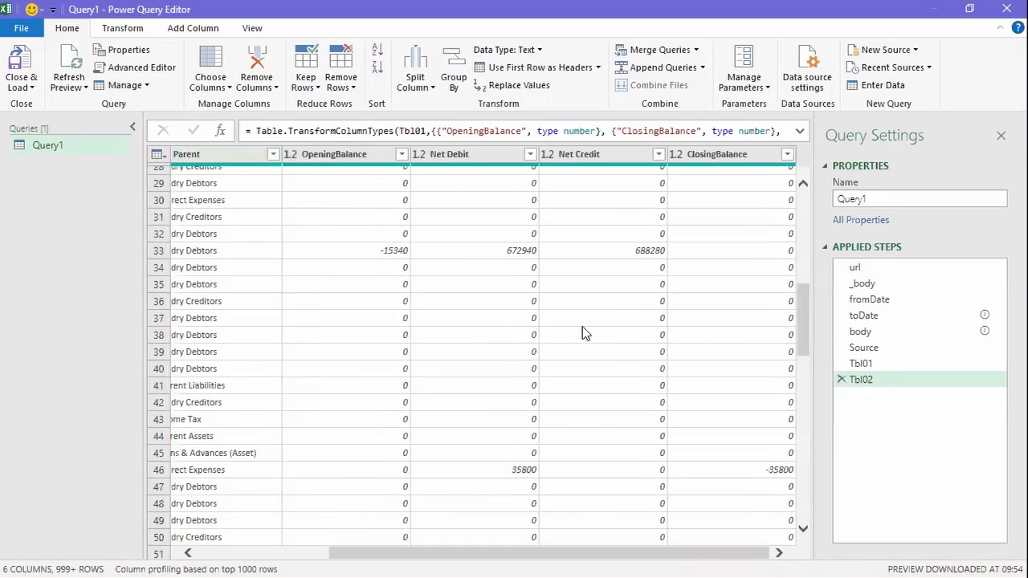
pyautogui.scroll(-1, 582, 326)
pyautogui.scroll(-3, 600, 313)
pyautogui.scroll(-5, 600, 319)
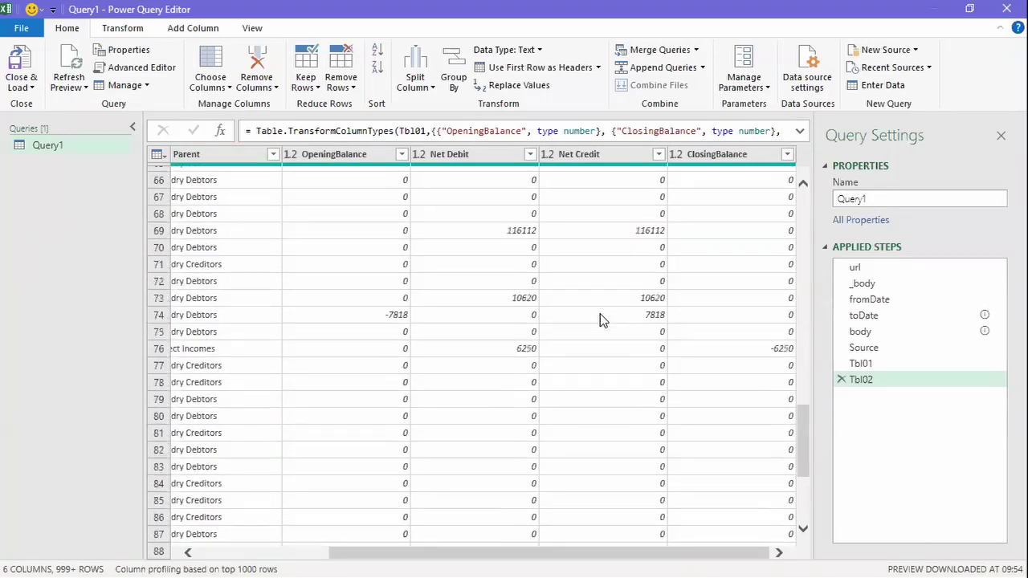
pyautogui.scroll(-3, 599, 320)
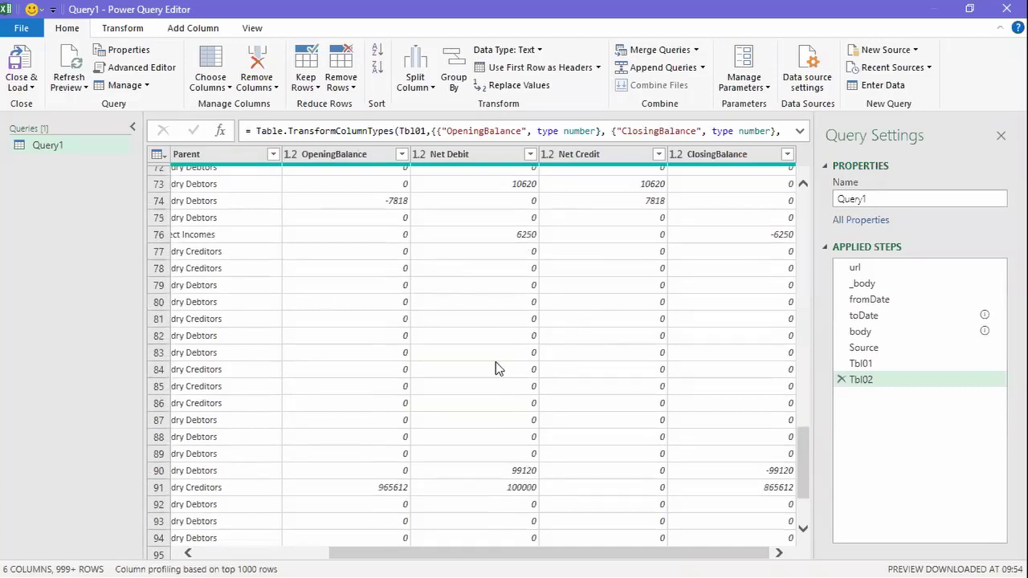
pyautogui.scroll(-2, 497, 344)
pyautogui.scroll(-2, 496, 346)
pyautogui.scroll(-12, 486, 331)
pyautogui.scroll(-13, 486, 320)
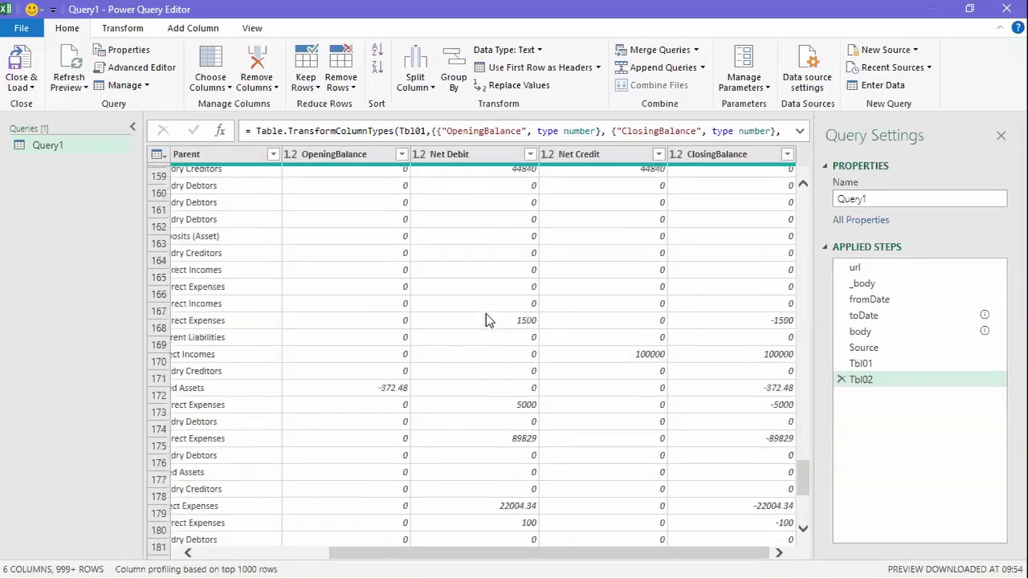
pyautogui.scroll(-8, 486, 319)
pyautogui.moveTo(546, 552); pyautogui.dragTo(410, 552)
pyautogui.scroll(-8, 803, 408)
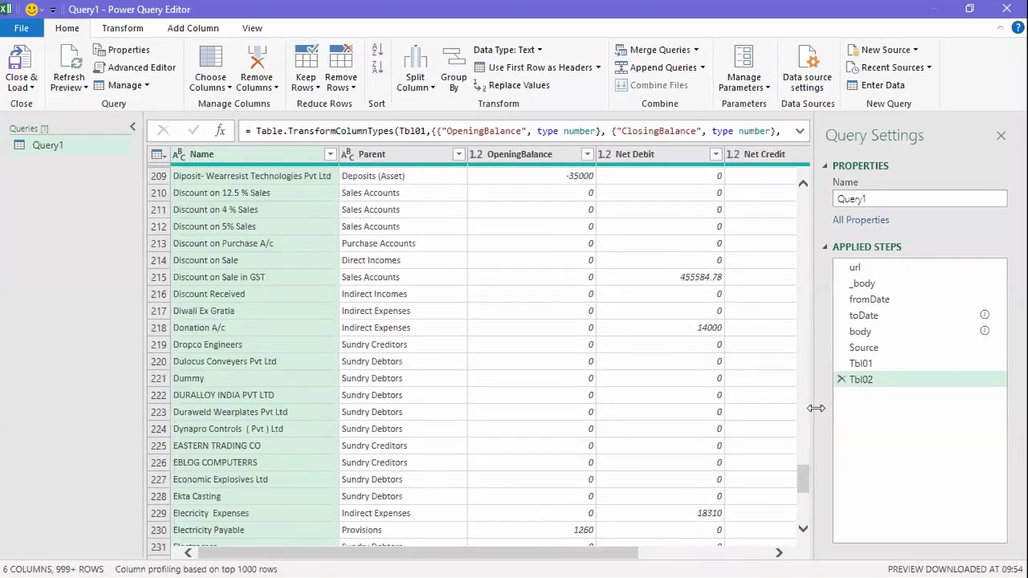
pyautogui.click(219, 398)
pyautogui.press('pagedown')
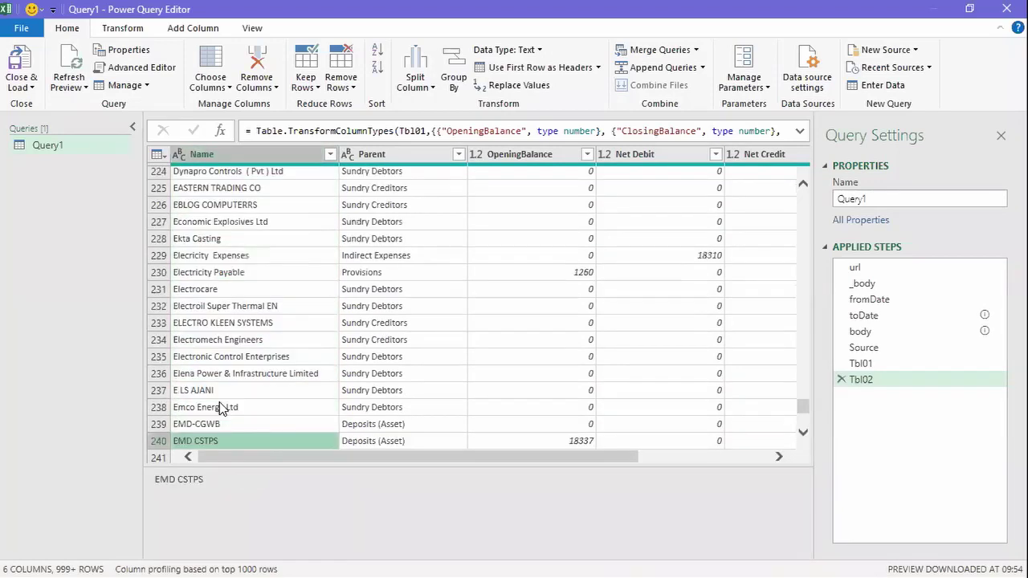
pyautogui.press('pagedown')
pyautogui.press('pagedown')
pyautogui.press('pagedown')
pyautogui.press('pagedown')
pyautogui.press('pagedown')
pyautogui.press('pagedown')
pyautogui.press('pagedown')
pyautogui.press('pagedown')
pyautogui.press('pagedown')
pyautogui.press('pagedown')
pyautogui.press('pagedown')
pyautogui.press('pagedown')
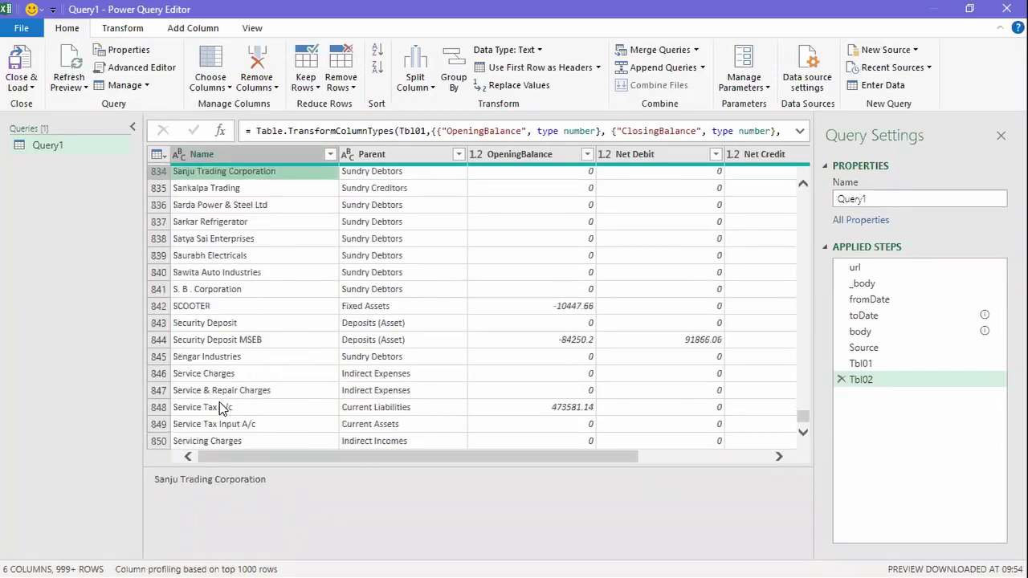
pyautogui.press('pagedown')
pyautogui.press('pagedown')
pyautogui.press('pagedown')
pyautogui.press('pagedown')
pyautogui.press('pagedown')
pyautogui.press('pagedown')
pyautogui.press('pagedown')
pyautogui.press('pagedown')
pyautogui.press('pagedown')
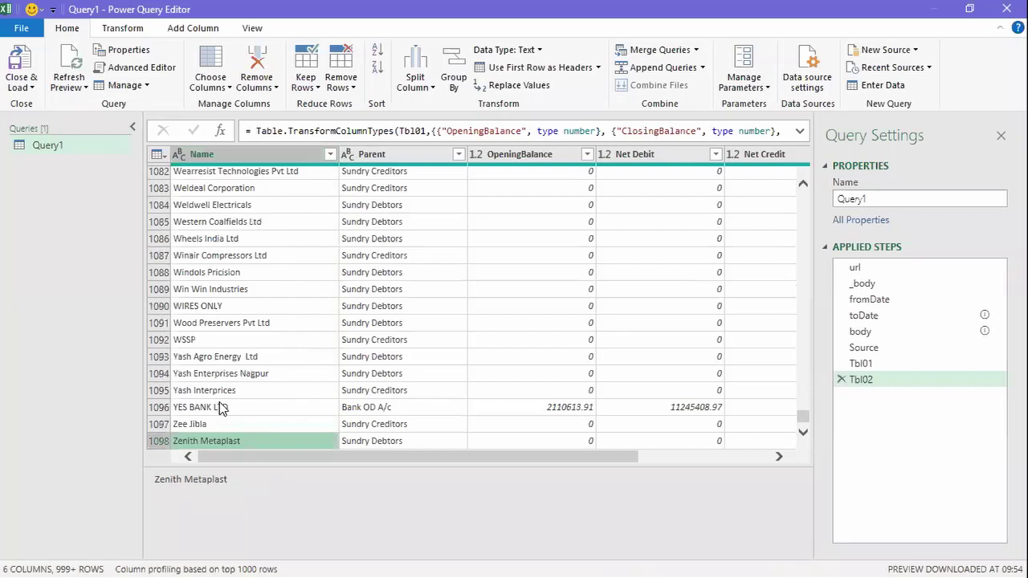
pyautogui.press('Up')
pyautogui.press('Up')
pyautogui.press('Up')
pyautogui.press('pageup')
pyautogui.press('pageup')
pyautogui.press('pageup')
pyautogui.press('pageup')
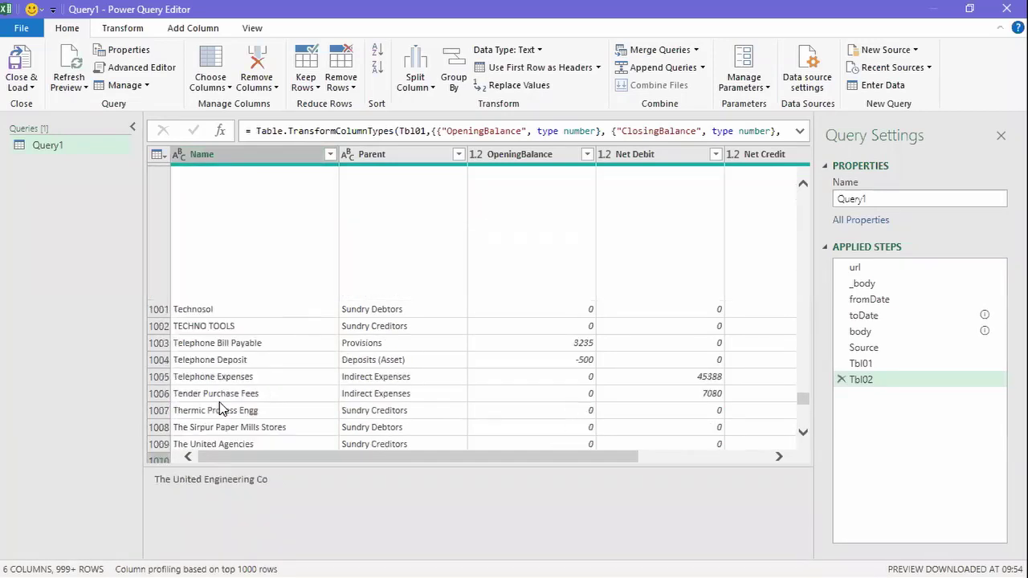
pyautogui.press('pageup')
pyautogui.press('pageup')
pyautogui.press('pageup')
pyautogui.press('pageup')
pyautogui.press('pageup')
pyautogui.press('pageup')
pyautogui.press('pageup')
pyautogui.press('pageup')
pyautogui.press('pageup')
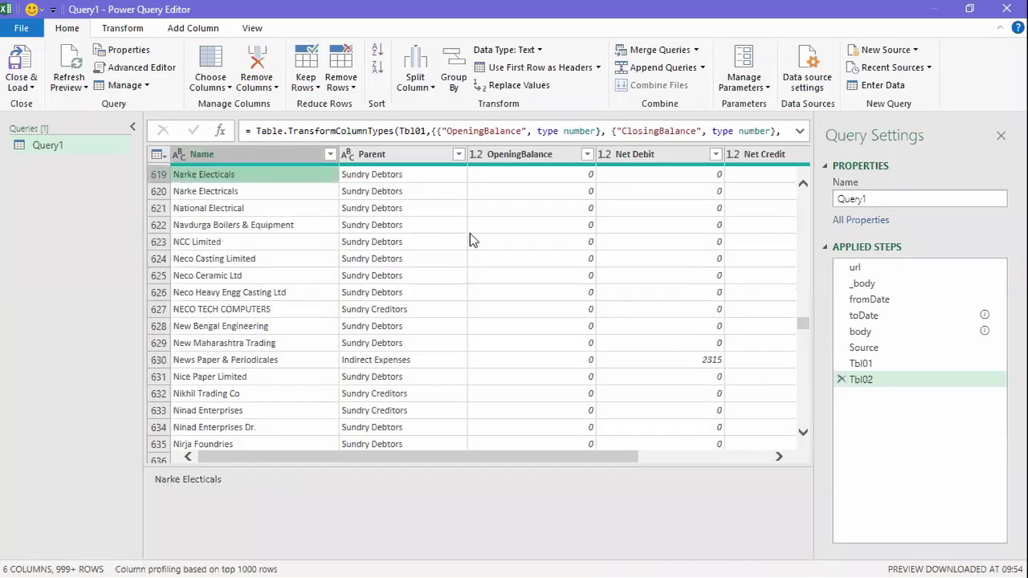
pyautogui.press('F2')
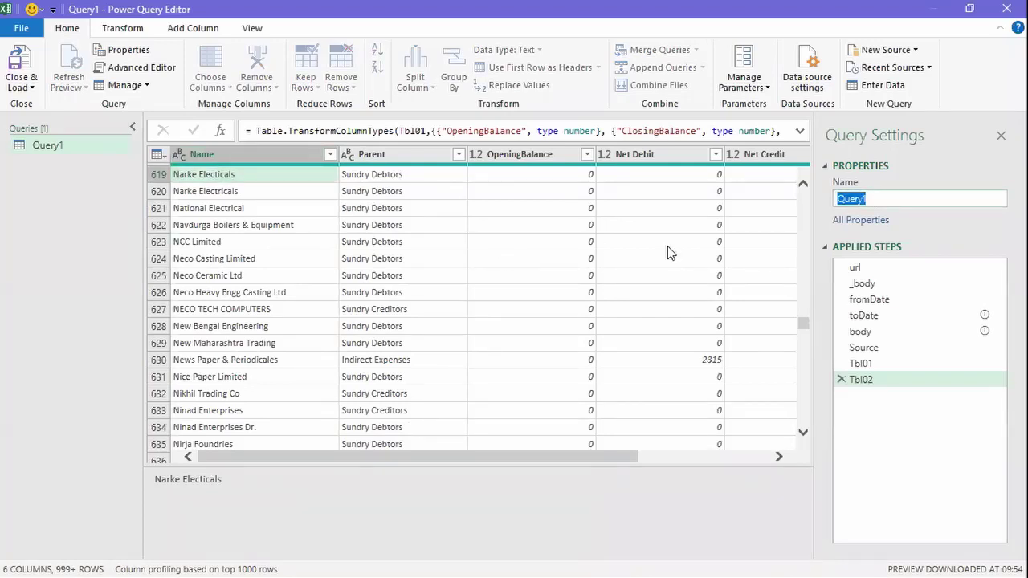
# Rename Query1 to Trial Balance and Close & Load its 1,098 rows into a new sheet
pyautogui.write('Trial Balance')
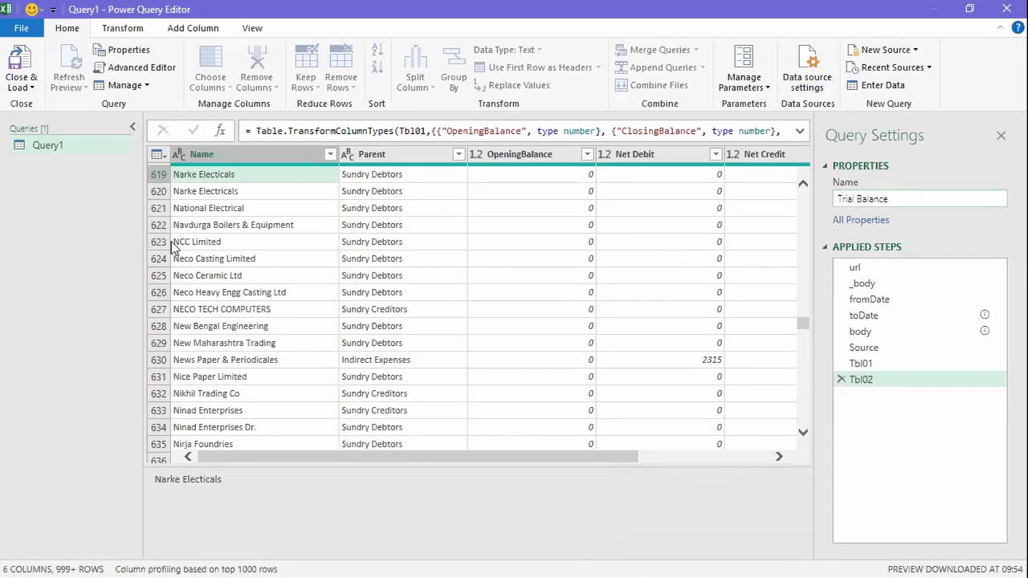
pyautogui.click(78, 212)
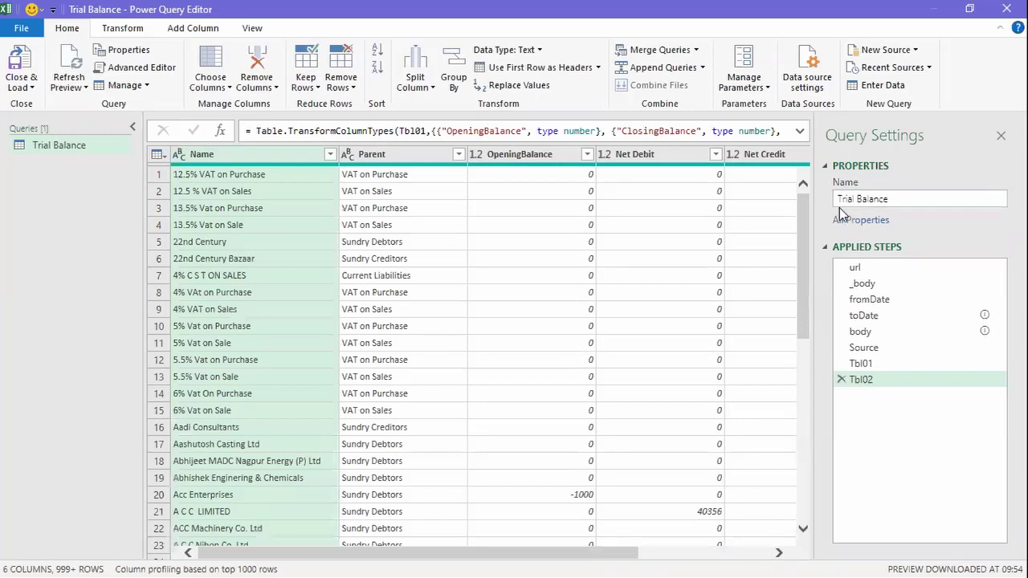
pyautogui.click(18, 83)
pyautogui.click(61, 105)
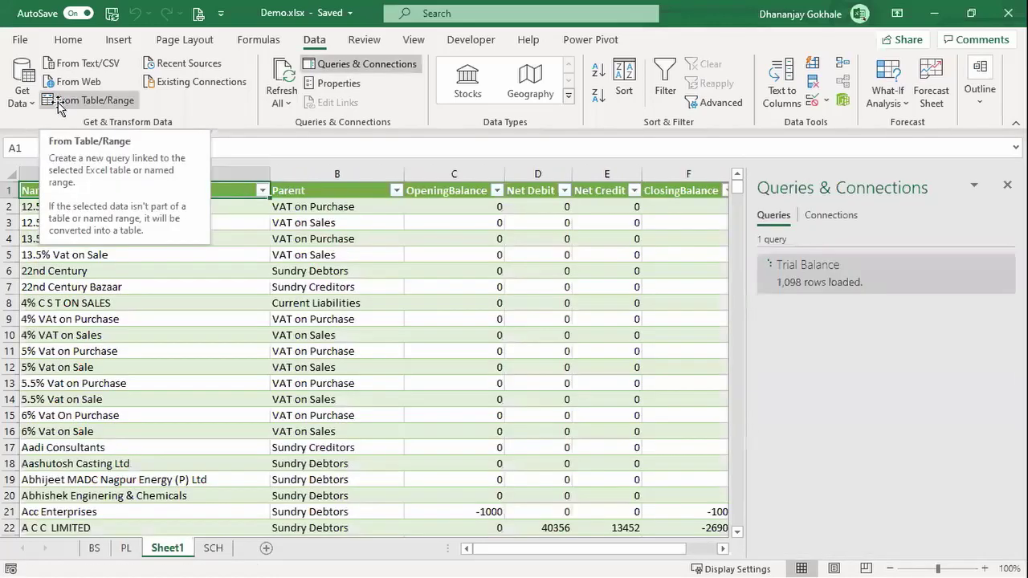
# Dismiss the queries pane and collapse the ribbon to show tabs only
pyautogui.click(1006, 186)
pyautogui.click(135, 287)
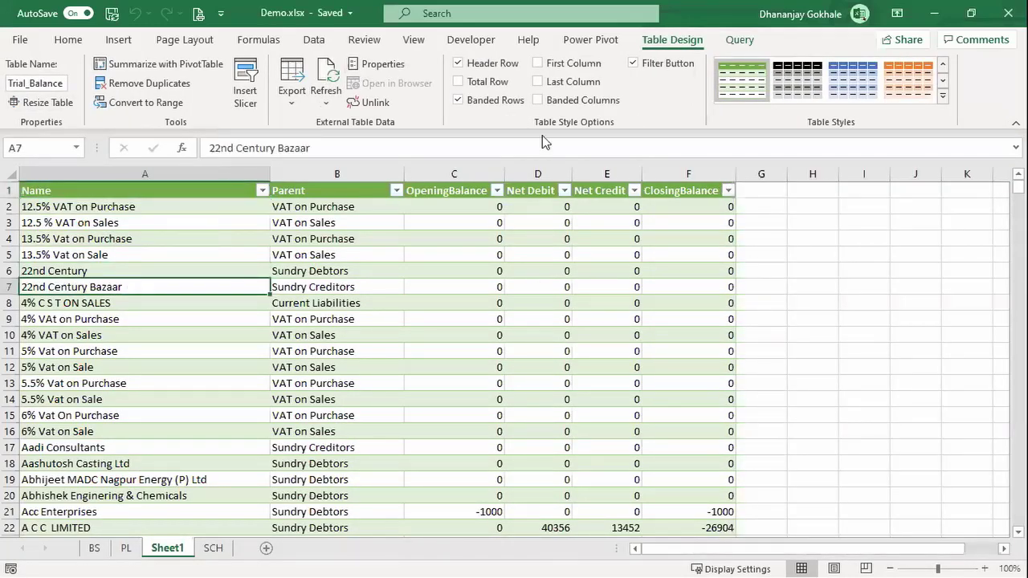
pyautogui.click(897, 13)
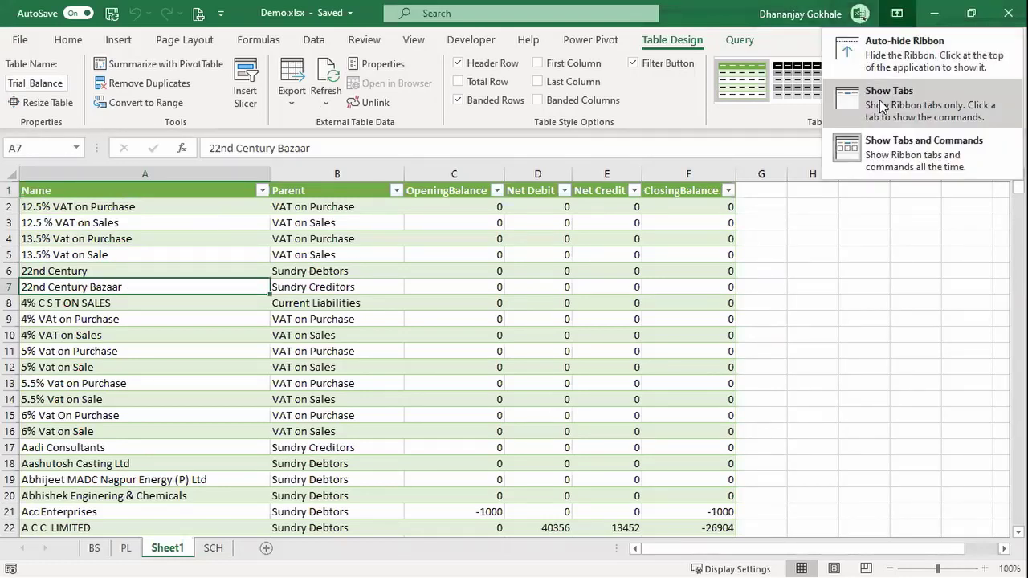
pyautogui.click(875, 96)
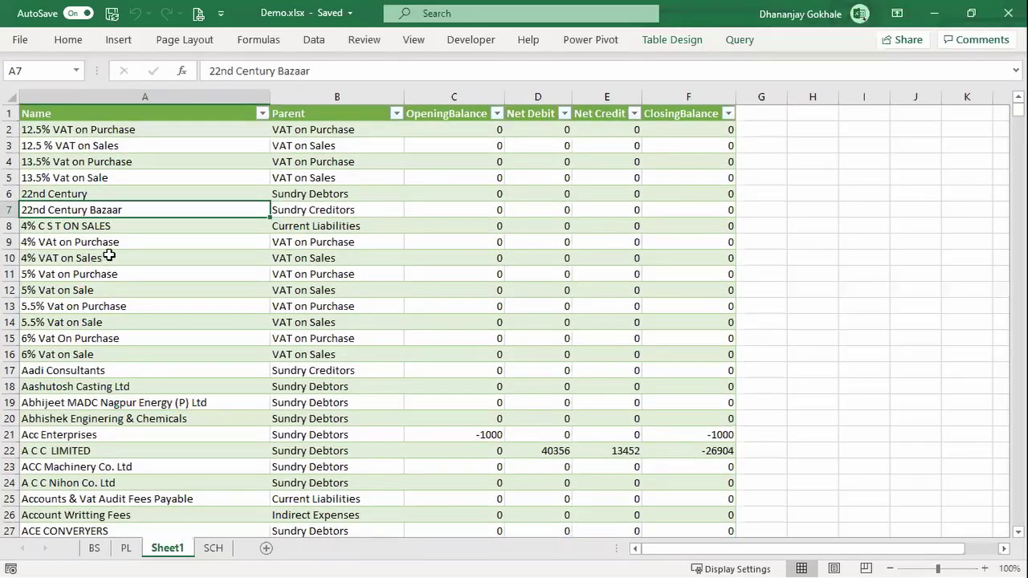
# Narrow the Name and Parent columns so ClosingBalance fits on screen, then browse the ledgers
pyautogui.scroll(1, 128, 208)
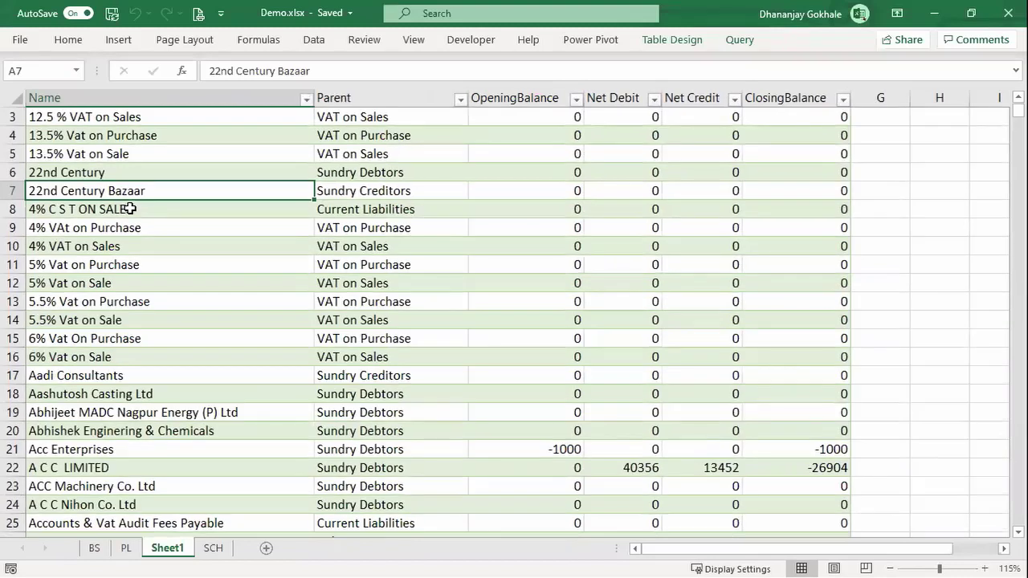
pyautogui.scroll(1, 129, 208)
pyautogui.scroll(2, 129, 208)
pyautogui.click(129, 207)
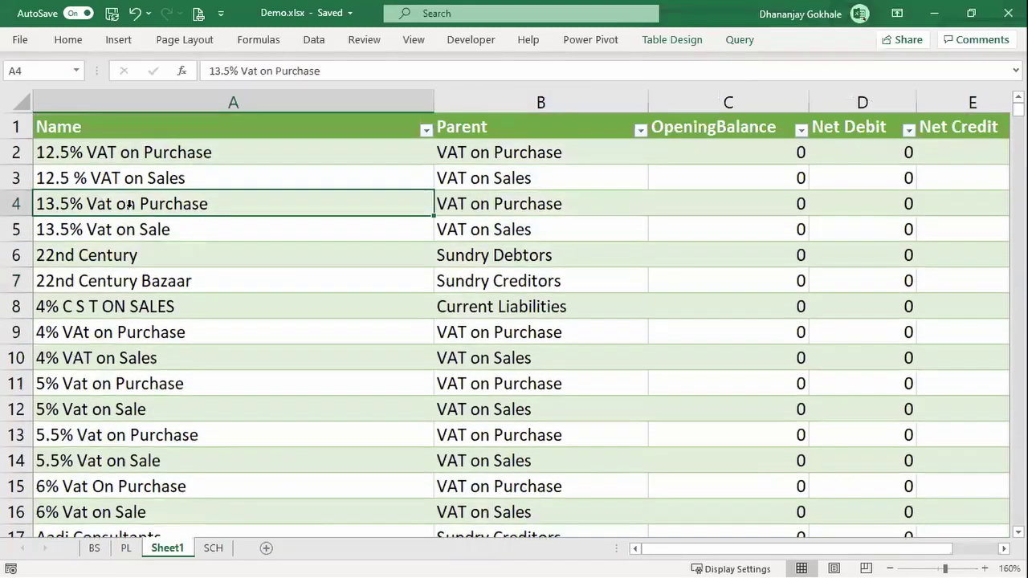
pyautogui.moveTo(433, 102); pyautogui.dragTo(314, 112)
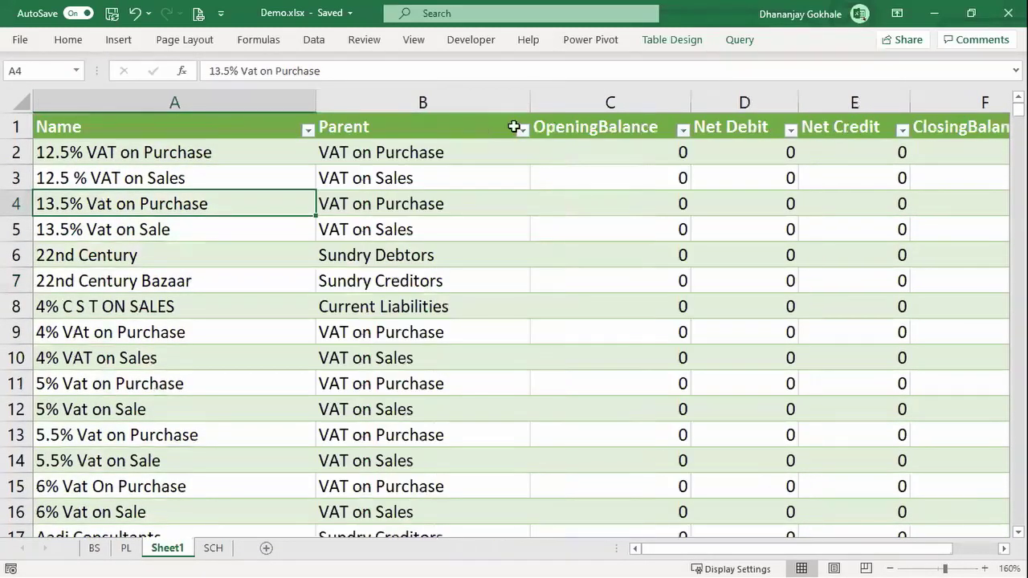
pyautogui.moveTo(530, 103); pyautogui.dragTo(492, 108)
pyautogui.click(354, 221)
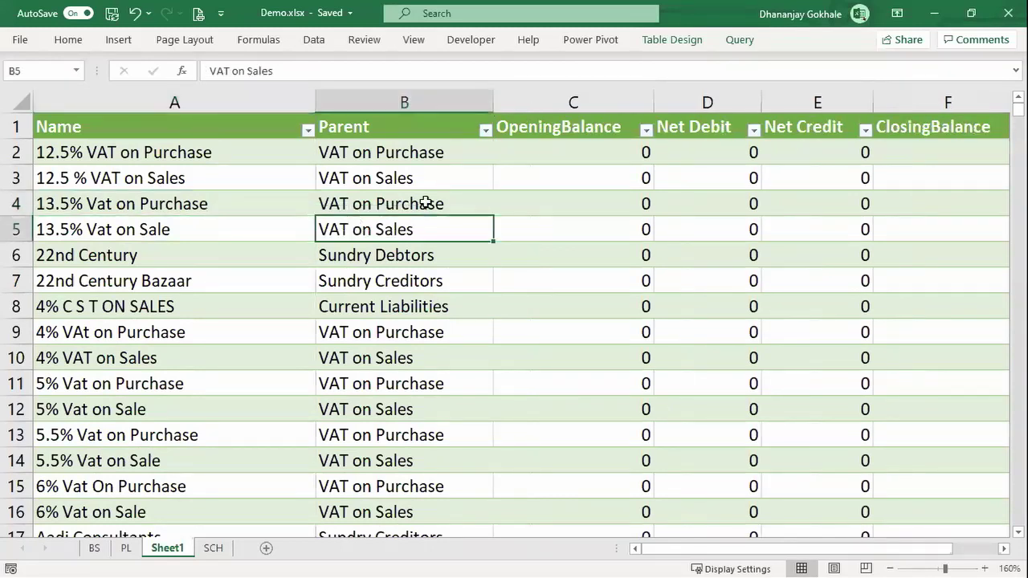
pyautogui.click(560, 163)
pyautogui.press('Right')
pyautogui.press('Right')
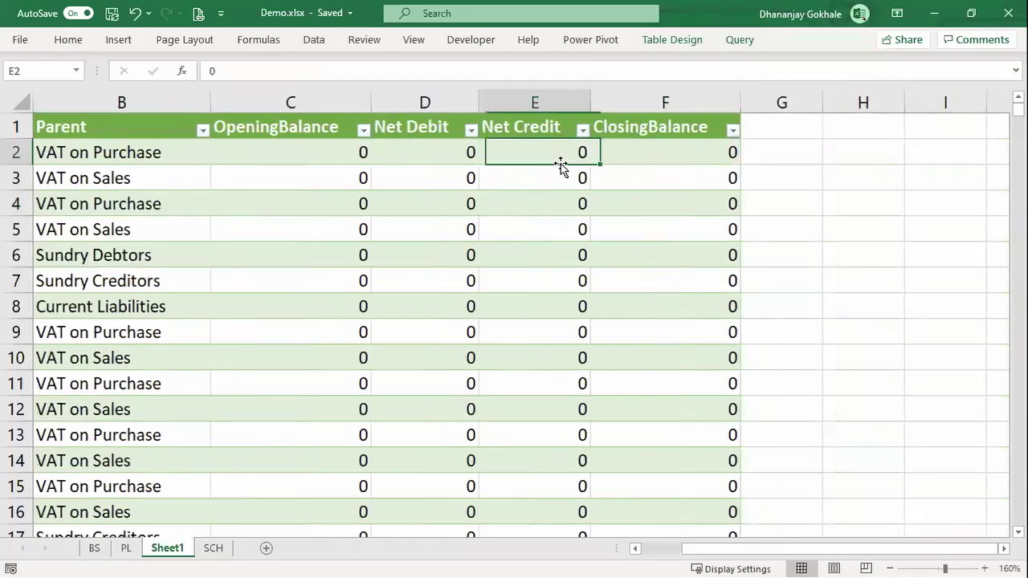
pyautogui.press('Left')
pyautogui.press('Left')
pyautogui.press('Left')
pyautogui.press('Left')
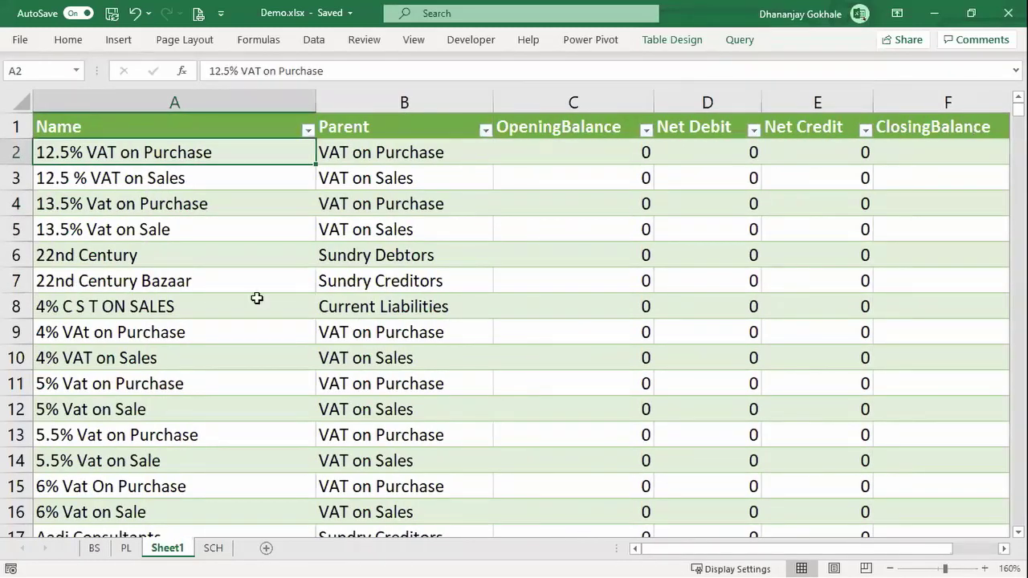
pyautogui.scroll(-1, 257, 297)
pyautogui.scroll(-1, 297, 289)
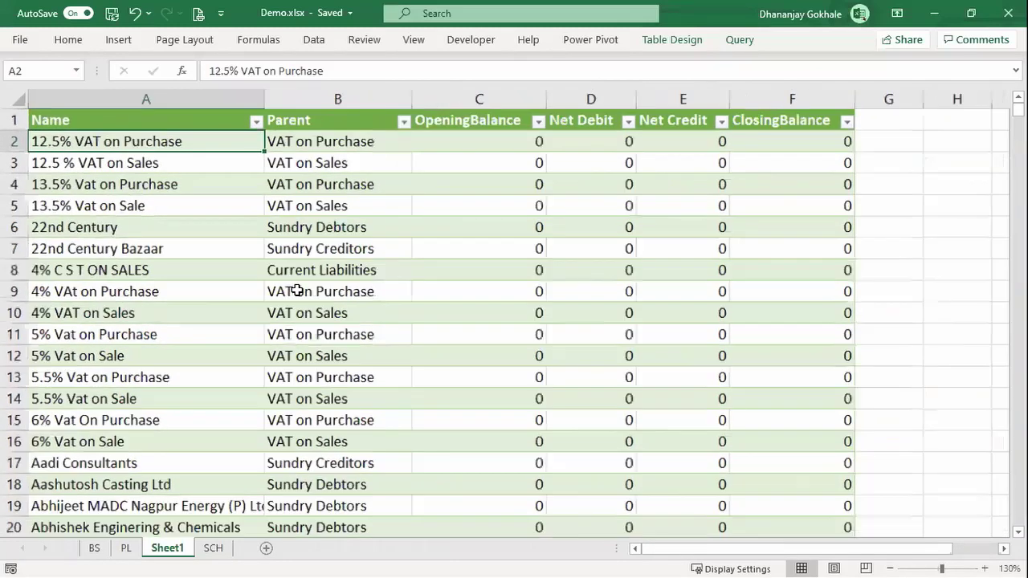
pyautogui.scroll(-1, 297, 292)
pyautogui.scroll(-4, 297, 291)
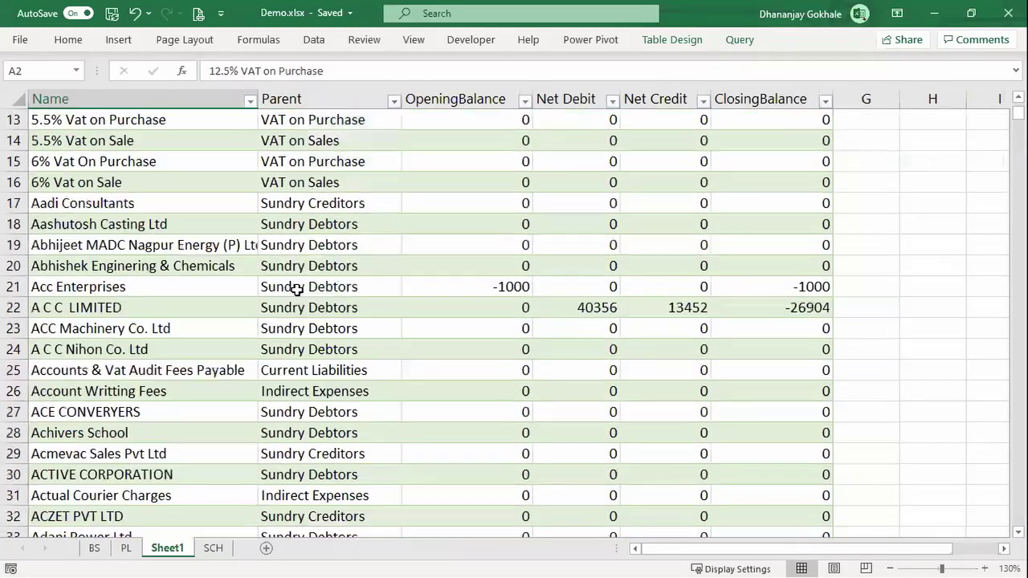
pyautogui.scroll(-3, 297, 289)
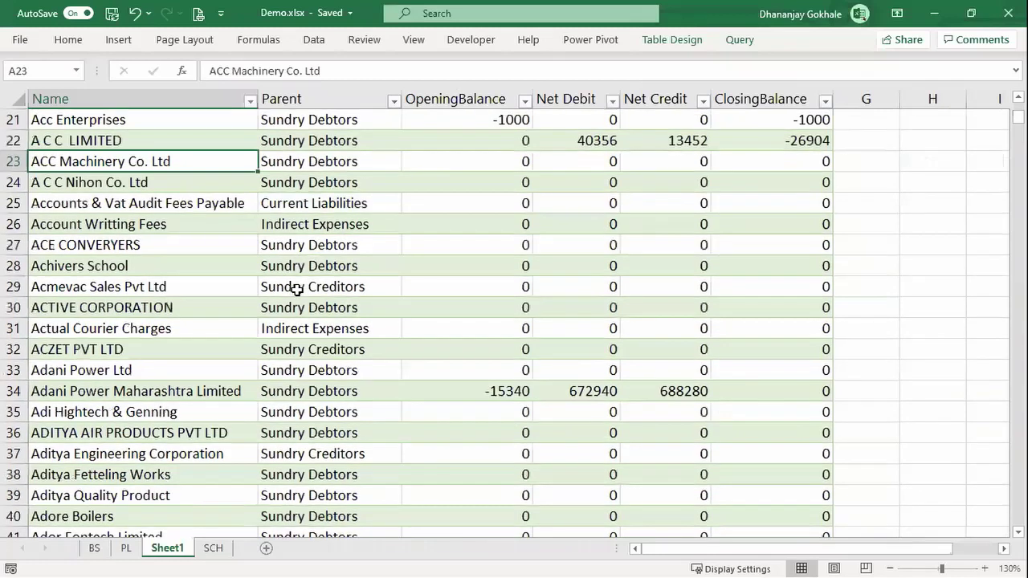
pyautogui.press('Up')
pyautogui.press('Up')
pyautogui.press('Up')
pyautogui.press('Up')
pyautogui.press('Up')
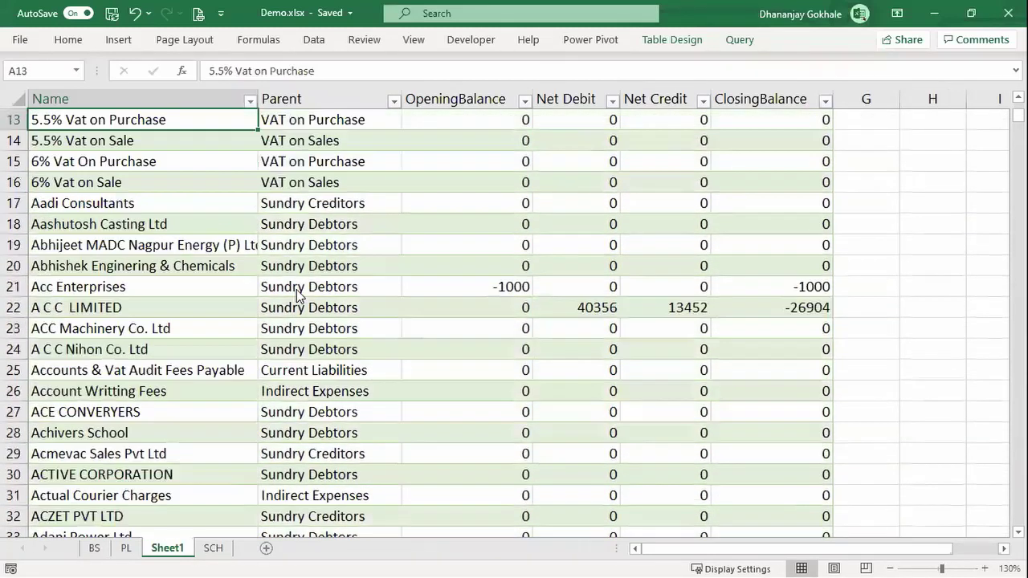
pyautogui.press('Up')
pyautogui.press('Up')
pyautogui.press('Up')
# Filter the Name column to 'cash', then clear the filter to show all rows
pyautogui.hotkey('ctrl', 'Home')
pyautogui.hotkey('alt', 'Down')
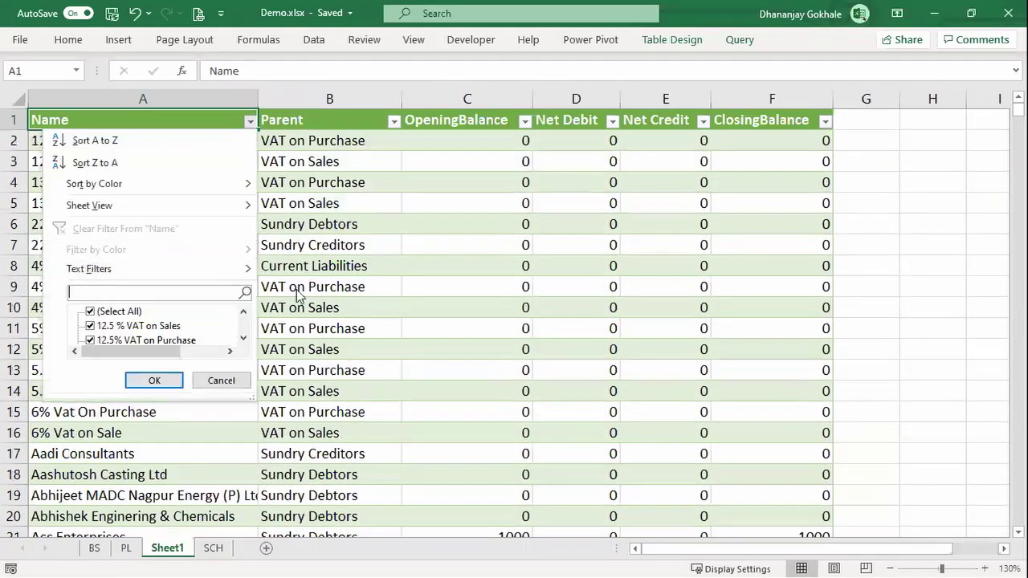
pyautogui.write('cash')
pyautogui.press('Return')
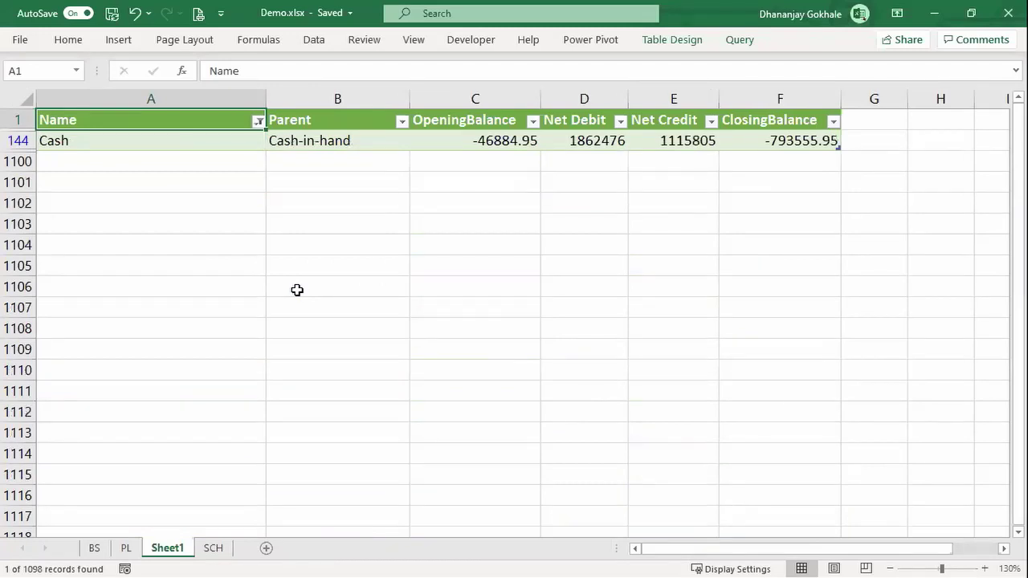
pyautogui.hotkey('alt', 'd')
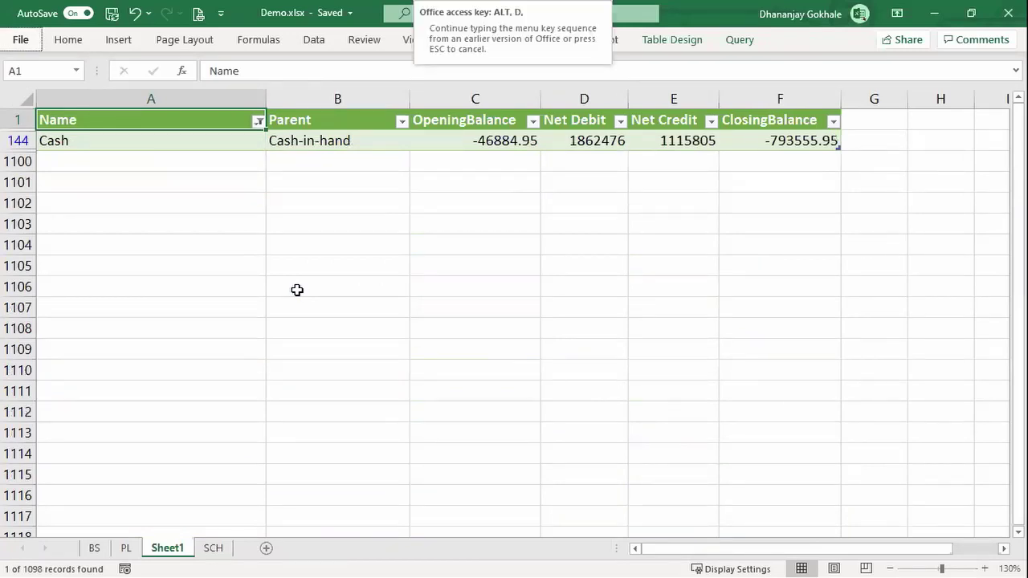
pyautogui.press('Escape')
pyautogui.hotkey('alt', 'd')
pyautogui.press('f')
pyautogui.press('s')
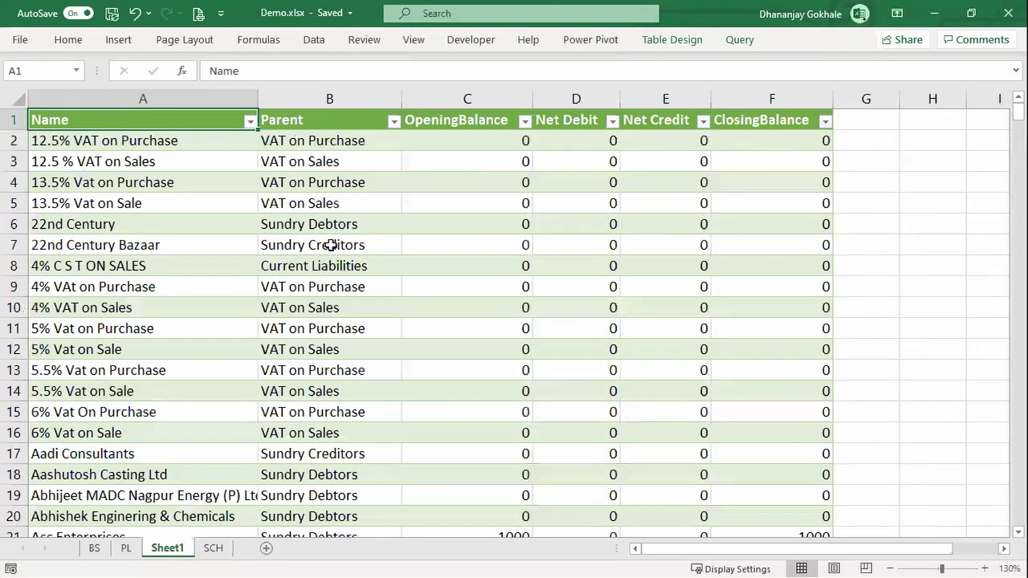
# Apply Comma Style to the OpeningBalance through ClosingBalance columns
pyautogui.click(466, 98)
pyautogui.moveTo(588, 109); pyautogui.dragTo(757, 98)
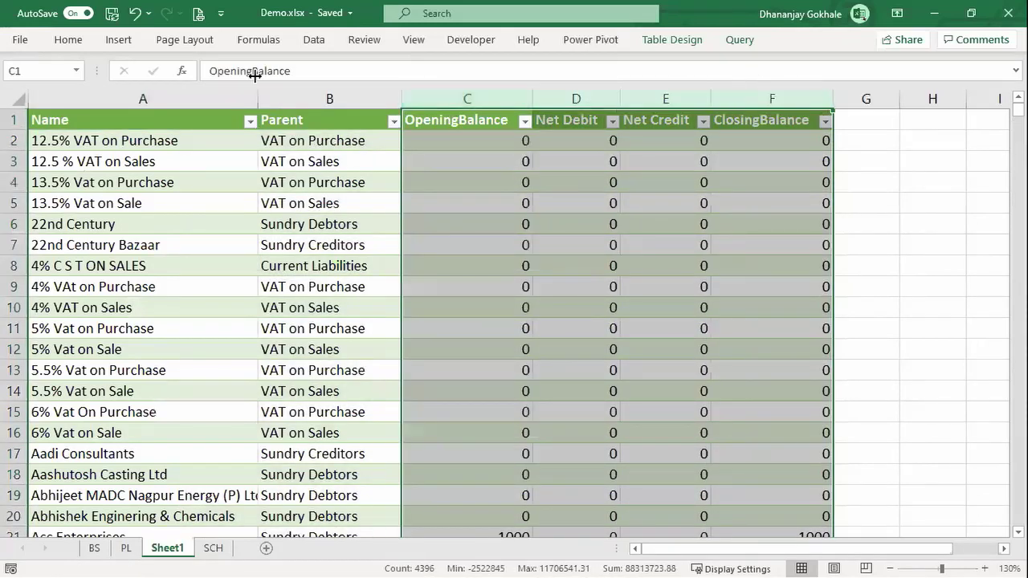
pyautogui.click(68, 40)
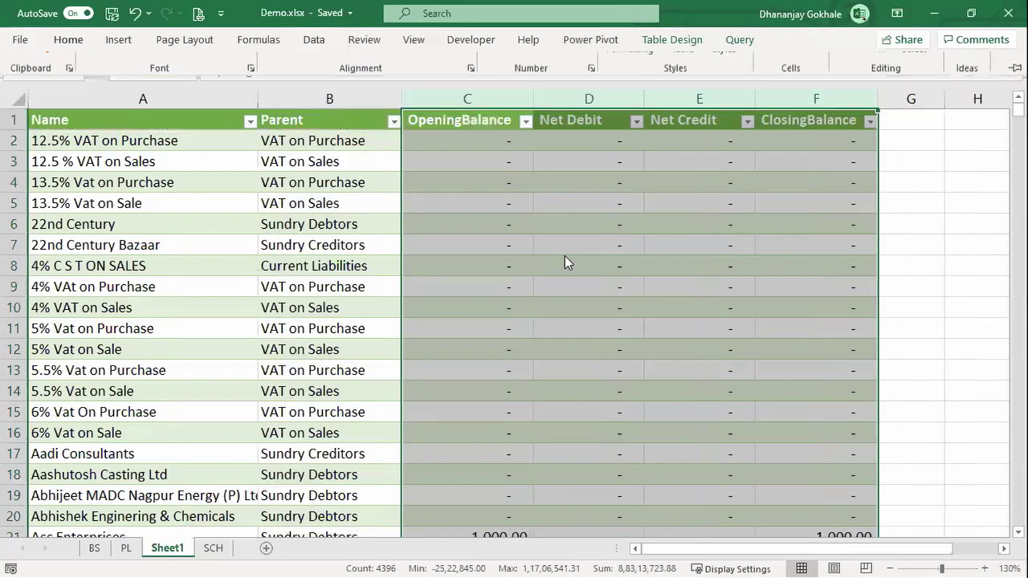
pyautogui.hotkey('ctrl', 'Home')
# Filter Name to Cash again and select its closing balance of -7,93,555.95
pyautogui.hotkey('alt', 'Down')
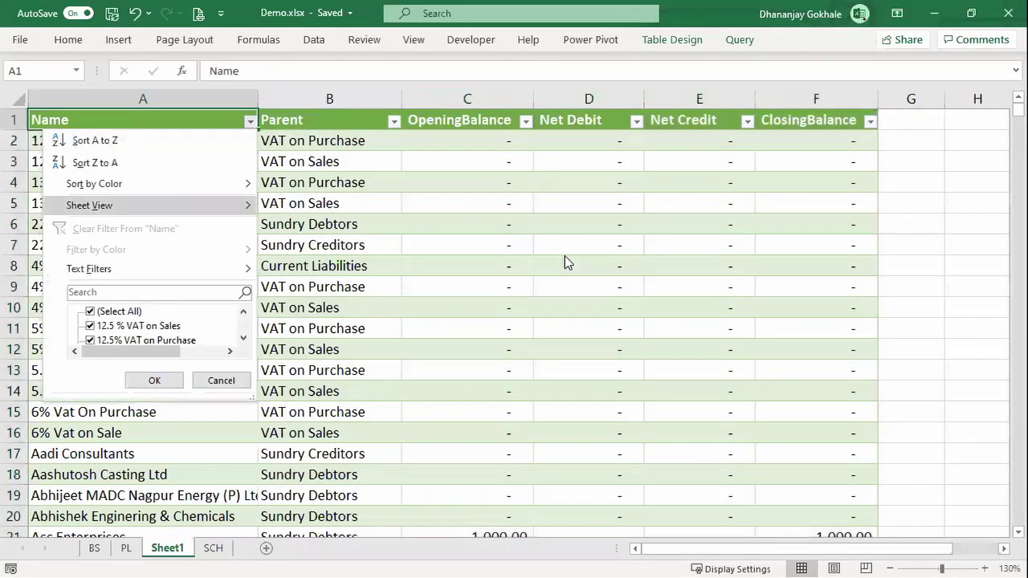
pyautogui.write('cash')
pyautogui.press('Return')
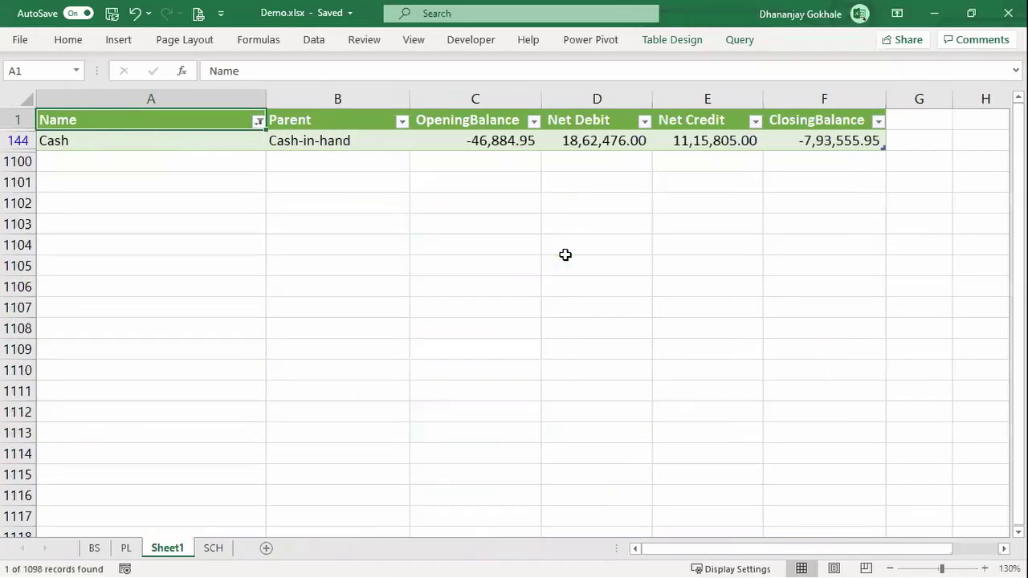
pyautogui.click(822, 141)
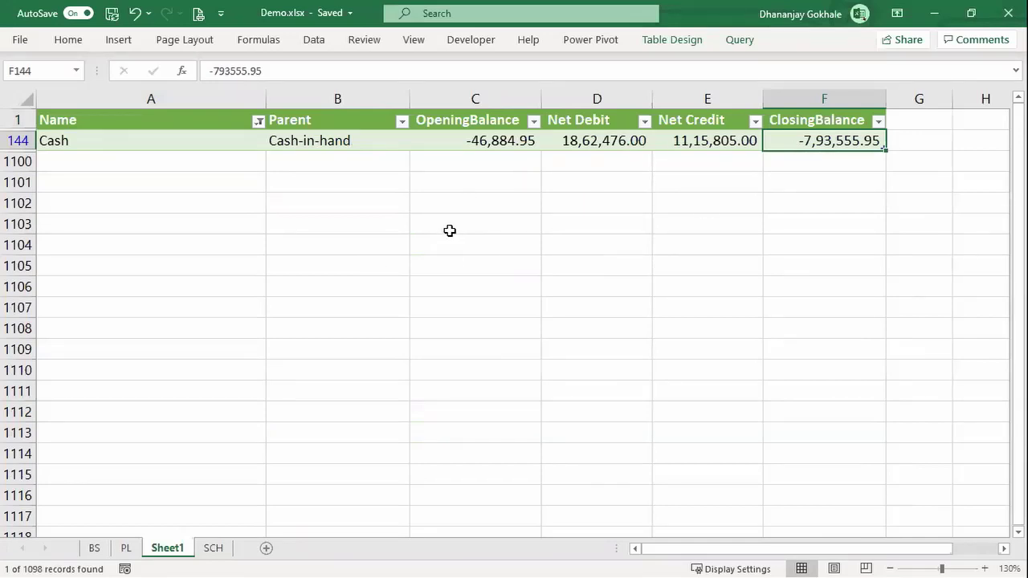
pyautogui.click(462, 142)
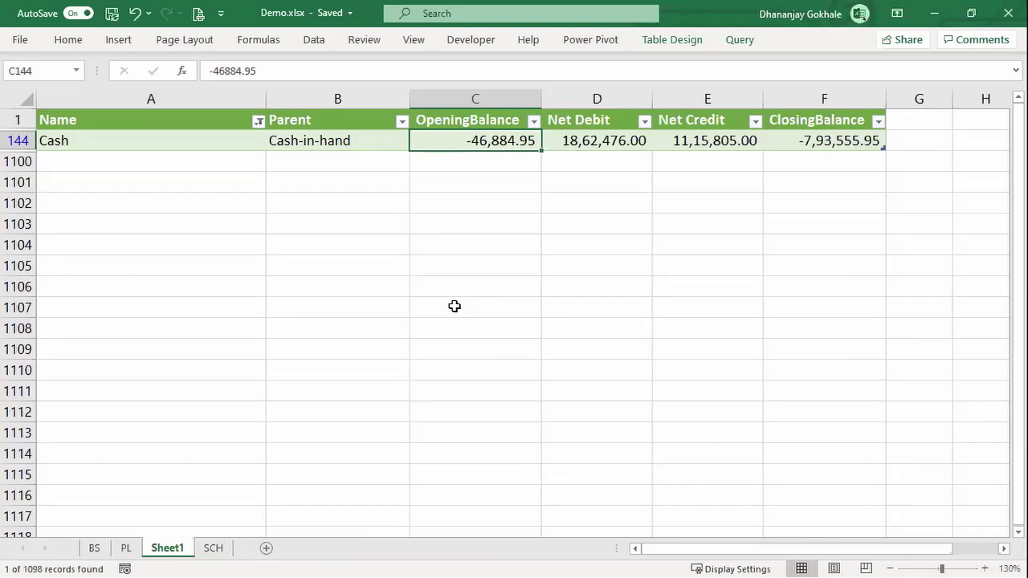
pyautogui.click(824, 141)
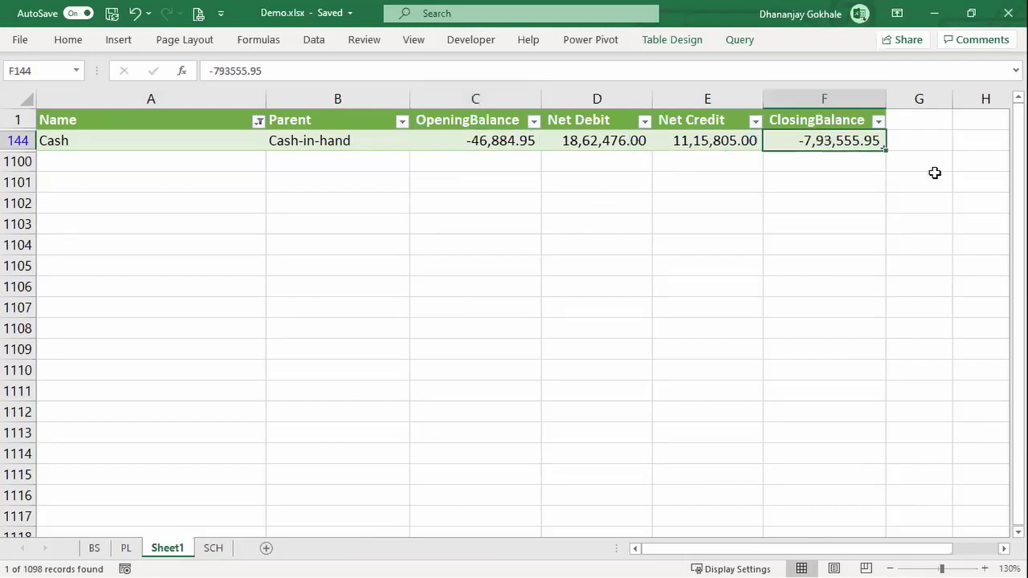
pyautogui.click(903, 161)
pyautogui.click(823, 141)
# Paste the Cash closing balance as a value into I1 (-793556)
pyautogui.hotkey('ctrl', 'c')
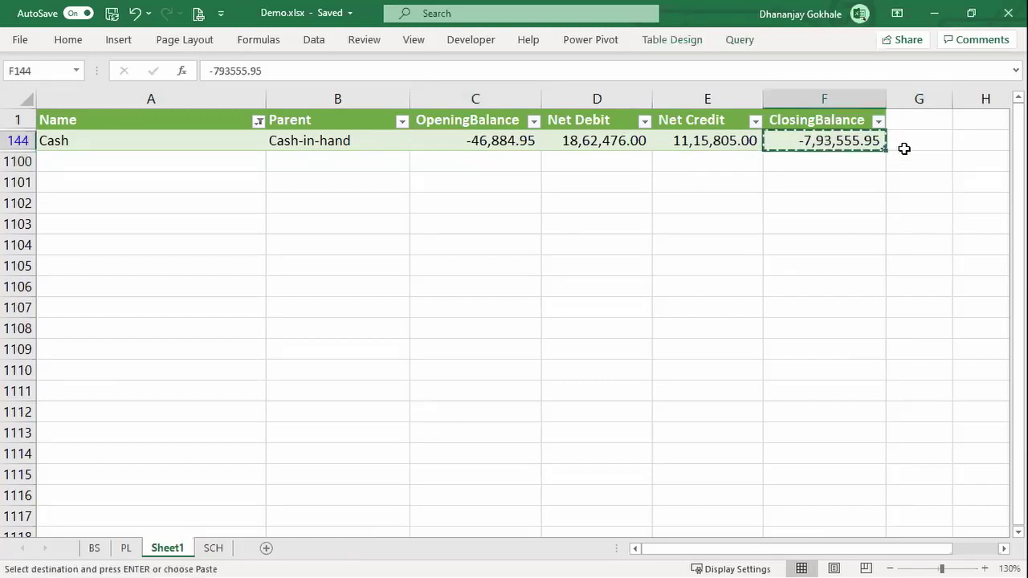
pyautogui.press('Down')
pyautogui.press('Right')
pyautogui.press('Right')
pyautogui.press('Right')
pyautogui.hotkey('ctrl', 'Up')
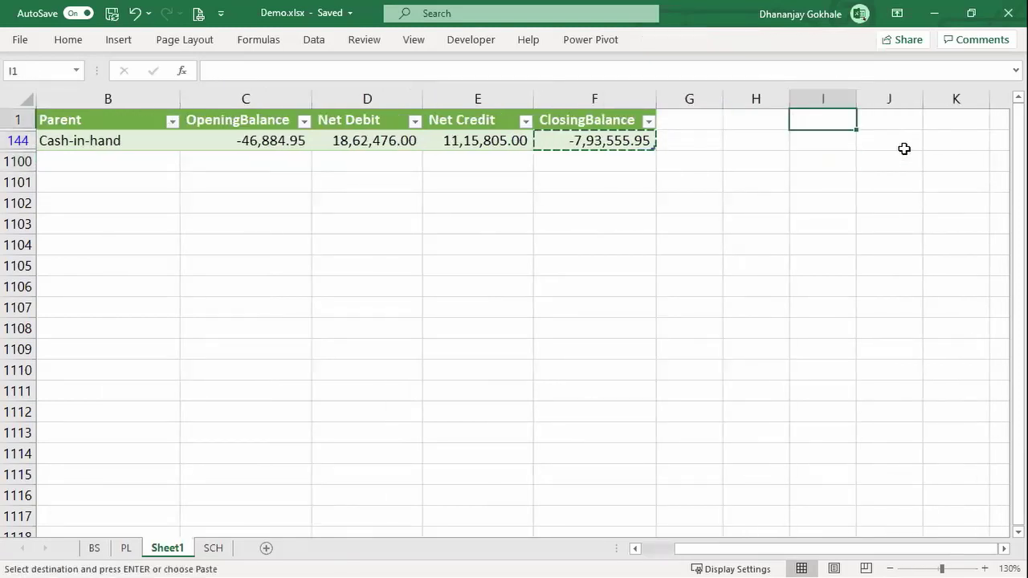
pyautogui.hotkey('ctrl', 'alt', 'v')
pyautogui.press('v')
pyautogui.press('Return')
pyautogui.press('Down')
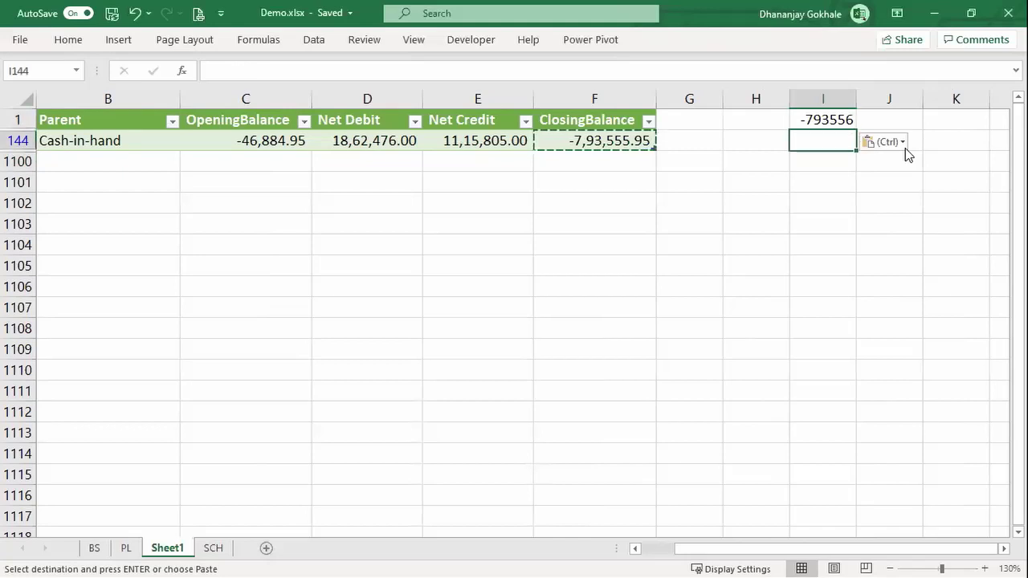
pyautogui.hotkey('ctrl', 'Up')
pyautogui.press('Escape')
pyautogui.press('Left')
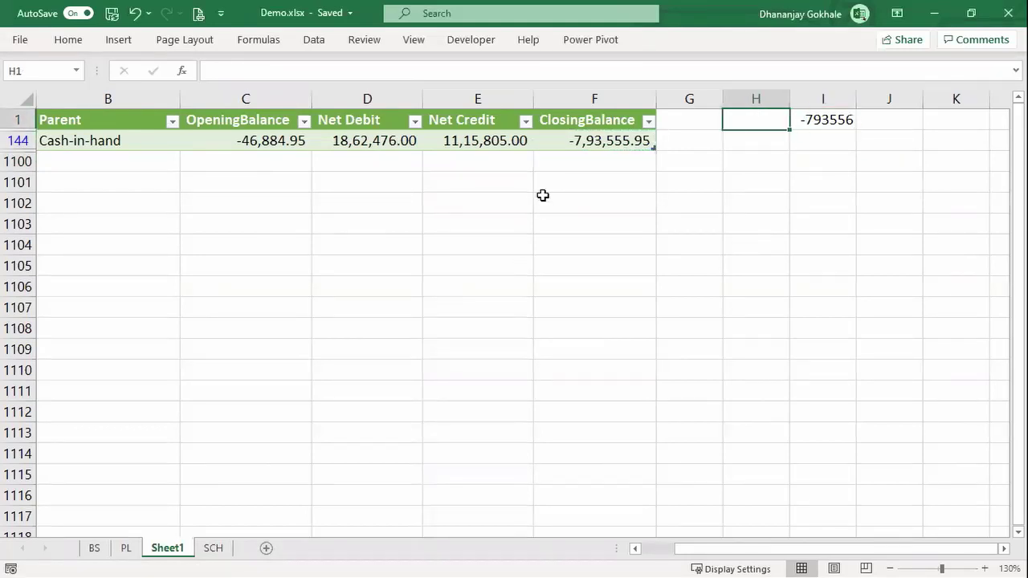
pyautogui.press('Left')
pyautogui.press('Left')
pyautogui.press('Down')
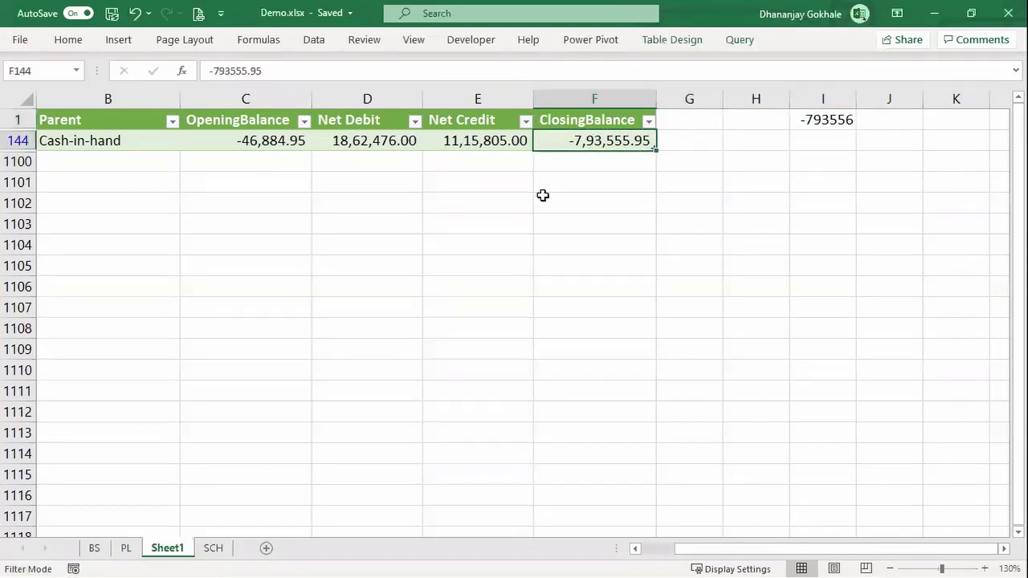
# Filter the Parent column to only the Cash-in-hand group
pyautogui.hotkey('alt', 'Tab')
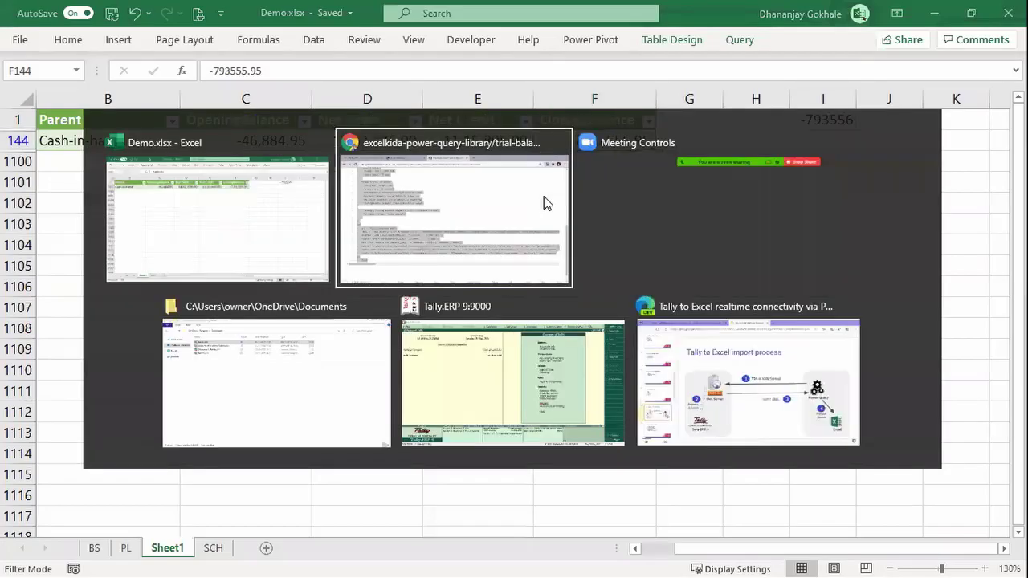
pyautogui.hotkey('alt', 'Tab')
pyautogui.hotkey('ctrl', 'Up')
pyautogui.hotkey('ctrl', 'Left')
pyautogui.press('Right')
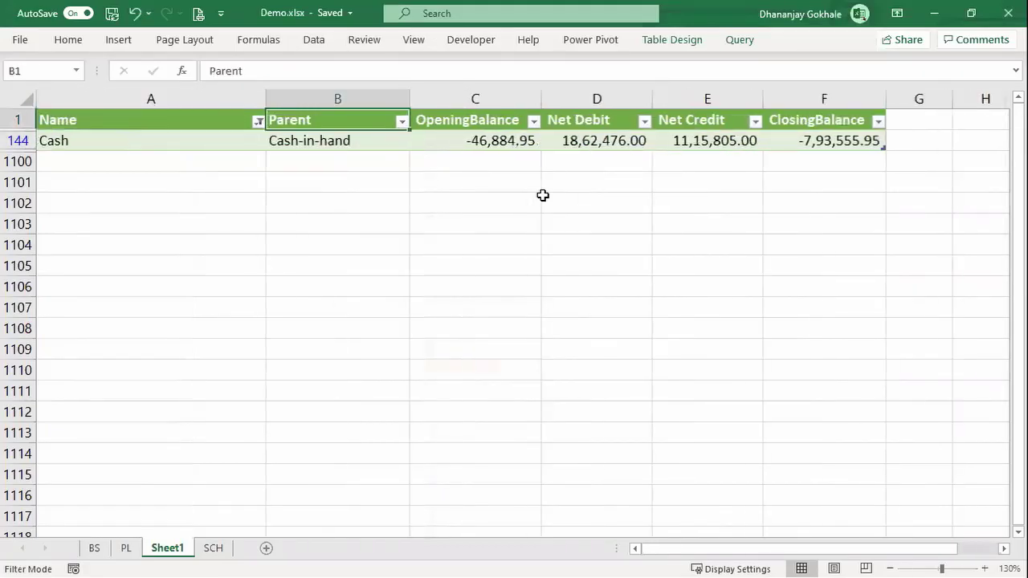
pyautogui.press('Left')
pyautogui.press('Right')
pyautogui.hotkey('alt', 'Down')
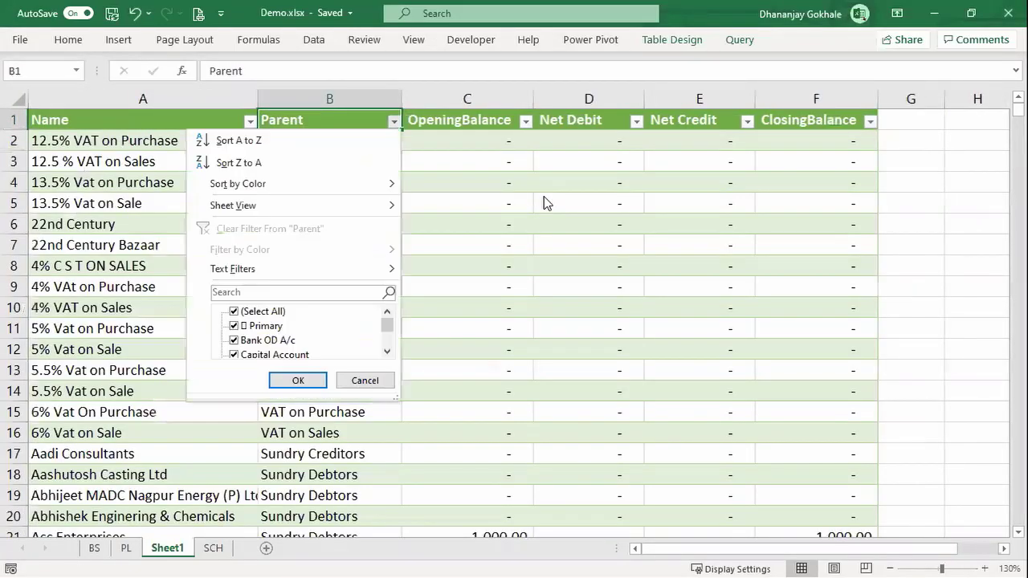
pyautogui.press('Tab')
pyautogui.press('space')
pyautogui.press('Down')
pyautogui.press('Down')
pyautogui.press('Down')
pyautogui.press('Down')
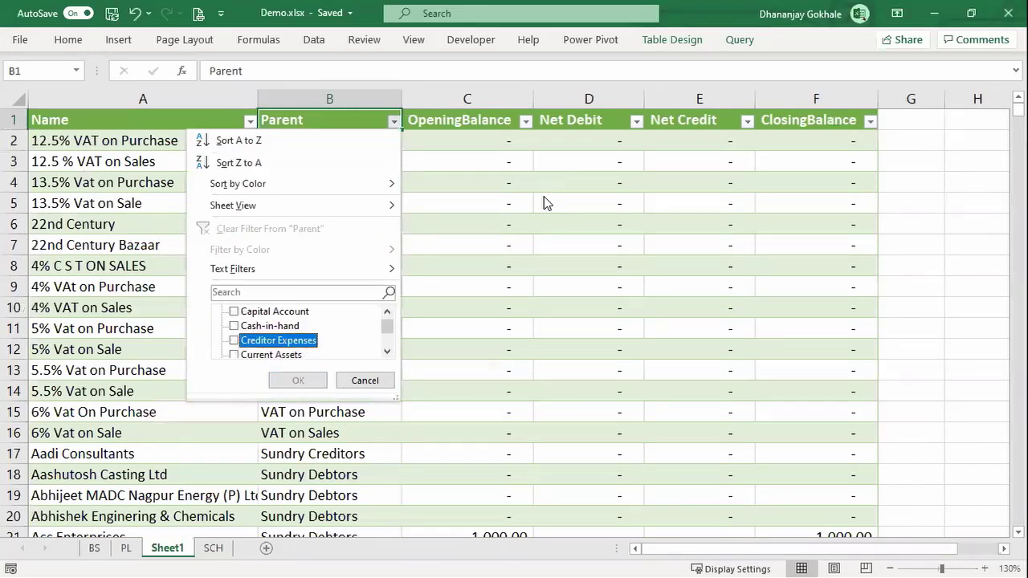
pyautogui.press('Up')
pyautogui.press('space')
pyautogui.press('Return')
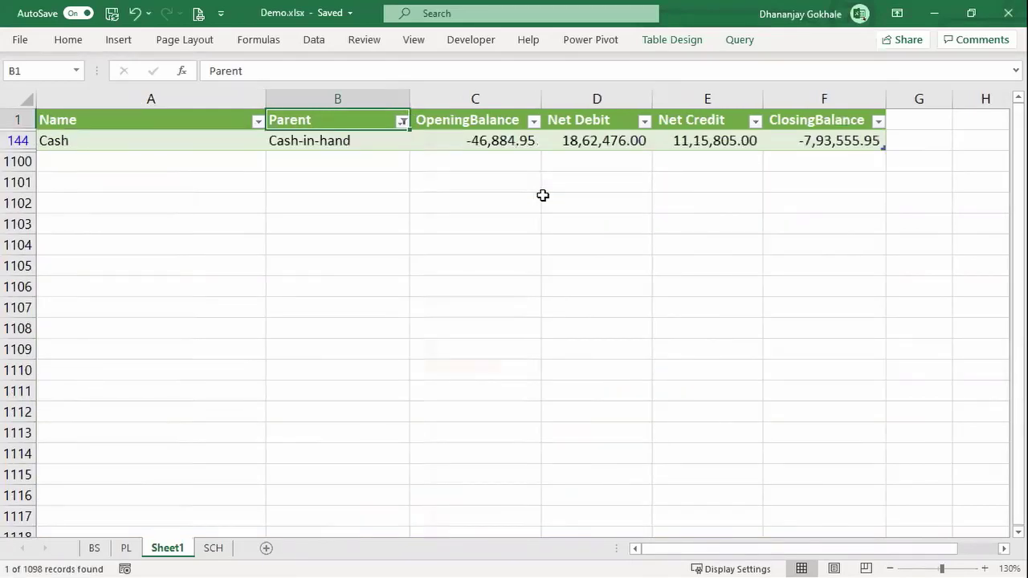
# Add Bank OD A/c to the Parent filter, showing CANARA BANK and YES BANK LTD beside Cash
pyautogui.press('Right')
pyautogui.press('Right')
pyautogui.press('Right')
pyautogui.press('Right')
pyautogui.press('Right')
pyautogui.press('Left')
pyautogui.press('Home')
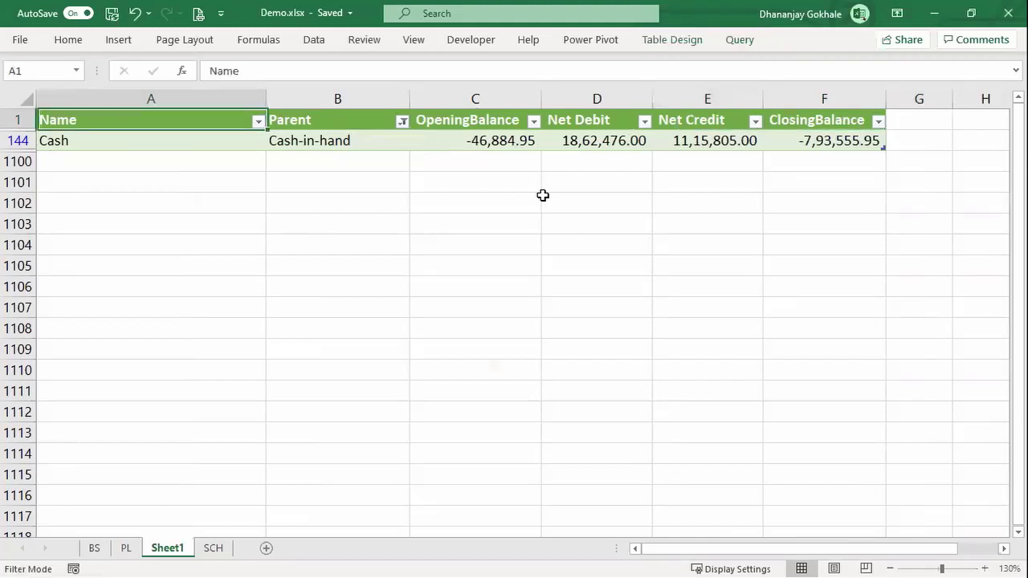
pyautogui.press('Right')
pyautogui.hotkey('alt', 'Down')
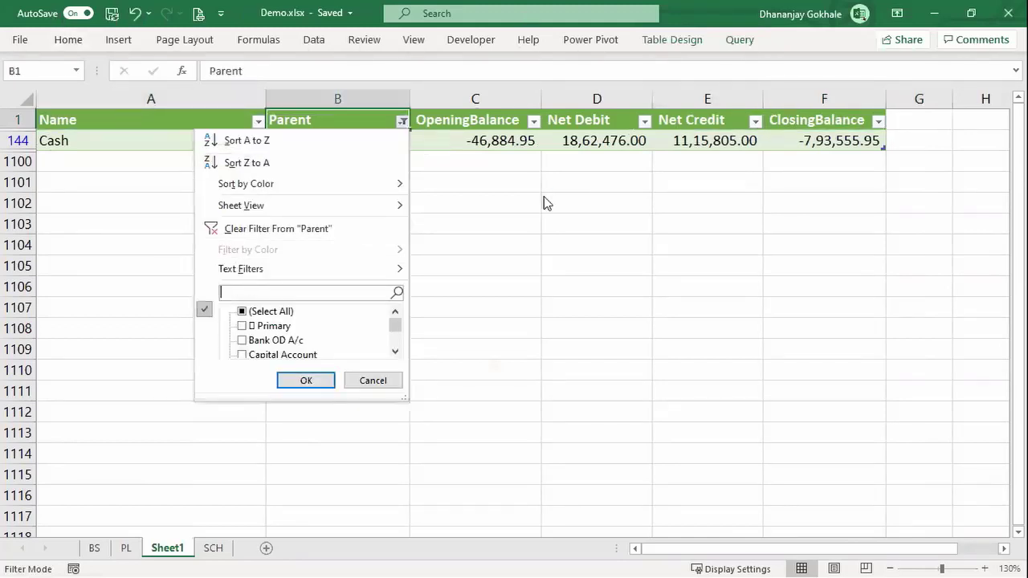
pyautogui.press('Down')
pyautogui.press('Down')
pyautogui.press('Down')
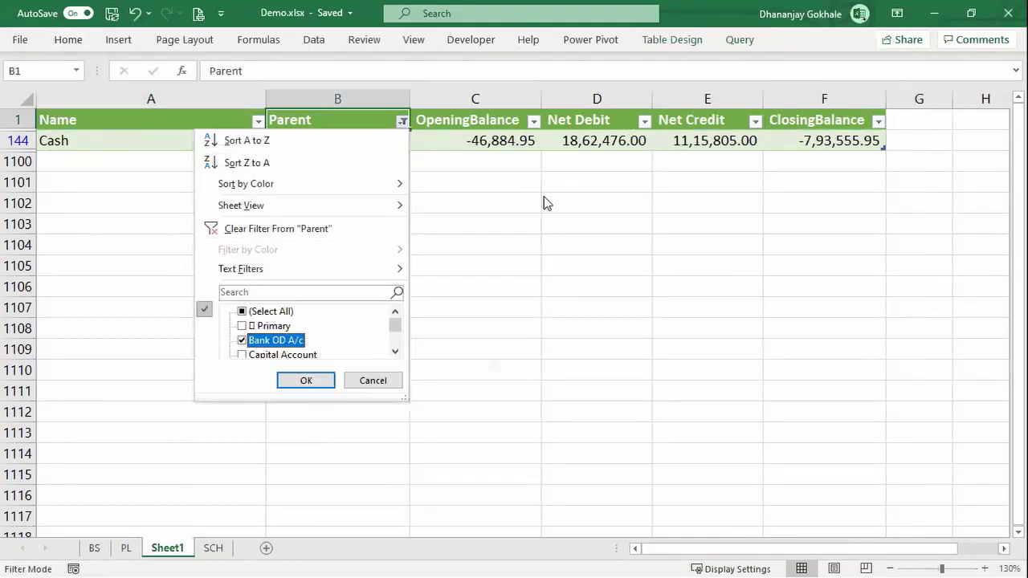
pyautogui.press('Down')
pyautogui.press('Up')
pyautogui.press('Return')
pyautogui.press('Down')
pyautogui.press('Down')
pyautogui.press('Right')
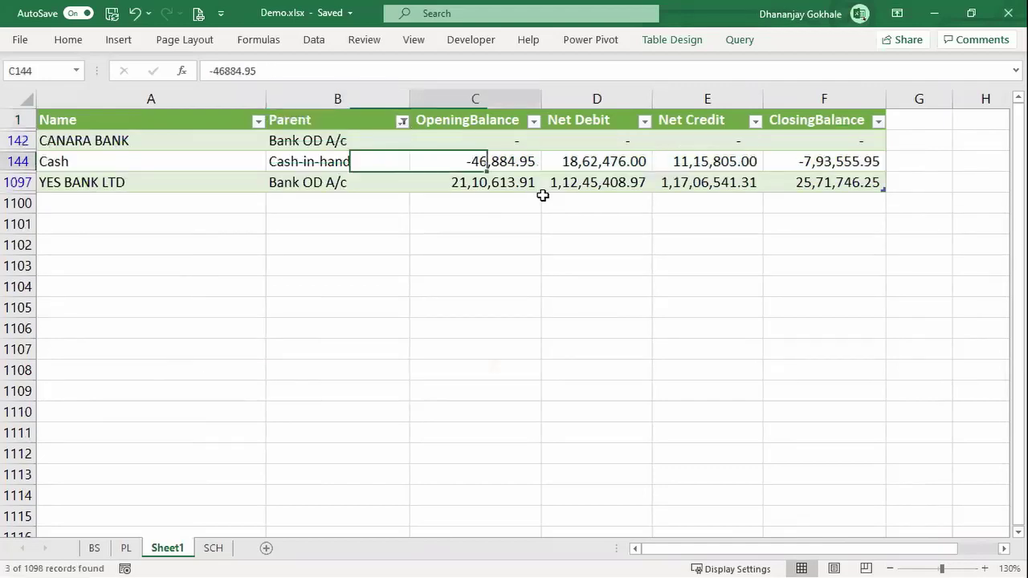
pyautogui.press('Right')
pyautogui.press('Right')
pyautogui.press('Right')
pyautogui.press('Right')
pyautogui.press('Left')
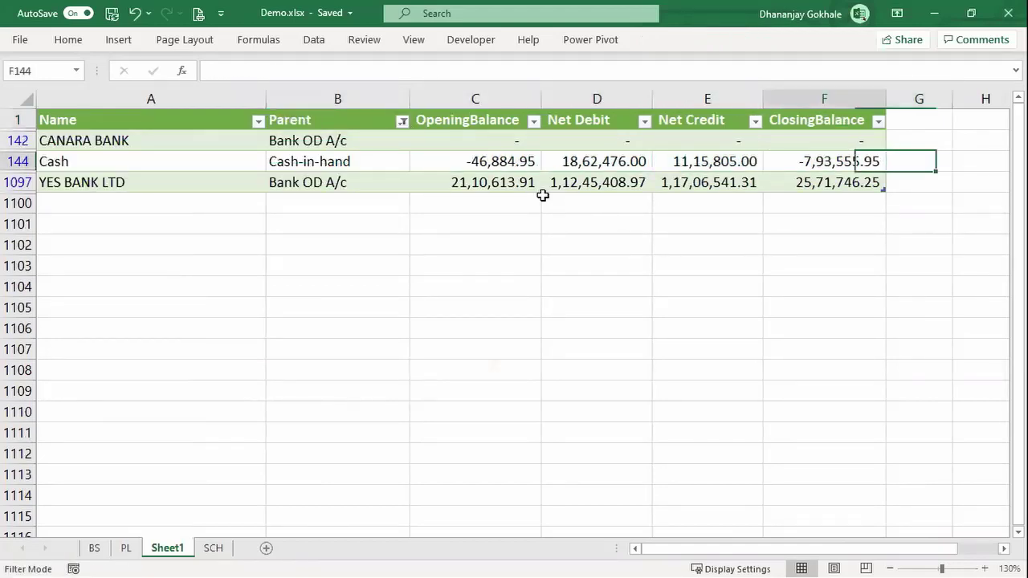
pyautogui.press('Right')
pyautogui.press('Right')
pyautogui.hotkey('alt', 'Tab')
pyautogui.hotkey('alt', 'Tab')
pyautogui.hotkey('alt', 'Tab')
pyautogui.hotkey('alt', 'Tab')
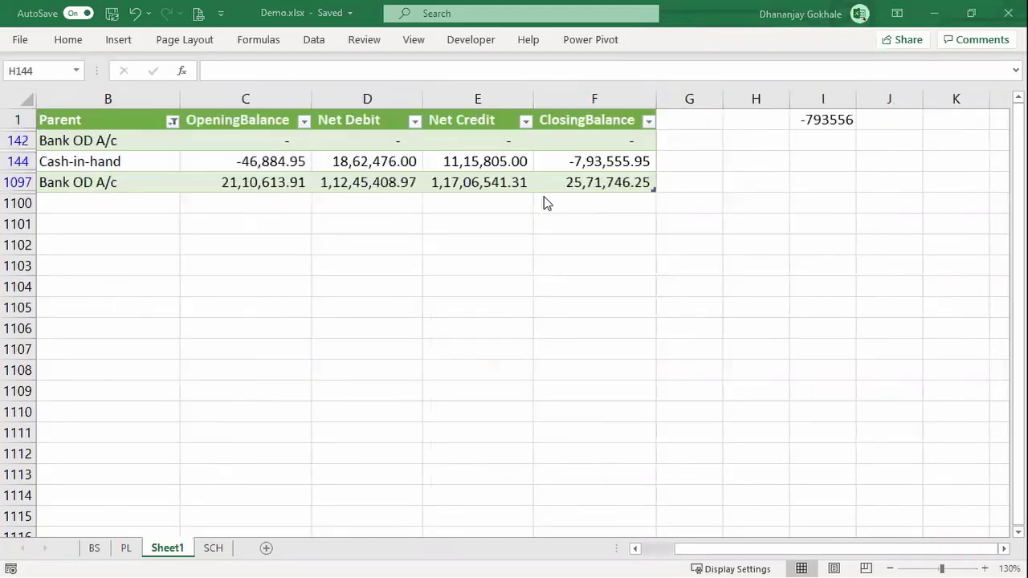
# Open the Cash ledger in Tally and show it as a monthly summary
pyautogui.press('d')
pyautogui.press('a')
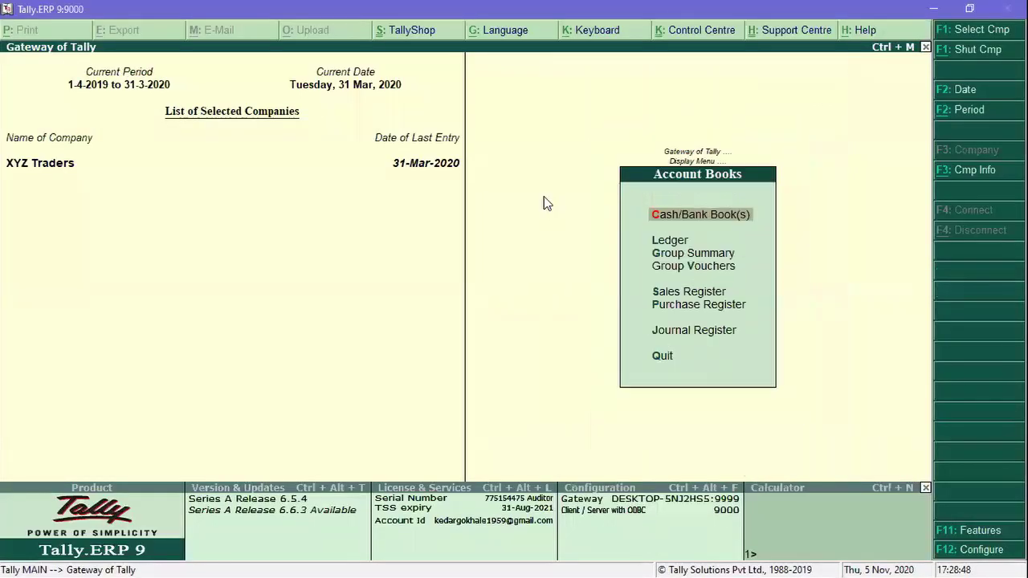
pyautogui.write('l')
pyautogui.write('C')
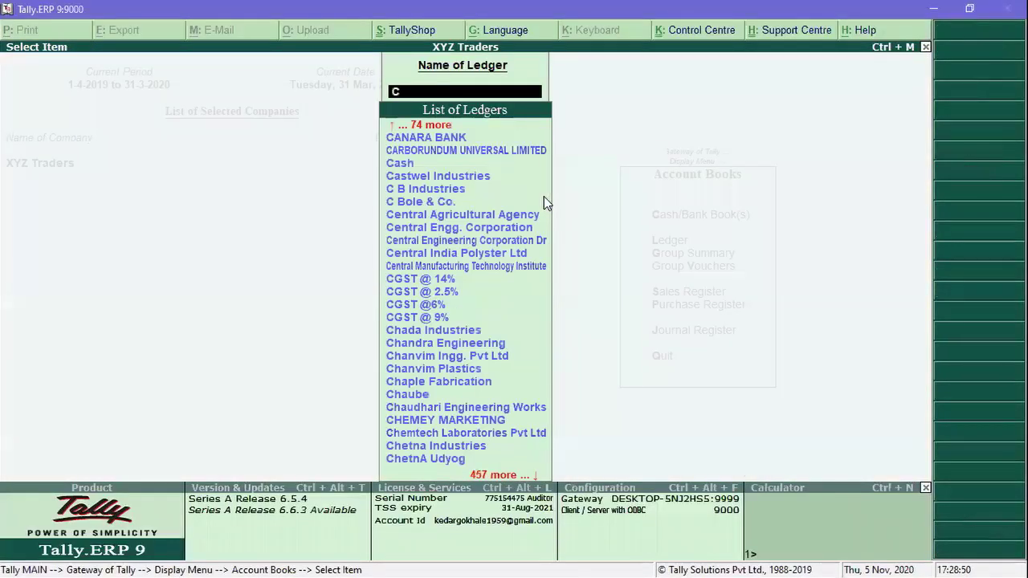
pyautogui.write('ash')
pyautogui.press('Return')
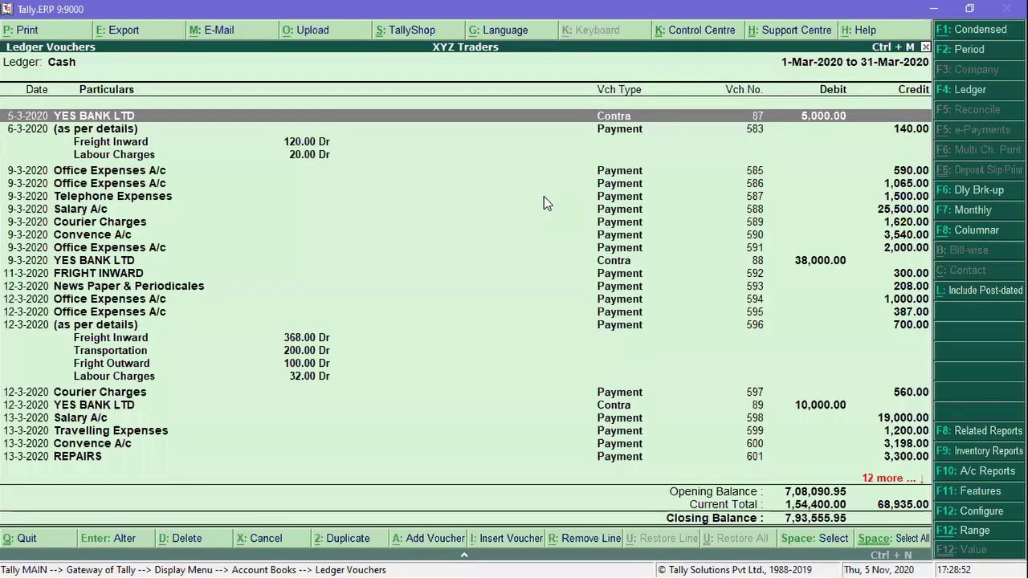
pyautogui.press('F7')
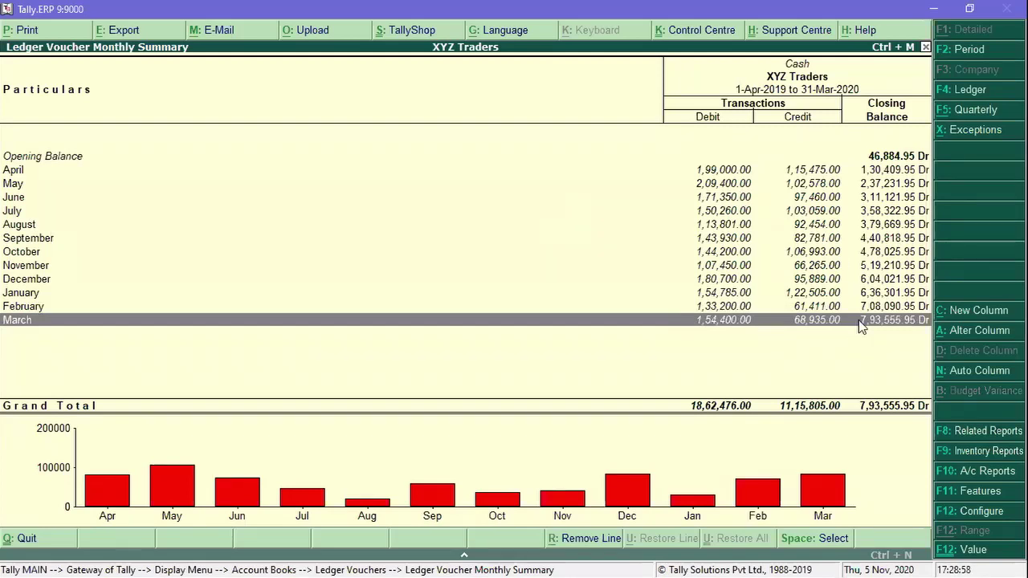
pyautogui.hotkey('alt', 'Tab')
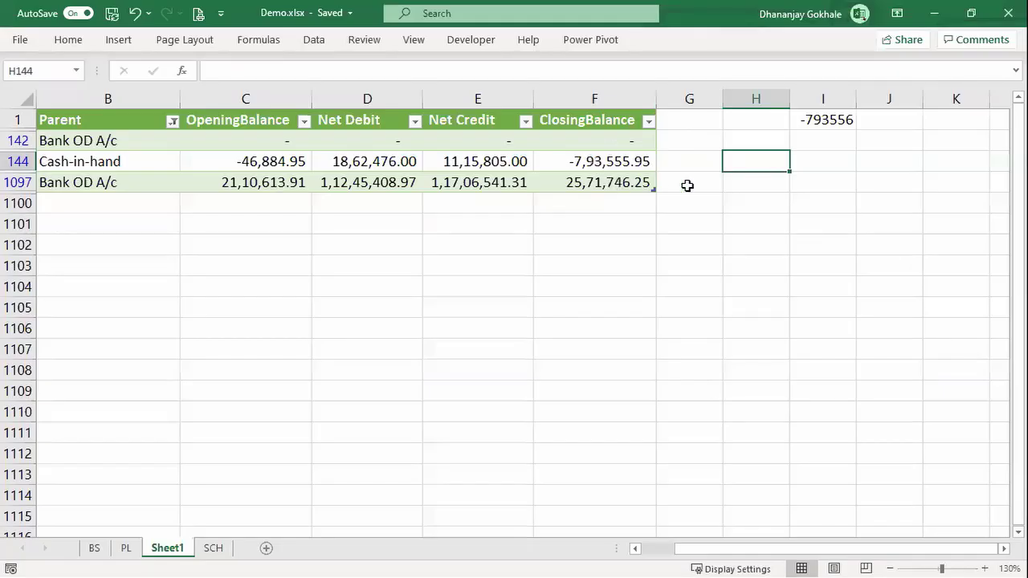
pyautogui.hotkey('alt', 'Tab')
# Drill into February's cash vouchers and open the 6-2-2020 Fright Outward payment voucher 543
pyautogui.press('Up')
pyautogui.press('Up')
pyautogui.press('Up')
pyautogui.press('Down')
pyautogui.press('Down')
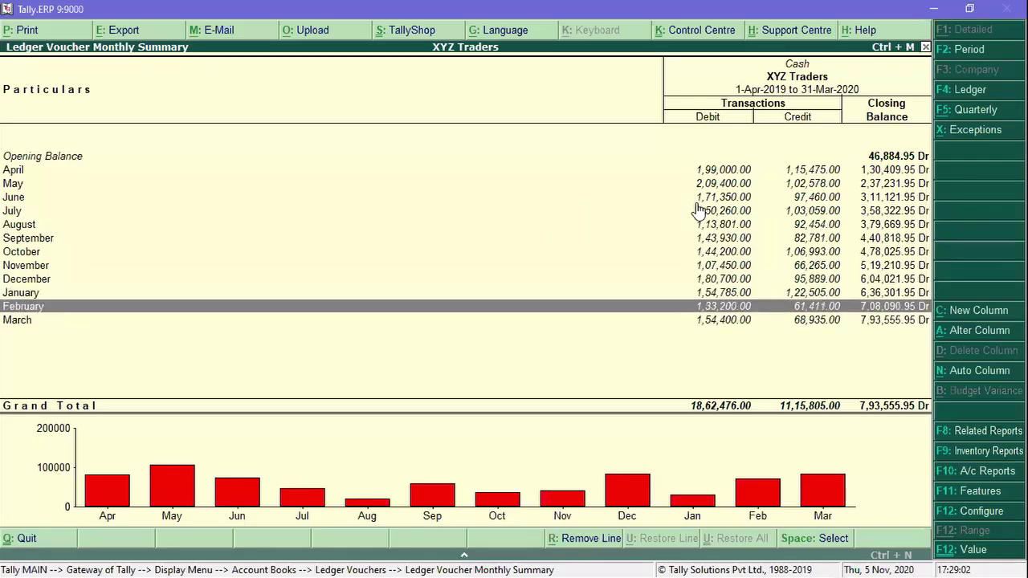
pyautogui.press('Up')
pyautogui.press('Up')
pyautogui.press('Down')
pyautogui.press('Down')
pyautogui.press('Return')
pyautogui.press('Down')
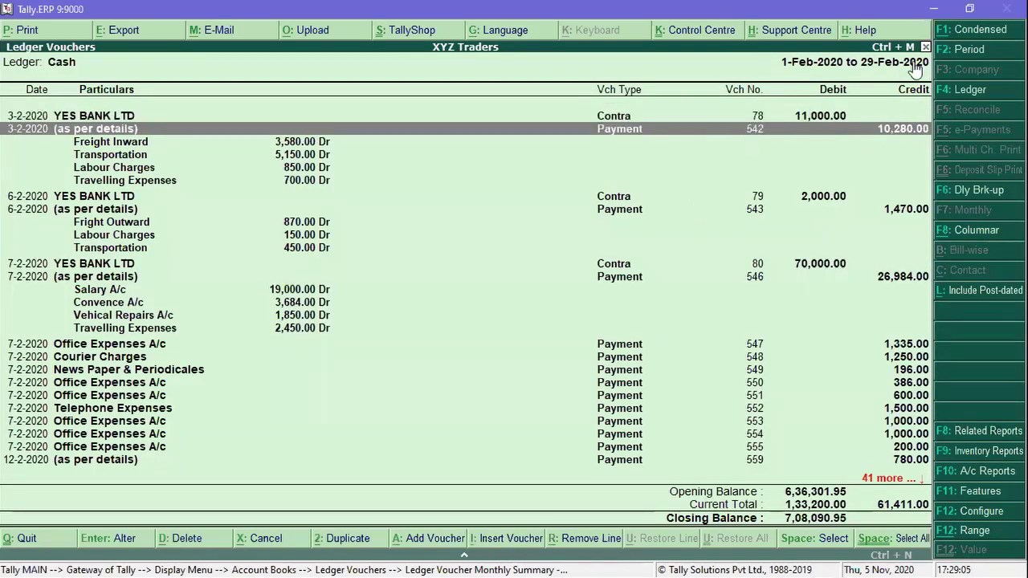
pyautogui.press('Up')
pyautogui.click(970, 30)
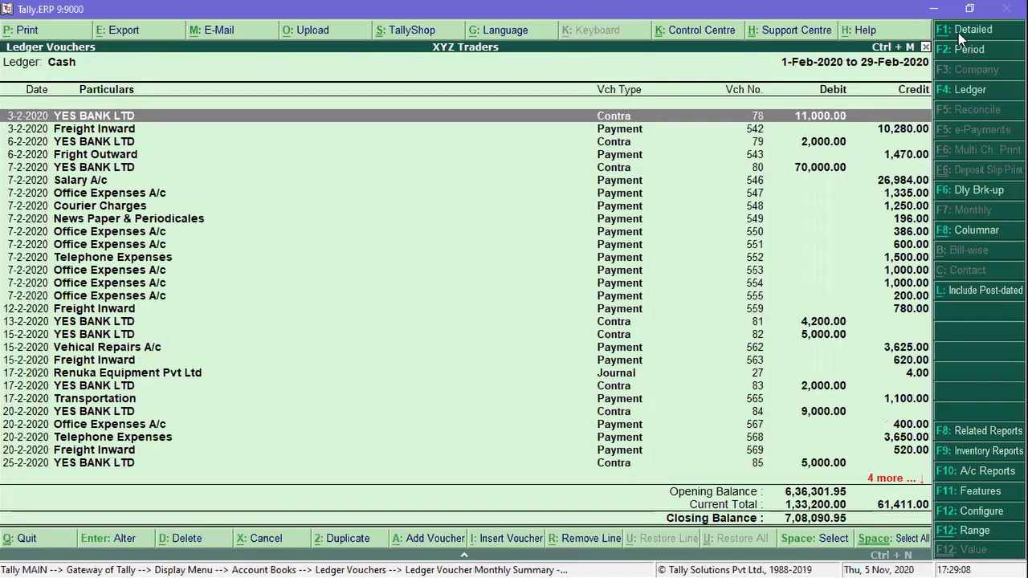
pyautogui.press('Down')
pyautogui.press('Down')
pyautogui.press('Down')
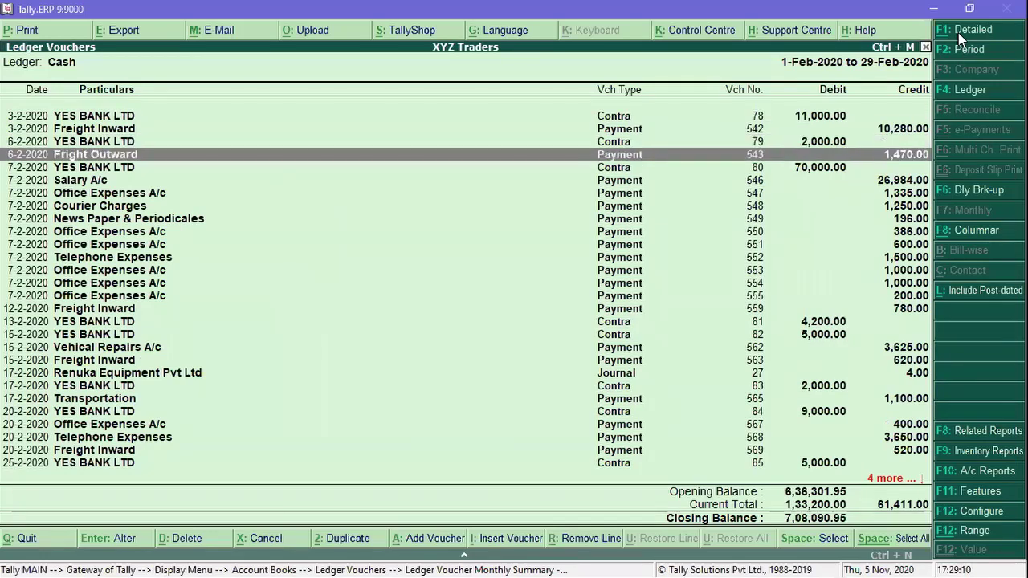
pyautogui.press('Return')
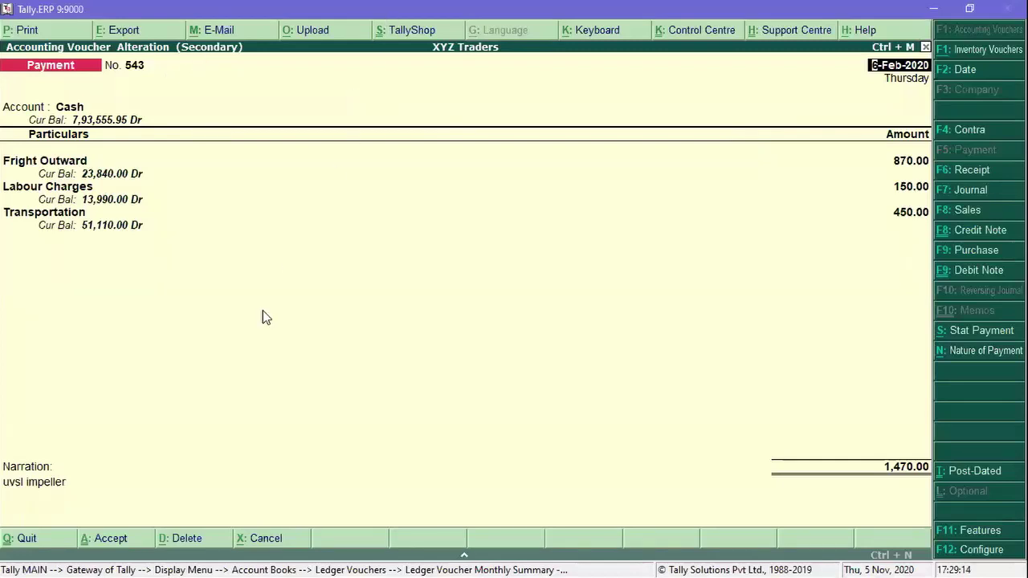
# Delete payment voucher 543 for 1,470.00, raising Cash's closing balance to 7,95,025.95 Dr
pyautogui.click(175, 540)
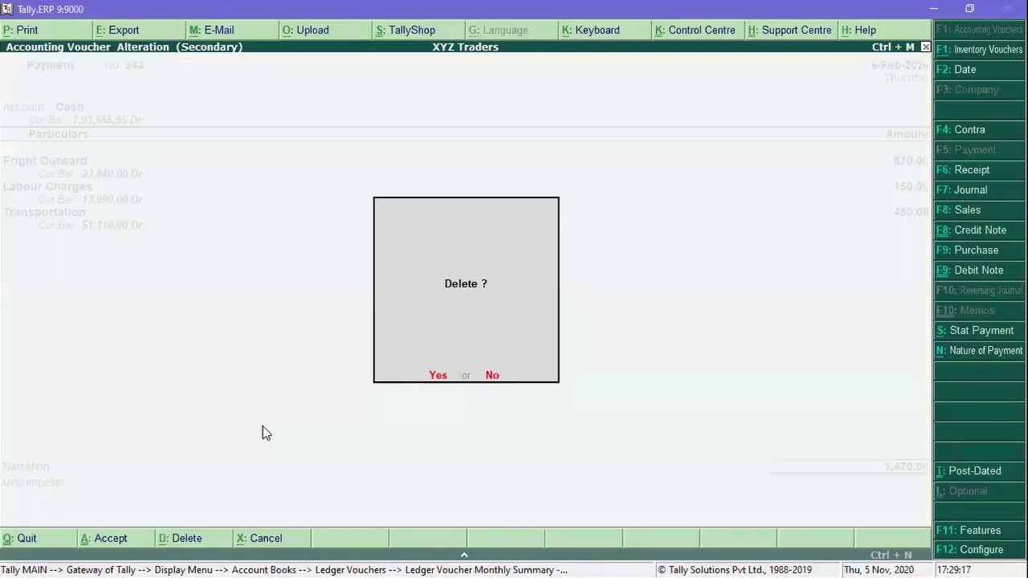
pyautogui.click(442, 375)
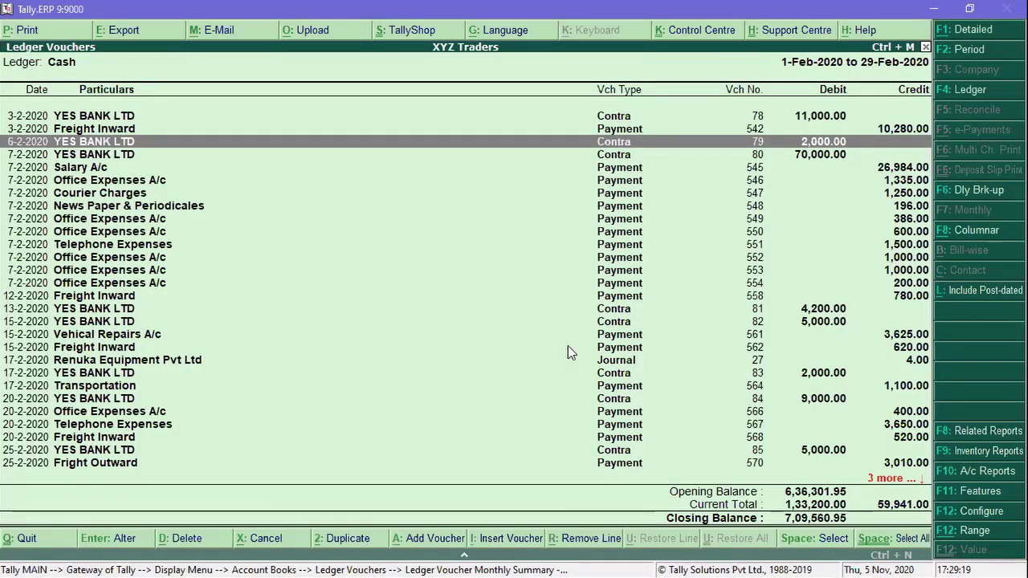
pyautogui.press('Escape')
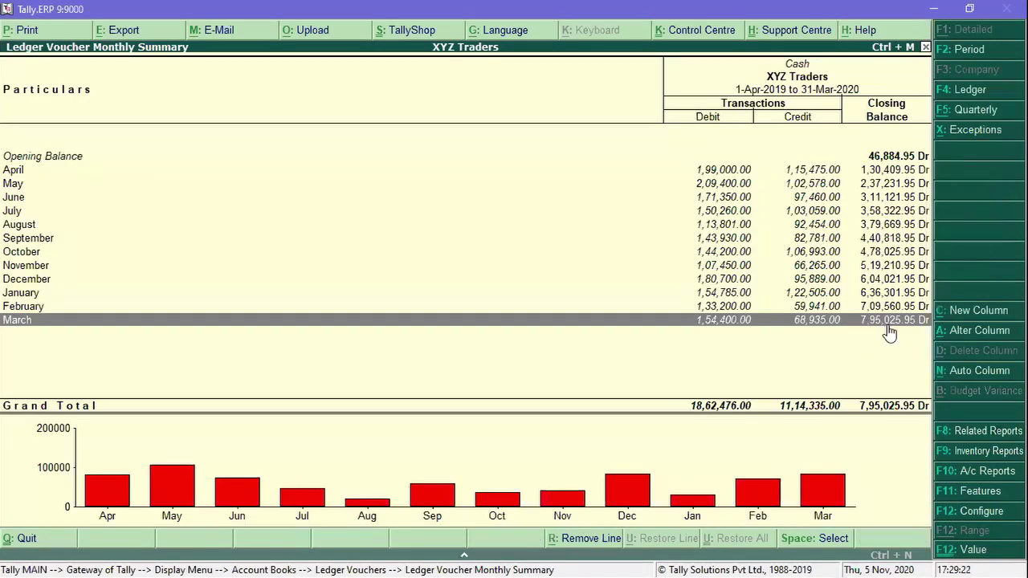
pyautogui.hotkey('alt', 'Tab')
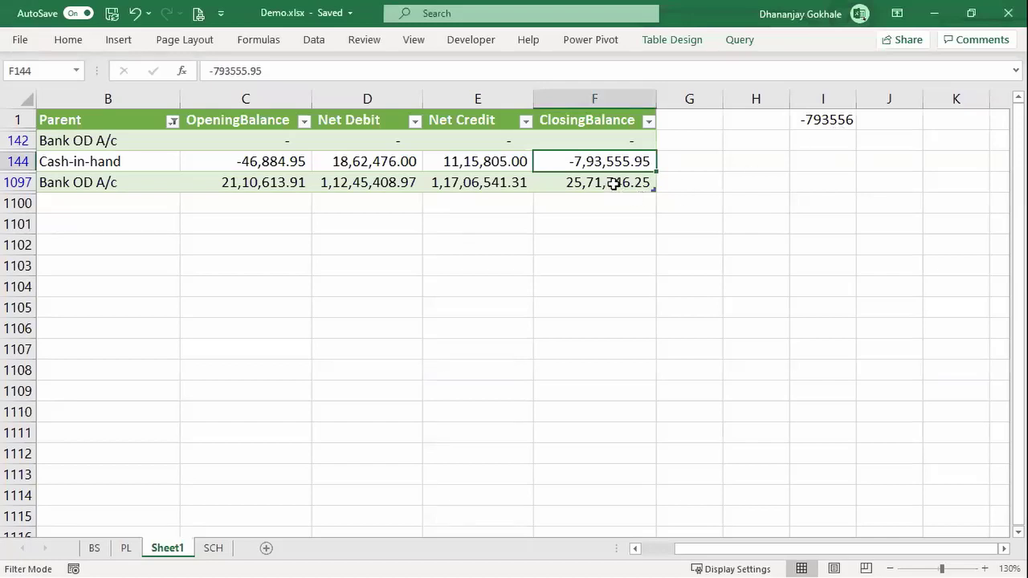
# Back in Excel, select a cell in the Cash-in-hand row of the Trial_Balance table
pyautogui.hotkey('alt', 'Tab')
pyautogui.hotkey('alt', 'Tab')
pyautogui.hotkey('alt', 'Tab')
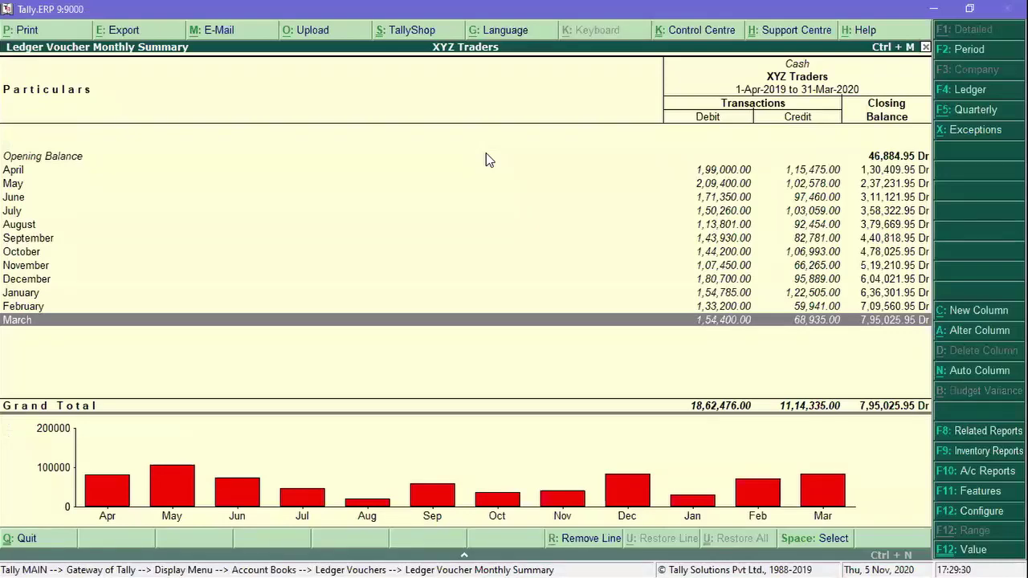
pyautogui.hotkey('alt', 'Tab')
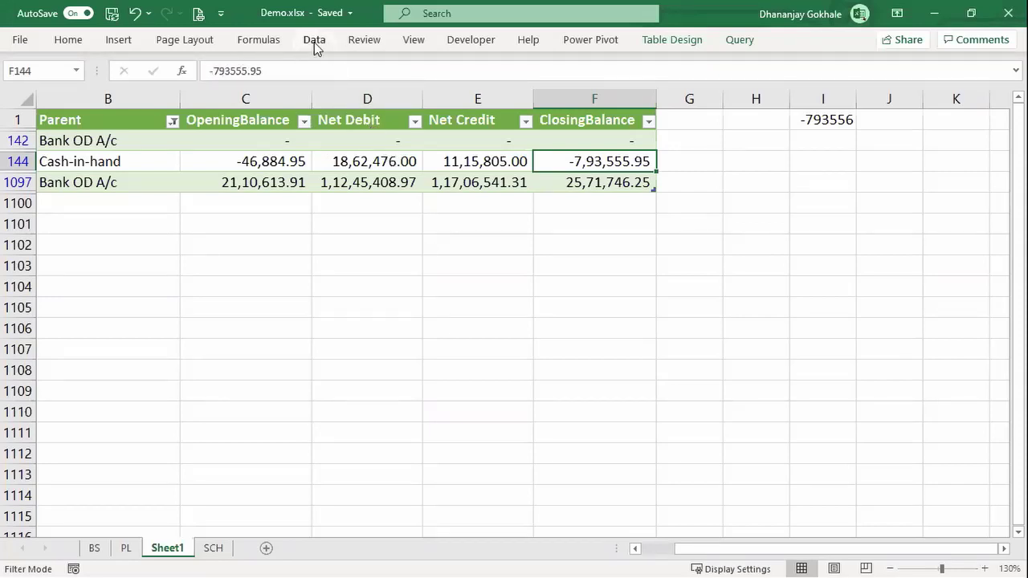
pyautogui.click(897, 13)
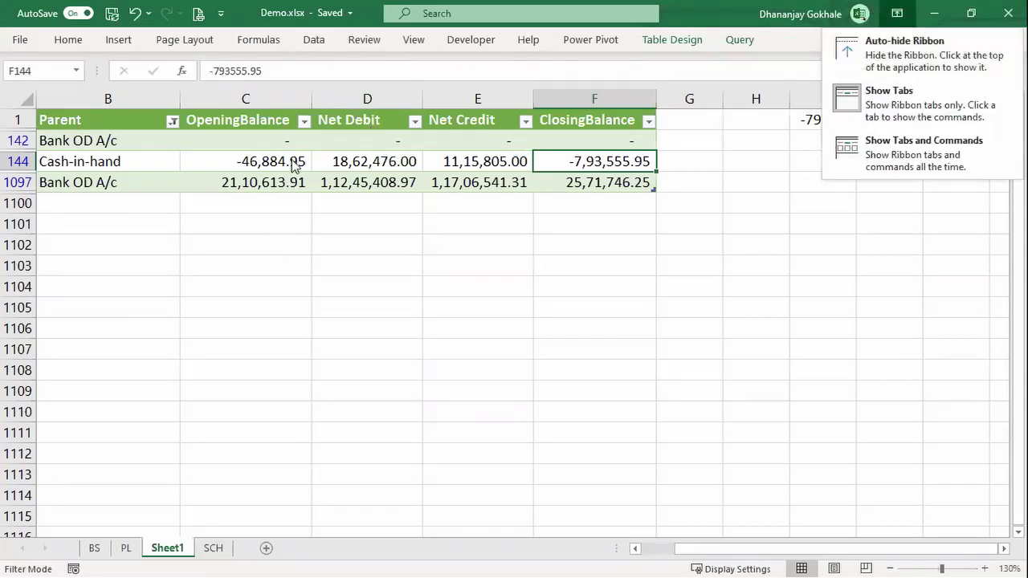
pyautogui.click(332, 160)
pyautogui.click(332, 161)
pyautogui.rightClick(333, 163)
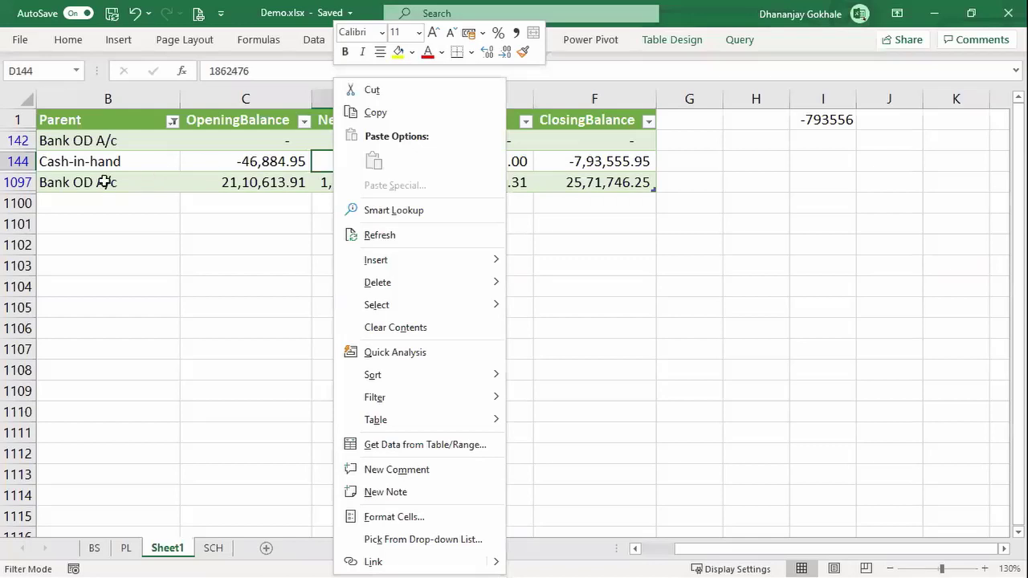
pyautogui.press('Escape')
# Refresh the table and check Cash-in-hand shows Net Credit 11,14,335.00 and closing balance -7,95,025.95
pyautogui.rightClick(89, 163)
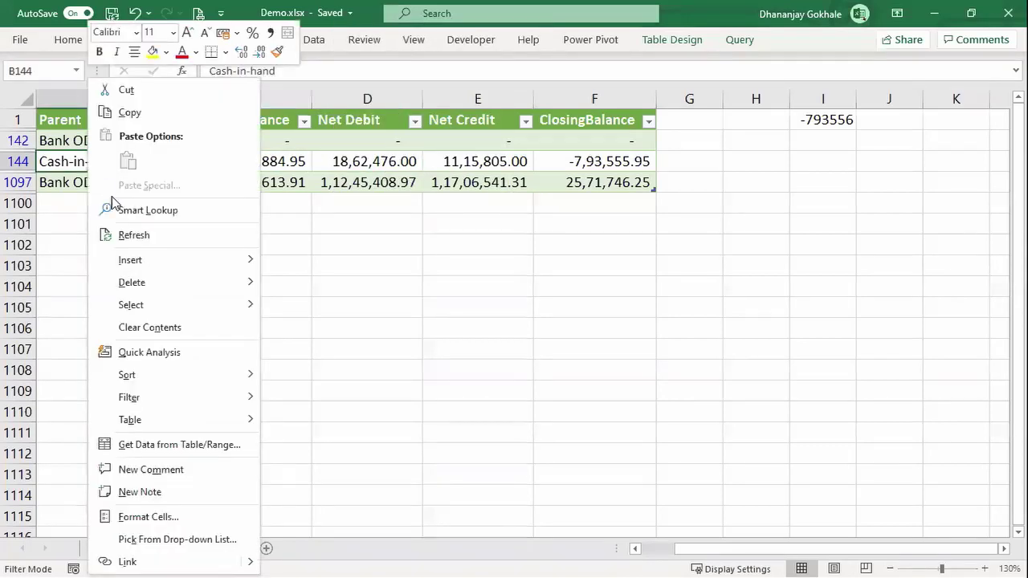
pyautogui.click(138, 241)
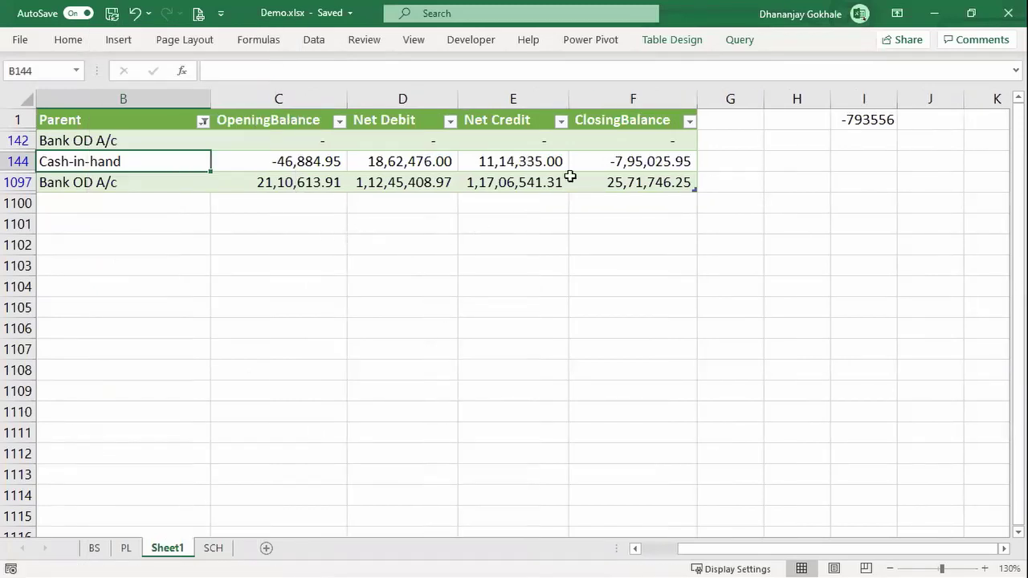
pyautogui.click(601, 161)
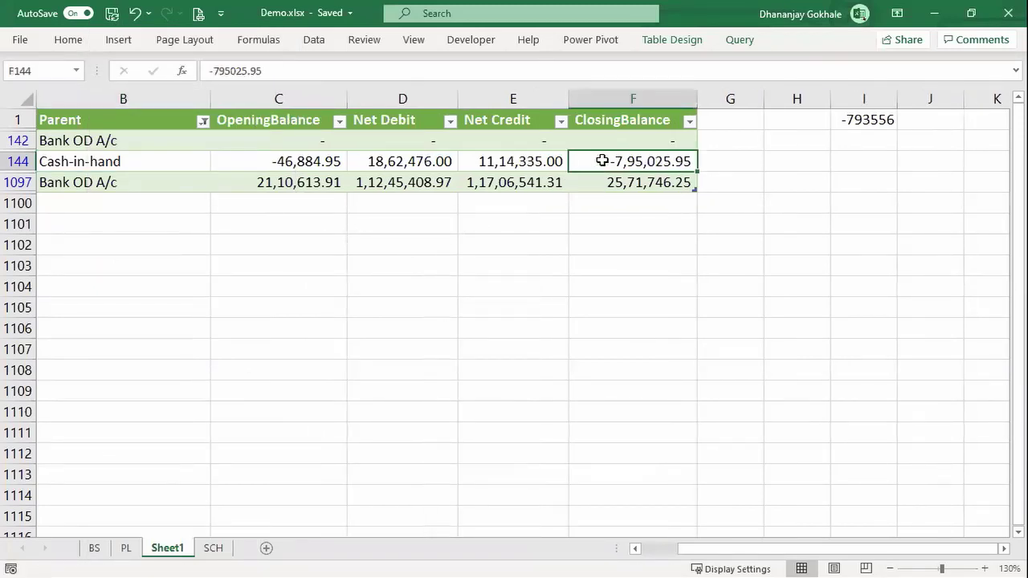
pyautogui.click(401, 168)
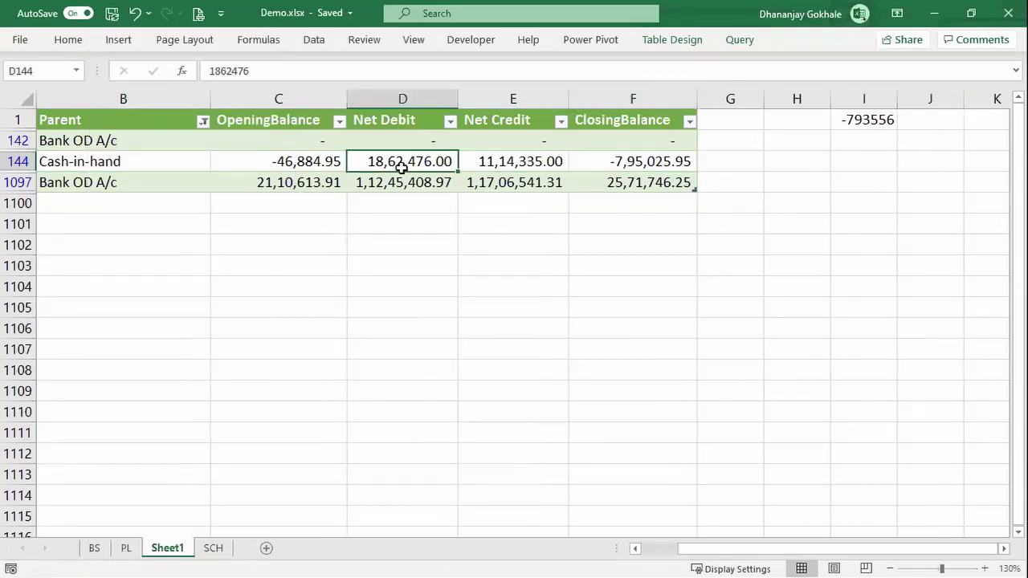
pyautogui.hotkey('ctrl', 'Home')
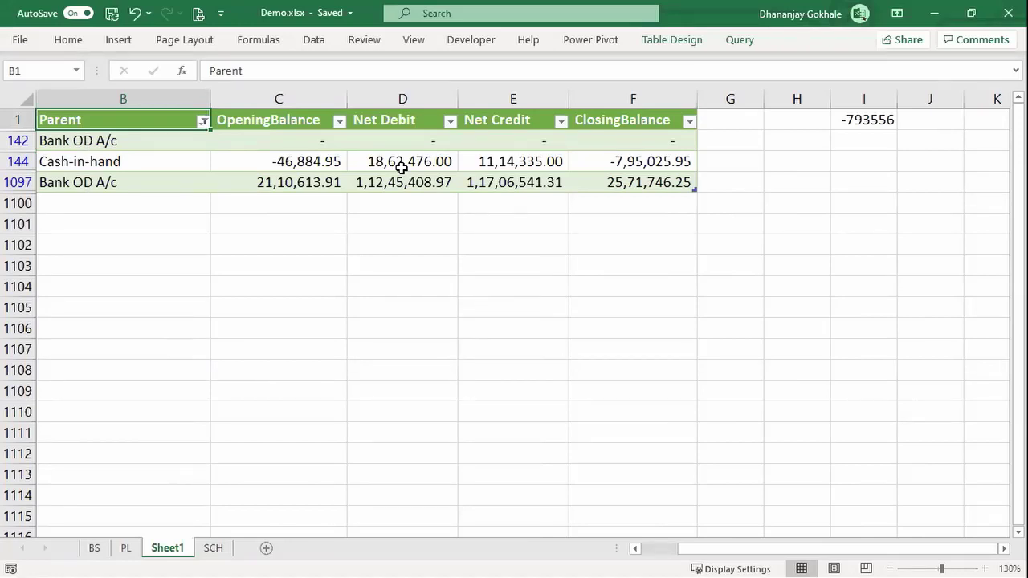
# Review the Trial Balance query's refresh properties, leaving background refresh on and timed refresh off
pyautogui.click(313, 42)
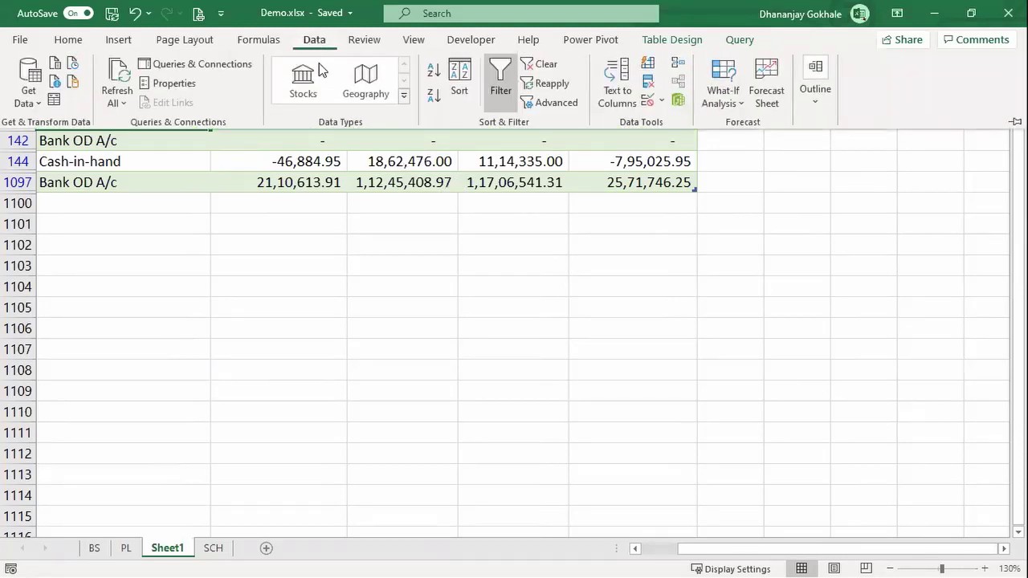
pyautogui.click(190, 68)
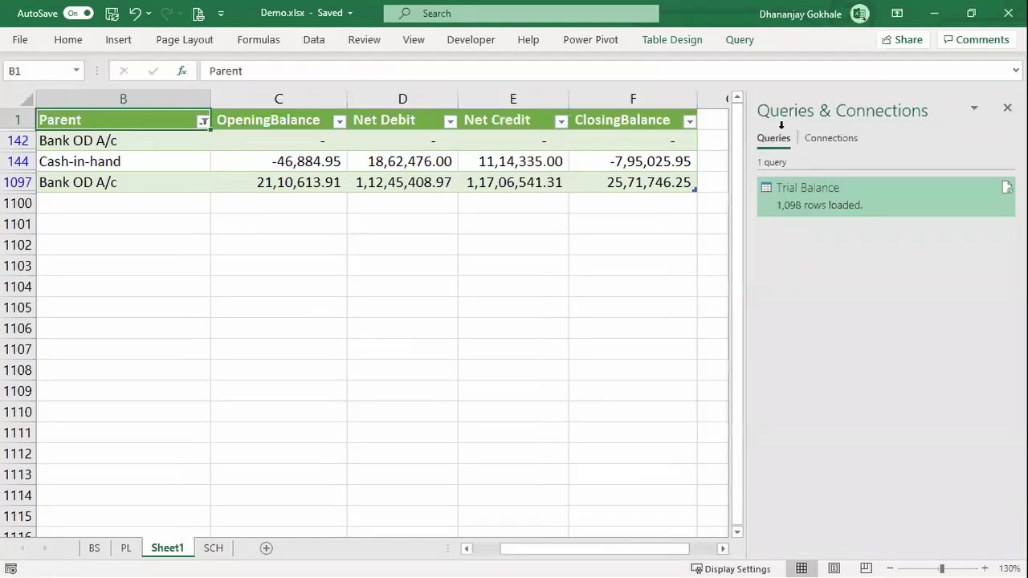
pyautogui.rightClick(794, 198)
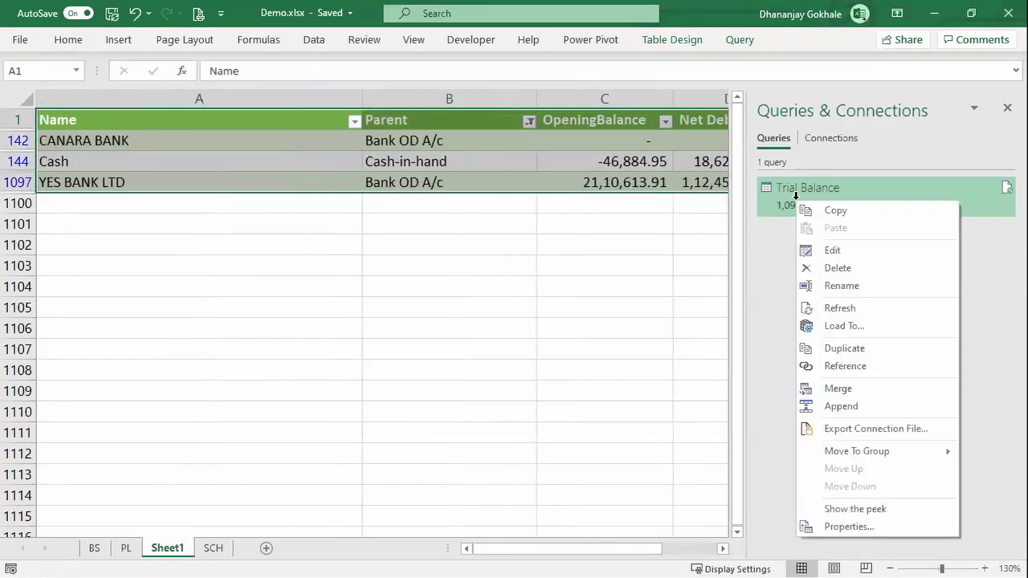
pyautogui.click(843, 527)
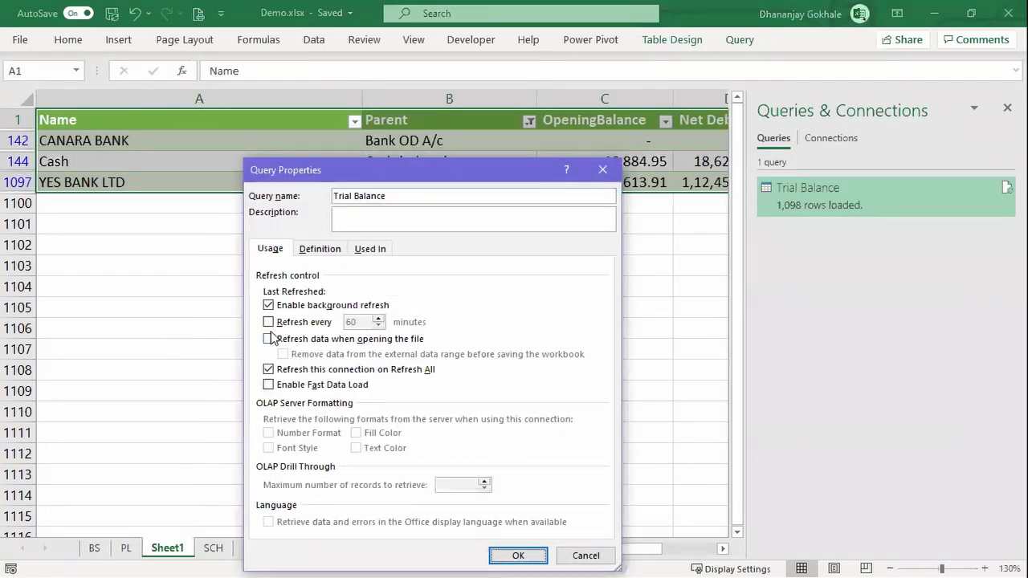
pyautogui.click(268, 305)
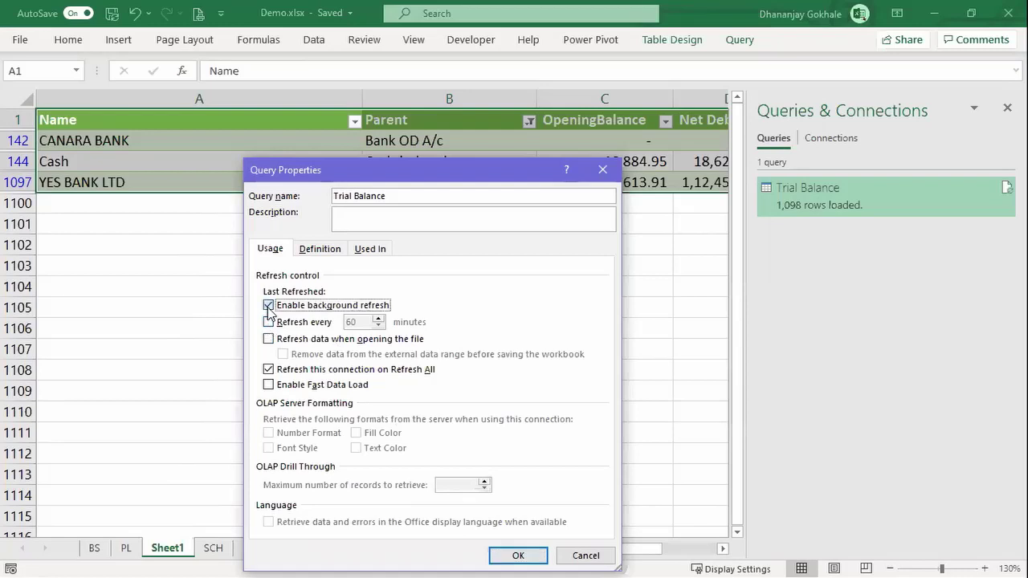
pyautogui.click(268, 321)
pyautogui.doubleClick(353, 322)
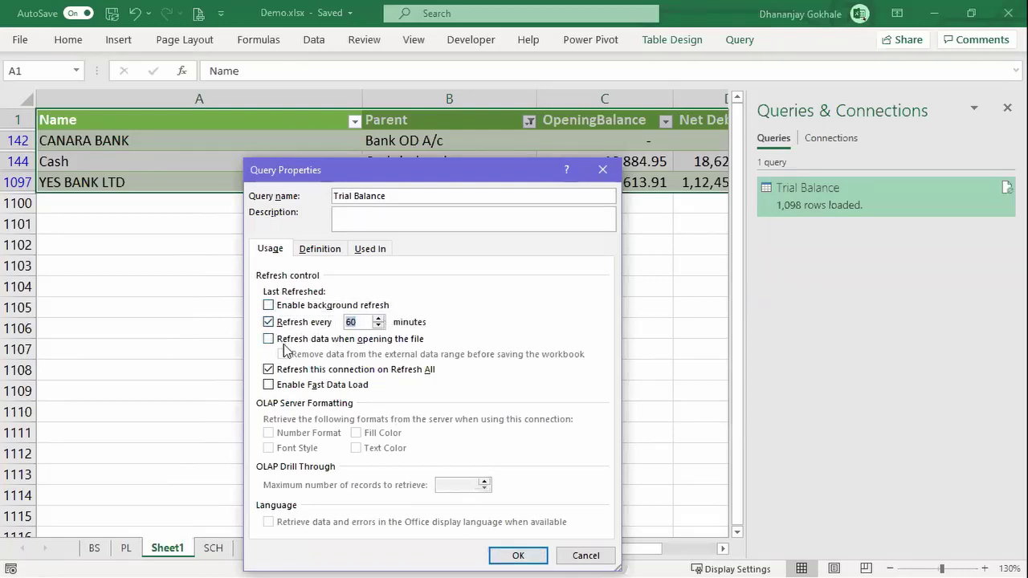
pyautogui.write('1')
pyautogui.click(269, 322)
pyautogui.click(268, 305)
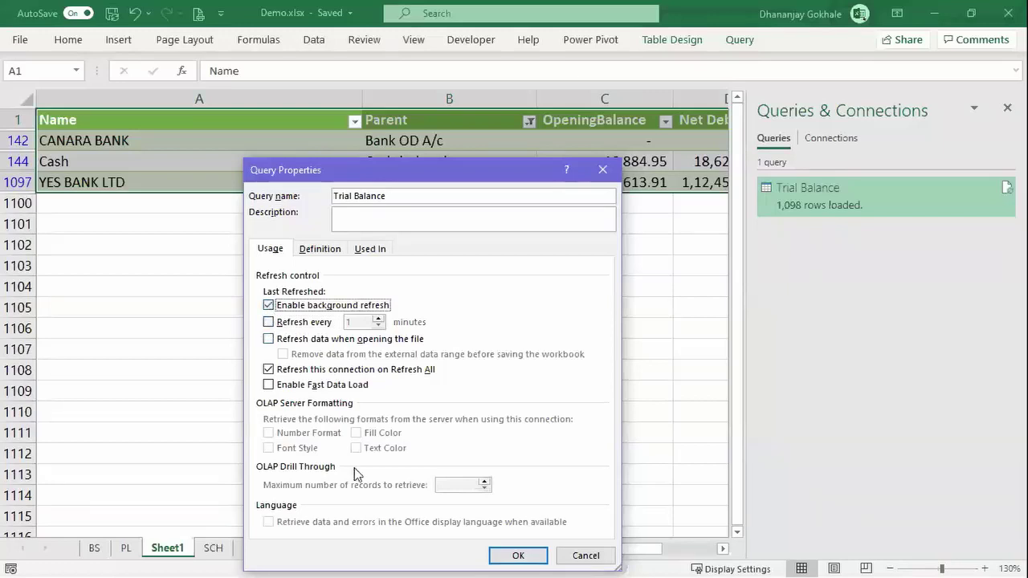
pyautogui.click(504, 555)
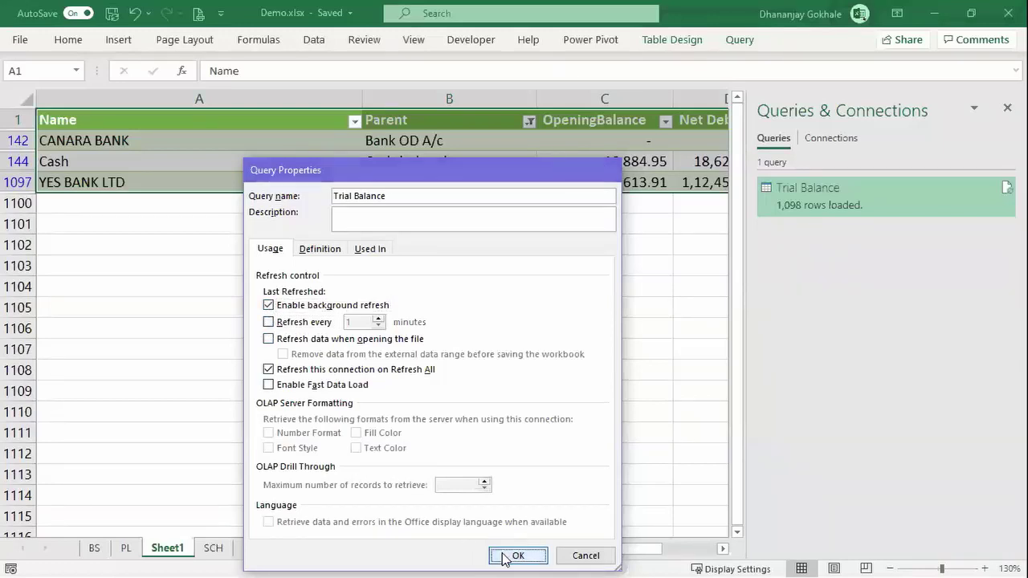
# Close the Queries & Connections pane, return to A1, and narrow the Name column
pyautogui.click(1007, 107)
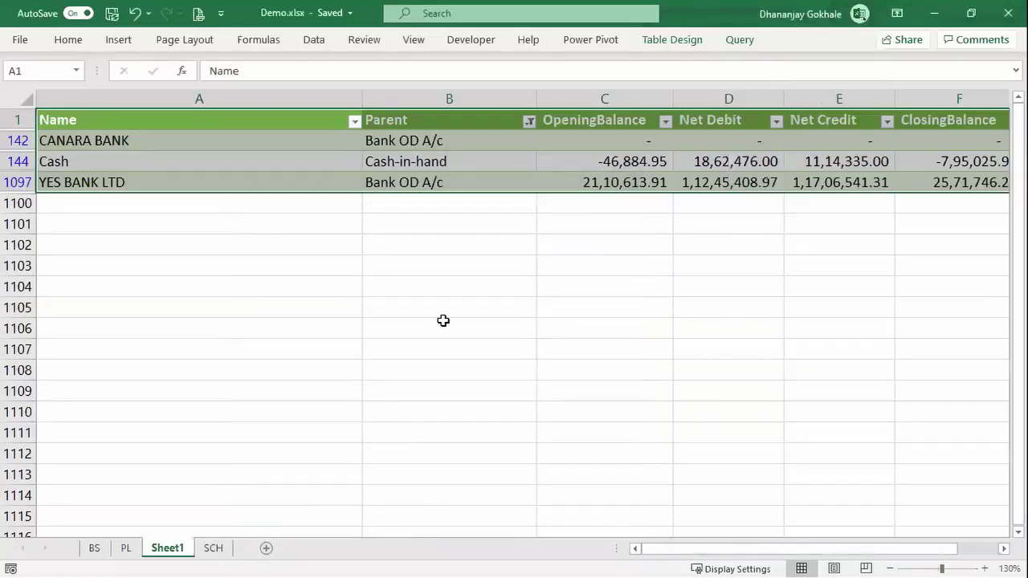
pyautogui.click(443, 321)
pyautogui.press('Up')
pyautogui.hotkey('ctrl', 'Home')
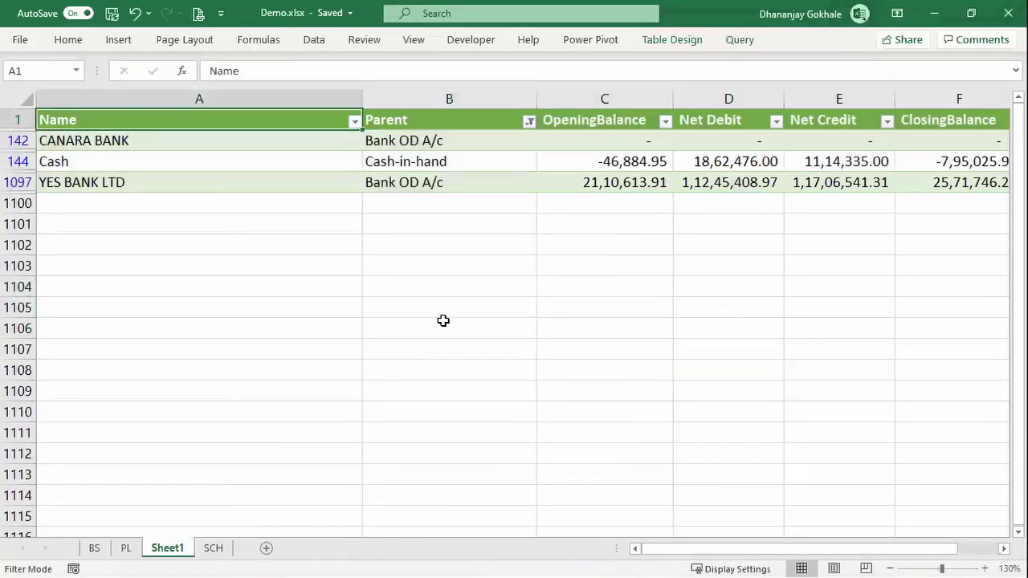
pyautogui.moveTo(362, 101); pyautogui.dragTo(254, 129)
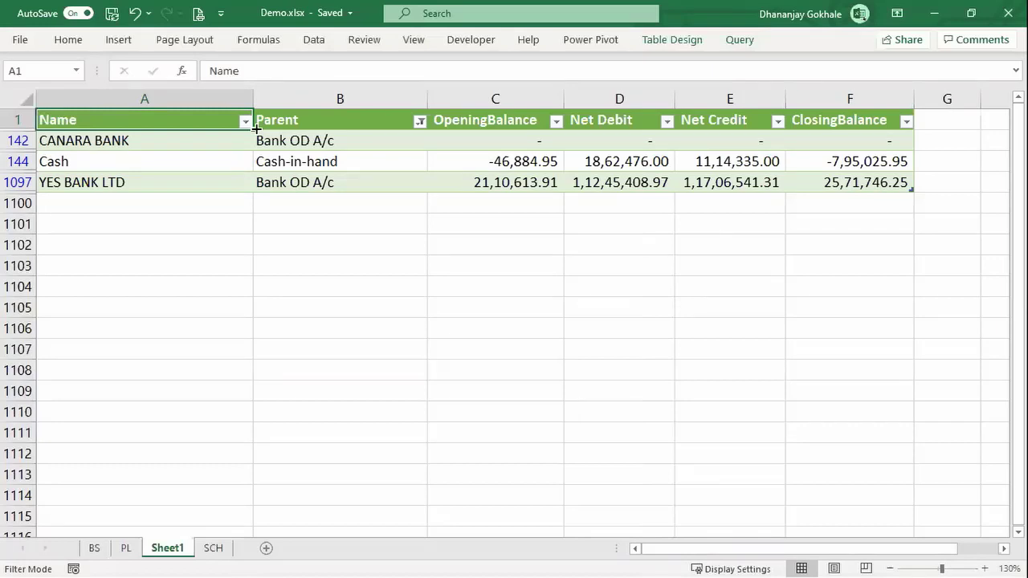
# Clear the Parent filter and browse to the bottom of the full ledger list
pyautogui.click(256, 127)
pyautogui.hotkey('alt', 'Down')
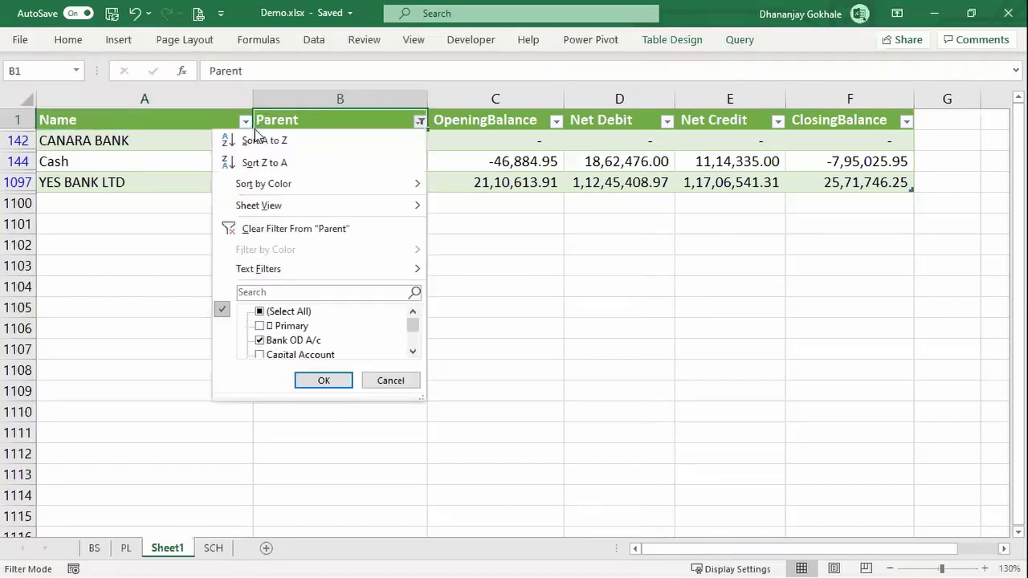
pyautogui.press('c')
pyautogui.press('Down')
pyautogui.press('Right')
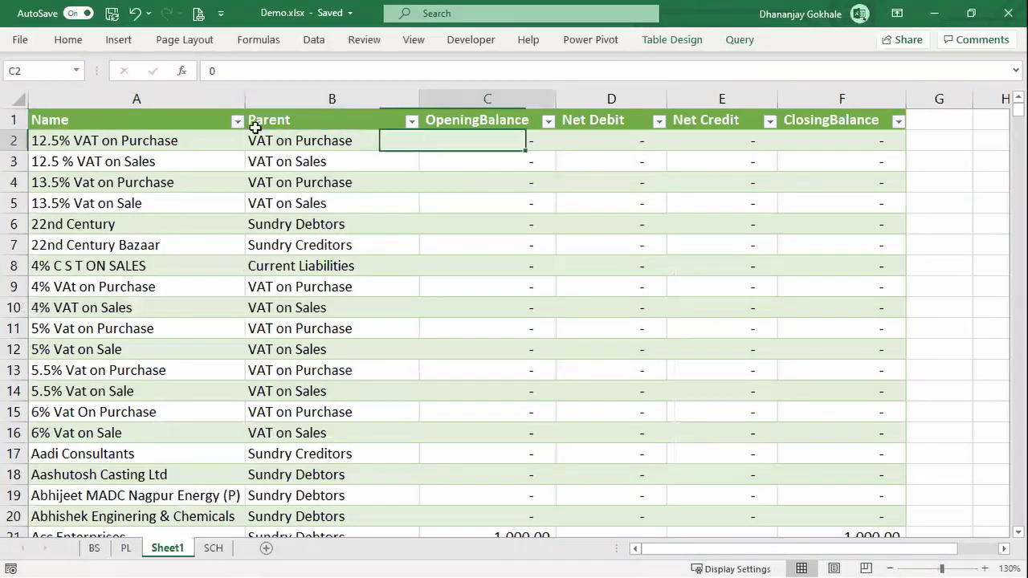
pyautogui.press('Left')
pyautogui.hotkey('ctrl', 'Down')
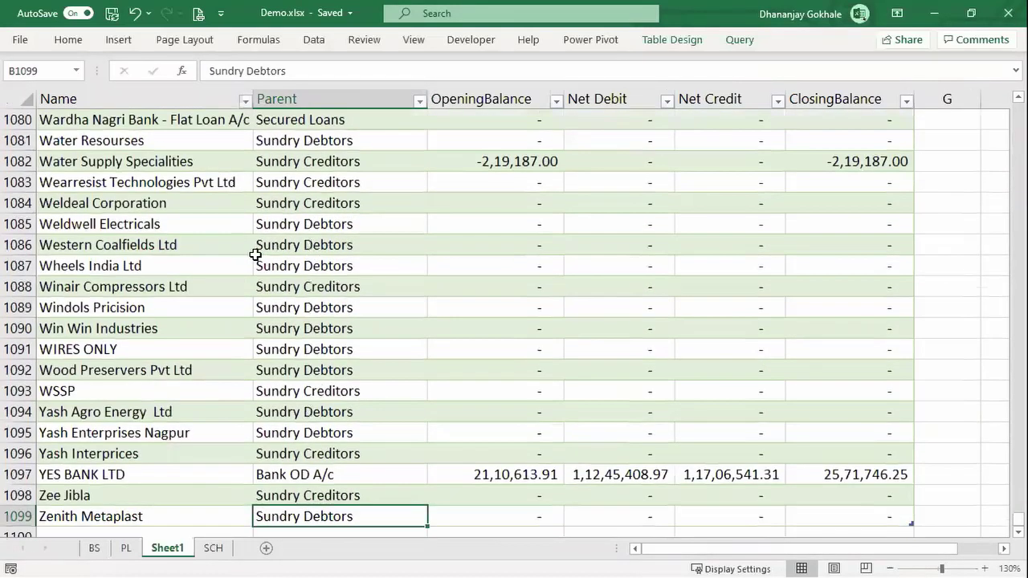
pyautogui.scroll(-3, 257, 253)
pyautogui.scroll(3, 257, 246)
pyautogui.scroll(9, 289, 250)
pyautogui.scroll(8, 289, 250)
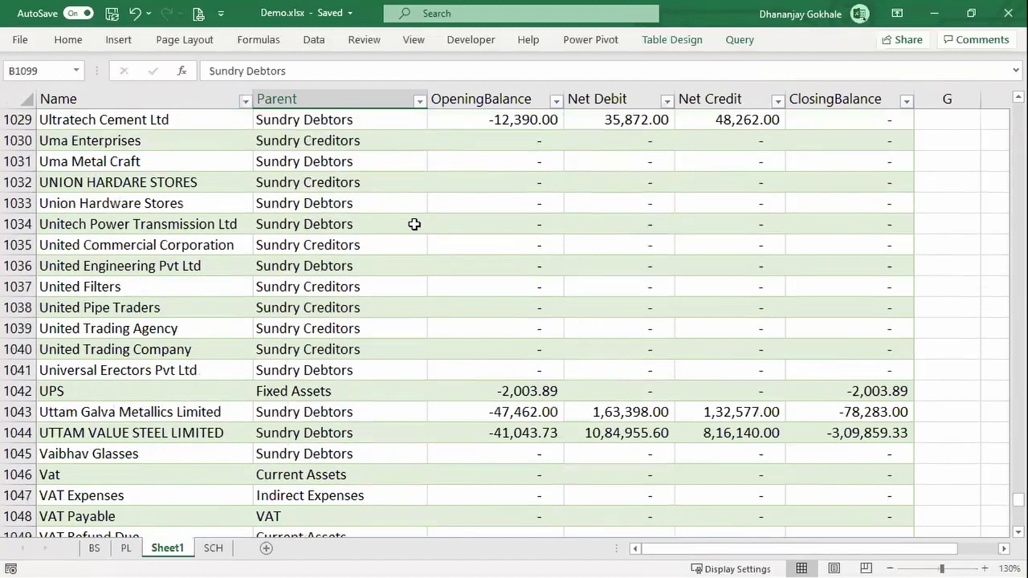
# Look through the PL and BS sheets
pyautogui.click(301, 249)
pyautogui.hotkey('ctrl', 'pageup')
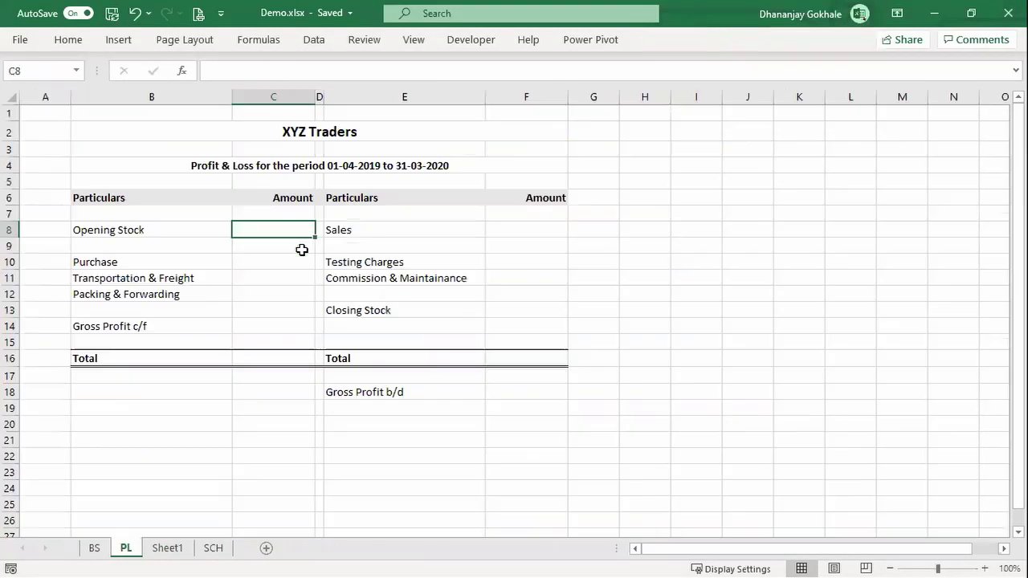
pyautogui.hotkey('ctrl', 'pagedown')
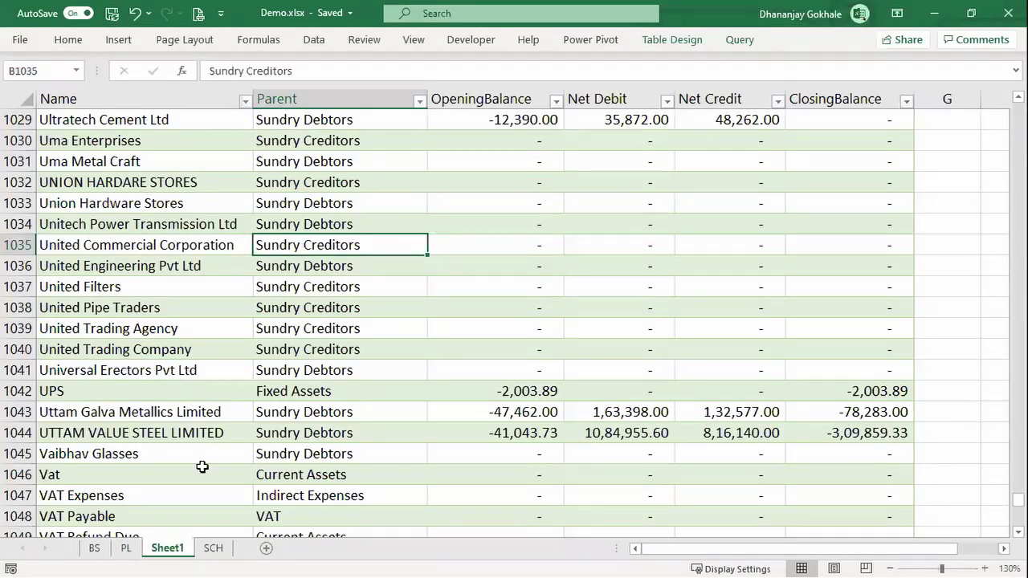
pyautogui.click(91, 554)
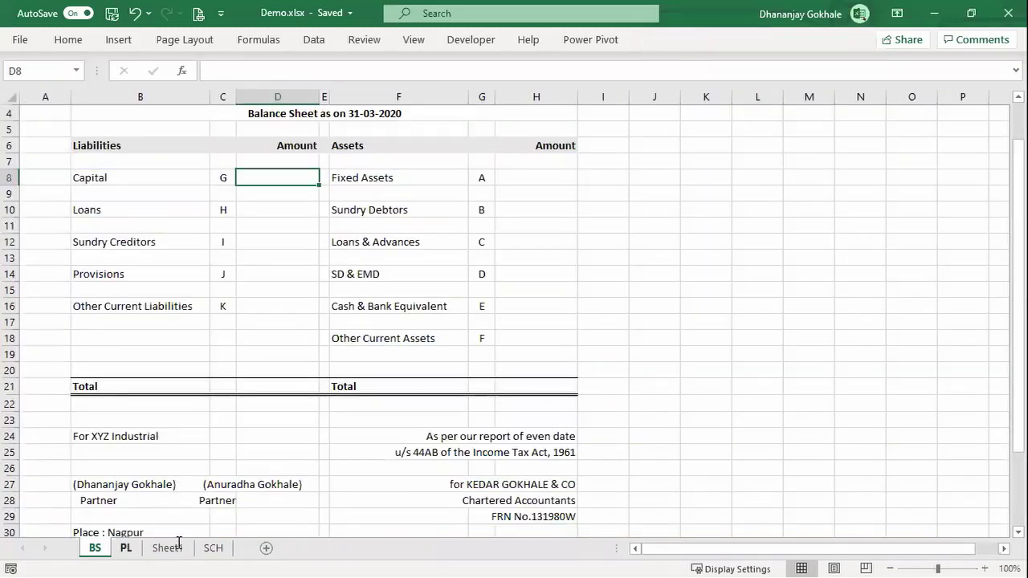
pyautogui.hotkey('ctrl', 'pagedown')
# Rename Sheet1 to 'Trial Balance' and move the SCH sheet ahead of it
pyautogui.click(178, 542)
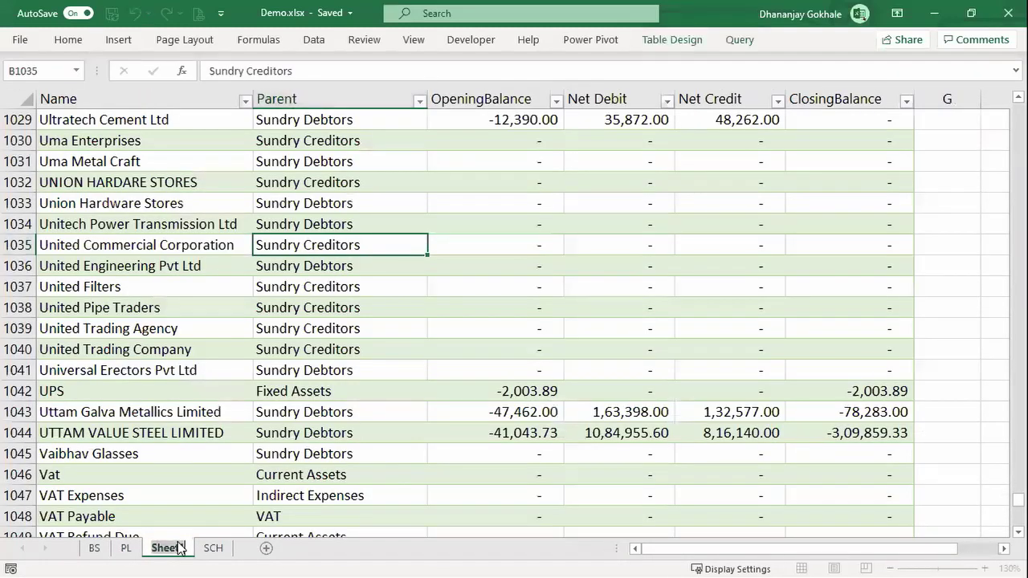
pyautogui.write('Trial Balance')
pyautogui.press('Return')
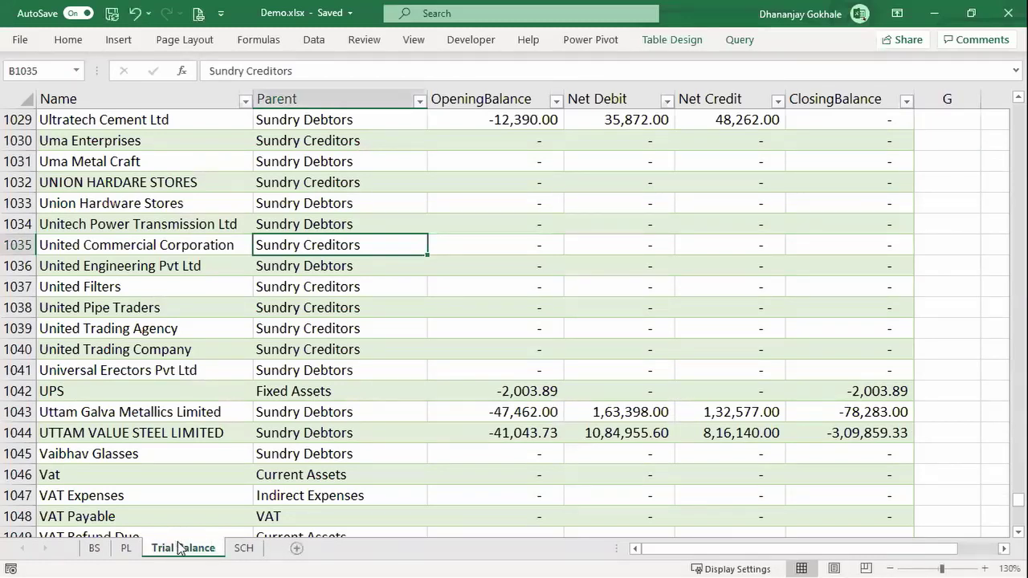
pyautogui.moveTo(243, 548); pyautogui.dragTo(148, 549)
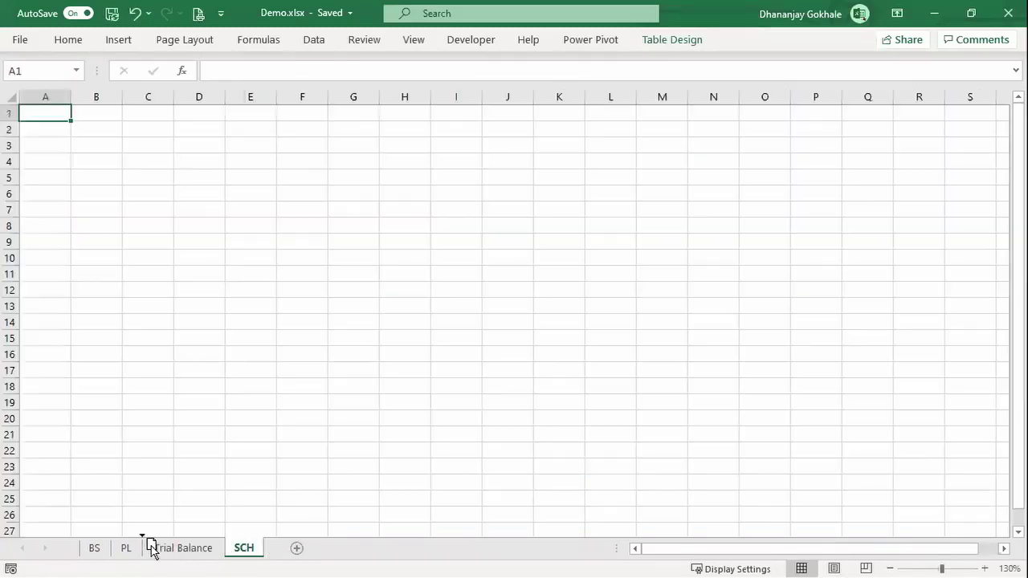
pyautogui.click(225, 548)
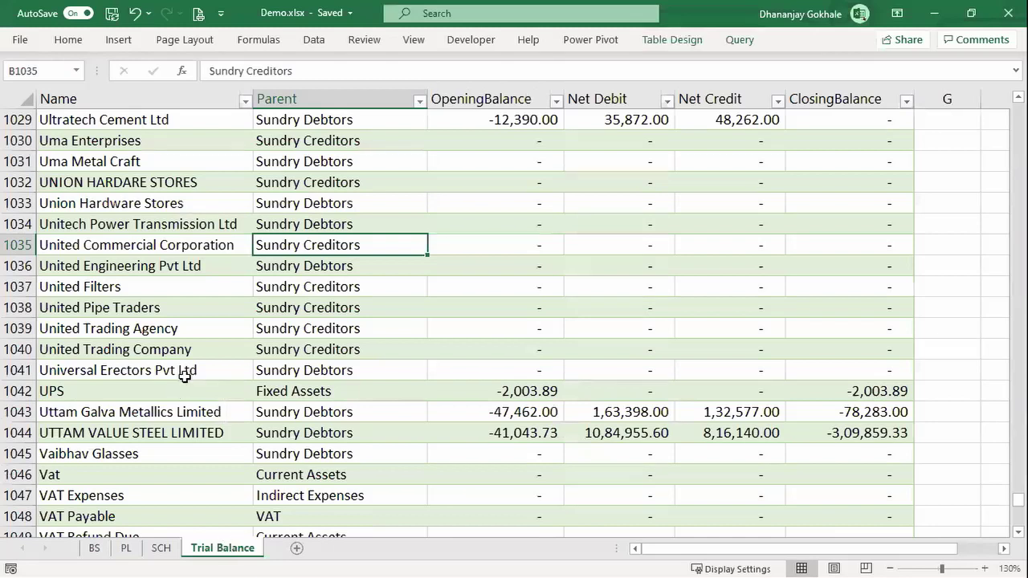
# Return to the top of the Trial Balance table at the OpeningBalance header
pyautogui.scroll(5, 264, 355)
pyautogui.scroll(4, 264, 356)
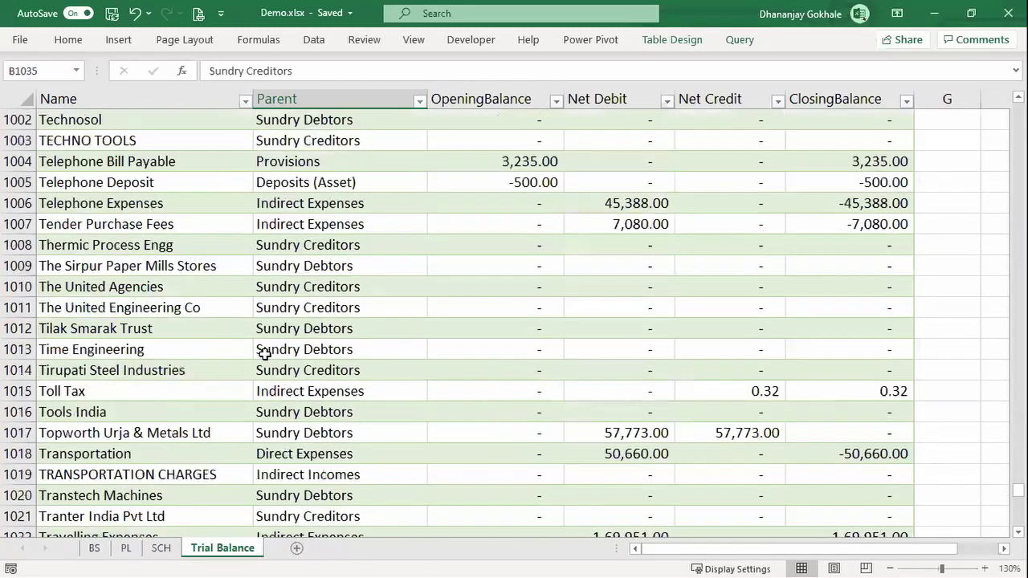
pyautogui.scroll(12, 496, 300)
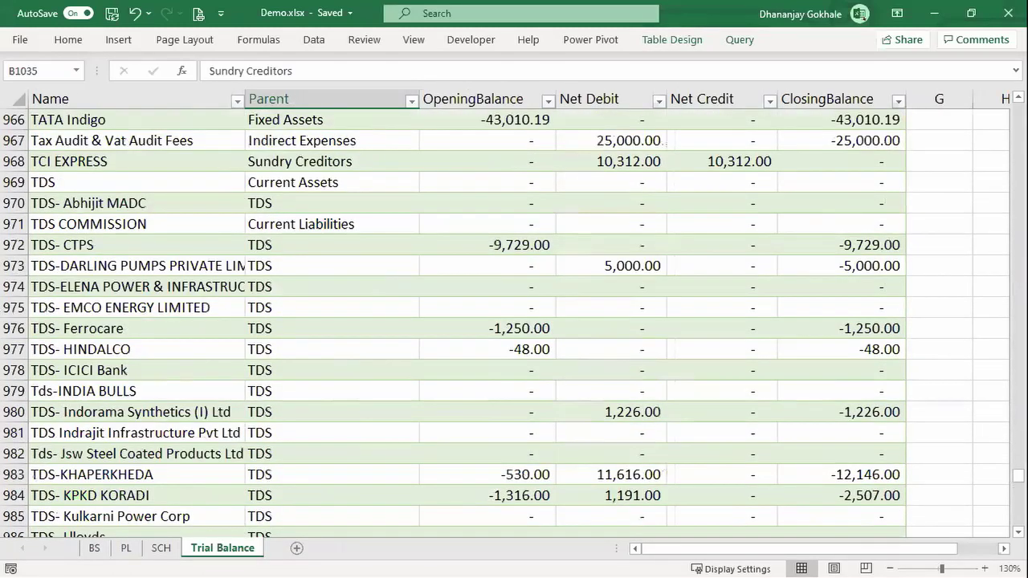
pyautogui.scroll(4, 1015, 486)
pyautogui.scroll(7, 1005, 452)
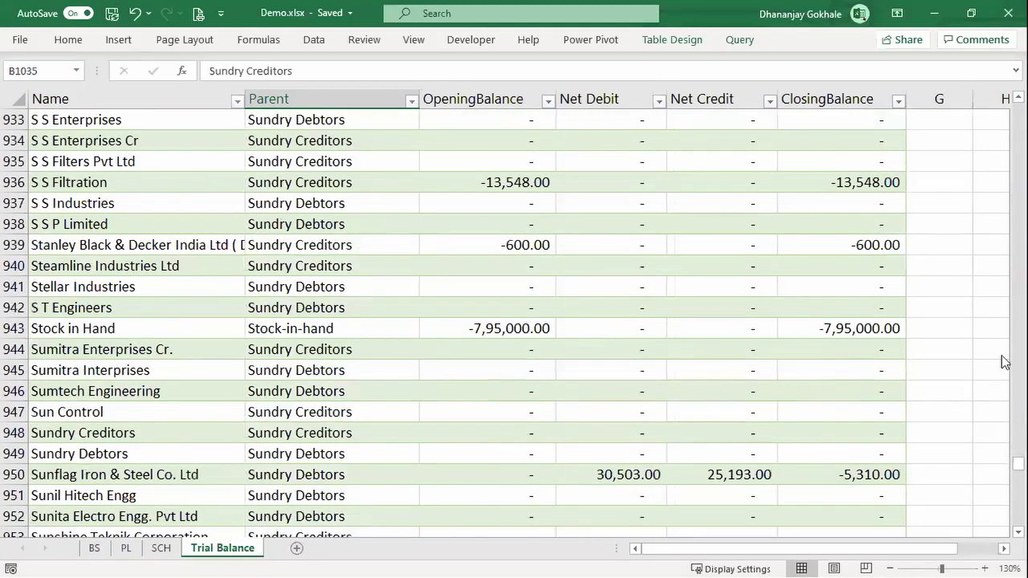
pyautogui.scroll(11, 1003, 360)
pyautogui.scroll(11, 1003, 209)
pyautogui.moveTo(1017, 449); pyautogui.dragTo(1017, 331)
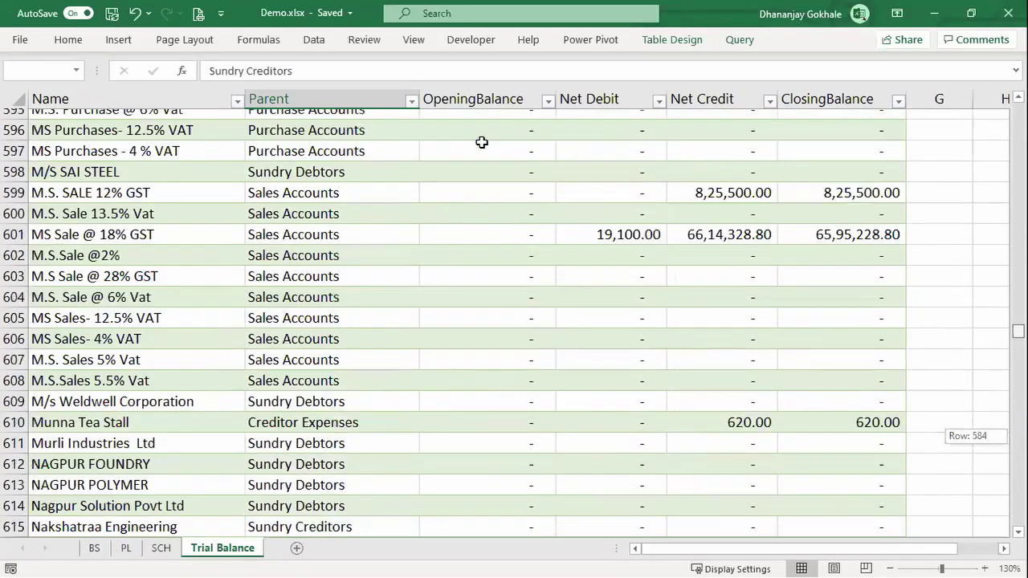
pyautogui.scroll(20, 479, 126)
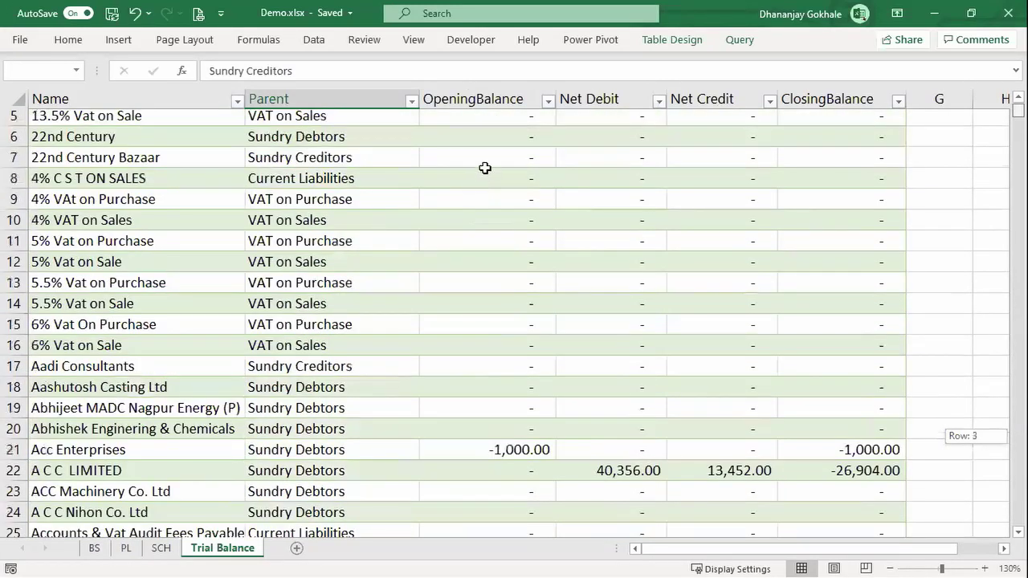
pyautogui.hotkey('ctrl', 'Up')
pyautogui.press('Right')
pyautogui.scroll(-1, 476, 169)
pyautogui.scroll(1, 477, 169)
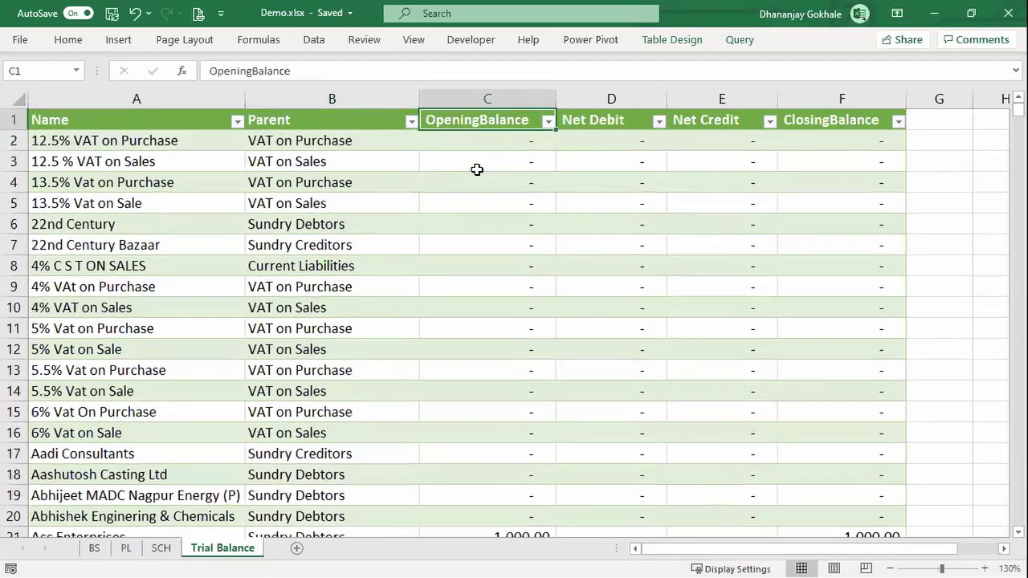
pyautogui.press('Down')
# Filter OpeningBalance to values that do not equal 0
pyautogui.hotkey('alt', 'Down')
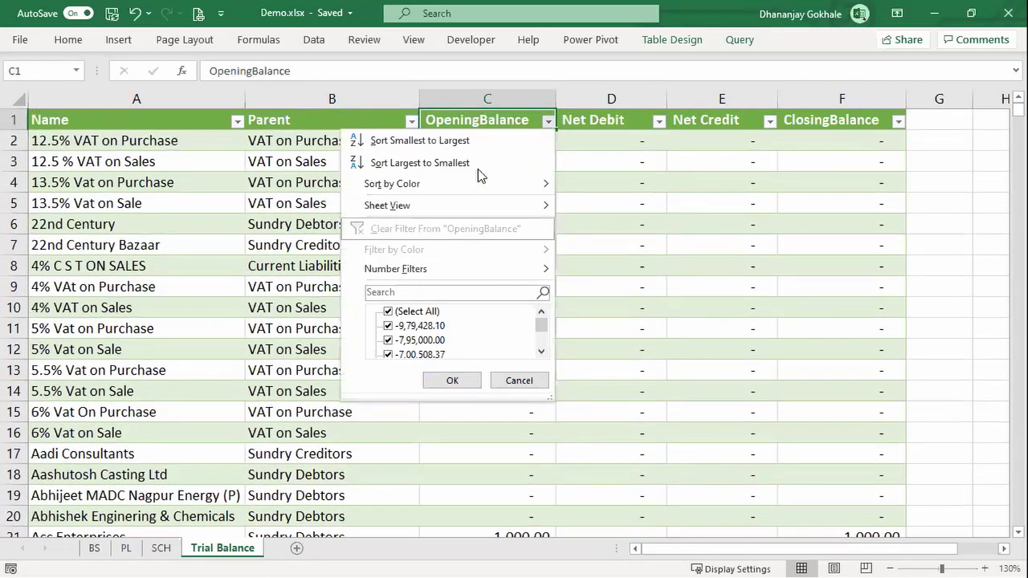
pyautogui.press('f')
pyautogui.press('Down')
pyautogui.press('Down')
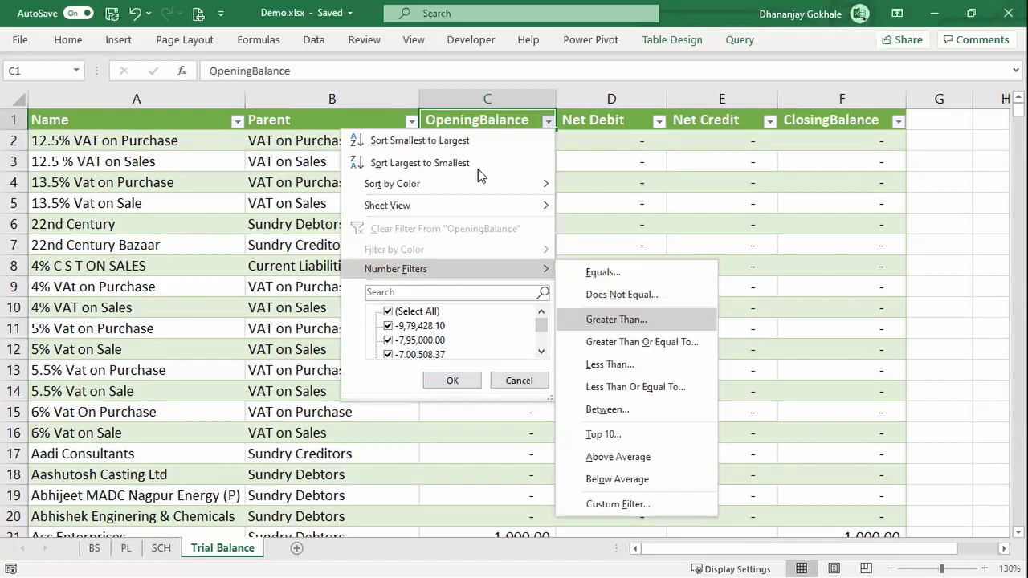
pyautogui.press('Up')
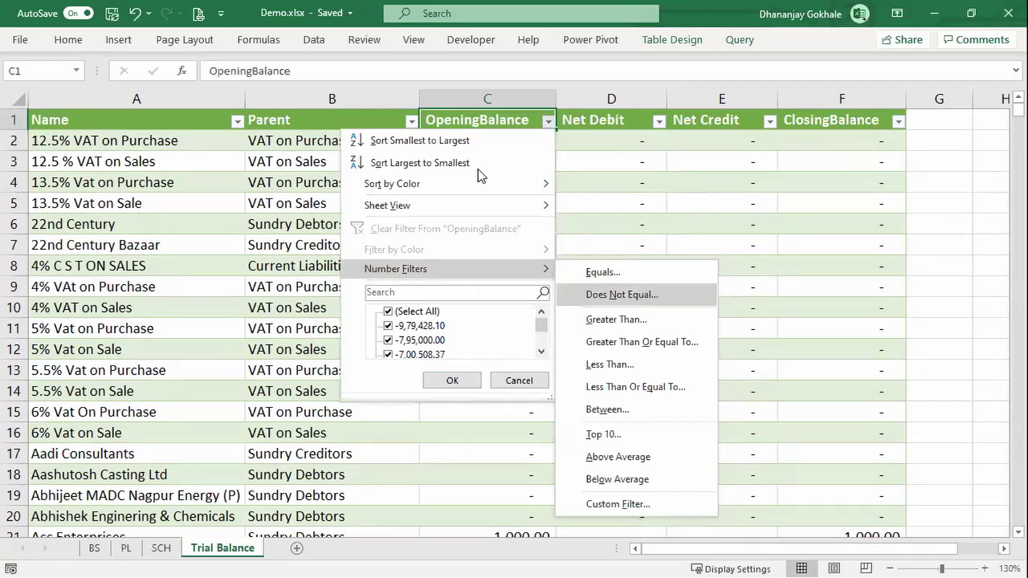
pyautogui.press('Down')
pyautogui.press('Up')
pyautogui.press('Return')
pyautogui.write('0')
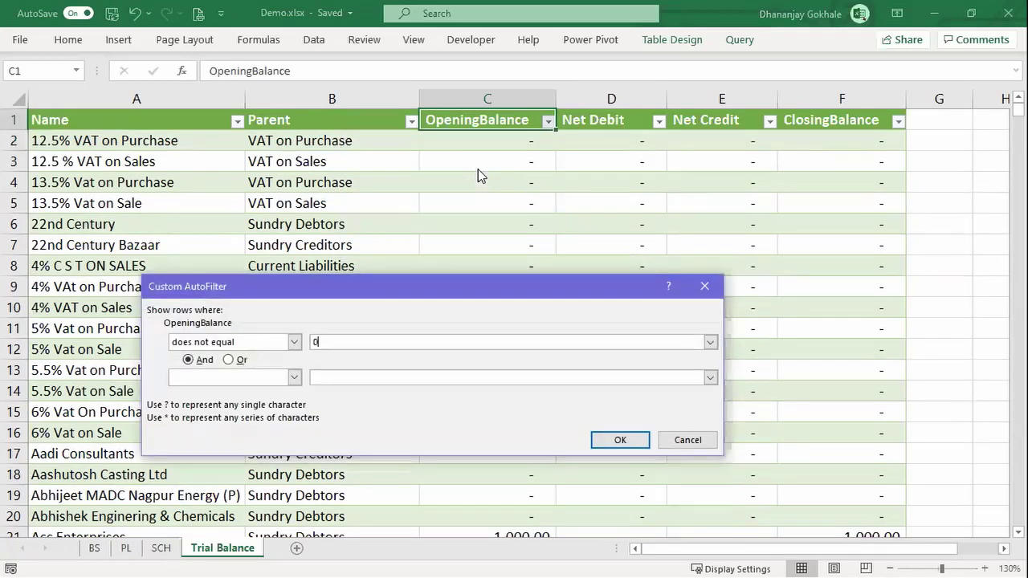
pyautogui.press('Return')
# Filter ClosingBalance to values that do not equal 0
pyautogui.hotkey('ctrl', 'Right')
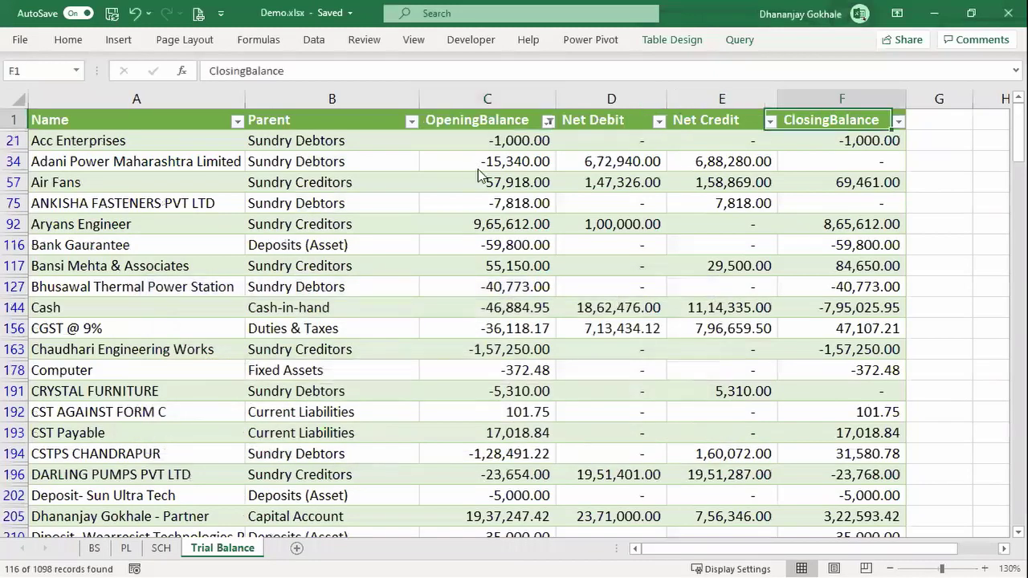
pyautogui.hotkey('alt', 'Down')
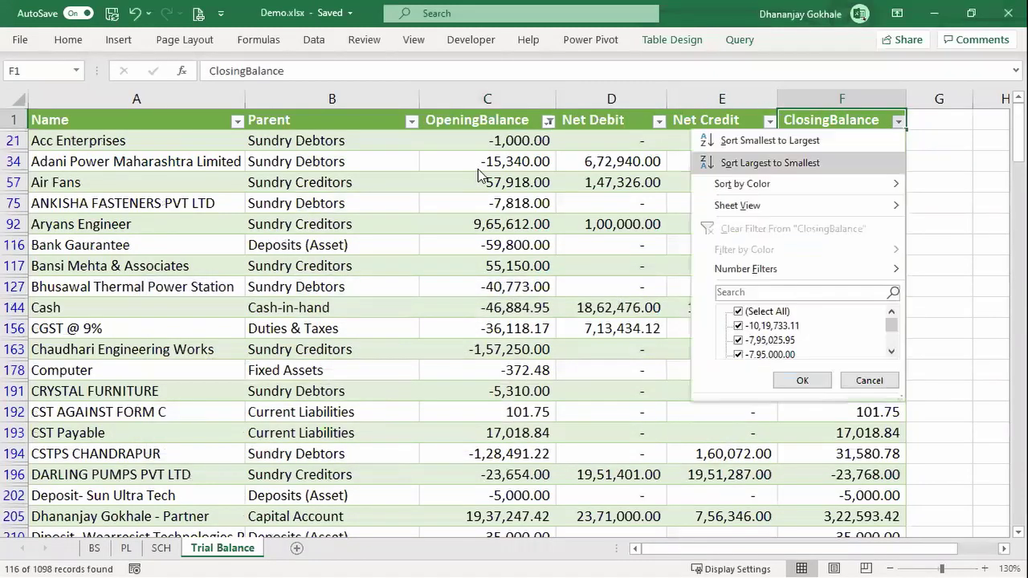
pyautogui.press('Down')
pyautogui.press('Down')
pyautogui.press('Down')
pyautogui.press('Right')
pyautogui.press('Escape')
pyautogui.press('Escape')
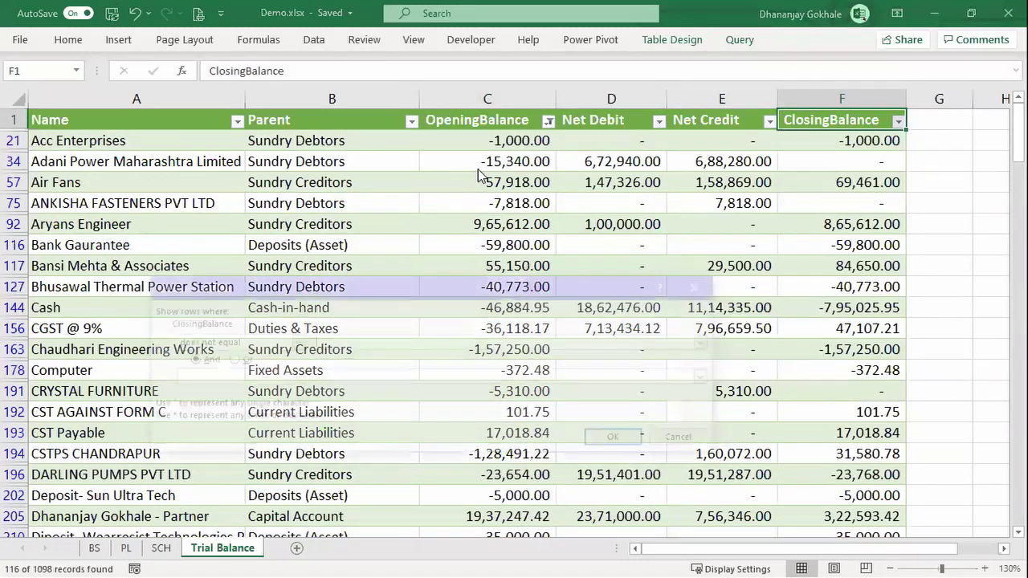
pyautogui.write('0')
pyautogui.press('Return')
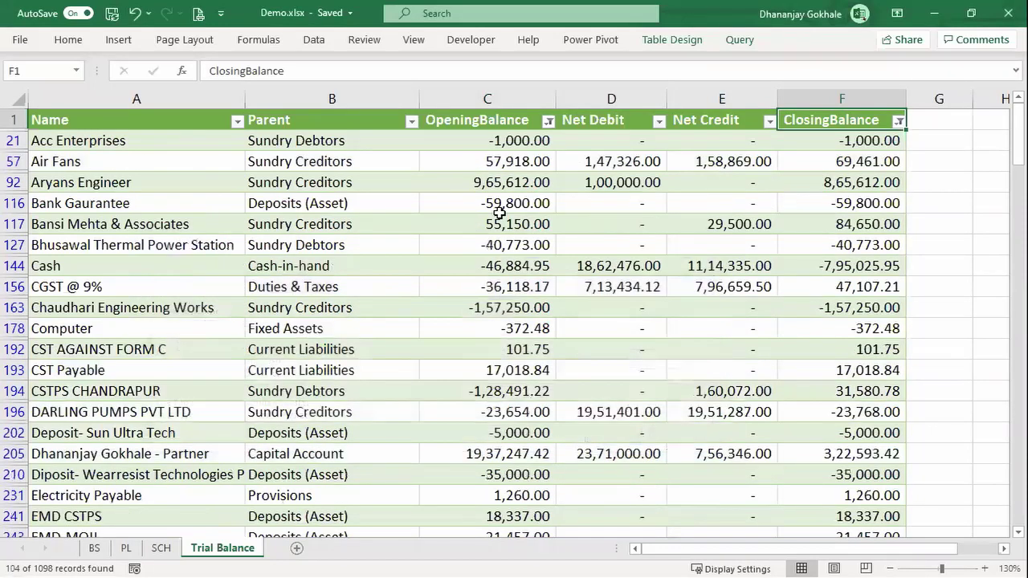
pyautogui.press('Down')
pyautogui.press('Down')
pyautogui.press('Left')
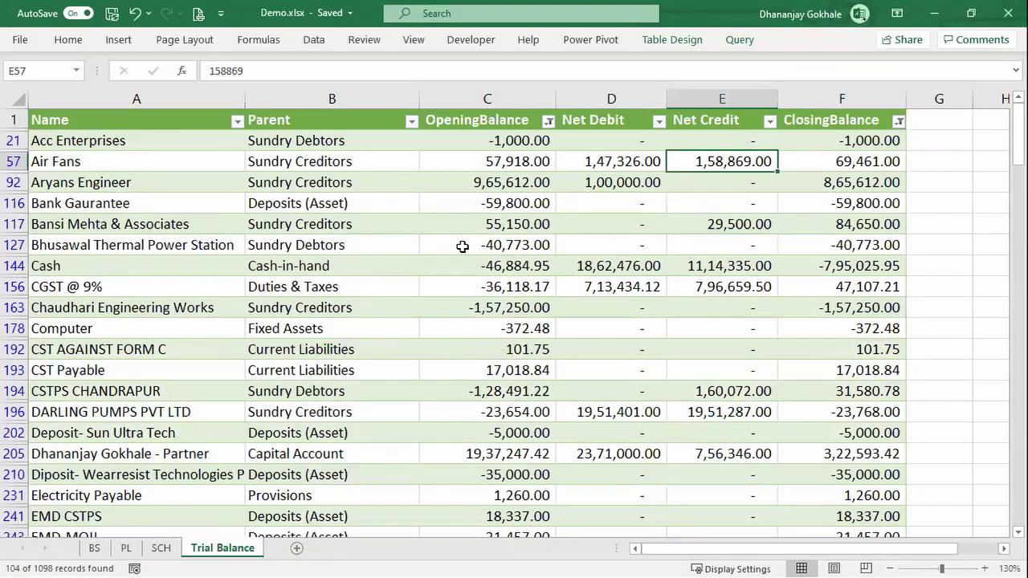
# Review the filtered rows, then switch over to Tally.ERP 9
pyautogui.scroll(-1, 463, 246)
pyautogui.scroll(1, 462, 246)
pyautogui.press('Up')
pyautogui.press('Left')
pyautogui.press('Left')
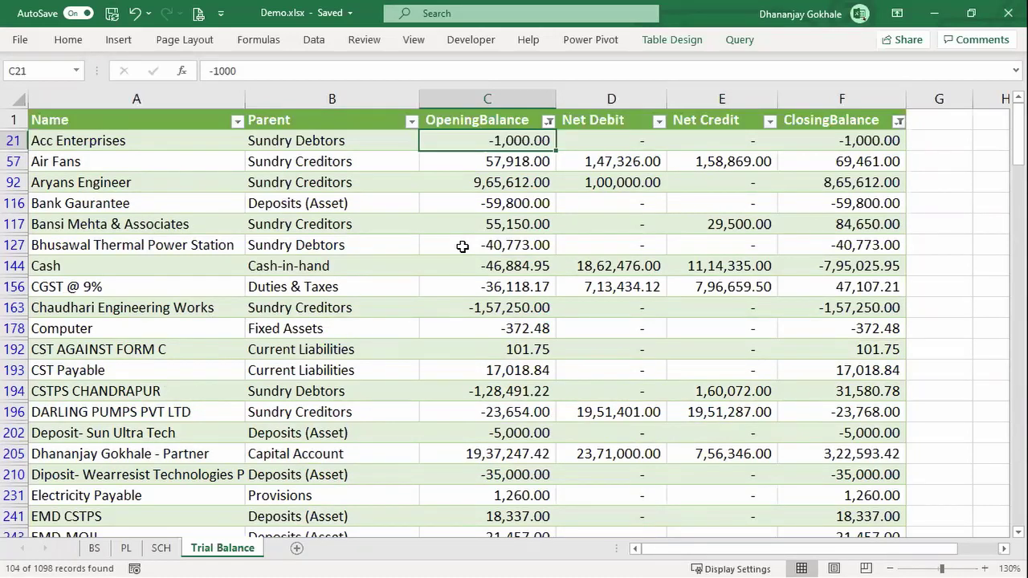
pyautogui.press('Left')
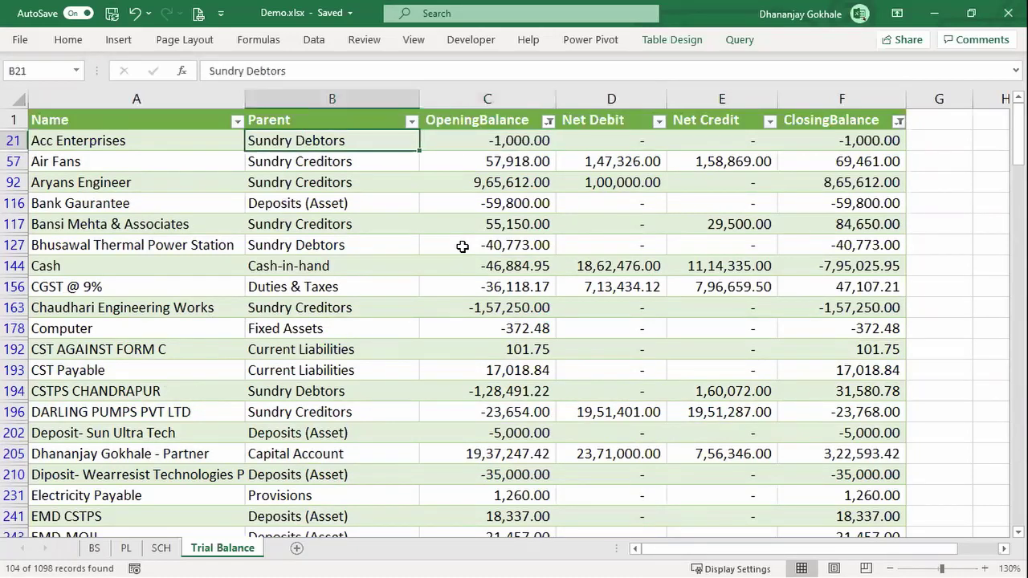
pyautogui.hotkey('alt', 'Tab')
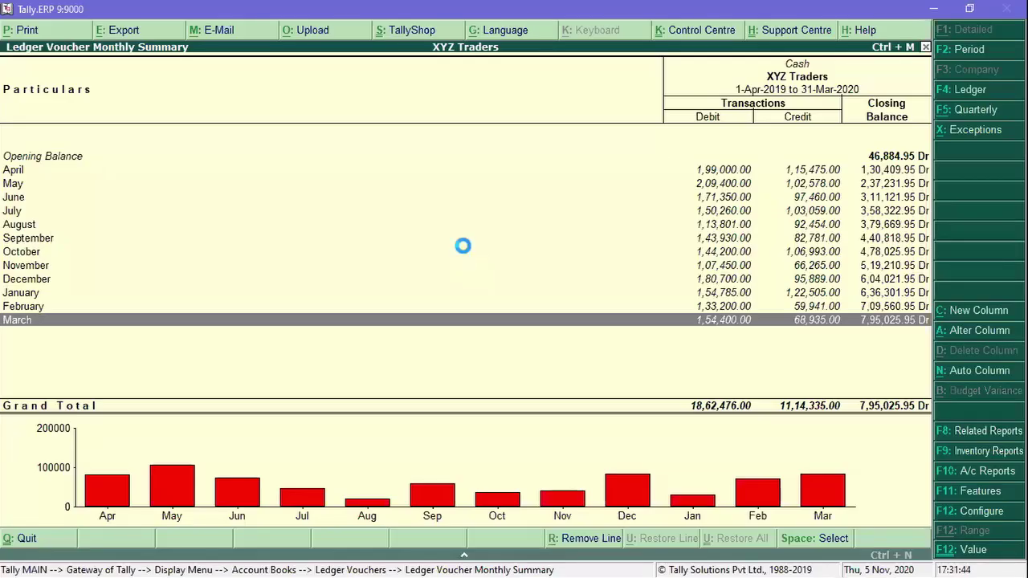
# Leave the Cash vouchers and drill from the Balance Sheet into Current Assets > Sundry Debtors
pyautogui.press('Return')
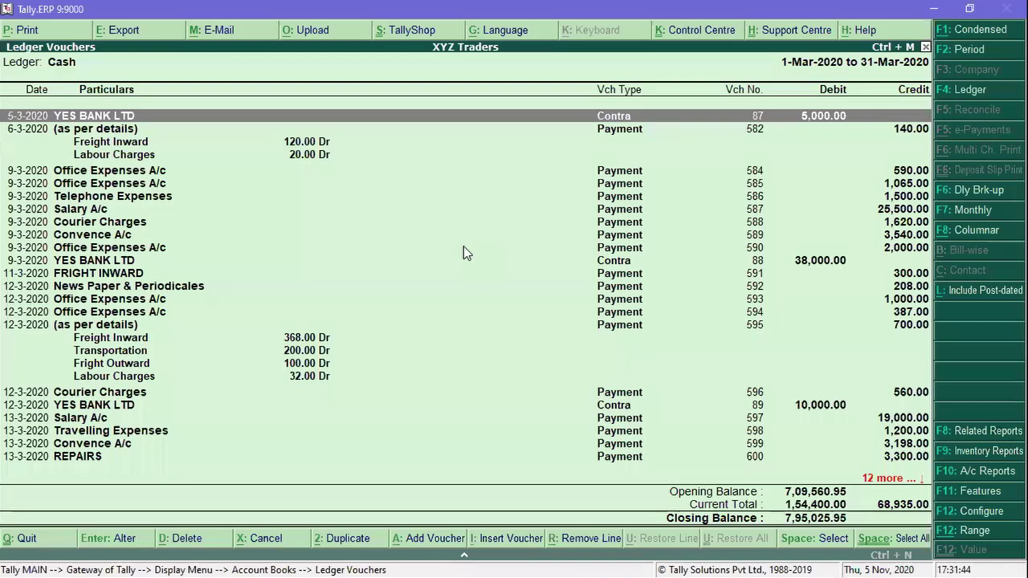
pyautogui.press('Escape')
pyautogui.press('Escape')
pyautogui.press('Escape')
pyautogui.press('Escape')
pyautogui.press('b')
pyautogui.press('Right')
pyautogui.press('Down')
pyautogui.press('Down')
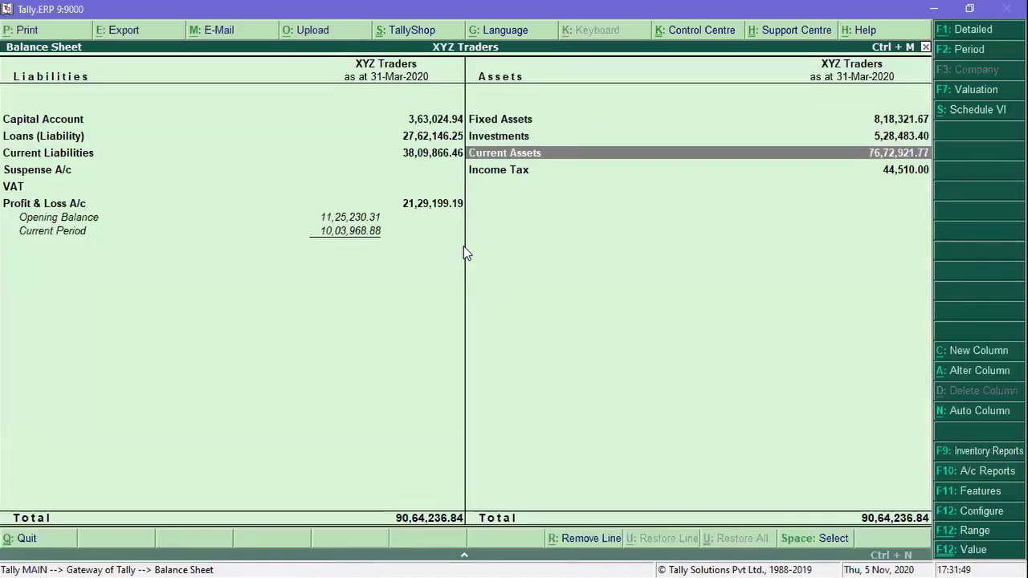
pyautogui.press('Return')
pyautogui.press('Down')
pyautogui.press('Down')
pyautogui.press('Down')
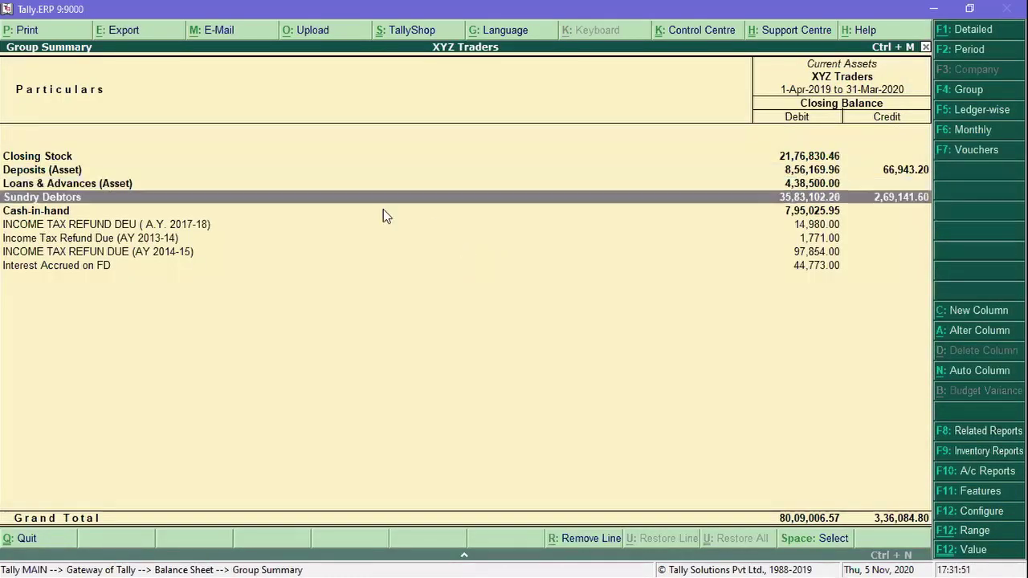
pyautogui.press('Return')
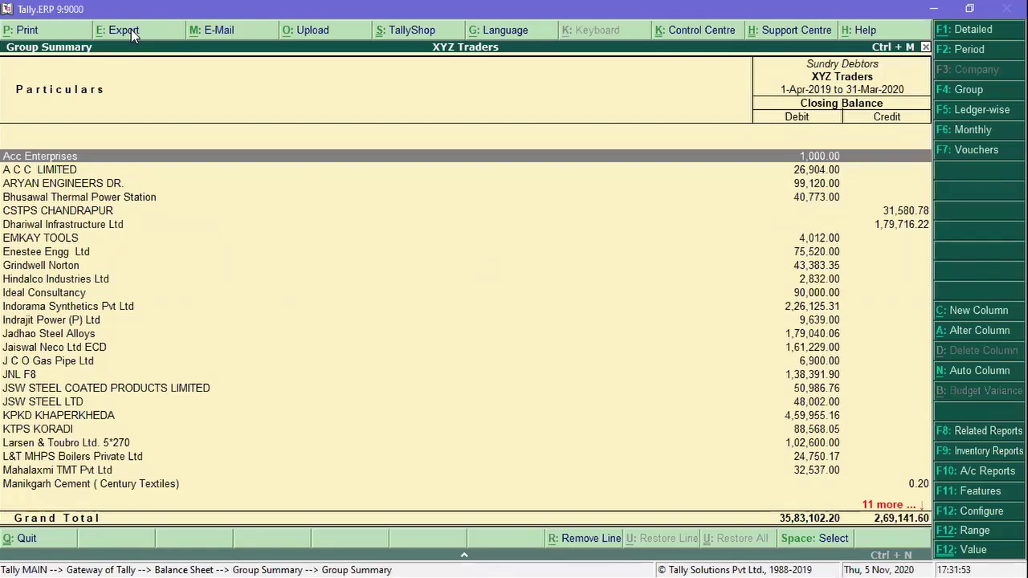
# Start exporting the Sundry Debtors report, cancel it, and return to Excel
pyautogui.click(133, 34)
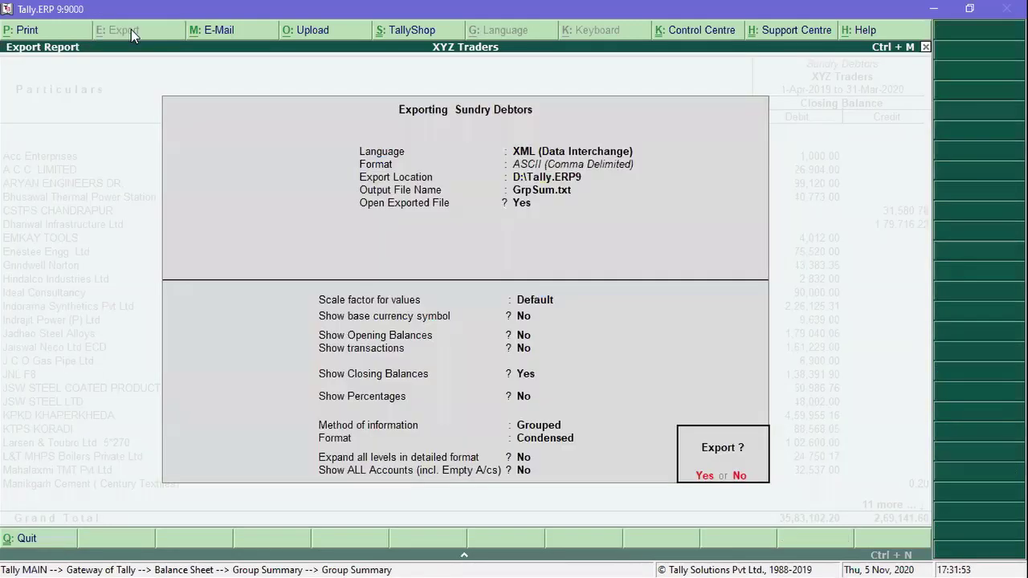
pyautogui.press('n')
pyautogui.press('Escape')
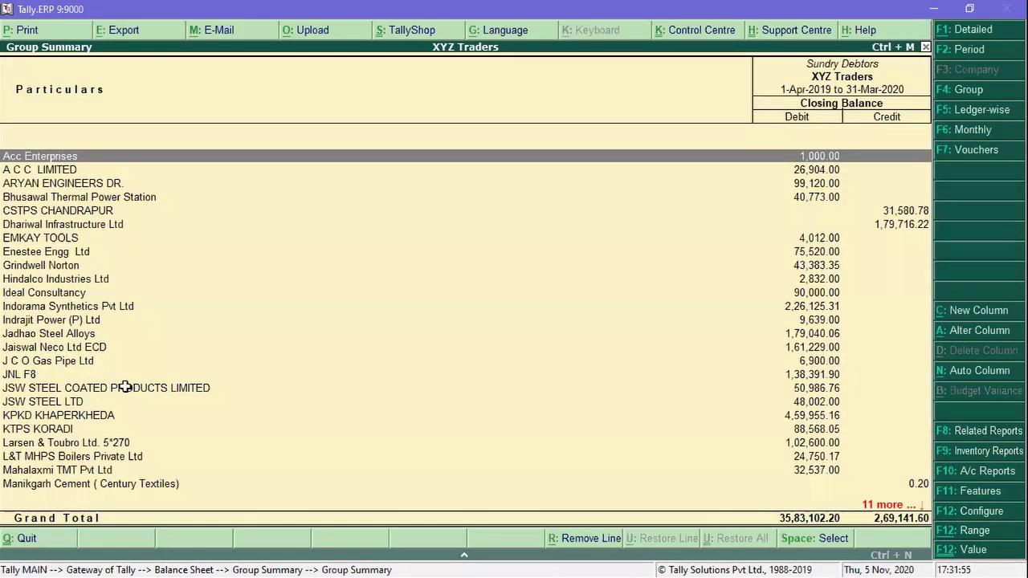
pyautogui.hotkey('alt', 'Tab')
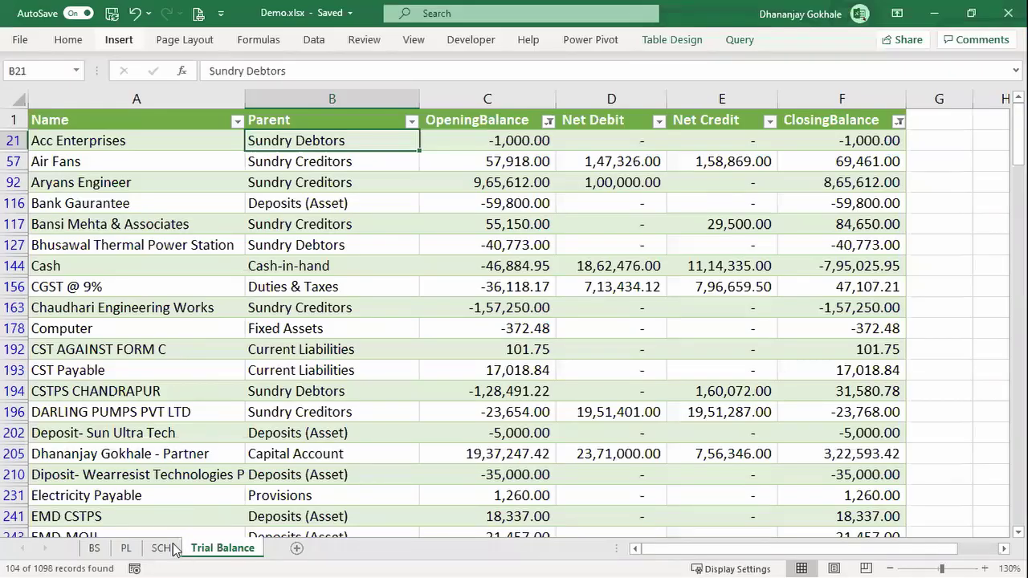
# Copy the XYZ Traders title from PL into SCH cell A2 and unmerge it
pyautogui.hotkey('ctrl', 'pageup')
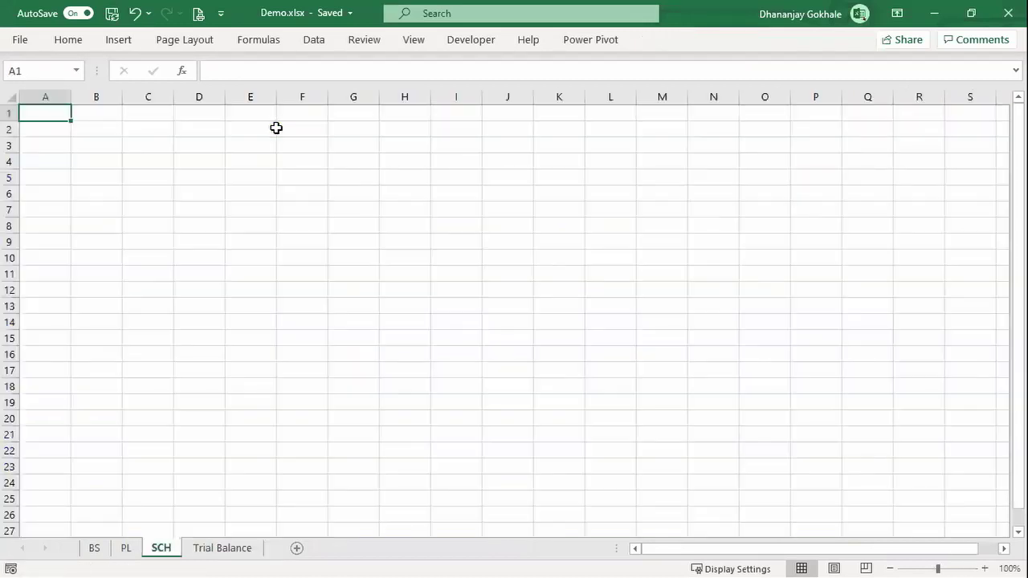
pyautogui.hotkey('ctrl', 'pageup')
pyautogui.click(376, 127)
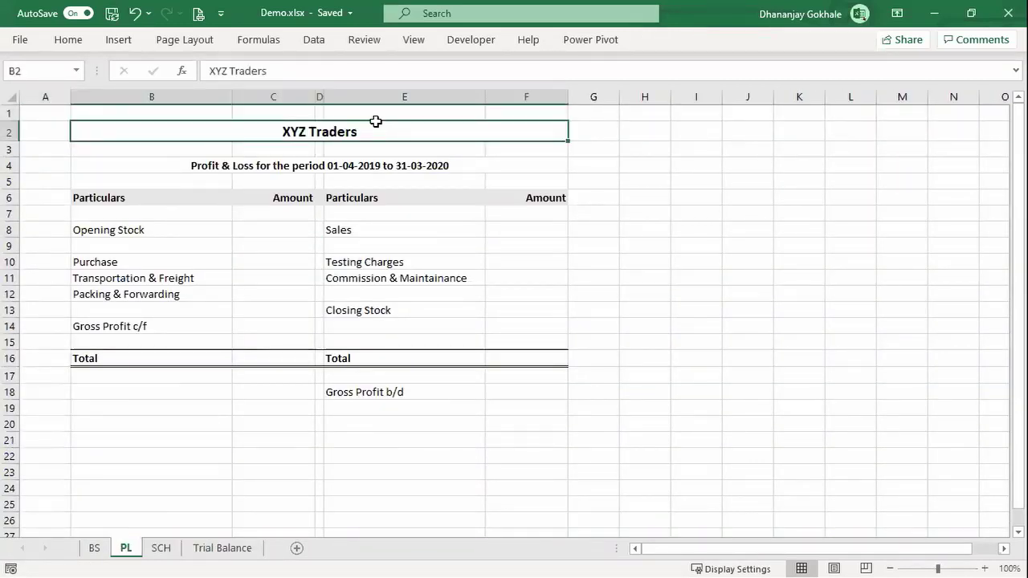
pyautogui.hotkey('ctrl', 'c')
pyautogui.hotkey('ctrl', 'pagedown')
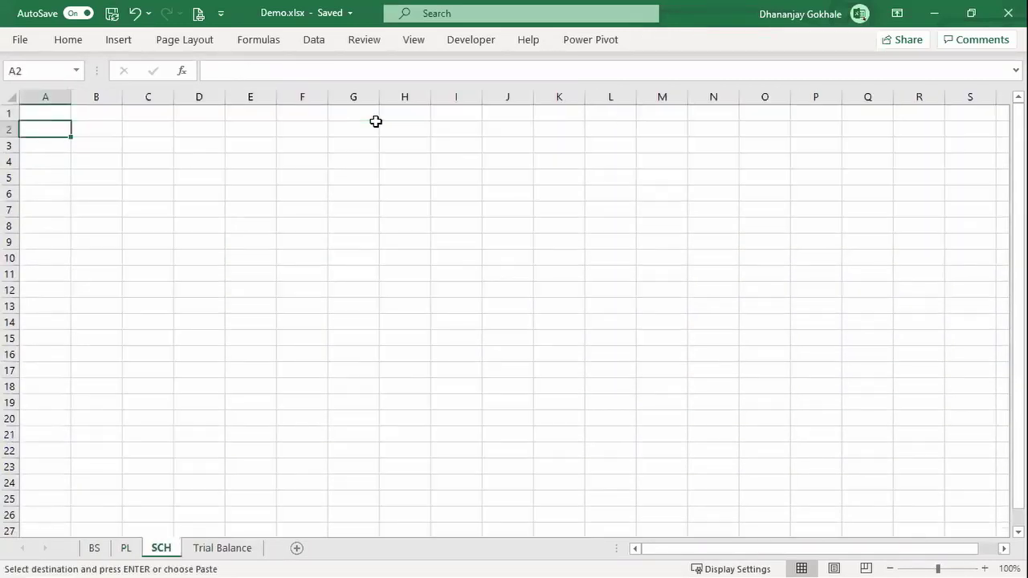
pyautogui.hotkey('ctrl', 'v')
pyautogui.scroll(3, 96, 186)
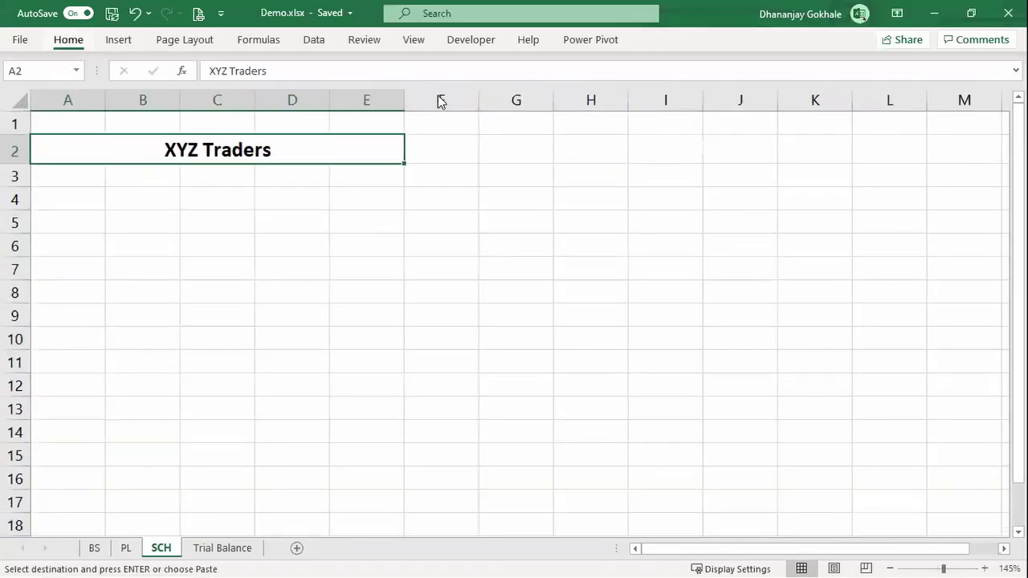
pyautogui.hotkey('alt', 'h')
pyautogui.press('m')
pyautogui.press('u')
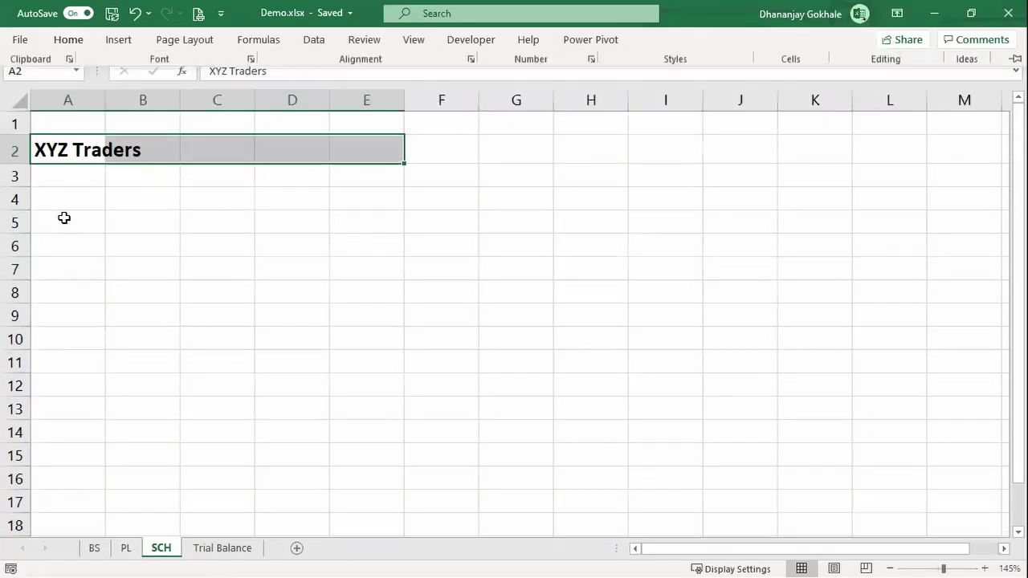
# Enter the heading 'Sch A: Sundry Debtors' in A5 and widen column A
pyautogui.click(64, 217)
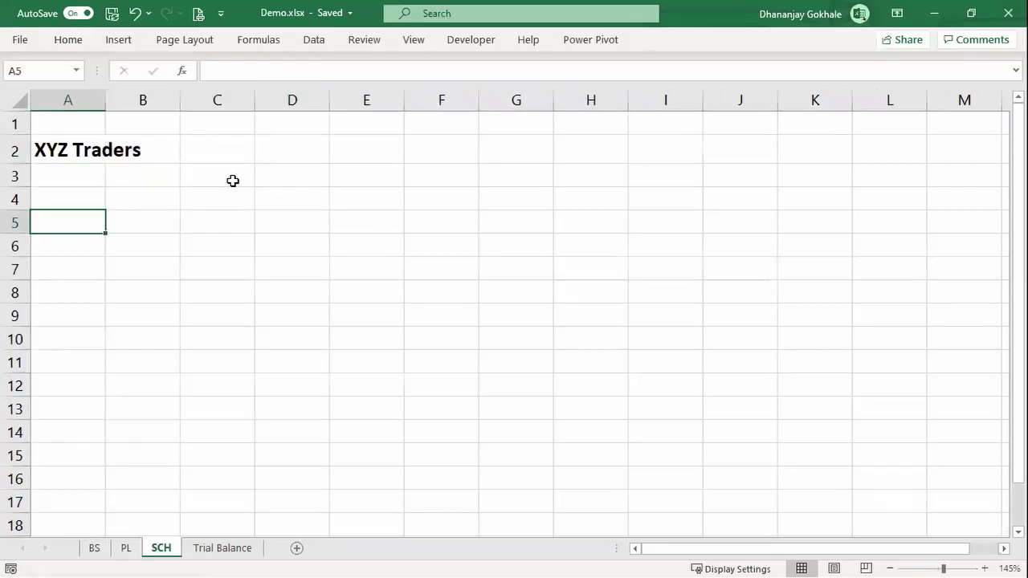
pyautogui.write('Schedue')
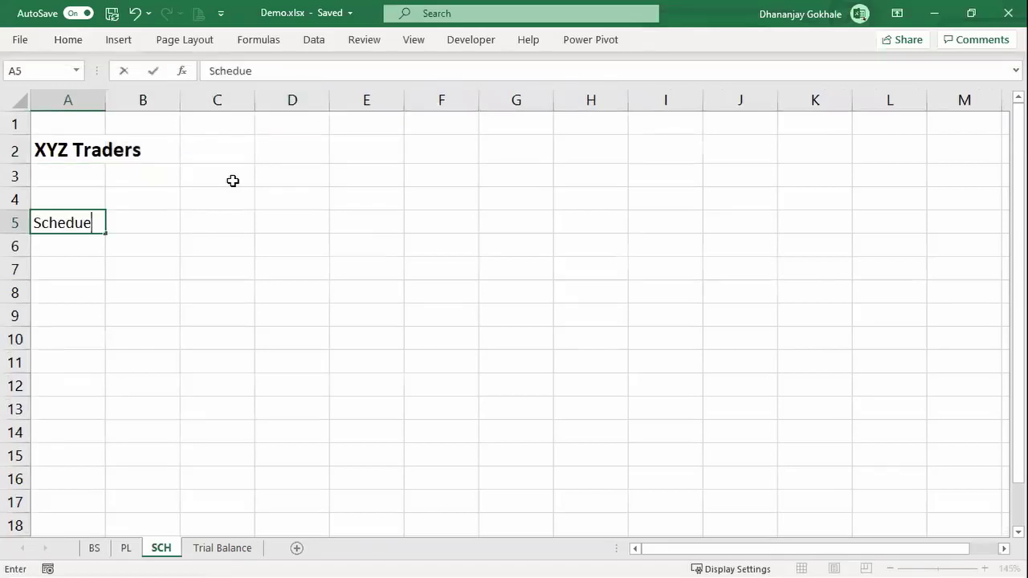
pyautogui.press('BackSpace')
pyautogui.press('BackSpace')
pyautogui.press('BackSpace')
pyautogui.press('BackSpace')
pyautogui.write(' A: S')
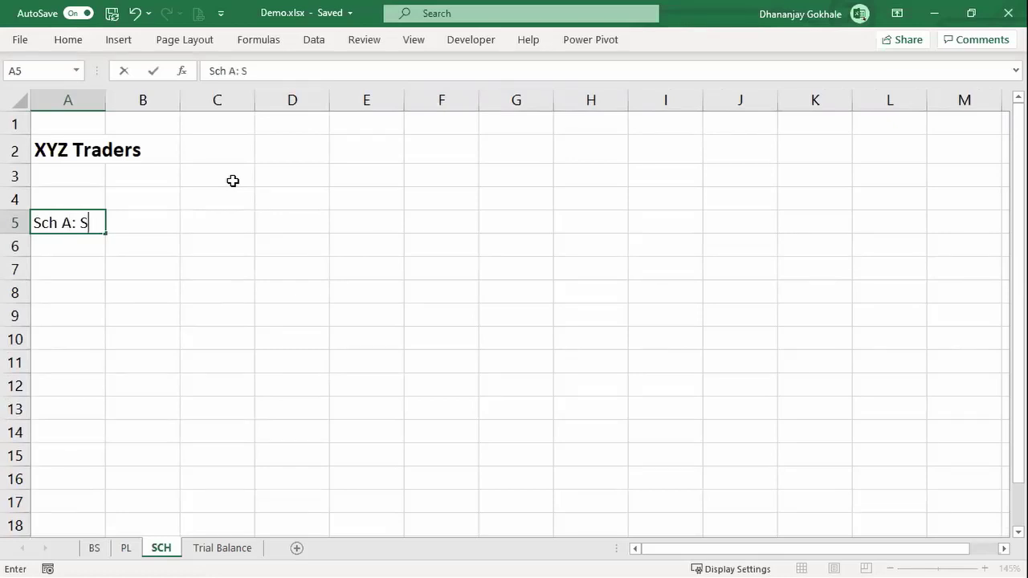
pyautogui.write('undry Deb')
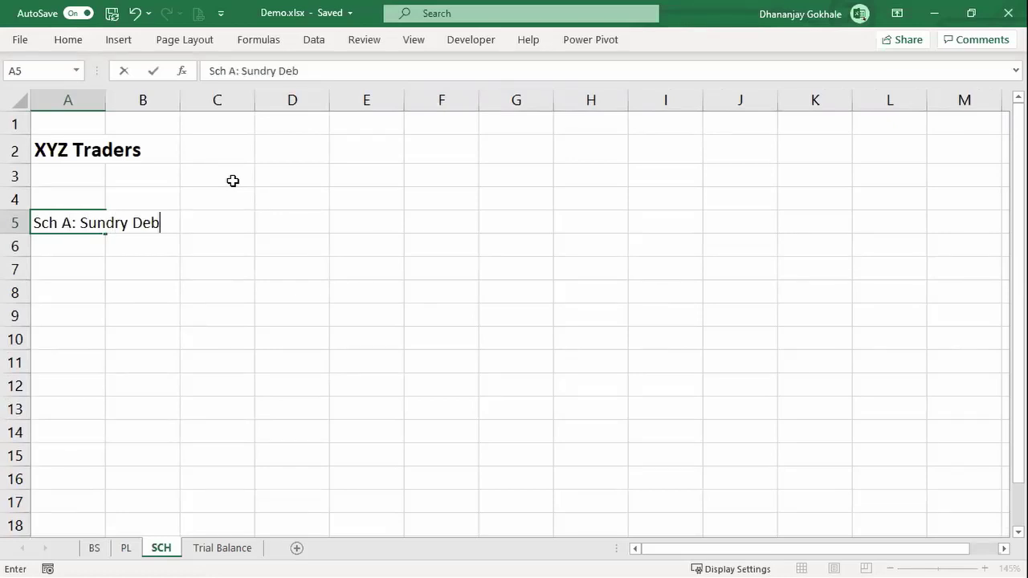
pyautogui.write('tors')
pyautogui.press('Return')
pyautogui.press('Return')
pyautogui.press('Return')
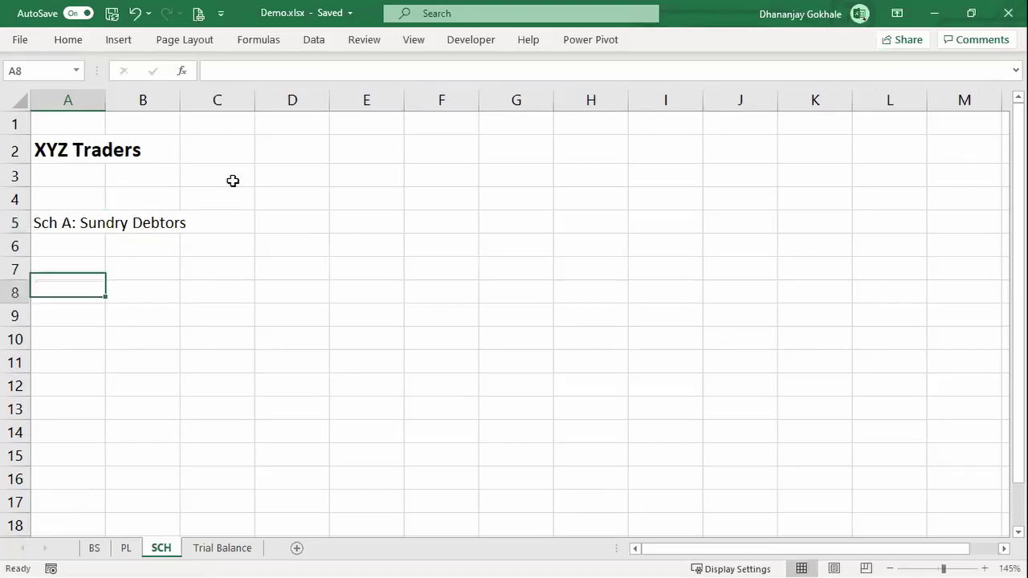
pyautogui.press('Up')
pyautogui.write('Par')
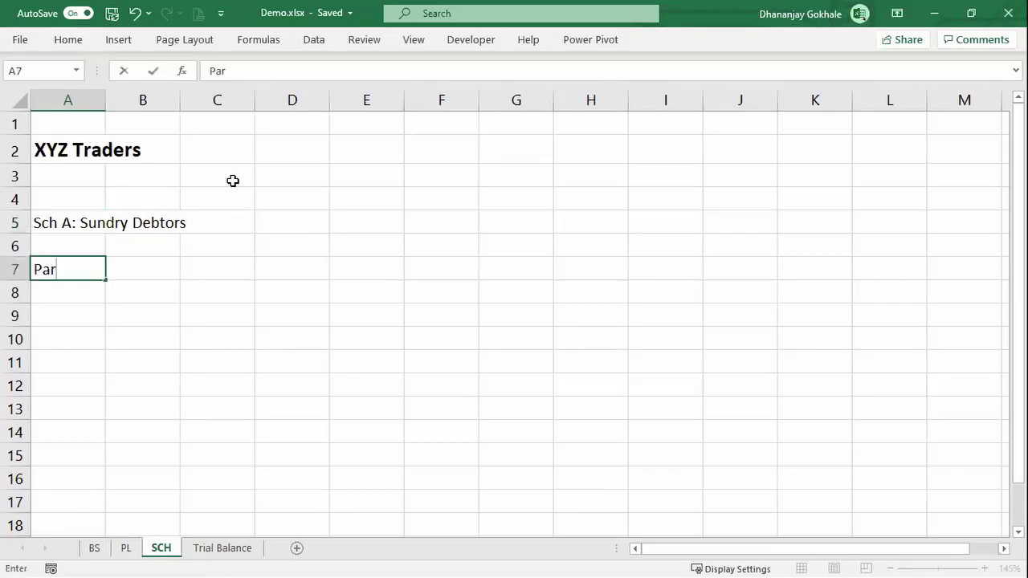
pyautogui.press('Escape')
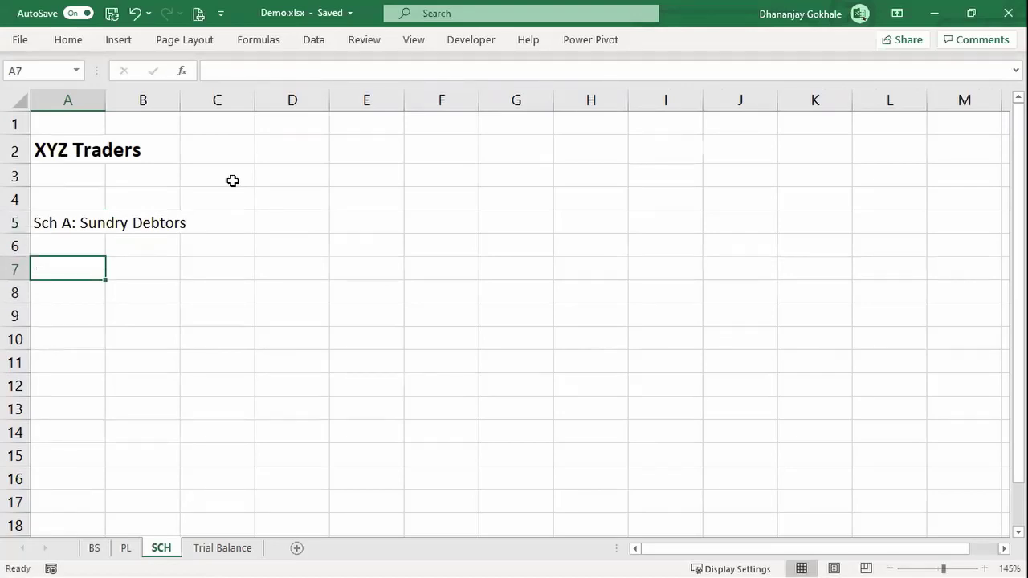
pyautogui.moveTo(105, 100); pyautogui.dragTo(202, 110)
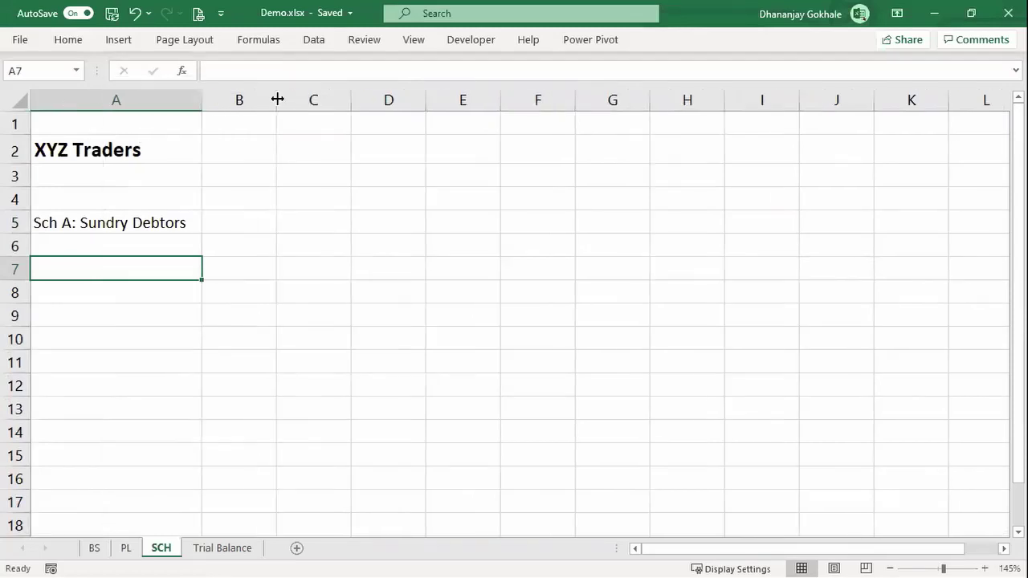
pyautogui.click(215, 548)
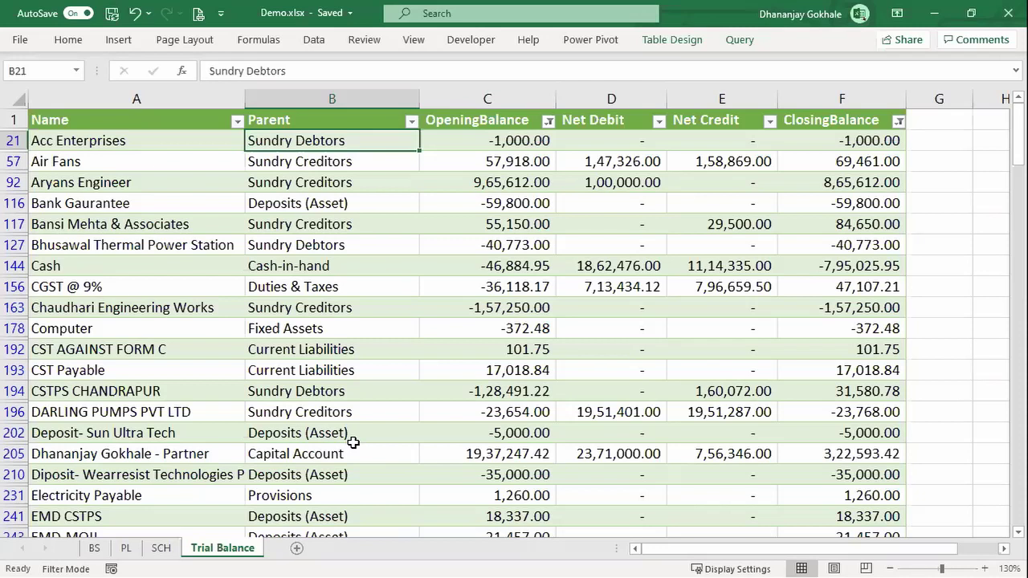
pyautogui.click(491, 281)
pyautogui.scroll(1, 491, 280)
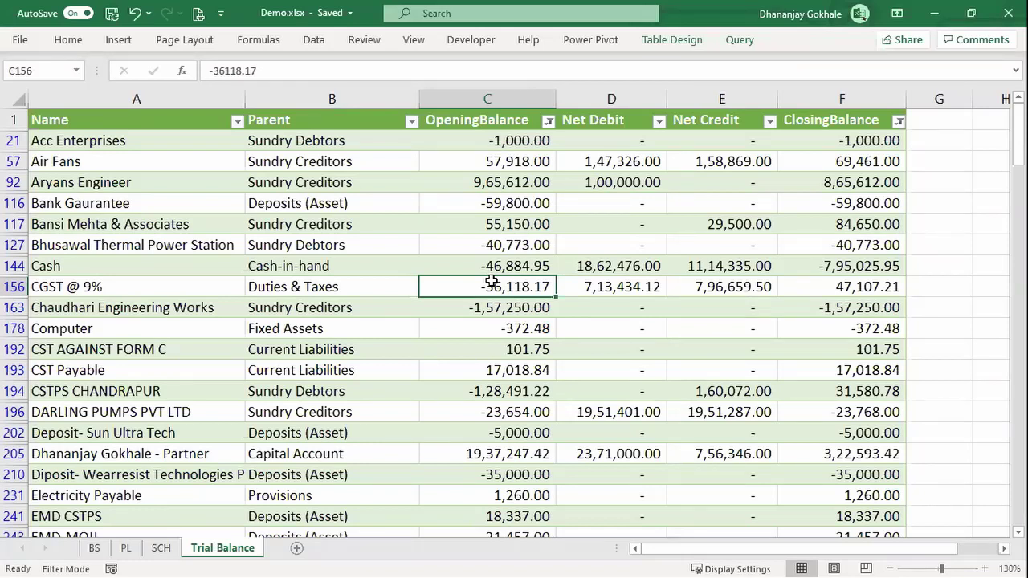
pyautogui.click(811, 185)
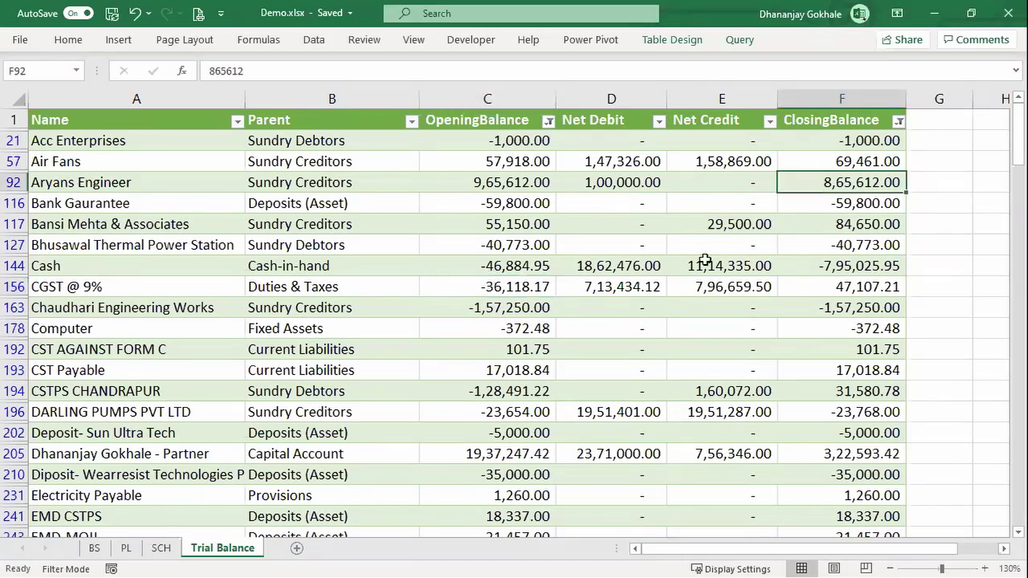
pyautogui.click(496, 161)
pyautogui.click(503, 142)
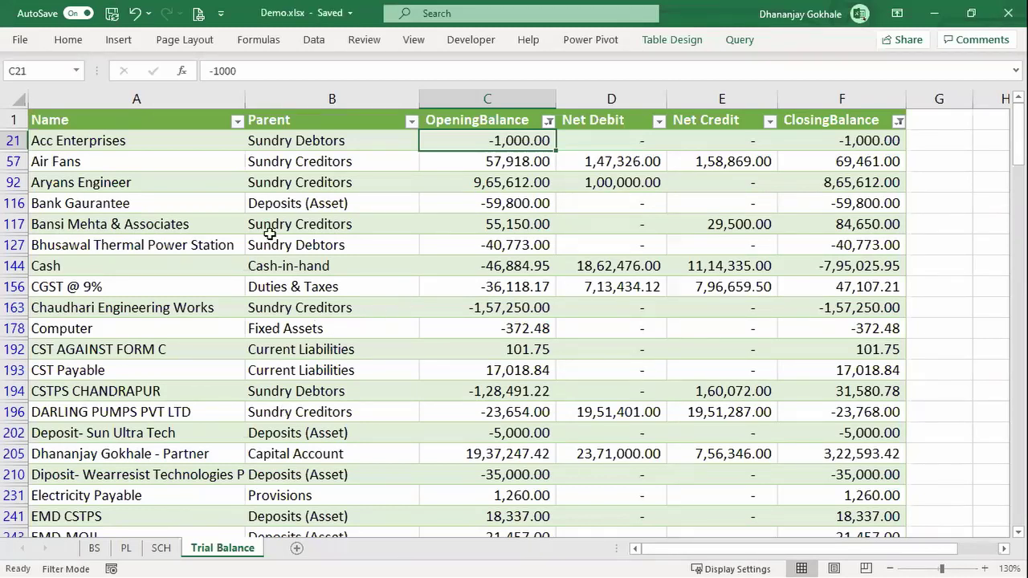
pyautogui.click(163, 548)
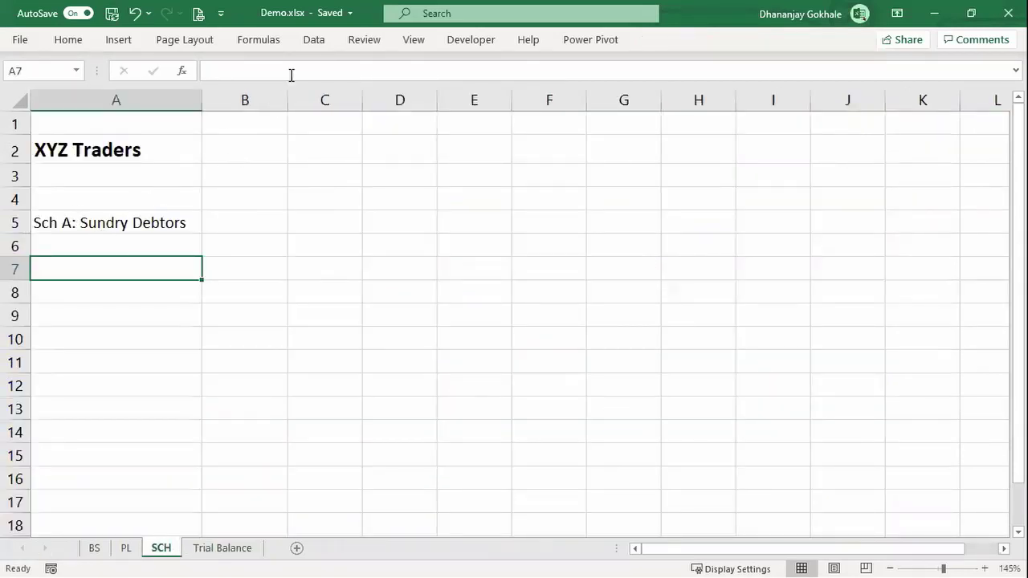
# Launch the Power Query Editor via Get Data and bring up the Trial Balance query's context menu
pyautogui.click(323, 43)
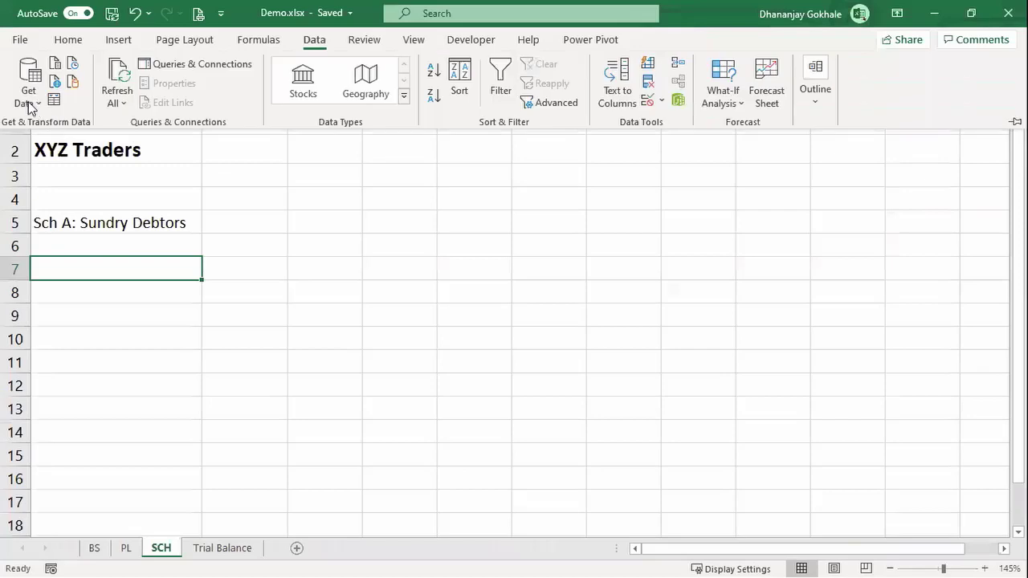
pyautogui.click(31, 103)
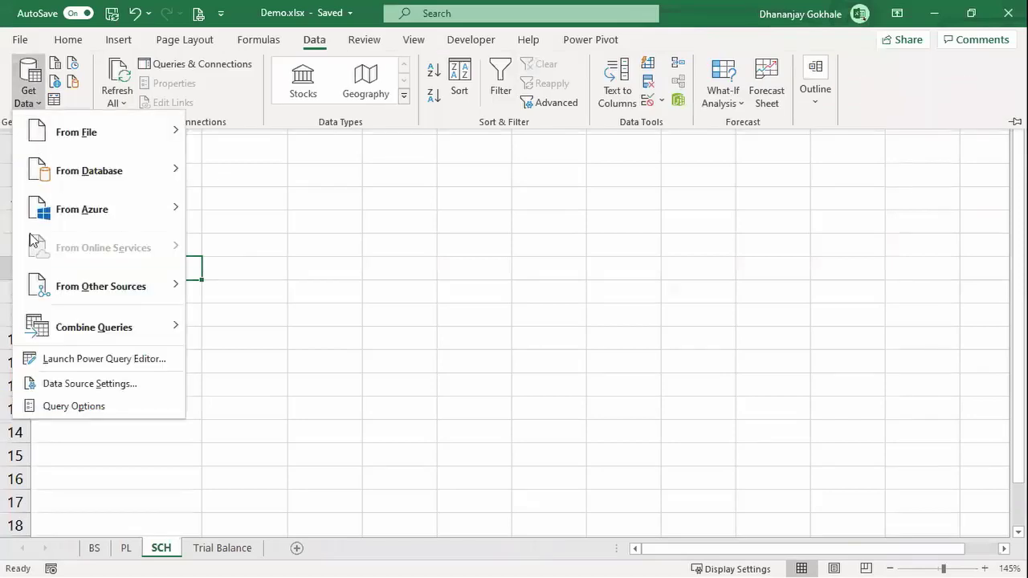
pyautogui.click(112, 359)
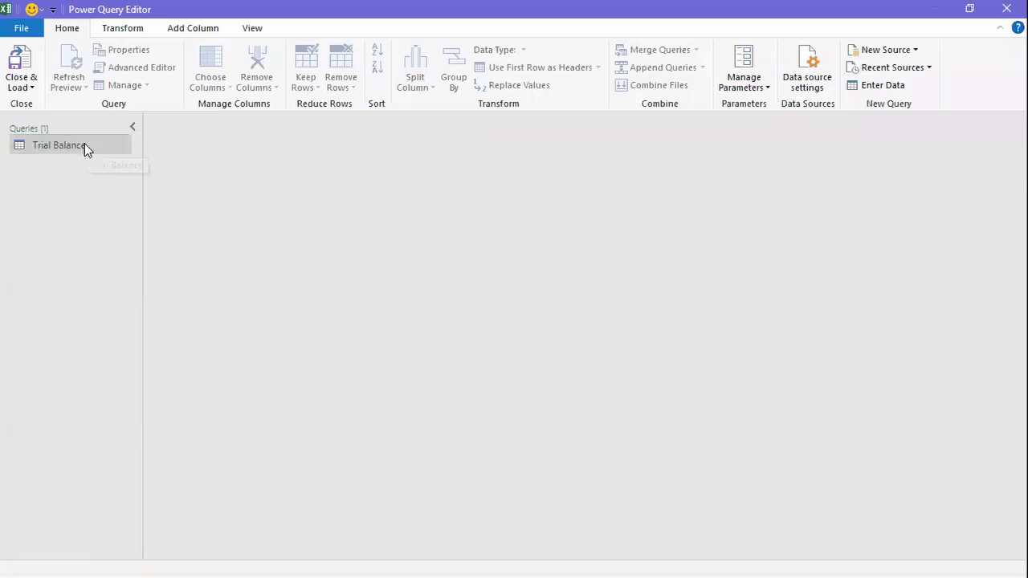
pyautogui.click(70, 145)
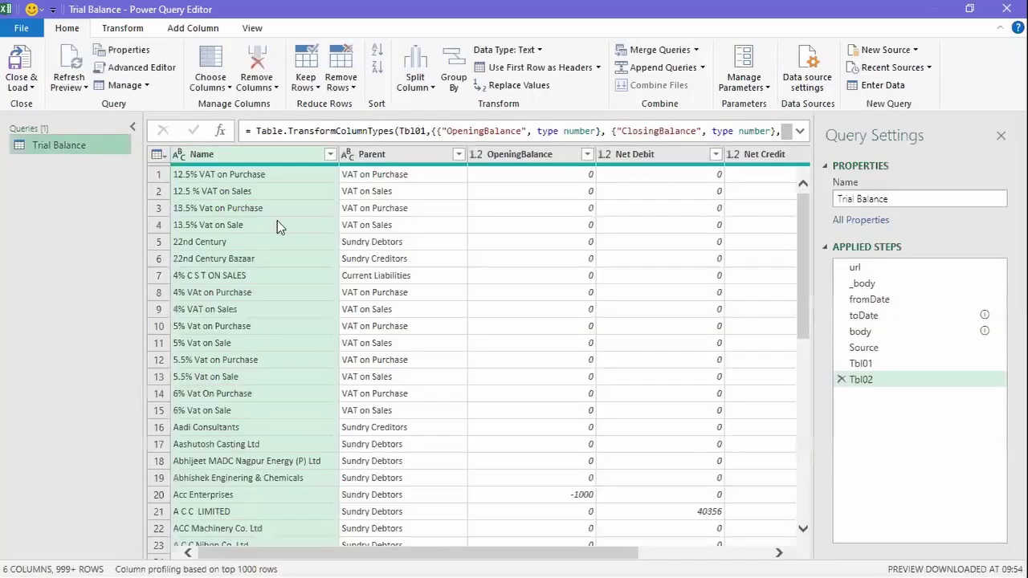
pyautogui.rightClick(74, 149)
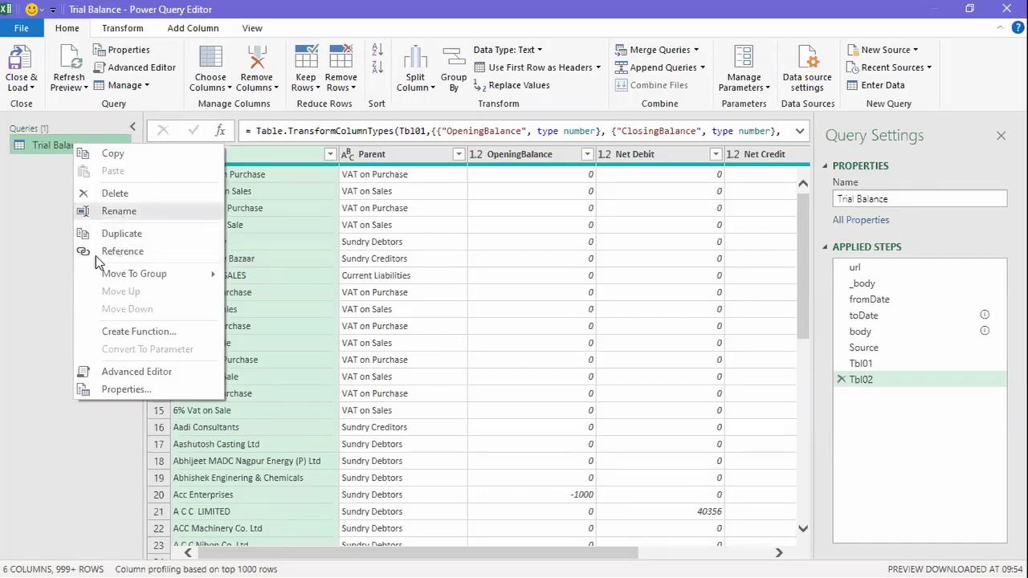
# Create a Reference query from Trial Balance and compare it with the original
pyautogui.click(120, 251)
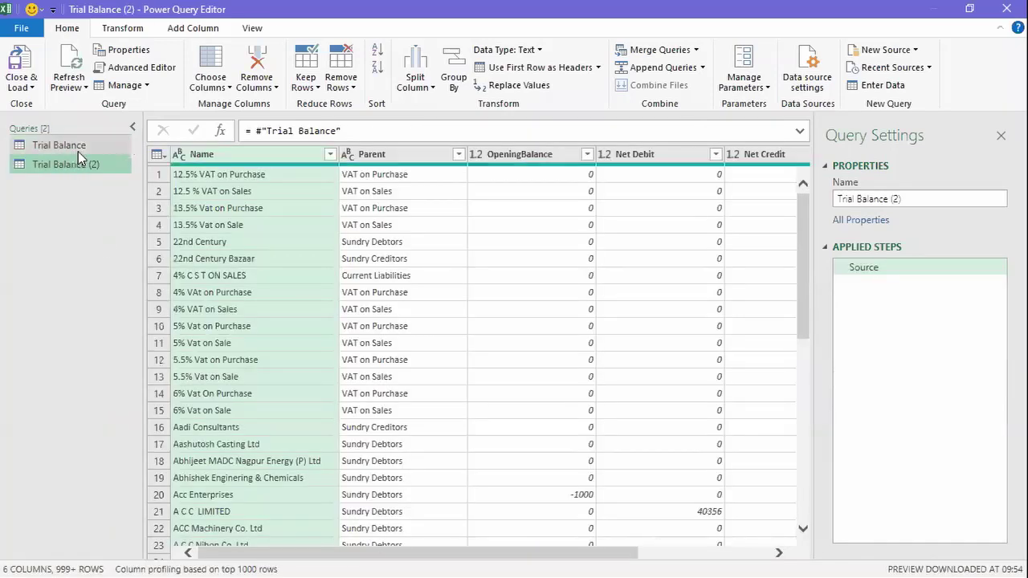
pyautogui.click(72, 144)
pyautogui.click(70, 167)
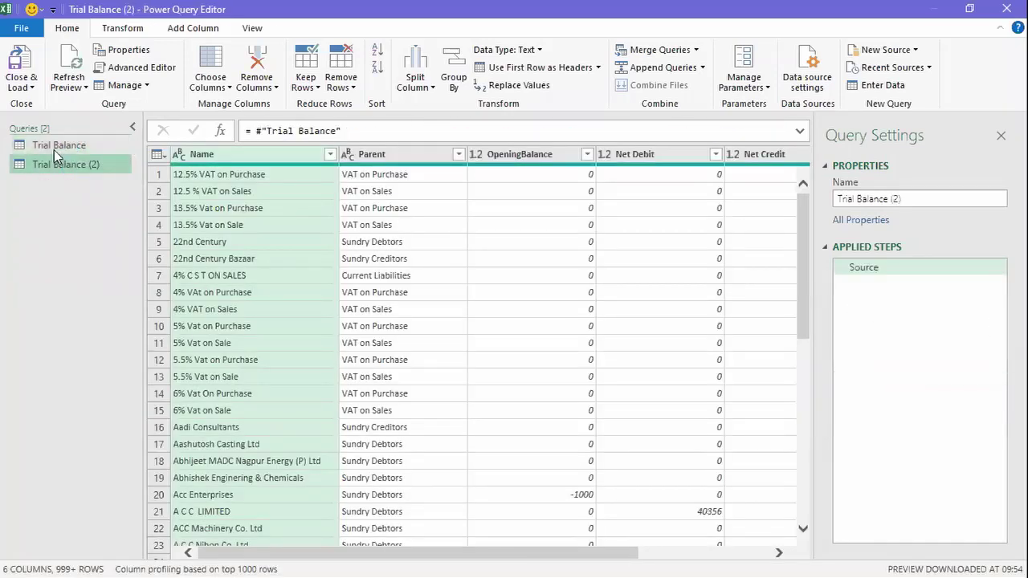
pyautogui.click(74, 145)
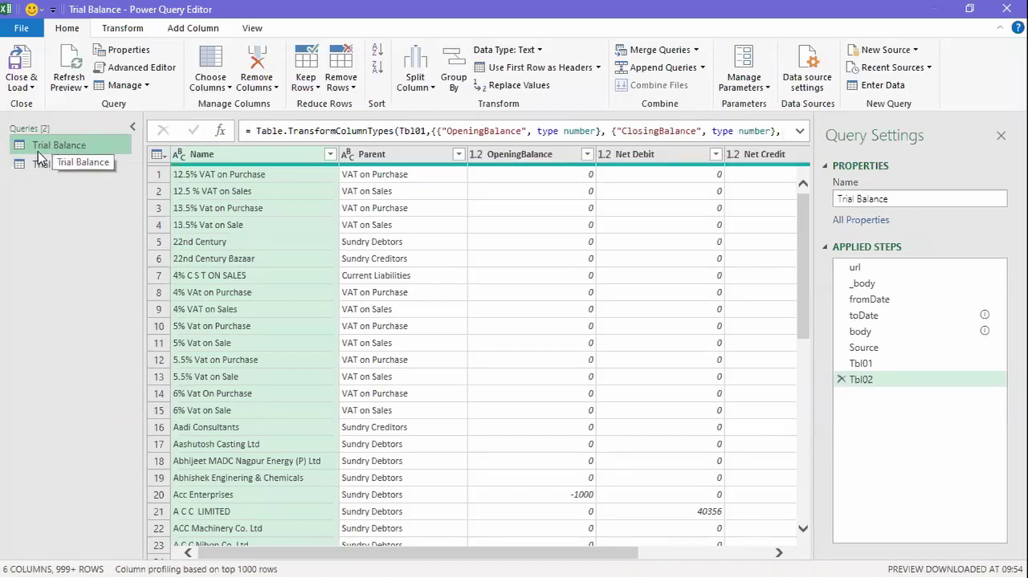
pyautogui.click(64, 167)
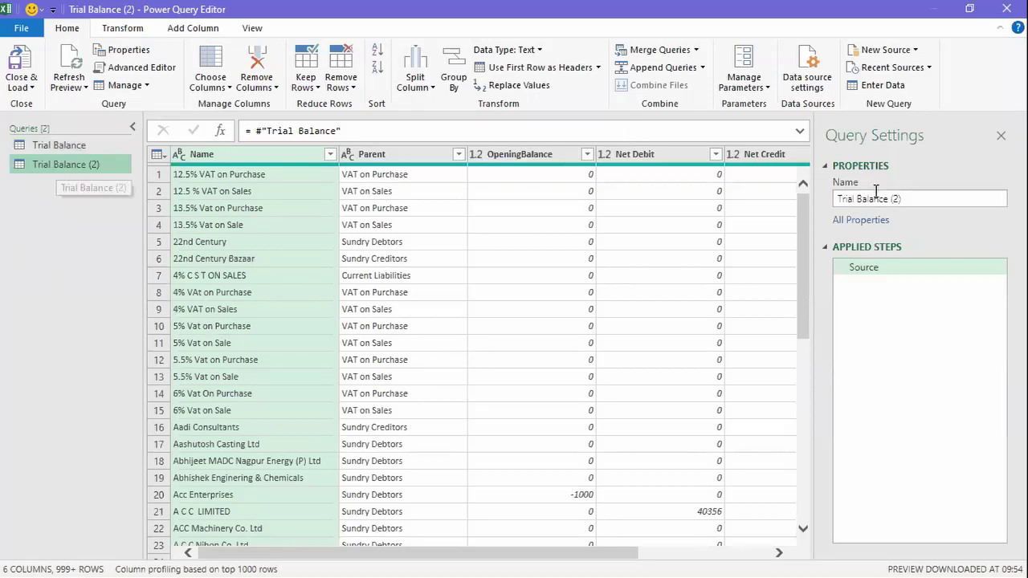
# Rename the Trial Balance (2) query to 'Sundry Debtor'
pyautogui.click(915, 202)
pyautogui.hotkey('ctrl', 'a')
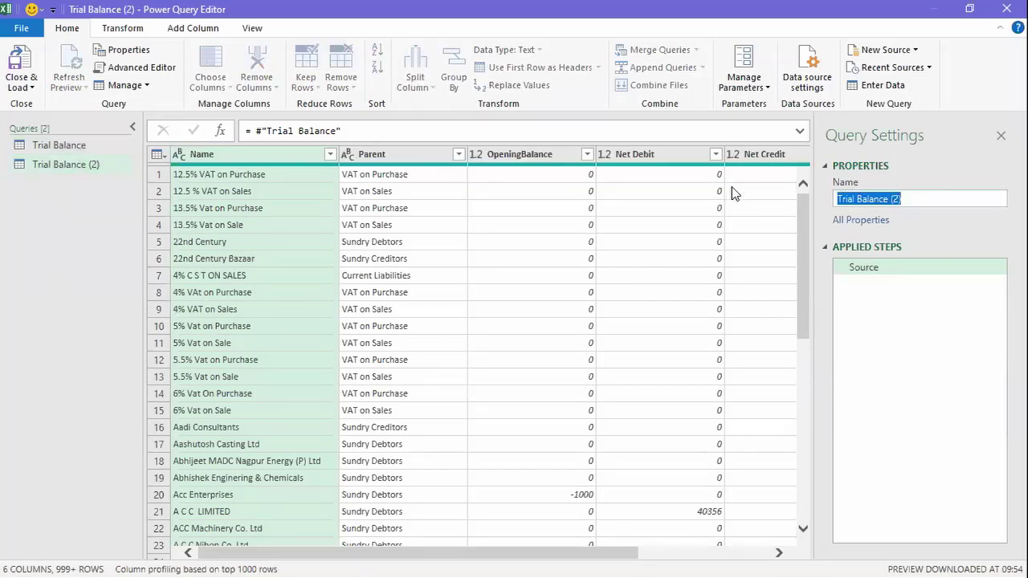
pyautogui.write('Sundry D')
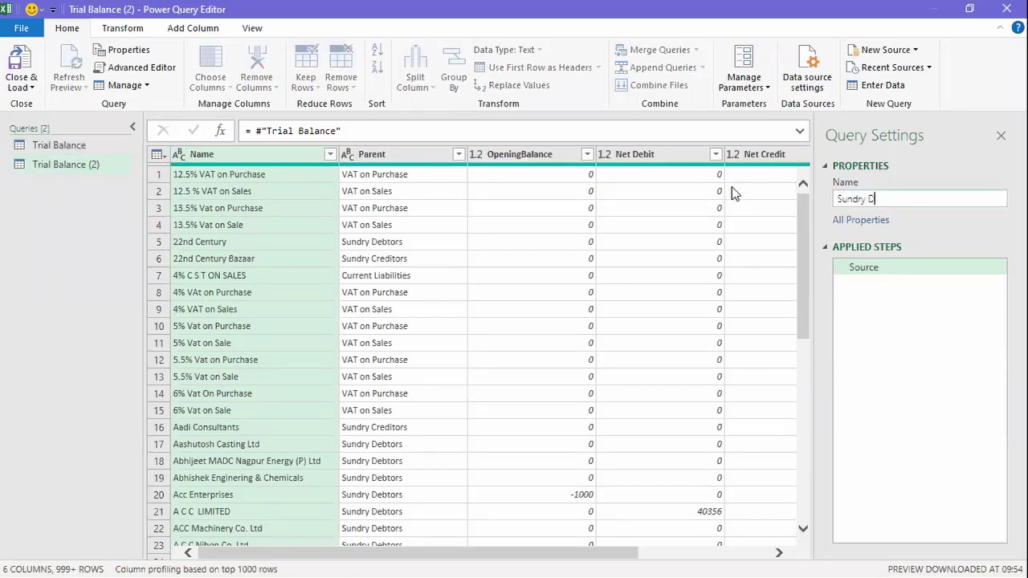
pyautogui.write('ebtor')
pyautogui.press('Return')
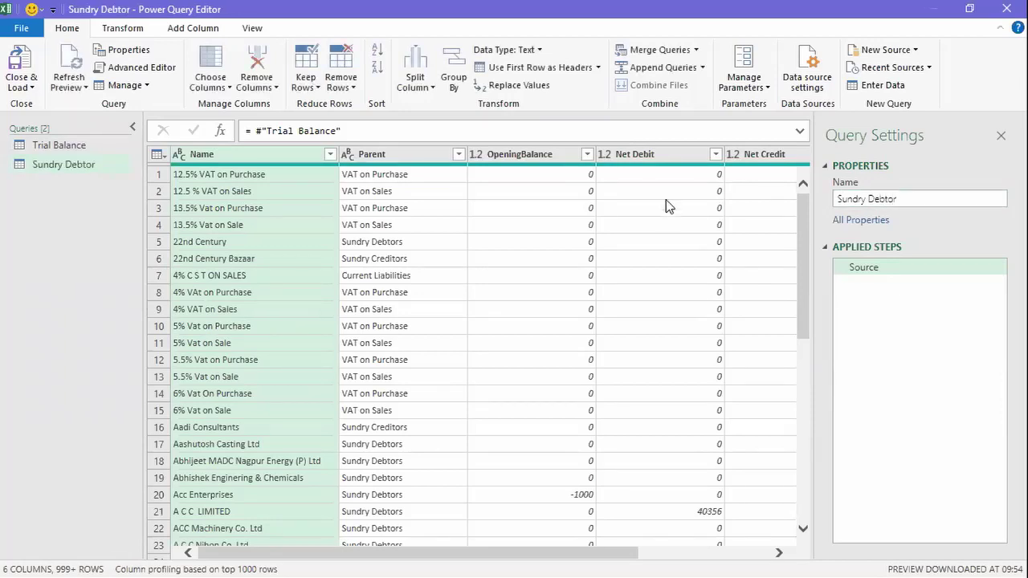
# Compare both queries' steps, then select the Parent column in Sundry Debtor
pyautogui.click(81, 163)
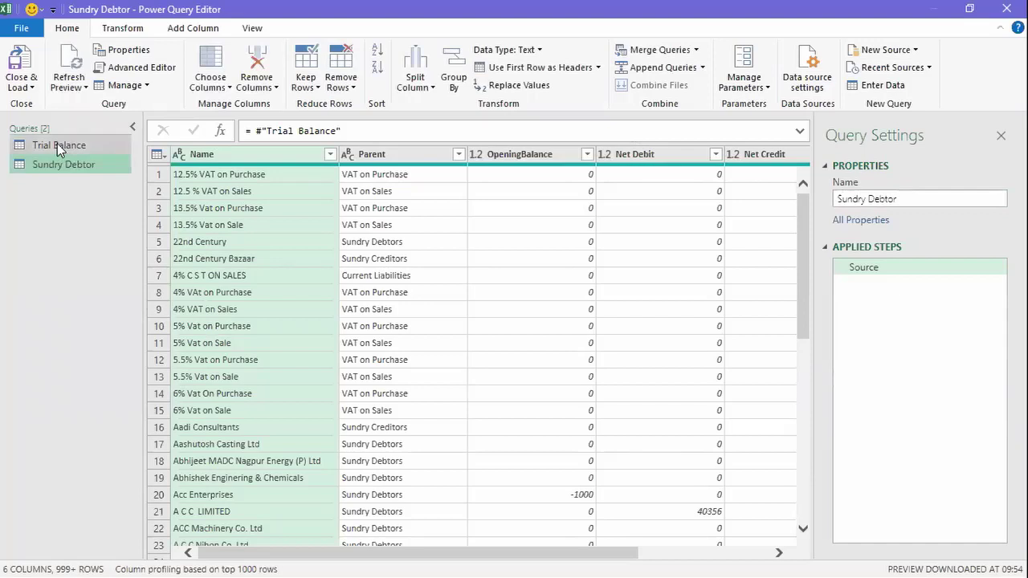
pyautogui.click(58, 148)
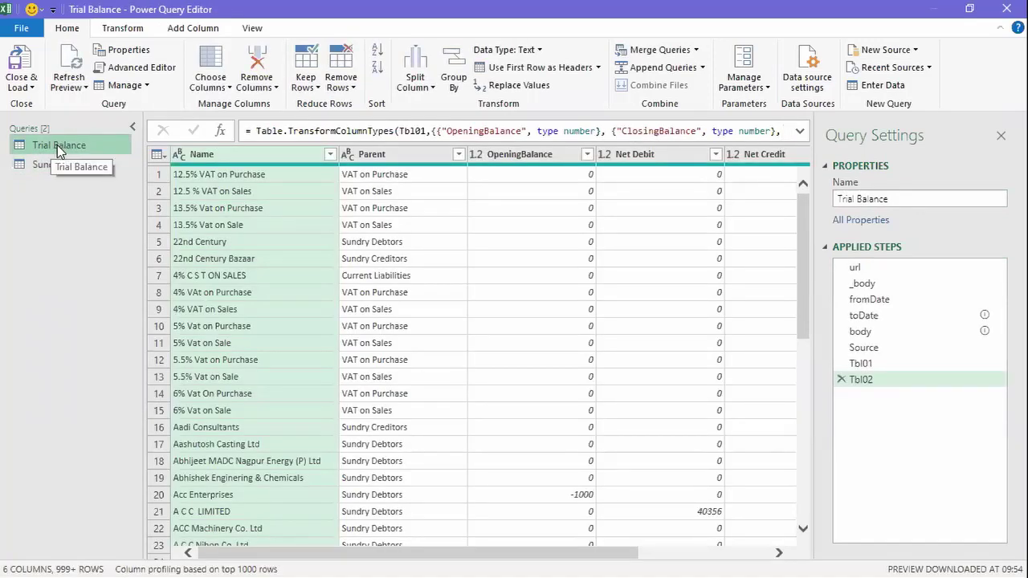
pyautogui.click(56, 164)
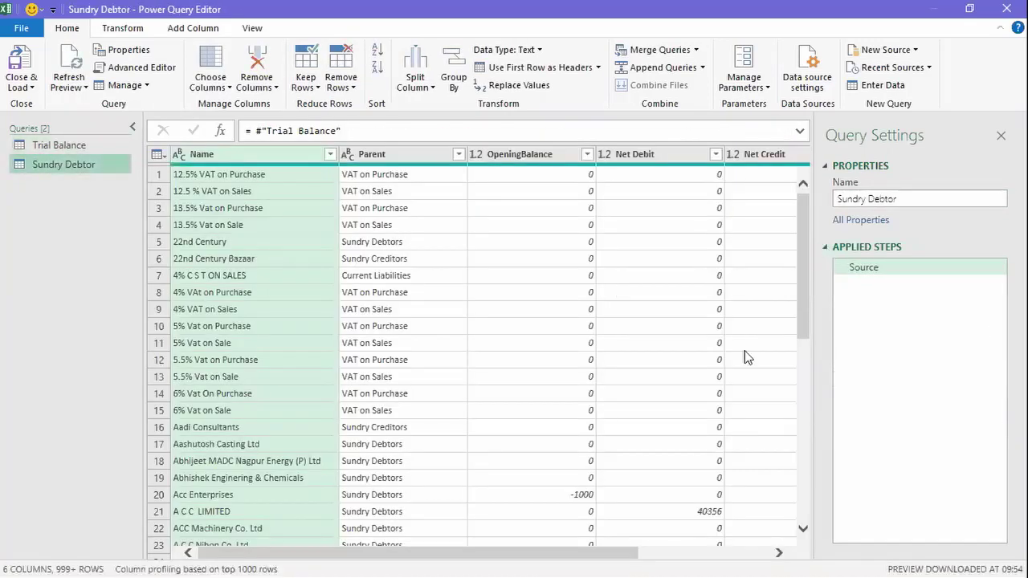
pyautogui.click(391, 174)
pyautogui.click(395, 155)
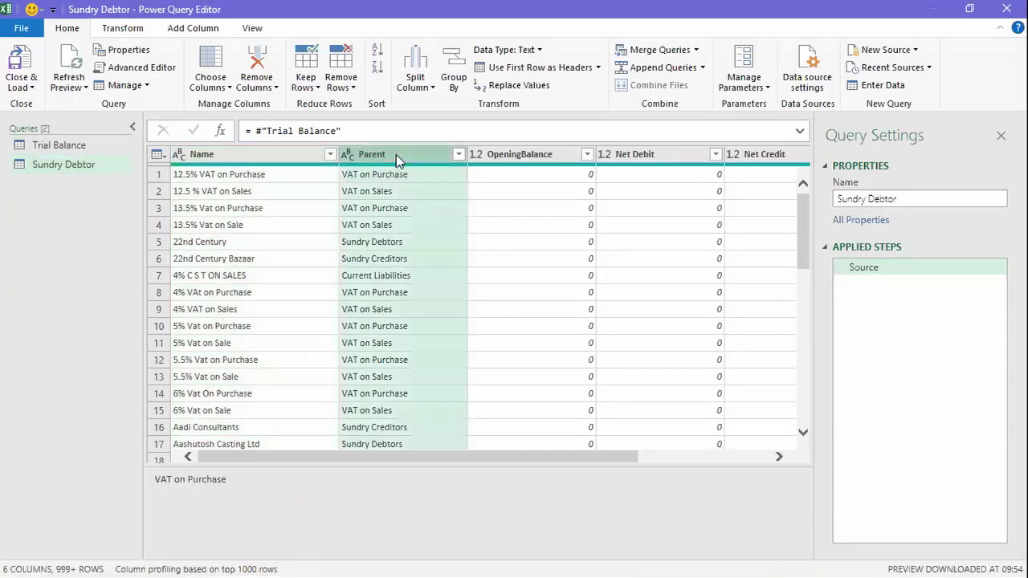
pyautogui.moveTo(438, 554)
pyautogui.mouseDown()
pyautogui.moveTo(492, 540)
pyautogui.moveTo(444, 539)
pyautogui.mouseUp()
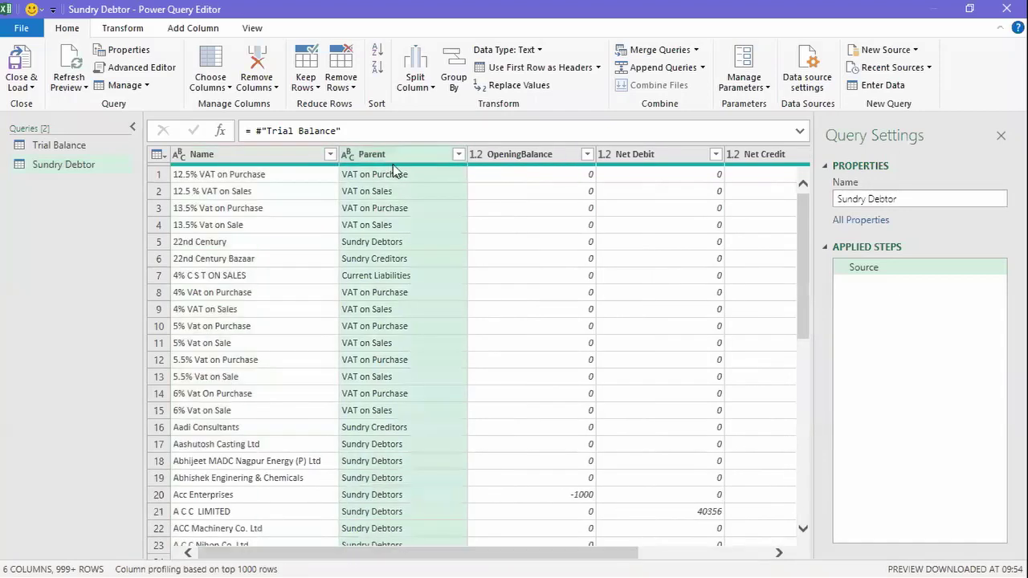
# Load all Parent values, keep only Sundry Debtors checked for 521 rows, and inspect the balances
pyautogui.click(459, 155)
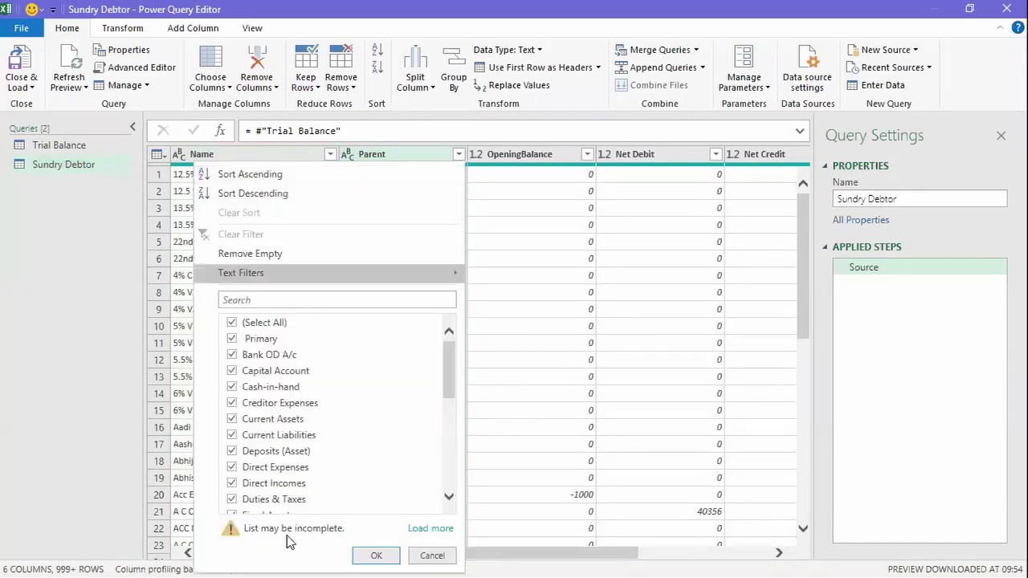
pyautogui.click(430, 527)
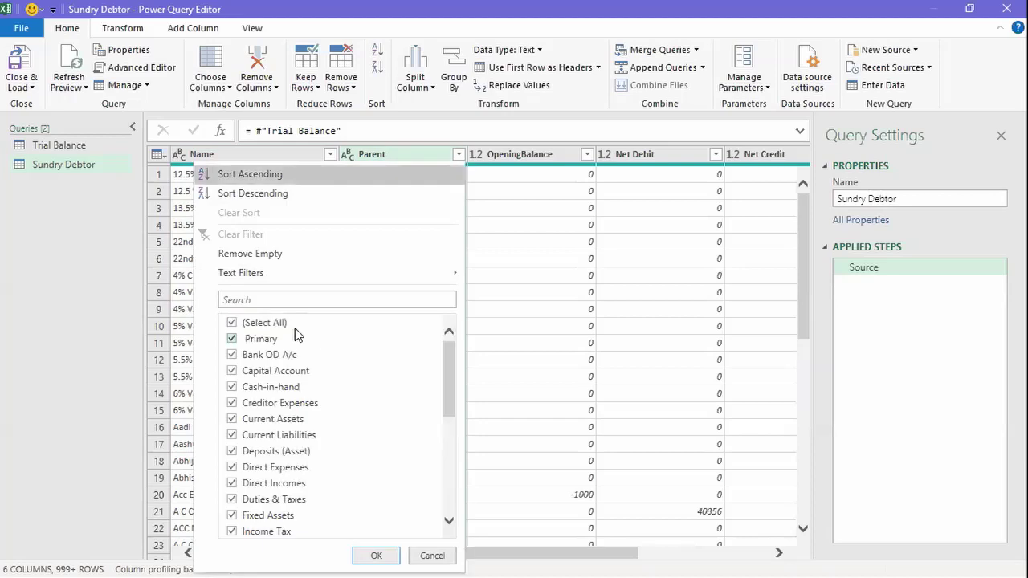
pyautogui.click(233, 324)
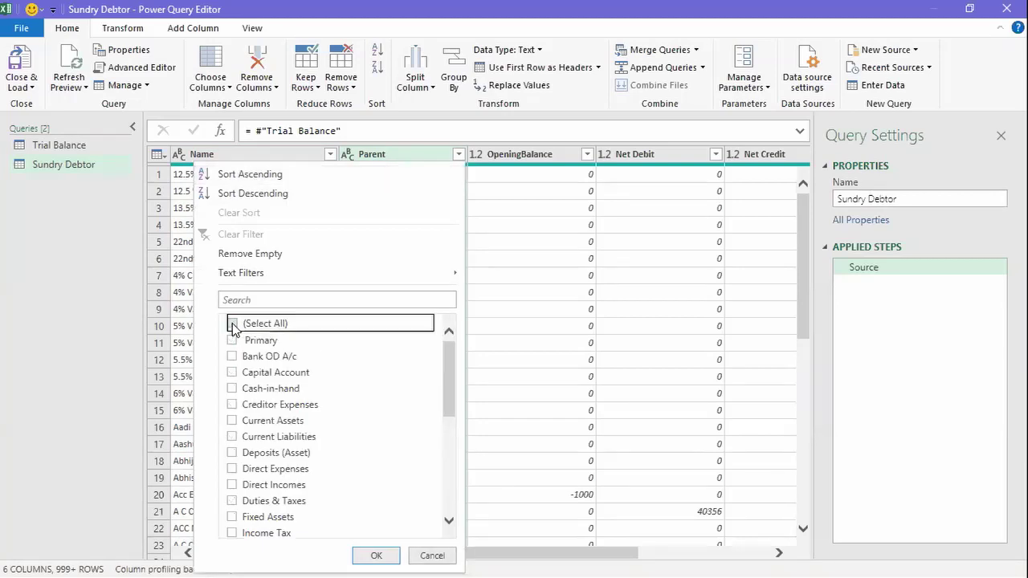
pyautogui.scroll(-2, 280, 394)
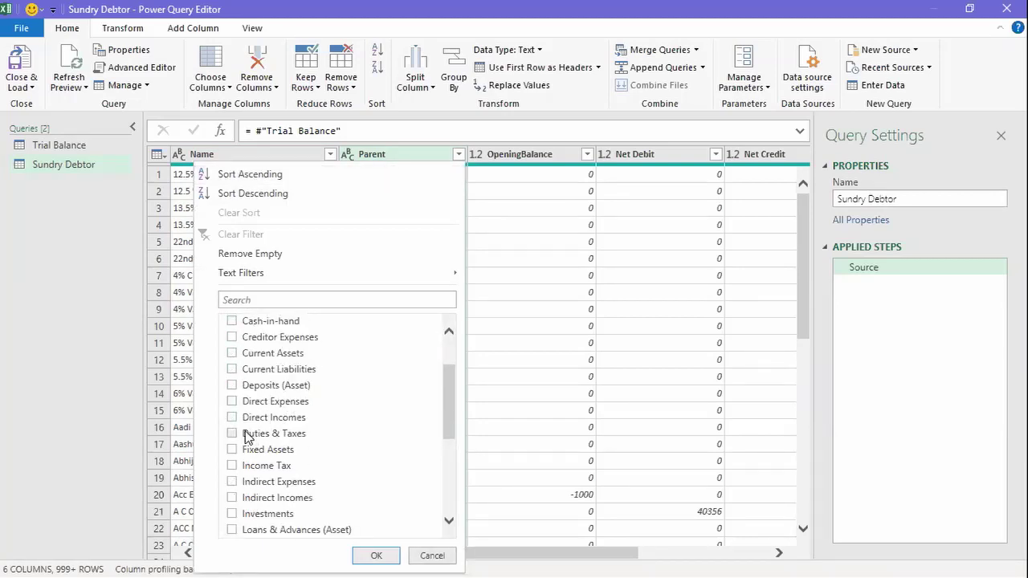
pyautogui.scroll(-2, 288, 401)
pyautogui.scroll(-3, 290, 401)
pyautogui.scroll(-1, 292, 406)
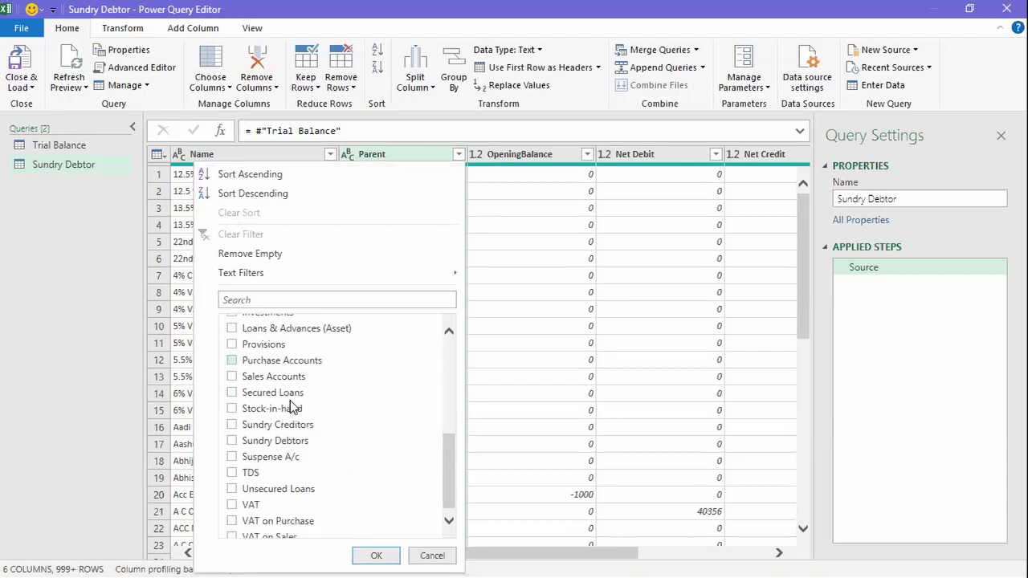
pyautogui.click(232, 441)
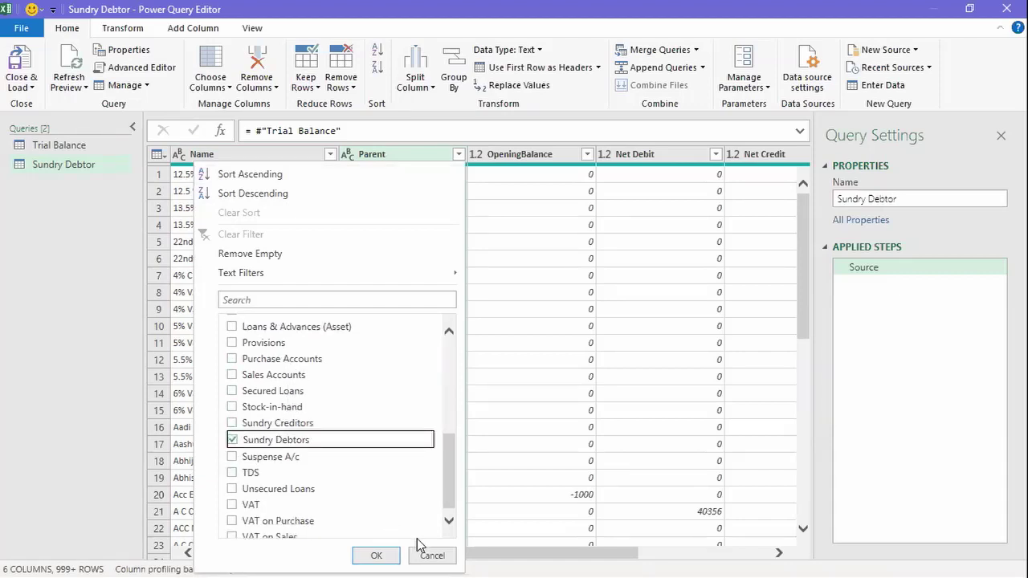
pyautogui.click(377, 556)
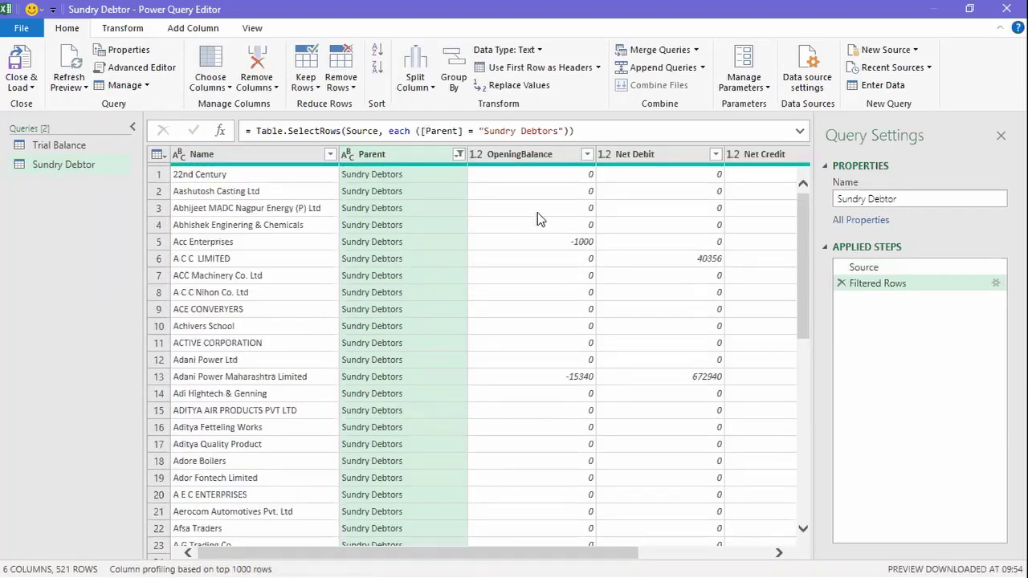
pyautogui.click(537, 211)
pyautogui.press('Right')
pyautogui.press('Right')
pyautogui.press('Right')
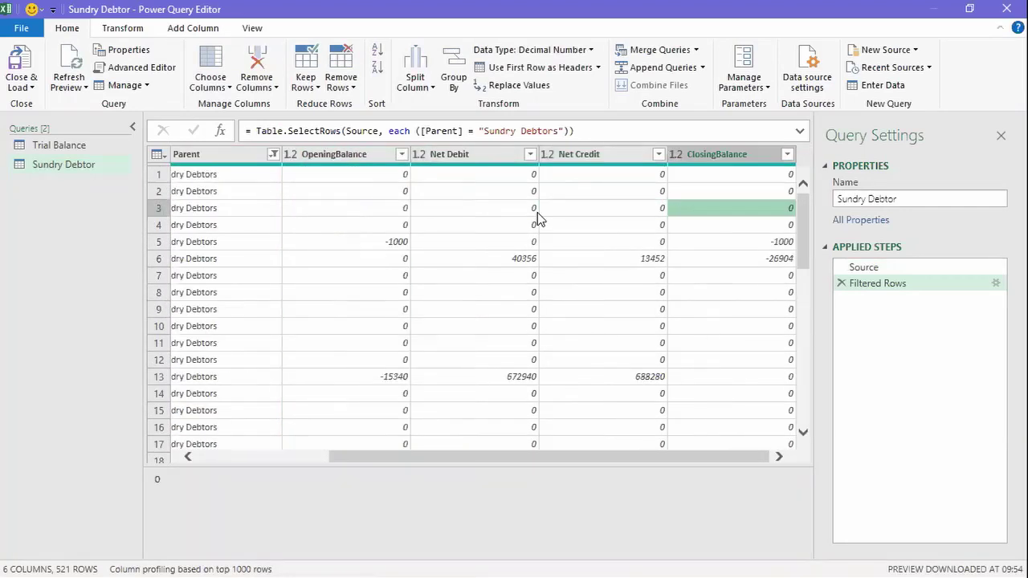
# Remove the OpeningBalance, Net Debit and Net Credit columns
pyautogui.press('Left')
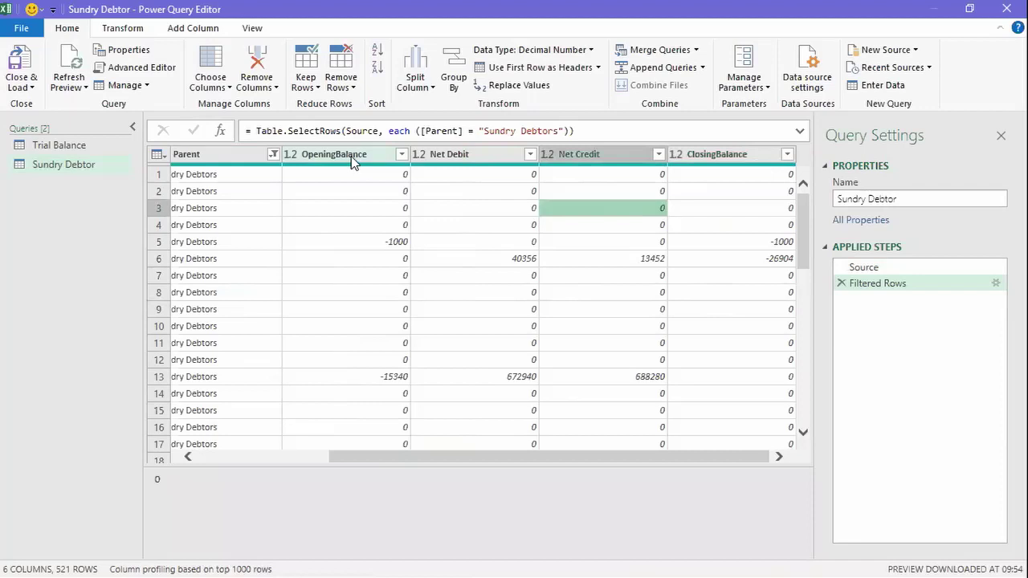
pyautogui.click(351, 156)
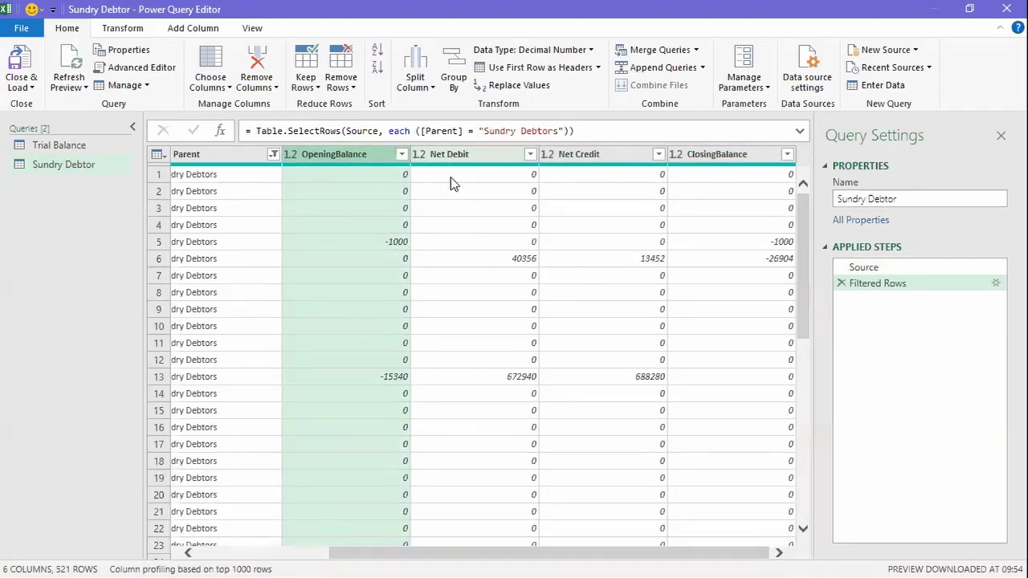
pyautogui.hotkey('shift', 'Right')
pyautogui.hotkey('shift', 'Right')
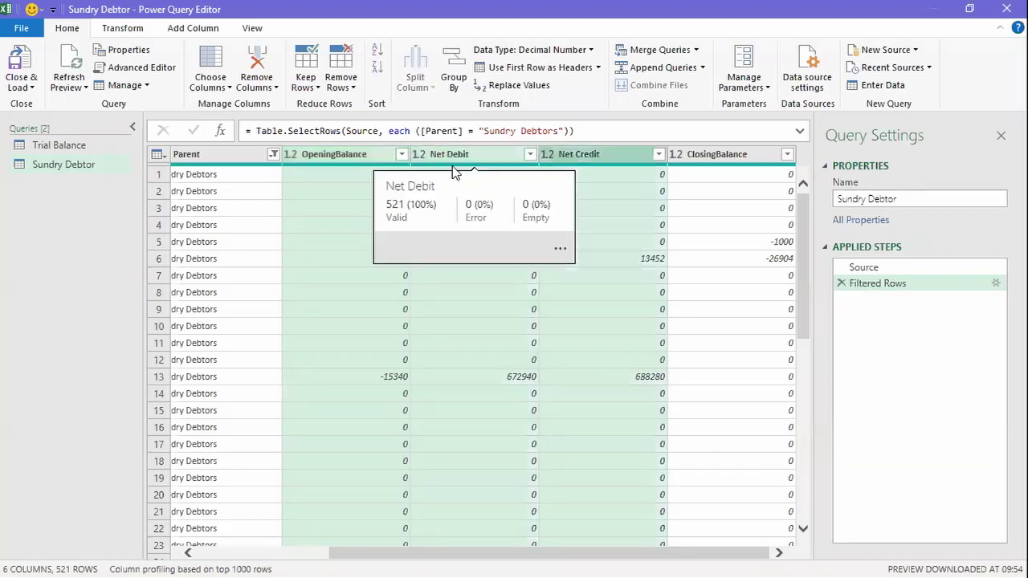
pyautogui.rightClick(481, 157)
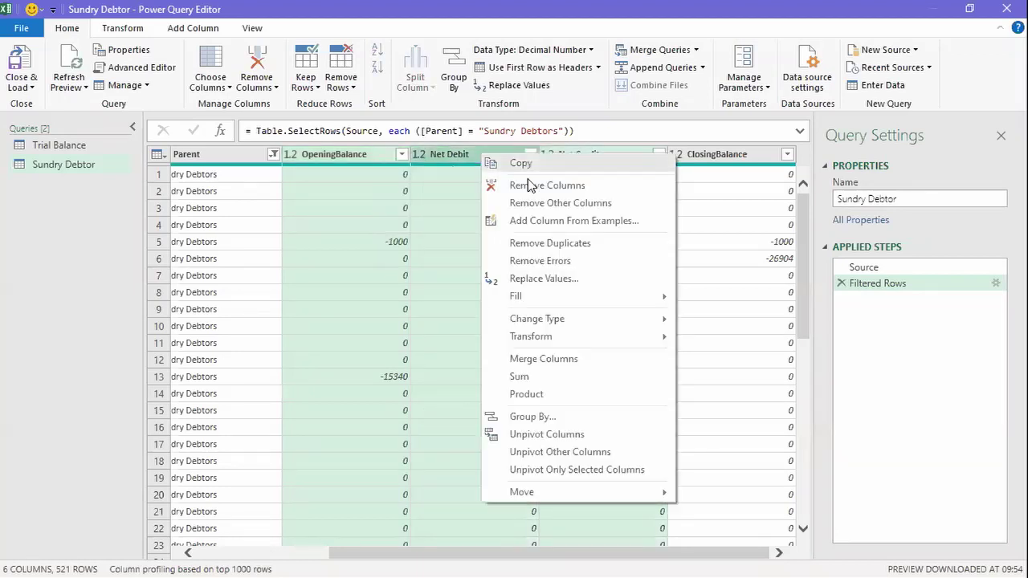
pyautogui.press('Escape')
pyautogui.press('Delete')
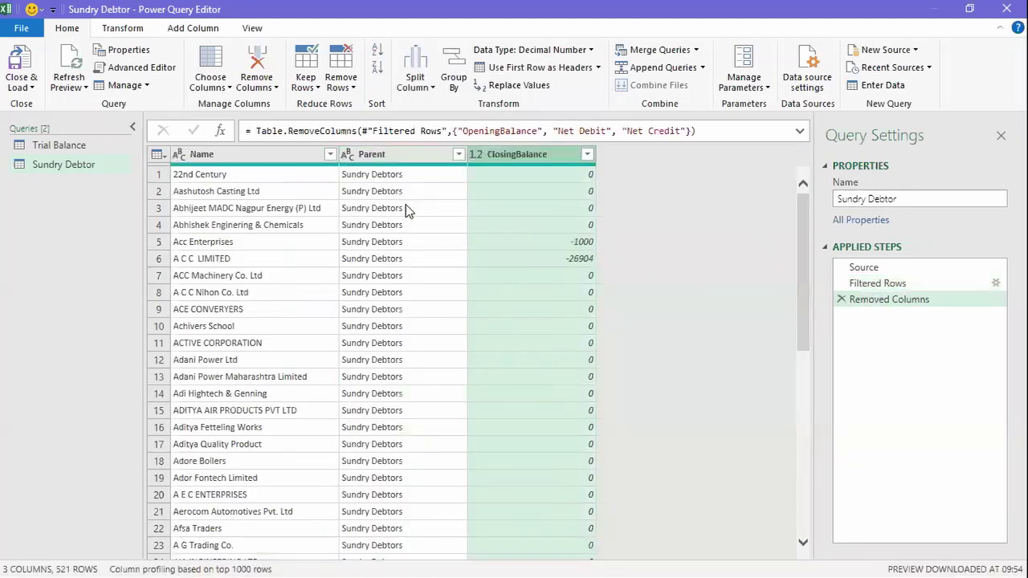
# Remove the Parent column
pyautogui.click(406, 207)
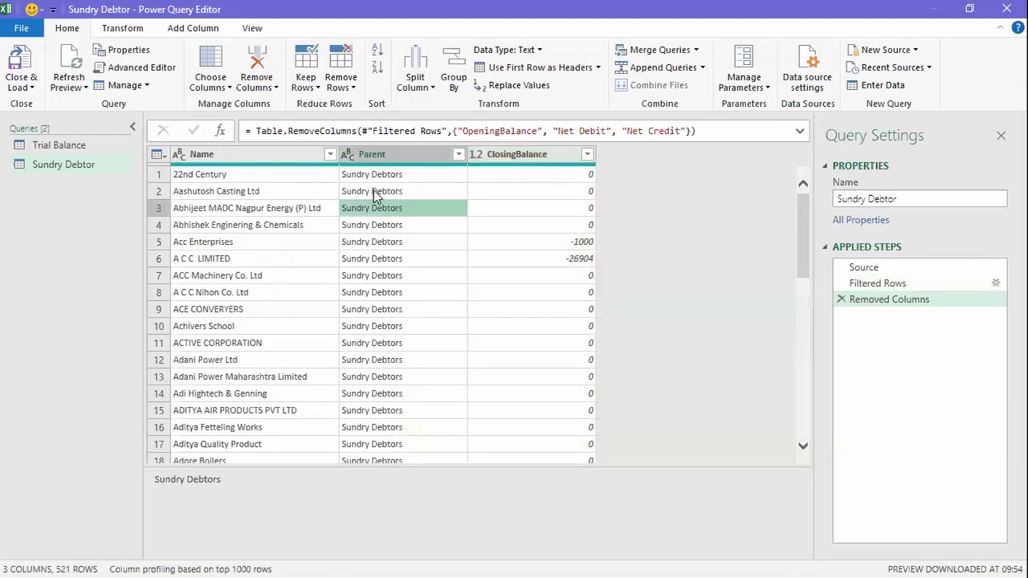
pyautogui.click(401, 159)
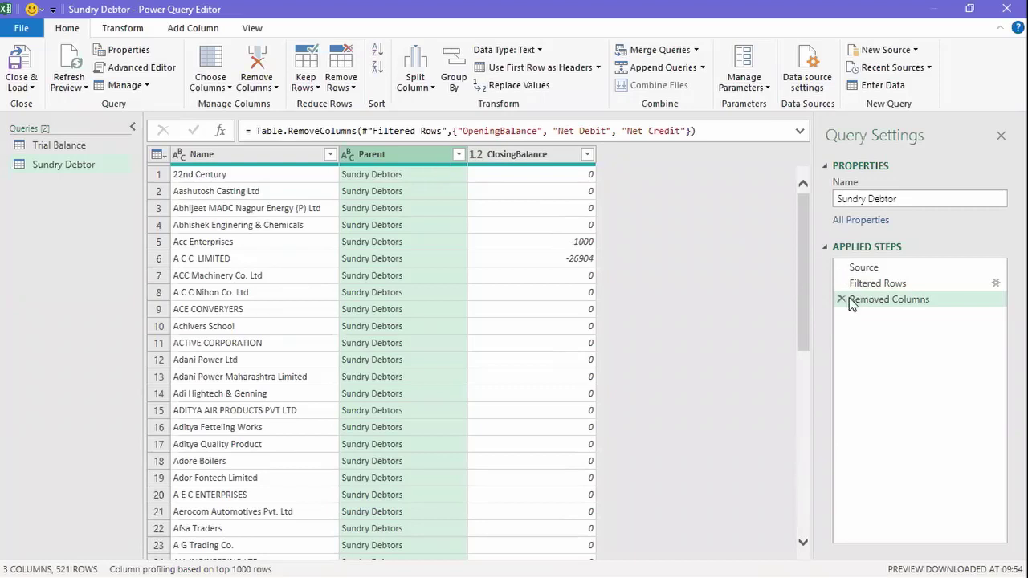
pyautogui.click(392, 175)
pyautogui.scroll(-4, 385, 289)
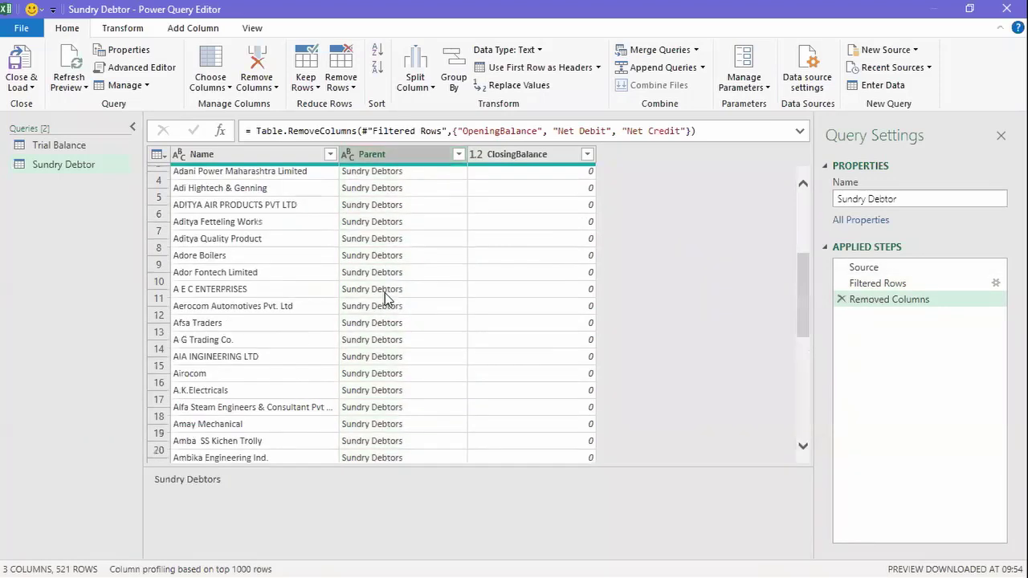
pyautogui.scroll(-4, 385, 293)
pyautogui.scroll(9, 385, 293)
pyautogui.click(392, 157)
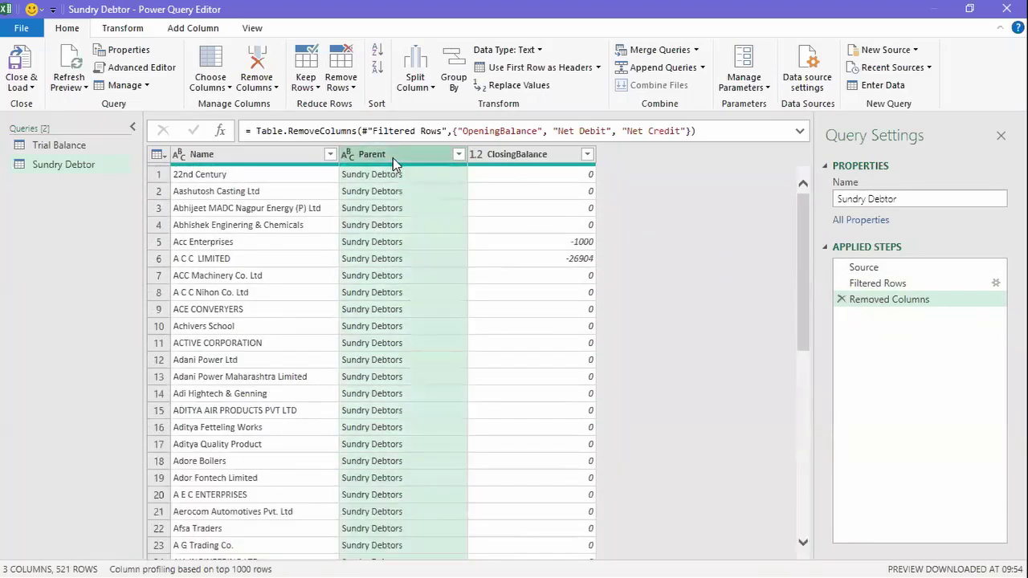
pyautogui.rightClick(393, 157)
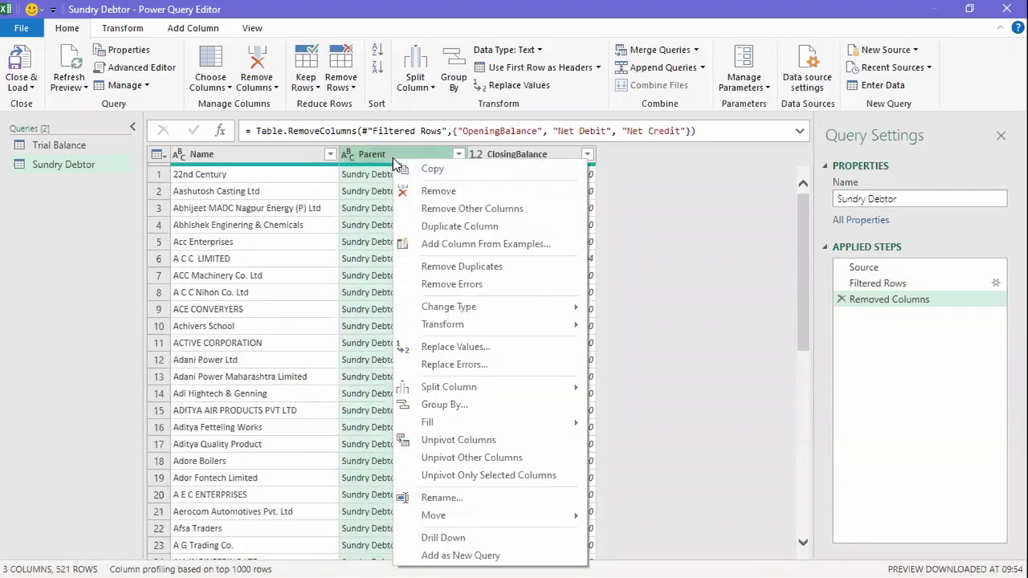
pyautogui.click(447, 195)
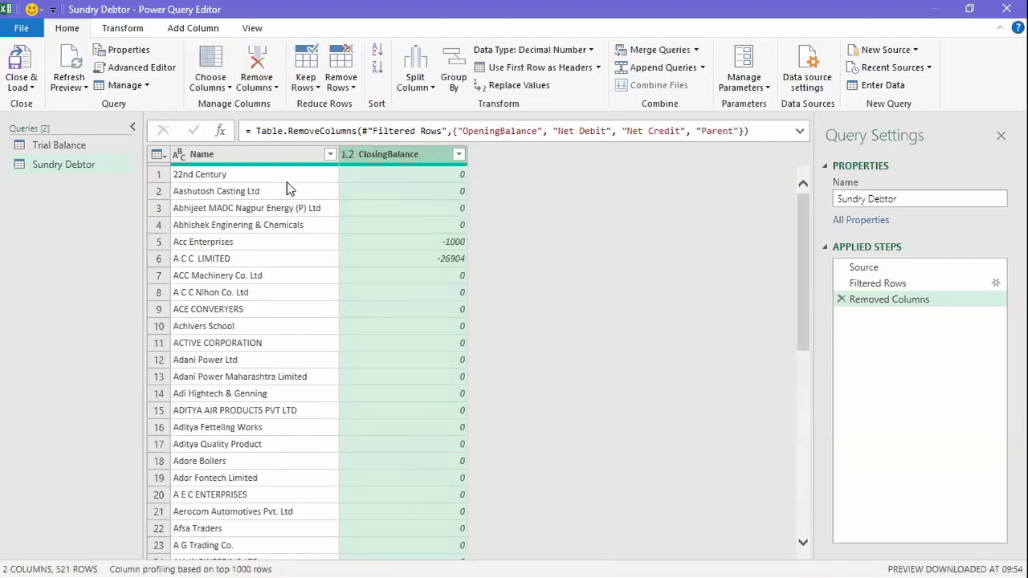
# Scroll through the remaining Name and ClosingBalance values to check them
pyautogui.click(404, 197)
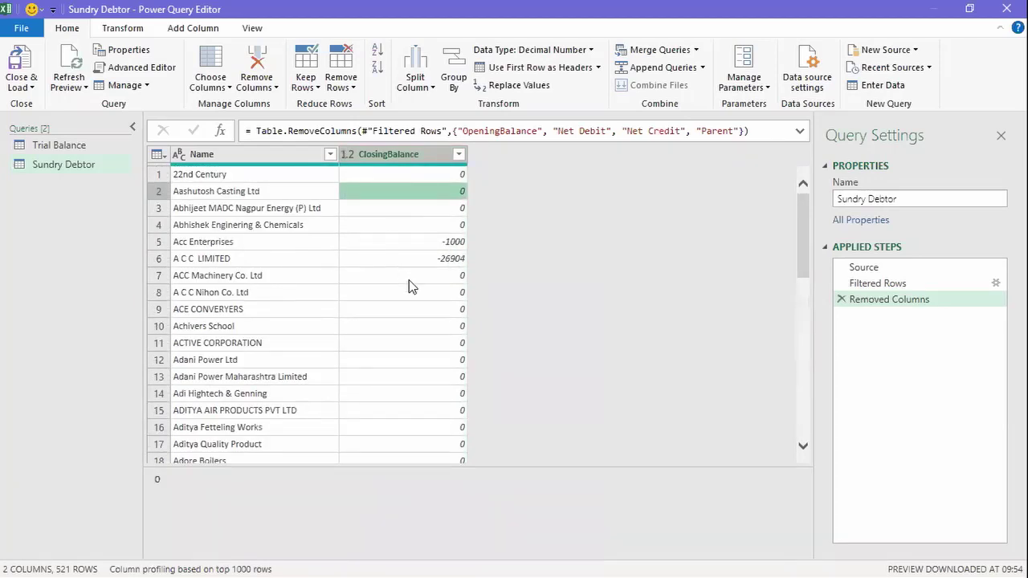
pyautogui.scroll(-6, 404, 289)
pyautogui.scroll(-6, 404, 289)
pyautogui.scroll(-5, 404, 296)
pyautogui.scroll(-7, 404, 296)
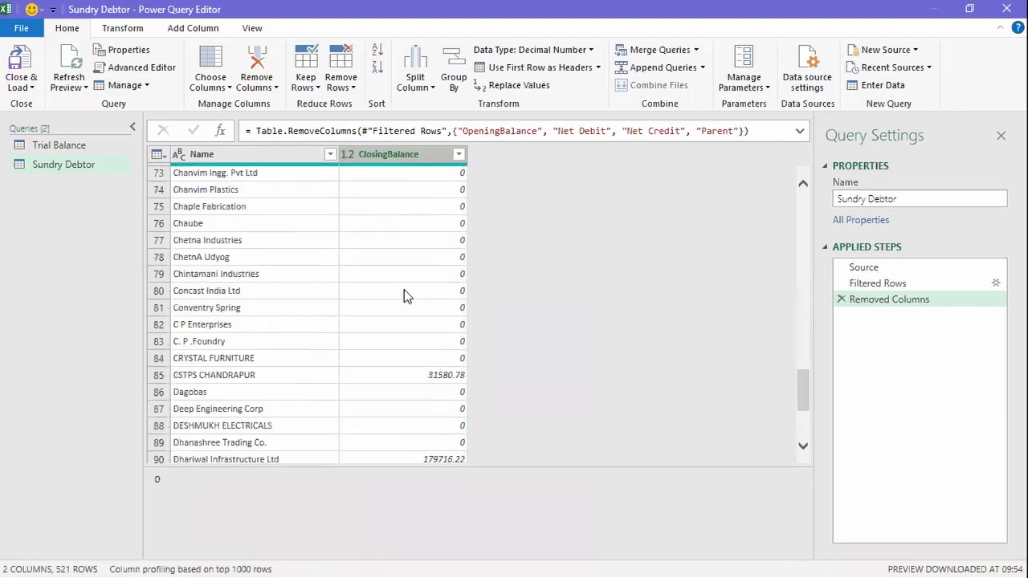
pyautogui.scroll(-4, 404, 296)
pyautogui.scroll(3, 404, 296)
pyautogui.scroll(20, 404, 289)
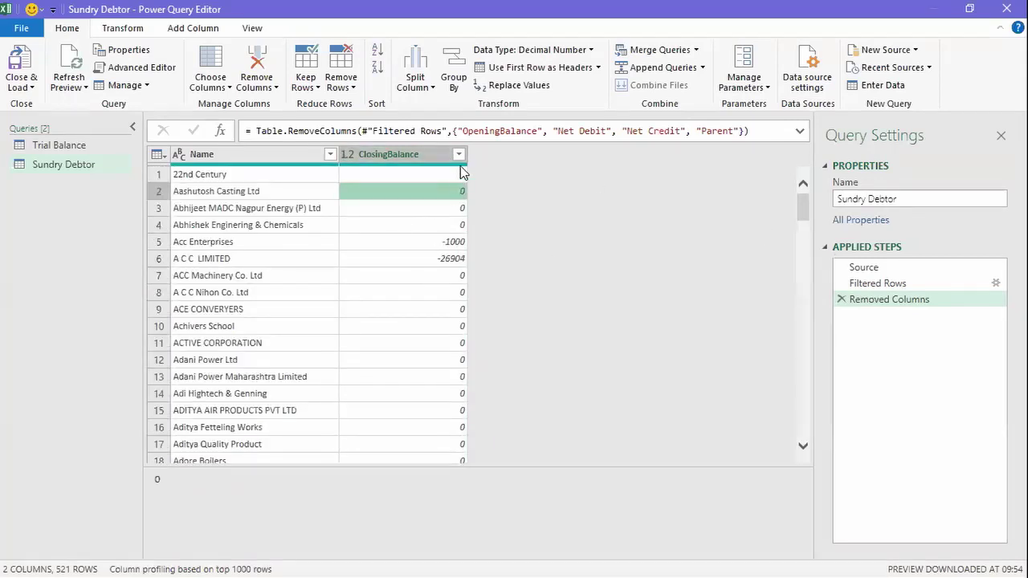
# Filter ClosingBalance with Does Not Equal 0, then review the 36 remaining debtors
pyautogui.click(455, 165)
pyautogui.click(459, 155)
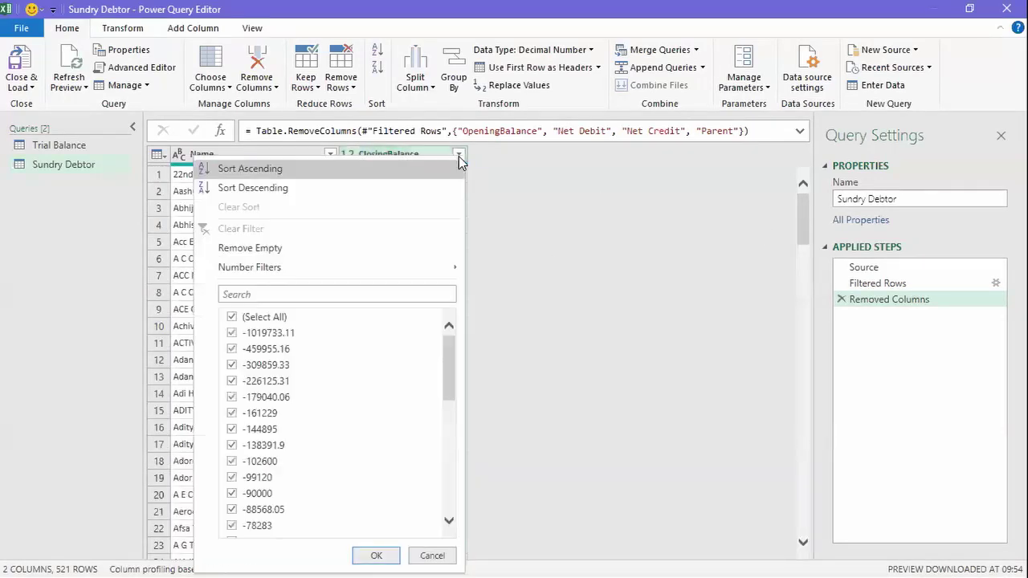
pyautogui.moveTo(360, 268)
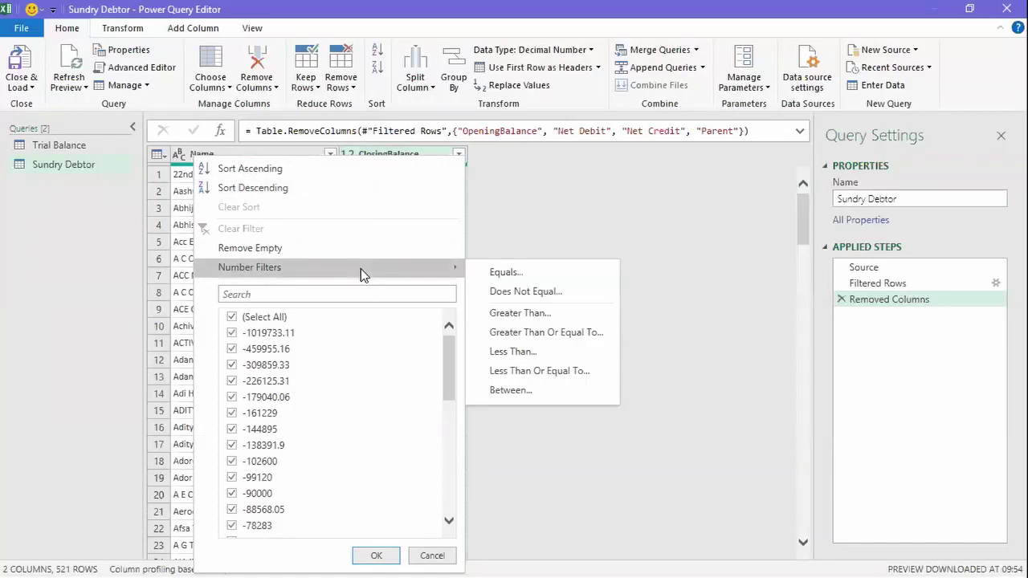
pyautogui.click(511, 292)
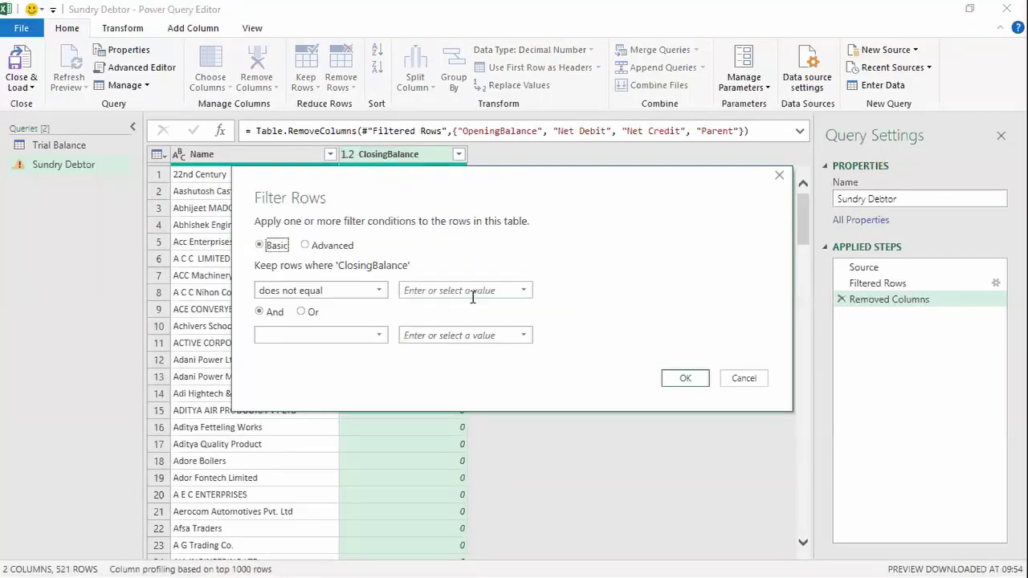
pyautogui.click(442, 291)
pyautogui.write('0')
pyautogui.click(688, 380)
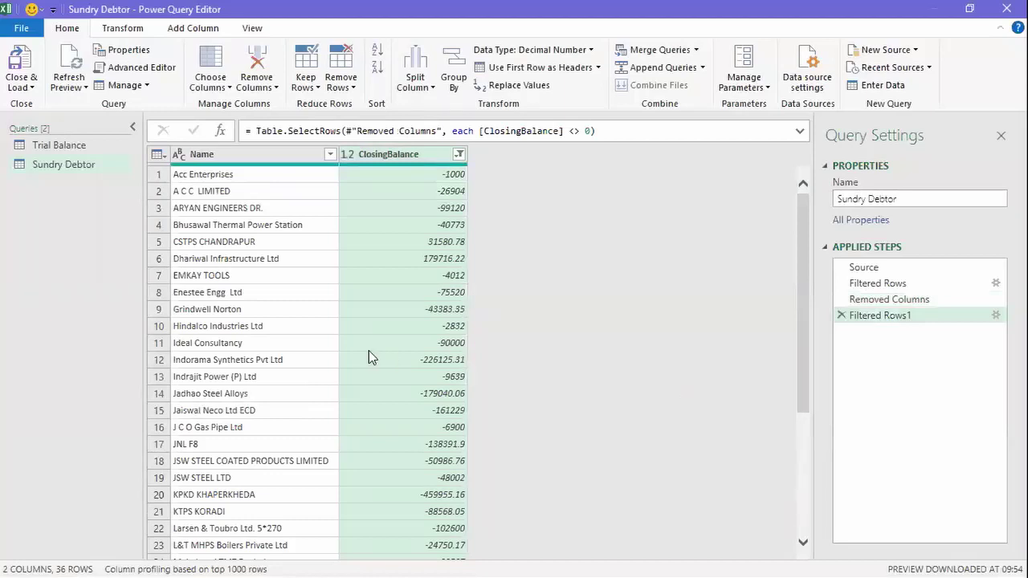
pyautogui.scroll(-5, 265, 289)
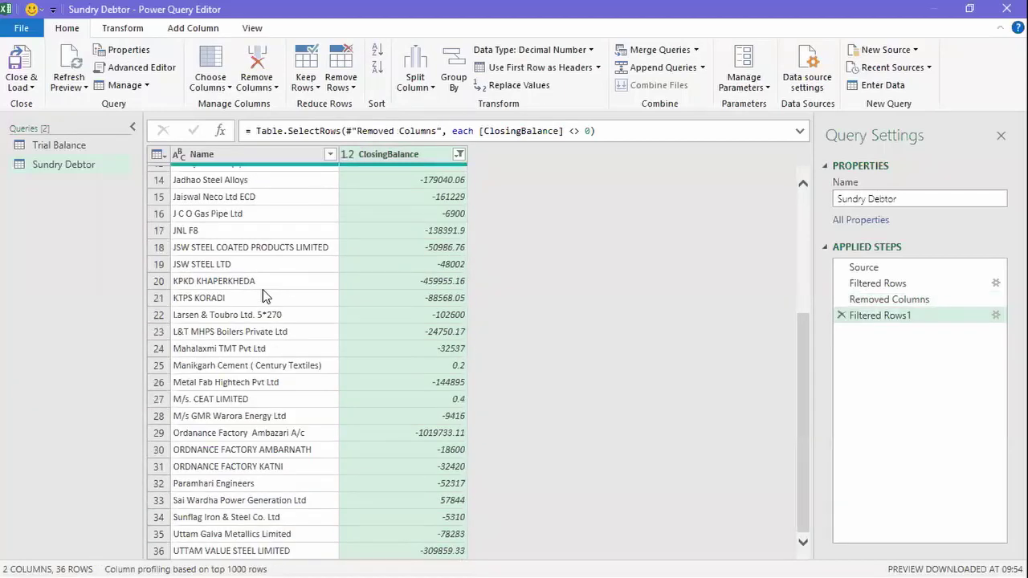
pyautogui.click(315, 271)
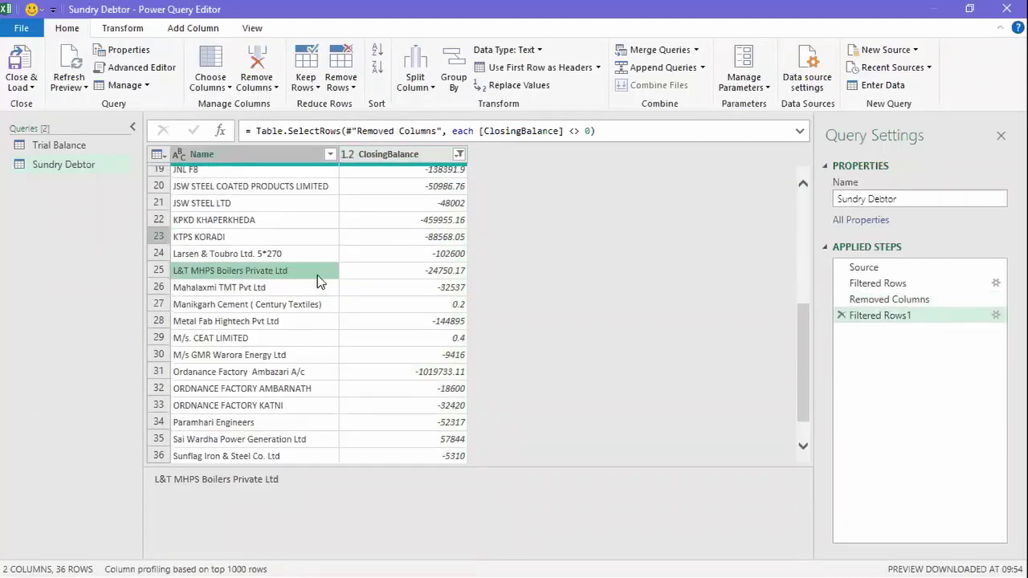
pyautogui.scroll(6, 318, 275)
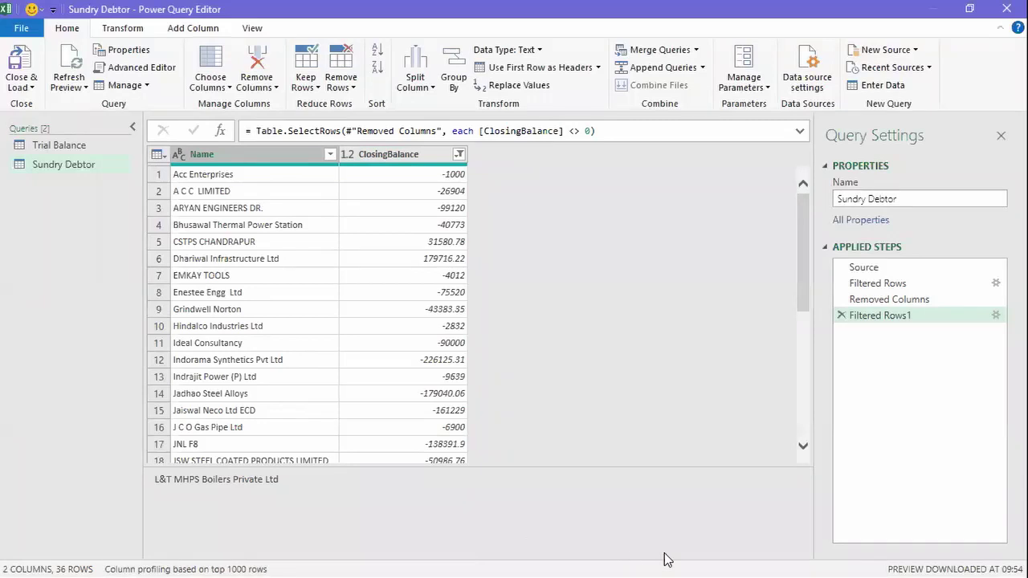
pyautogui.moveTo(819, 572)
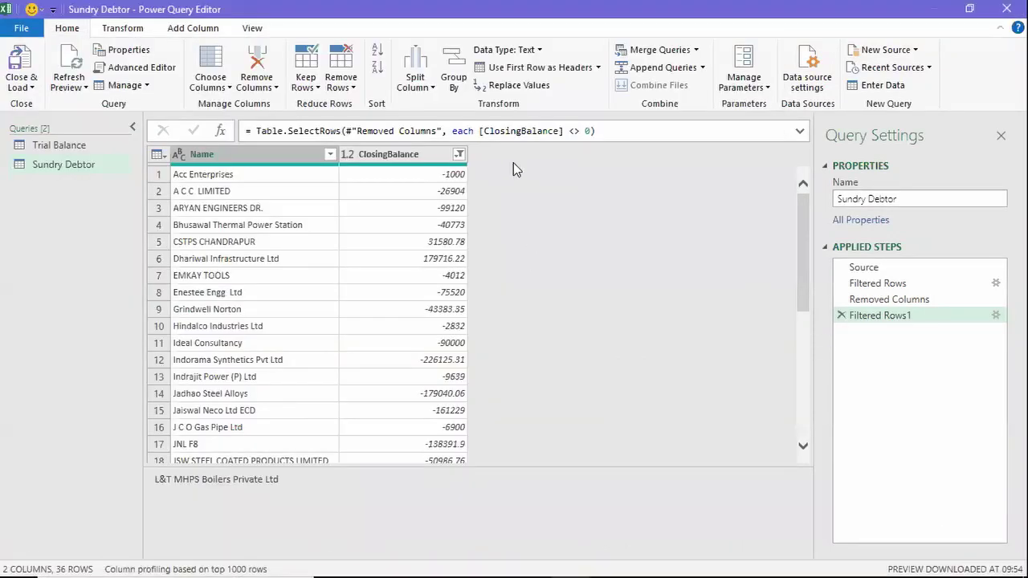
# Add a custom column named Amount with the formula [ClosingBalance] * -1
pyautogui.click(172, 31)
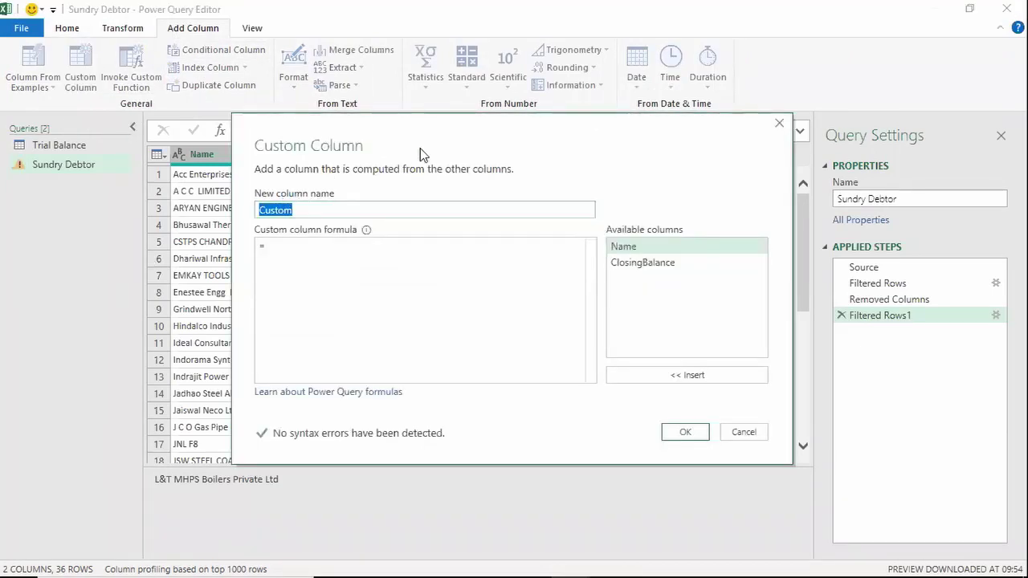
pyautogui.moveTo(420, 148); pyautogui.dragTo(583, 204)
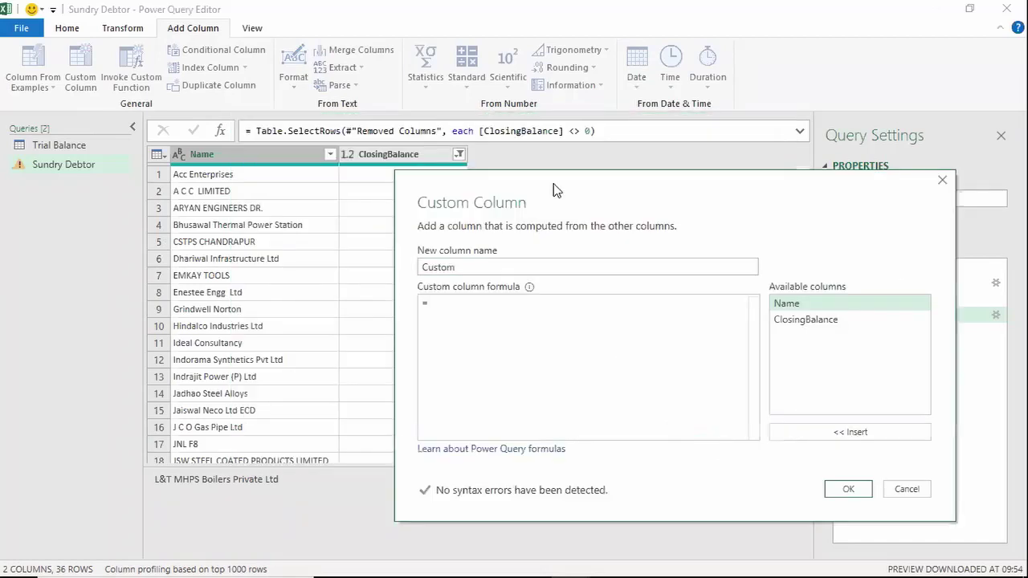
pyautogui.doubleClick(473, 266)
pyautogui.write('Am')
pyautogui.write('ount')
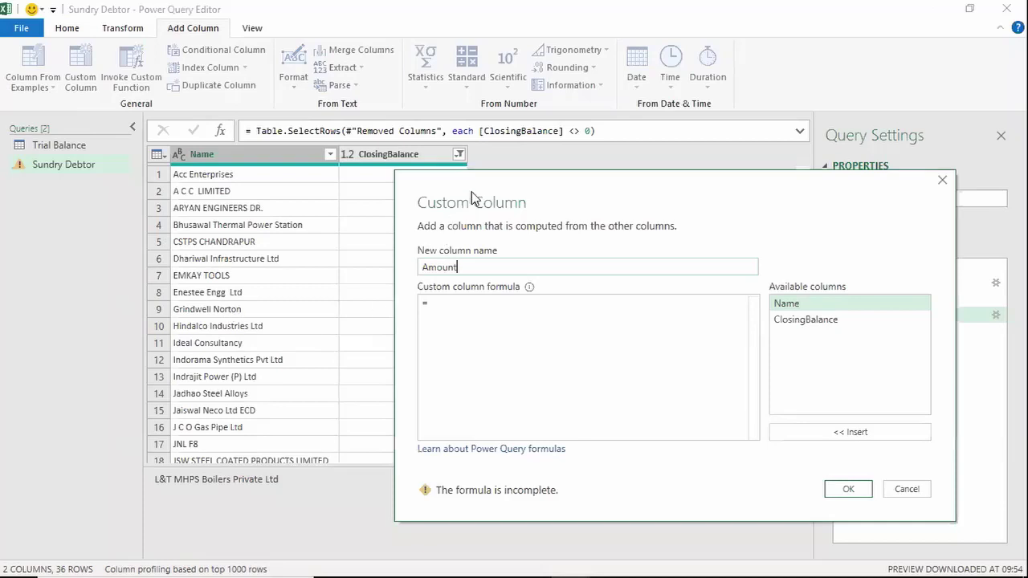
pyautogui.press('Tab')
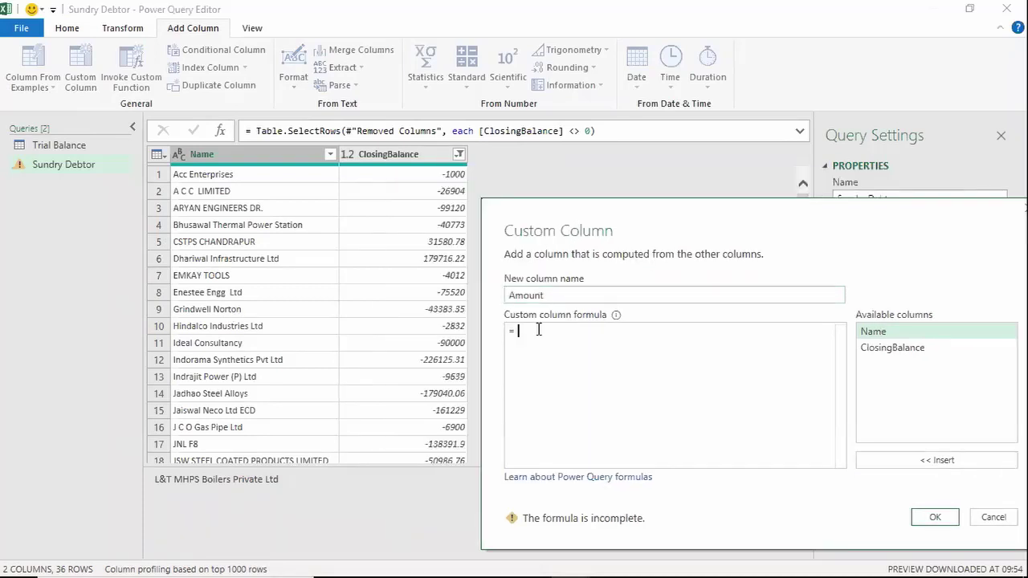
pyautogui.moveTo(576, 234)
pyautogui.mouseDown()
pyautogui.moveTo(553, 223)
pyautogui.moveTo(294, 214)
pyautogui.mouseUp()
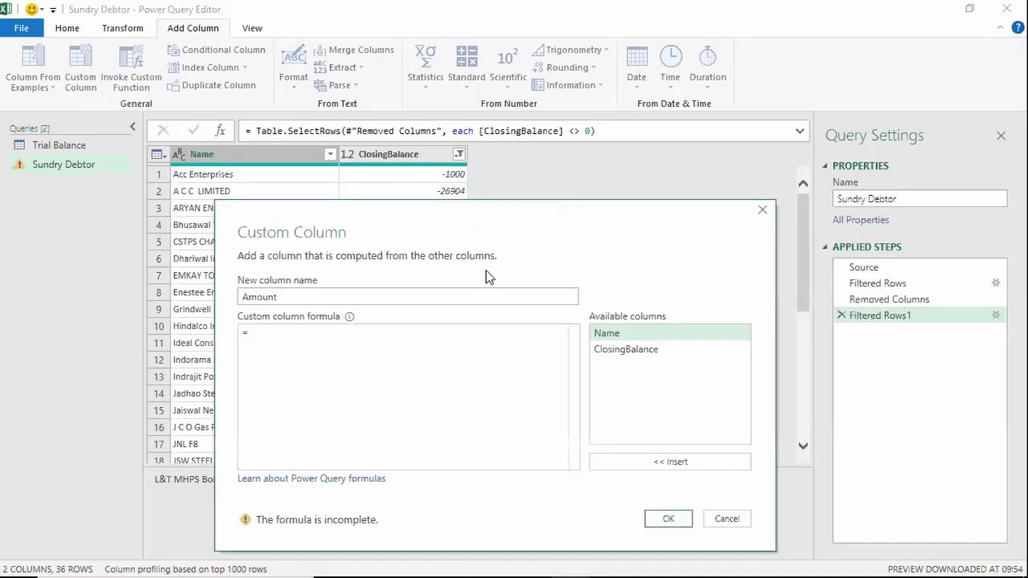
pyautogui.doubleClick(608, 351)
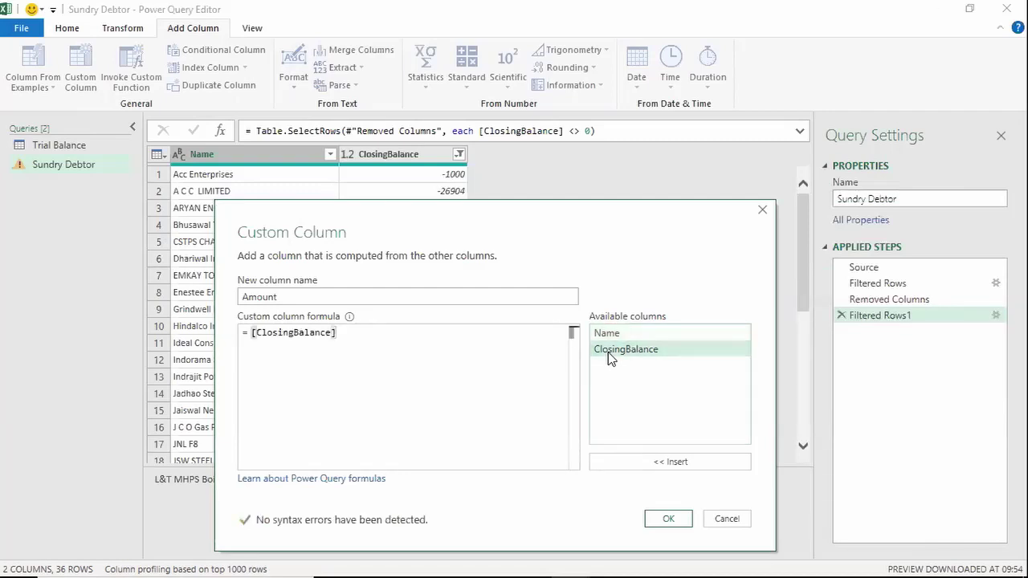
pyautogui.write('* -1')
pyautogui.click(658, 520)
# Compare Amount against ClosingBalance for rows like 32 and 33 to verify the reversed signs
pyautogui.click(541, 175)
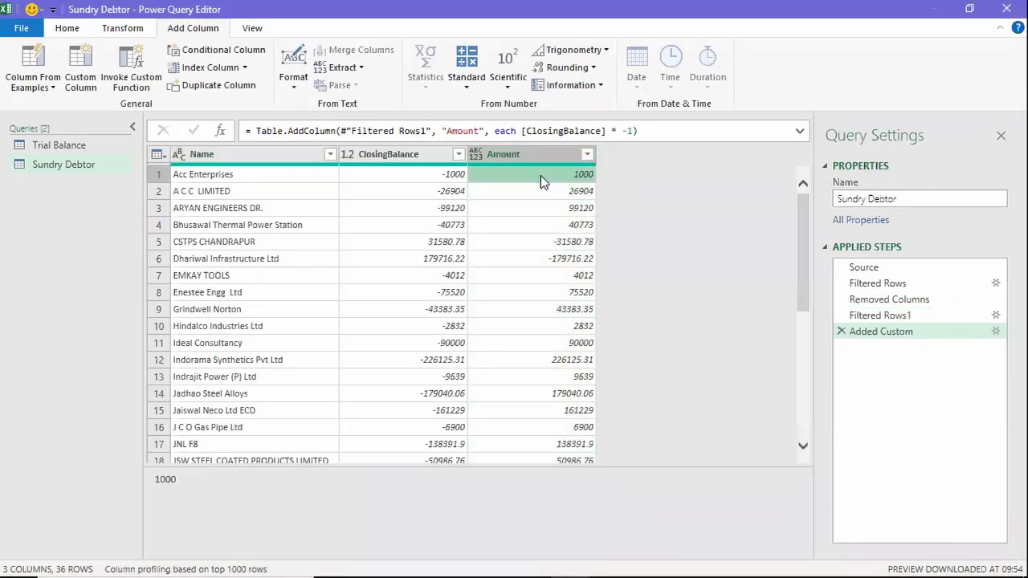
pyautogui.scroll(-5, 542, 196)
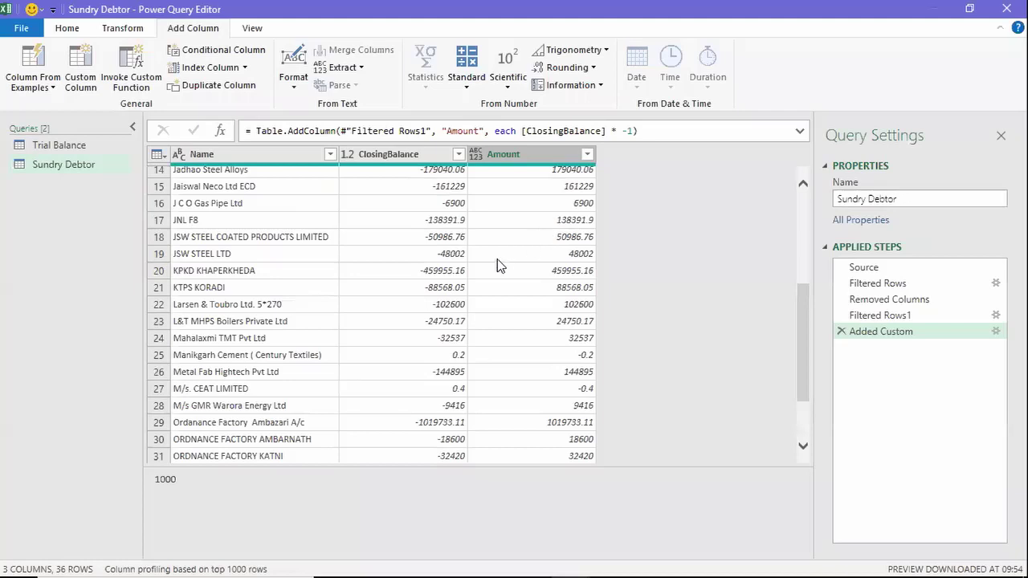
pyautogui.scroll(-1, 481, 337)
pyautogui.scroll(-1, 515, 329)
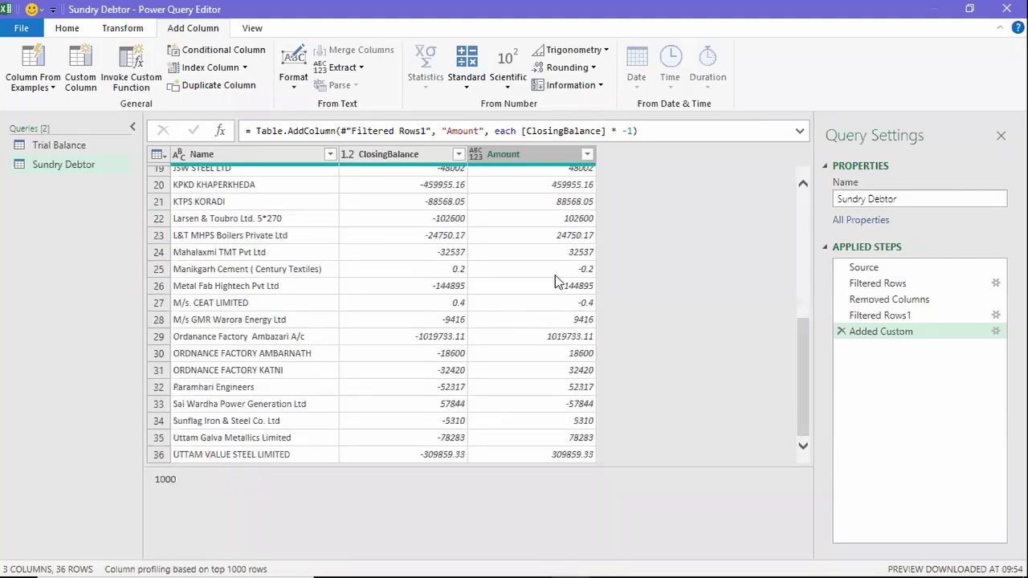
pyautogui.click(449, 406)
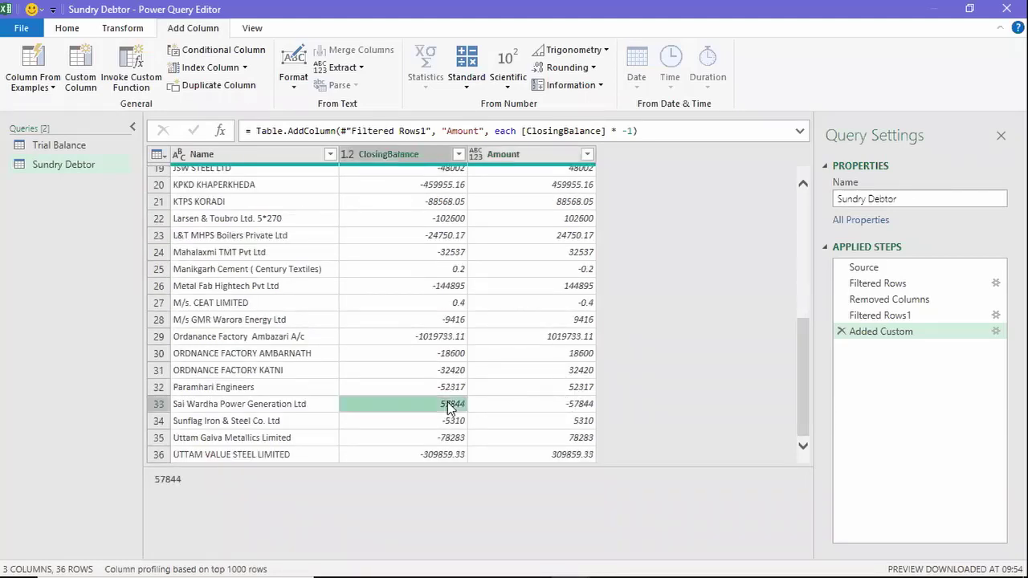
pyautogui.click(328, 404)
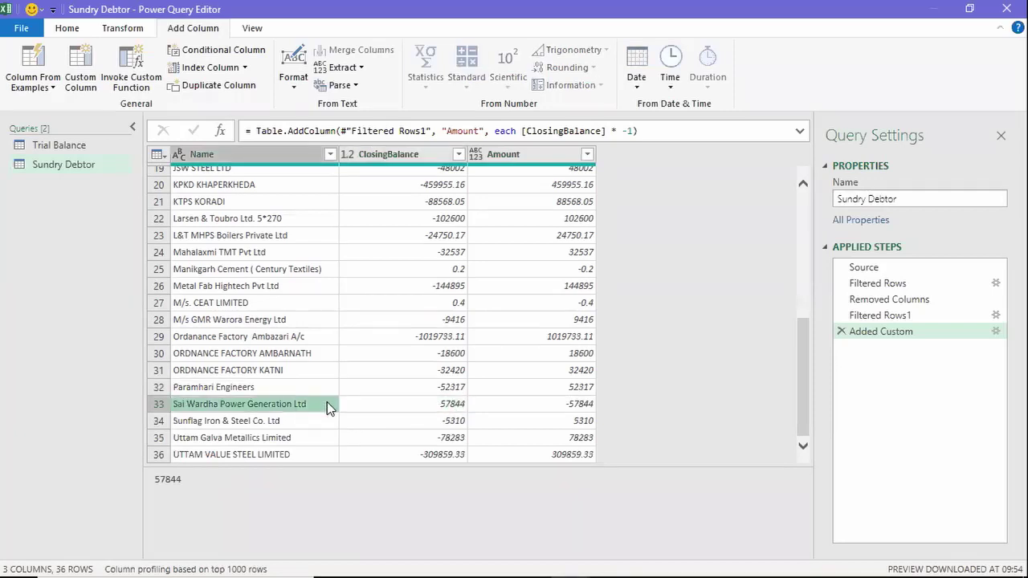
pyautogui.click(562, 408)
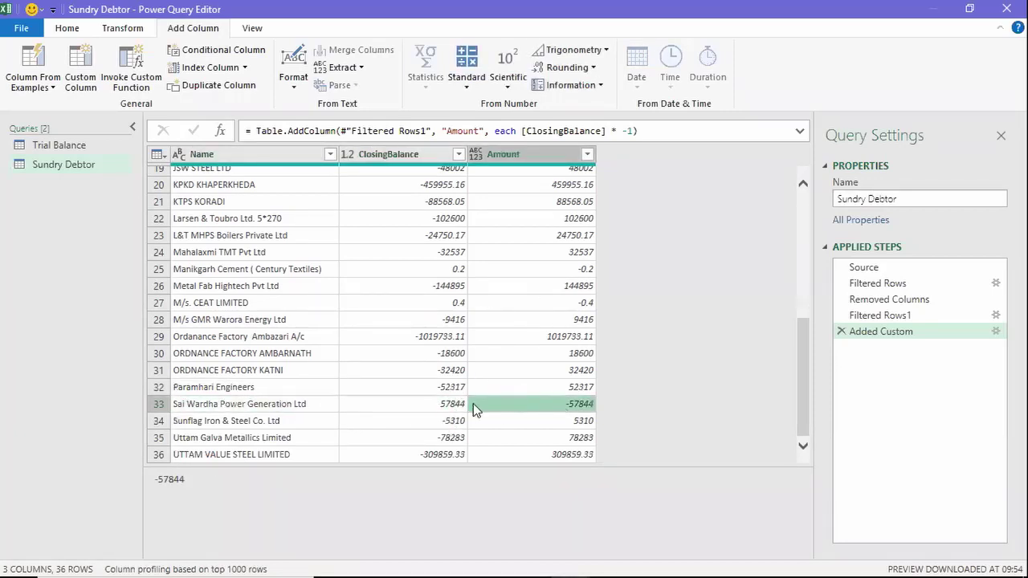
pyautogui.click(547, 384)
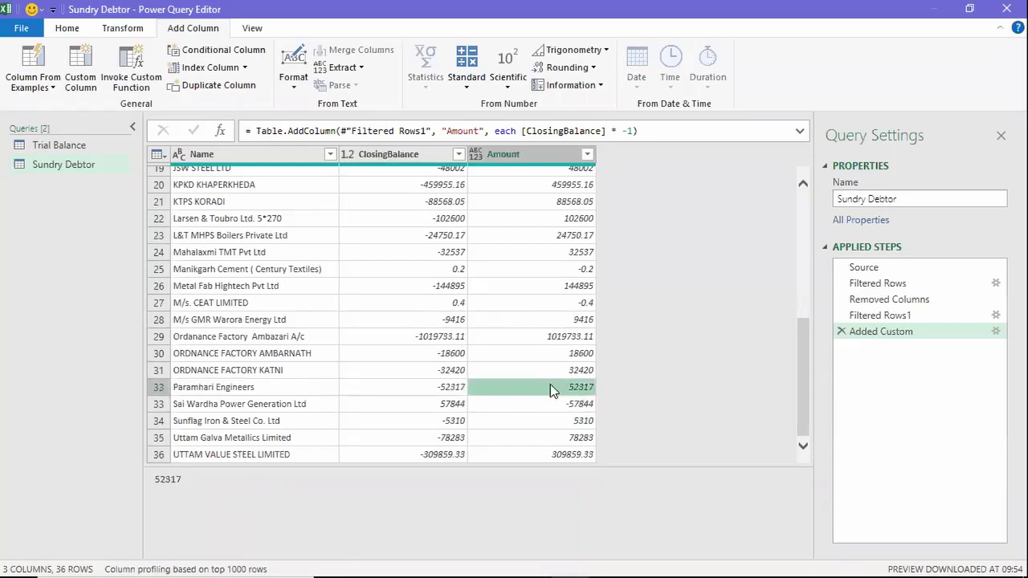
pyautogui.scroll(1, 527, 280)
pyautogui.scroll(5, 528, 279)
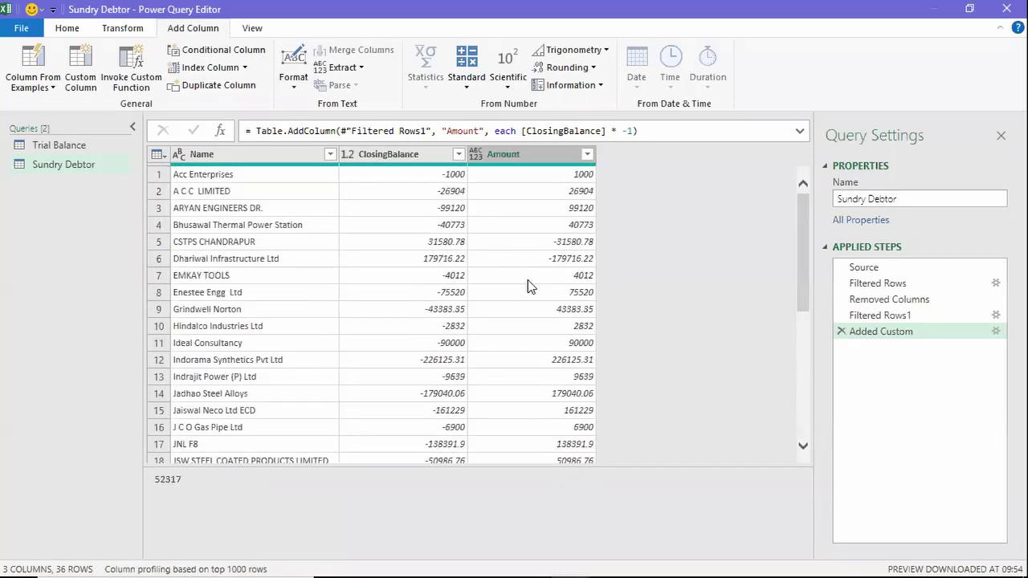
# Remove the ClosingBalance column
pyautogui.click(403, 159)
pyautogui.rightClick(401, 156)
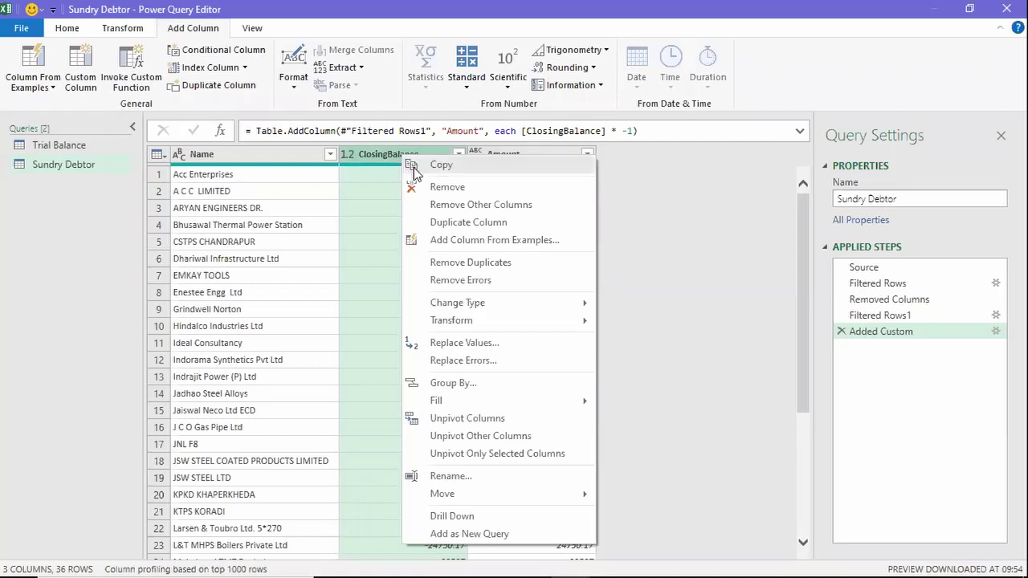
pyautogui.click(434, 190)
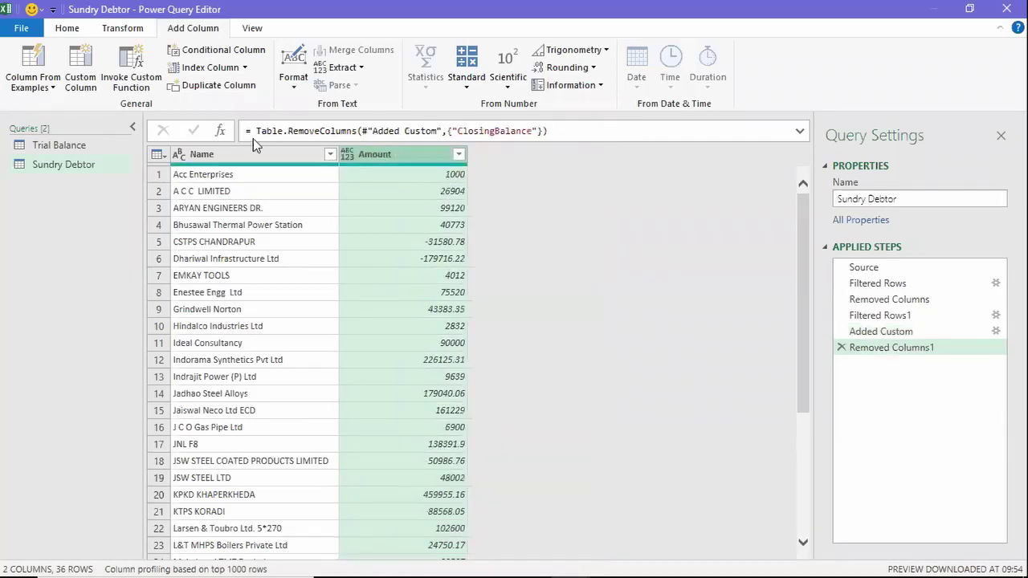
# Rename the Name column to Particulars and check the first debtor row
pyautogui.click(202, 155)
pyautogui.rightClick(201, 156)
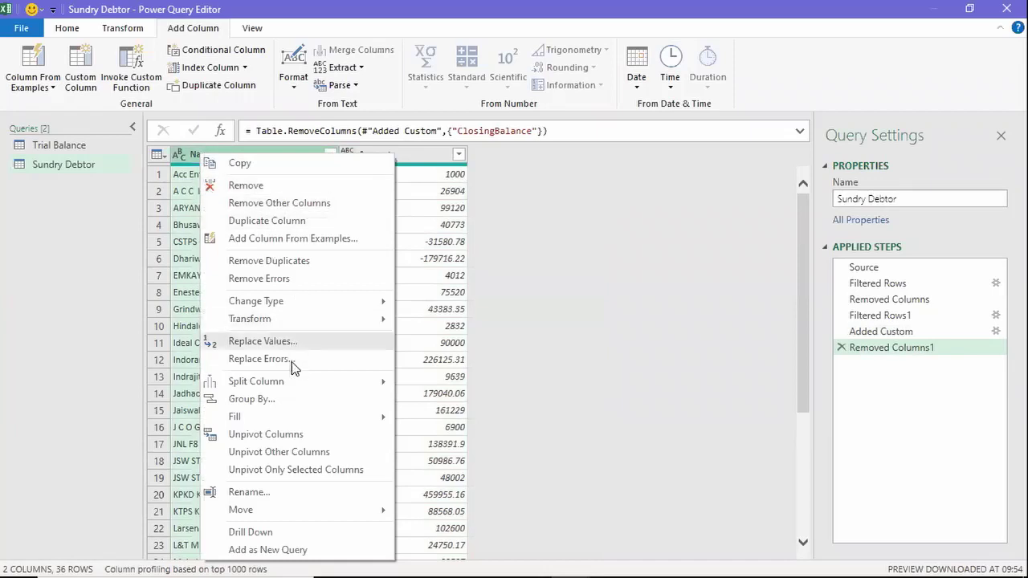
pyautogui.click(249, 492)
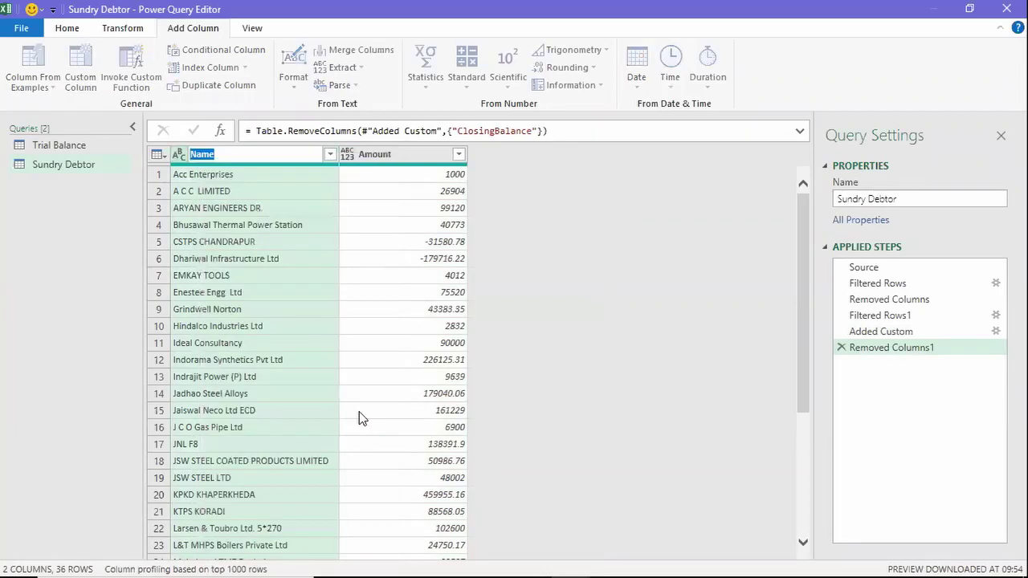
pyautogui.write('Particulars')
pyautogui.press('Return')
pyautogui.click(264, 241)
pyautogui.scroll(-1, 270, 219)
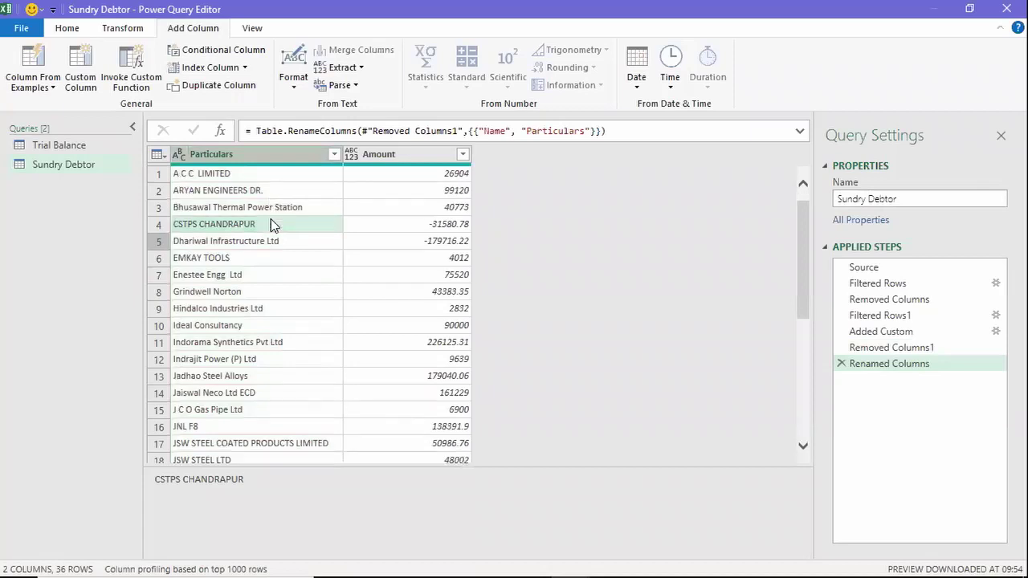
pyautogui.scroll(1, 271, 219)
pyautogui.click(243, 176)
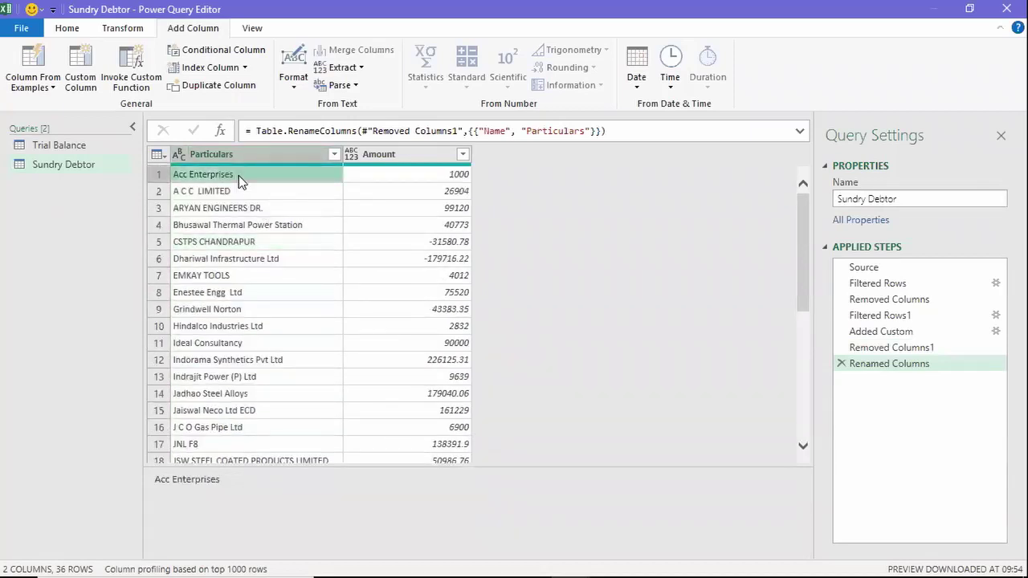
pyautogui.click(70, 32)
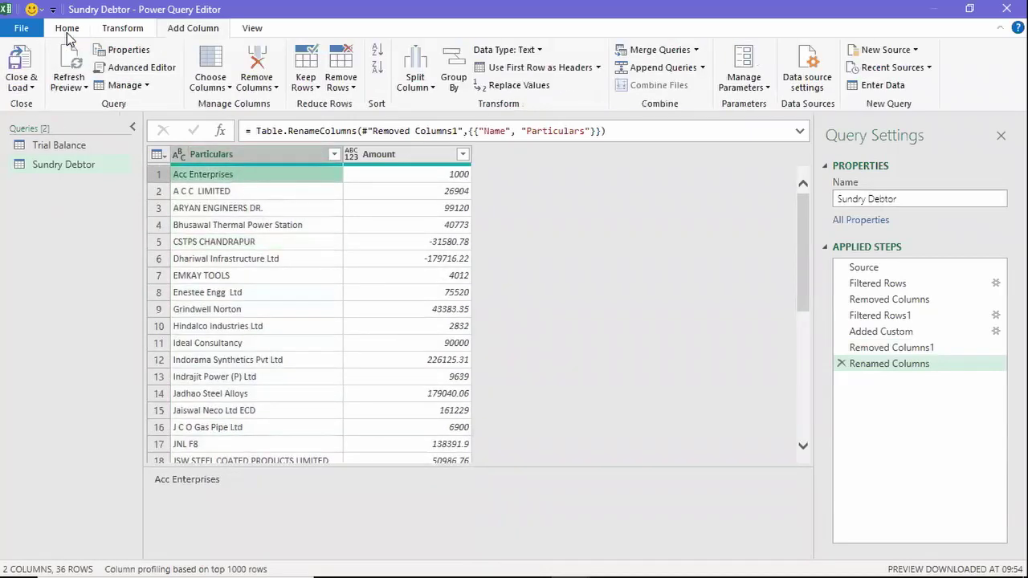
# Close & Load the query as a table to the existing worksheet at =SCH!$A$7
pyautogui.click(23, 89)
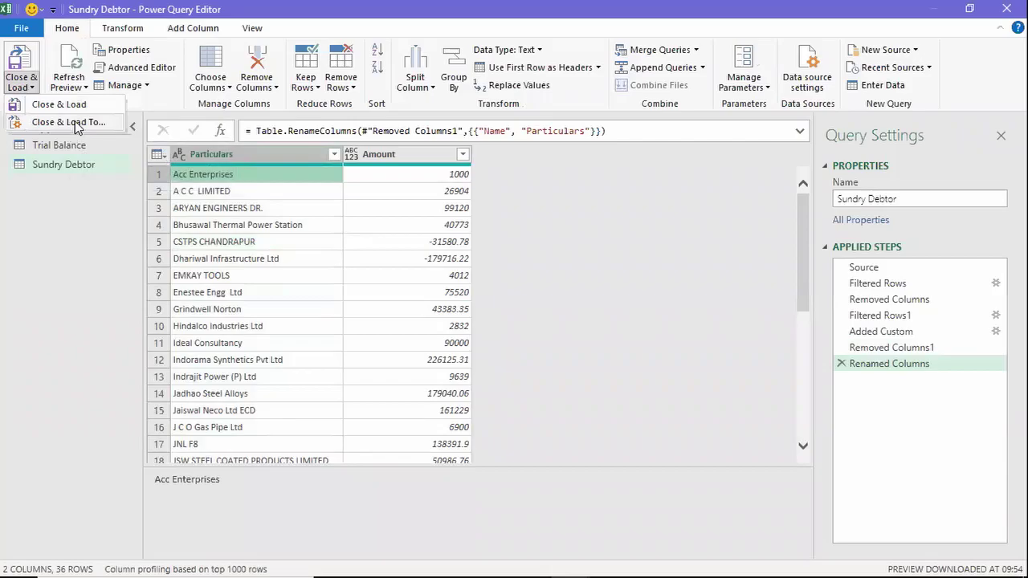
pyautogui.click(71, 124)
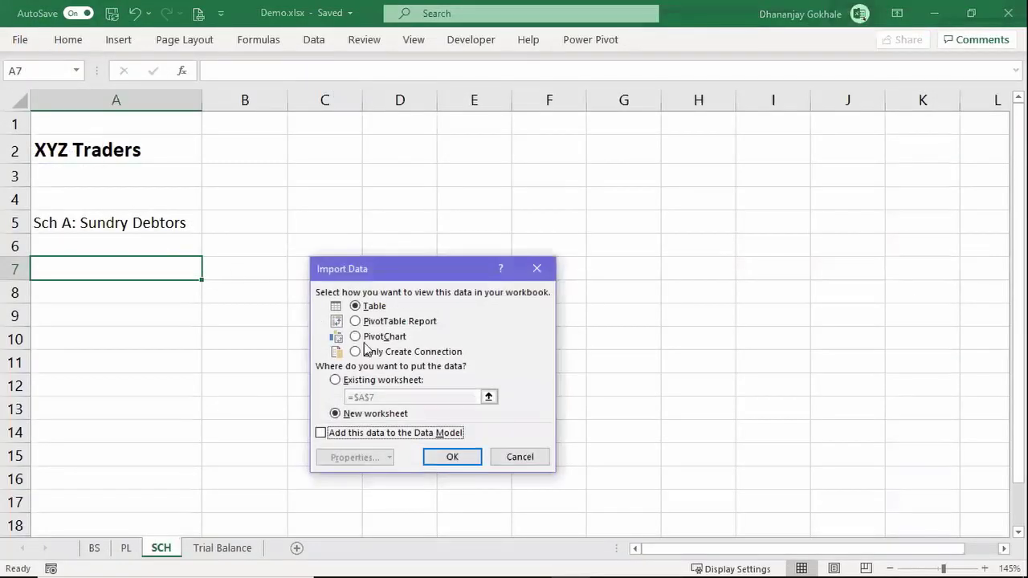
pyautogui.click(335, 379)
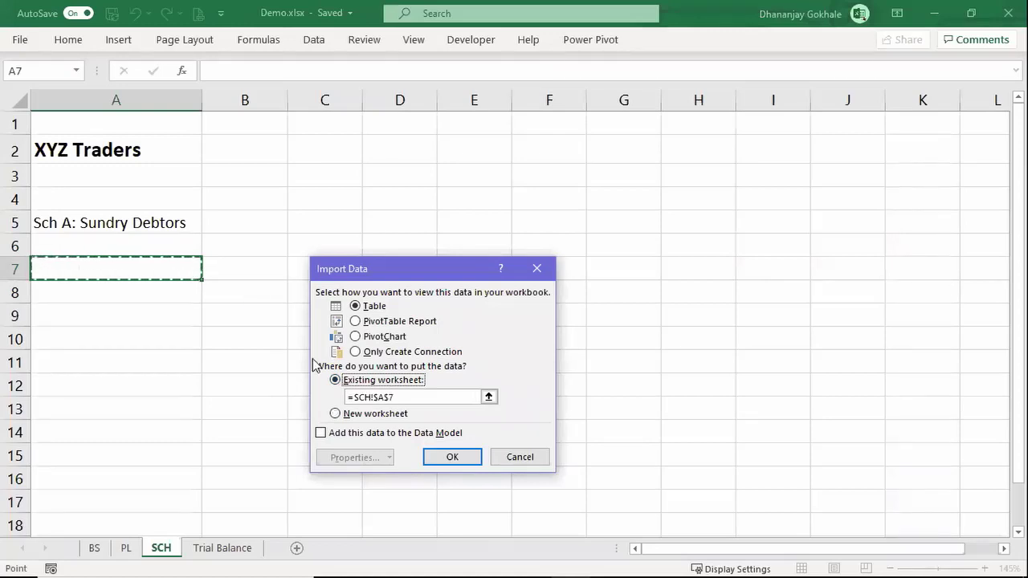
pyautogui.click(444, 457)
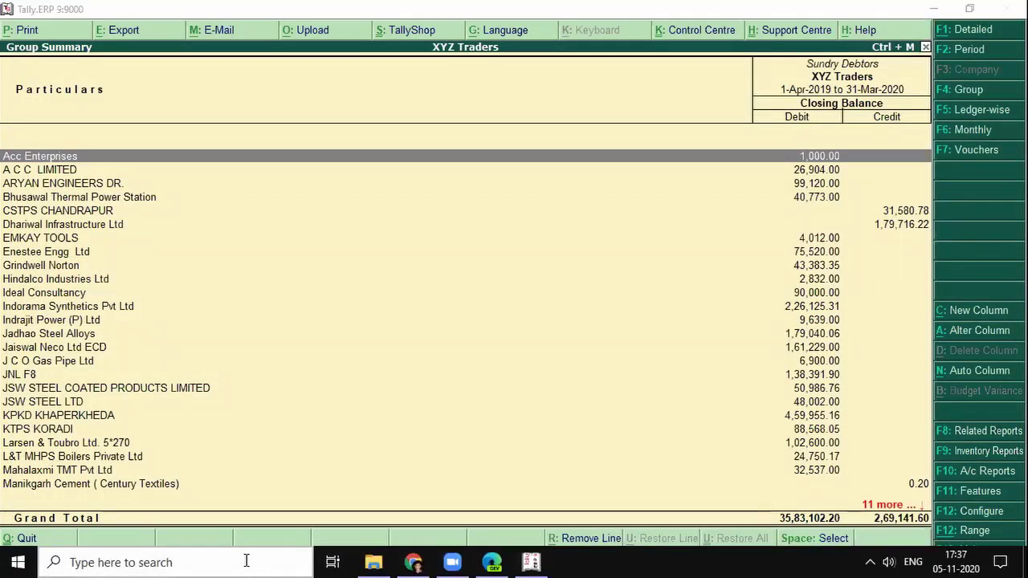
# Launch Excel by searching 'ex' in the taskbar search box
pyautogui.click(286, 560)
pyautogui.write('exc')
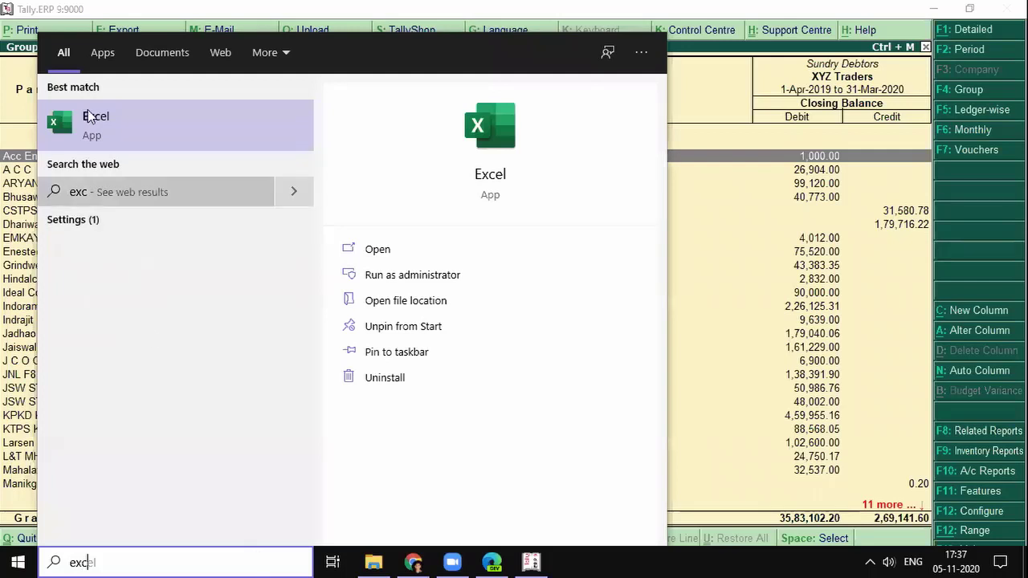
pyautogui.click(171, 186)
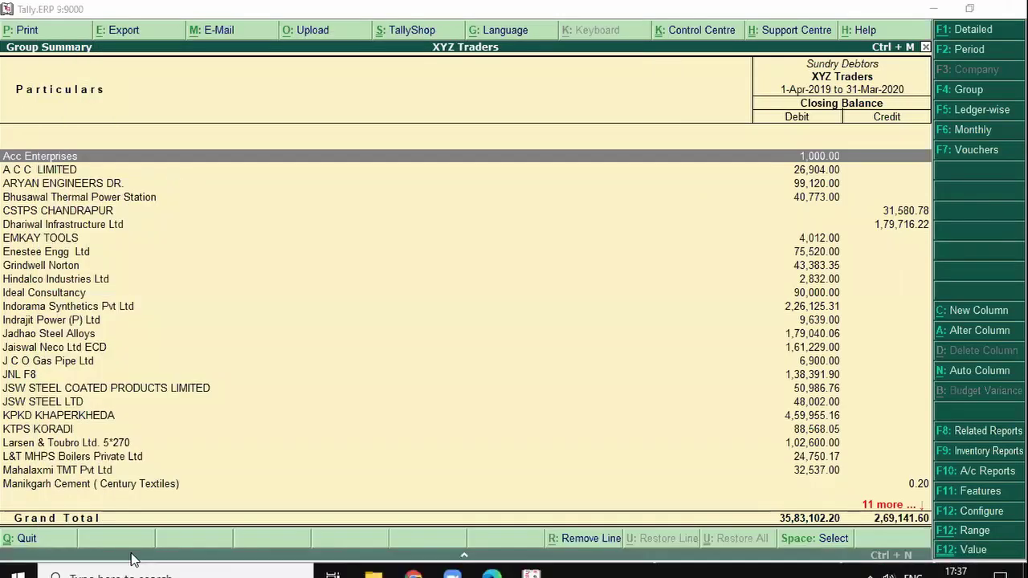
pyautogui.click(152, 560)
pyautogui.write('ex')
pyautogui.press('Return')
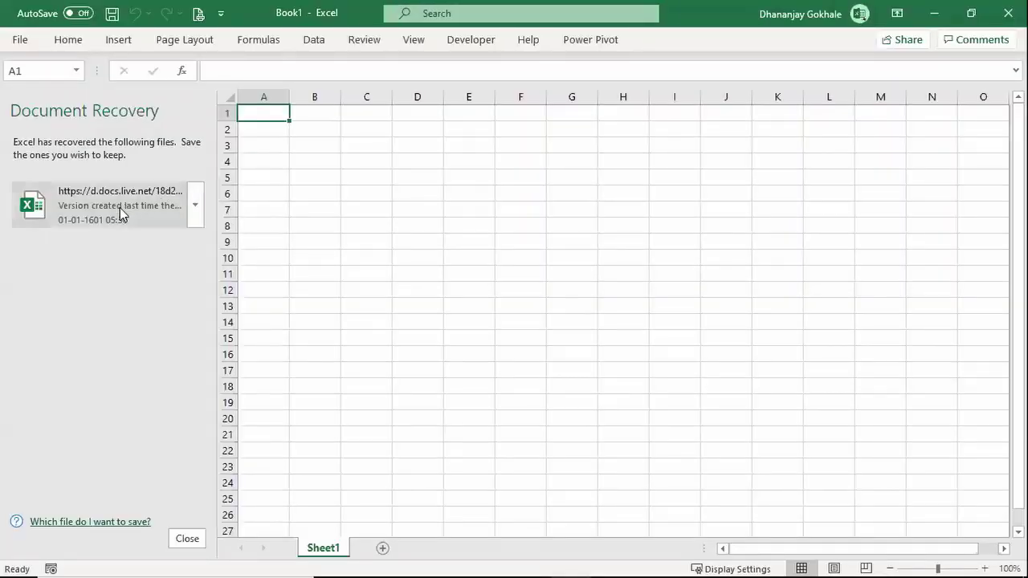
# Open the recovered Demo.xlsx, enable content, go to the SCH sheet and close Document Recovery
pyautogui.click(102, 207)
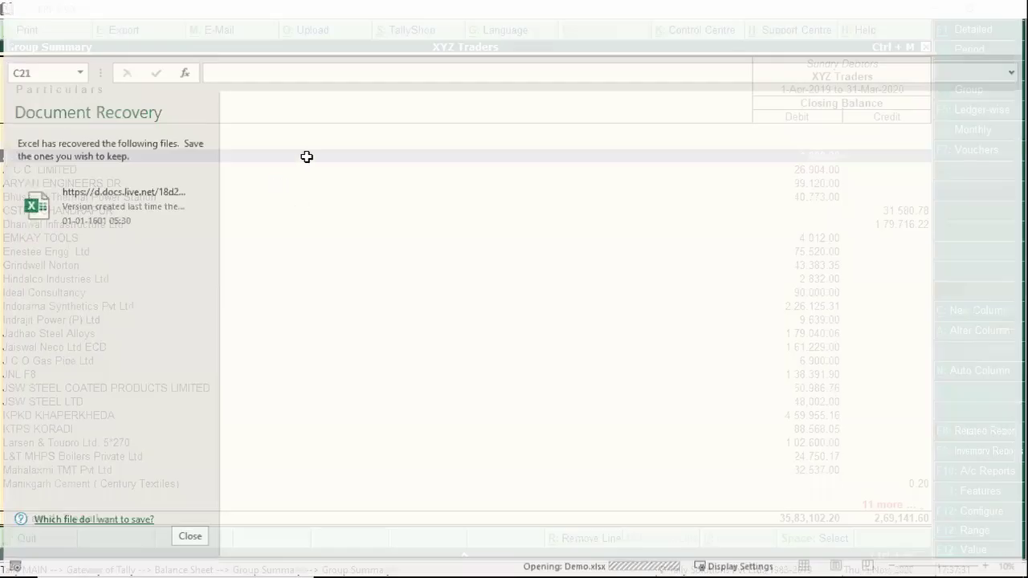
pyautogui.click(371, 62)
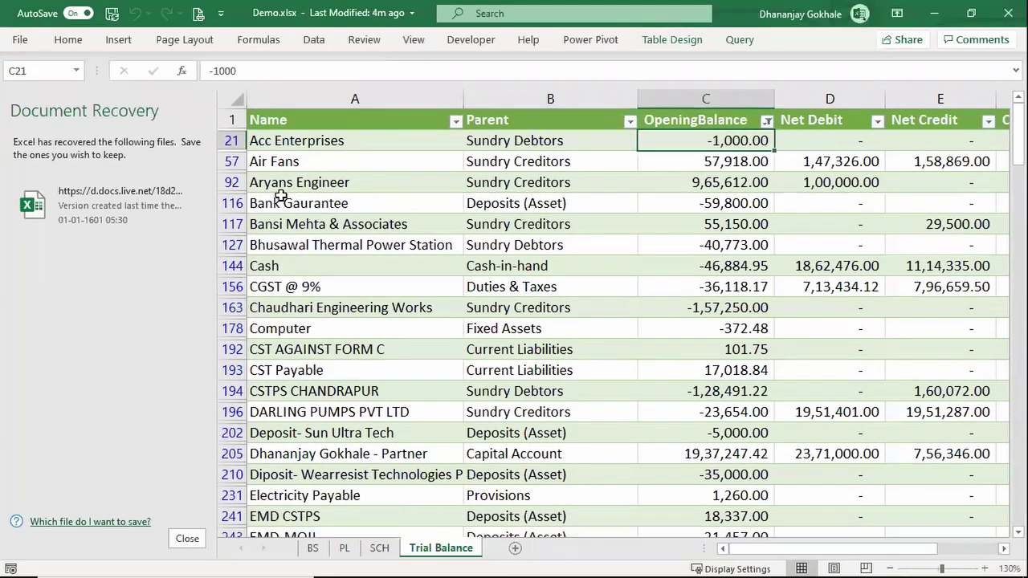
pyautogui.click(379, 548)
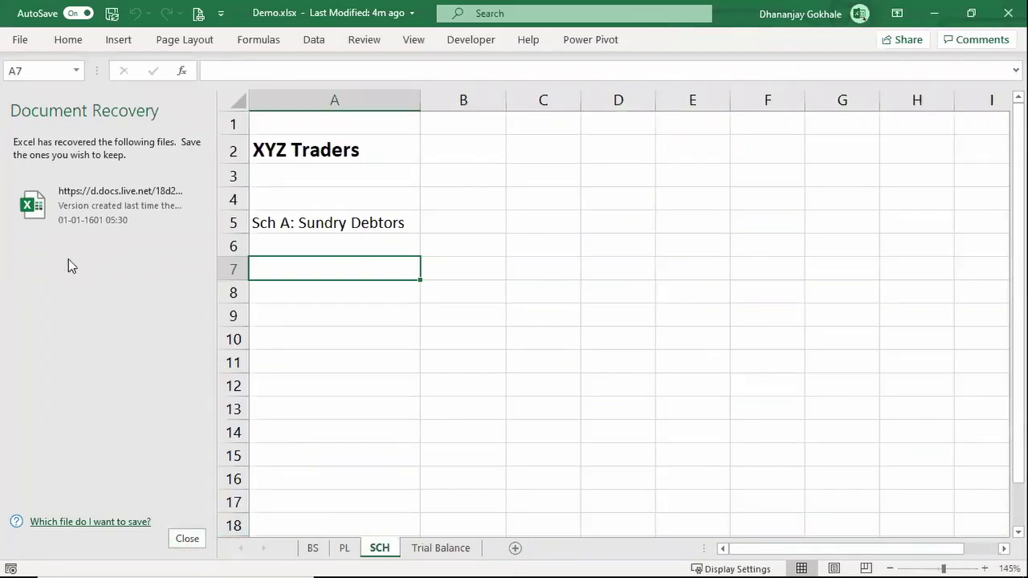
pyautogui.click(191, 210)
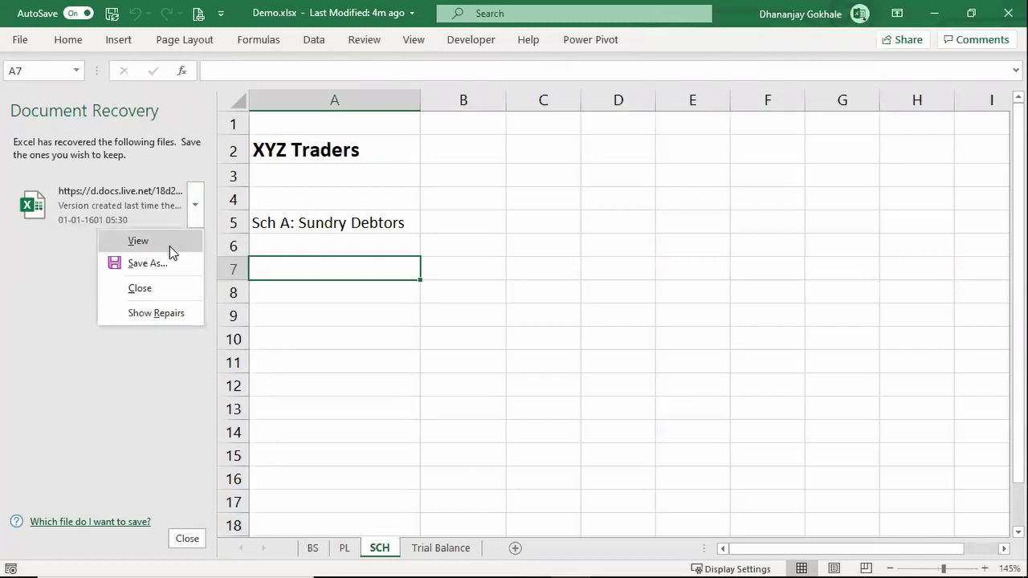
pyautogui.click(186, 539)
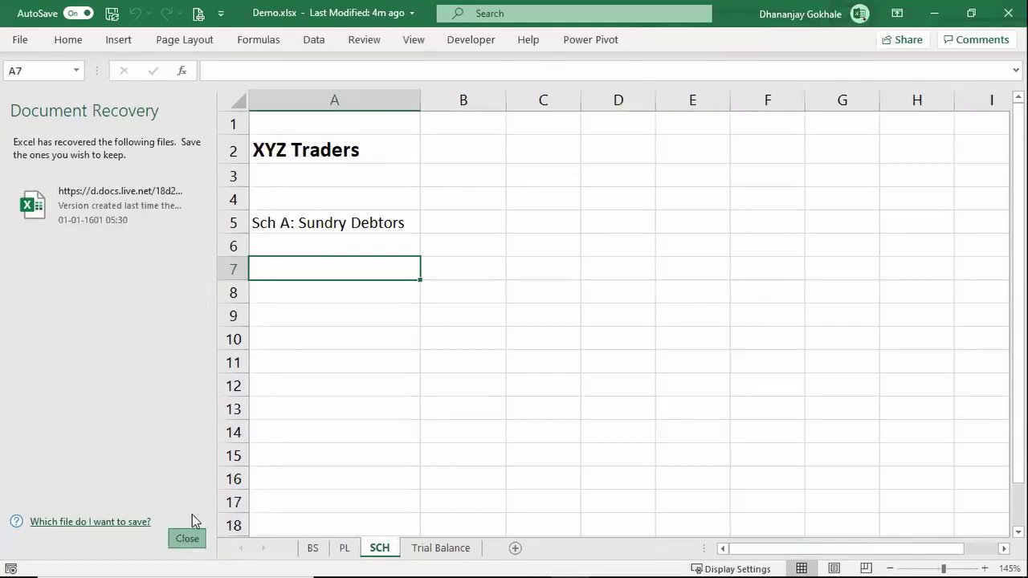
pyautogui.click(187, 537)
# Open Power Query Editor, view the Trial Balance query, then close the editor
pyautogui.click(306, 45)
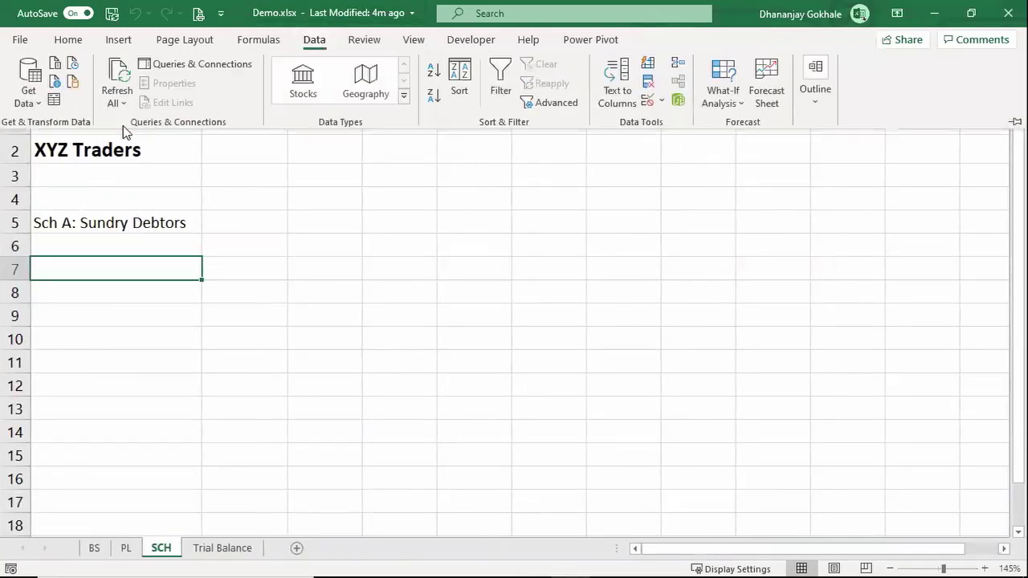
pyautogui.click(28, 90)
pyautogui.click(89, 359)
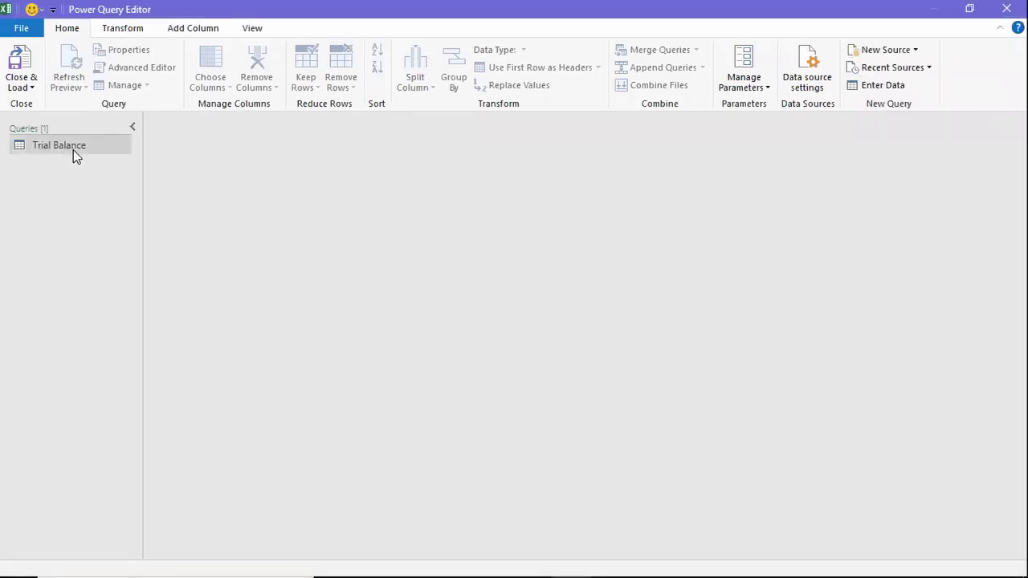
pyautogui.click(72, 148)
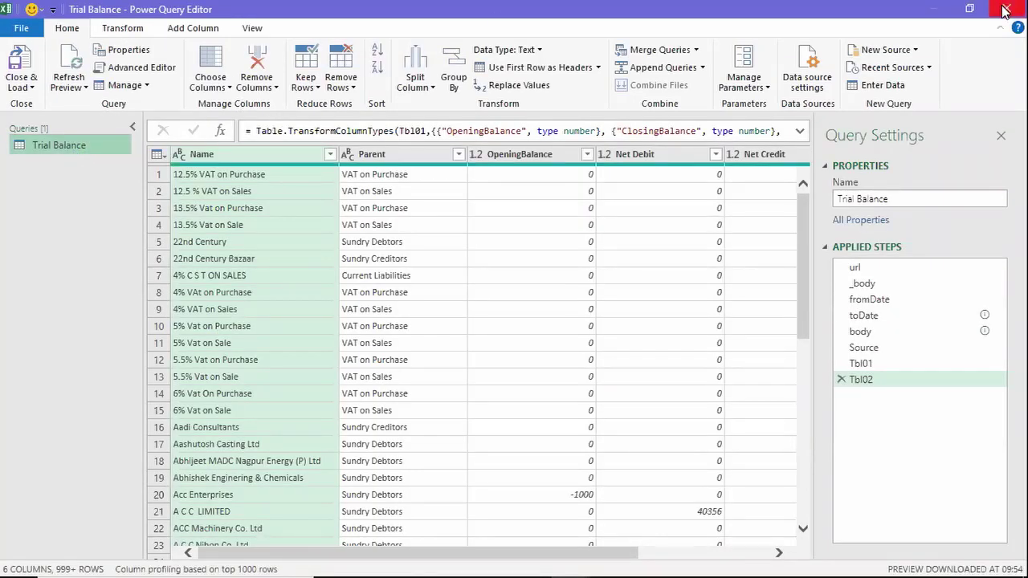
pyautogui.click(1005, 10)
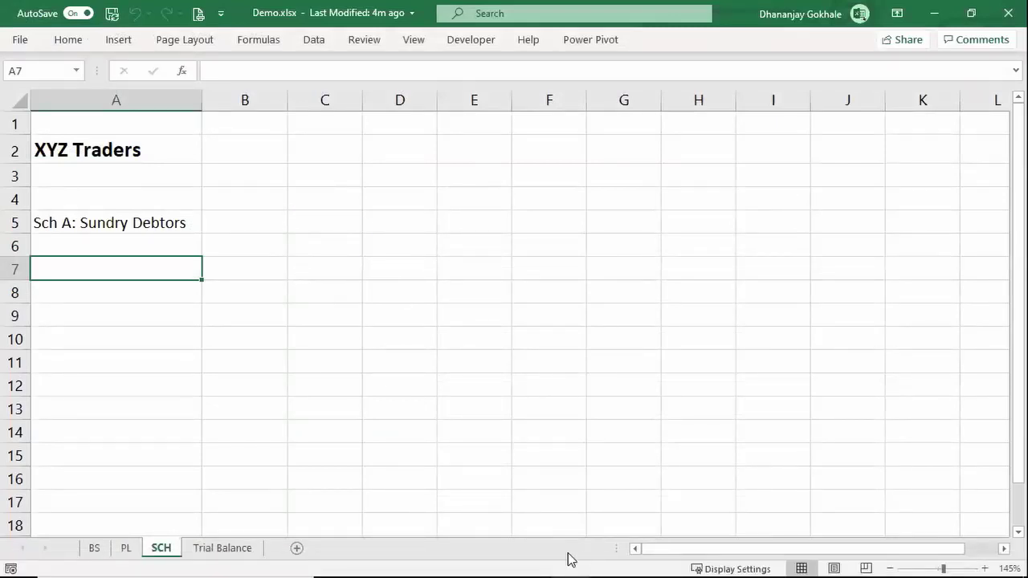
pyautogui.moveTo(553, 559)
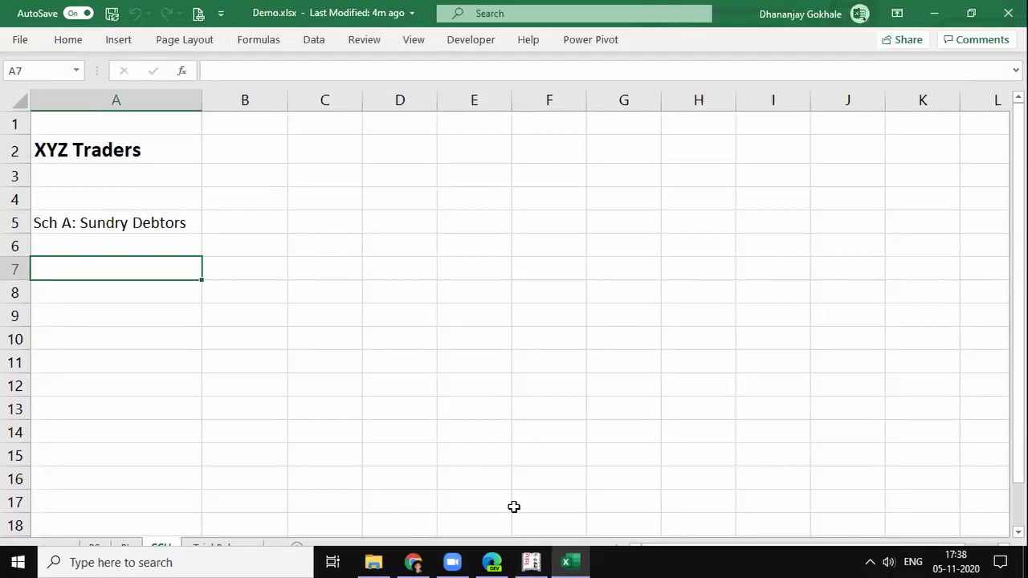
# Close Excel, copy Demo.xlsx from Documents to the Desktop replacing the old copy, and open it
pyautogui.click(1005, 14)
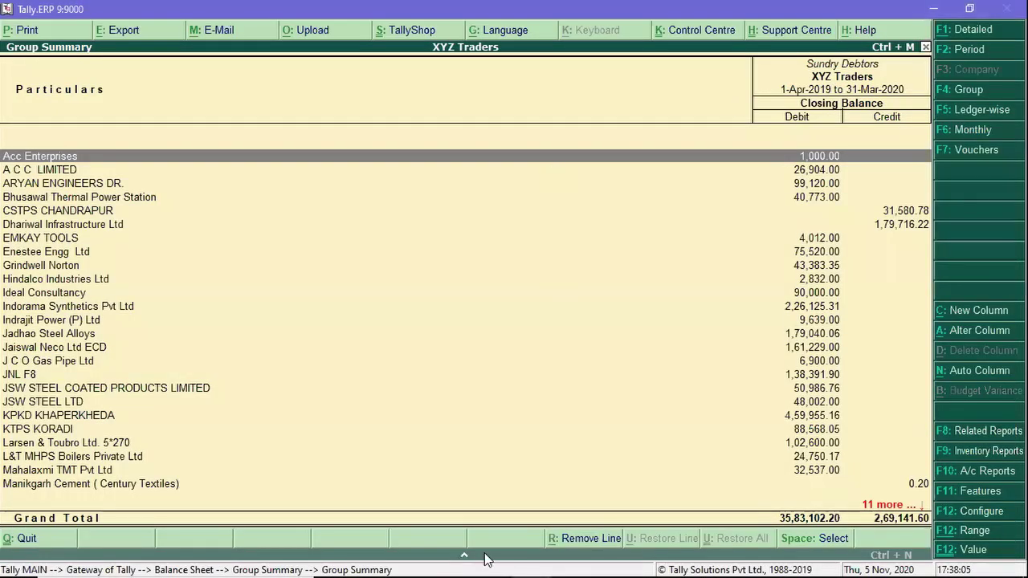
pyautogui.moveTo(488, 562)
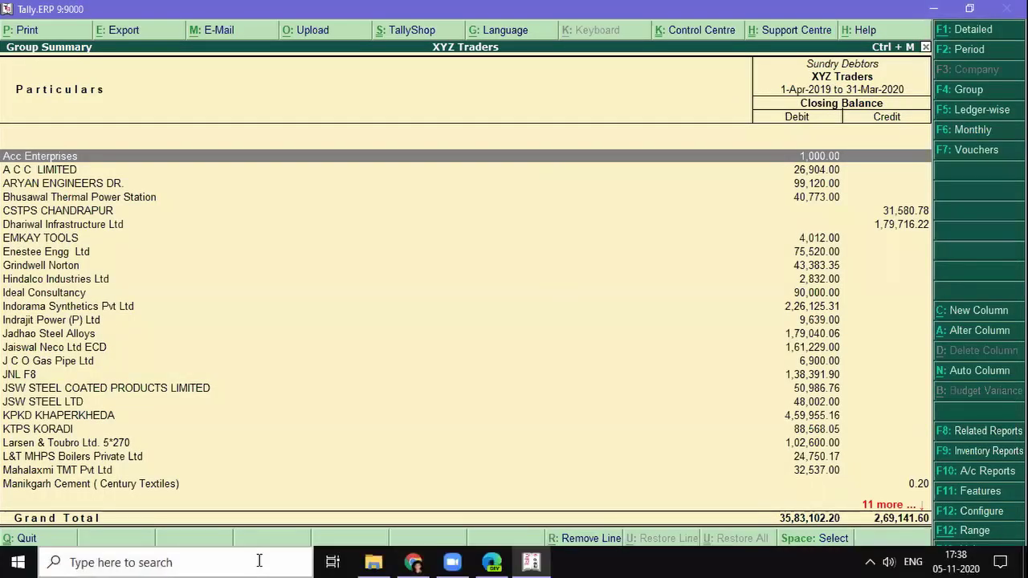
pyautogui.click(373, 562)
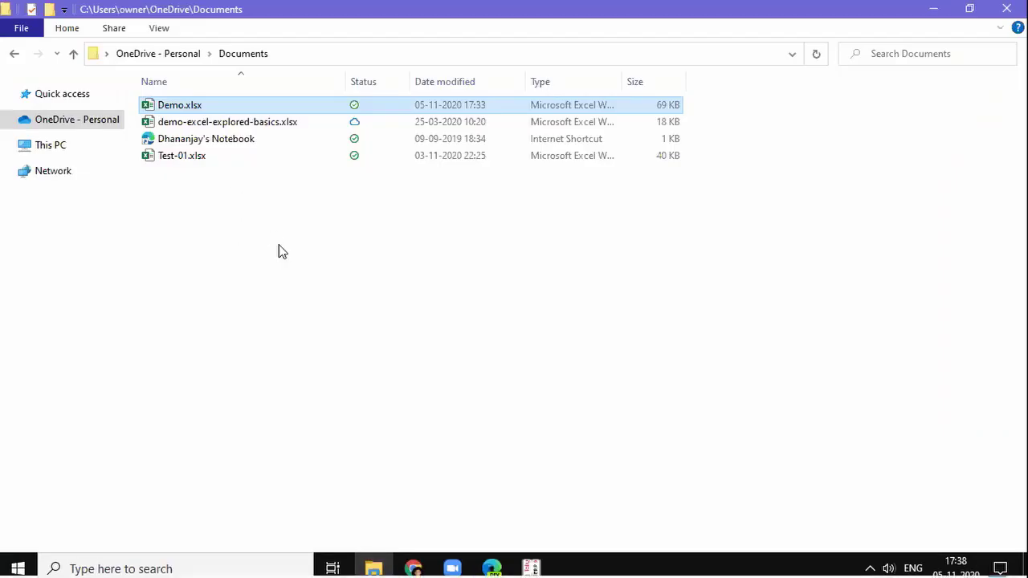
pyautogui.click(232, 105)
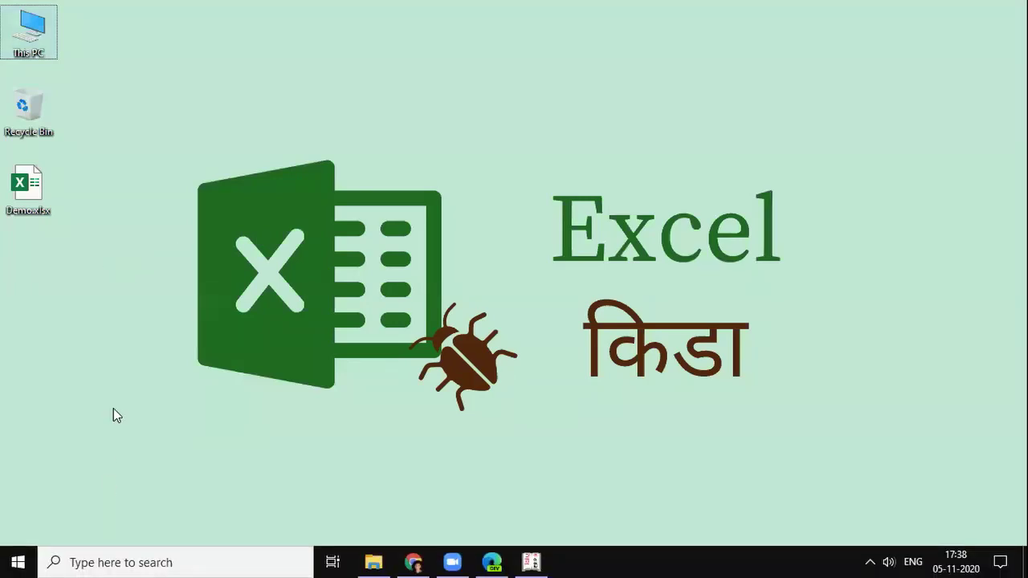
pyautogui.hotkey('ctrl', 'v')
pyautogui.click(476, 169)
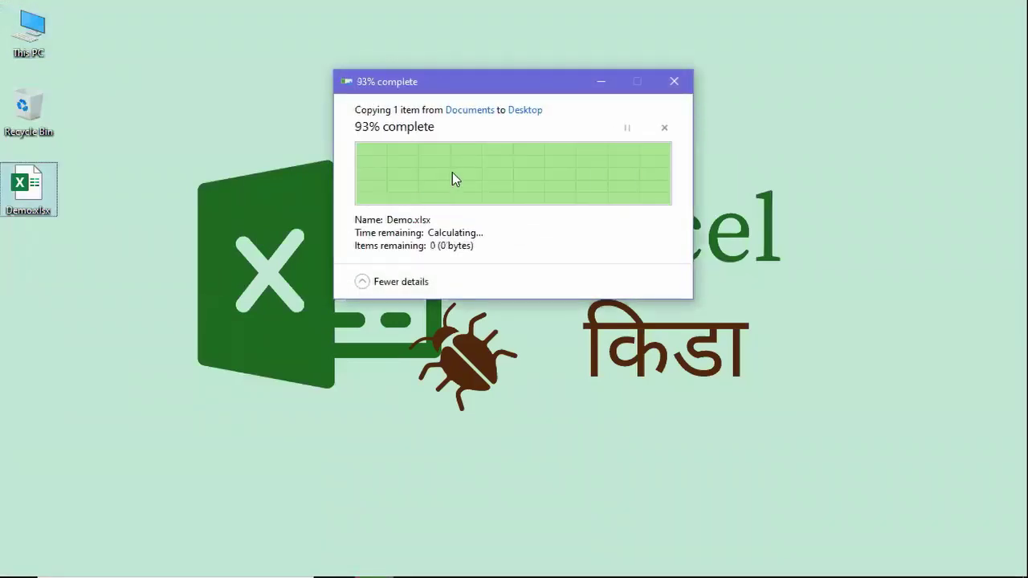
pyautogui.doubleClick(32, 193)
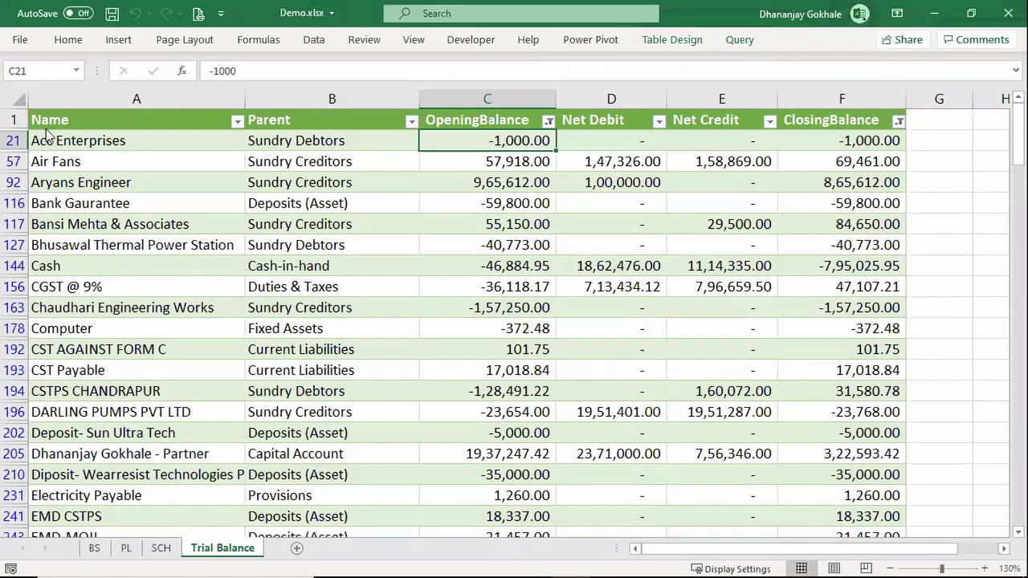
# Enable content and launch Power Query Editor with the Alt+A, P, N, L shortcut
pyautogui.click(314, 39)
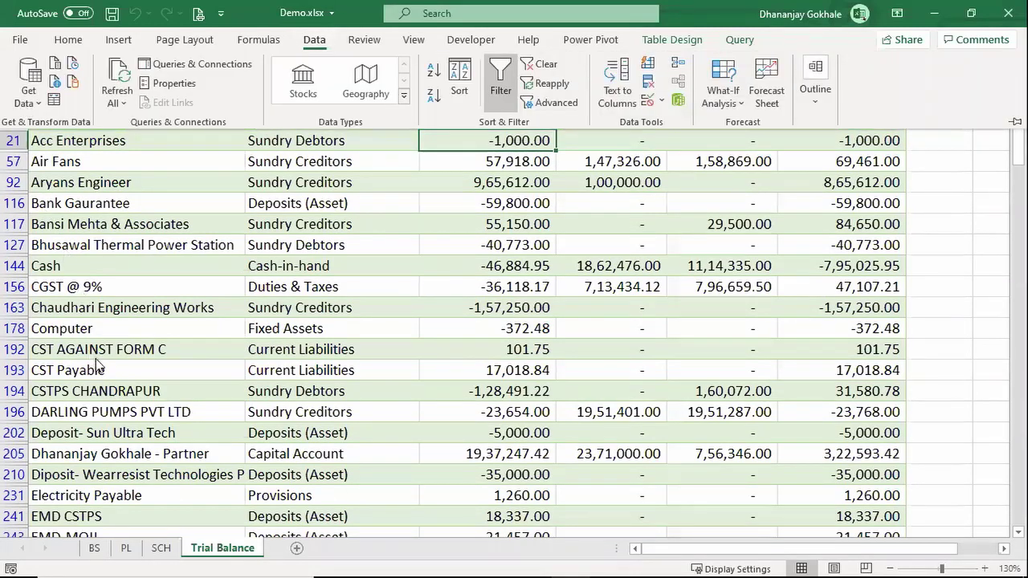
pyautogui.hotkey('alt', 'a')
pyautogui.press('p')
pyautogui.press('n')
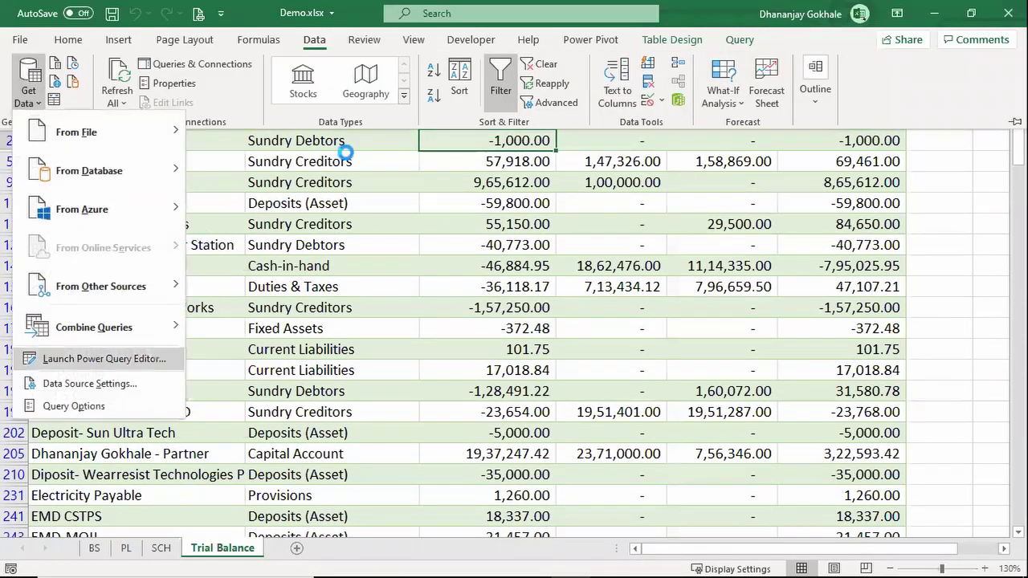
pyautogui.press('l')
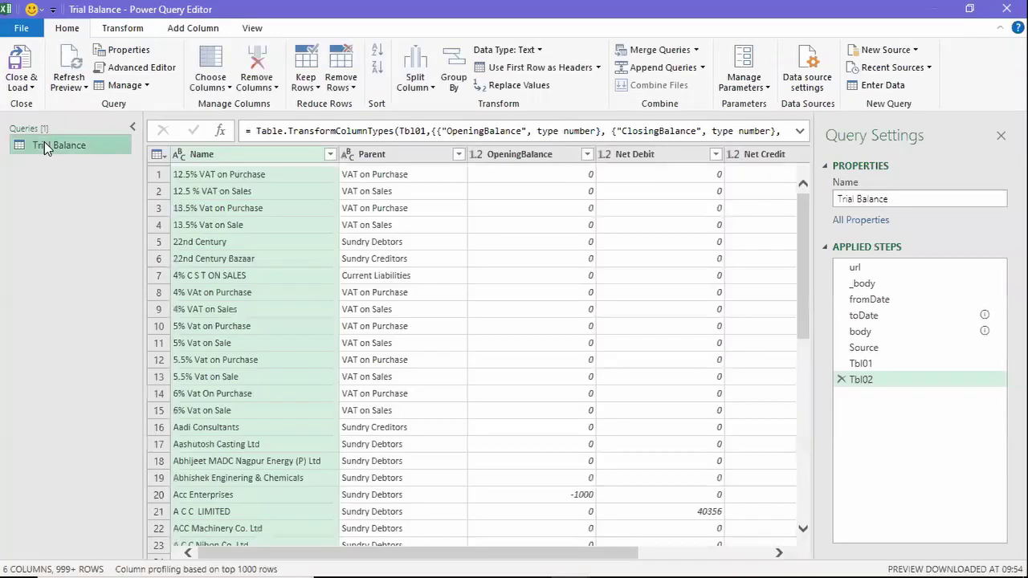
# Create a reference to the Trial Balance query and name it Sundry Debtor
pyautogui.hotkey('shift', 'F10')
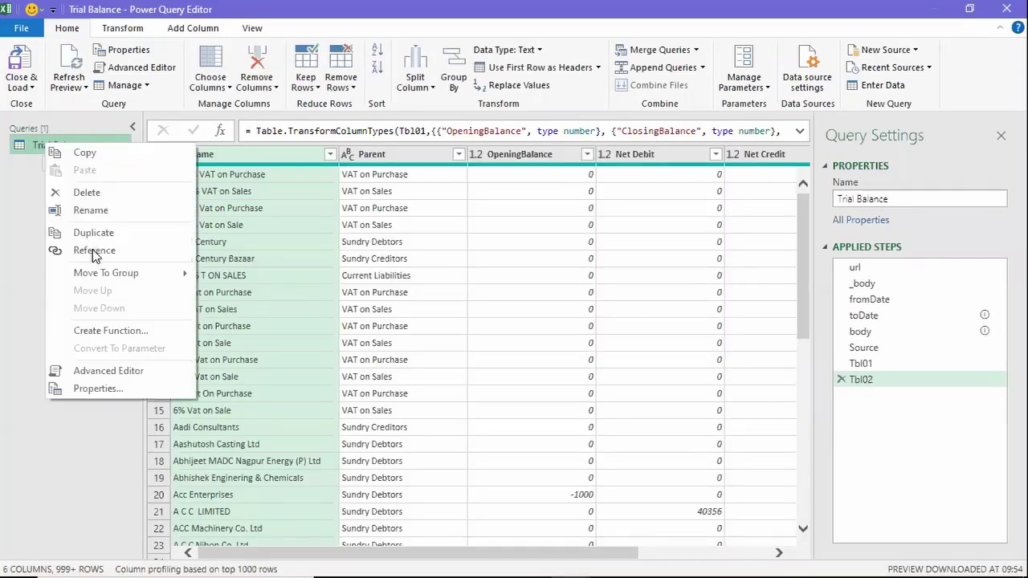
pyautogui.press('Down')
pyautogui.press('Down')
pyautogui.press('Down')
pyautogui.press('Return')
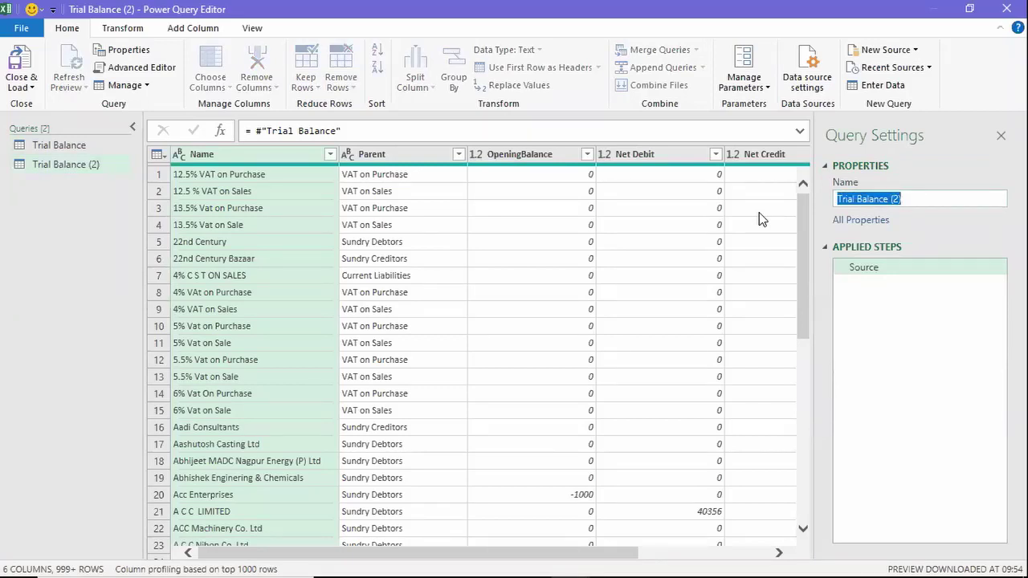
pyautogui.write('Sundry7')
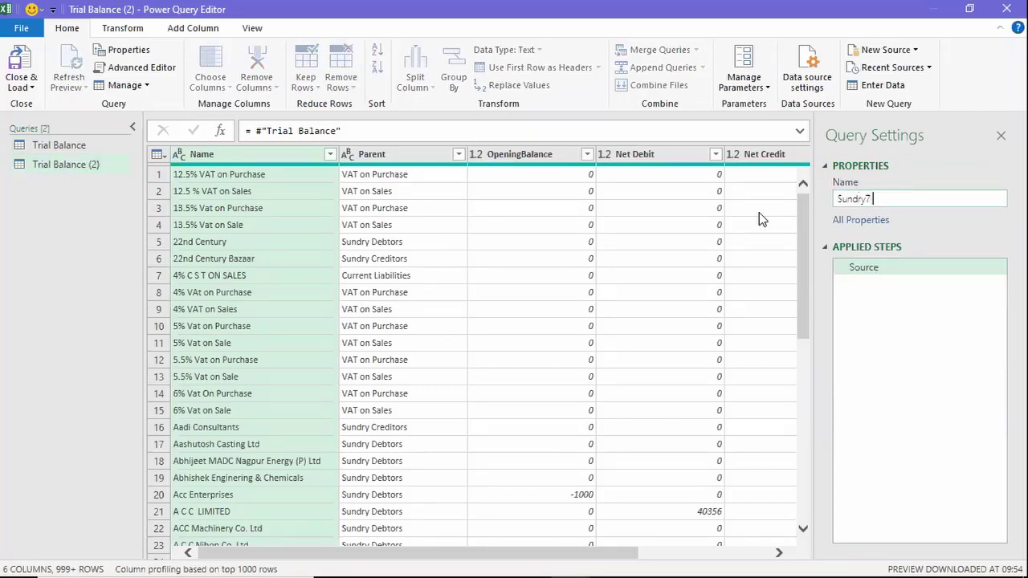
pyautogui.press('BackSpace')
pyautogui.write('Debto')
pyautogui.write('r')
pyautogui.press('Return')
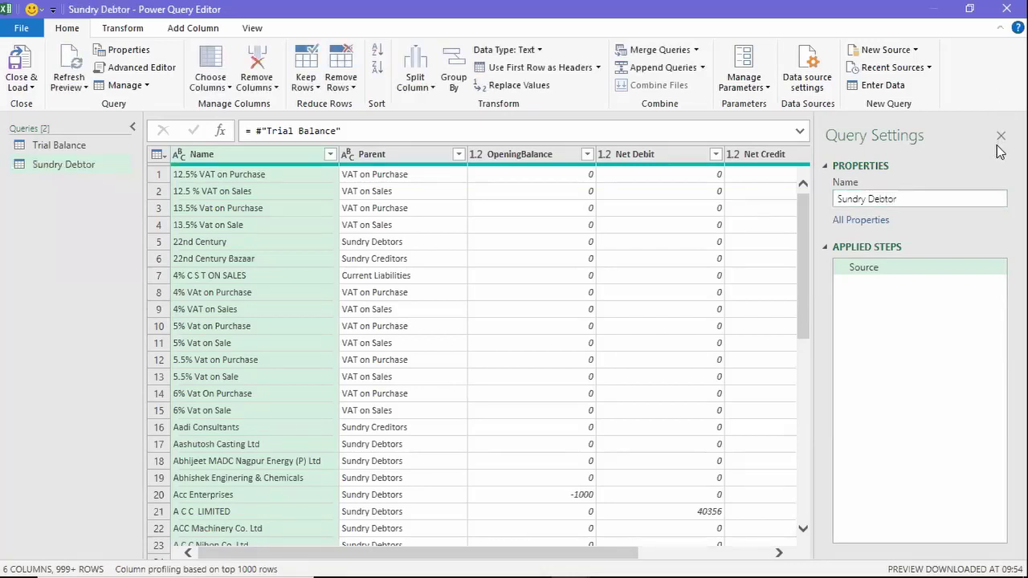
# Filter the Parent column to show only Sundry Debtors
pyautogui.click(1000, 136)
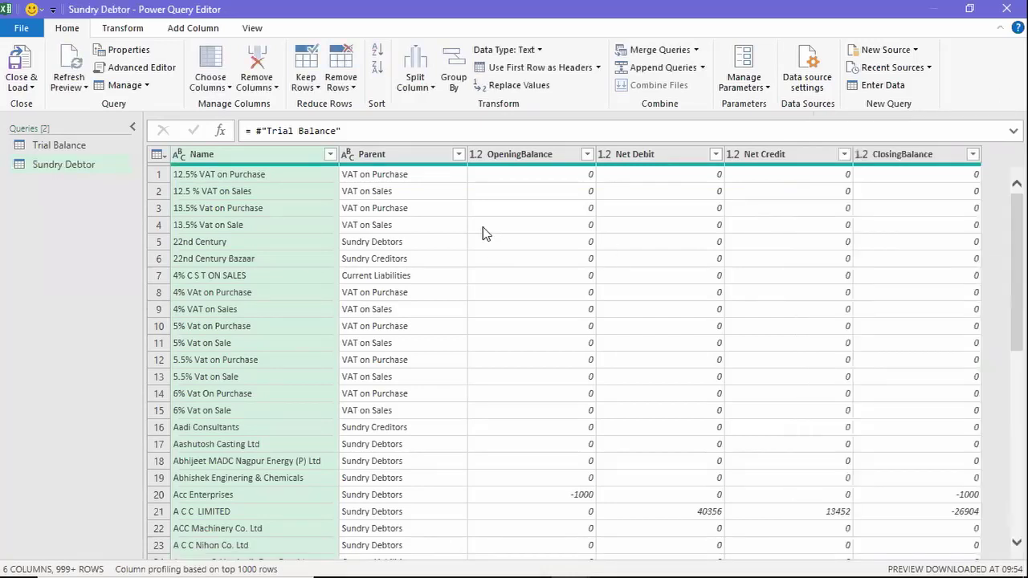
pyautogui.click(458, 155)
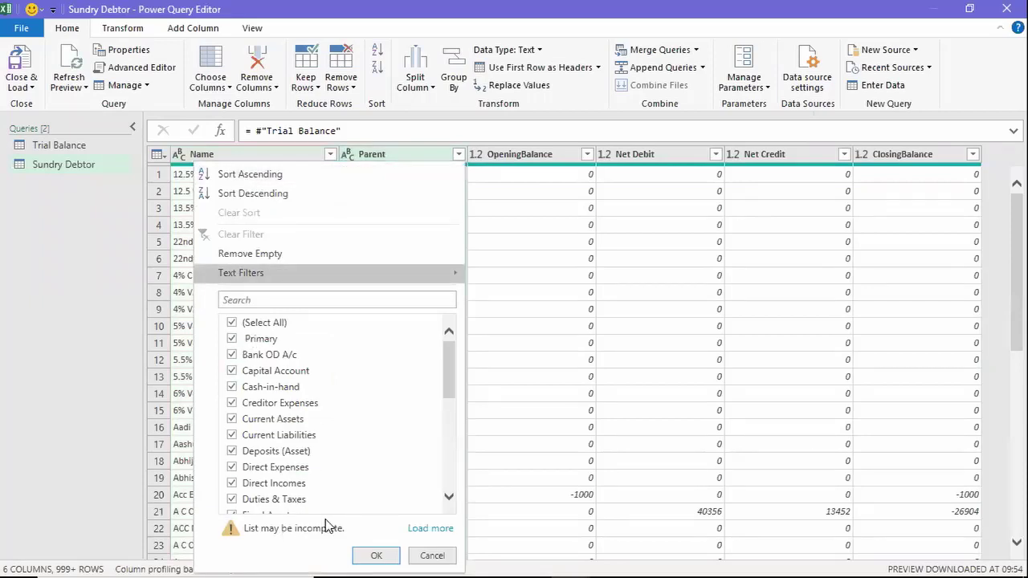
pyautogui.click(416, 528)
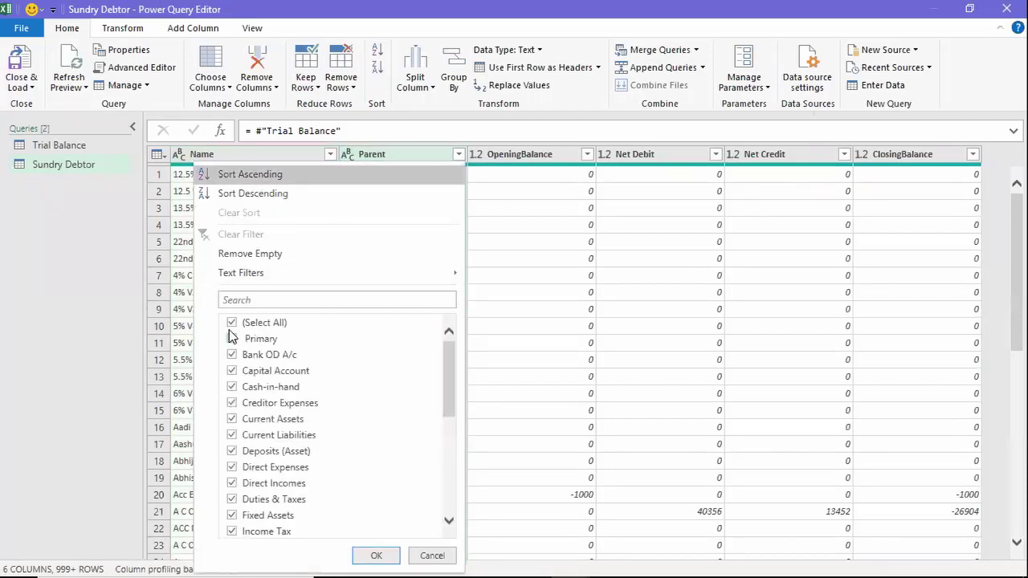
pyautogui.click(231, 324)
pyautogui.scroll(-2, 248, 357)
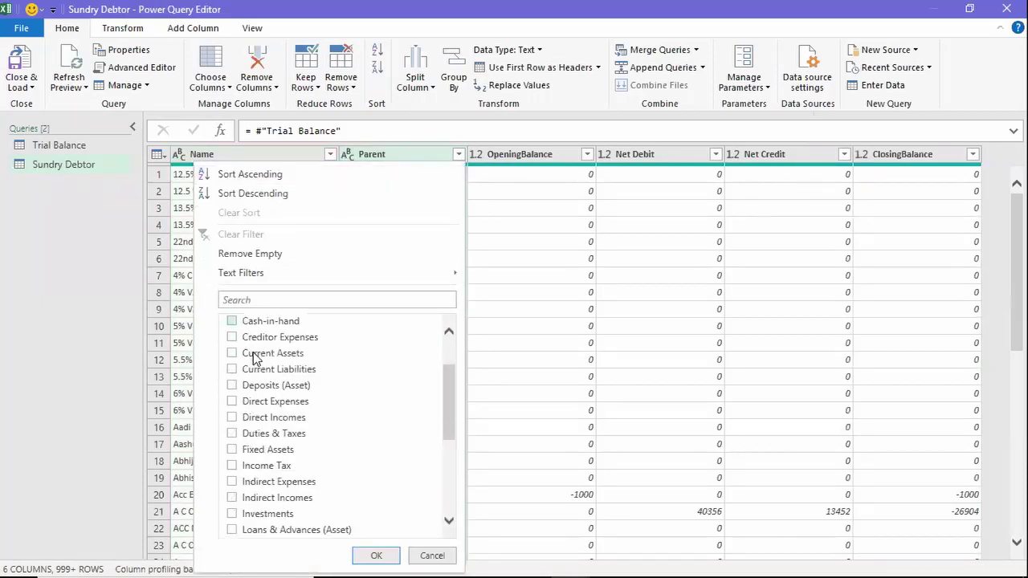
pyautogui.scroll(-3, 298, 437)
pyautogui.scroll(-3, 298, 438)
pyautogui.click(257, 443)
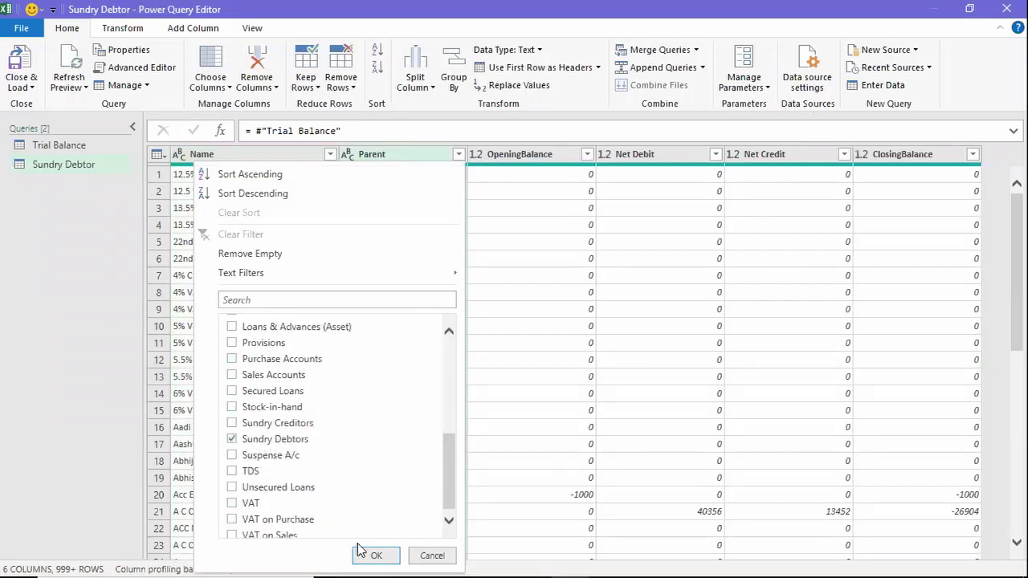
pyautogui.click(371, 555)
pyautogui.click(374, 259)
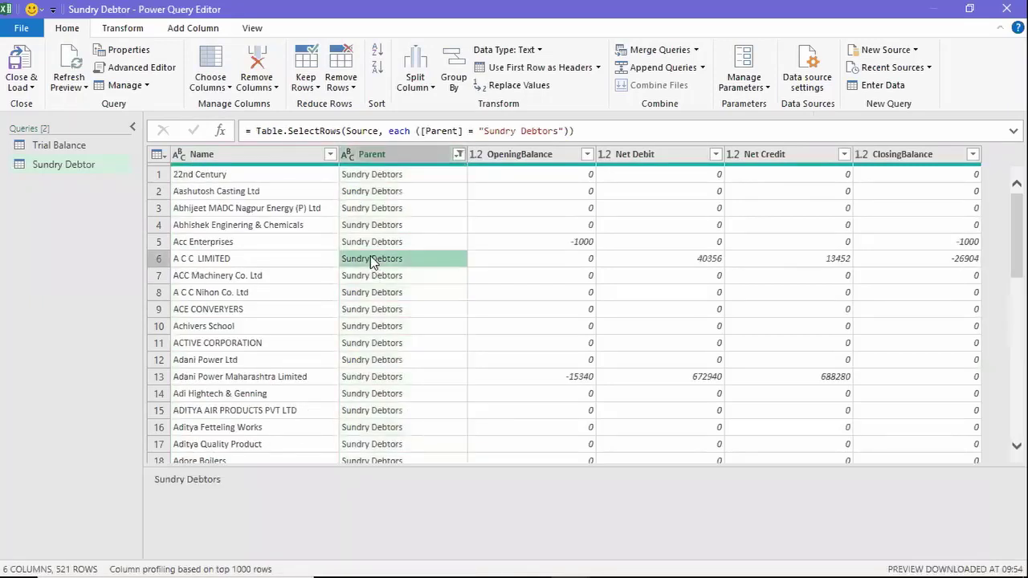
pyautogui.click(380, 176)
# Delete the OpeningBalance, Net Debit, Net Credit and Parent columns
pyautogui.click(507, 152)
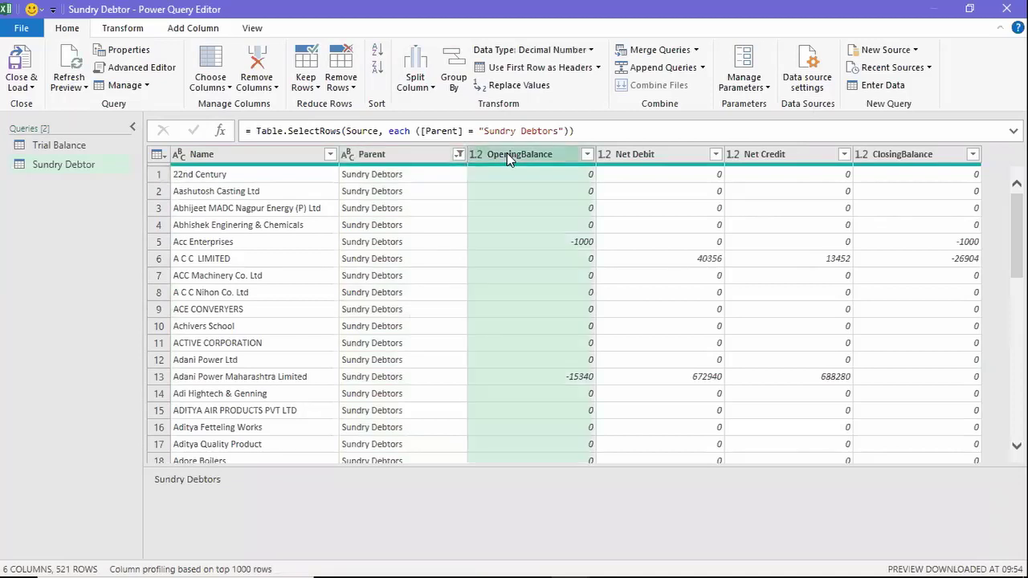
pyautogui.hotkey('shift', 'Right')
pyautogui.hotkey('shift', 'Right')
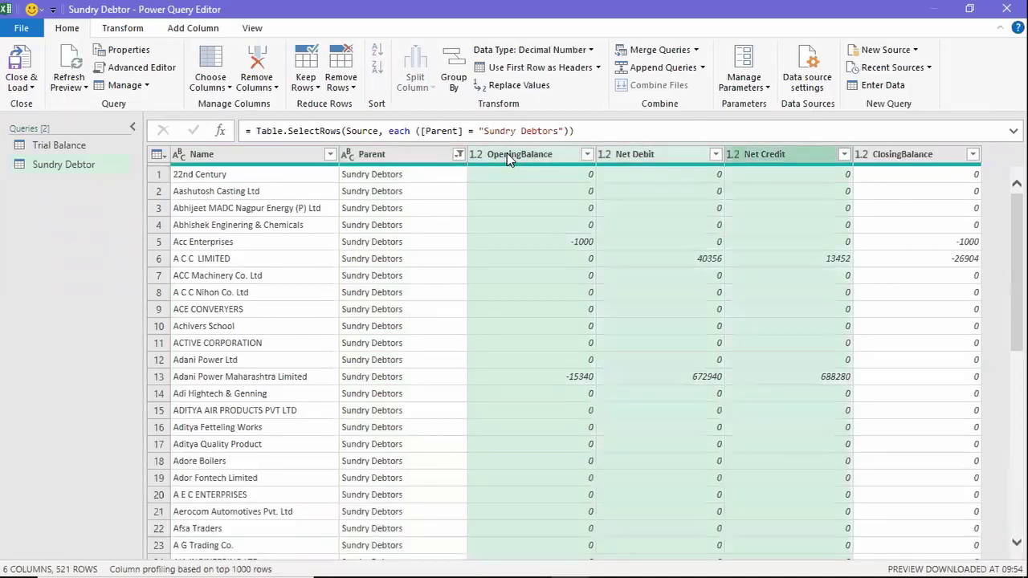
pyautogui.press('Delete')
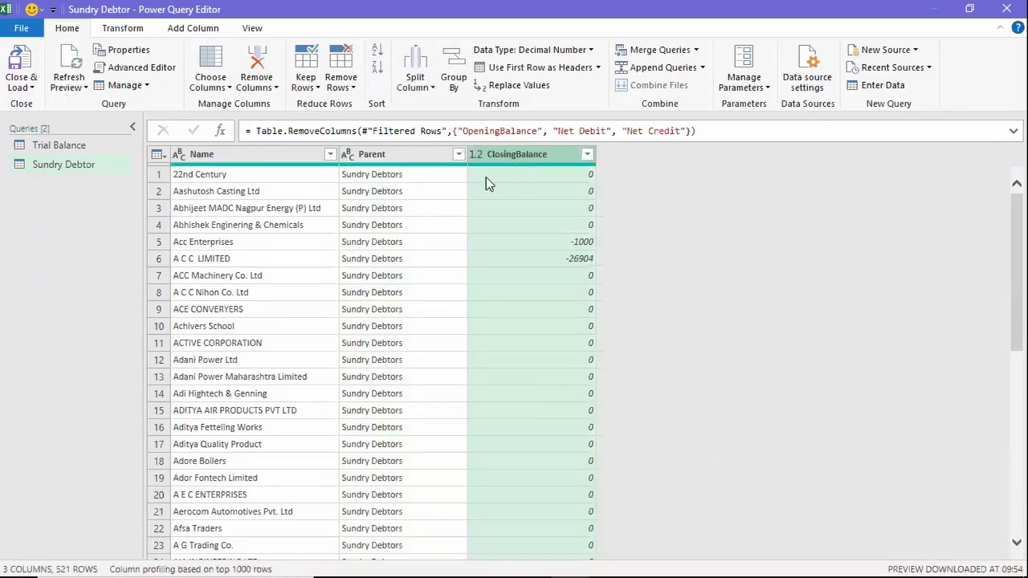
pyautogui.click(370, 153)
pyautogui.press('Delete')
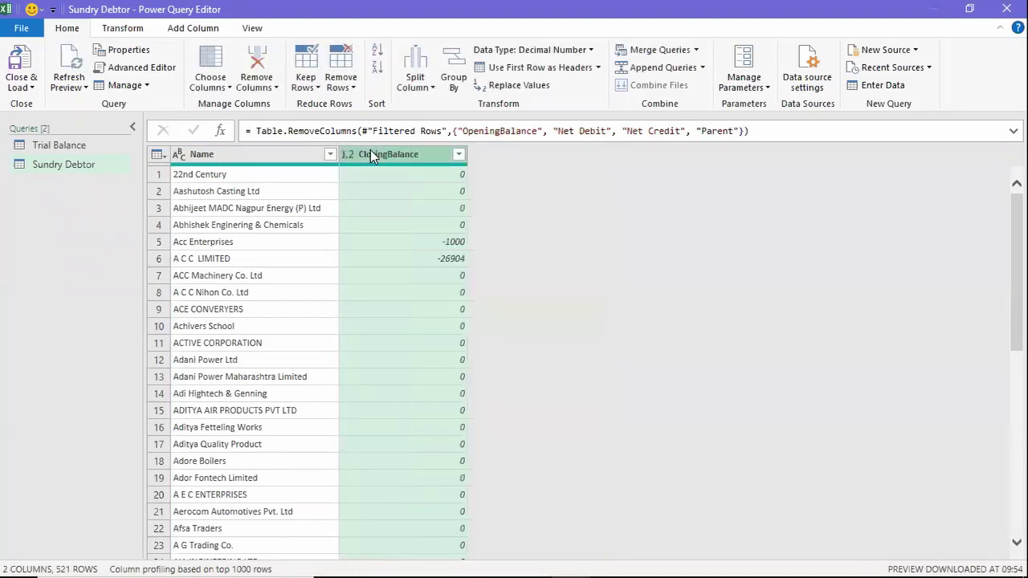
# Filter Sundry Debtor's ClosingBalance column to exclude 0, leaving 36 rows
pyautogui.click(193, 28)
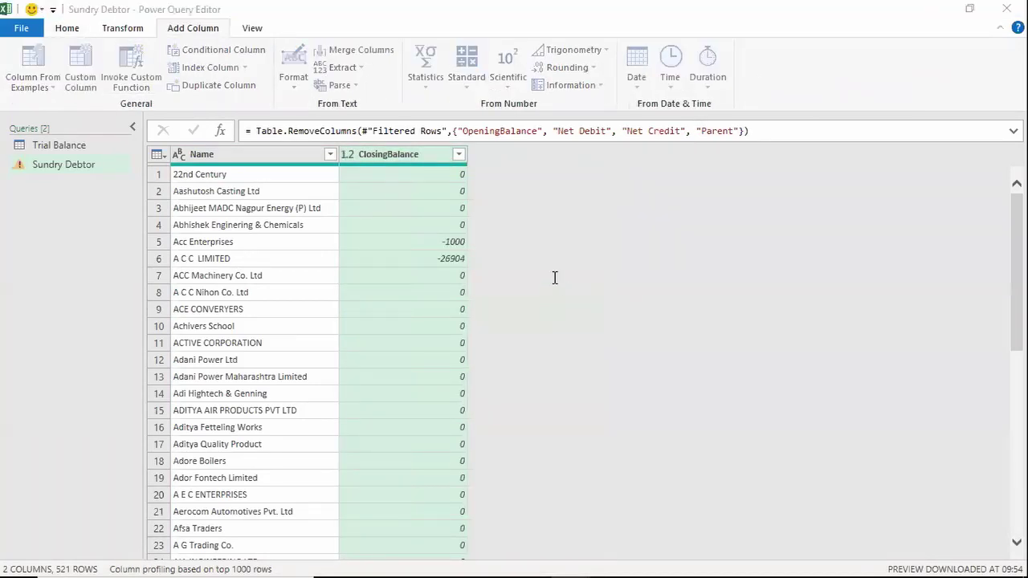
pyautogui.click(740, 432)
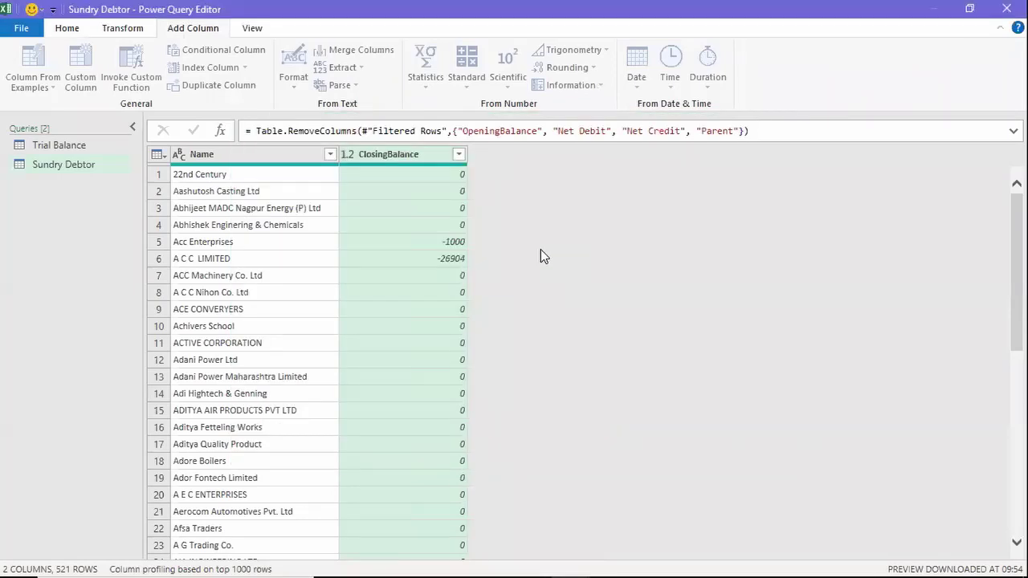
pyautogui.click(458, 154)
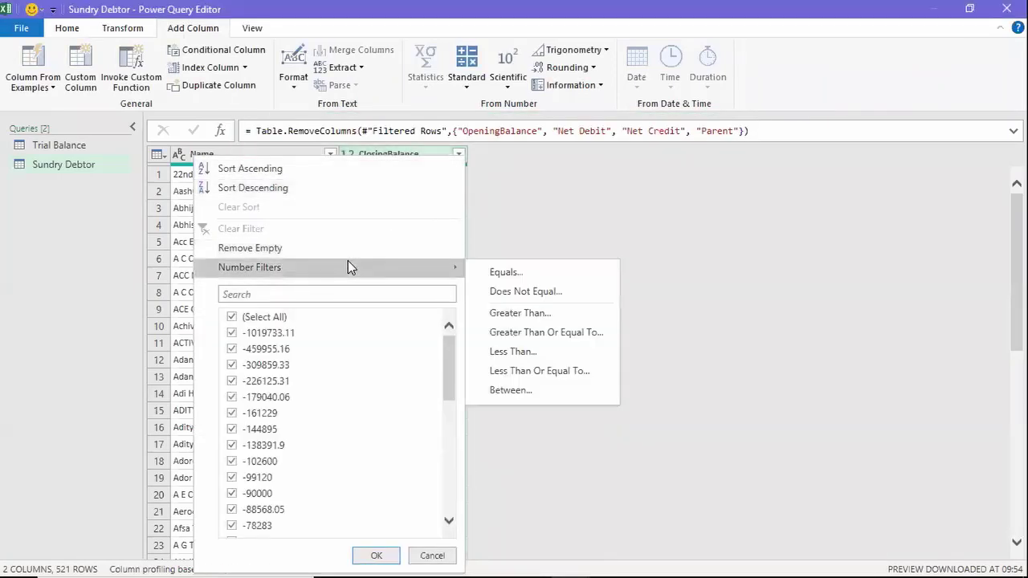
pyautogui.moveTo(417, 266)
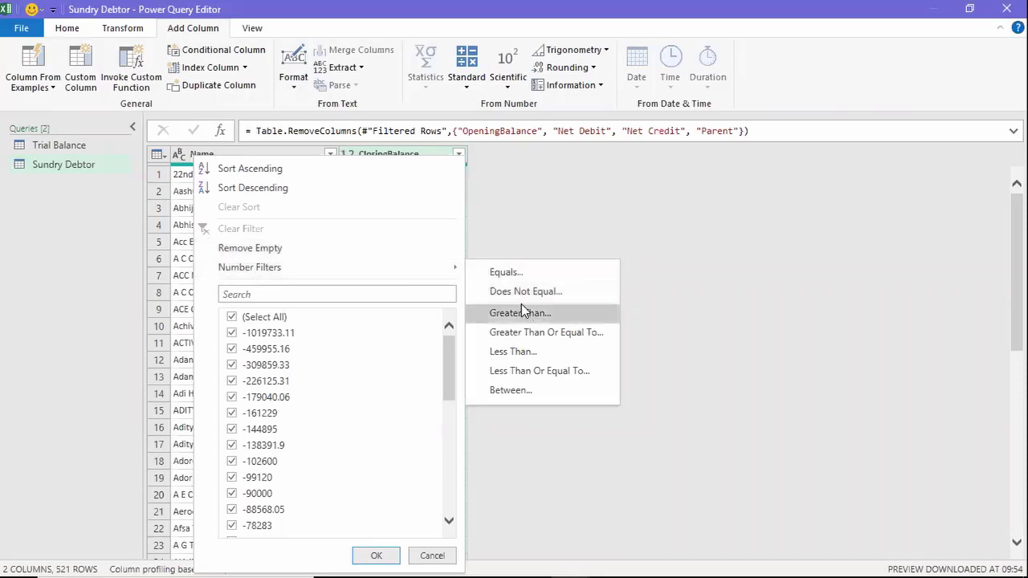
pyautogui.click(523, 292)
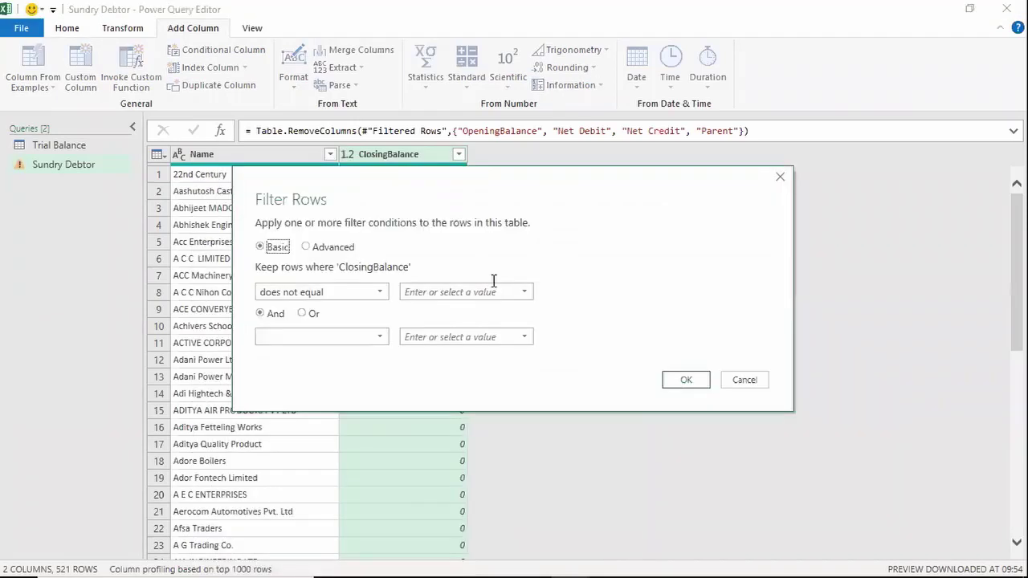
pyautogui.click(497, 293)
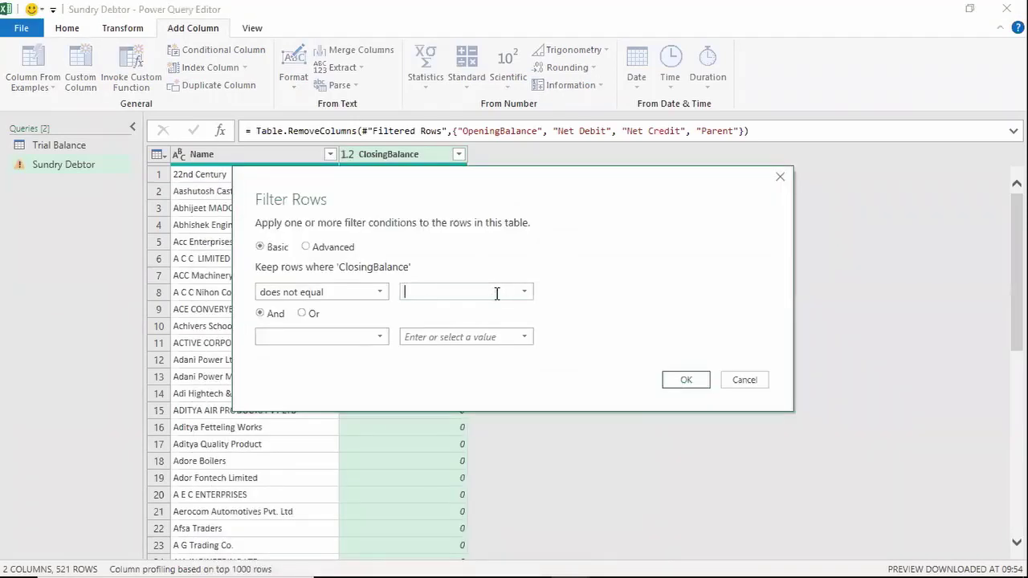
pyautogui.click(683, 381)
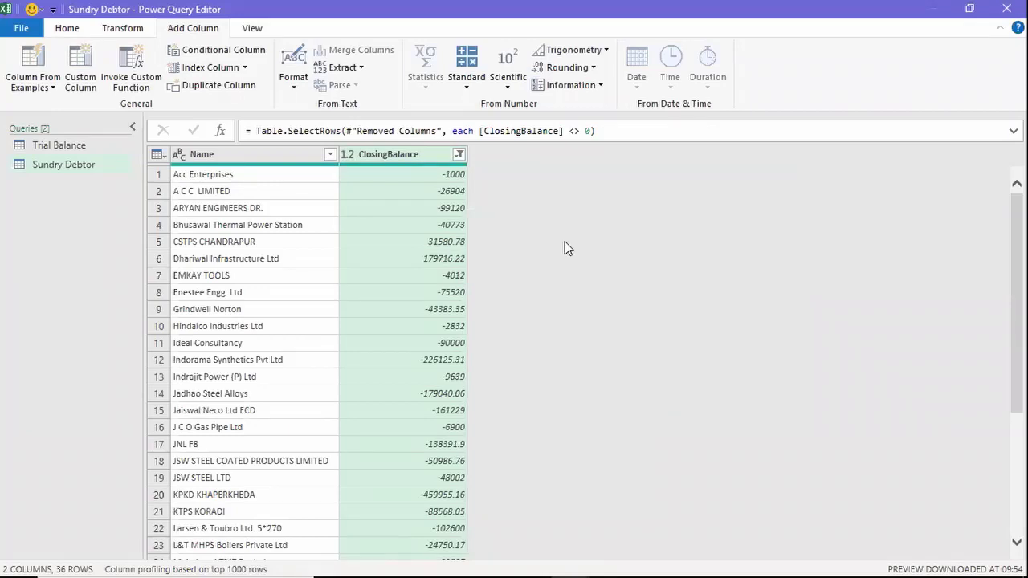
# Add a custom column named Amount with the formula = [ClosingBalance] * -1
pyautogui.click(408, 171)
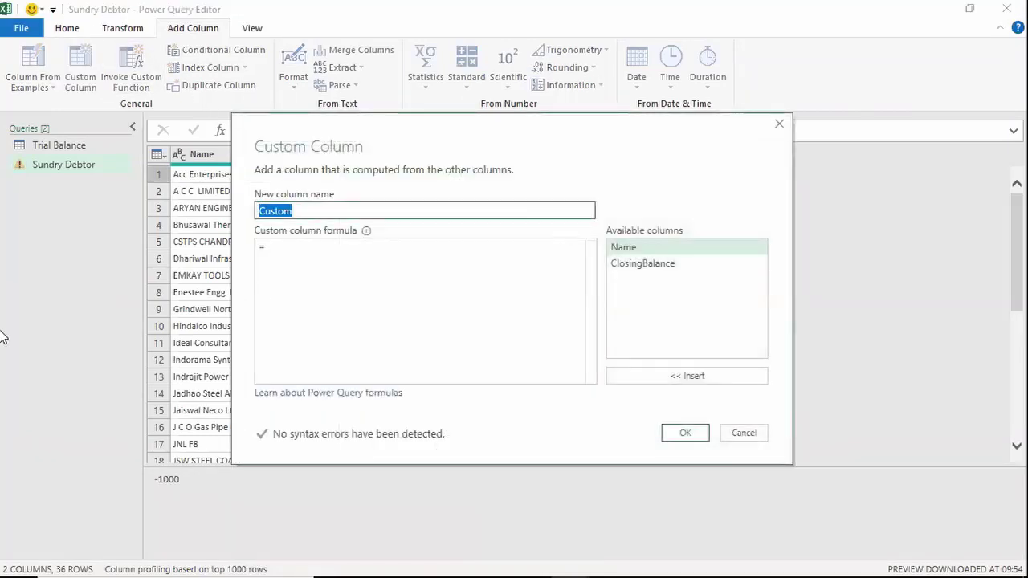
pyautogui.write('Amount')
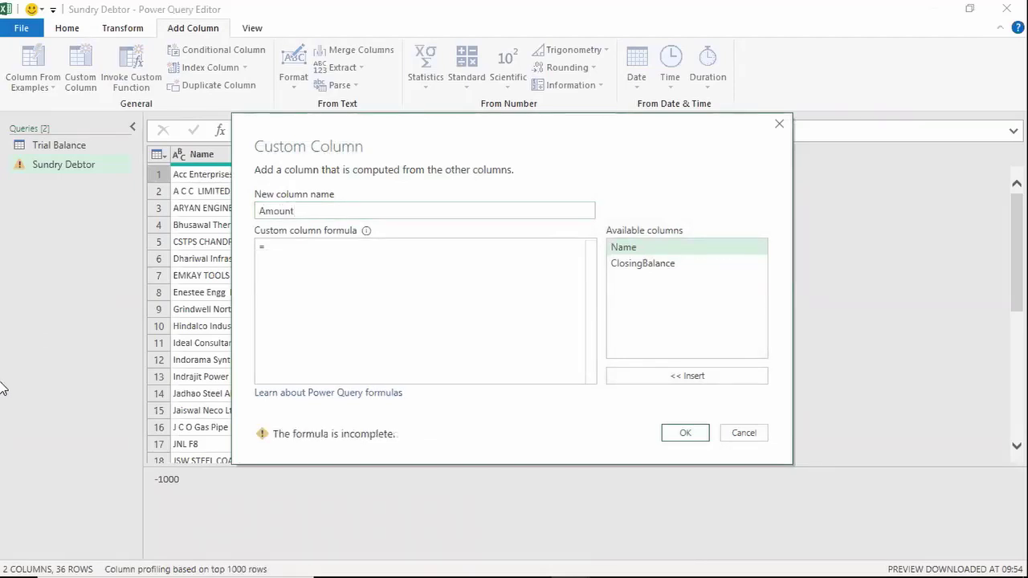
pyautogui.doubleClick(648, 265)
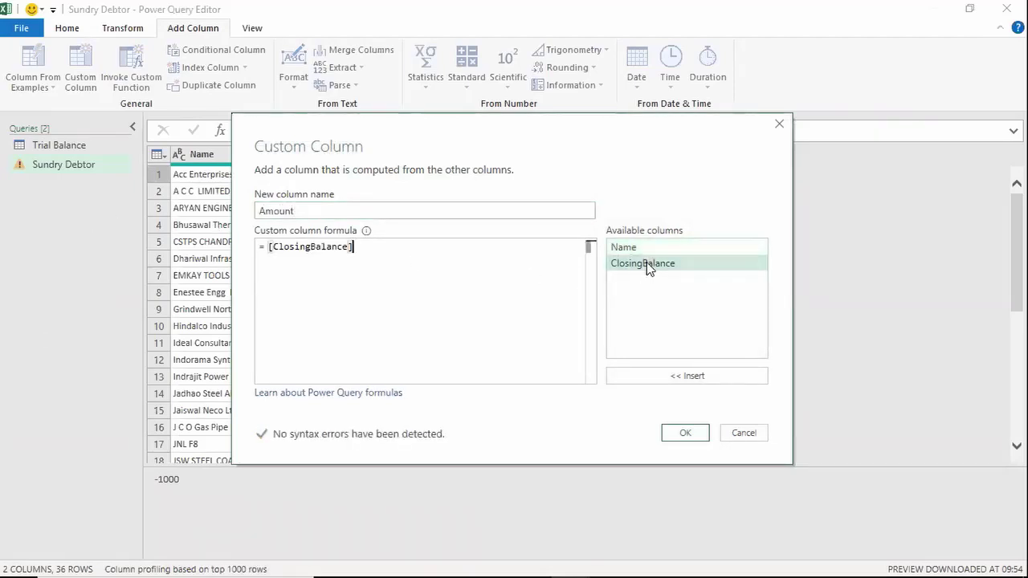
pyautogui.write('* -1')
pyautogui.click(678, 433)
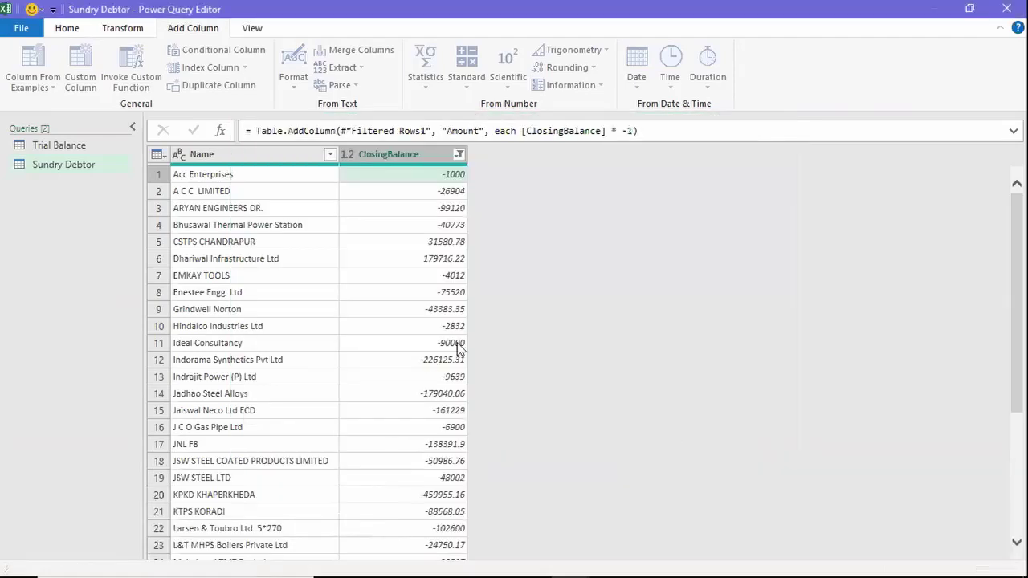
# Delete the original ClosingBalance column, leaving Name beside Amount
pyautogui.click(392, 159)
pyautogui.press('Delete')
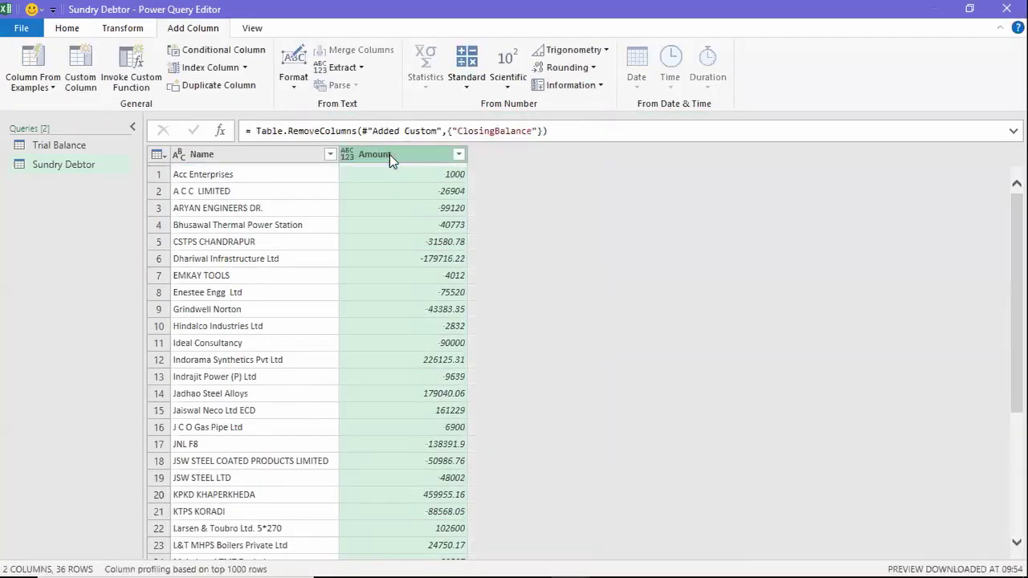
pyautogui.click(201, 158)
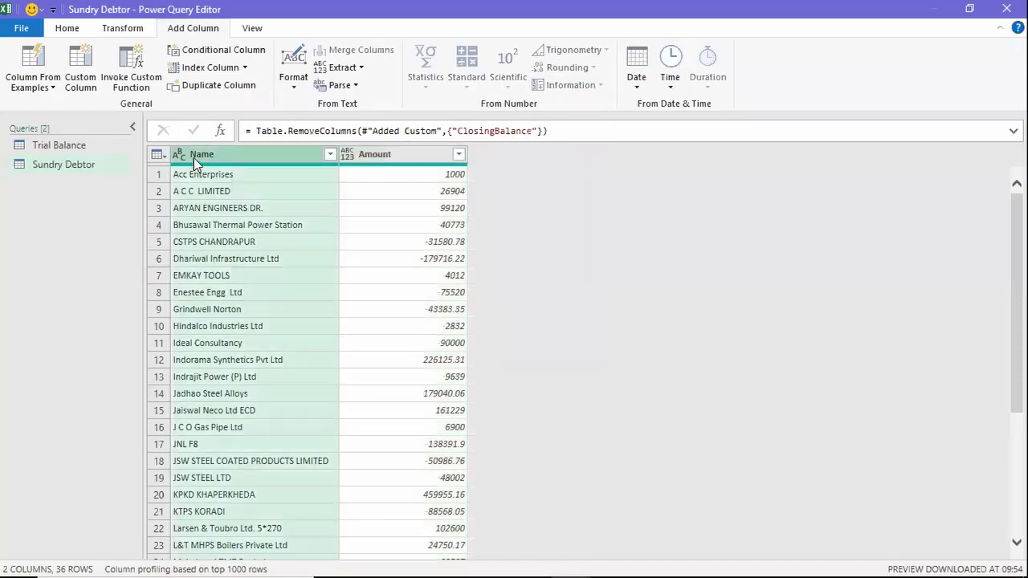
# Rename the Name column to Particulars
pyautogui.doubleClick(193, 155)
pyautogui.write('Particulars')
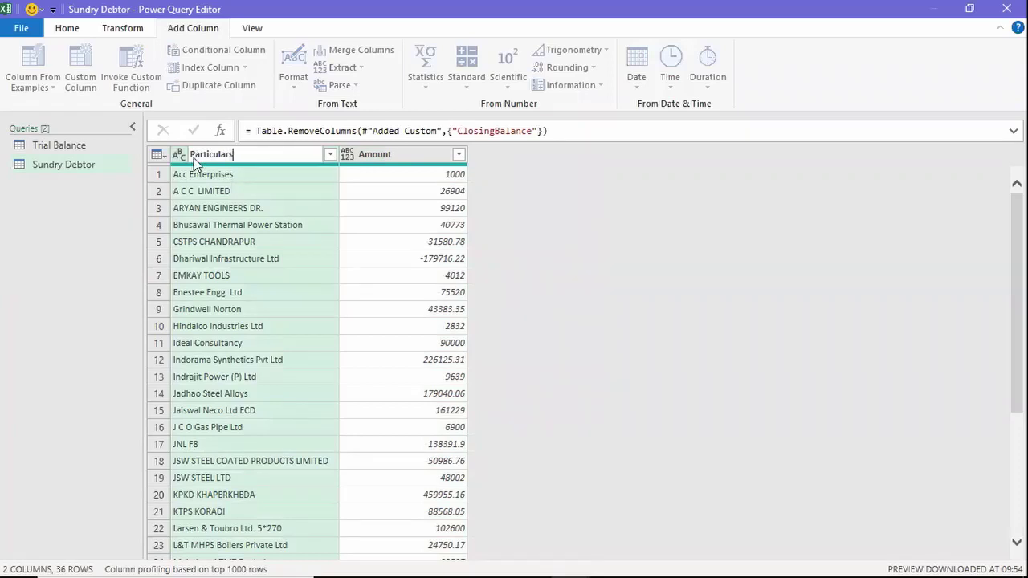
pyautogui.press('Return')
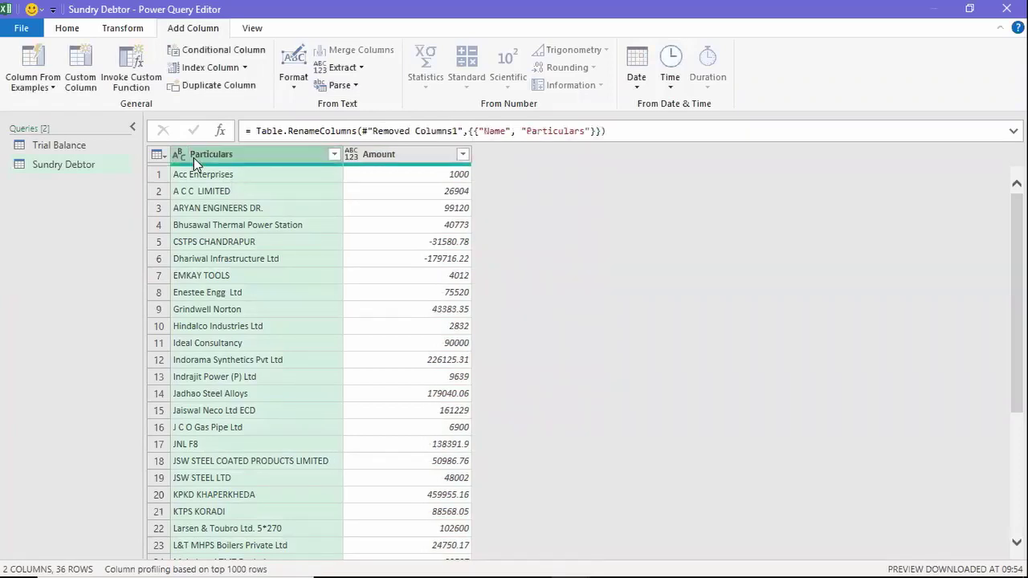
# Close & Load the Sundry Debtor query as a table at SCH!$A$7 in the existing worksheet
pyautogui.click(75, 165)
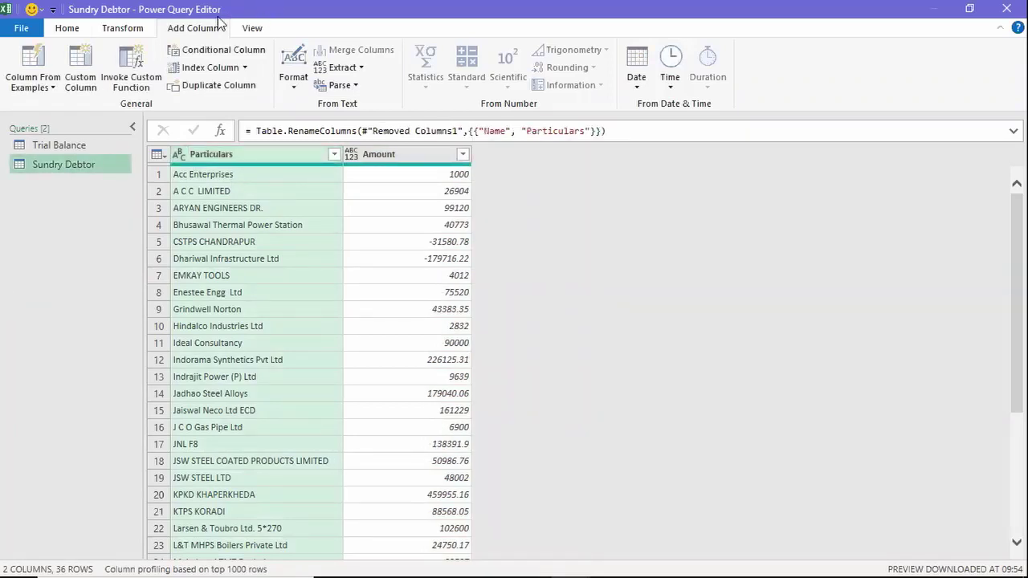
pyautogui.click(57, 30)
pyautogui.click(22, 83)
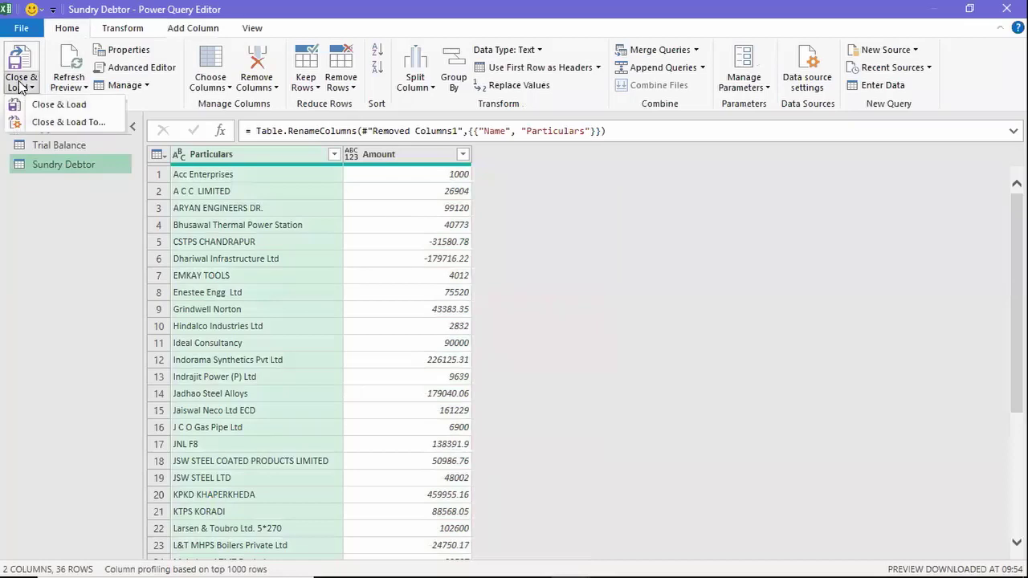
pyautogui.click(62, 121)
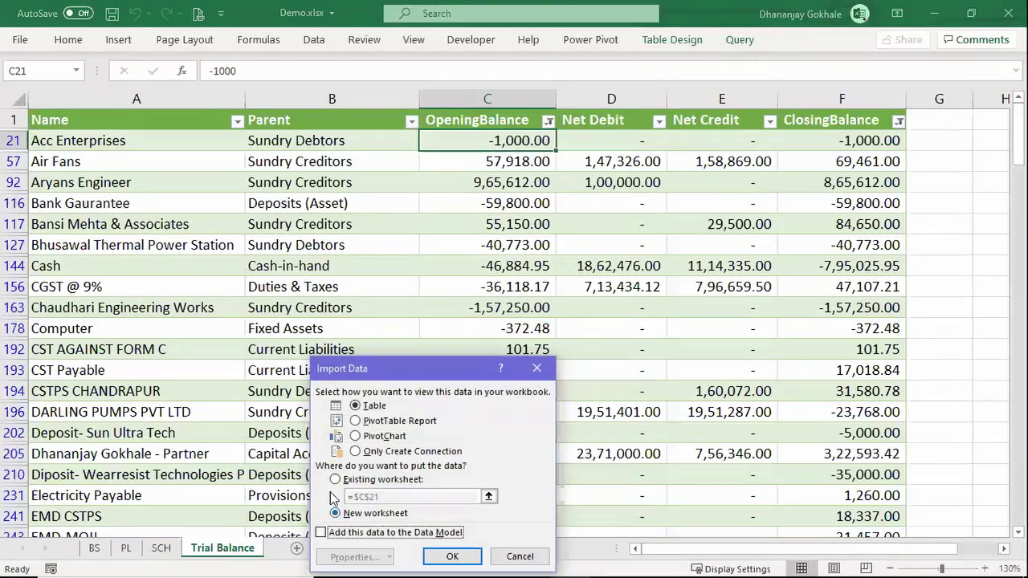
pyautogui.click(335, 479)
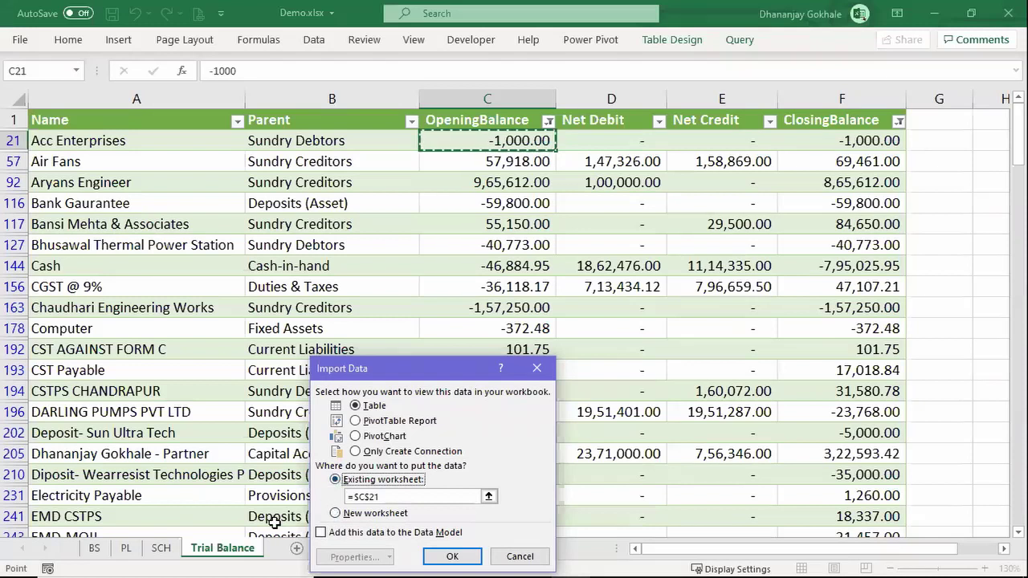
pyautogui.click(158, 549)
pyautogui.click(101, 267)
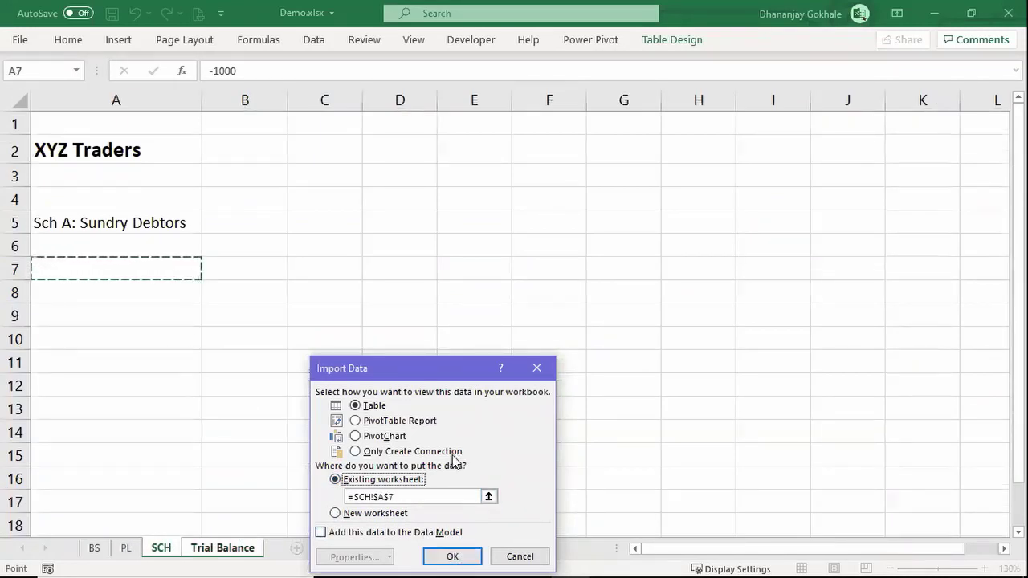
pyautogui.hotkey('alt', 'Tab')
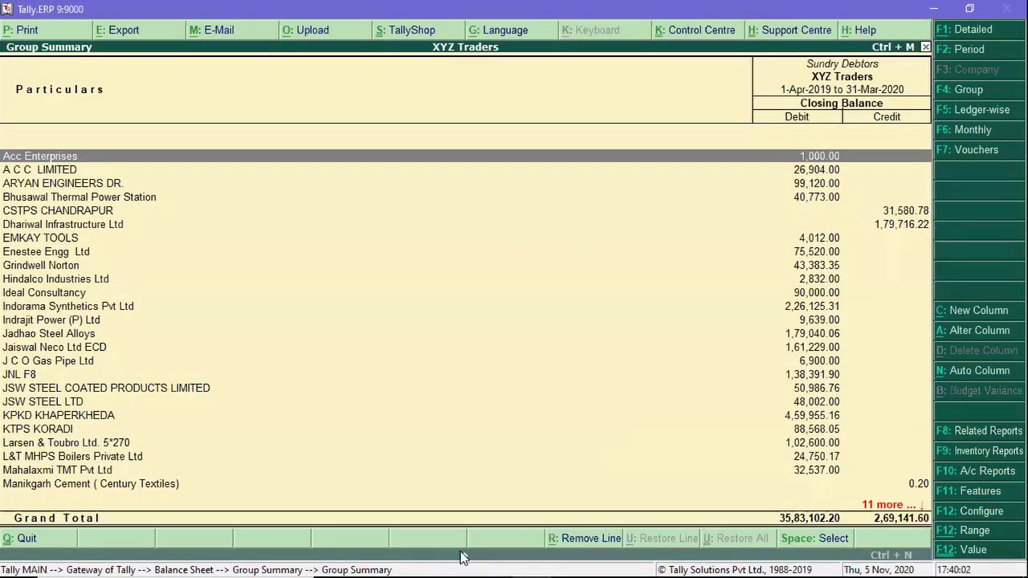
pyautogui.click(462, 557)
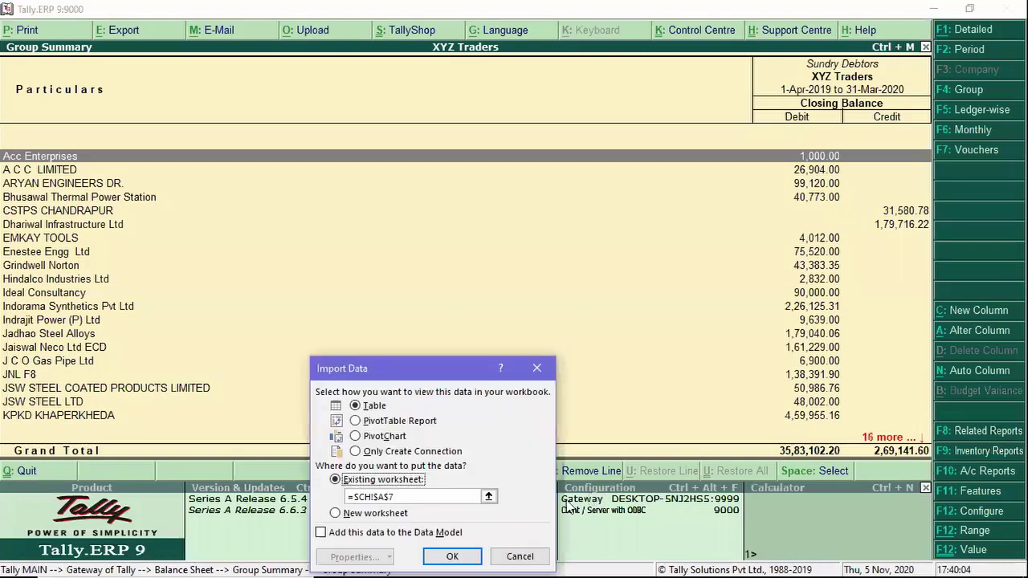
pyautogui.hotkey('alt', 'Tab')
pyautogui.hotkey('alt', 'Tab')
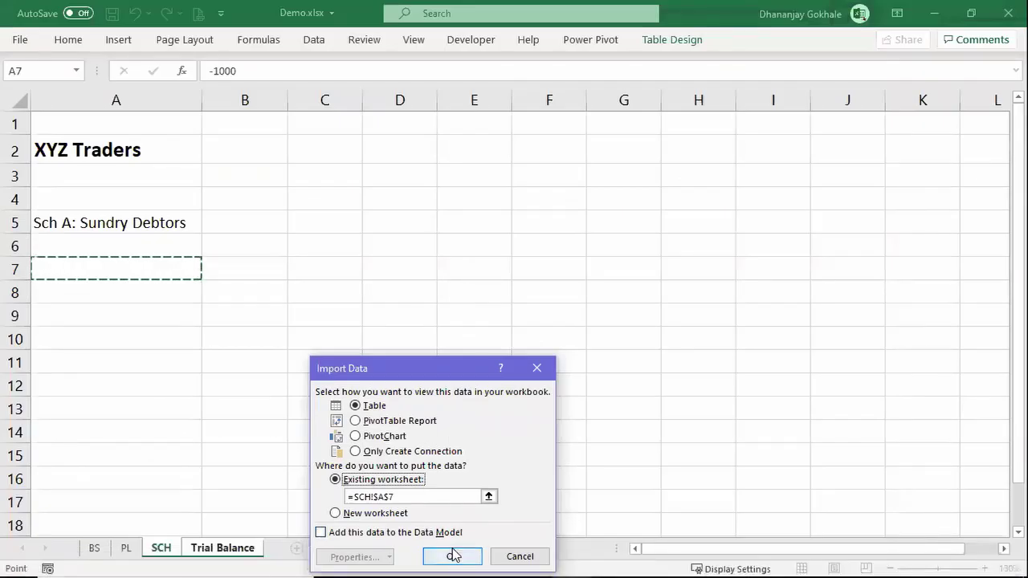
pyautogui.click(452, 556)
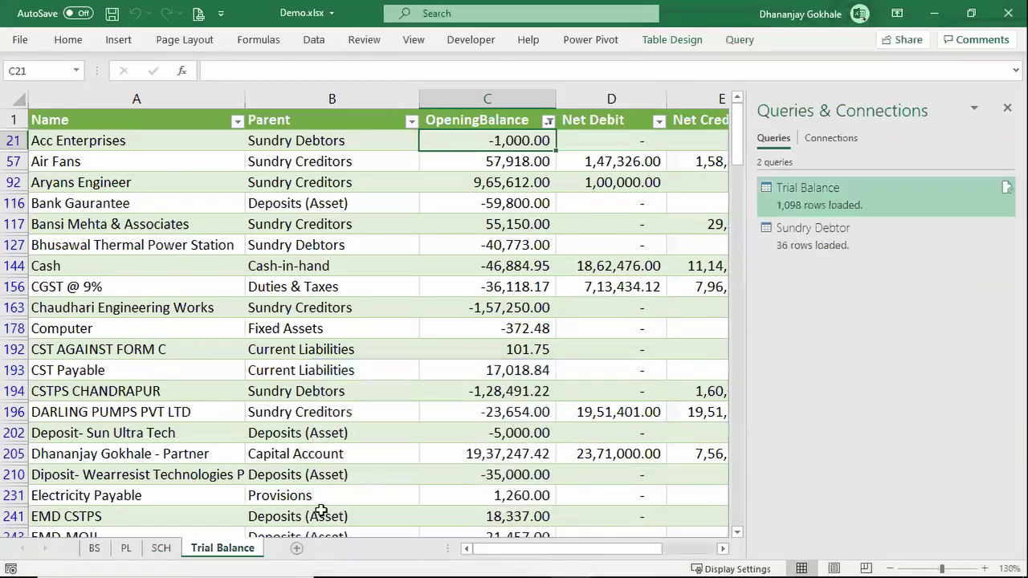
# Go to the SCH sheet, close the Queries & Connections pane and inspect the loaded debtor rows
pyautogui.click(167, 548)
pyautogui.click(252, 389)
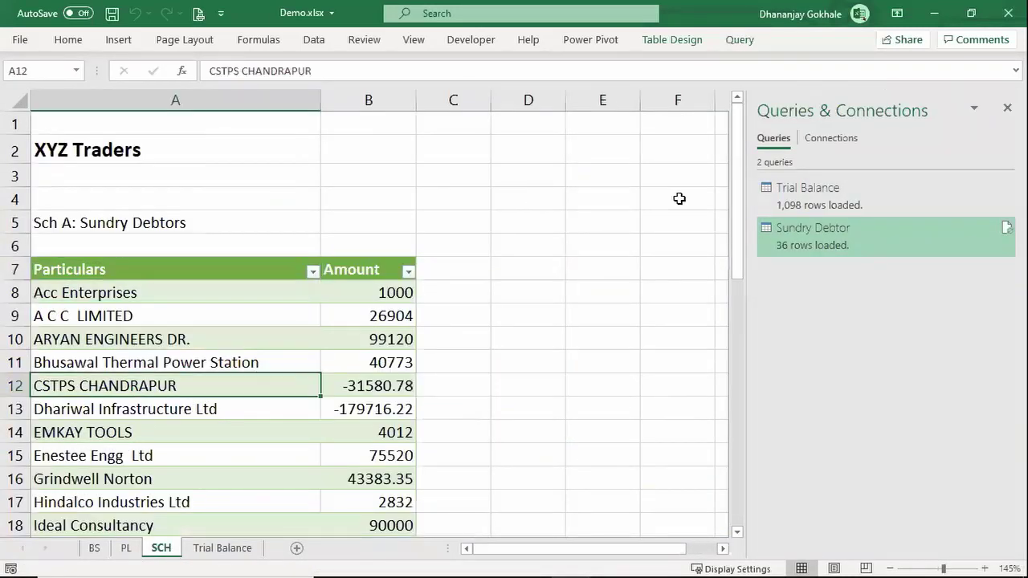
pyautogui.click(1007, 107)
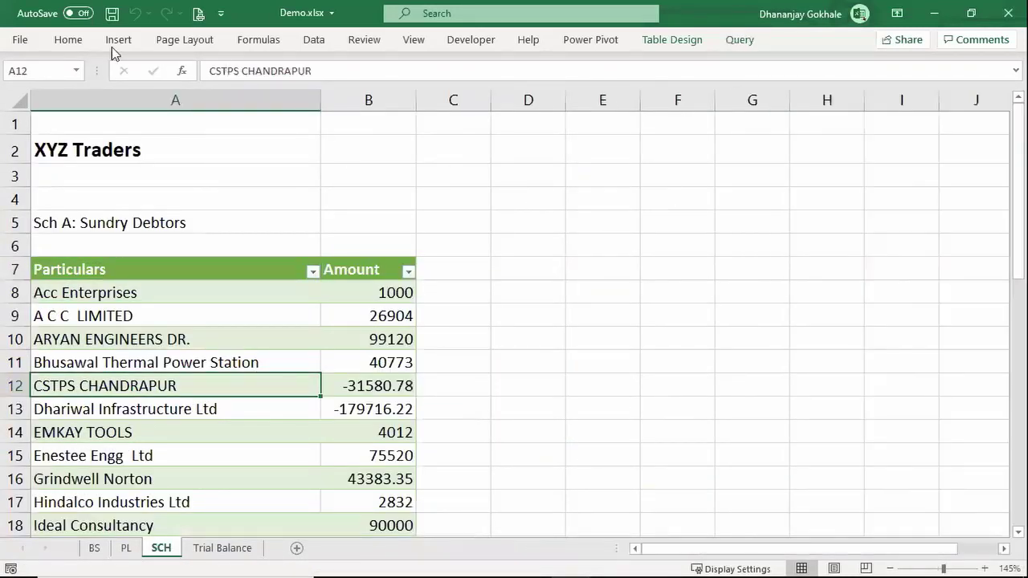
pyautogui.click(165, 309)
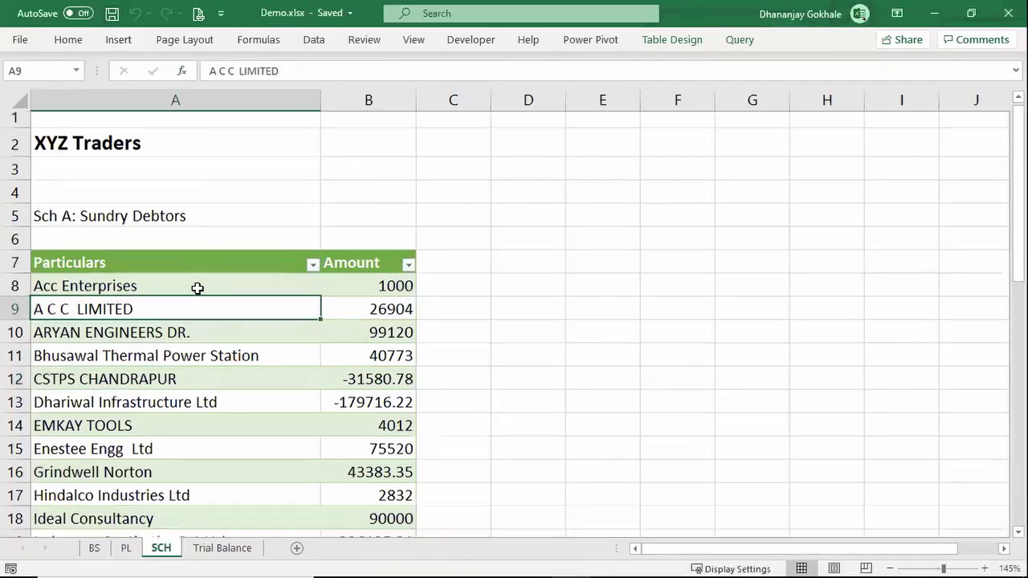
pyautogui.scroll(-7, 201, 289)
pyautogui.scroll(-5, 205, 295)
pyautogui.scroll(1, 201, 294)
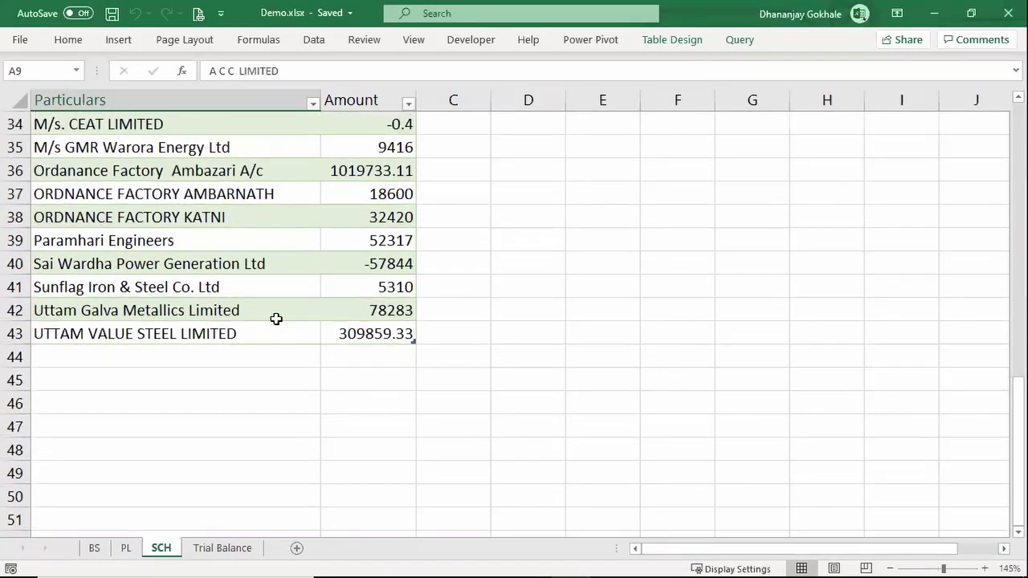
pyautogui.click(275, 316)
pyautogui.scroll(5, 287, 310)
pyautogui.scroll(6, 259, 276)
pyautogui.click(391, 289)
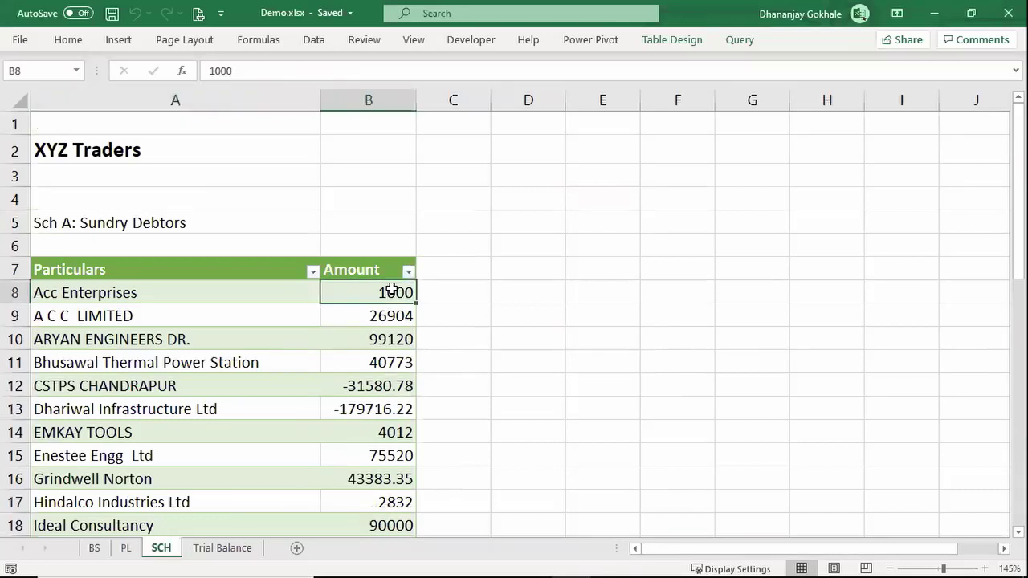
# Scroll to the bottom of the table and select D44 for the total
pyautogui.scroll(-1, 384, 277)
pyautogui.scroll(-1, 386, 278)
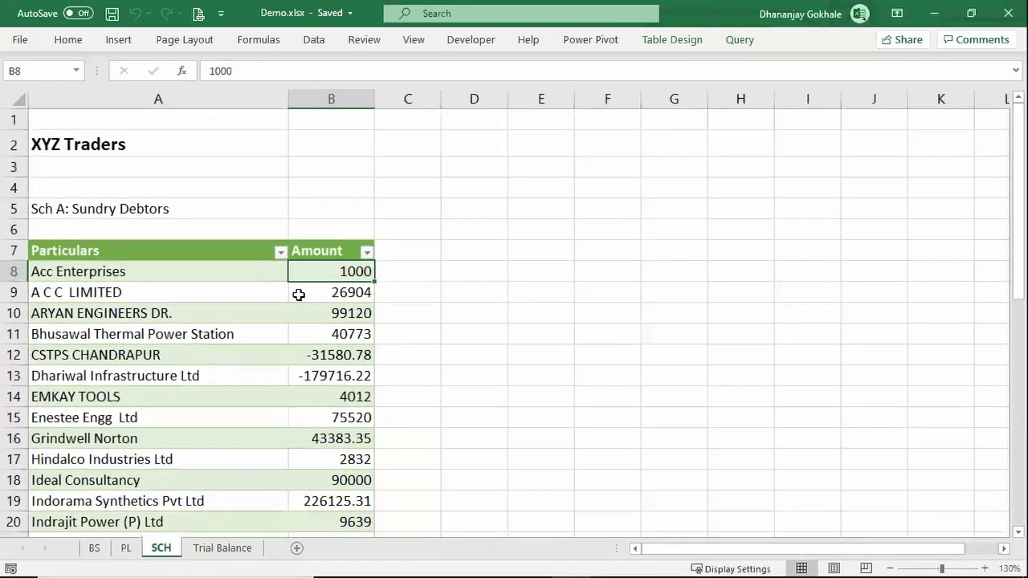
pyautogui.scroll(-1, 298, 295)
pyautogui.scroll(-1, 326, 425)
pyautogui.scroll(-1, 314, 380)
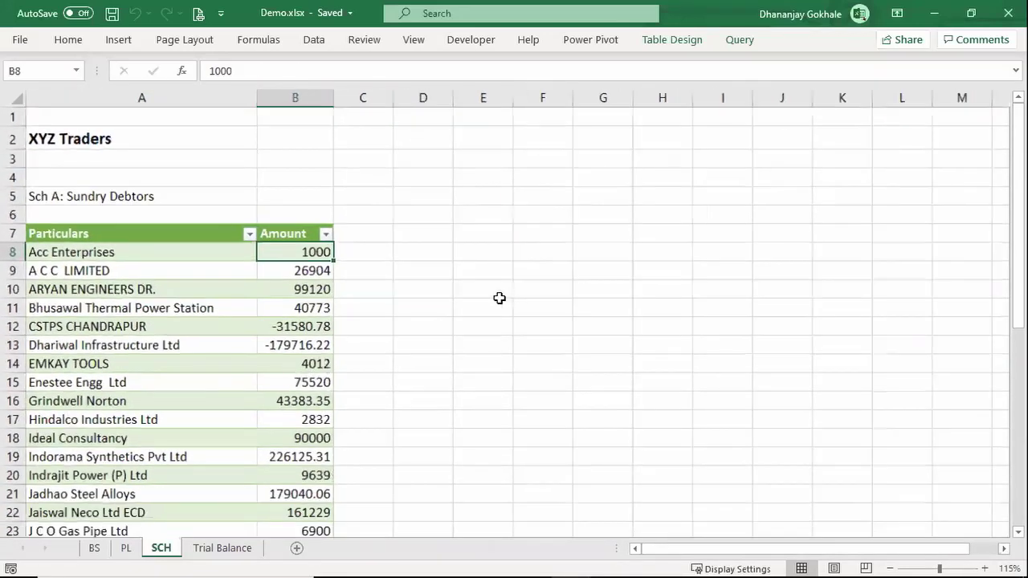
pyautogui.scroll(-1, 498, 298)
pyautogui.scroll(-1, 448, 345)
pyautogui.scroll(-3, 448, 345)
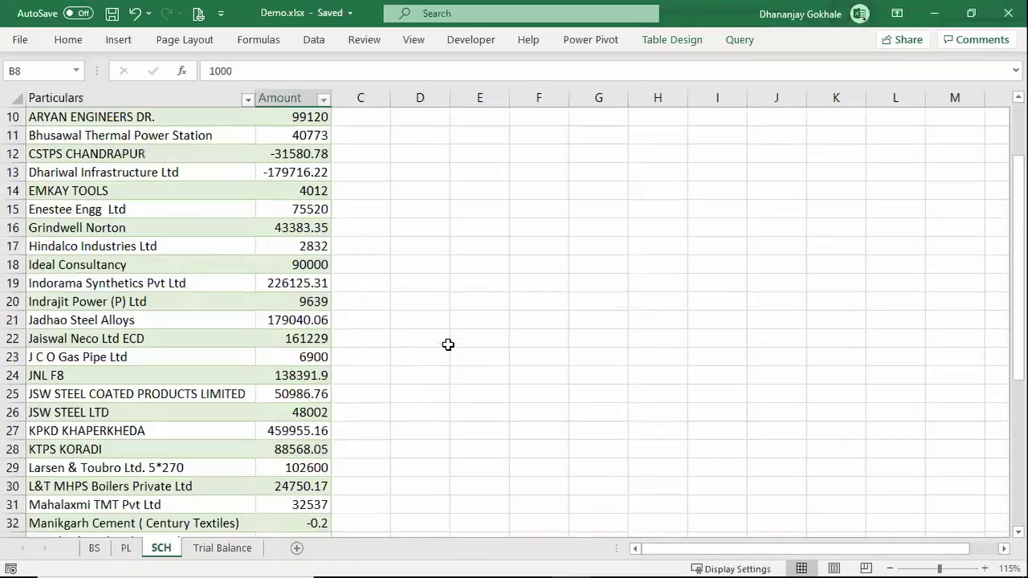
pyautogui.scroll(-7, 448, 344)
pyautogui.click(448, 346)
# Enter a trial SUM formula in D44 over a range in column D
pyautogui.write('=SUM(')
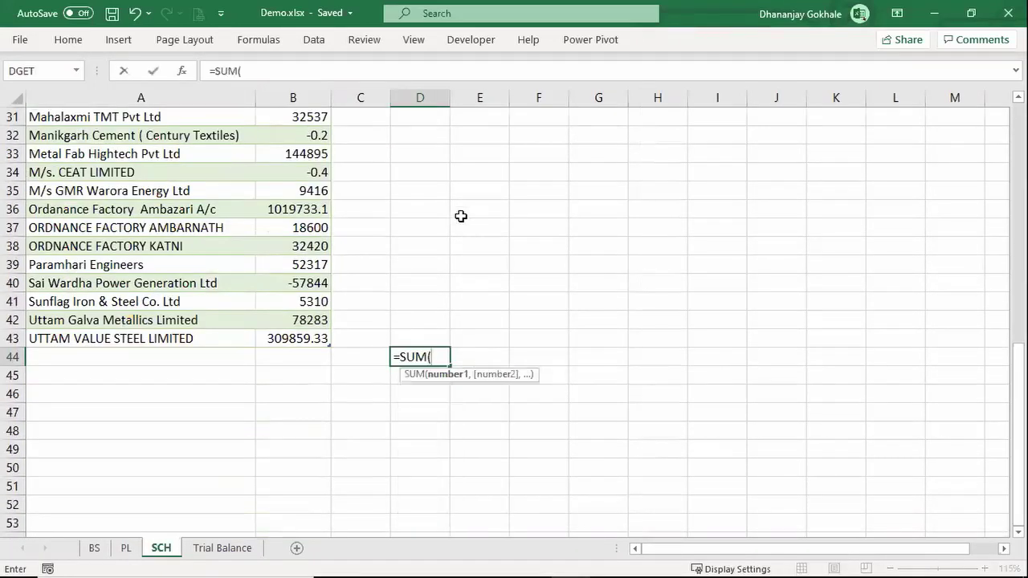
pyautogui.scroll(2, 427, 166)
pyautogui.scroll(1, 427, 167)
pyautogui.click(427, 167)
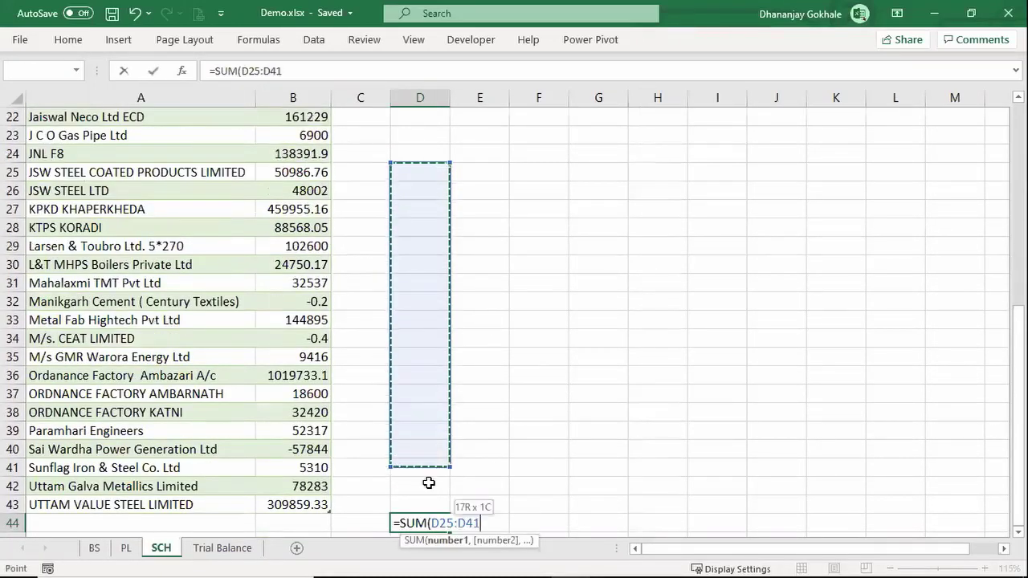
pyautogui.moveTo(424, 412); pyautogui.dragTo(438, 493)
pyautogui.write(')')
pyautogui.press('Return')
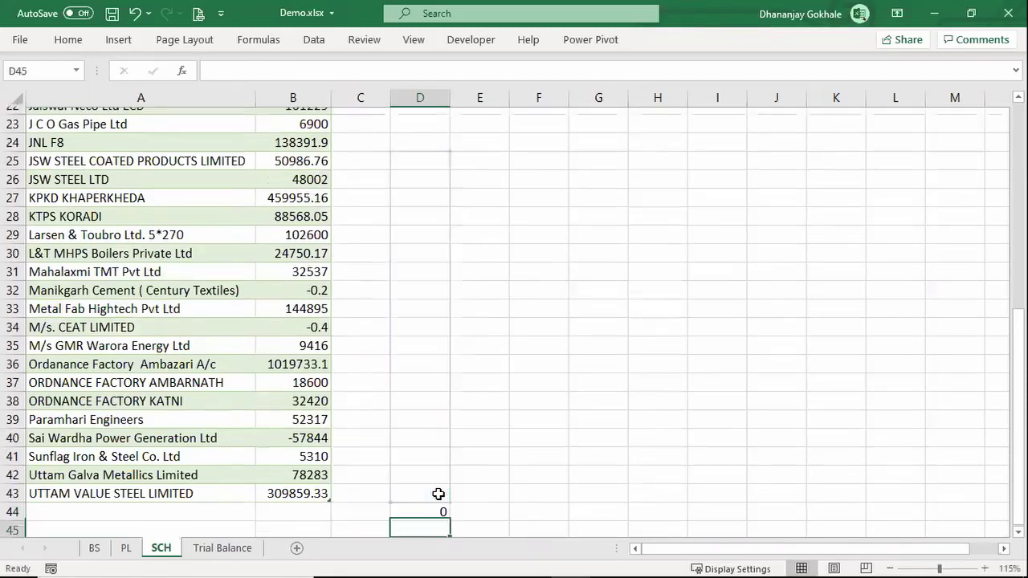
pyautogui.click(438, 496)
pyautogui.doubleClick(437, 496)
pyautogui.hotkey('ctrl', 'Return')
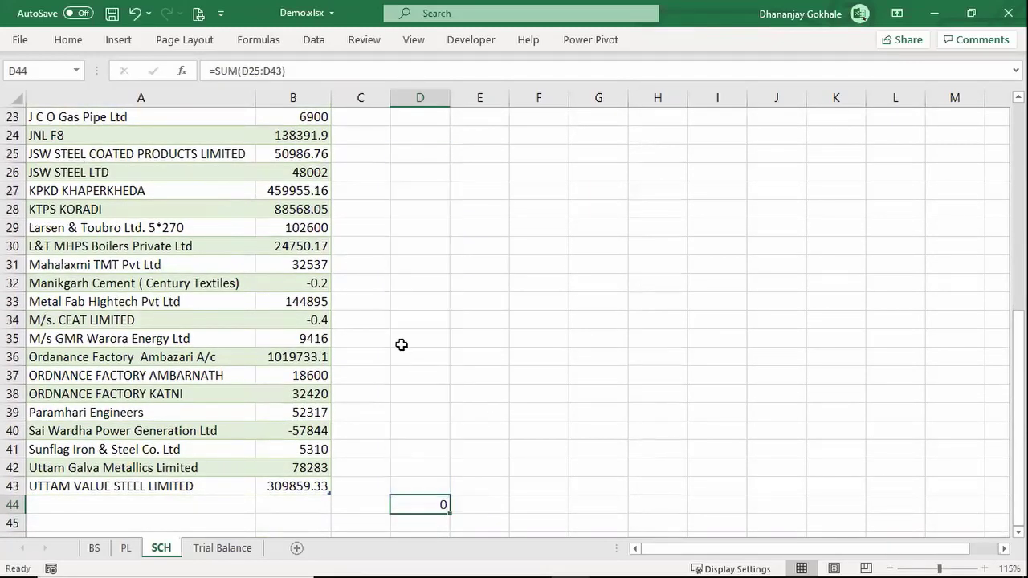
# Enter test values 45 and 56 in D29:D30 and clear the D44 total
pyautogui.click(419, 227)
pyautogui.write('45')
pyautogui.press('Return')
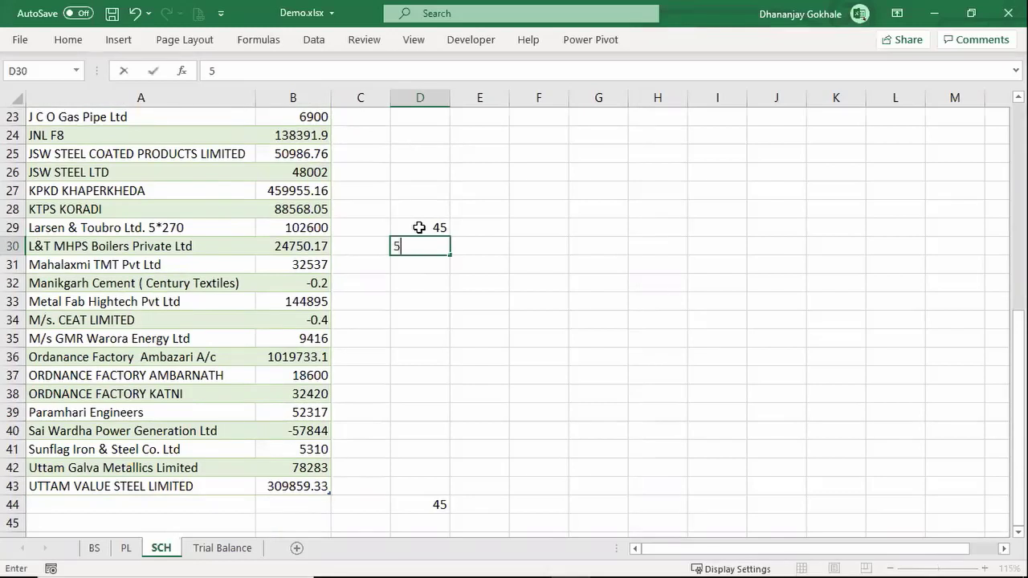
pyautogui.write('56')
pyautogui.press('Return')
pyautogui.press('Return')
pyautogui.press('Down')
pyautogui.press('Down')
pyautogui.press('Down')
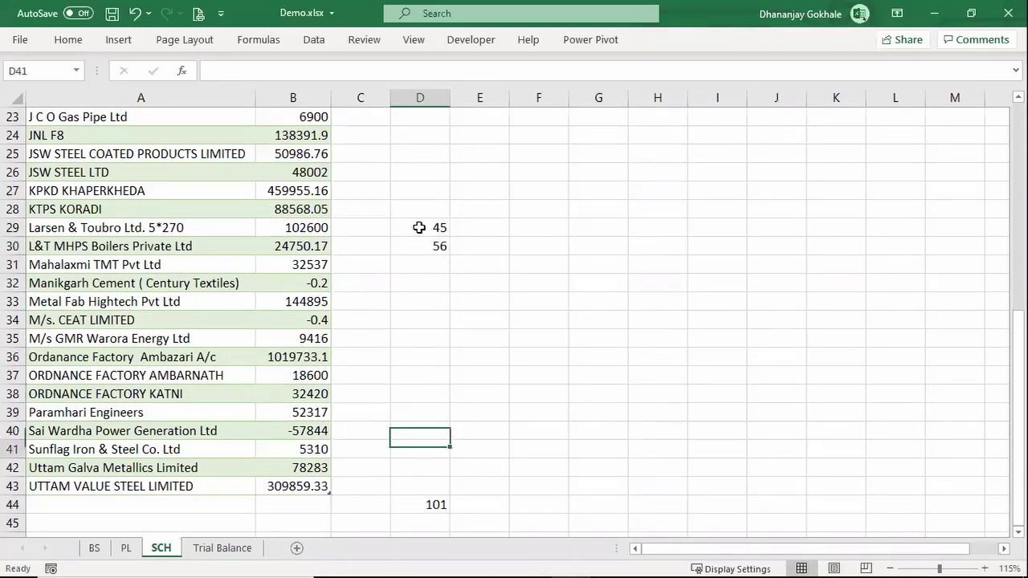
pyautogui.press('Down')
pyautogui.press('Down')
pyautogui.press('Down')
pyautogui.press('Delete')
pyautogui.press('Up')
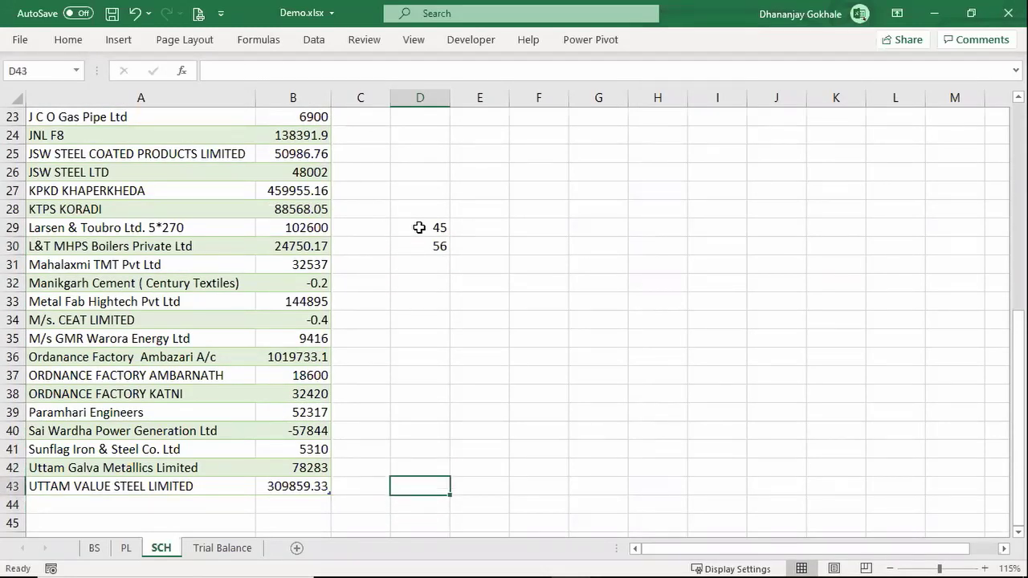
pyautogui.press('Up')
pyautogui.press('Up')
pyautogui.press('Up')
pyautogui.press('Up')
pyautogui.press('Up')
# Enter =SUM(D29:D30) in D31 and check its range
pyautogui.write('5')
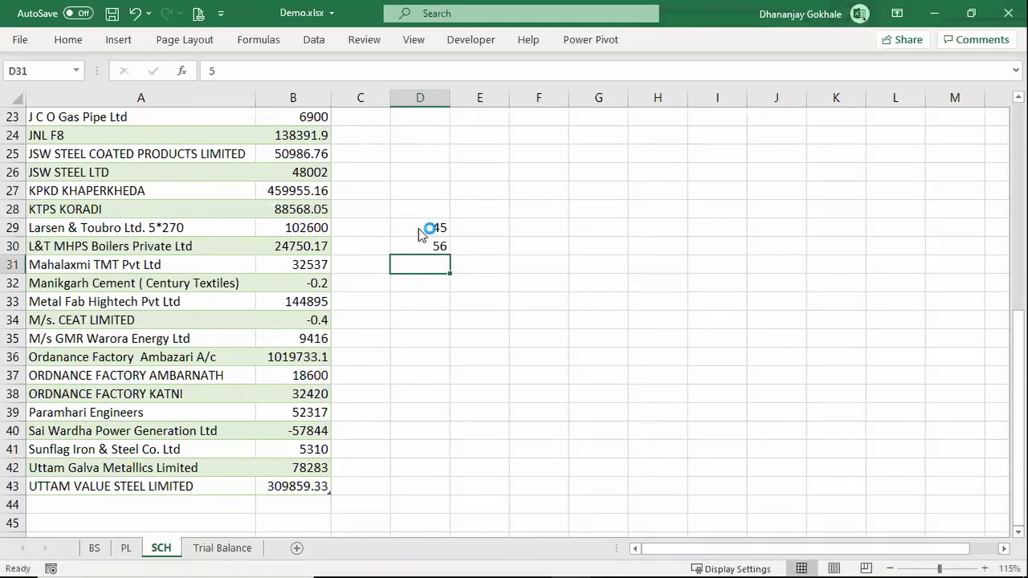
pyautogui.press('F1')
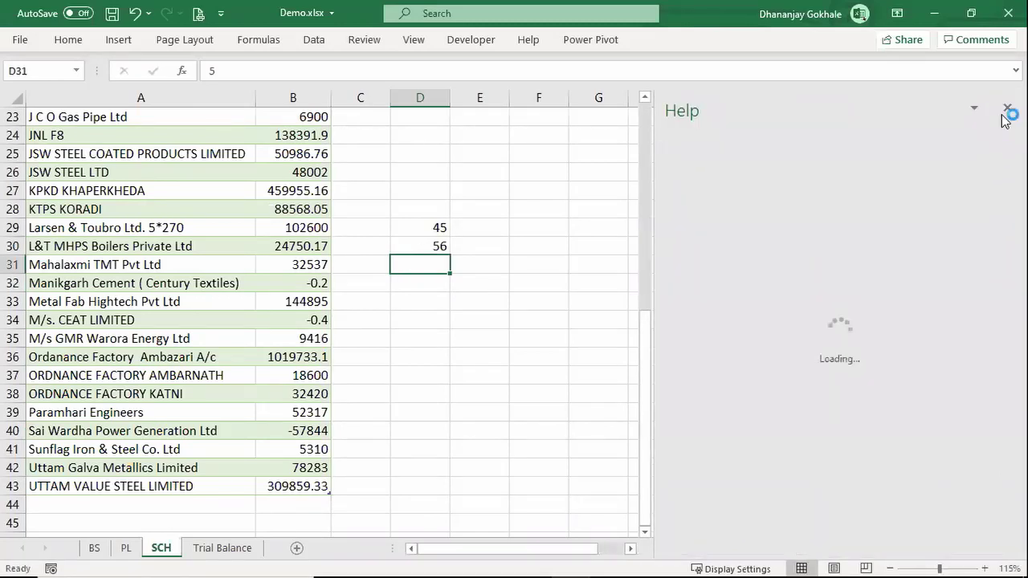
pyautogui.click(1007, 107)
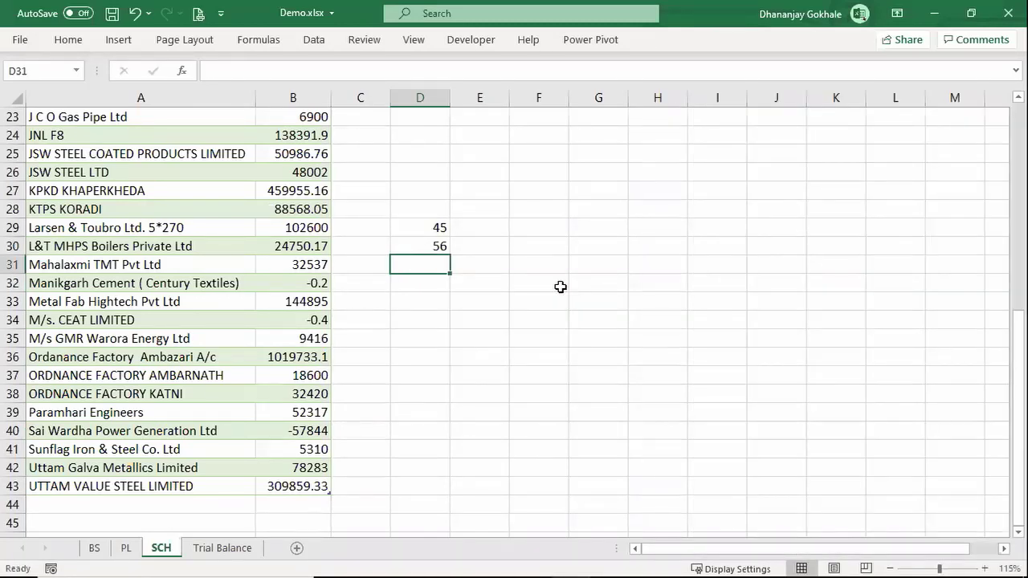
pyautogui.write('=sum')
pyautogui.press('Tab')
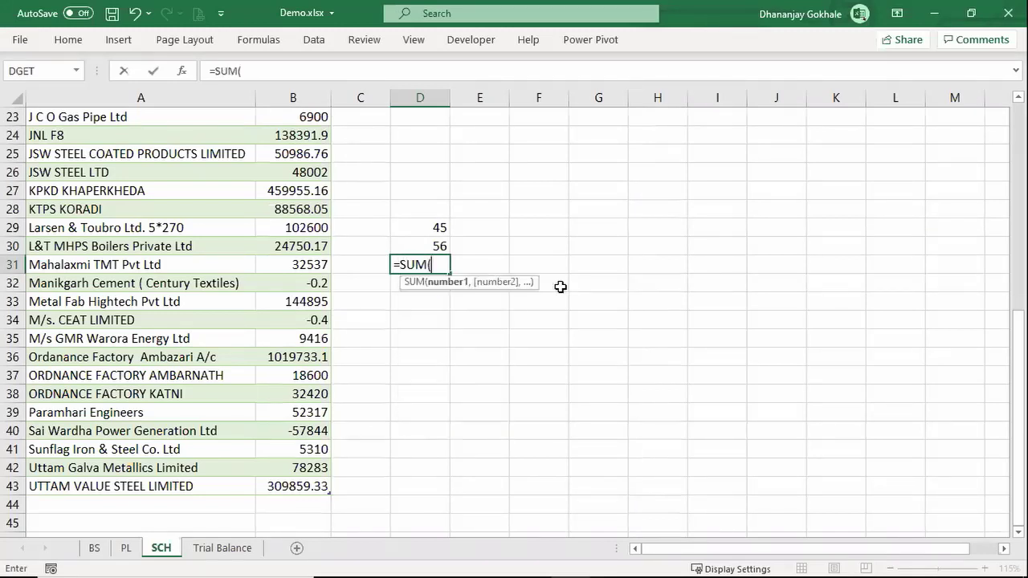
pyautogui.press('Up')
pyautogui.press('Up')
pyautogui.hotkey('shift', 'Down')
pyautogui.press('Return')
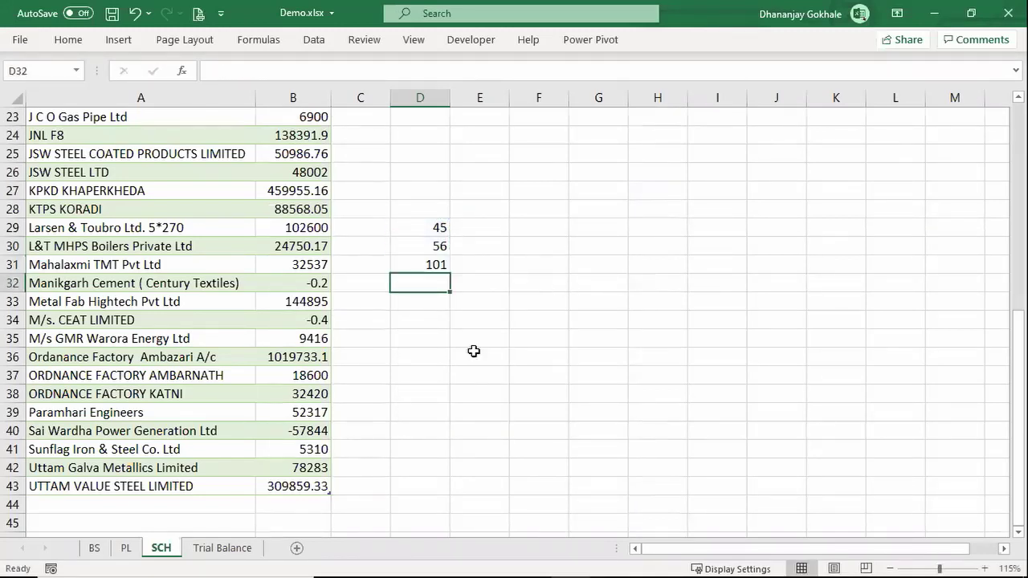
pyautogui.click(422, 261)
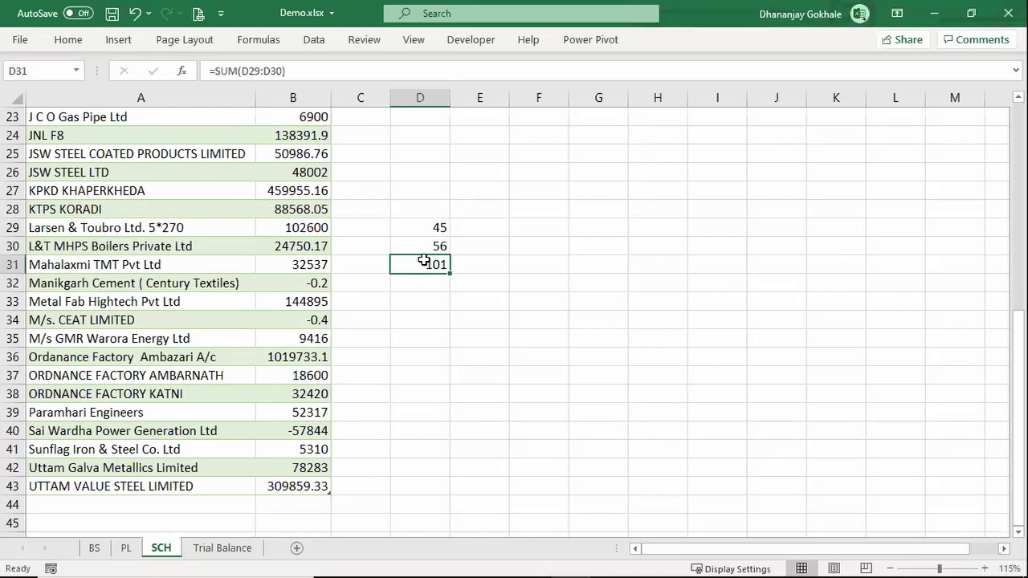
pyautogui.doubleClick(428, 264)
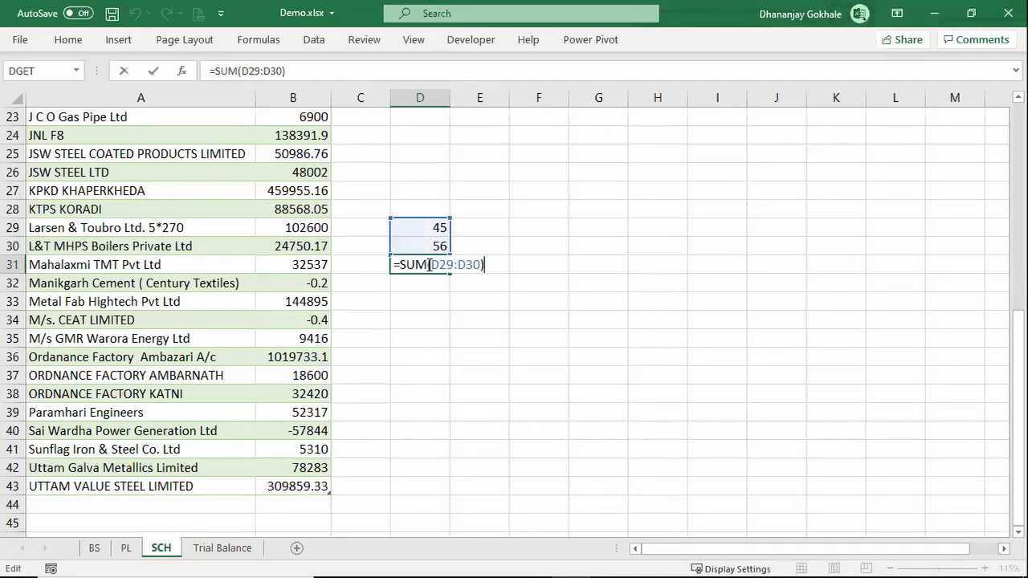
pyautogui.press('Escape')
pyautogui.doubleClick(430, 267)
pyautogui.press('Escape')
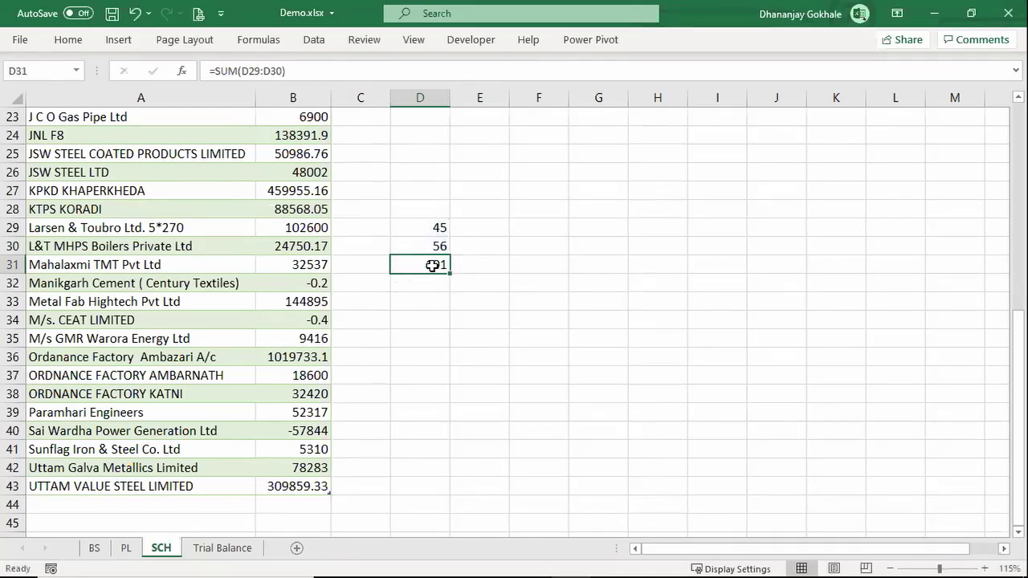
# Clear the test cells D29:D31 and select B44
pyautogui.press('Up')
pyautogui.press('Up')
pyautogui.hotkey('shift', 'Down')
pyautogui.hotkey('shift', 'Down')
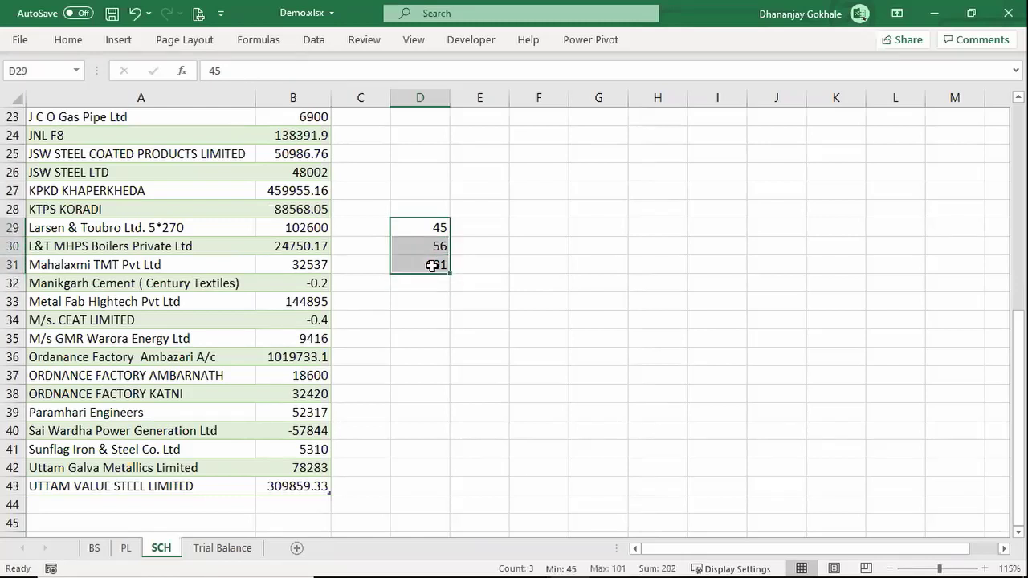
pyautogui.press('Delete')
pyautogui.click(281, 503)
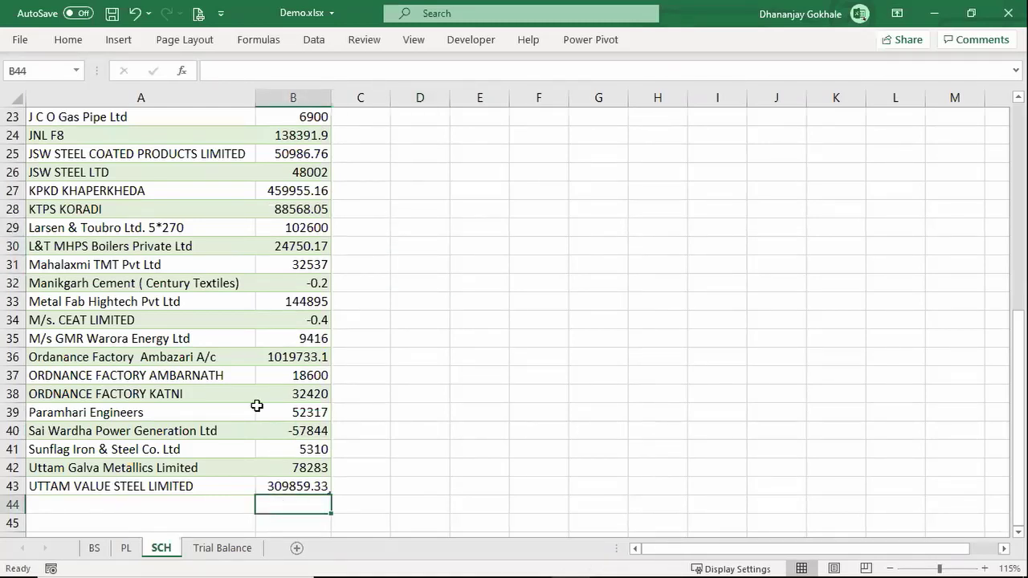
# Start a keyboard-built SUM in B44, then cancel it
pyautogui.write('=')
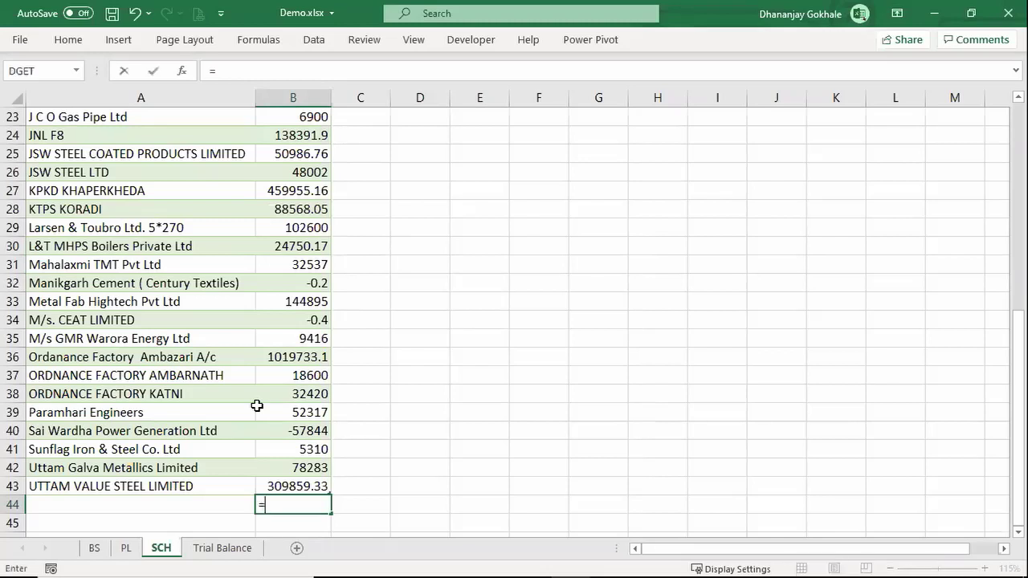
pyautogui.write('sum')
pyautogui.press('Tab')
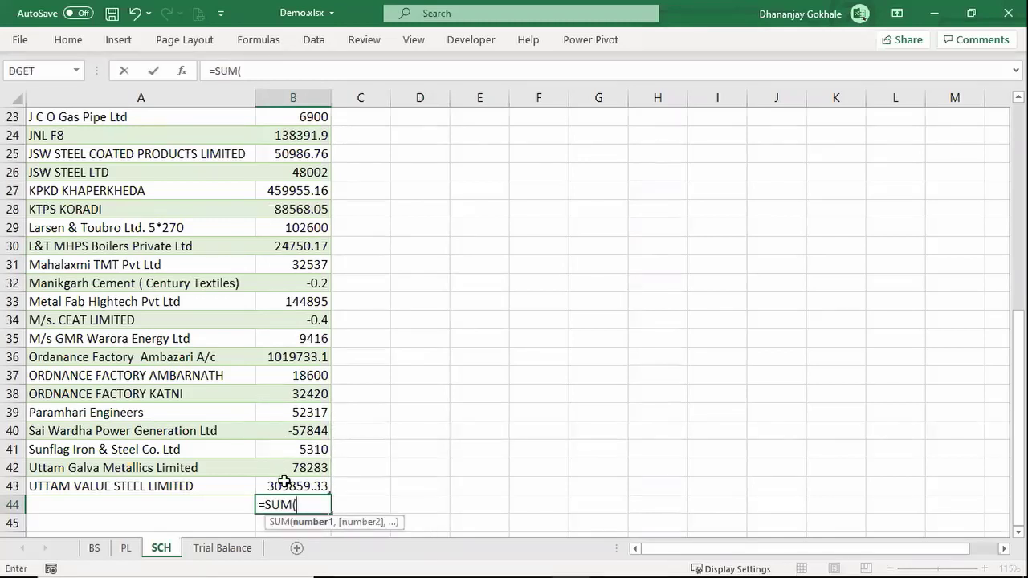
pyautogui.press('Up')
pyautogui.hotkey('shift', 'Up')
pyautogui.hotkey('shift', 'Up')
pyautogui.hotkey('shift', 'Up')
pyautogui.hotkey('shift', 'Up')
pyautogui.hotkey('shift', 'Up')
pyautogui.hotkey('shift', 'Up')
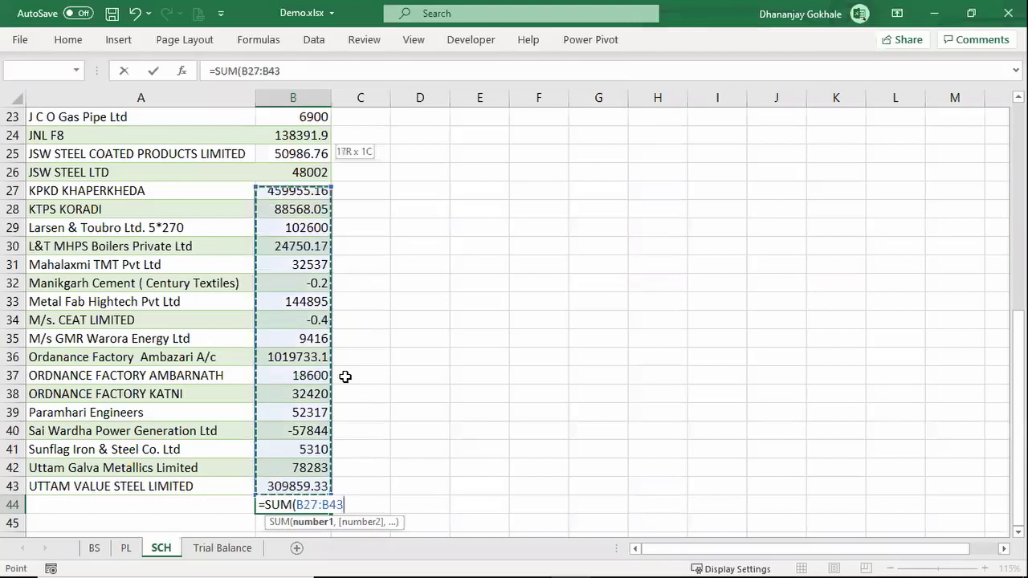
pyautogui.hotkey('shift', 'Up')
pyautogui.hotkey('shift', 'Up')
pyautogui.hotkey('shift', 'Up')
pyautogui.hotkey('shift', 'Up')
pyautogui.hotkey('shift', 'Up')
pyautogui.hotkey('shift', 'Up')
pyautogui.hotkey('shift', 'Up')
pyautogui.hotkey('shift', 'Up')
pyautogui.hotkey('shift', 'Up')
pyautogui.hotkey('shift', 'Up')
pyautogui.hotkey('shift', 'Up')
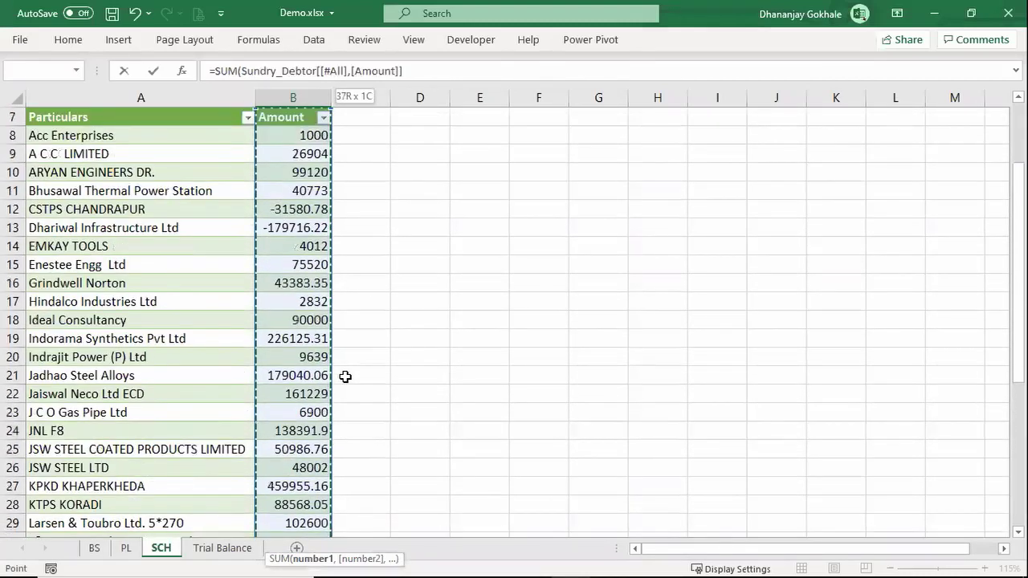
pyautogui.hotkey('shift', 'Down')
pyautogui.scroll(-2, 422, 386)
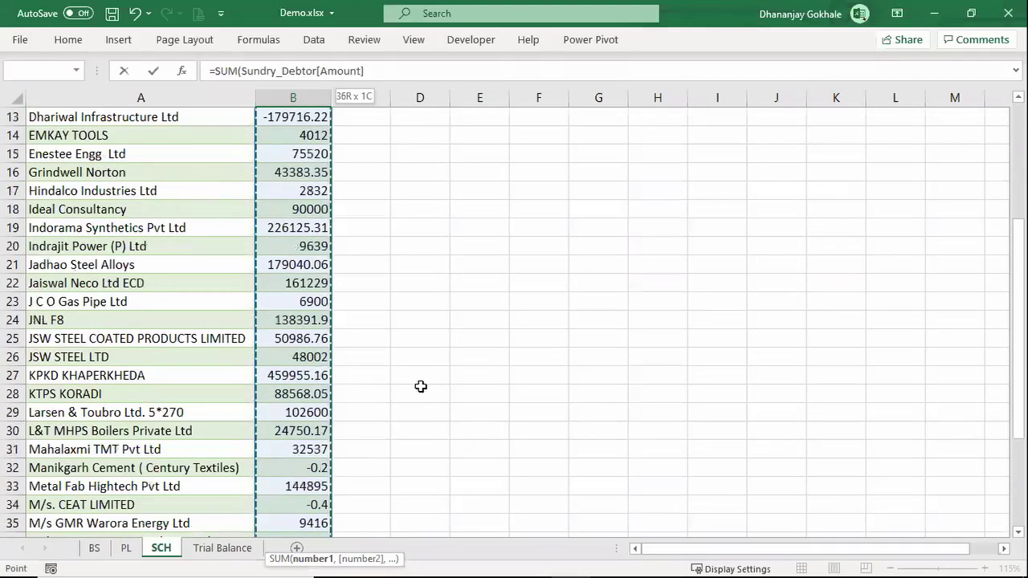
pyautogui.scroll(-3, 421, 385)
pyautogui.scroll(-3, 380, 383)
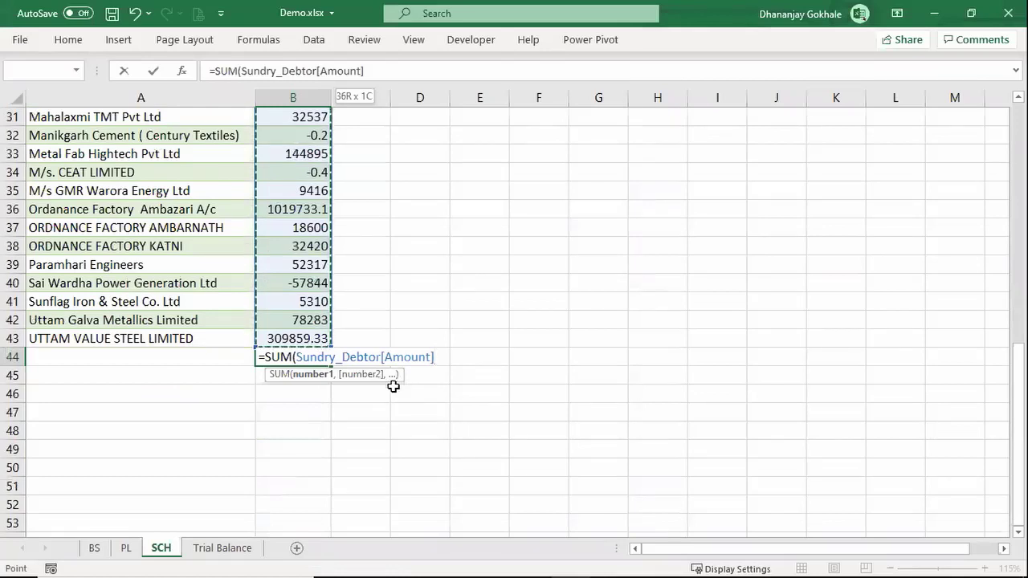
pyautogui.press('Escape')
# Enter =SUM([Amount]) in B44 over B8:B43 and review the formula with F2
pyautogui.write('=SUM(')
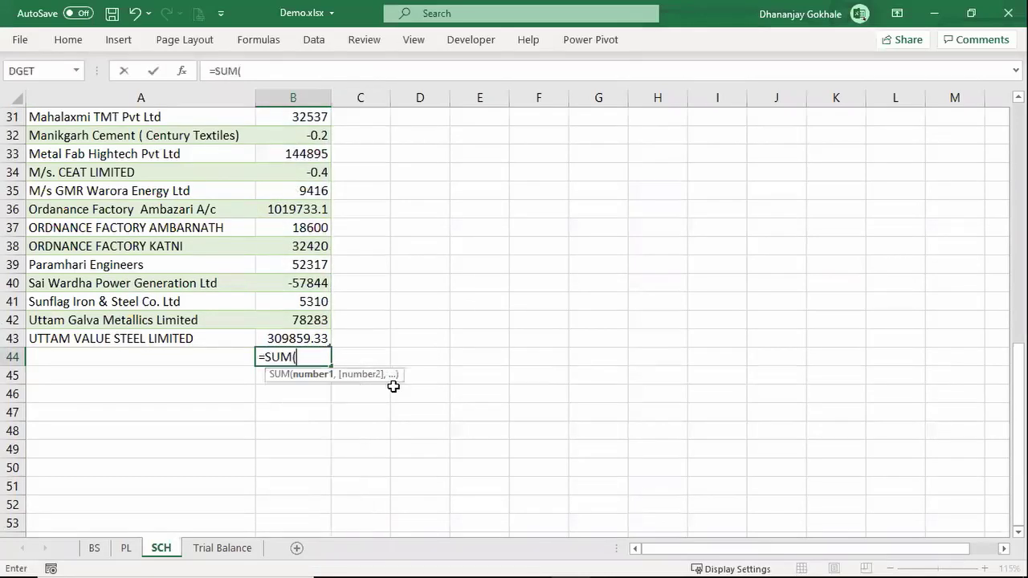
pyautogui.click(307, 335)
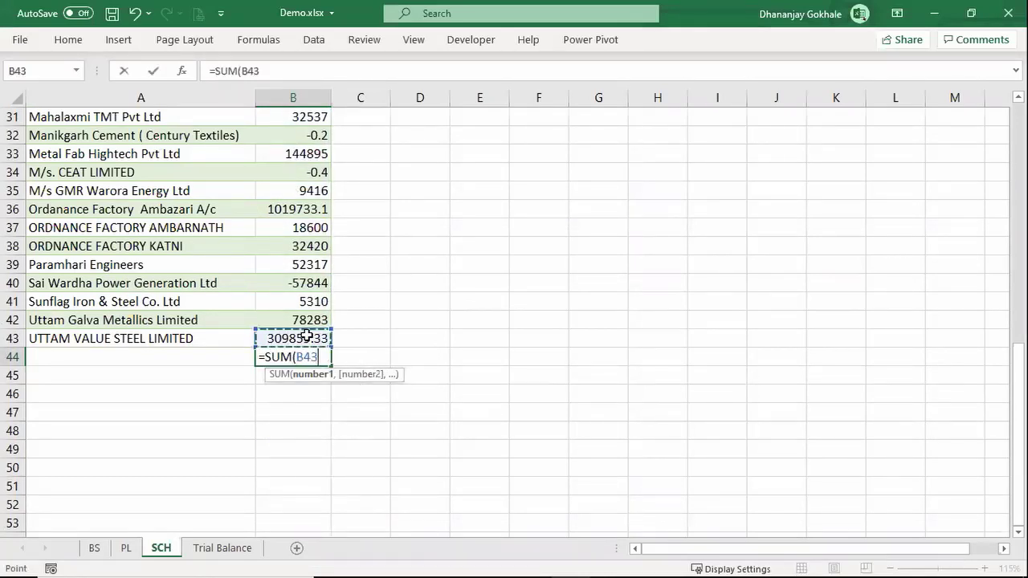
pyautogui.moveTo(307, 335); pyautogui.dragTo(307, 112)
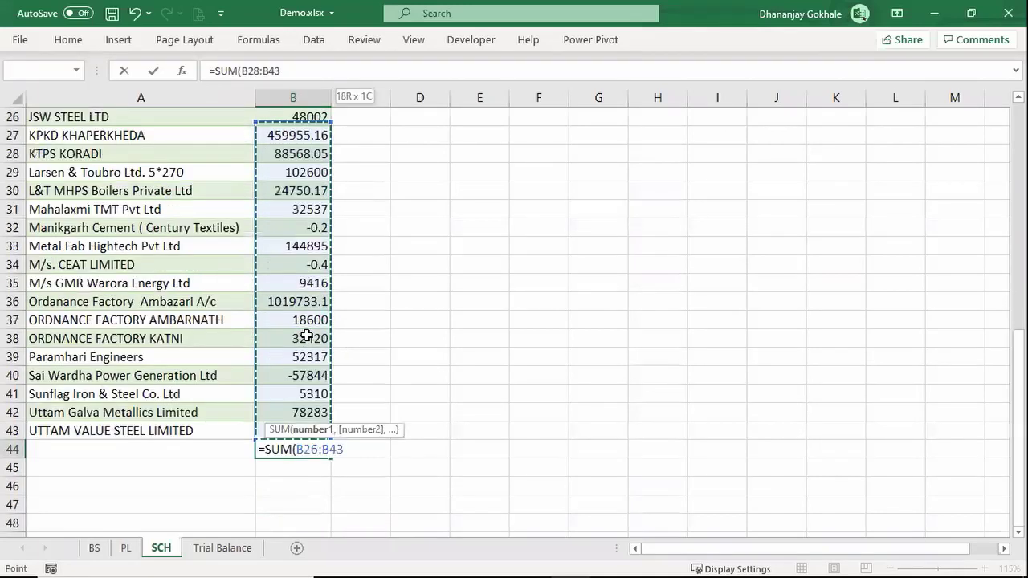
pyautogui.moveTo(307, 336); pyautogui.dragTo(276, 245)
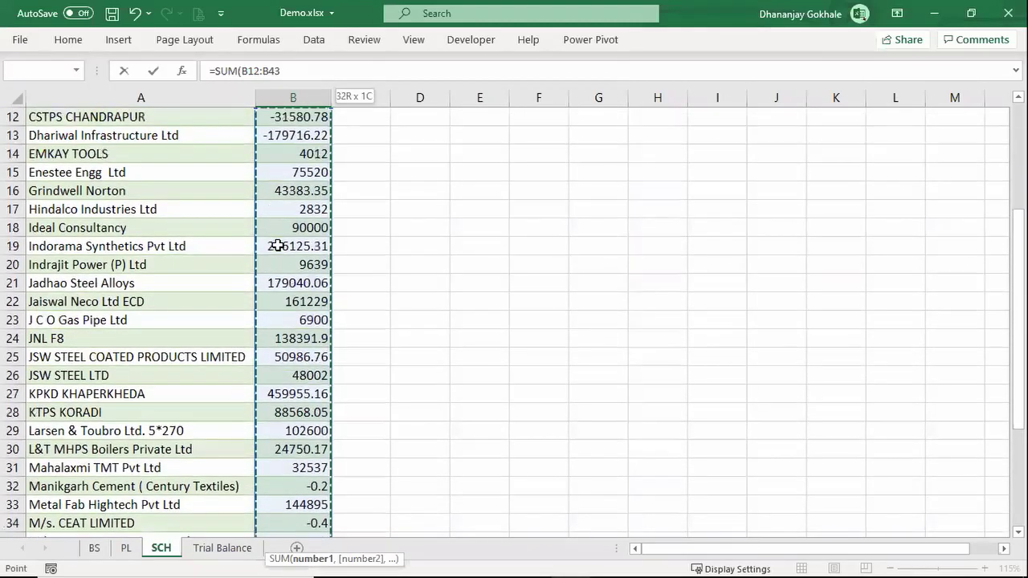
pyautogui.moveTo(277, 245); pyautogui.dragTo(278, 177)
pyautogui.write(')')
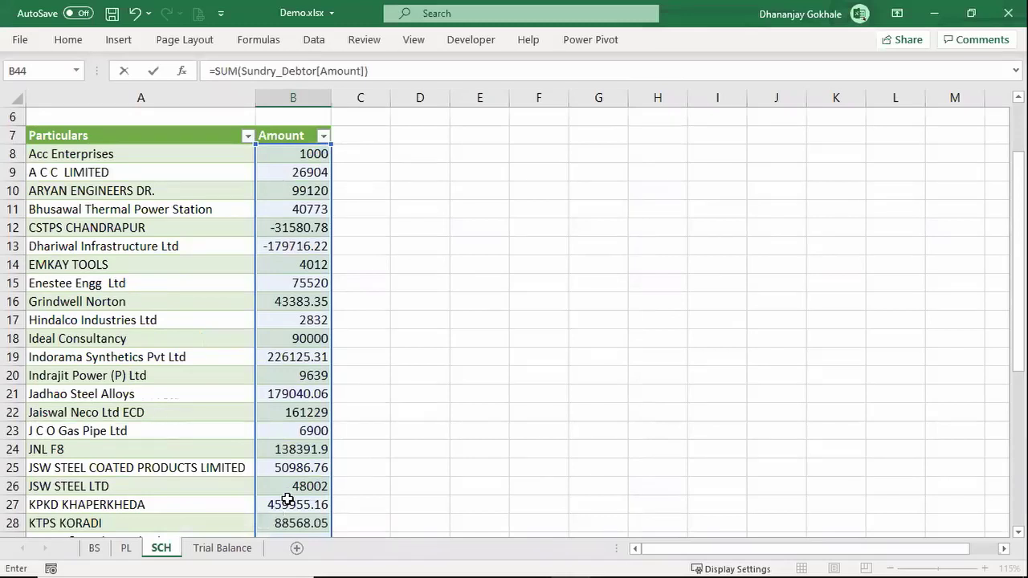
pyautogui.press('Return')
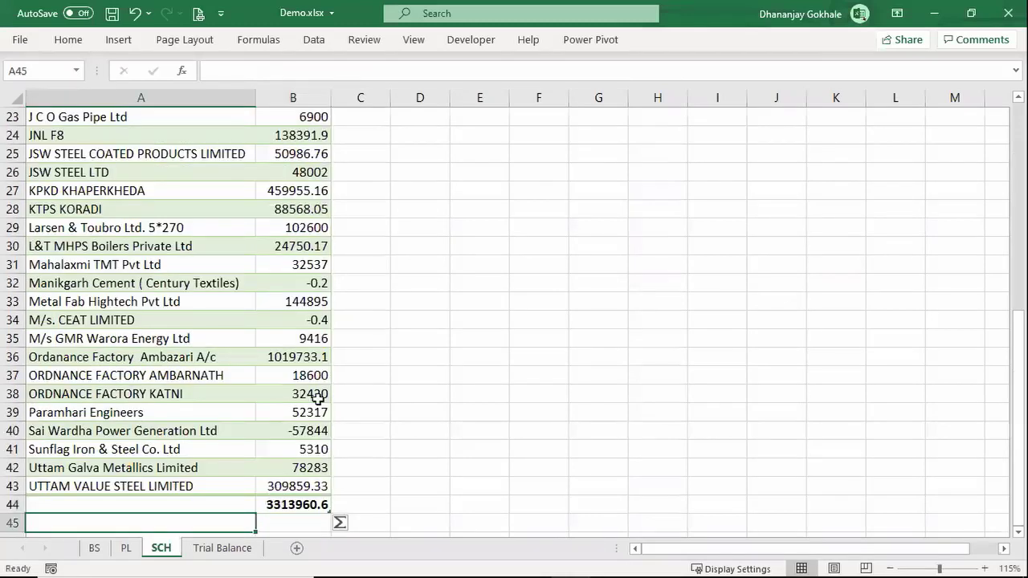
pyautogui.press('Up')
pyautogui.press('Right')
pyautogui.press('F2')
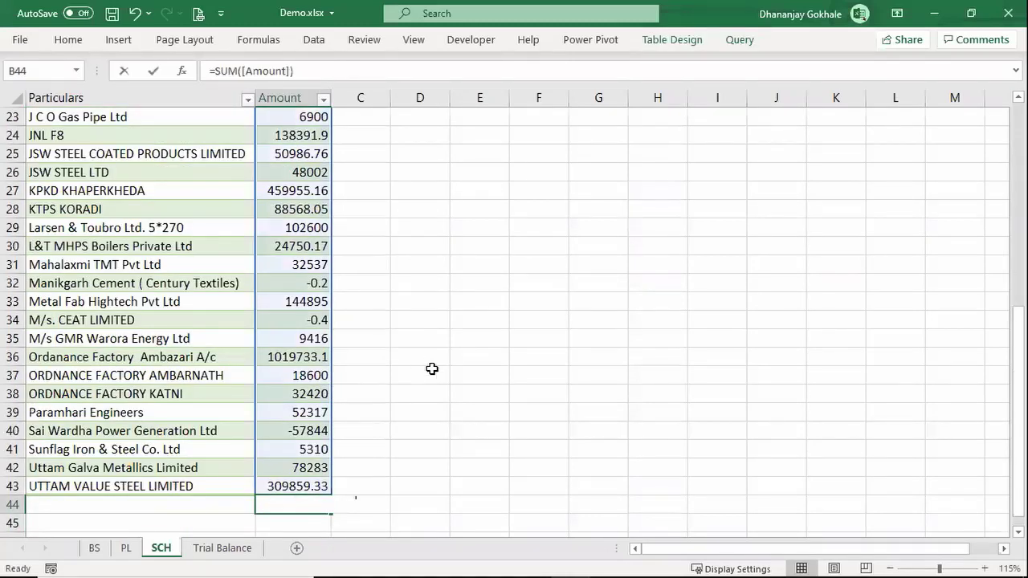
pyautogui.scroll(-1, 431, 368)
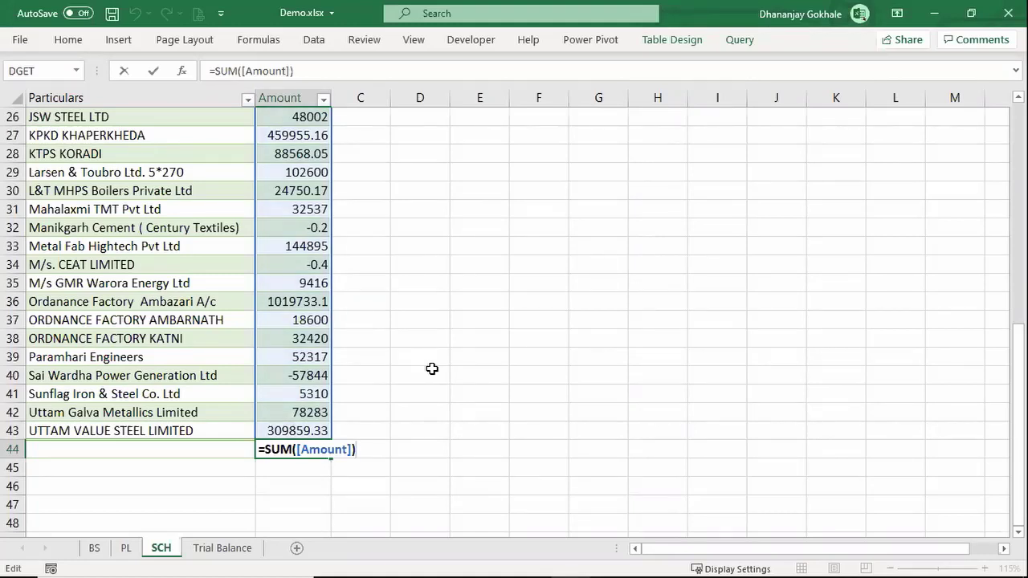
# Commit the =SUM([Amount]) formula in B44, totalling 3313960.6, and check it
pyautogui.hotkey('ctrl', 'Return')
pyautogui.press('F2')
pyautogui.press('Return')
pyautogui.press('Up')
pyautogui.press('Up')
pyautogui.press('Up')
pyautogui.press('Left')
pyautogui.press('Up')
pyautogui.hotkey('shift', 'Right')
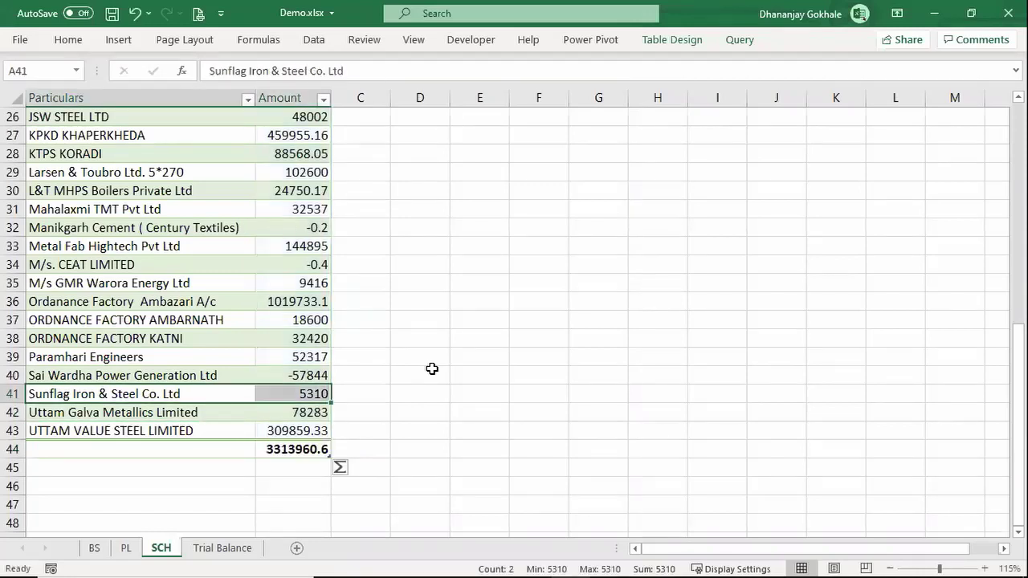
pyautogui.press('Down')
pyautogui.press('Down')
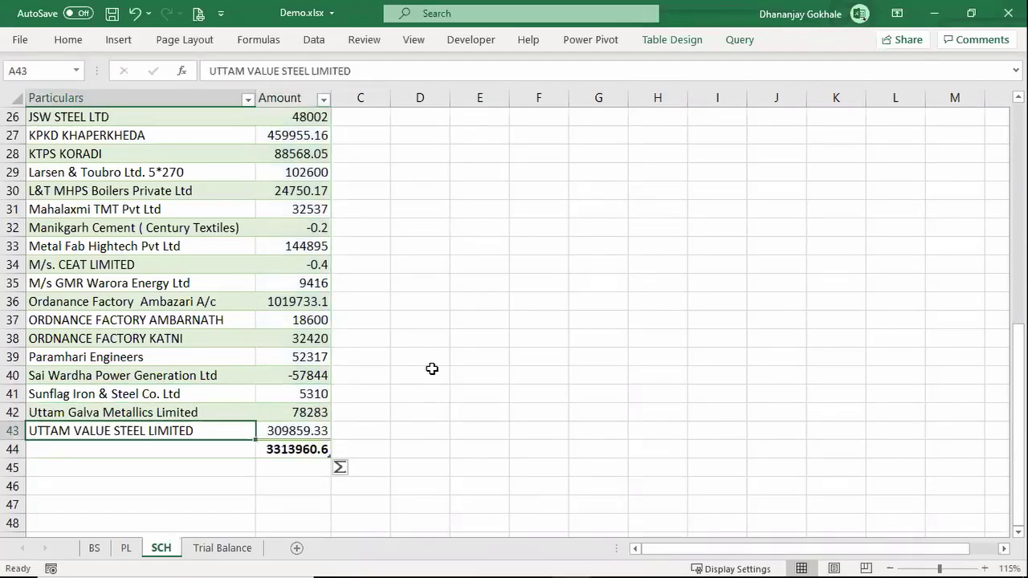
pyautogui.press('Down')
pyautogui.press('Right')
pyautogui.press('F2')
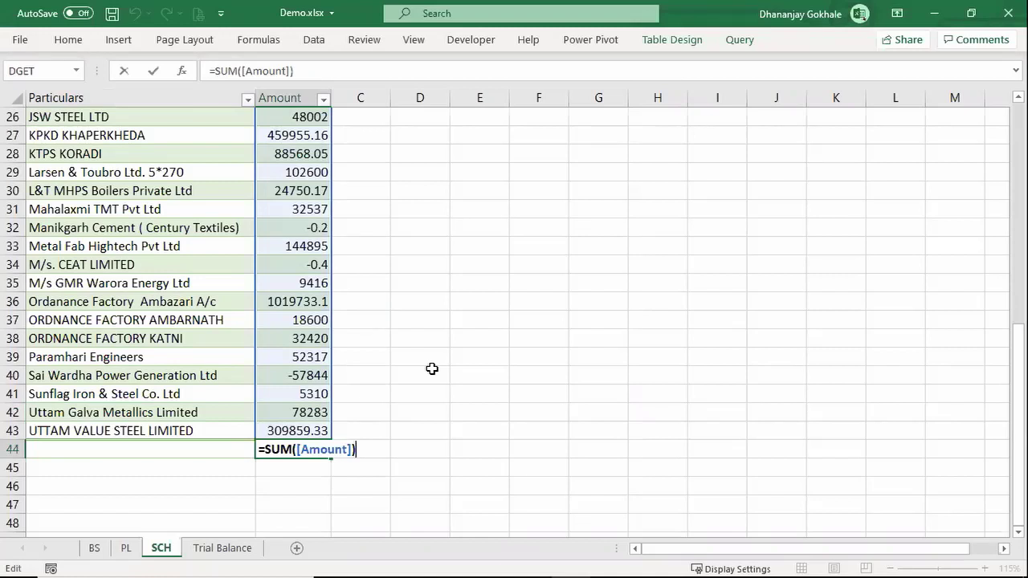
pyautogui.press('Escape')
# Label A44 as Total and return to the top of the table
pyautogui.press('Left')
pyautogui.write('Tp')
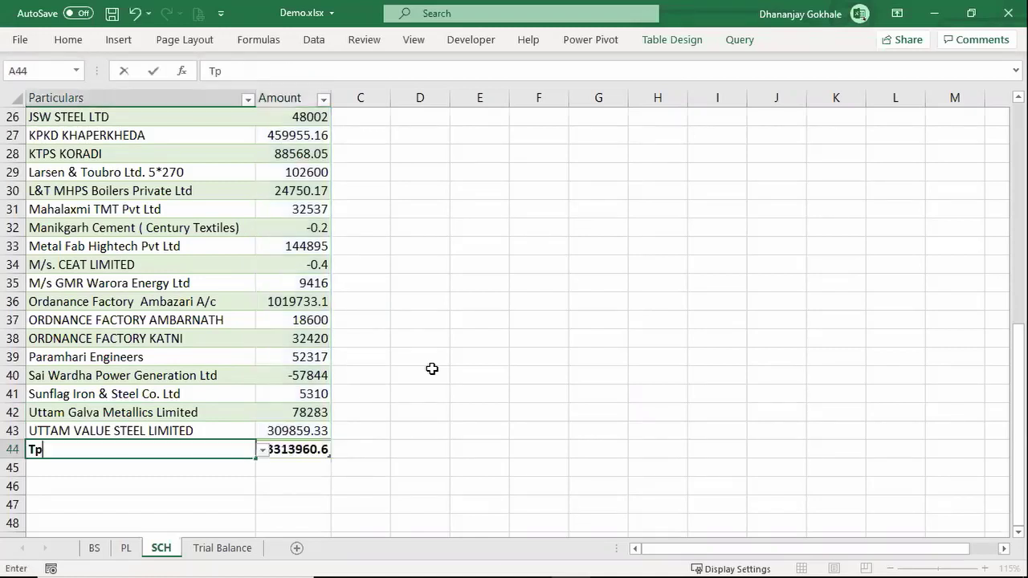
pyautogui.write('otal')
pyautogui.press('Return')
pyautogui.hotkey('ctrl', 'Up')
pyautogui.hotkey('ctrl', 'Up')
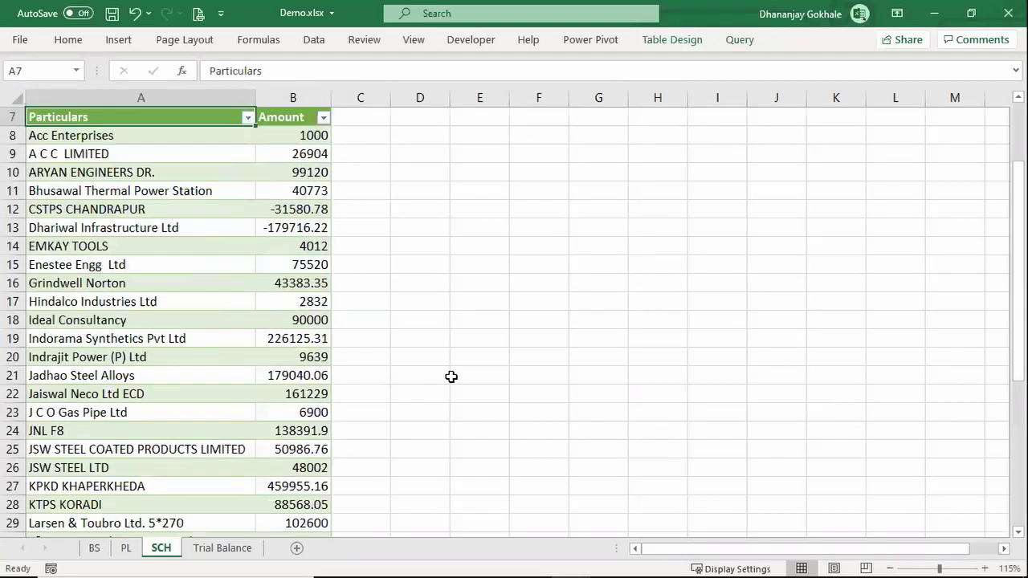
# Apply a blue table style to the Sundry Debtors table
pyautogui.click(672, 39)
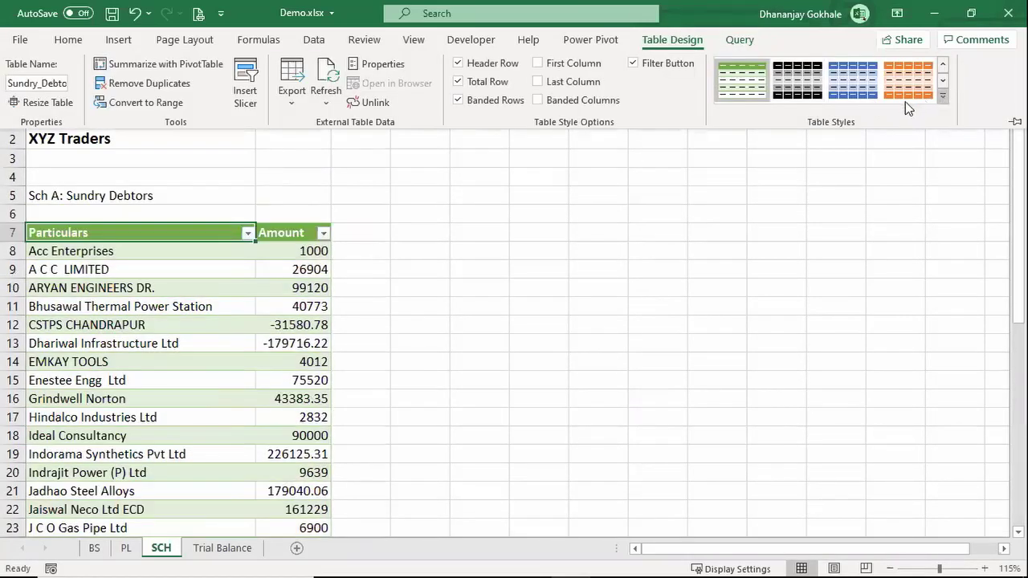
pyautogui.click(943, 96)
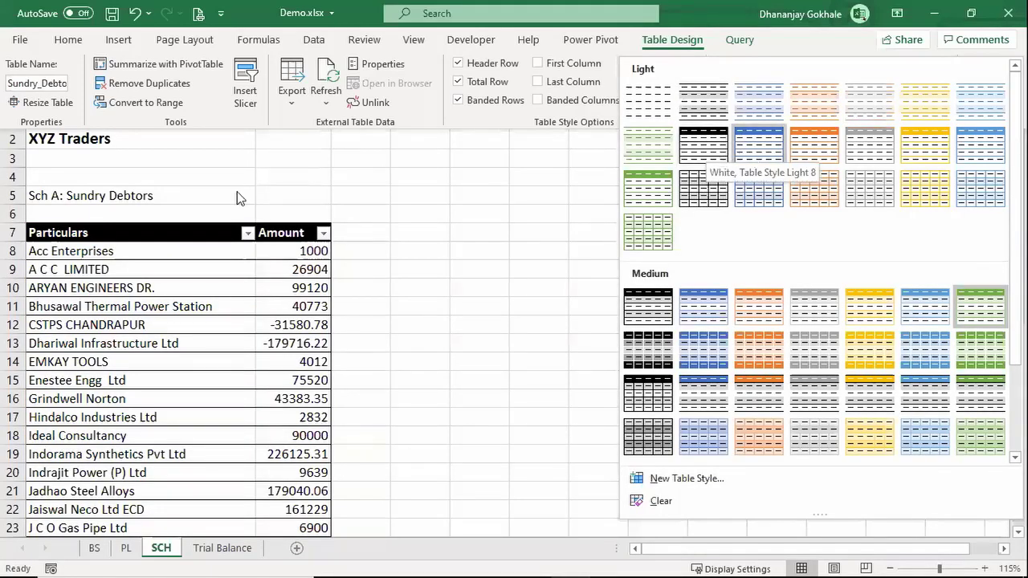
pyautogui.click(193, 201)
# Make the Sch A: Sundry Debtors heading bold and save the workbook
pyautogui.click(115, 193)
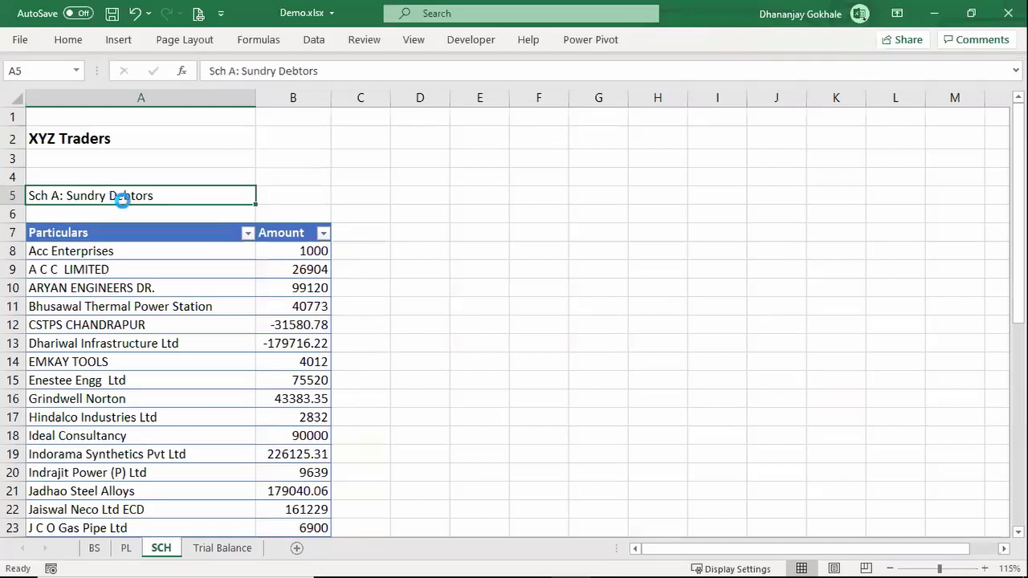
pyautogui.hotkey('ctrl', 'b')
pyautogui.hotkey('ctrl', 's')
# Turn off banded rows for the Sundry Debtors table
pyautogui.scroll(-1, 201, 233)
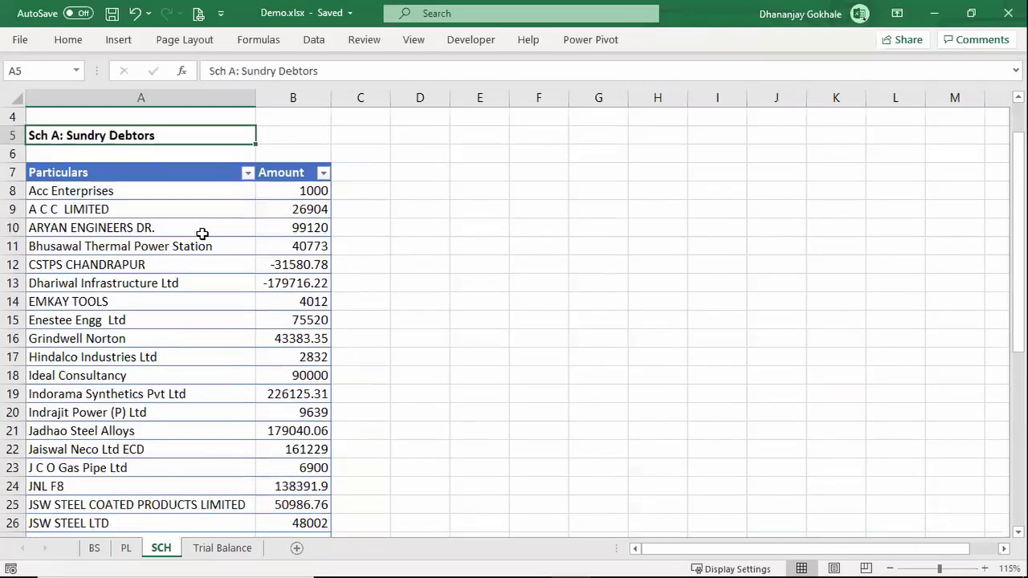
pyautogui.click(115, 195)
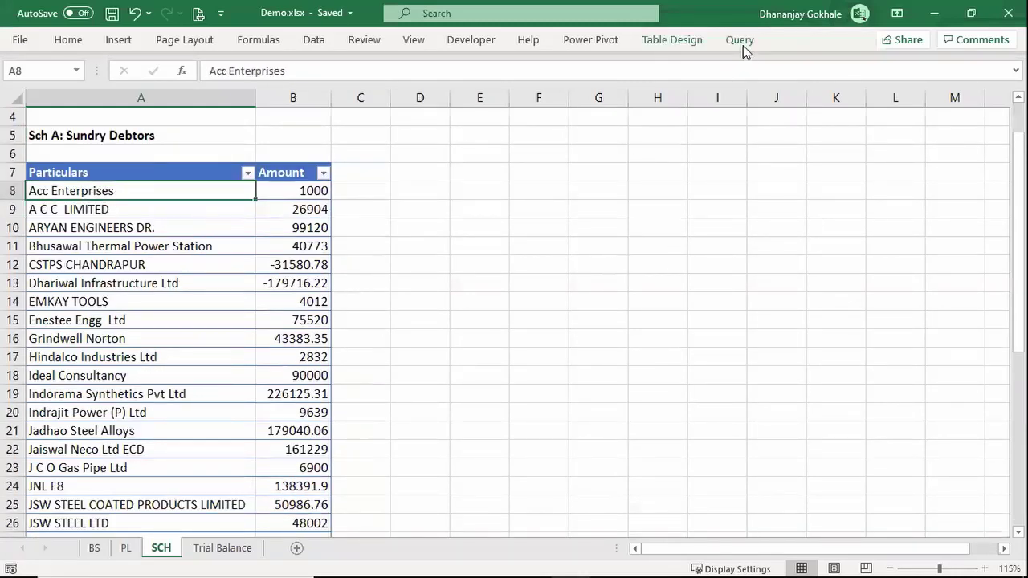
pyautogui.click(656, 45)
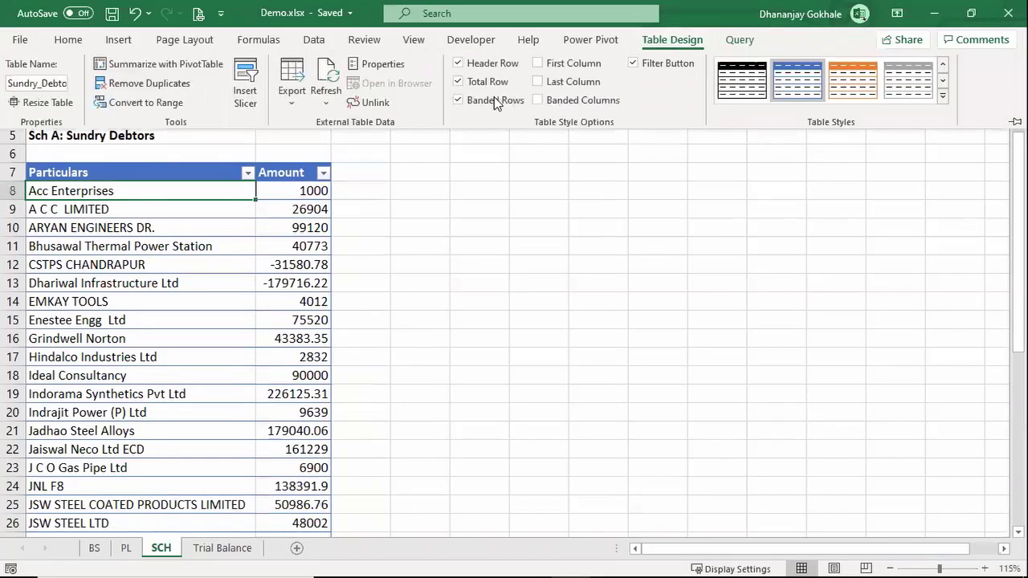
pyautogui.click(495, 99)
# Review the debtors list and select the ARYAN ENGINEERS DR. entry
pyautogui.scroll(-5, 197, 329)
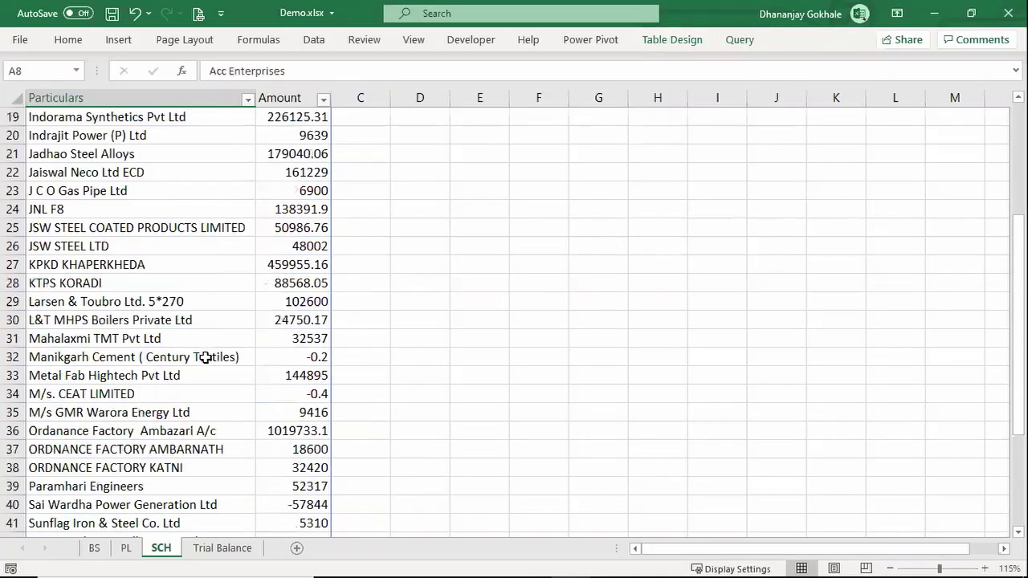
pyautogui.scroll(-4, 193, 357)
pyautogui.click(211, 284)
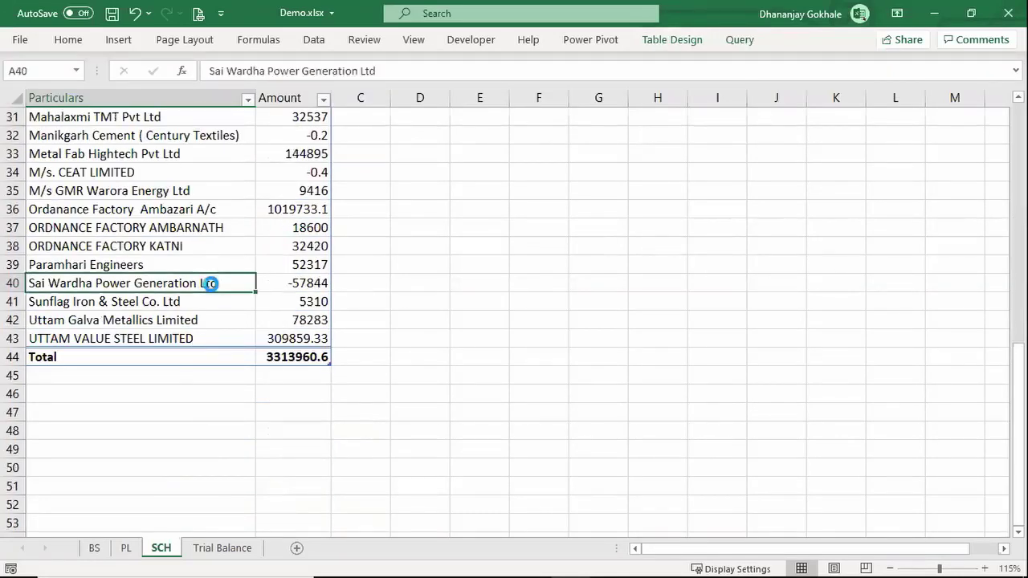
pyautogui.scroll(3, 207, 284)
pyautogui.scroll(1, 195, 295)
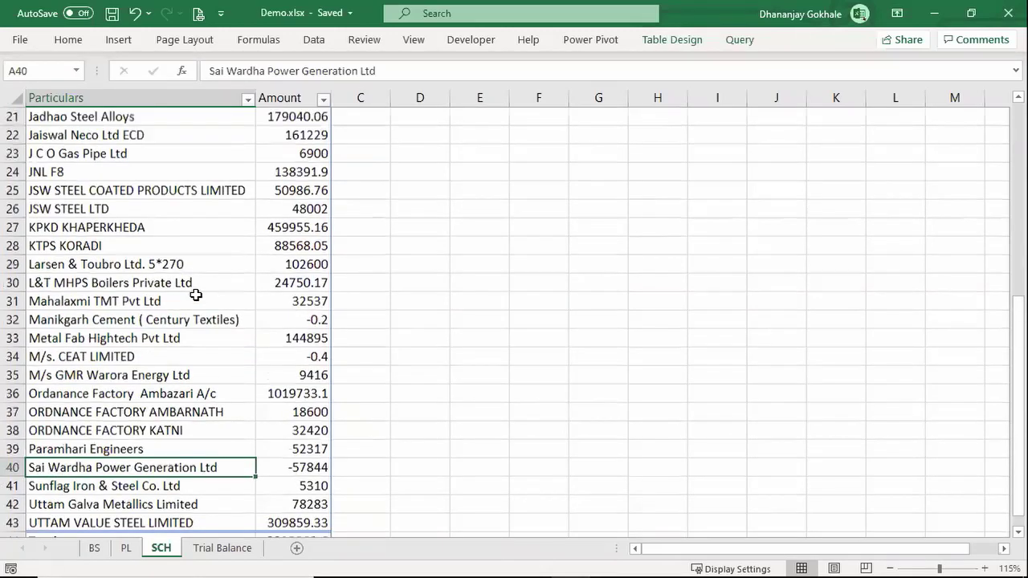
pyautogui.scroll(7, 196, 296)
pyautogui.click(196, 290)
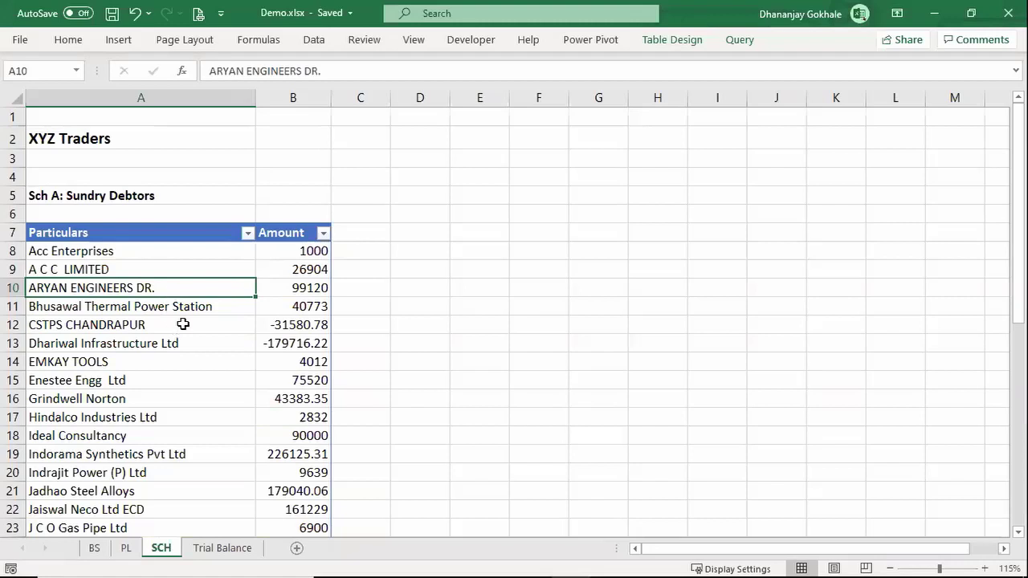
pyautogui.scroll(-2, 174, 238)
pyautogui.moveTo(119, 229); pyautogui.dragTo(241, 203)
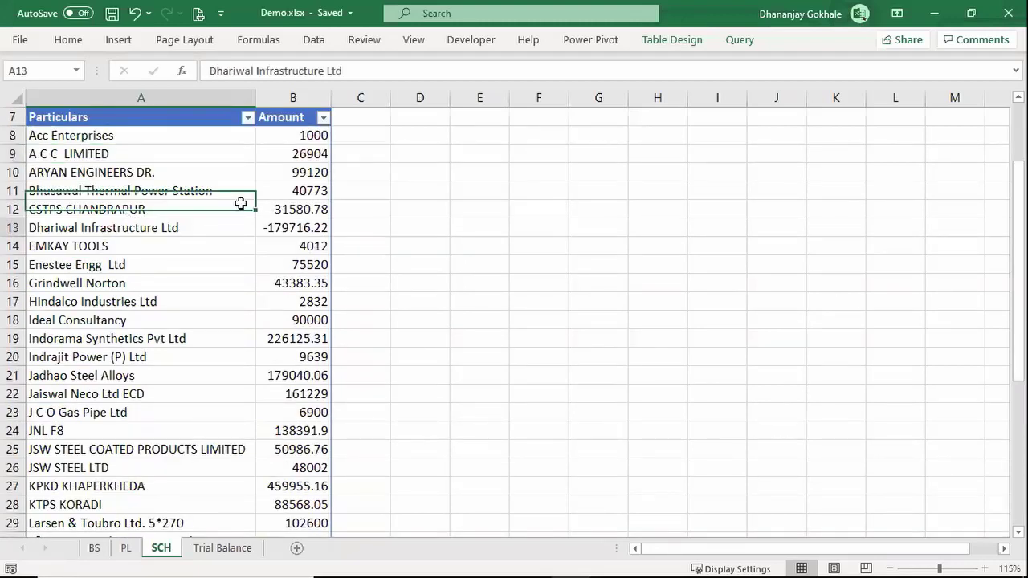
pyautogui.moveTo(302, 127); pyautogui.dragTo(304, 134)
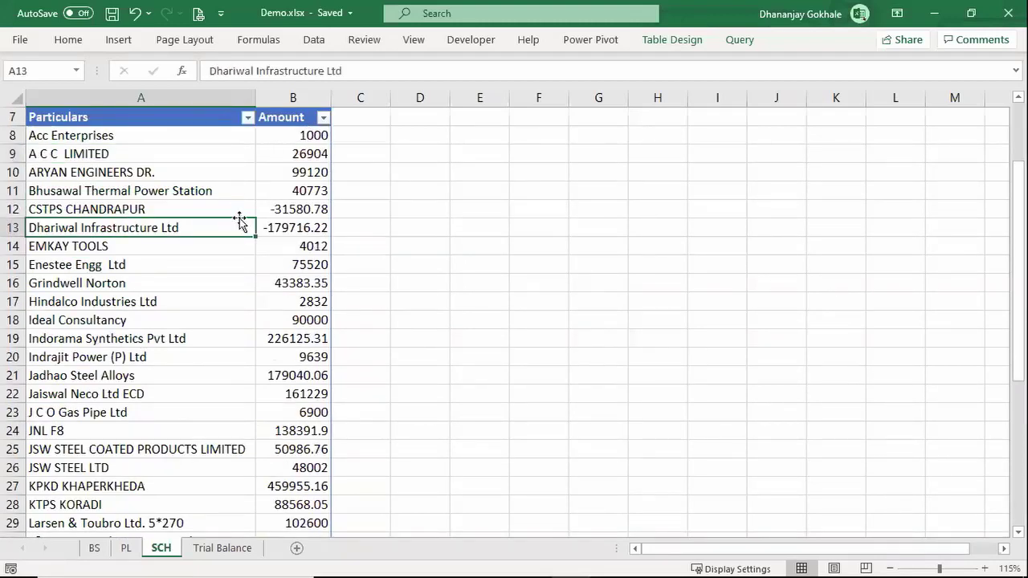
pyautogui.scroll(1, 312, 136)
pyautogui.press('Up')
pyautogui.press('Right')
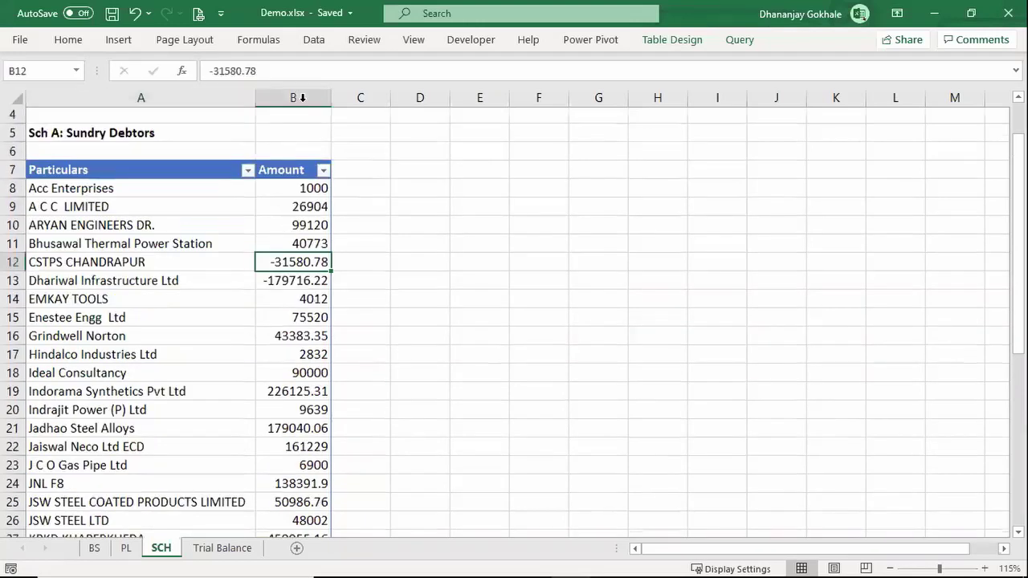
pyautogui.click(292, 94)
pyautogui.rightClick(292, 105)
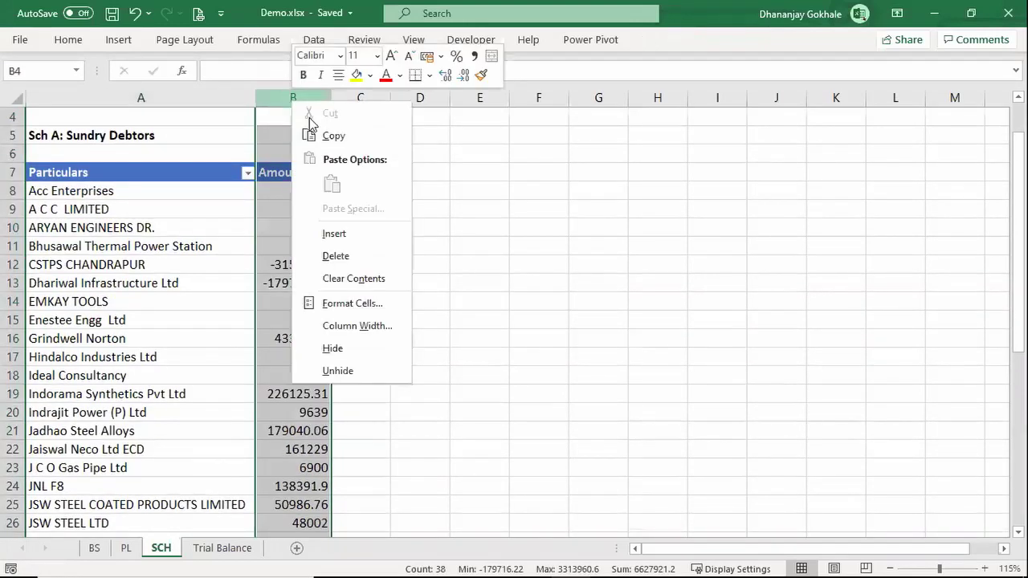
pyautogui.press('f')
pyautogui.click(105, 85)
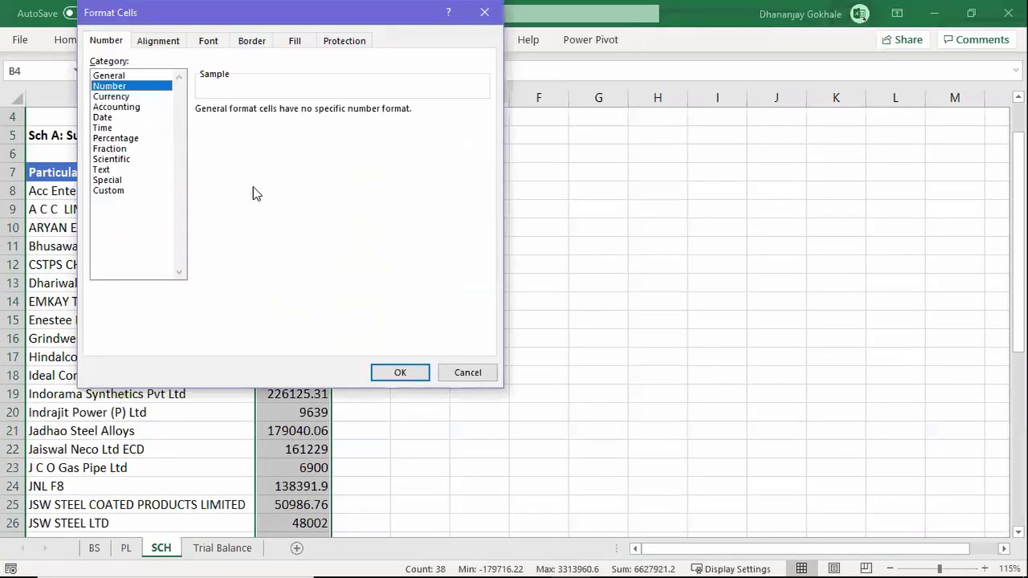
pyautogui.click(271, 172)
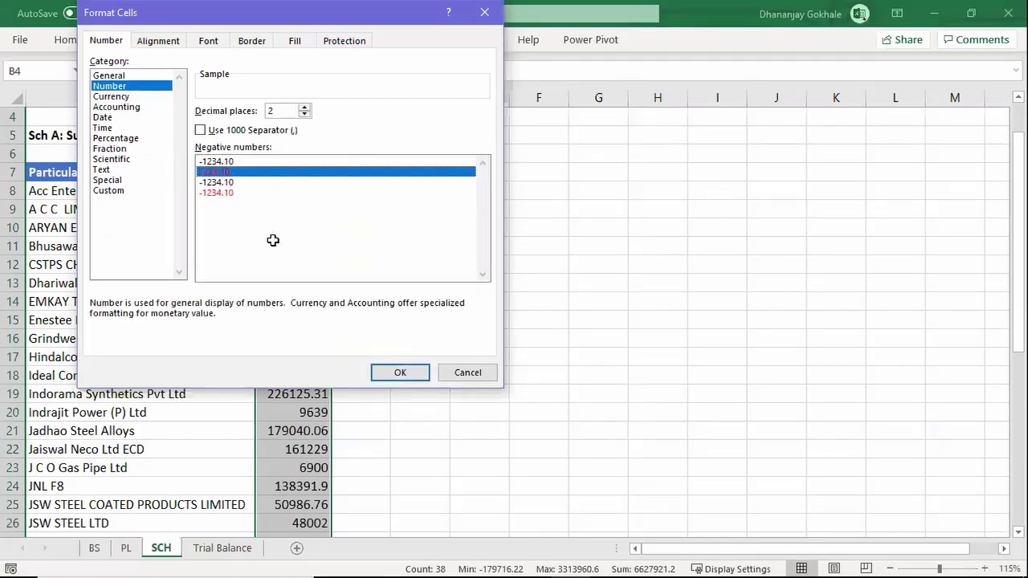
pyautogui.press('Return')
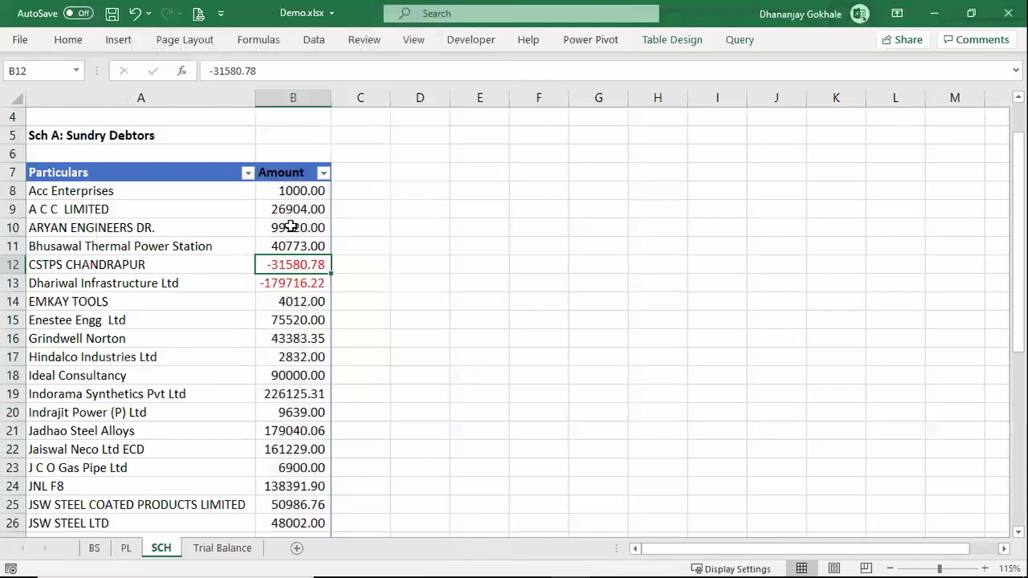
pyautogui.hotkey('ctrl', 's')
pyautogui.press('Left')
pyautogui.scroll(-6, 196, 301)
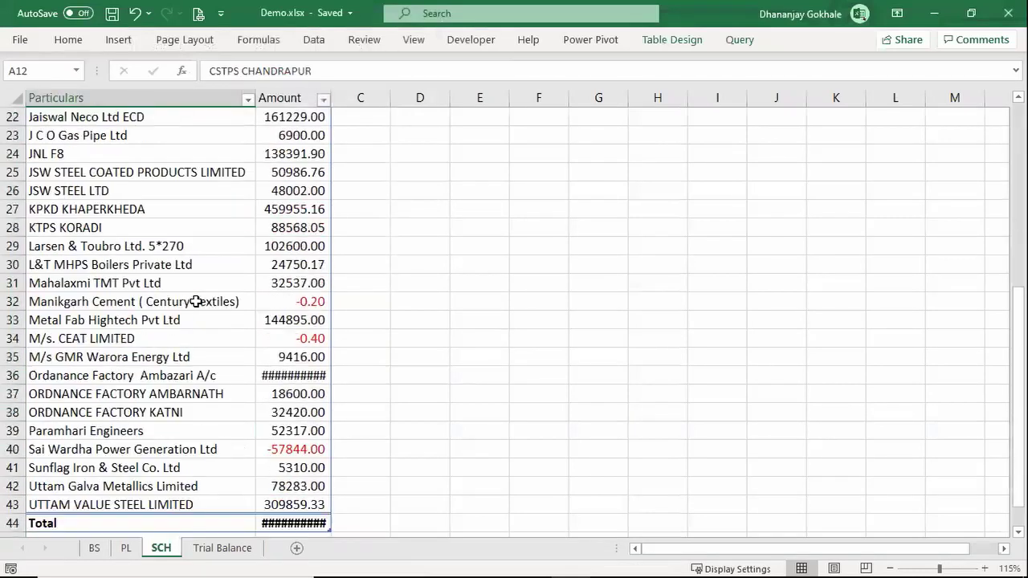
pyautogui.moveTo(333, 98); pyautogui.dragTo(357, 98)
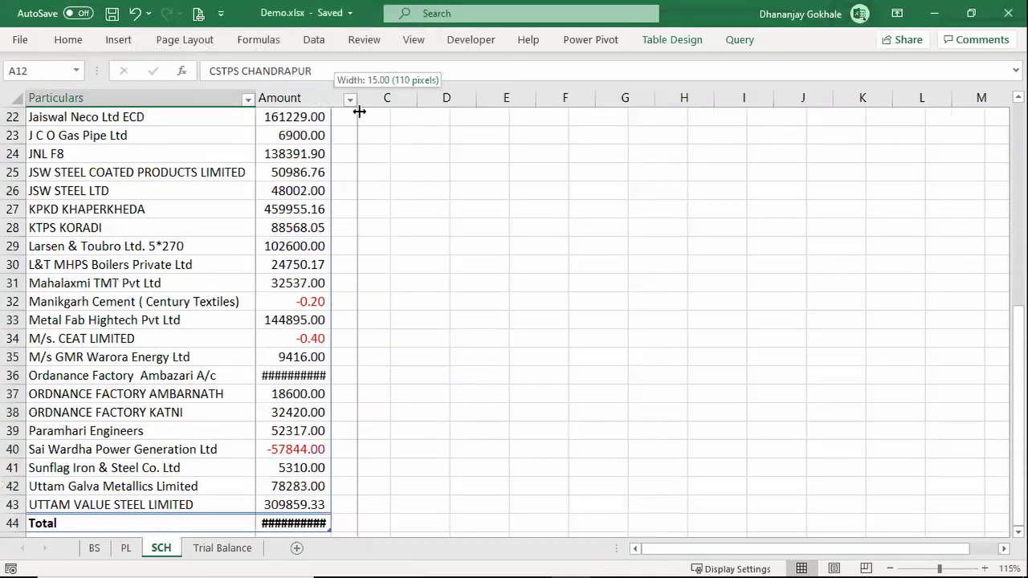
pyautogui.click(207, 283)
pyautogui.scroll(1, 221, 258)
pyautogui.click(221, 258)
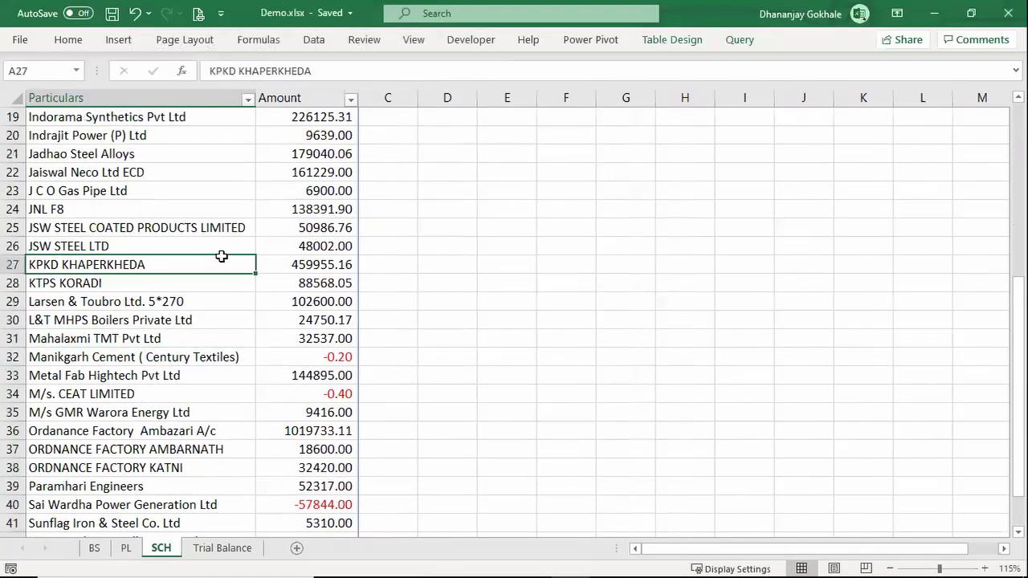
pyautogui.click(289, 95)
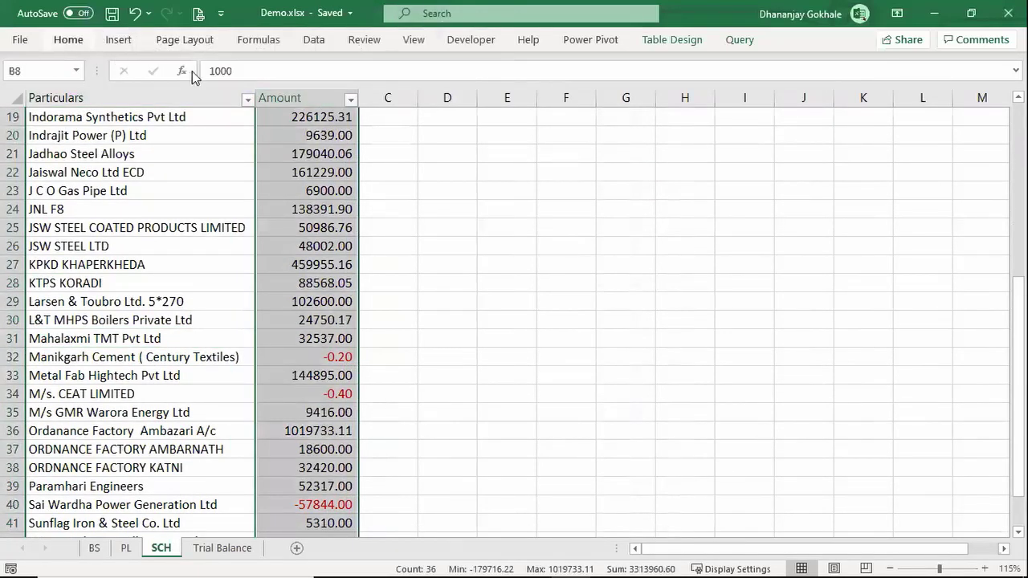
pyautogui.rightClick(272, 98)
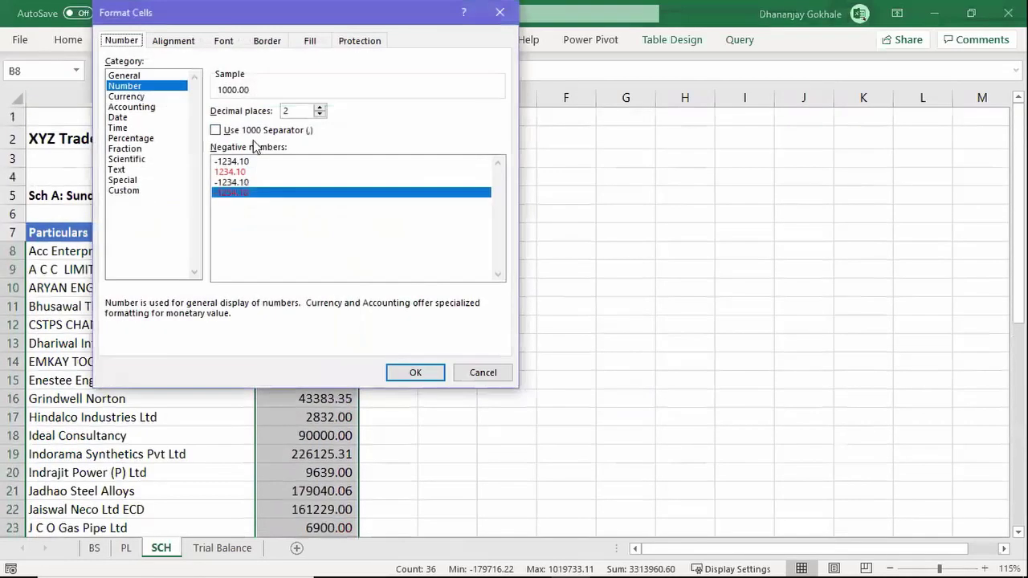
pyautogui.click(216, 130)
pyautogui.click(397, 372)
pyautogui.click(345, 328)
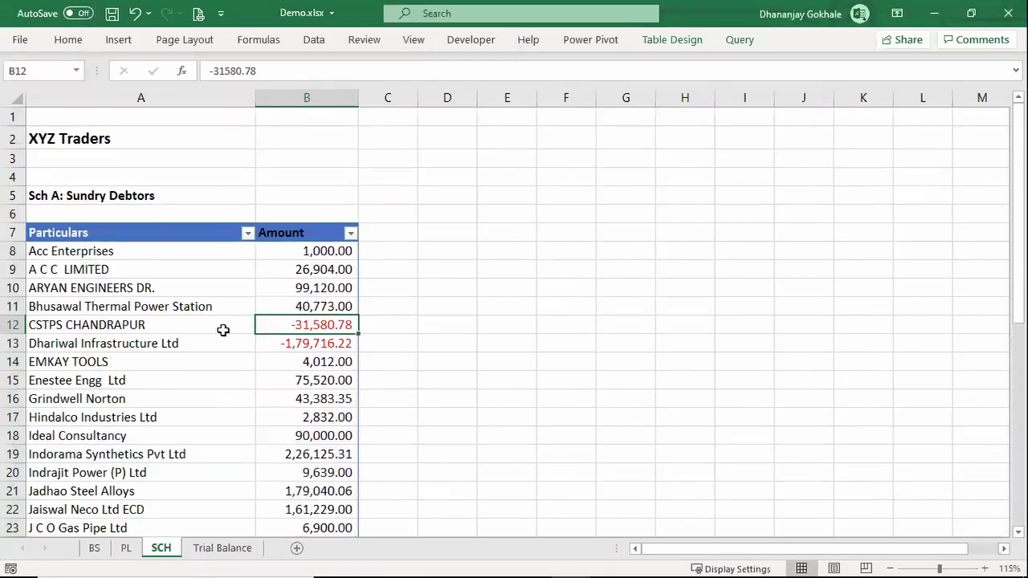
pyautogui.scroll(-1, 209, 313)
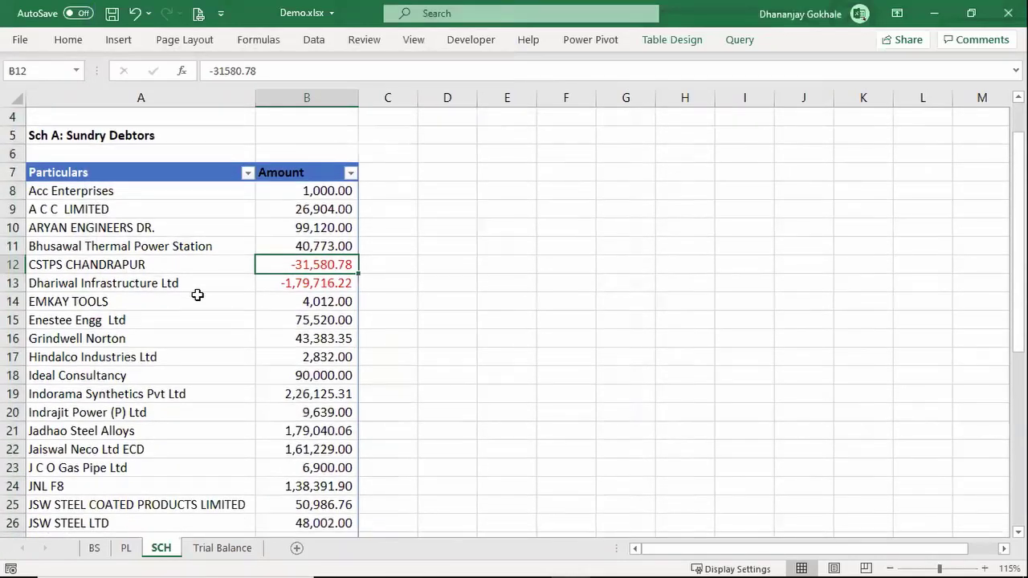
pyautogui.click(128, 229)
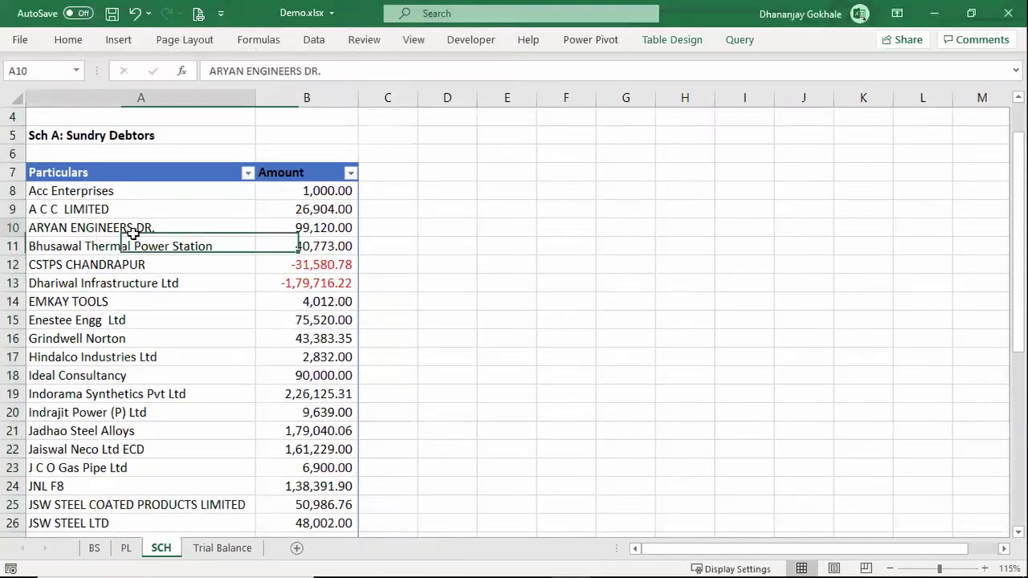
pyautogui.click(289, 239)
pyautogui.press('Up')
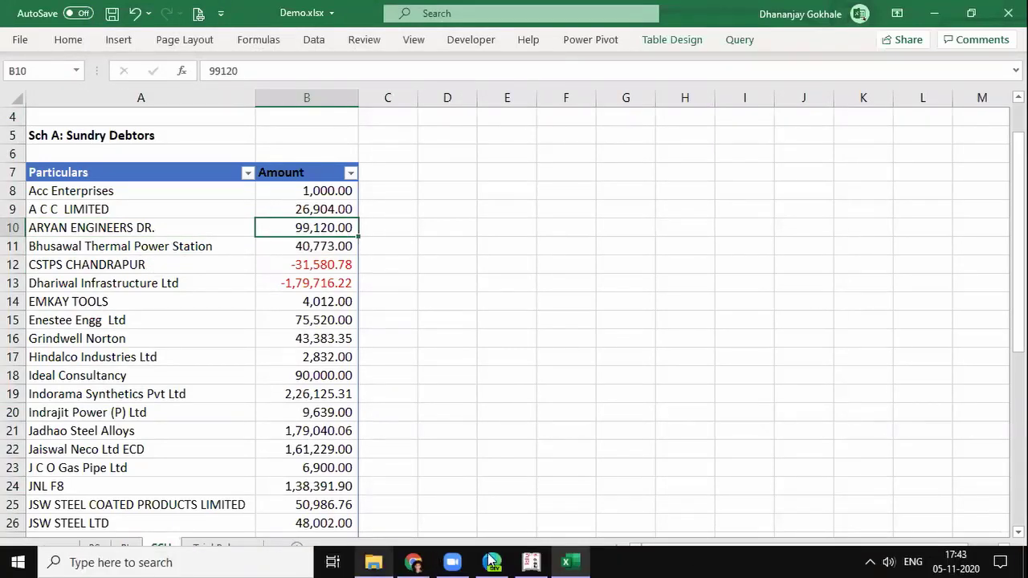
# Open the ARYAN ENGINEERS DR. ledger vouchers in Tally via Display > Account Books > Ledger
pyautogui.click(531, 562)
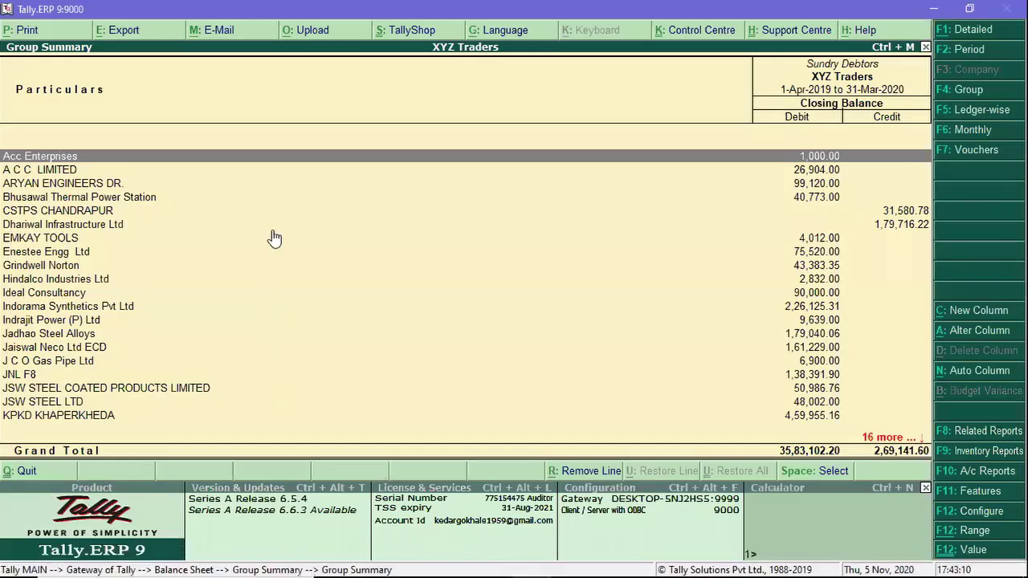
pyautogui.press('Escape')
pyautogui.press('Escape')
pyautogui.press('Escape')
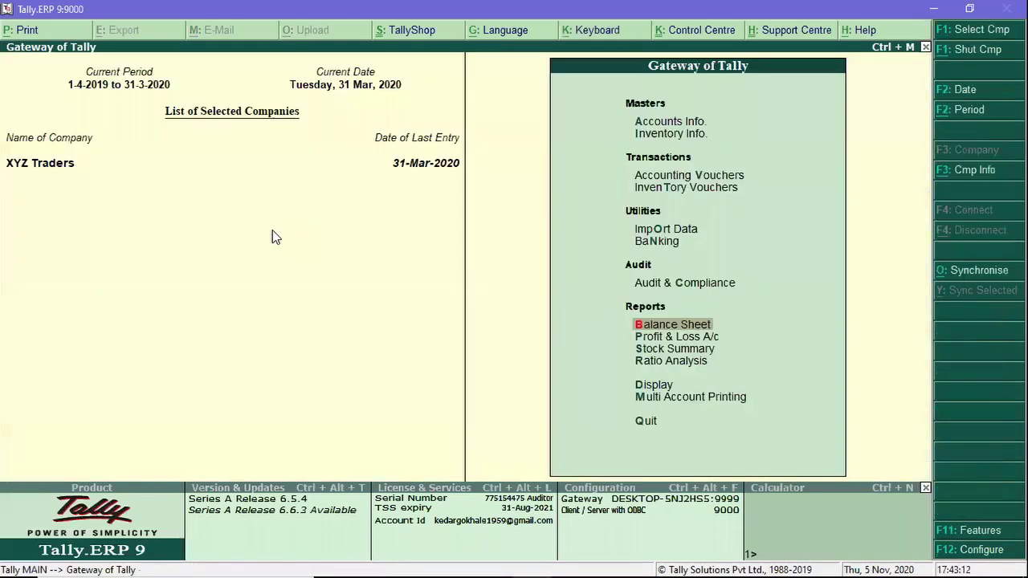
pyautogui.write('dalAr')
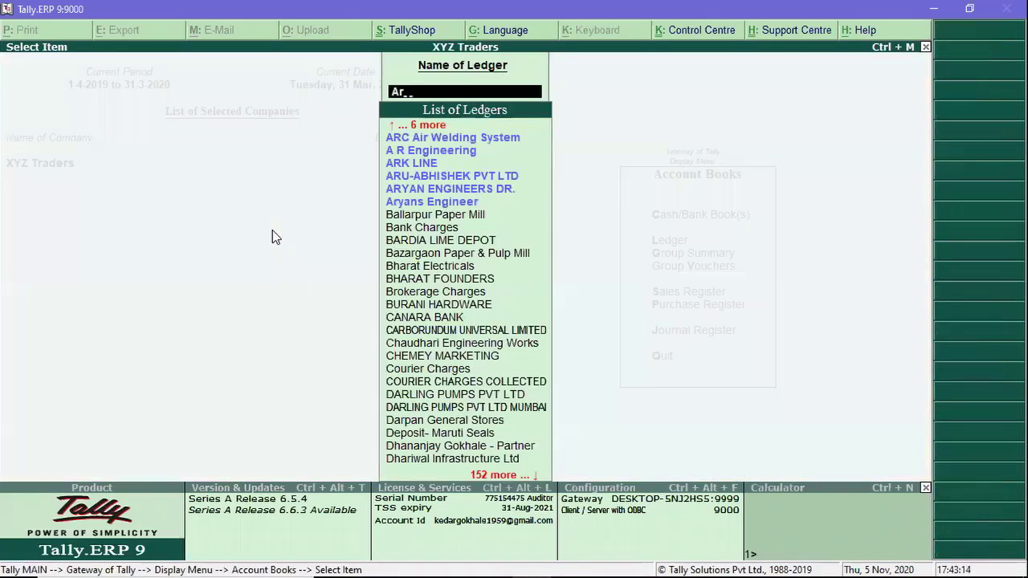
pyautogui.write('ya')
pyautogui.press('Down')
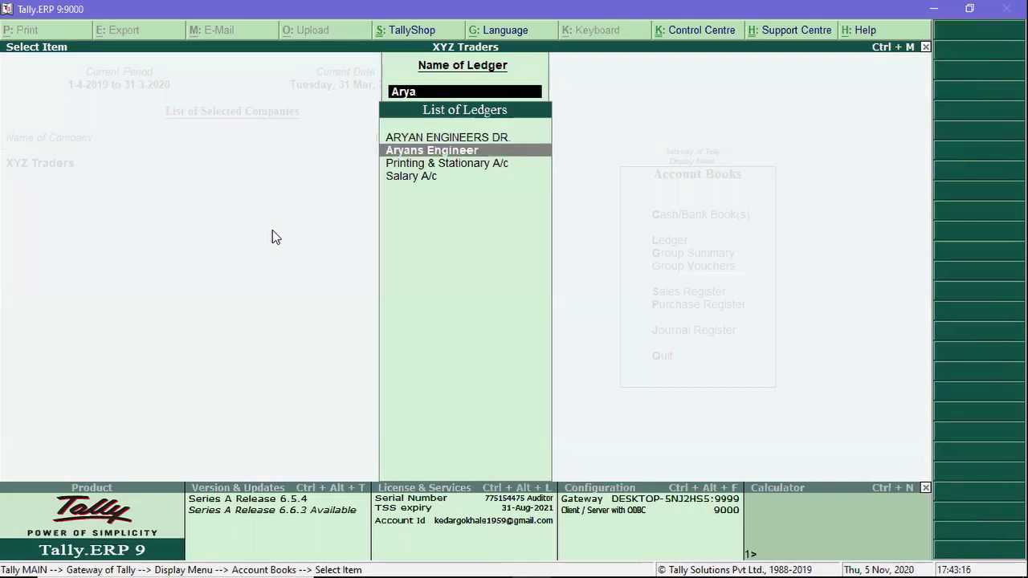
pyautogui.hotkey('alt', 'Tab')
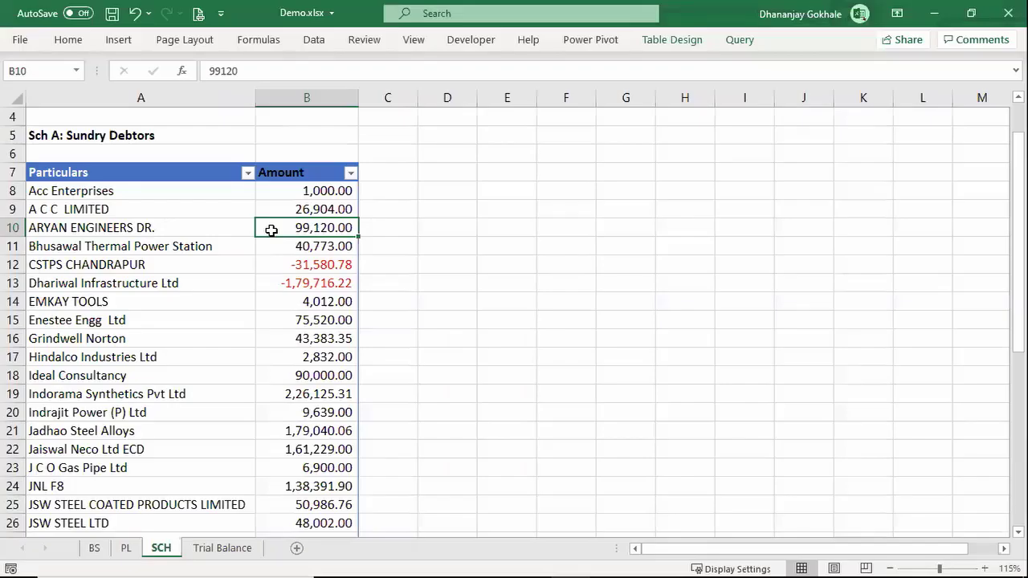
pyautogui.hotkey('alt', 'Tab')
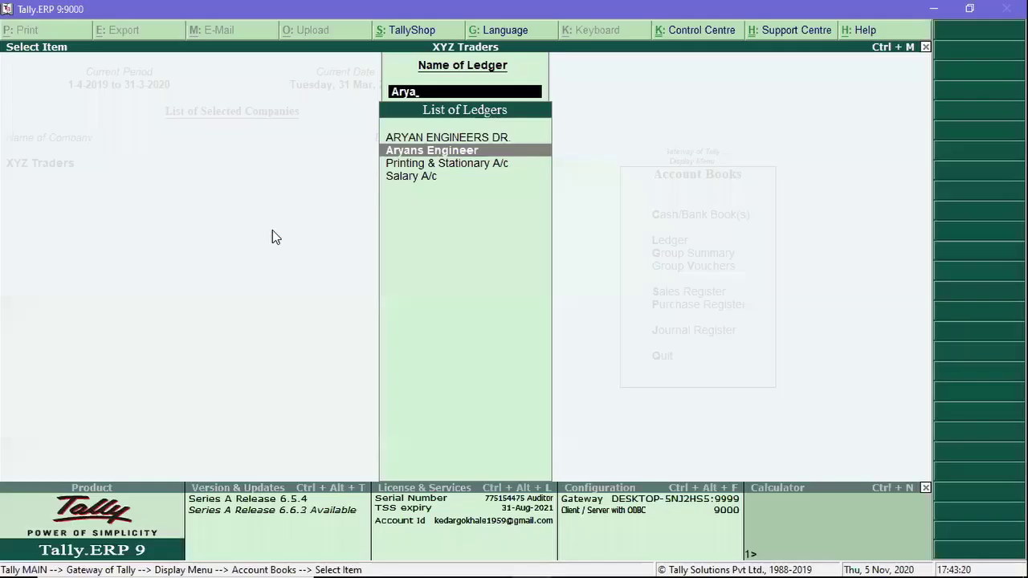
pyautogui.press('Up')
pyautogui.press('Return')
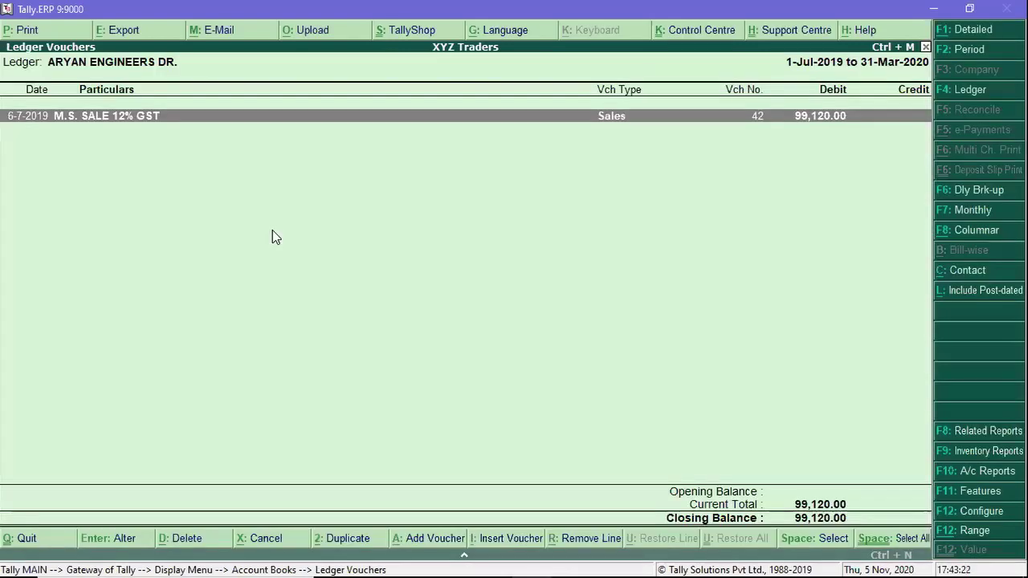
# Show the ledger's monthly summary and open July's sales voucher for alteration
pyautogui.press('F7')
pyautogui.press('Up')
pyautogui.press('Up')
pyautogui.press('Up')
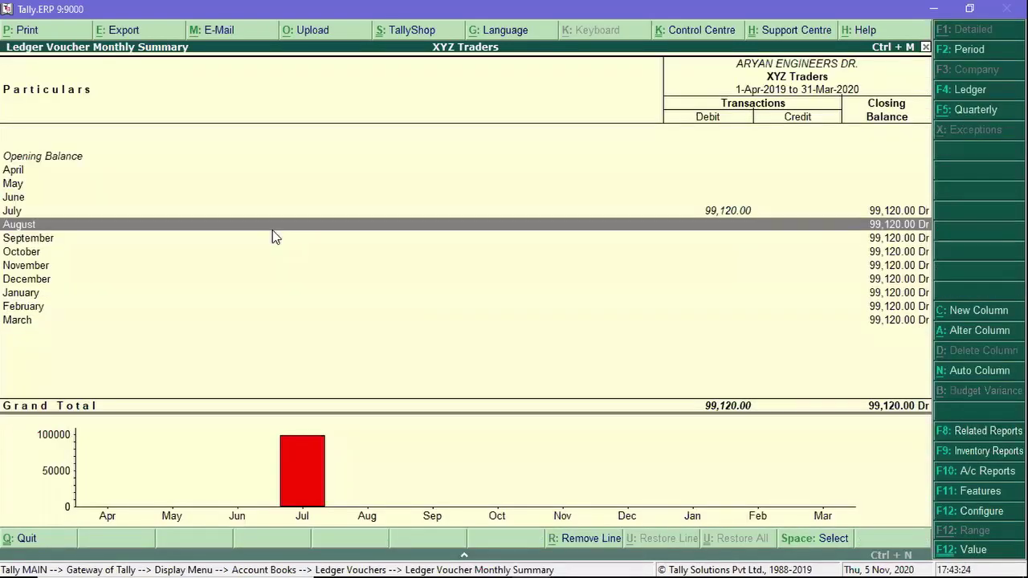
pyautogui.press('Up')
pyautogui.press('Return')
pyautogui.press('Return')
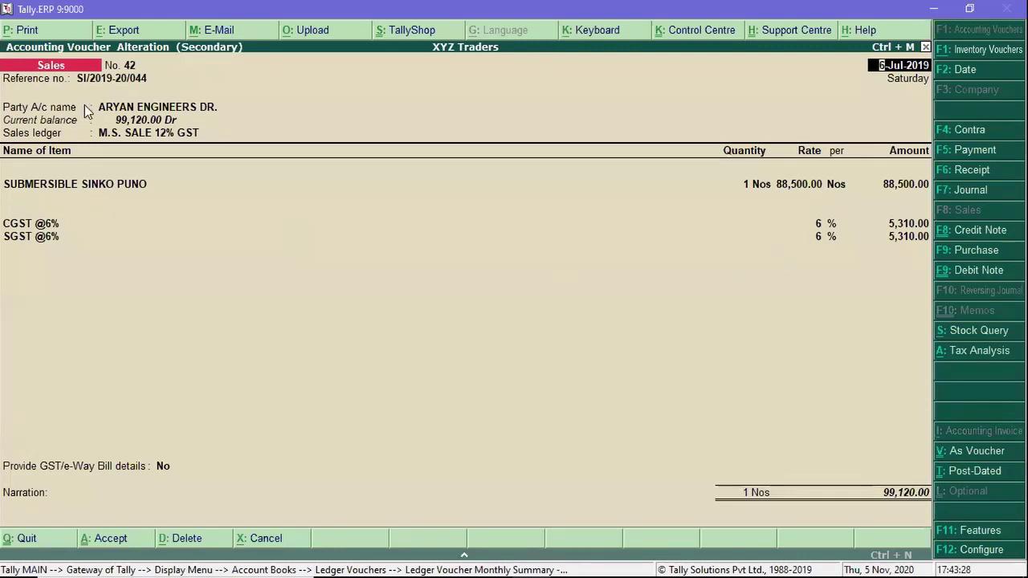
# Change the SUBMERSIBLE SINKO PUNO item amount to 40,000
pyautogui.click(58, 184)
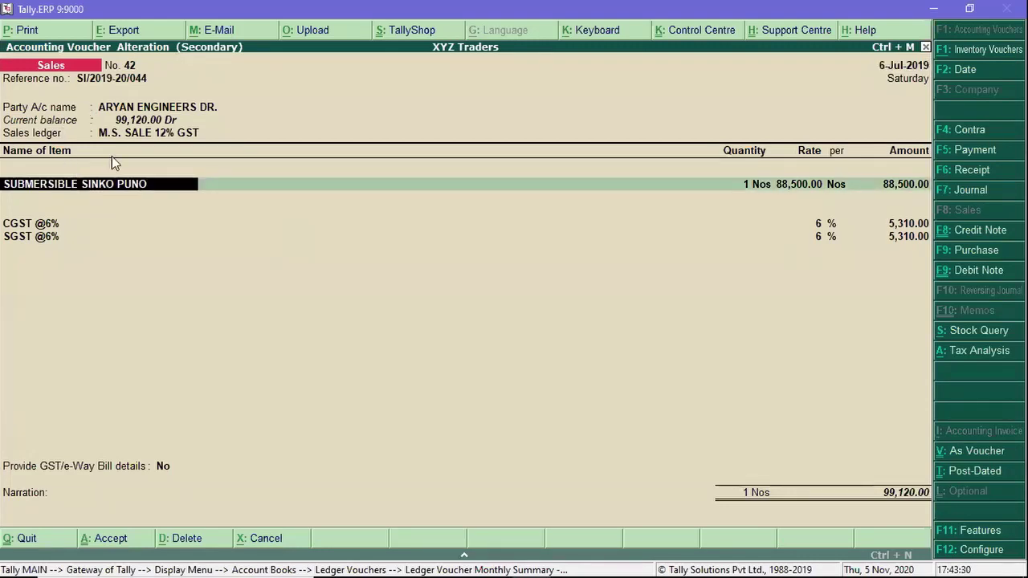
pyautogui.press('Return')
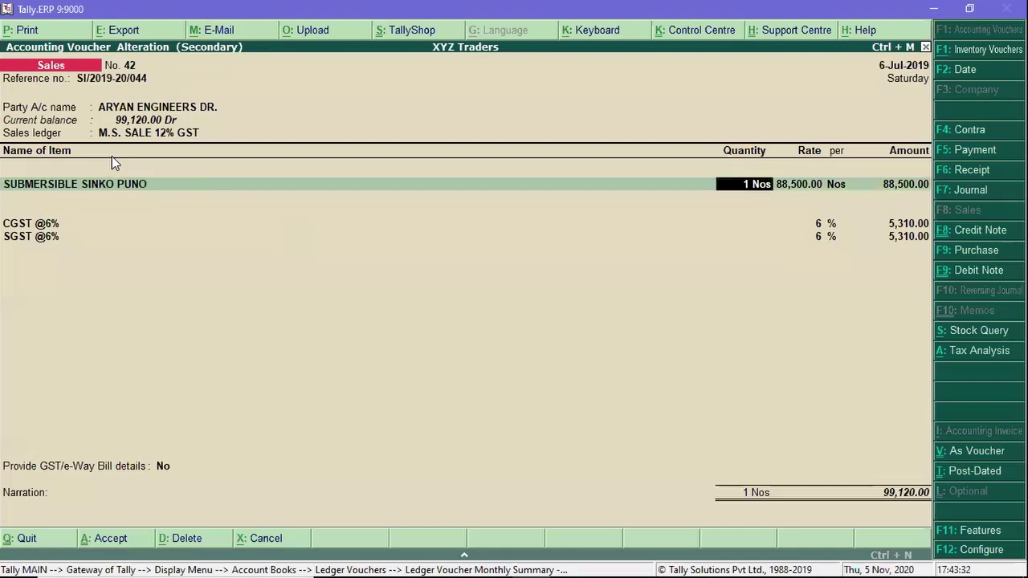
pyautogui.press('Return')
pyautogui.press('Return')
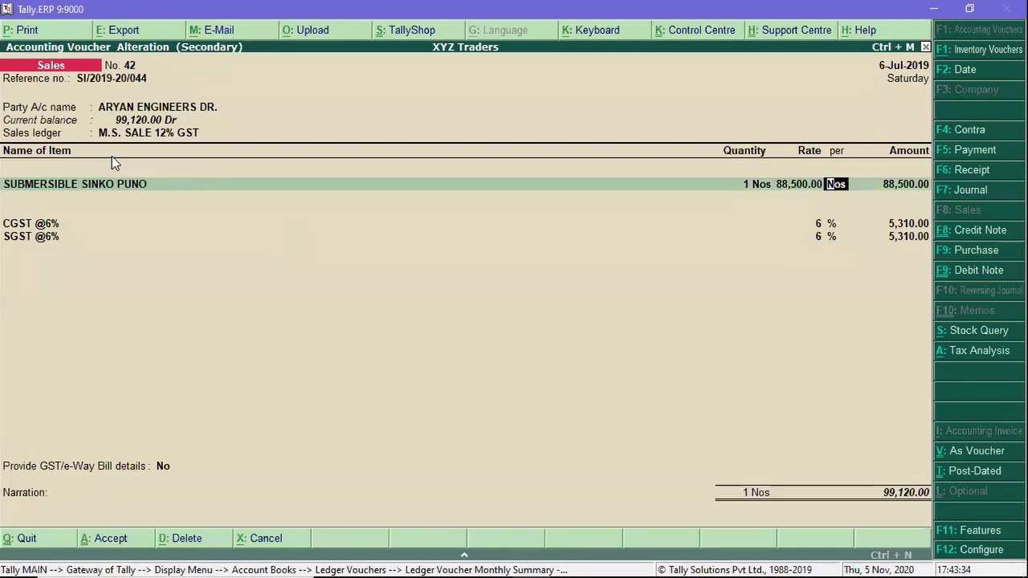
pyautogui.press('Return')
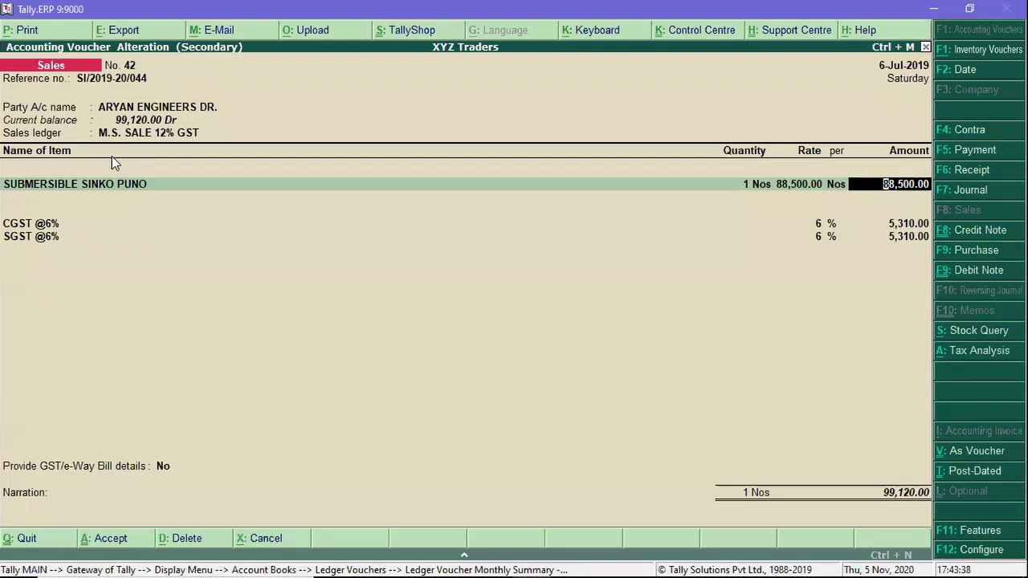
pyautogui.write('40000')
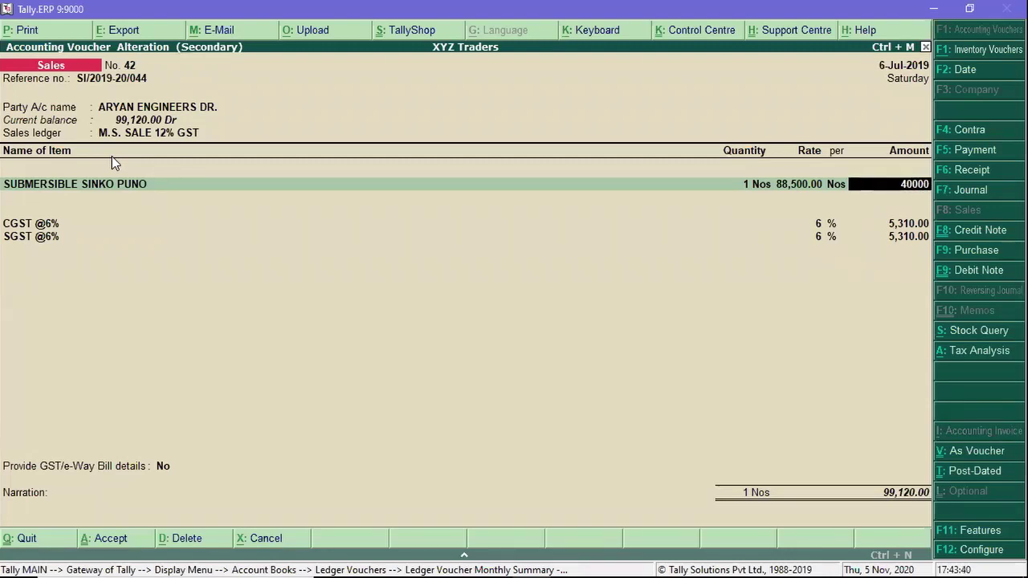
pyautogui.press('Return')
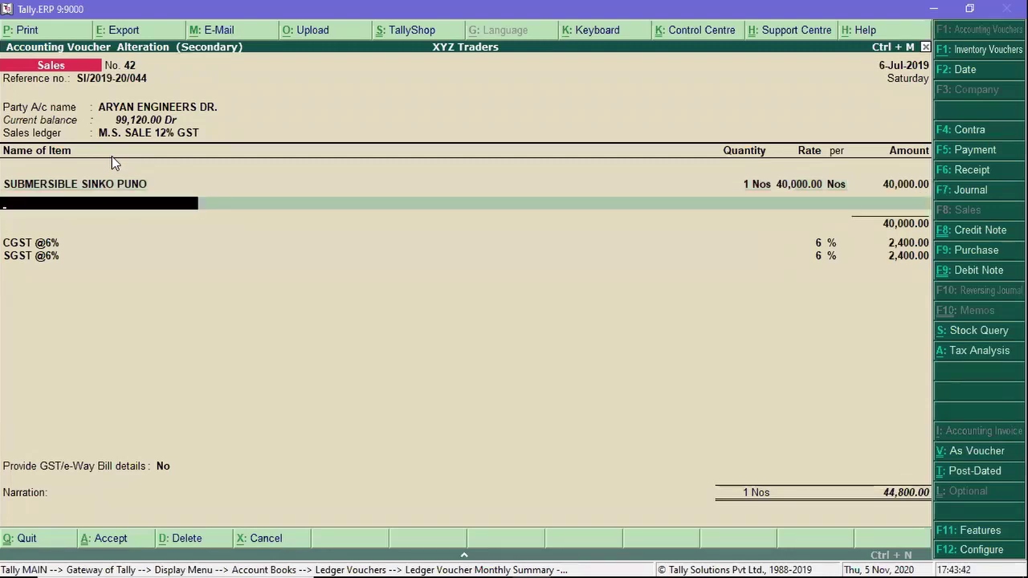
# Accept the CGST, SGST and GST-details lines and save the altered sales voucher
pyautogui.press('Return')
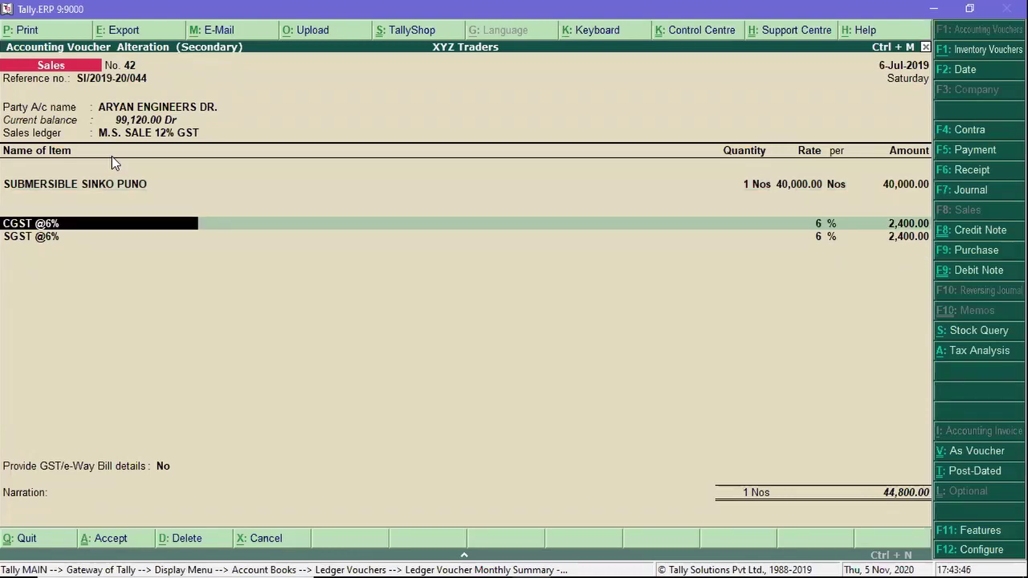
pyautogui.press('Return')
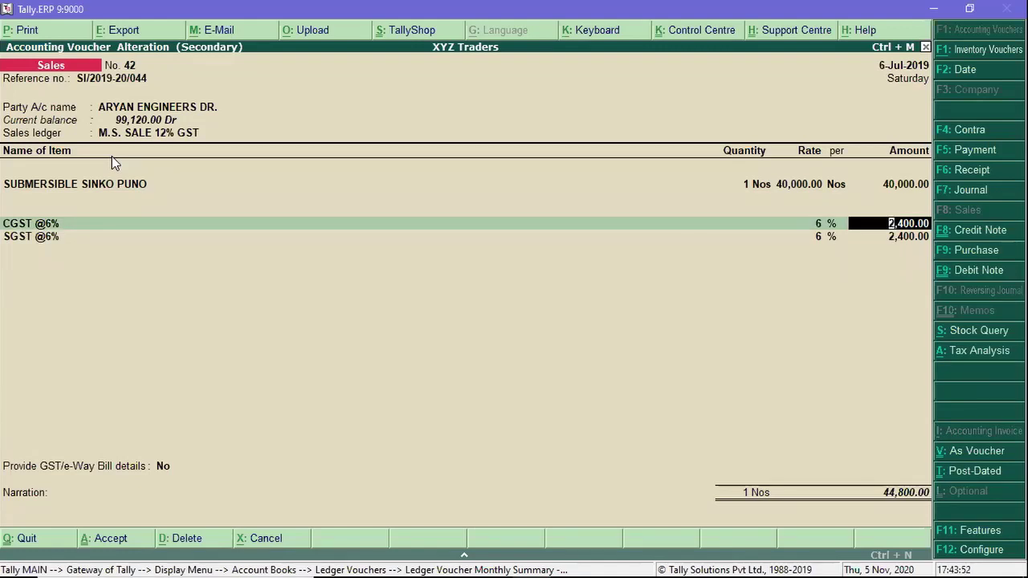
pyautogui.press('Return')
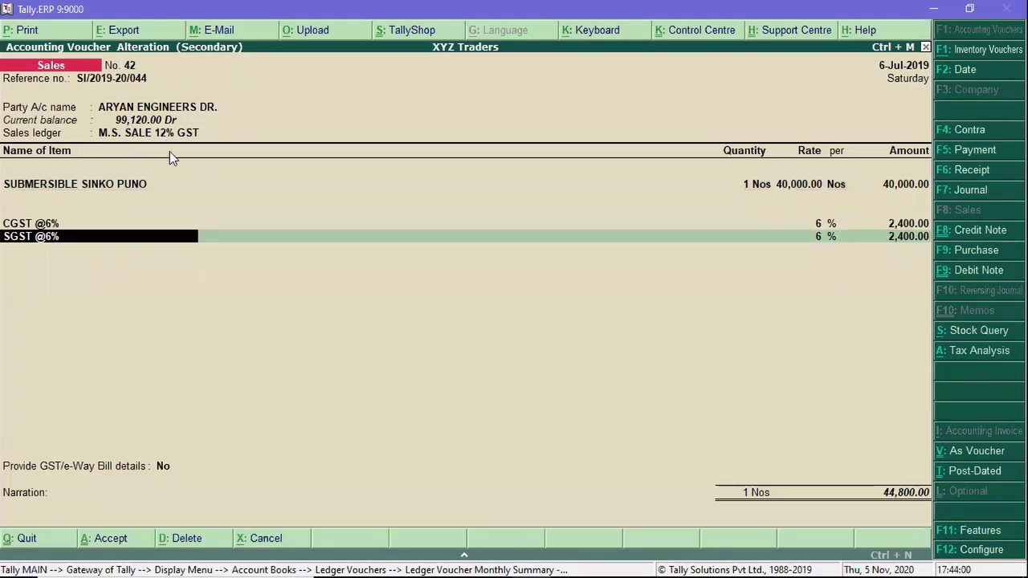
pyautogui.press('Return')
pyautogui.press('Return')
pyautogui.press('Return')
pyautogui.press('Return')
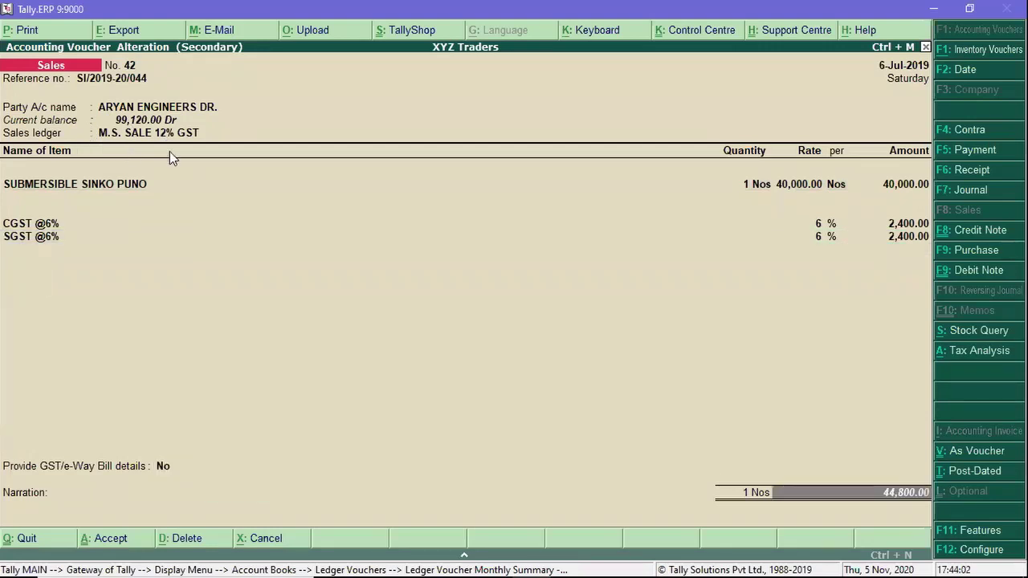
pyautogui.press('Return')
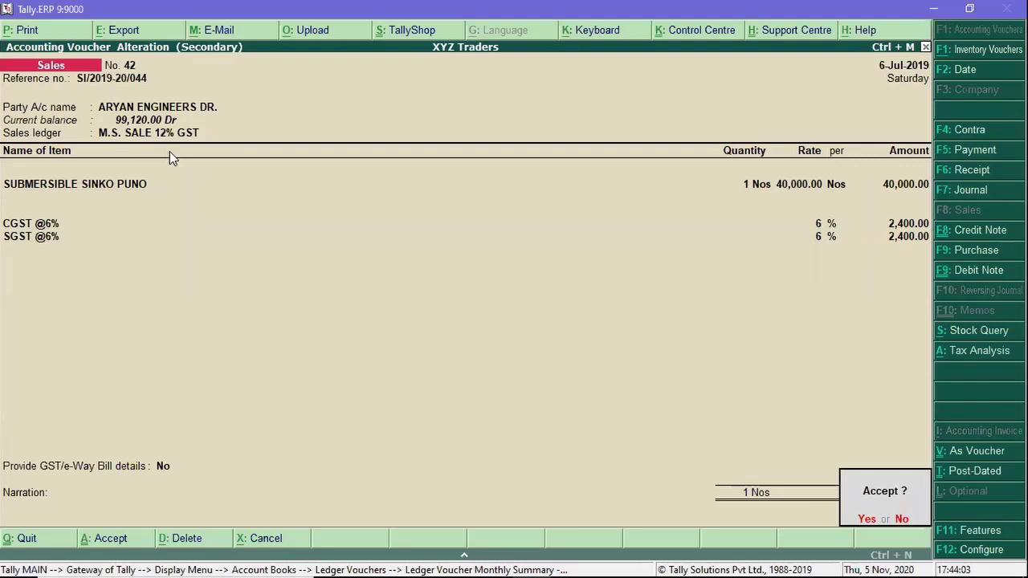
pyautogui.press('Return')
pyautogui.press('Escape')
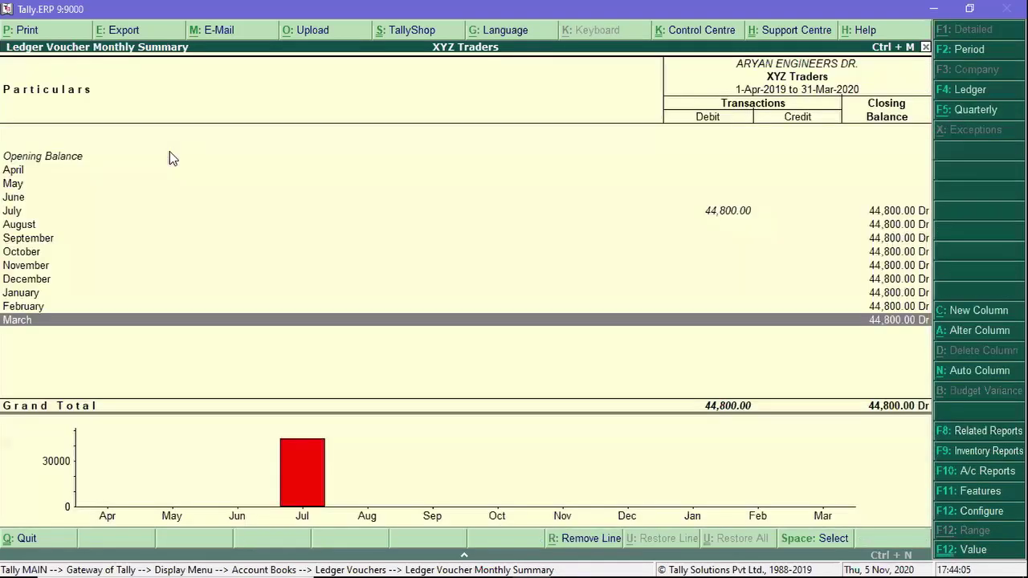
pyautogui.press('Return')
pyautogui.hotkey('alt', 'Tab')
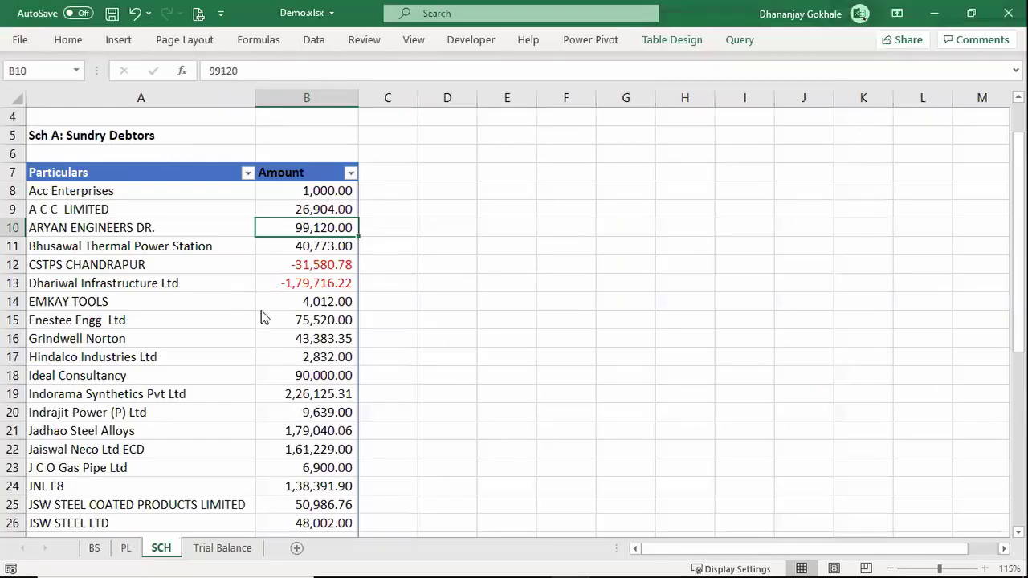
pyautogui.hotkey('alt', 'Tab')
pyautogui.press('Escape')
# Reopen the ARYAN ENGINEERS DR. monthly summary to confirm the 44,800.00 Dr closing balance
pyautogui.press('BackSpace')
pyautogui.press('Escape')
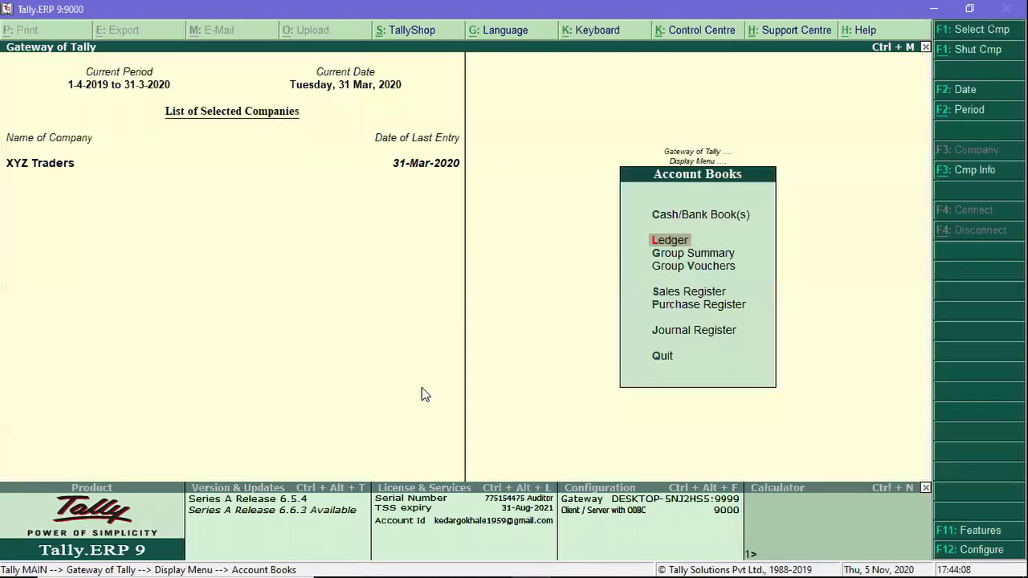
pyautogui.press('Escape')
pyautogui.press('Return')
pyautogui.press('Return')
pyautogui.press('Return')
pyautogui.write('Ary')
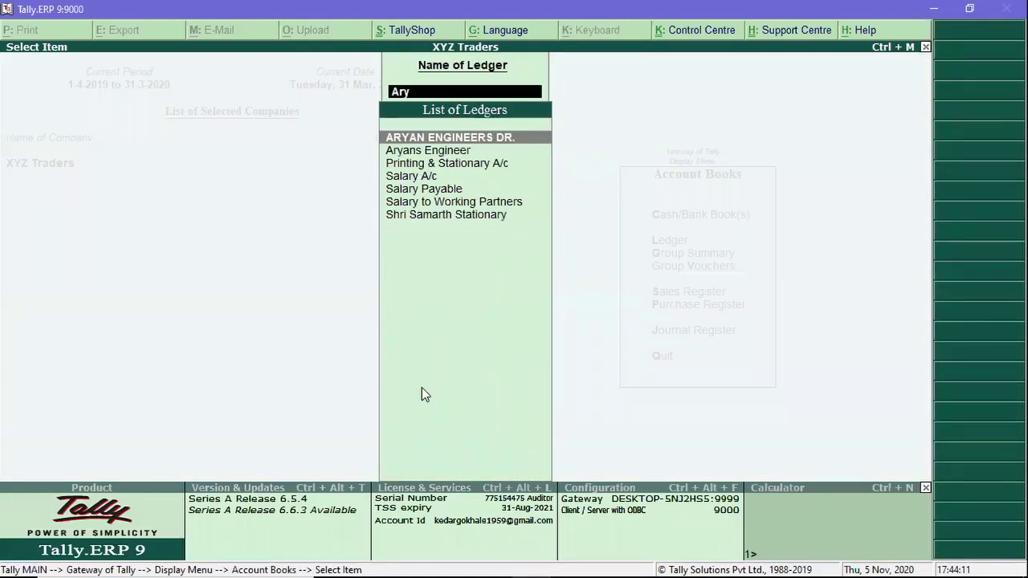
pyautogui.press('Return')
pyautogui.press('F7')
pyautogui.press('Up')
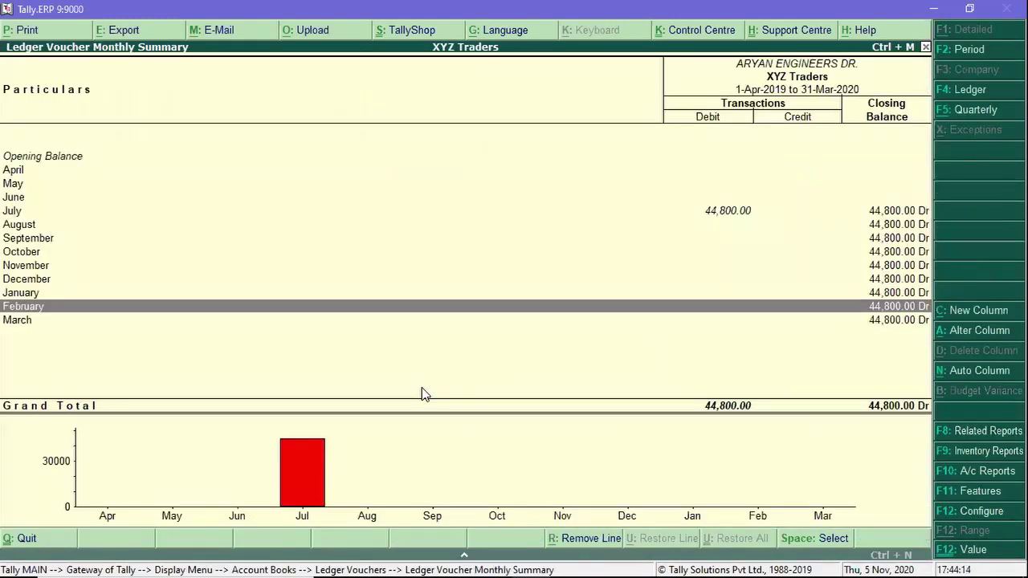
pyautogui.press('Down')
pyautogui.hotkey('alt', 'Tab')
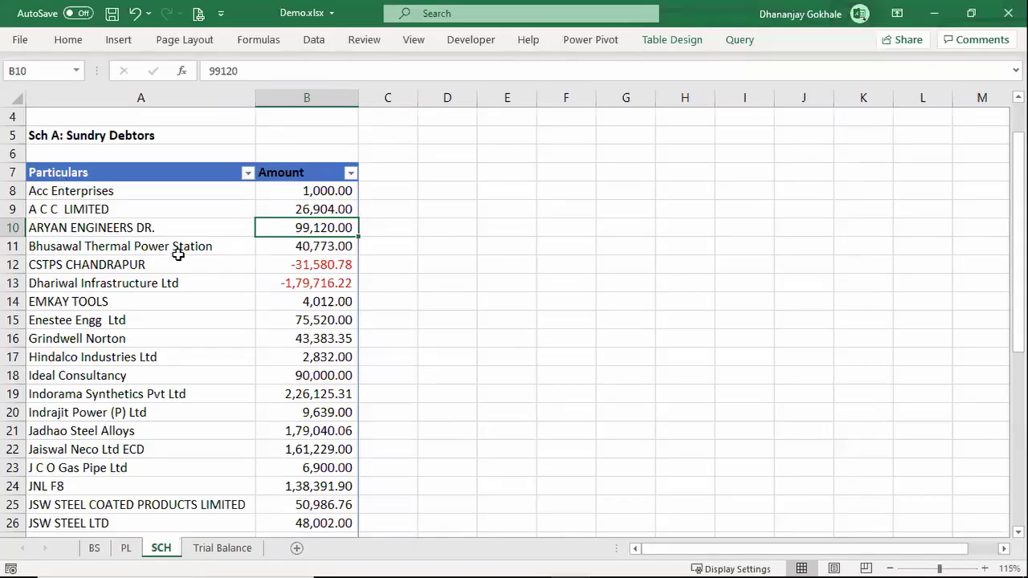
# Check ARYAN ENGINEERS DR.'s still-unrefreshed amount in the debtors table
pyautogui.scroll(-1, 175, 251)
pyautogui.scroll(1, 174, 251)
pyautogui.click(106, 239)
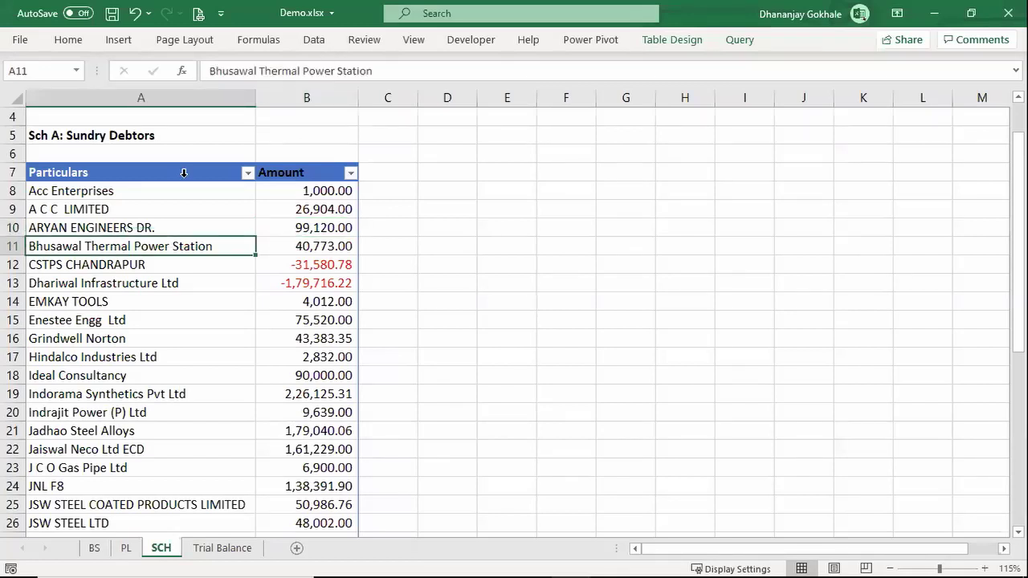
pyautogui.click(313, 222)
pyautogui.click(77, 321)
pyautogui.rightClick(81, 324)
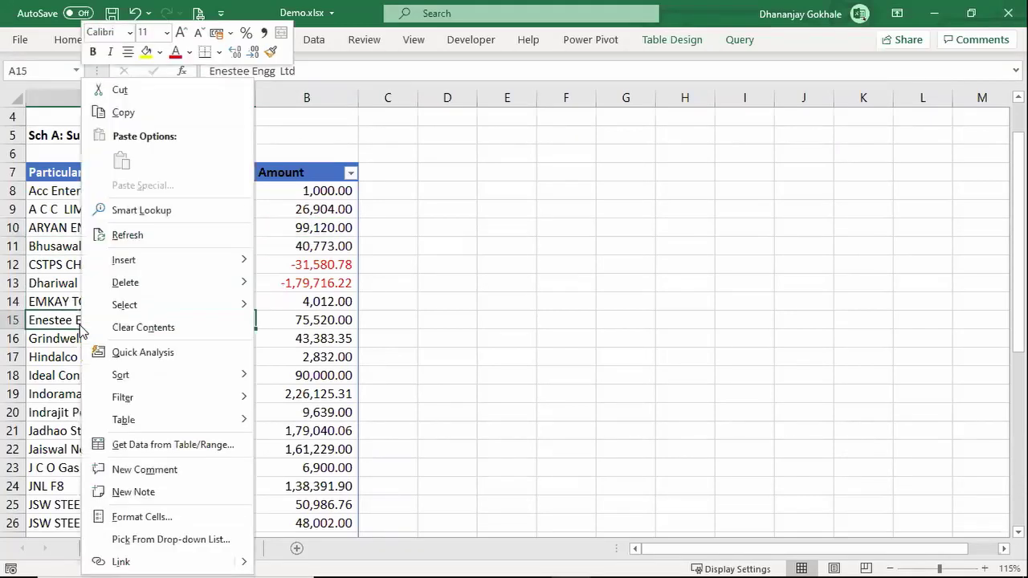
pyautogui.press('Escape')
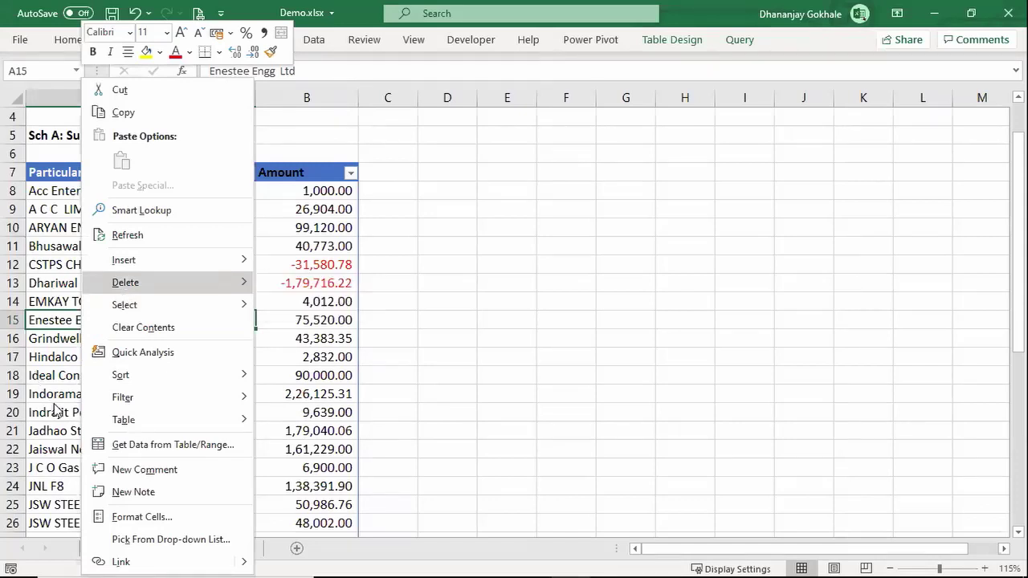
pyautogui.press('Escape')
# Widen column A and refresh the debtors table so ARYAN ENGINEERS DR. shows 44,800.00
pyautogui.moveTo(256, 97); pyautogui.dragTo(277, 97)
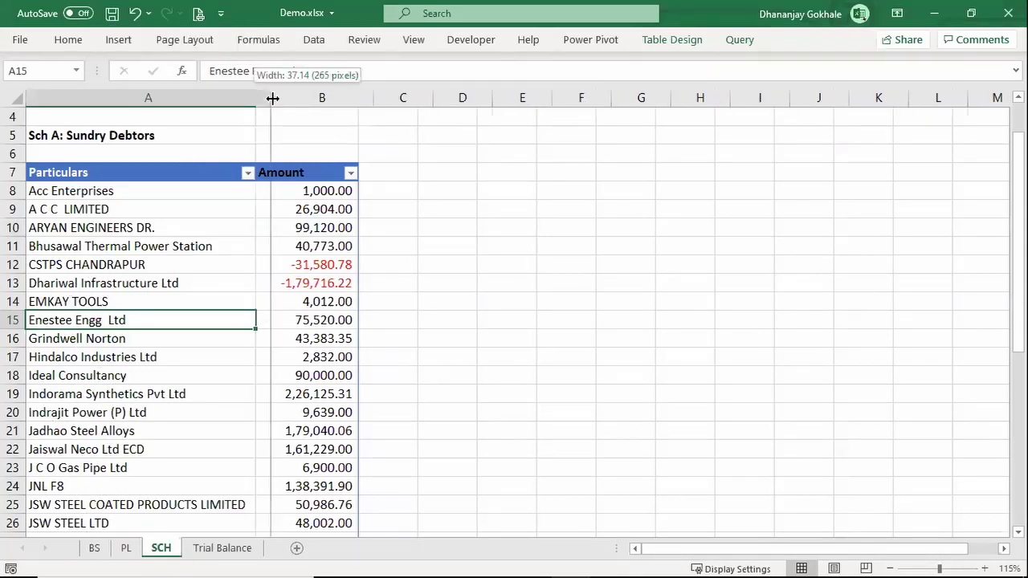
pyautogui.click(337, 221)
pyautogui.rightClick(80, 264)
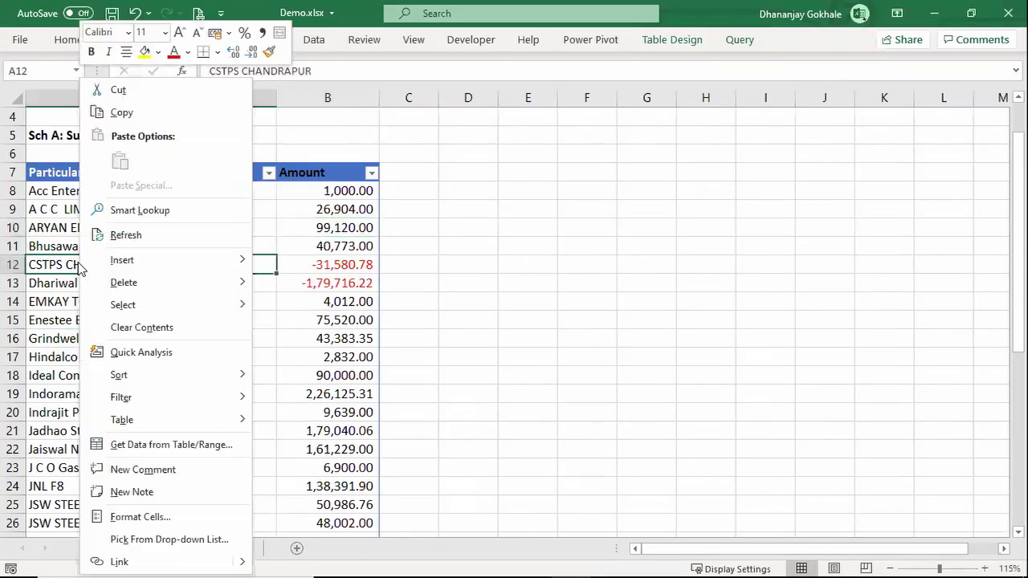
pyautogui.click(129, 237)
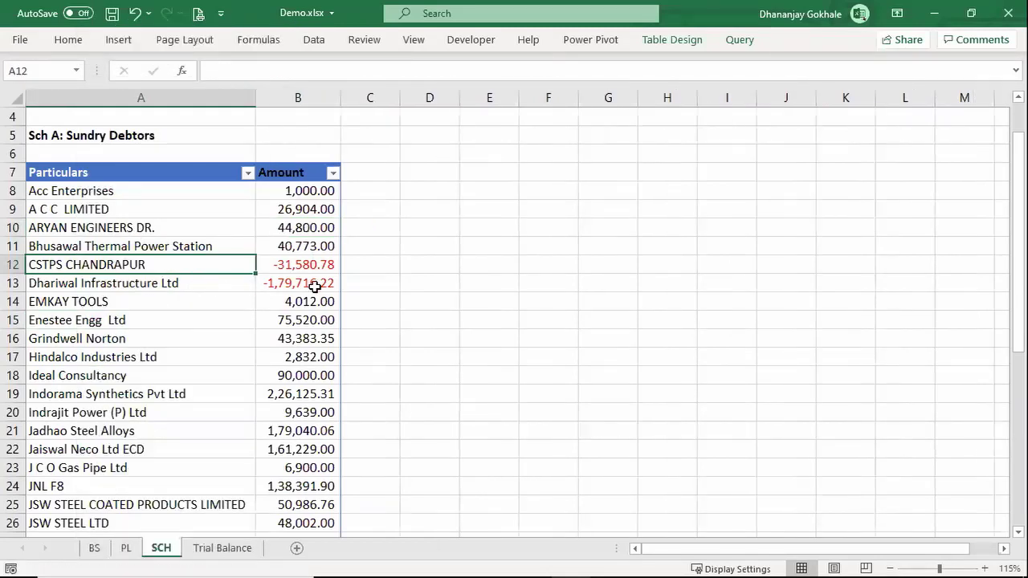
pyautogui.click(303, 233)
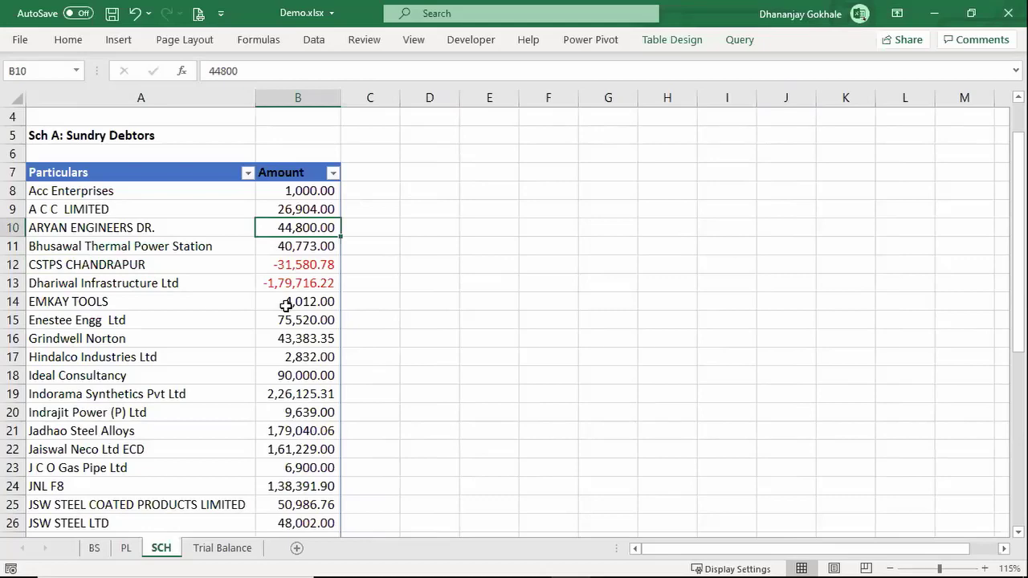
# Compare the refreshed 44,800.00 balance and 3259640.60 Total against Tally's ledger
pyautogui.scroll(-3, 214, 293)
pyautogui.scroll(-4, 214, 293)
pyautogui.scroll(1, 214, 298)
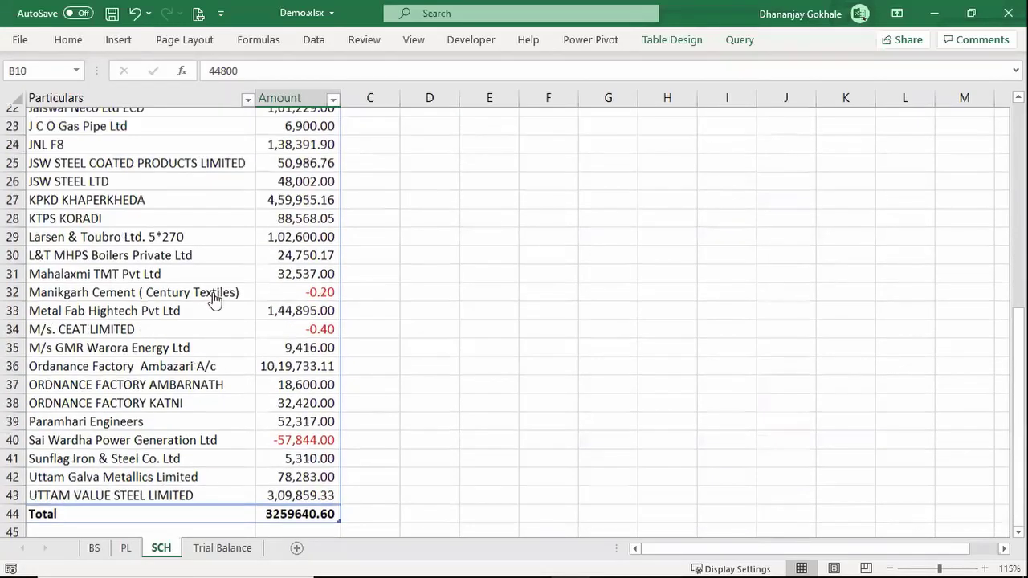
pyautogui.hotkey('alt', 'Tab')
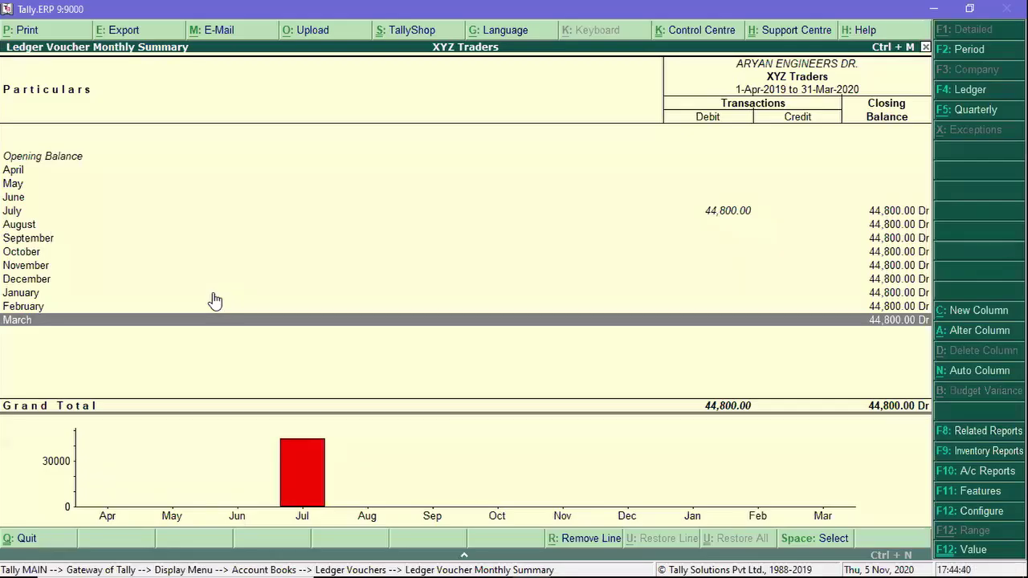
pyautogui.hotkey('alt', 'Tab')
pyautogui.click(120, 317)
pyautogui.rightClick(121, 317)
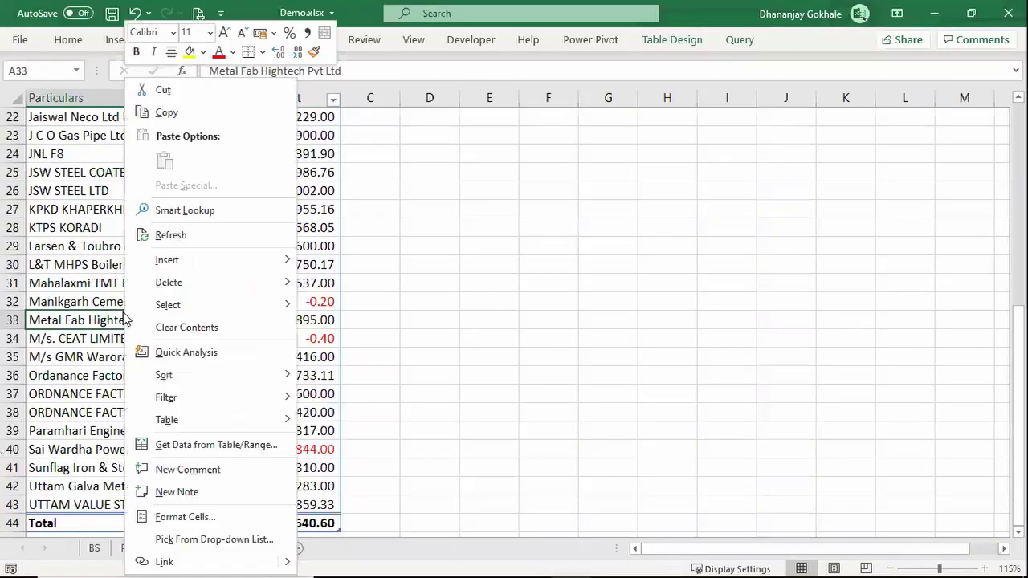
pyautogui.press('Escape')
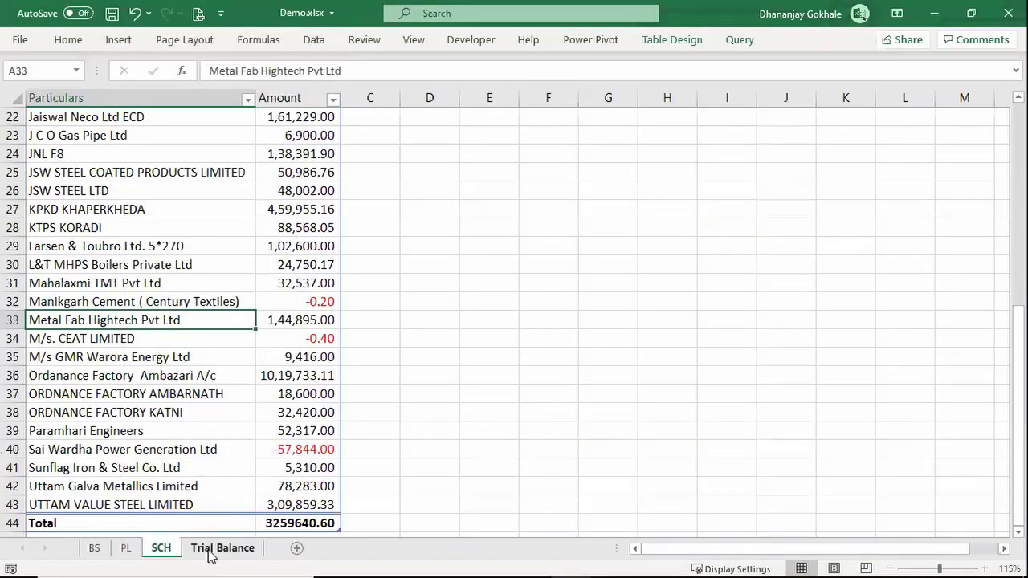
# On the Trial Balance sheet, search the Name column for the Aryan entry
pyautogui.click(210, 554)
pyautogui.hotkey('ctrl', 'Up')
pyautogui.press('Left')
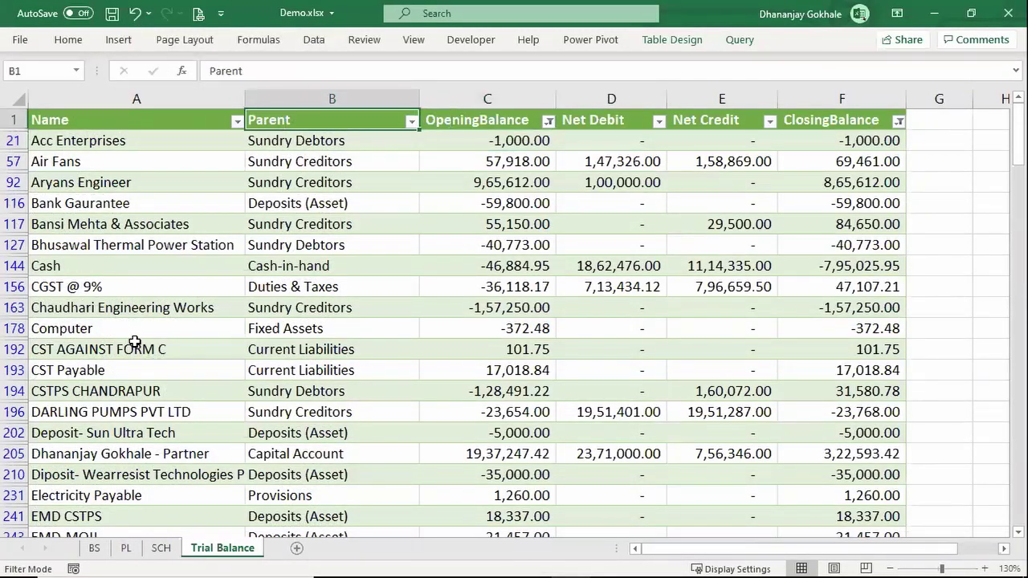
pyautogui.press('Left')
pyautogui.hotkey('ctrl', 'shift', 'Down')
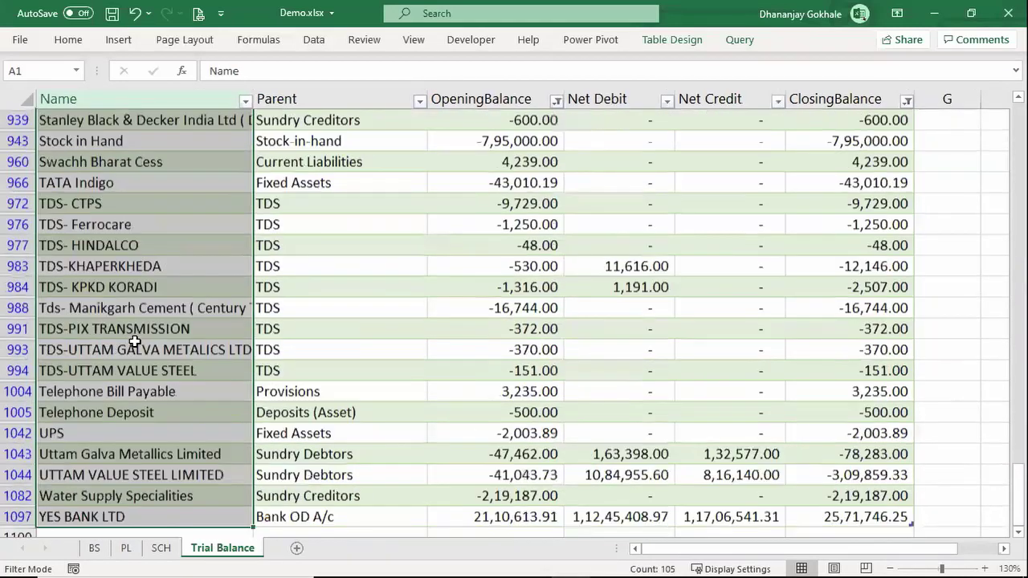
pyautogui.hotkey('ctrl', 'f')
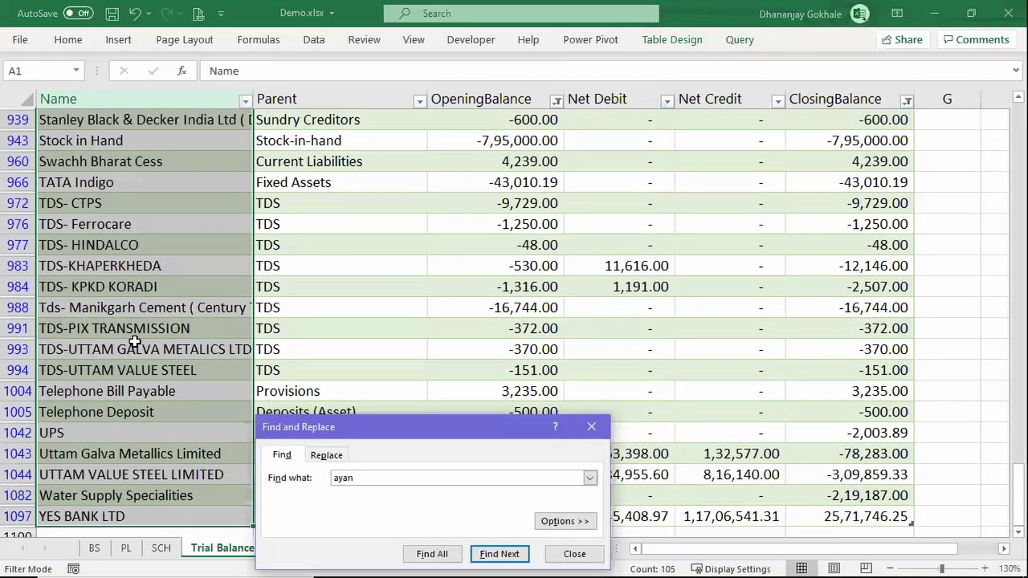
pyautogui.press('Return')
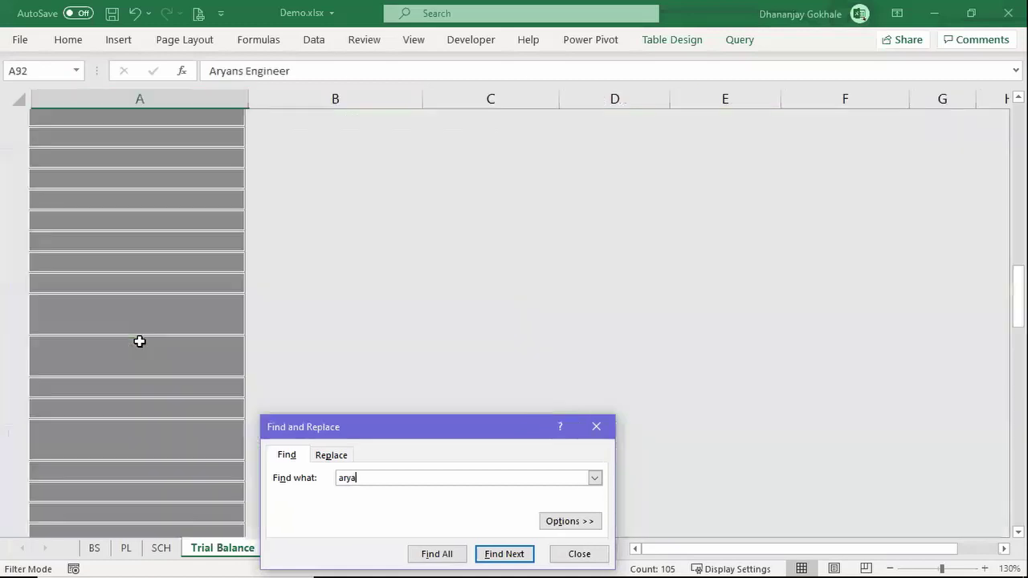
pyautogui.press('Escape')
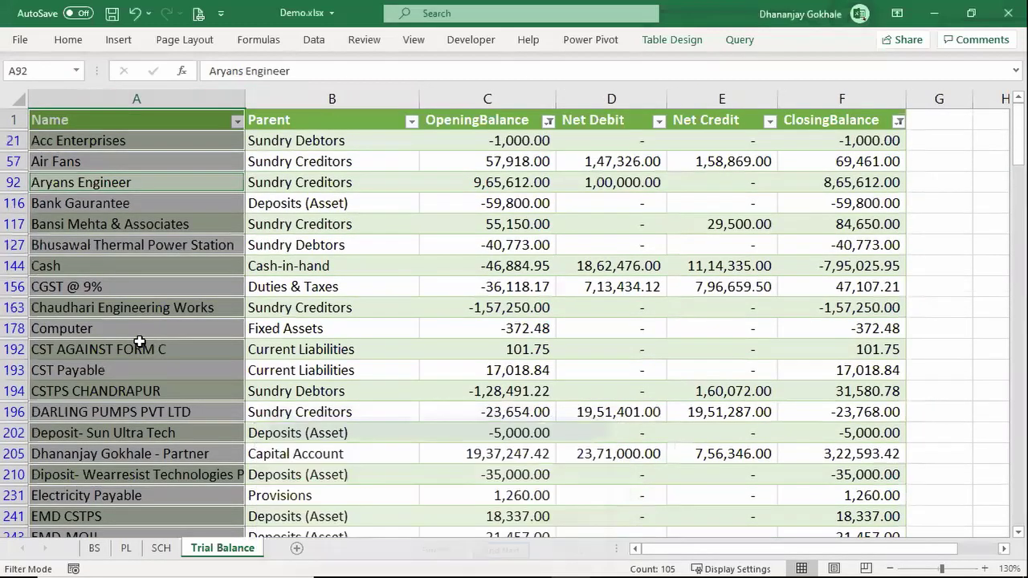
# Inspect the cells around the found row, then return to the top of the table
pyautogui.press('Right')
pyautogui.press('Left')
pyautogui.press('Down')
pyautogui.press('Up')
pyautogui.press('Right')
pyautogui.press('Right')
pyautogui.press('Left')
pyautogui.press('Left')
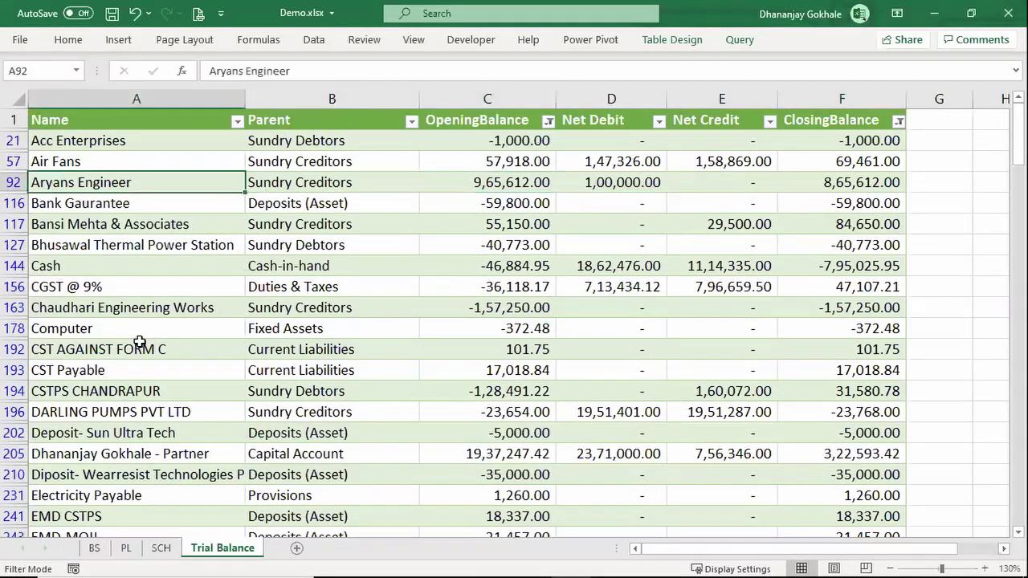
pyautogui.press('Up')
pyautogui.hotkey('ctrl', 'Home')
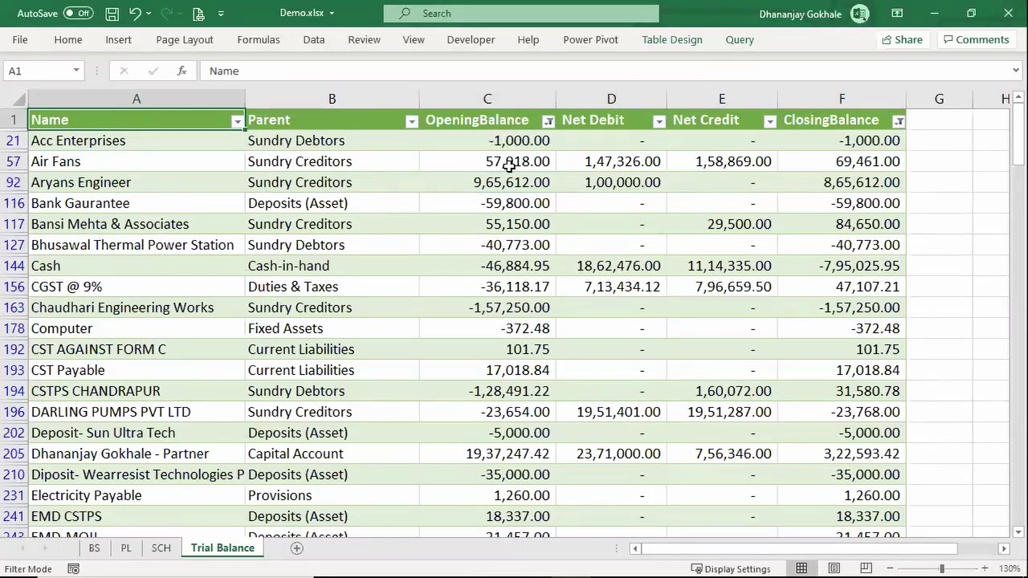
# Clear the Trial Balance filters to show all rows and select every name
pyautogui.click(204, 218)
pyautogui.press('Up')
pyautogui.press('Up')
pyautogui.press('Up')
pyautogui.press('Up')
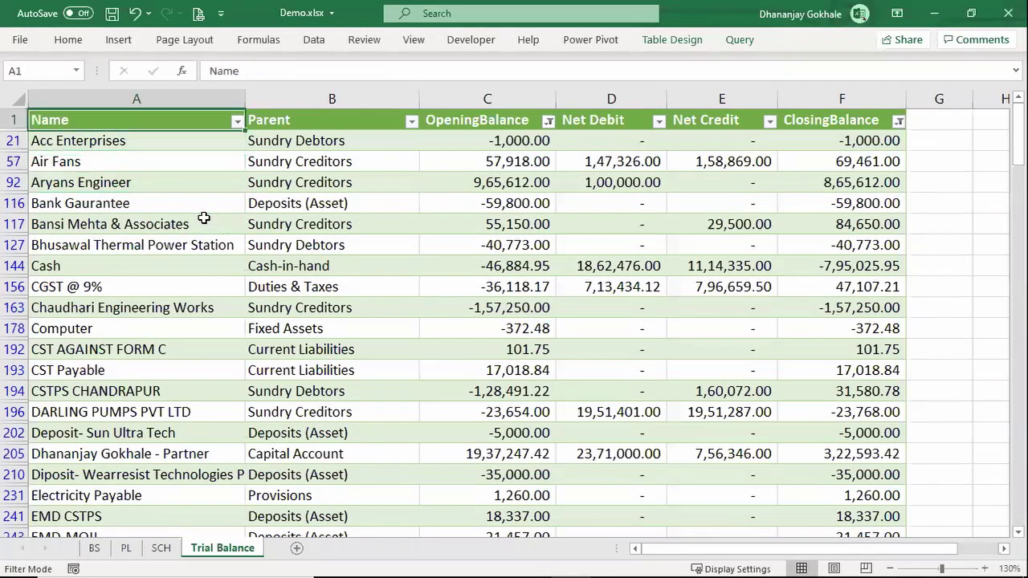
pyautogui.hotkey('alt', 'd')
pyautogui.press('f')
pyautogui.press('s')
pyautogui.press('Down')
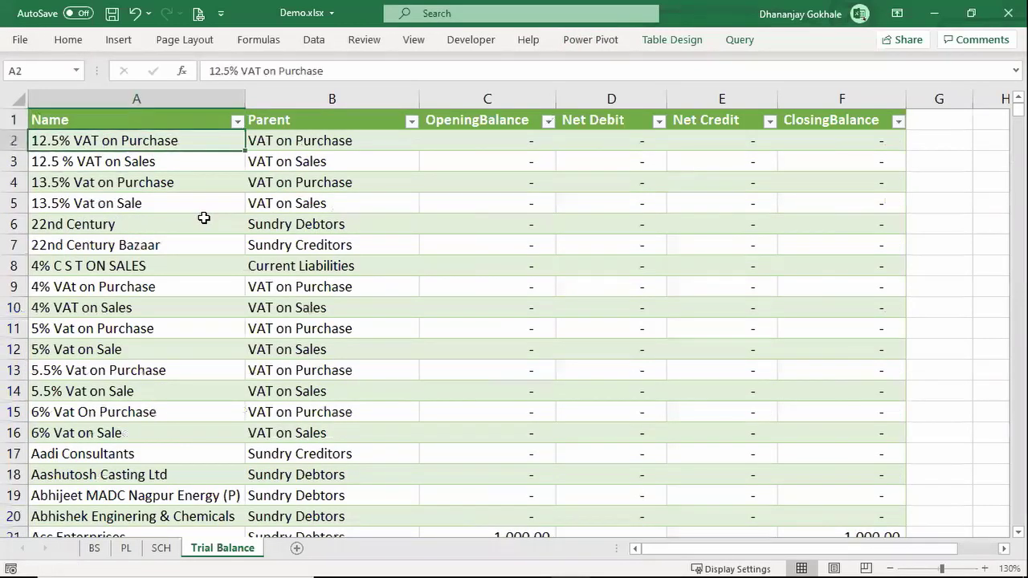
pyautogui.hotkey('ctrl', 'shift', 'Down')
# Find ARYAN ENGINEERS DR. in row 91 and check its 99,120.00 Net Debit
pyautogui.hotkey('ctrl', 'f')
pyautogui.write('aryan')
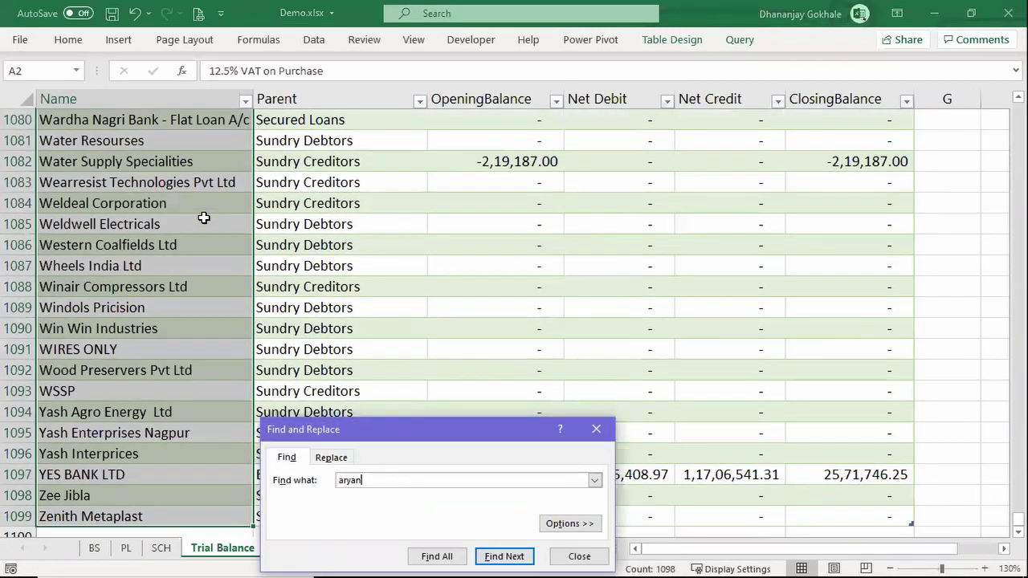
pyautogui.press('Return')
pyautogui.press('Escape')
pyautogui.press('Right')
pyautogui.press('Right')
pyautogui.press('Right')
pyautogui.hotkey('shift', 'space')
pyautogui.press('Down')
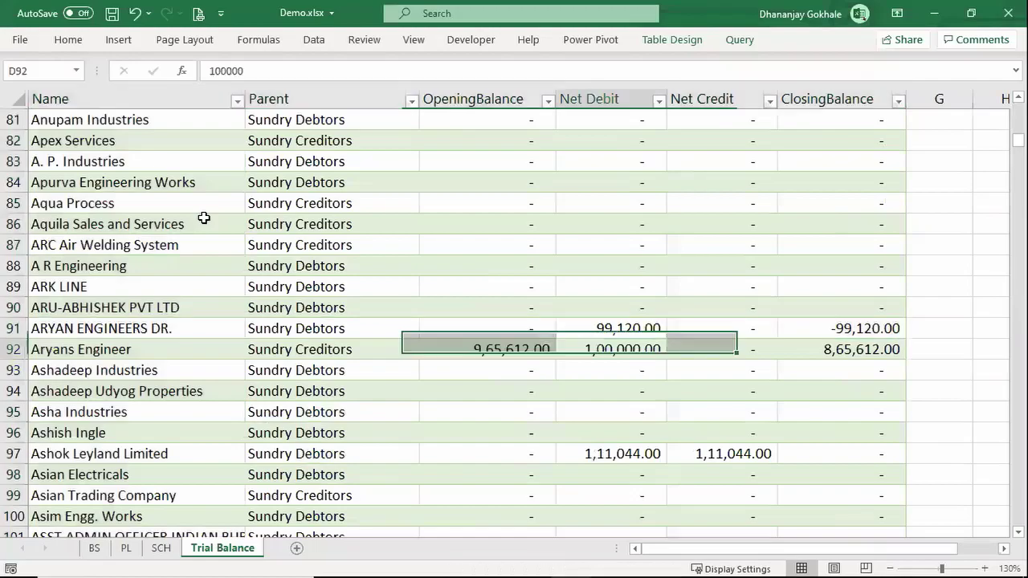
pyautogui.press('Up')
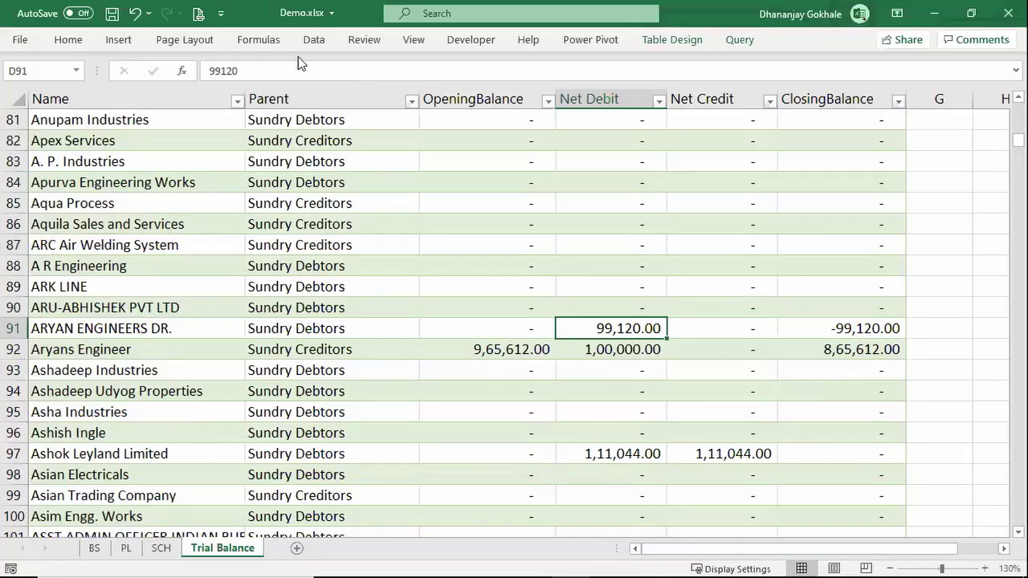
# Refresh all workbook queries and check ARYAN ENGINEERS DR.'s updated balance on the Trial Balance sheet
pyautogui.click(230, 308)
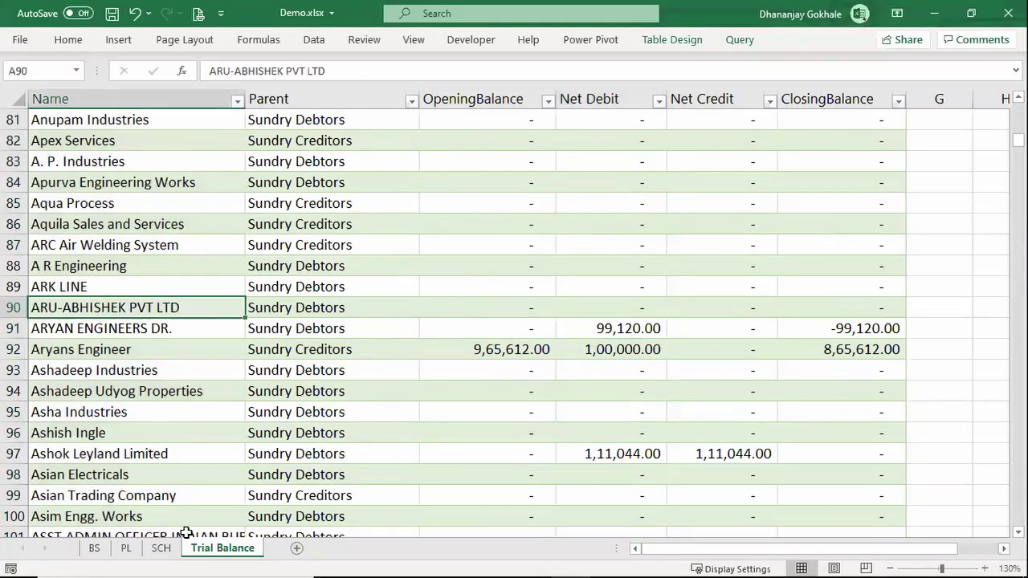
pyautogui.click(161, 548)
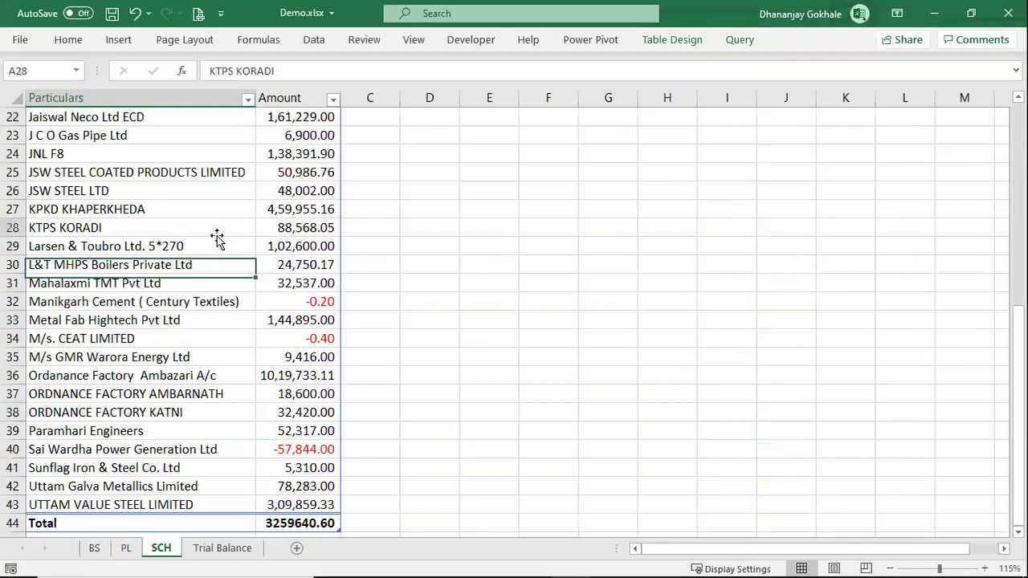
pyautogui.click(201, 549)
pyautogui.click(322, 43)
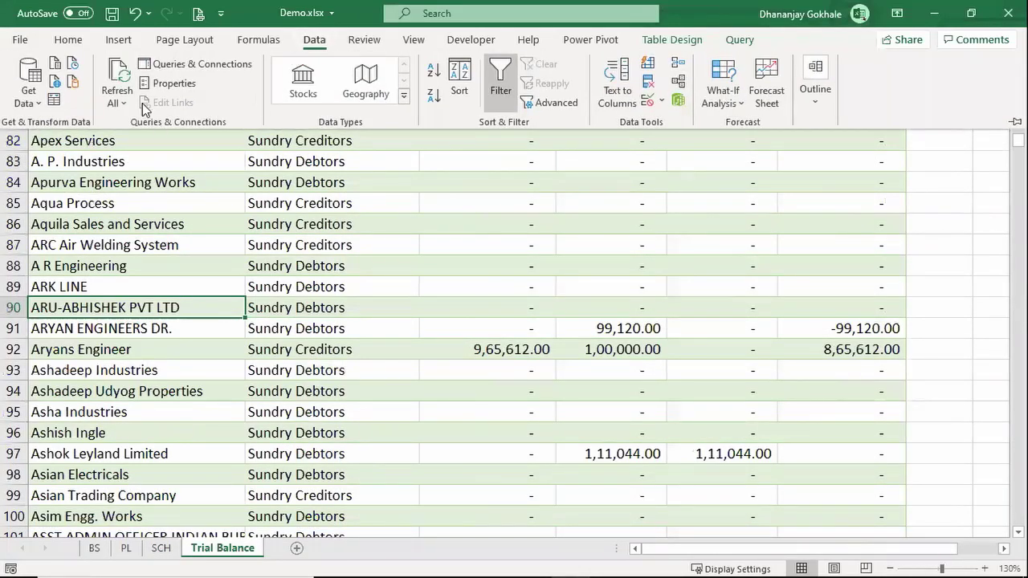
pyautogui.click(117, 103)
pyautogui.click(172, 124)
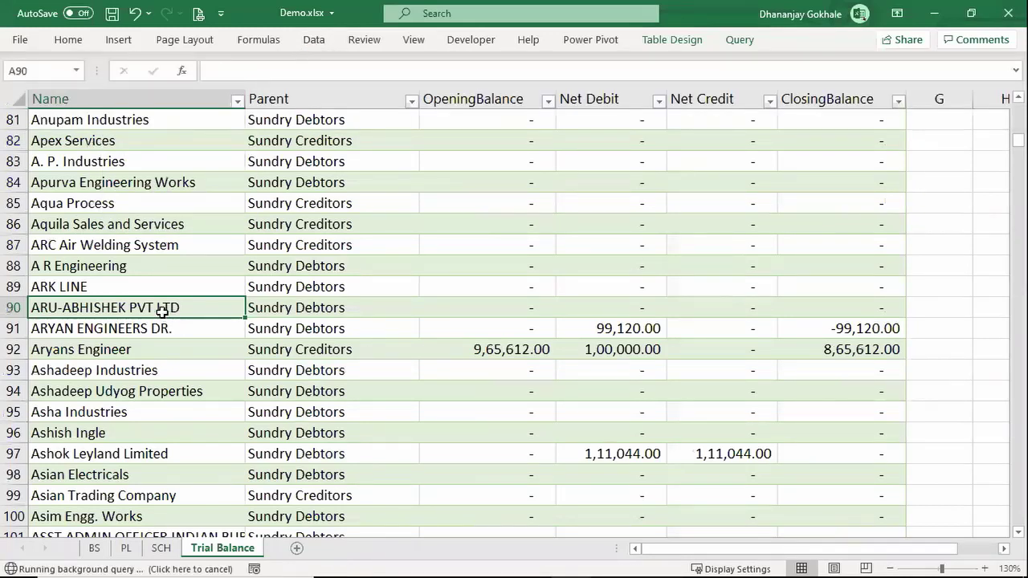
pyautogui.click(776, 329)
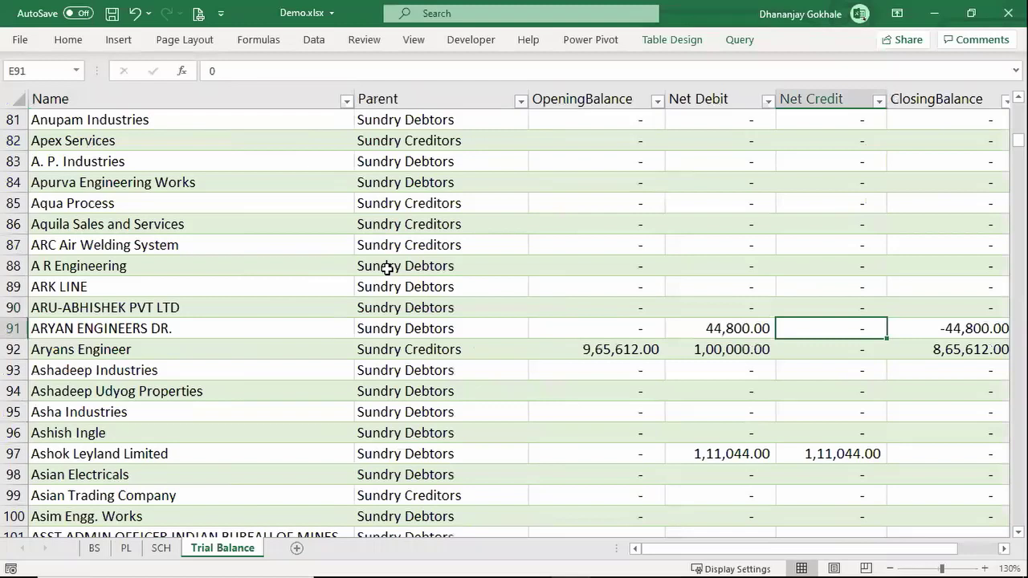
# Move to the SCH sheet's debtors schedule, refreshing all queries once more
pyautogui.hotkey('ctrl', 'pageup')
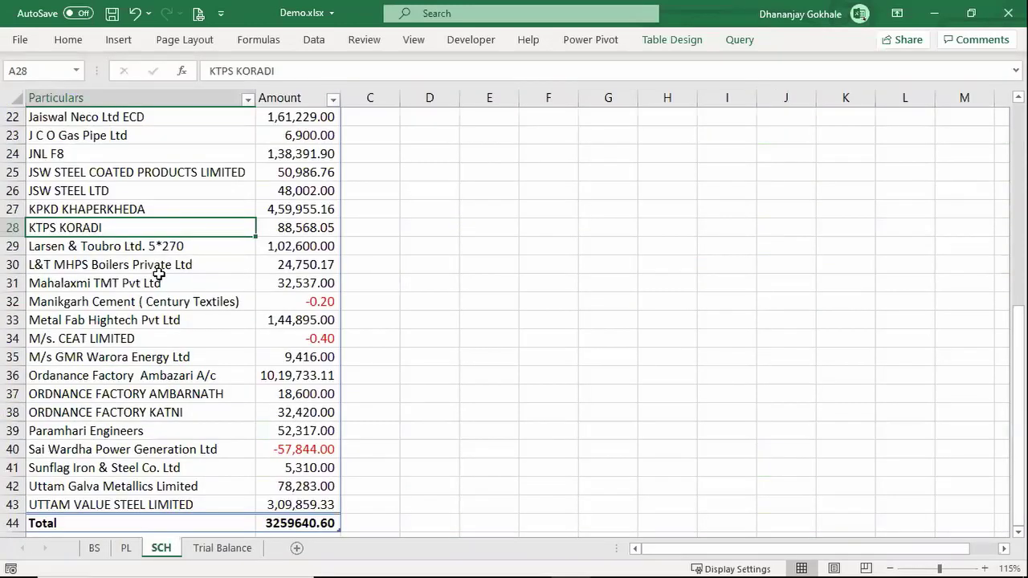
pyautogui.scroll(3, 155, 273)
pyautogui.scroll(4, 160, 281)
pyautogui.click(125, 268)
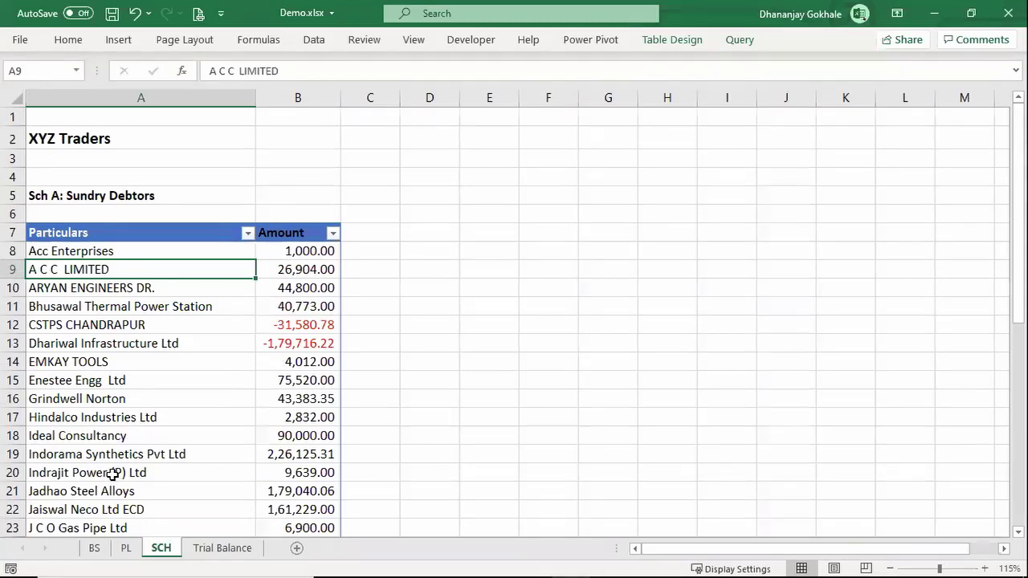
pyautogui.rightClick(142, 377)
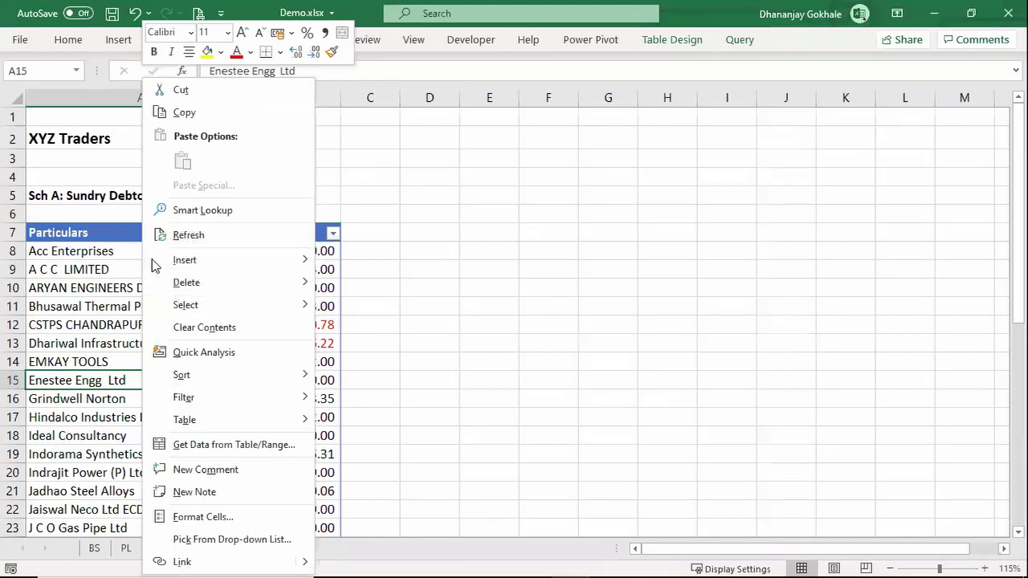
pyautogui.press('Escape')
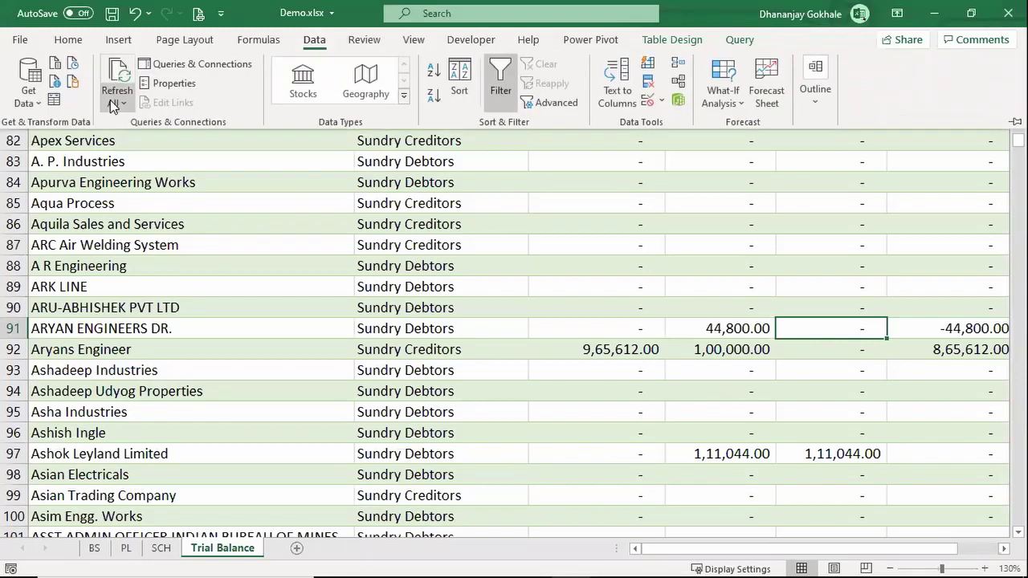
pyautogui.click(113, 101)
pyautogui.click(152, 128)
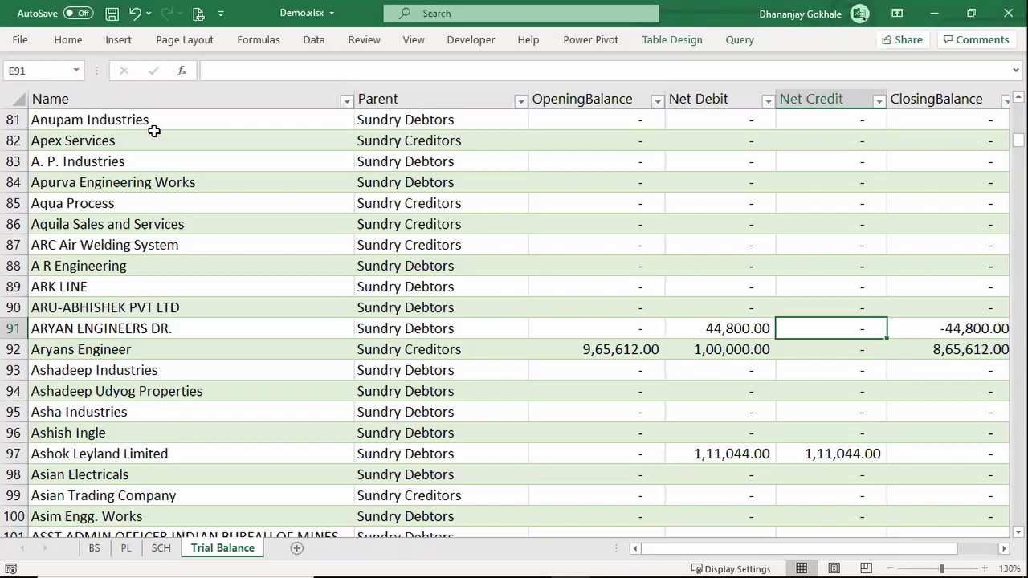
pyautogui.hotkey('ctrl', 'pageup')
pyautogui.press('Down')
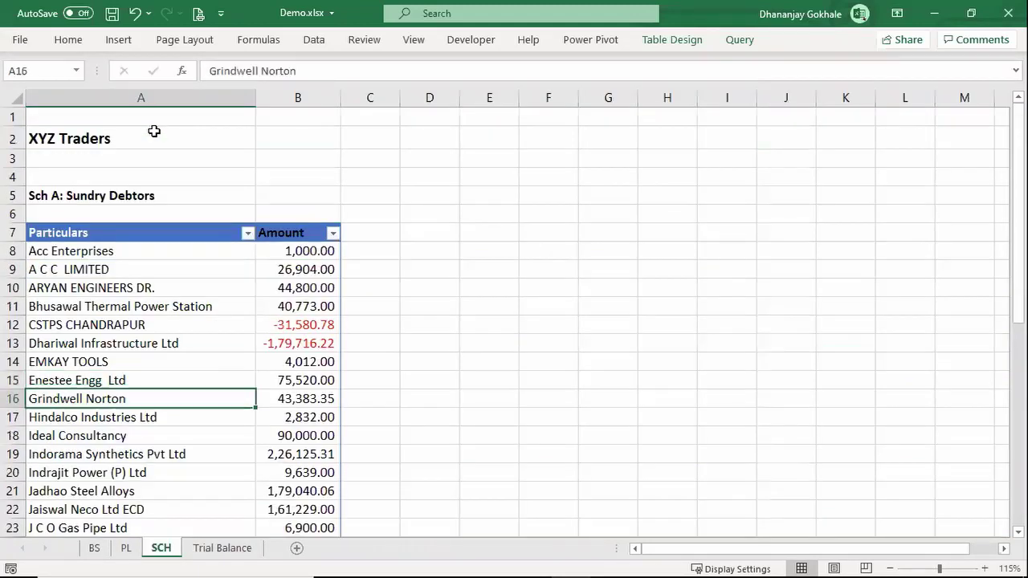
pyautogui.hotkey('ctrl', 'Down')
pyautogui.press('Down')
pyautogui.press('Up')
pyautogui.press('Up')
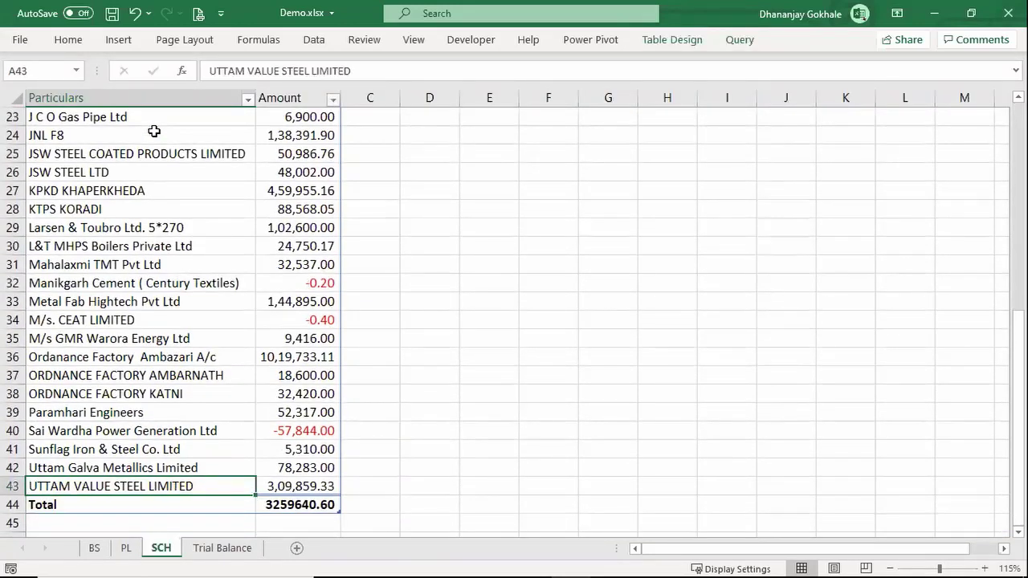
pyautogui.click(148, 281)
pyautogui.doubleClick(299, 501)
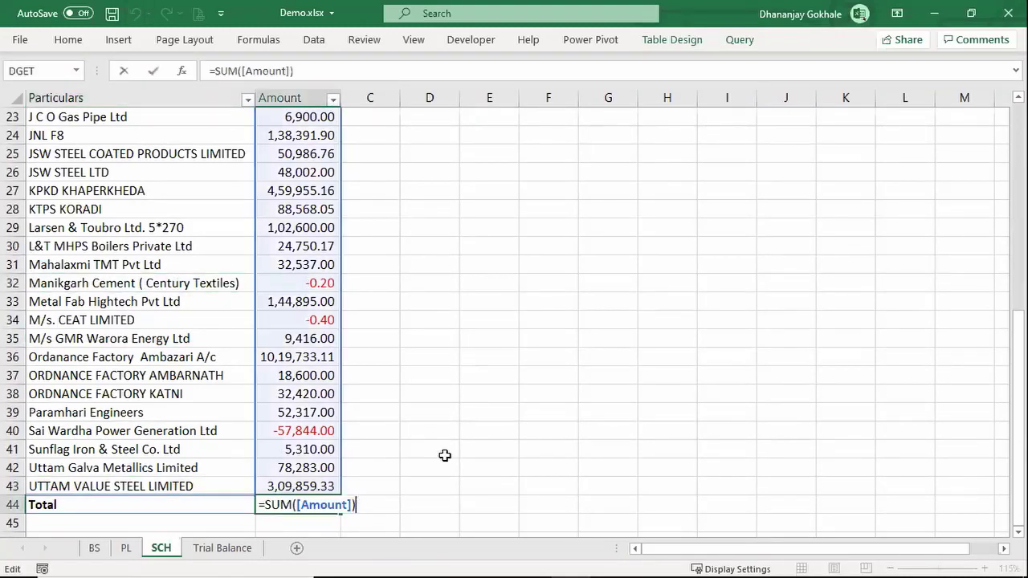
pyautogui.press('Escape')
pyautogui.click(180, 304)
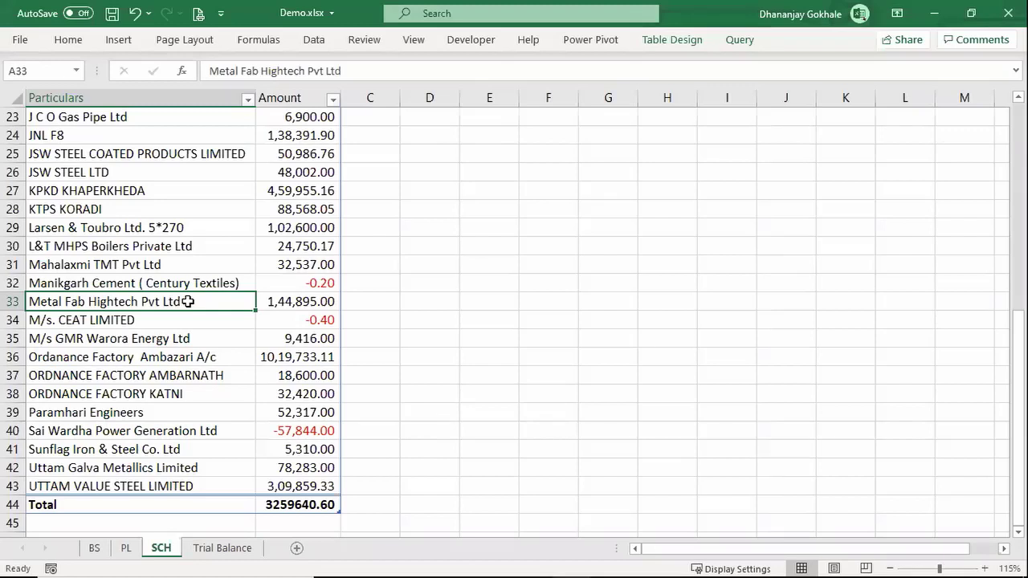
# Copy the Sch A: Sundry Debtors heading and move to the empty cell below the debtors Total
pyautogui.scroll(4, 187, 301)
pyautogui.scroll(4, 250, 298)
pyautogui.click(112, 196)
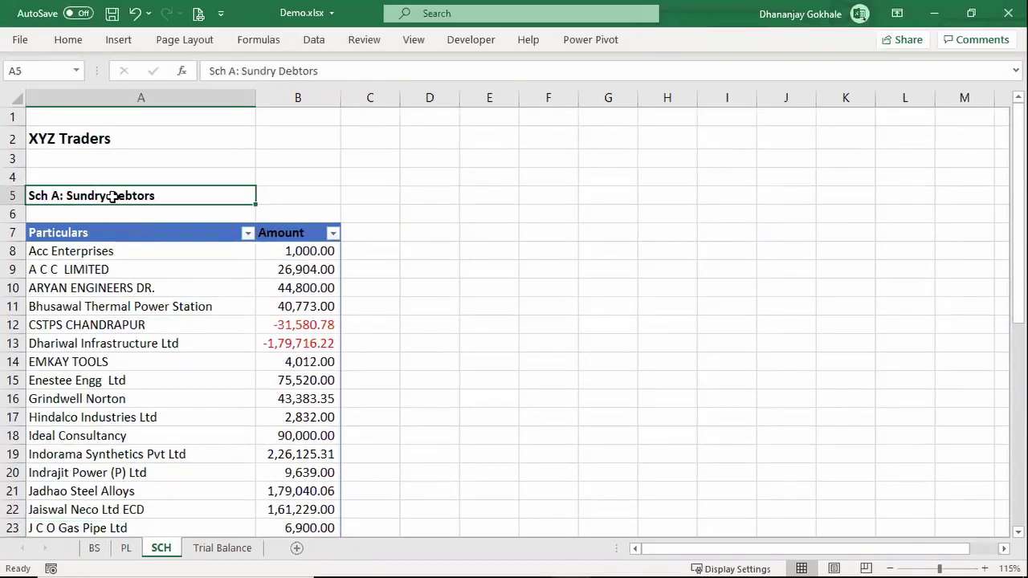
pyautogui.hotkey('ctrl', 'c')
pyautogui.press('Down')
pyautogui.press('Down')
pyautogui.press('Down')
pyautogui.press('Down')
pyautogui.press('Down')
pyautogui.press('Down')
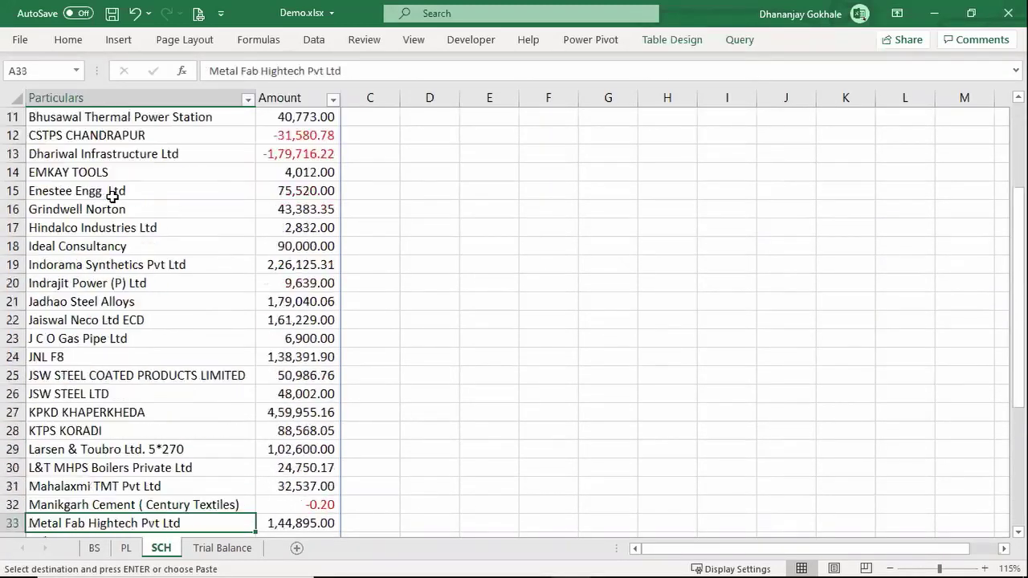
pyautogui.press('Down')
pyautogui.press('Down')
pyautogui.press('Down')
pyautogui.press('Down')
pyautogui.press('Down')
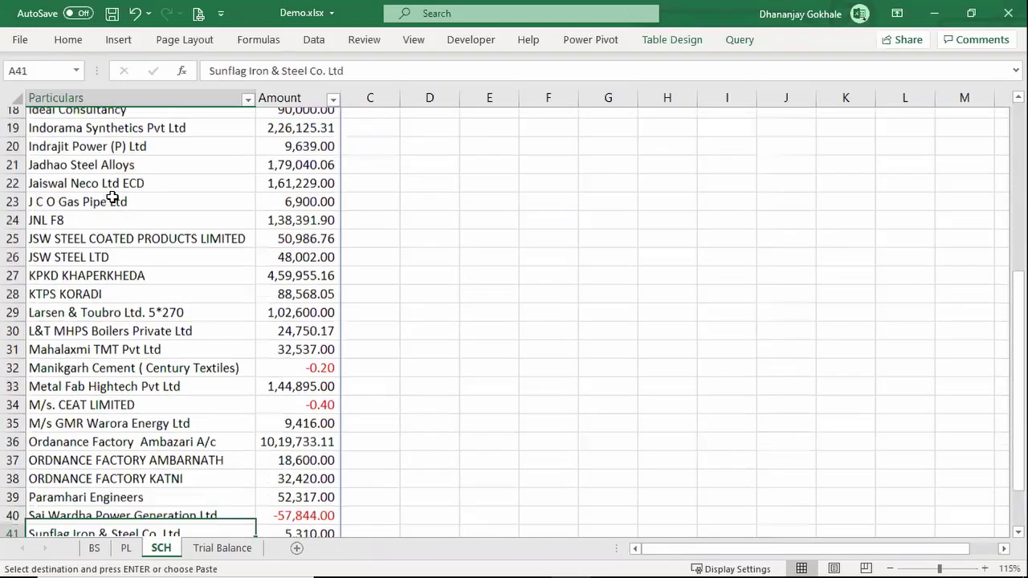
pyautogui.press('Down')
pyautogui.press('Down')
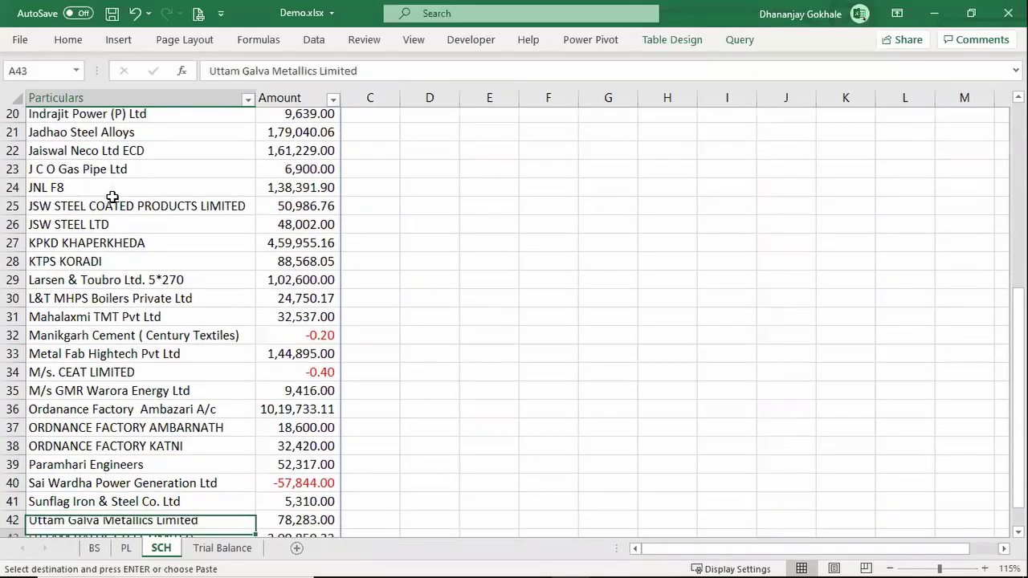
pyautogui.press('Down')
pyautogui.press('Down')
pyautogui.press('Down')
pyautogui.press('Up')
pyautogui.press('Up')
pyautogui.press('Up')
pyautogui.press('Up')
# Enter the heading 'Sch A: Sundry Creditor' in A47 and save the workbook
pyautogui.write('Sch A: Sundry Debtors')
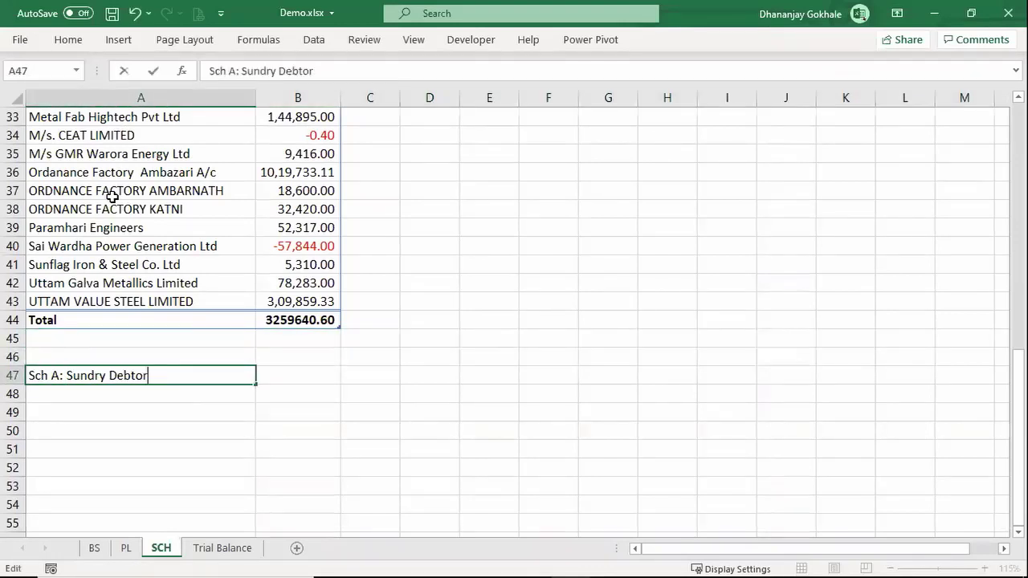
pyautogui.press('BackSpace')
pyautogui.press('BackSpace')
pyautogui.press('BackSpace')
pyautogui.write('reditor')
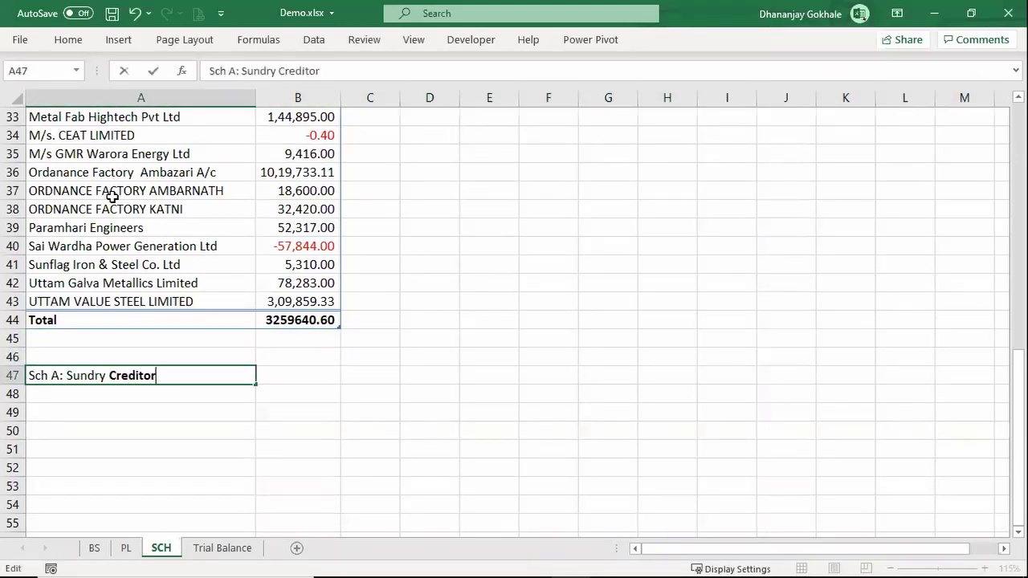
pyautogui.press('Return')
pyautogui.press('Return')
pyautogui.press('Up')
pyautogui.hotkey('ctrl', 's')
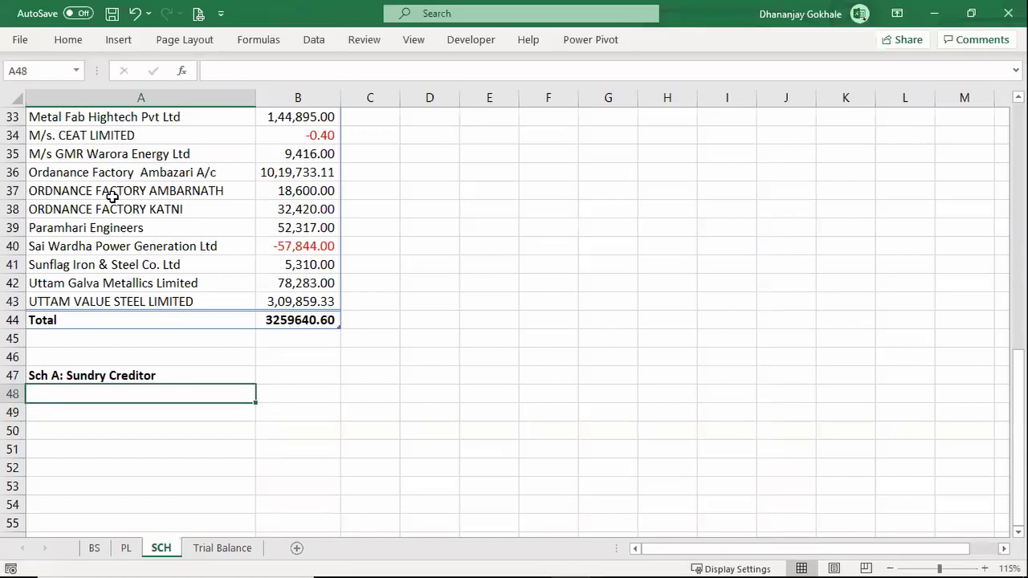
pyautogui.scroll(4, 242, 271)
# Launch the Power Query Editor from Get Data and select the Sundry Debtor query
pyautogui.scroll(-1, 241, 271)
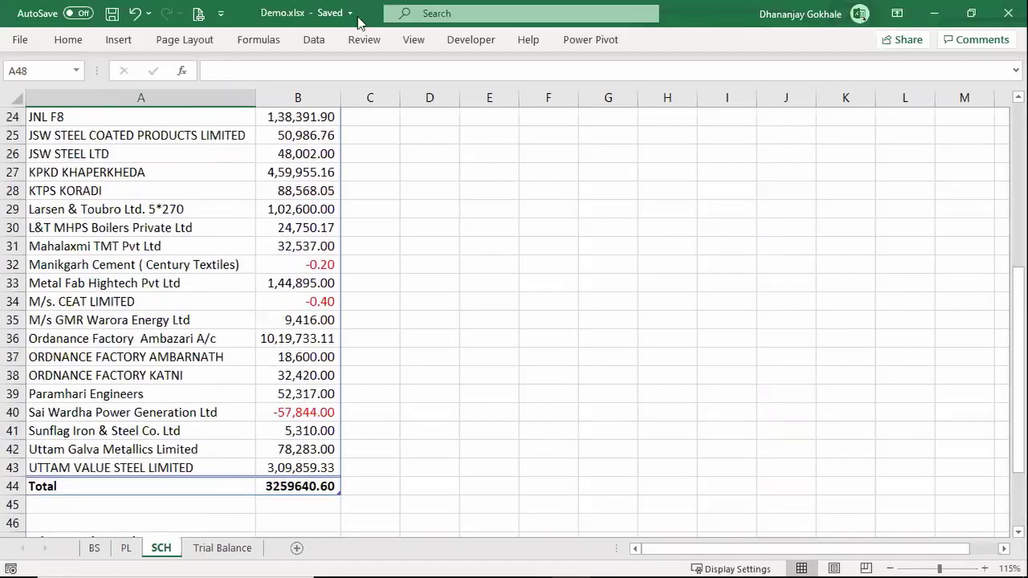
pyautogui.click(312, 42)
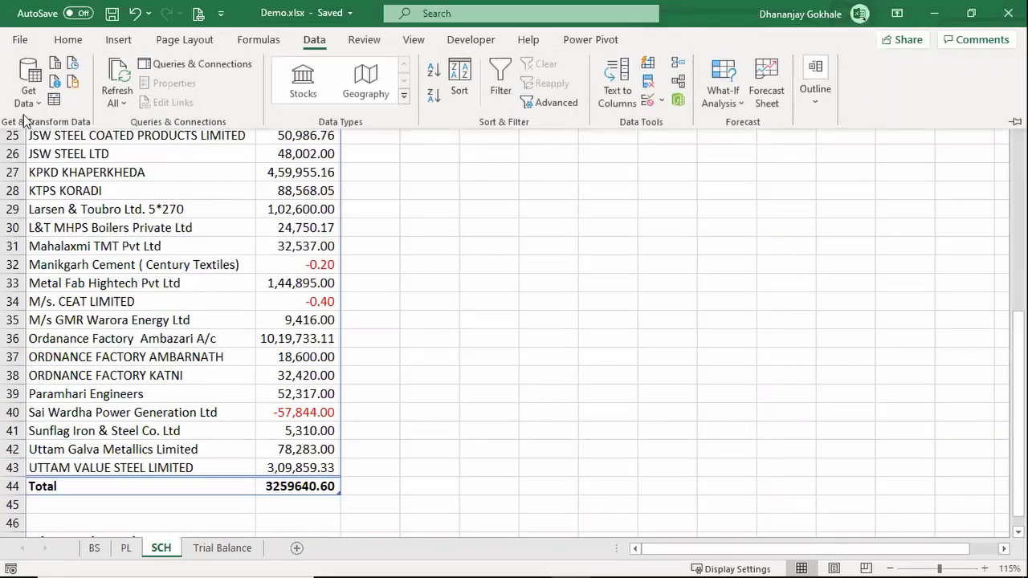
pyautogui.click(30, 96)
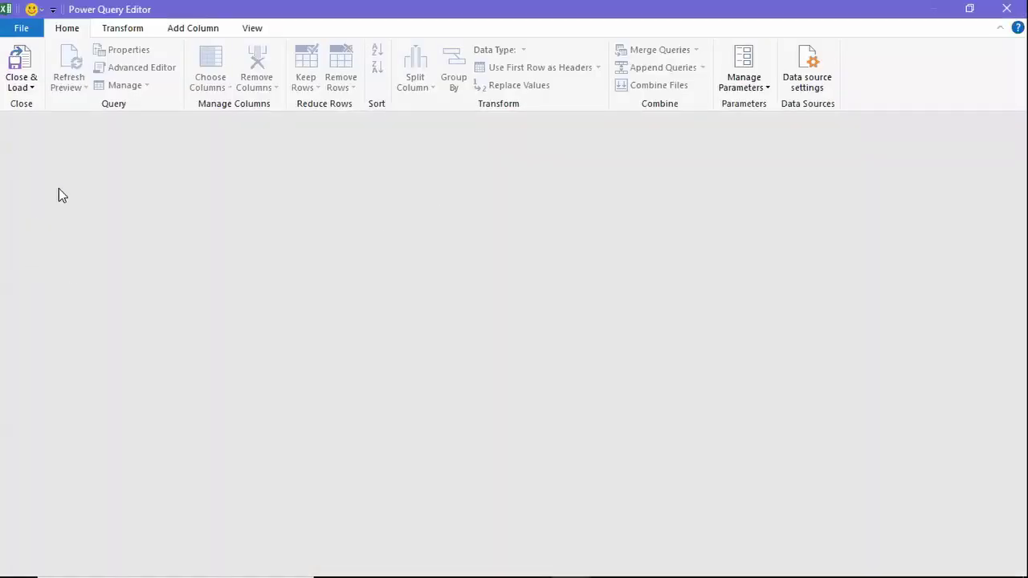
pyautogui.click(68, 169)
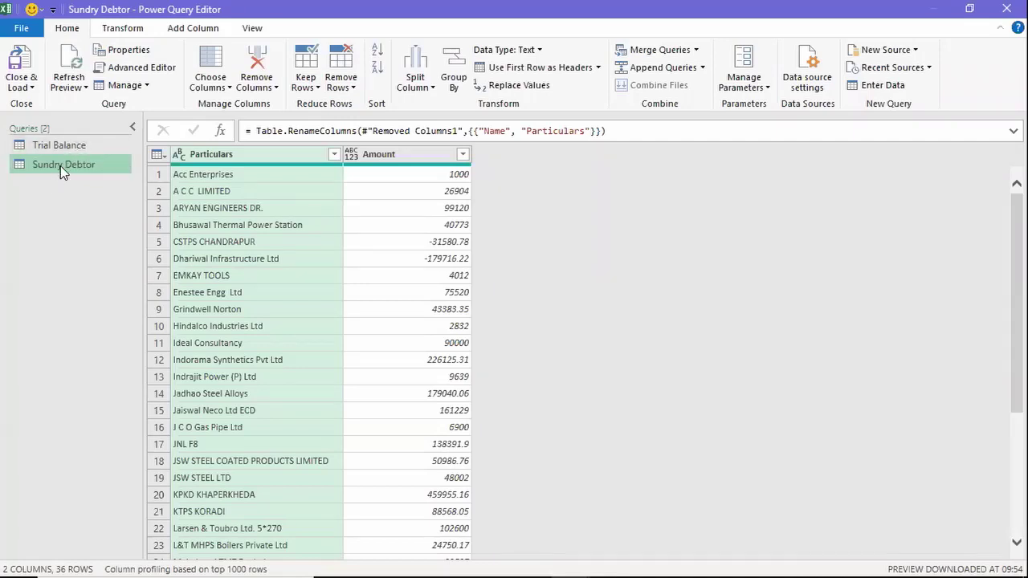
# Duplicate the Sundry Debtor query and select the new Sundry Debtor (2) copy
pyautogui.rightClick(60, 165)
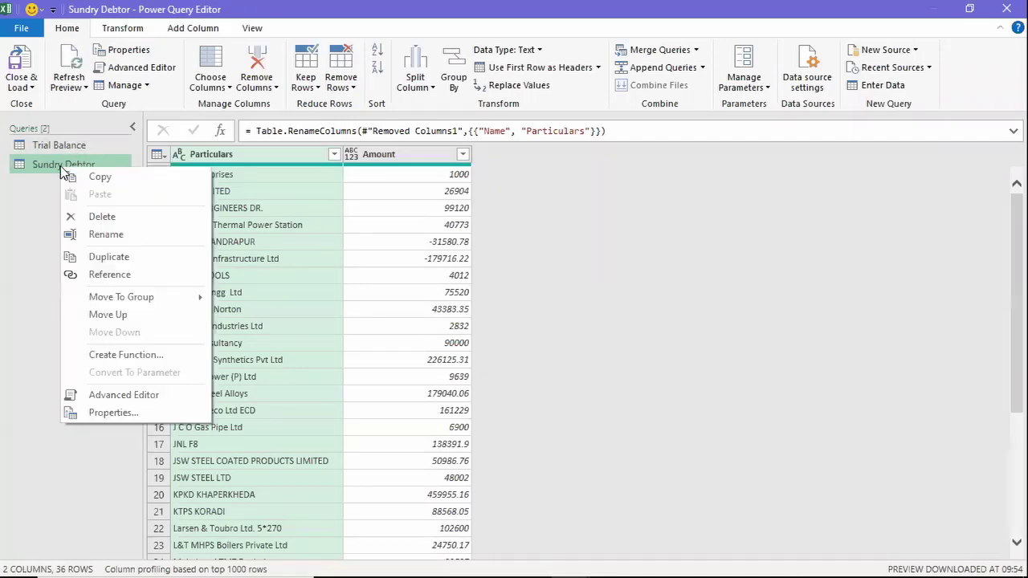
pyautogui.click(116, 259)
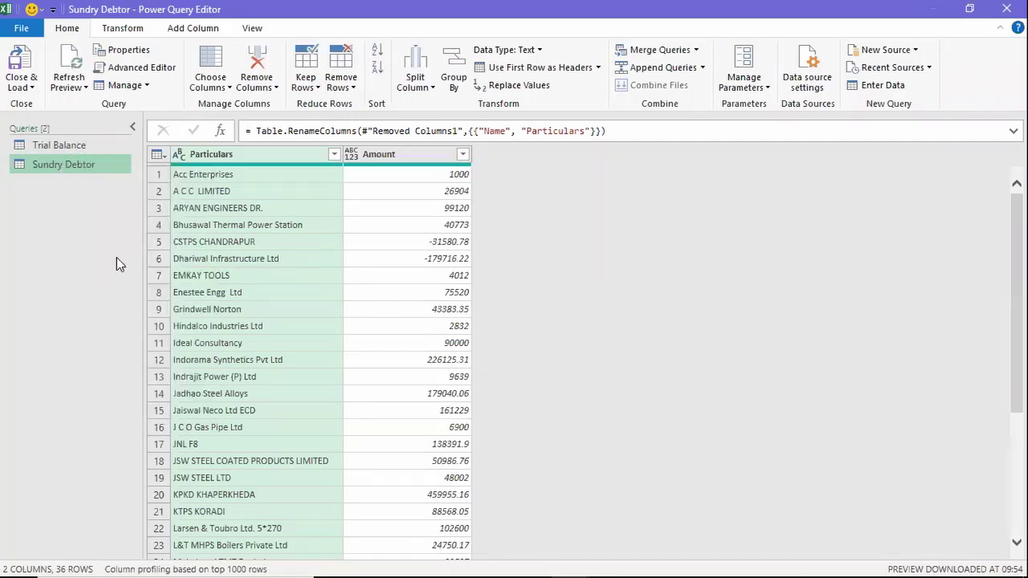
pyautogui.click(91, 168)
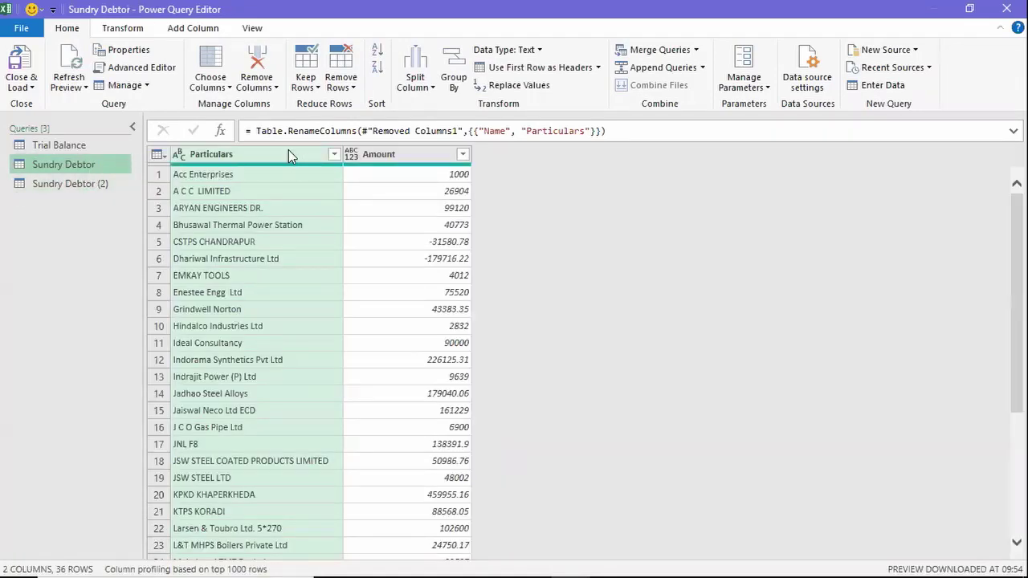
pyautogui.click(64, 147)
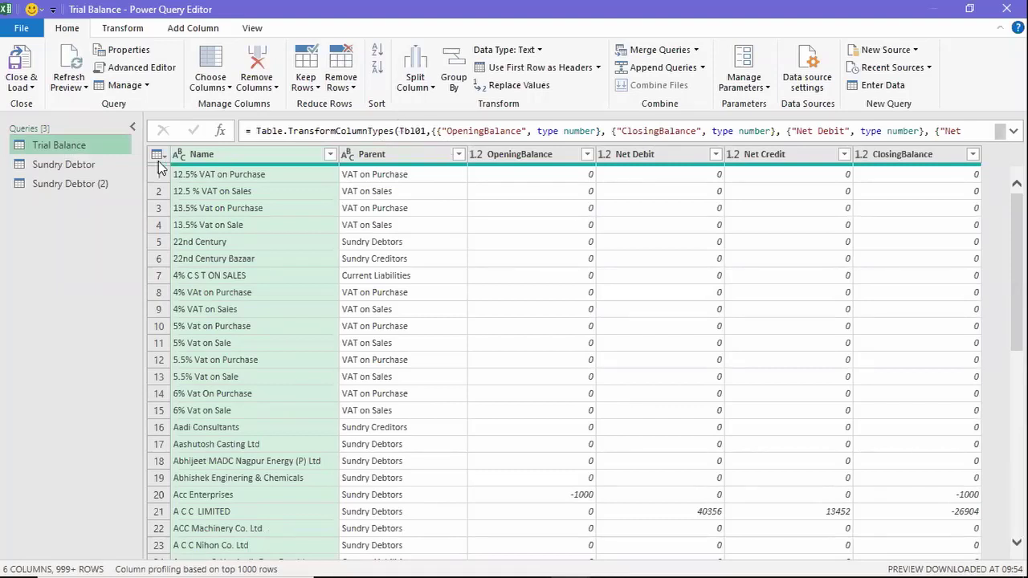
pyautogui.click(58, 171)
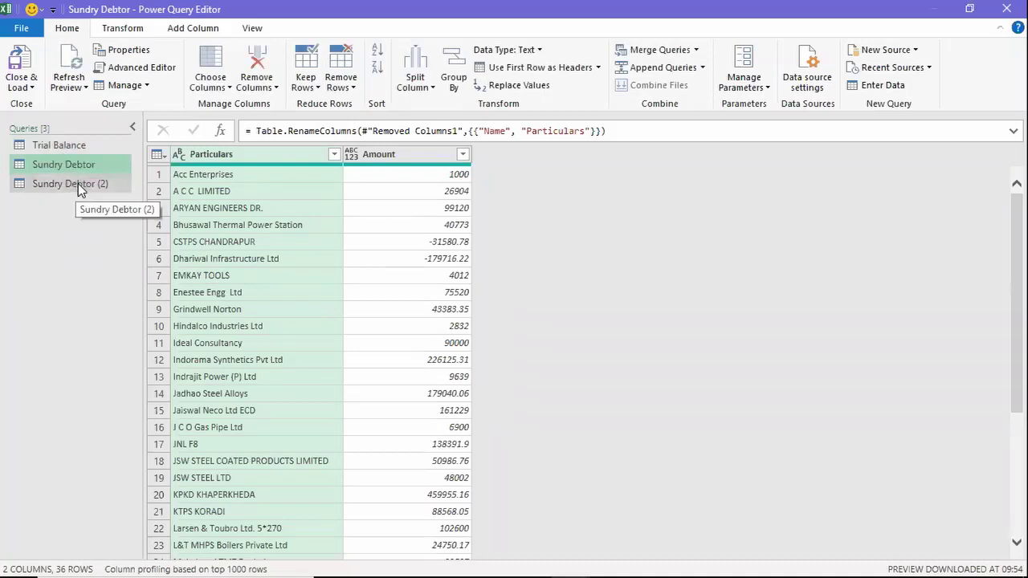
pyautogui.click(78, 183)
pyautogui.click(72, 167)
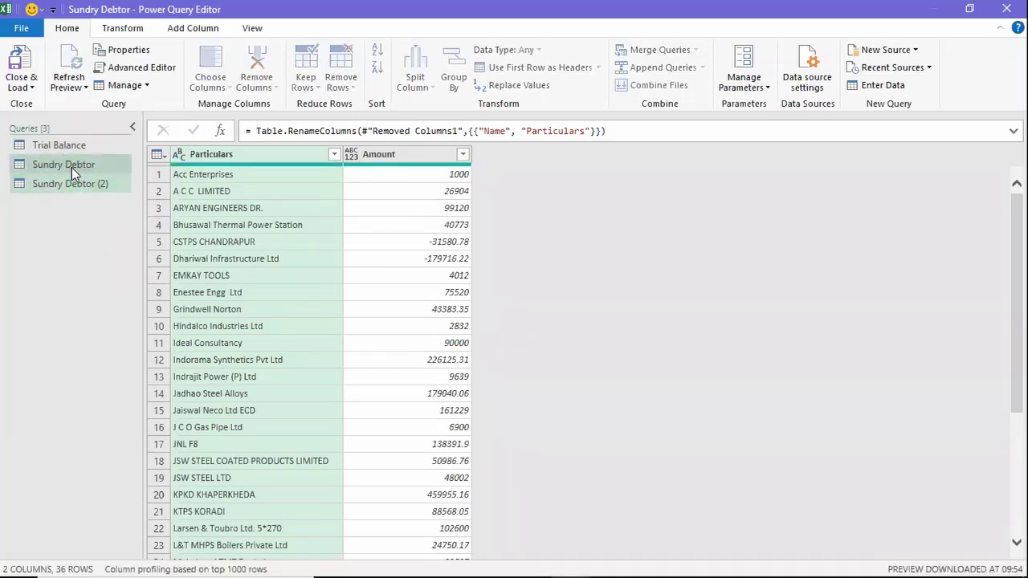
pyautogui.click(69, 184)
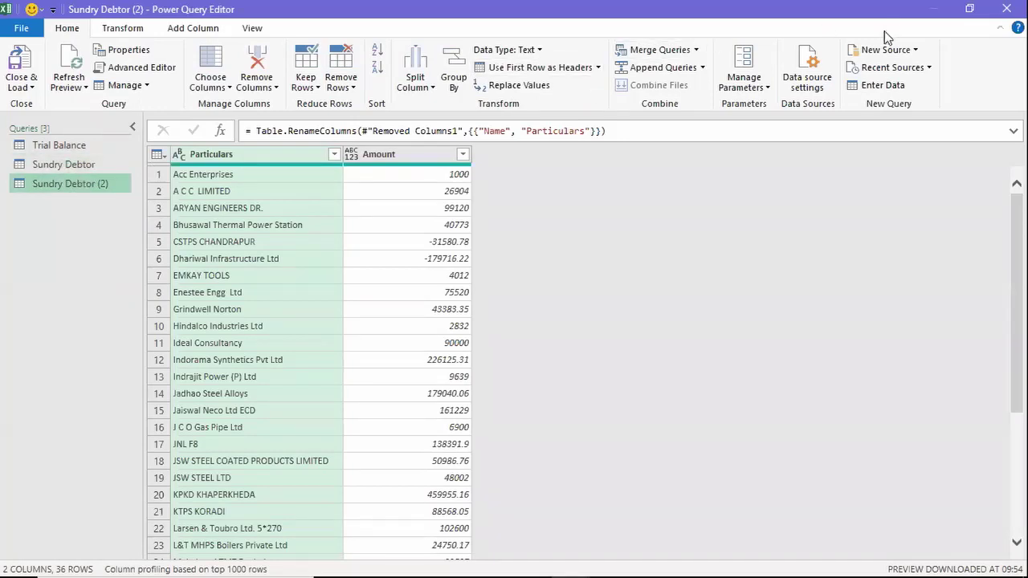
# Show Query Settings, rename the copy to Sundry Creditor, and select its Filtered Rows step
pyautogui.click(253, 28)
pyautogui.click(23, 71)
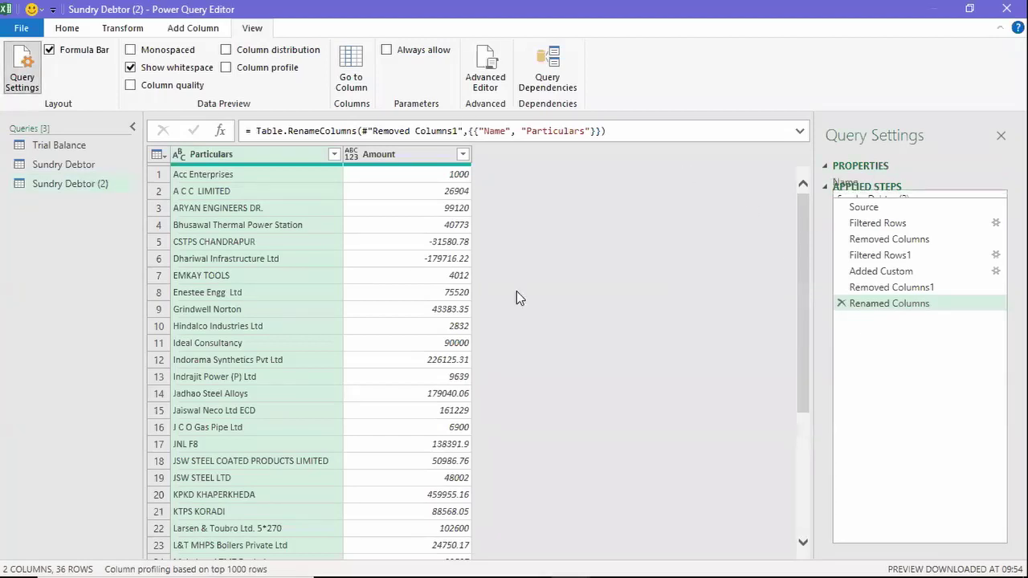
pyautogui.click(99, 167)
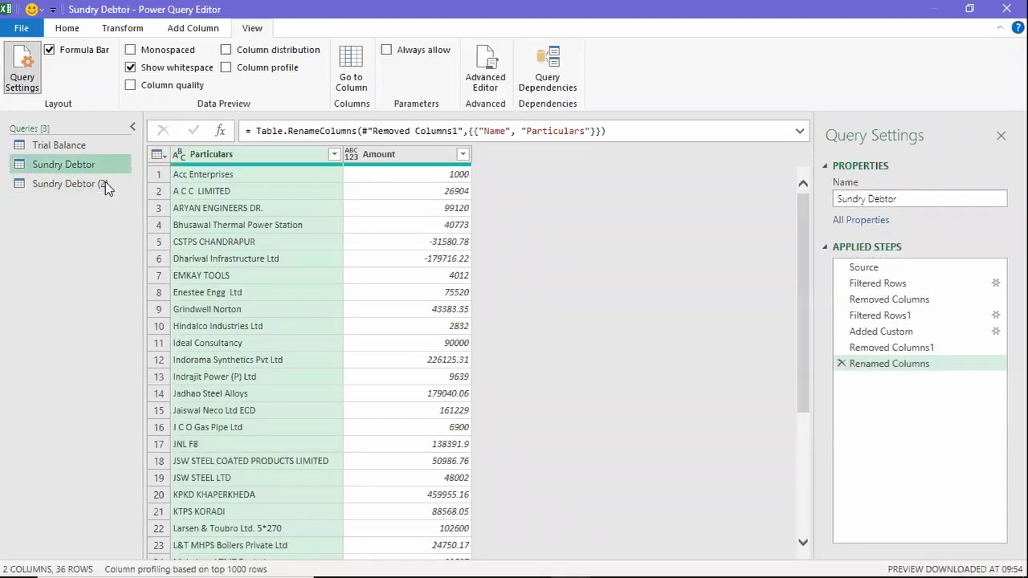
pyautogui.click(922, 197)
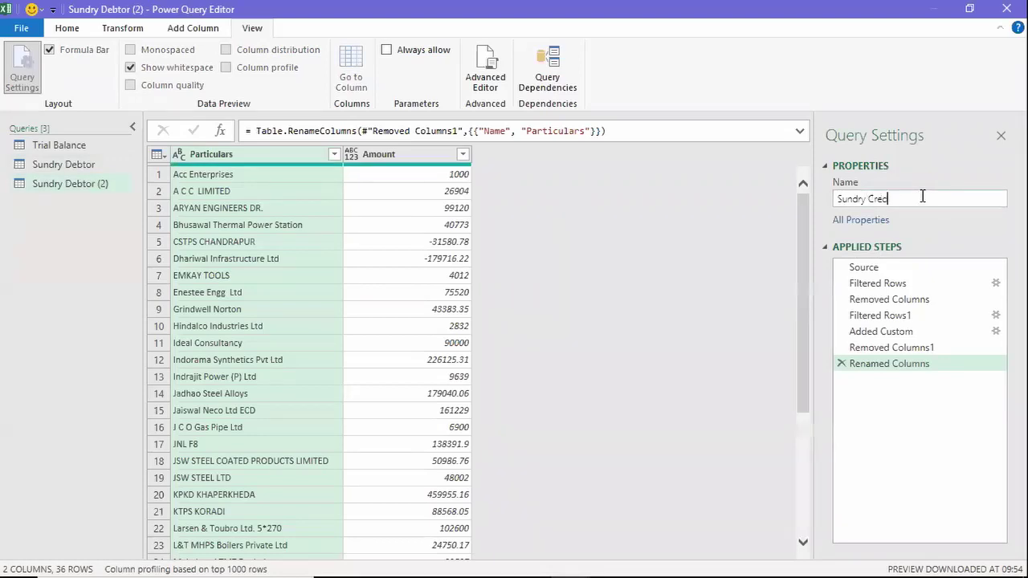
pyautogui.press('Return')
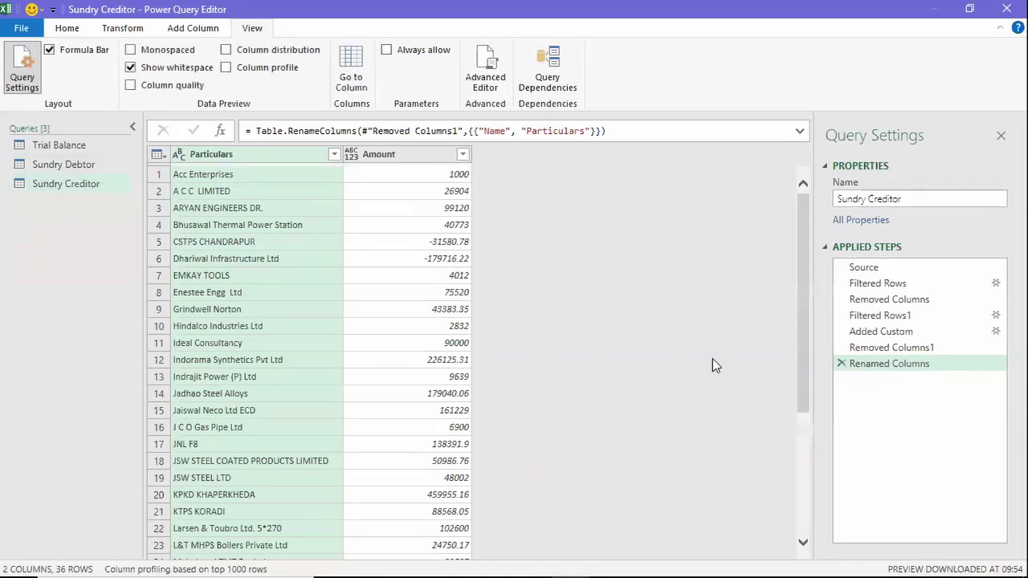
pyautogui.click(886, 283)
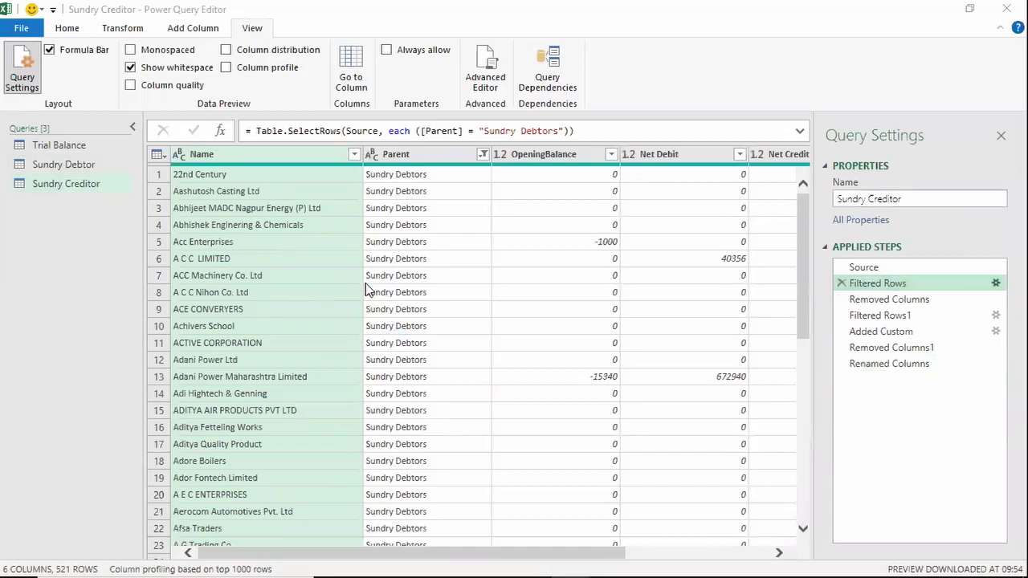
# Change the Filtered Rows condition from Sundry Debtors to Sundry Creditors
pyautogui.click(995, 283)
pyautogui.click(490, 293)
pyautogui.write('Sundry Creditors')
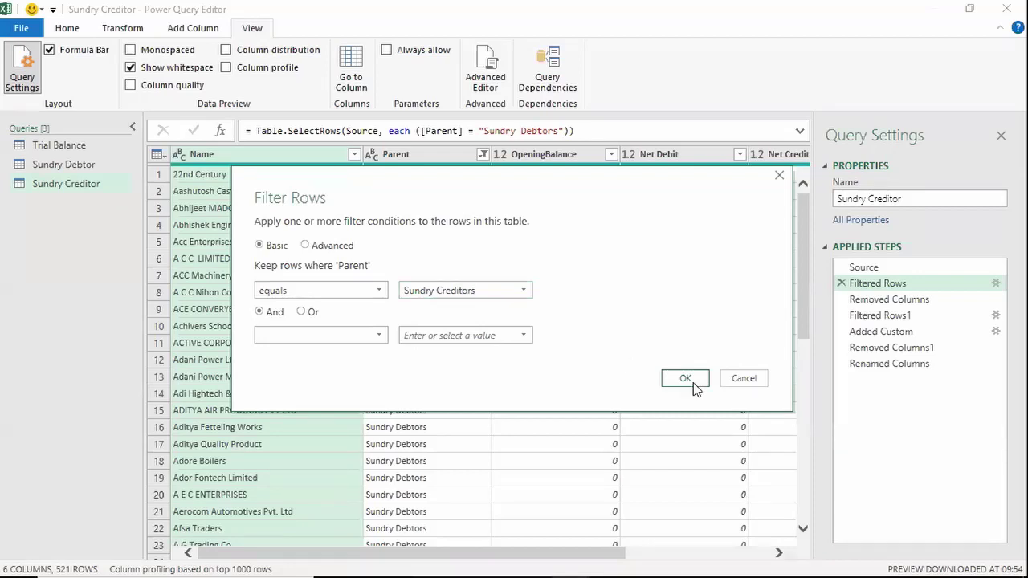
pyautogui.click(689, 382)
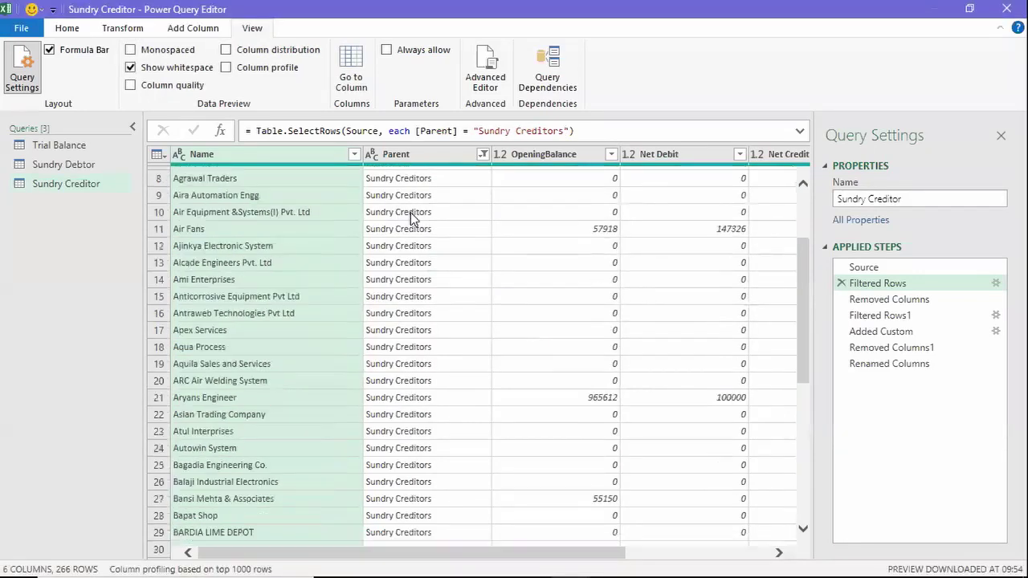
# Preview the Removed Columns, Filtered Rows and Renamed Columns steps, ending on Added Custom
pyautogui.click(887, 299)
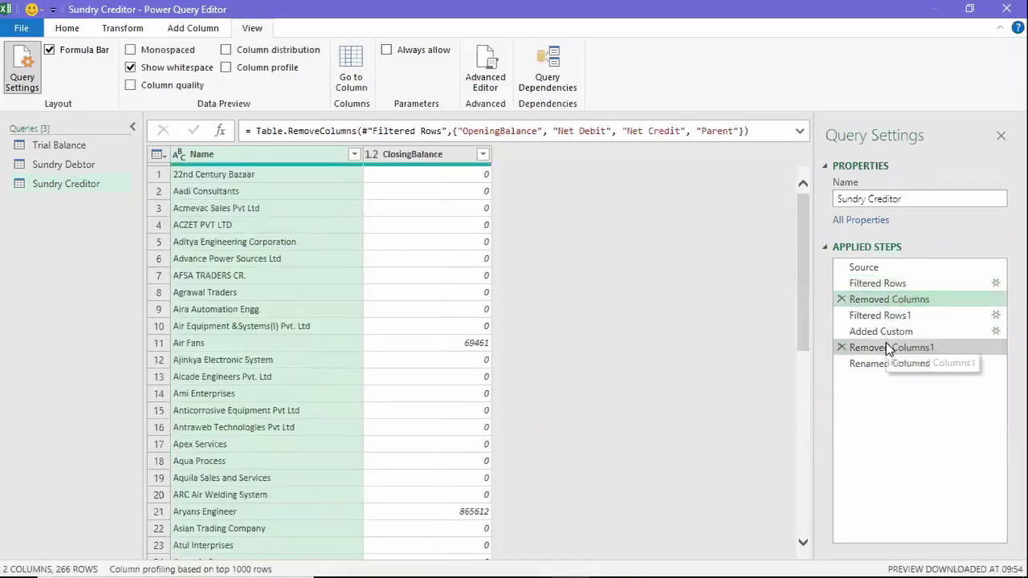
pyautogui.click(887, 348)
pyautogui.click(879, 300)
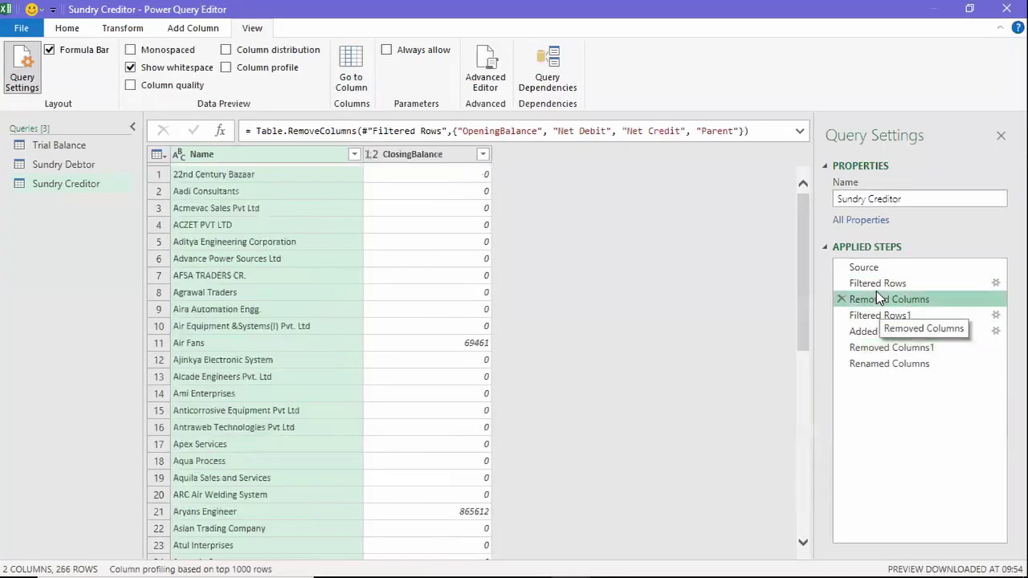
pyautogui.click(876, 285)
pyautogui.click(887, 363)
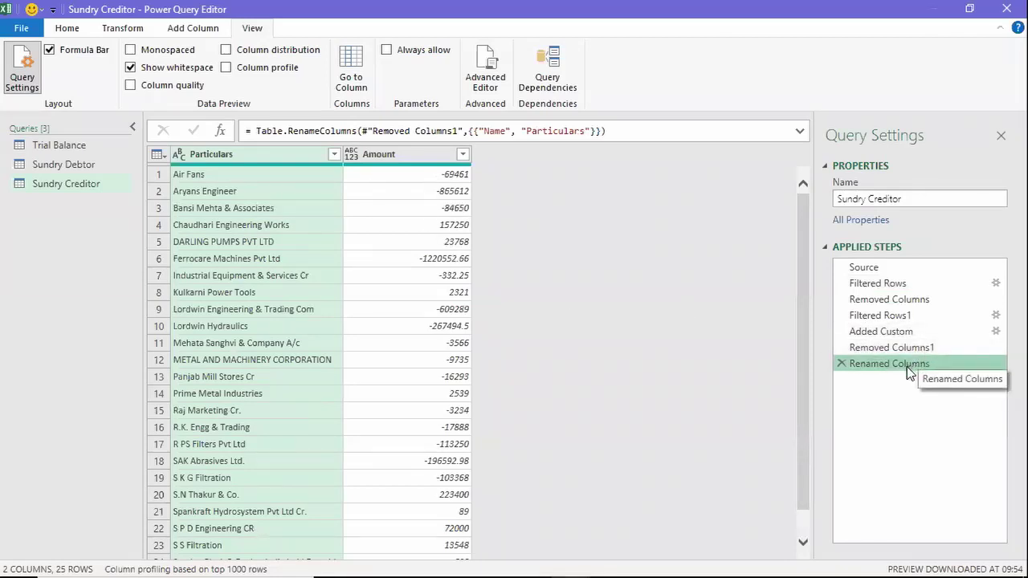
pyautogui.click(905, 331)
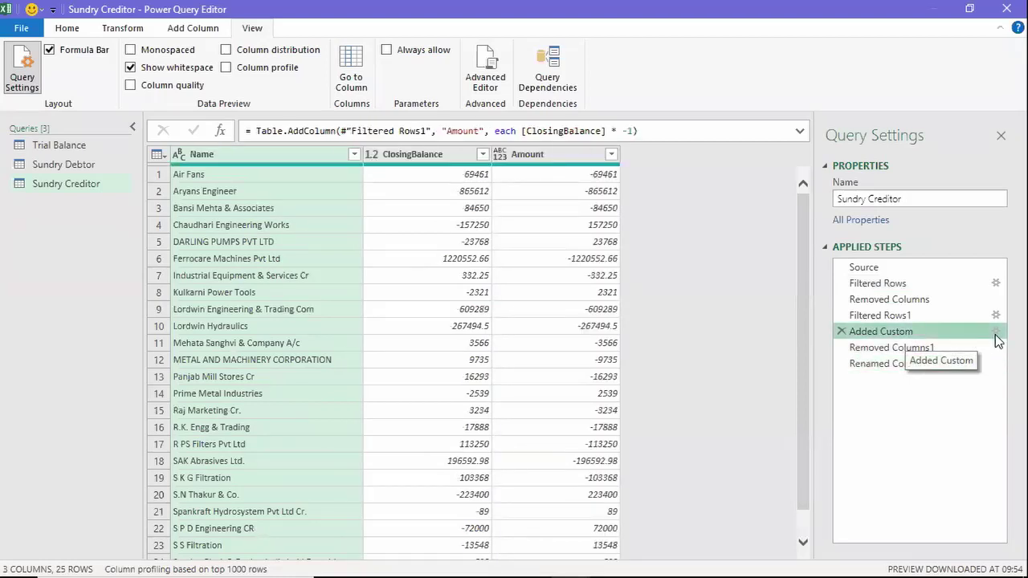
# Remove ' * -1' from the Added Custom formula so Amount equals ClosingBalance
pyautogui.click(995, 331)
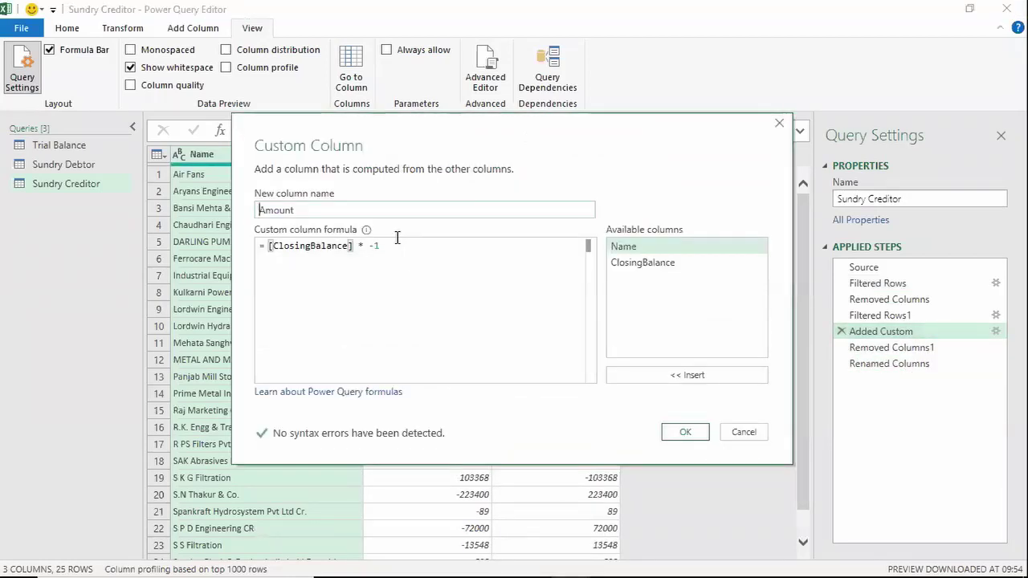
pyautogui.click(396, 244)
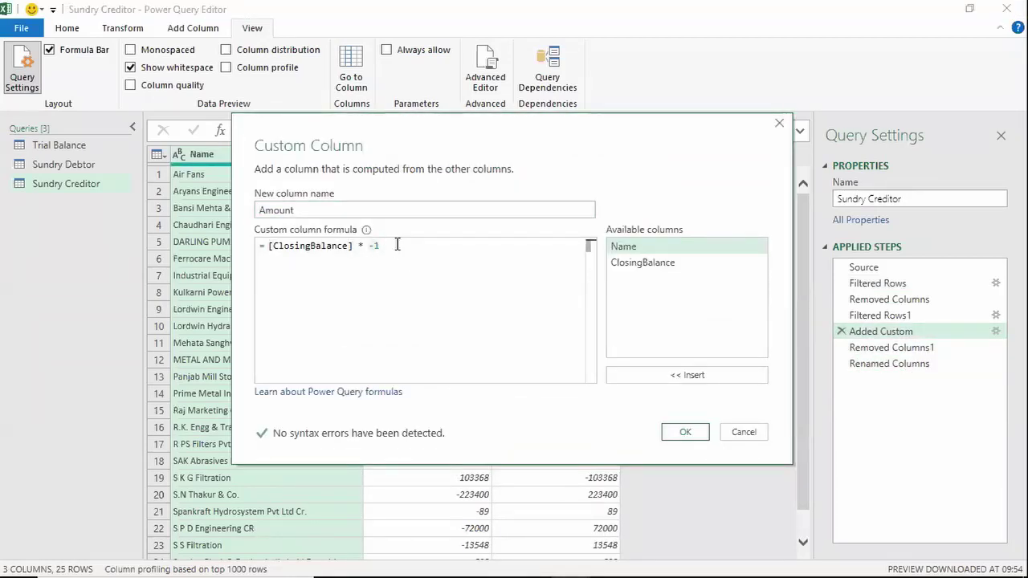
pyautogui.press('BackSpace')
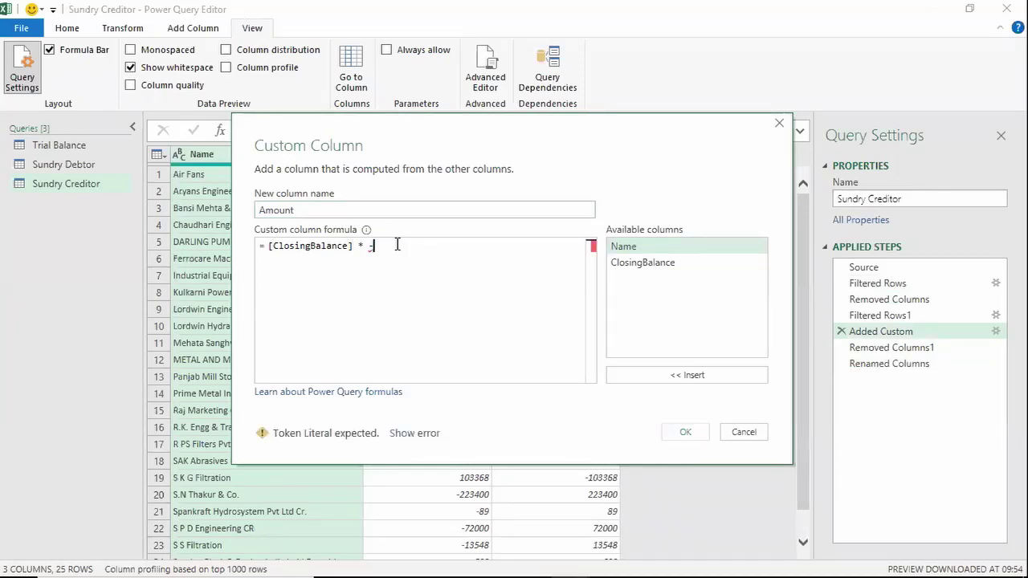
pyautogui.press('BackSpace')
pyautogui.press('BackSpace')
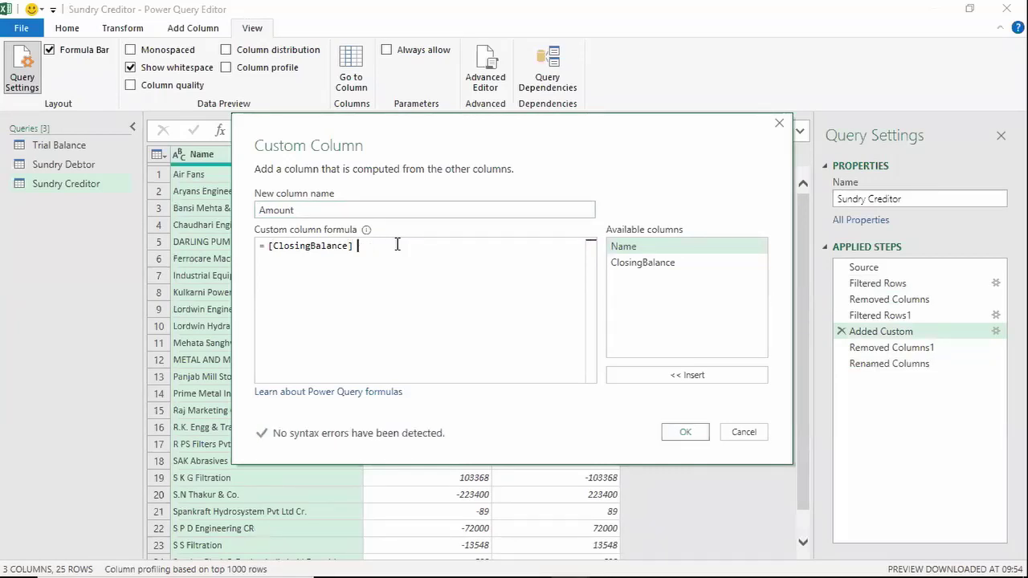
pyautogui.click(688, 435)
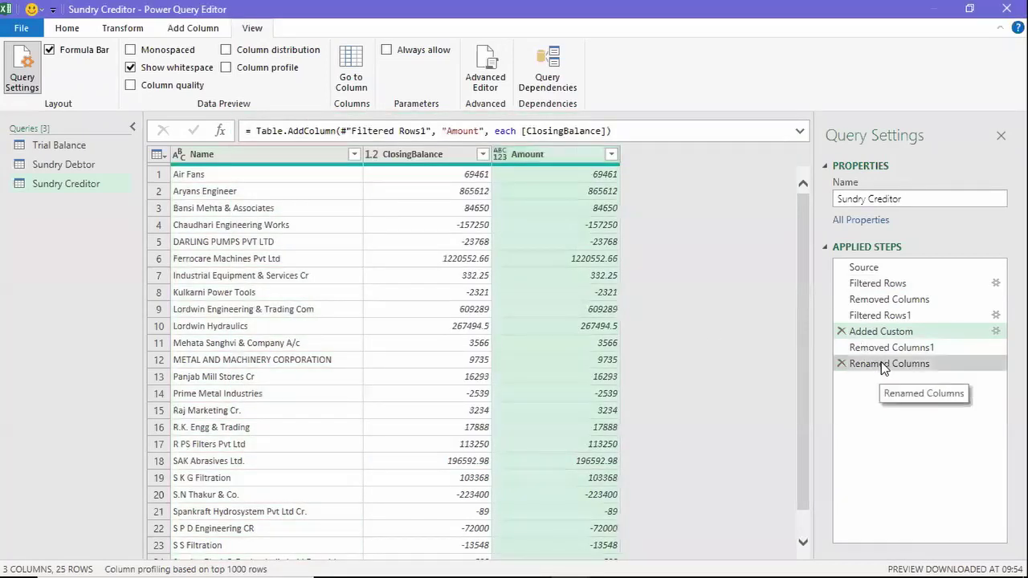
# Verify the edited formula and check the Amount values 69461 and -157250
pyautogui.click(882, 363)
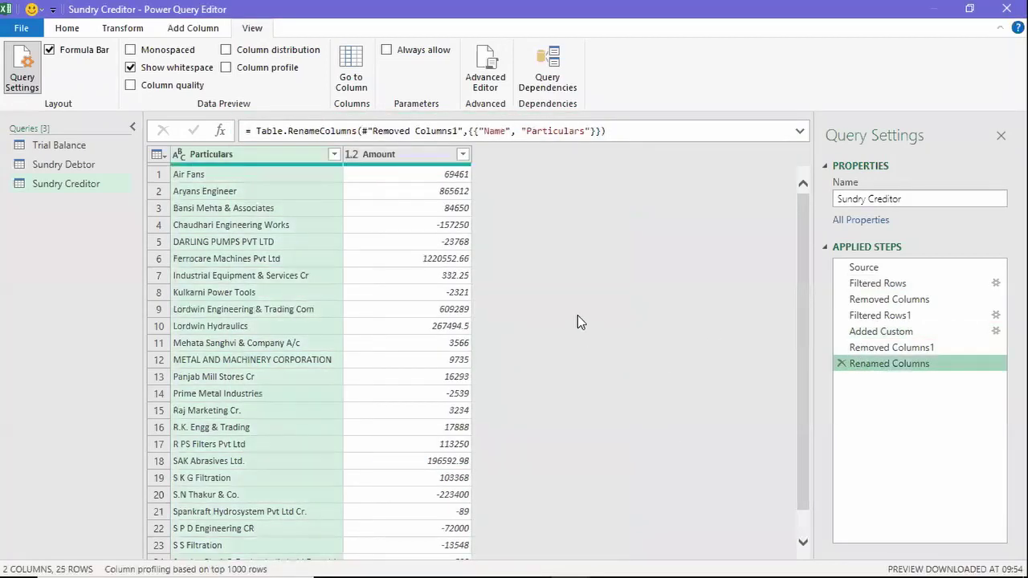
pyautogui.click(416, 177)
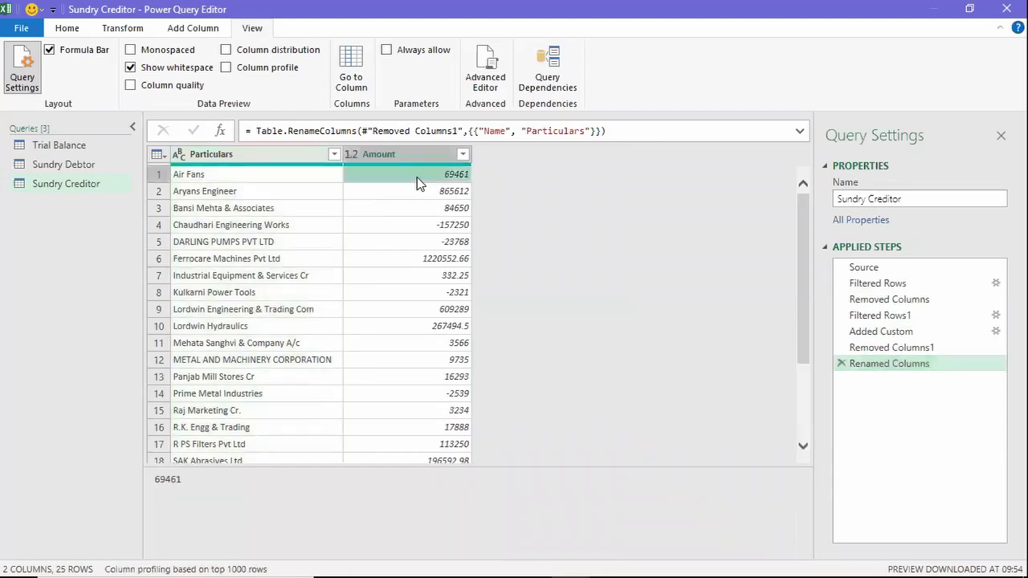
pyautogui.click(995, 331)
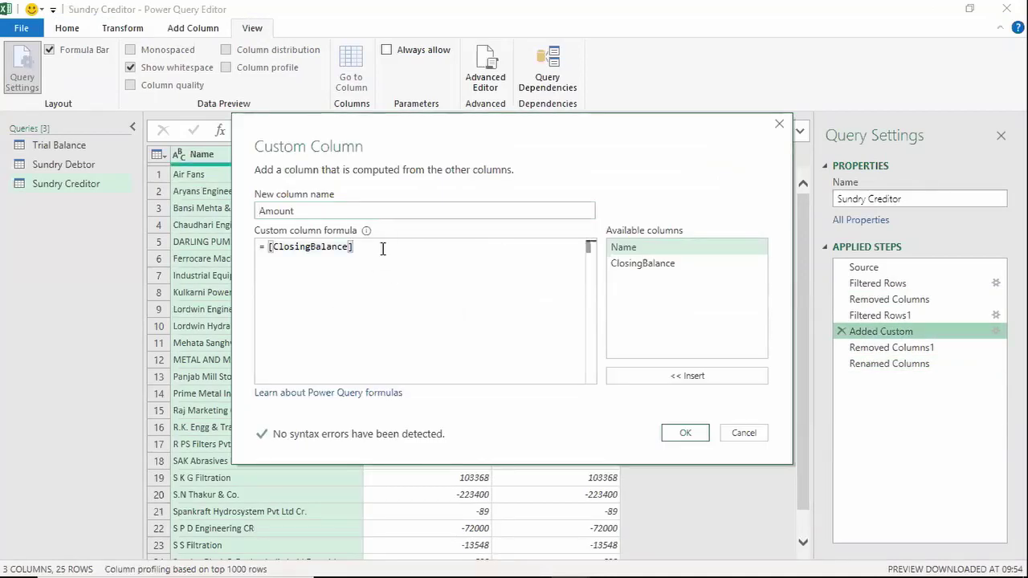
pyautogui.click(684, 433)
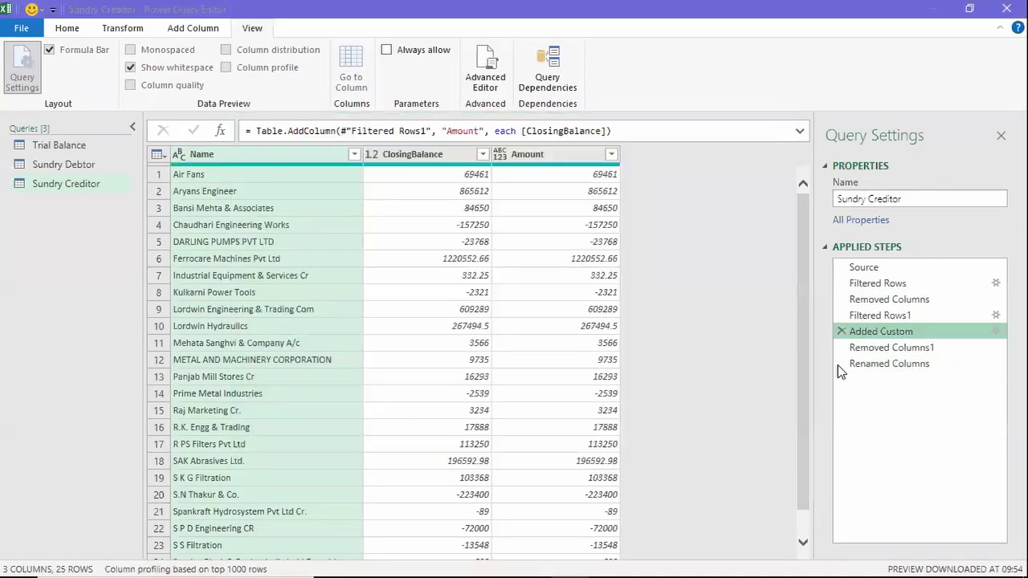
pyautogui.click(863, 363)
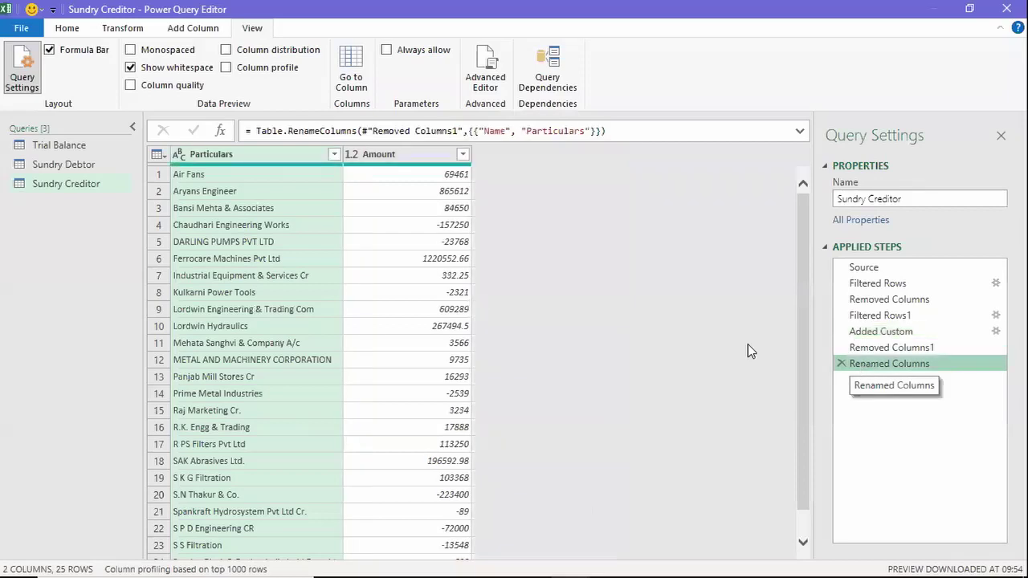
pyautogui.click(407, 229)
# Inspect the Air Fans, Aryans Engineer and Industrial Equipment rows, then choose Close & Load To
pyautogui.scroll(-3, 407, 230)
pyautogui.scroll(3, 407, 229)
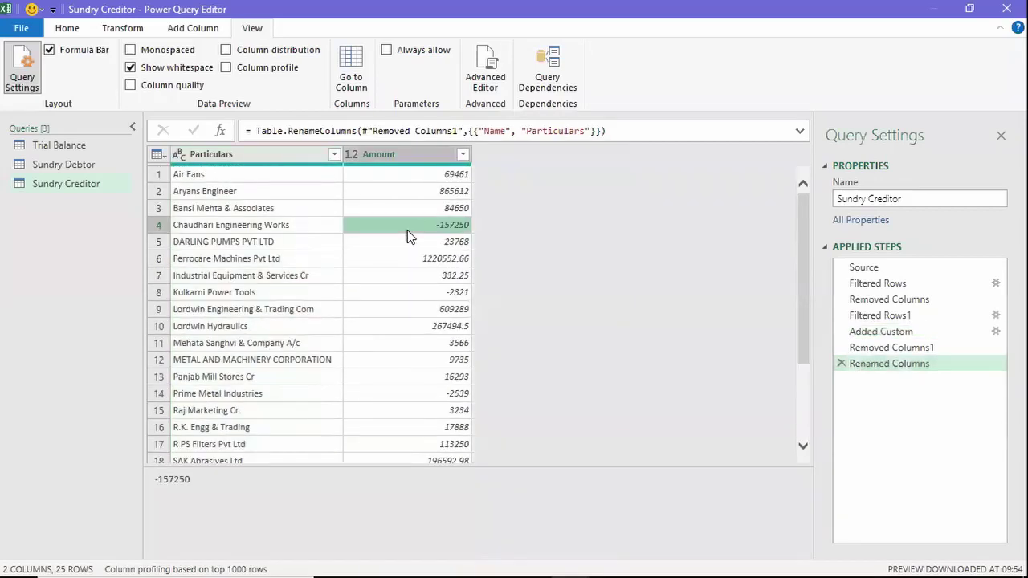
pyautogui.click(211, 179)
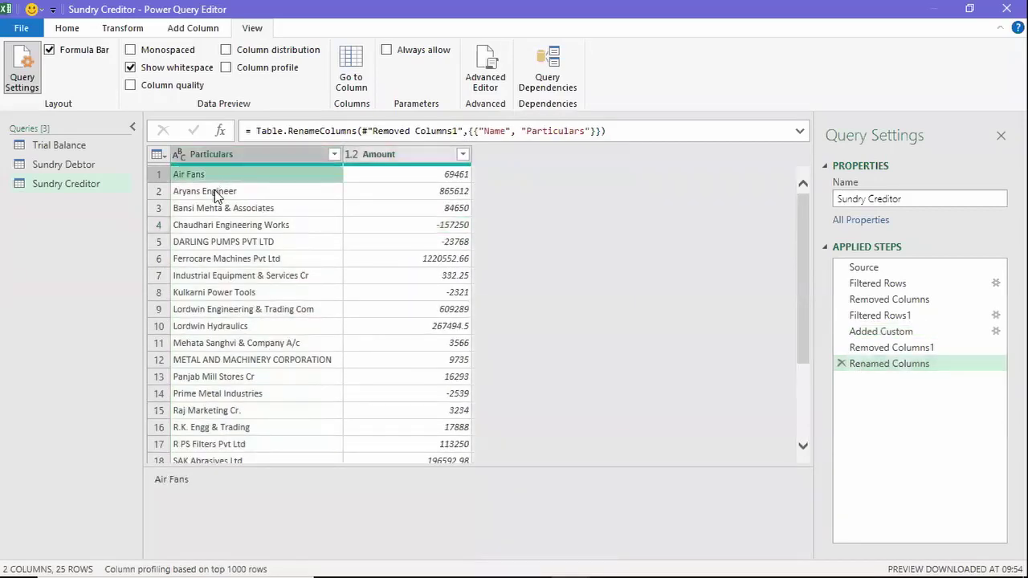
pyautogui.click(213, 193)
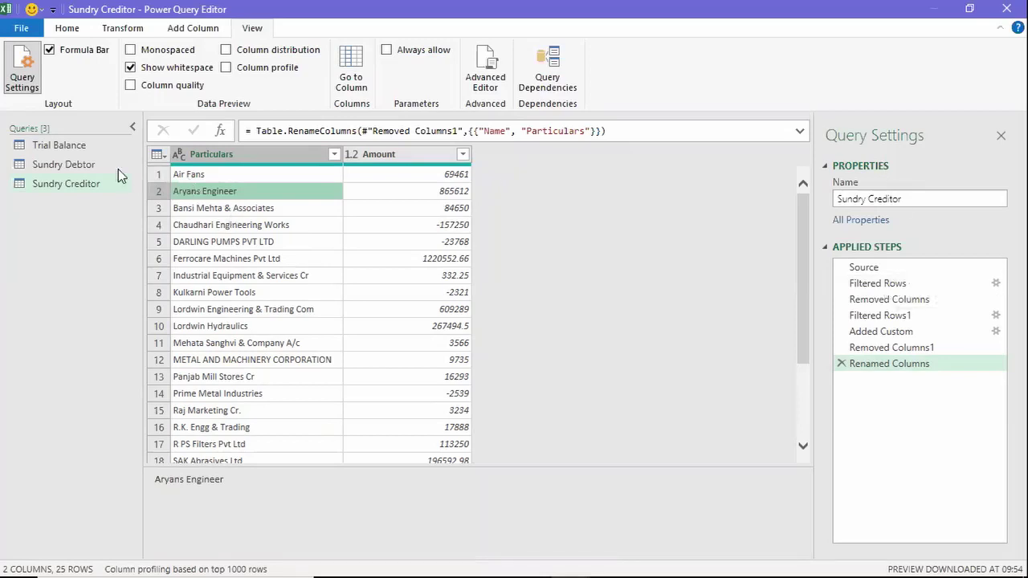
pyautogui.click(91, 164)
pyautogui.keyDown('ctrl'); pyautogui.click(69, 184); pyautogui.keyUp('ctrl')
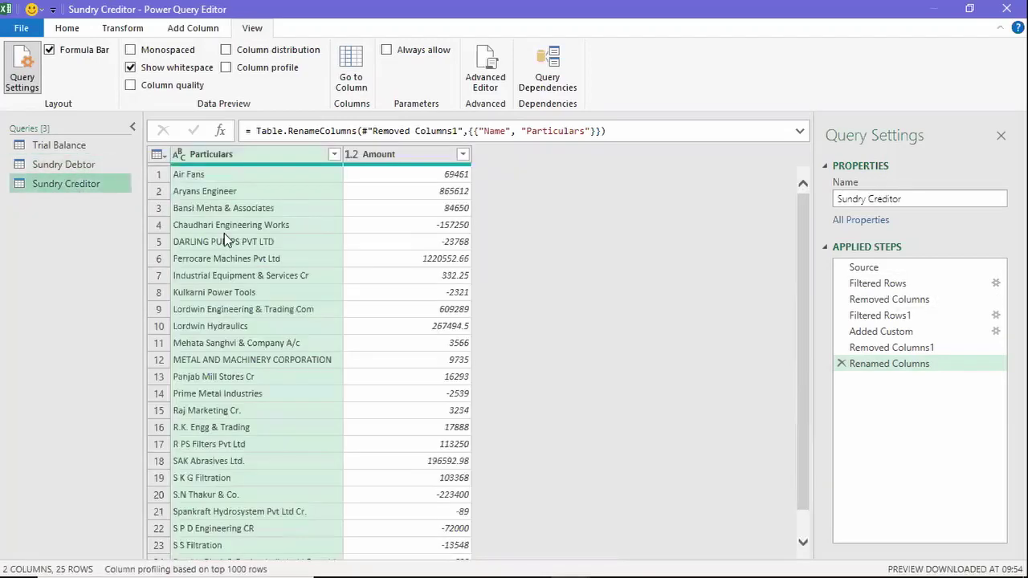
pyautogui.click(239, 274)
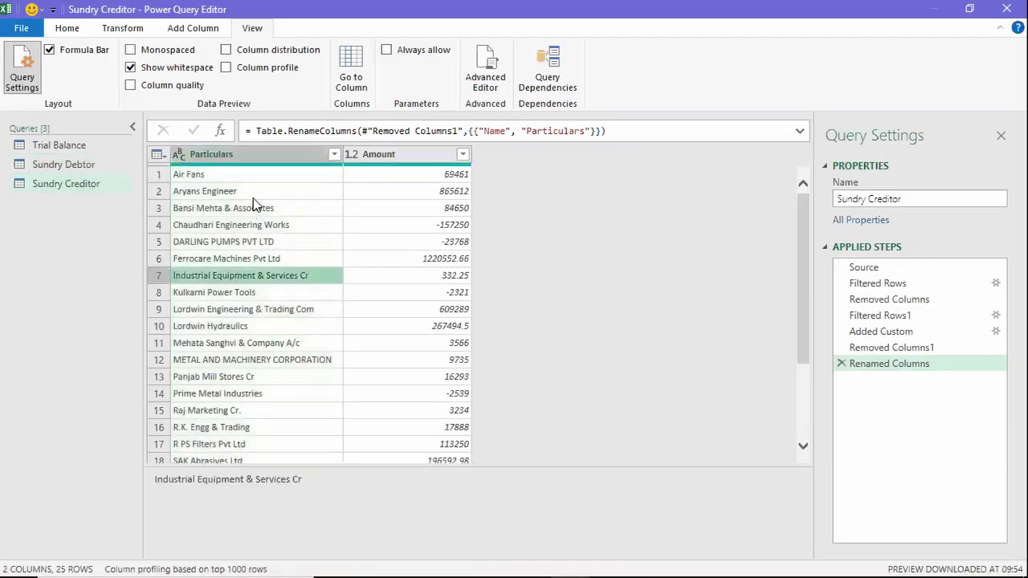
pyautogui.click(257, 177)
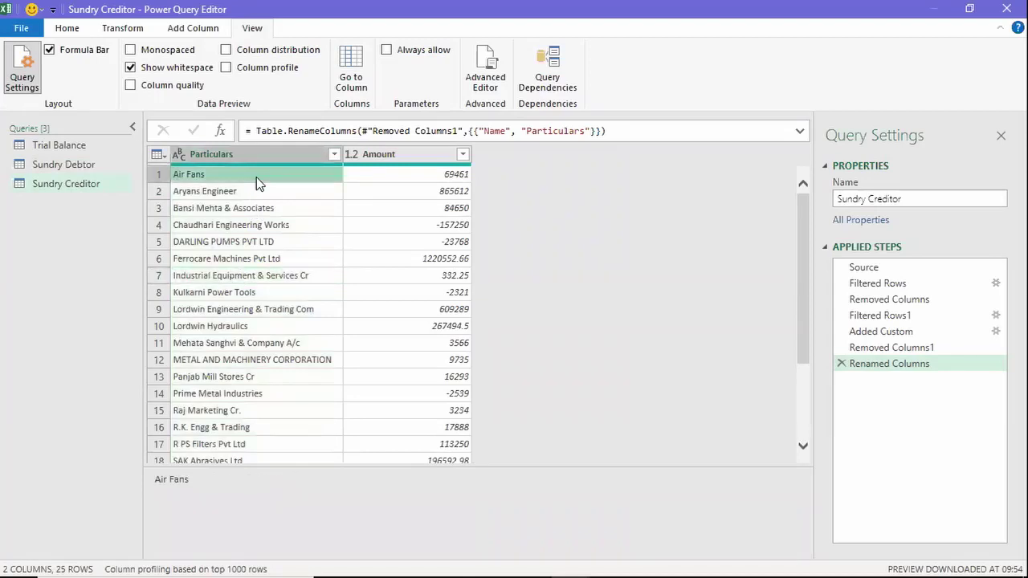
pyautogui.click(67, 30)
pyautogui.click(30, 88)
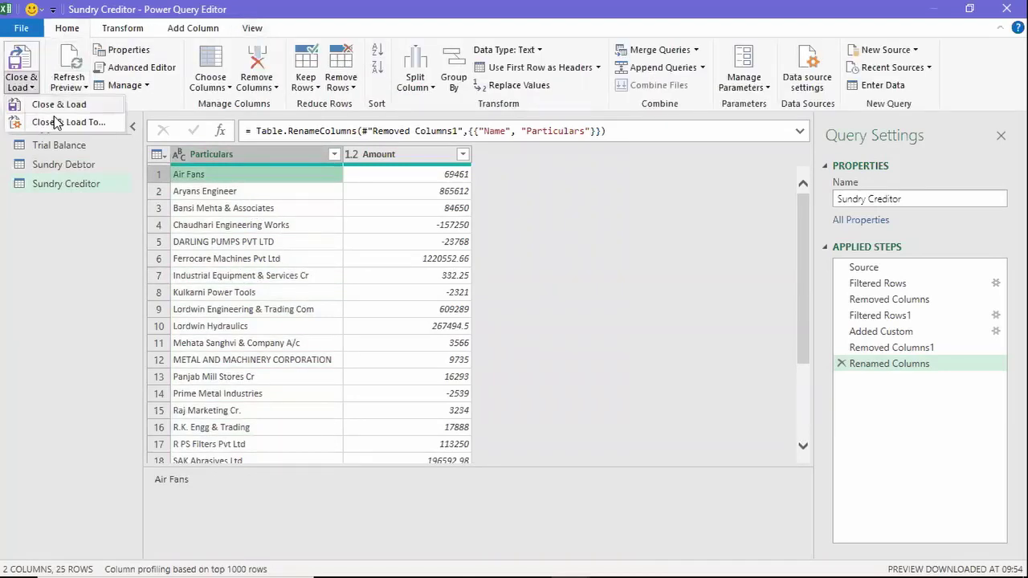
# Load the Sundry Creditor query as a table on the existing SCH worksheet at cell A49
pyautogui.click(59, 122)
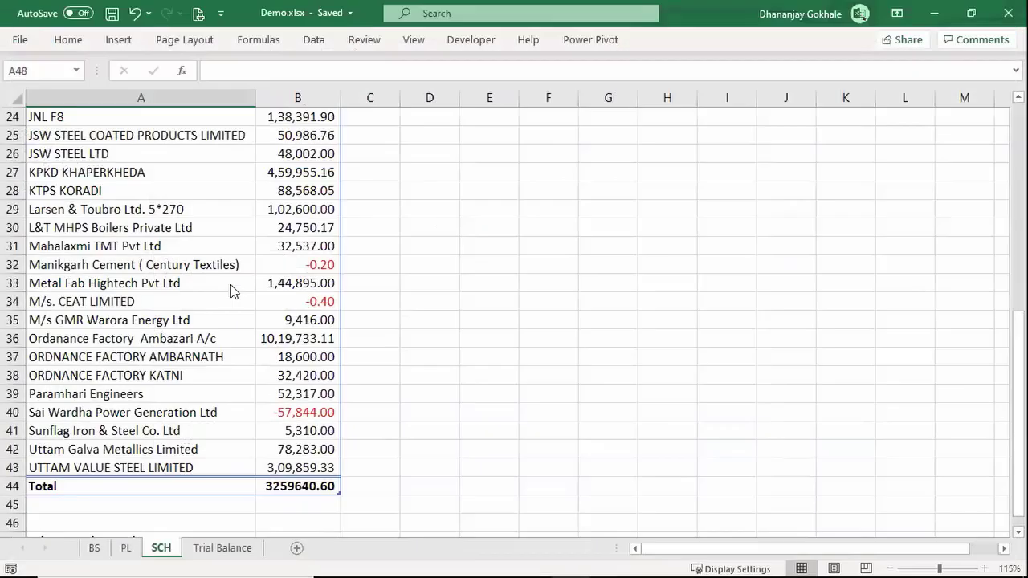
pyautogui.click(335, 480)
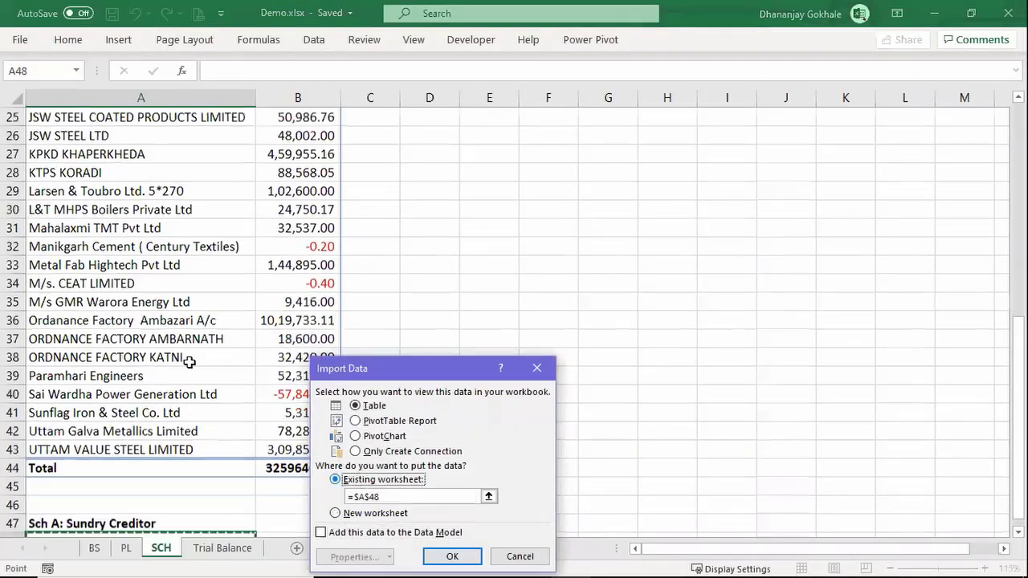
pyautogui.scroll(-4, 105, 382)
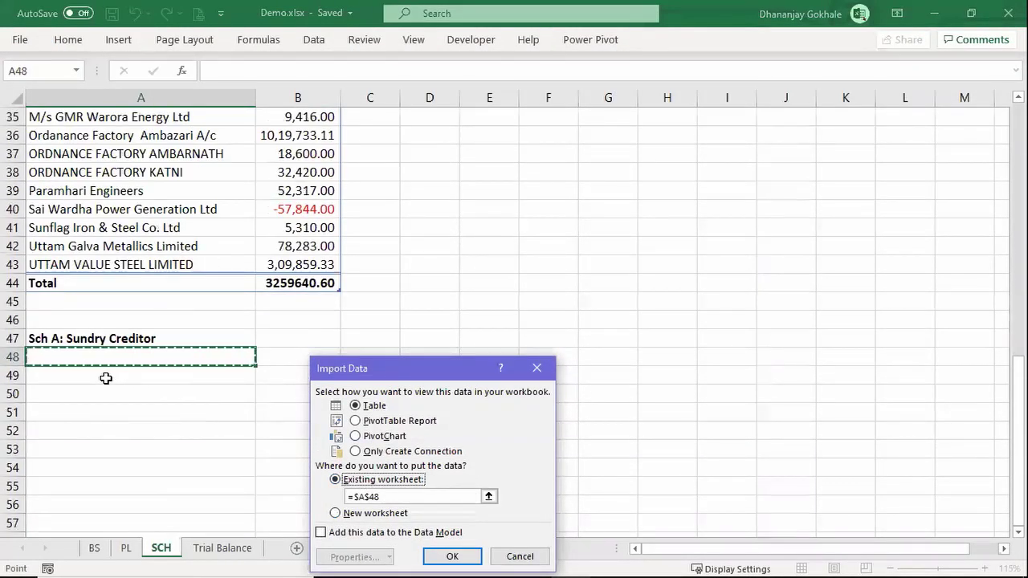
pyautogui.click(105, 375)
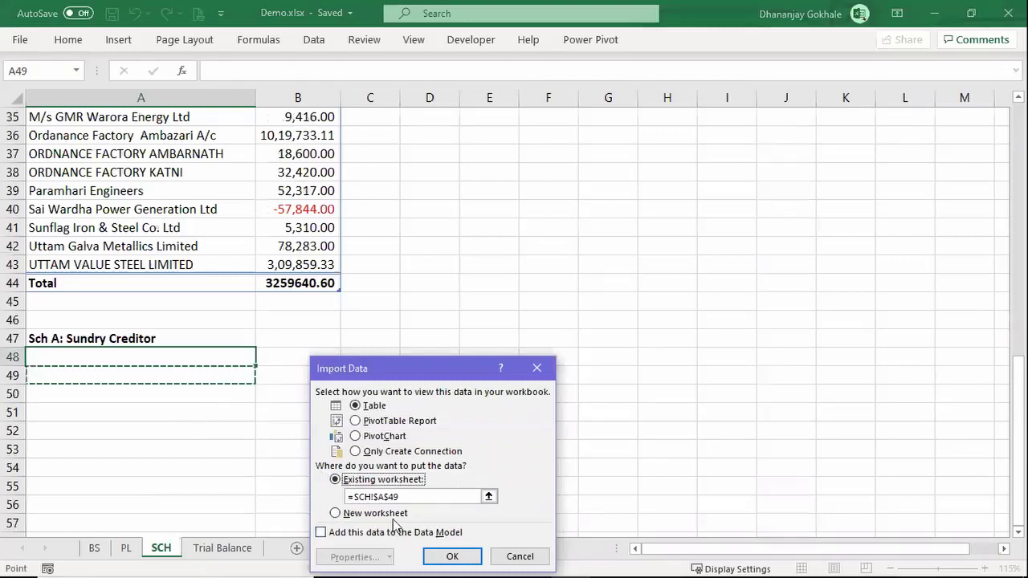
pyautogui.click(445, 554)
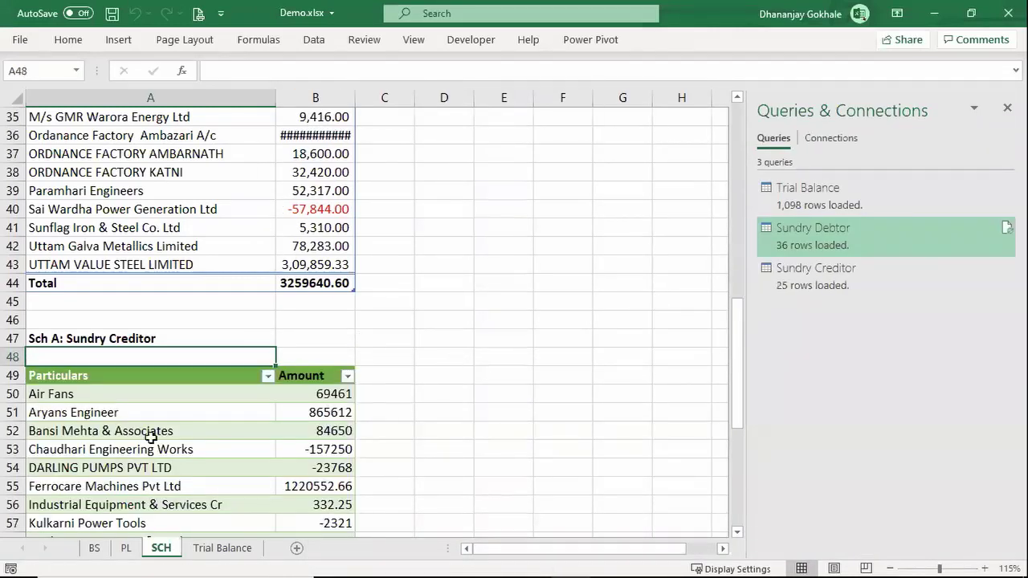
# Apply a blue Light table style to the Sundry Creditor table and turn off Banded Rows
pyautogui.click(115, 377)
pyautogui.click(699, 40)
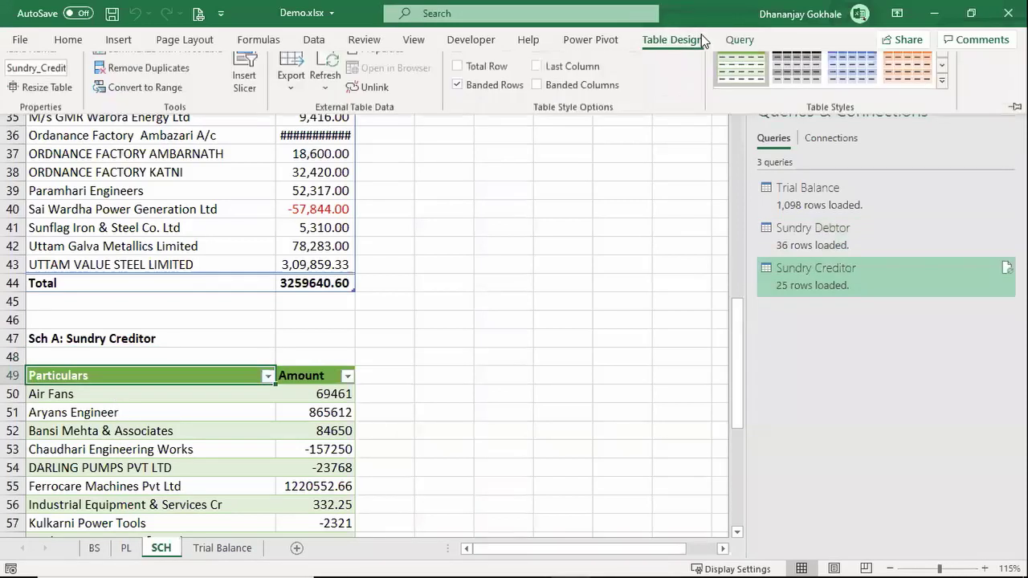
pyautogui.click(940, 100)
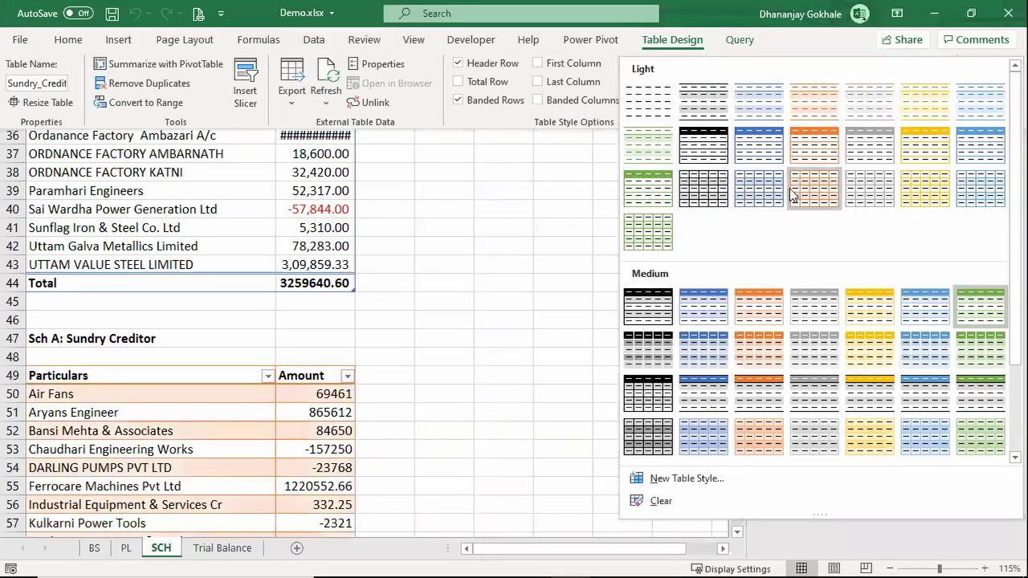
pyautogui.click(759, 153)
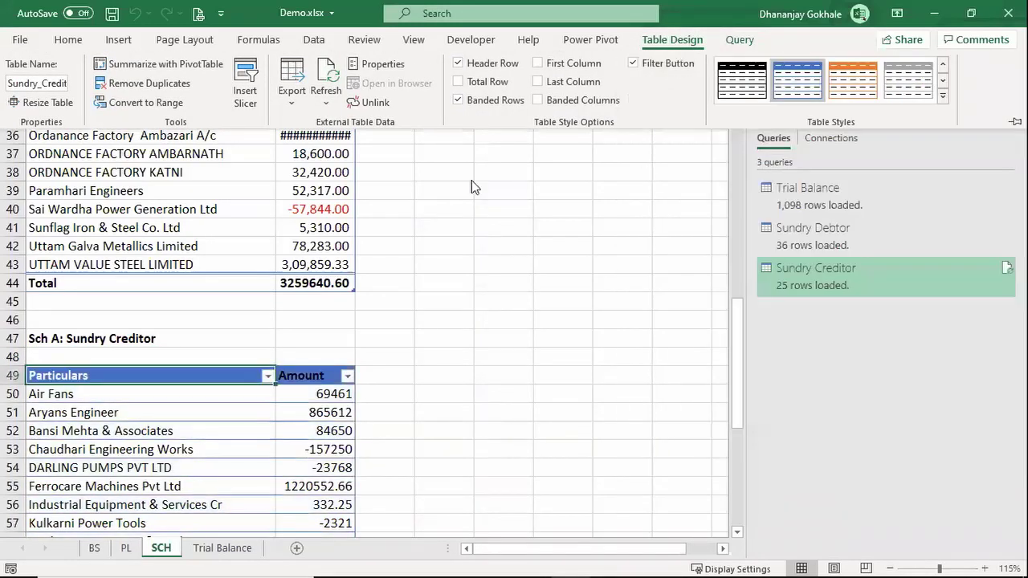
pyautogui.click(487, 98)
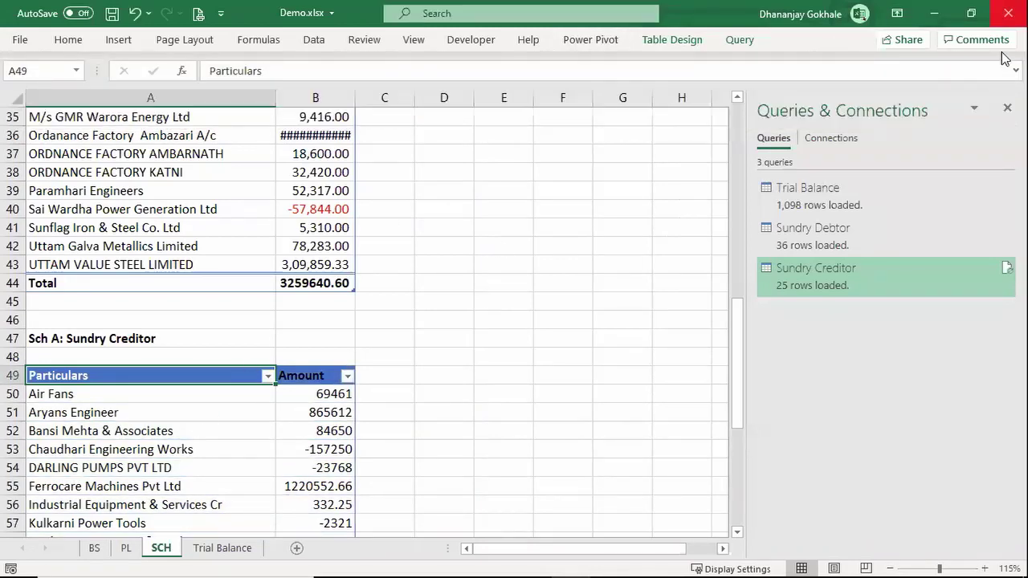
pyautogui.click(1006, 109)
pyautogui.click(402, 189)
# Widen column B and select the empty cell B75 below the creditor amounts
pyautogui.moveTo(356, 97); pyautogui.dragTo(375, 97)
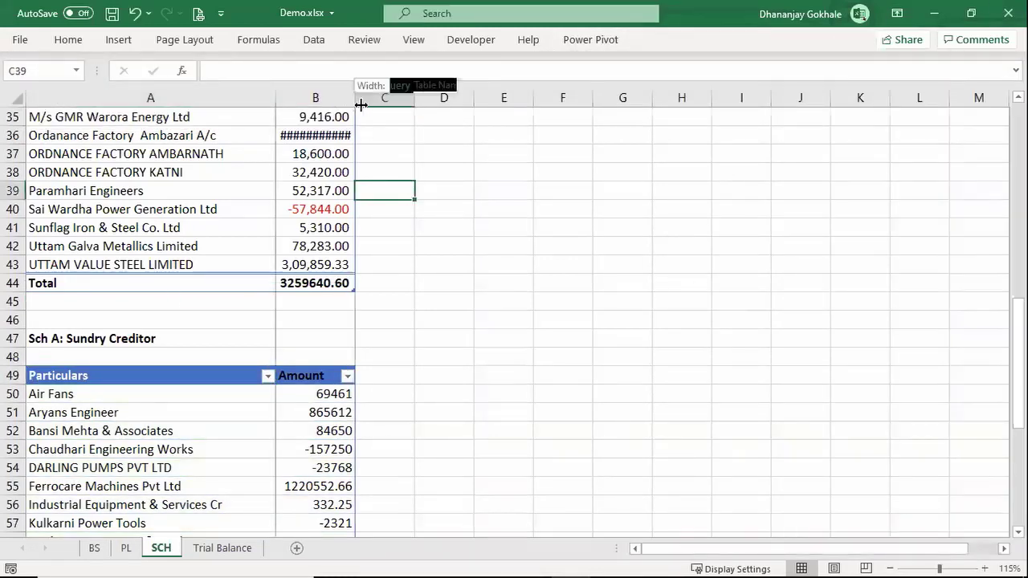
pyautogui.scroll(-5, 160, 329)
pyautogui.scroll(8, 187, 292)
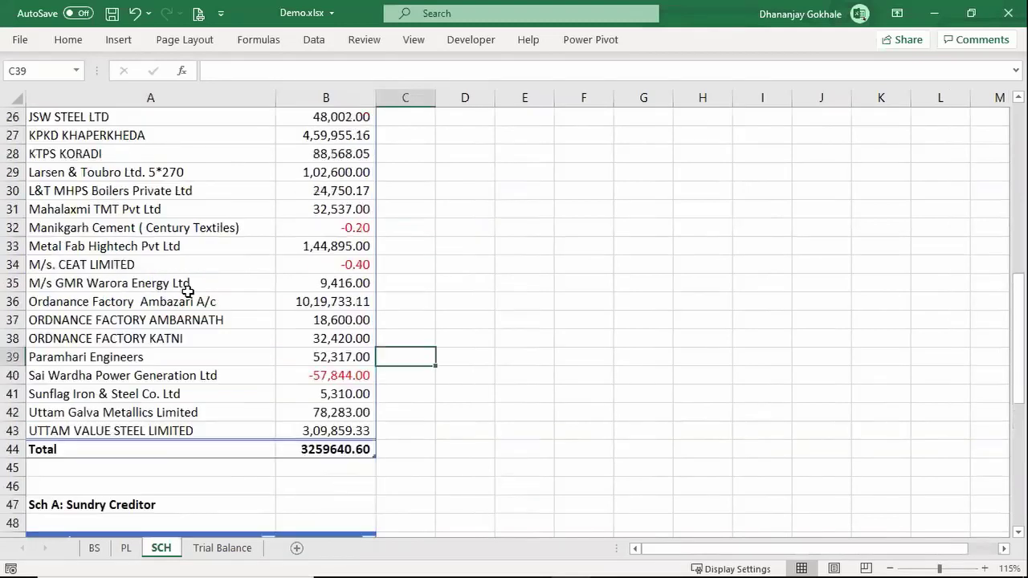
pyautogui.scroll(8, 187, 291)
pyautogui.click(191, 286)
pyautogui.scroll(-3, 138, 282)
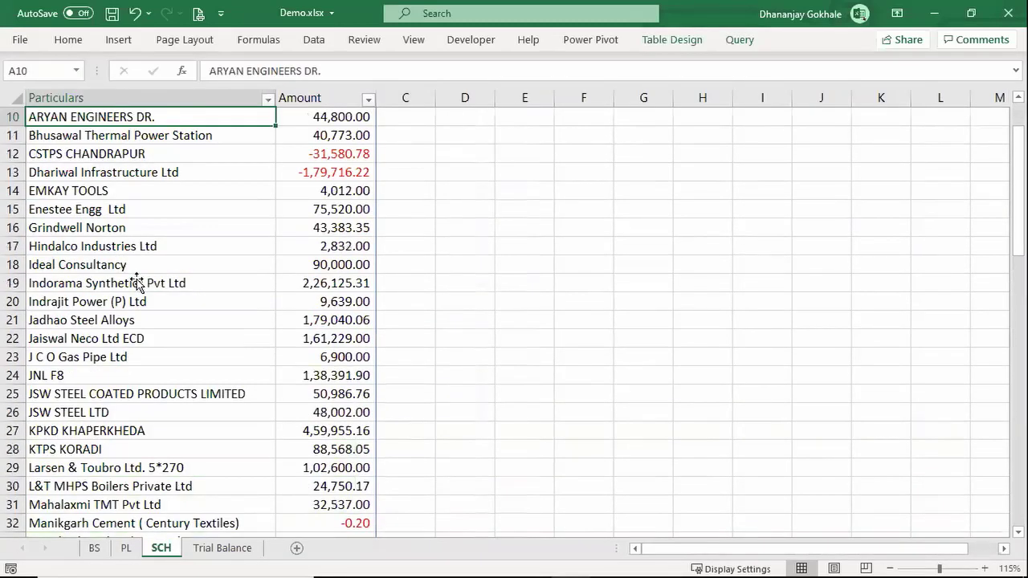
pyautogui.scroll(-3, 139, 286)
pyautogui.scroll(-5, 138, 292)
pyautogui.scroll(-5, 141, 303)
pyautogui.scroll(-6, 141, 307)
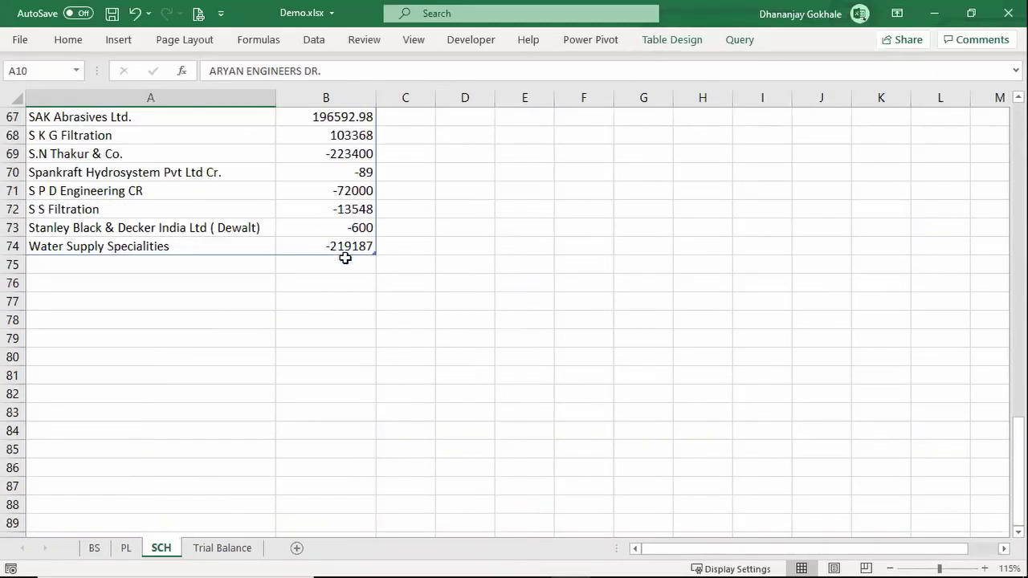
pyautogui.click(345, 265)
pyautogui.scroll(4, 378, 232)
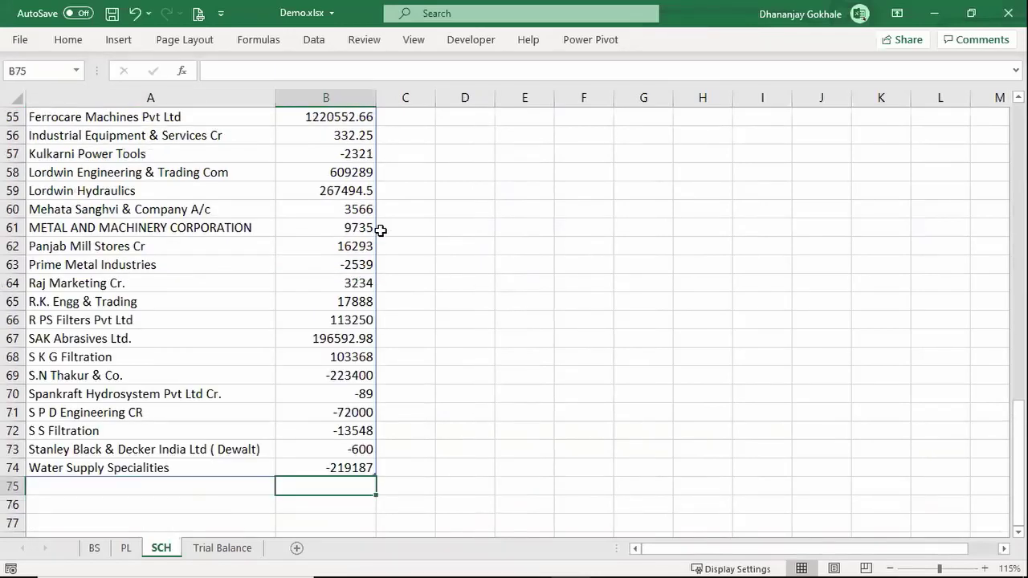
# Enter a SUM formula over the creditor Amount column, totalling 2866616.39
pyautogui.write('=SUM(')
pyautogui.press('Up')
pyautogui.hotkey('shift', 'Up')
pyautogui.hotkey('shift', 'Up')
pyautogui.hotkey('shift', 'Up')
pyautogui.hotkey('shift', 'Up')
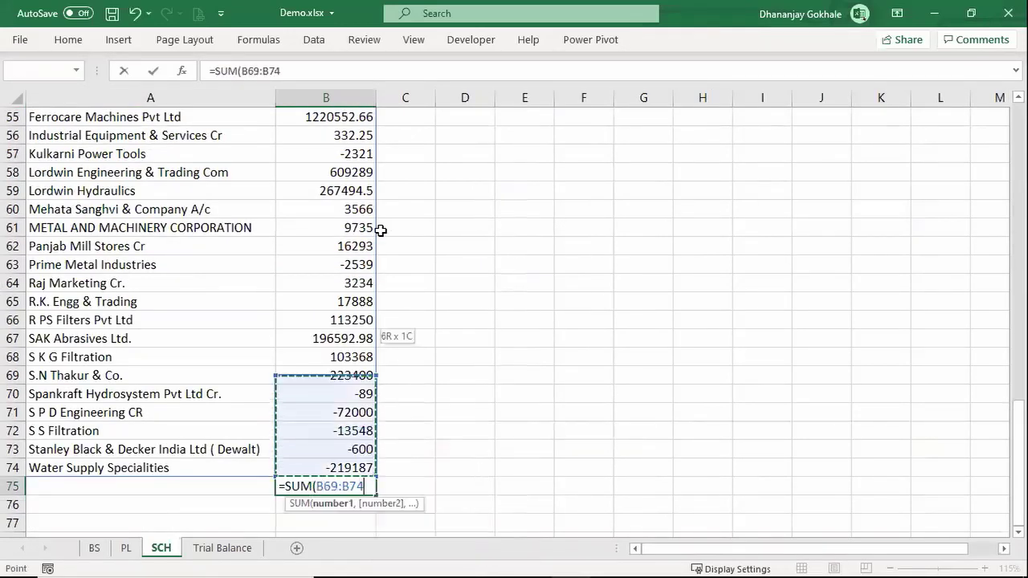
pyautogui.hotkey('shift', 'Up')
pyautogui.hotkey('shift', 'Up')
pyautogui.hotkey('shift', 'Up')
pyautogui.hotkey('shift', 'Up')
pyautogui.hotkey('shift', 'Up')
pyautogui.hotkey('shift', 'Up')
pyautogui.hotkey('shift', 'Down')
pyautogui.hotkey('shift', 'Down')
pyautogui.hotkey('shift', 'Down')
pyautogui.hotkey('shift', 'Down')
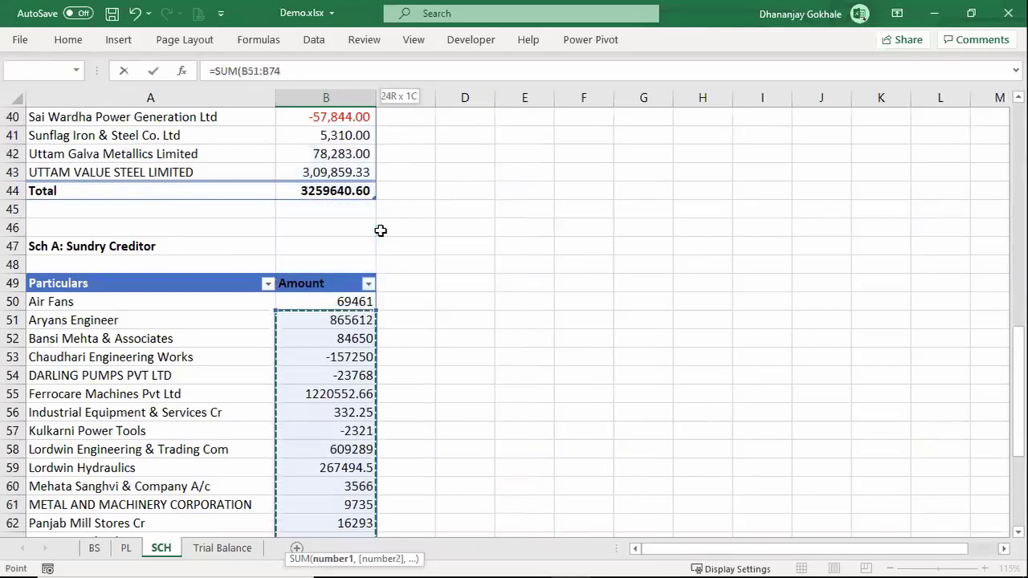
pyautogui.hotkey('shift', 'Up')
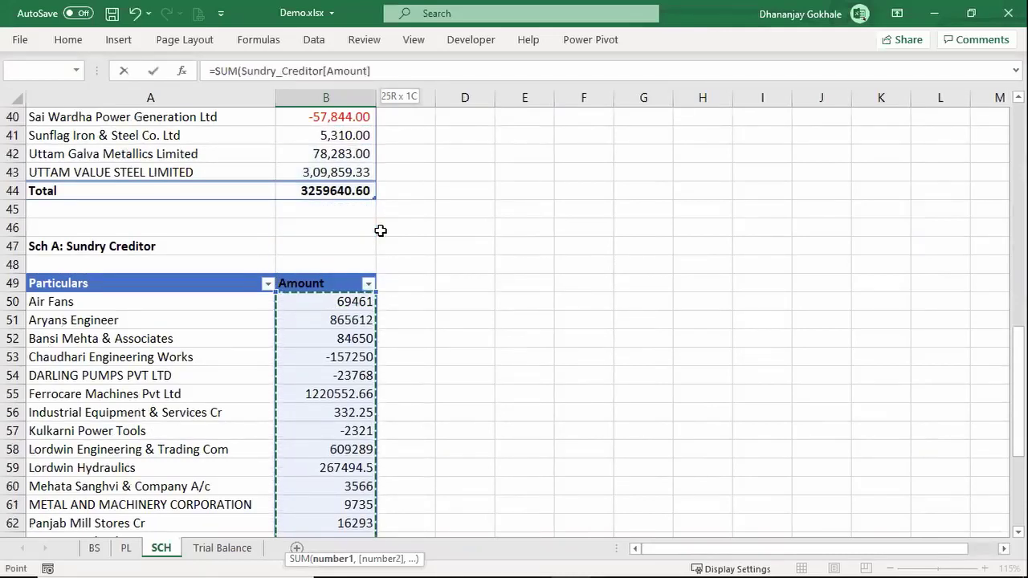
pyautogui.write(')')
pyautogui.press('Return')
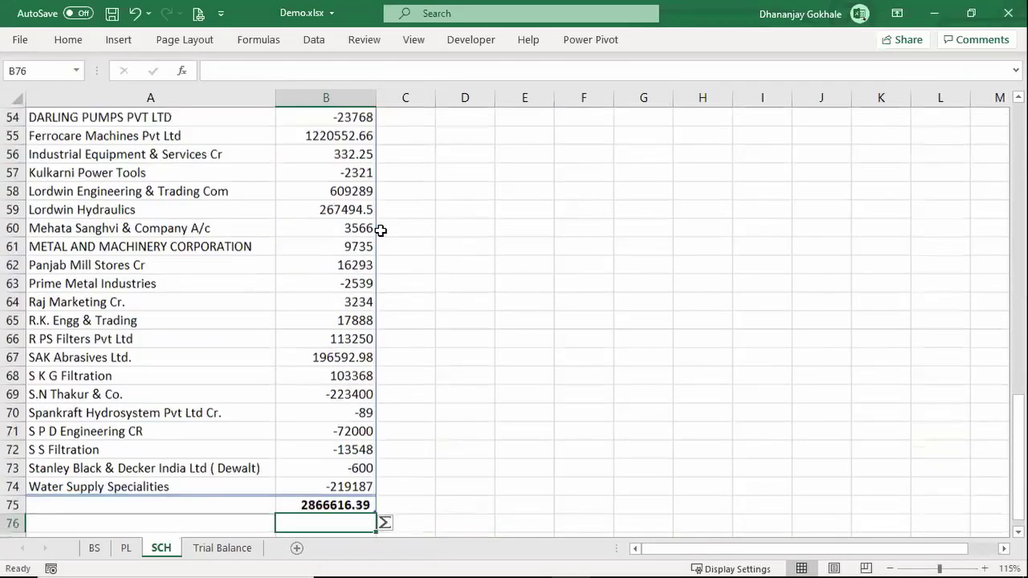
# Label A75 'Total', return to the top of the sheet, and save the workbook
pyautogui.press('Up')
pyautogui.press('Left')
pyautogui.write('Total')
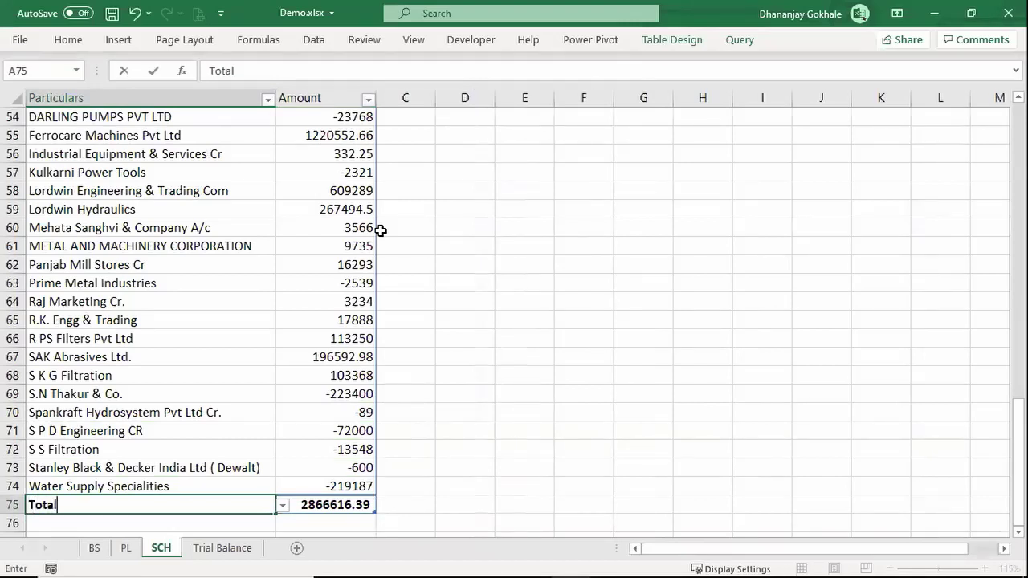
pyautogui.press('Return')
pyautogui.press('Up')
pyautogui.press('Up')
pyautogui.press('Right')
pyautogui.press('Up')
pyautogui.press('Left')
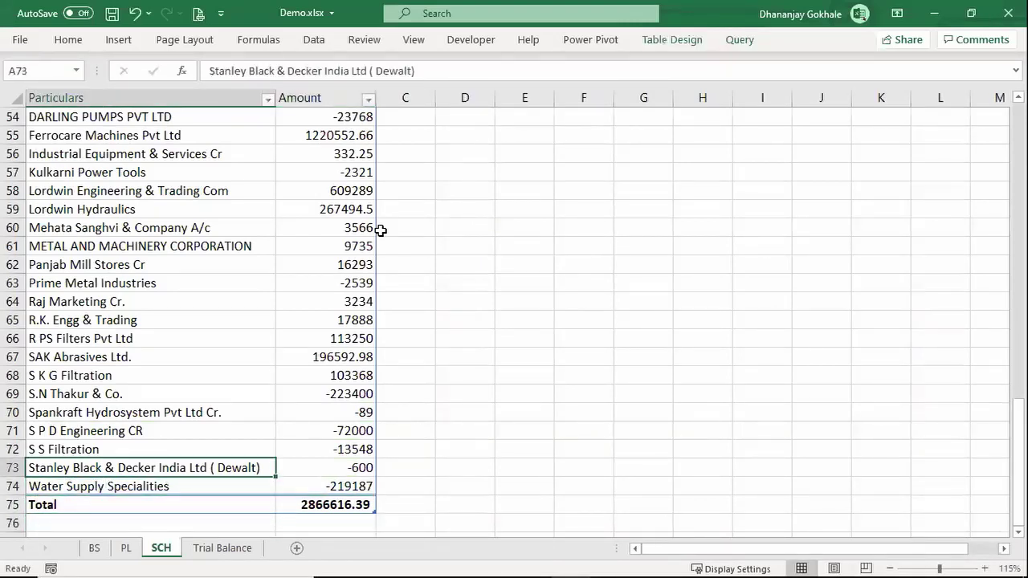
pyautogui.hotkey('ctrl', 'Home')
pyautogui.hotkey('ctrl', 's')
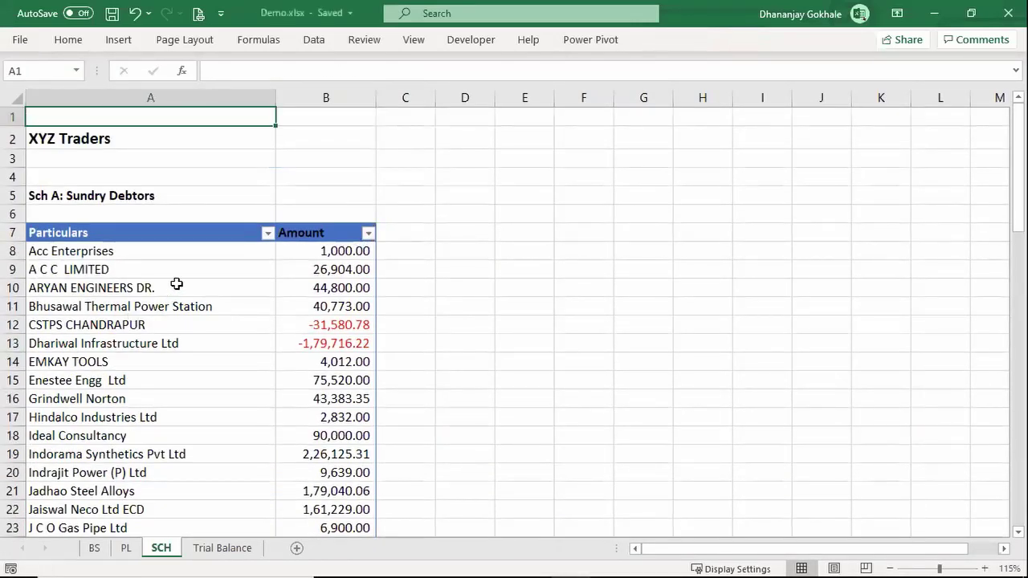
pyautogui.scroll(-2, 161, 289)
pyautogui.scroll(-4, 153, 299)
pyautogui.scroll(-2, 154, 297)
pyautogui.scroll(-3, 153, 297)
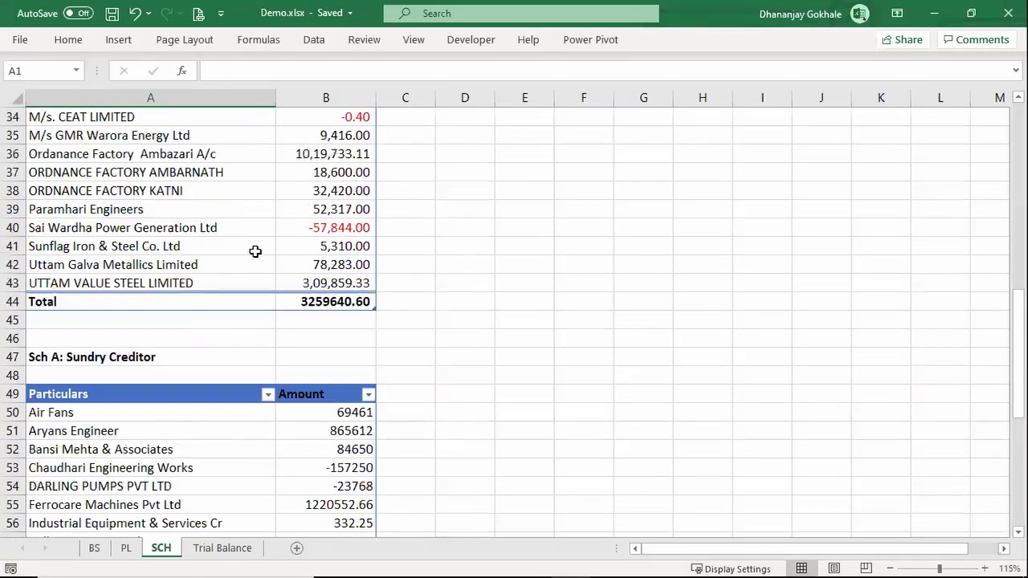
pyautogui.scroll(2, 98, 249)
pyautogui.scroll(1, 108, 264)
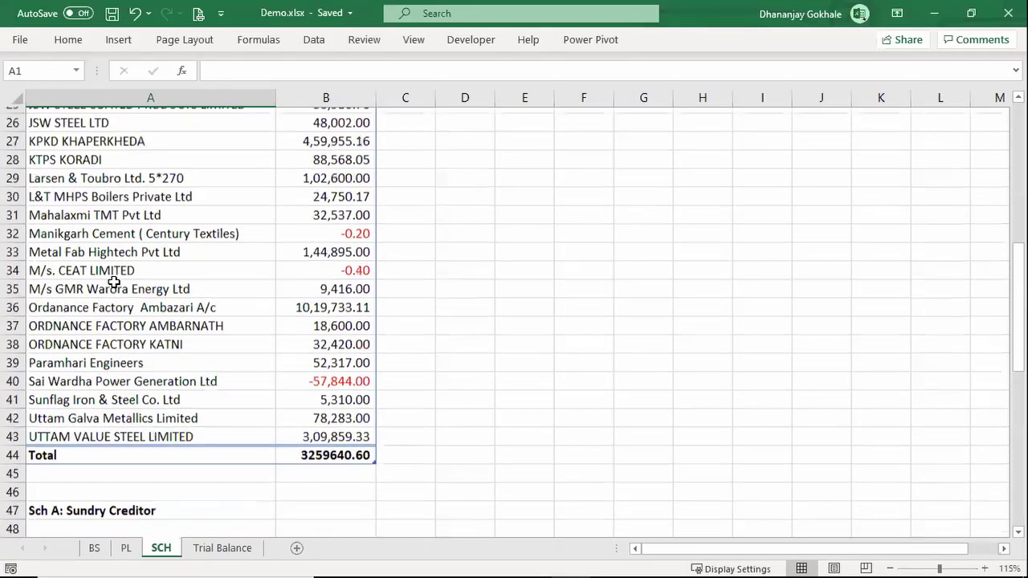
pyautogui.click(115, 283)
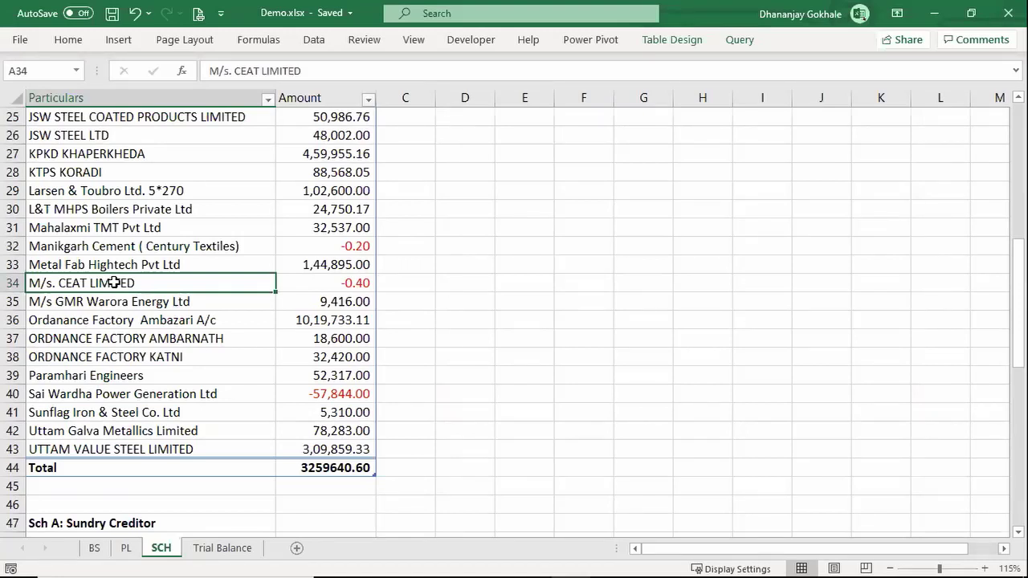
pyautogui.press('Up')
pyautogui.press('Up')
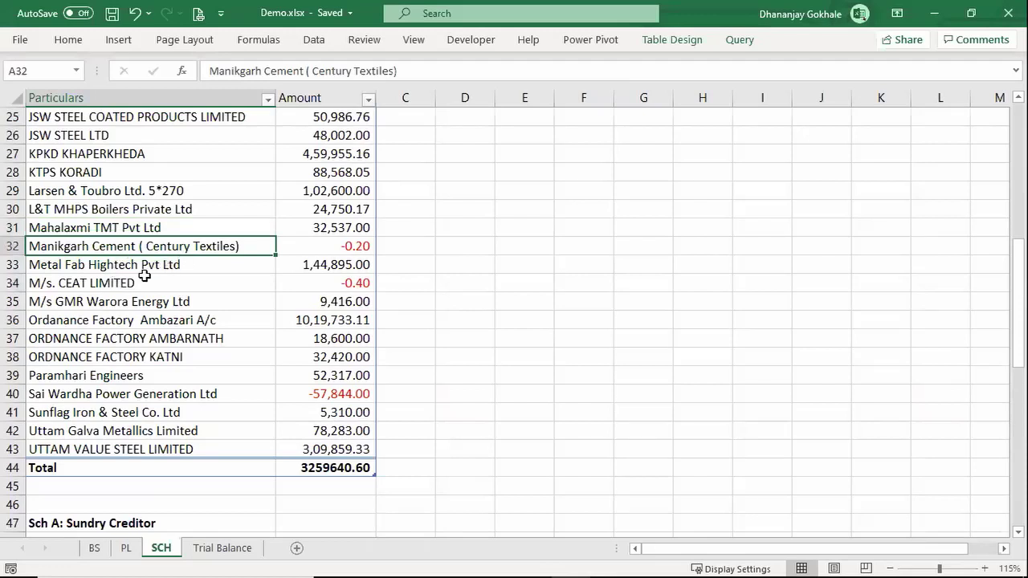
pyautogui.press('Down')
pyautogui.press('Down')
pyautogui.press('Up')
pyautogui.press('Up')
pyautogui.press('Down')
pyautogui.press('Down')
pyautogui.hotkey('shift', 'Right')
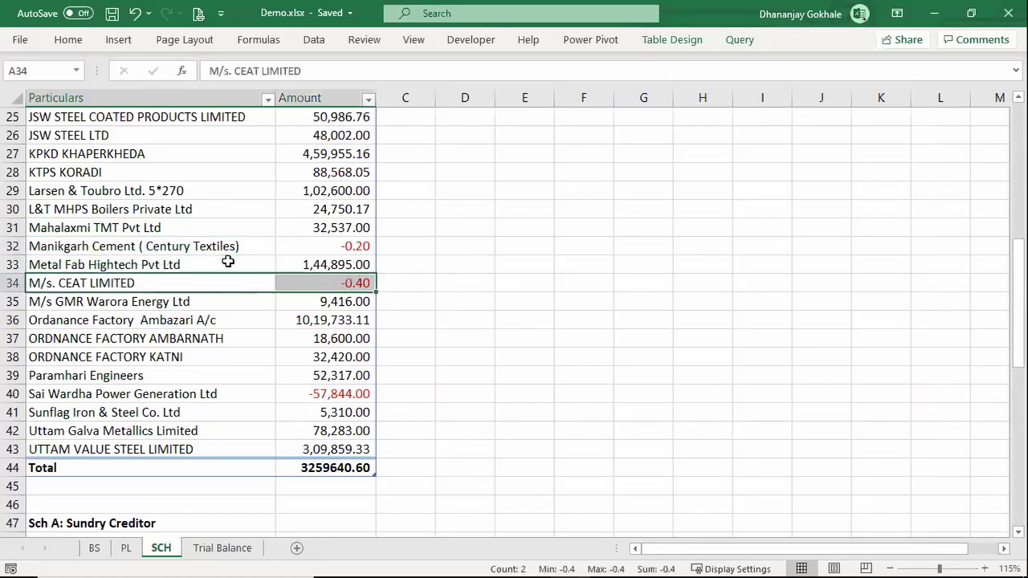
pyautogui.press('Up')
pyautogui.press('Down')
pyautogui.hotkey('shift', 'Right')
pyautogui.press('Down')
pyautogui.press('Up')
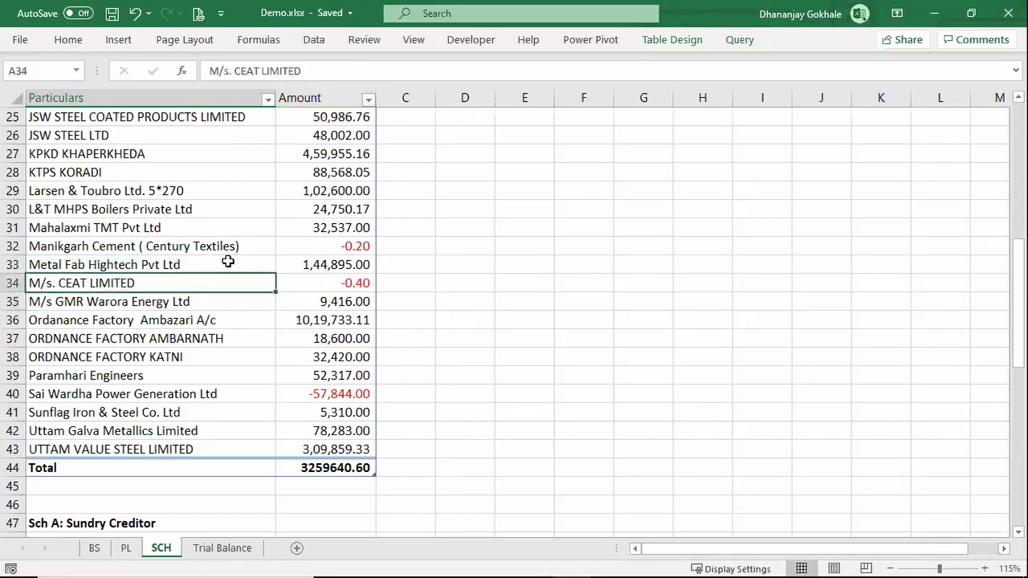
pyautogui.click(353, 281)
pyautogui.scroll(5, 330, 302)
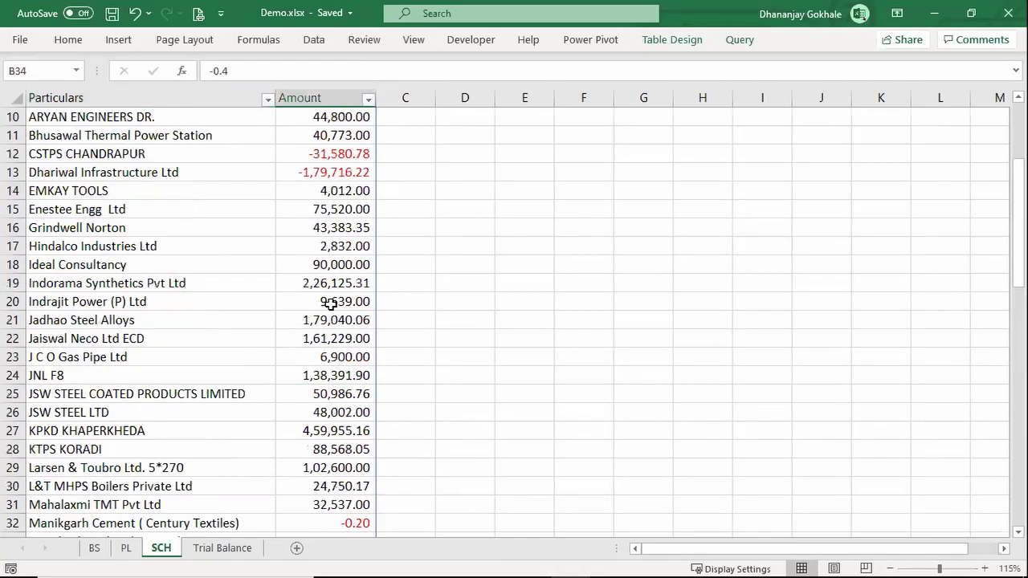
pyautogui.scroll(3, 330, 302)
pyautogui.scroll(-4, 193, 302)
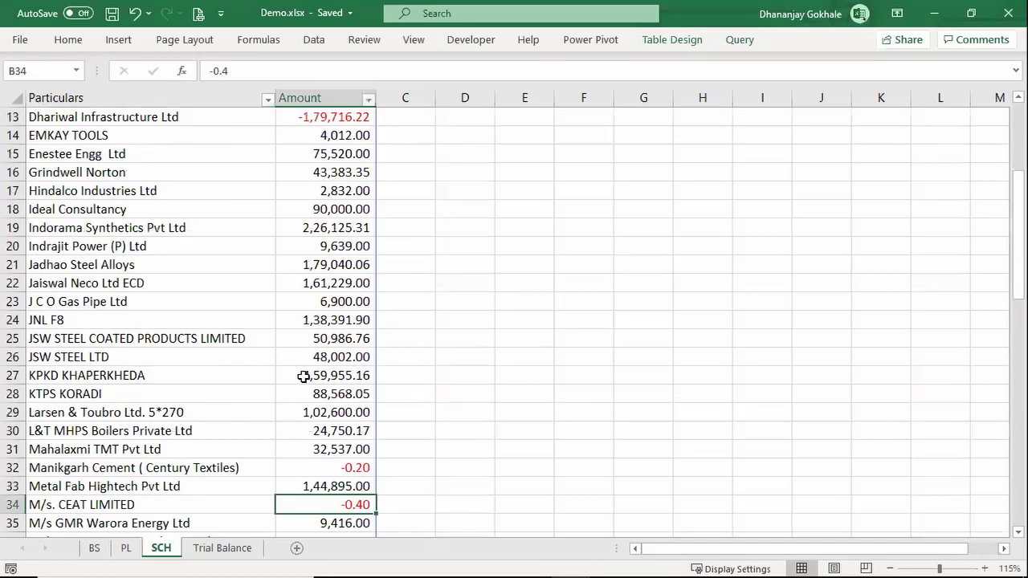
pyautogui.scroll(-1, 321, 419)
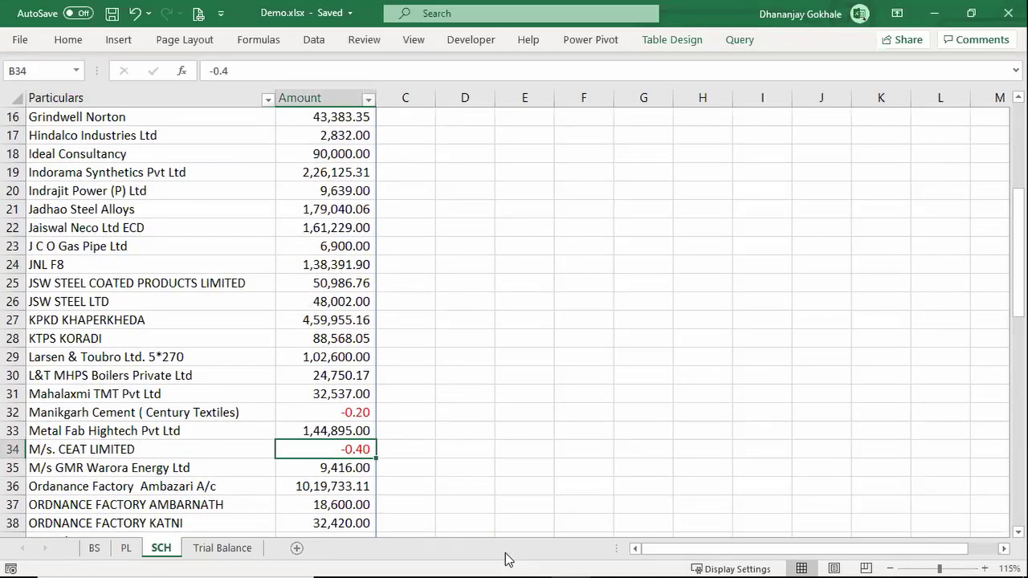
pyautogui.moveTo(495, 560)
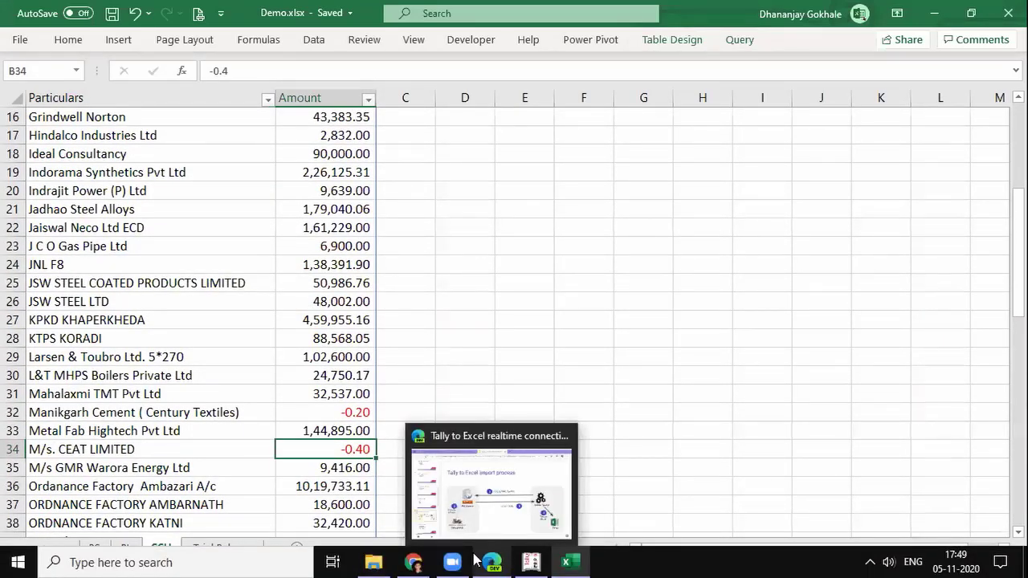
pyautogui.moveTo(531, 559)
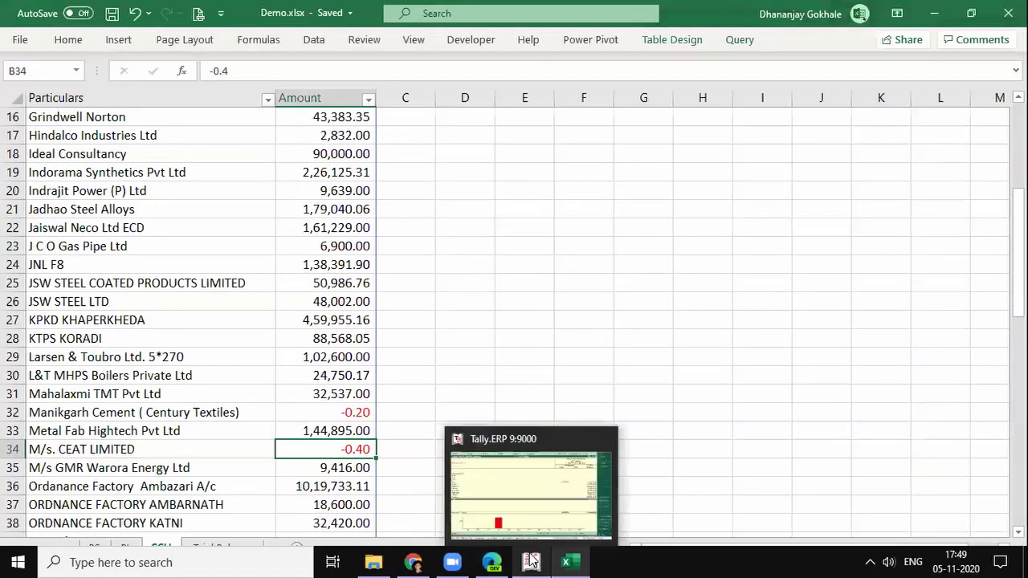
# In Tally, start a Journal voucher with M/s. CEAT LIMITED as the debit ledger
pyautogui.click(481, 518)
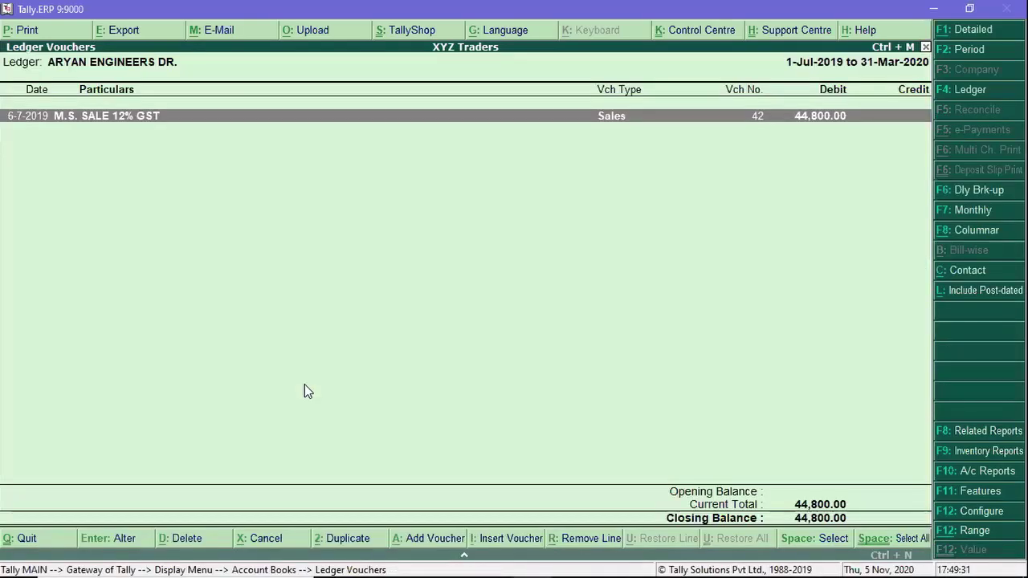
pyautogui.press('Escape')
pyautogui.press('Escape')
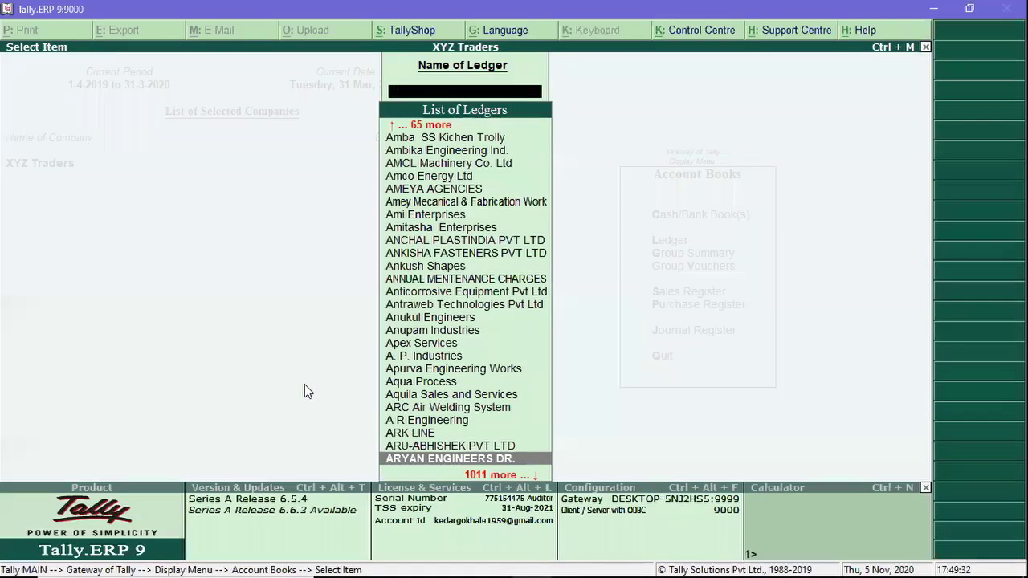
pyautogui.press('Escape')
pyautogui.press('Escape')
pyautogui.press('Escape')
pyautogui.press('v')
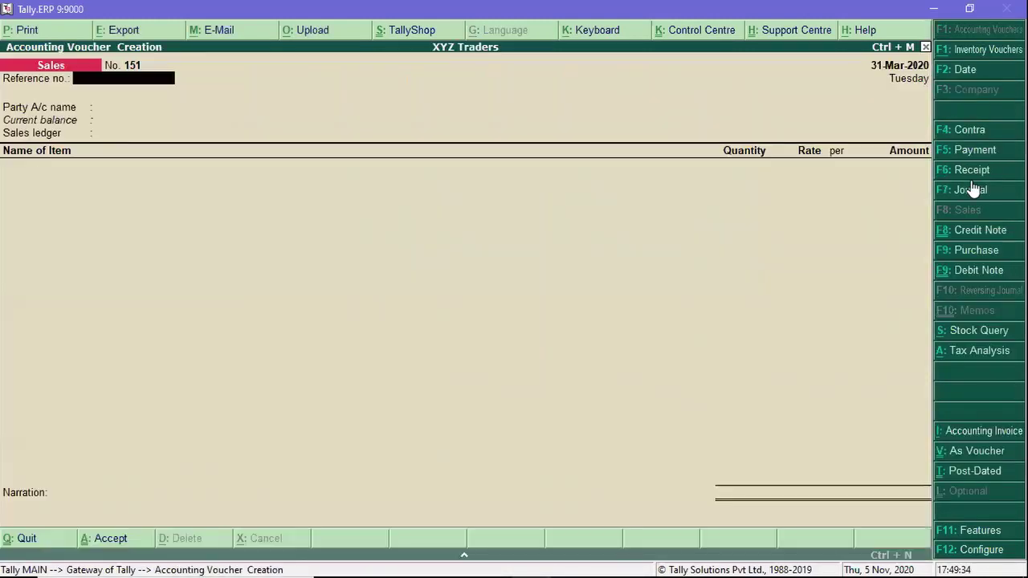
pyautogui.press('F7')
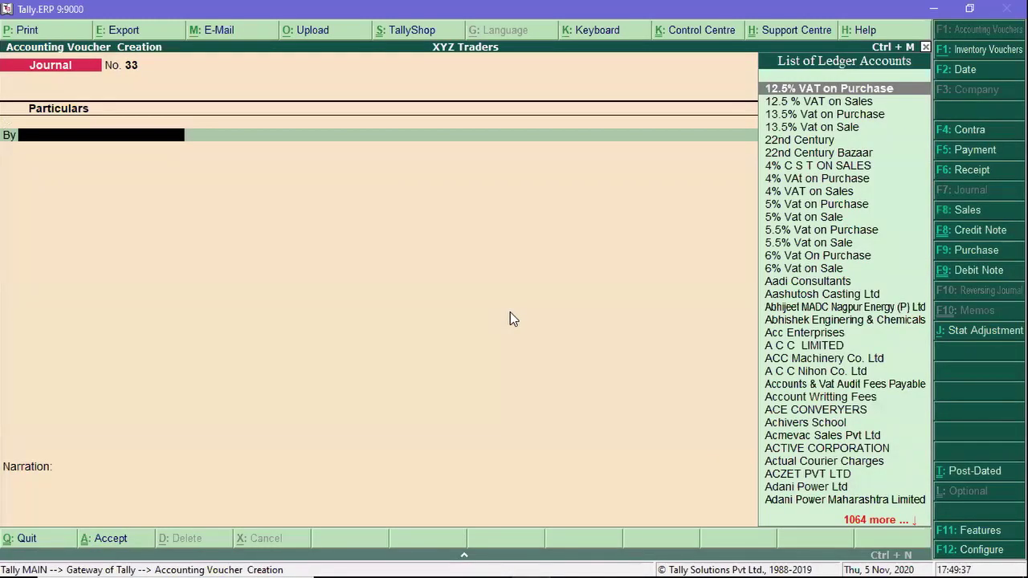
pyautogui.write('Ce')
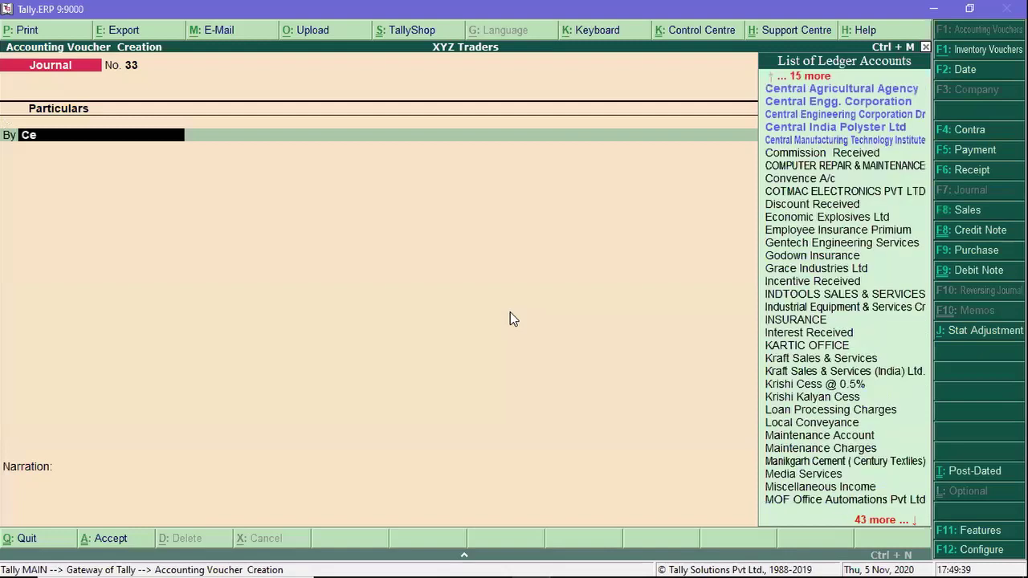
pyautogui.write('at')
pyautogui.press('Return')
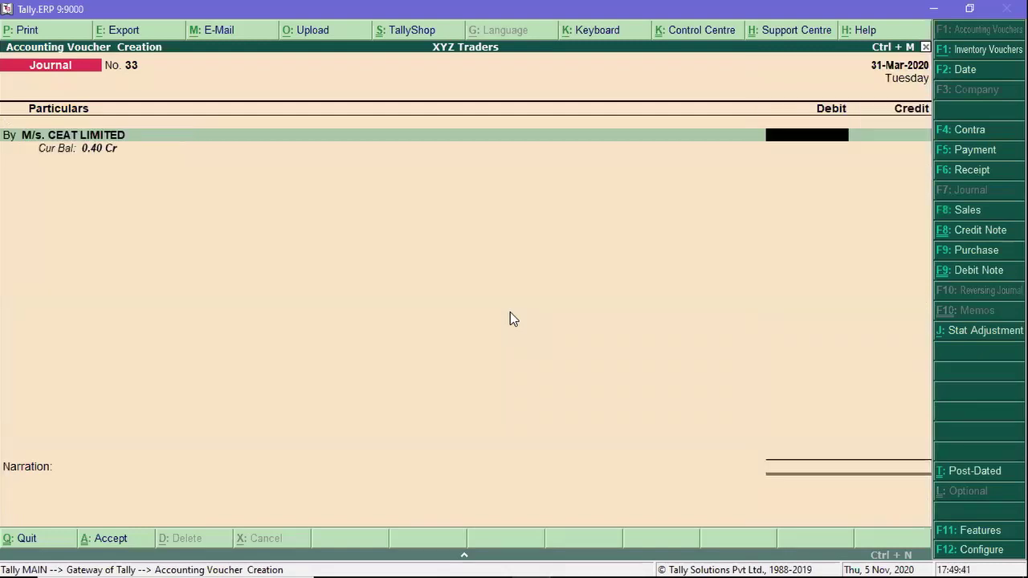
pyautogui.hotkey('alt', 'Tab')
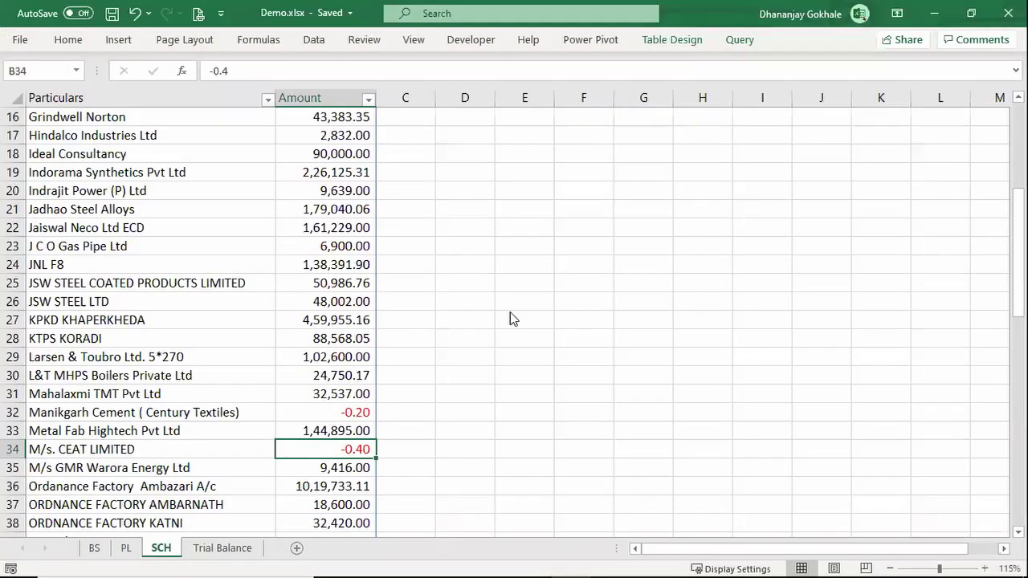
pyautogui.hotkey('alt', 'Tab')
# Correct the debit amount from 0.04 to 0.40 and credit Rounded Off
pyautogui.write('0.04')
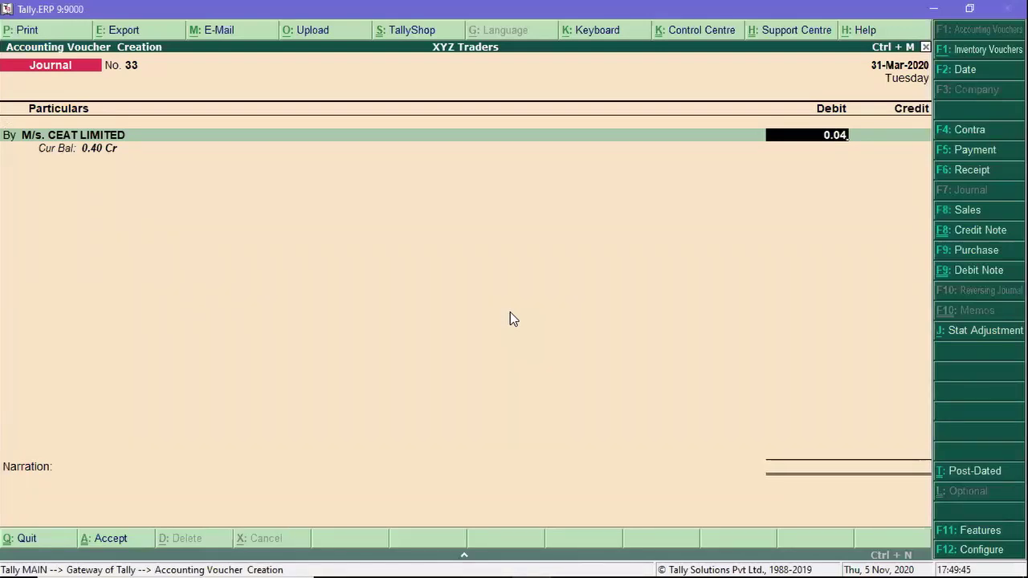
pyautogui.press('Return')
pyautogui.press('Up')
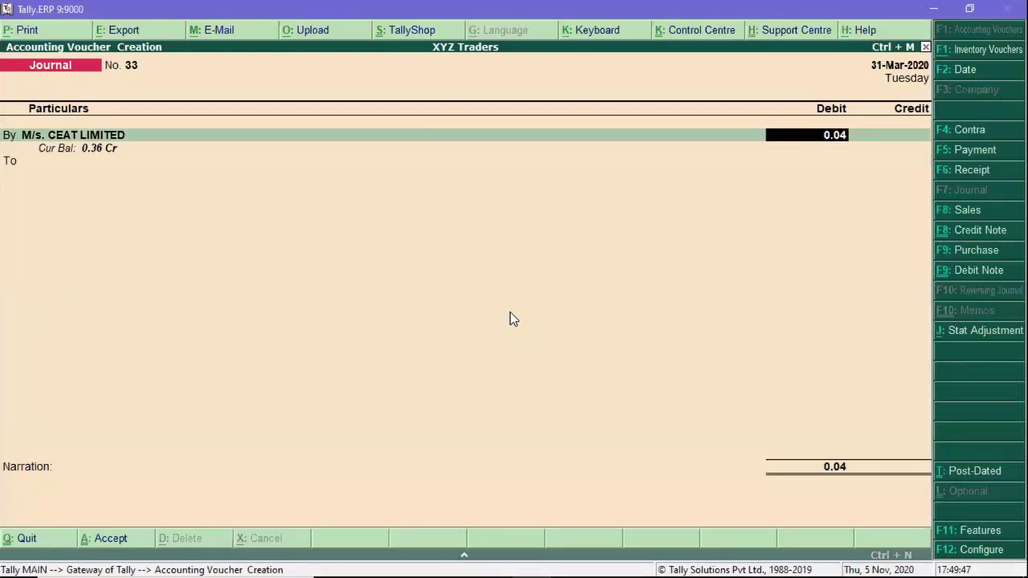
pyautogui.hotkey('alt', 'Tab')
pyautogui.hotkey('alt', 'Tab')
pyautogui.press('BackSpace')
pyautogui.press('BackSpace')
pyautogui.write('4')
pyautogui.press('Return')
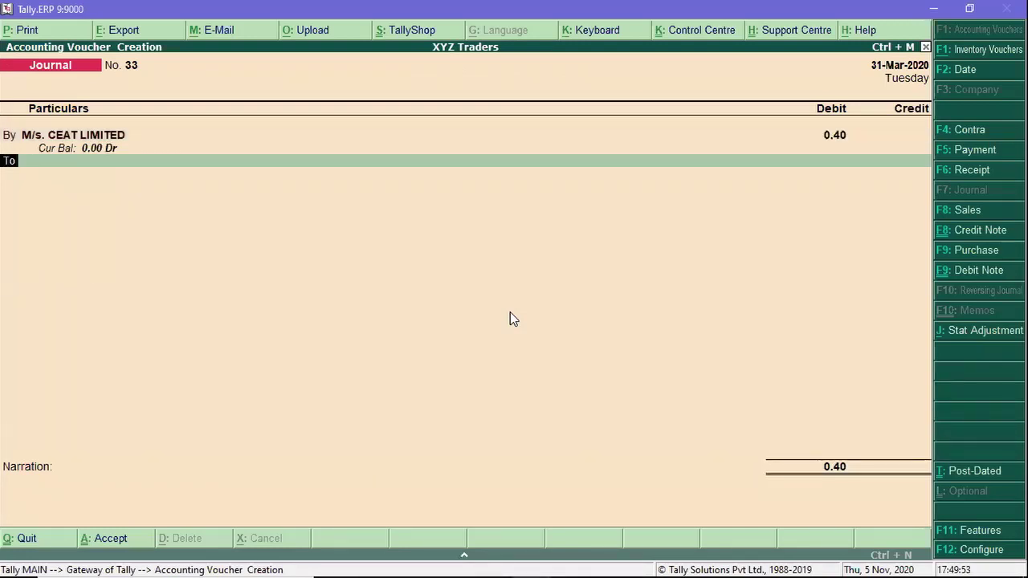
pyautogui.write('rou')
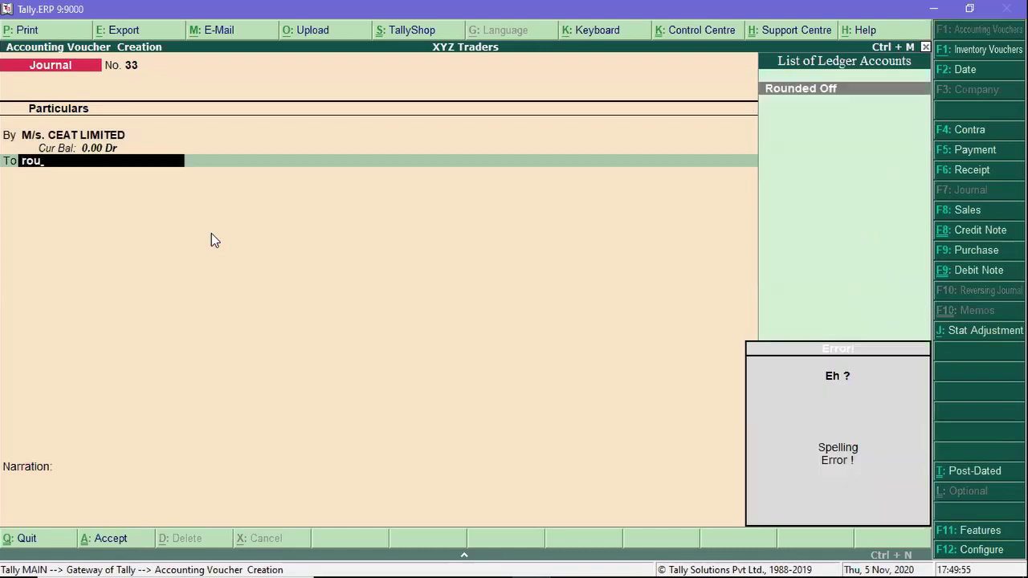
pyautogui.press('Return')
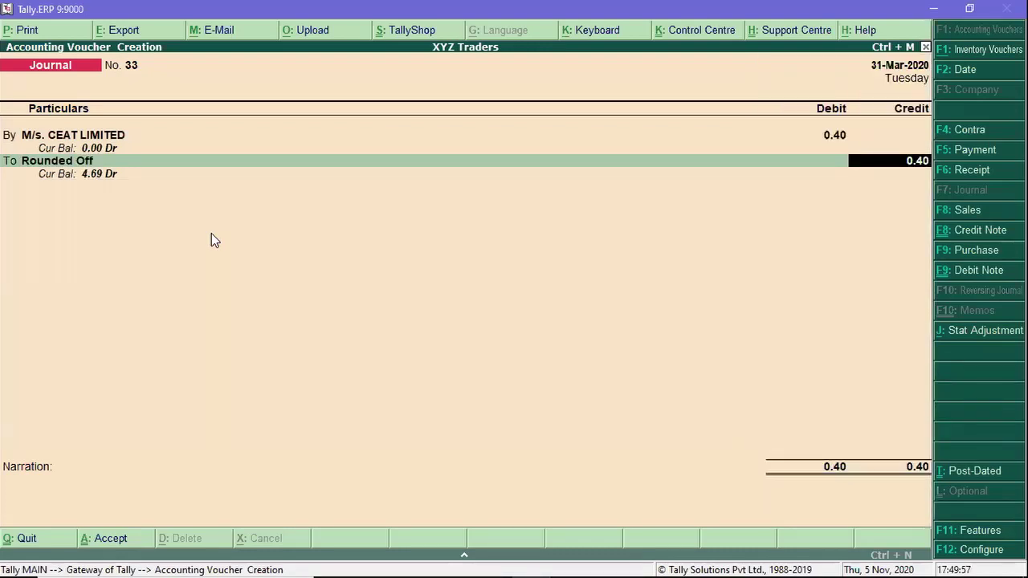
# Save journal voucher 33 and review the M/s. CEAT LIMITED ledger's monthly summary
pyautogui.hotkey('ctrl', 'a')
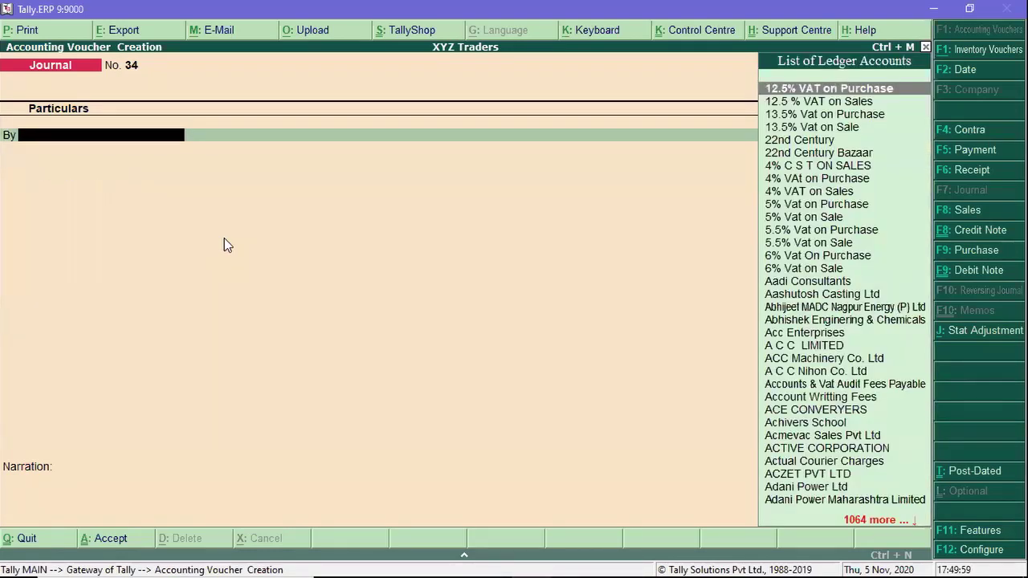
pyautogui.press('Escape')
pyautogui.press('y')
pyautogui.write('dal')
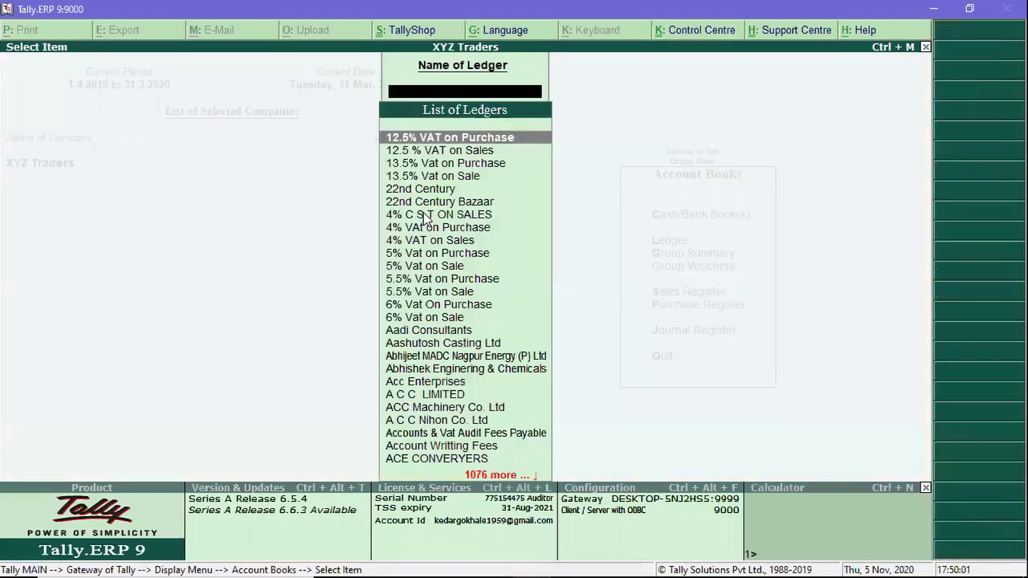
pyautogui.write('Geat')
pyautogui.press('Return')
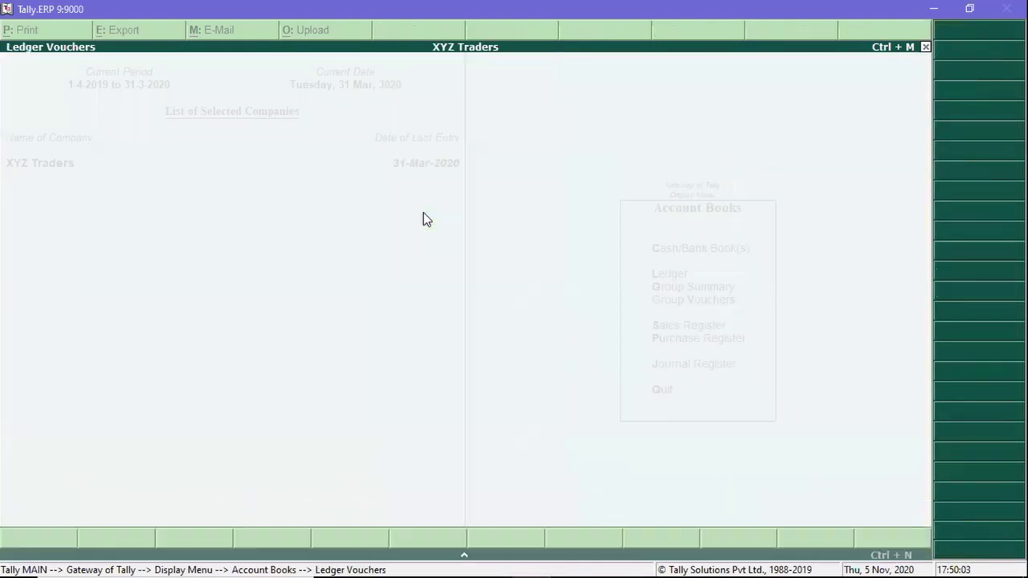
pyautogui.press('Escape')
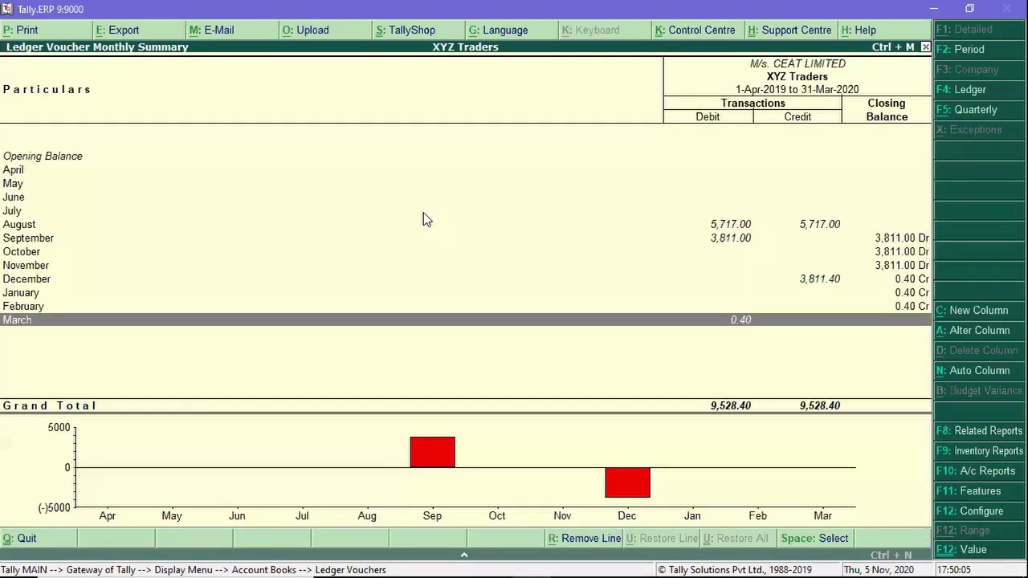
pyautogui.press('Up')
pyautogui.press('Down')
pyautogui.hotkey('alt', 'Tab')
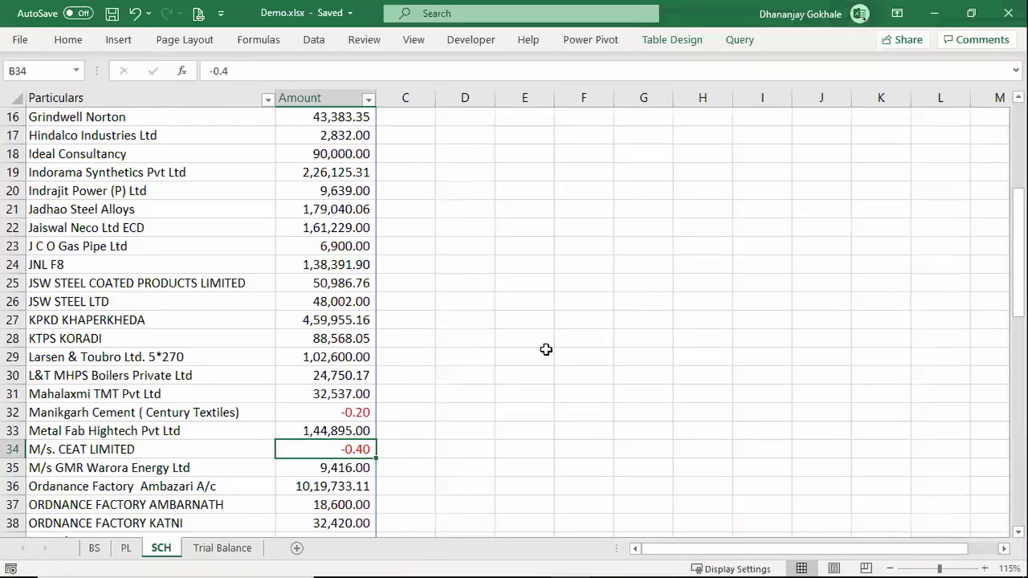
# Scroll the SCH sheet to inspect the debtors Total in B44
pyautogui.scroll(-3, 411, 385)
pyautogui.click(340, 468)
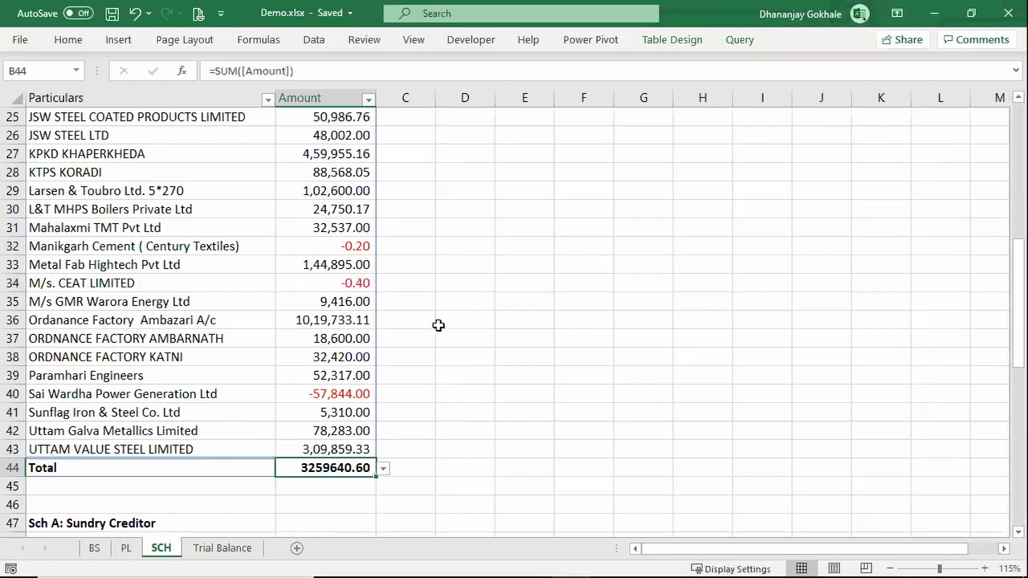
pyautogui.scroll(-3, 443, 338)
pyautogui.scroll(-1, 367, 260)
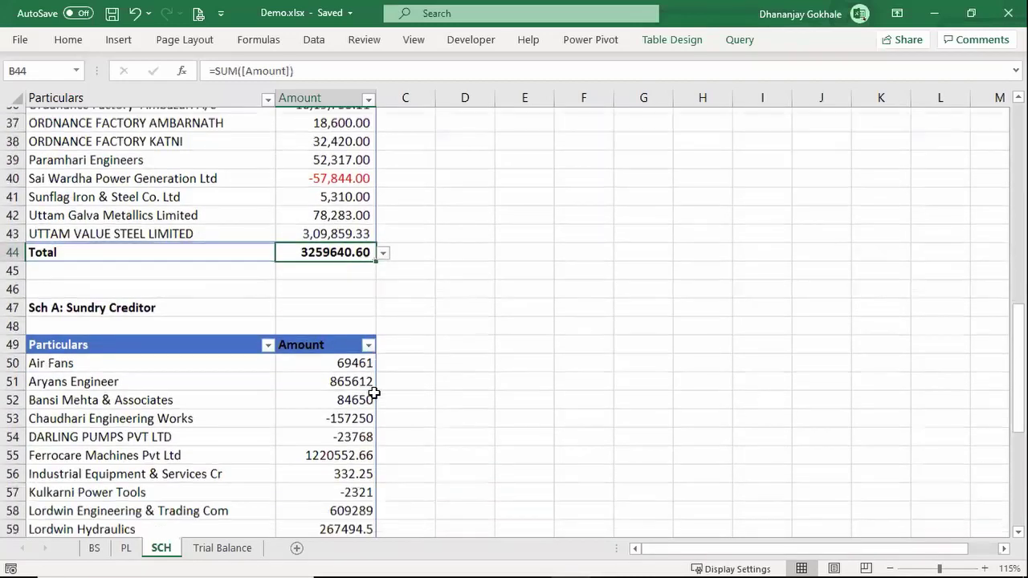
pyautogui.scroll(-3, 252, 441)
pyautogui.scroll(6, 254, 432)
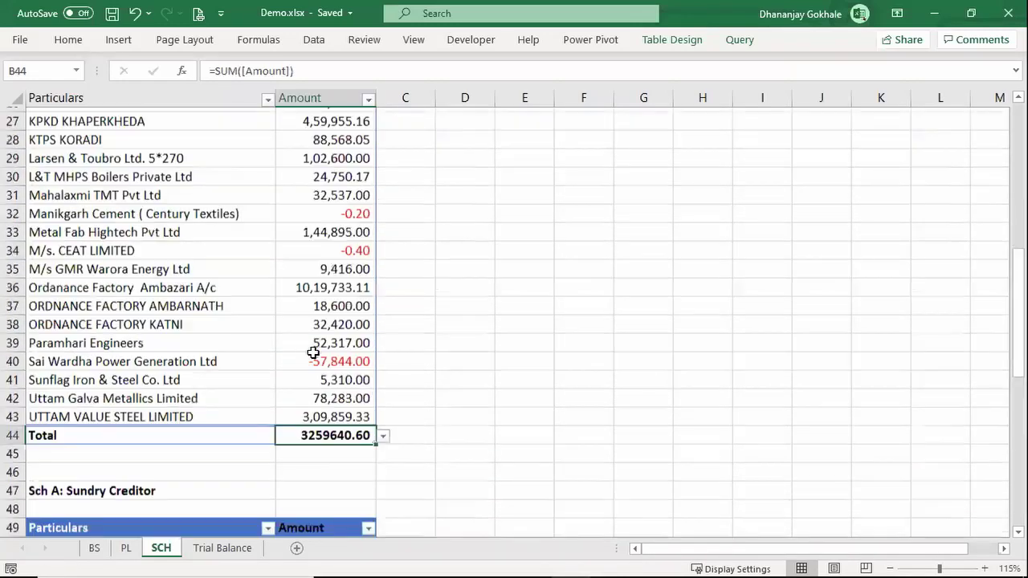
pyautogui.scroll(-1, 294, 356)
pyautogui.press('Up')
pyautogui.press('Up')
pyautogui.press('Up')
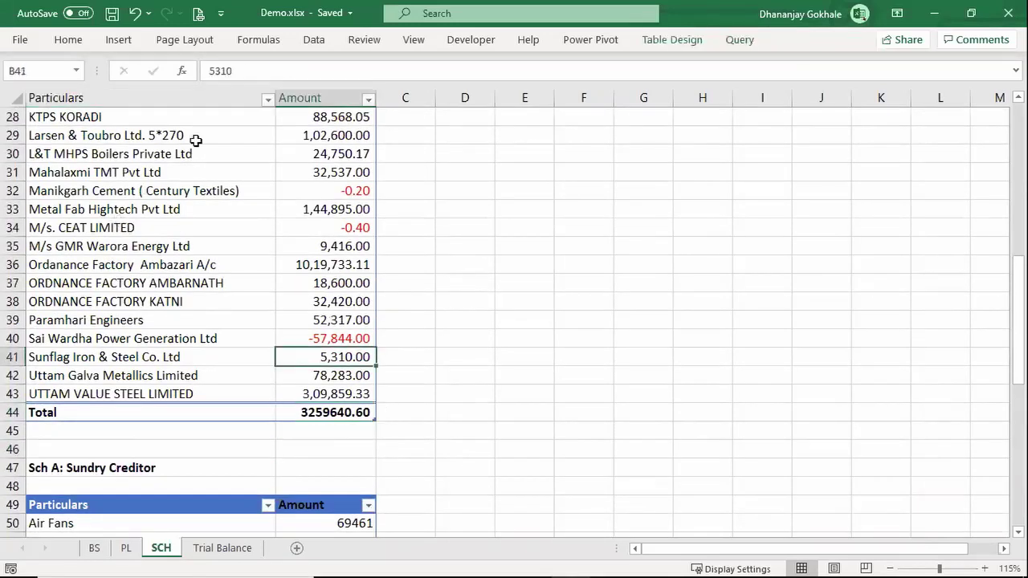
pyautogui.scroll(1, 201, 131)
pyautogui.scroll(1, 200, 107)
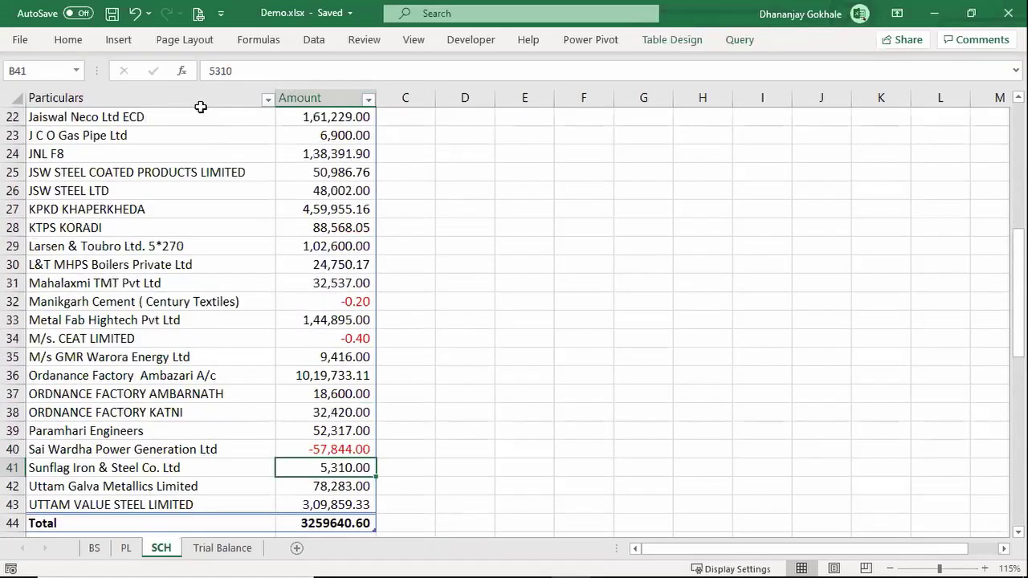
# Select the M/s. CEAT LIMITED row and its -0.40 amount in A34:B34
pyautogui.click(154, 283)
pyautogui.scroll(1, 154, 277)
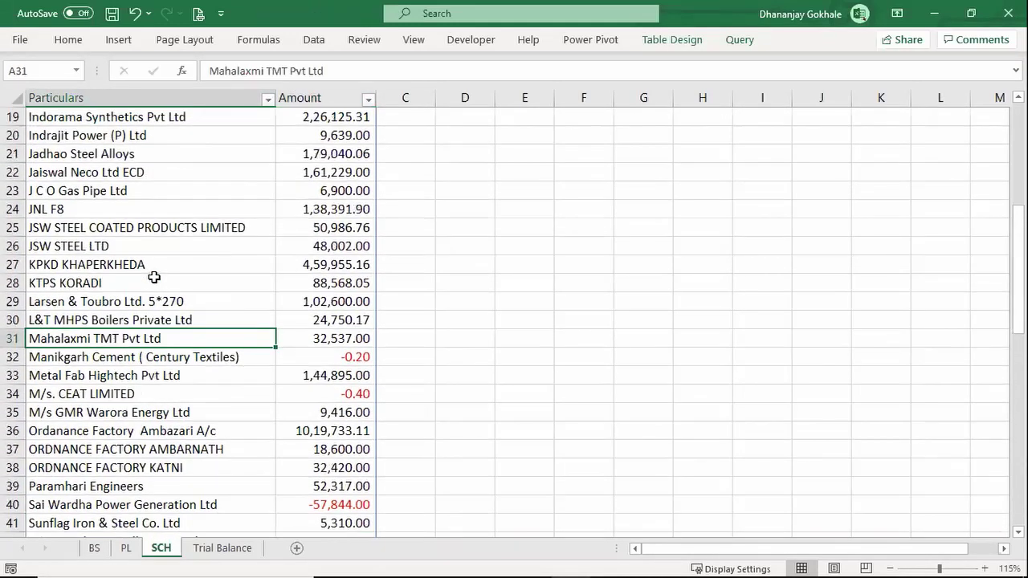
pyautogui.click(140, 389)
pyautogui.moveTo(139, 388); pyautogui.dragTo(321, 393)
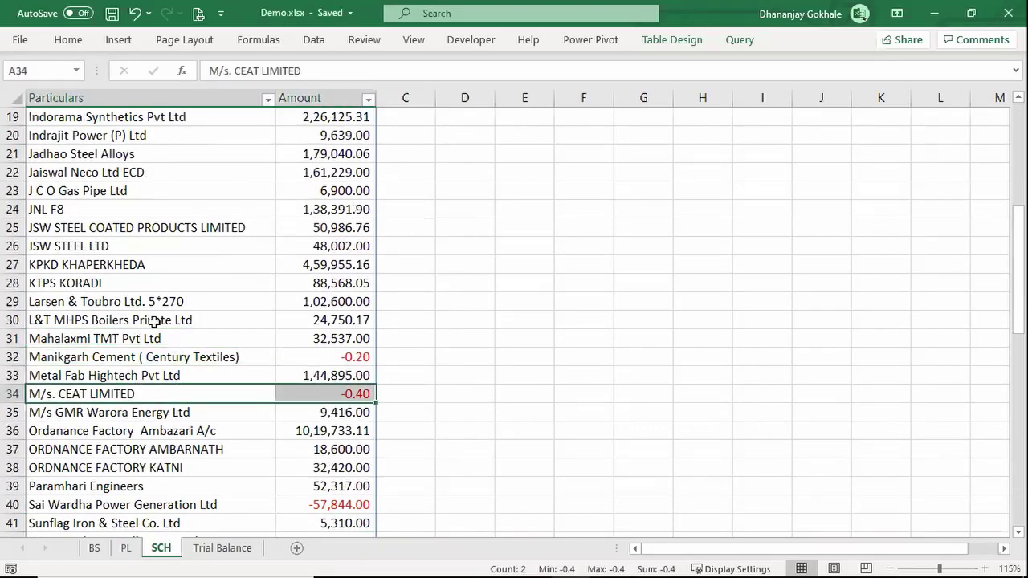
pyautogui.press('Up')
pyautogui.press('Up')
pyautogui.press('Up')
pyautogui.click(320, 40)
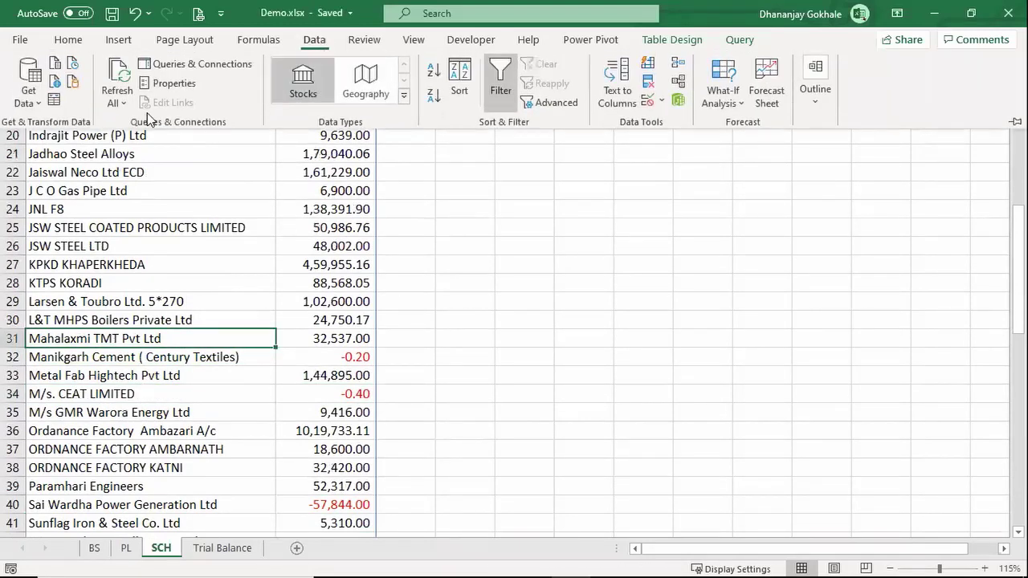
# Refresh all Tally queries and review the updated debtors list
pyautogui.click(117, 98)
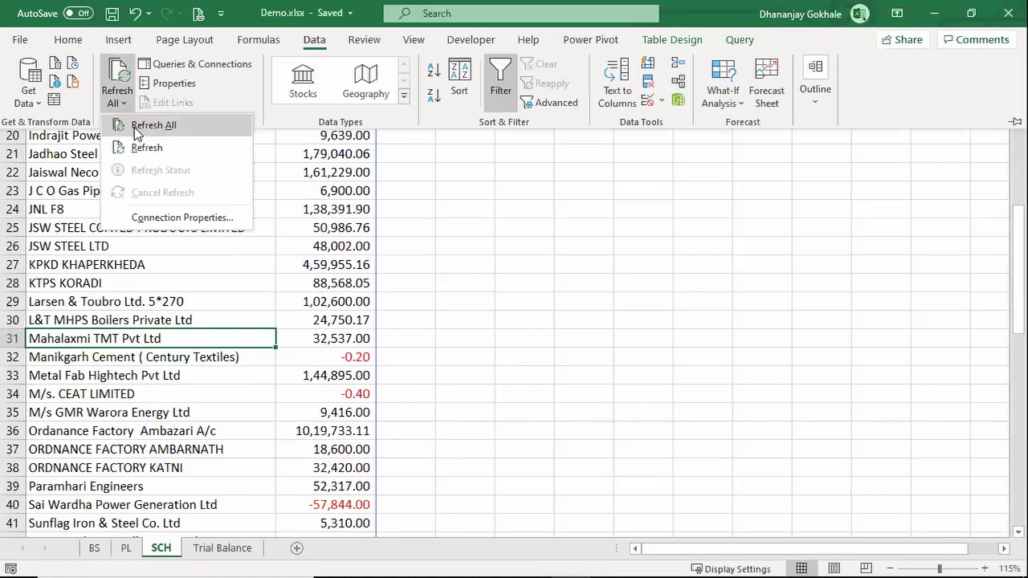
pyautogui.click(134, 127)
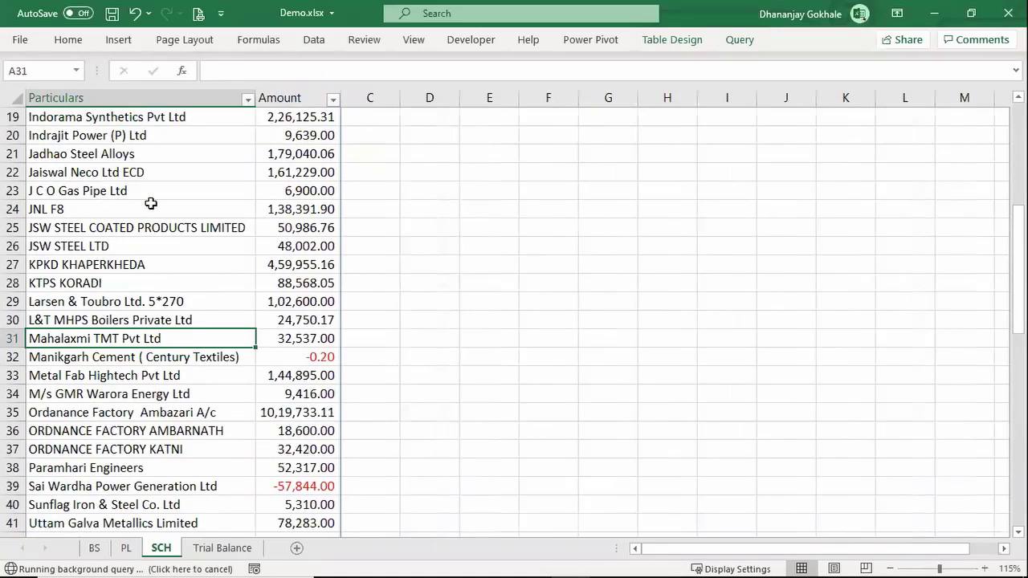
pyautogui.click(127, 373)
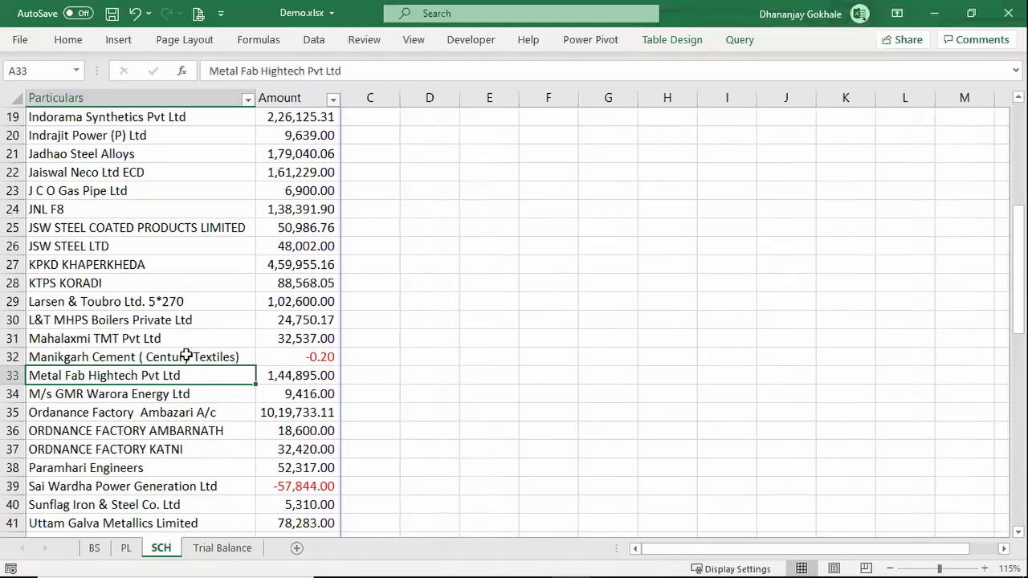
pyautogui.click(230, 353)
pyautogui.scroll(-4, 214, 348)
pyautogui.scroll(-3, 213, 348)
pyautogui.click(325, 173)
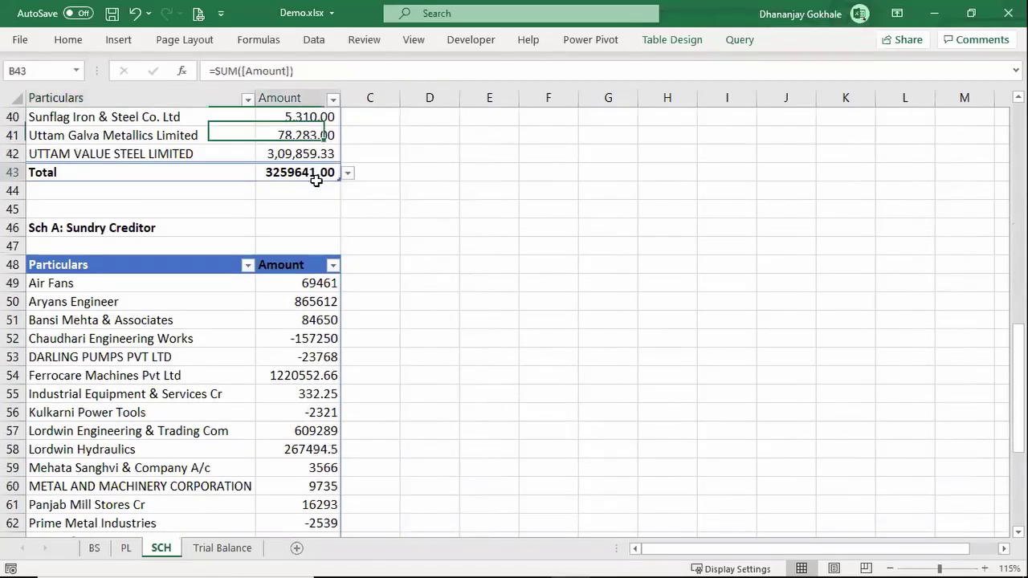
pyautogui.scroll(4, 488, 245)
# Inspect the debtors Total formula =SUM([Amount]) and the blank rows below it
pyautogui.press('F2')
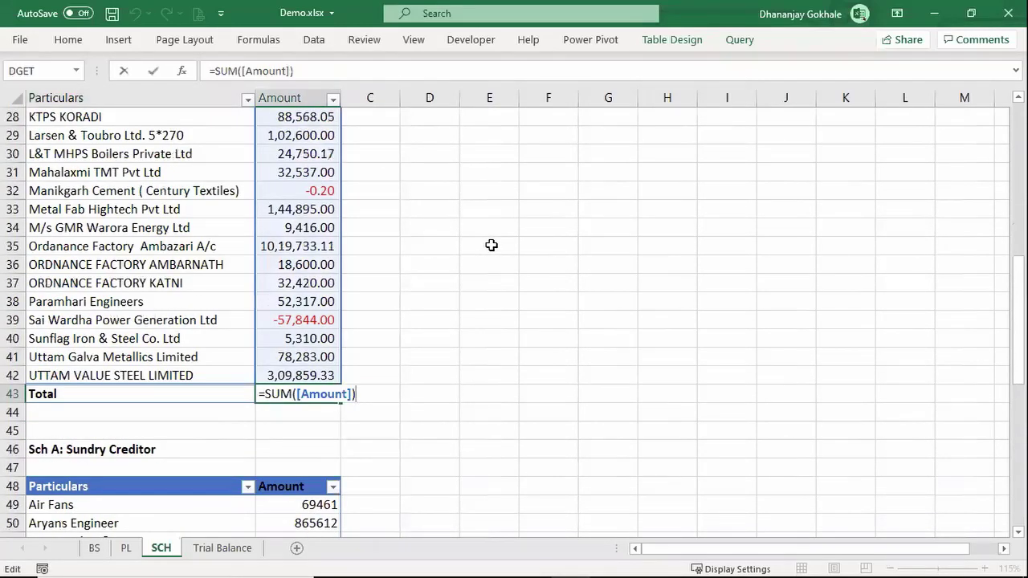
pyautogui.press('Escape')
pyautogui.press('F2')
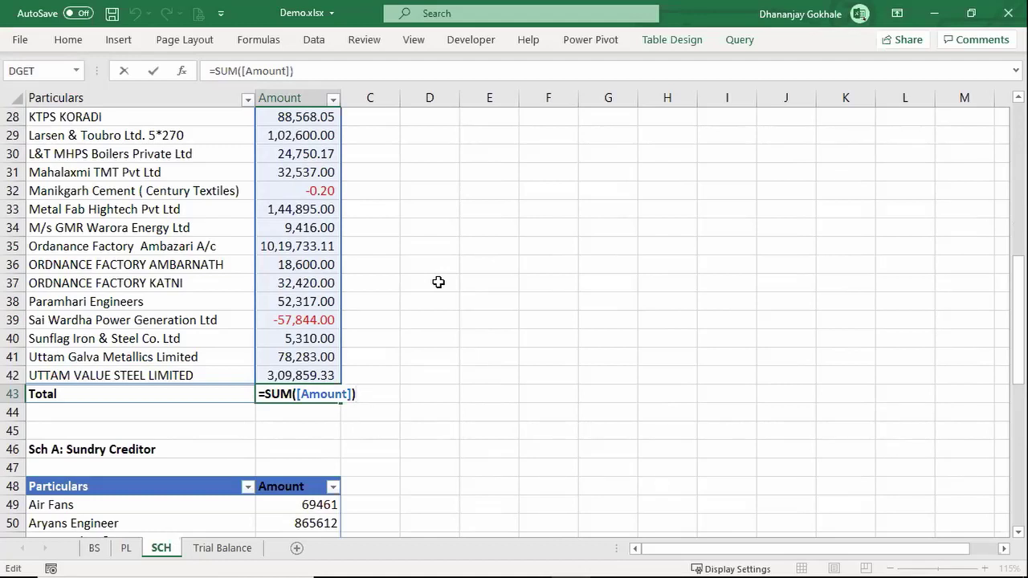
pyautogui.press('Escape')
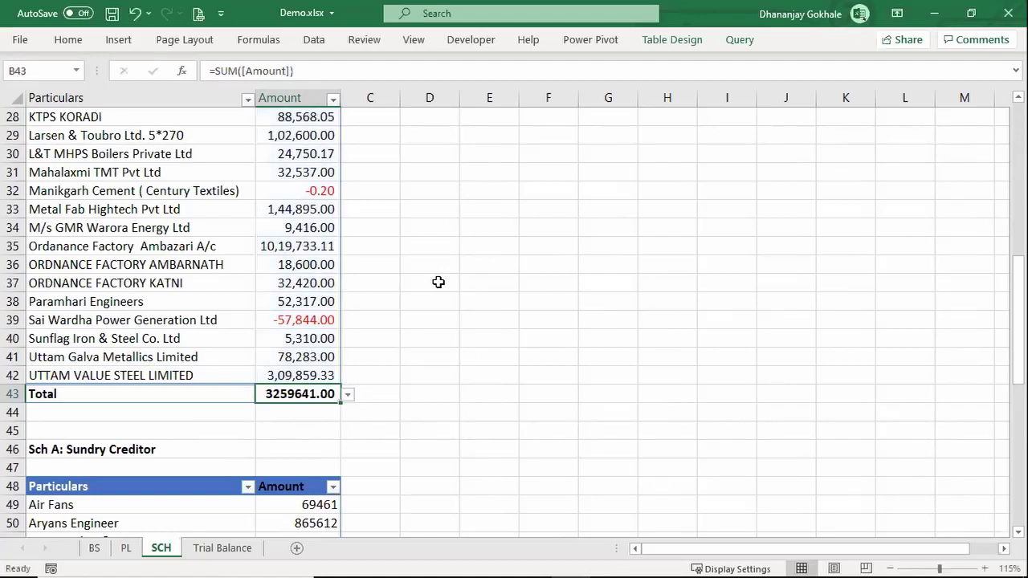
pyautogui.click(197, 409)
pyautogui.scroll(-1, 192, 399)
pyautogui.scroll(-3, 193, 399)
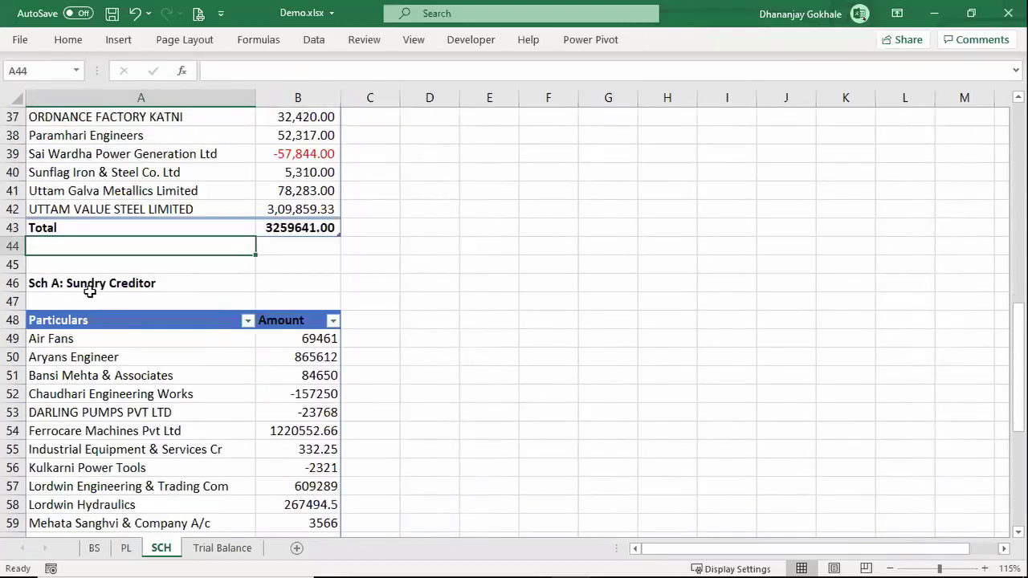
pyautogui.click(90, 264)
pyautogui.hotkey('shift', 'space')
pyautogui.click(150, 306)
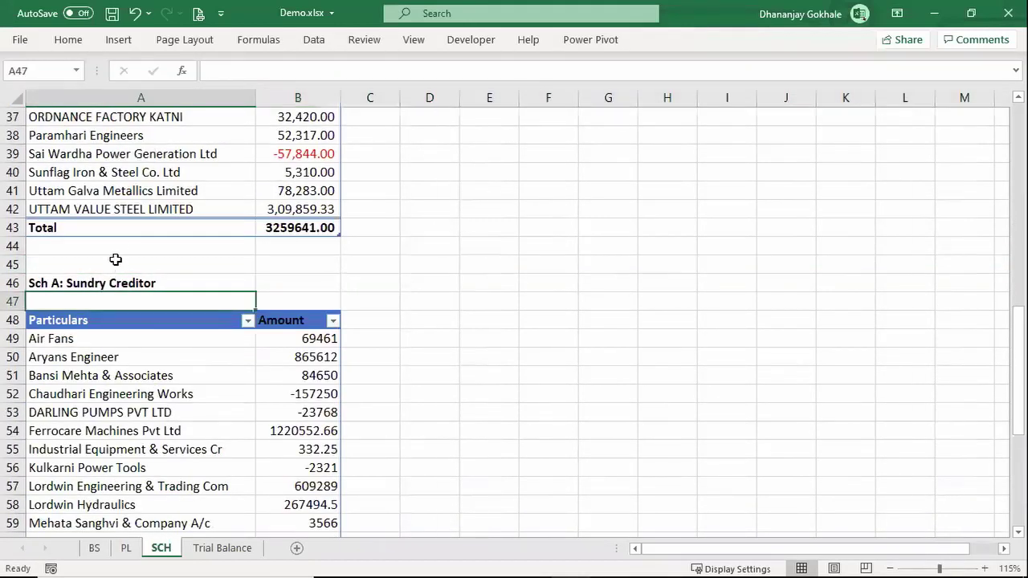
pyautogui.moveTo(119, 247); pyautogui.dragTo(120, 266)
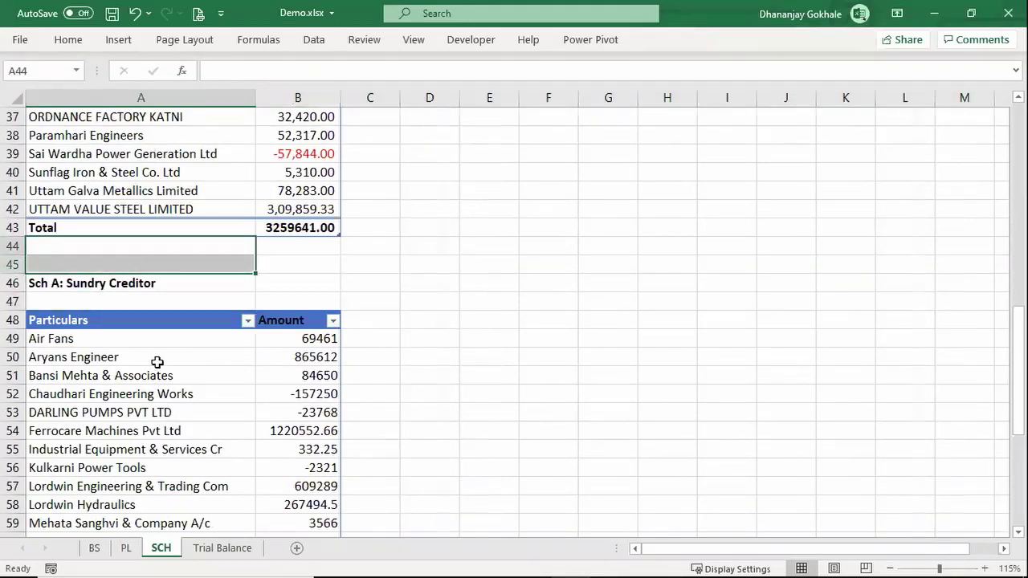
# Check the Sundry Debtor total of 3259641.00 in B43 on the SCH sheet
pyautogui.scroll(3, 115, 237)
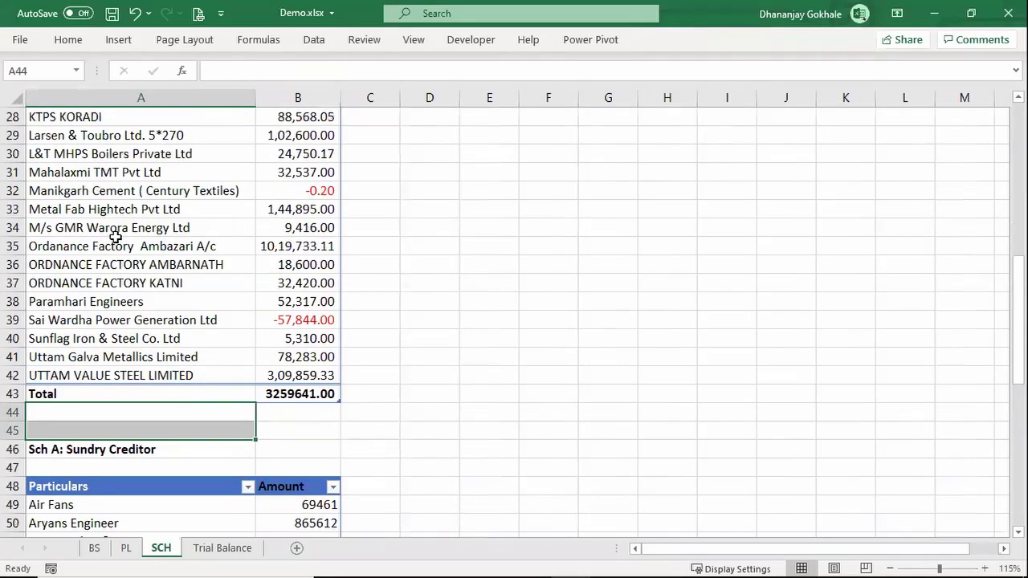
pyautogui.scroll(6, 115, 237)
pyautogui.scroll(3, 89, 170)
pyautogui.click(94, 175)
pyautogui.scroll(-1, 117, 210)
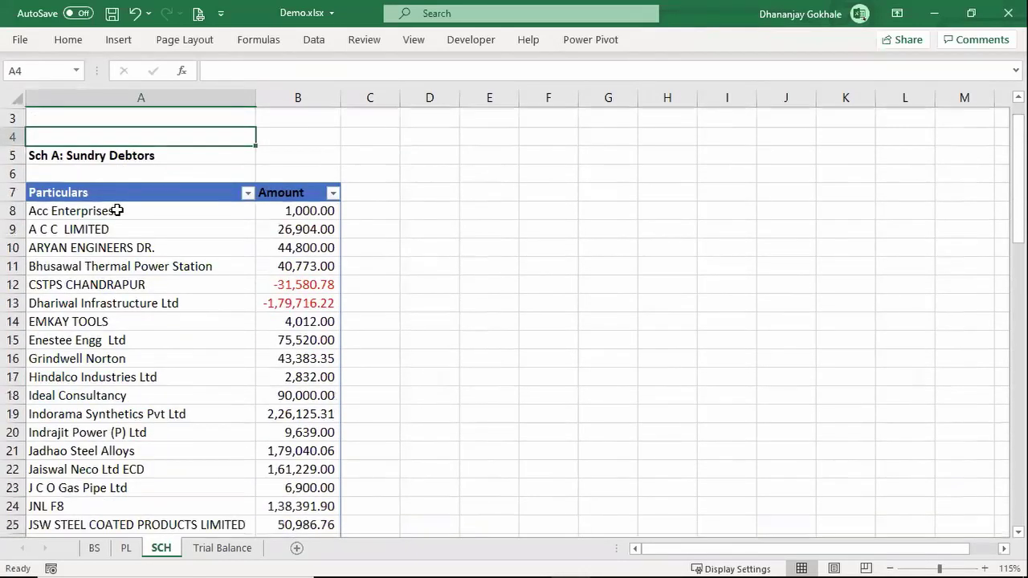
pyautogui.scroll(-8, 179, 287)
pyautogui.scroll(-6, 179, 287)
pyautogui.scroll(-2, 179, 287)
pyautogui.scroll(4, 281, 324)
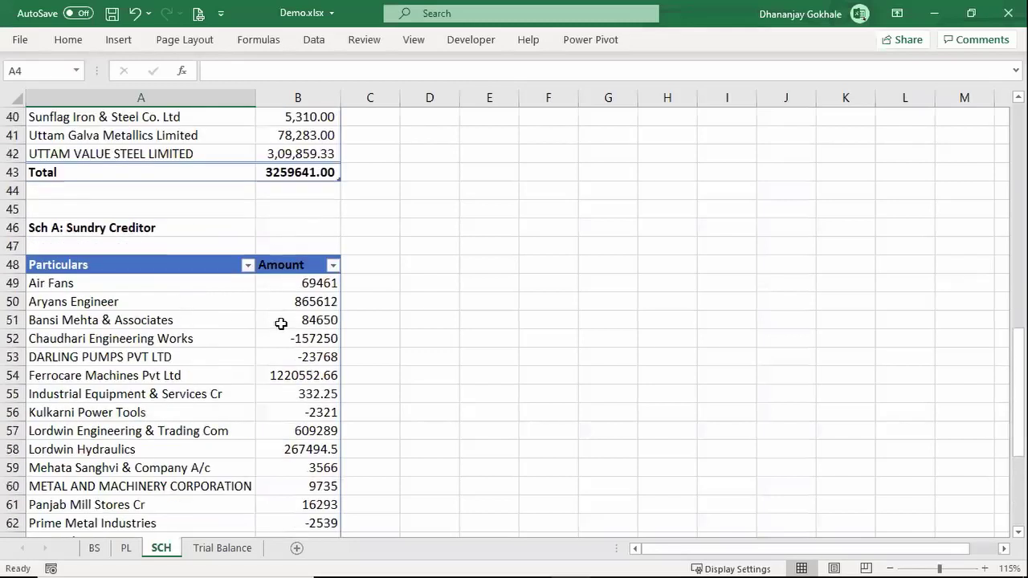
pyautogui.scroll(6, 281, 323)
pyautogui.click(300, 502)
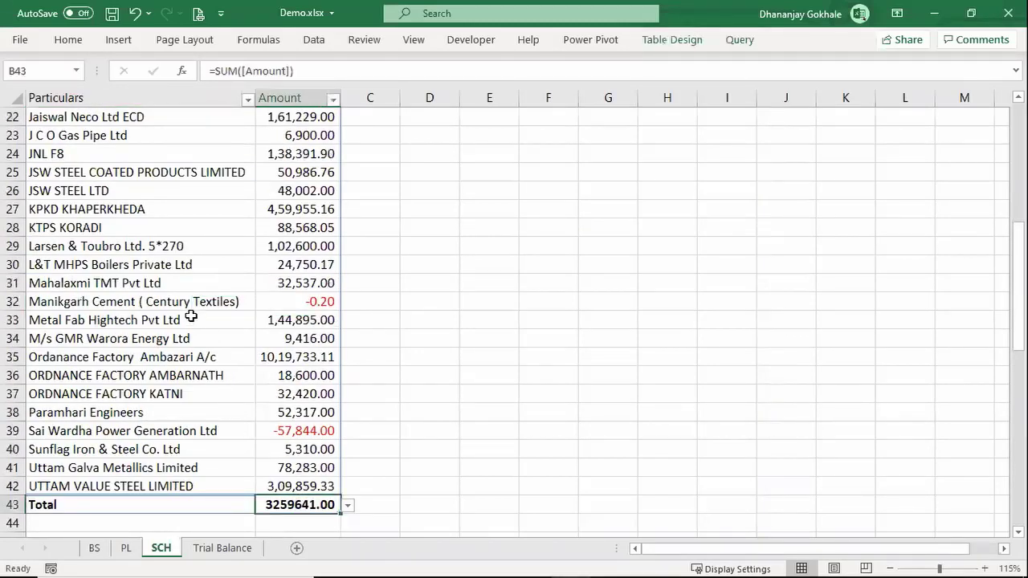
# Link the Balance Sheet's Sundry Debtors cell H10 to the SCH debtors Total, 3259641.00
pyautogui.click(126, 548)
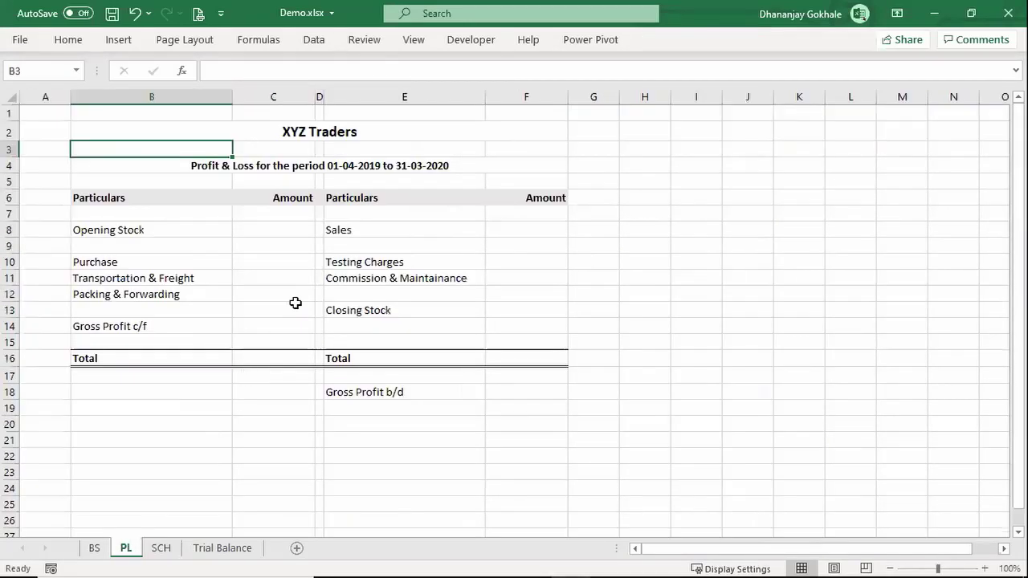
pyautogui.click(94, 548)
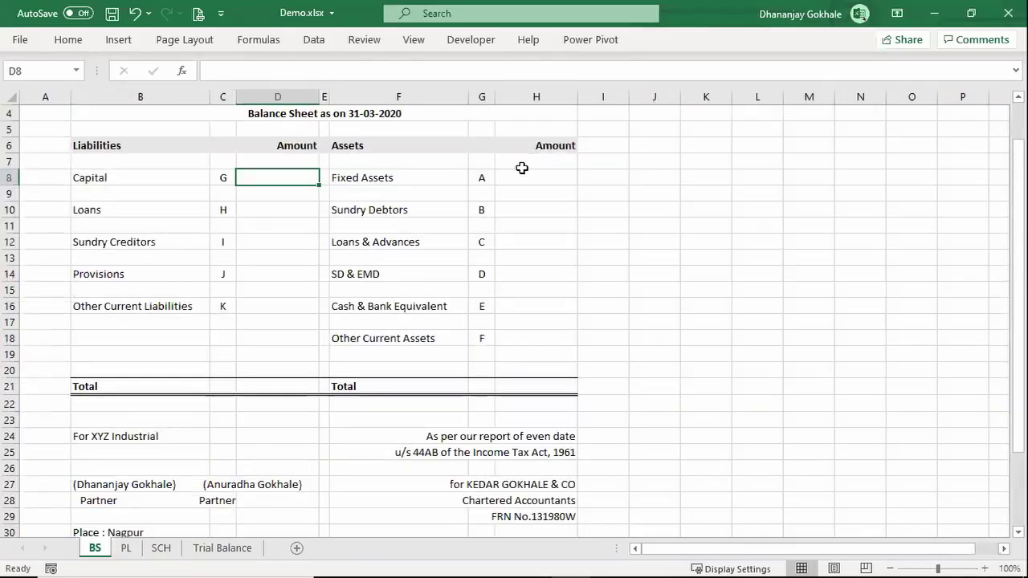
pyautogui.click(532, 207)
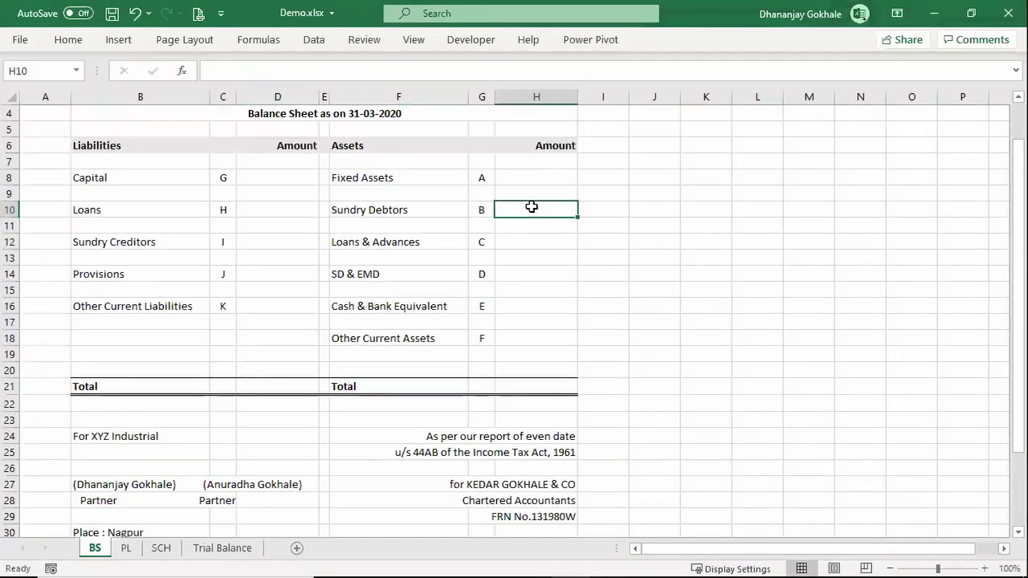
pyautogui.write('=')
pyautogui.click(228, 547)
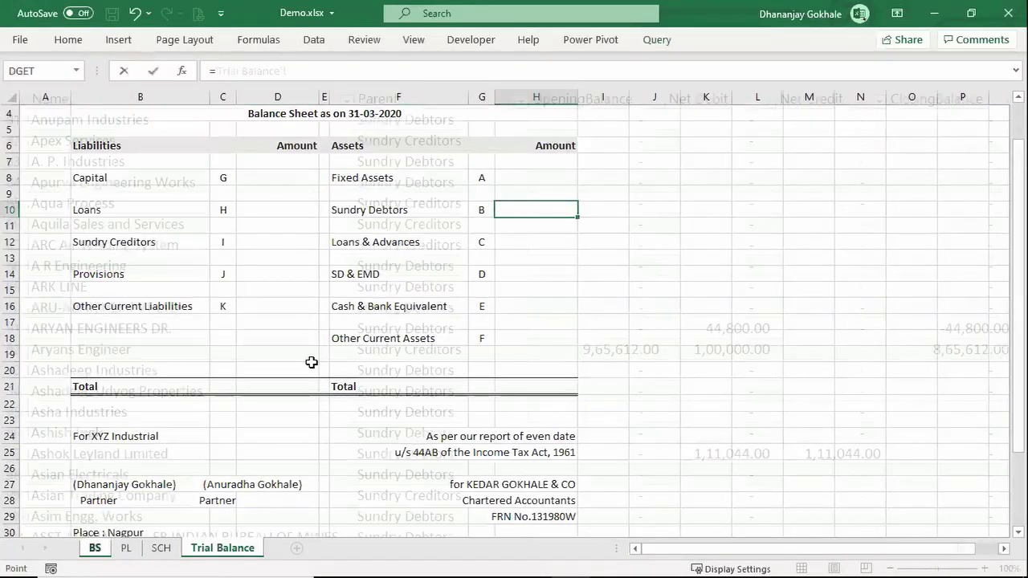
pyautogui.click(160, 547)
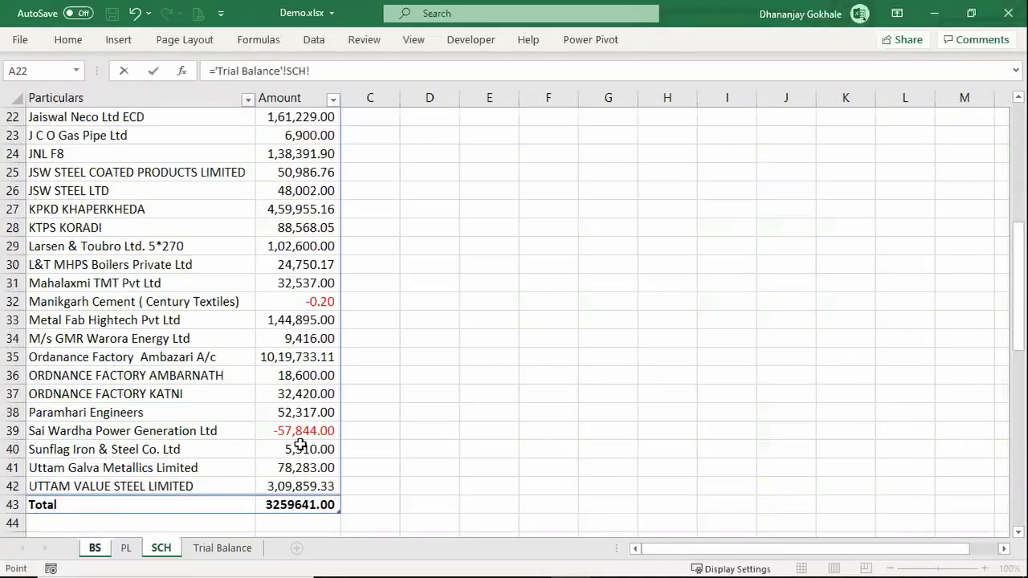
pyautogui.scroll(-5, 265, 385)
pyautogui.scroll(-4, 289, 449)
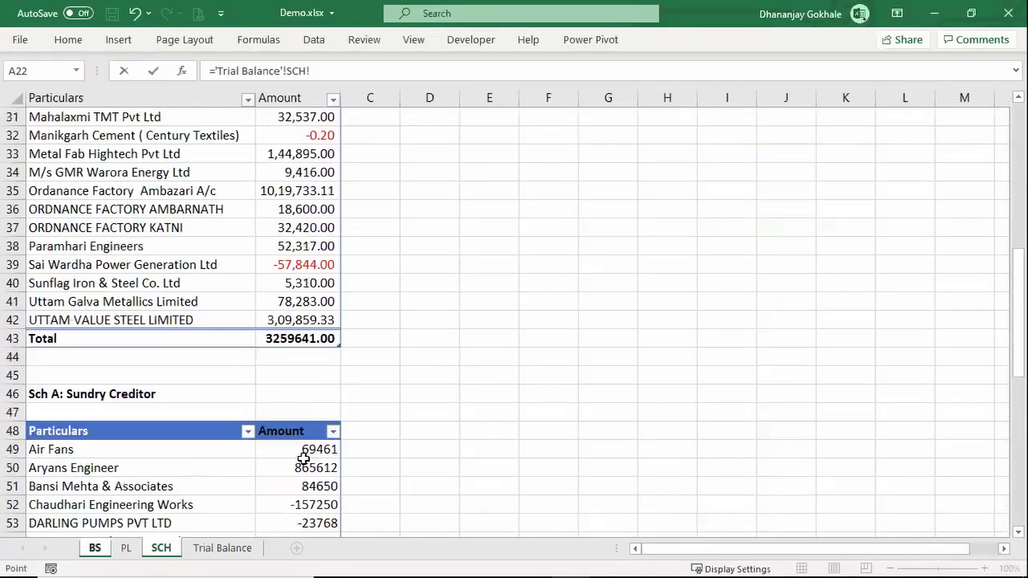
pyautogui.click(310, 345)
pyautogui.click(186, 305)
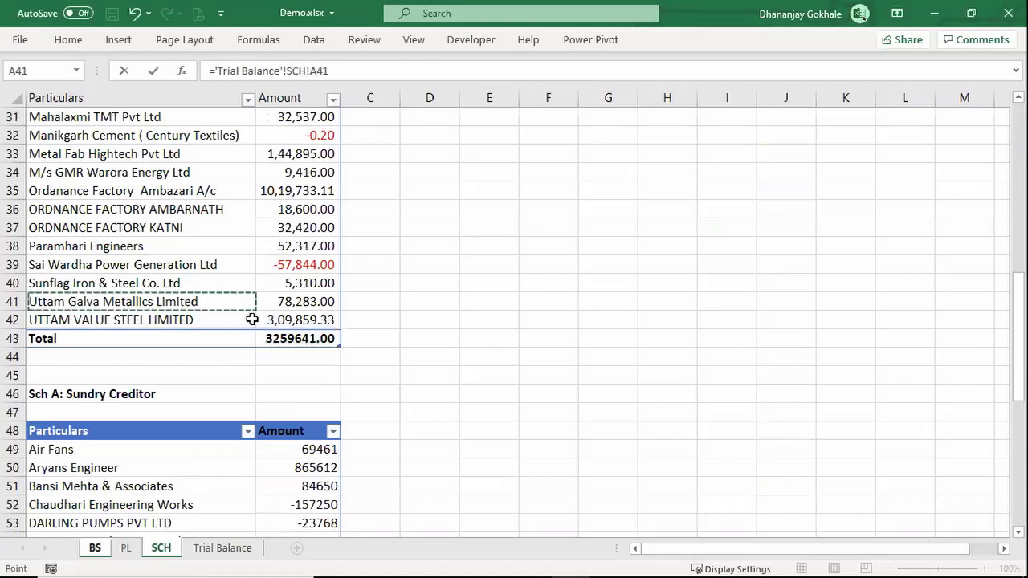
pyautogui.click(297, 338)
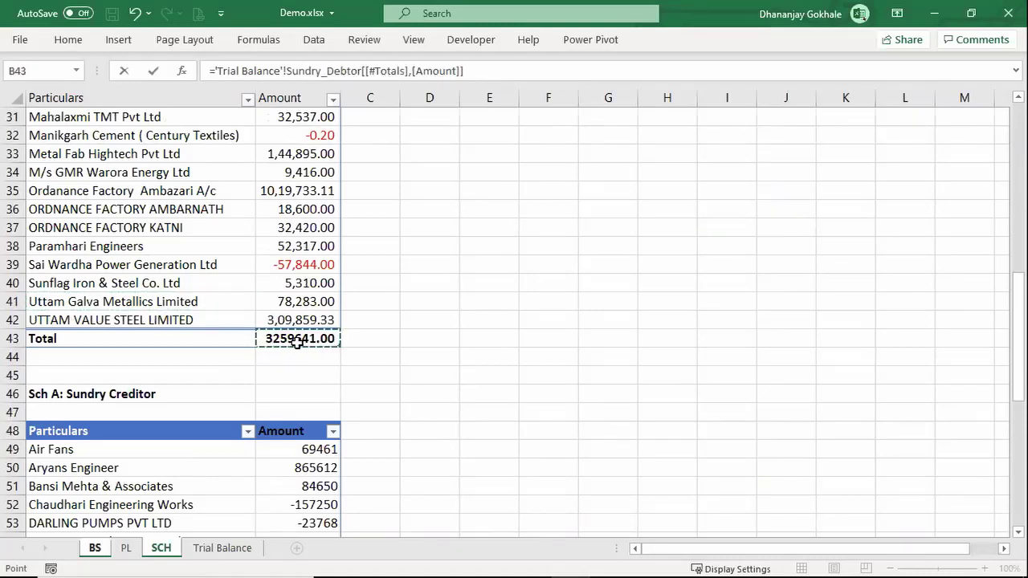
pyautogui.press('Return')
# Link Sundry Creditors in D12 to the SCH creditors Total, 2866616.39
pyautogui.press('Up')
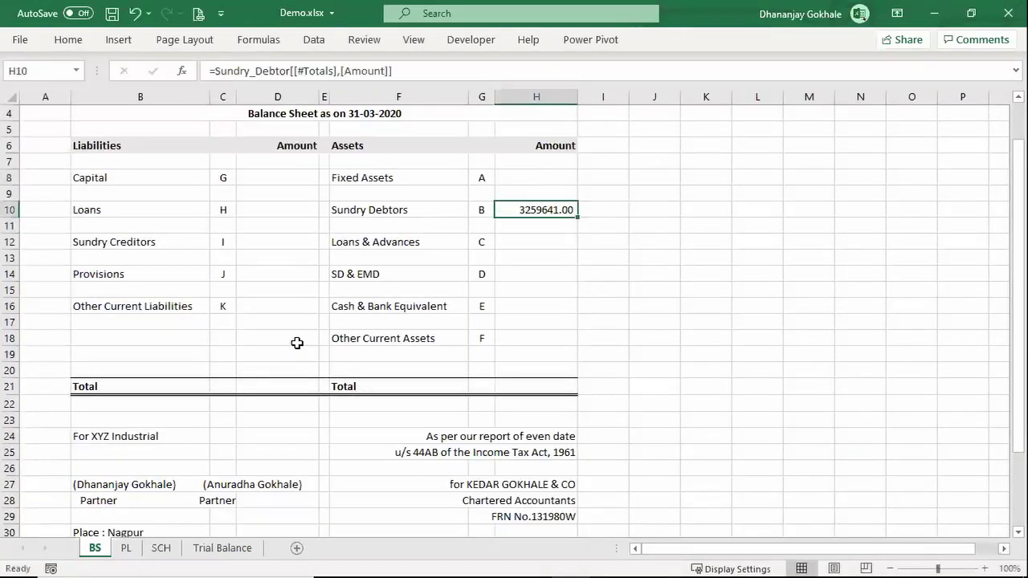
pyautogui.press('Down')
pyautogui.press('Left')
pyautogui.press('Left')
pyautogui.press('Left')
pyautogui.press('Down')
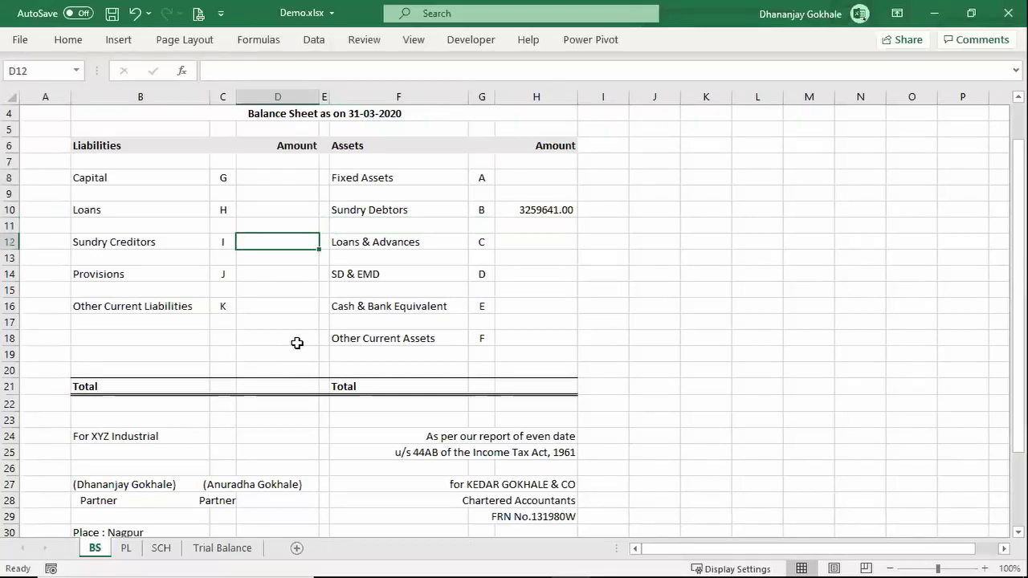
pyautogui.write('=')
pyautogui.click(223, 548)
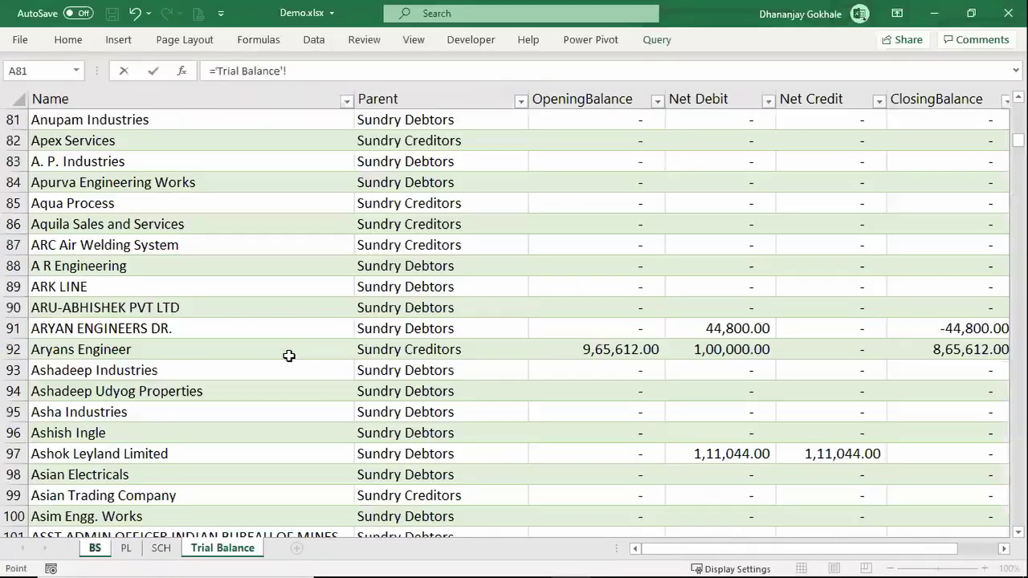
pyautogui.scroll(-4, 265, 401)
pyautogui.scroll(-2, 220, 482)
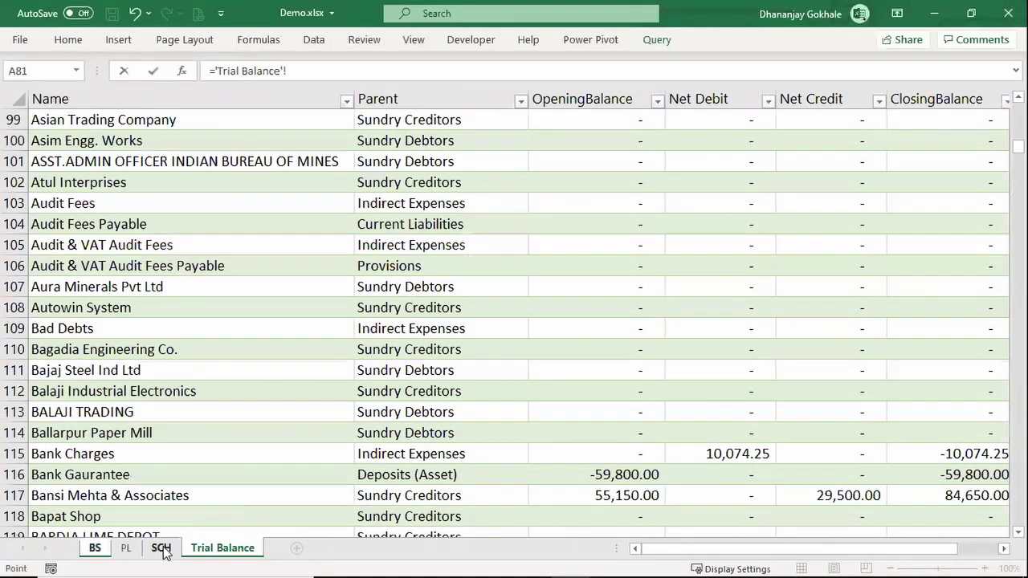
pyautogui.click(163, 548)
pyautogui.click(299, 243)
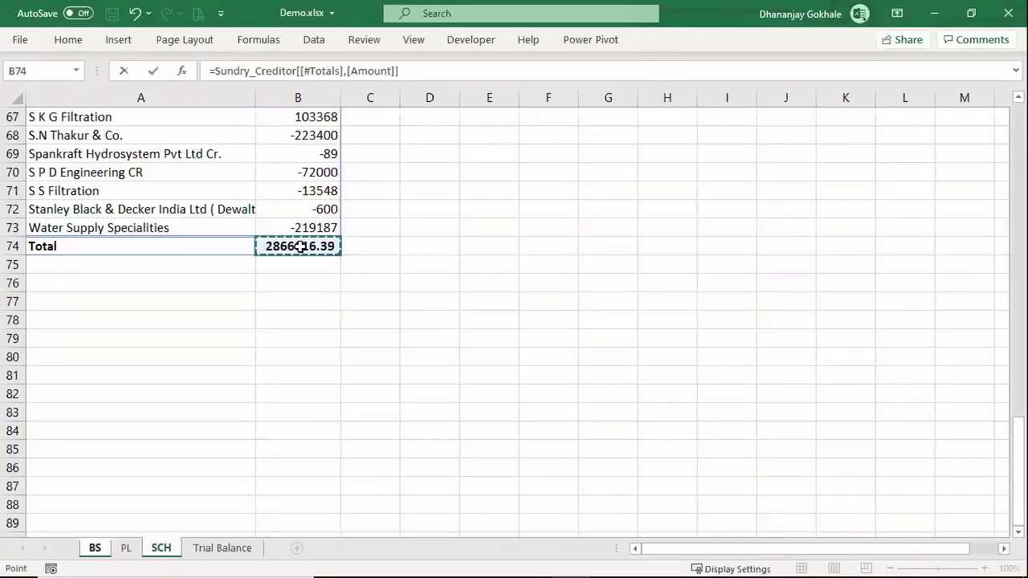
pyautogui.press('Return')
# Verify both link formulas and check the totals of columns D and H
pyautogui.doubleClick(300, 245)
pyautogui.press('Escape')
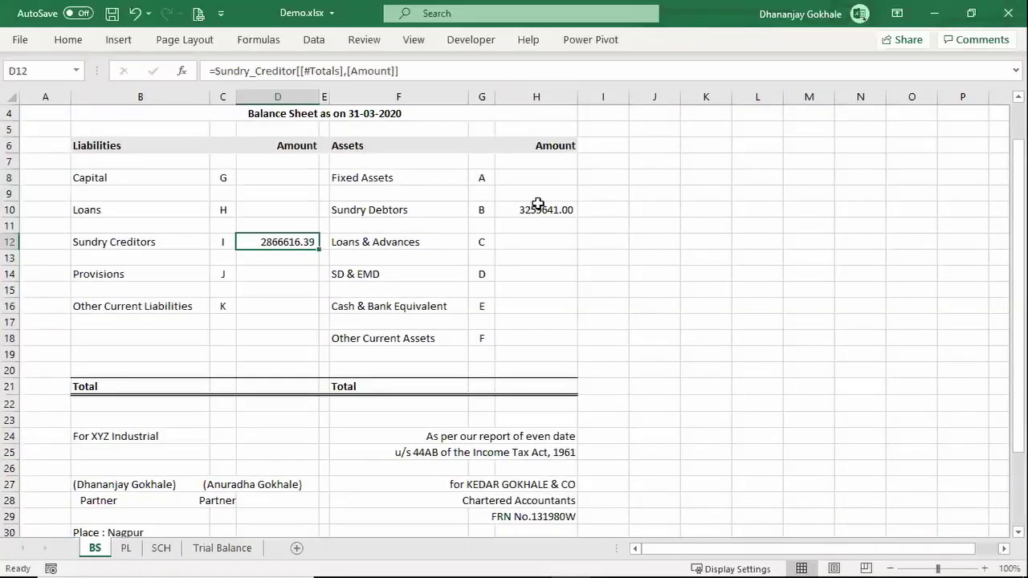
pyautogui.doubleClick(536, 210)
pyautogui.press('Escape')
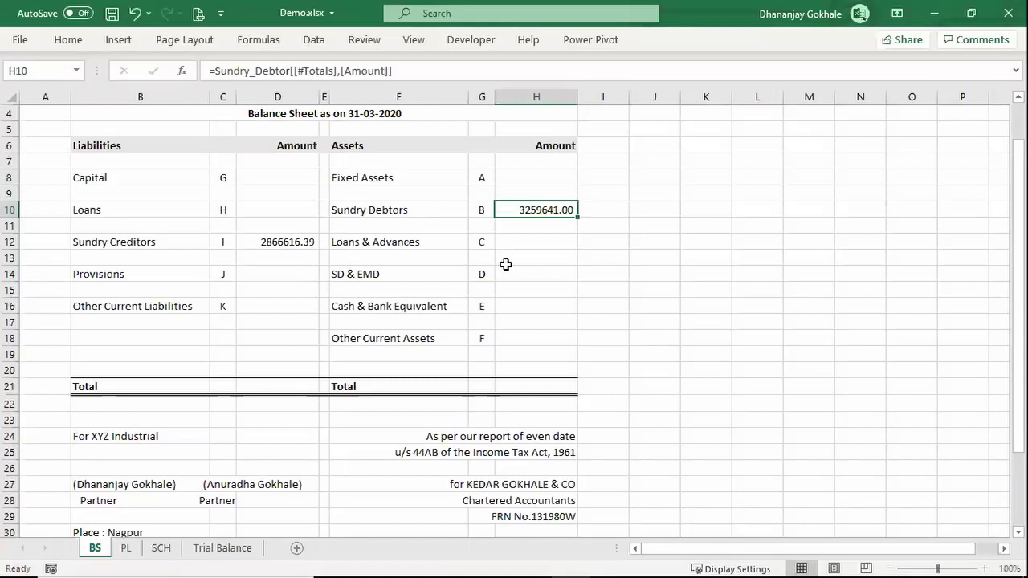
pyautogui.click(277, 97)
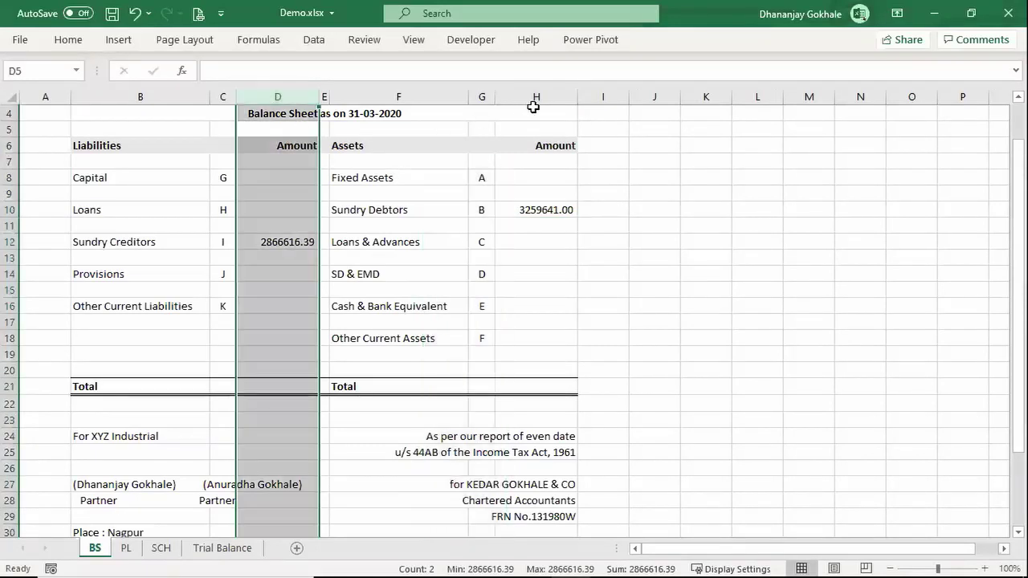
pyautogui.keyDown('ctrl'); pyautogui.click(531, 95); pyautogui.keyUp('ctrl')
pyautogui.click(395, 175)
# Save Demo.xlsx, move to the PL sheet, and briefly view the Tally-to-Excel import slide
pyautogui.hotkey('ctrl', 's')
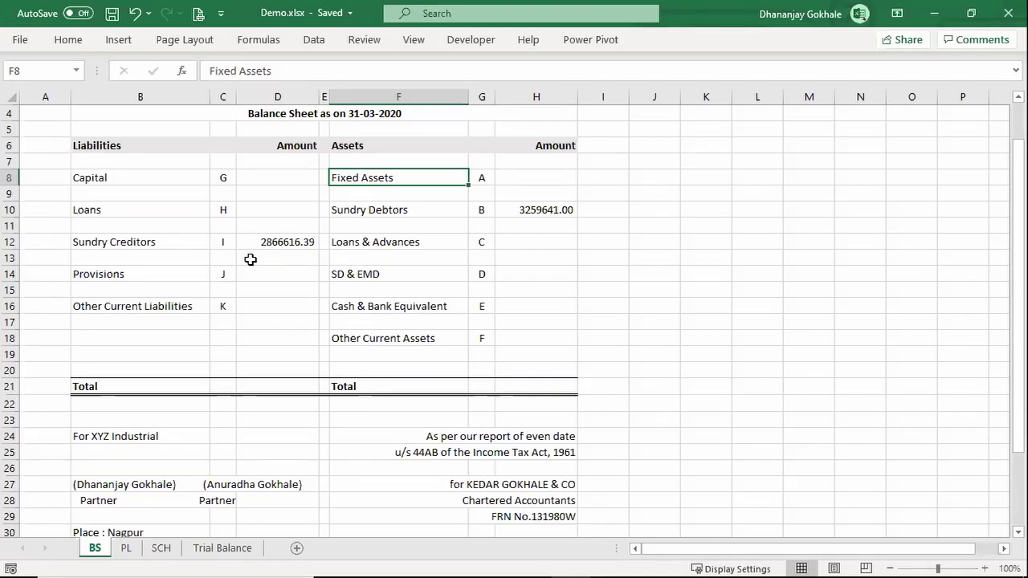
pyautogui.hotkey('ctrl', 'pagedown')
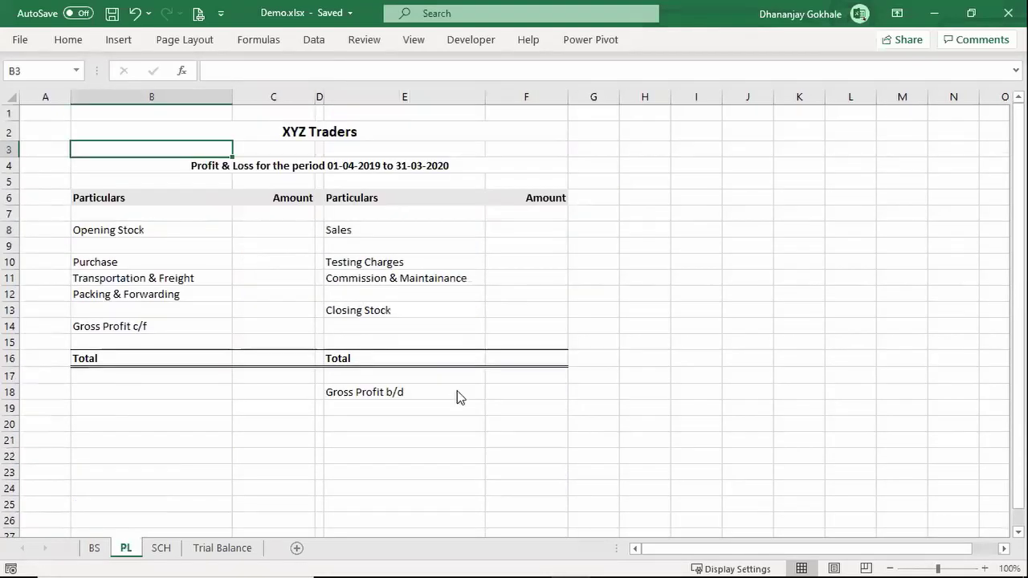
pyautogui.moveTo(258, 560)
pyautogui.moveTo(591, 571)
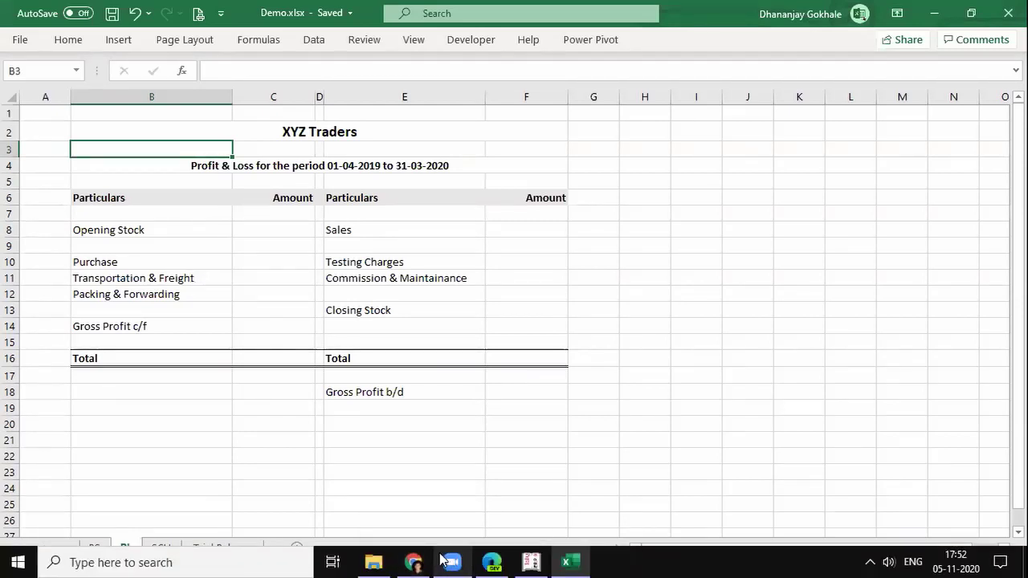
pyautogui.click(491, 562)
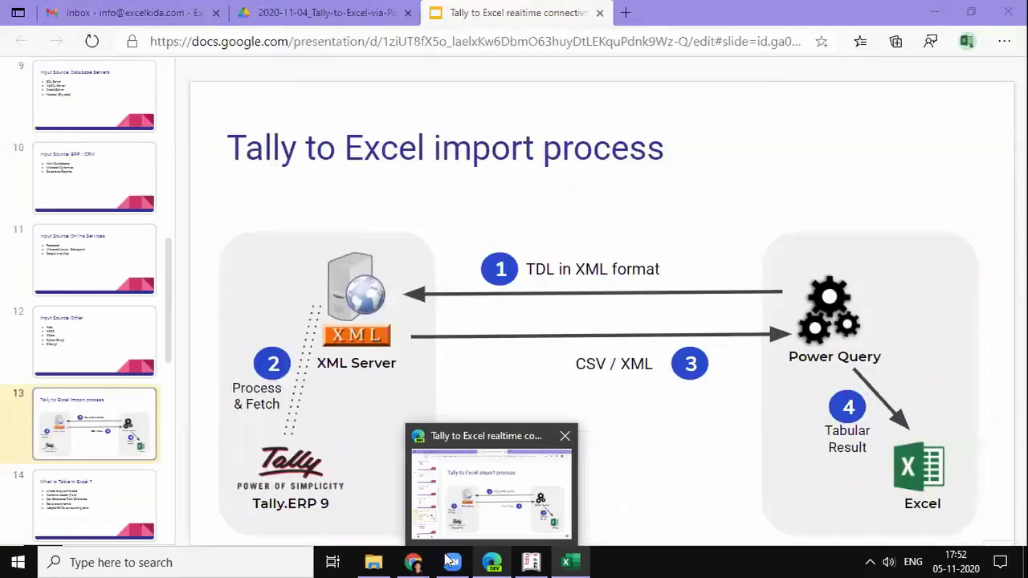
pyautogui.click(447, 560)
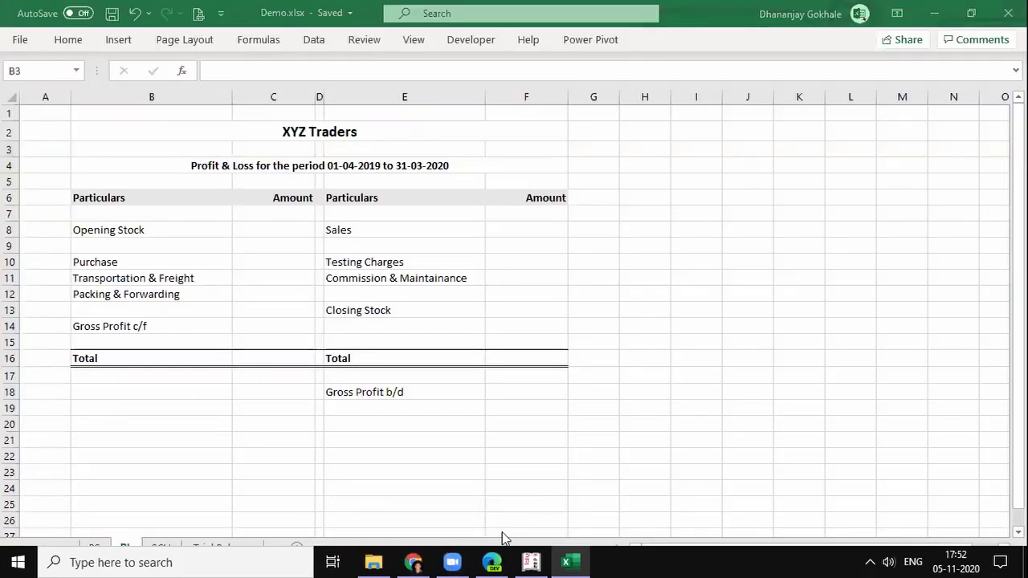
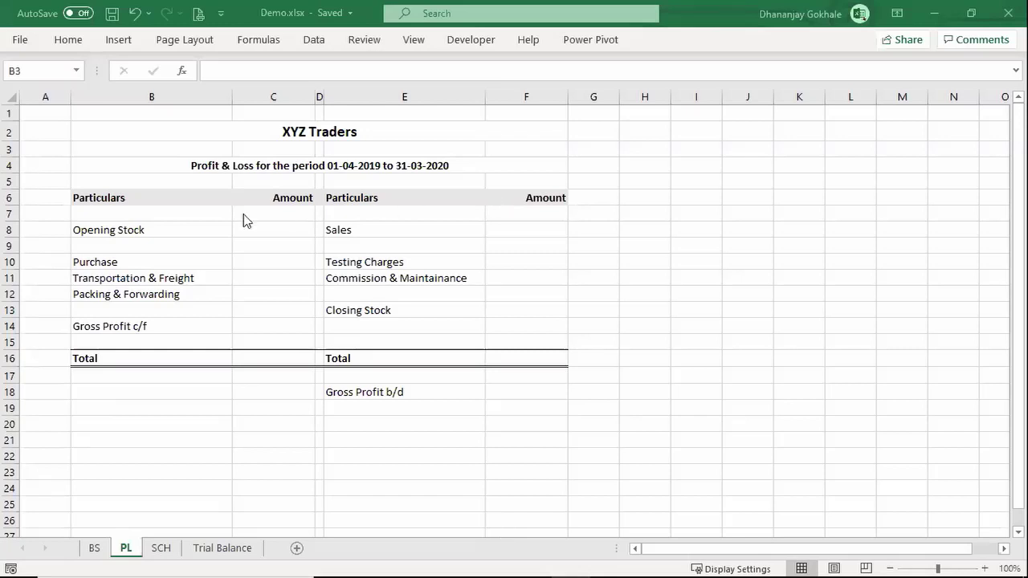
# Check the Transportation & Freight amount on PL, glance over Trial Balance and SCH, then return to PL
pyautogui.click(234, 277)
pyautogui.click(191, 386)
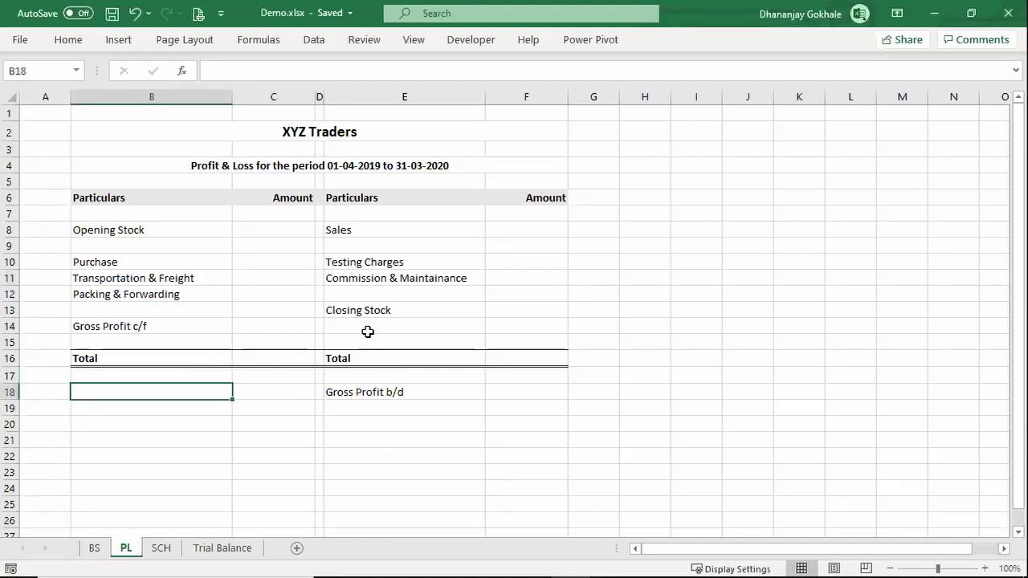
pyautogui.hotkey('ctrl', 'pagedown')
pyautogui.hotkey('ctrl', 'pagedown')
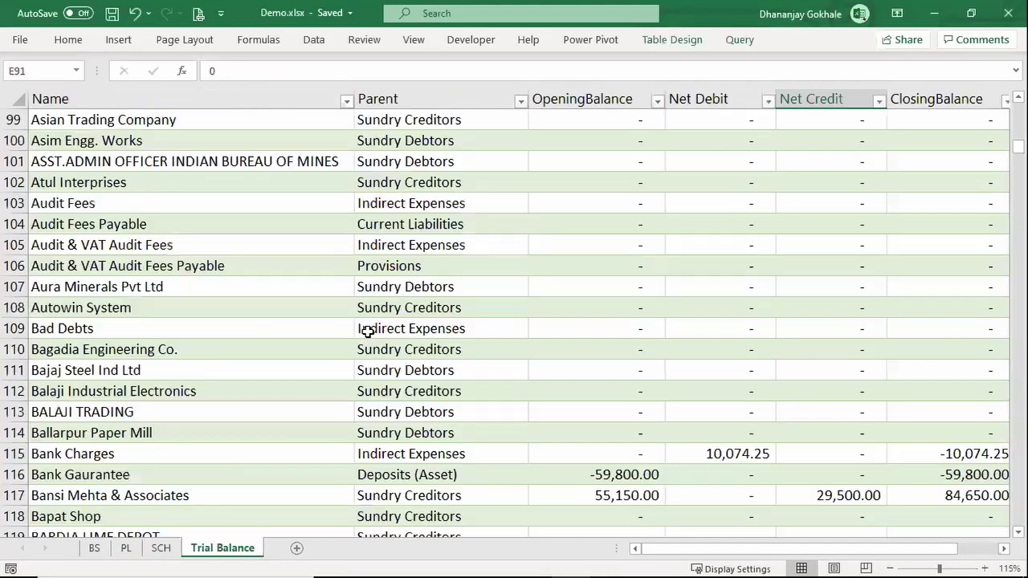
pyautogui.hotkey('ctrl', 'pageup')
pyautogui.hotkey('ctrl', 'pagedown')
pyautogui.scroll(-2, 169, 538)
pyautogui.click(175, 547)
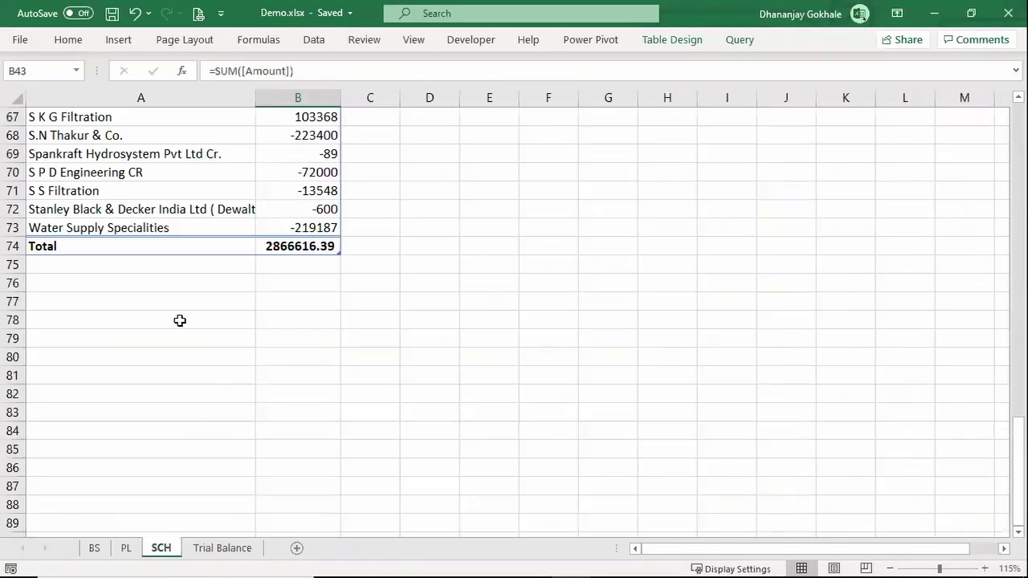
pyautogui.hotkey('ctrl', 'pageup')
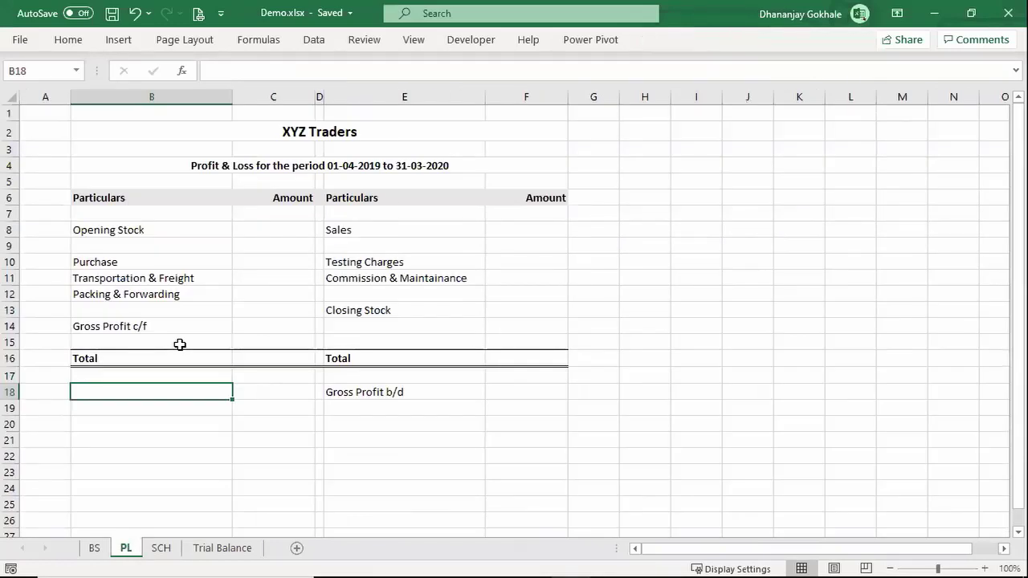
# In Tally, leave the ledger monthly summary and scan the Profit & Loss A/c report rows
pyautogui.moveTo(305, 560)
pyautogui.click(530, 562)
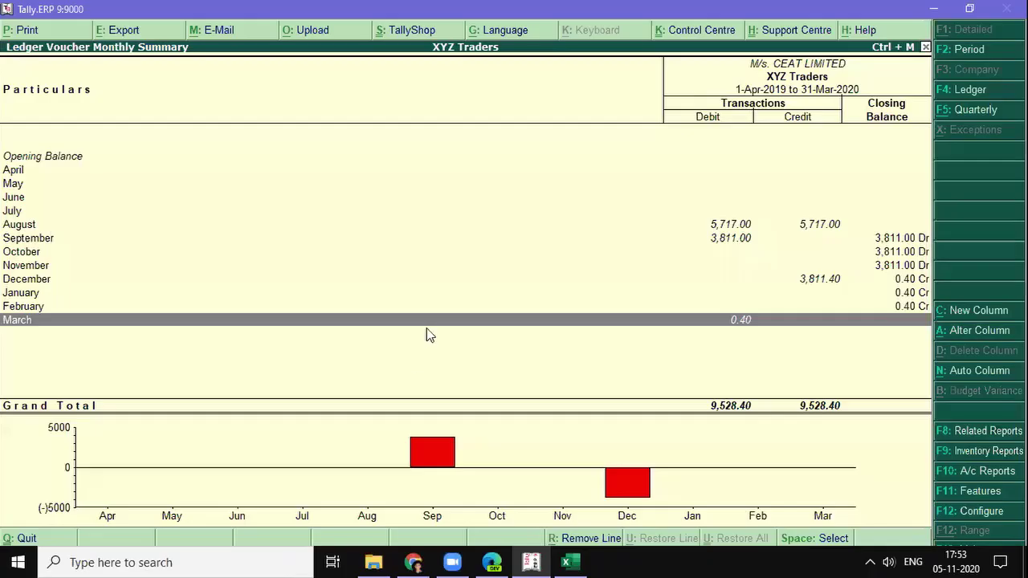
pyautogui.press('Escape')
pyautogui.press('Escape')
pyautogui.press('Escape')
pyautogui.press('Escape')
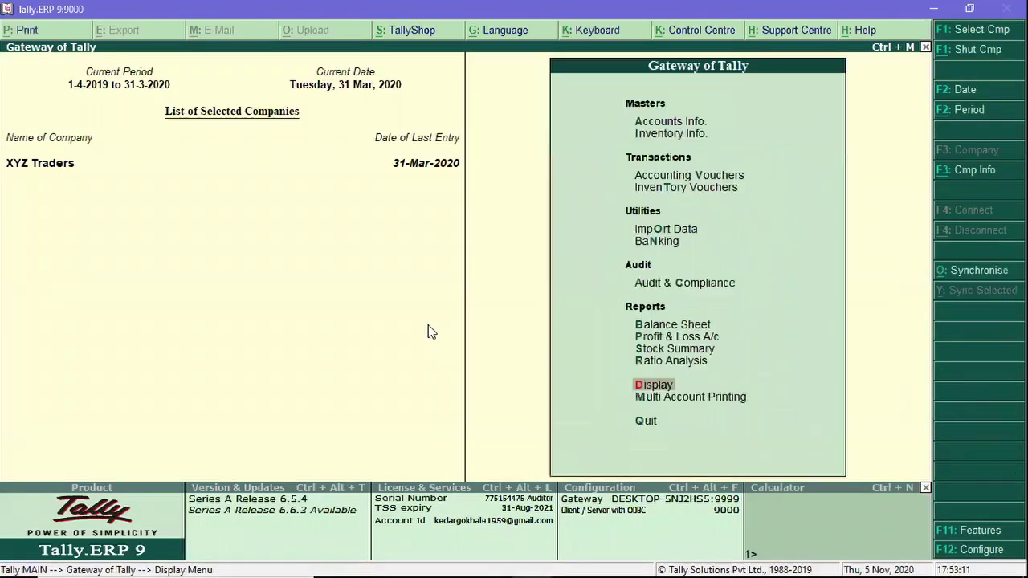
pyautogui.press('p')
pyautogui.press('Down')
pyautogui.press('Down')
pyautogui.press('Down')
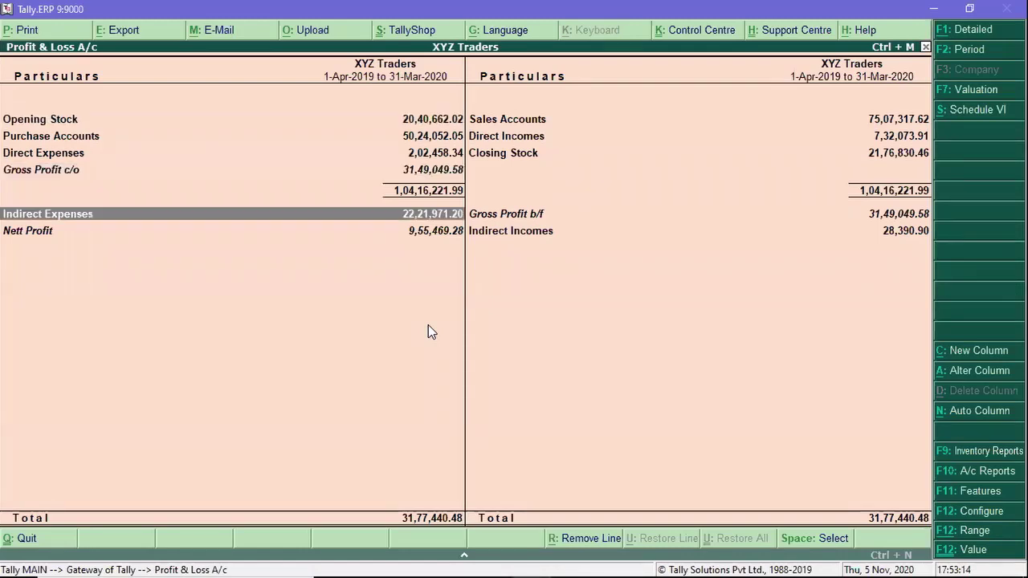
pyautogui.press('Up')
pyautogui.press('Up')
pyautogui.press('Down')
pyautogui.press('Up')
pyautogui.press('Up')
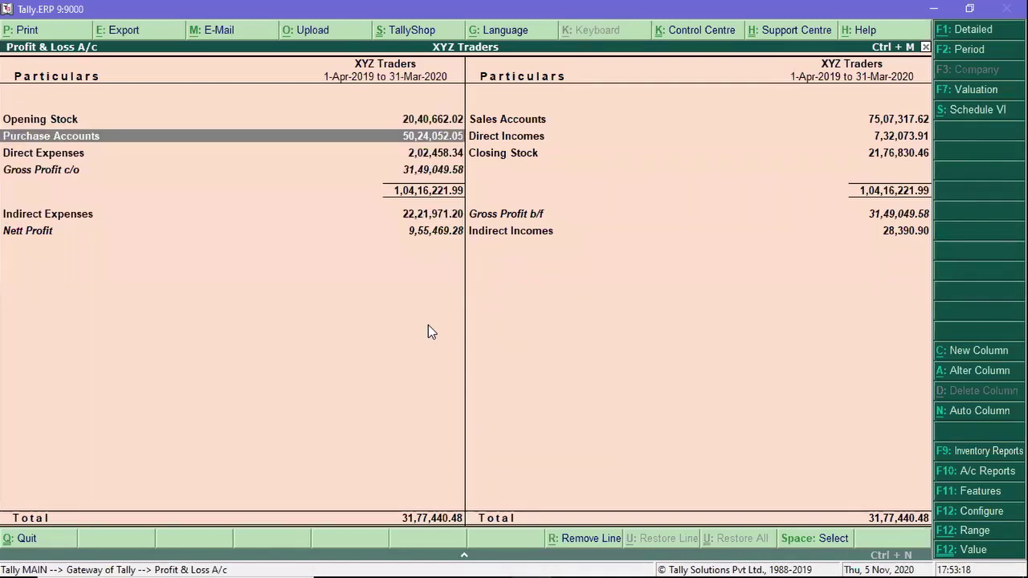
pyautogui.hotkey('alt', 'Tab')
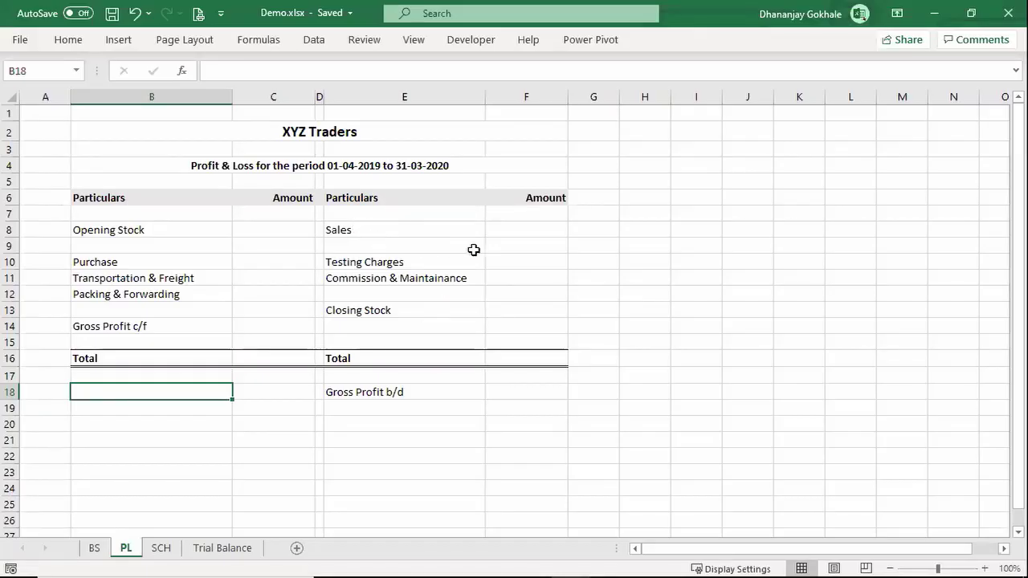
# Compare the PL Sales (F8) and Purchase (C10) amounts with Tally's Purchase Accounts group summary
pyautogui.click(508, 232)
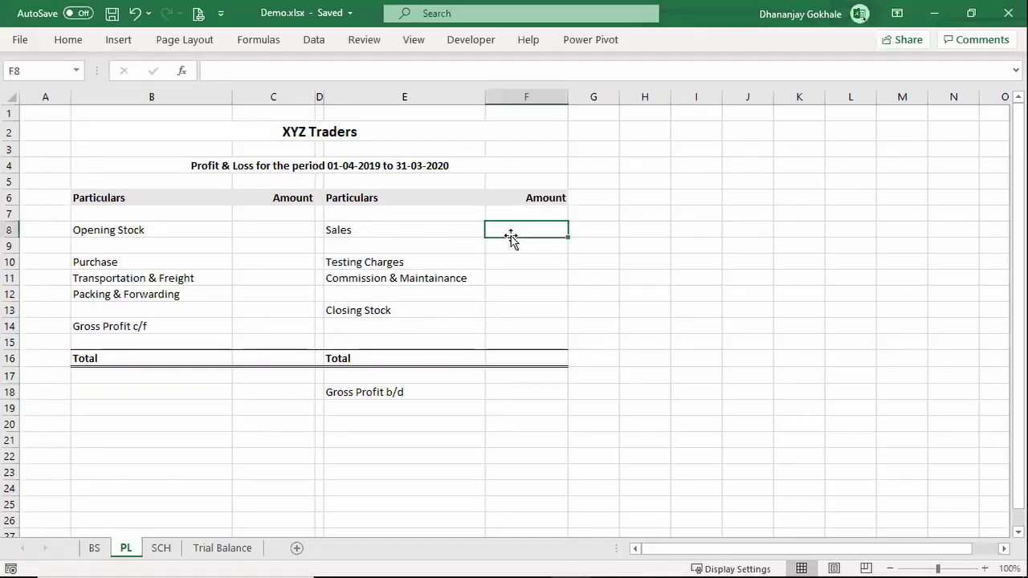
pyautogui.click(242, 271)
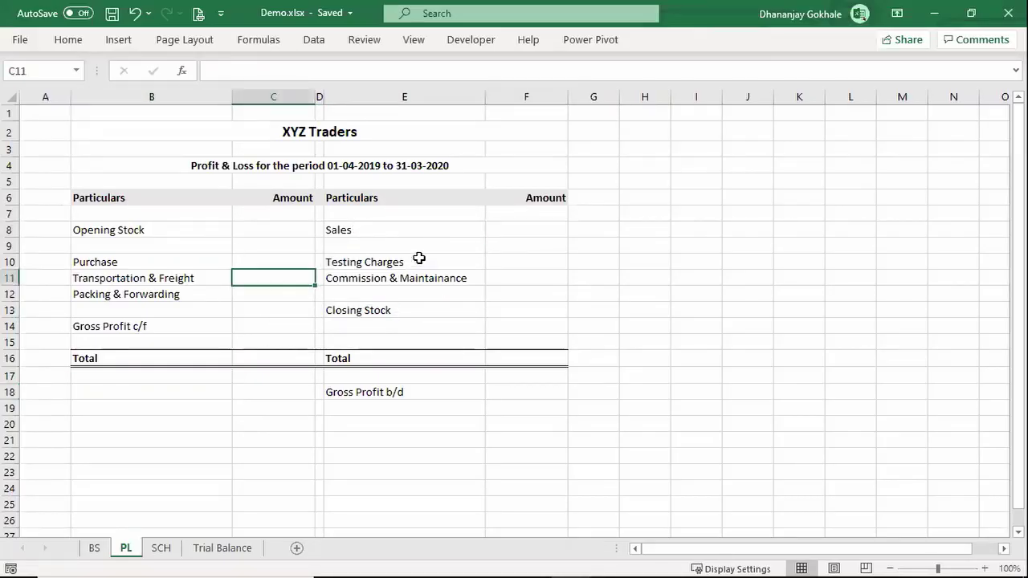
pyautogui.click(242, 259)
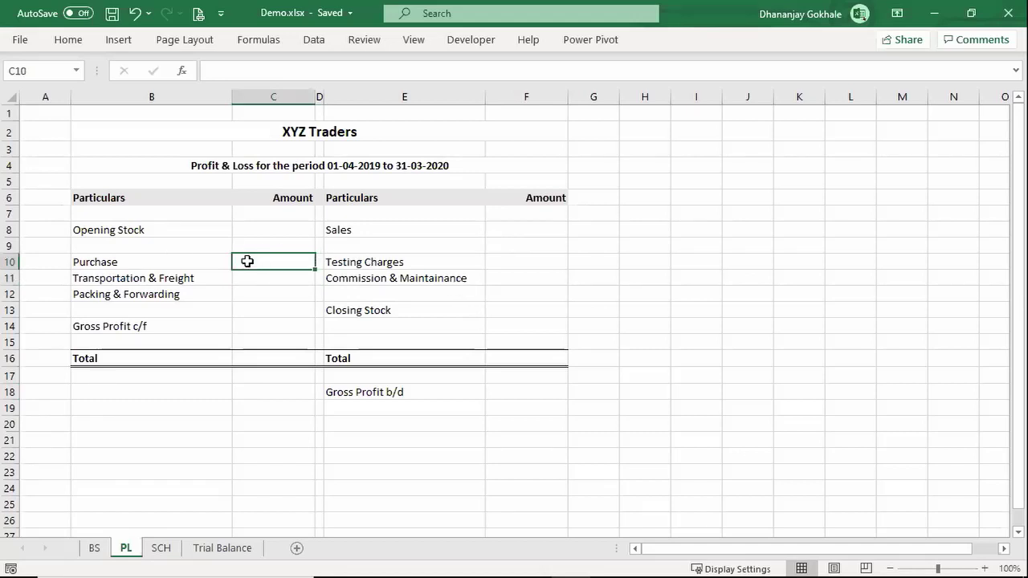
pyautogui.hotkey('alt', 'Tab')
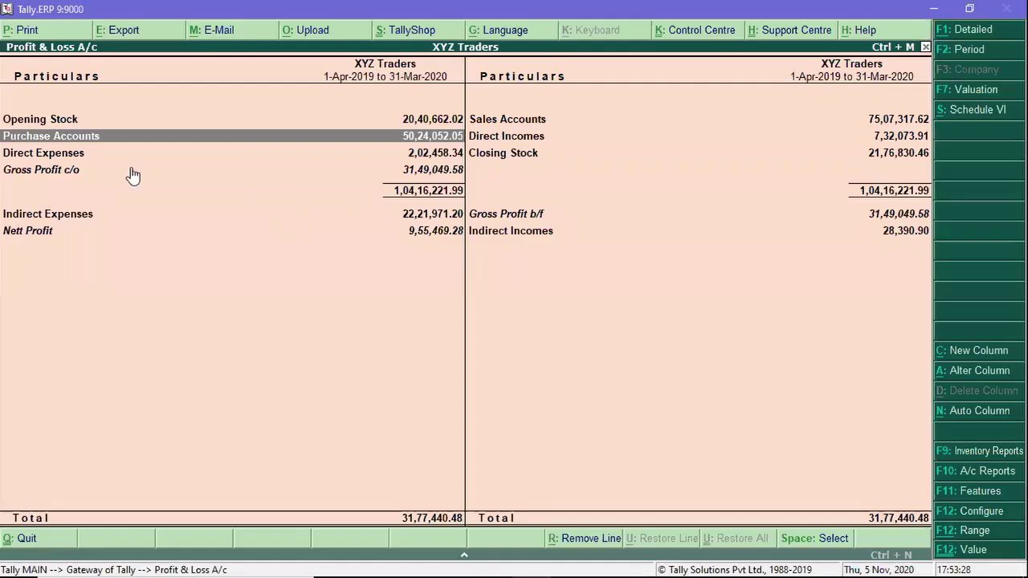
pyautogui.press('Return')
pyautogui.press('Escape')
pyautogui.press('Down')
pyautogui.press('Right')
pyautogui.hotkey('alt', 'Tab')
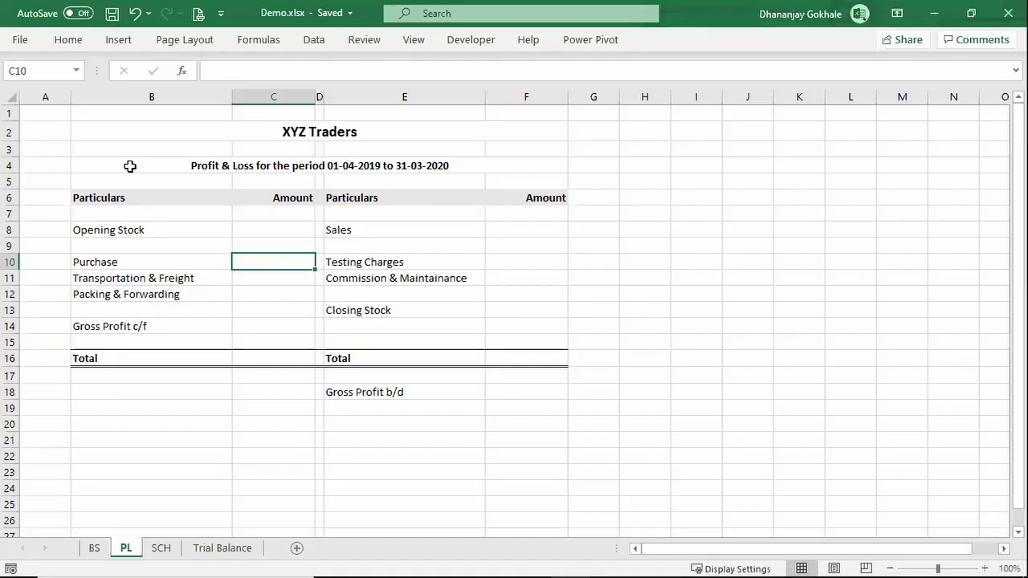
# Review the cells around the Purchase amount C10 on the PL sheet
pyautogui.press('Down')
pyautogui.press('Right')
pyautogui.press('Up')
pyautogui.press('Left')
pyautogui.press('Up')
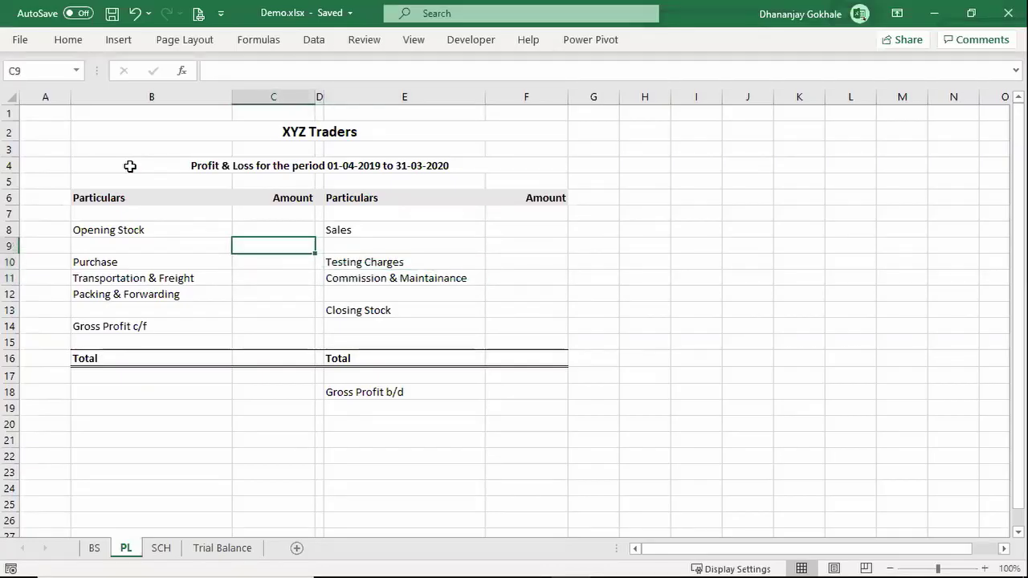
pyautogui.press('Down')
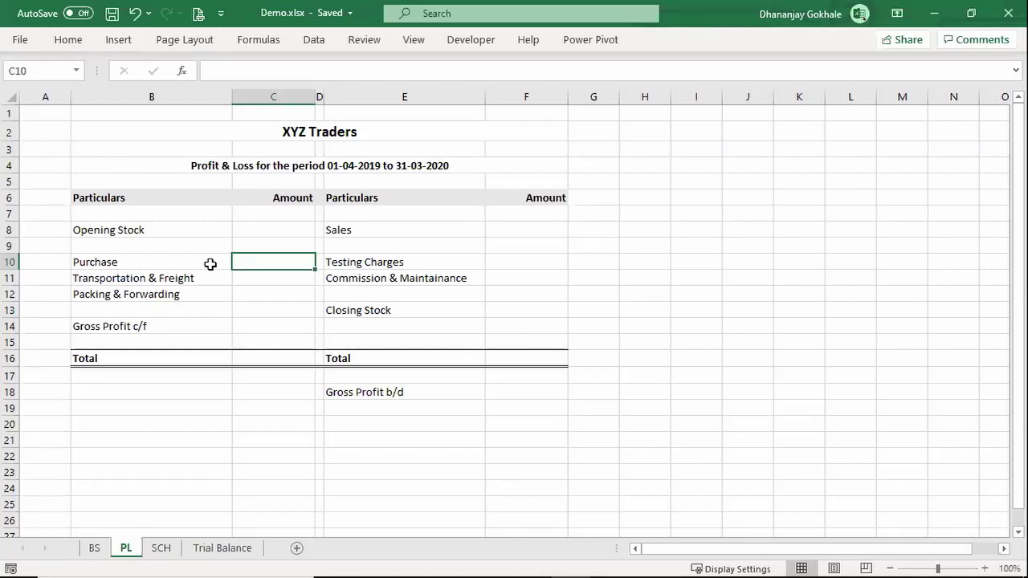
# Reopen Tally's Purchase Accounts group summary, review its purchase ledgers, then return to Excel
pyautogui.hotkey('alt', 'Tab')
pyautogui.press('Left')
pyautogui.press('Up')
pyautogui.press('Return')
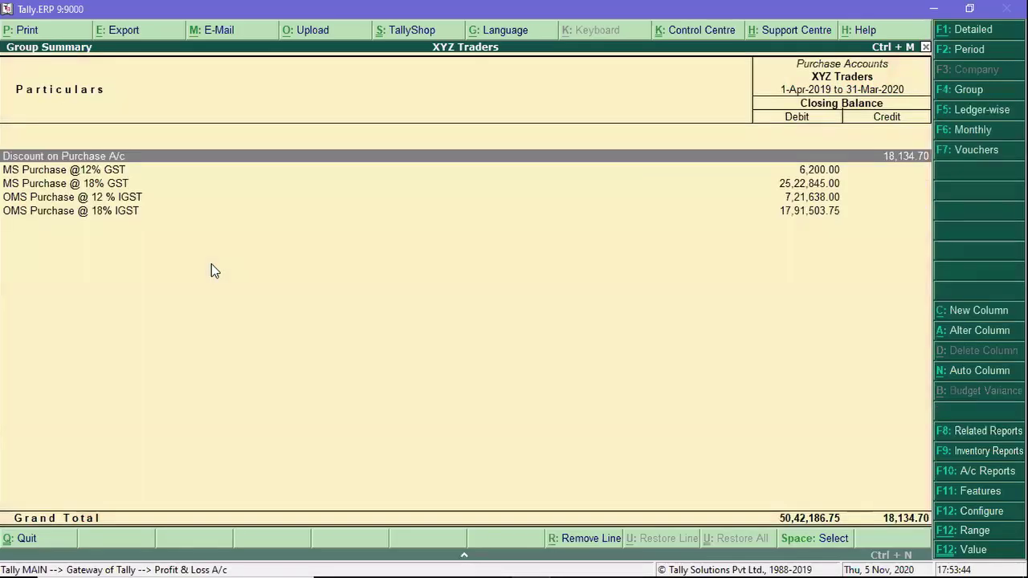
pyautogui.press('Down')
pyautogui.press('Down')
pyautogui.press('Down')
pyautogui.press('Up')
pyautogui.press('Up')
pyautogui.press('Up')
pyautogui.press('Escape')
pyautogui.hotkey('alt', 'Tab')
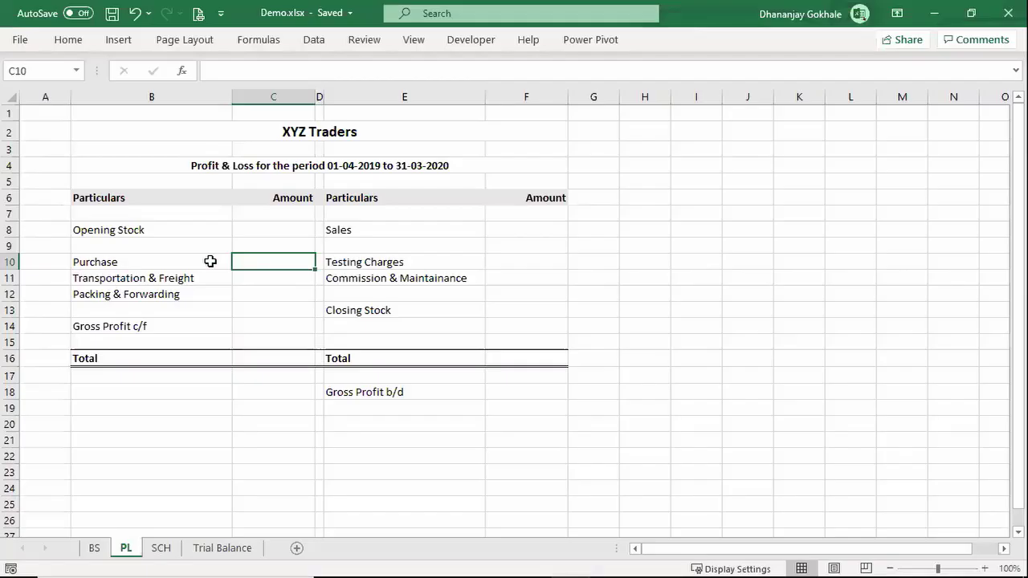
# Locate the end of the Sch A: Sundry Creditor table on the SCH sheet
pyautogui.click(223, 547)
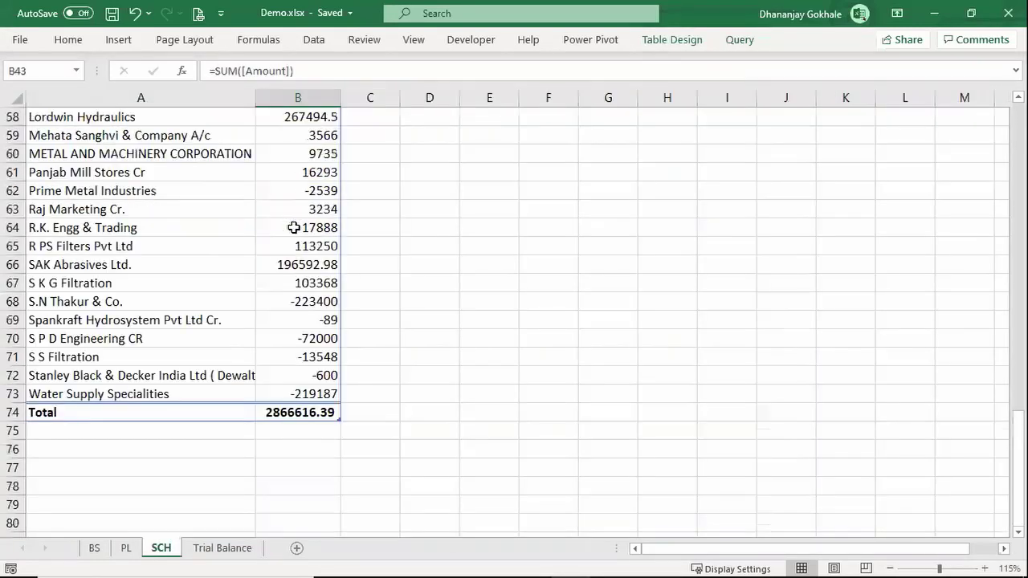
pyautogui.scroll(10, 323, 225)
pyautogui.scroll(-6, 251, 300)
pyautogui.scroll(-5, 201, 321)
pyautogui.scroll(6, 136, 256)
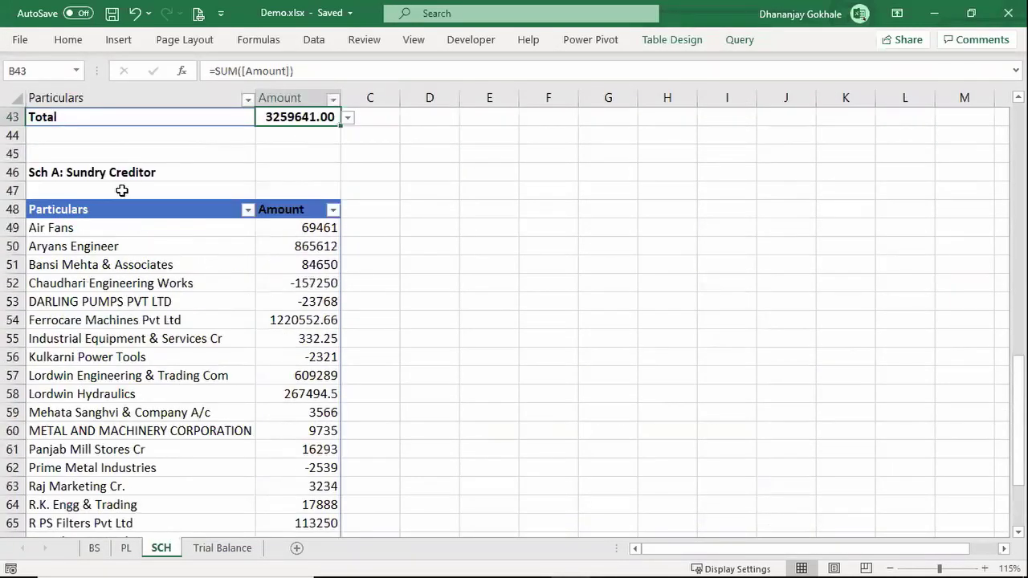
pyautogui.scroll(-6, 113, 402)
pyautogui.click(133, 410)
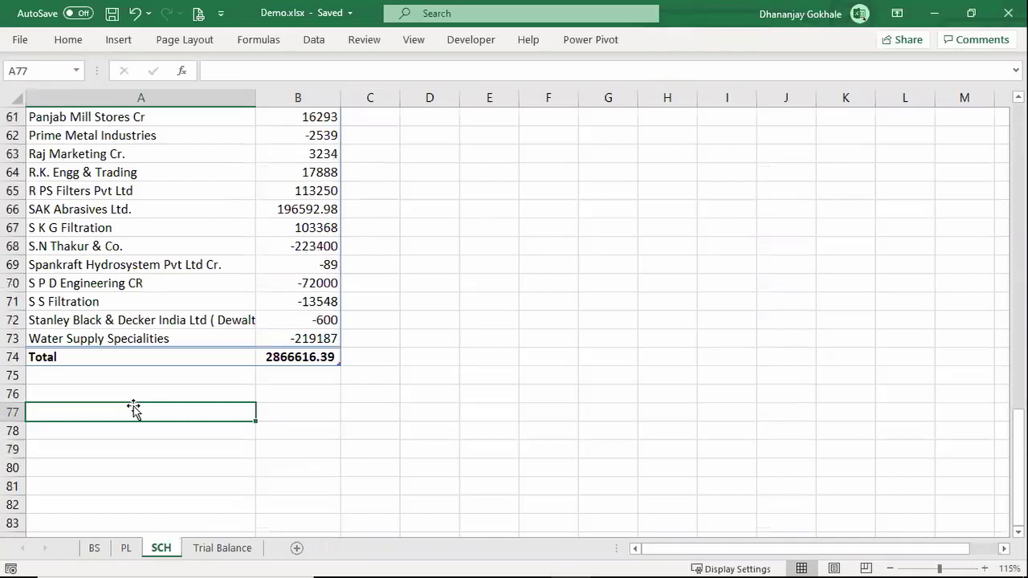
pyautogui.press('Up')
pyautogui.press('Up')
pyautogui.press('Up')
pyautogui.press('Up')
pyautogui.press('Up')
pyautogui.press('Up')
pyautogui.press('Up')
pyautogui.press('Up')
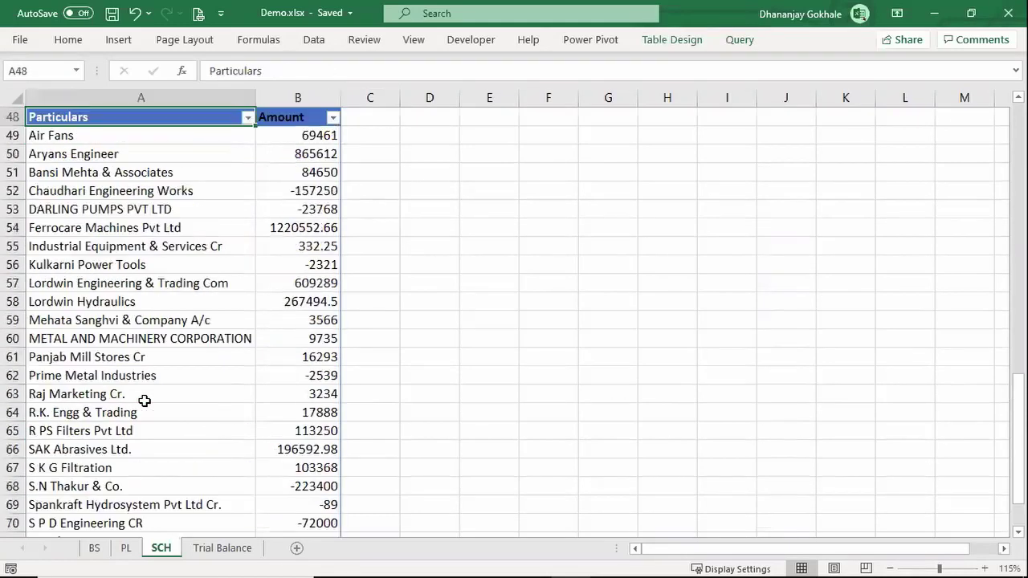
pyautogui.press('Up')
pyautogui.press('Up')
# Copy the Sundry Creditor heading to A79, bold it, and rename it 'Sch A: Purchase'
pyautogui.hotkey('shift', 'Down')
pyautogui.hotkey('ctrl', 'c')
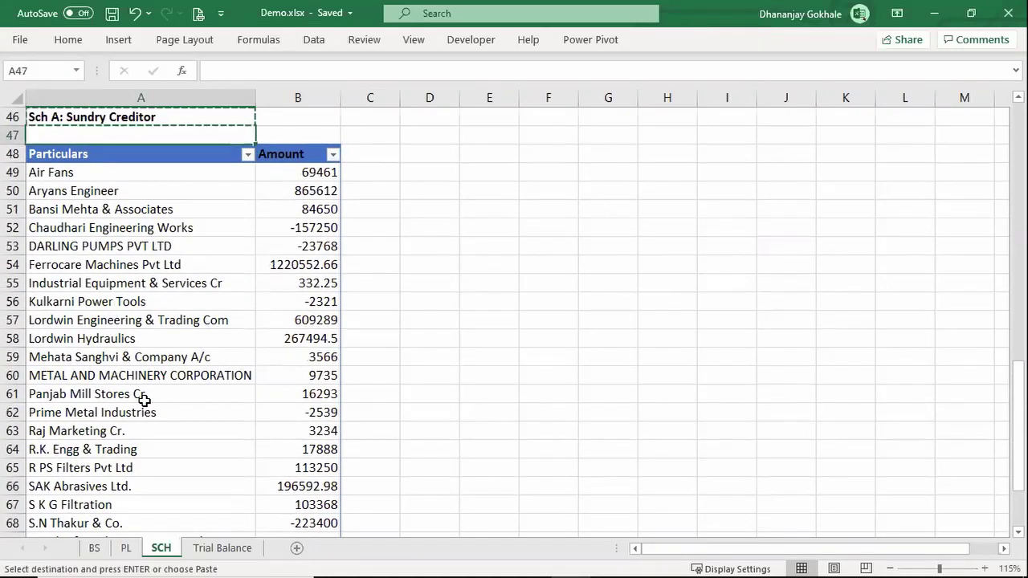
pyautogui.press('Down')
pyautogui.press('Down')
pyautogui.press('Down')
pyautogui.press('Down')
pyautogui.press('Down')
pyautogui.press('Down')
pyautogui.press('Down')
pyautogui.press('Down')
pyautogui.press('Down')
pyautogui.press('Down')
pyautogui.press('Down')
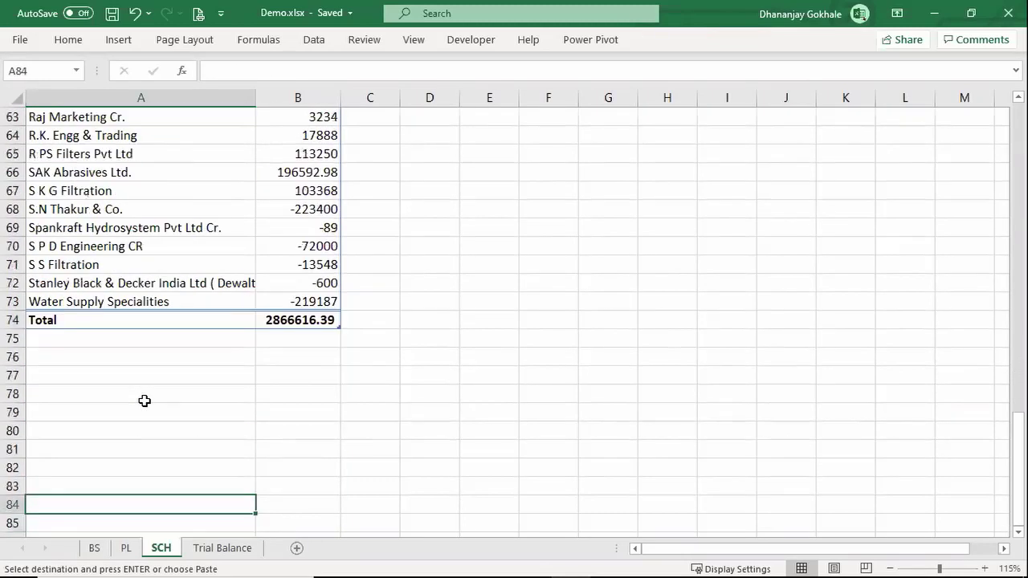
pyautogui.press('Up')
pyautogui.press('Up')
pyautogui.press('Up')
pyautogui.press('Up')
pyautogui.hotkey('ctrl', 'v')
pyautogui.hotkey('ctrl', 'b')
pyautogui.press('F2')
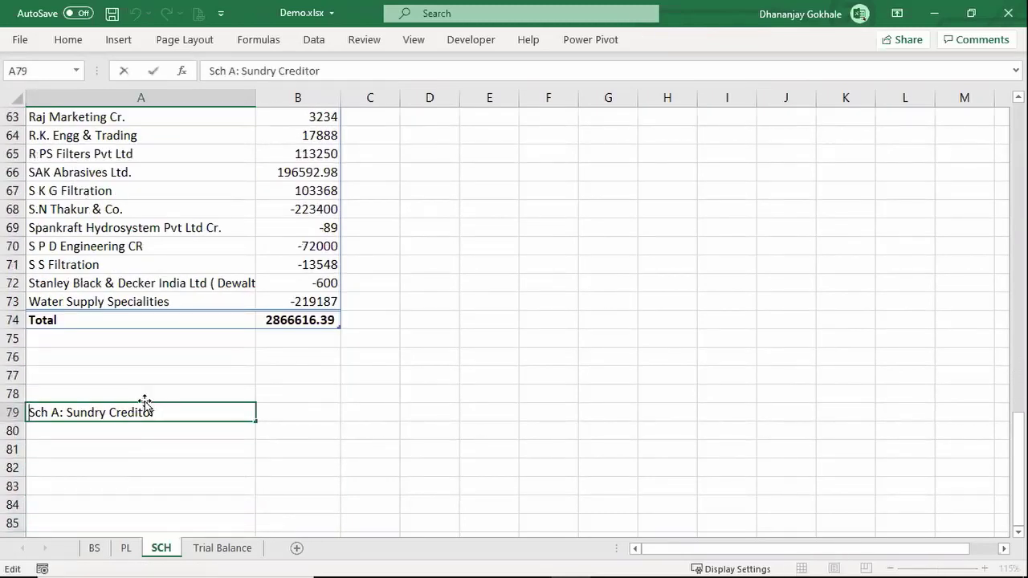
pyautogui.hotkey('shift', 'Left')
pyautogui.hotkey('shift', 'Left')
pyautogui.hotkey('shift', 'Left')
pyautogui.hotkey('shift', 'Left')
pyautogui.hotkey('shift', 'Left')
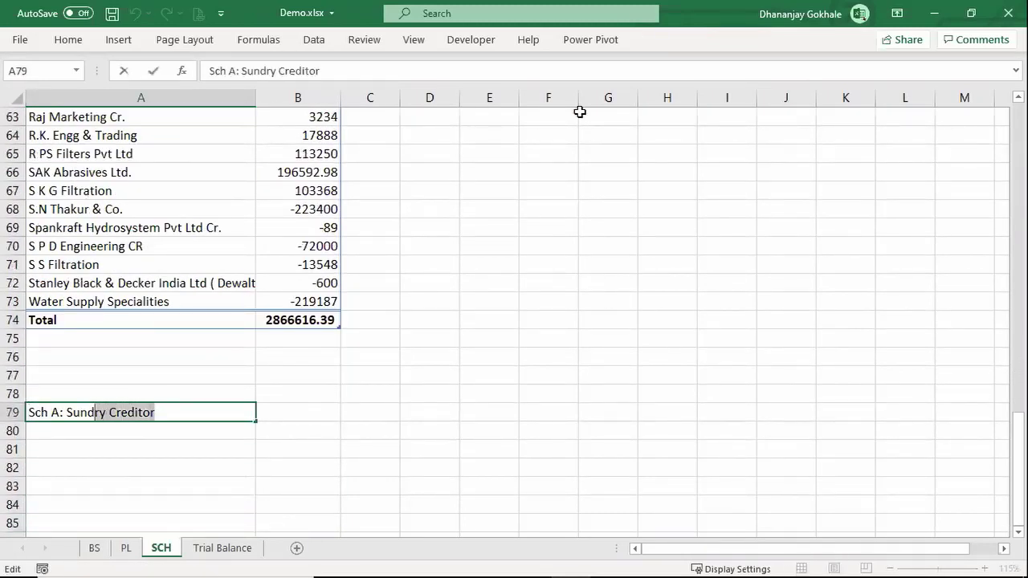
pyautogui.hotkey('shift', 'Left')
pyautogui.hotkey('shift', 'Left')
pyautogui.hotkey('shift', 'Left')
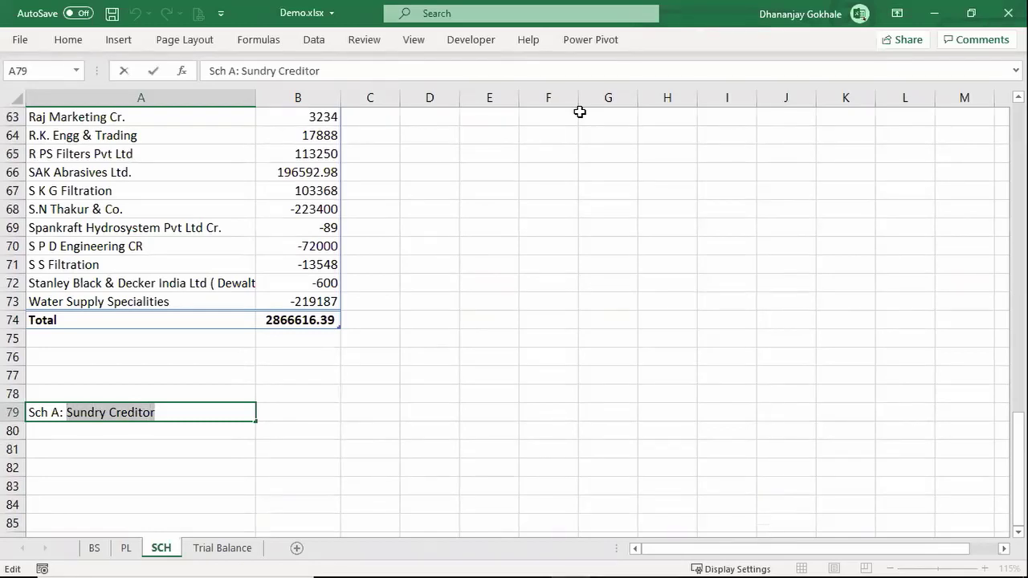
pyautogui.write('Purchase')
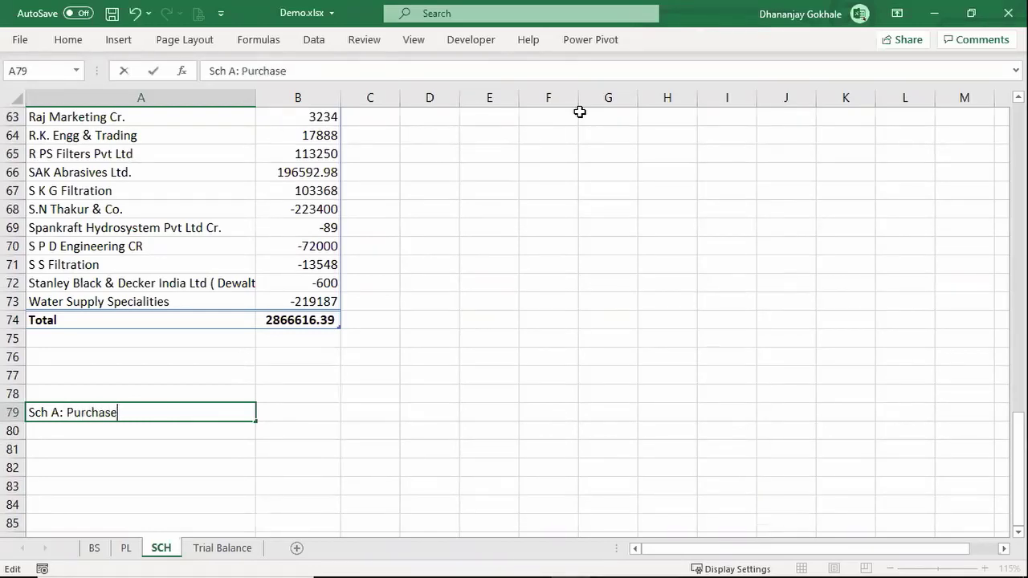
pyautogui.press('Return')
# Add 'Particulars' and 'Amount' column headers in A81 and B81, then view Trial Balance
pyautogui.press('Down')
pyautogui.press('Up')
pyautogui.press('Up')
pyautogui.press('Down')
pyautogui.press('Down')
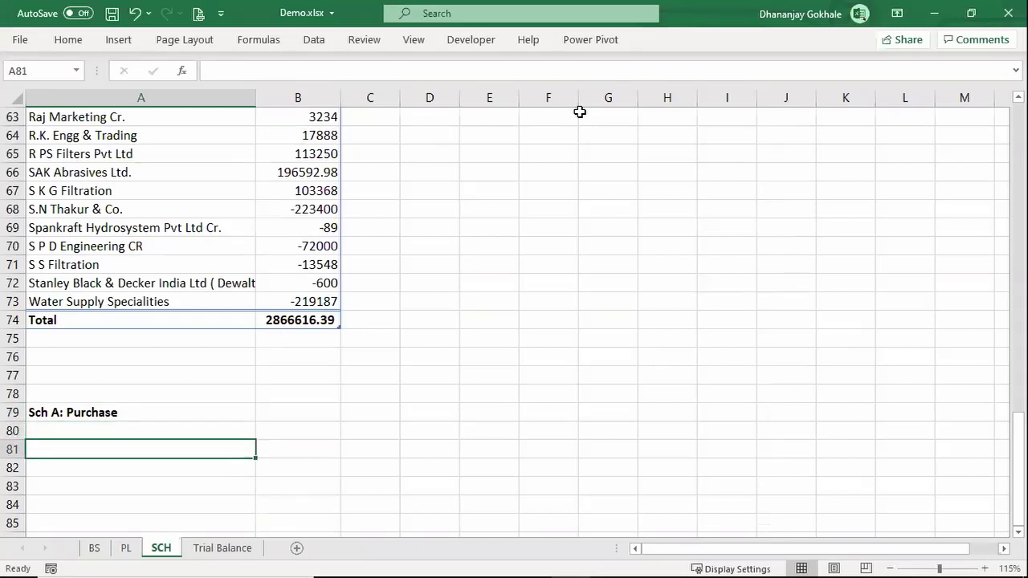
pyautogui.write('Particul')
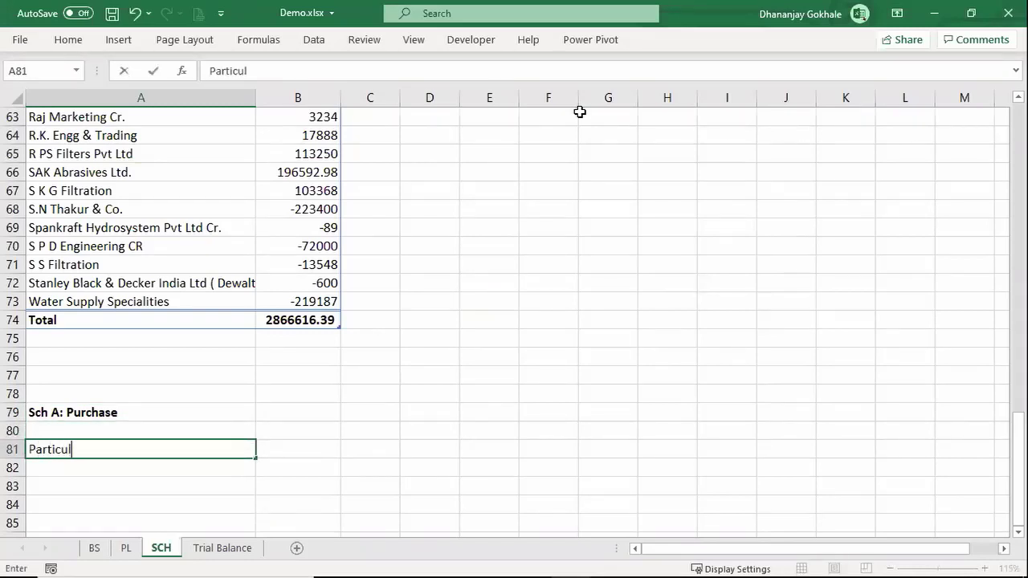
pyautogui.write('ars')
pyautogui.press('Tab')
pyautogui.write('Amo')
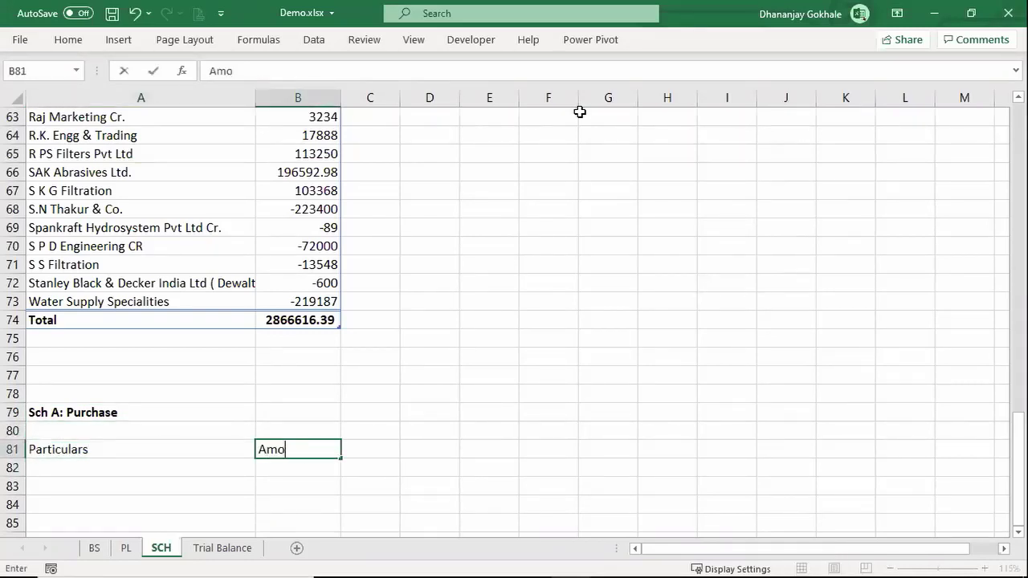
pyautogui.write('unt')
pyautogui.press('Down')
pyautogui.press('Left')
pyautogui.press('Down')
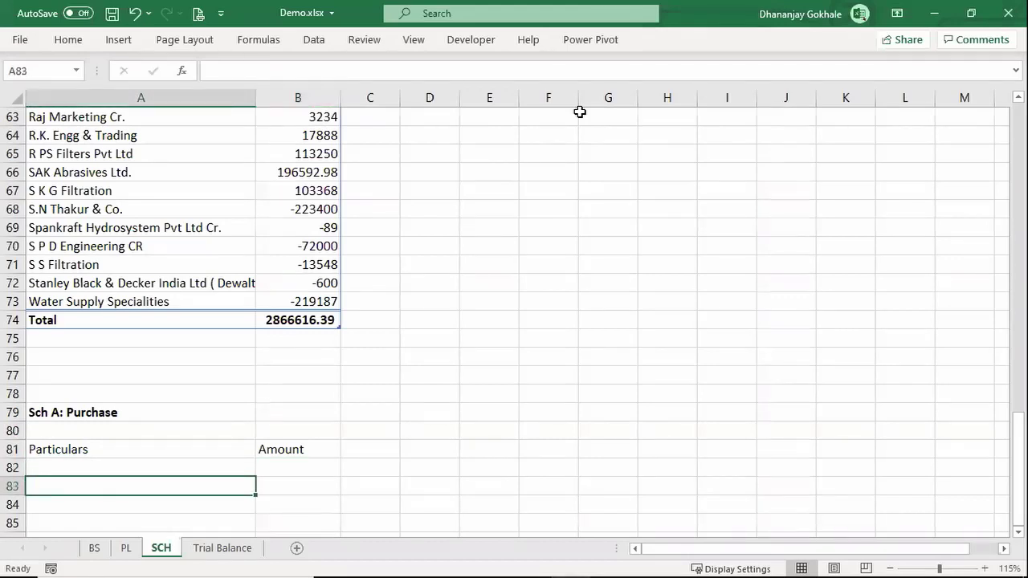
pyautogui.press('Up')
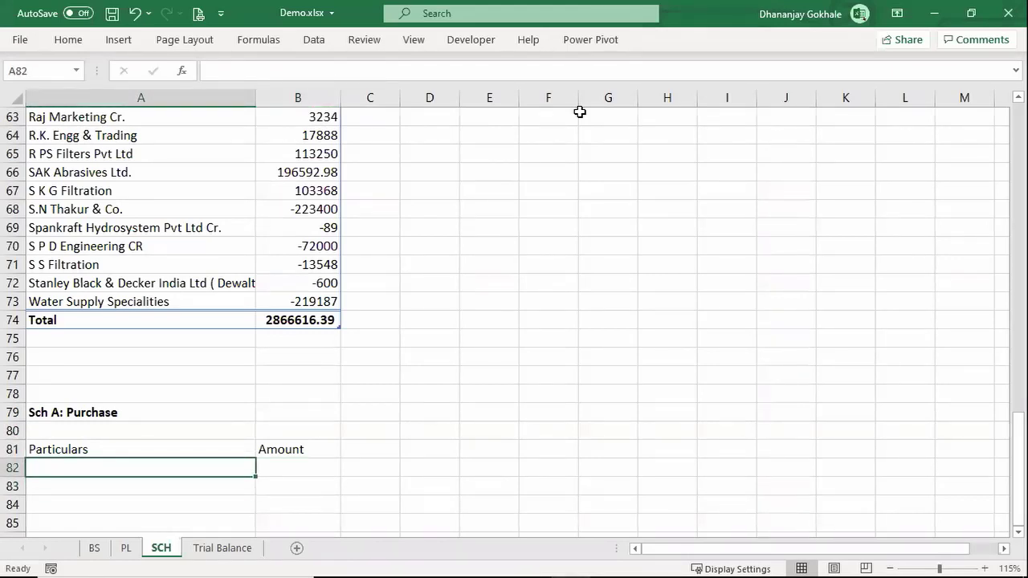
pyautogui.hotkey('ctrl', 'pagedown')
pyautogui.press('Left')
# Inspect the Trial Balance Name column and search the Parent filter list for 'epur'
pyautogui.hotkey('ctrl', 'Home')
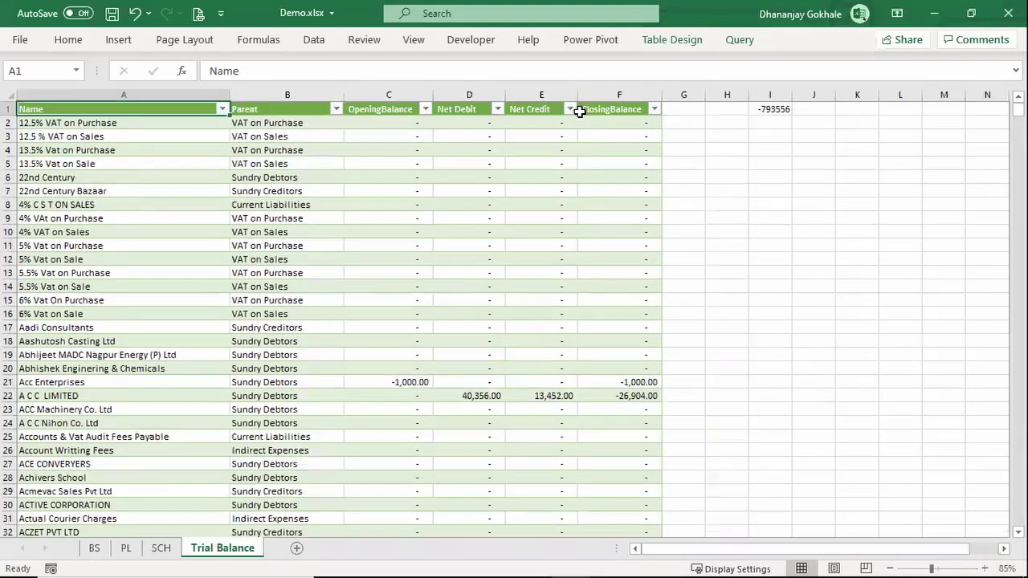
pyautogui.press('Down')
pyautogui.hotkey('ctrl', 'shift', 'Down')
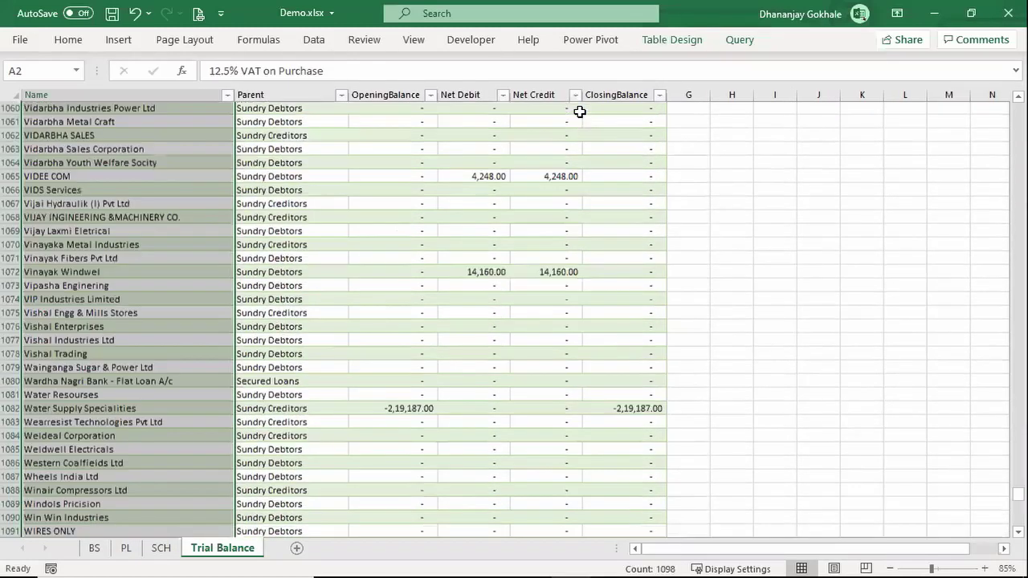
pyautogui.hotkey('ctrl', 'Home')
pyautogui.press('Right')
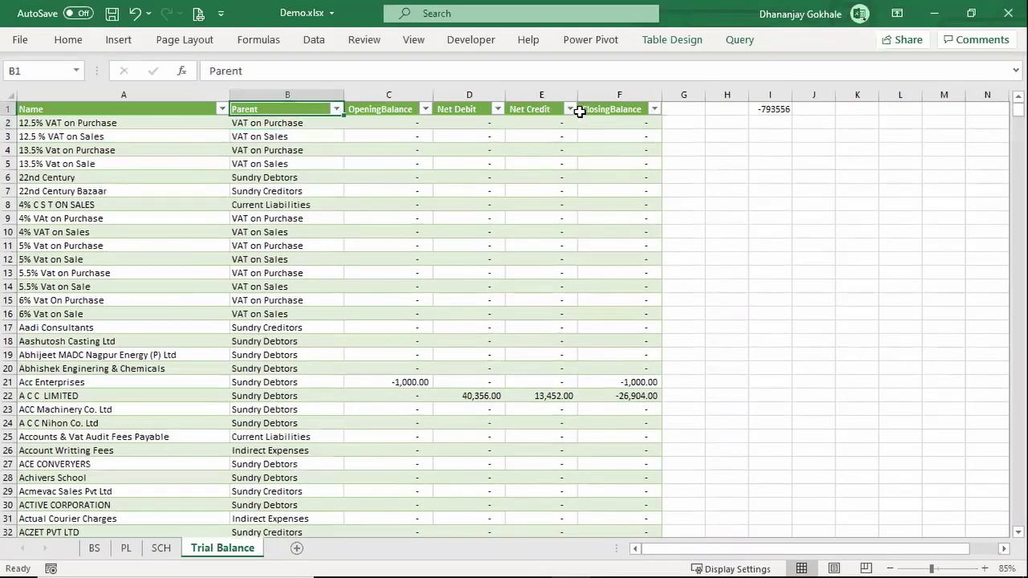
pyautogui.hotkey('alt', 'Down')
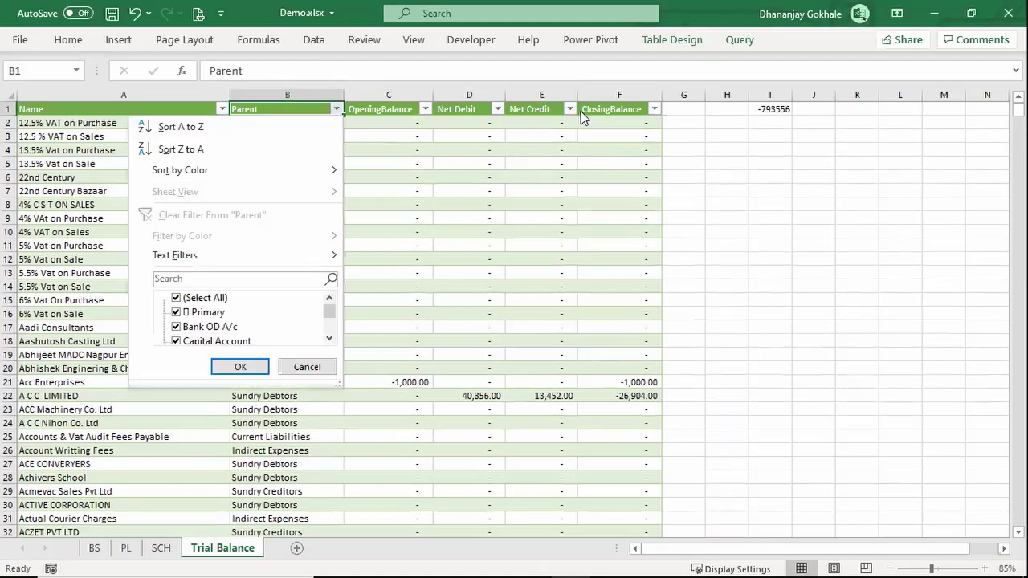
pyautogui.write('e')
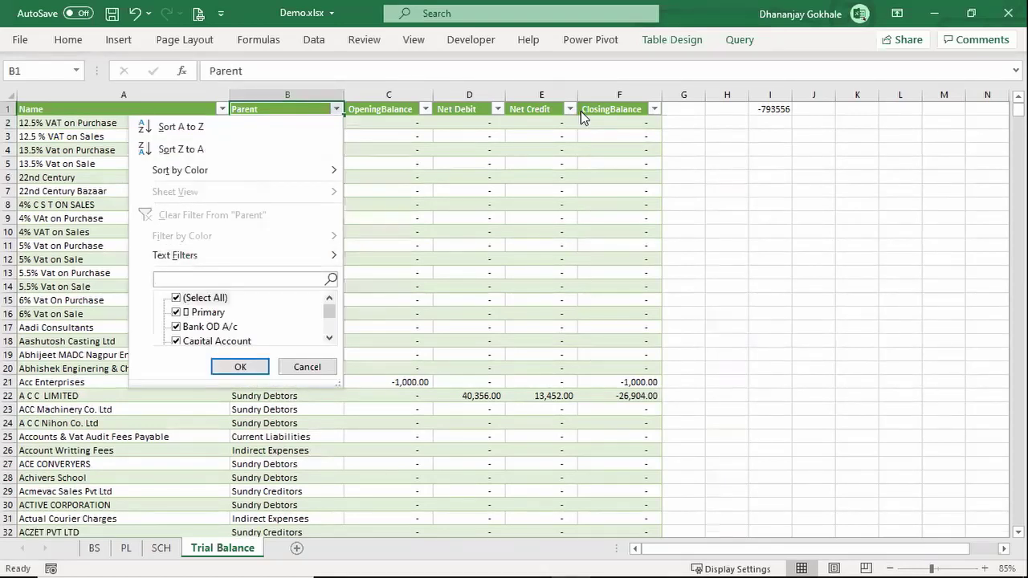
pyautogui.write('pur')
pyautogui.press('Return')
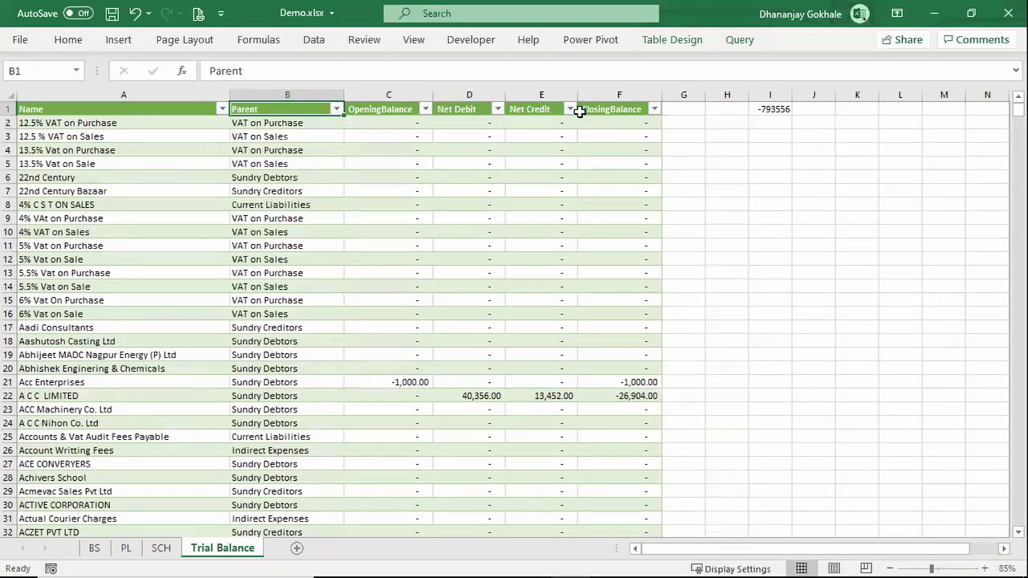
# Start a FILTER formula in SCH A82 using Trial_Balance[Name] as the array
pyautogui.hotkey('ctrl', 'pageup')
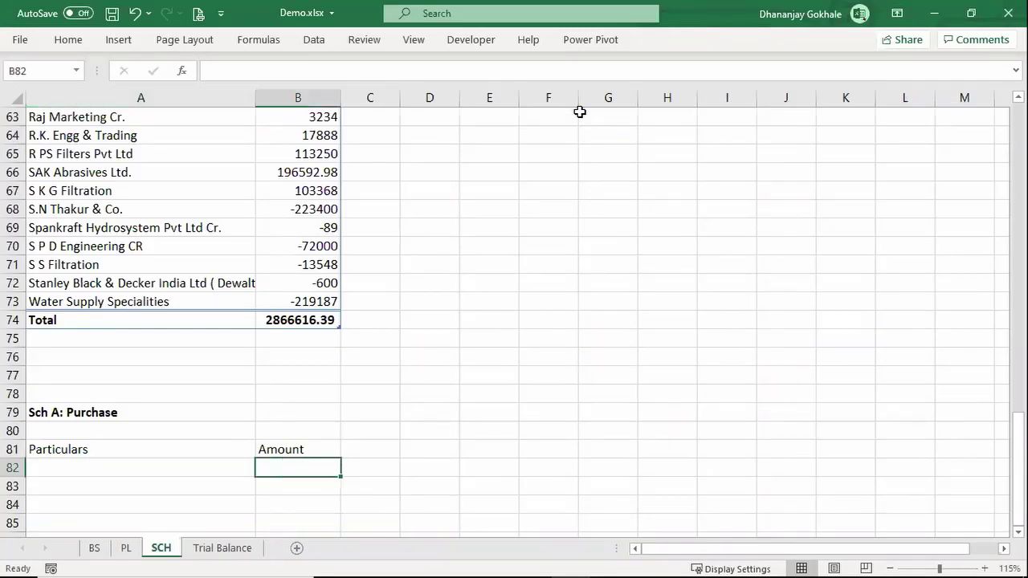
pyautogui.scroll(-2, 567, 211)
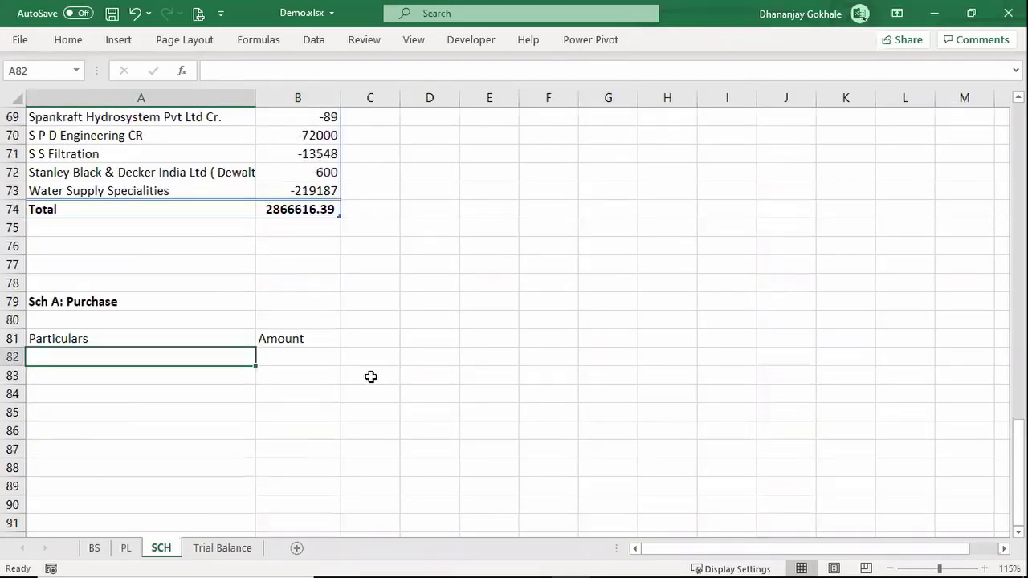
pyautogui.write('=FIL')
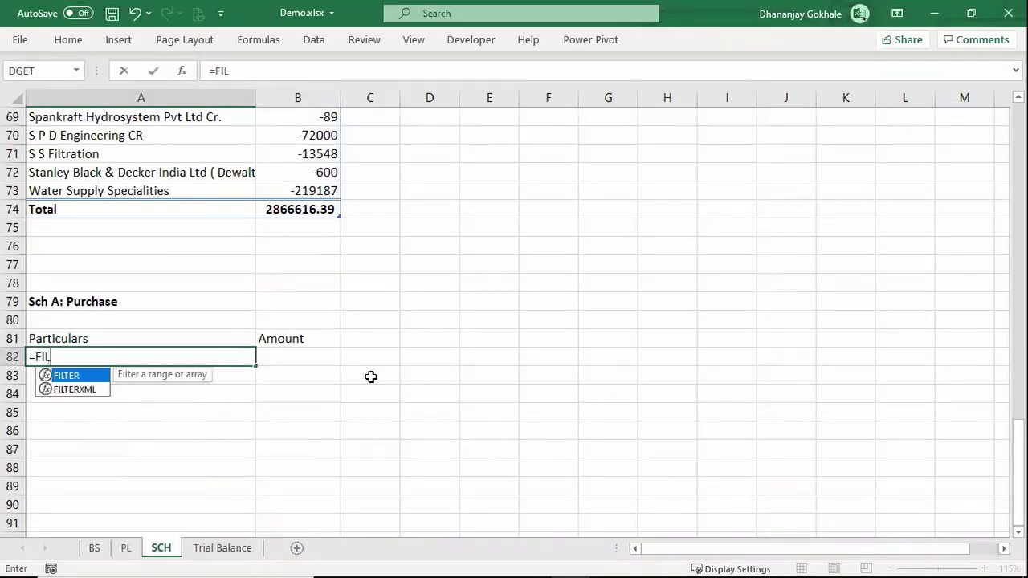
pyautogui.press('Tab')
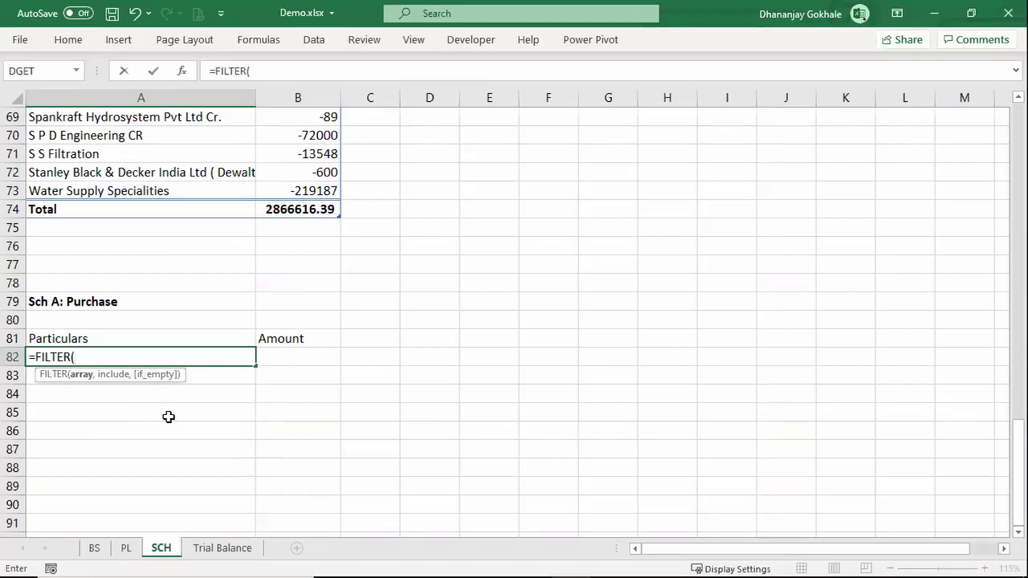
pyautogui.click(220, 549)
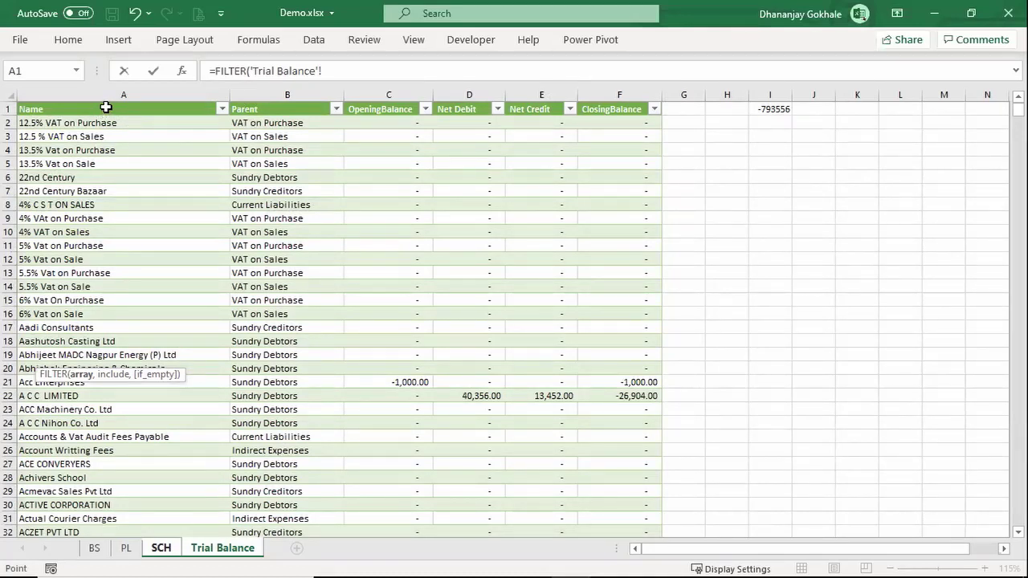
pyautogui.click(104, 112)
pyautogui.hotkey('ctrl', 'shift', 'Down')
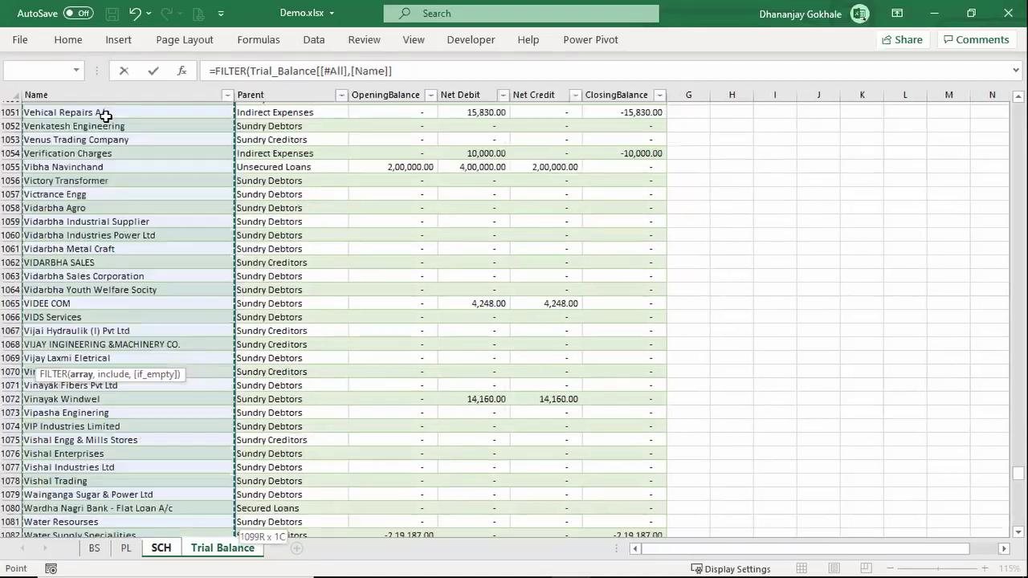
pyautogui.hotkey('ctrl', 'space')
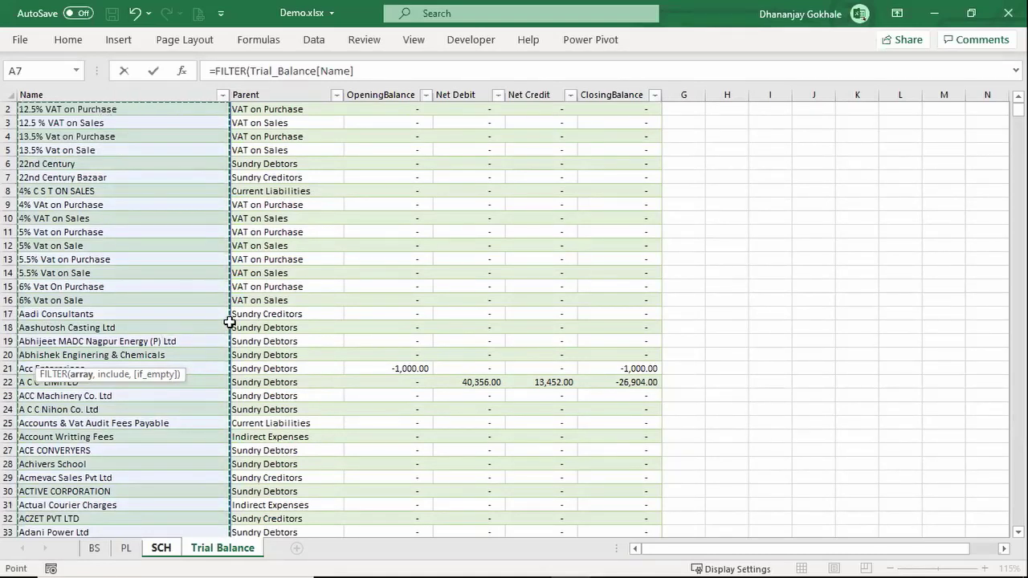
# Complete the formula with the condition Trial_Balance[Parent]="Purchase Account" and enter it
pyautogui.write(',')
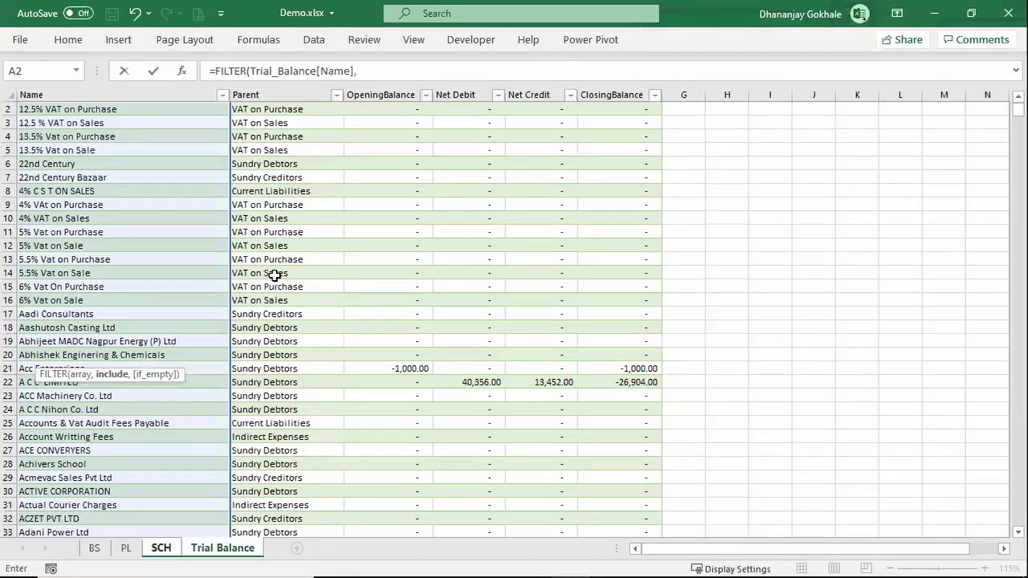
pyautogui.click(265, 297)
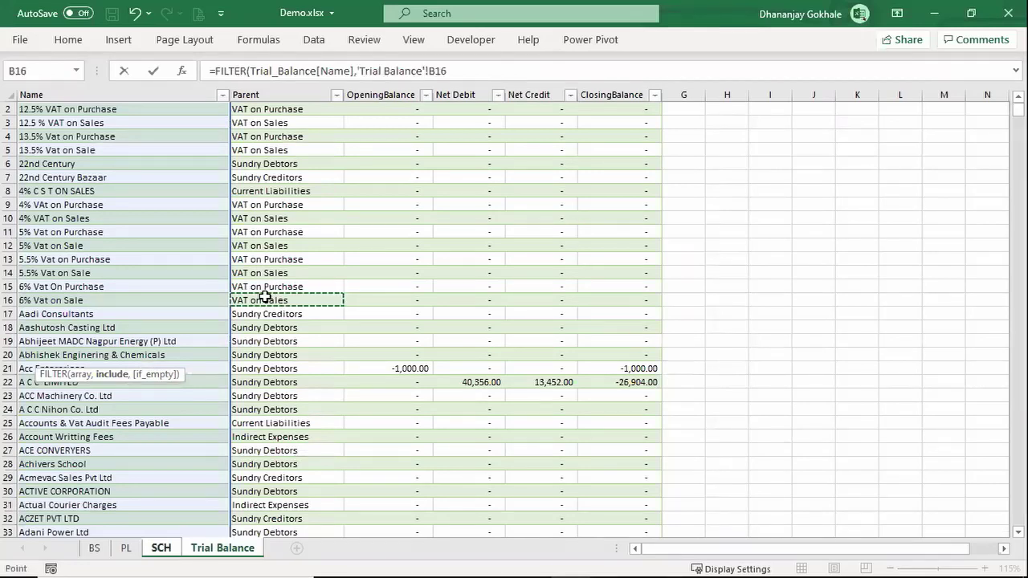
pyautogui.hotkey('ctrl', 'space')
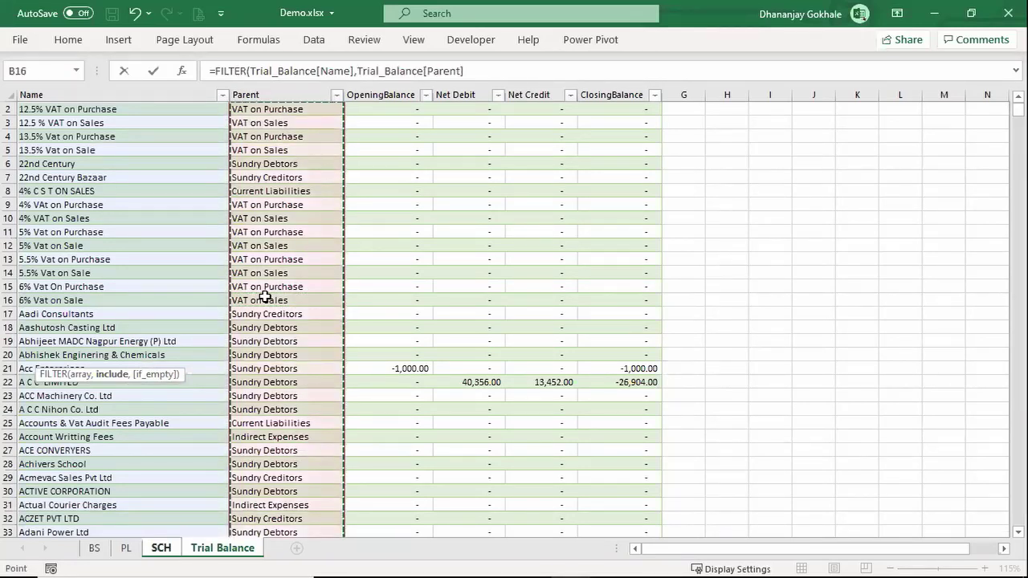
pyautogui.write('="Purchase Account')
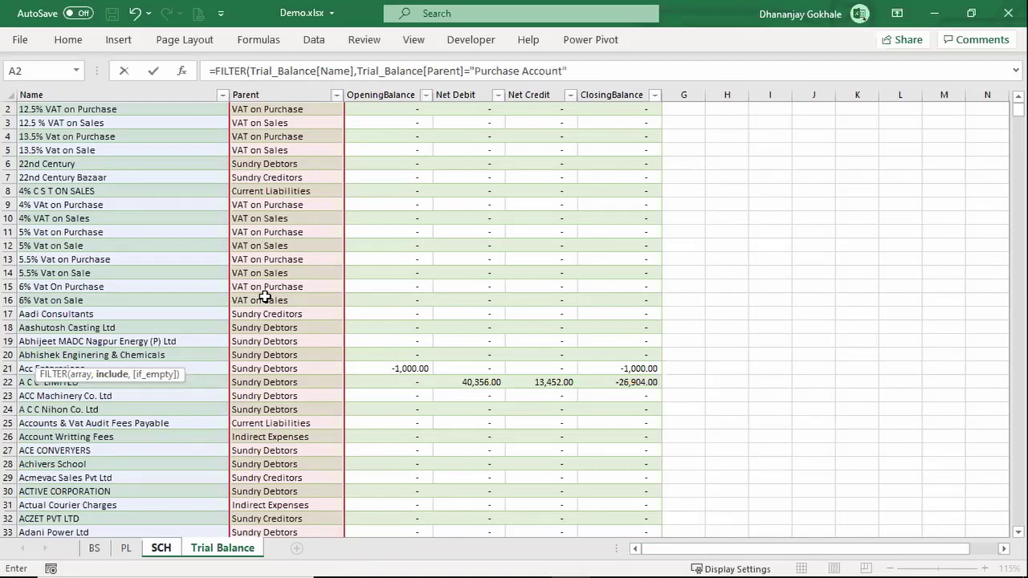
pyautogui.write(')')
pyautogui.press('Return')
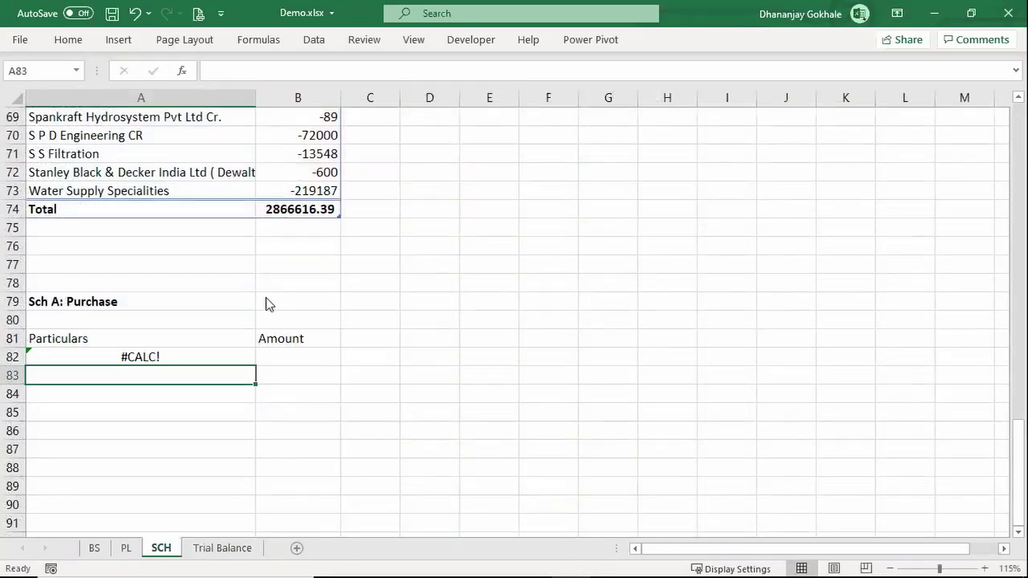
pyautogui.press('Up')
# After checking the group name in Tally, correct the A82 criterion to "Purchase Accounts"
pyautogui.hotkey('alt', 'Tab')
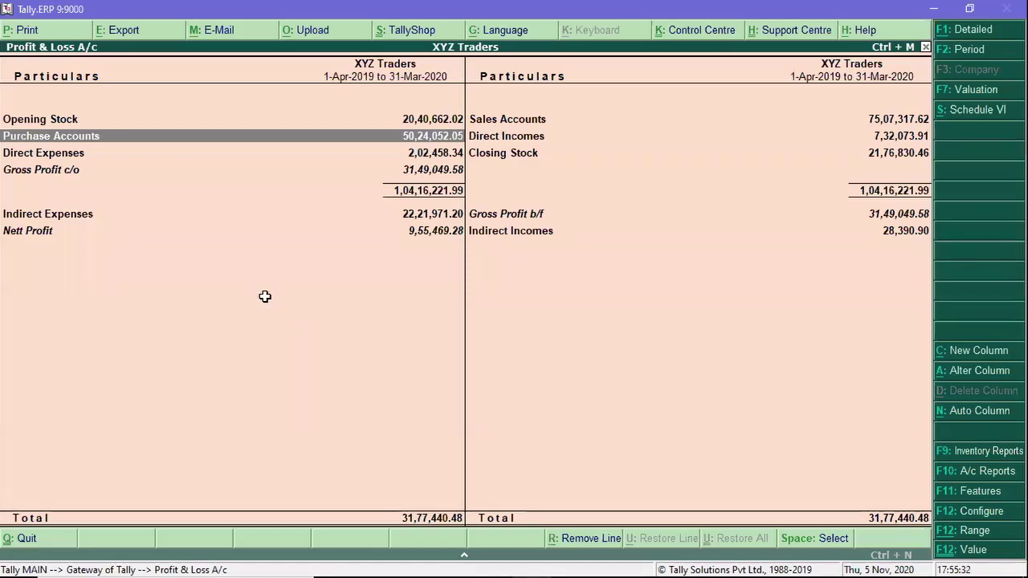
pyautogui.hotkey('alt', 'Tab')
pyautogui.press('F2')
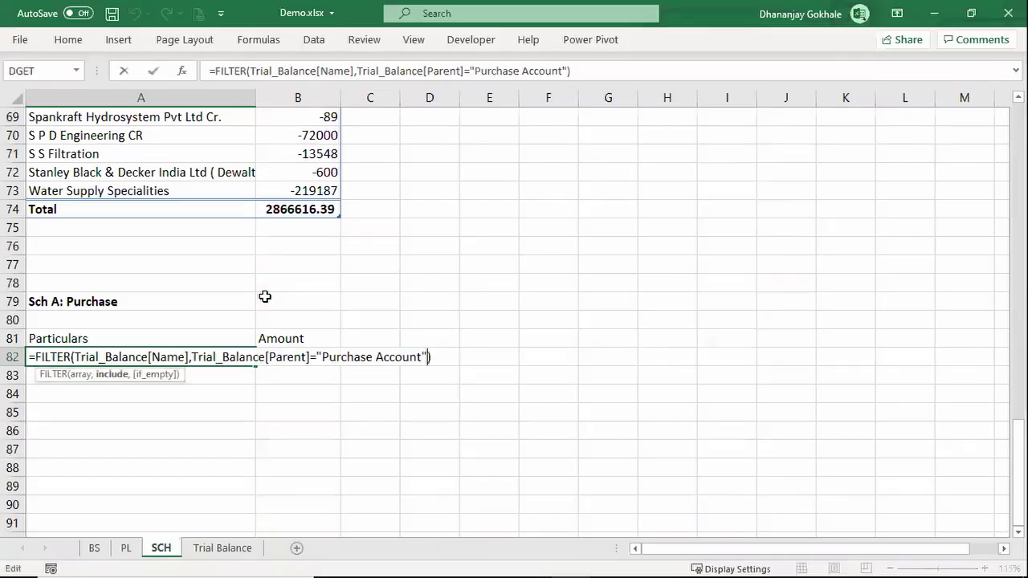
pyautogui.press('Left')
pyautogui.press('Left')
pyautogui.write('s')
pyautogui.press('Return')
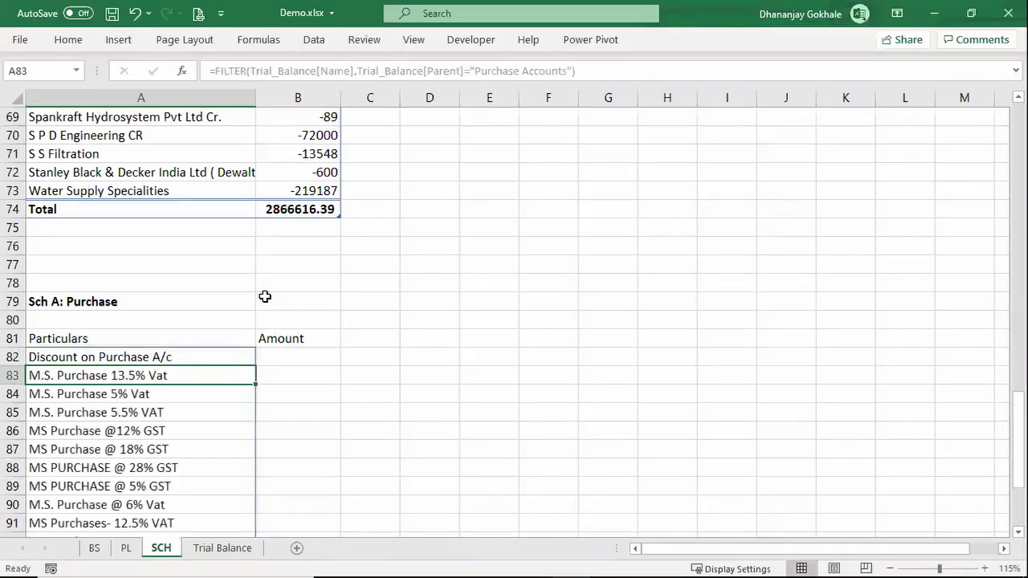
# Review the A82 formula's Name and Parent references against the Trial Balance sheet
pyautogui.press('Up')
pyautogui.press('F2')
pyautogui.press('Escape')
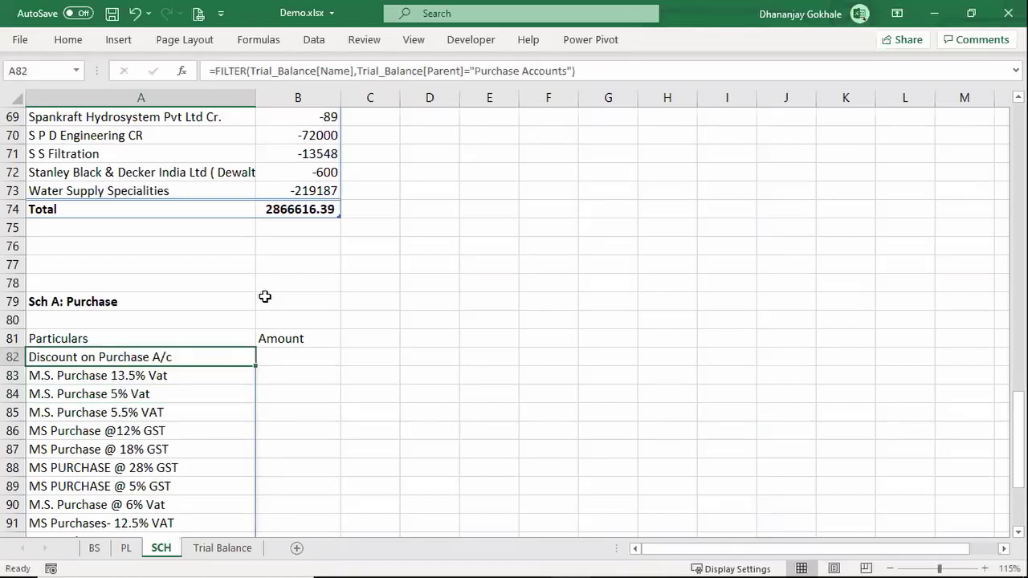
pyautogui.hotkey('ctrl', 'pagedown')
pyautogui.hotkey('ctrl', 'pageup')
pyautogui.press('F2')
pyautogui.press('Left')
pyautogui.press('Left')
pyautogui.press('Left')
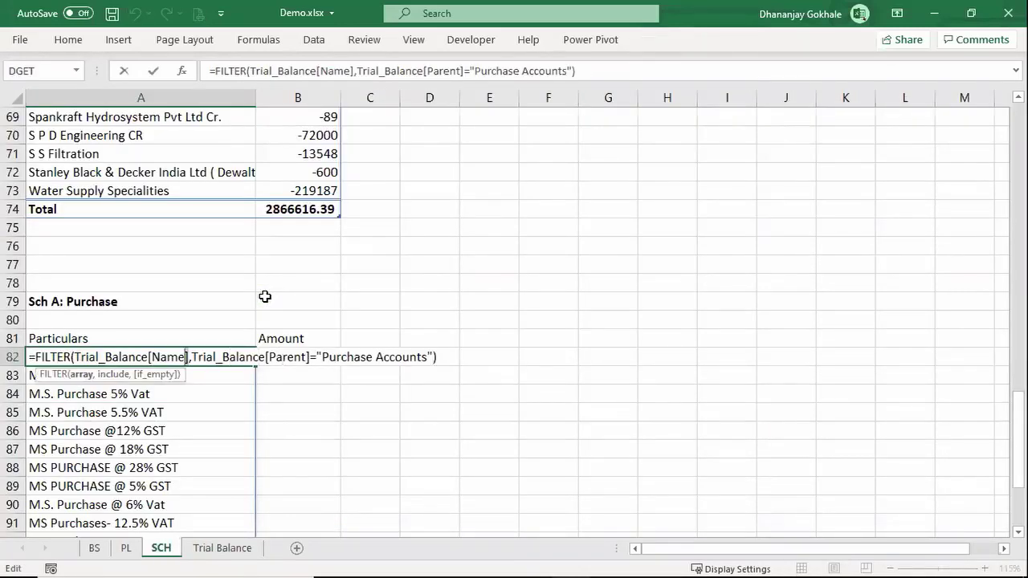
pyautogui.hotkey('shift', 'Left')
pyautogui.hotkey('shift', 'Left')
pyautogui.hotkey('shift', 'Left')
pyautogui.hotkey('shift', 'Left')
pyautogui.hotkey('shift', 'Left')
pyautogui.hotkey('shift', 'Left')
pyautogui.press('Right')
pyautogui.press('Right')
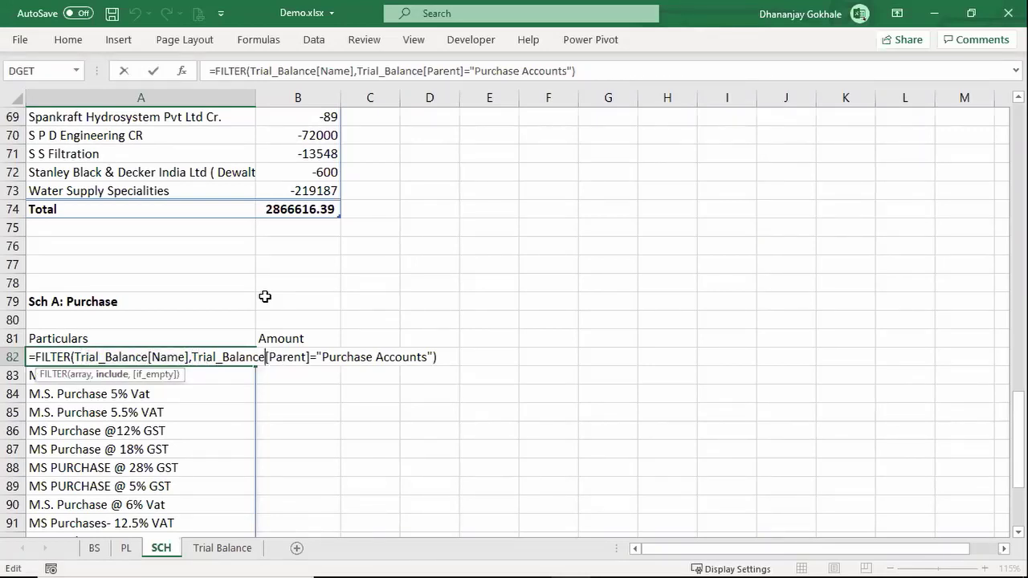
pyautogui.press('Right')
pyautogui.press('Right')
pyautogui.press('Right')
pyautogui.press('Escape')
pyautogui.press('Up')
pyautogui.press('Down')
pyautogui.press('F2')
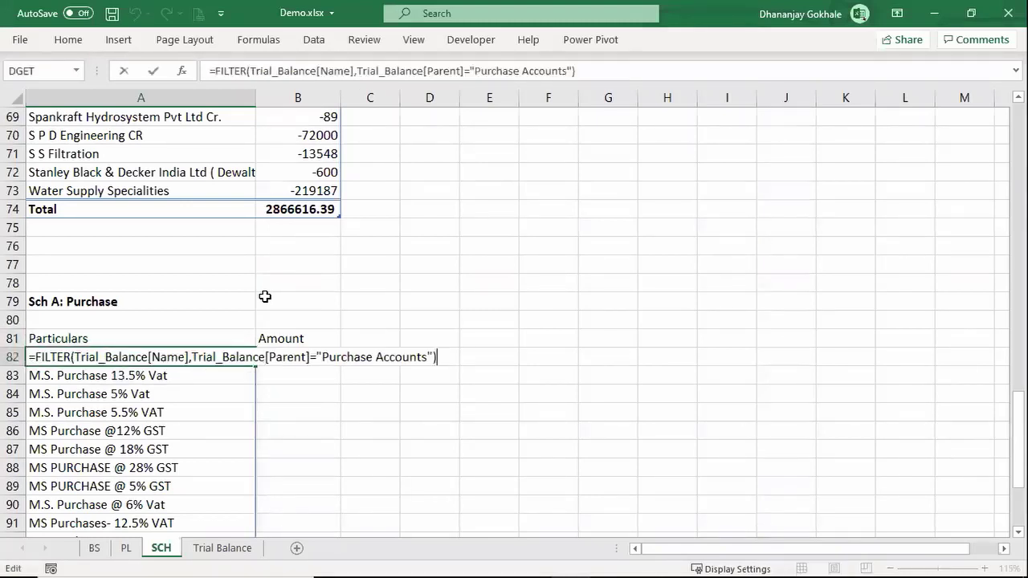
pyautogui.hotkey('ctrl', 'Return')
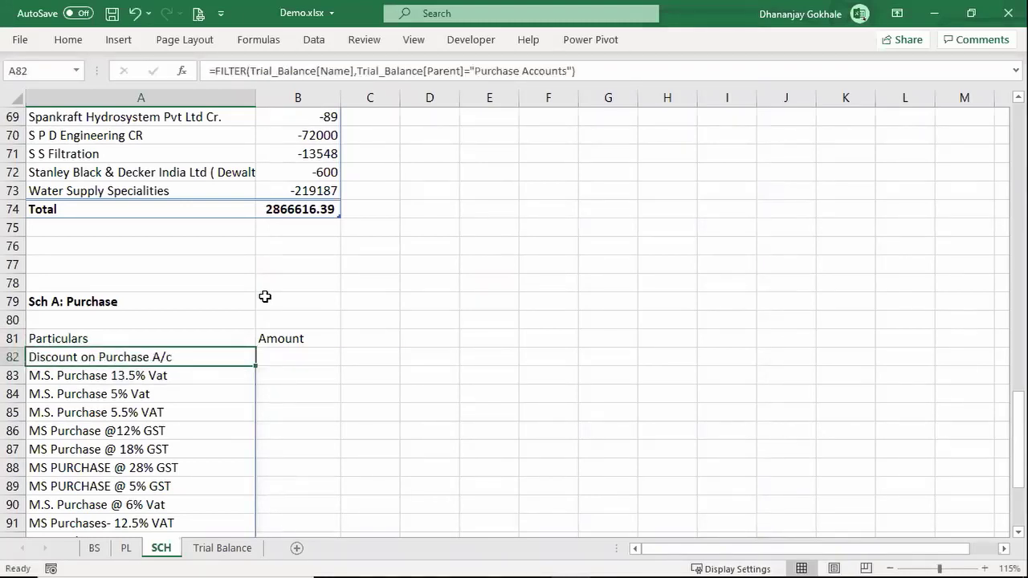
# Check the 19 spilled purchase ledger names through row 100 and reconfirm the formula
pyautogui.press('Down')
pyautogui.press('Down')
pyautogui.press('Down')
pyautogui.press('Down')
pyautogui.press('Down')
pyautogui.press('Down')
pyautogui.press('Down')
pyautogui.press('Down')
pyautogui.press('Up')
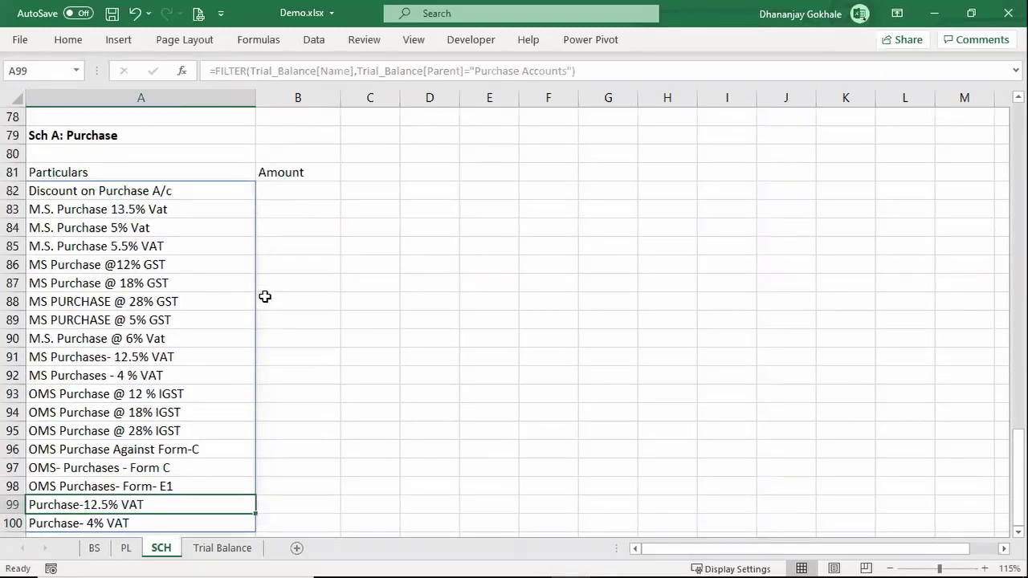
pyautogui.press('Down')
pyautogui.press('Down')
pyautogui.press('Up')
pyautogui.press('Up')
pyautogui.hotkey('ctrl', 'Up')
pyautogui.press('Up')
pyautogui.press('Down')
pyautogui.press('Down')
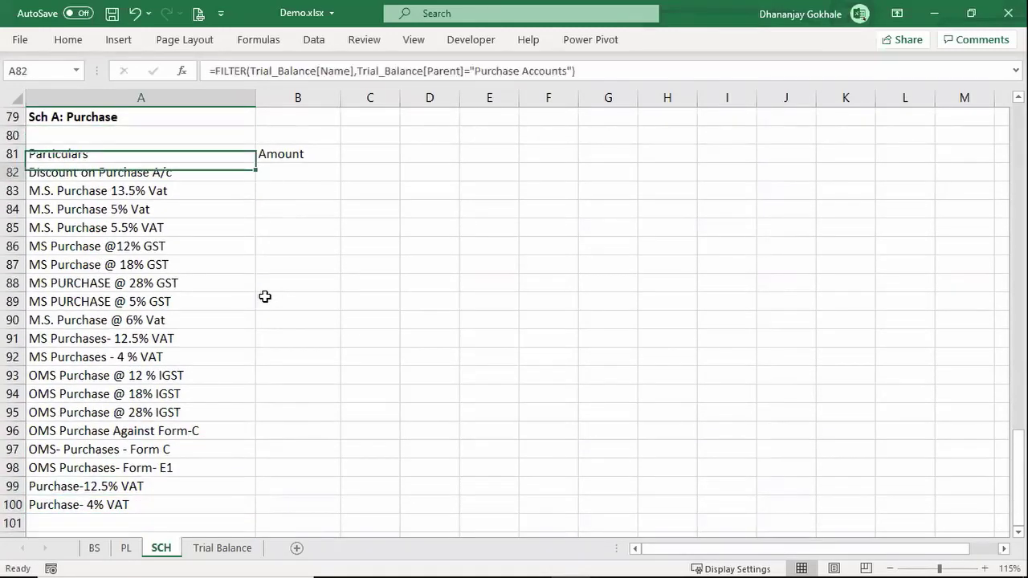
pyautogui.press('F2')
pyautogui.press('Escape')
pyautogui.press('Right')
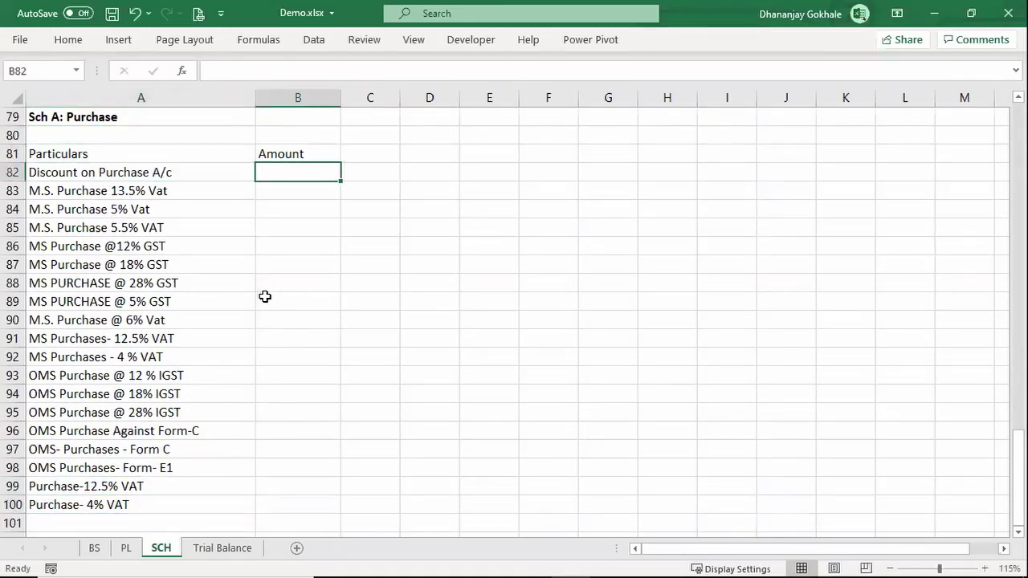
pyautogui.press('Left')
pyautogui.press('F2')
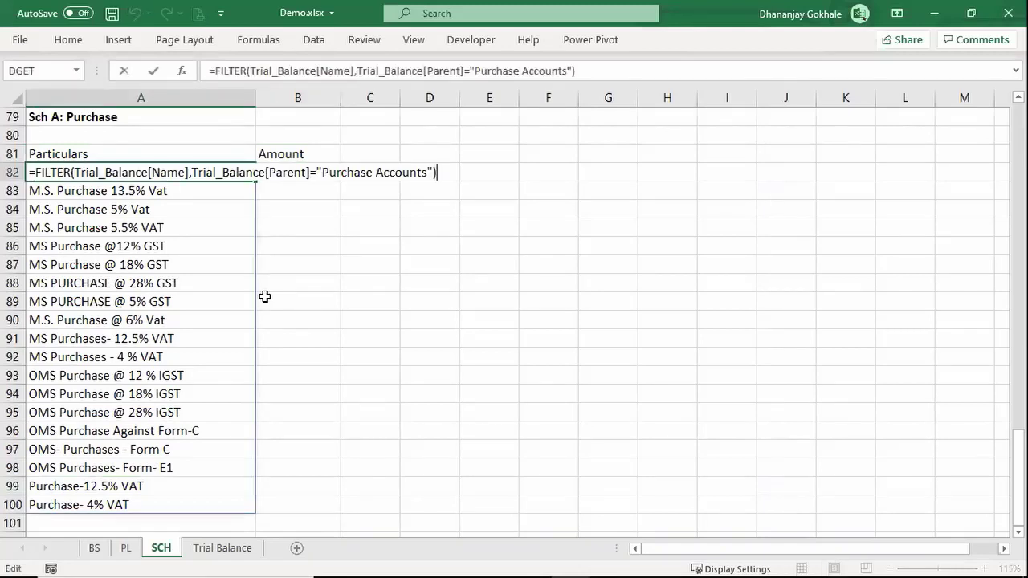
pyautogui.hotkey('ctrl', 'Return')
pyautogui.press('Right')
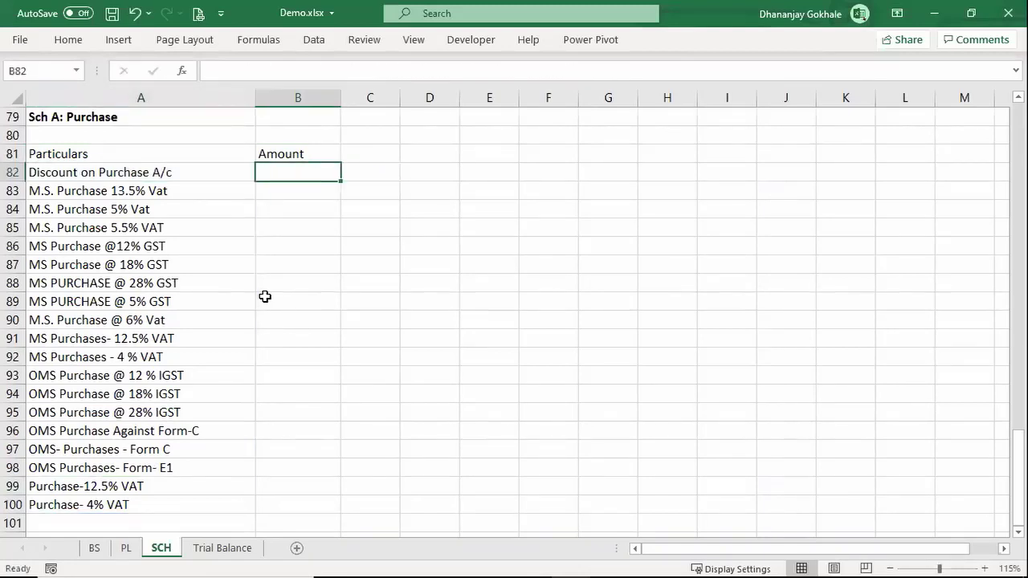
# Enter =FILTER(Trial_Balance[ClosingBalance],Trial_Balance[Parent]="Purchase Accounts") in B82 to spill the closing balances
pyautogui.write('=')
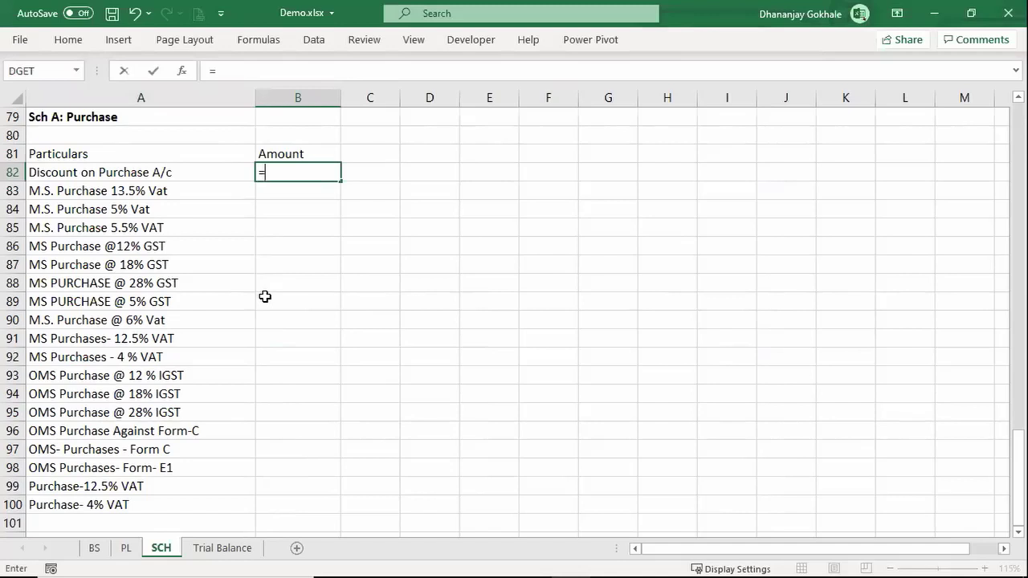
pyautogui.write('F')
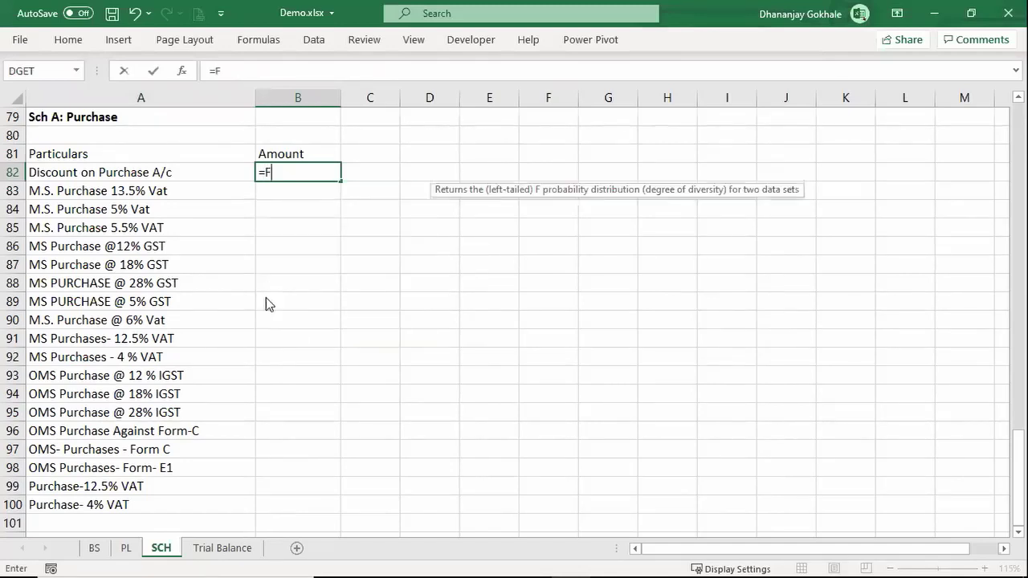
pyautogui.write('IL')
pyautogui.press('Tab')
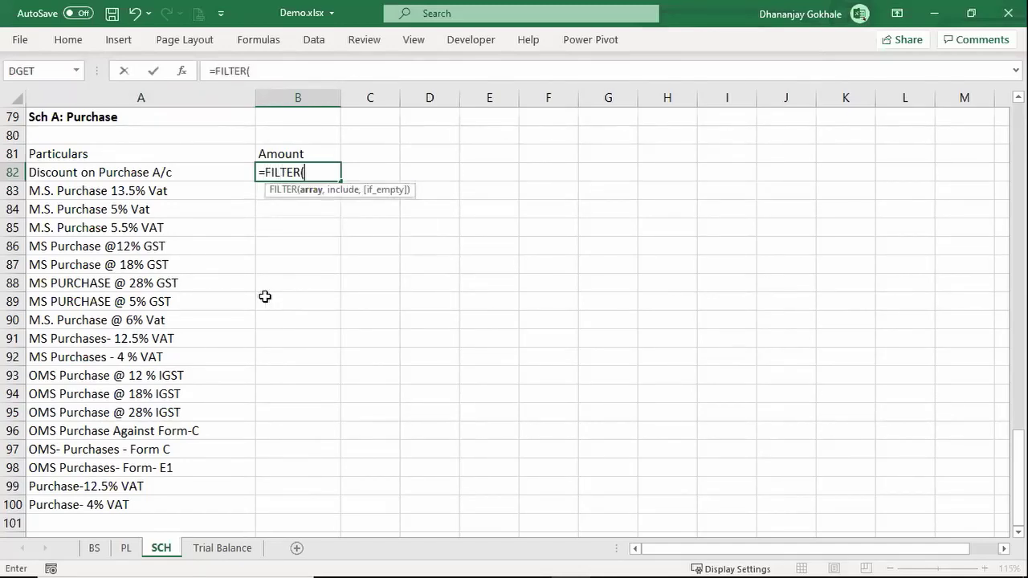
pyautogui.hotkey('ctrl', 'pagedown')
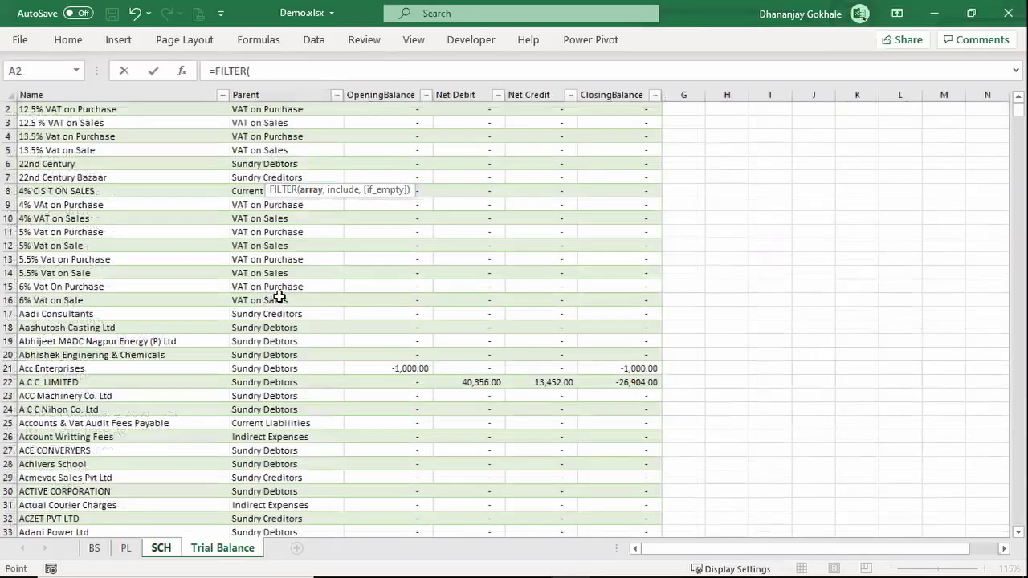
pyautogui.click(613, 302)
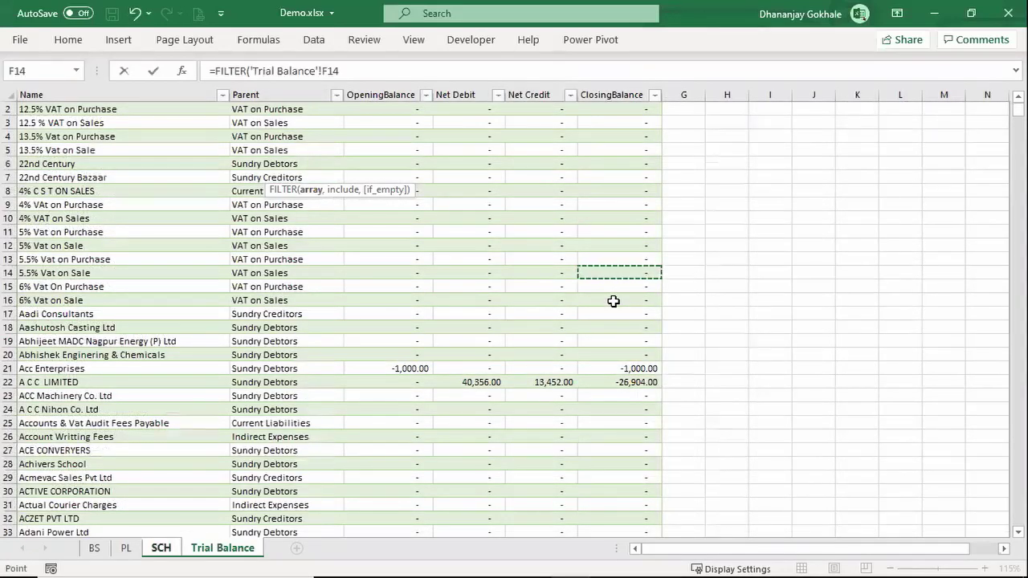
pyautogui.hotkey('ctrl', 'space')
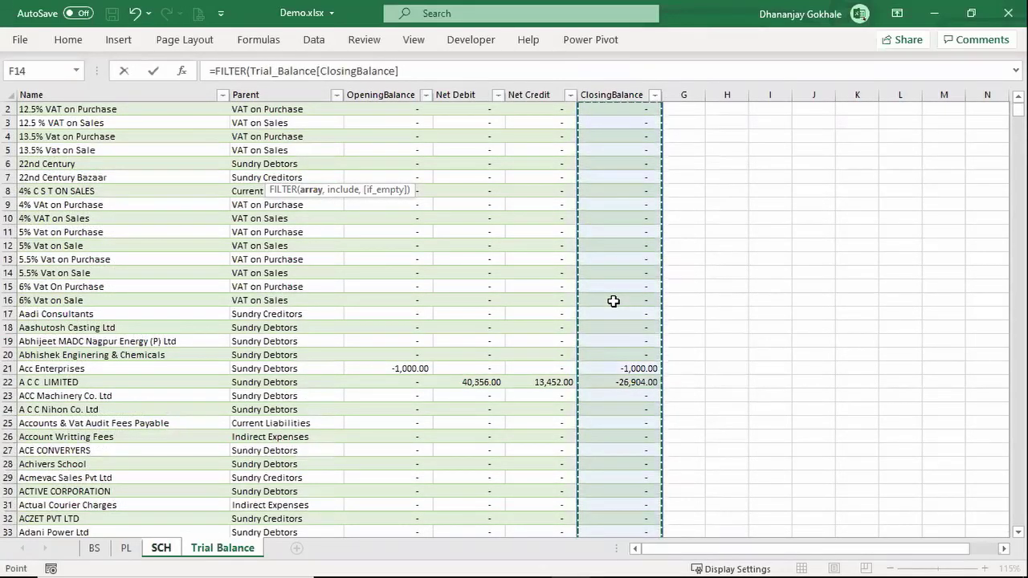
pyautogui.write(',')
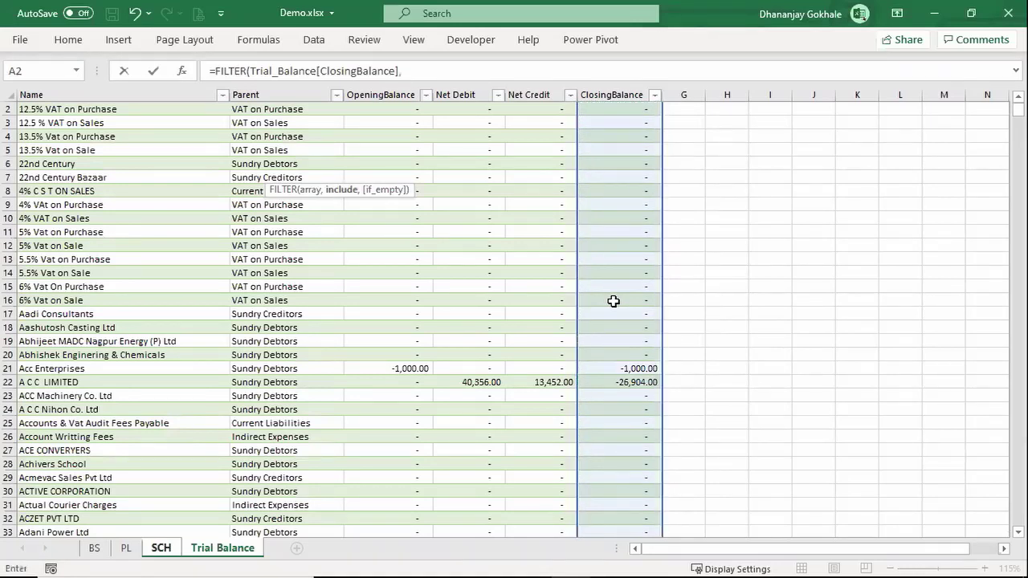
pyautogui.click(285, 298)
pyautogui.hotkey('ctrl', 'space')
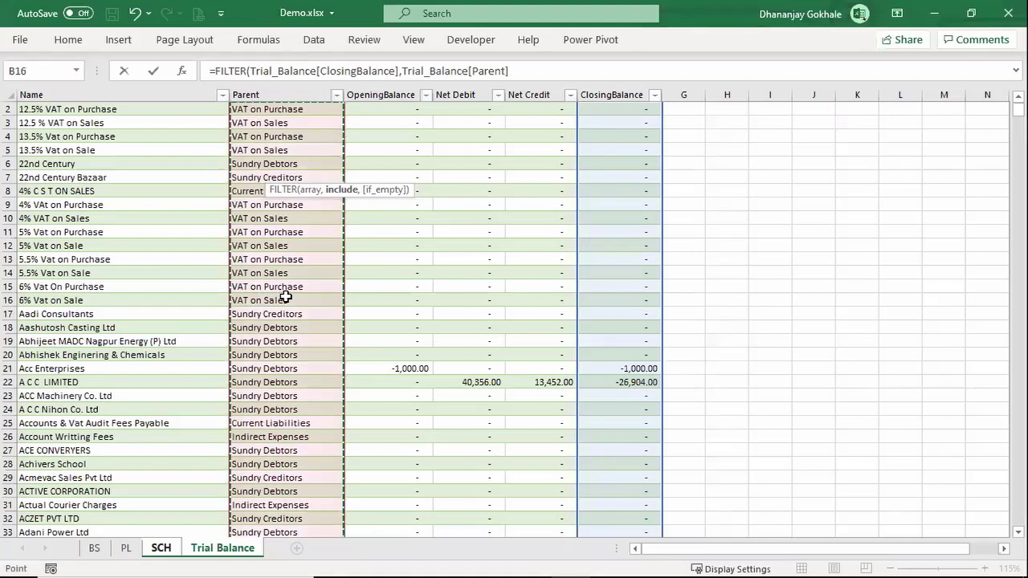
pyautogui.write('="Purchas')
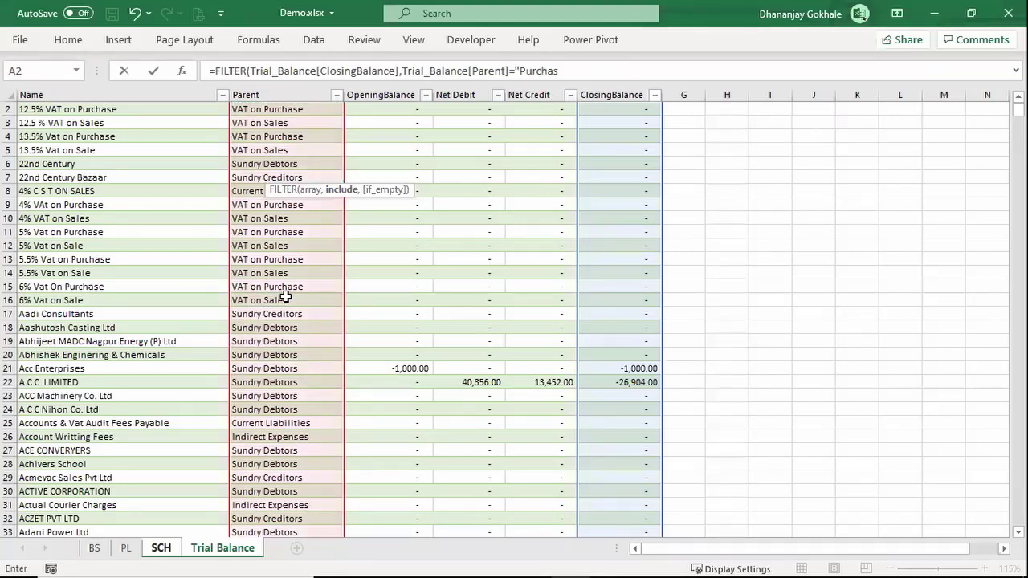
pyautogui.write('e Accounts"')
pyautogui.write(')')
pyautogui.press('Return')
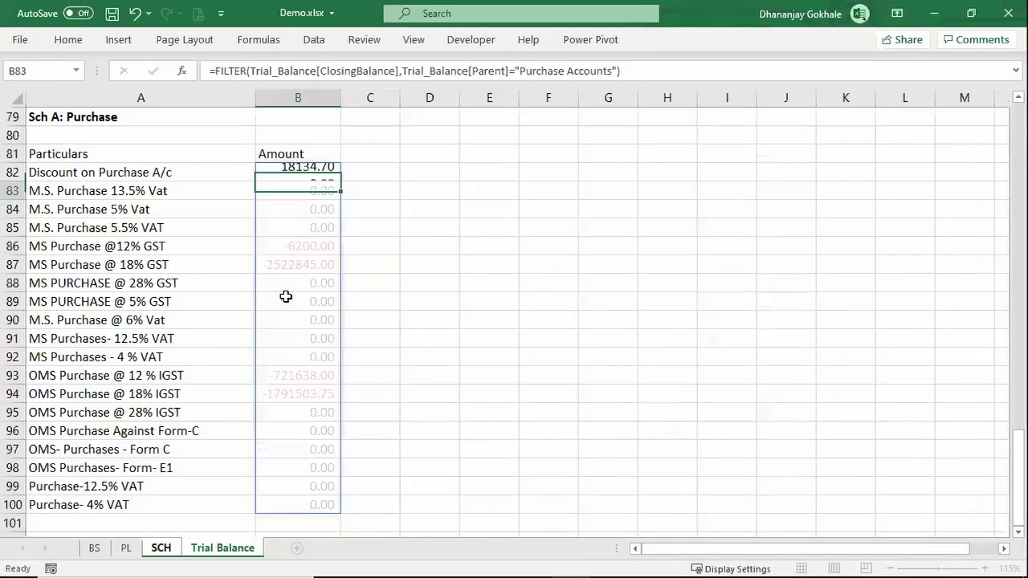
pyautogui.press('Return')
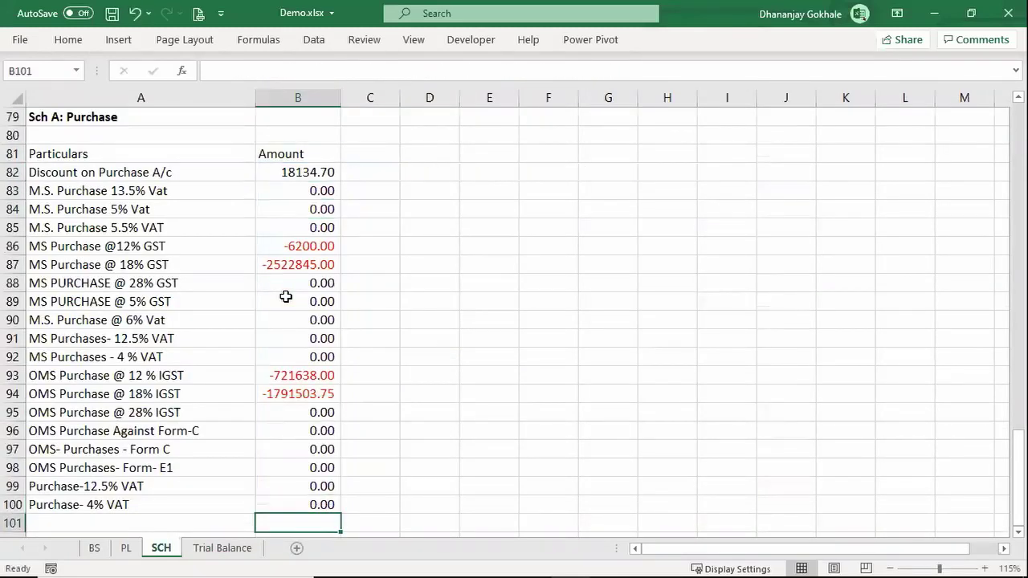
# Enter a SUM in B101 totalling the Amount column from B82 downward
pyautogui.write('=su')
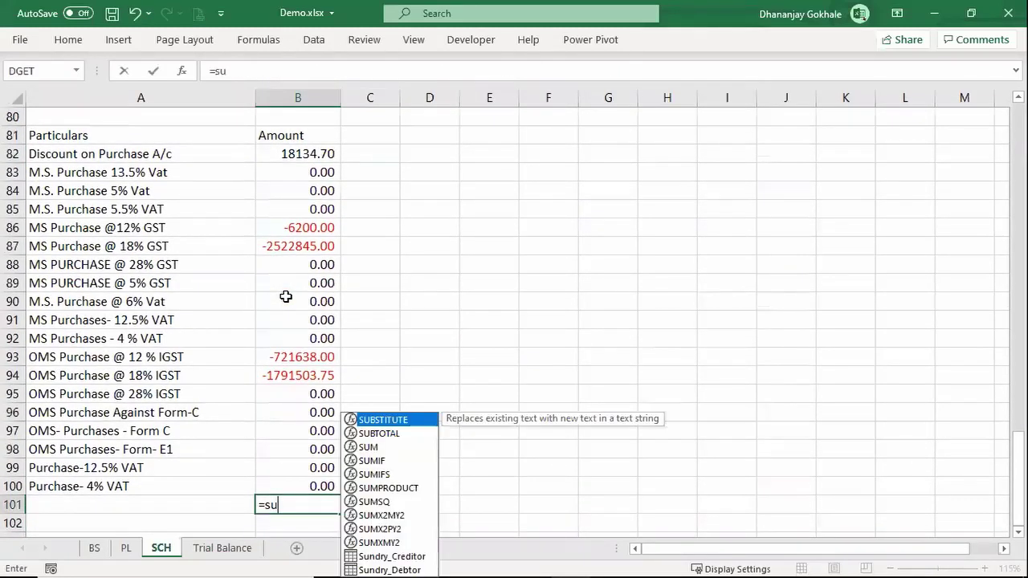
pyautogui.press('Tab')
pyautogui.press('BackSpace')
pyautogui.press('BackSpace')
pyautogui.press('BackSpace')
pyautogui.press('BackSpace')
pyautogui.press('BackSpace')
pyautogui.write('m')
pyautogui.press('Tab')
pyautogui.press('Up')
pyautogui.hotkey('shift', 'Up')
pyautogui.hotkey('shift', 'Up')
pyautogui.hotkey('shift', 'Up')
pyautogui.hotkey('shift', 'Up')
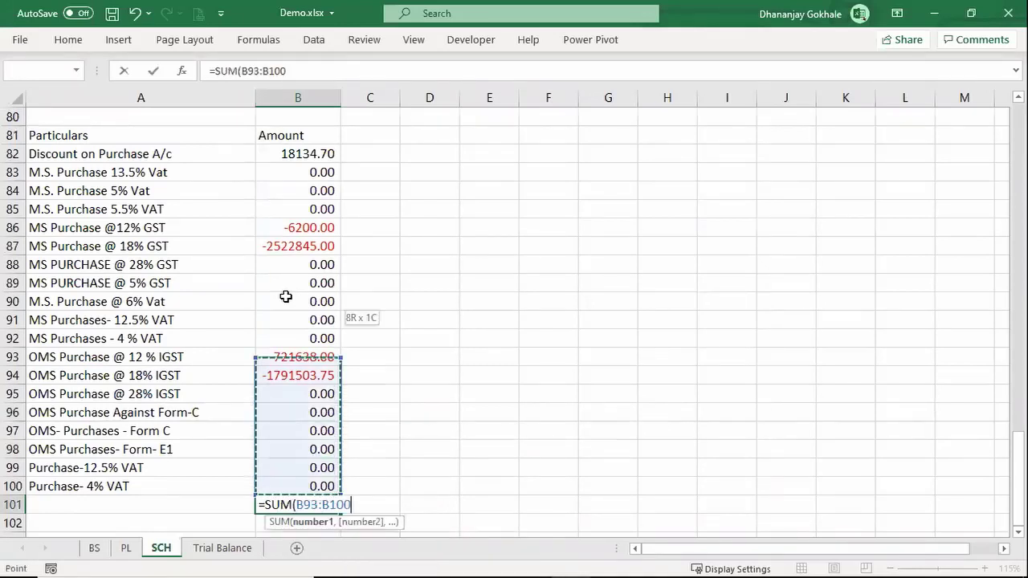
pyautogui.hotkey('shift', 'Up')
pyautogui.hotkey('shift', 'Up')
pyautogui.hotkey('shift', 'Up')
pyautogui.hotkey('shift', 'Down')
pyautogui.press('Return')
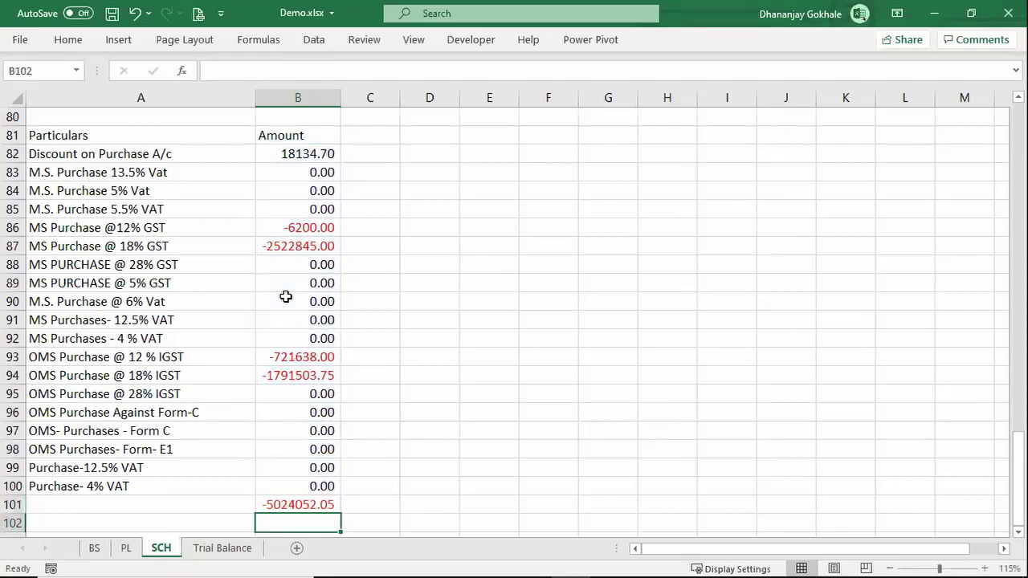
# Change the B101 total to use the spill reference, =SUM(B82#)
pyautogui.press('Up')
pyautogui.press('F2')
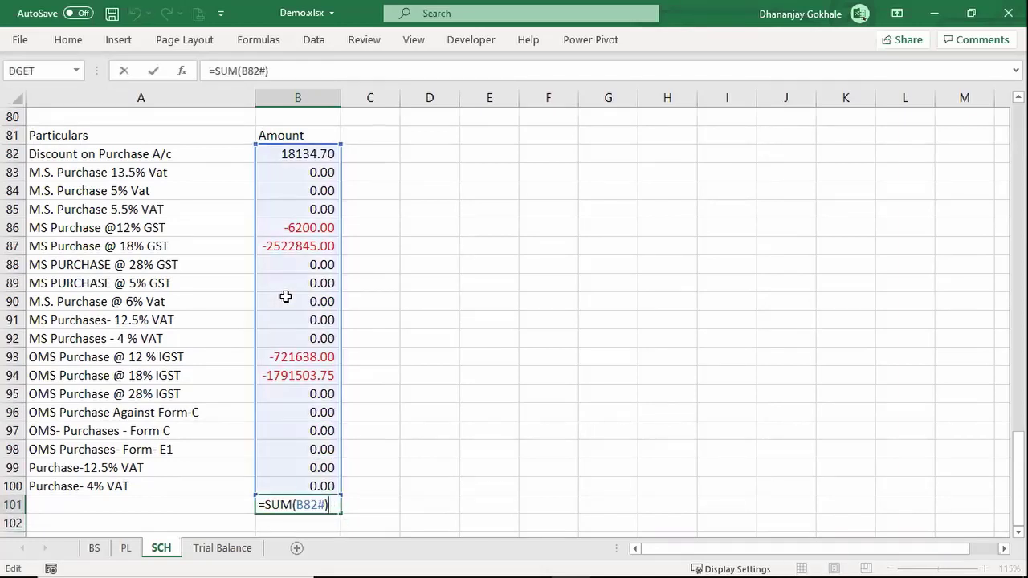
pyautogui.press('Return')
pyautogui.press('Up')
pyautogui.press('F2')
pyautogui.press('Left')
pyautogui.hotkey('shift', 'Left')
pyautogui.press('Left')
pyautogui.press('Left')
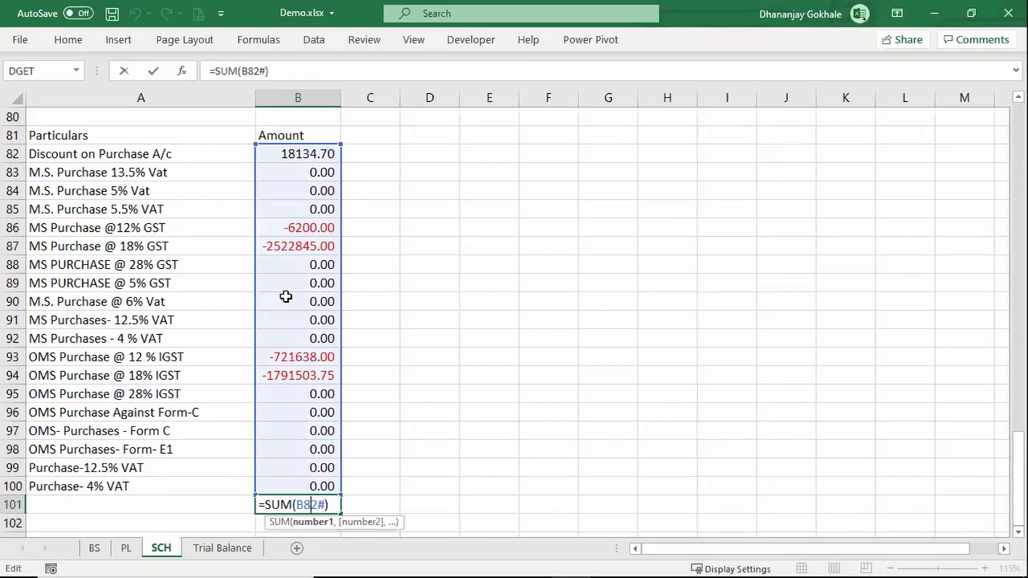
pyautogui.press('Left')
pyautogui.press('Left')
pyautogui.hotkey('shift', 'Right')
pyautogui.hotkey('shift', 'Right')
pyautogui.hotkey('shift', 'Right')
pyautogui.press('Escape')
pyautogui.press('F2')
pyautogui.hotkey('ctrl', 'Return')
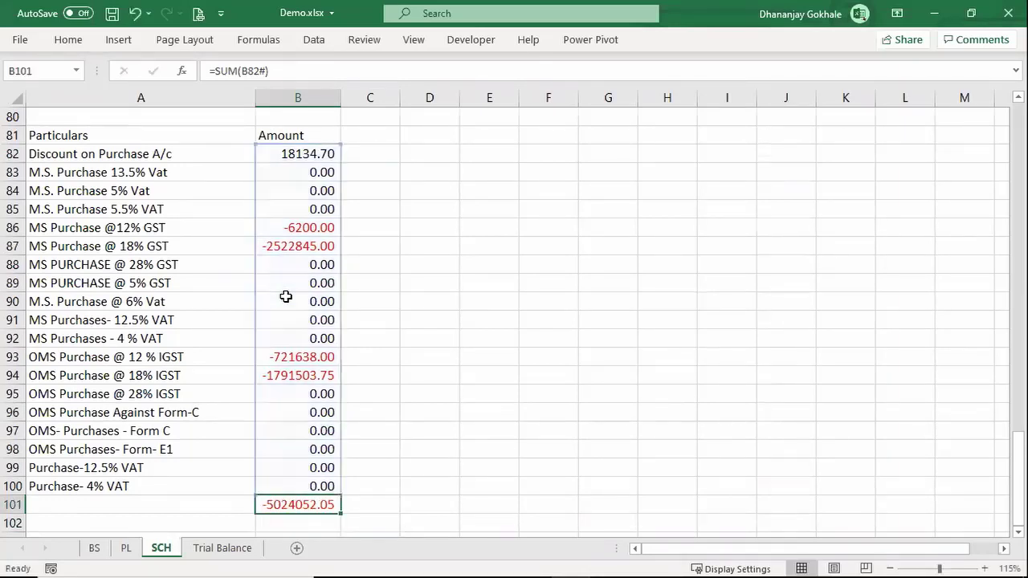
# Review the A82 names FILTER formula and the B82 amounts formula
pyautogui.press('Up')
pyautogui.press('Left')
pyautogui.press('Up')
pyautogui.press('Up')
pyautogui.press('Up')
pyautogui.press('Up')
pyautogui.press('Up')
pyautogui.press('Up')
pyautogui.press('Up')
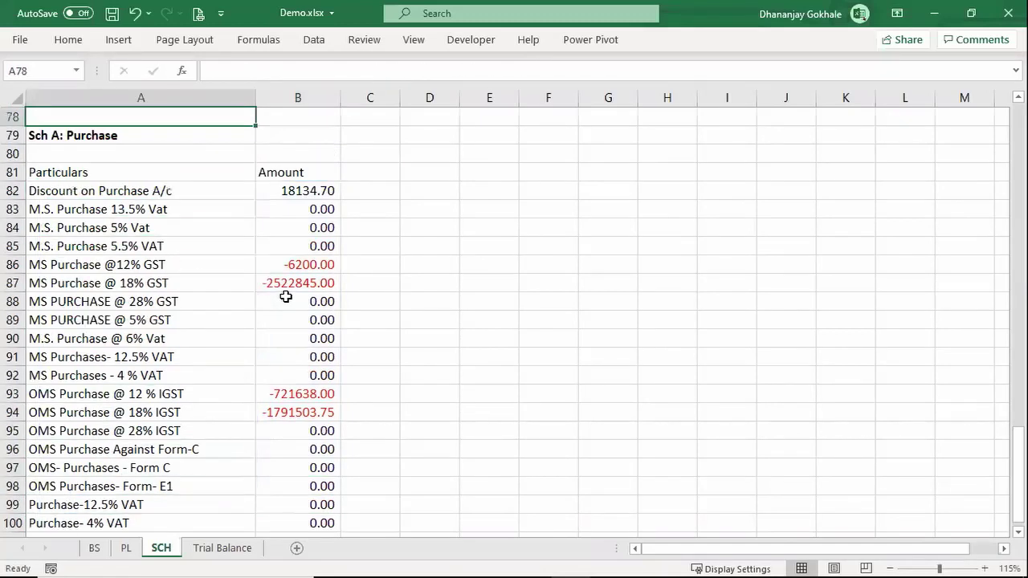
pyautogui.press('Down')
pyautogui.press('Down')
pyautogui.press('Down')
pyautogui.press('Down')
pyautogui.press('F2')
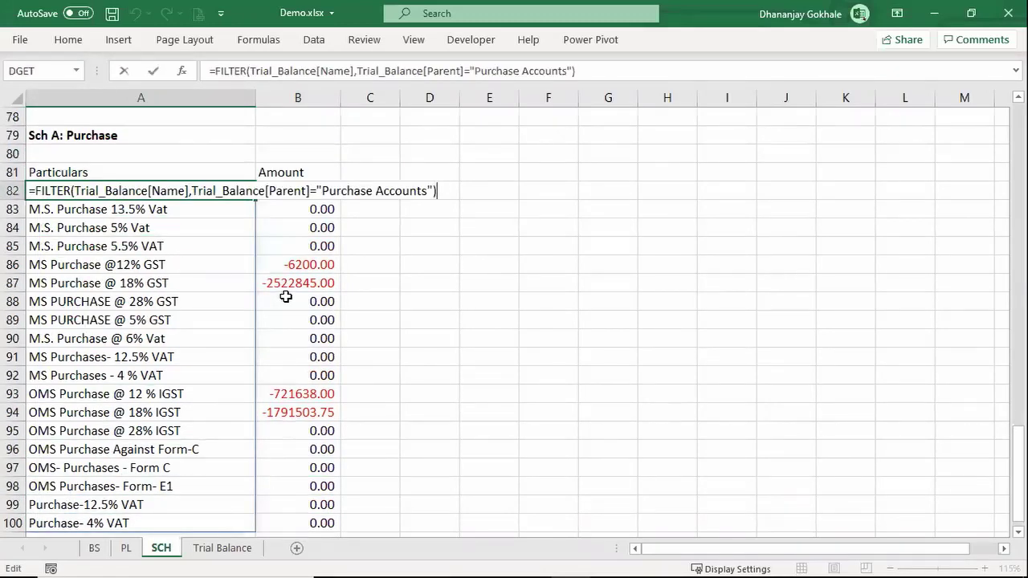
pyautogui.press('Escape')
pyautogui.hotkey('shift', 'Down')
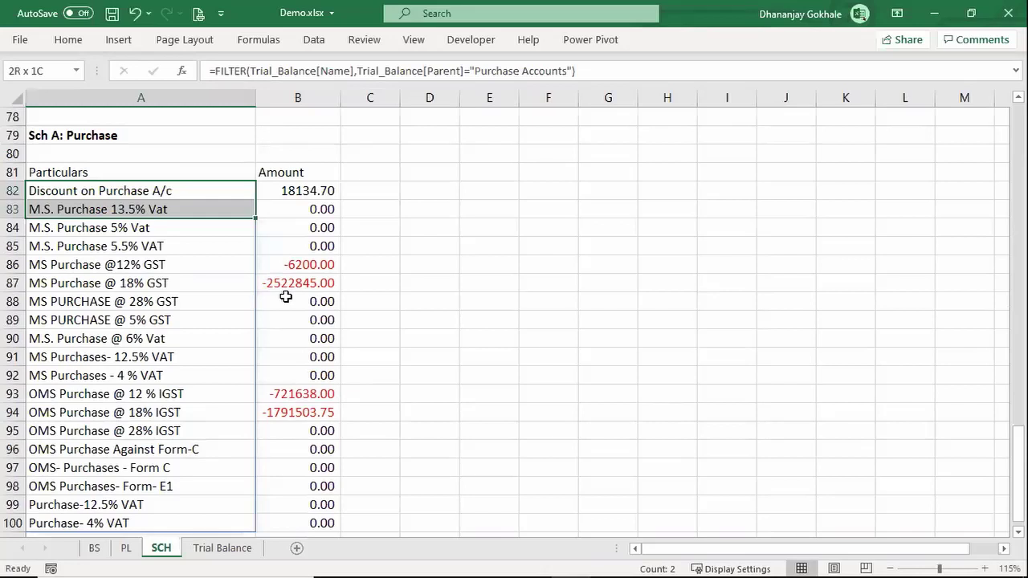
pyautogui.hotkey('shift', 'Down')
pyautogui.hotkey('shift', 'Down')
pyautogui.hotkey('shift', 'Down')
pyautogui.hotkey('shift', 'Down')
pyautogui.hotkey('shift', 'Down')
pyautogui.hotkey('shift', 'Up')
pyautogui.hotkey('shift', 'Up')
pyautogui.hotkey('shift', 'Up')
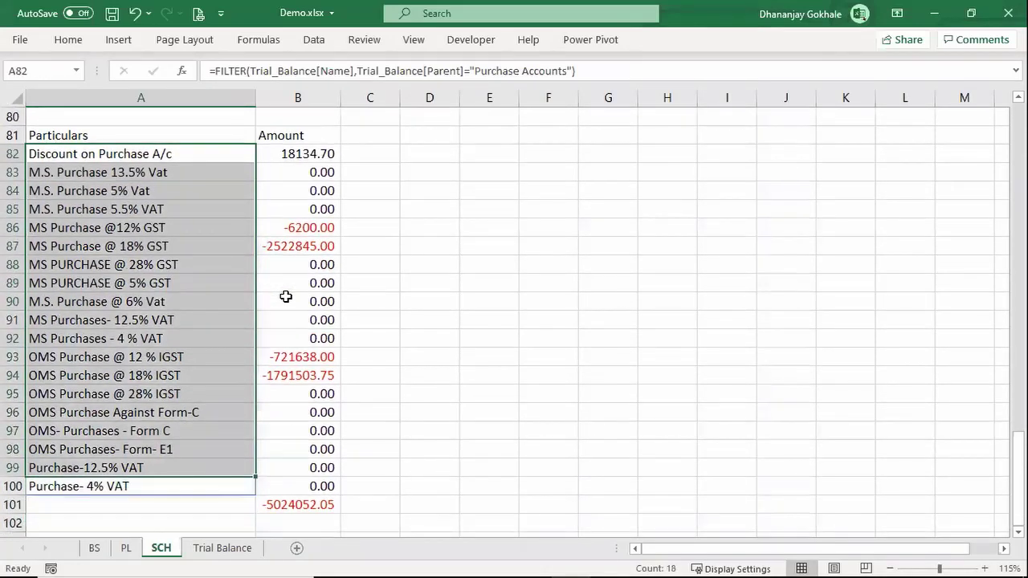
pyautogui.press('Up')
pyautogui.press('Down')
pyautogui.press('F2')
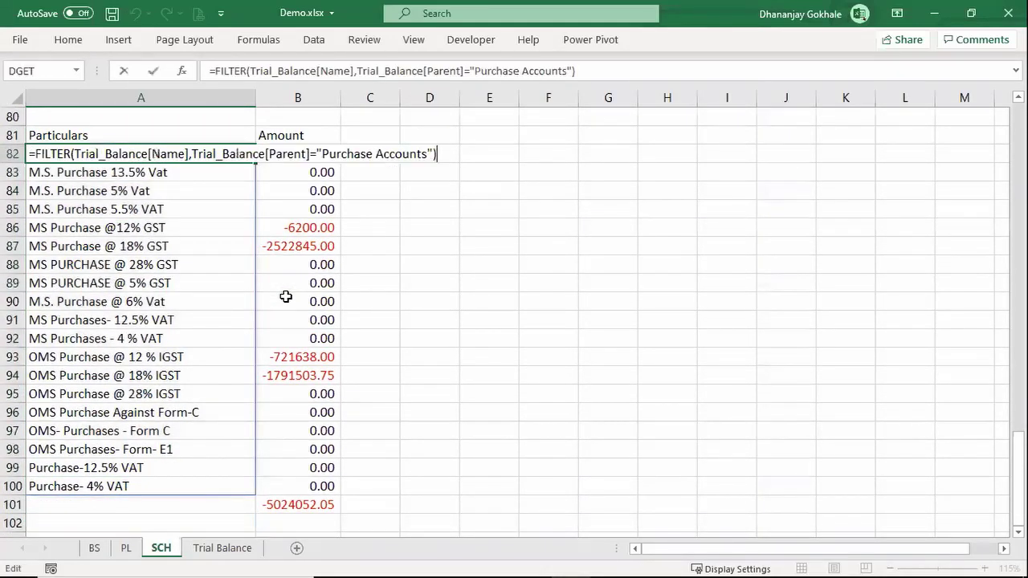
pyautogui.press('Escape')
pyautogui.press('Right')
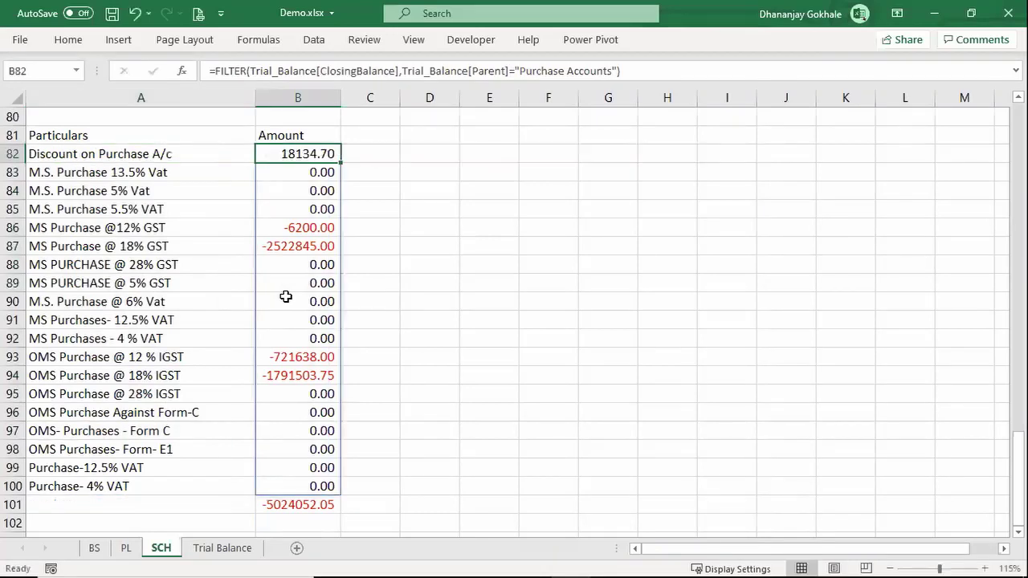
# Bold the Particulars and Amount headings in A81:B81
pyautogui.press('Up')
pyautogui.press('Left')
pyautogui.hotkey('shift', 'Right')
pyautogui.hotkey('ctrl', 'b')
# Label the row below the names list 'Total' in A101
pyautogui.press('Down')
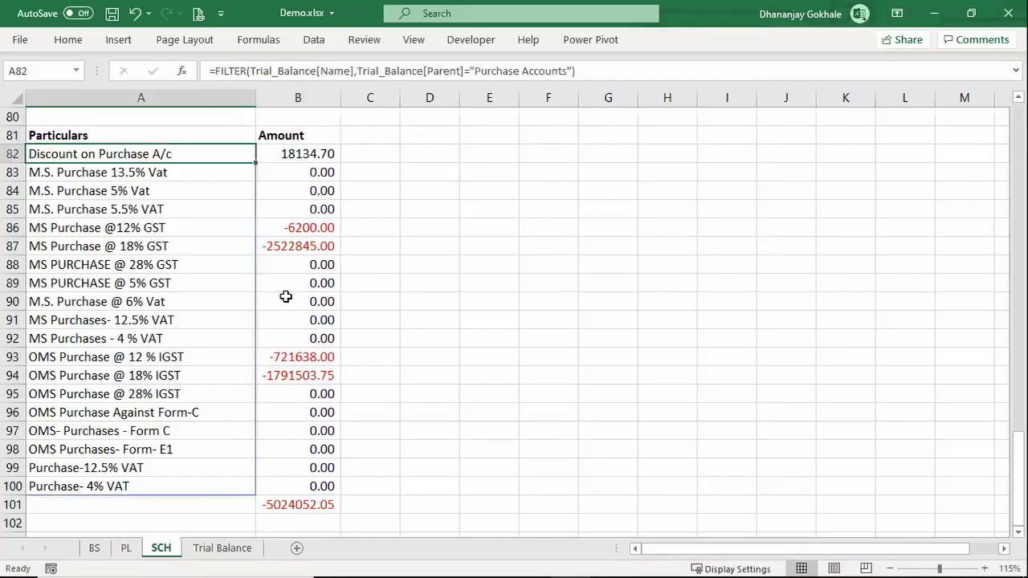
pyautogui.hotkey('ctrl', 'Down')
pyautogui.press('Down')
pyautogui.write('Total')
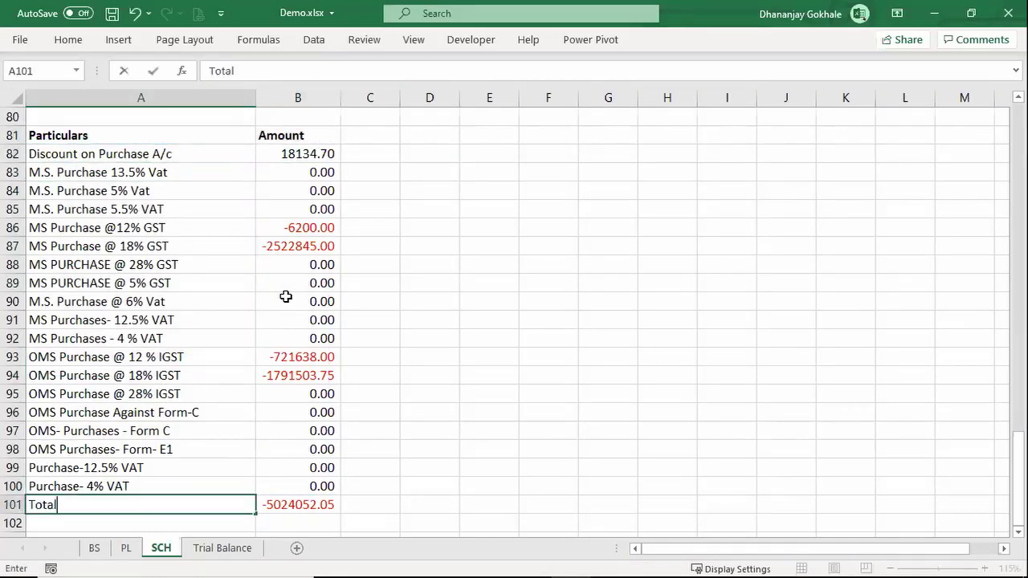
pyautogui.press('Return')
# Check the -5024052.05 total in B101 and review the schedule's FILTER formulas
pyautogui.press('Up')
pyautogui.press('Up')
pyautogui.hotkey('ctrl', 'Up')
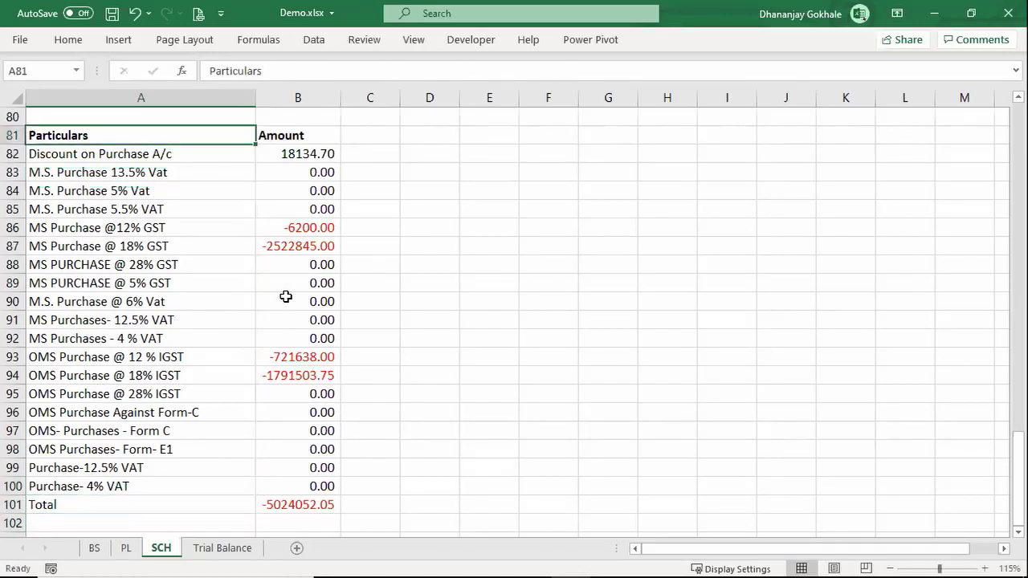
pyautogui.click(159, 176)
pyautogui.press('Down')
pyautogui.press('Down')
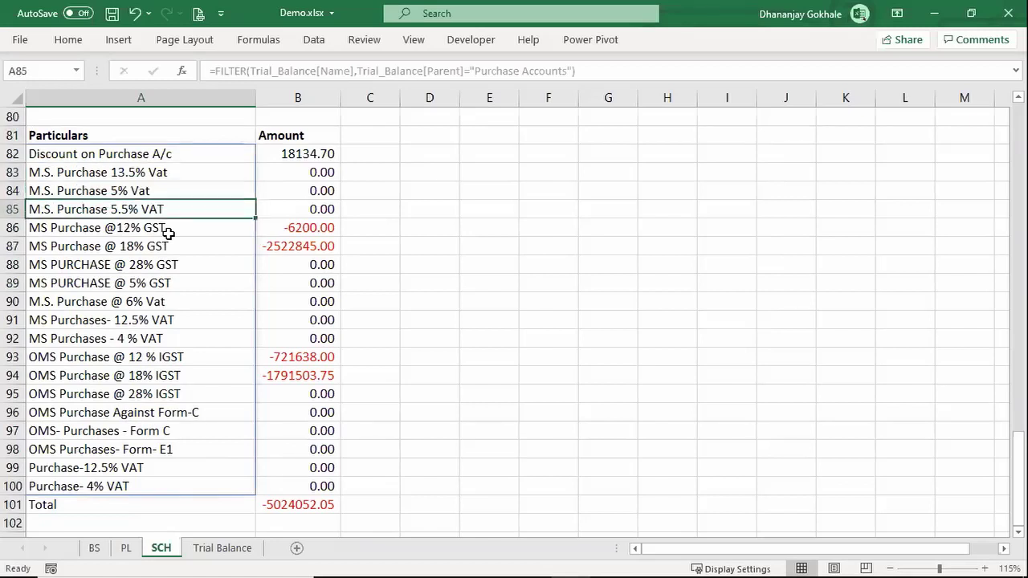
pyautogui.hotkey('ctrl', 'Down')
pyautogui.press('Right')
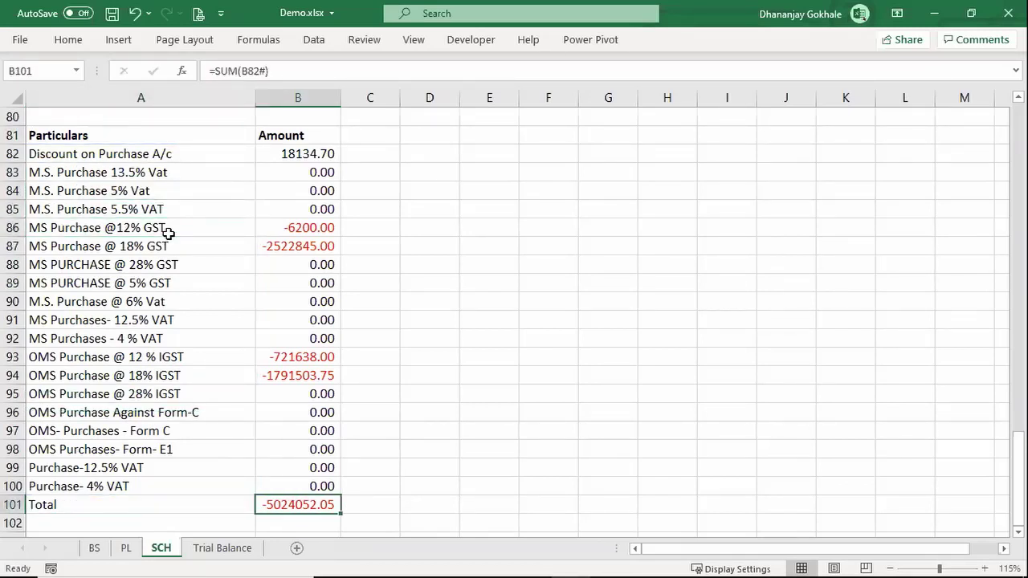
pyautogui.press('Up')
pyautogui.press('Up')
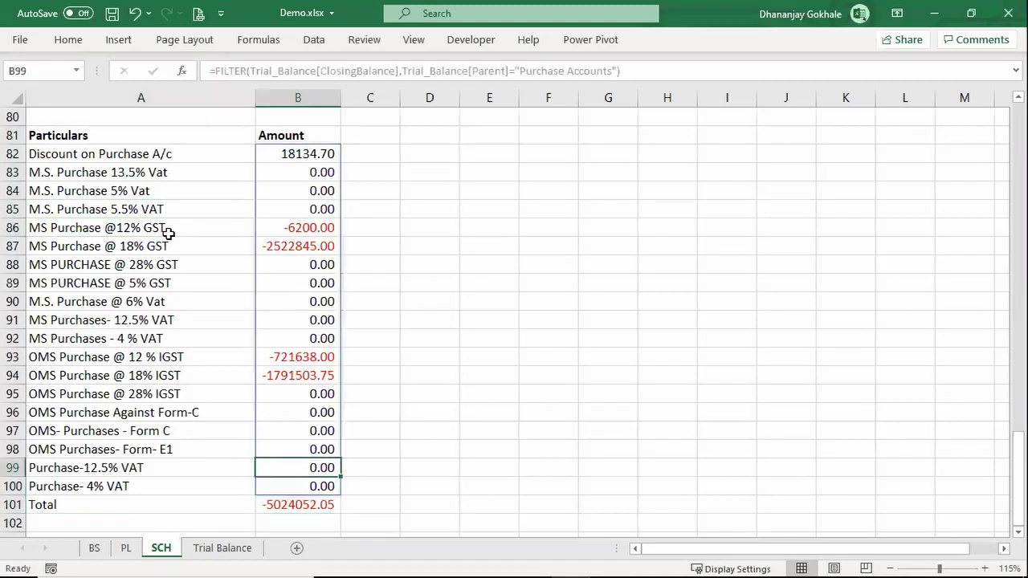
pyautogui.press('Up')
pyautogui.press('Left')
pyautogui.hotkey('ctrl', 'Up')
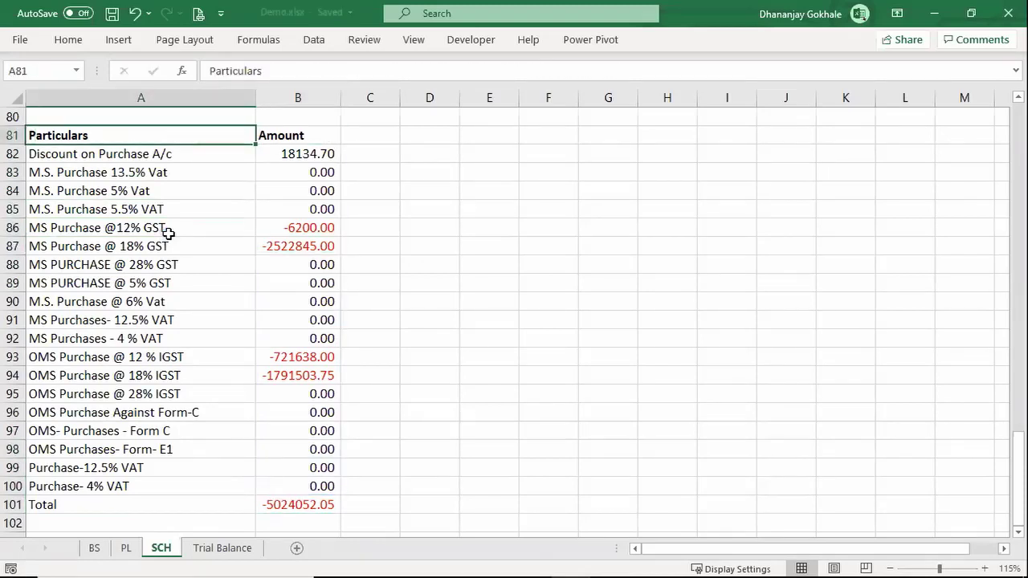
pyautogui.scroll(1, 229, 274)
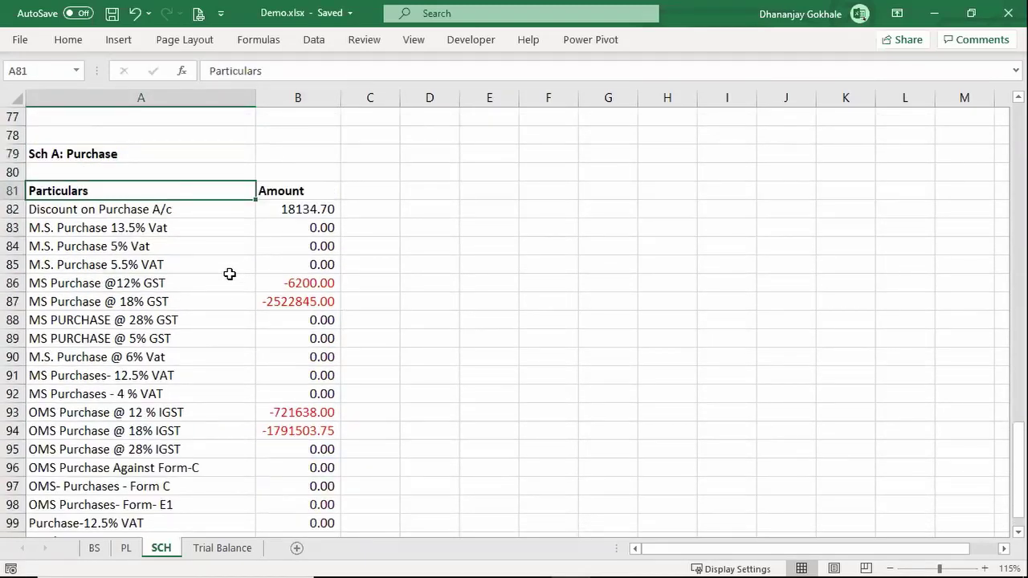
pyautogui.press('Down')
pyautogui.press('Right')
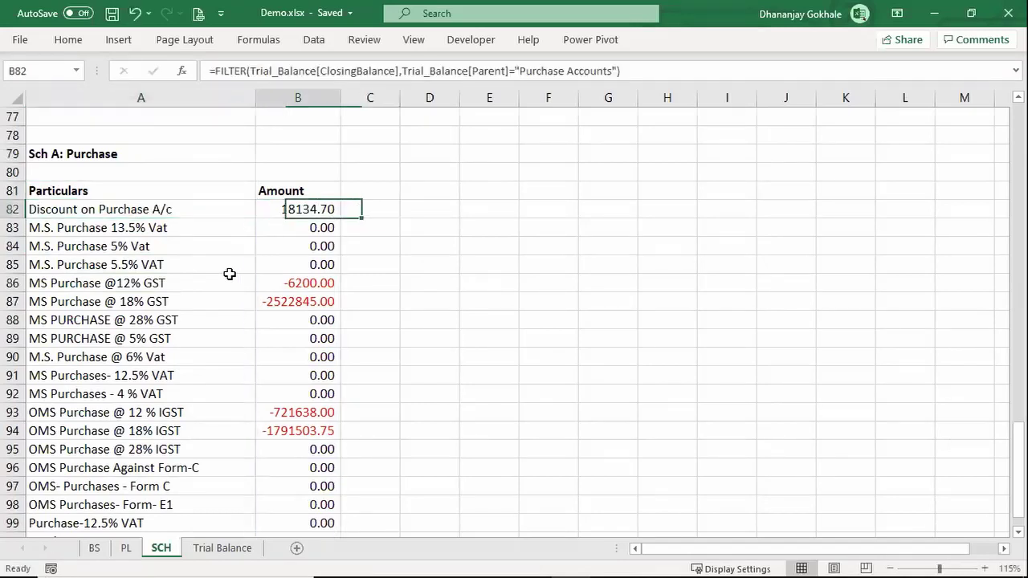
pyautogui.press('Left')
pyautogui.press('F2')
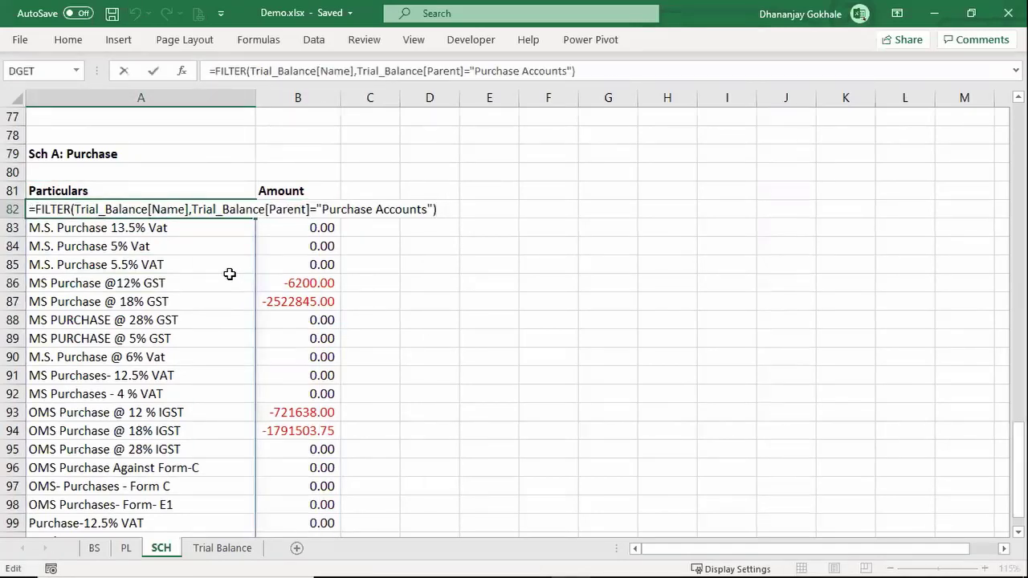
pyautogui.press('Escape')
pyautogui.press('Right')
pyautogui.press('F2')
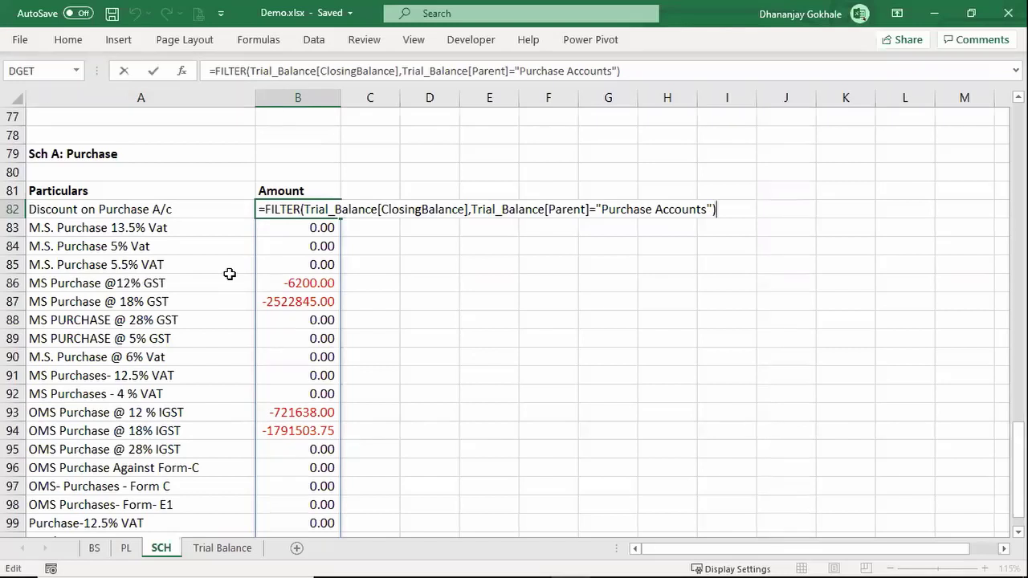
pyautogui.press('Left')
pyautogui.press('Left')
pyautogui.press('Left')
pyautogui.press('Left')
pyautogui.press('Right')
pyautogui.press('Right')
pyautogui.press('Right')
pyautogui.press('Right')
pyautogui.press('Right')
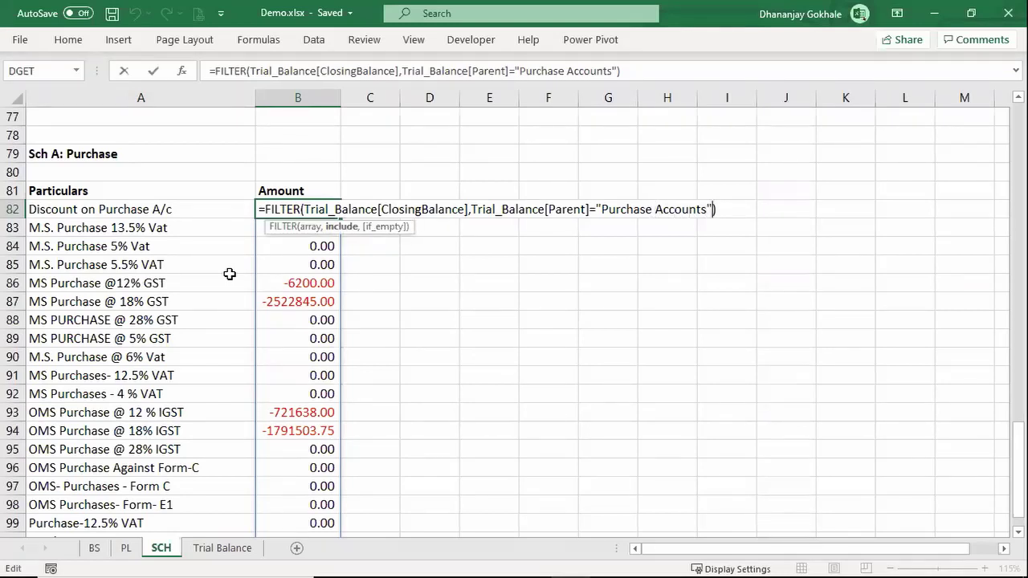
pyautogui.write(':')
pyautogui.click(205, 553)
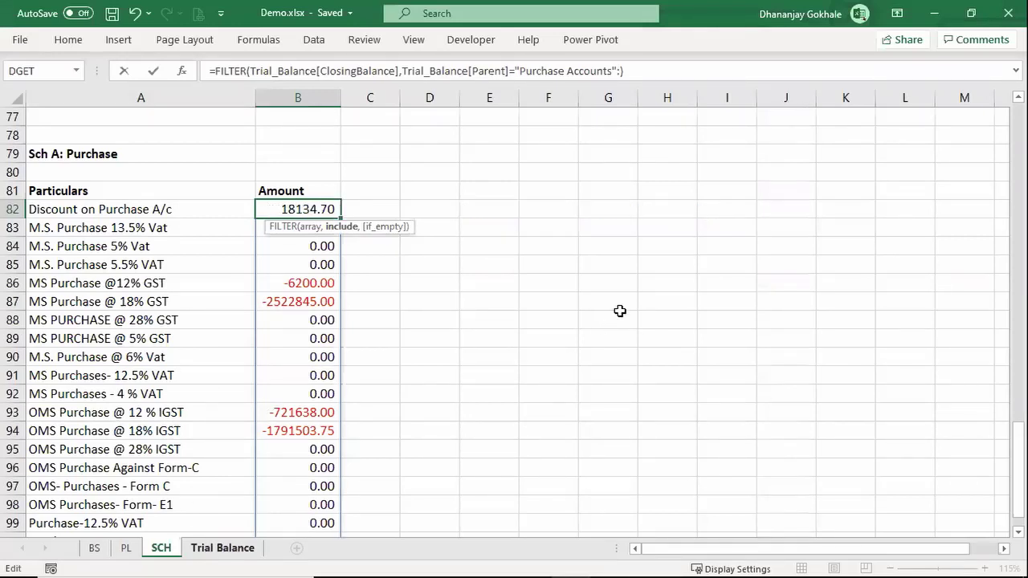
pyautogui.click(608, 300)
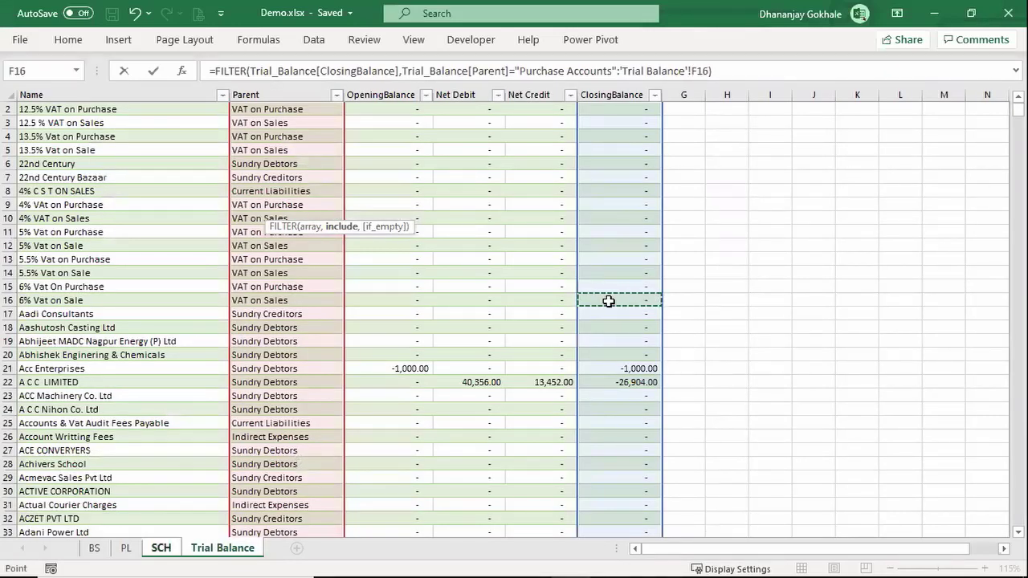
pyautogui.hotkey('ctrl', 'space')
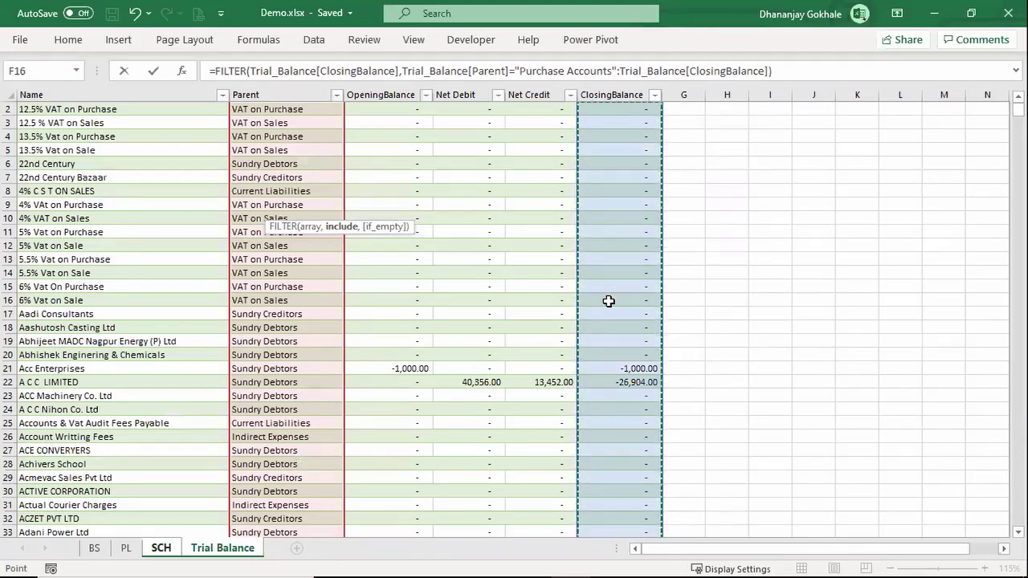
pyautogui.write('<>0')
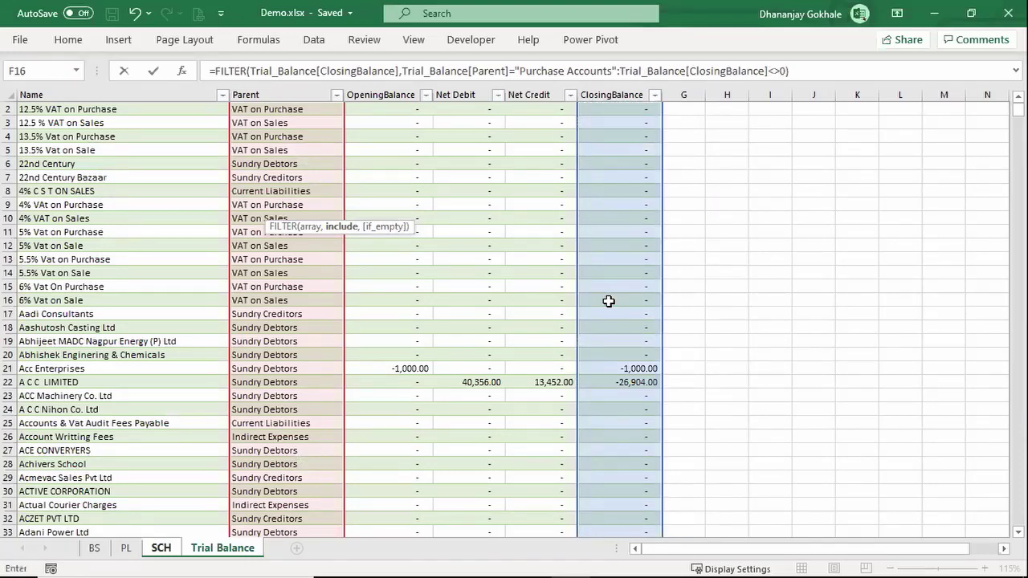
pyautogui.press('Return')
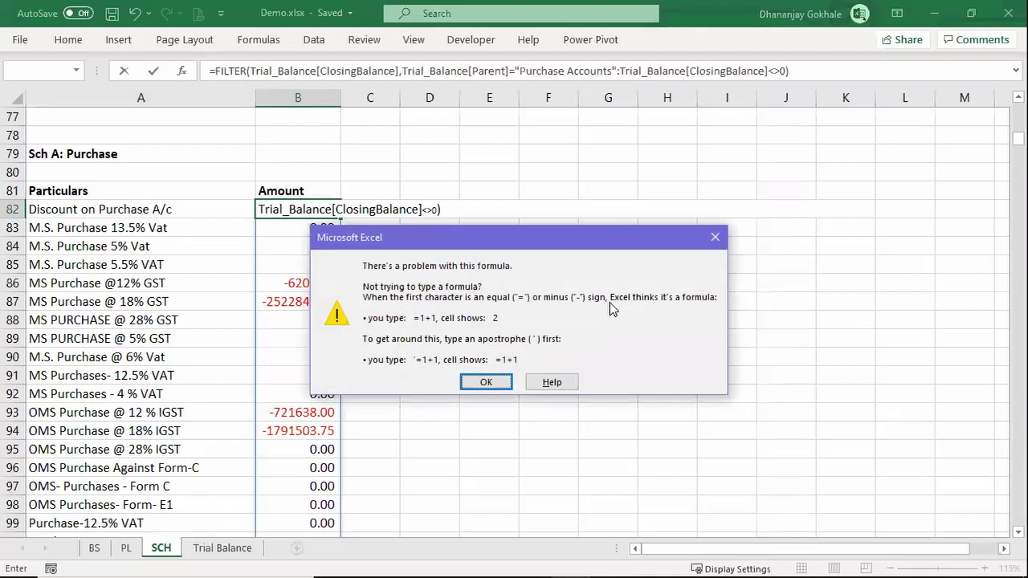
pyautogui.press('Return')
pyautogui.press('BackSpace')
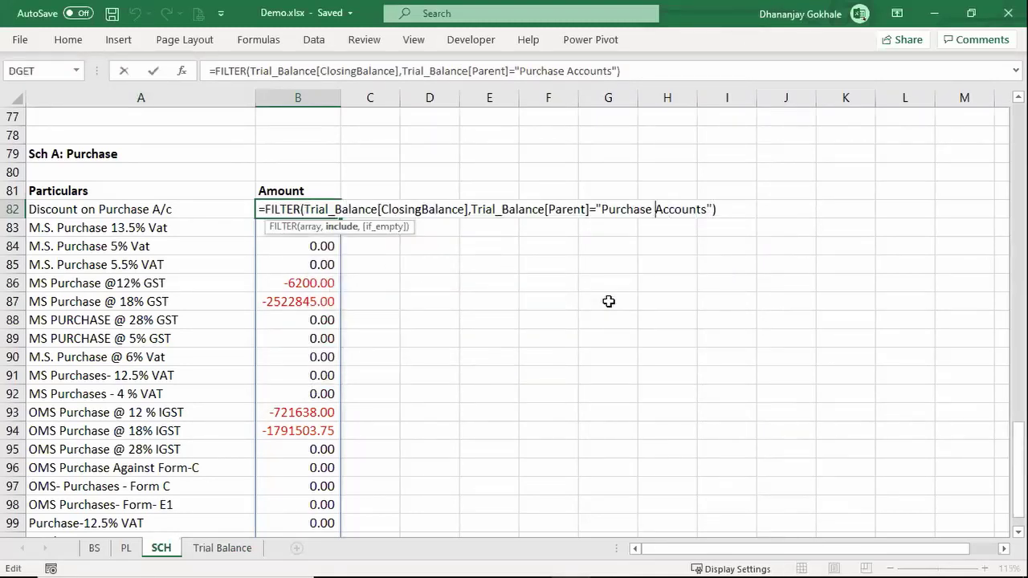
pyautogui.press('Left')
pyautogui.press('Left')
pyautogui.press('Left')
pyautogui.press('Left')
pyautogui.press('Left')
pyautogui.press('Left')
pyautogui.write('(')
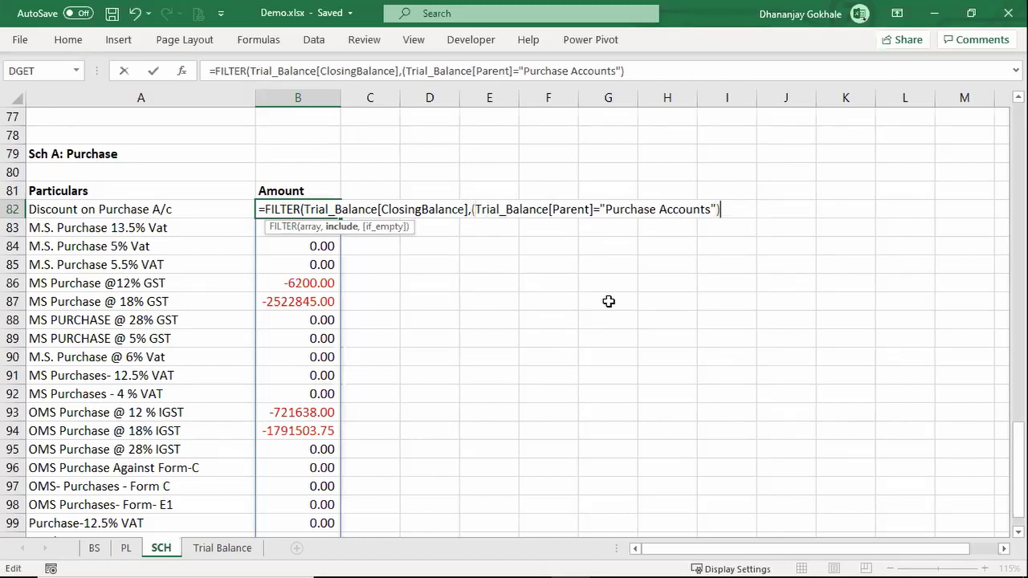
pyautogui.write(':')
pyautogui.click(220, 547)
pyautogui.click(628, 297)
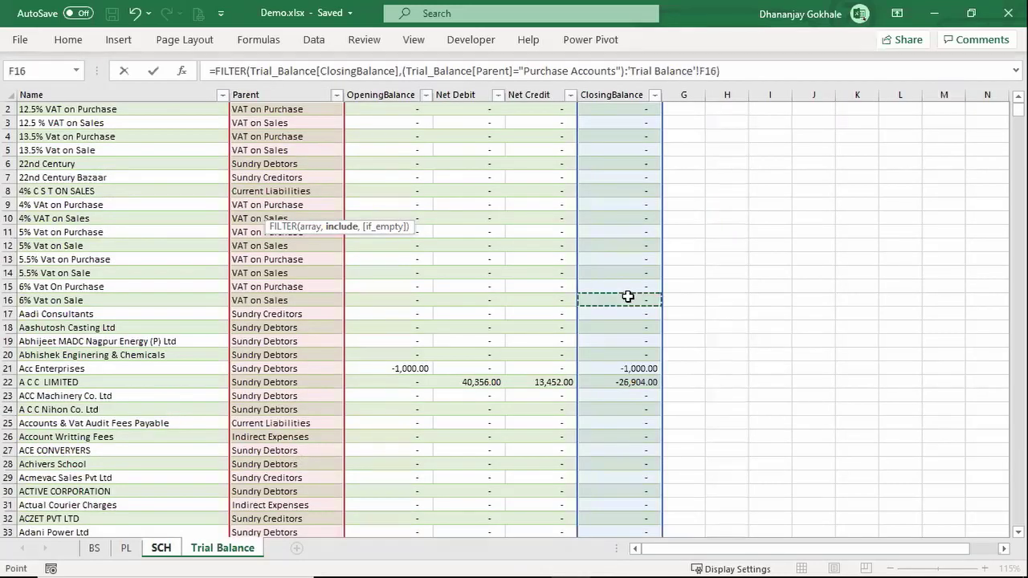
pyautogui.hotkey('ctrl', 'space')
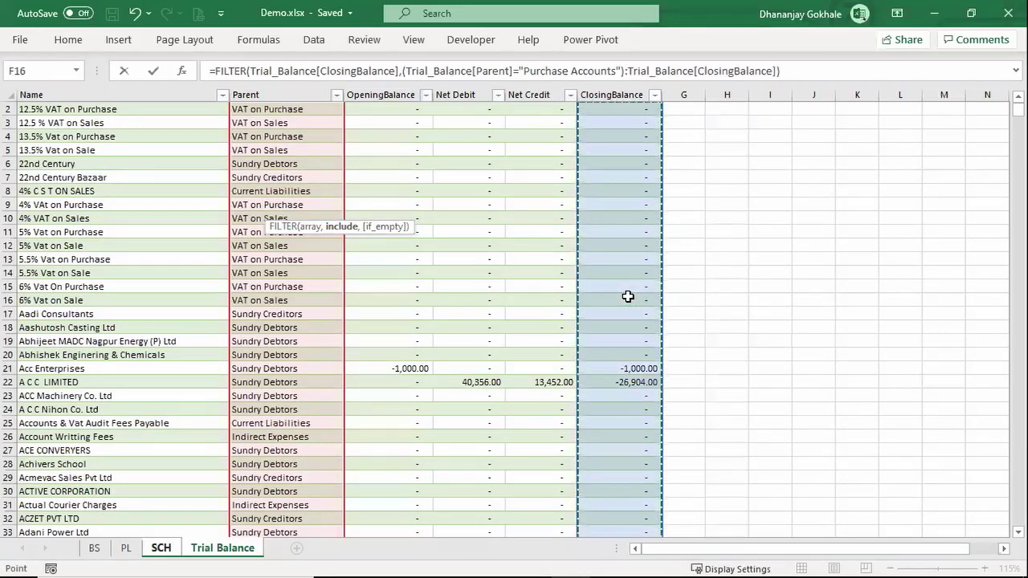
pyautogui.write('<>0')
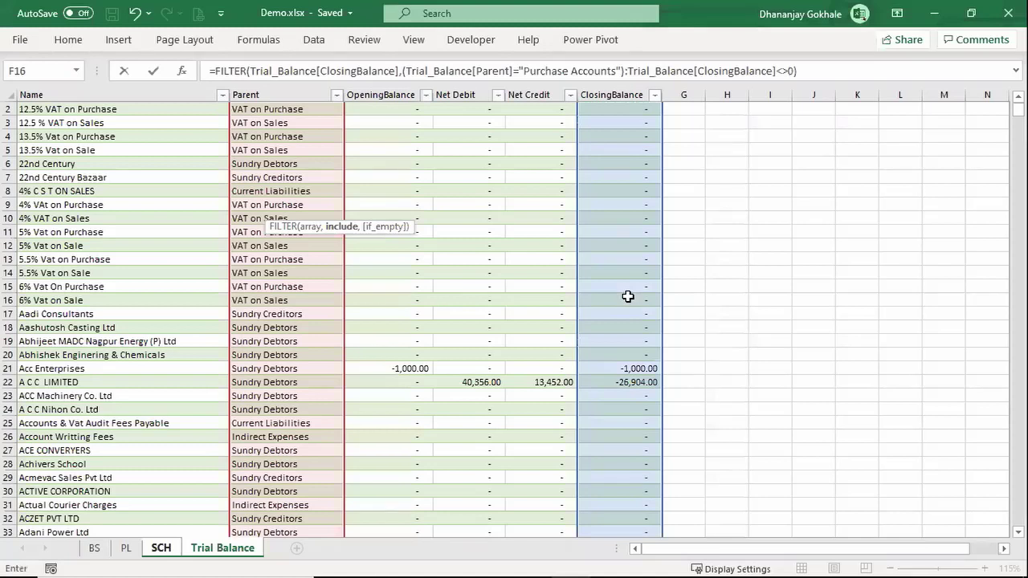
pyautogui.write(')')
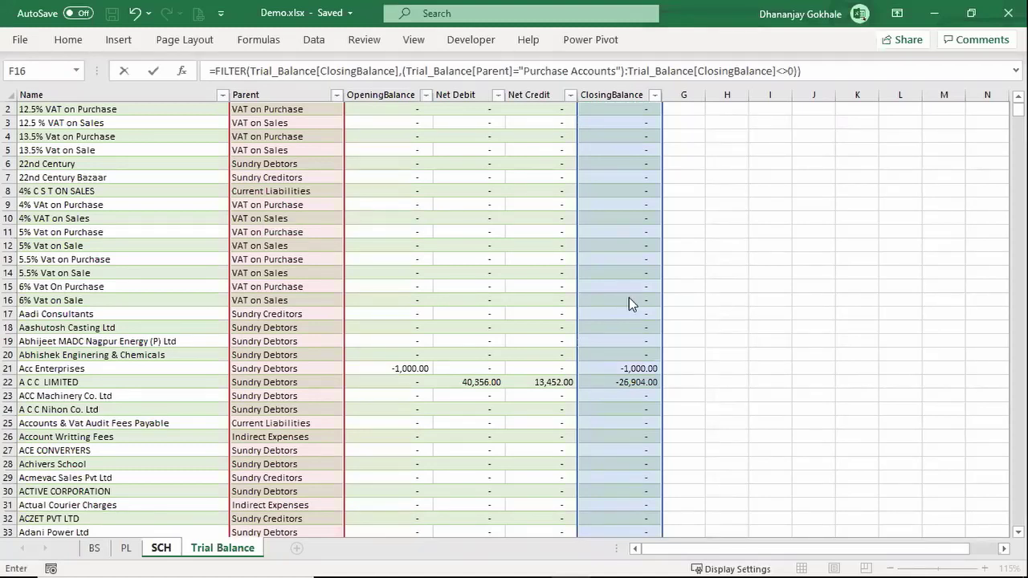
pyautogui.press('Return')
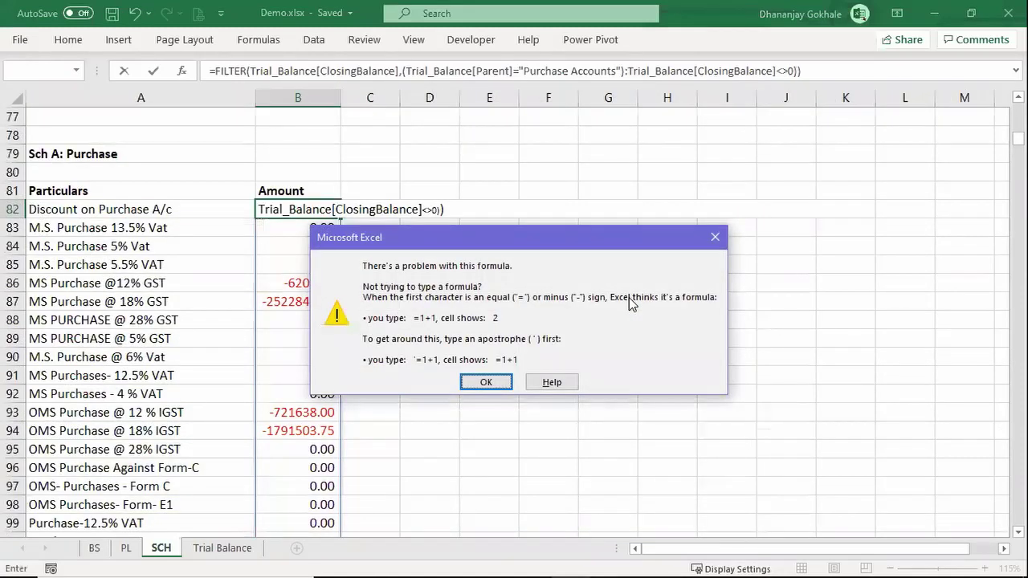
pyautogui.press('Return')
pyautogui.press('Return')
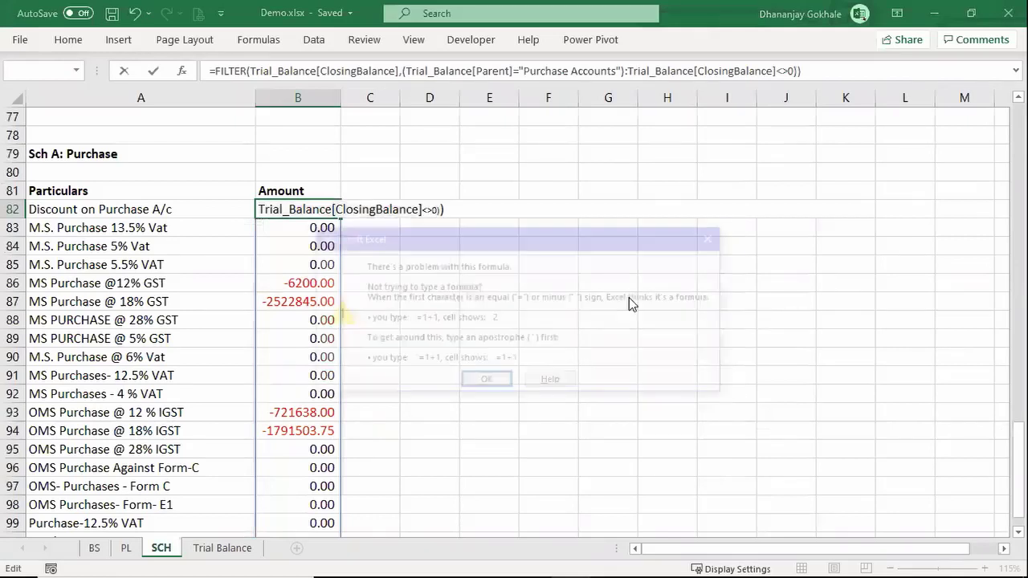
pyautogui.press('Return')
pyautogui.press('Escape')
pyautogui.press('F2')
pyautogui.press('Escape')
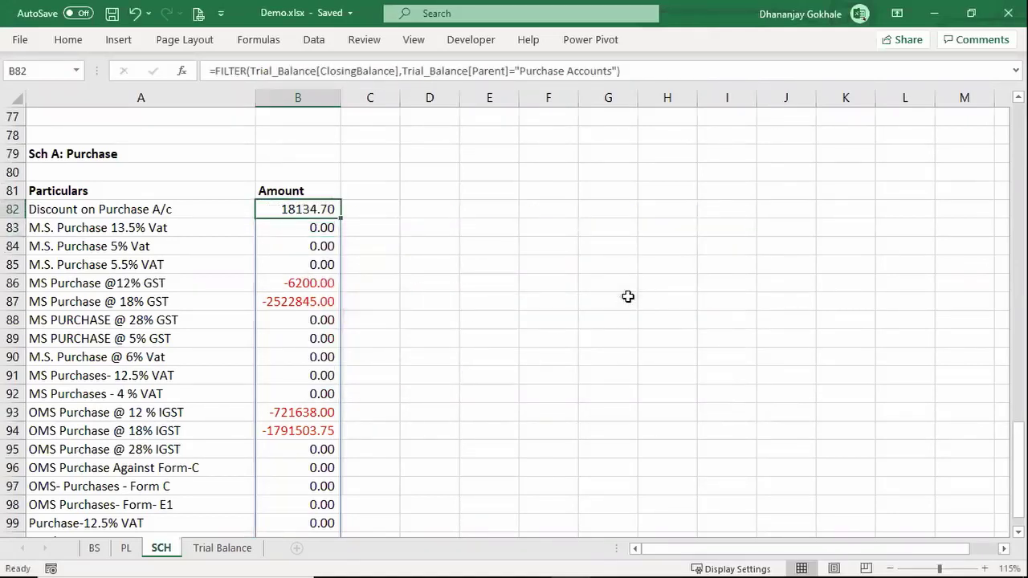
pyautogui.press('F2')
# Open the Trial Balance query in Power Query Editor from the Trial Balance sheet
pyautogui.press('Escape')
pyautogui.press('Left')
pyautogui.hotkey('ctrl', 'pagedown')
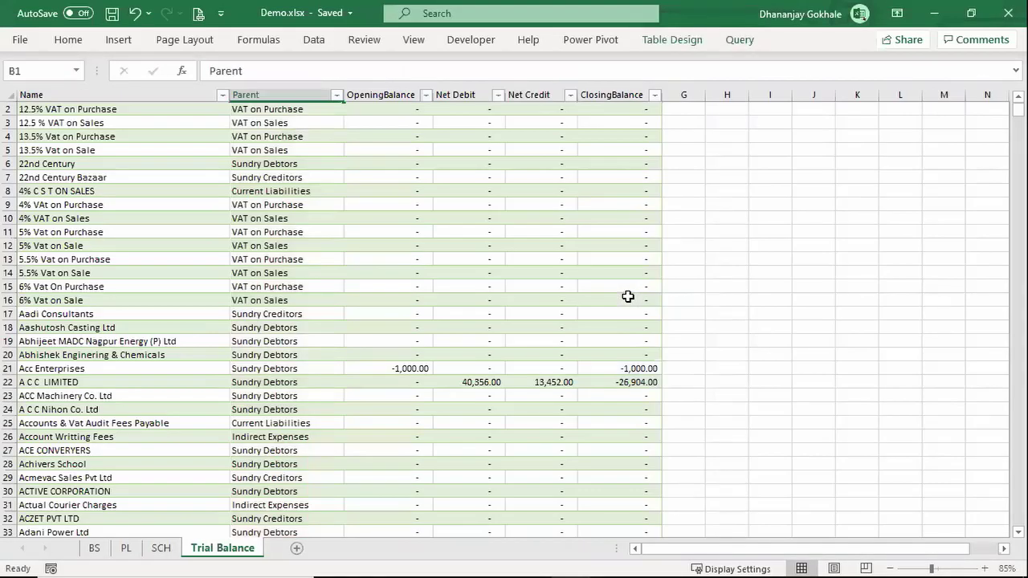
pyautogui.press('Left')
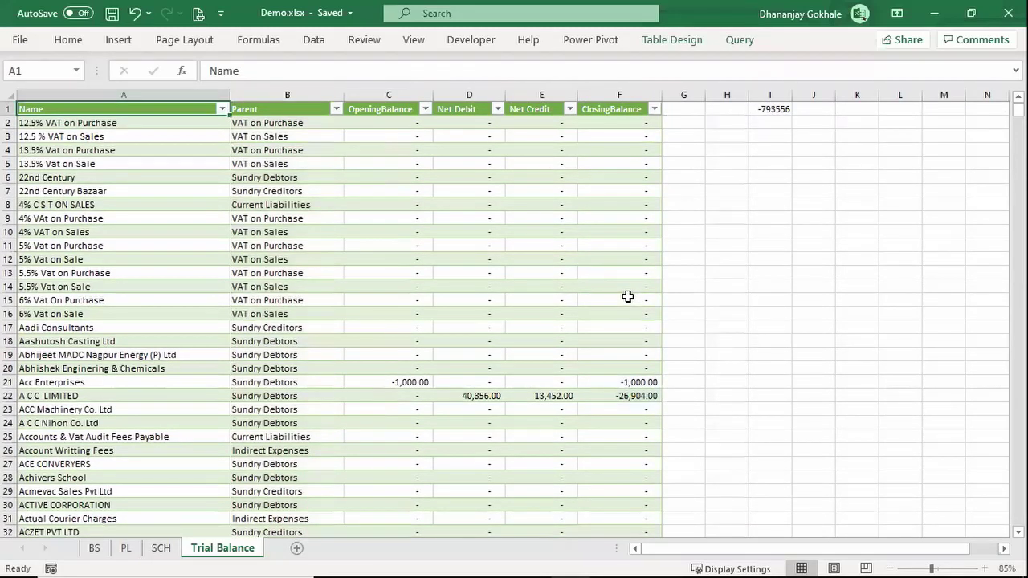
pyautogui.hotkey('ctrl', 'pageup')
pyautogui.hotkey('ctrl', 'pagedown')
pyautogui.click(398, 122)
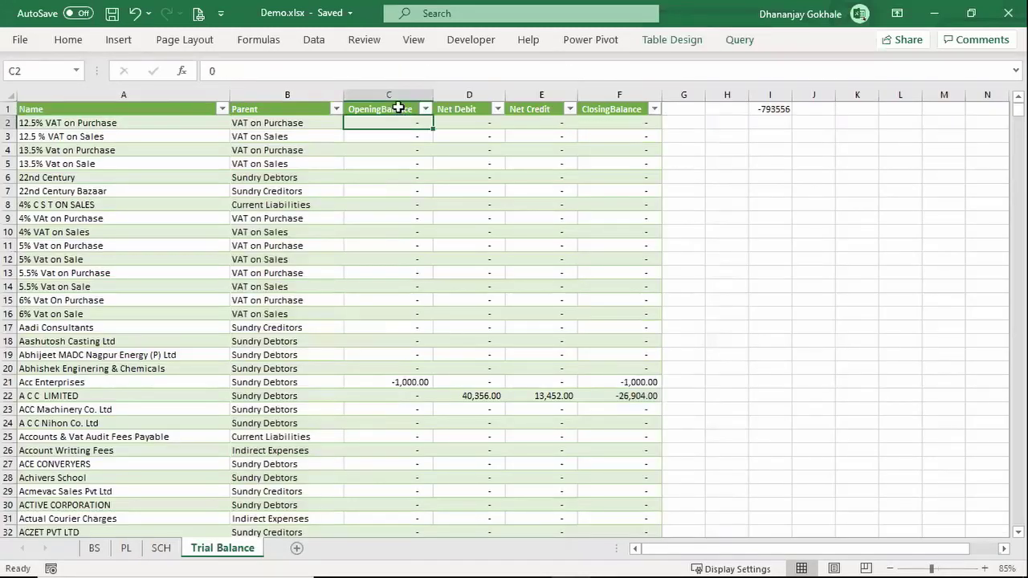
pyautogui.click(399, 108)
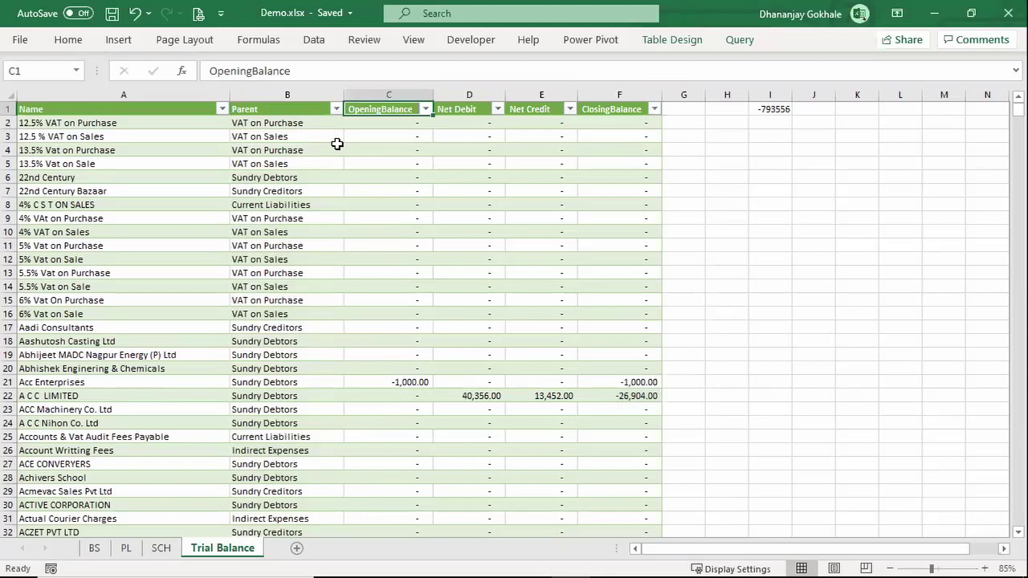
pyautogui.click(313, 40)
pyautogui.click(24, 93)
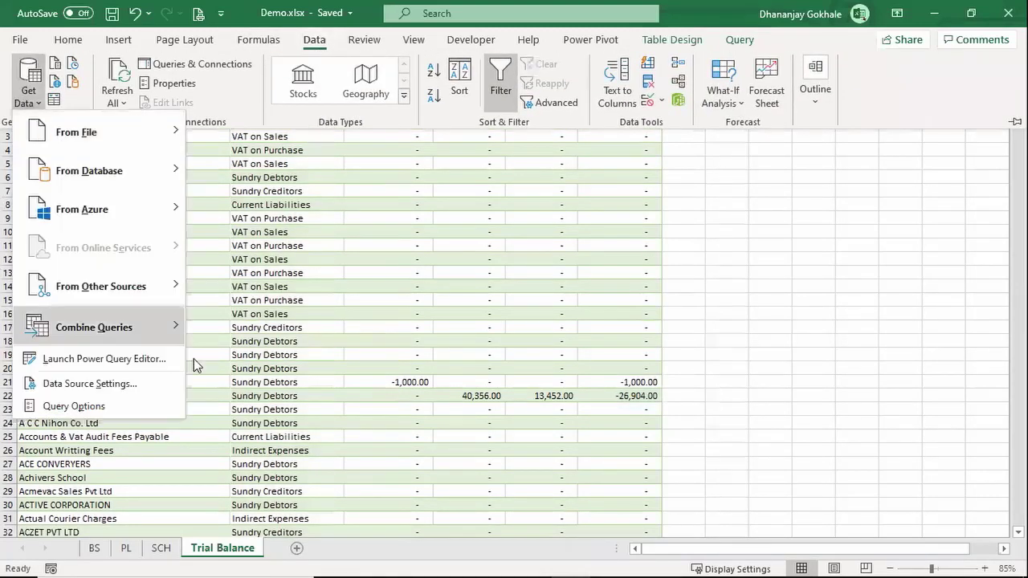
pyautogui.click(125, 359)
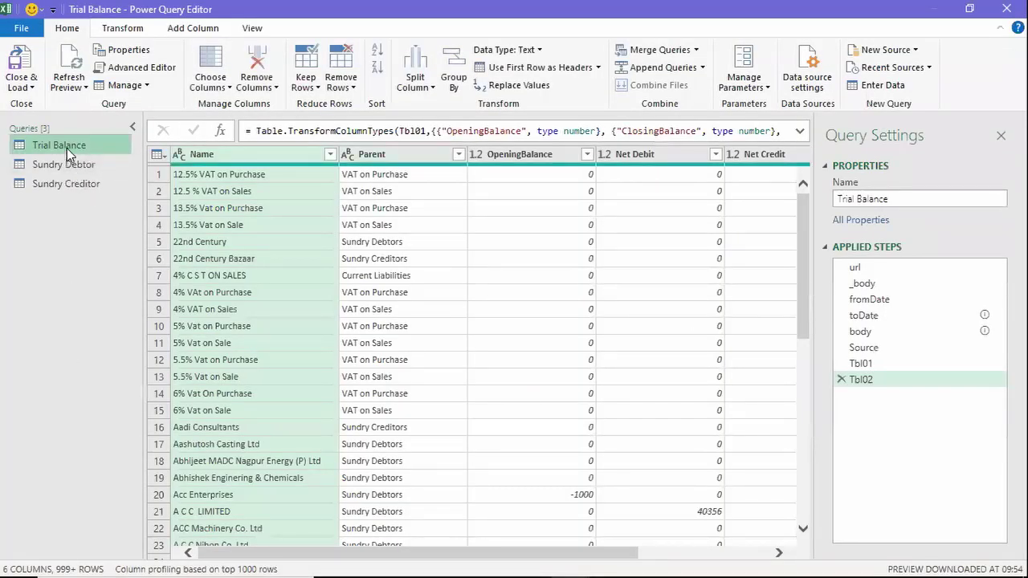
# Filter the ClosingBalance column to rows that do not equal 0
pyautogui.hscroll(5, 389, 550)
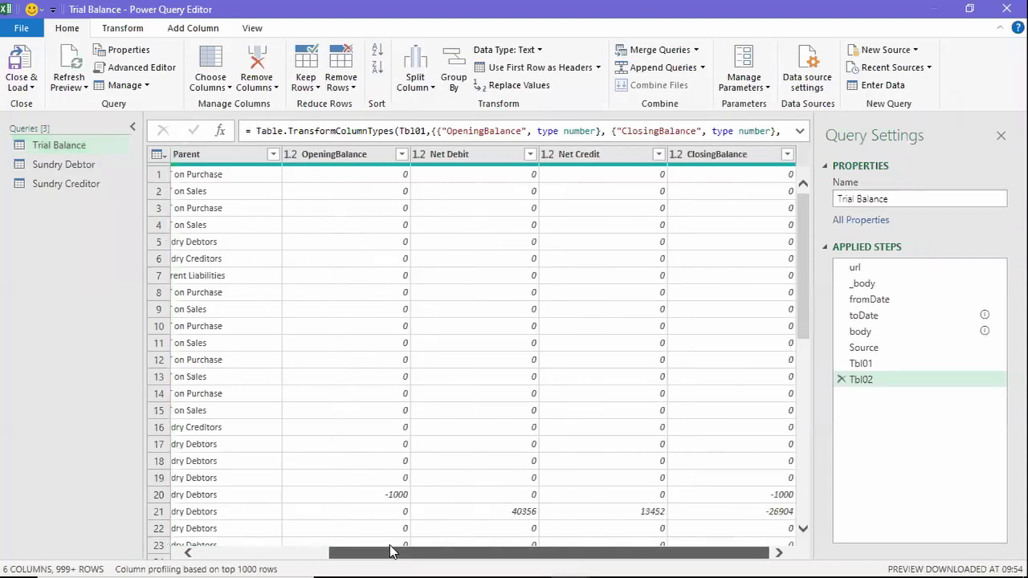
pyautogui.click(790, 155)
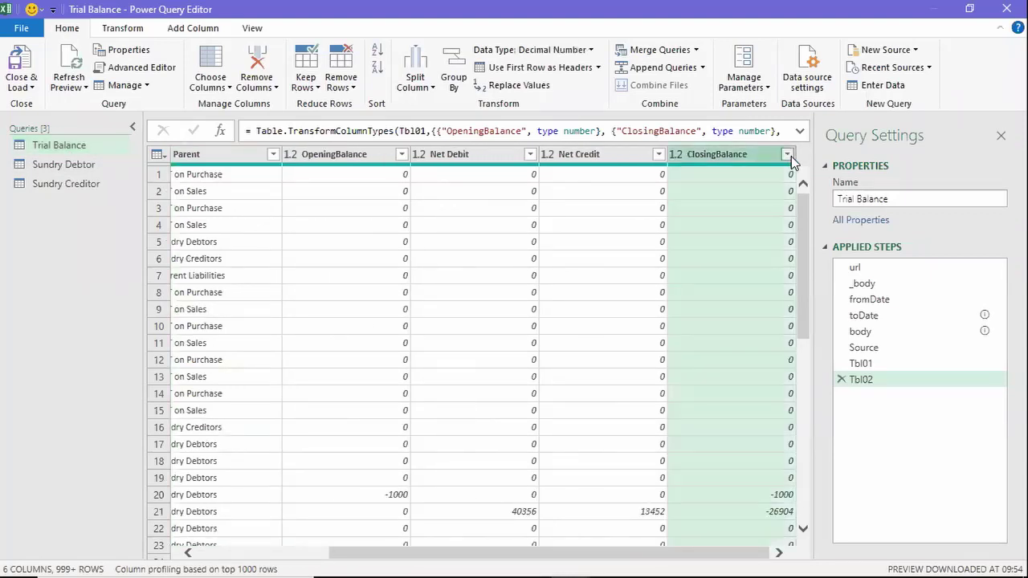
pyautogui.click(788, 156)
pyautogui.moveTo(631, 273)
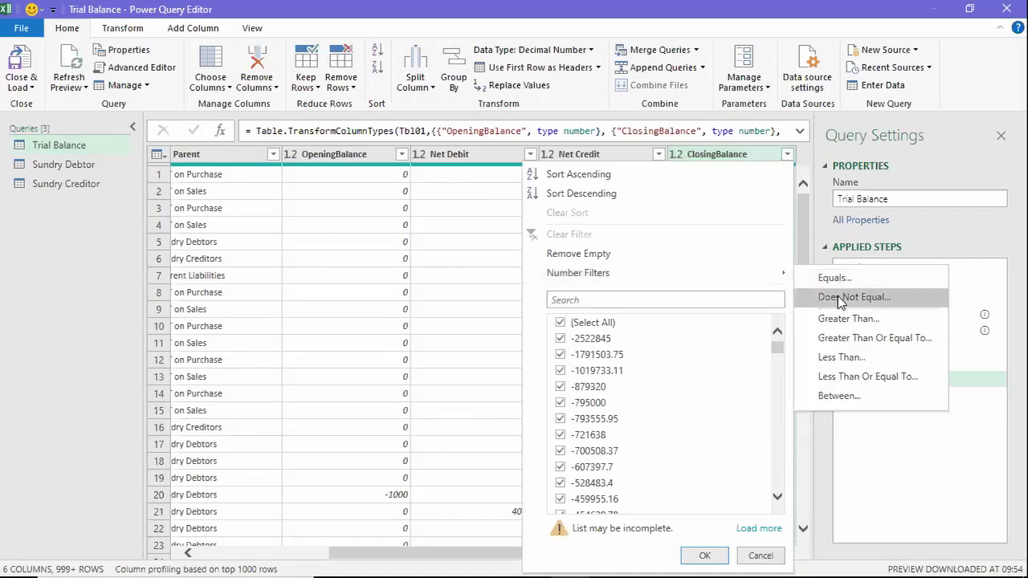
pyautogui.click(839, 299)
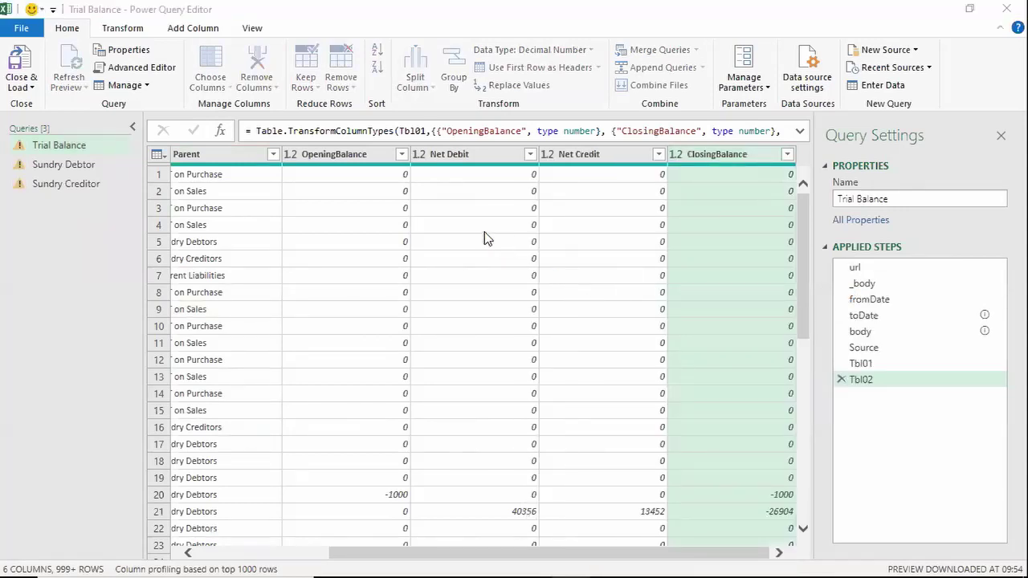
pyautogui.click(447, 297)
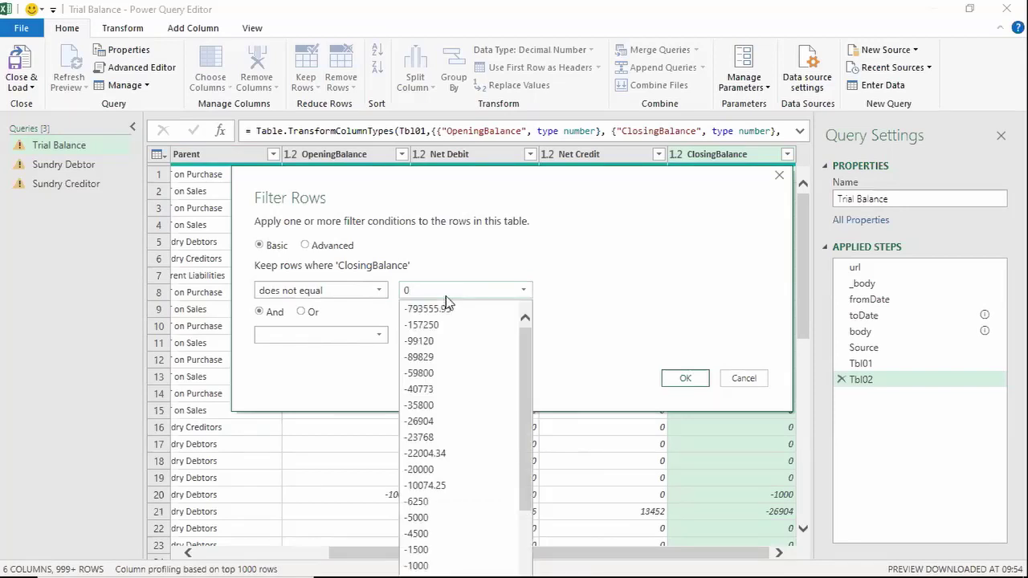
pyautogui.click(661, 351)
pyautogui.click(683, 378)
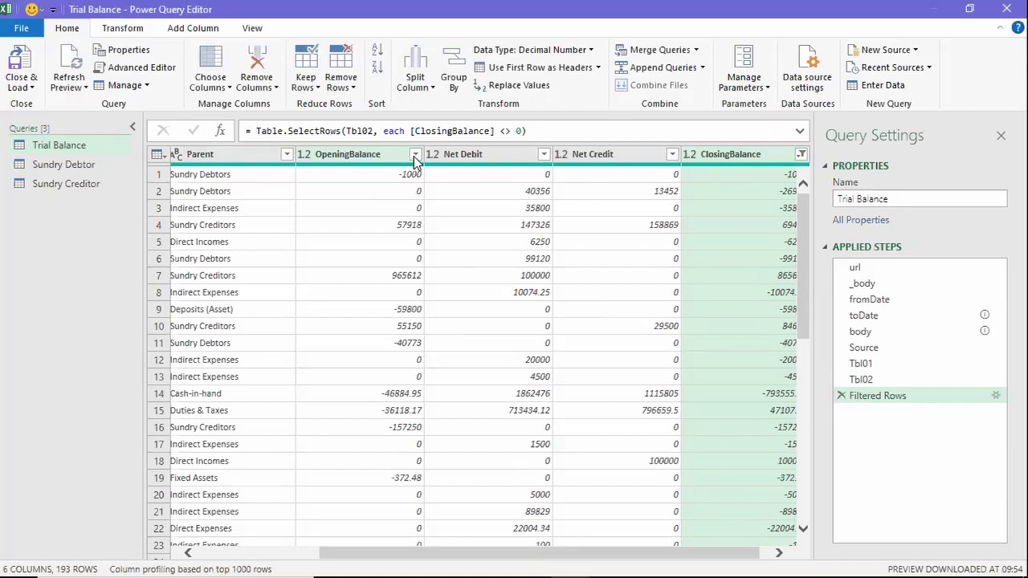
# Filter OpeningBalance to exclude 0 and load the query back into Excel
pyautogui.click(414, 155)
pyautogui.moveTo(319, 273)
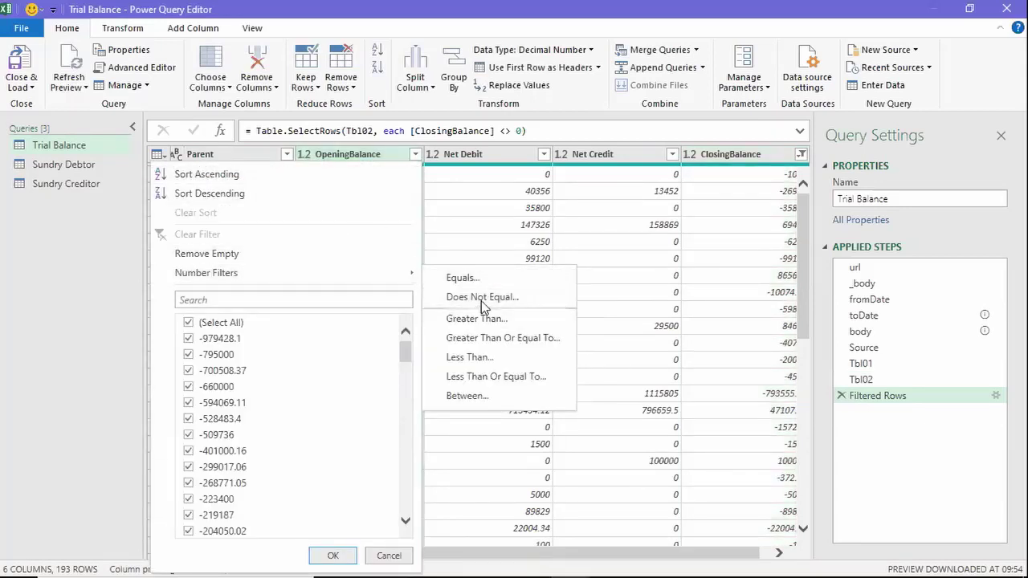
pyautogui.click(483, 297)
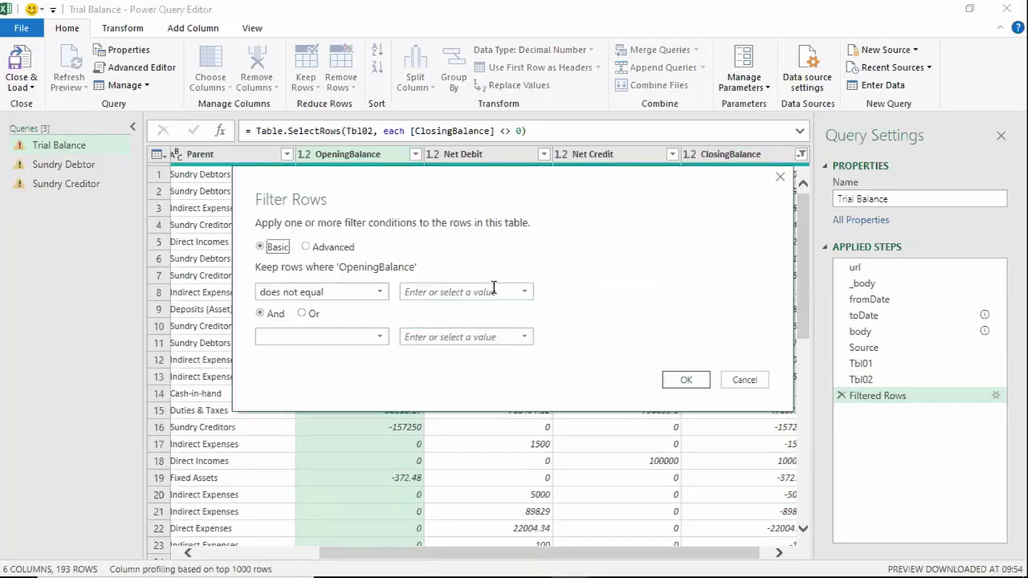
pyautogui.click(493, 289)
pyautogui.write('0')
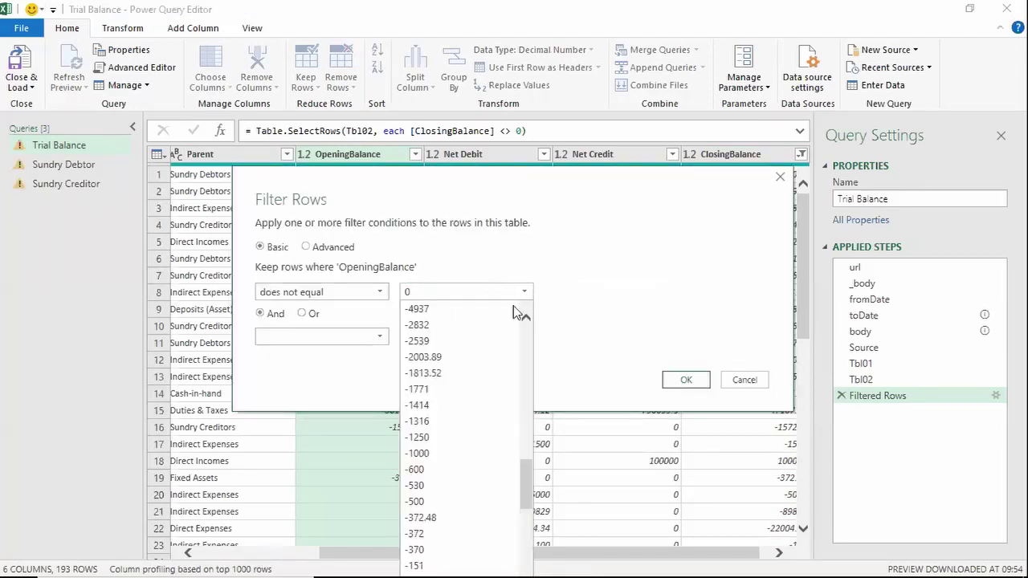
pyautogui.click(694, 380)
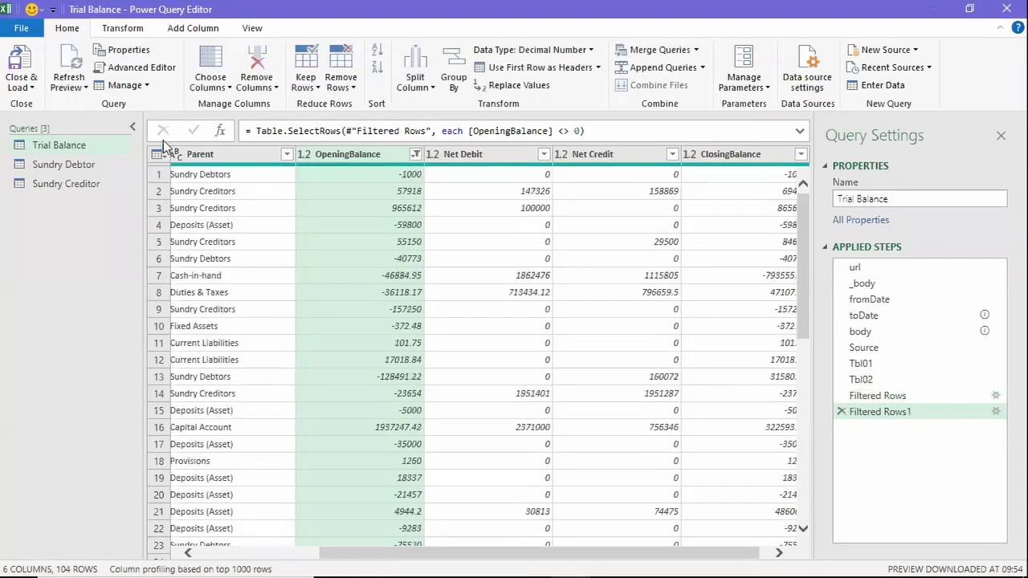
pyautogui.click(28, 72)
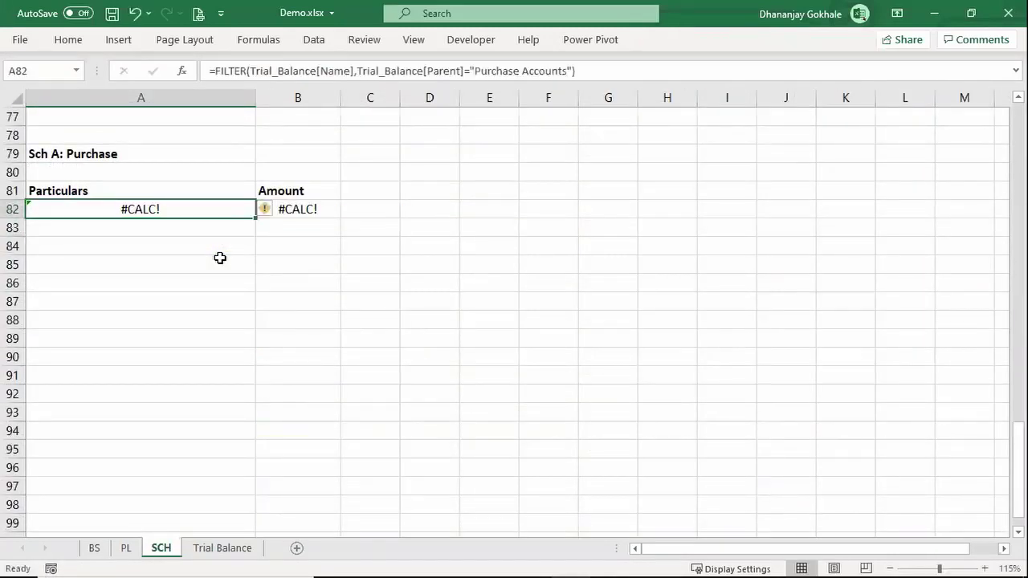
# Clear the formulas in A82 and B82 on the SCH sheet
pyautogui.press('Right')
pyautogui.press('F2')
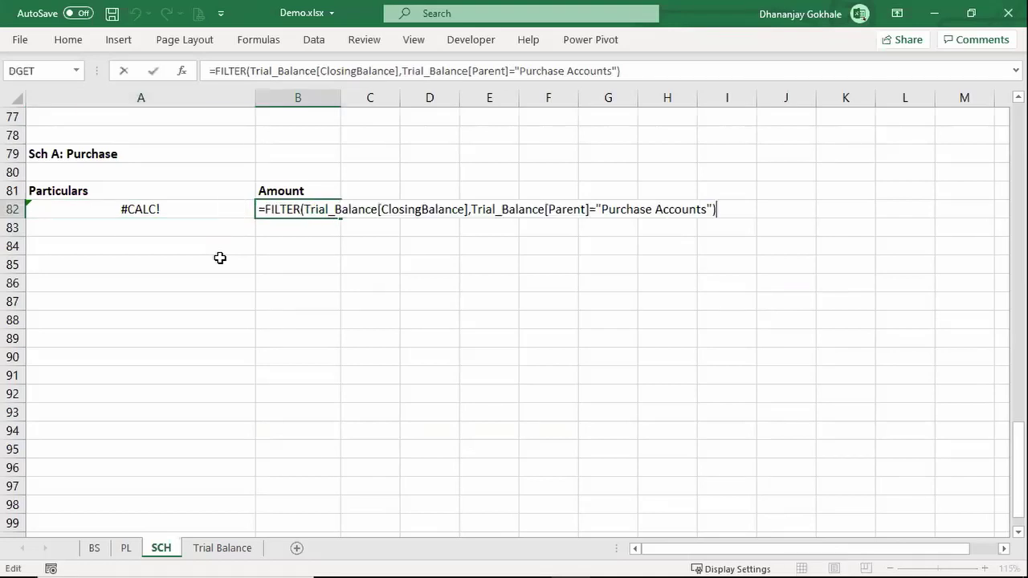
pyautogui.press('Escape')
pyautogui.press('Left')
pyautogui.hotkey('ctrl', 'pagedown')
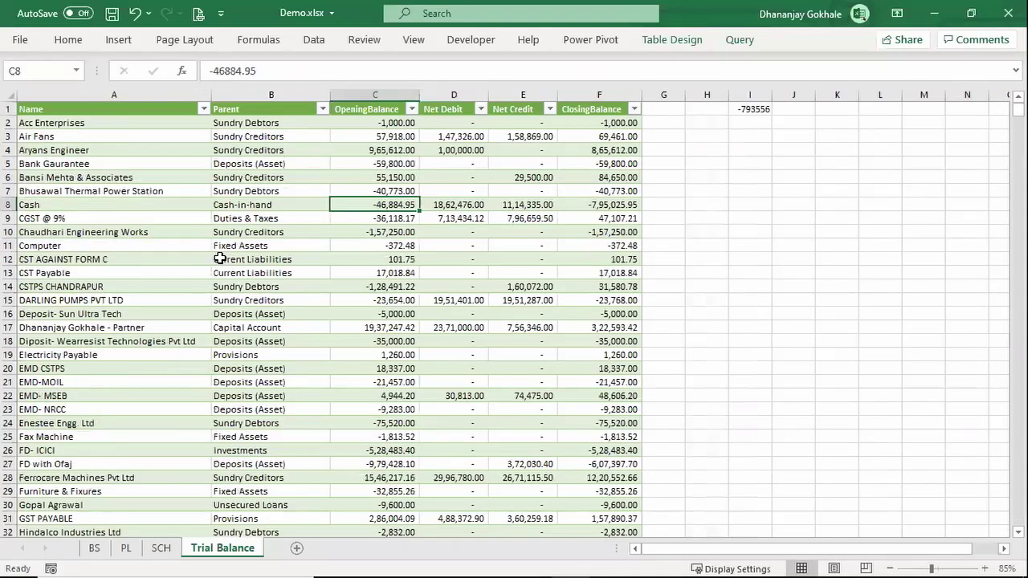
pyautogui.hotkey('ctrl', 'pageup')
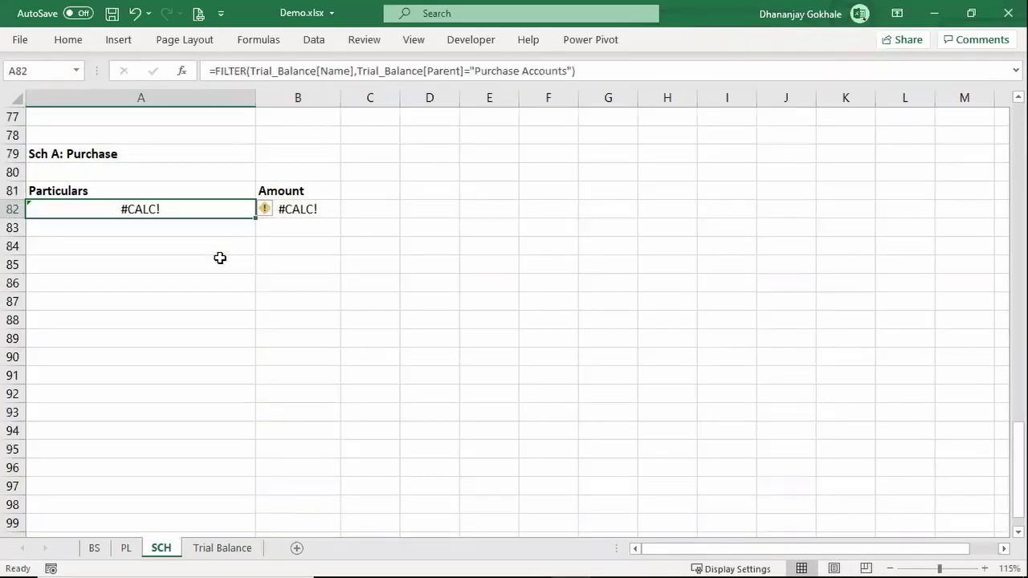
pyautogui.hotkey('shift', 'Right')
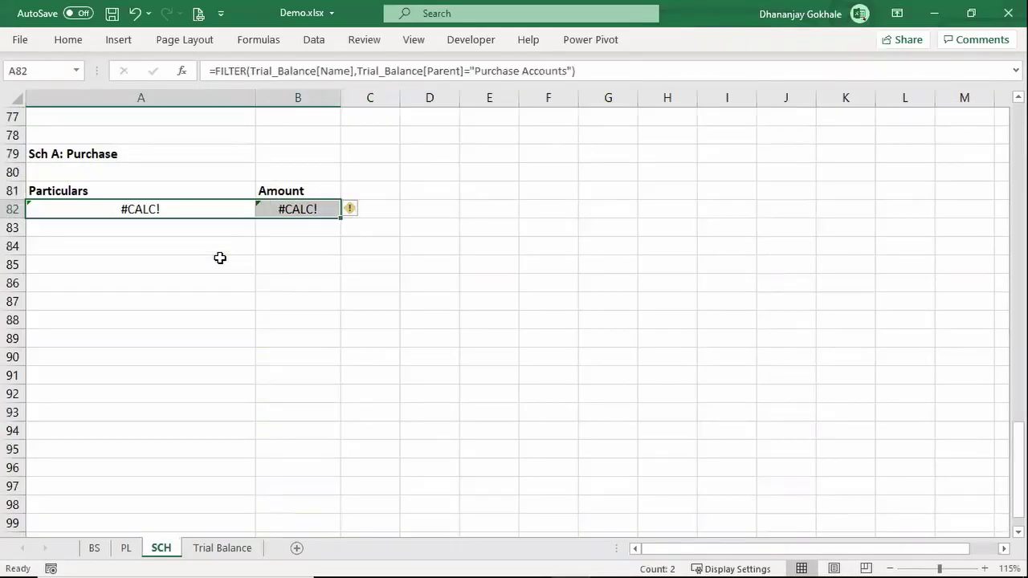
pyautogui.press('Delete')
pyautogui.hotkey('shift', 'Left')
# Enter =FILTER(Trial_Balance[Name],Trial_Balance[Parent]="Purchase Accounts") in A82
pyautogui.write('=fi')
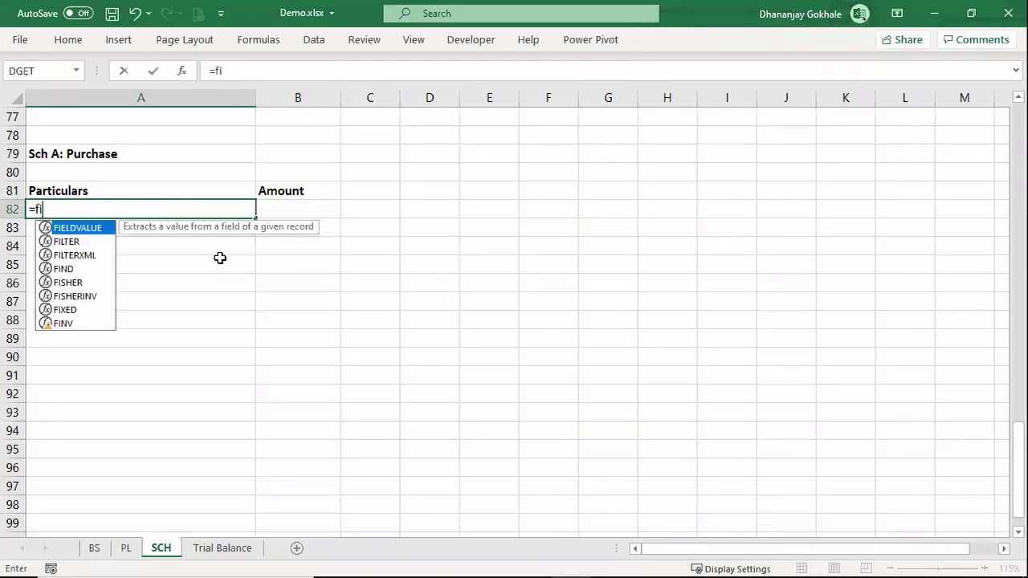
pyautogui.write('l')
pyautogui.press('BackSpace')
pyautogui.press('BackSpace')
pyautogui.press('BackSpace')
pyautogui.write('fil')
pyautogui.press('Tab')
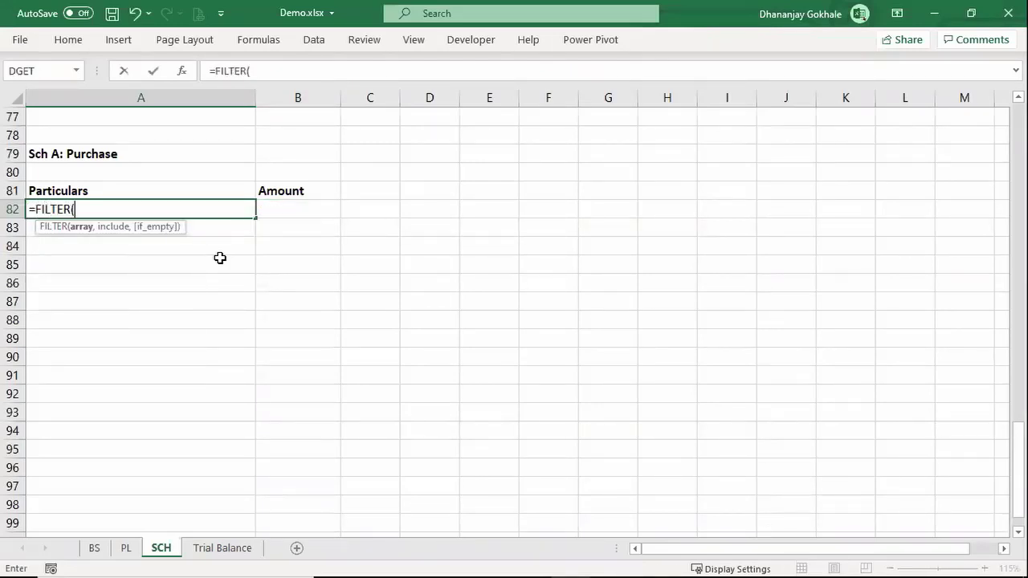
pyautogui.hotkey('ctrl', 'pagedown')
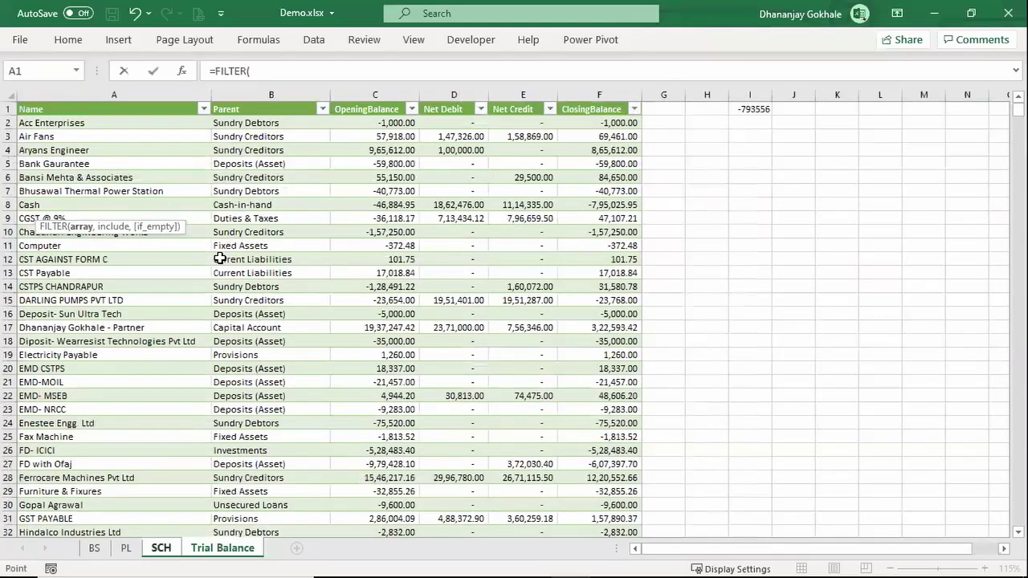
pyautogui.press('Down')
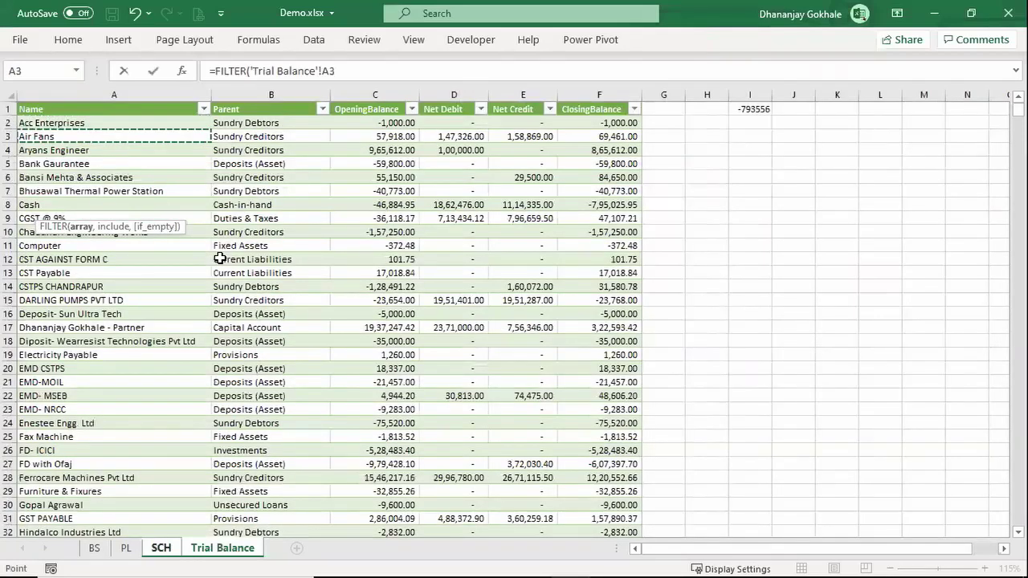
pyautogui.press('Down')
pyautogui.press('Down')
pyautogui.press('Down')
pyautogui.hotkey('ctrl', 'space')
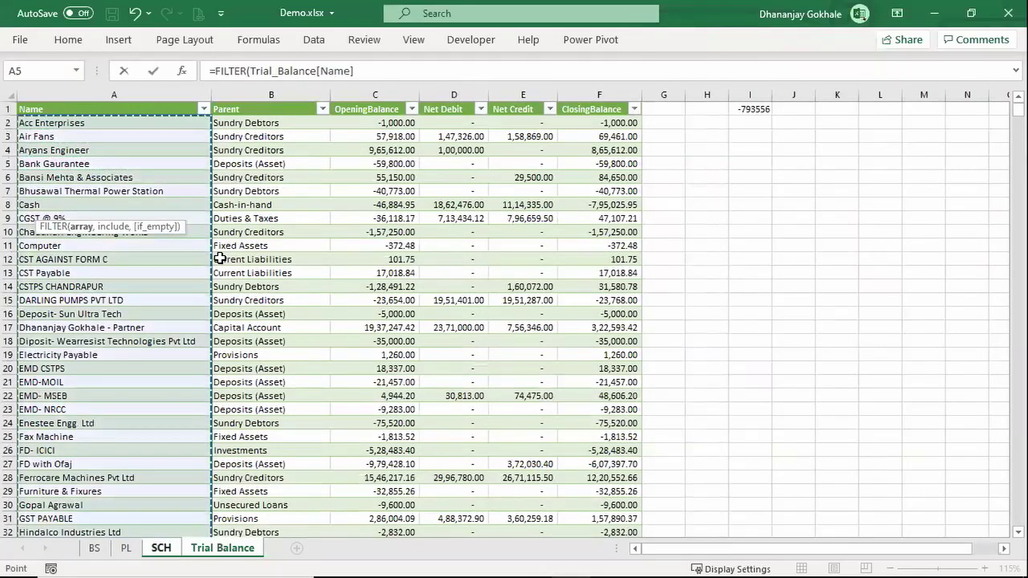
pyautogui.write(',')
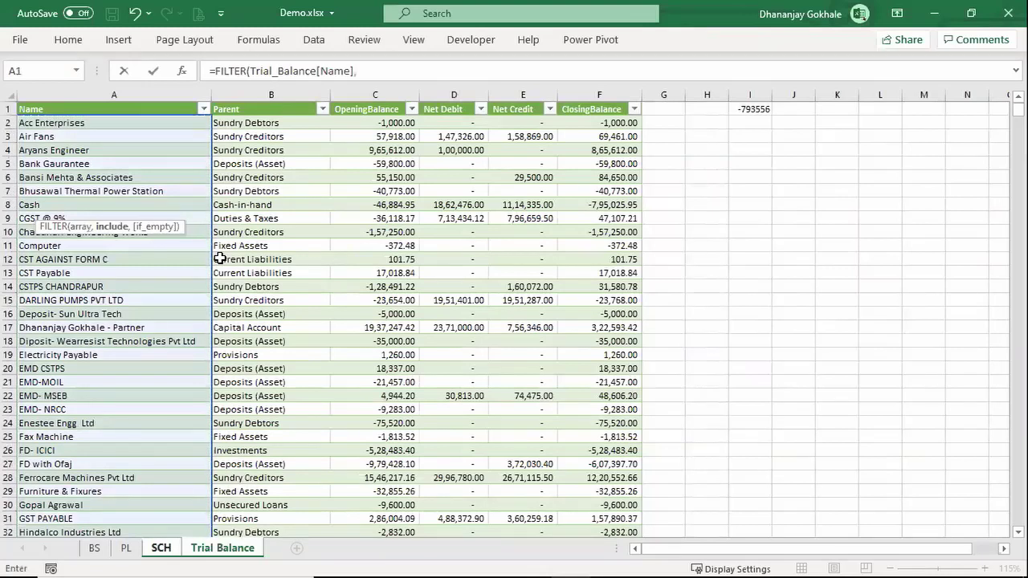
pyautogui.write('Trial_Balance[Parent]="Purchas')
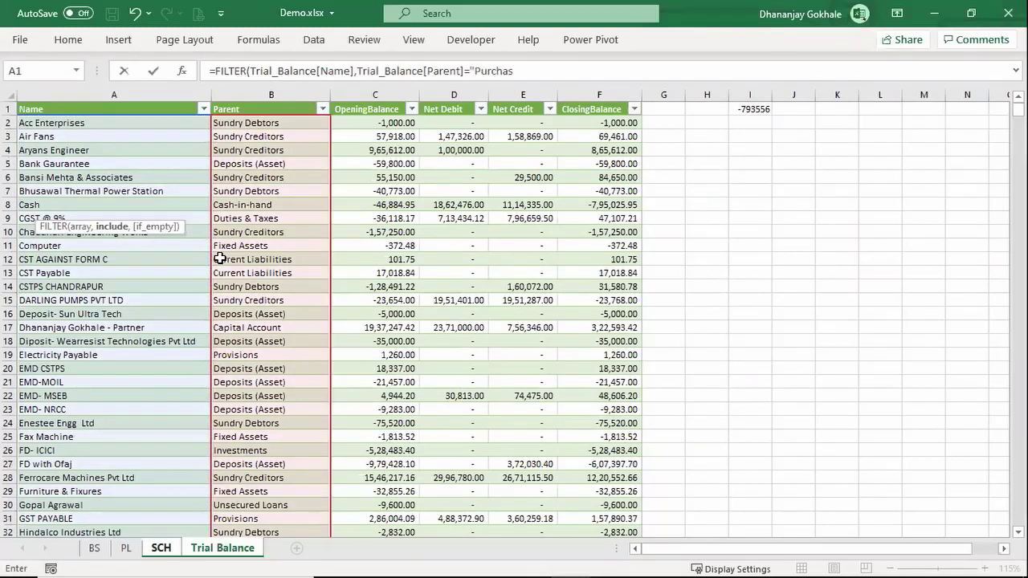
pyautogui.write('e Accounts')
pyautogui.write('")')
pyautogui.press('Return')
# Correct the A82 condition to "Purchase Account" and switch to the Trial Balance sheet
pyautogui.press('Up')
pyautogui.press('F2')
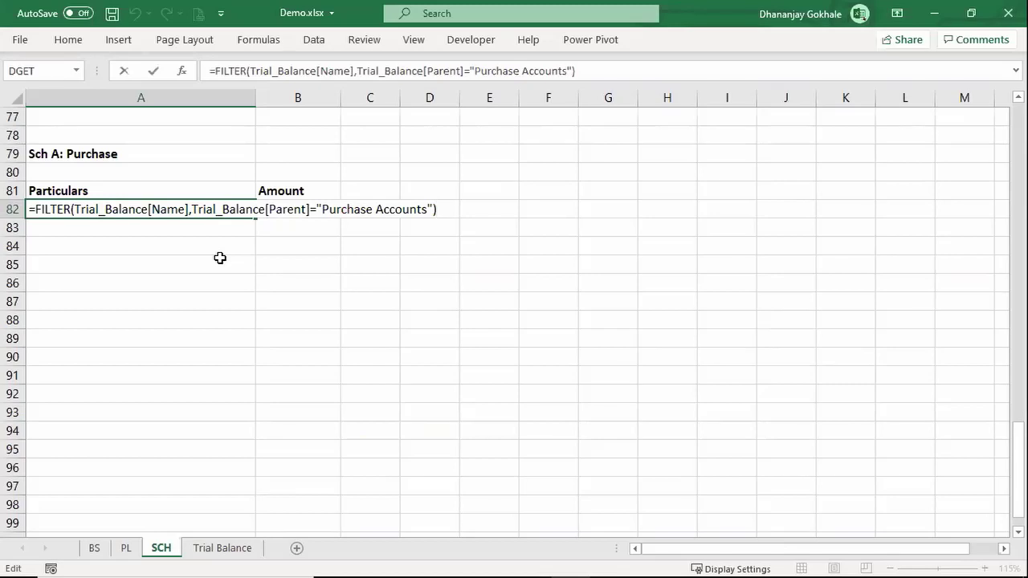
pyautogui.press('Left')
pyautogui.press('Left')
pyautogui.press('Left')
pyautogui.press('Left')
pyautogui.press('End')
pyautogui.press('Left')
pyautogui.press('Left')
pyautogui.press('BackSpace')
pyautogui.press('Return')
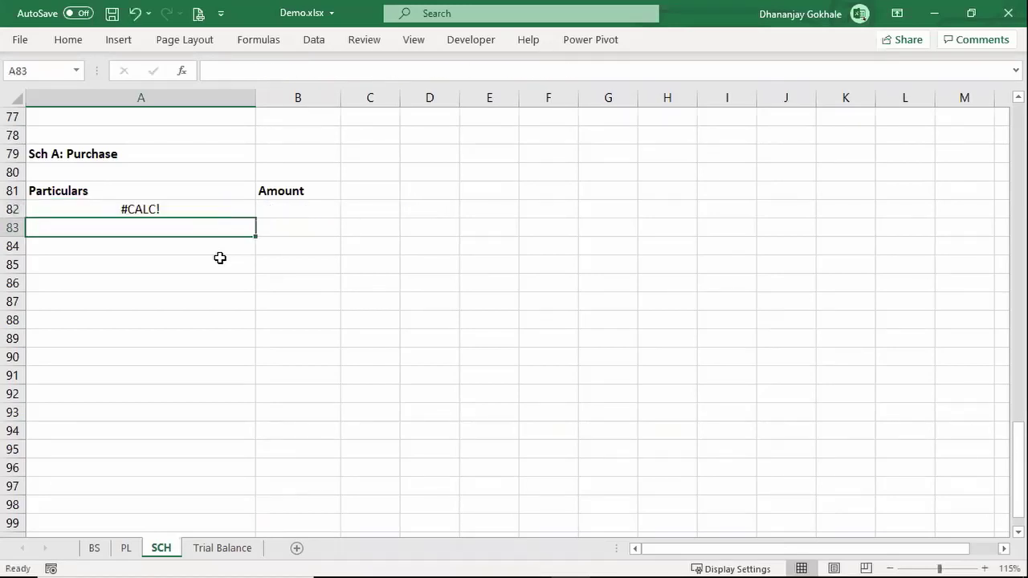
pyautogui.press('Up')
pyautogui.press('Down')
pyautogui.press('Up')
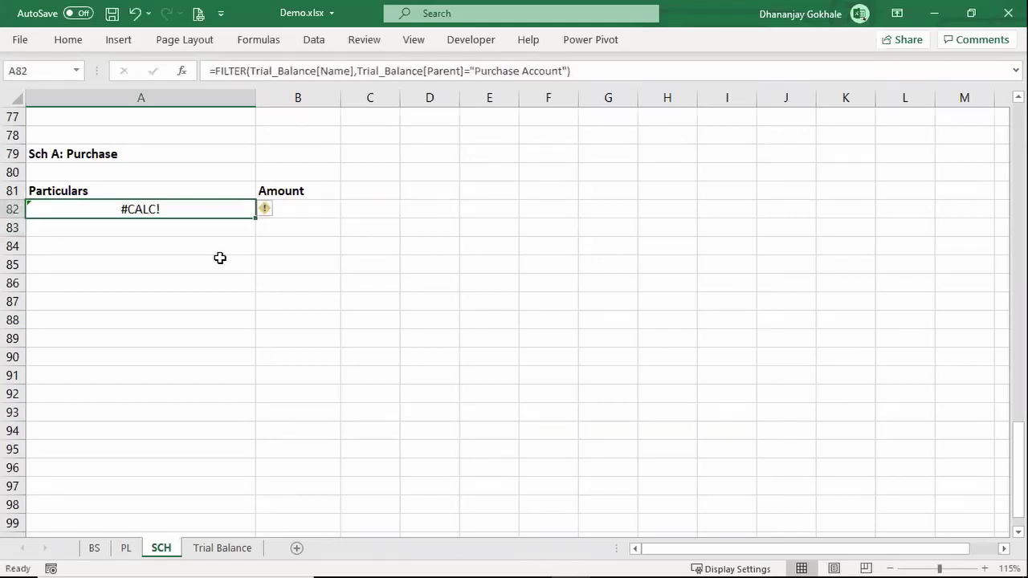
pyautogui.hotkey('ctrl', 'pagedown')
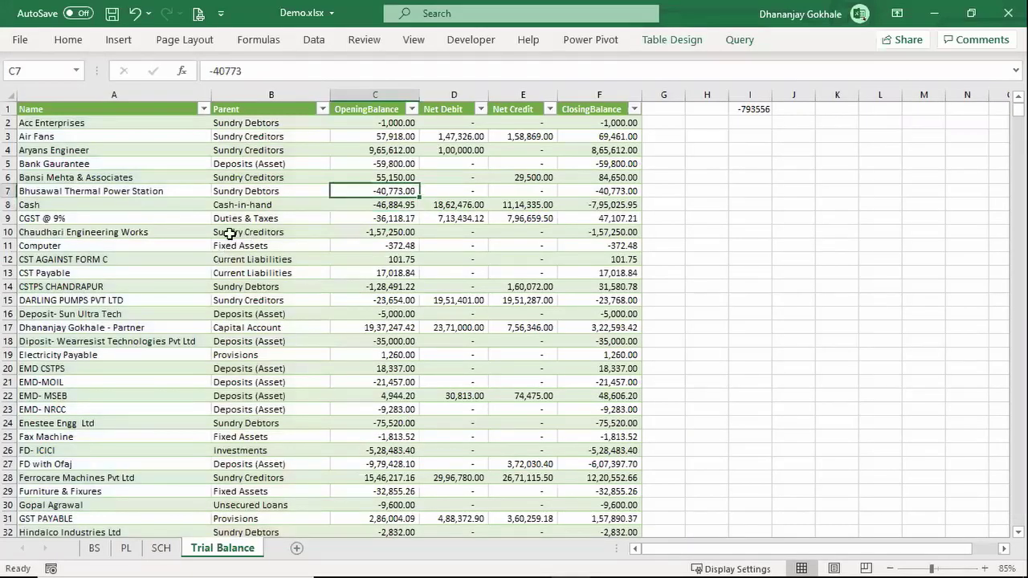
# Browse the Parent column's values, then reopen the Trial Balance query in Power Query Editor
pyautogui.hotkey('ctrl', 'Up')
pyautogui.press('Left')
pyautogui.hotkey('alt', 'Down')
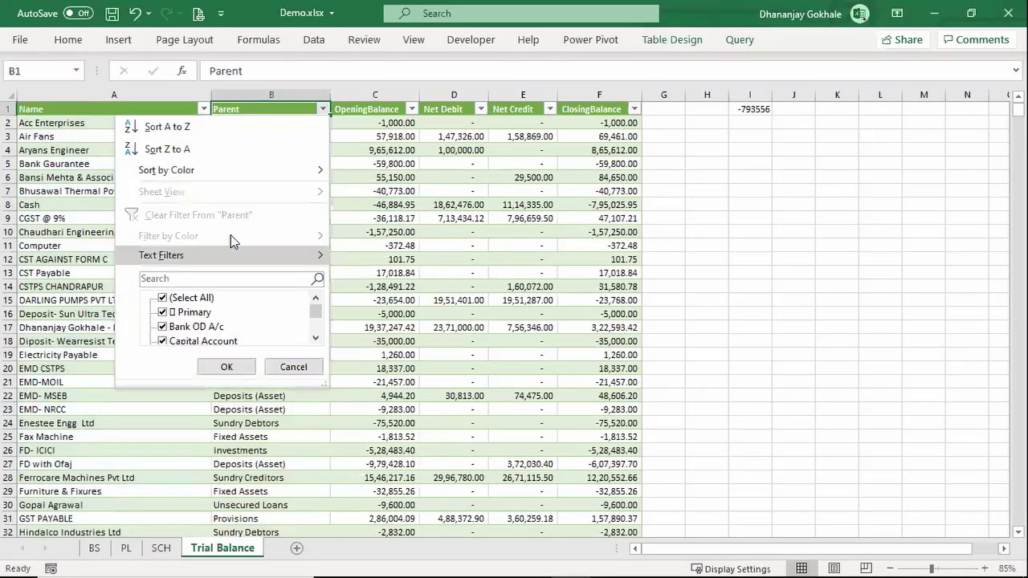
pyautogui.press('p')
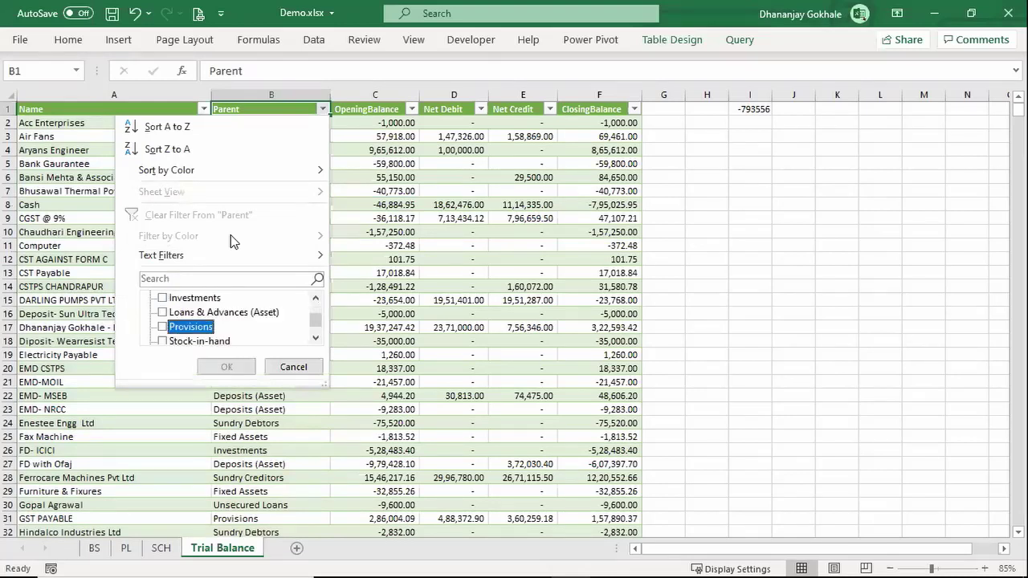
pyautogui.press('Down')
pyautogui.press('Down')
pyautogui.press('Down')
pyautogui.press('Down')
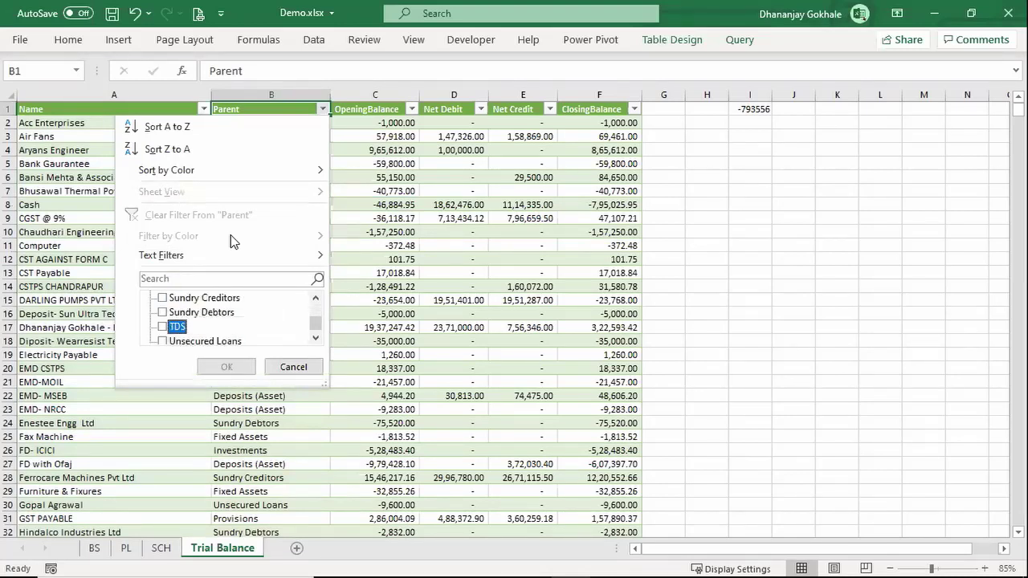
pyautogui.press('Home')
pyautogui.write('par')
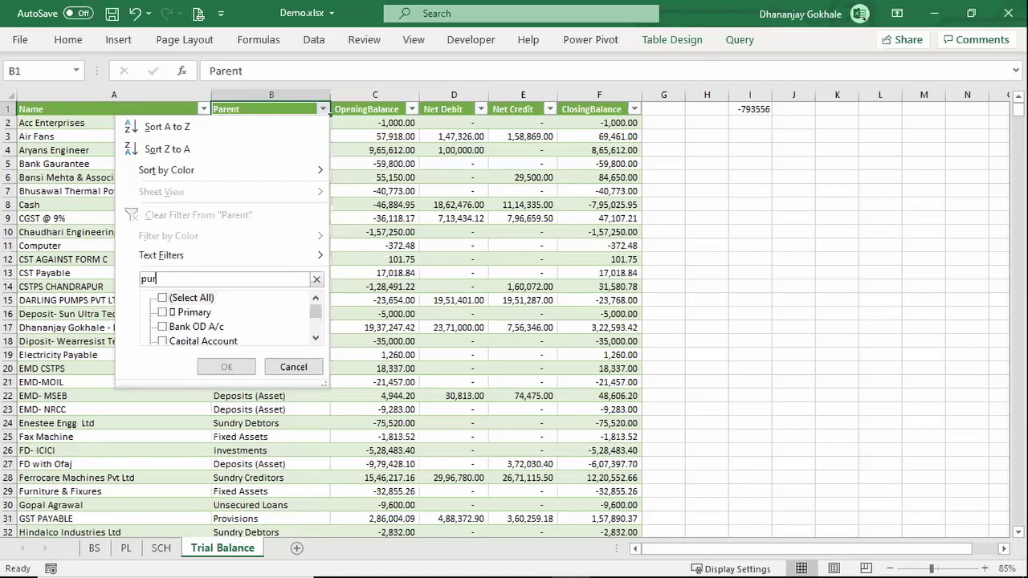
pyautogui.write('th')
pyautogui.press('Escape')
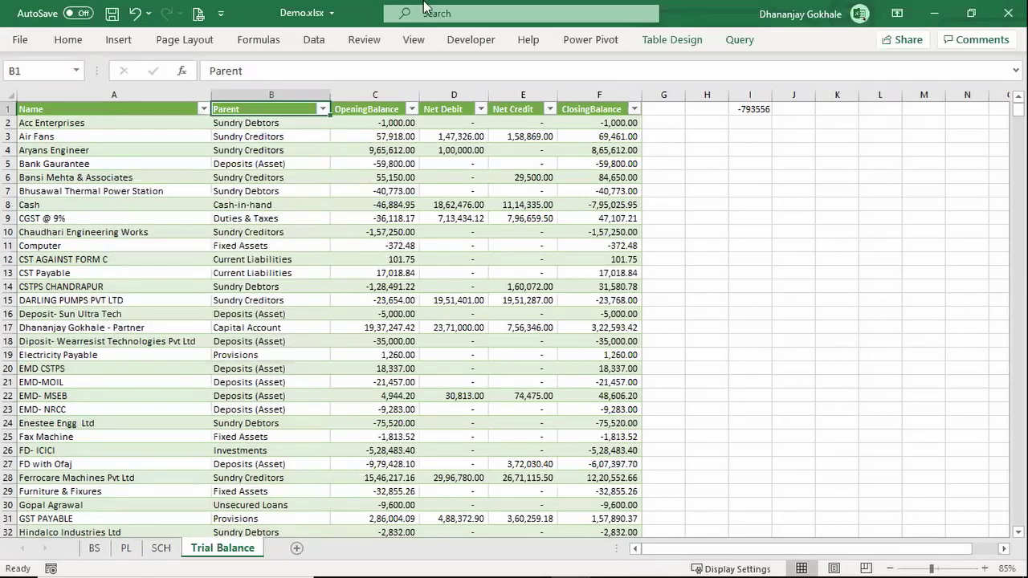
pyautogui.click(314, 40)
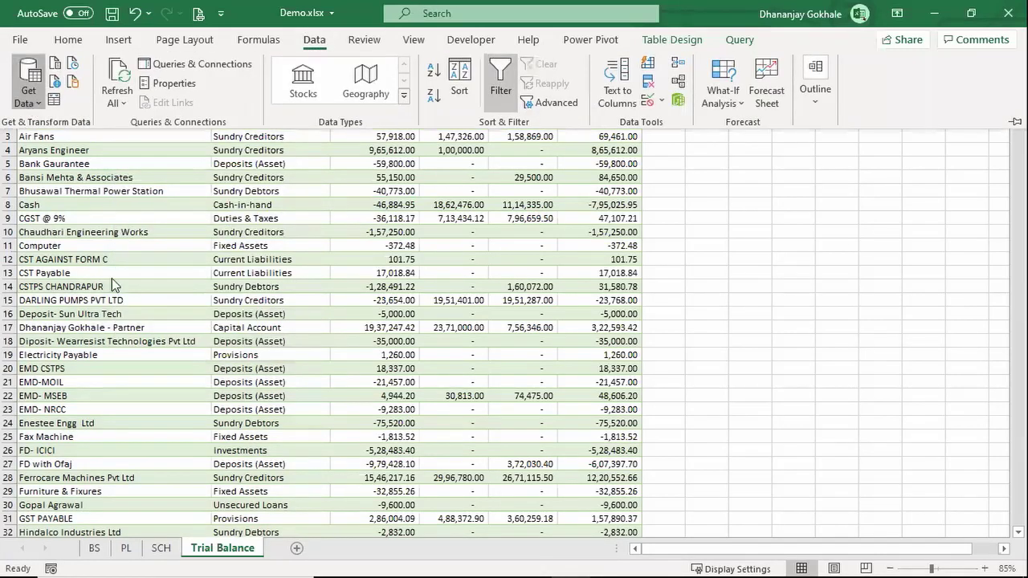
pyautogui.click(94, 361)
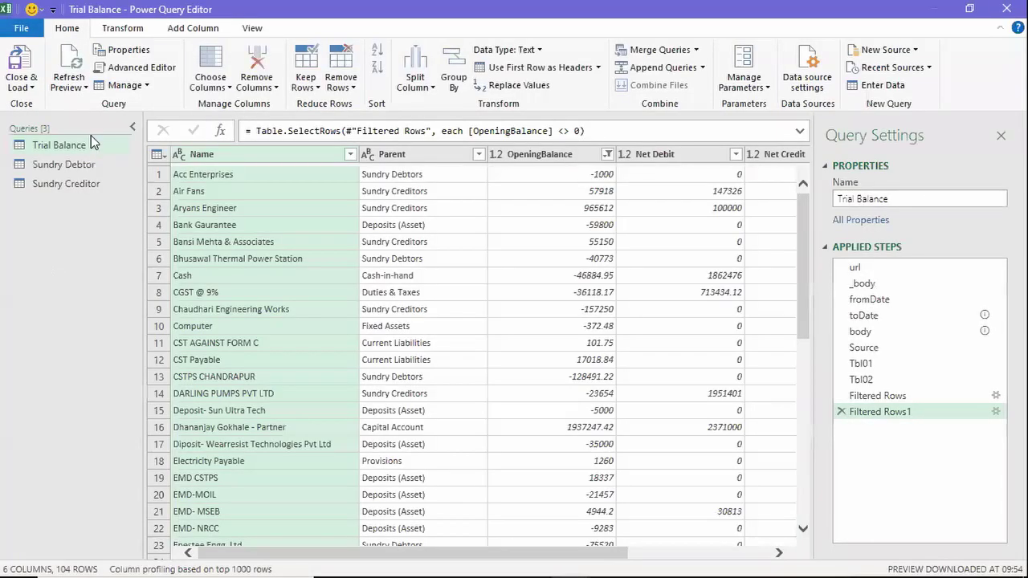
# Delete the Filtered Rows1 and Filtered Rows steps from the Trial Balance query
pyautogui.click(840, 410)
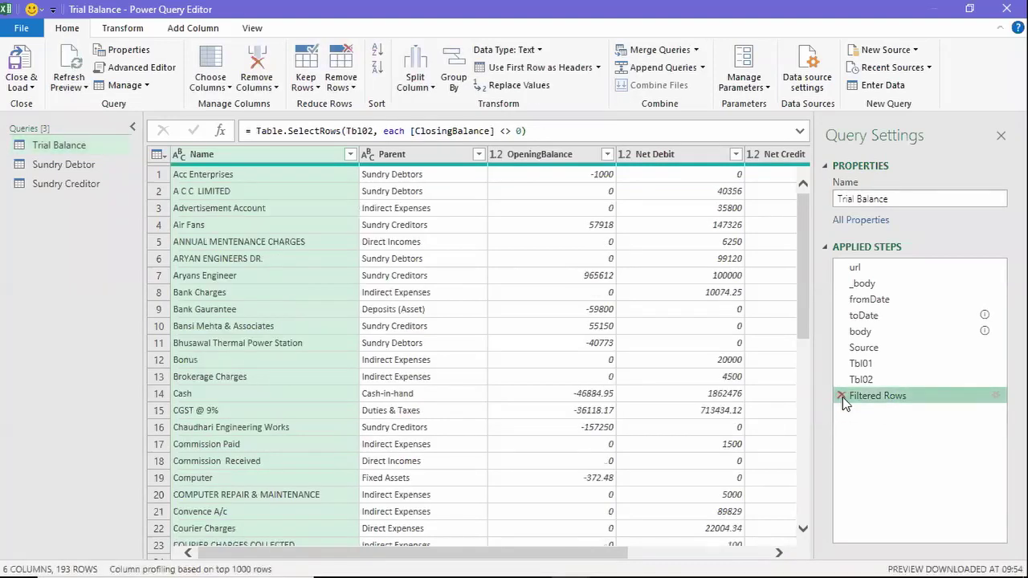
pyautogui.click(842, 396)
pyautogui.click(425, 207)
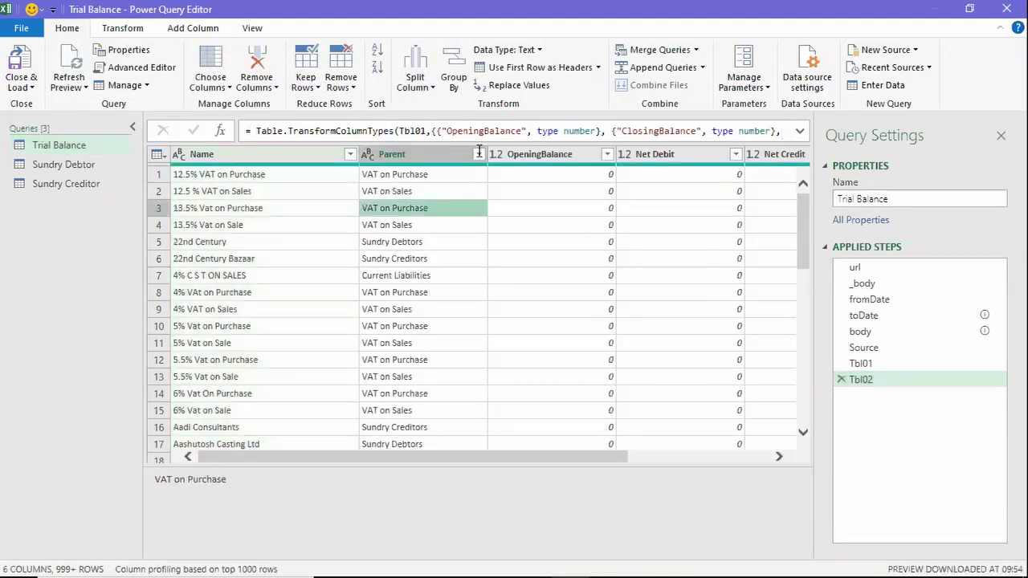
# Browse the full Parent value list without filtering, then check the OpeningBalance column
pyautogui.click(478, 154)
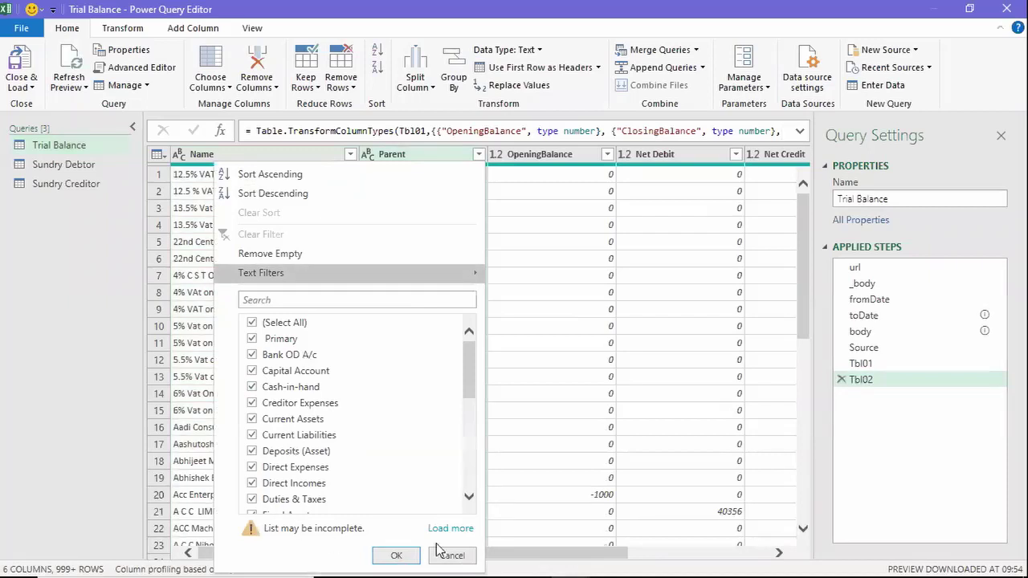
pyautogui.click(449, 528)
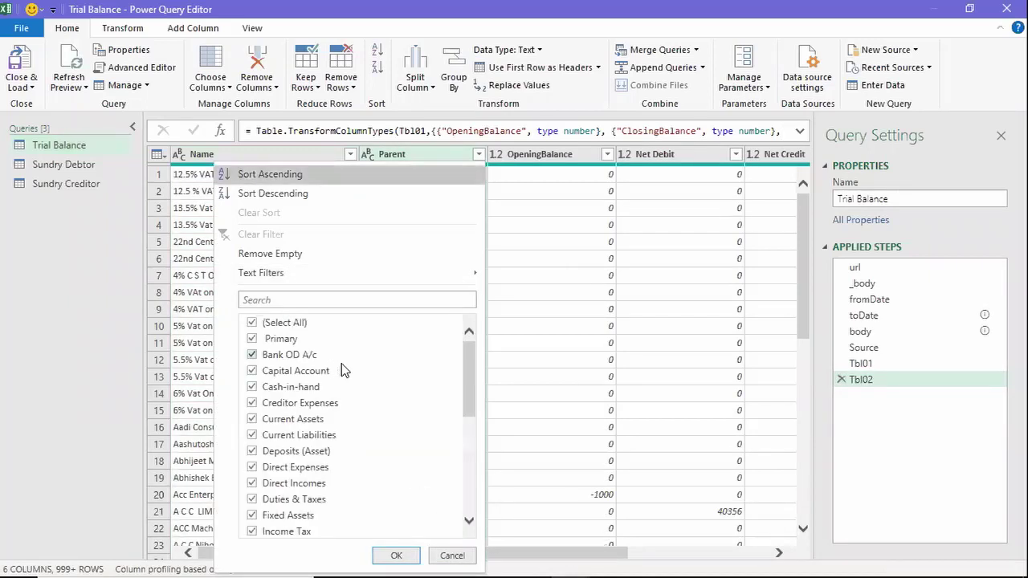
pyautogui.scroll(-4, 342, 364)
pyautogui.scroll(4, 342, 365)
pyautogui.scroll(-6, 343, 365)
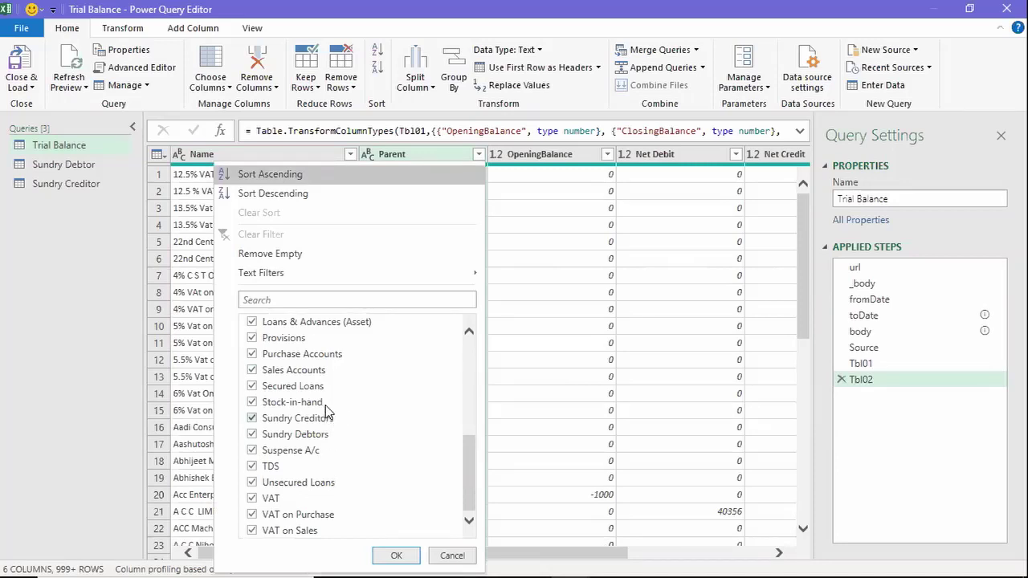
pyautogui.scroll(2, 316, 372)
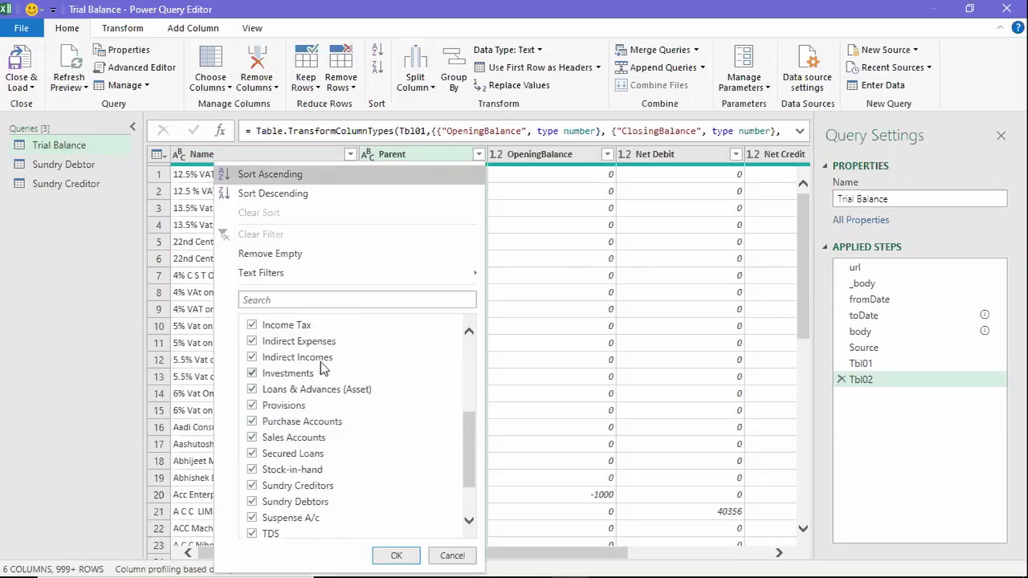
pyautogui.scroll(3, 321, 367)
pyautogui.scroll(-2, 321, 367)
pyautogui.press('Escape')
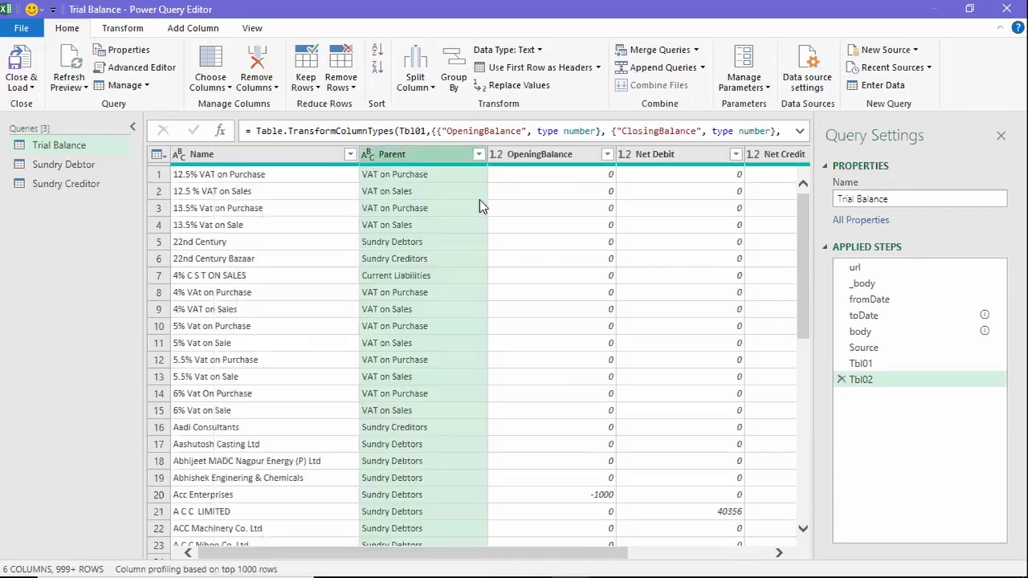
pyautogui.click(513, 202)
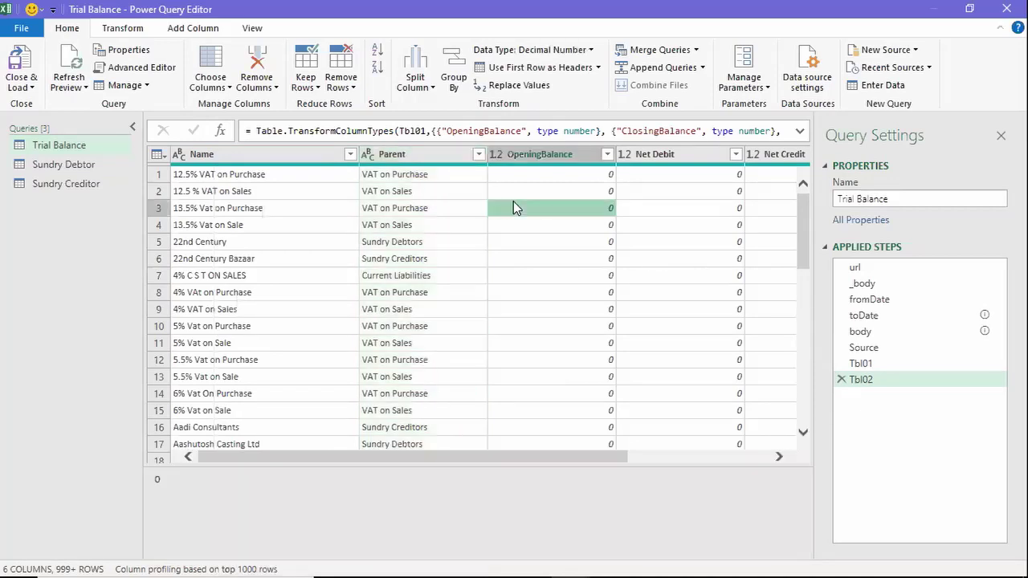
pyautogui.press('Right')
pyautogui.press('Right')
pyautogui.press('Right')
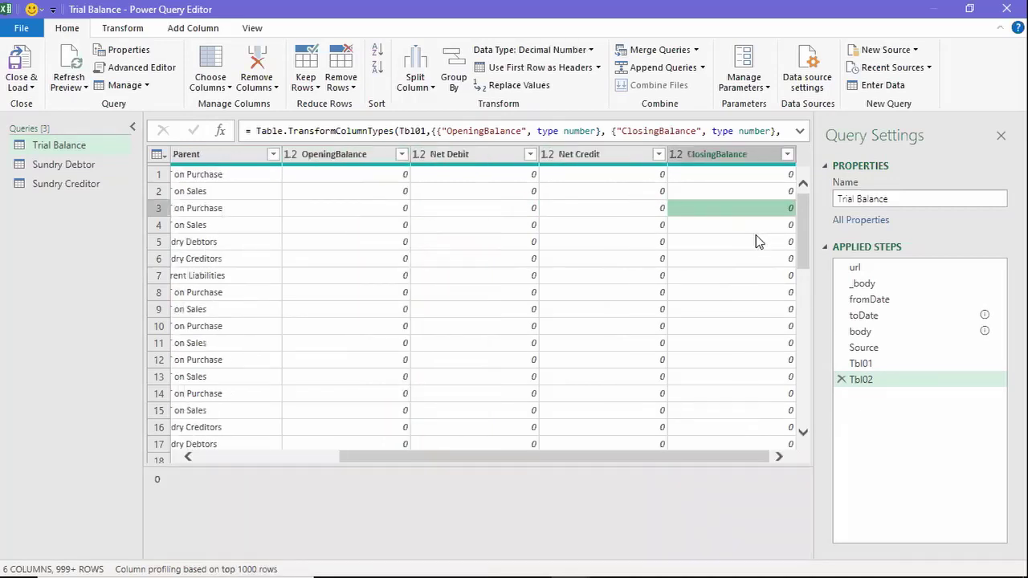
# Filter ClosingBalance to rows that do not equal 0
pyautogui.click(787, 154)
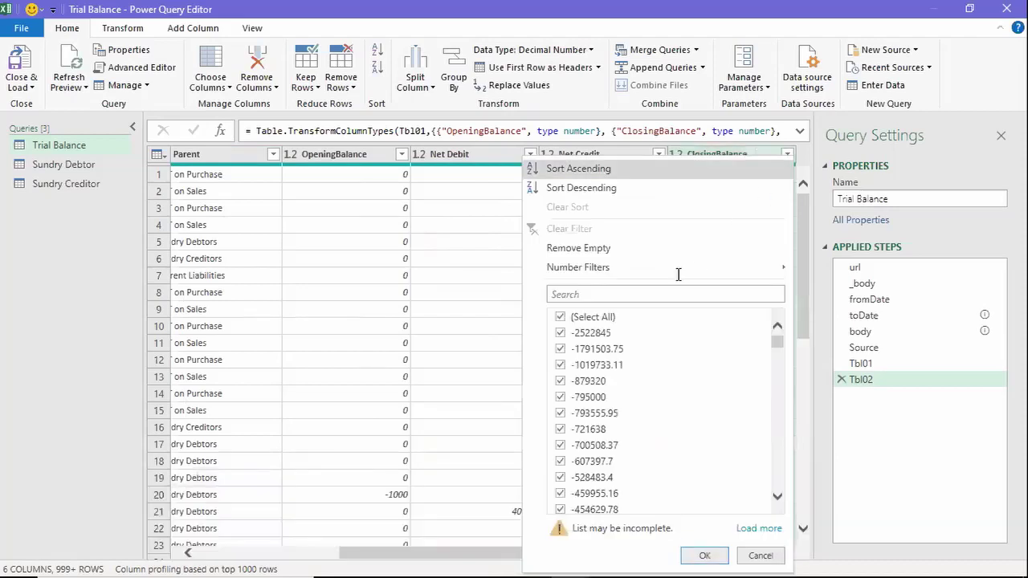
pyautogui.click(758, 529)
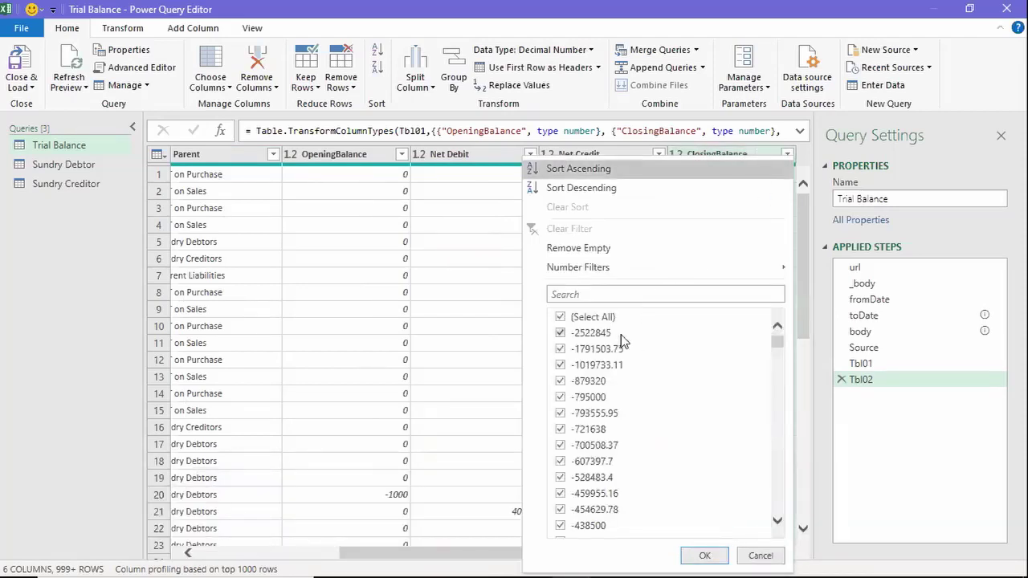
pyautogui.moveTo(643, 267)
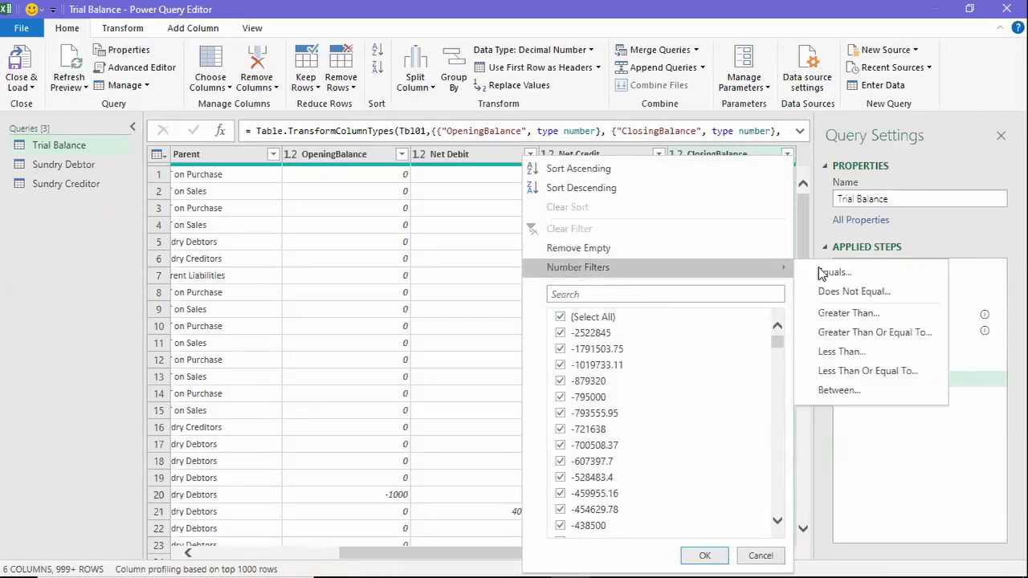
pyautogui.click(839, 291)
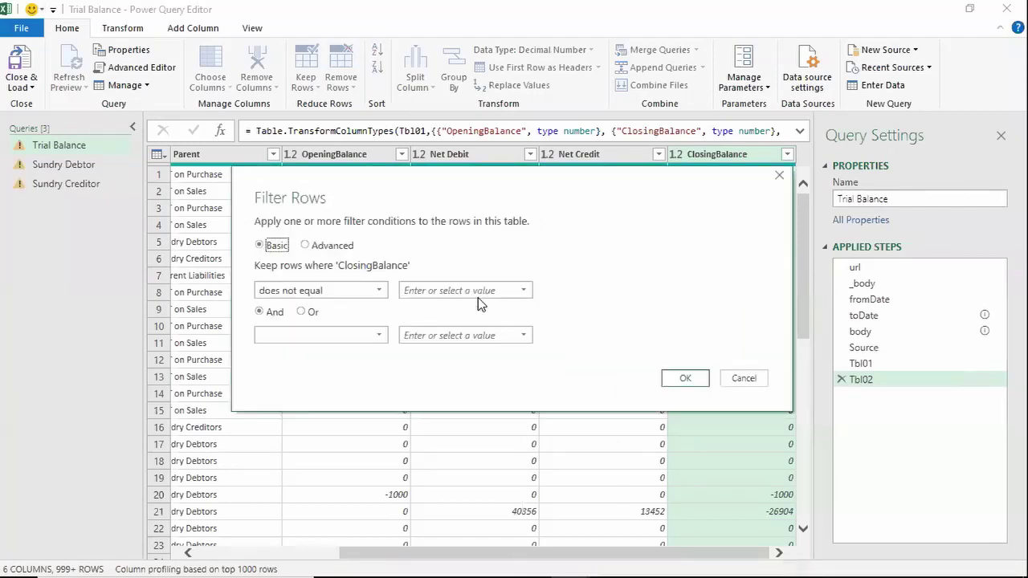
pyautogui.click(478, 295)
pyautogui.write('0')
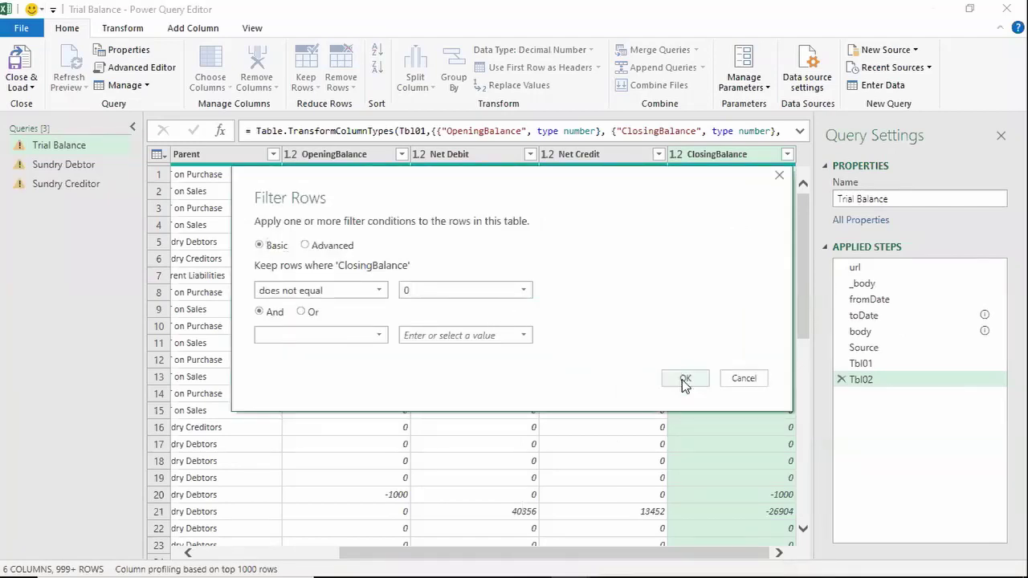
pyautogui.click(683, 378)
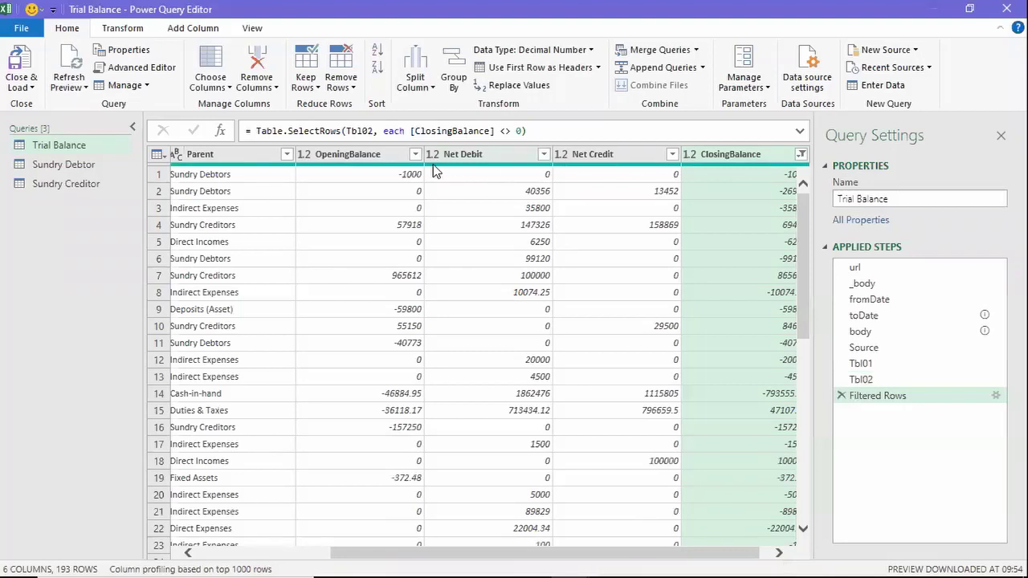
# Filter OpeningBalance to rows not equal to 0, and load the query into Excel
pyautogui.click(414, 156)
pyautogui.click(415, 154)
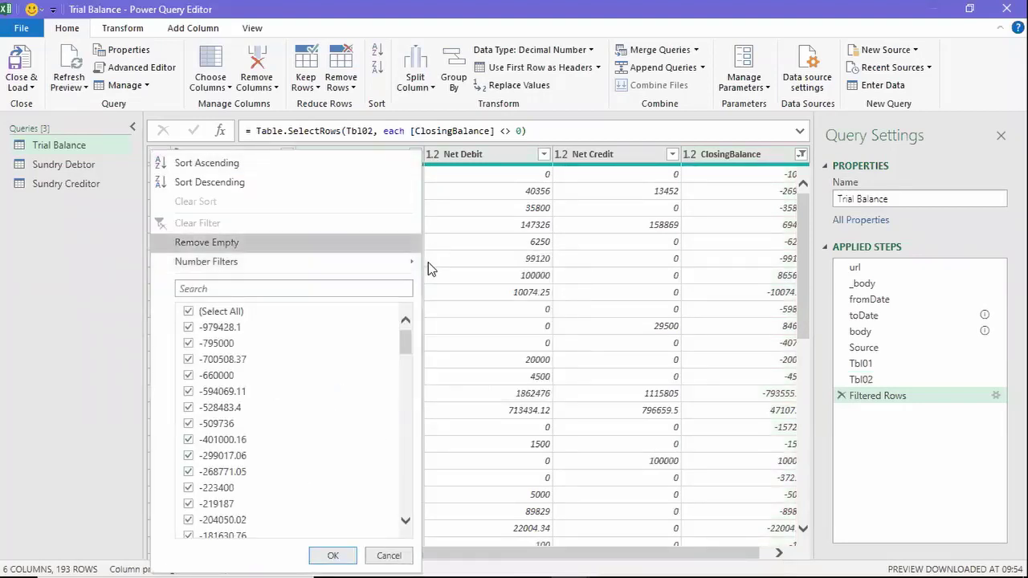
pyautogui.moveTo(388, 262)
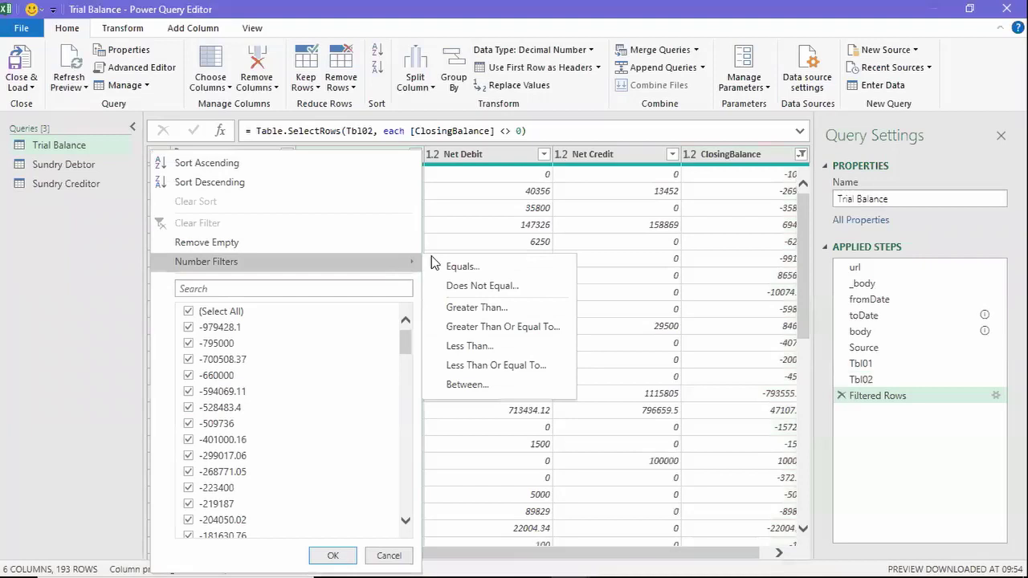
pyautogui.click(471, 287)
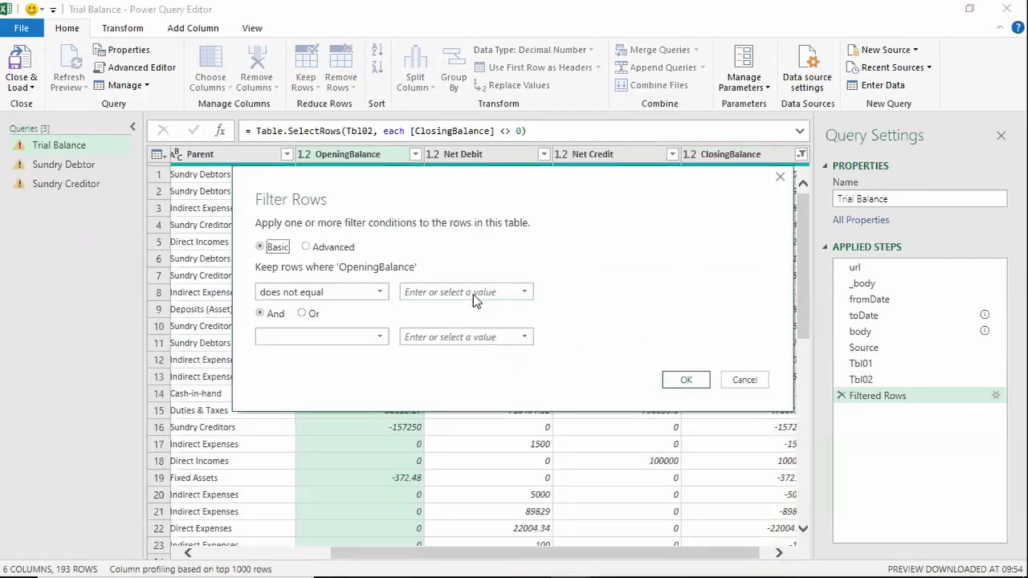
pyautogui.click(473, 293)
pyautogui.write('0')
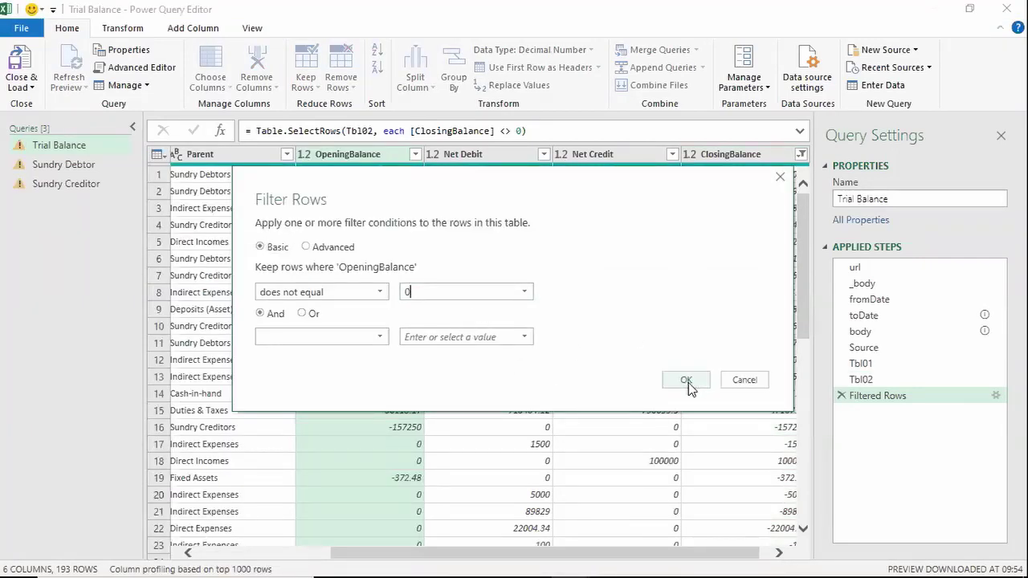
pyautogui.click(686, 381)
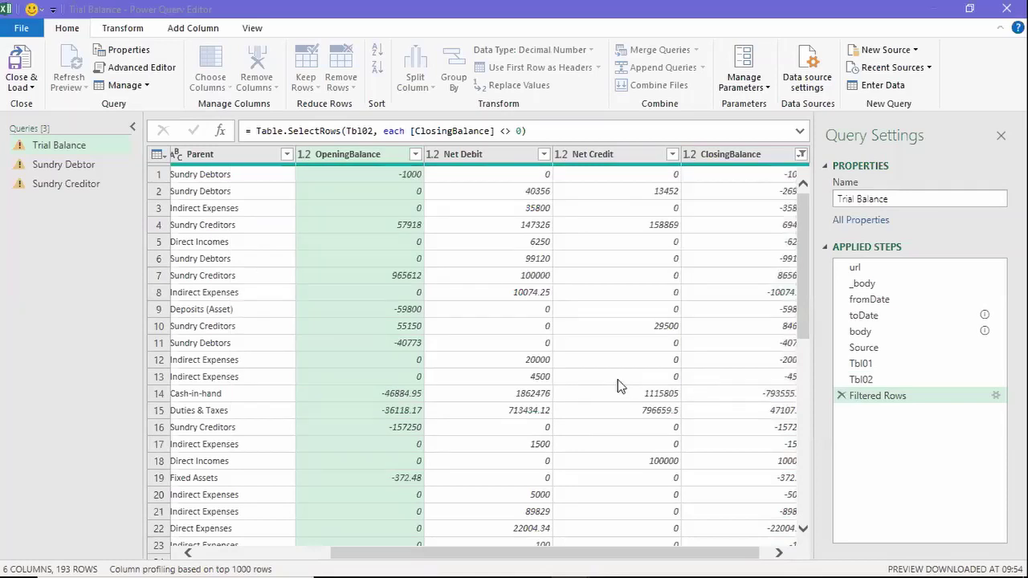
pyautogui.click(26, 58)
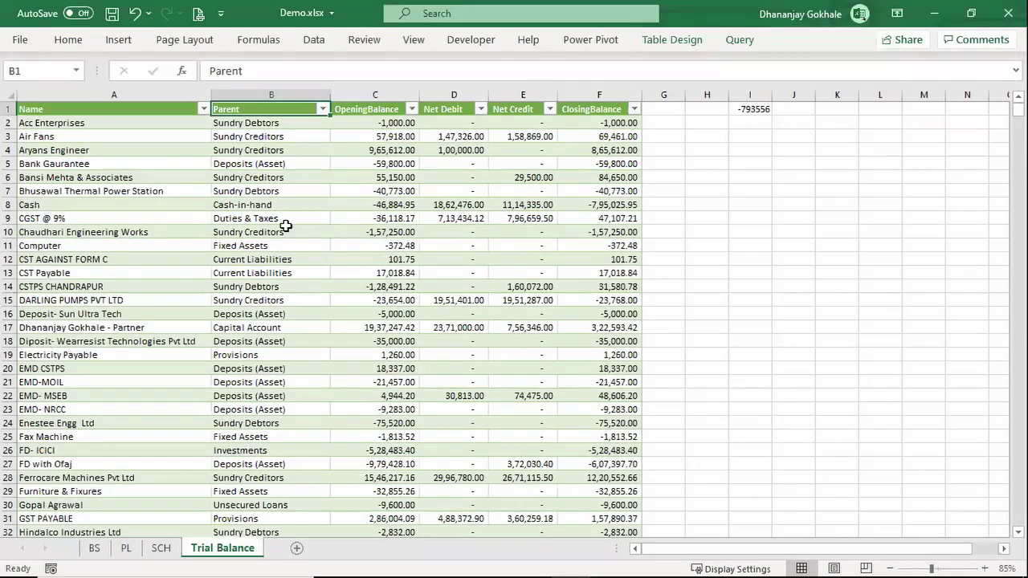
pyautogui.click(255, 218)
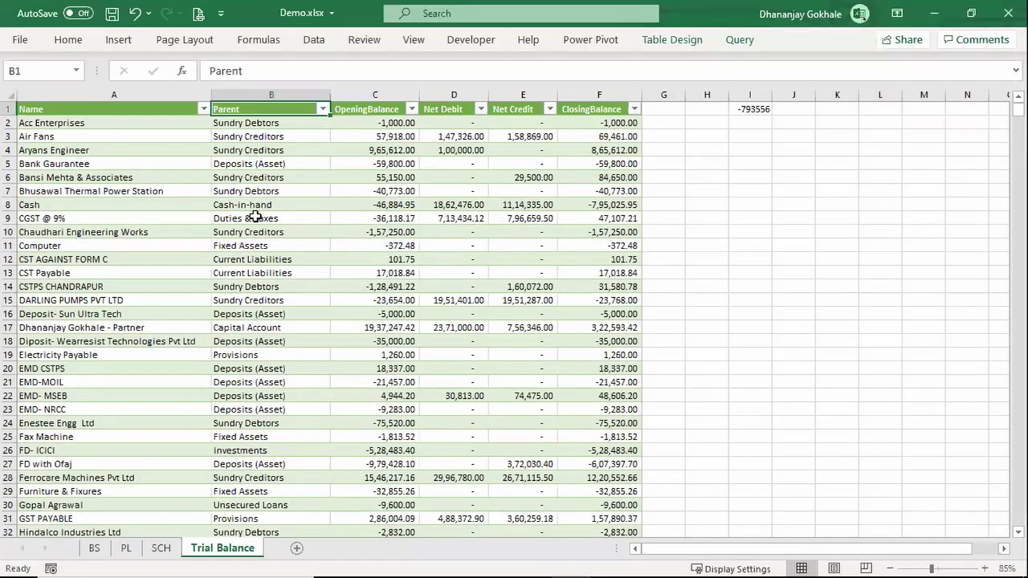
pyautogui.click(160, 548)
pyautogui.press('F2')
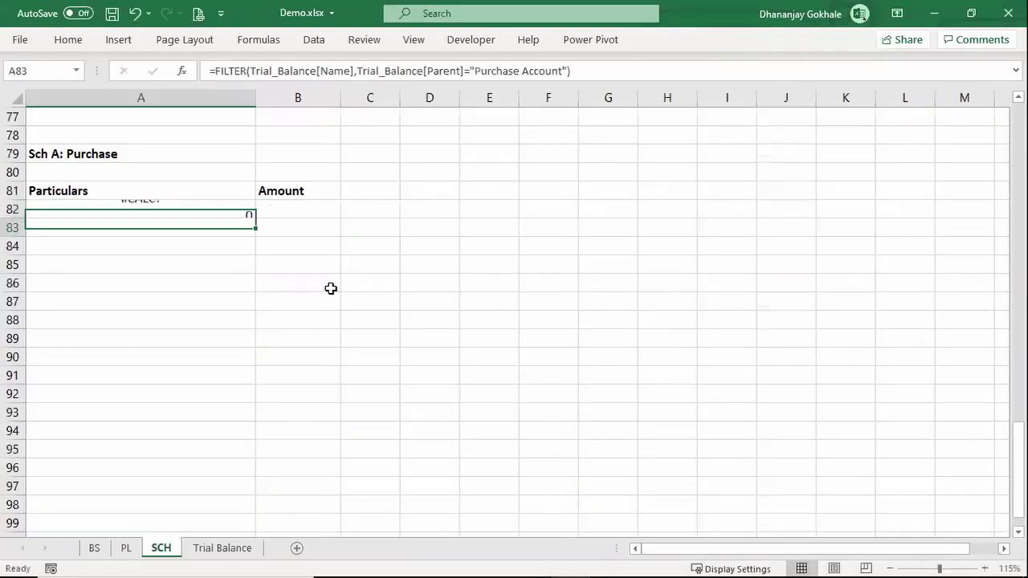
pyautogui.press('Return')
pyautogui.press('Up')
pyautogui.hotkey('ctrl', 'pagedown')
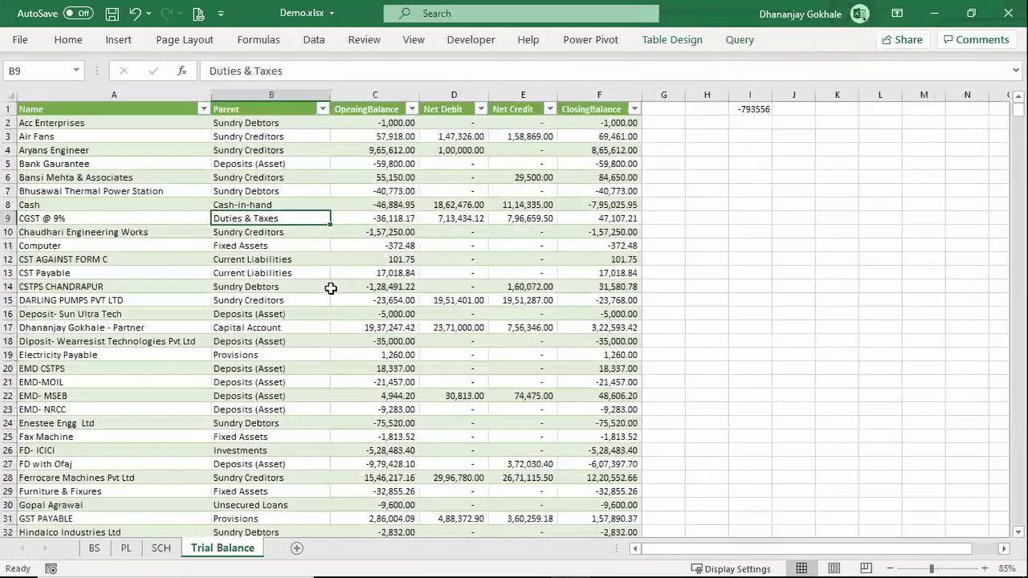
pyautogui.press('Up')
pyautogui.rightClick(163, 246)
pyautogui.press('Escape')
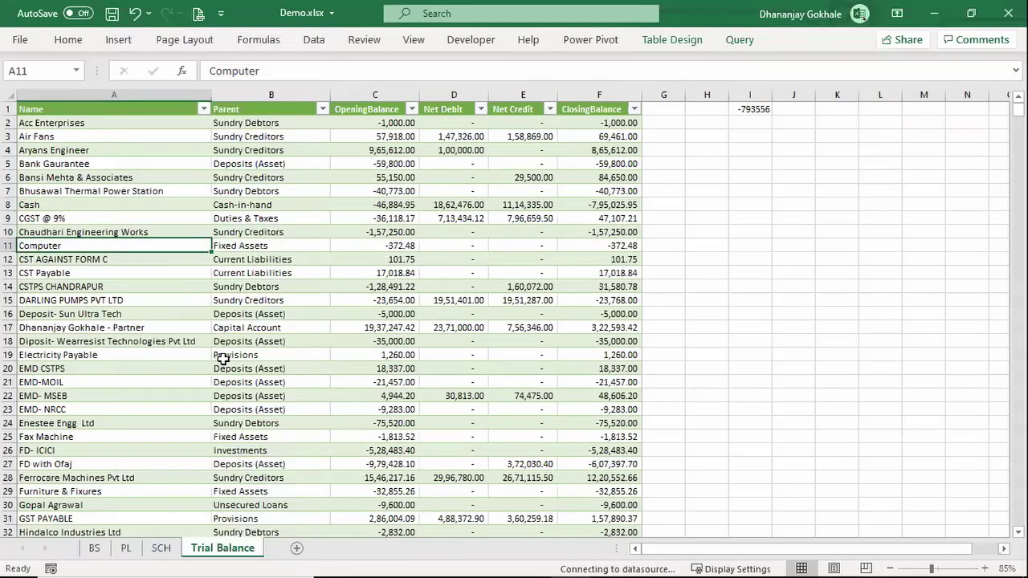
pyautogui.click(314, 120)
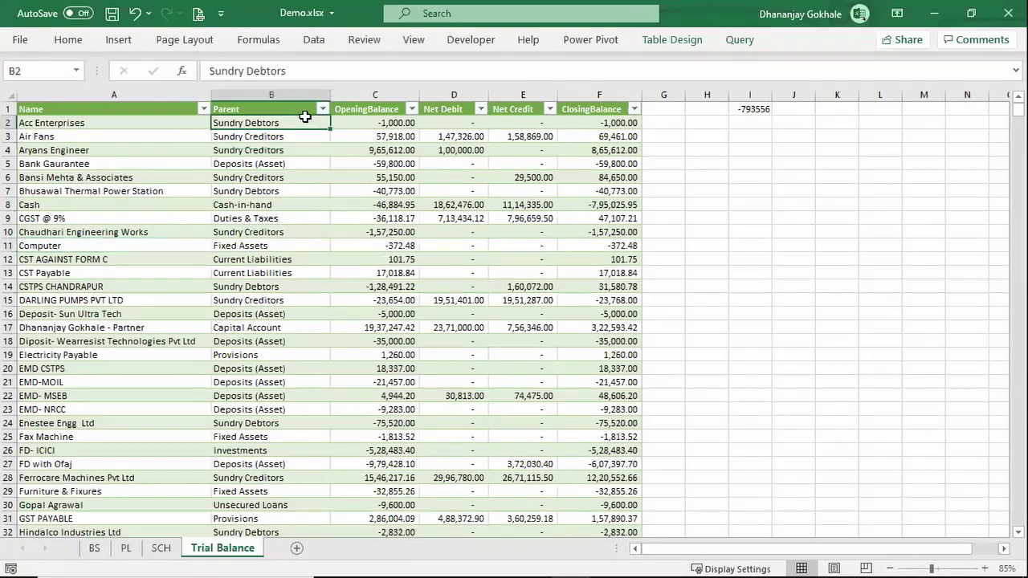
pyautogui.click(322, 108)
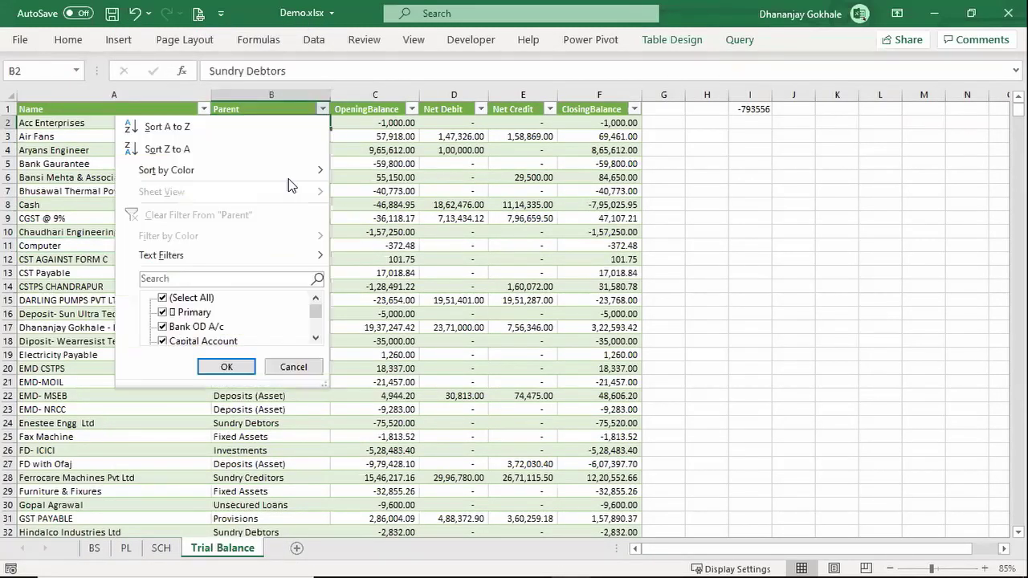
pyautogui.click(191, 298)
pyautogui.press('p')
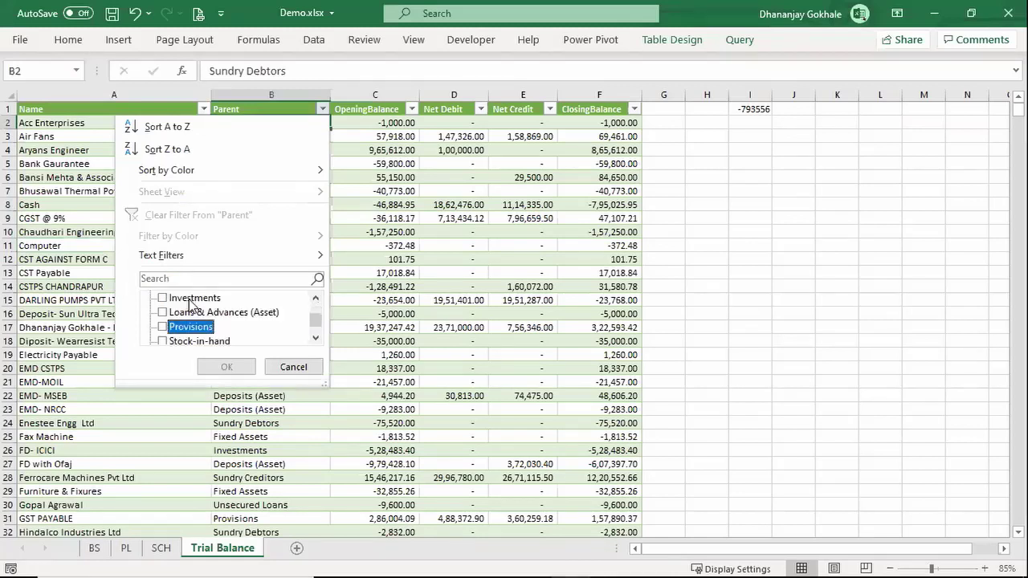
pyautogui.press('Escape')
pyautogui.click(80, 272)
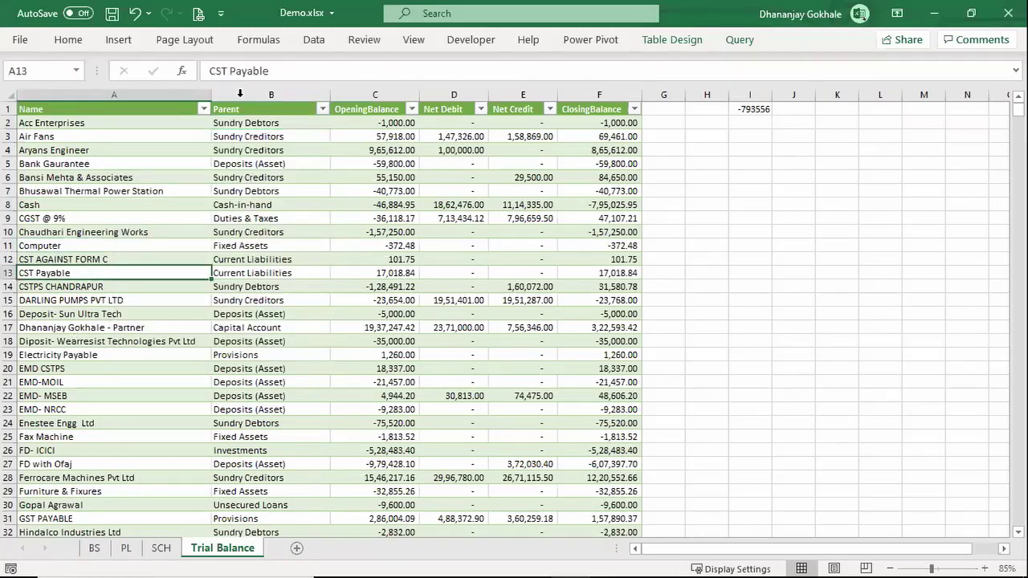
pyautogui.click(320, 40)
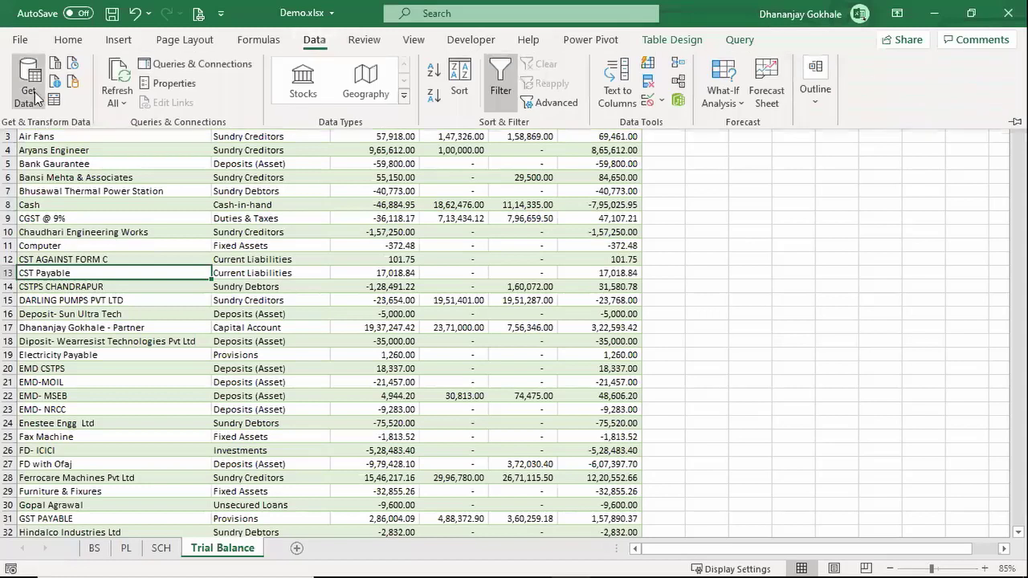
pyautogui.click(254, 449)
pyautogui.hotkey('ctrl', 'pageup')
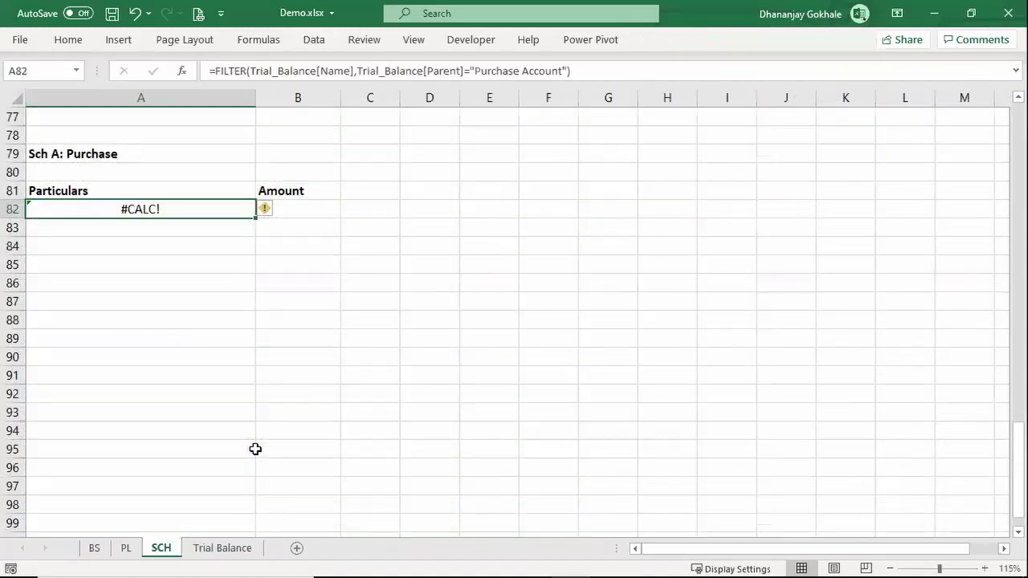
pyautogui.hotkey('ctrl', 'pagedown')
pyautogui.click(255, 280)
pyautogui.click(98, 213)
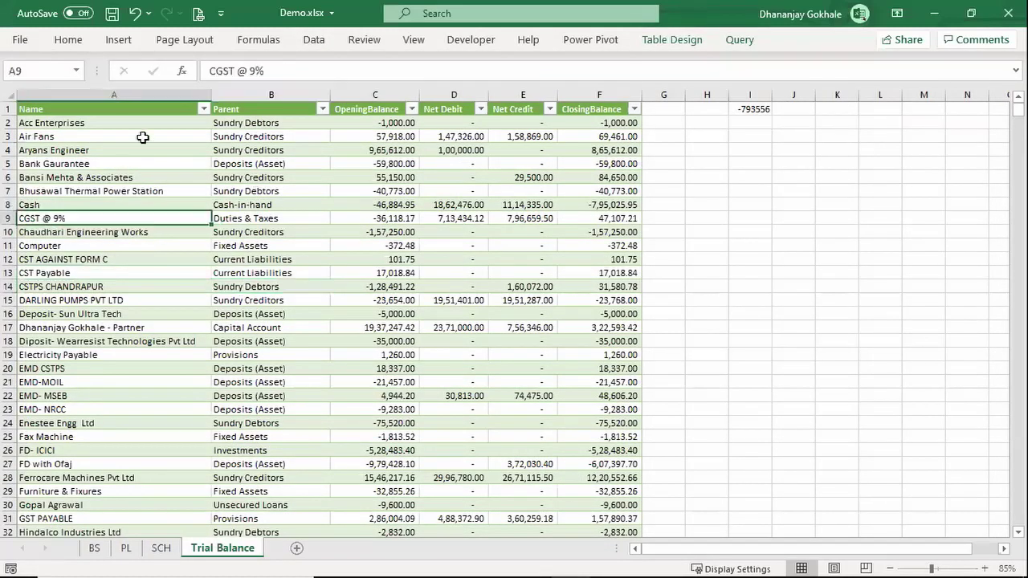
pyautogui.click(321, 41)
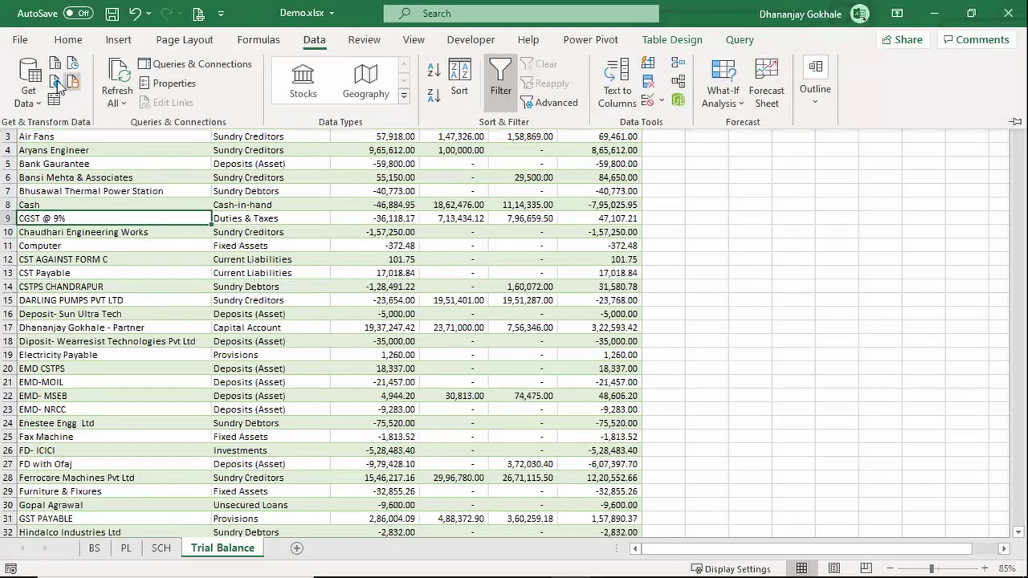
pyautogui.click(29, 89)
# Load the query results back into the workbook
pyautogui.click(100, 362)
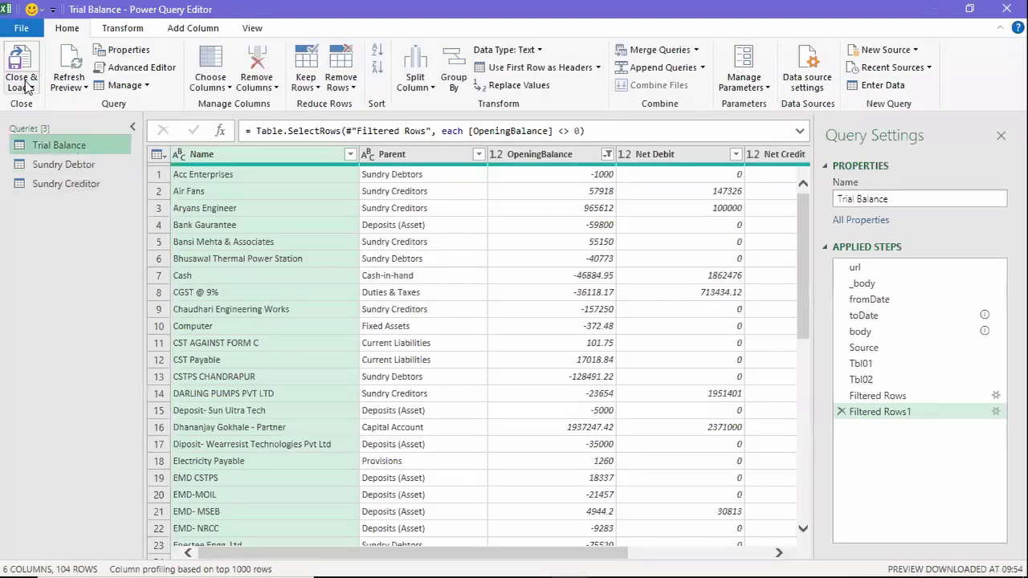
pyautogui.click(22, 87)
pyautogui.click(95, 121)
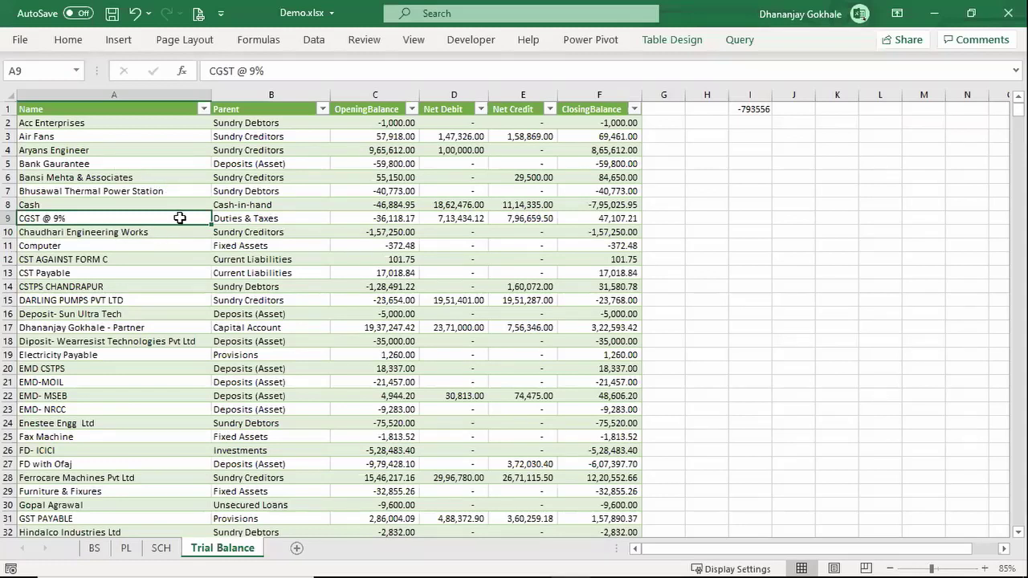
# Inspect the loaded Trial Balance names and try refreshing the table from its query
pyautogui.rightClick(126, 163)
pyautogui.click(160, 232)
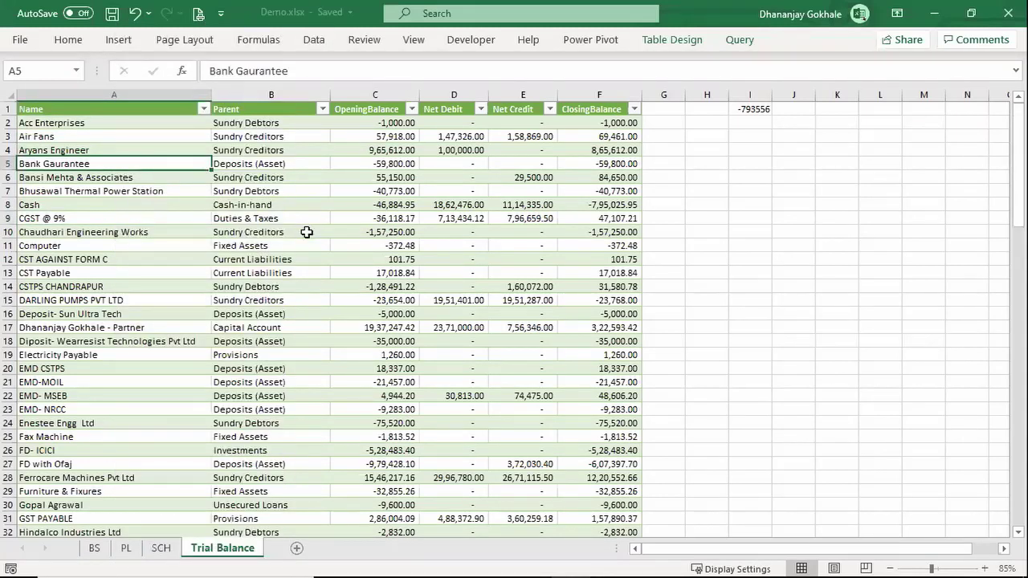
pyautogui.press('Down')
pyautogui.press('Down')
pyautogui.scroll(-1, 386, 244)
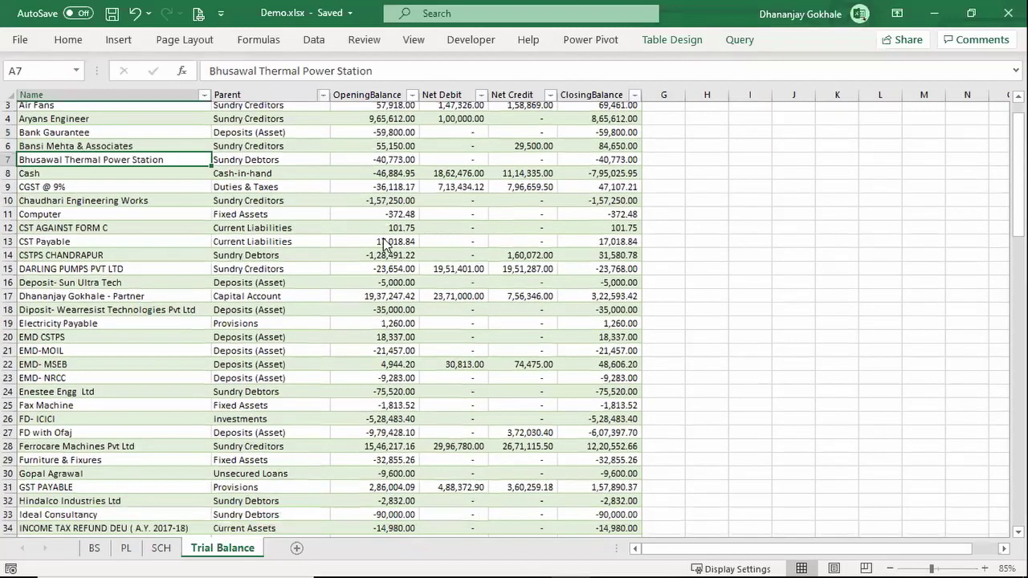
pyautogui.scroll(1, 332, 69)
pyautogui.scroll(1, 374, 41)
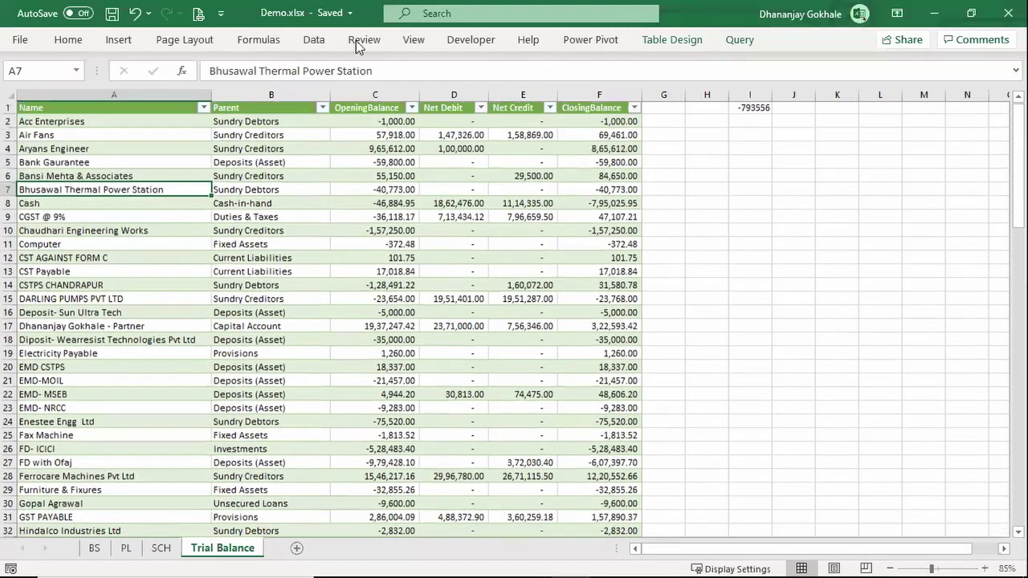
pyautogui.rightClick(298, 232)
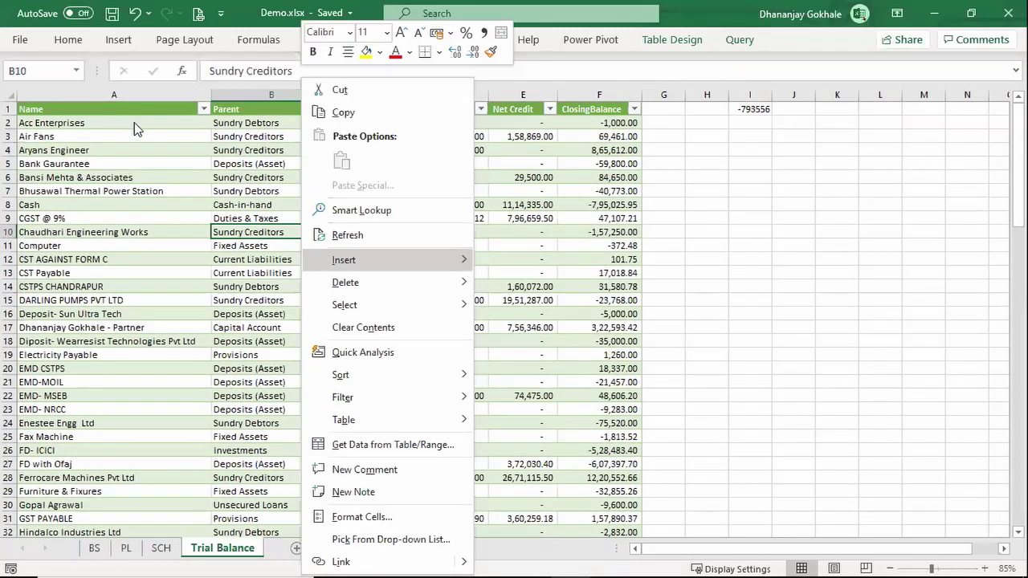
pyautogui.press('Escape')
pyautogui.hotkey('alt', 'a')
pyautogui.press('Escape')
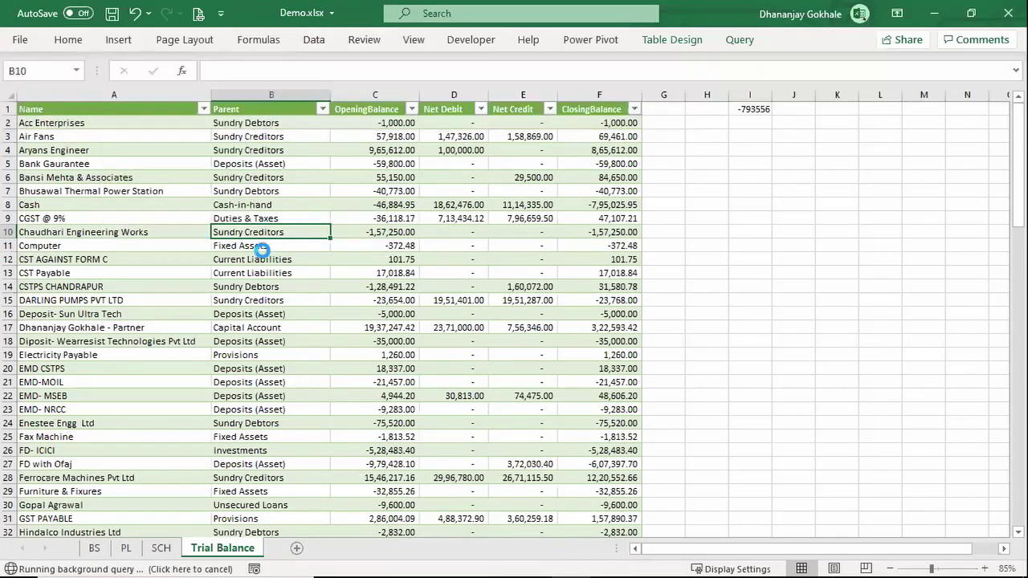
# Check the Trial Balance table's extent from its last row back to the Parent header
pyautogui.click(270, 177)
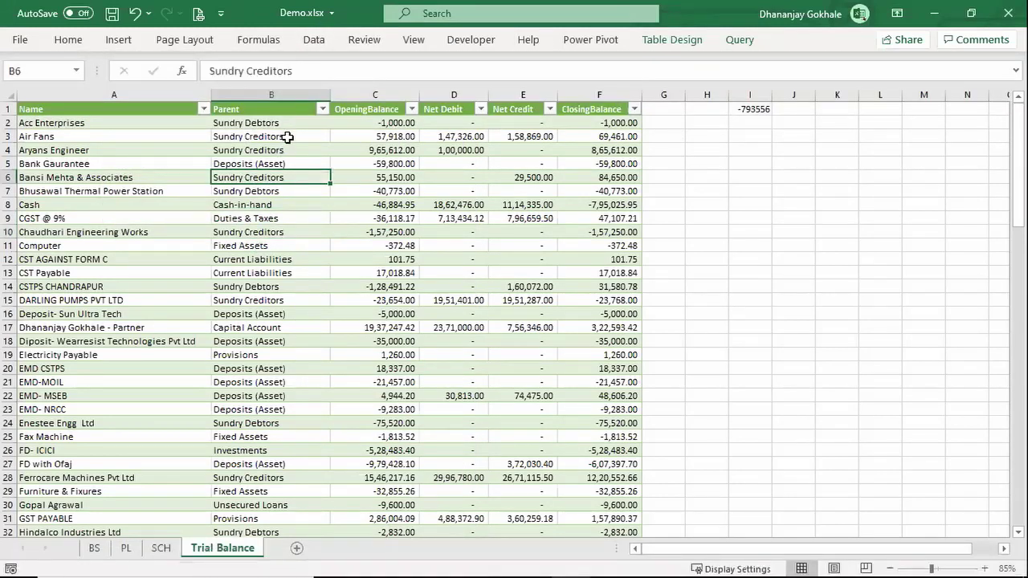
pyautogui.hotkey('ctrl', 'Down')
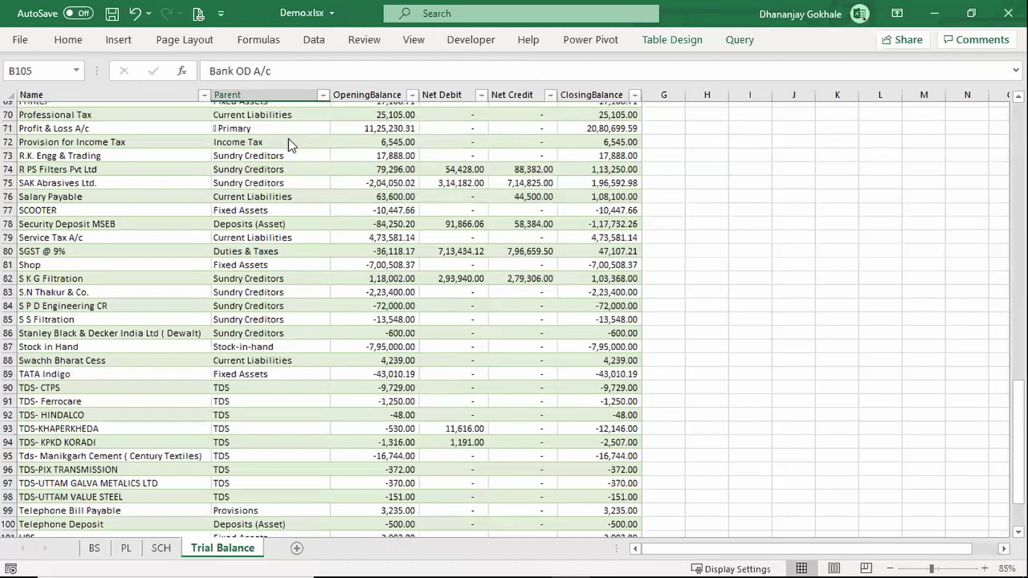
pyautogui.press('Down')
pyautogui.press('Down')
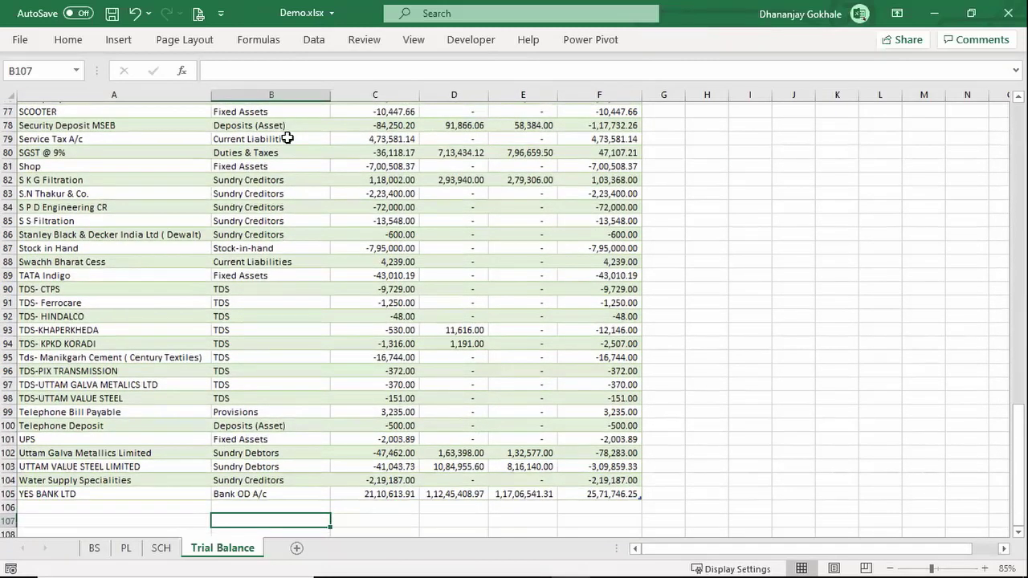
pyautogui.press('Up')
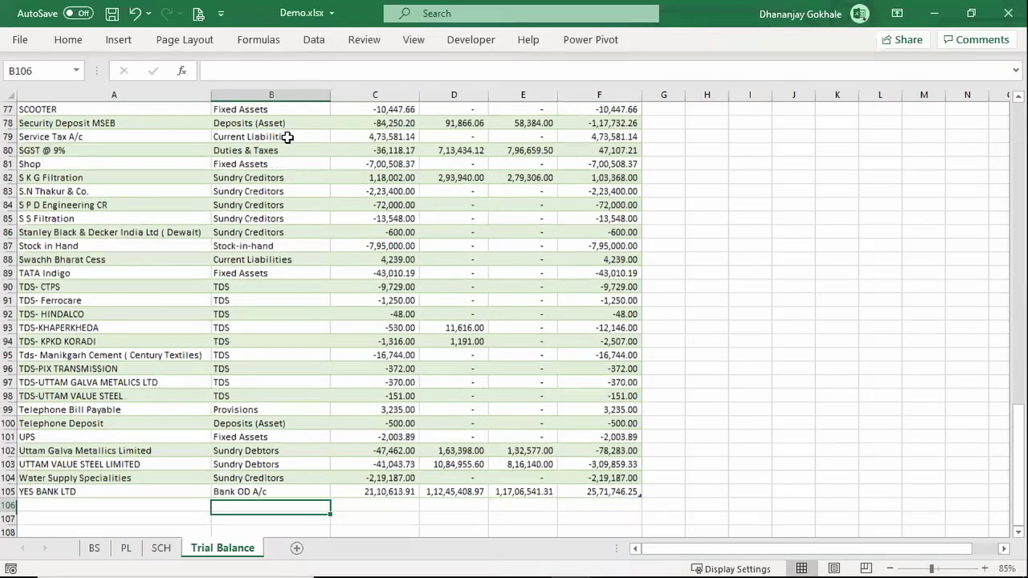
pyautogui.press('Up')
pyautogui.hotkey('ctrl', 'Up')
pyautogui.press('Up')
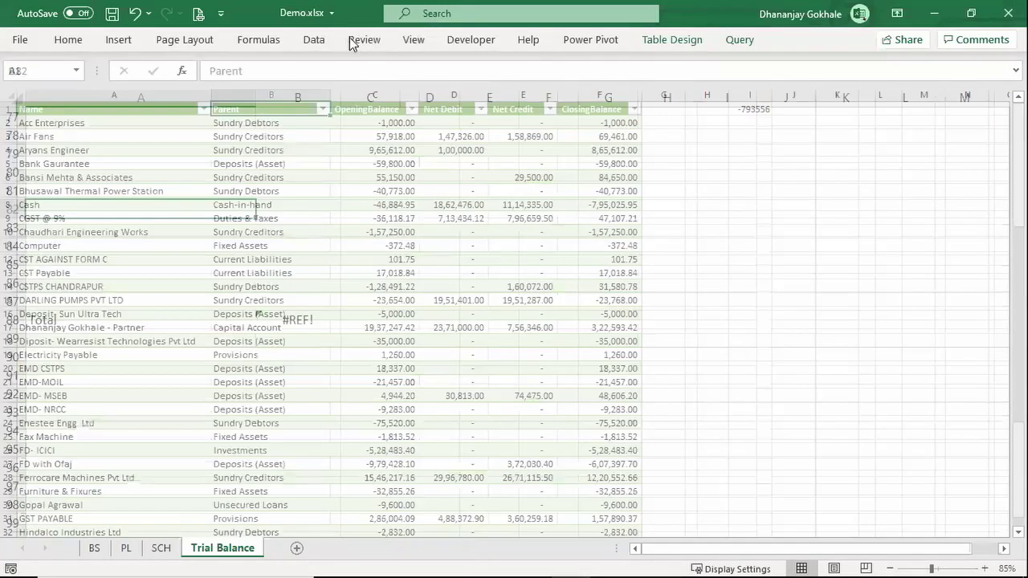
pyautogui.click(326, 39)
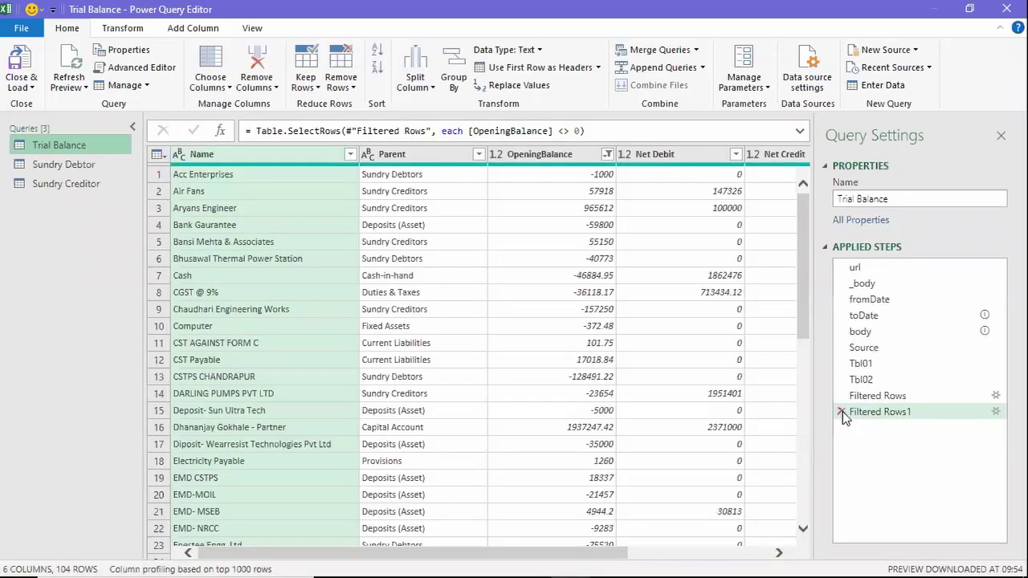
# Delete the last two applied steps from the Trial Balance query
pyautogui.click(842, 411)
pyautogui.click(842, 394)
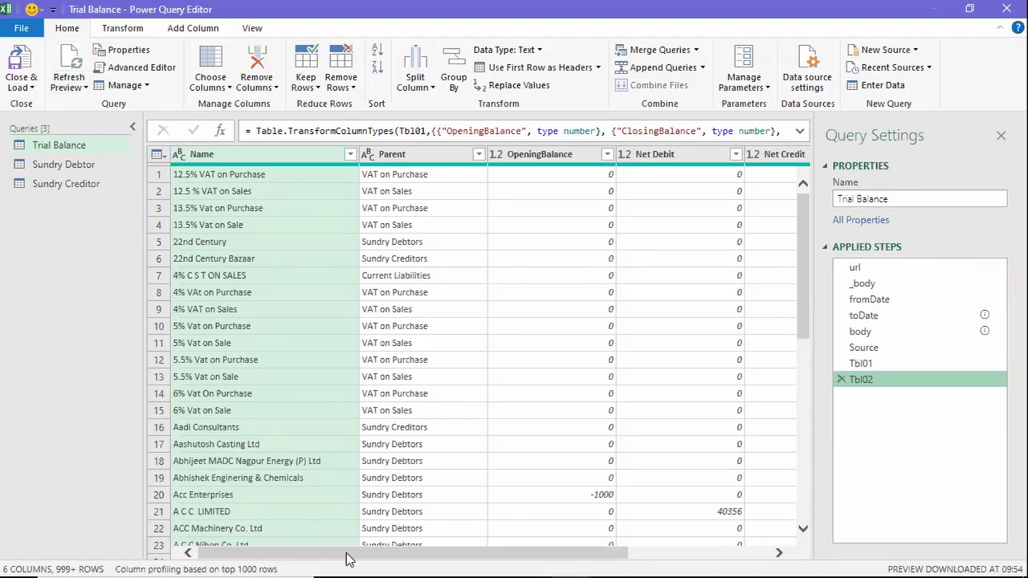
pyautogui.hscroll(3, 345, 554)
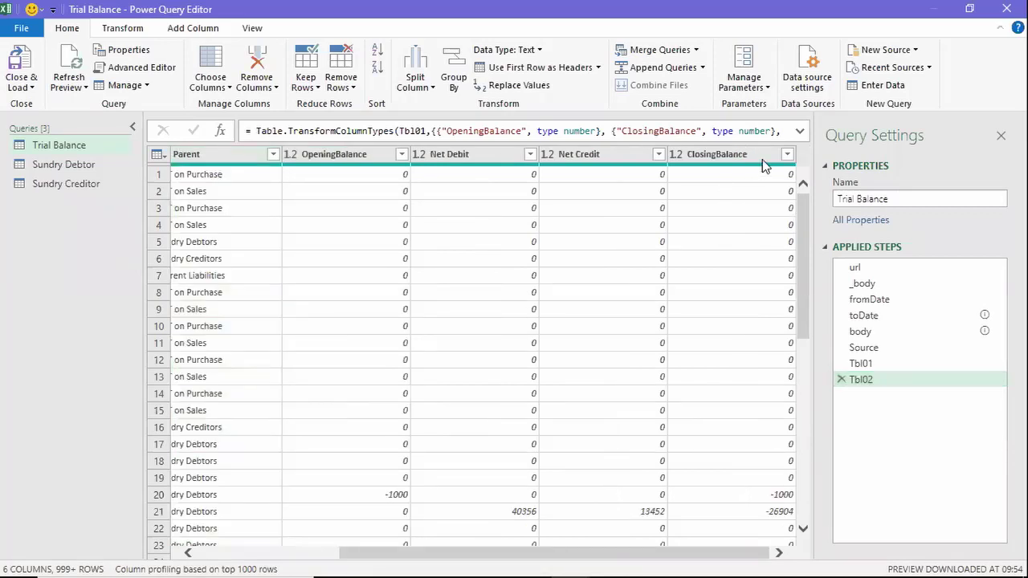
# Keep only ClosingBalance values not equal to 0 and load the query into Excel
pyautogui.click(787, 154)
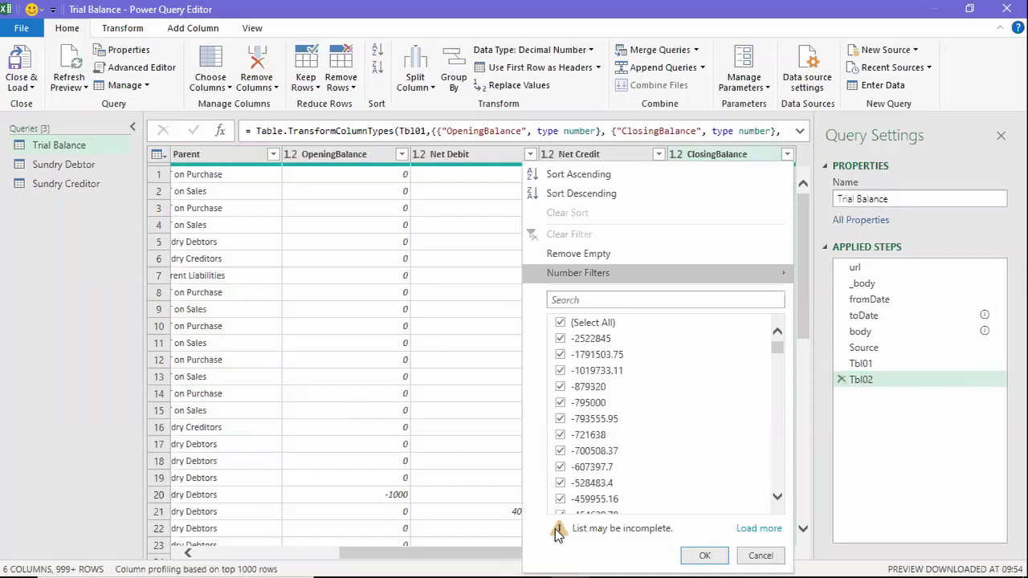
pyautogui.click(758, 528)
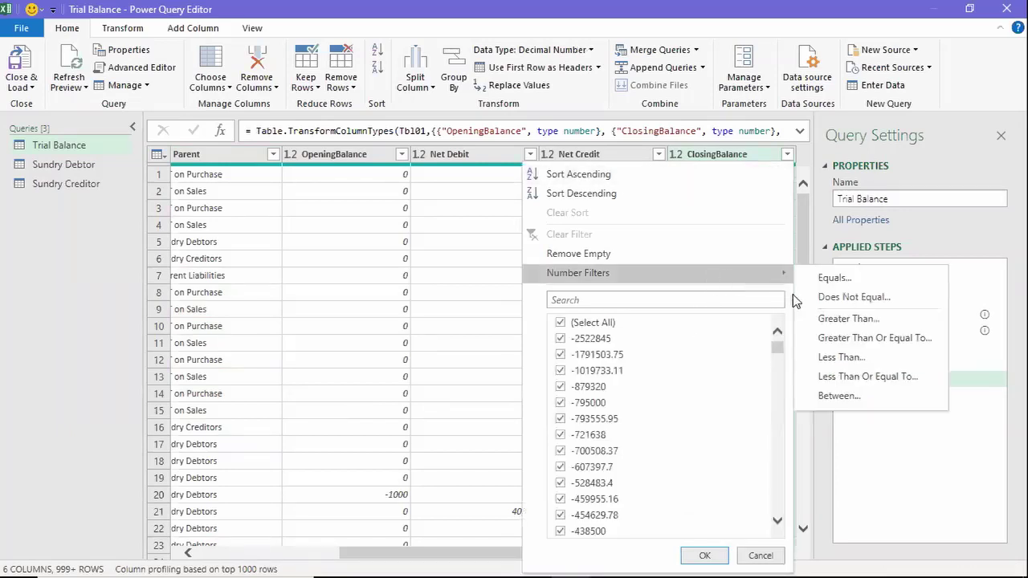
pyautogui.moveTo(783, 275)
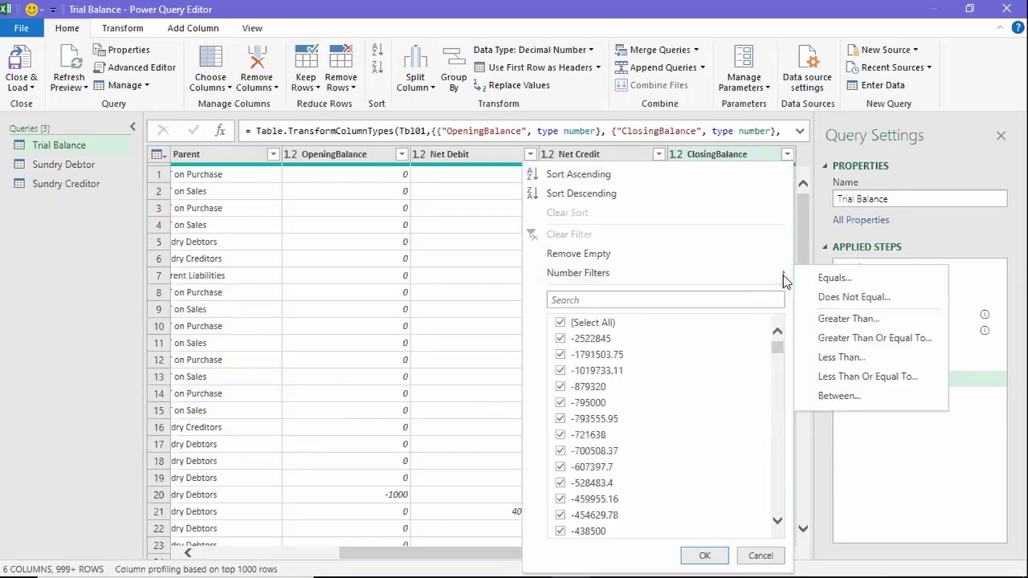
pyautogui.click(844, 297)
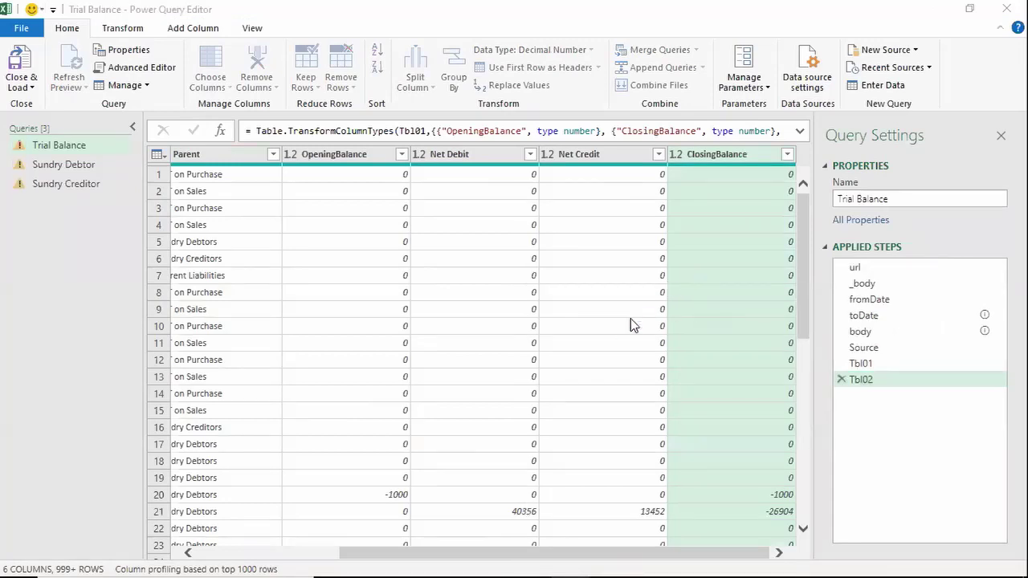
pyautogui.click(474, 289)
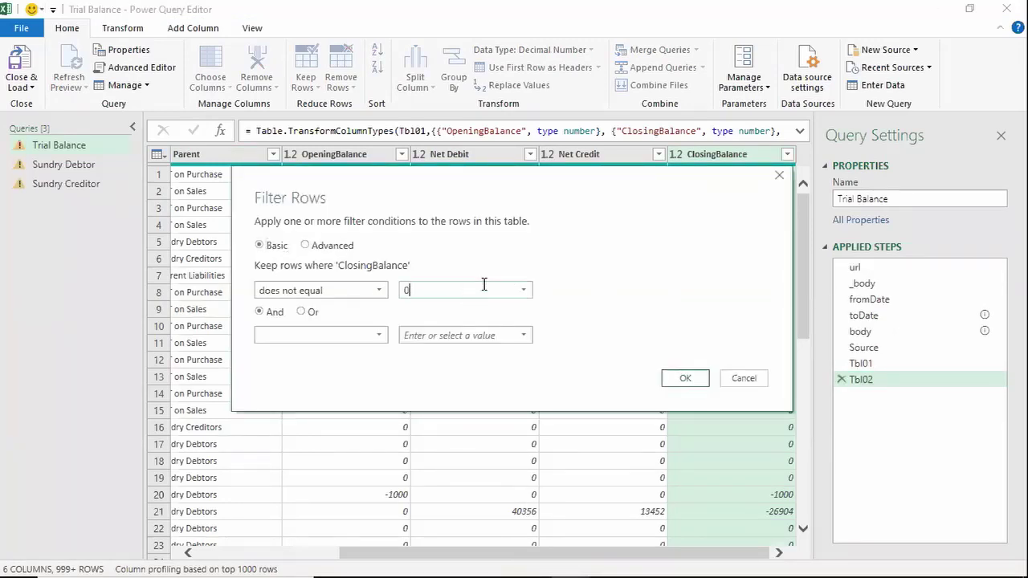
pyautogui.click(680, 380)
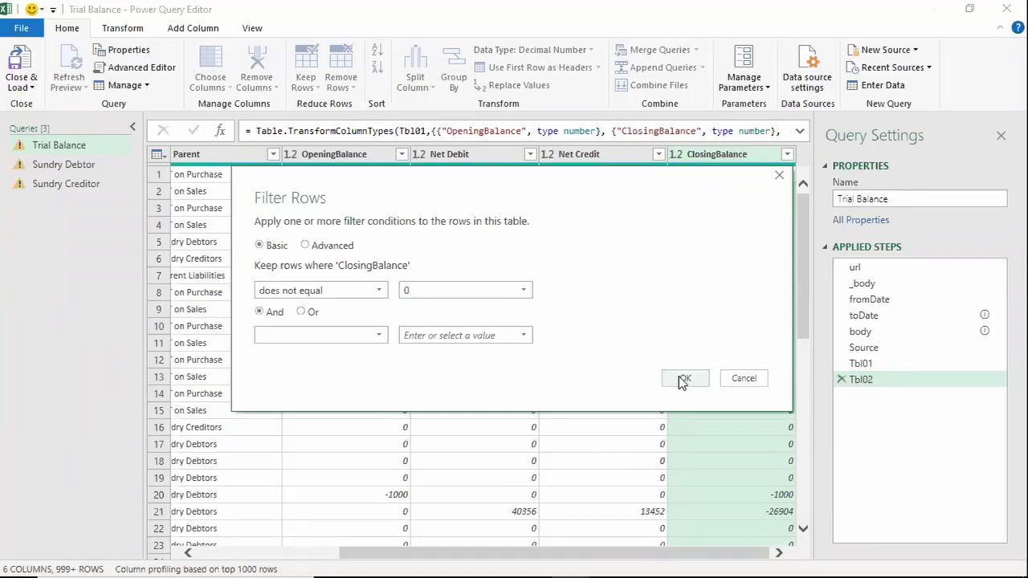
pyautogui.click(682, 379)
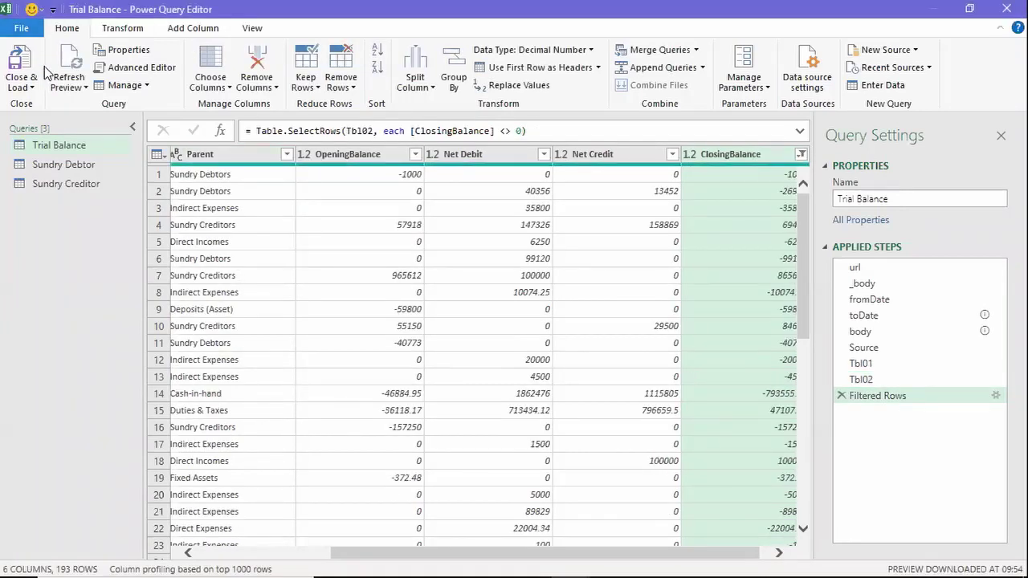
pyautogui.click(26, 60)
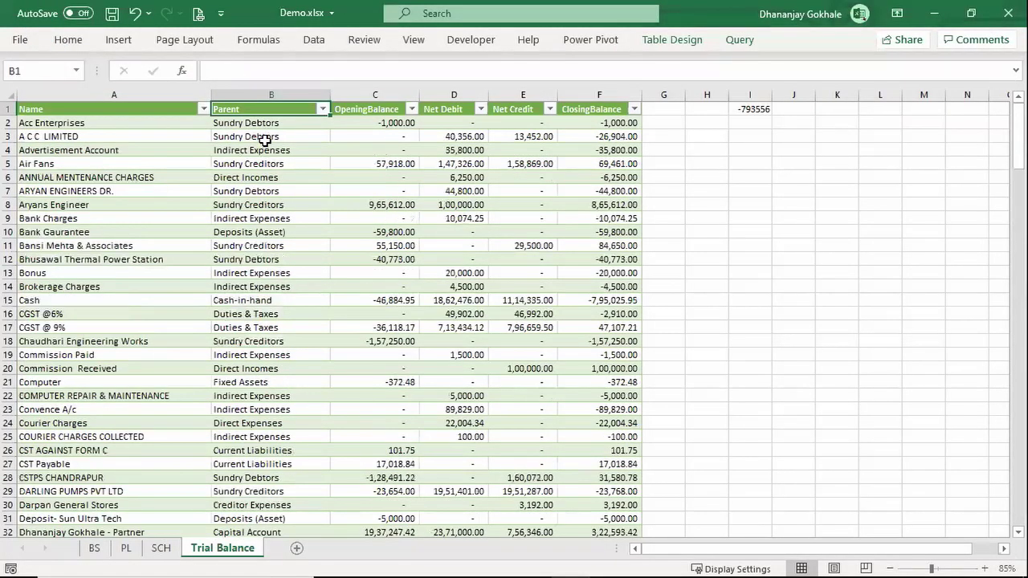
# Look for Purchase Accounts in the Parent filter list, closing it unchanged
pyautogui.hotkey('alt', 'Down')
pyautogui.press('Tab')
pyautogui.press('Tab')
pyautogui.press('space')
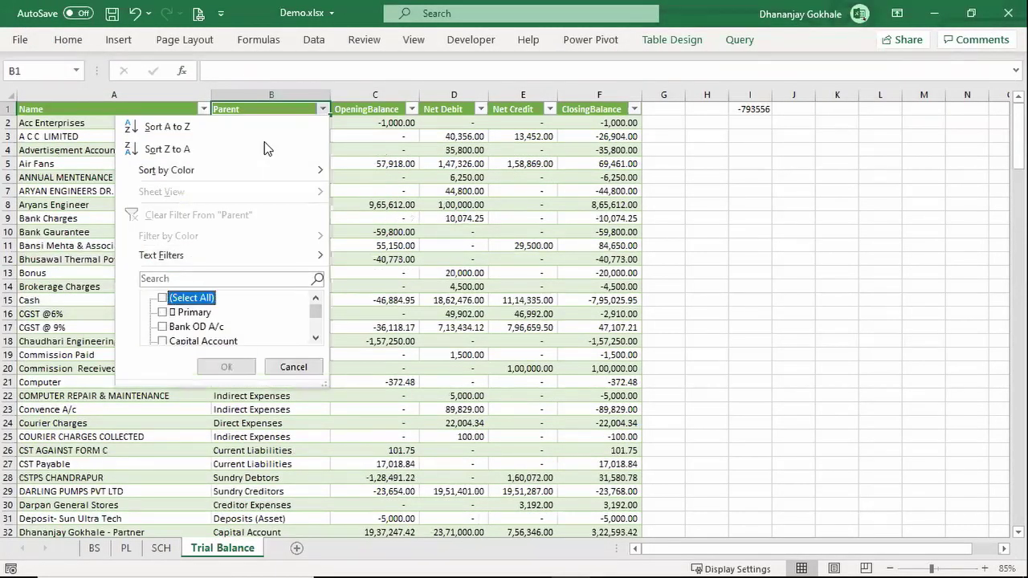
pyautogui.press('Down')
pyautogui.press('Down')
pyautogui.press('Down')
pyautogui.press('Escape')
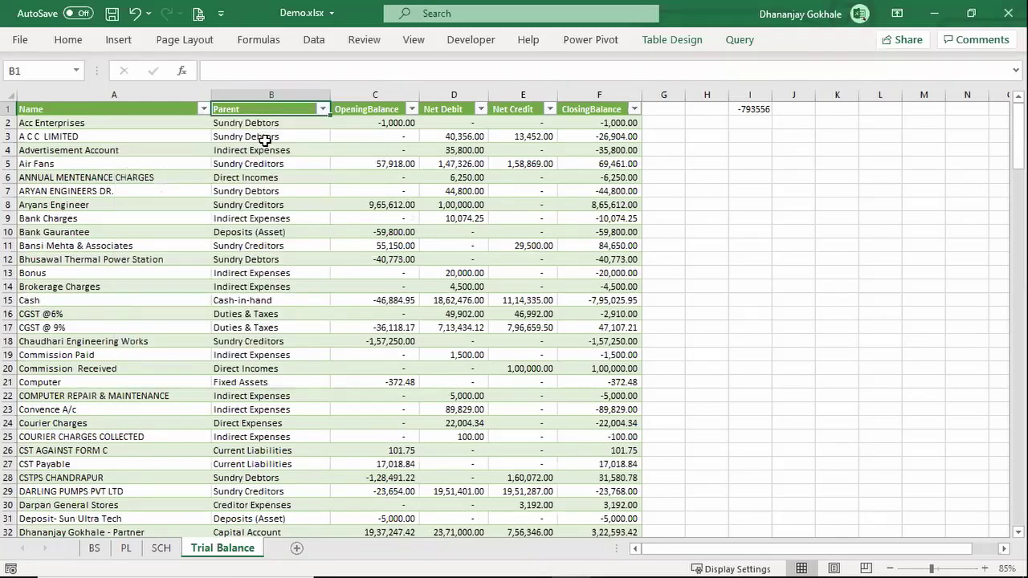
# On the SCH sheet, clear the old #REF! Total row and return to A69
pyautogui.hotkey('ctrl', 'pageup')
pyautogui.press('Down')
pyautogui.press('Down')
pyautogui.press('Down')
pyautogui.press('Down')
pyautogui.press('Up')
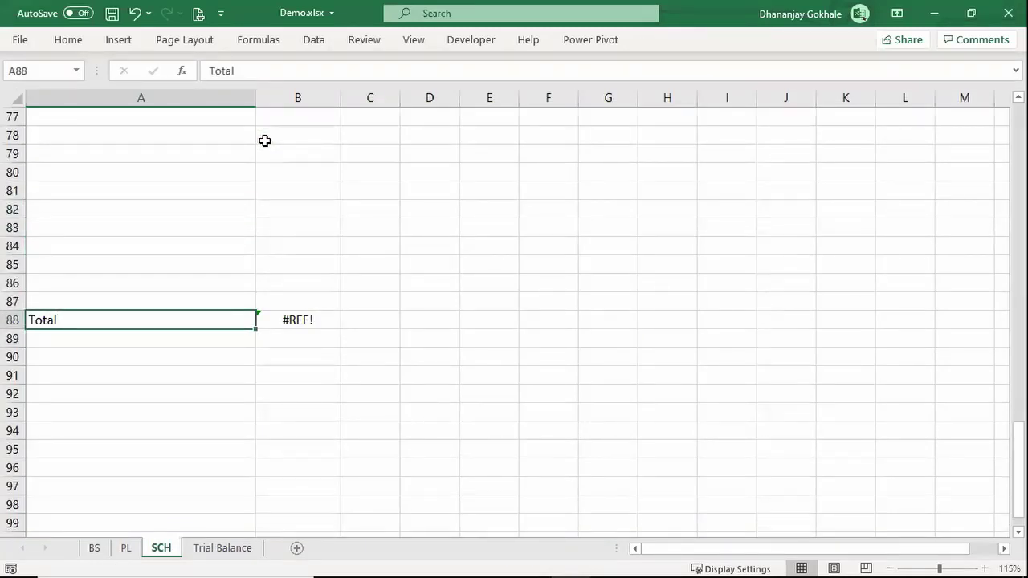
pyautogui.hotkey('shift', 'Right')
pyautogui.press('Delete')
pyautogui.press('Up')
pyautogui.hotkey('ctrl', 'Up')
pyautogui.press('Up')
pyautogui.press('Down')
# Correct the A69 FILTER criterion to 'Purchase Accounts' so the ledger names spill
pyautogui.press('F2')
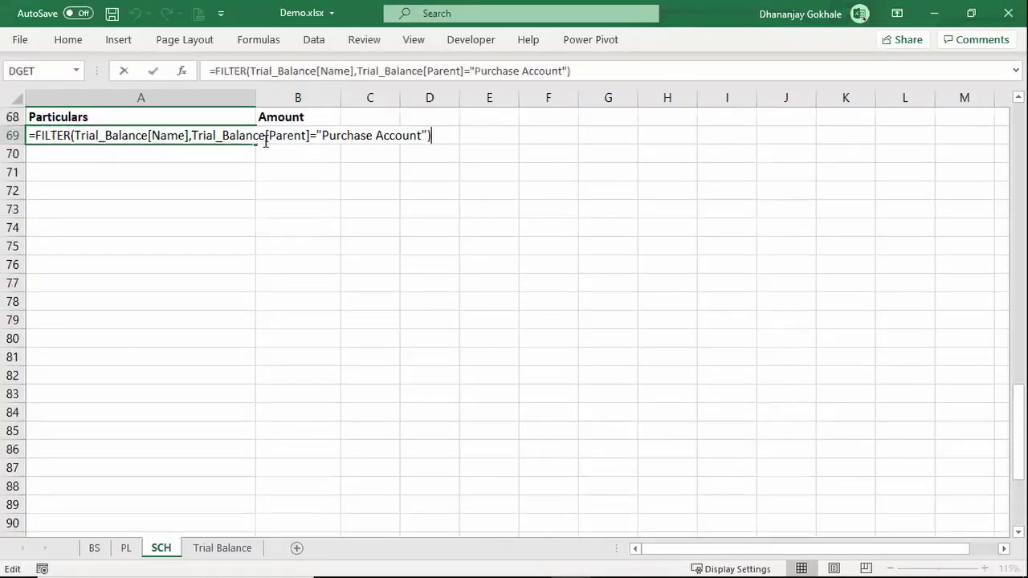
pyautogui.press('Return')
pyautogui.press('Up')
pyautogui.press('F2')
pyautogui.press('Left')
pyautogui.press('Left')
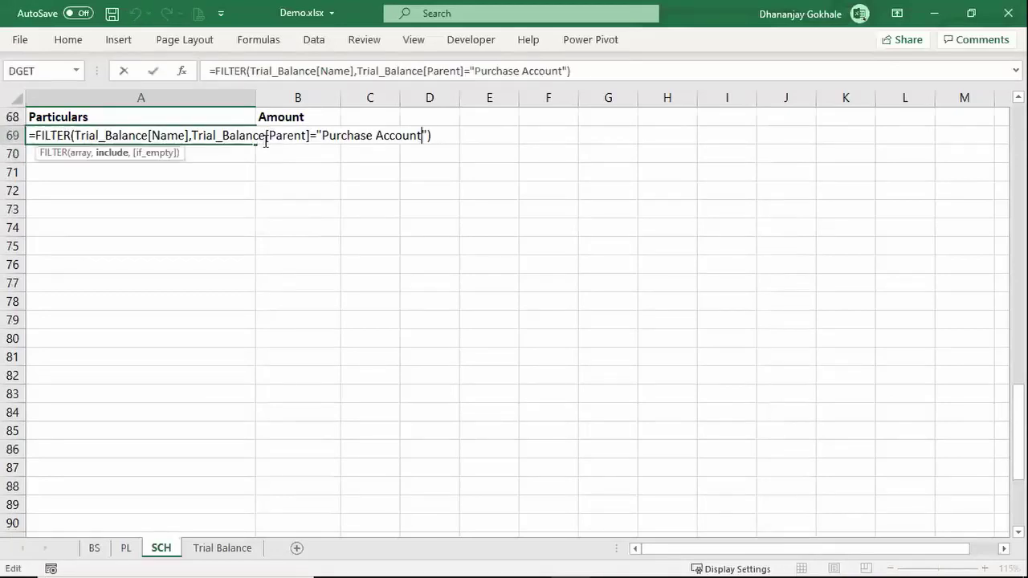
pyautogui.write('s')
pyautogui.press('Return')
# Start an amounts FILTER beside the names using the Trial Balance ClosingBalance column
pyautogui.press('Up')
pyautogui.press('Right')
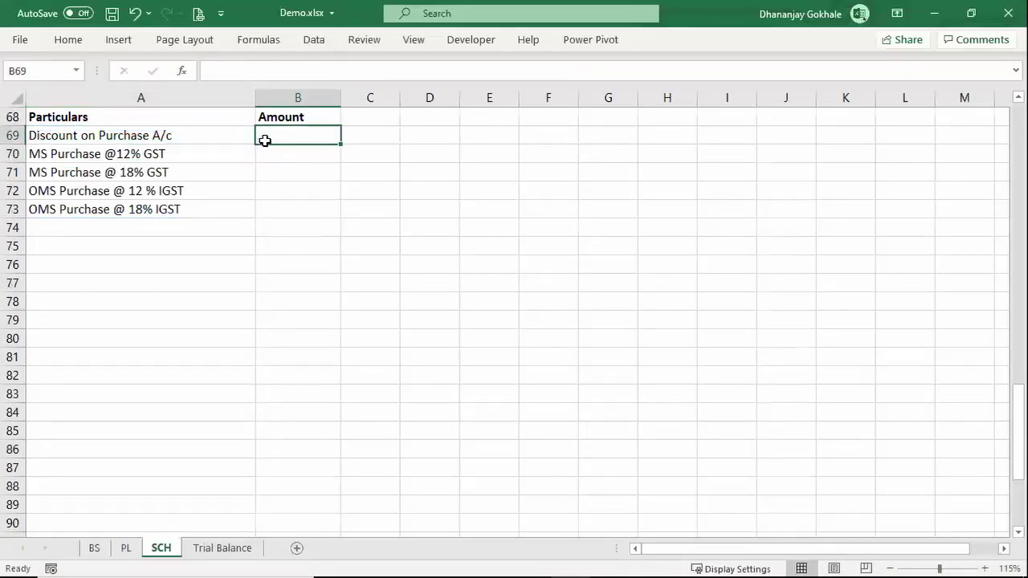
pyautogui.write('=fil')
pyautogui.press('Tab')
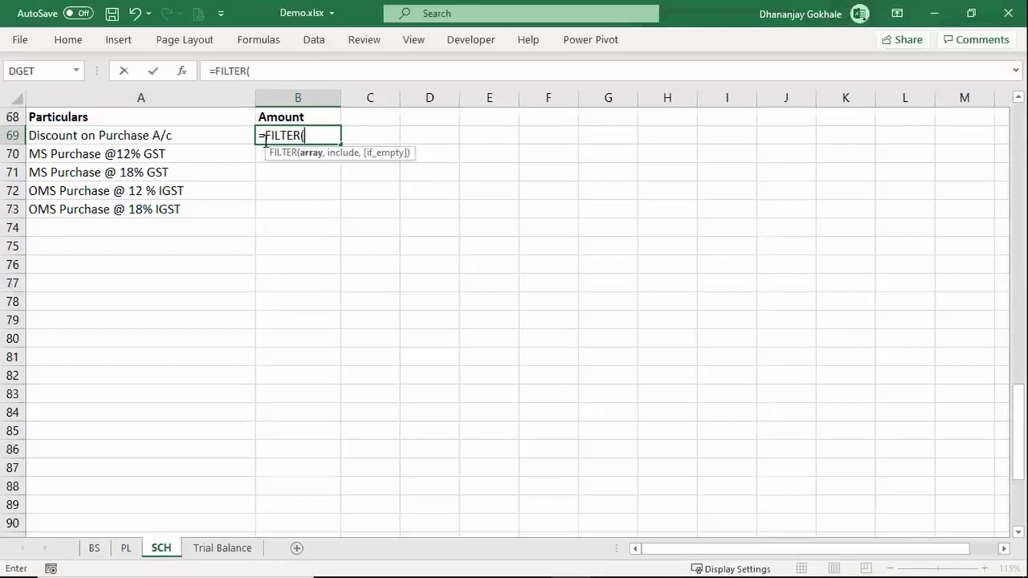
pyautogui.hotkey('ctrl', 'pagedown')
pyautogui.press('Down')
pyautogui.press('Down')
pyautogui.press('Down')
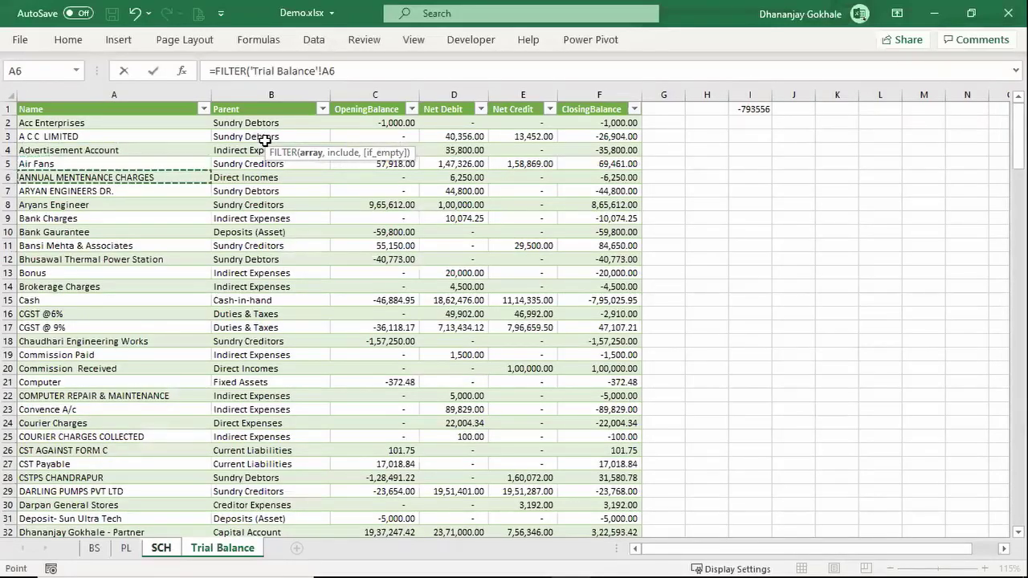
pyautogui.press('Down')
pyautogui.press('Right')
pyautogui.press('Right')
pyautogui.press('Right')
pyautogui.press('Right')
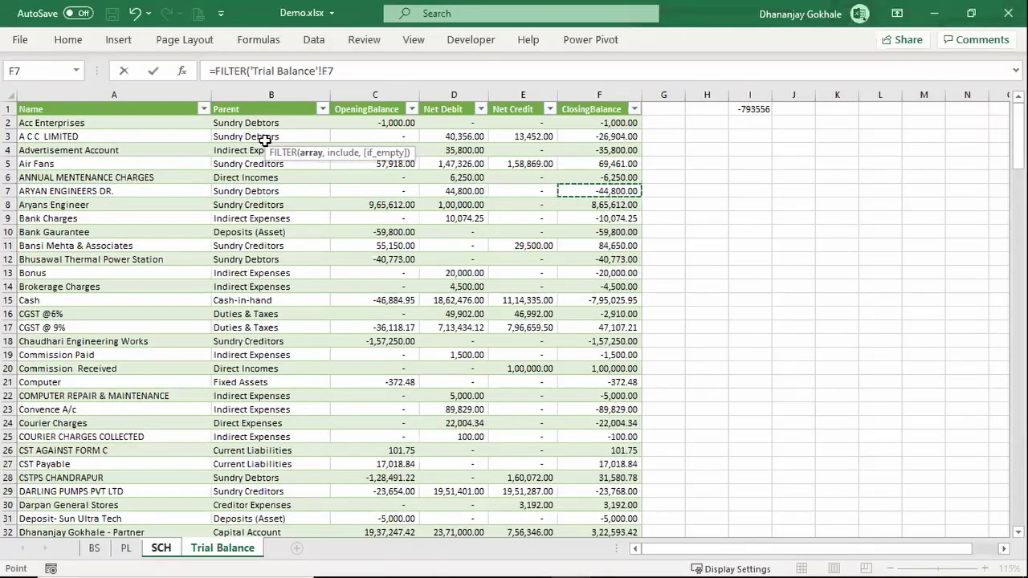
pyautogui.hotkey('ctrl', 'space')
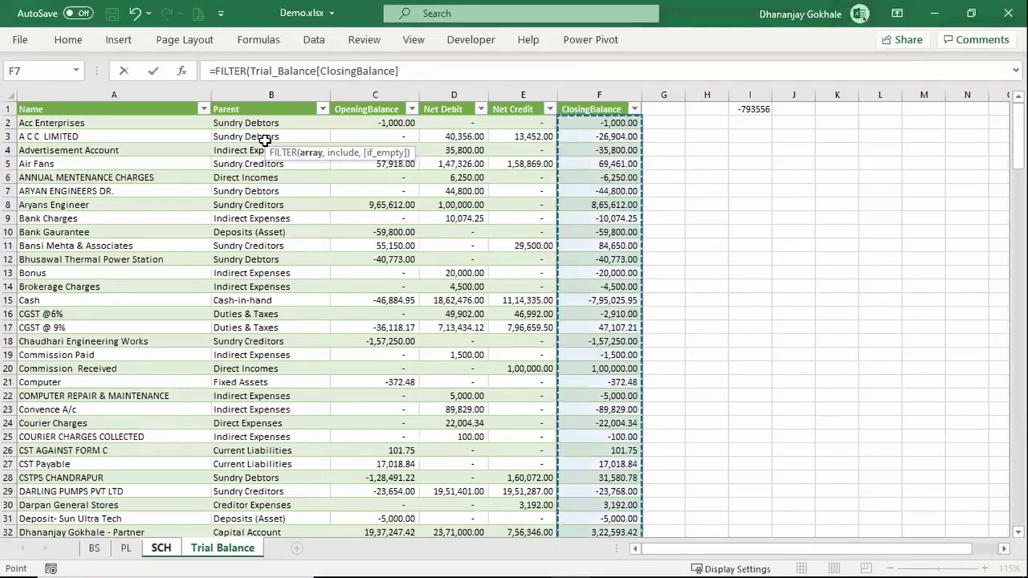
# Complete the amounts FILTER with the Parent column condition and commit it
pyautogui.write(',')
pyautogui.press('Down')
pyautogui.press('Down')
pyautogui.press('Down')
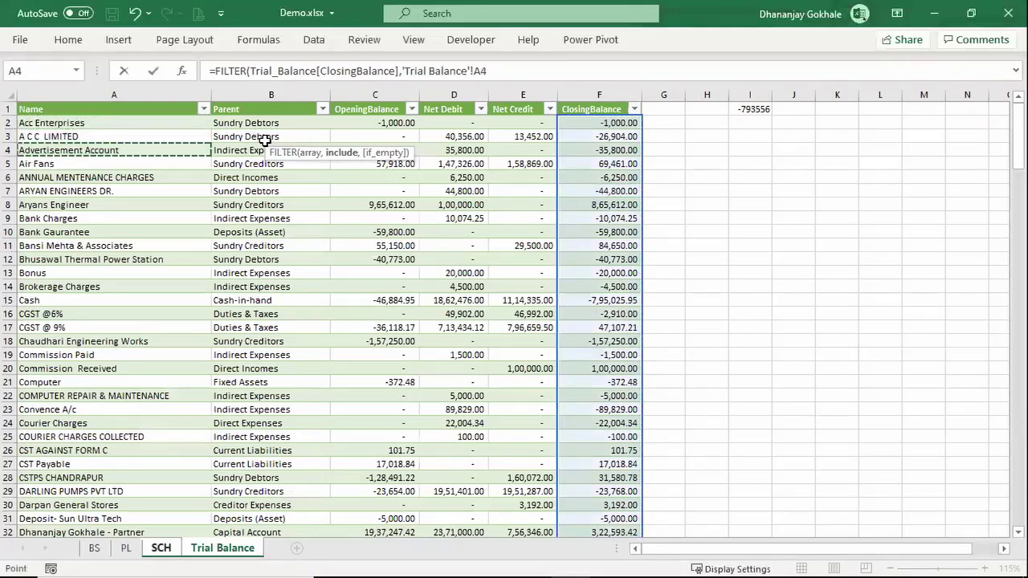
pyautogui.press('Down')
pyautogui.press('Right')
pyautogui.hotkey('ctrl', 'space')
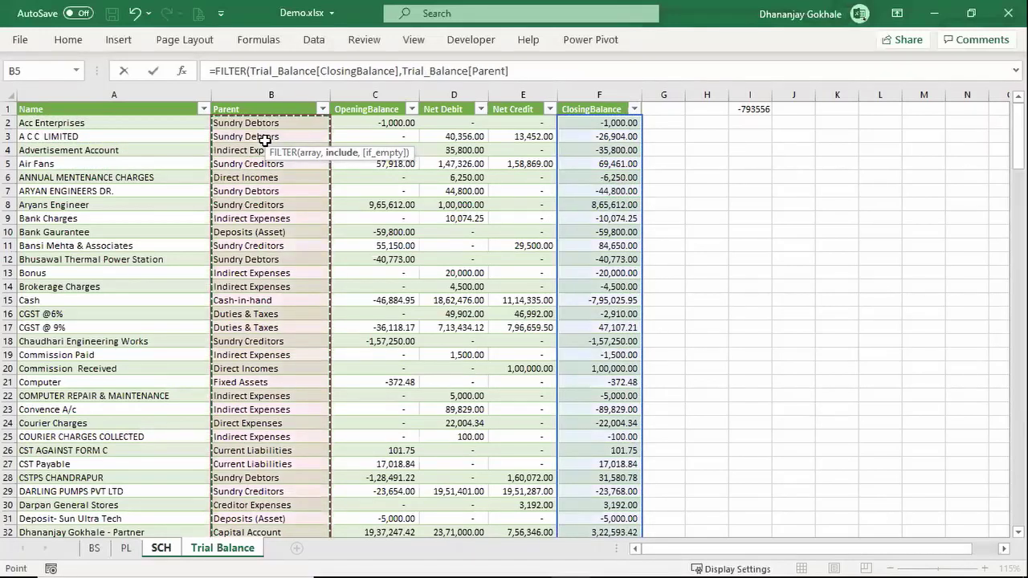
pyautogui.write('="Purchase Account')
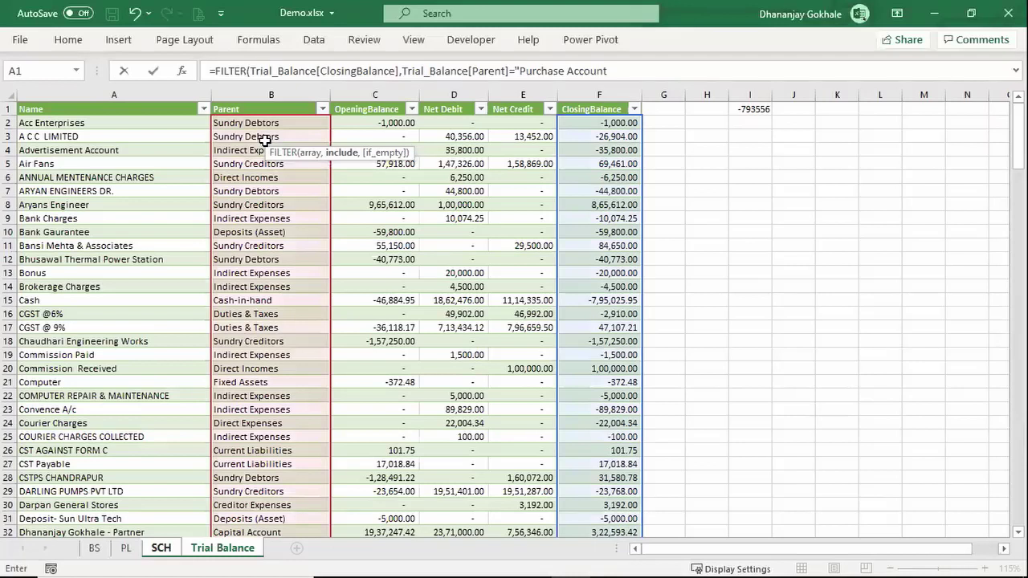
pyautogui.write(')')
pyautogui.press('Return')
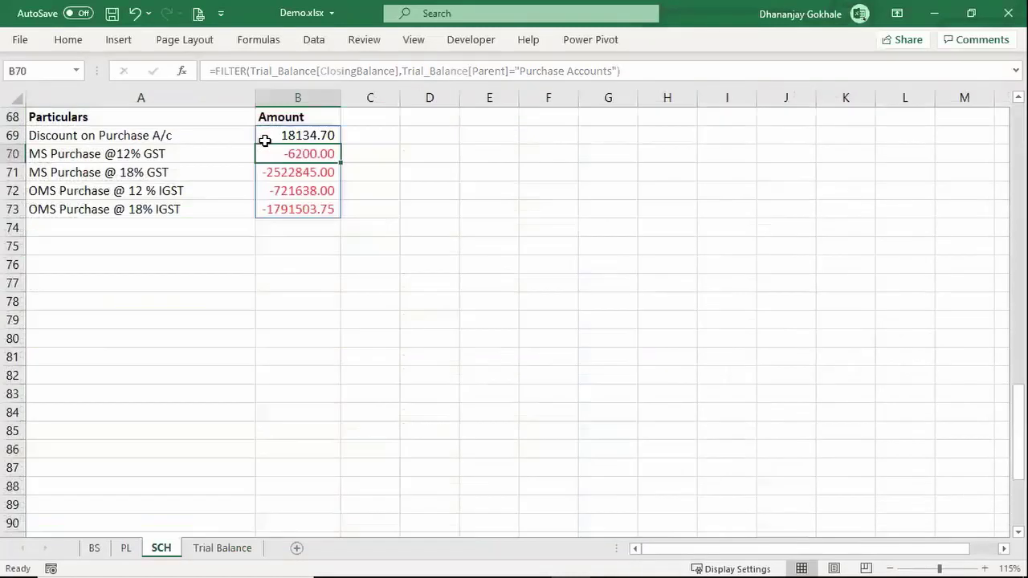
# Sum the spilled purchase amounts with =SUM in B74
pyautogui.press('Down')
pyautogui.press('Down')
pyautogui.press('Down')
pyautogui.press('Down')
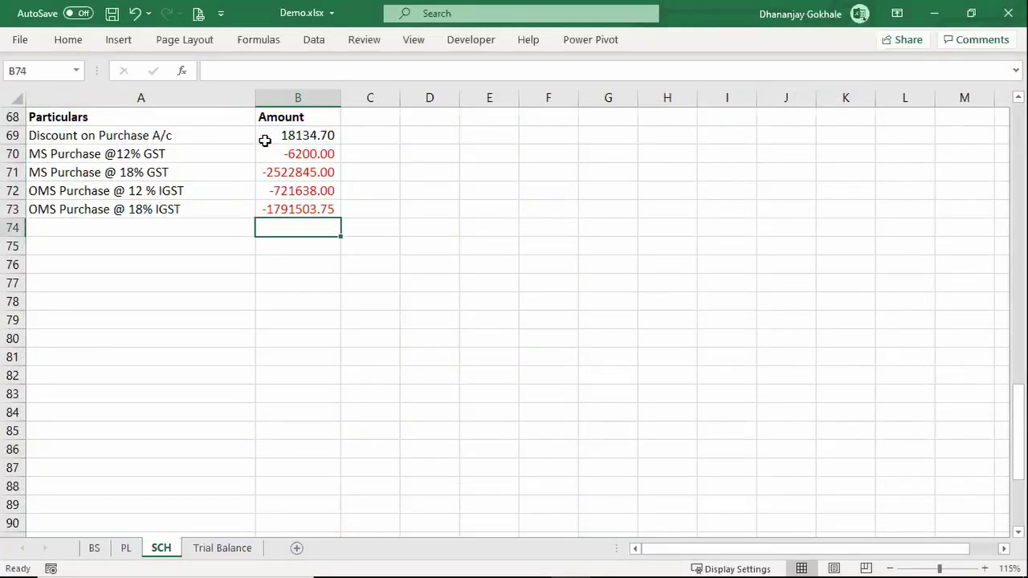
pyautogui.write('=SUM(')
pyautogui.press('Up')
pyautogui.hotkey('shift', 'Up')
pyautogui.hotkey('shift', 'Up')
pyautogui.hotkey('shift', 'Up')
pyautogui.hotkey('shift', 'Up')
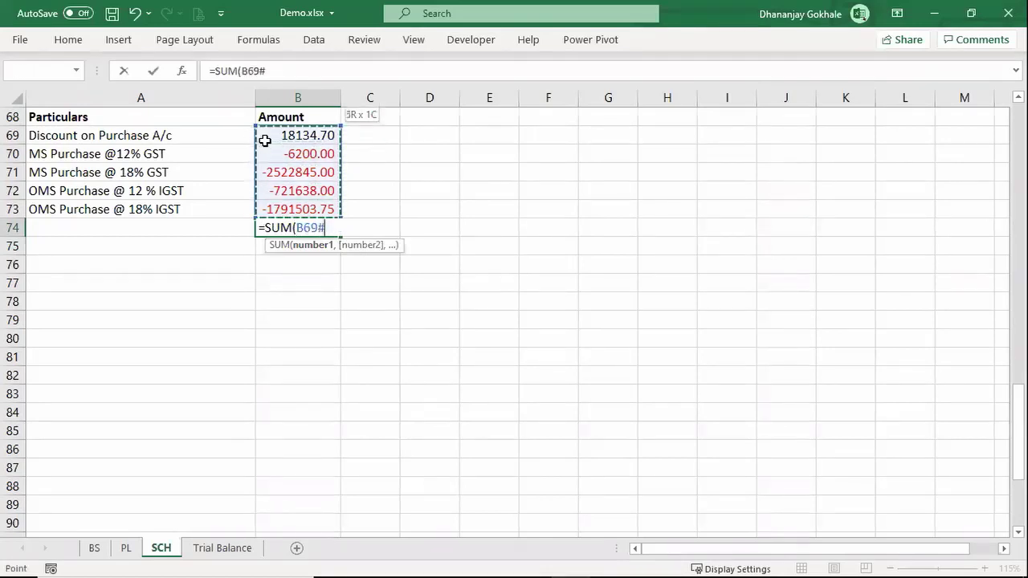
pyautogui.press('Return')
# Enter the label 'Total' in A74
pyautogui.press('Up')
pyautogui.press('Left')
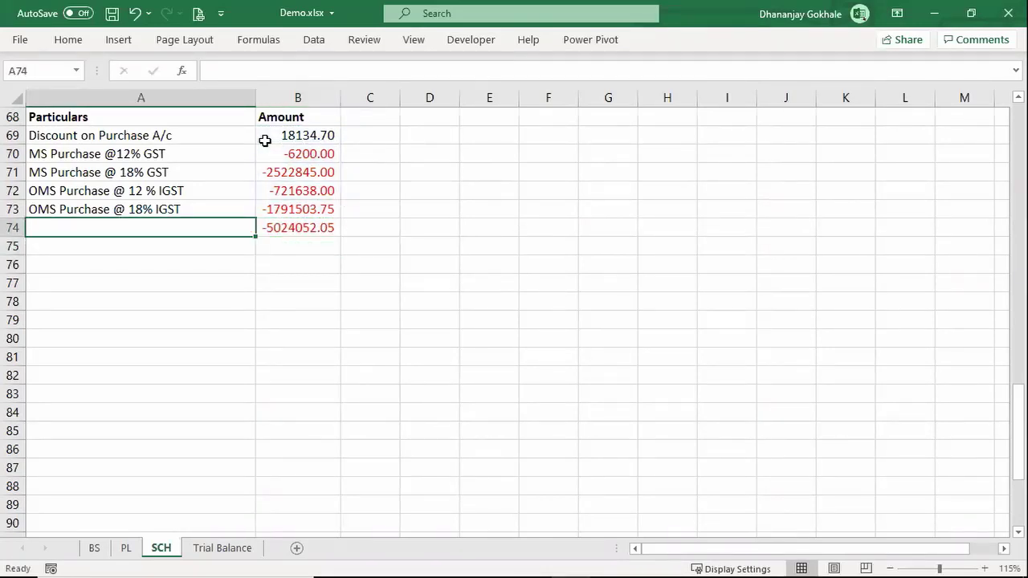
pyautogui.write('t')
pyautogui.press('Escape')
pyautogui.write('Total')
pyautogui.press('Return')
# Bold the A74:B74 total row
pyautogui.press('Up')
pyautogui.hotkey('shift', 'Right')
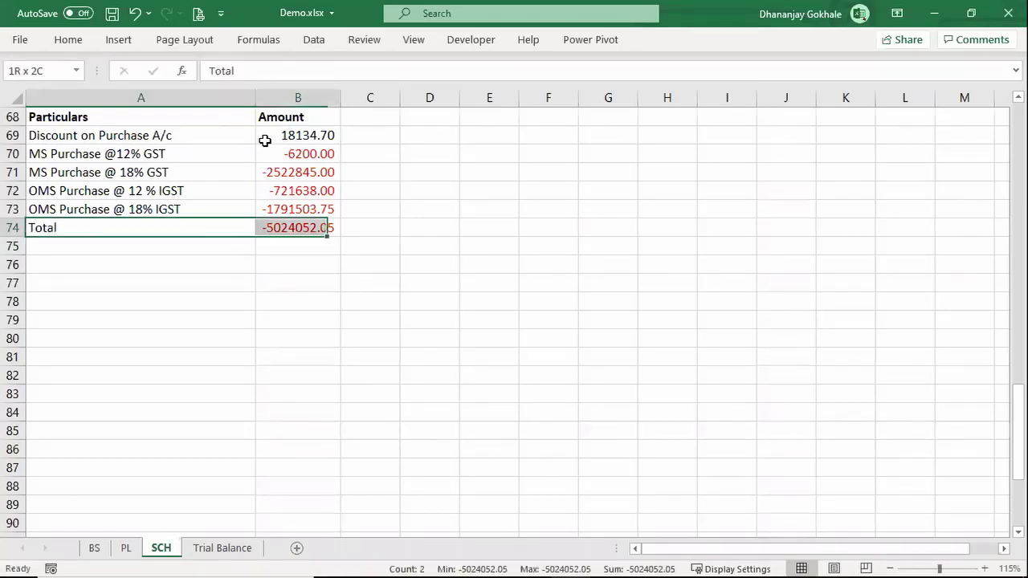
pyautogui.hotkey('ctrl', 'b')
pyautogui.press('Up')
pyautogui.press('Up')
pyautogui.hotkey('ctrl', 'pagedown')
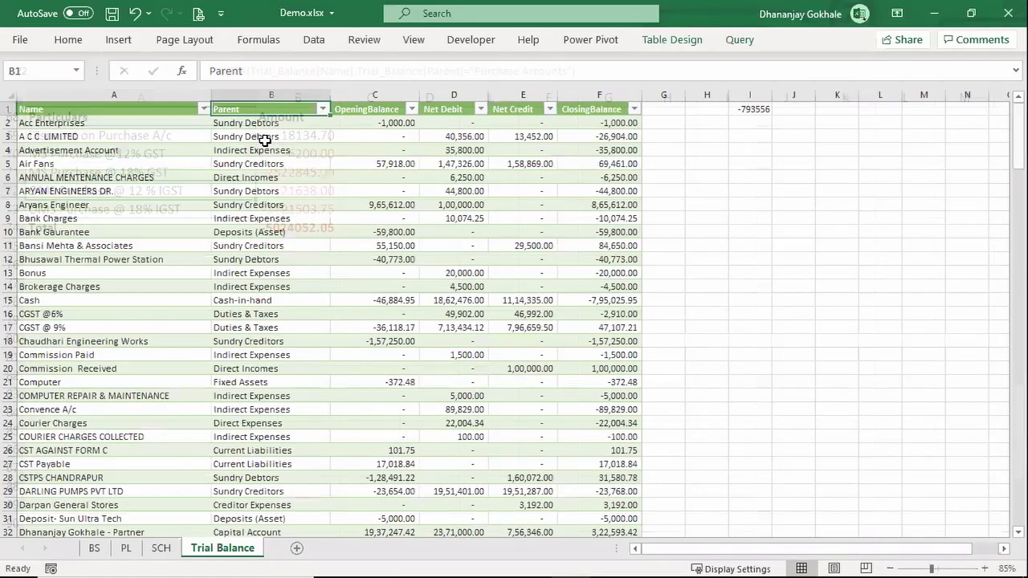
# Go back to the SCH sheet and look over the Sundry Creditors names
pyautogui.click(157, 547)
pyautogui.click(166, 168)
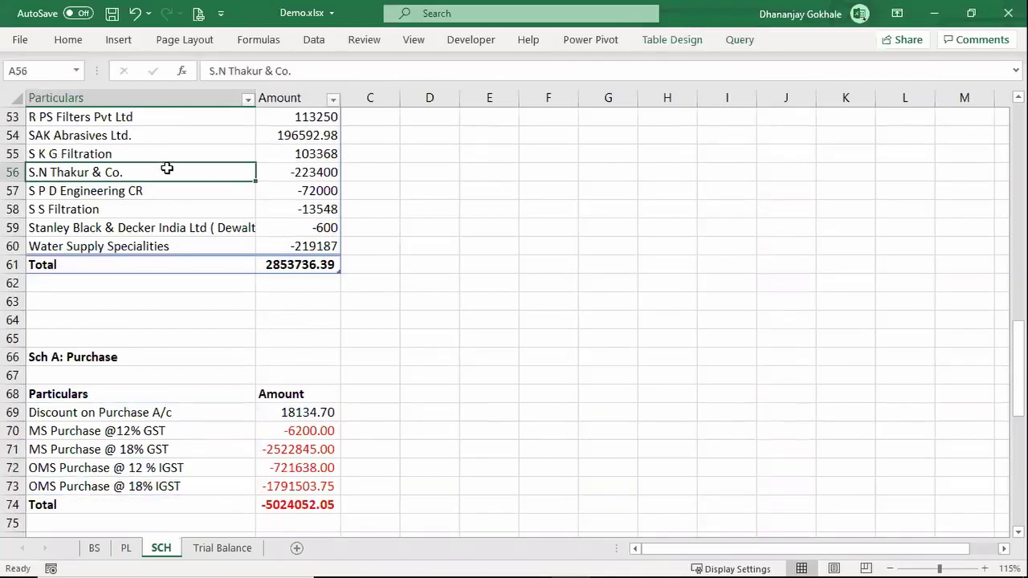
pyautogui.scroll(4, 166, 168)
pyautogui.scroll(6, 166, 168)
pyautogui.click(102, 406)
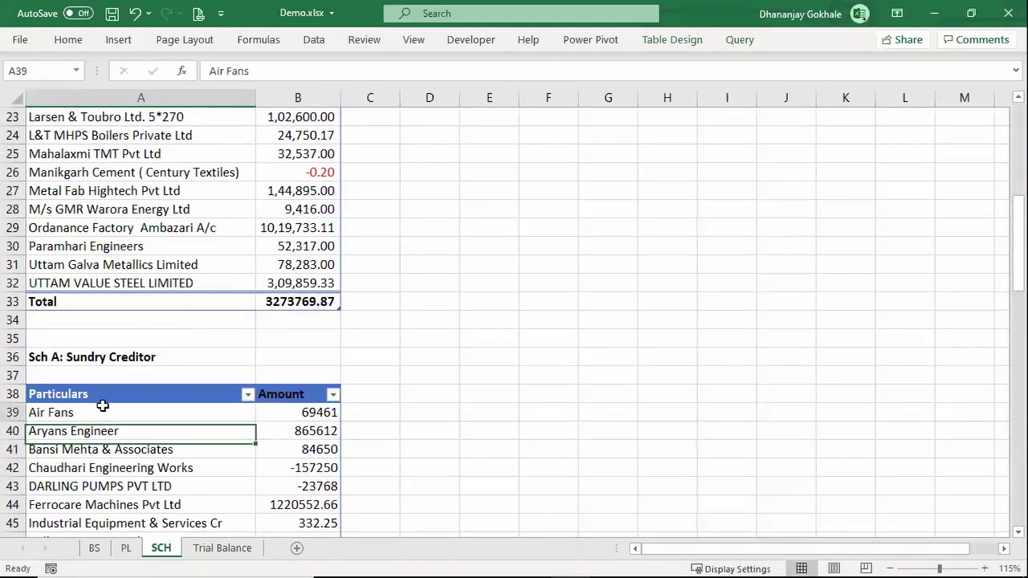
pyautogui.scroll(-7, 149, 348)
pyautogui.scroll(-5, 171, 355)
# Inspect the purchase names and ClosingBalance amounts FILTER formulas and the Total row
pyautogui.click(152, 303)
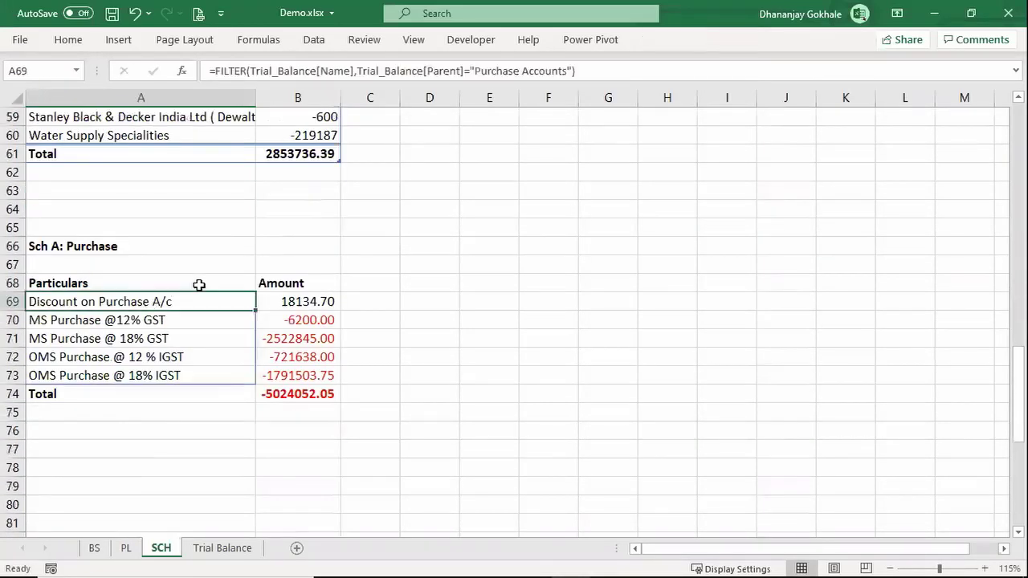
pyautogui.click(325, 303)
pyautogui.click(195, 284)
pyautogui.click(156, 340)
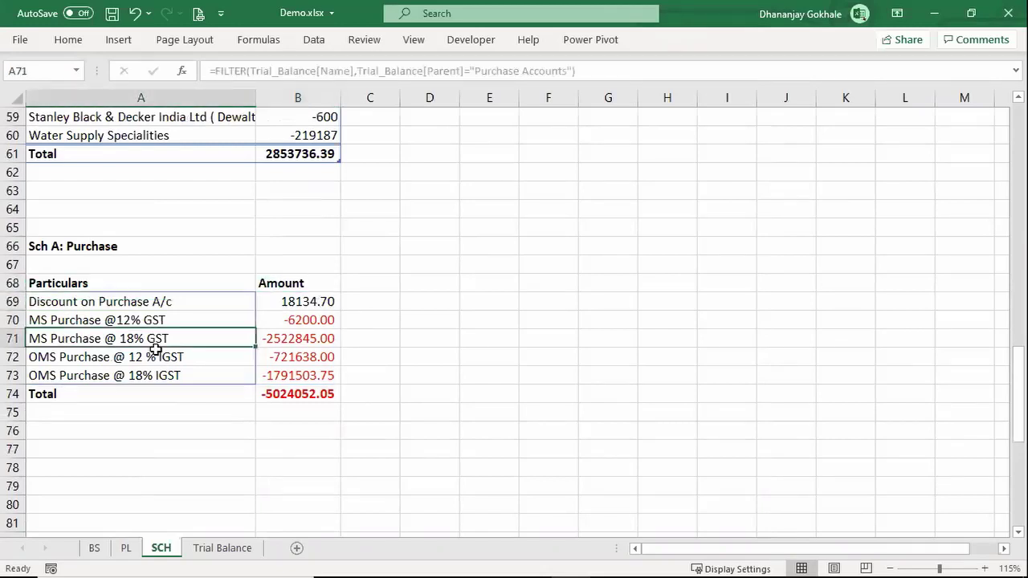
pyautogui.click(165, 395)
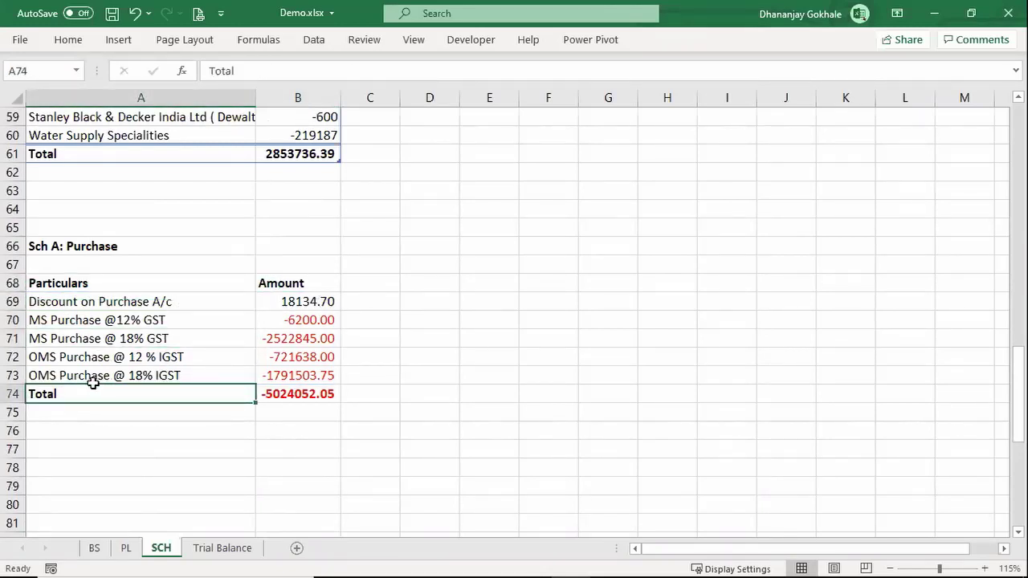
pyautogui.click(106, 356)
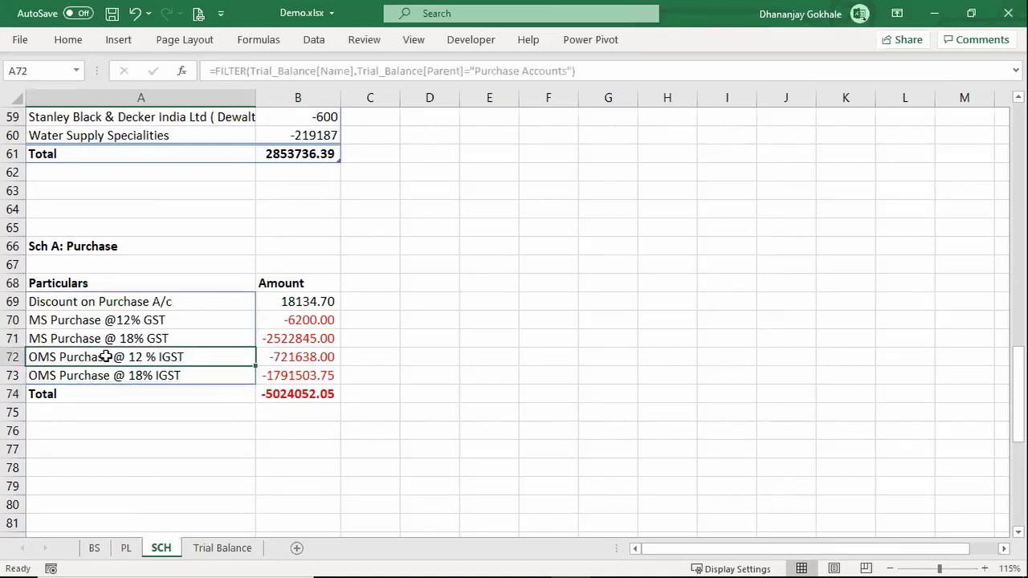
pyautogui.click(90, 319)
pyautogui.click(281, 338)
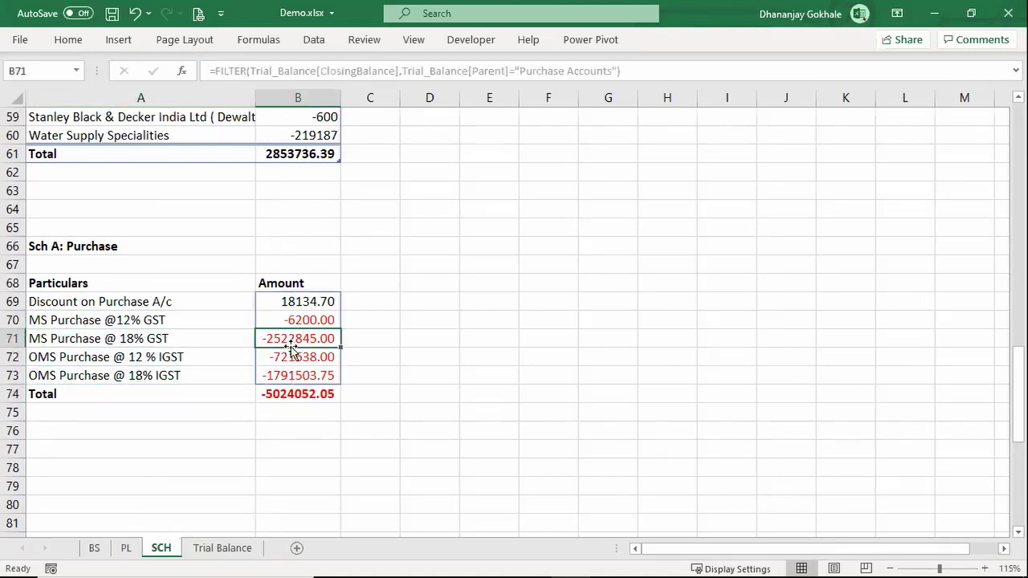
# Compare Tally's Purchase Accounts 50,24,052.05 with the SCH total -5024052.05
pyautogui.hotkey('ctrl', 'pageup')
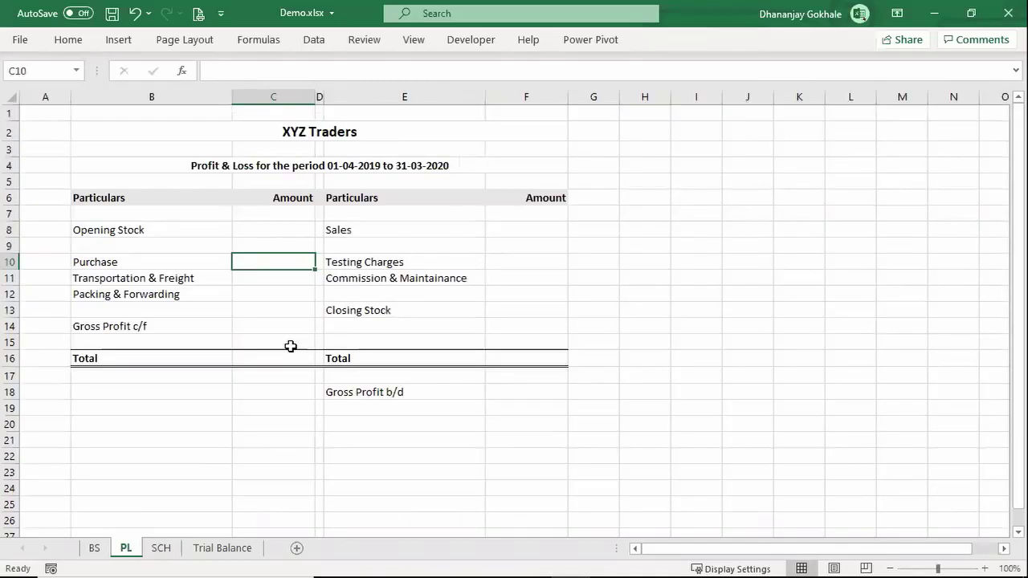
pyautogui.hotkey('alt', 'Tab')
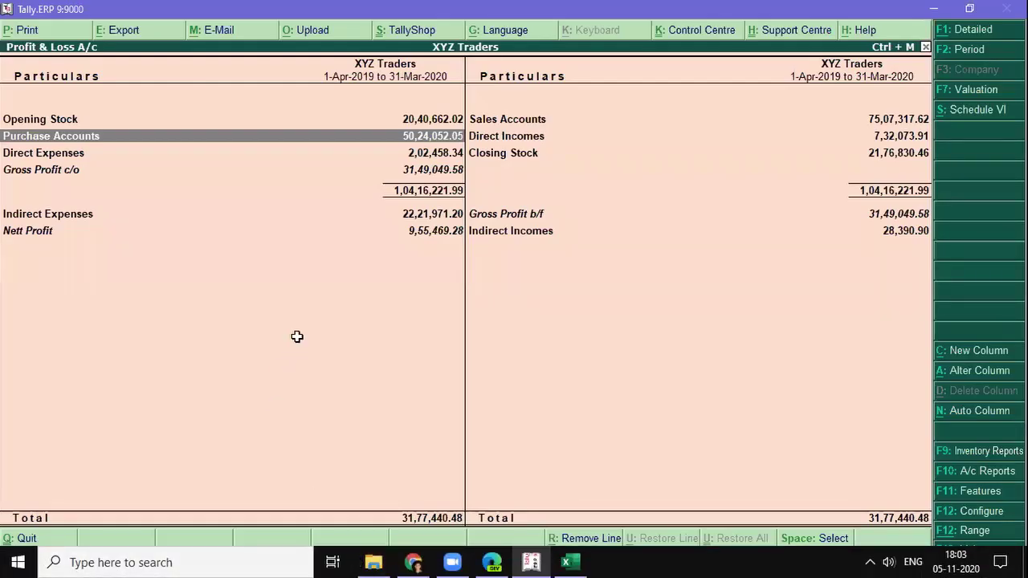
pyautogui.hotkey('alt', 'Tab')
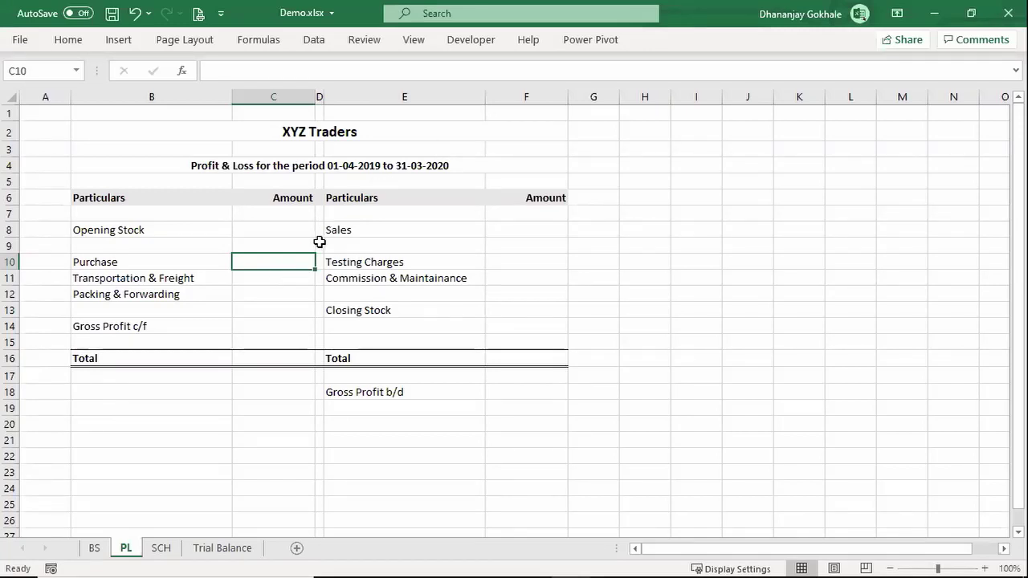
pyautogui.hotkey('ctrl', 'pagedown')
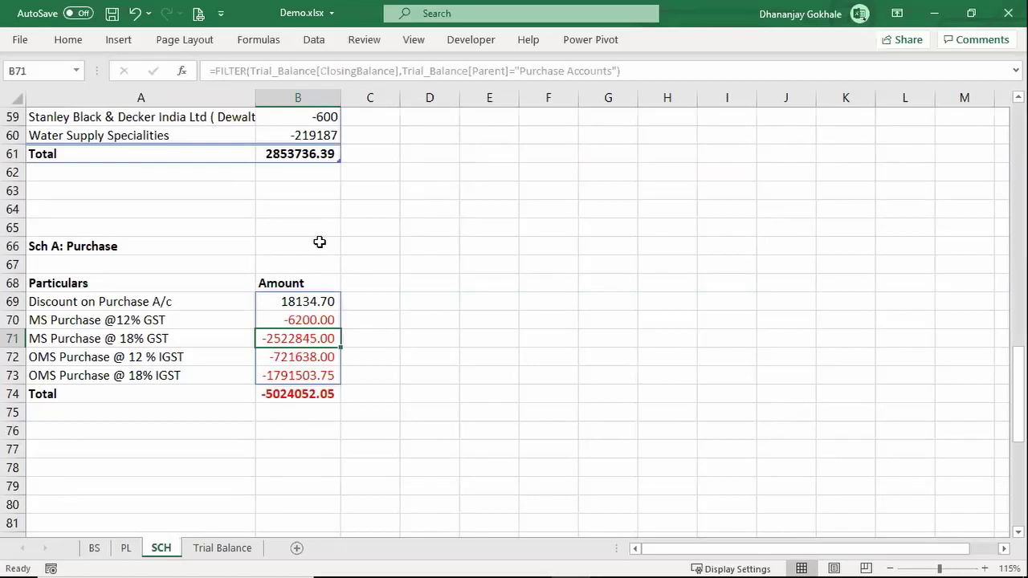
# Recheck the FILTER name formula in A69 and the amount formulas across A69:B73
pyautogui.press('Left')
pyautogui.press('Up')
pyautogui.press('Up')
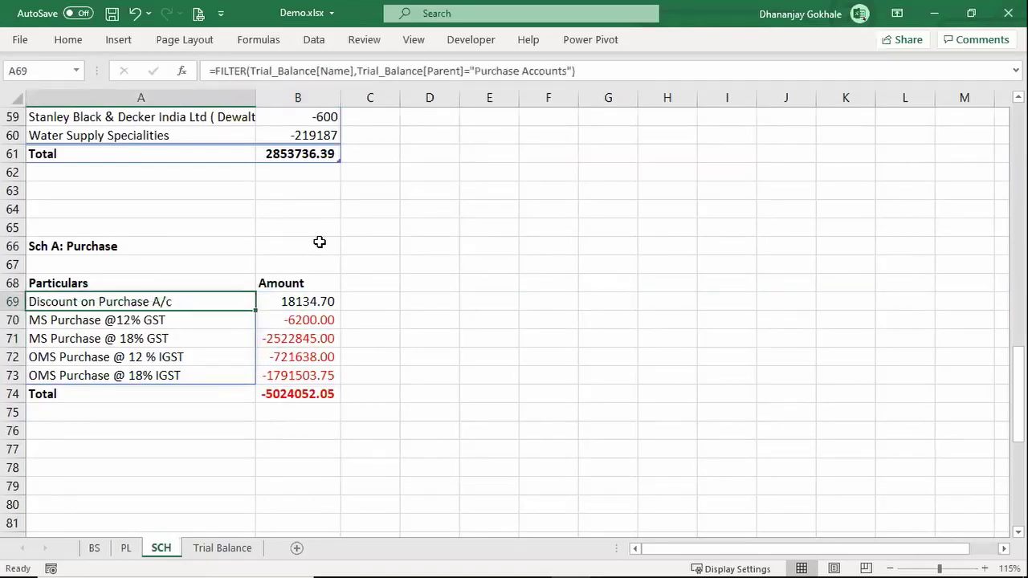
pyautogui.press('Right')
pyautogui.press('Down')
pyautogui.press('Up')
pyautogui.press('Left')
pyautogui.press('F2')
pyautogui.press('Escape')
pyautogui.press('Up')
pyautogui.press('Up')
pyautogui.press('Up')
pyautogui.press('Down')
pyautogui.press('Down')
pyautogui.press('Down')
pyautogui.press('Down')
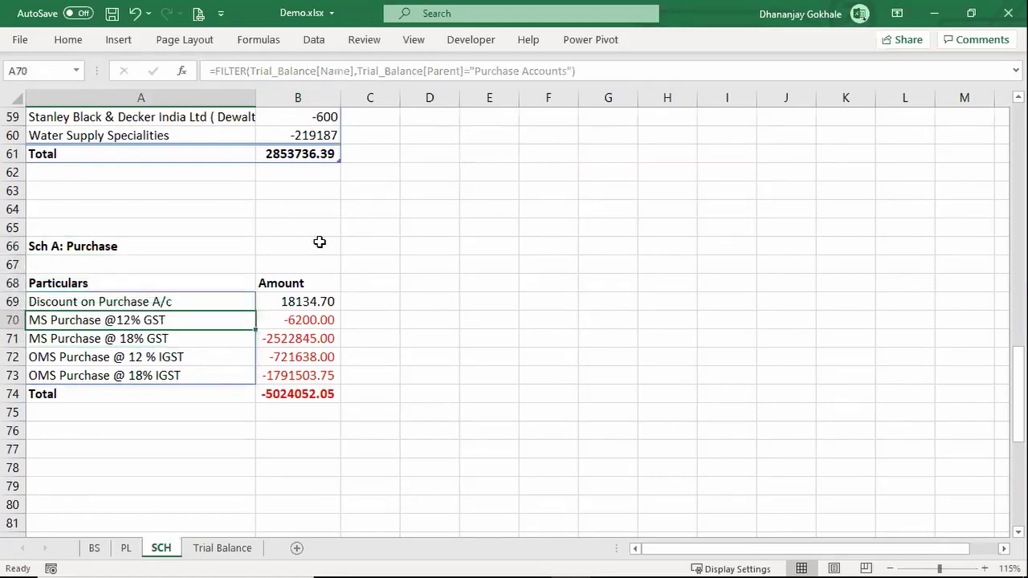
pyautogui.press('Up')
# Glance at the PL sheet, return to SCH, then bring up Tally's Profit & Loss report
pyautogui.hotkey('ctrl', 'pageup')
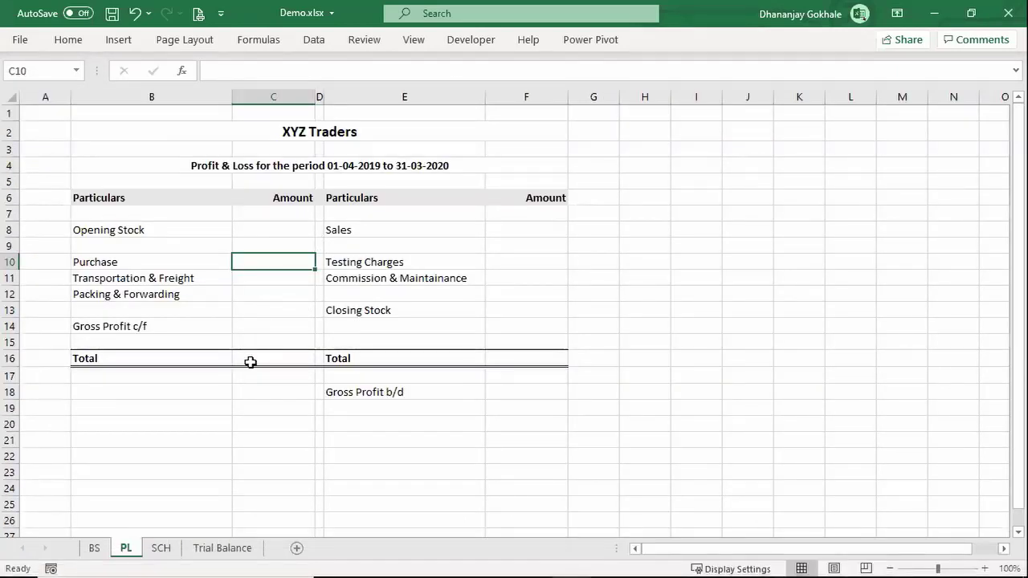
pyautogui.hotkey('ctrl', 'pagedown')
pyautogui.press('Down')
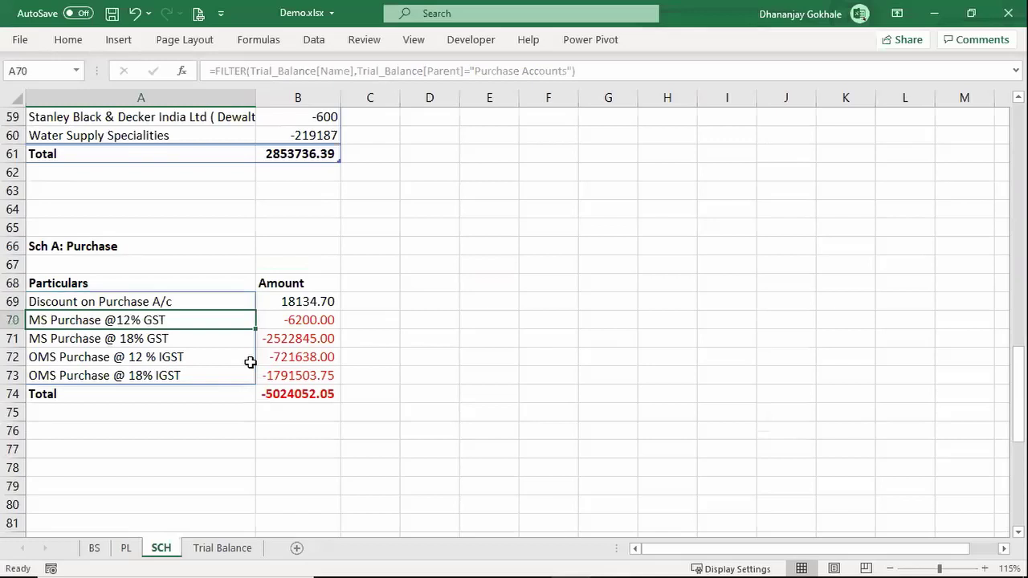
pyautogui.press('Down')
pyautogui.press('Down')
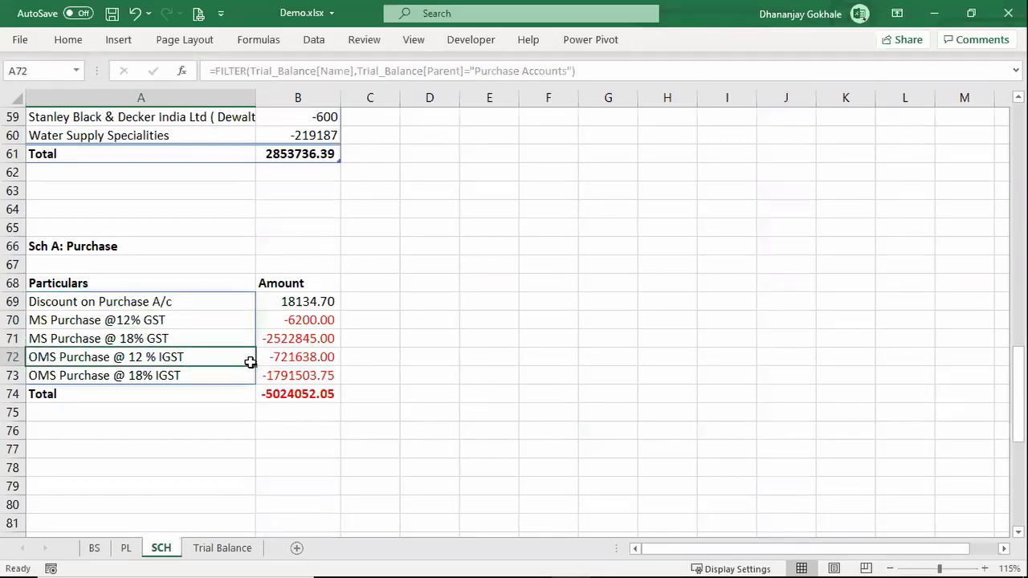
pyautogui.hotkey('alt', 'Tab')
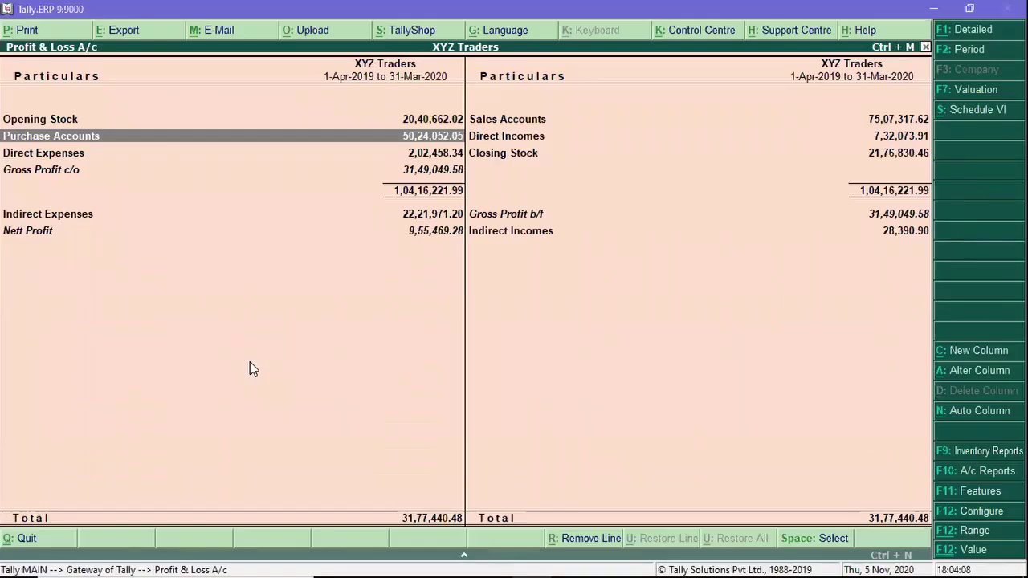
# Drill into Tally's Indirect Expenses group summary and review its expense ledgers
pyautogui.press('Down')
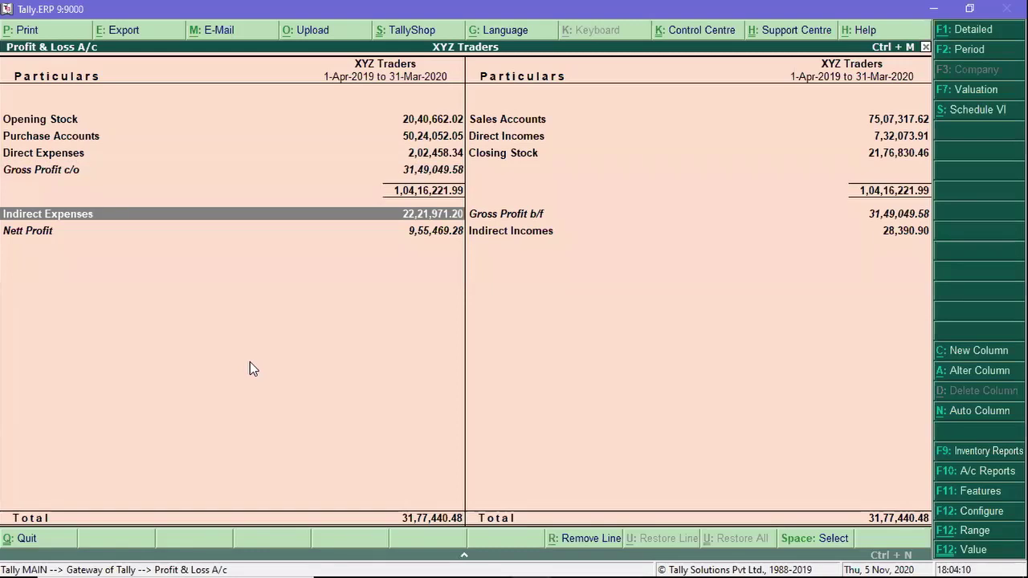
pyautogui.press('Return')
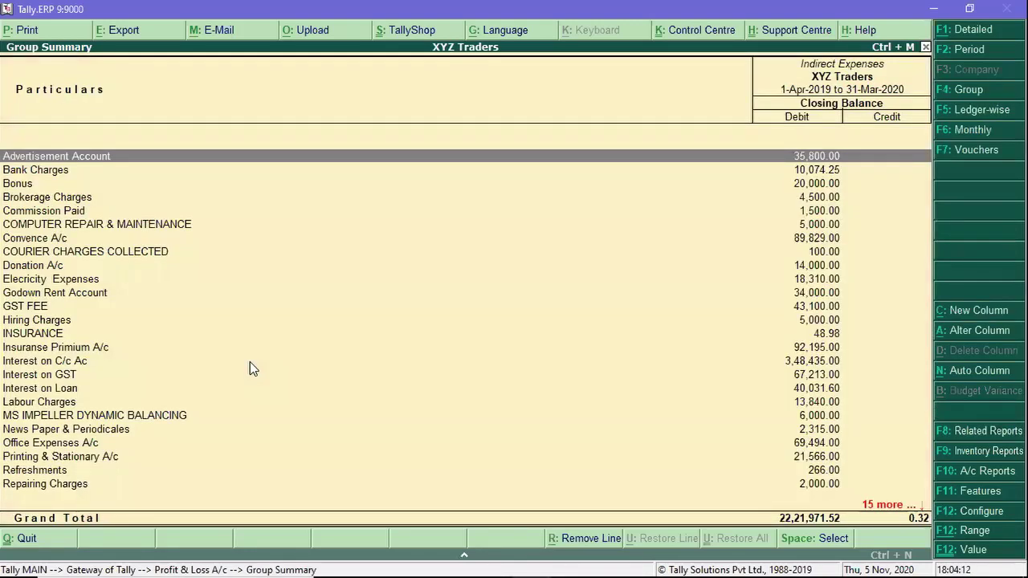
pyautogui.press('Down')
pyautogui.press('Down')
pyautogui.press('Up')
pyautogui.press('Up')
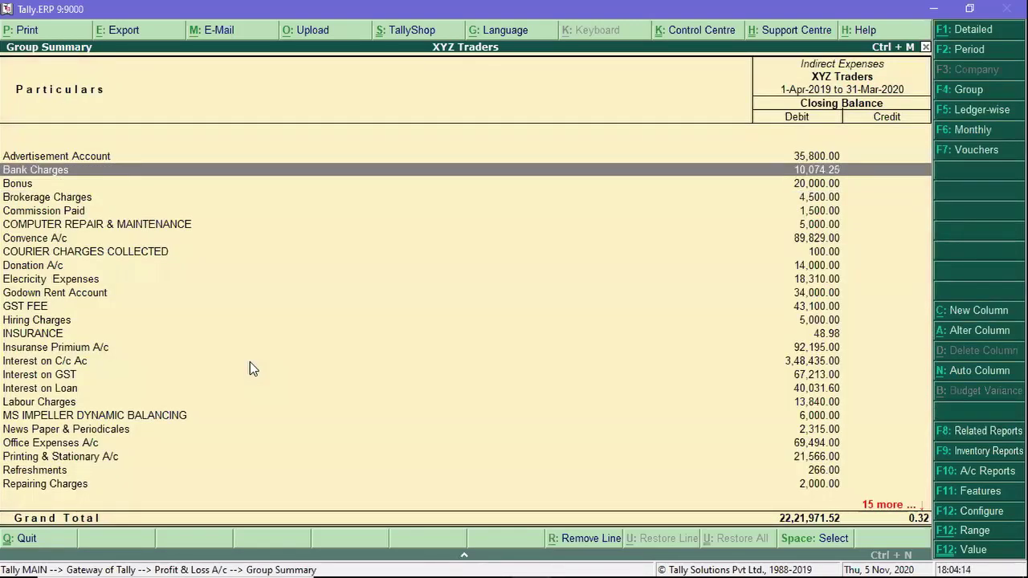
pyautogui.press('pagedown')
pyautogui.press('pagedown')
pyautogui.press('Up')
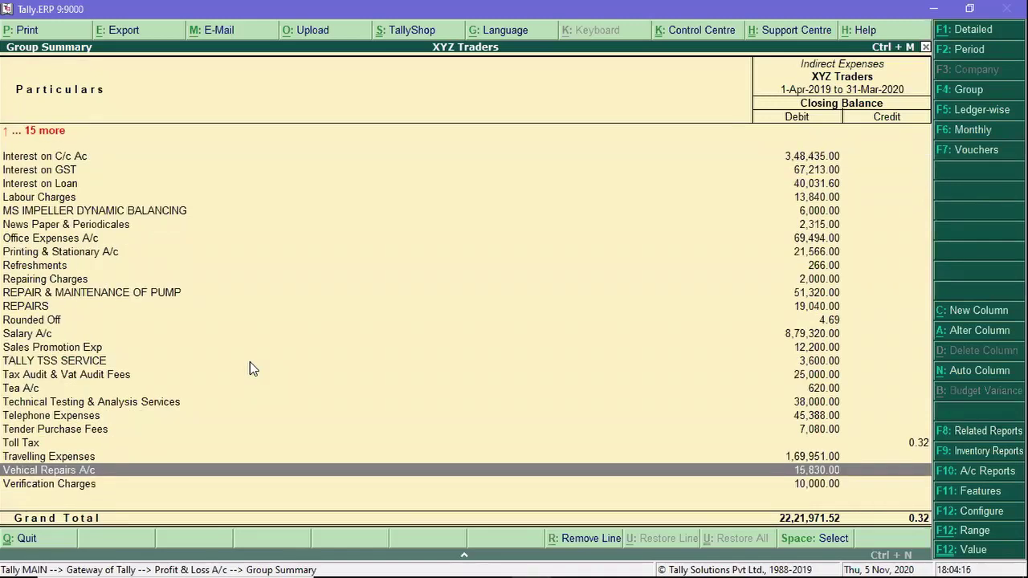
pyautogui.press('Up')
pyautogui.press('Up')
pyautogui.press('Up')
pyautogui.press('Down')
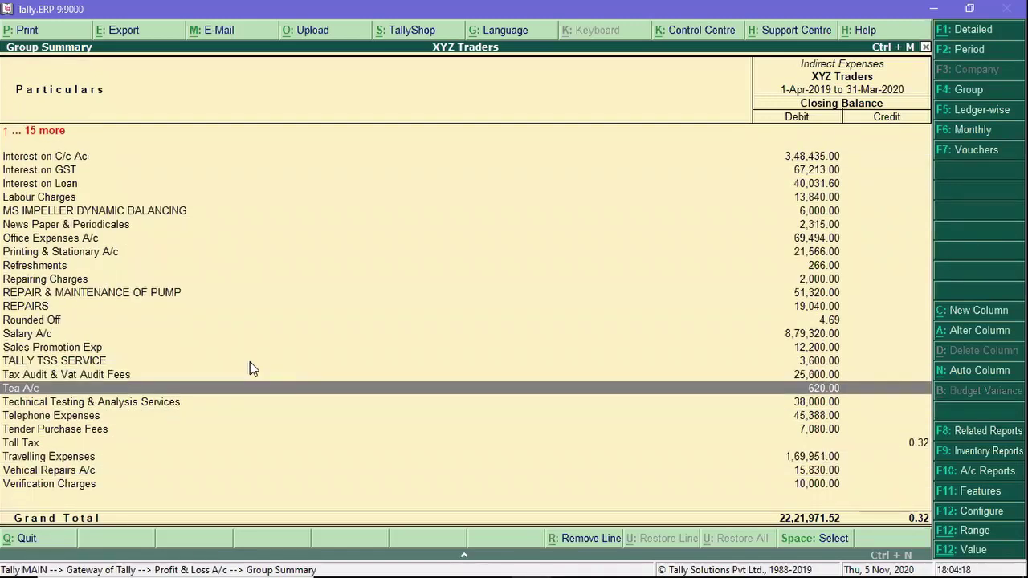
# Return to Excel's PL sheet and move down its Amount column
pyautogui.hotkey('alt', 'Tab')
pyautogui.hotkey('ctrl', 'pageup')
pyautogui.press('Down')
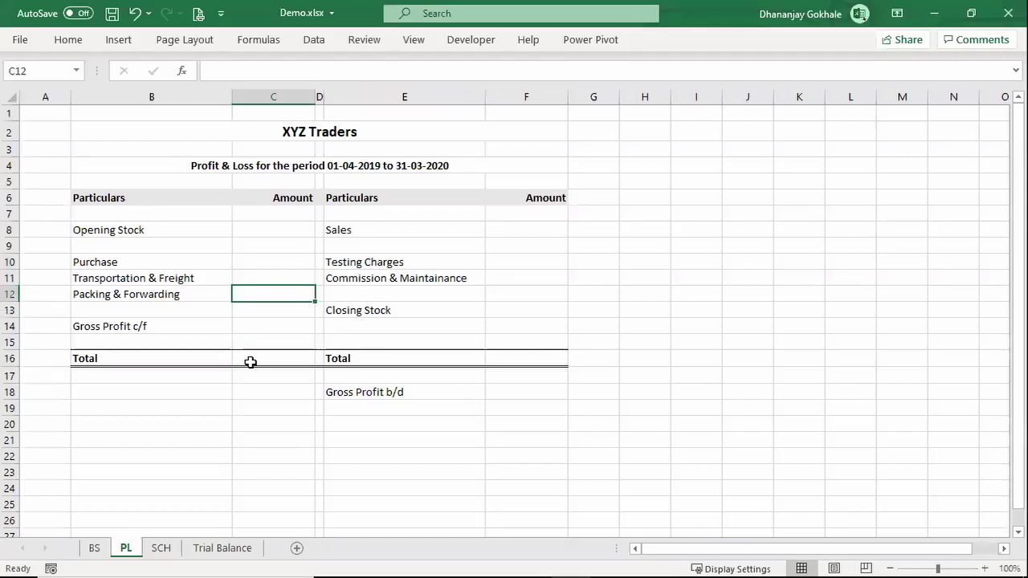
pyautogui.press('Down')
pyautogui.press('Down')
pyautogui.press('Down')
pyautogui.press('Home')
pyautogui.press('Right')
pyautogui.hotkey('shift', 'Down')
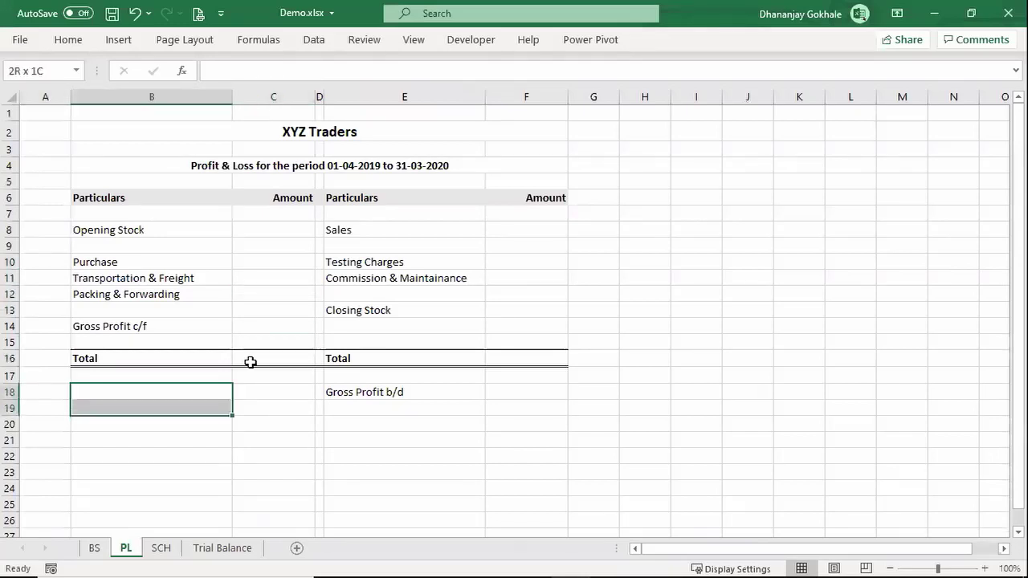
pyautogui.hotkey('shift', 'Down')
pyautogui.hotkey('shift', 'Down')
pyautogui.hotkey('shift', 'Down')
pyautogui.scroll(-1, 412, 450)
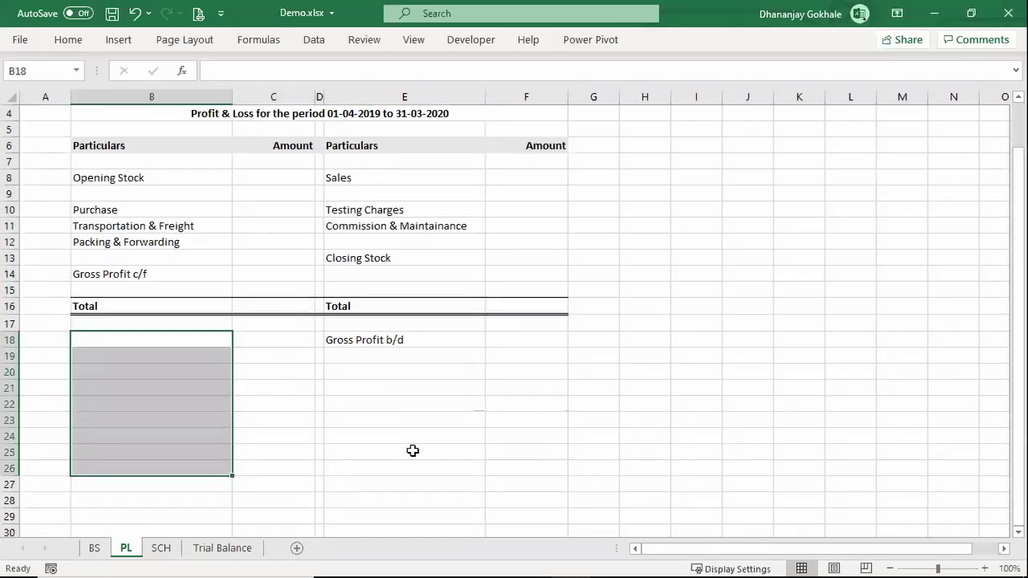
pyautogui.hotkey('alt', 'Tab')
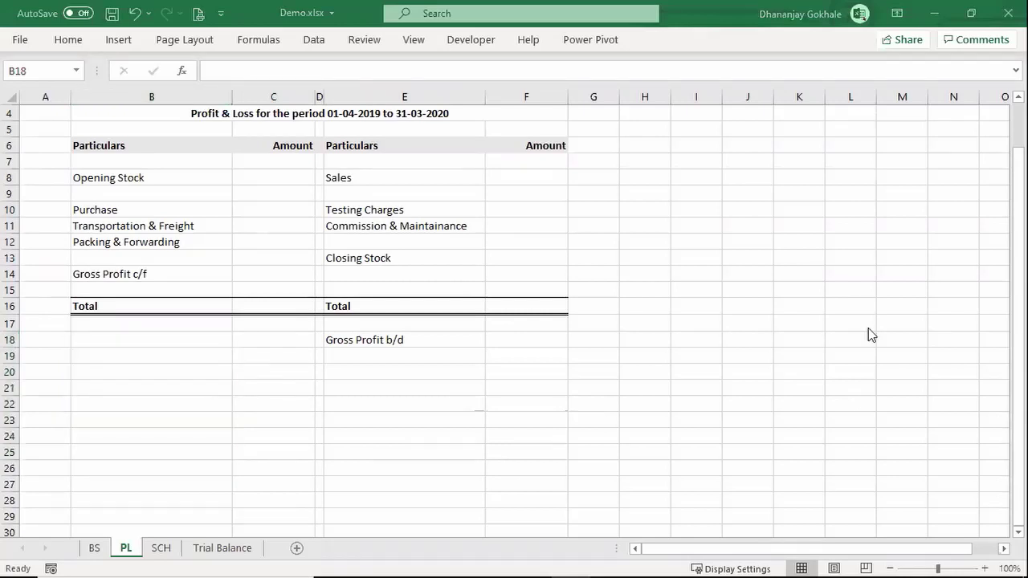
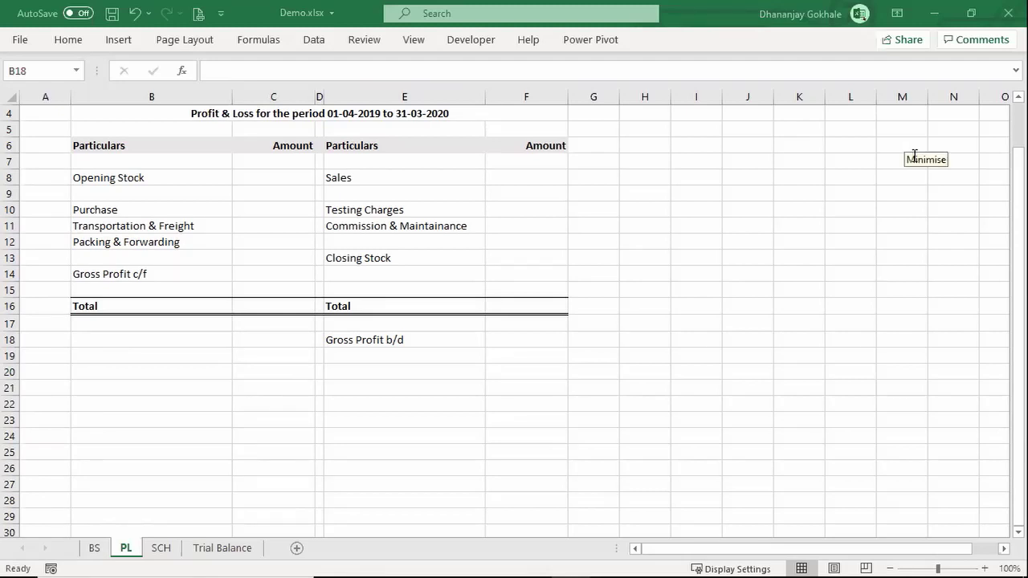
# Select B18 on the PL sheet and check the indirect expense ledger list in Tally
pyautogui.click(145, 341)
pyautogui.hotkey('alt', 'Tab')
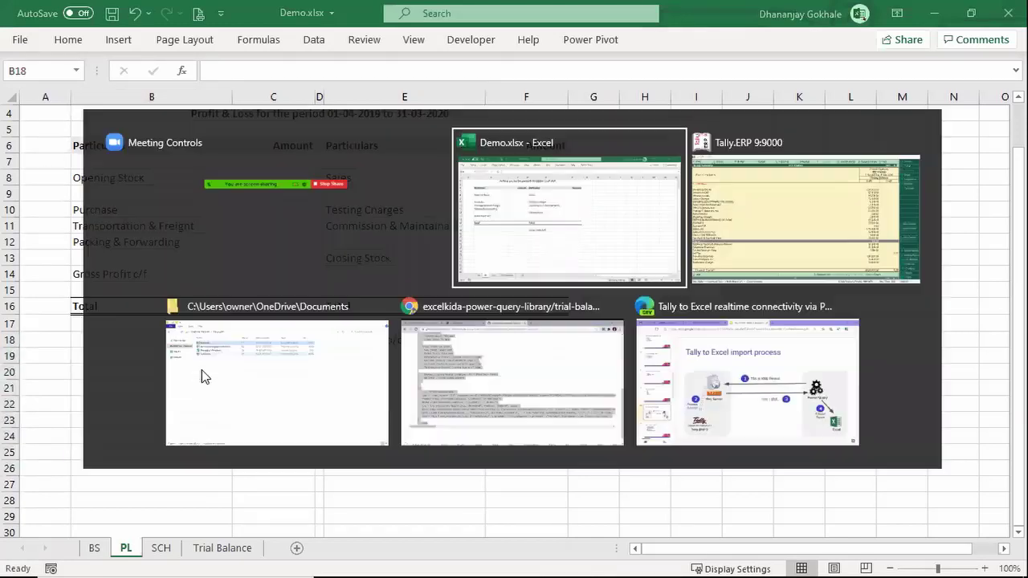
pyautogui.hotkey('alt', 'Tab')
pyautogui.press('Up')
pyautogui.press('Up')
pyautogui.press('Up')
pyautogui.press('Up')
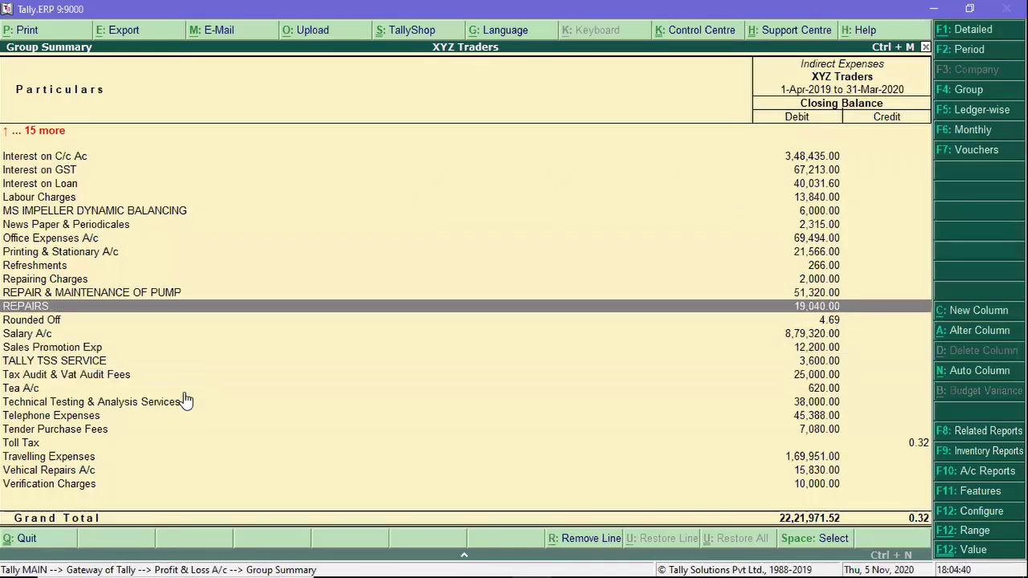
pyautogui.press('Up')
pyautogui.press('Up')
pyautogui.press('Up')
pyautogui.press('Up')
pyautogui.press('Up')
pyautogui.press('Up')
pyautogui.press('Down')
pyautogui.press('Down')
pyautogui.press('Down')
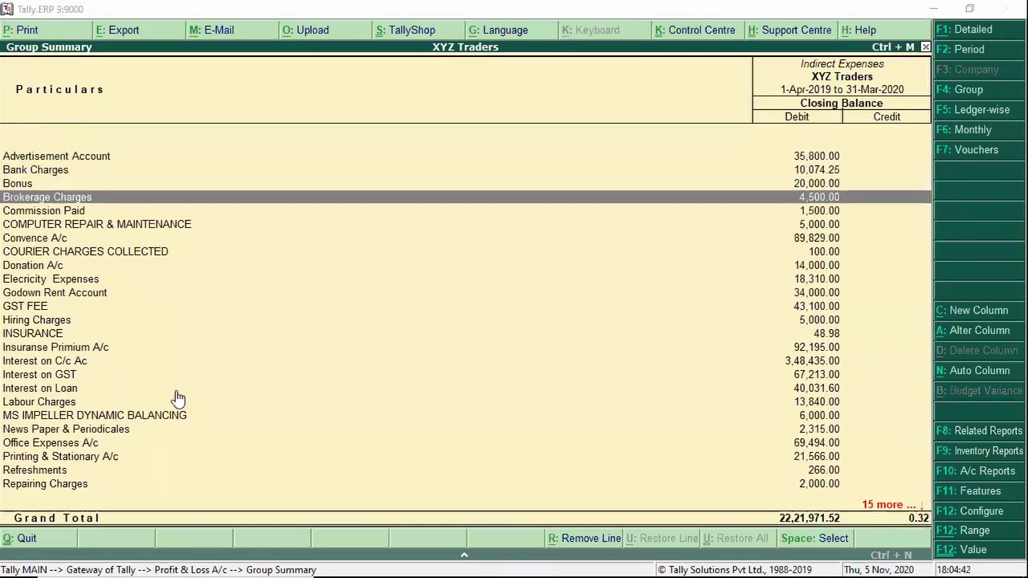
pyautogui.hotkey('alt', 'Tab')
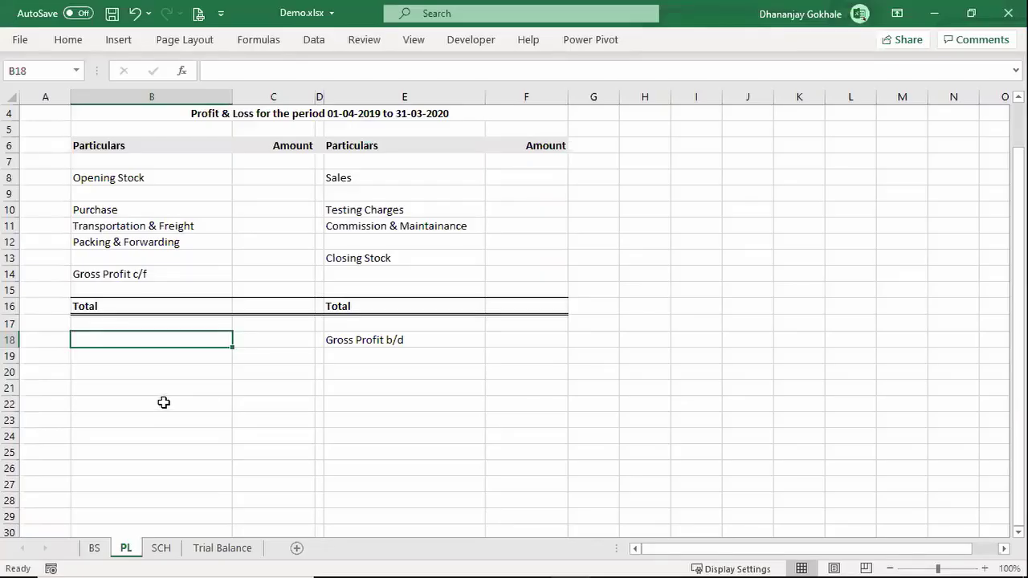
# Start an 'Indirect' entry in B18, cancel it, and return to Tally's group summary
pyautogui.write('In')
pyautogui.press('Escape')
pyautogui.write('I')
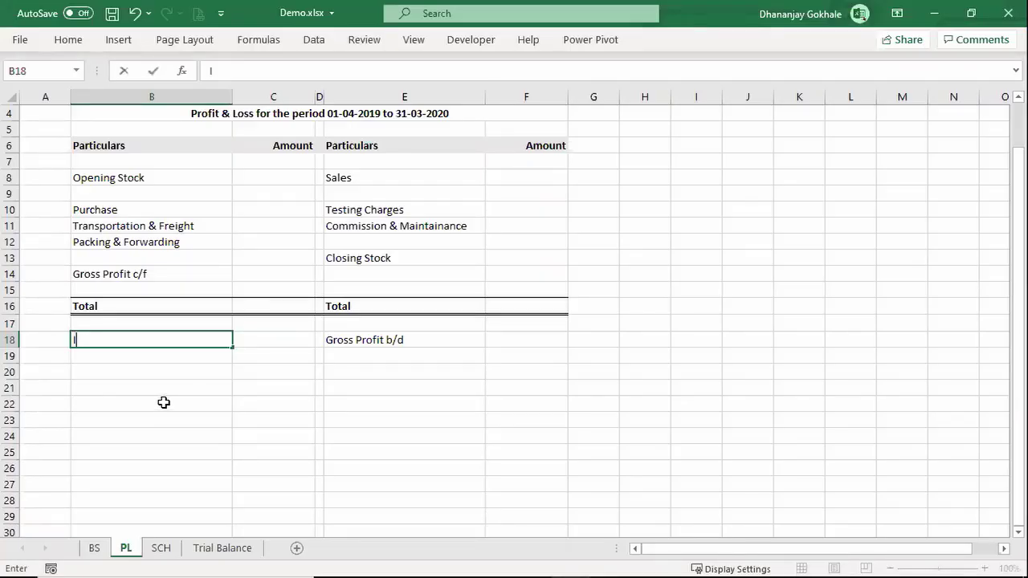
pyautogui.write('ndirect')
pyautogui.press('Escape')
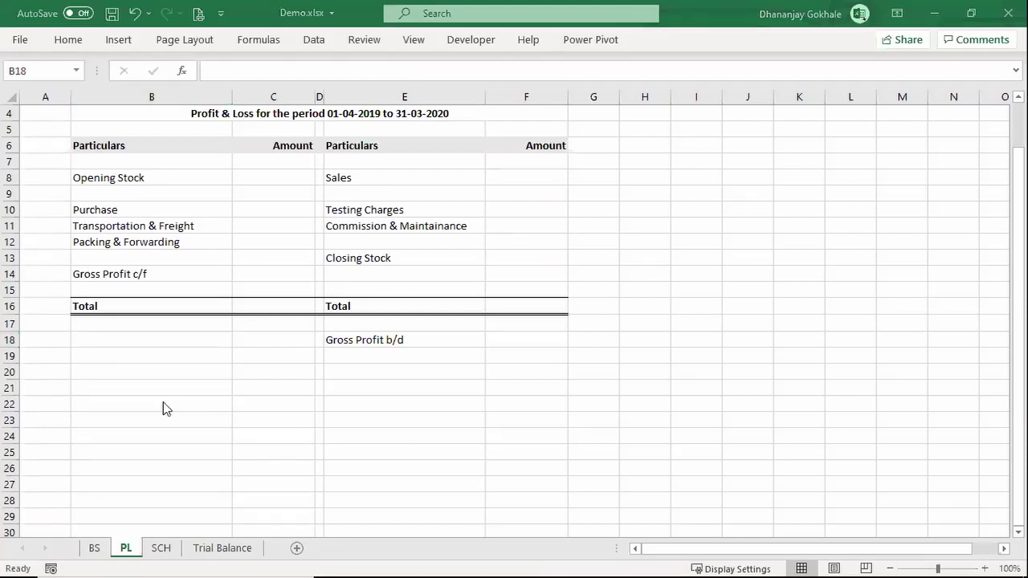
pyautogui.hotkey('alt', 'Tab')
# Review the ledgers from Commission Paid through Insurance Premium and Interest on GST to Labour Charges
pyautogui.press('Down')
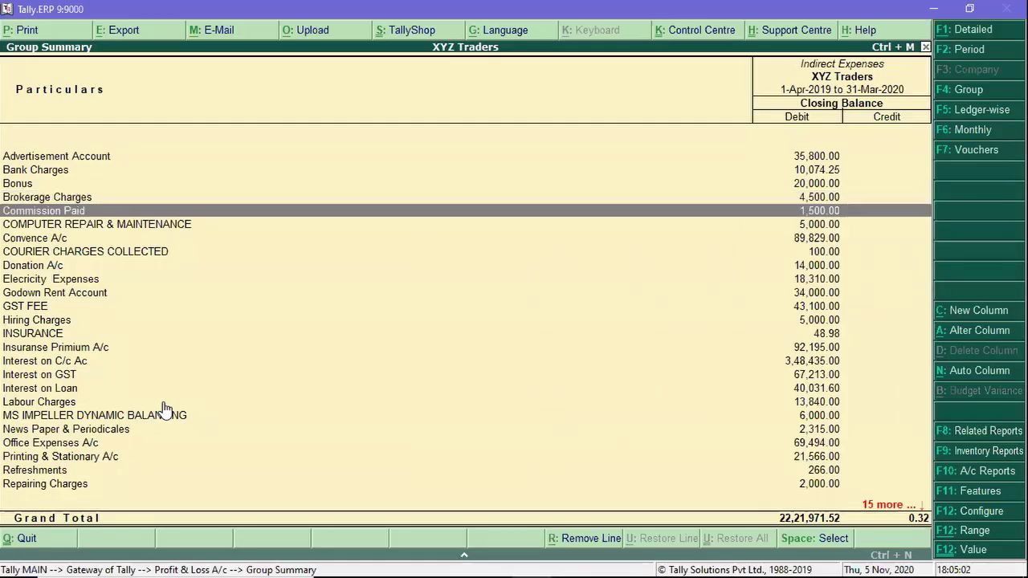
pyautogui.press('Down')
pyautogui.press('Down')
pyautogui.press('Down')
pyautogui.press('Down')
pyautogui.press('Down')
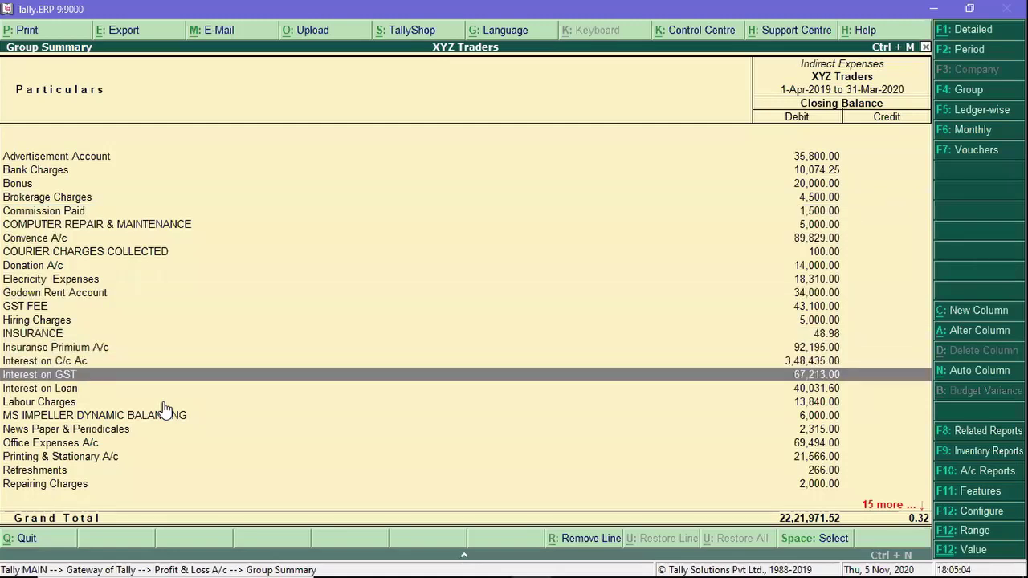
pyautogui.press('Up')
pyautogui.press('Up')
pyautogui.press('Down')
pyautogui.press('Up')
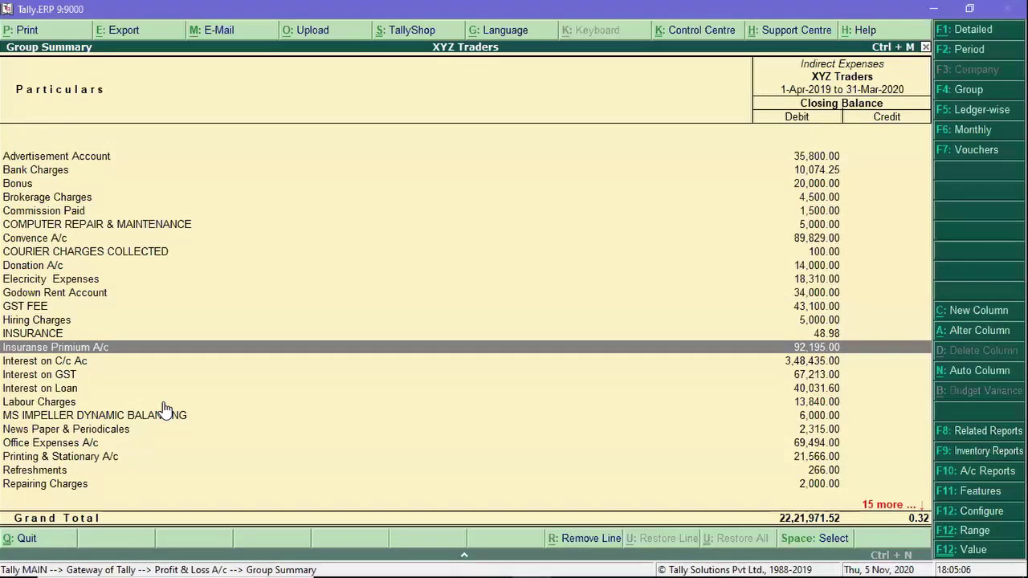
pyautogui.press('Down')
pyautogui.press('Down')
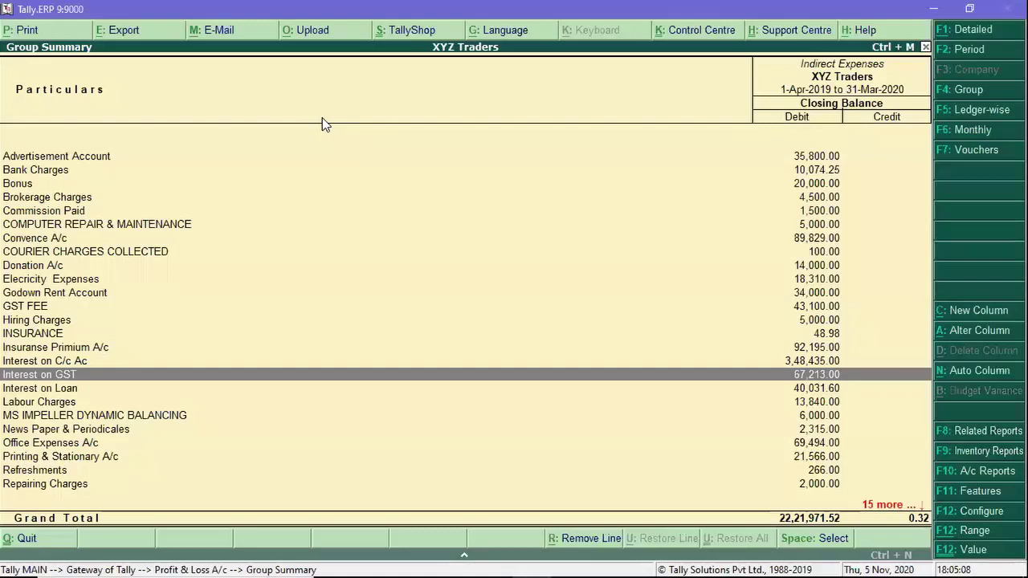
pyautogui.press('Up')
pyautogui.press('Up')
pyautogui.press('Down')
pyautogui.press('Down')
pyautogui.press('Up')
pyautogui.press('Up')
pyautogui.press('Down')
pyautogui.press('Down')
pyautogui.press('Up')
pyautogui.press('Up')
pyautogui.press('Down')
pyautogui.press('Up')
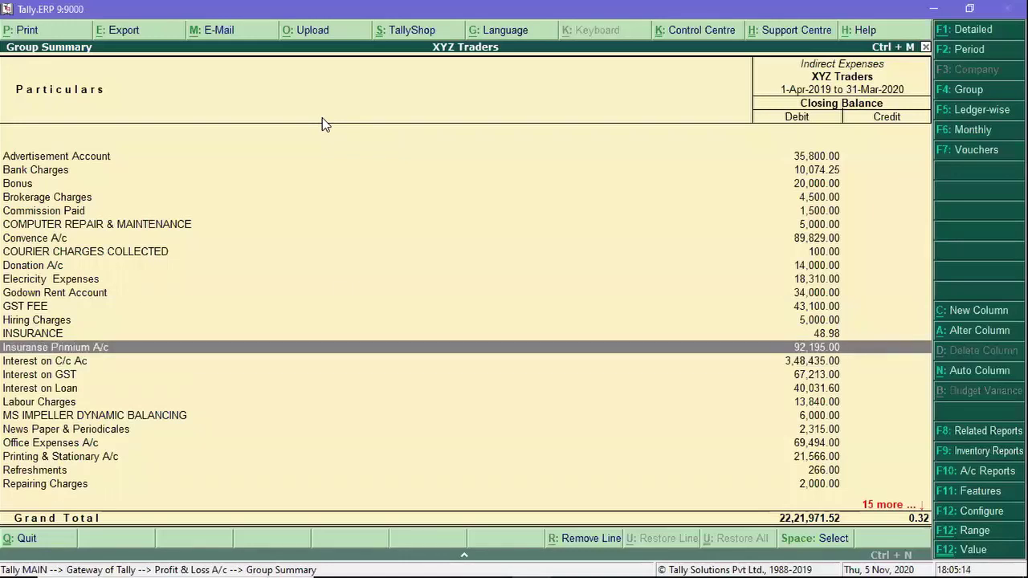
pyautogui.press('Down')
pyautogui.press('Down')
pyautogui.press('Down')
pyautogui.press('Down')
pyautogui.press('Up')
pyautogui.press('Up')
pyautogui.press('Up')
pyautogui.press('Up')
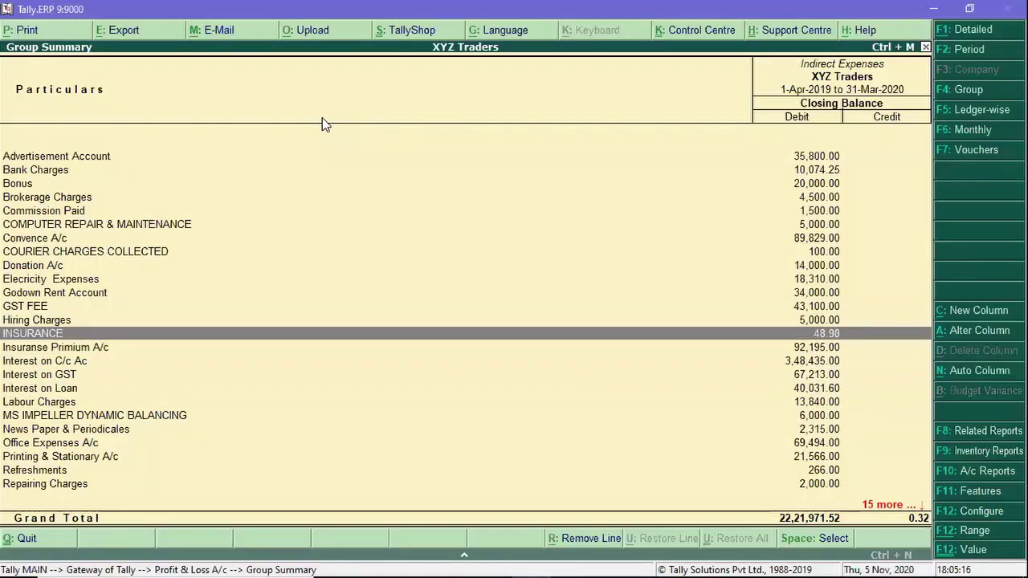
pyautogui.press('Down')
# Review the lower ledgers, including the repair, office and printing ones, then go back to Excel
pyautogui.press('Down')
pyautogui.press('Down')
pyautogui.press('Down')
pyautogui.press('Down')
pyautogui.press('Down')
pyautogui.press('Down')
pyautogui.press('Down')
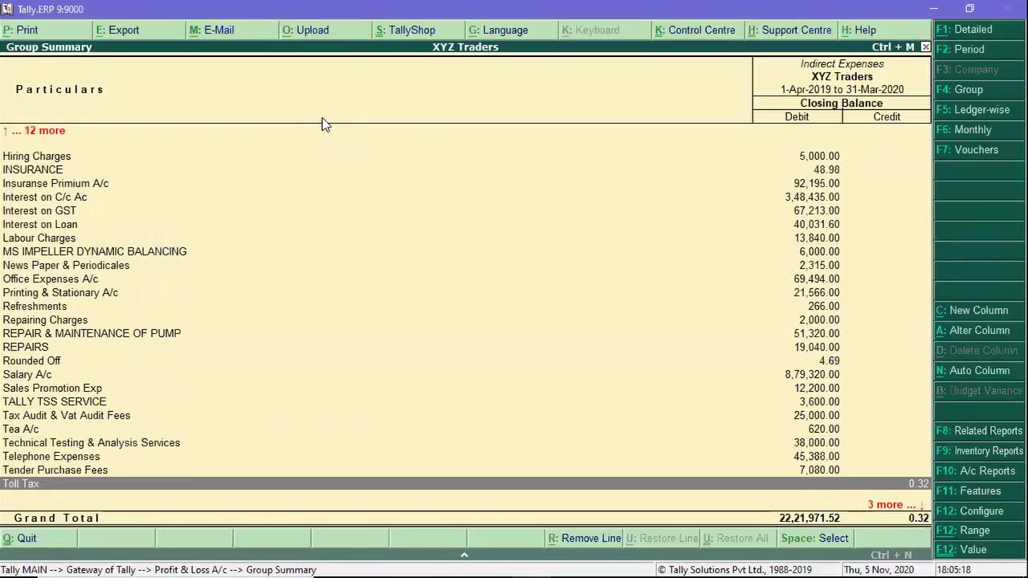
pyautogui.press('Down')
pyautogui.press('Down')
pyautogui.press('Up')
pyautogui.press('Up')
pyautogui.press('Up')
pyautogui.press('Up')
pyautogui.press('Up')
pyautogui.press('Up')
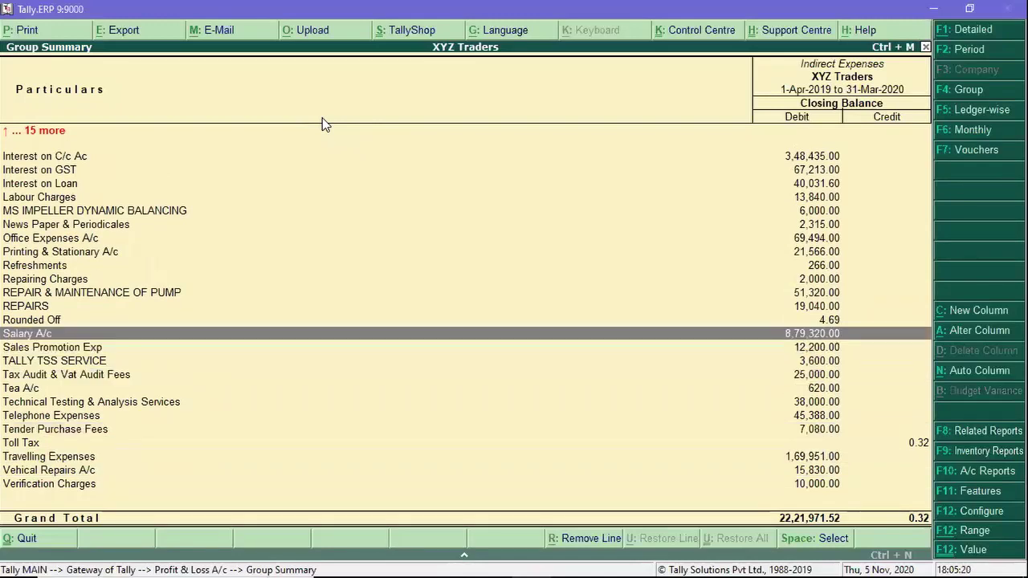
pyautogui.press('Up')
pyautogui.press('Up')
pyautogui.press('Up')
pyautogui.press('Up')
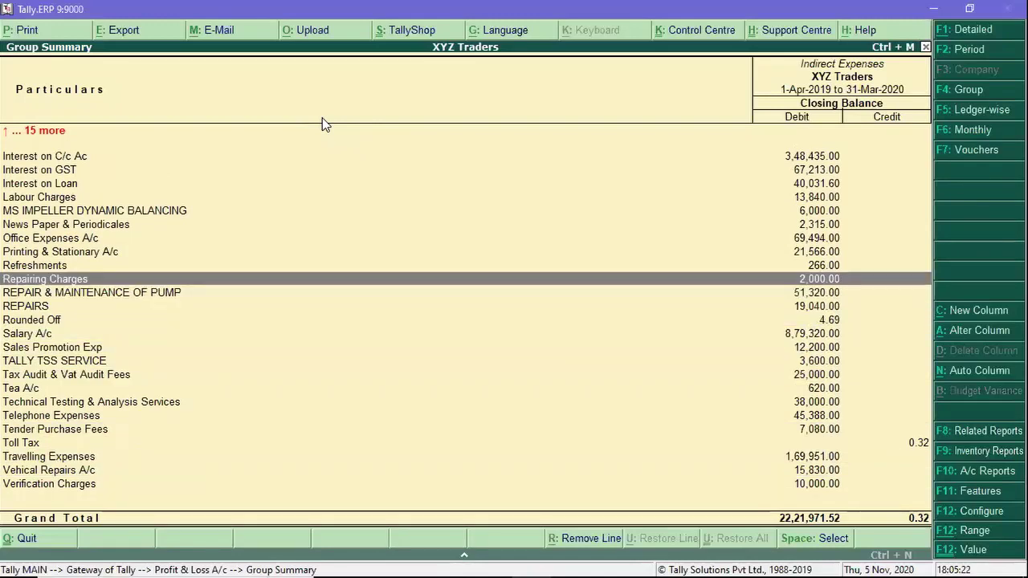
pyautogui.press('Up')
pyautogui.press('Up')
pyautogui.press('Up')
pyautogui.press('Down')
pyautogui.press('Up')
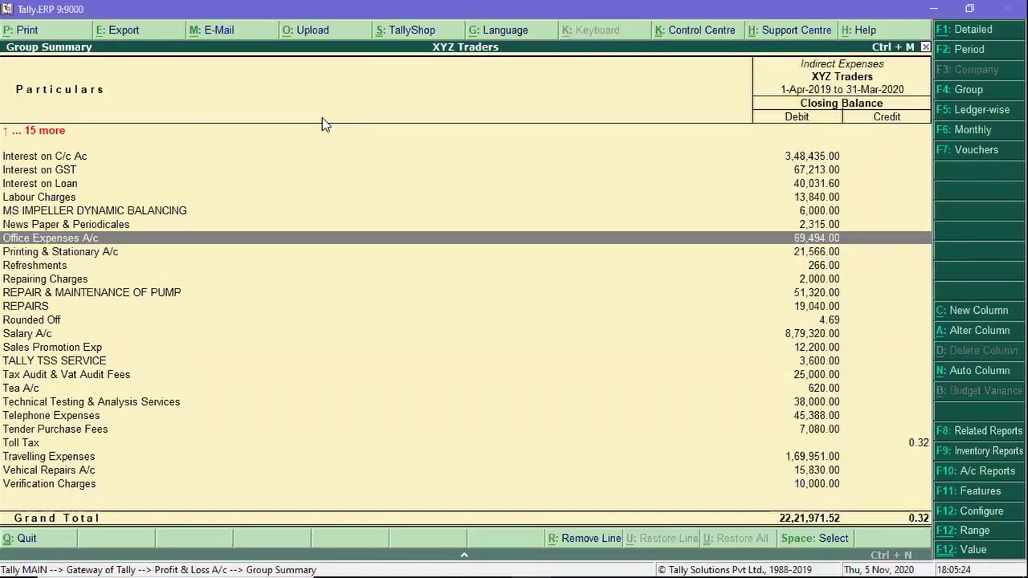
pyautogui.press('Down')
pyautogui.press('Up')
pyautogui.press('Up')
pyautogui.press('Up')
pyautogui.press('Up')
pyautogui.press('Up')
pyautogui.press('Up')
pyautogui.press('Up')
pyautogui.press('Up')
pyautogui.press('Up')
pyautogui.press('Down')
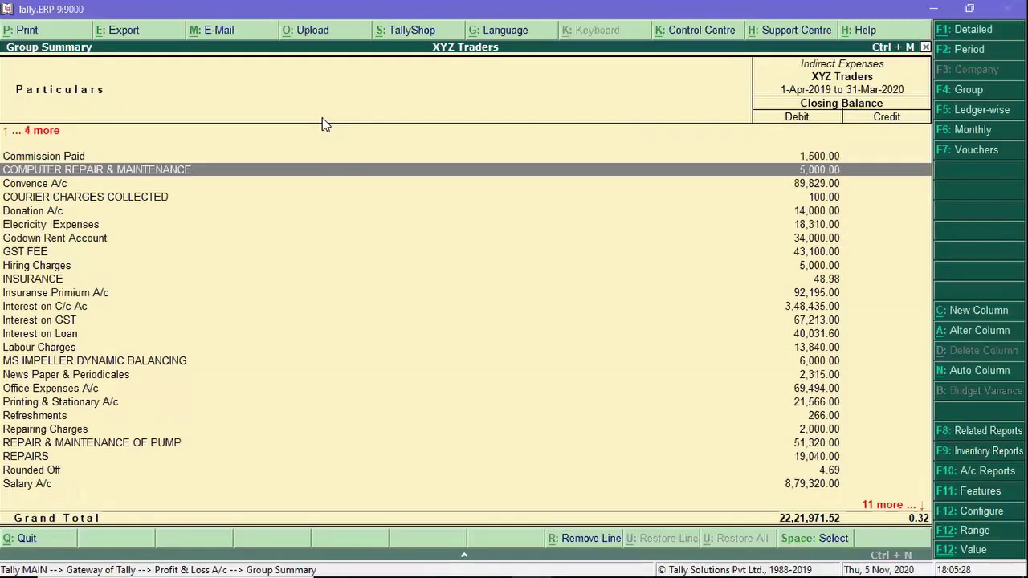
pyautogui.press('Up')
pyautogui.press('Up')
pyautogui.press('Up')
pyautogui.press('Up')
pyautogui.press('pagedown')
pyautogui.press('pagedown')
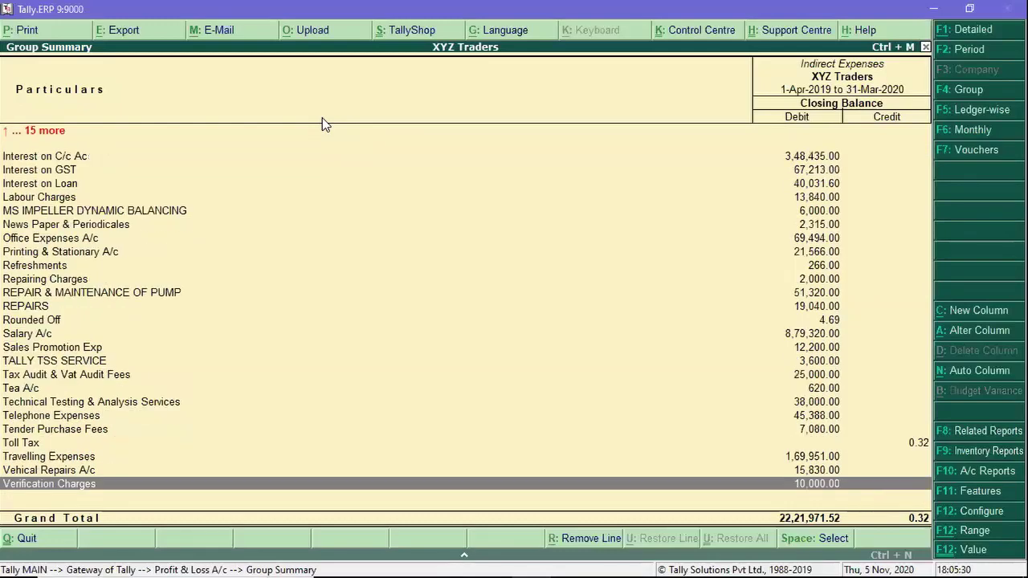
pyautogui.hotkey('alt', 'Tab')
pyautogui.hotkey('alt', 'Tab')
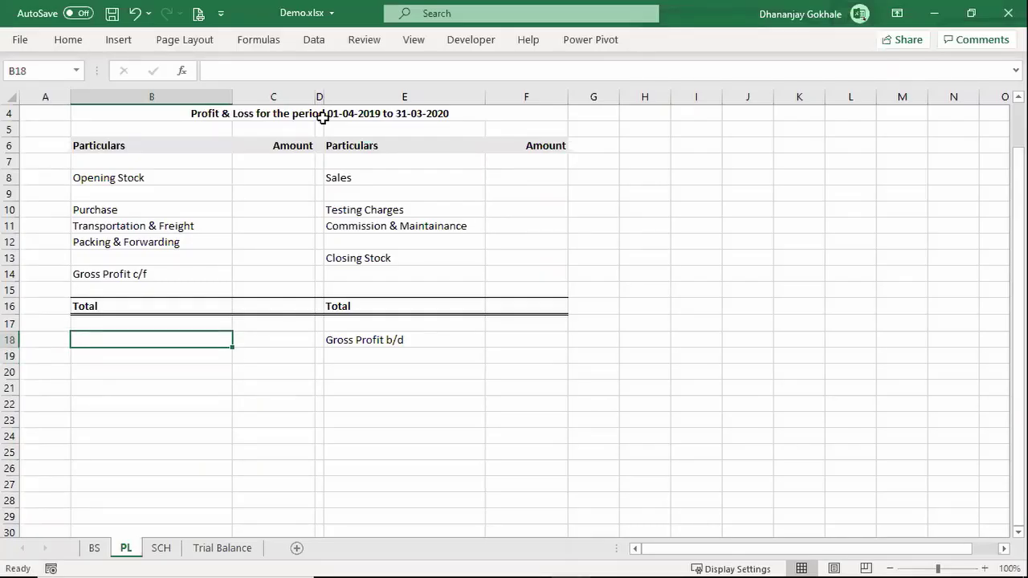
# Enter 'Repair Maintanence' in B18 and move to the amount cell C18
pyautogui.write('Repair')
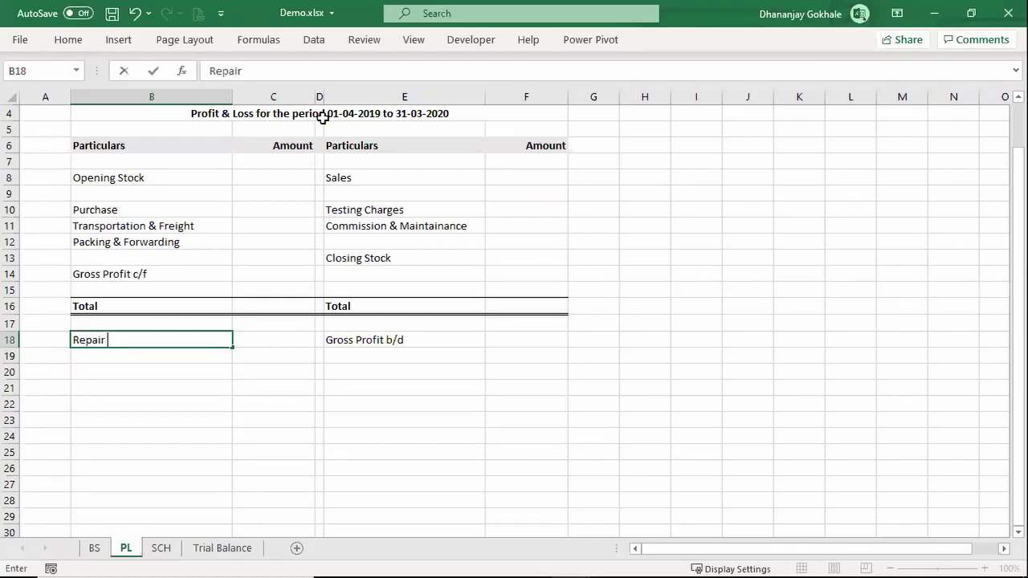
pyautogui.write(' Maintan')
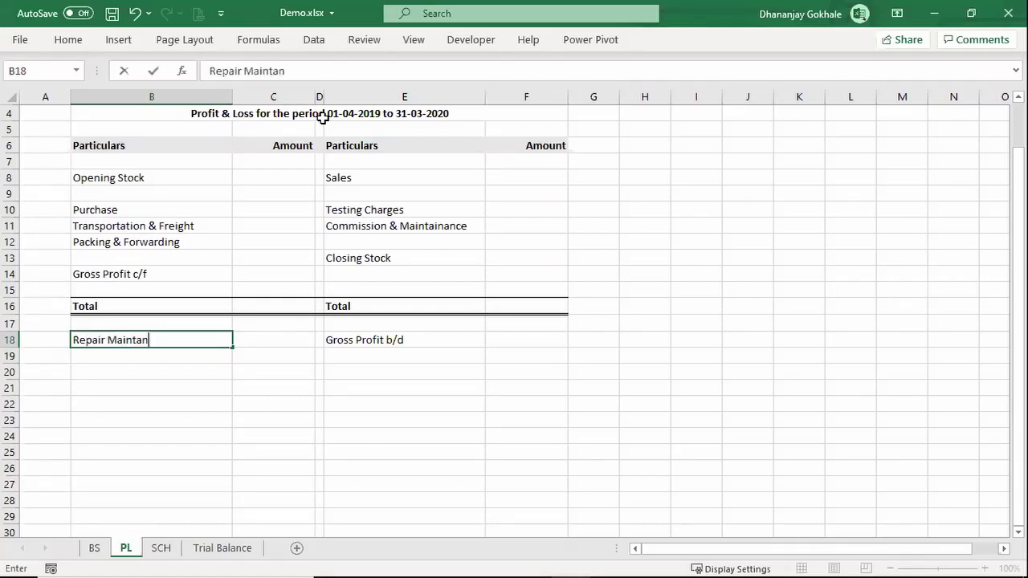
pyautogui.write('ence')
pyautogui.press('Return')
pyautogui.press('Up')
pyautogui.press('Right')
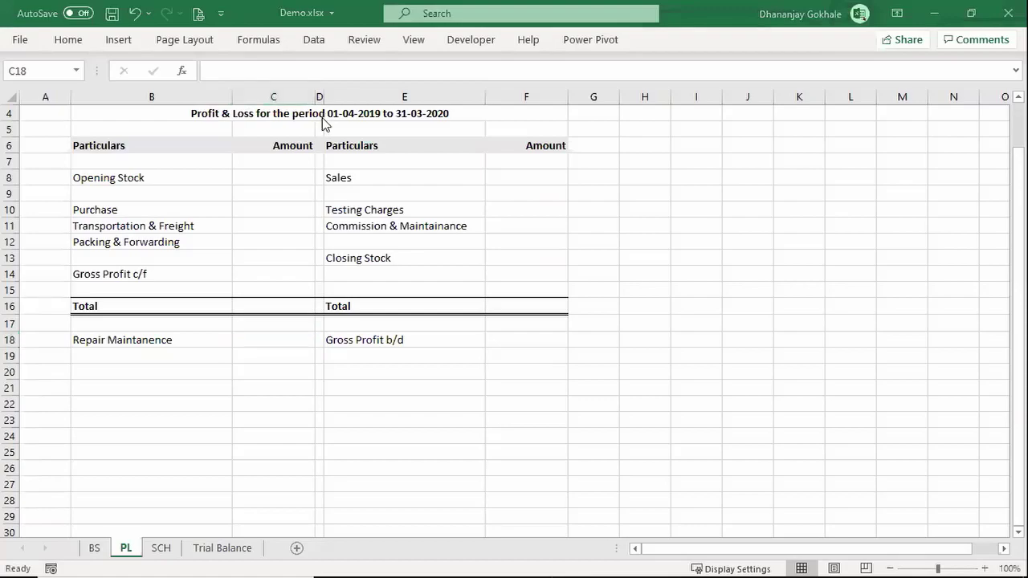
# Check Tally's Repairing Charges, REPAIR & MAINTENANCE OF PUMP and REPAIRS ledgers, then zoom the PL sheet
pyautogui.hotkey('alt', 'Tab')
pyautogui.hotkey('alt', 'Tab')
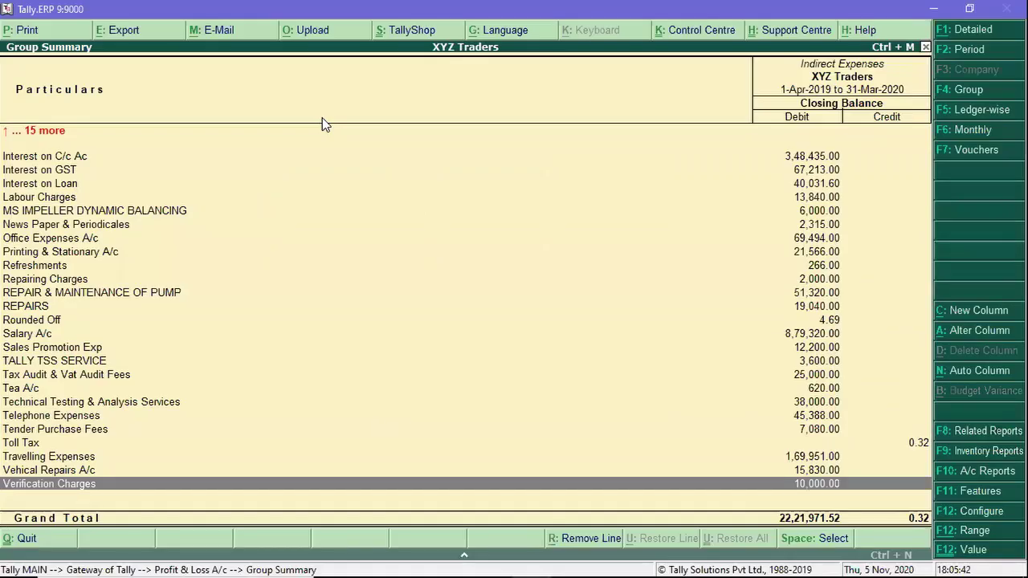
pyautogui.press('r')
pyautogui.press('Down')
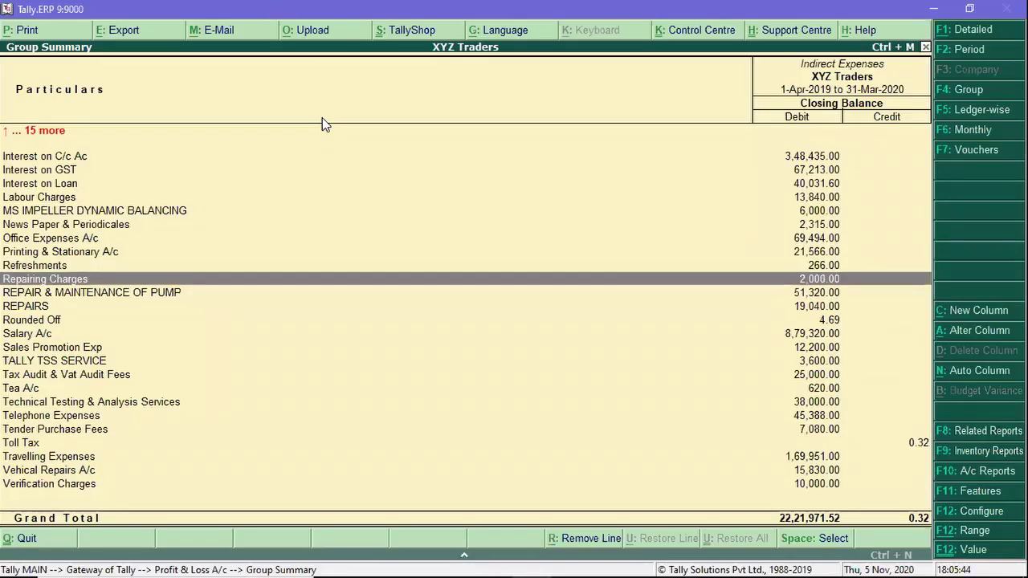
pyautogui.press('Down')
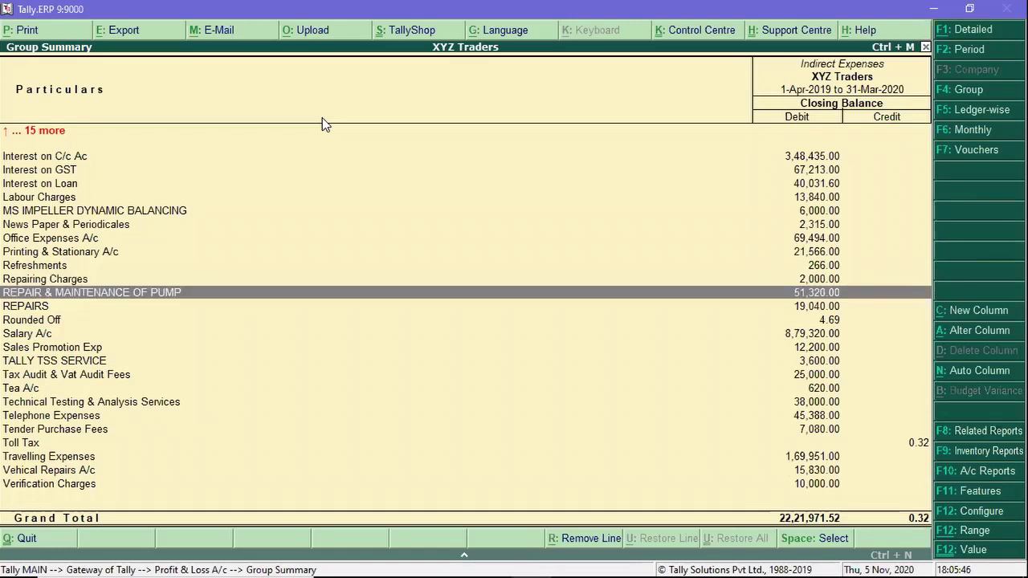
pyautogui.press('Down')
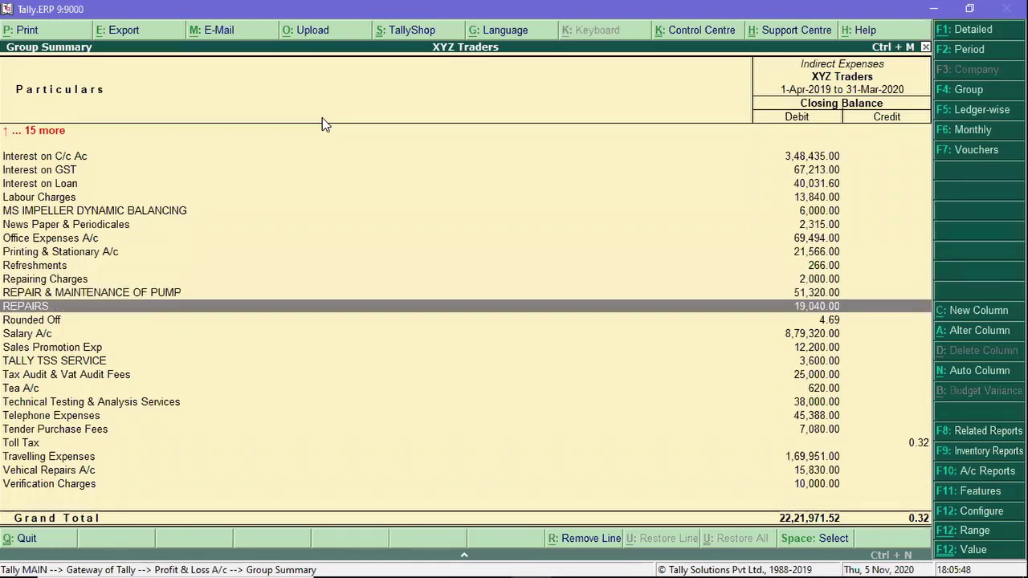
pyautogui.hotkey('alt', 'Tab')
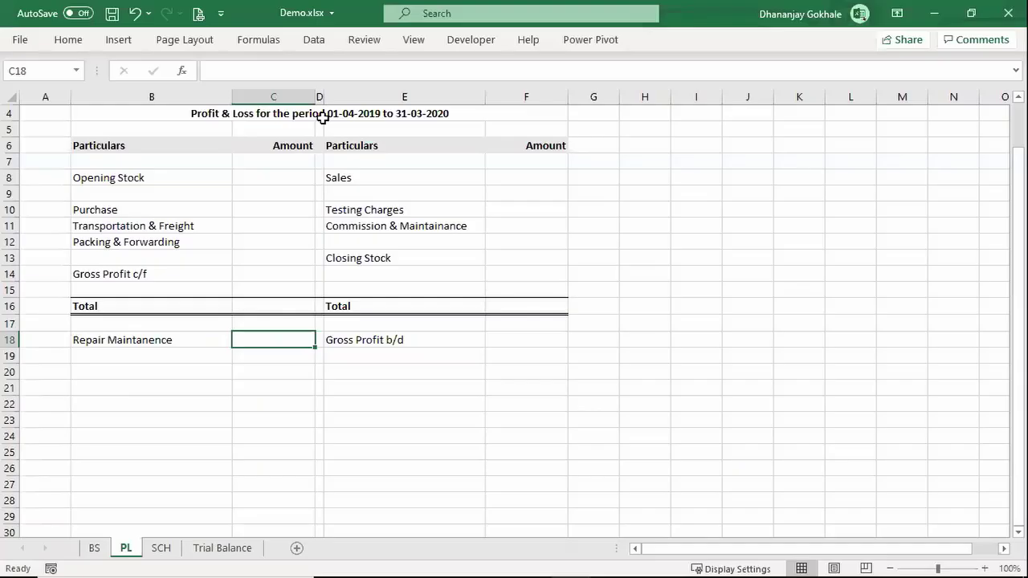
pyautogui.scroll(1, 366, 386)
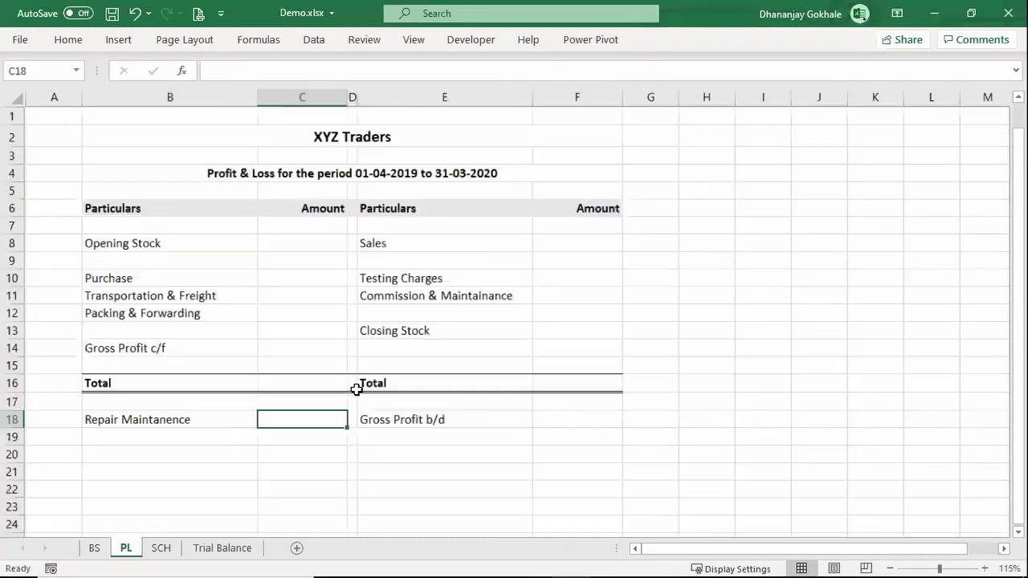
pyautogui.scroll(1, 366, 386)
pyautogui.scroll(-3, 366, 386)
# Enter =2000+51320+19040 in C18, reading the repair amounts from Tally
pyautogui.write('=')
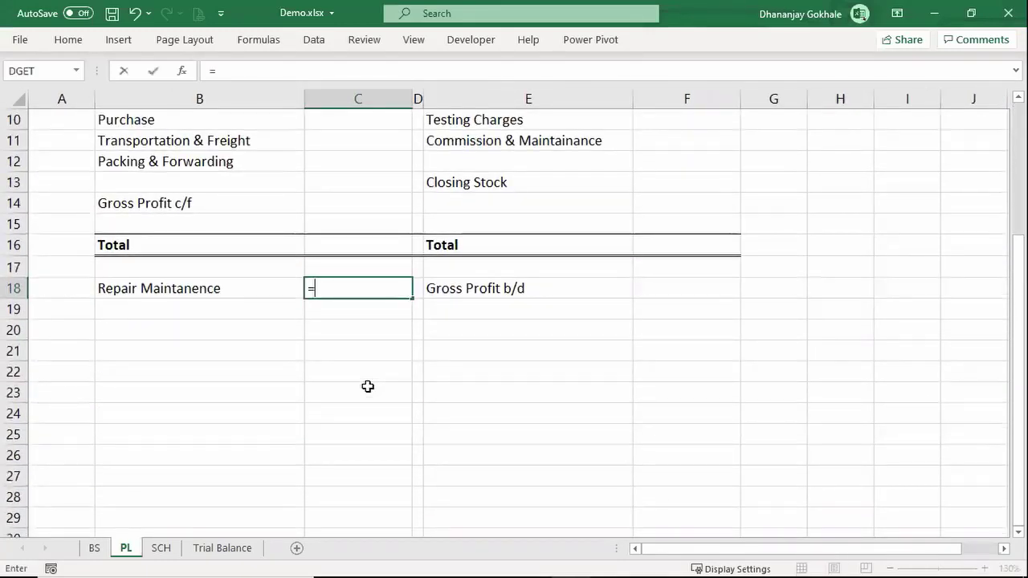
pyautogui.write('2000+')
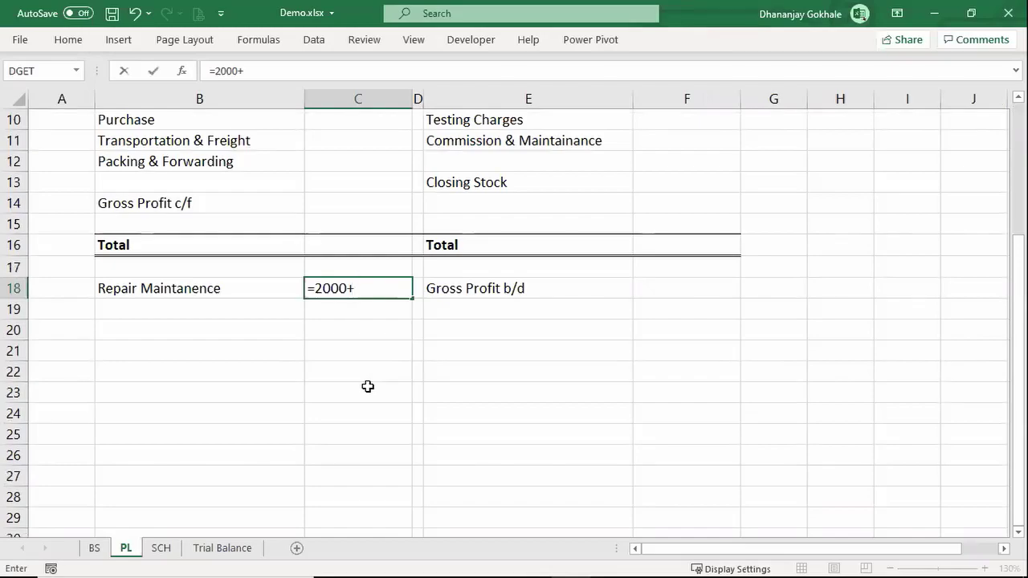
pyautogui.hotkey('alt', 'Tab')
pyautogui.hotkey('alt', 'Tab')
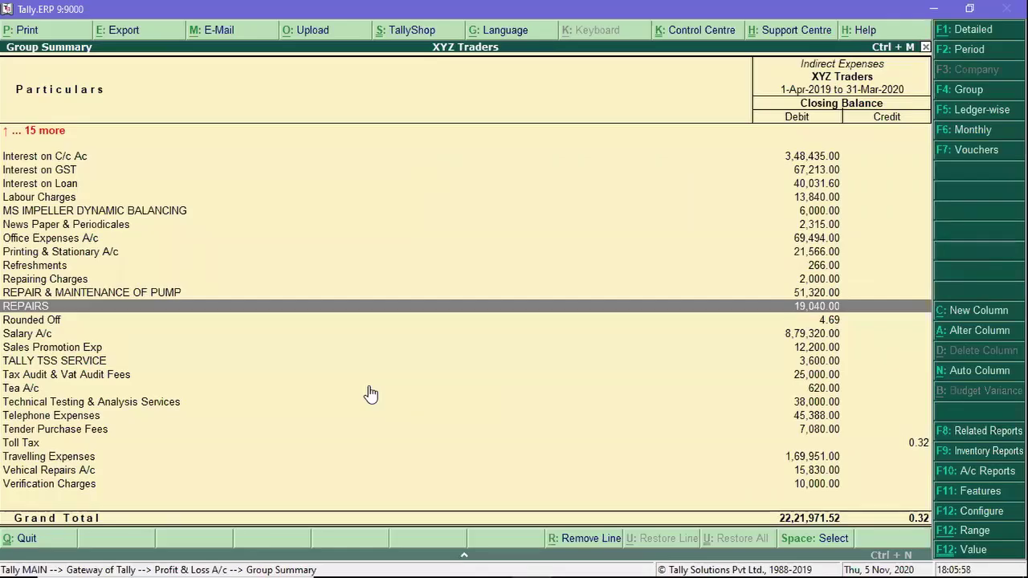
pyautogui.press('Up')
pyautogui.hotkey('alt', 'Tab')
pyautogui.write('=2000+51')
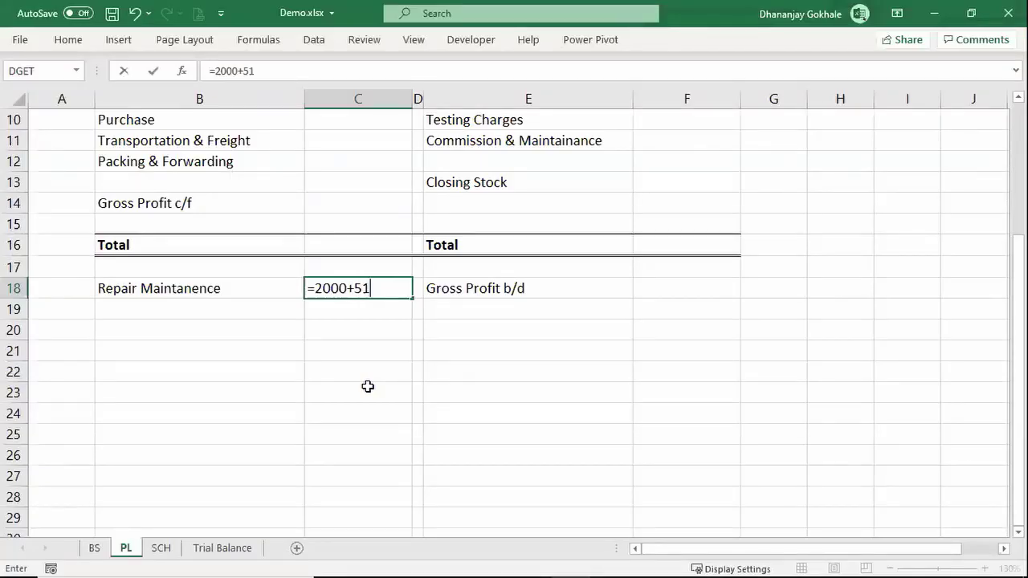
pyautogui.write(',320')
pyautogui.hotkey('alt', 'Tab')
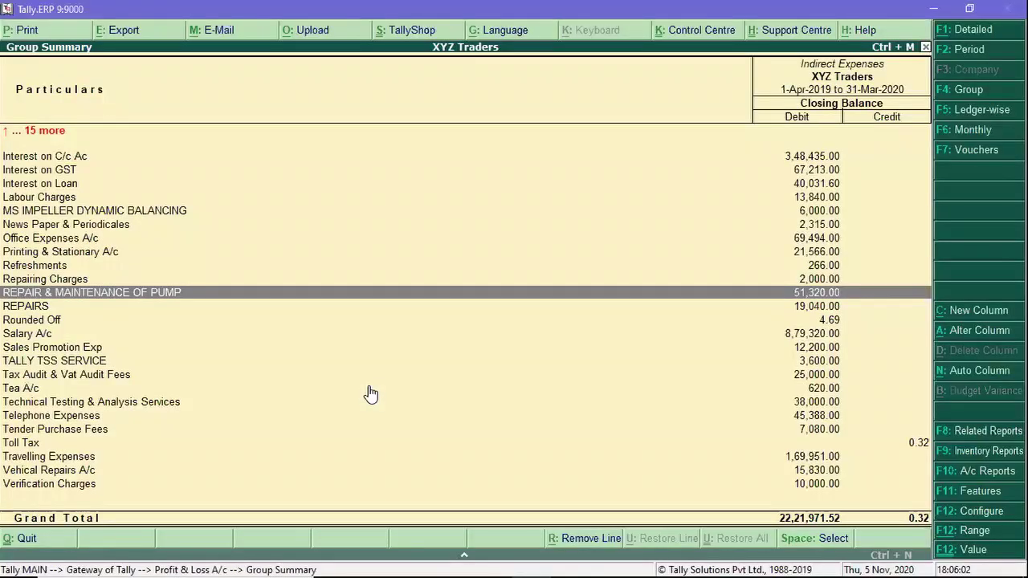
pyautogui.press('Down')
pyautogui.hotkey('alt', 'Tab')
pyautogui.write('+')
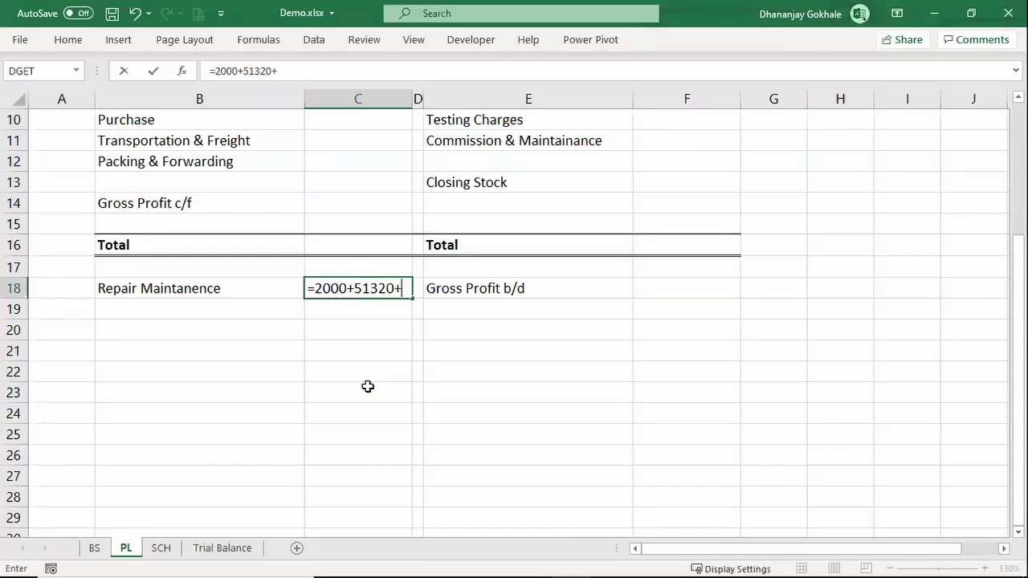
pyautogui.write('19040')
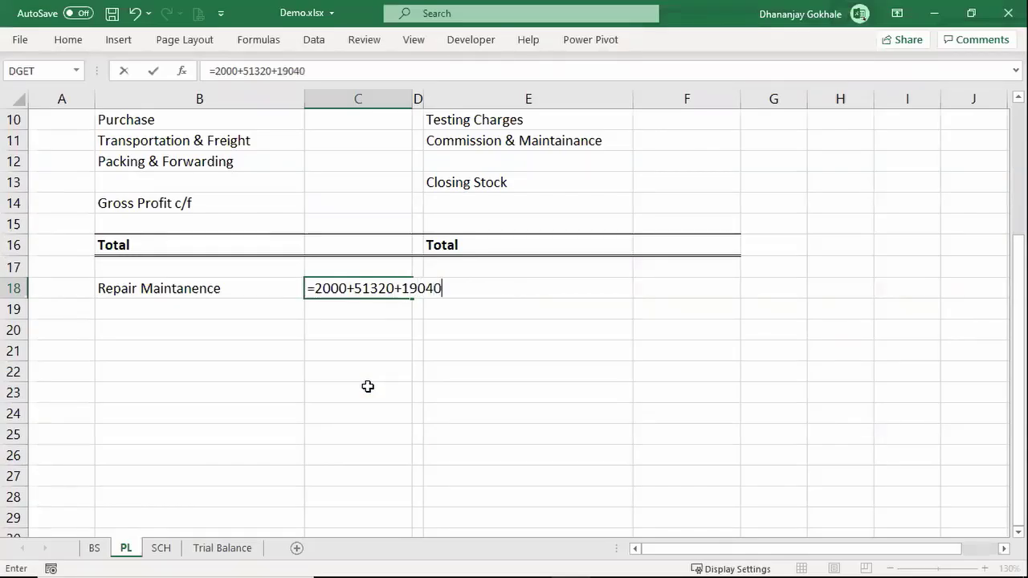
pyautogui.press('Return')
pyautogui.press('Up')
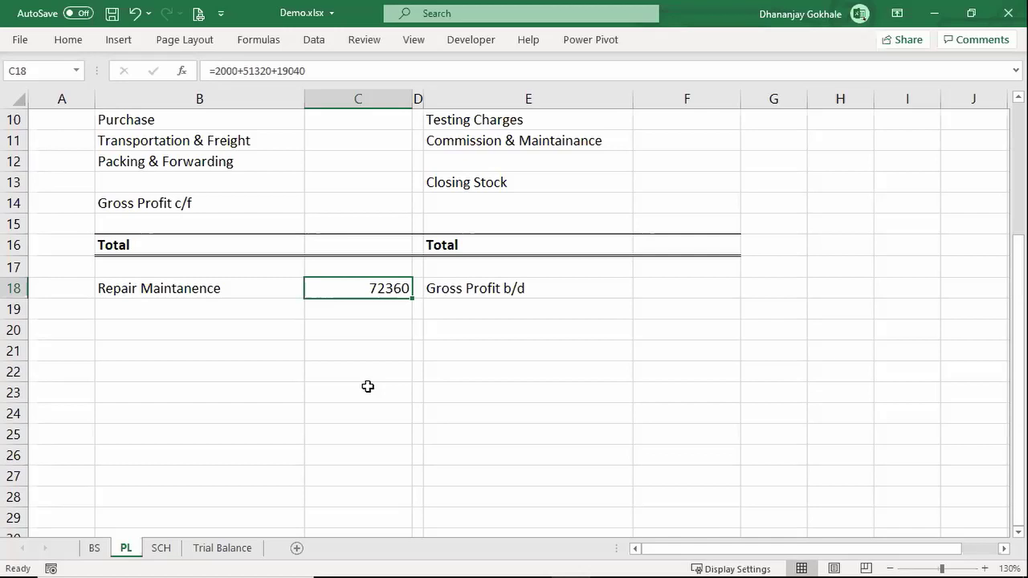
# Confirm C18 shows 72360, then select B18:C18 to clear the row
pyautogui.press('F2')
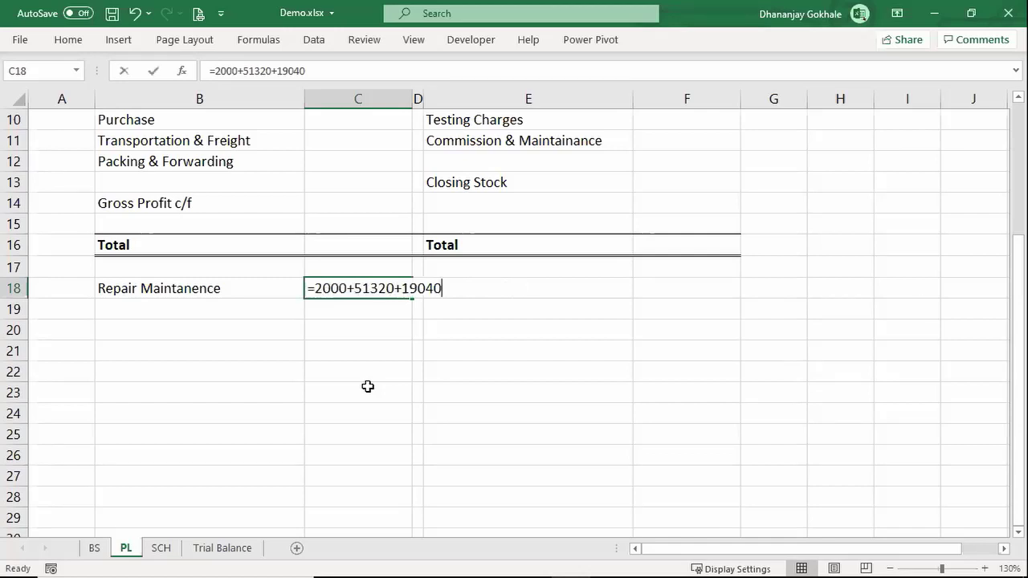
pyautogui.press('Escape')
pyautogui.press('Return')
pyautogui.press('Up')
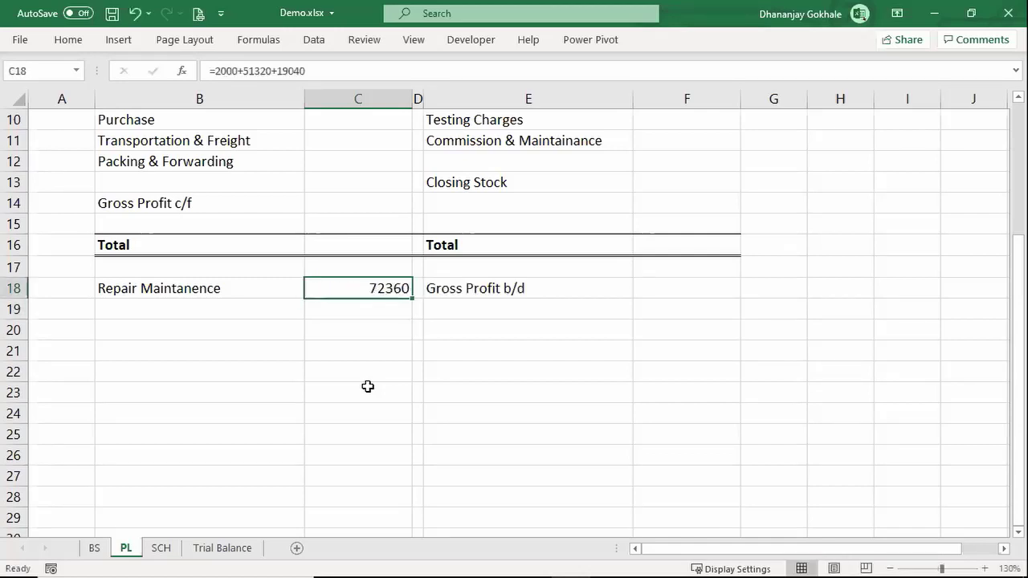
pyautogui.press('Left')
pyautogui.hotkey('shift', 'Right')
pyautogui.press('Delete')
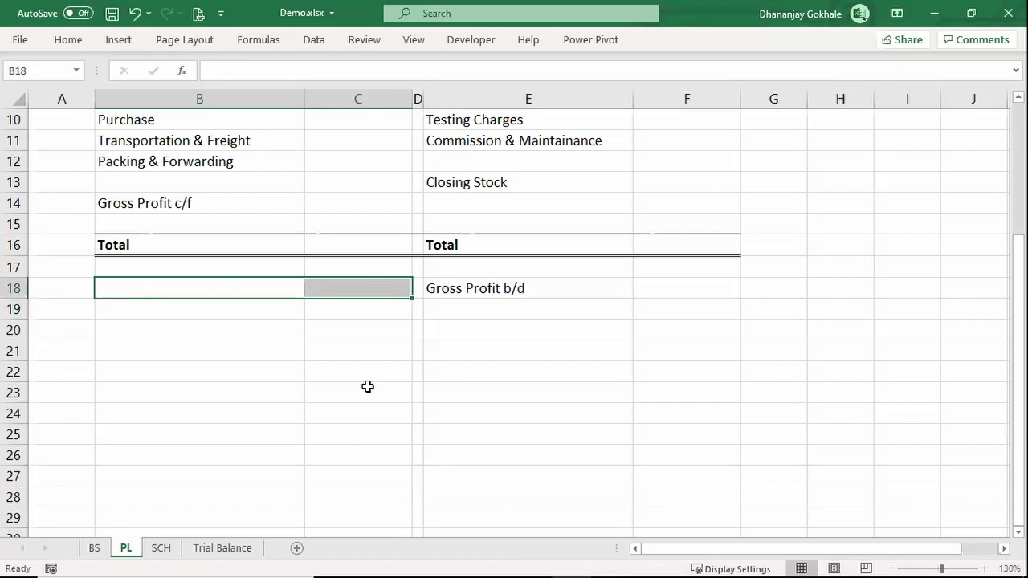
pyautogui.press('Down')
pyautogui.hotkey('ctrl', 'pagedown')
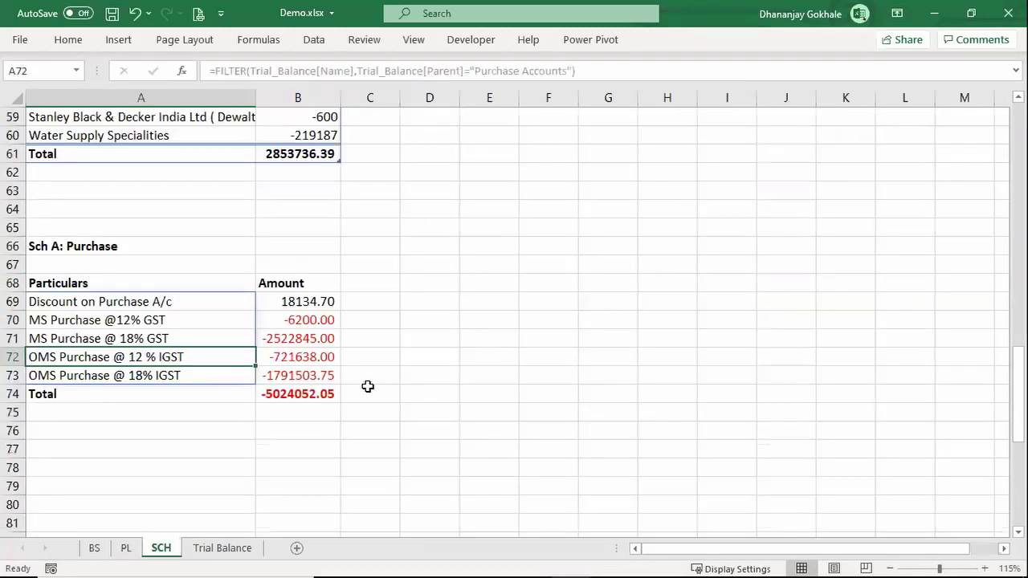
pyautogui.hotkey('ctrl', 'pagedown')
pyautogui.hotkey('ctrl', 'pageup')
pyautogui.hotkey('ctrl', 'pageup')
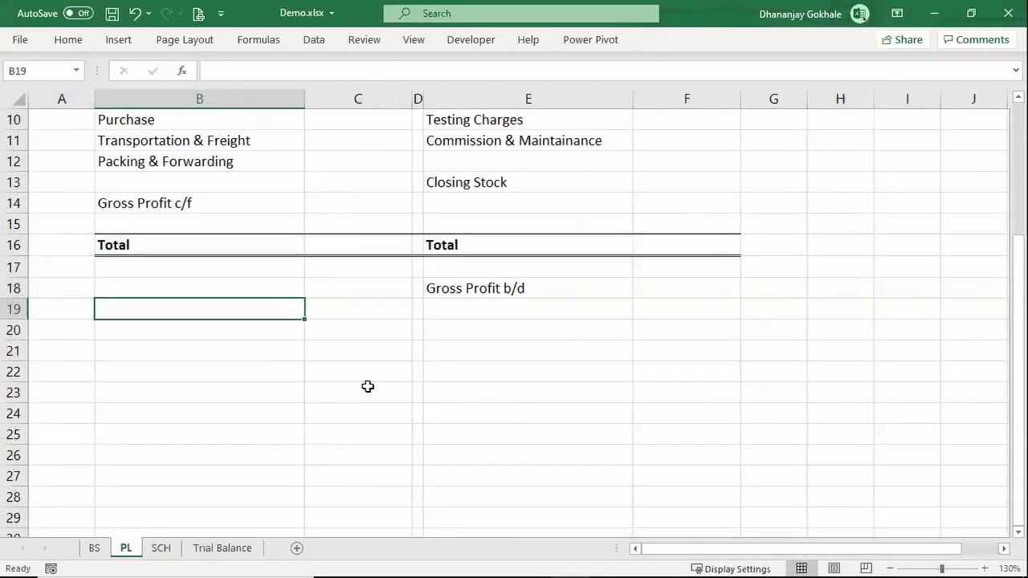
pyautogui.press('Up')
pyautogui.hotkey('shift', 'Down')
pyautogui.hotkey('shift', 'Right')
pyautogui.hotkey('shift', 'Down')
pyautogui.hotkey('shift', 'Down')
pyautogui.hotkey('shift', 'Down')
pyautogui.hotkey('shift', 'Down')
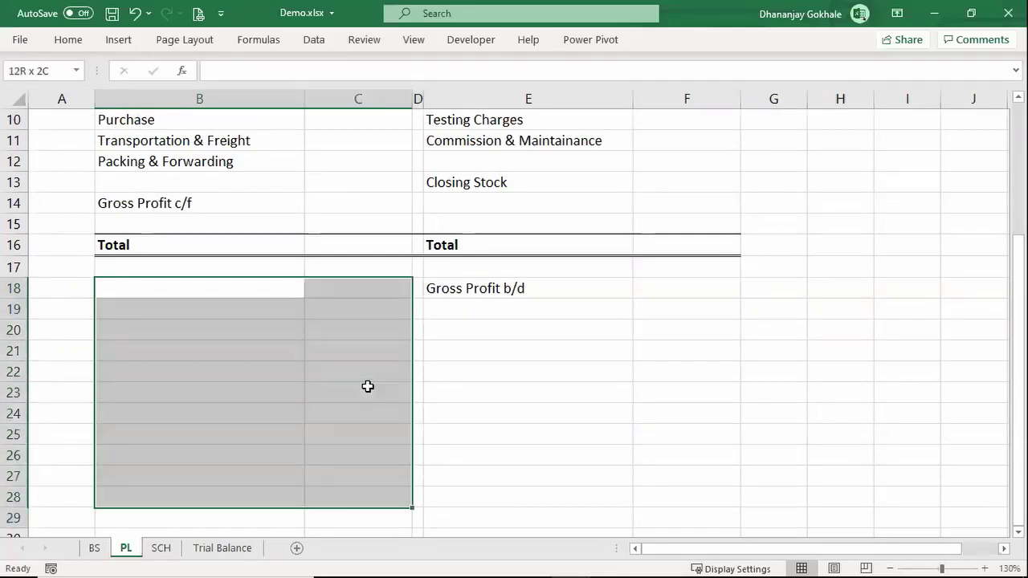
pyautogui.hotkey('shift', 'Down')
pyautogui.hotkey('shift', 'Down')
pyautogui.hotkey('shift', 'Down')
pyautogui.hotkey('shift', 'Down')
pyautogui.hotkey('shift', 'Down')
pyautogui.hotkey('shift', 'Up')
pyautogui.hotkey('shift', 'Up')
pyautogui.hotkey('shift', 'Up')
pyautogui.hotkey('shift', 'Up')
pyautogui.hotkey('shift', 'Up')
pyautogui.hotkey('shift', 'Up')
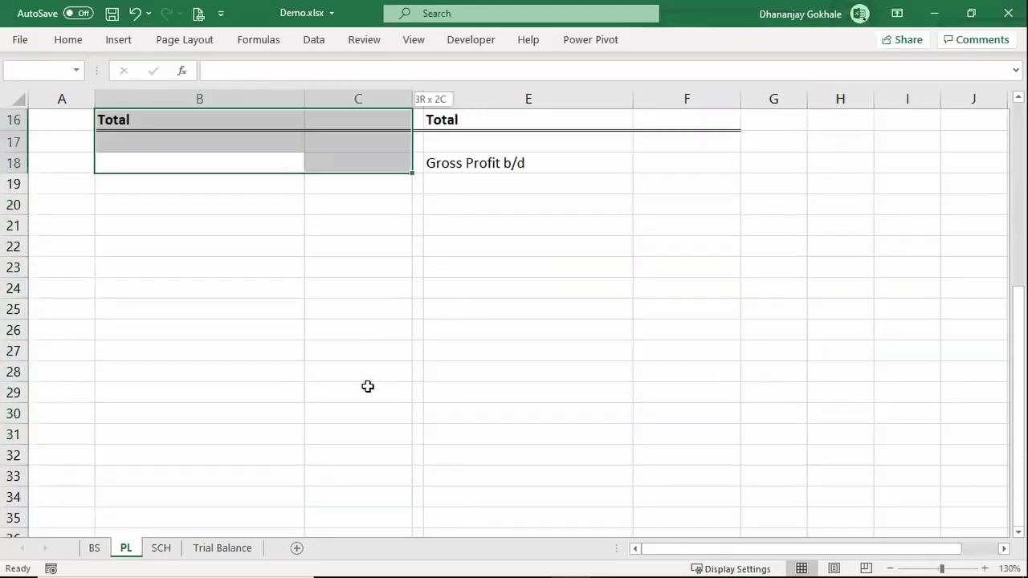
pyautogui.press('Down')
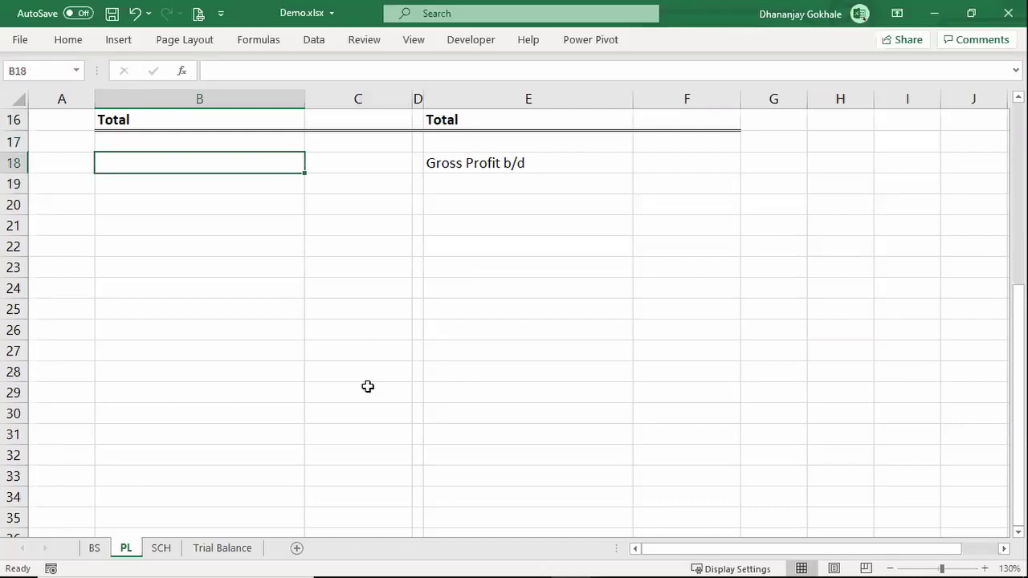
pyautogui.scroll(1, 368, 386)
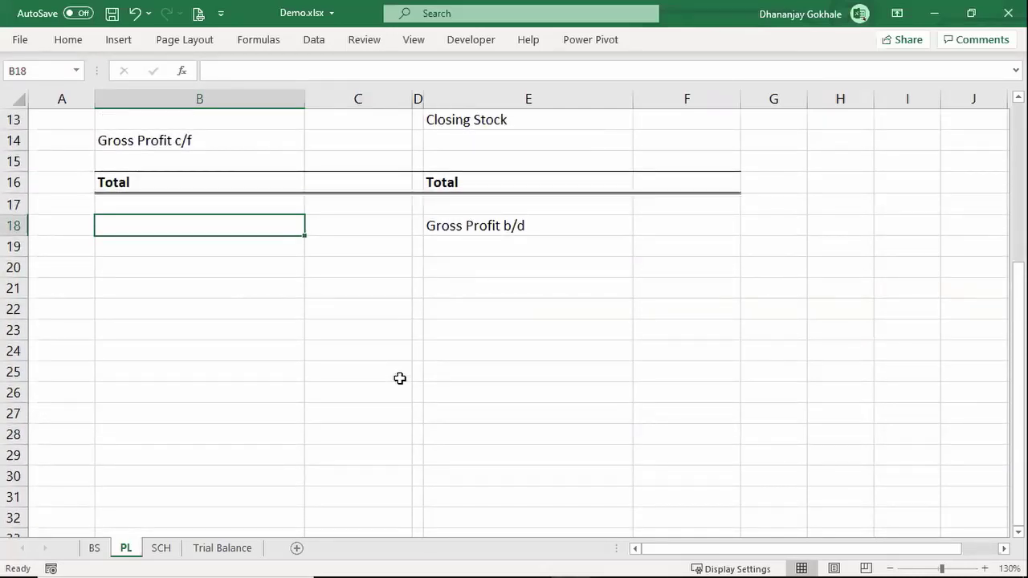
pyautogui.hotkey('alt', 'Tab')
pyautogui.press('Up')
pyautogui.press('Up')
pyautogui.press('Up')
pyautogui.press('Up')
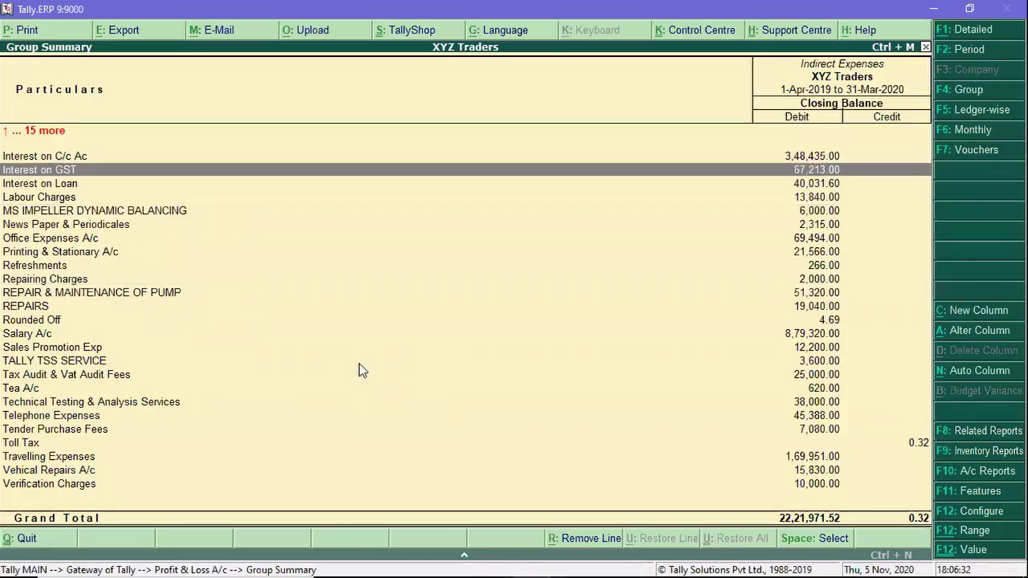
pyautogui.press('Up')
pyautogui.press('Up')
pyautogui.press('Up')
pyautogui.press('Up')
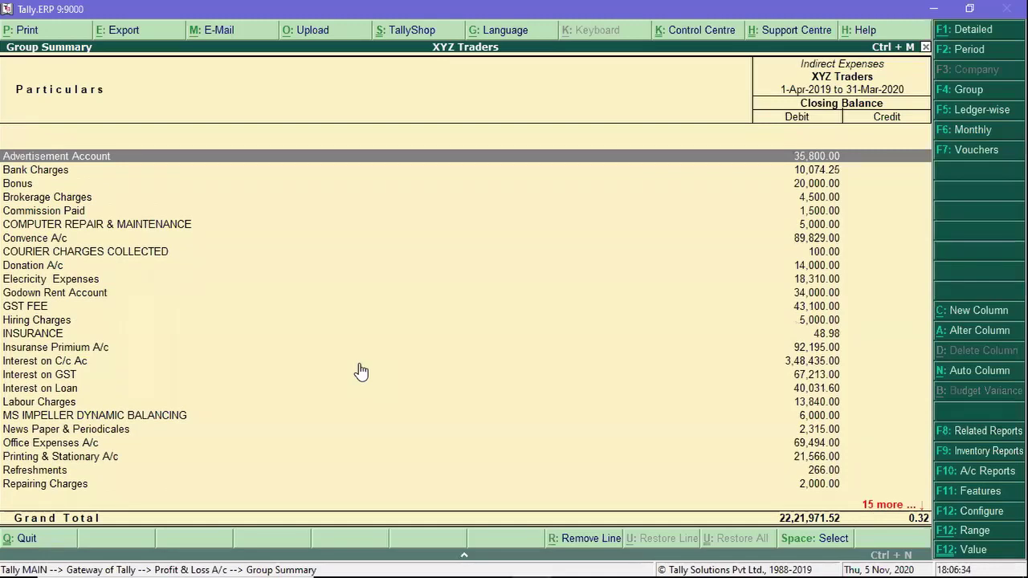
pyautogui.press('Down')
pyautogui.press('Down')
pyautogui.press('Down')
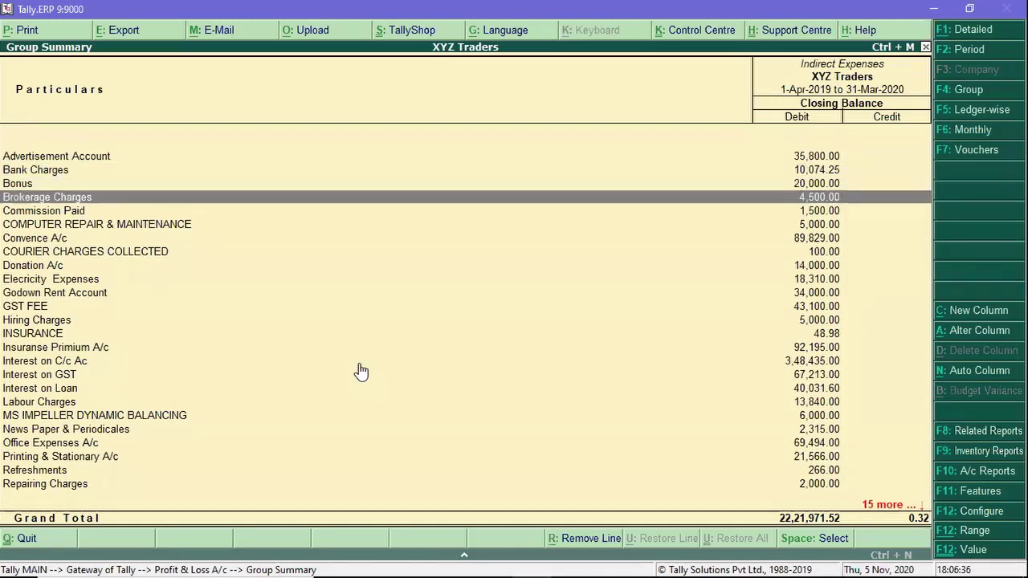
pyautogui.press('Down')
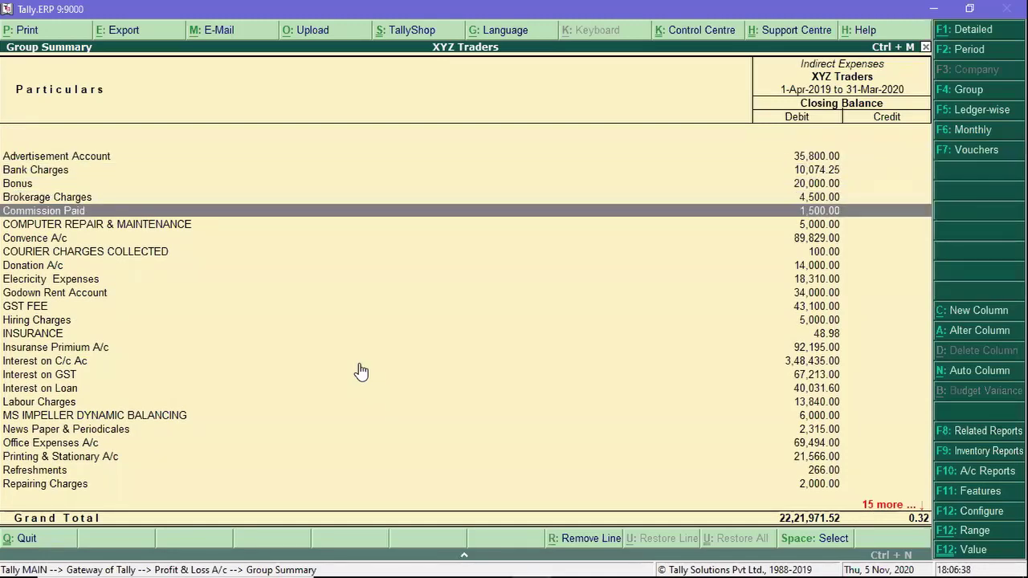
pyautogui.press('Down')
pyautogui.press('Down')
pyautogui.press('Down')
pyautogui.press('Up')
pyautogui.press('Up')
pyautogui.press('Up')
pyautogui.press('Up')
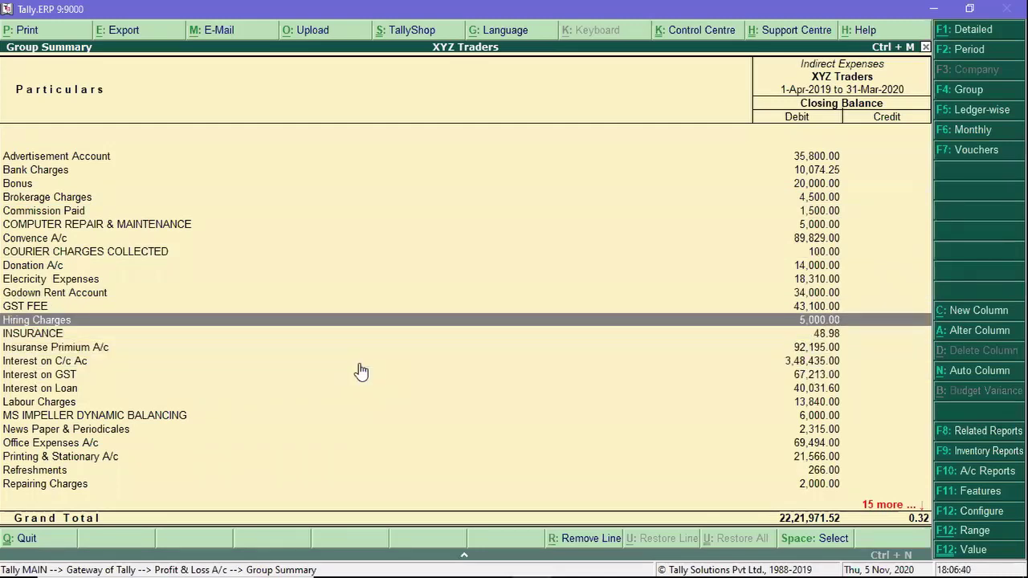
pyautogui.press('Down')
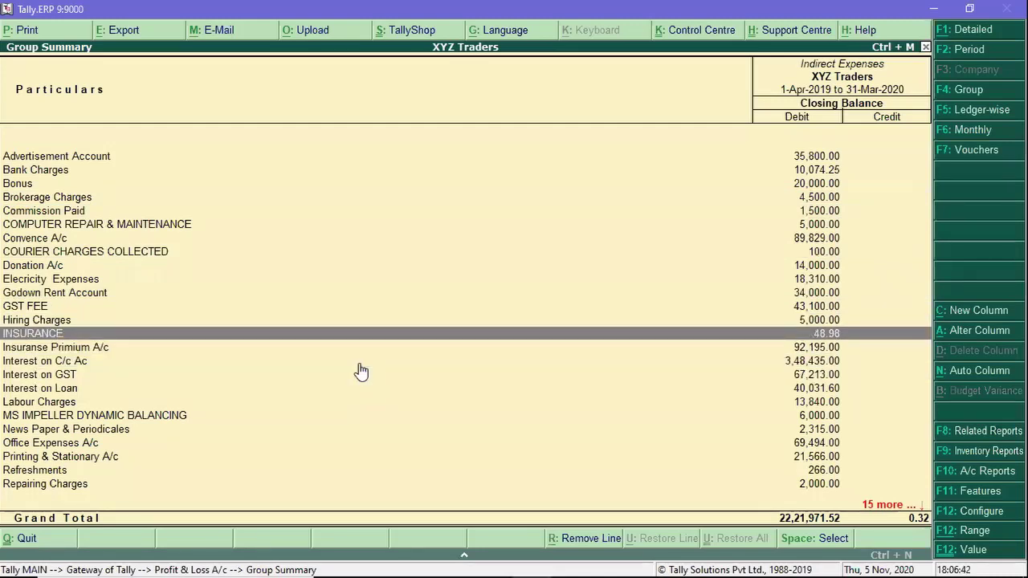
pyautogui.press('Down')
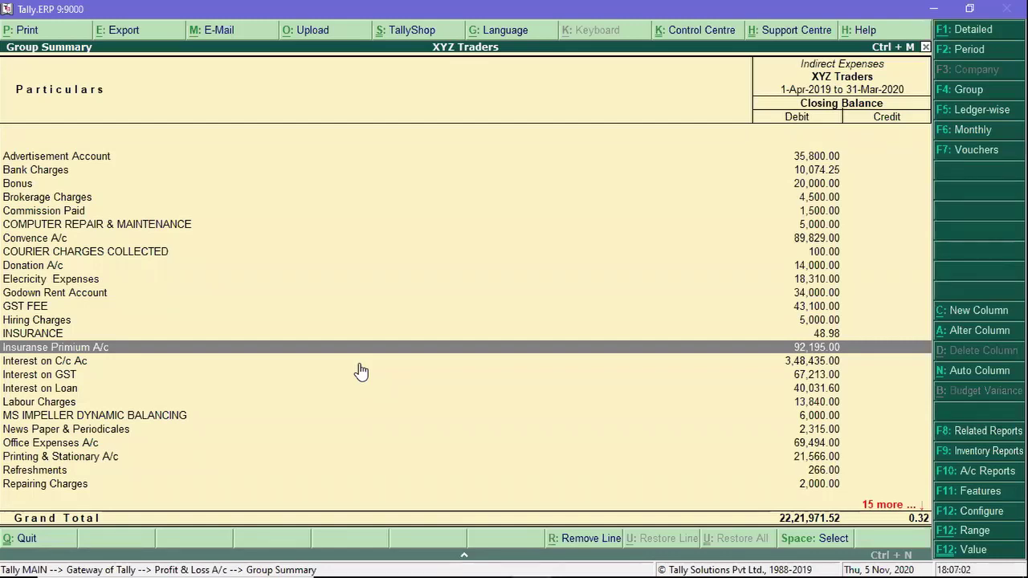
pyautogui.hotkey('alt', 'Tab')
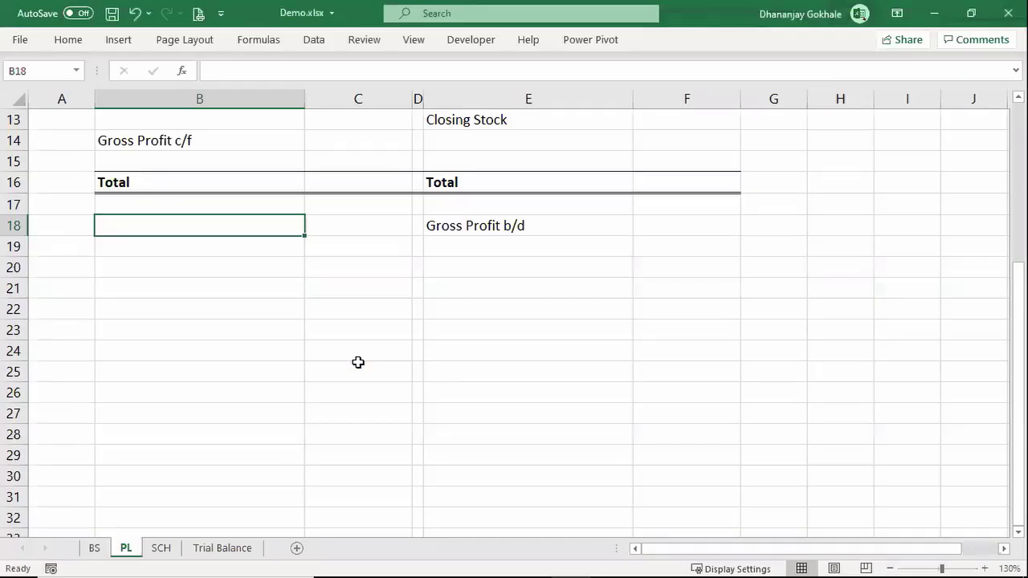
# From the Trial Balance sheet, launch the Power Query Editor via Data > Get Data
pyautogui.click(239, 548)
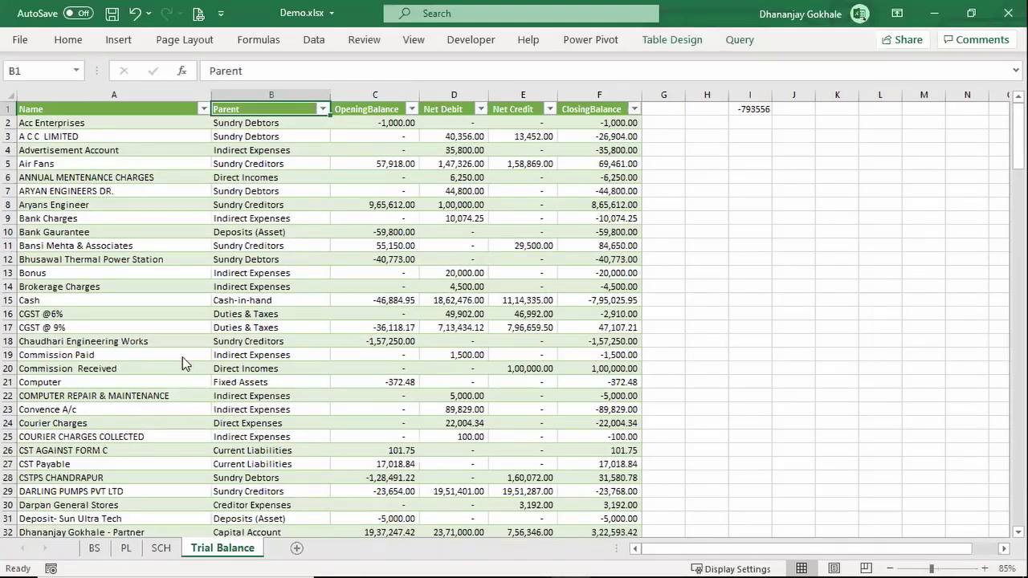
pyautogui.hotkey('alt', 'Tab')
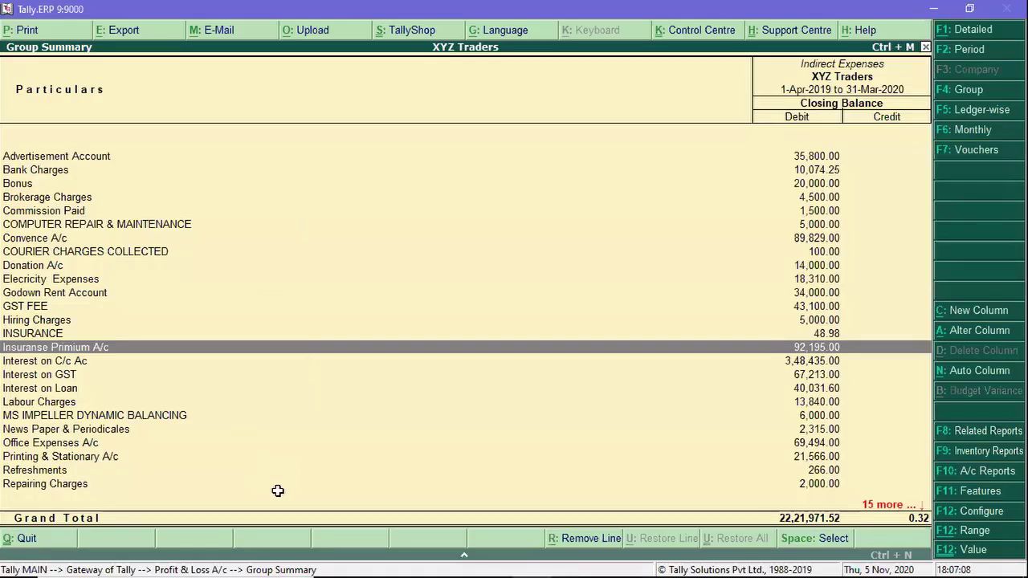
pyautogui.hotkey('alt', 'Tab')
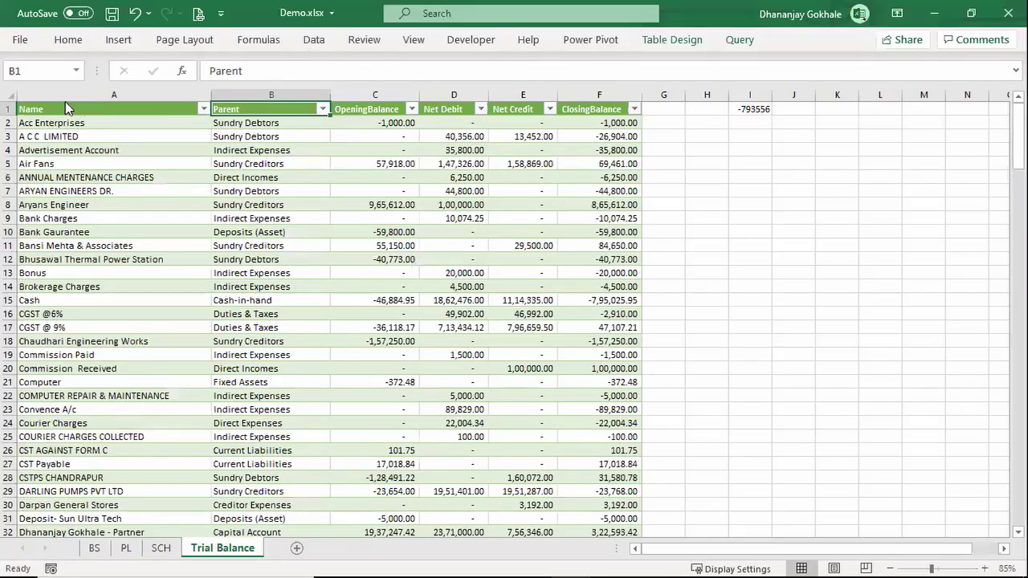
pyautogui.hotkey('alt', 'a')
pyautogui.click(30, 102)
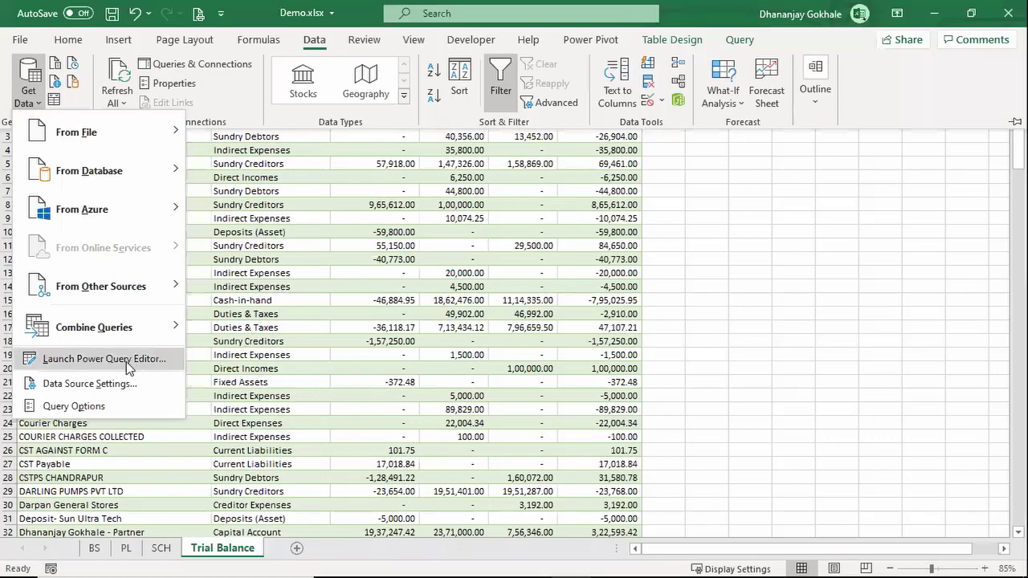
pyautogui.click(95, 363)
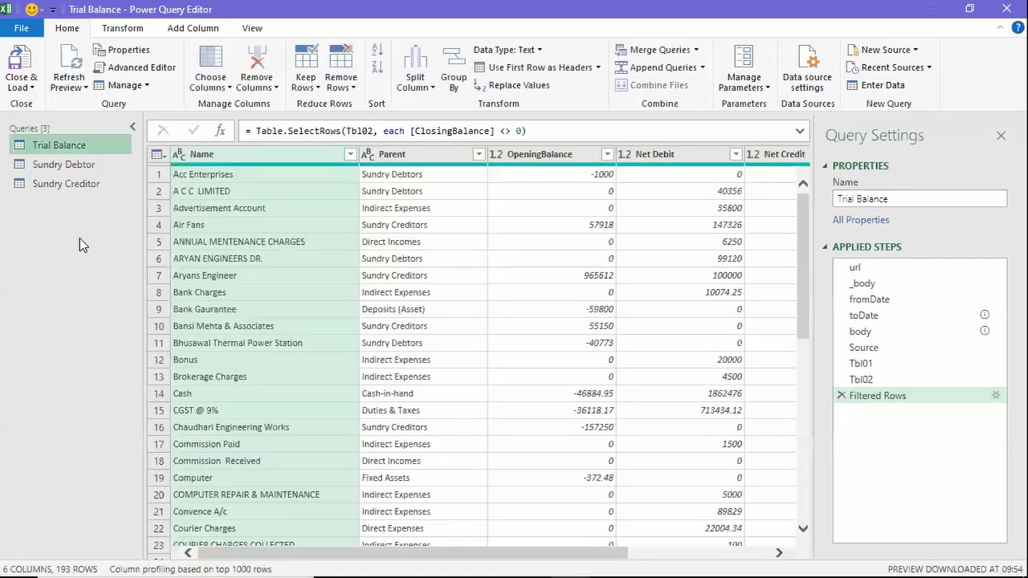
# Duplicate the Sundry Debtor query and change its Filtered Rows value to Indirect Expenses
pyautogui.press('Down')
pyautogui.press('Down')
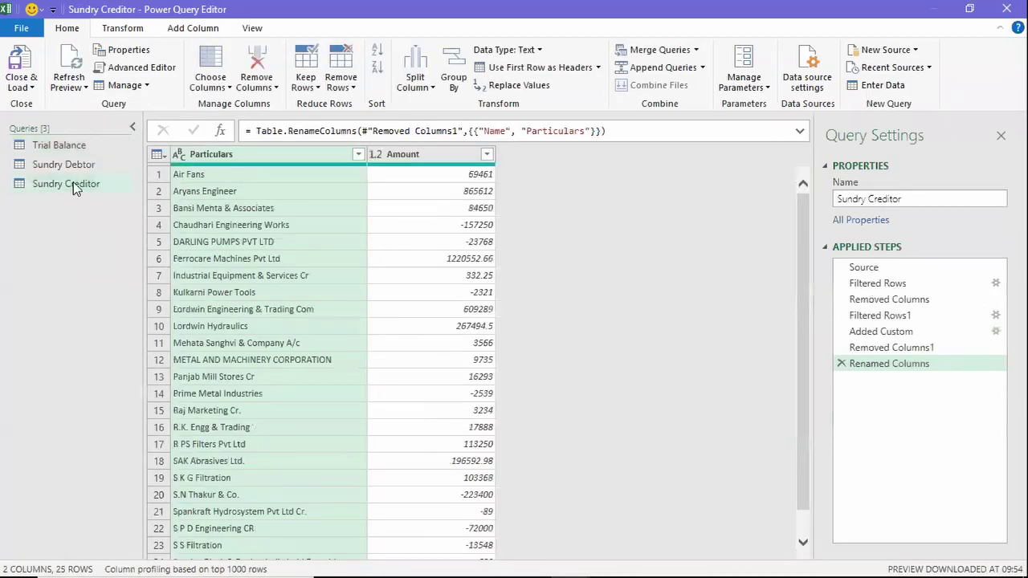
pyautogui.click(73, 184)
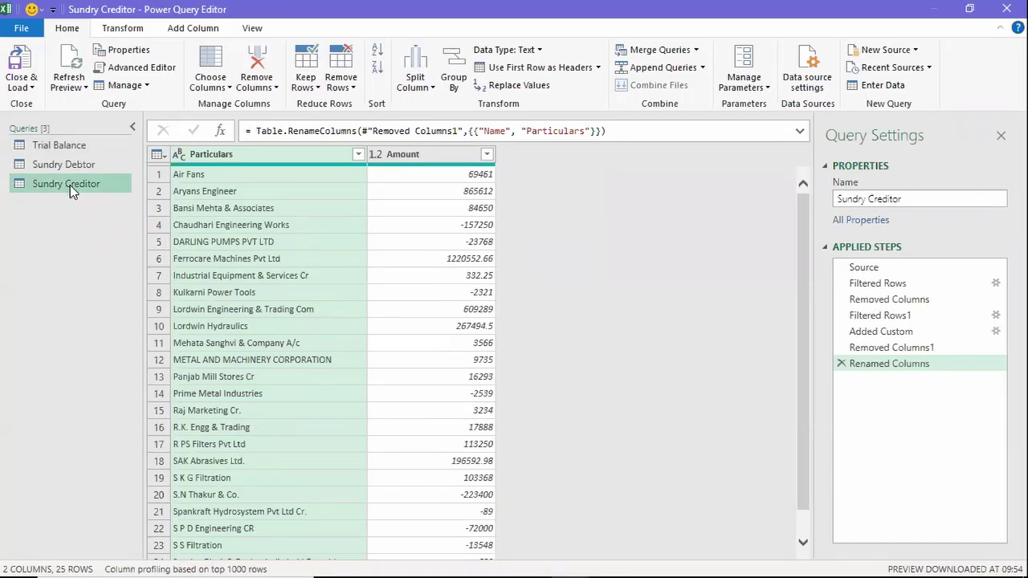
pyautogui.click(74, 167)
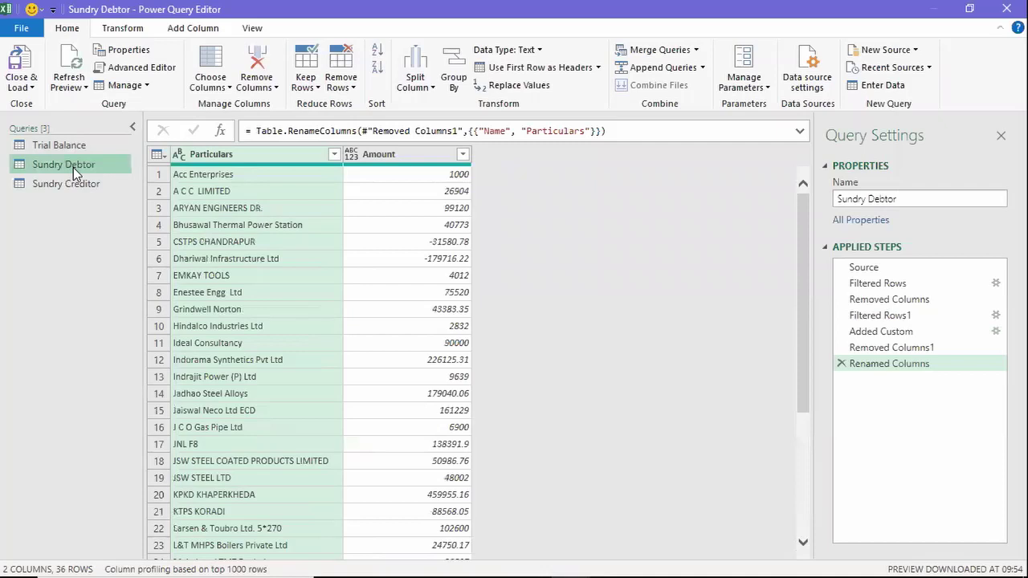
pyautogui.rightClick(73, 167)
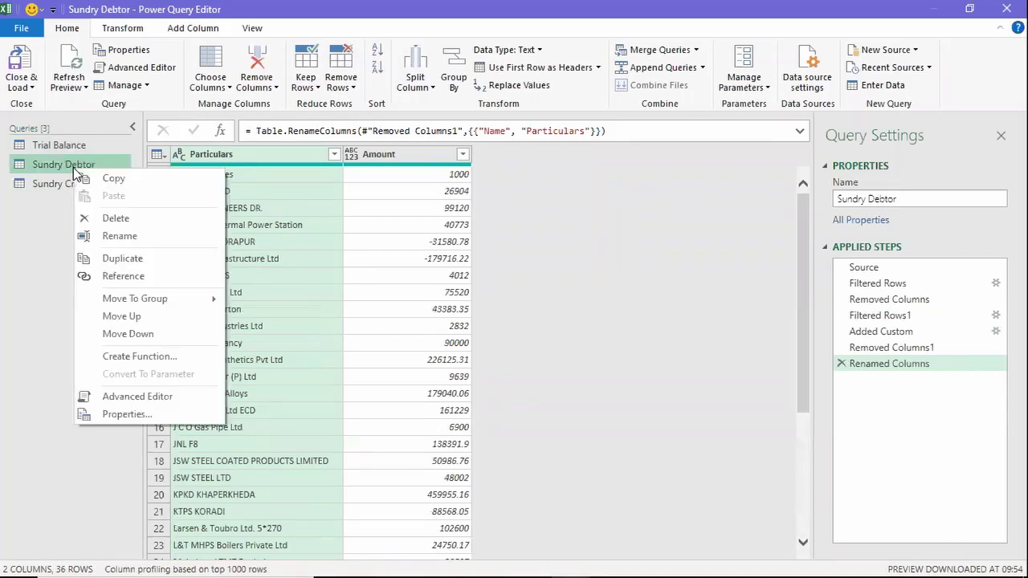
pyautogui.click(109, 258)
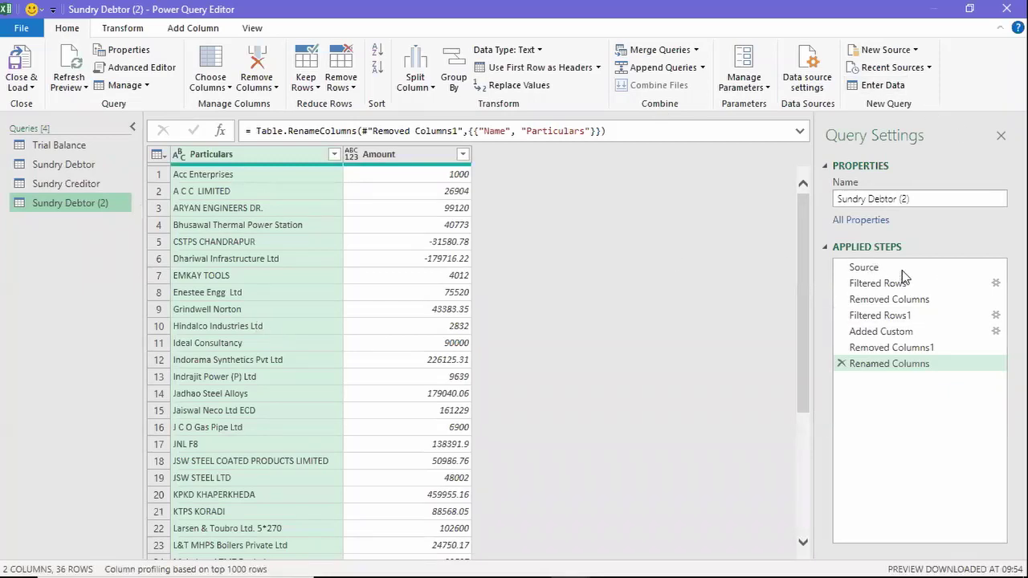
pyautogui.click(993, 285)
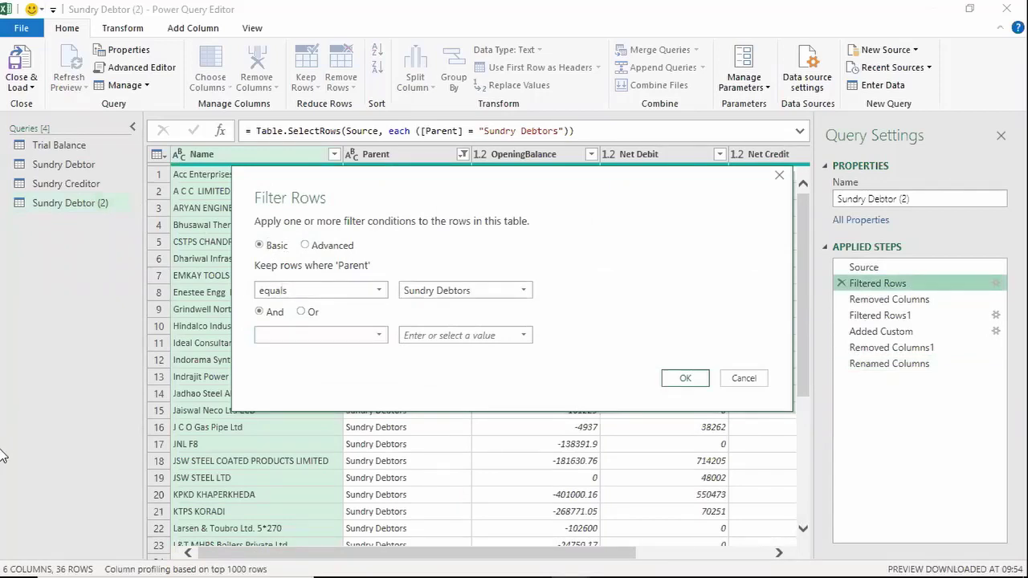
pyautogui.hotkey('ctrl', 'a')
pyautogui.write('Indirect E')
pyautogui.write('xpense')
pyautogui.write('s')
# Confirm the Indirect Expenses filter and compare the rows with Tally's Indirect Expenses line
pyautogui.click(681, 373)
pyautogui.hotkey('alt', 'Tab')
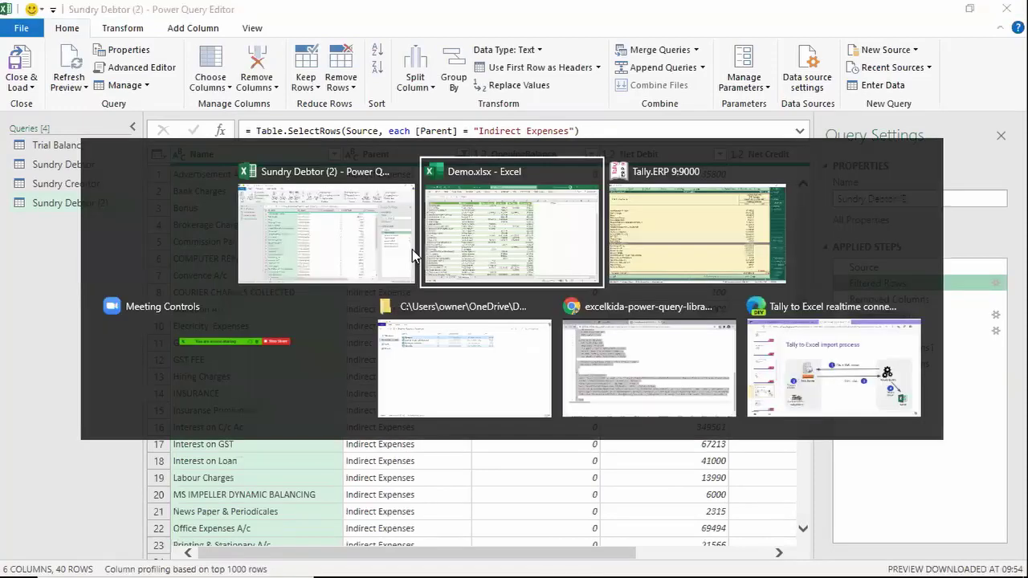
pyautogui.press('Escape')
pyautogui.press('Up')
pyautogui.press('Down')
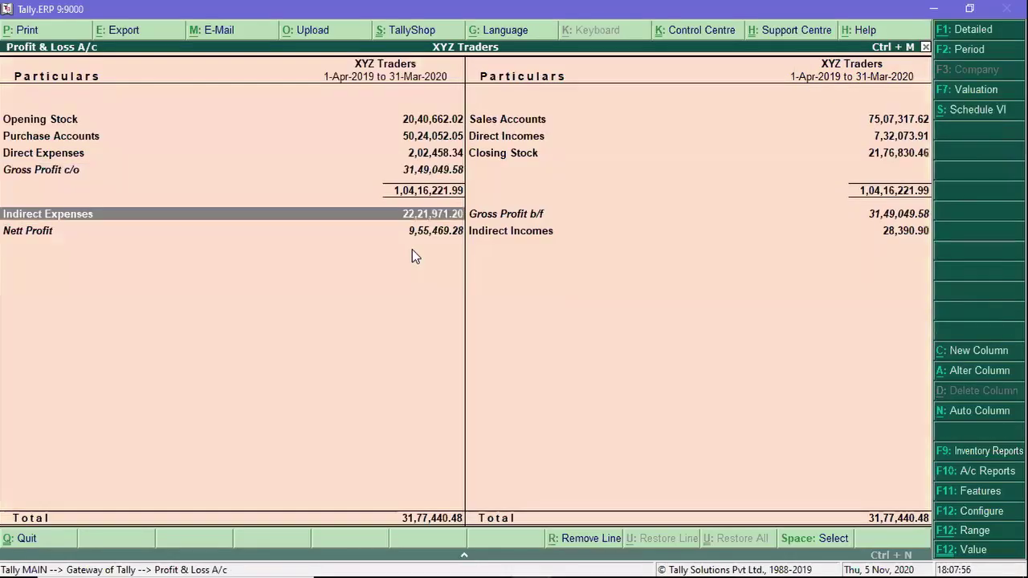
pyautogui.hotkey('alt', 'Tab')
pyautogui.scroll(-1, 419, 276)
pyautogui.scroll(-2, 422, 282)
pyautogui.scroll(-3, 423, 289)
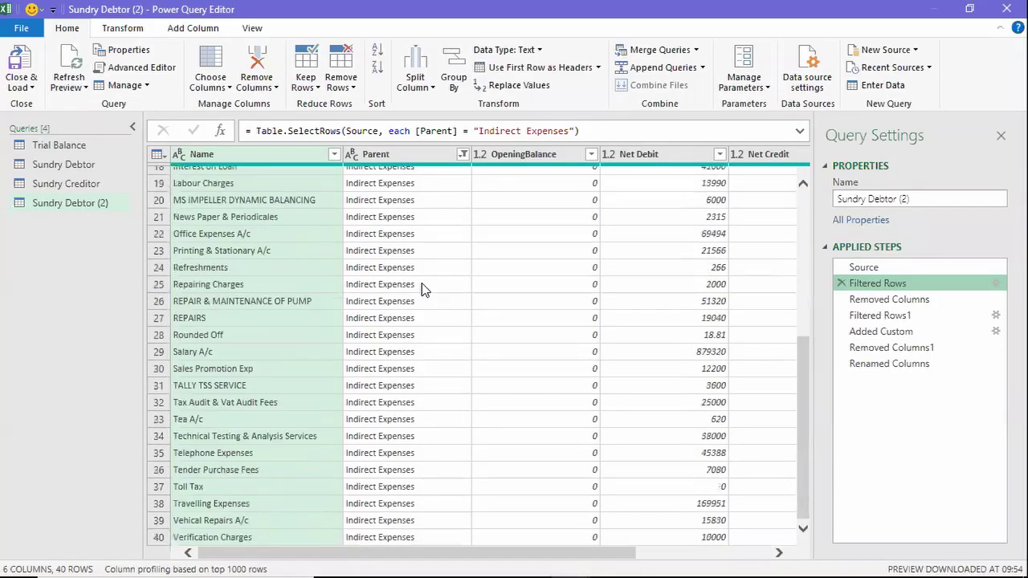
pyautogui.scroll(6, 526, 224)
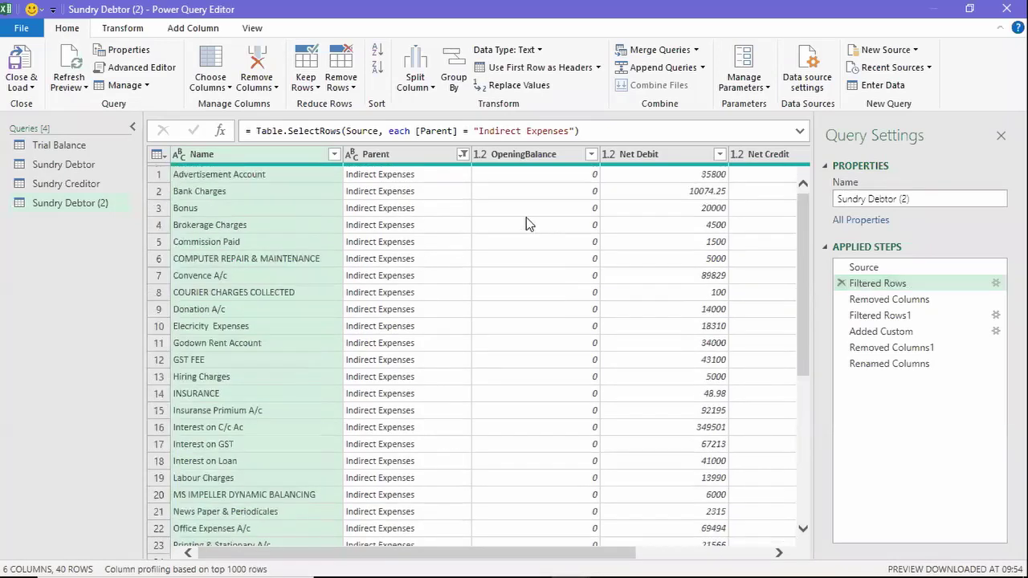
# Attempt to remove OpeningBalance, Net Debit and Net Credit, cancel the step insertion, and preview Removed Columns
pyautogui.click(528, 154)
pyautogui.press('Right')
pyautogui.press('Right')
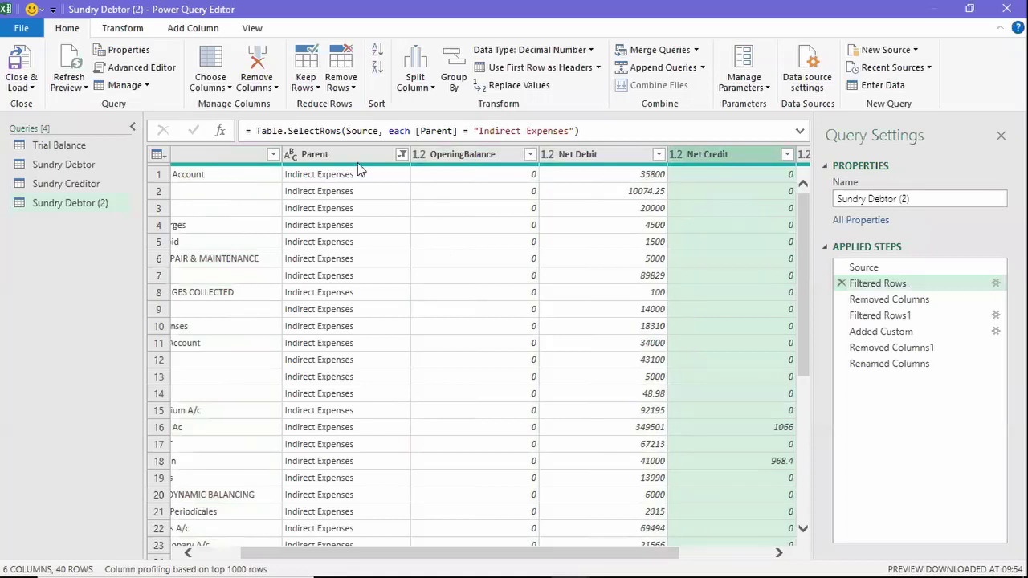
pyautogui.hscroll(3, 482, 241)
pyautogui.click(346, 154)
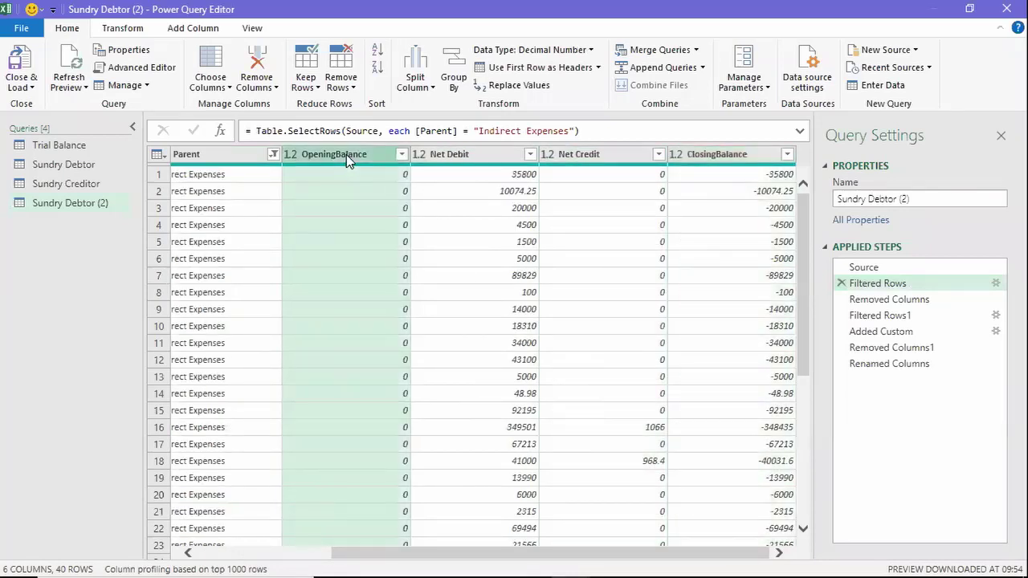
pyautogui.hotkey('shift', 'Right')
pyautogui.hotkey('shift', 'Right')
pyautogui.press('Delete')
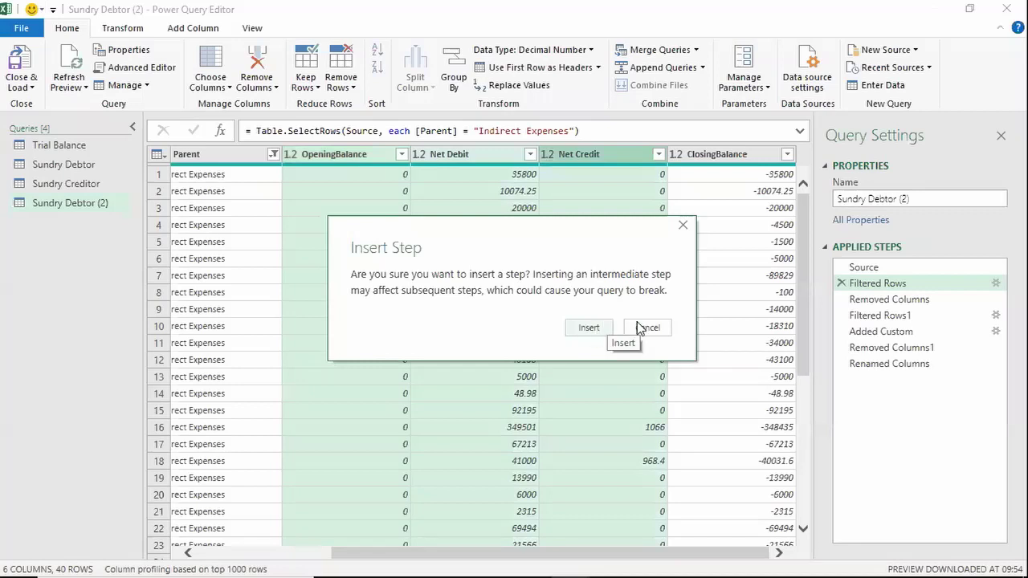
pyautogui.click(647, 328)
pyautogui.click(474, 294)
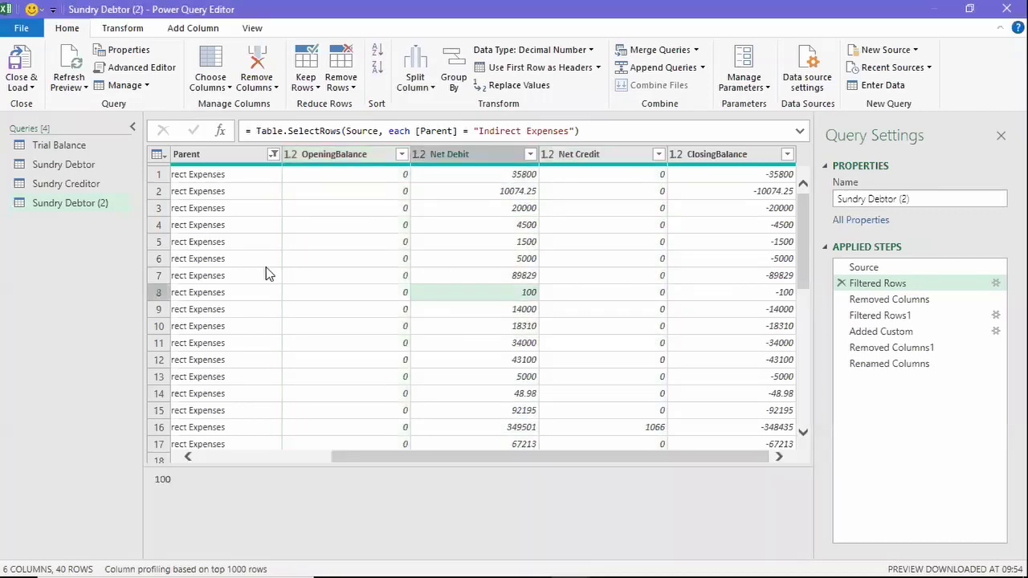
pyautogui.press('Left')
pyautogui.press('Left')
pyautogui.press('Left')
pyautogui.press('Left')
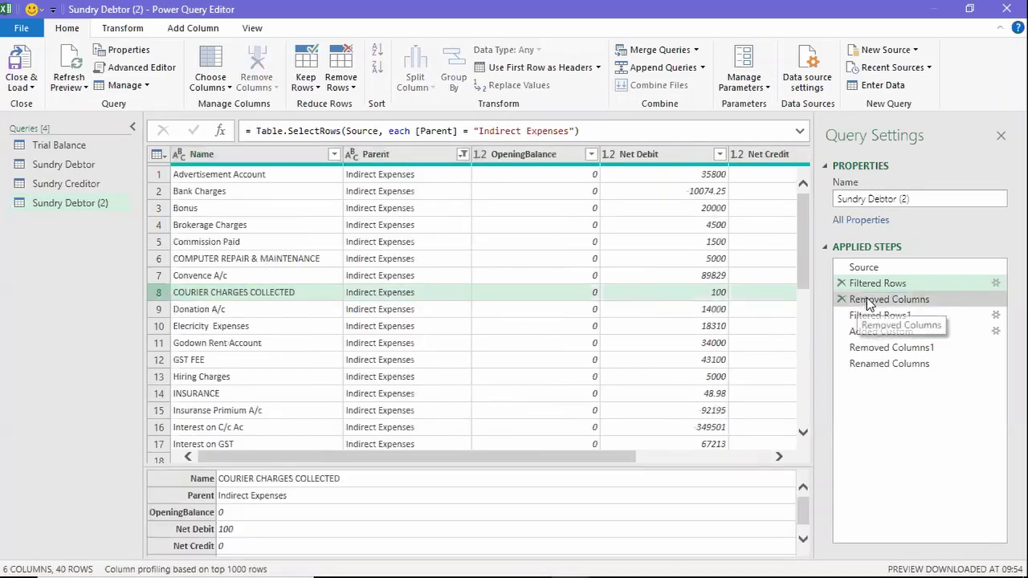
pyautogui.click(865, 301)
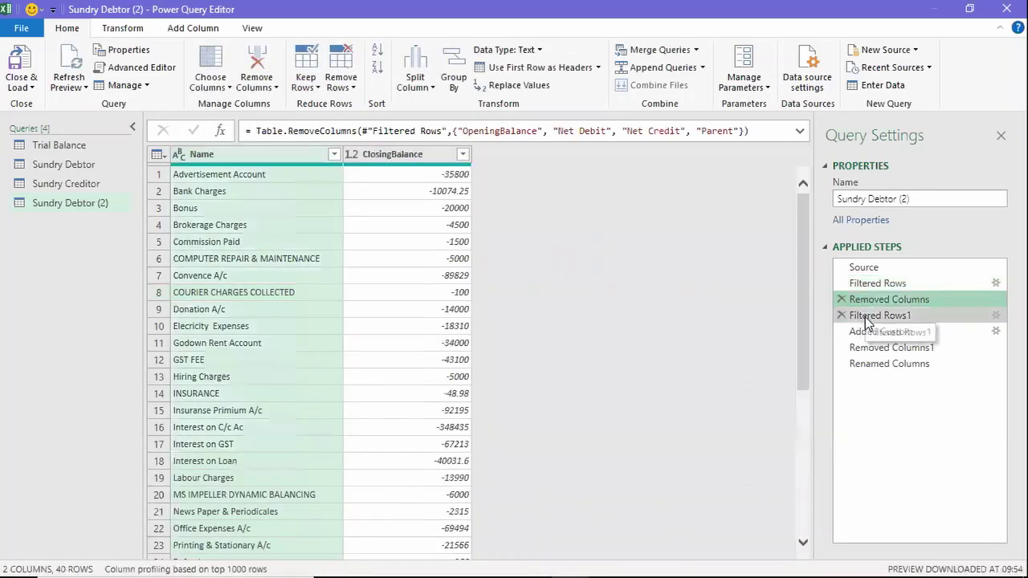
# Check the Renamed Columns output and rename the query to Indirect Expenses
pyautogui.click(879, 363)
pyautogui.click(287, 221)
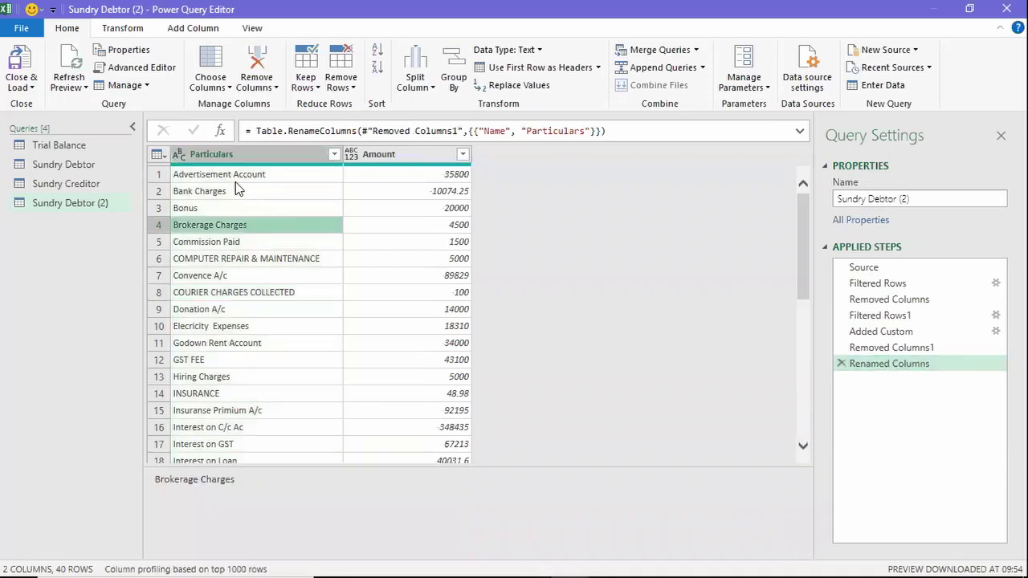
pyautogui.click(235, 177)
pyautogui.click(405, 175)
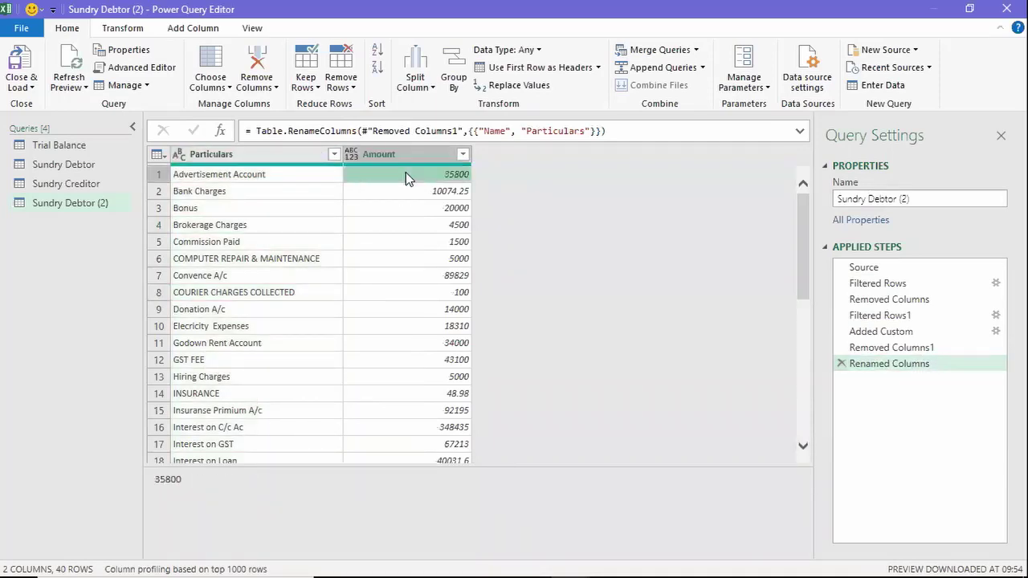
pyautogui.click(927, 201)
pyautogui.write('Indirec')
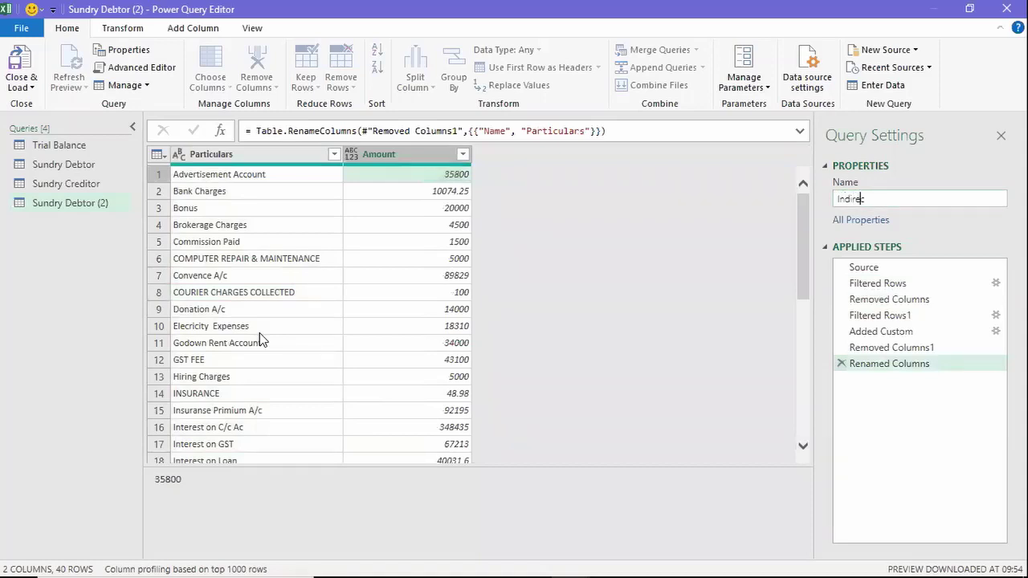
pyautogui.write('t Expen')
pyautogui.write('ses')
pyautogui.press('Return')
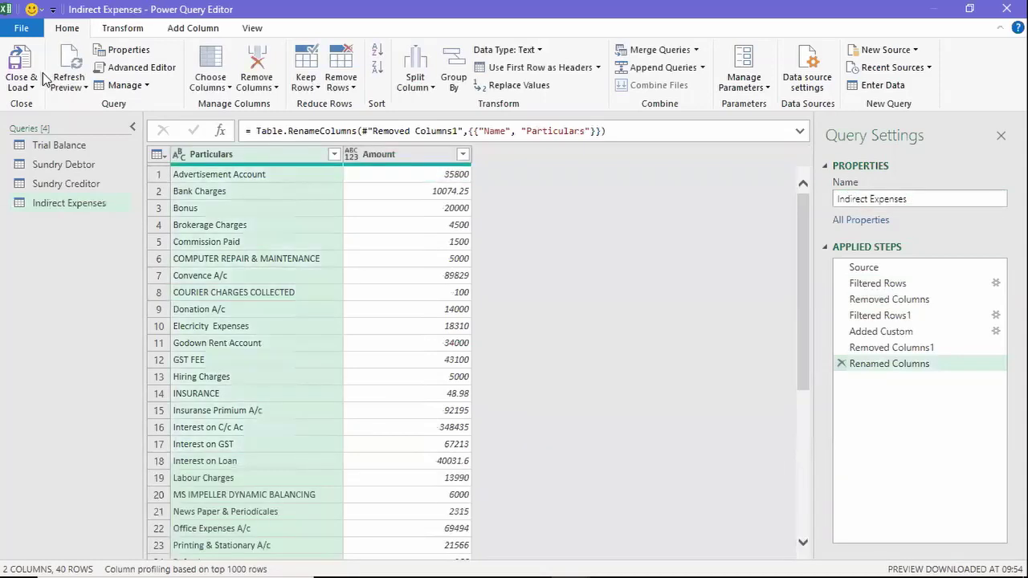
pyautogui.click(19, 86)
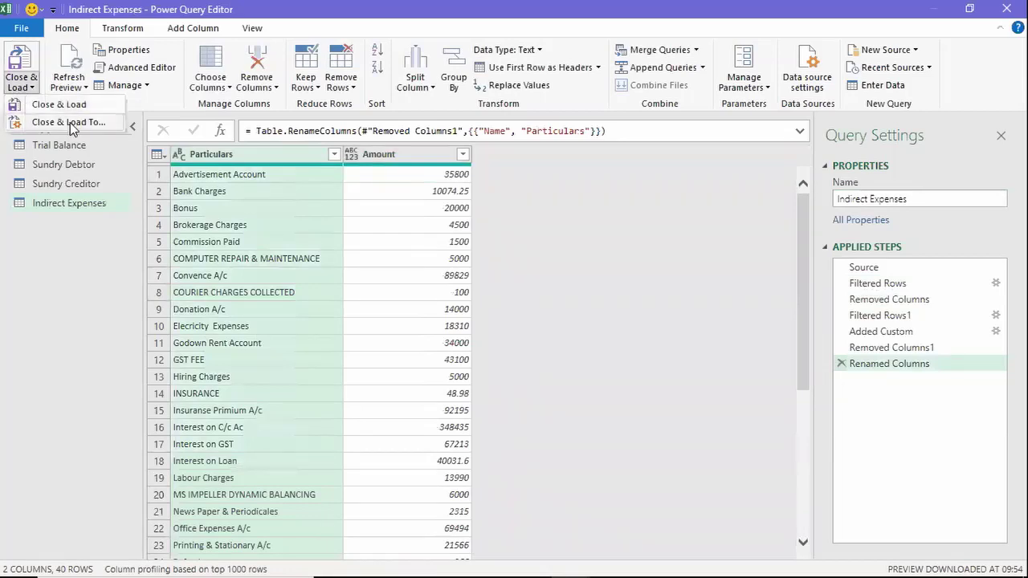
pyautogui.click(73, 104)
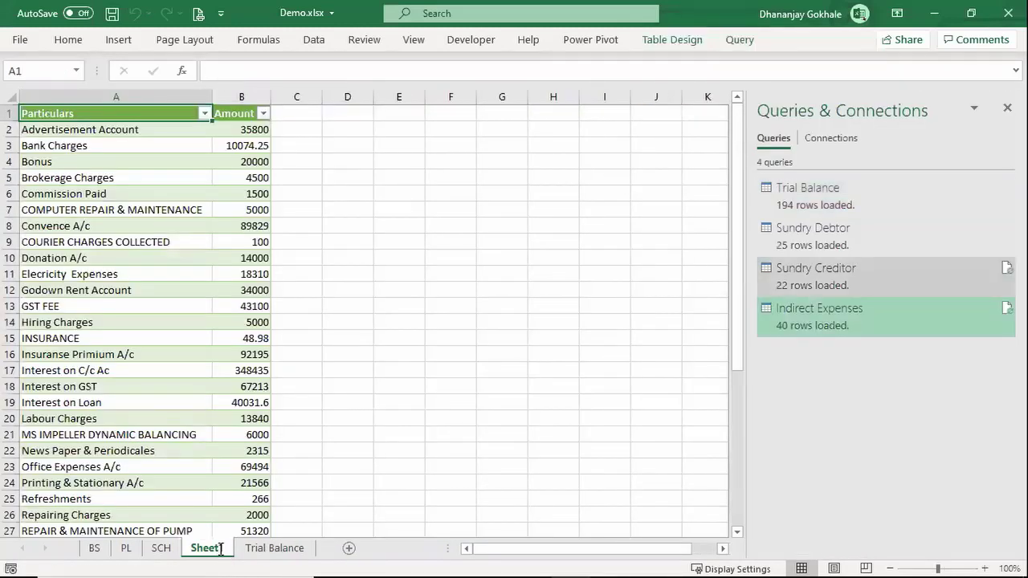
pyautogui.doubleClick(221, 549)
pyautogui.write('Indirect')
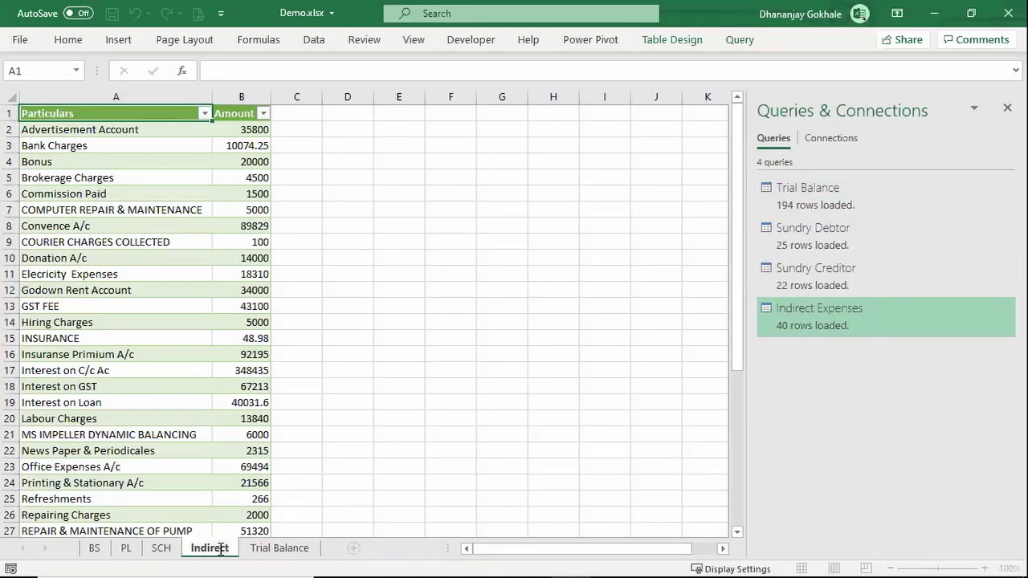
pyautogui.write(' Expe')
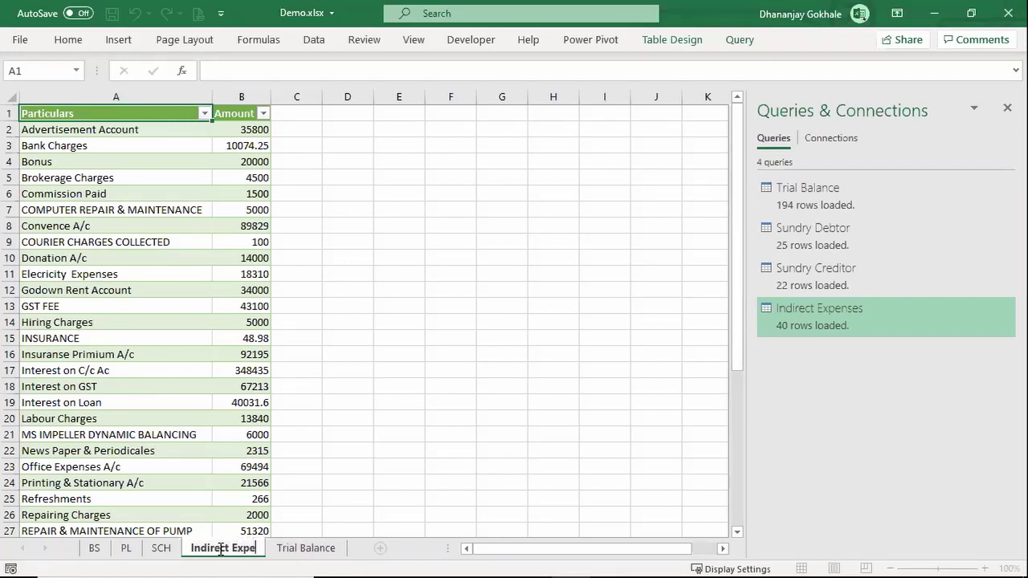
pyautogui.write('nses')
pyautogui.press('Return')
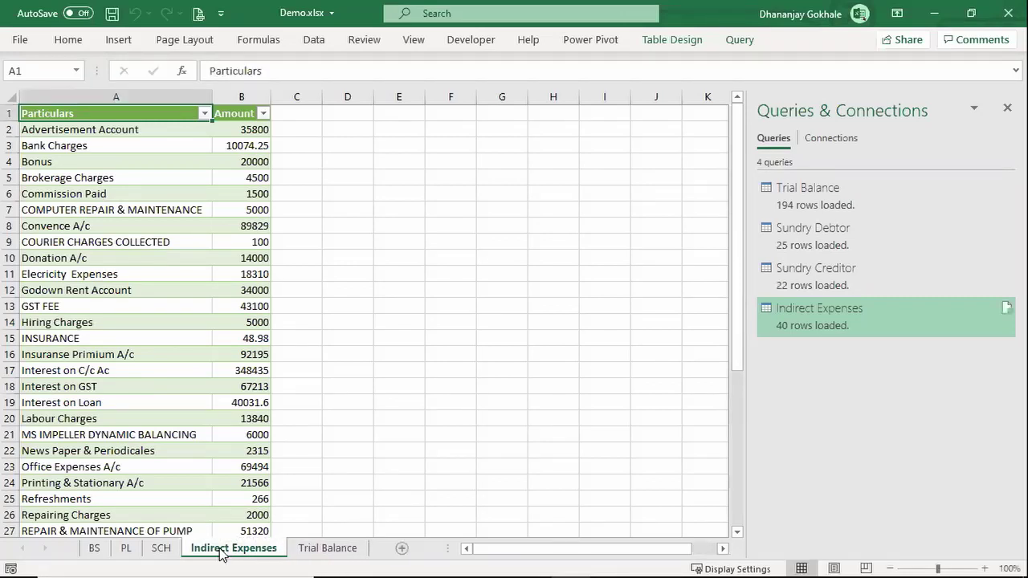
pyautogui.hotkey('ctrl', 's')
pyautogui.click(105, 290)
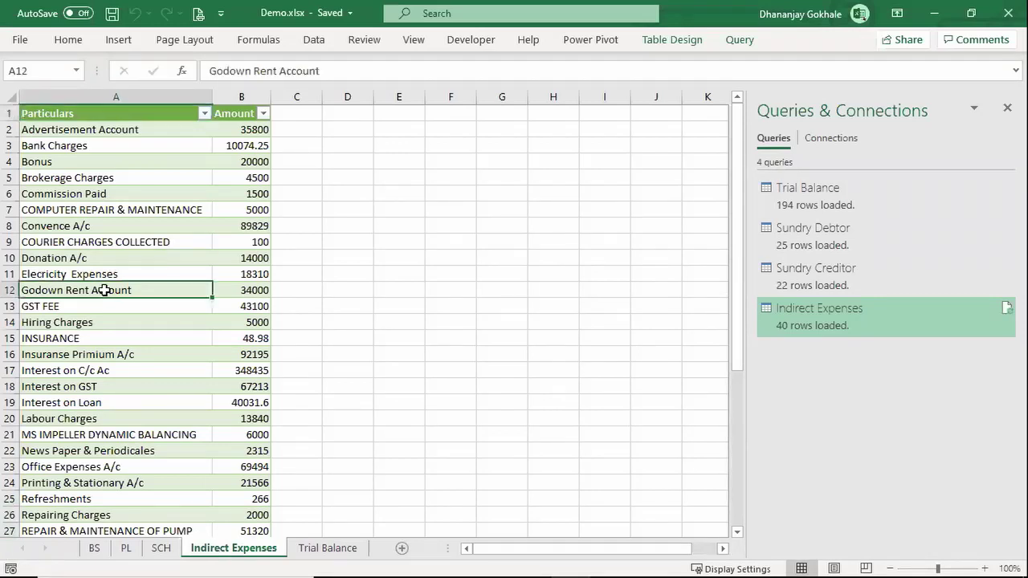
pyautogui.hotkey('ctrl', 'Home')
pyautogui.click(113, 211)
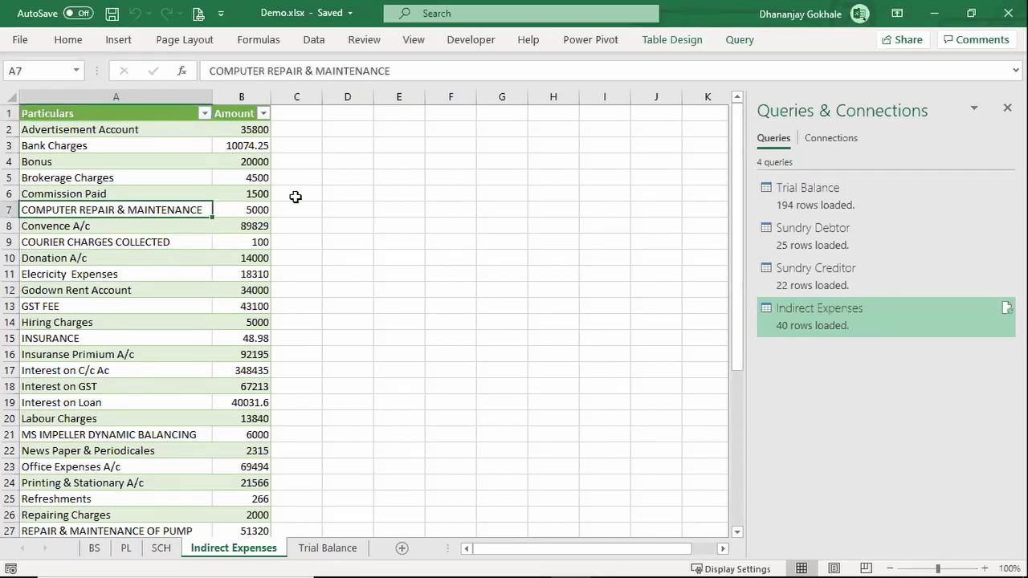
pyautogui.press('Down')
pyautogui.press('Down')
pyautogui.press('Down')
pyautogui.press('Down')
pyautogui.press('Down')
pyautogui.press('Down')
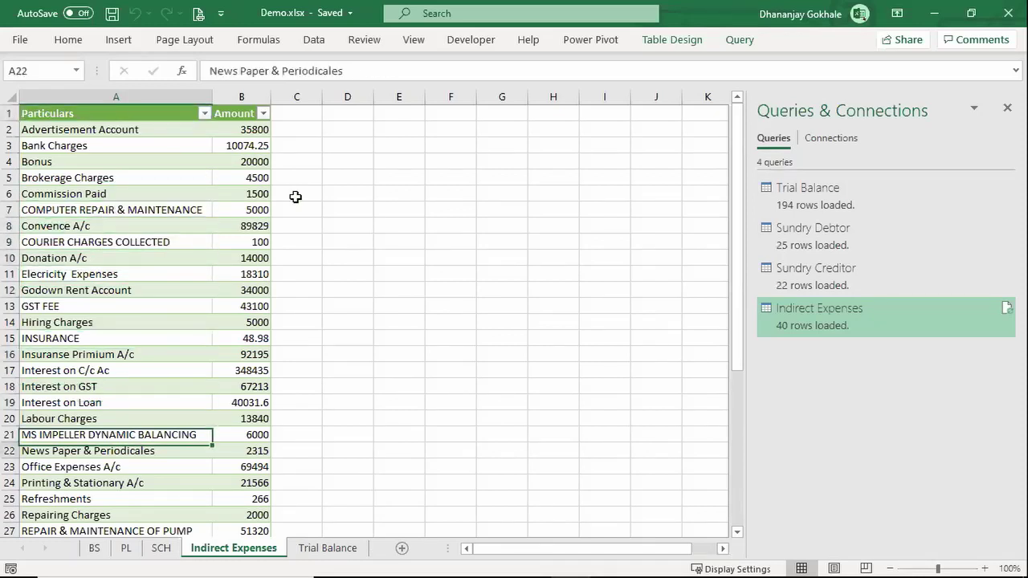
pyautogui.press('Down')
pyautogui.press('Down')
pyautogui.press('Down')
pyautogui.press('Up')
pyautogui.press('Down')
pyautogui.press('Down')
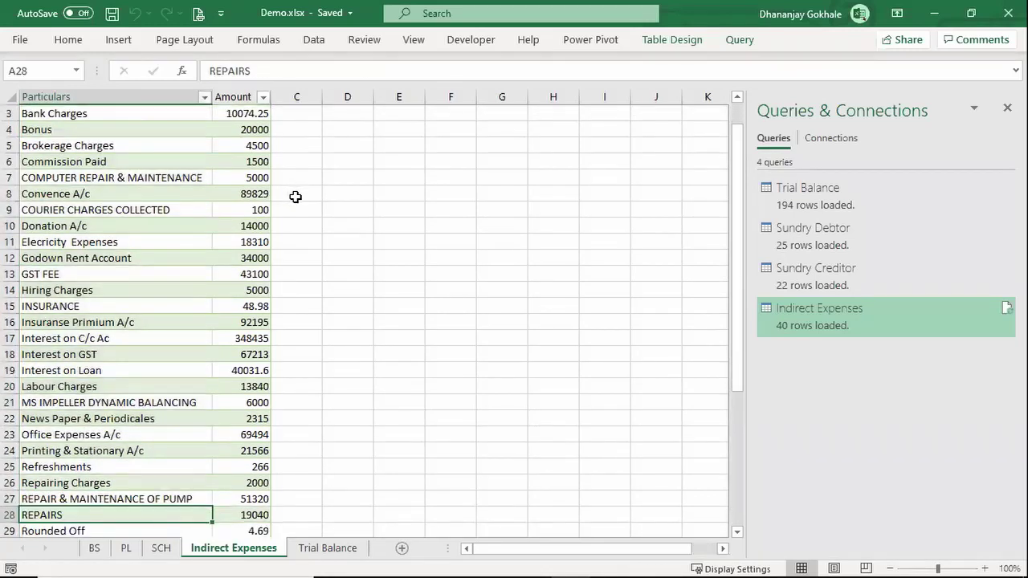
pyautogui.press('Up')
pyautogui.press('Up')
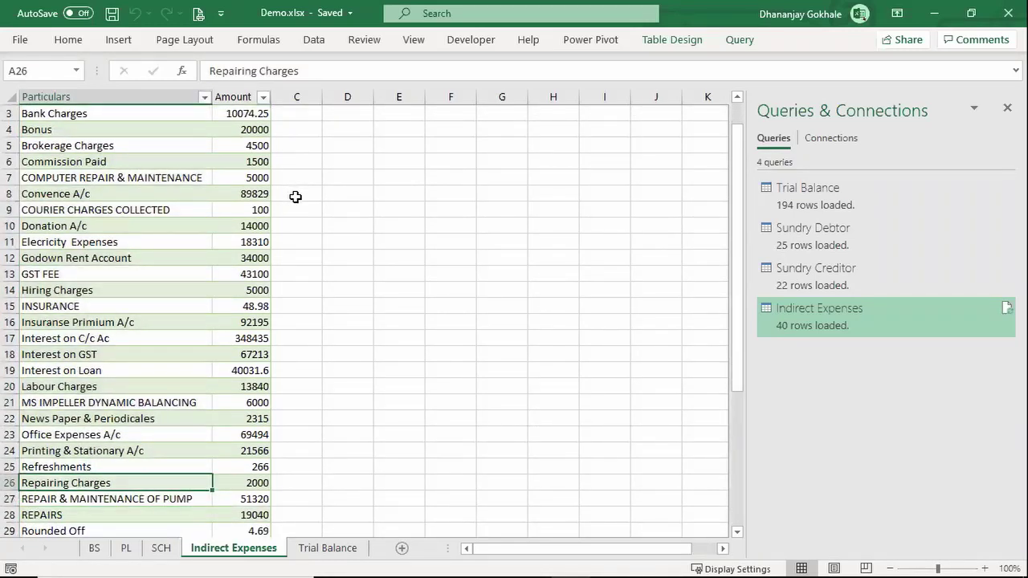
pyautogui.press('Up')
pyautogui.press('Up')
pyautogui.press('Up')
pyautogui.press('Up')
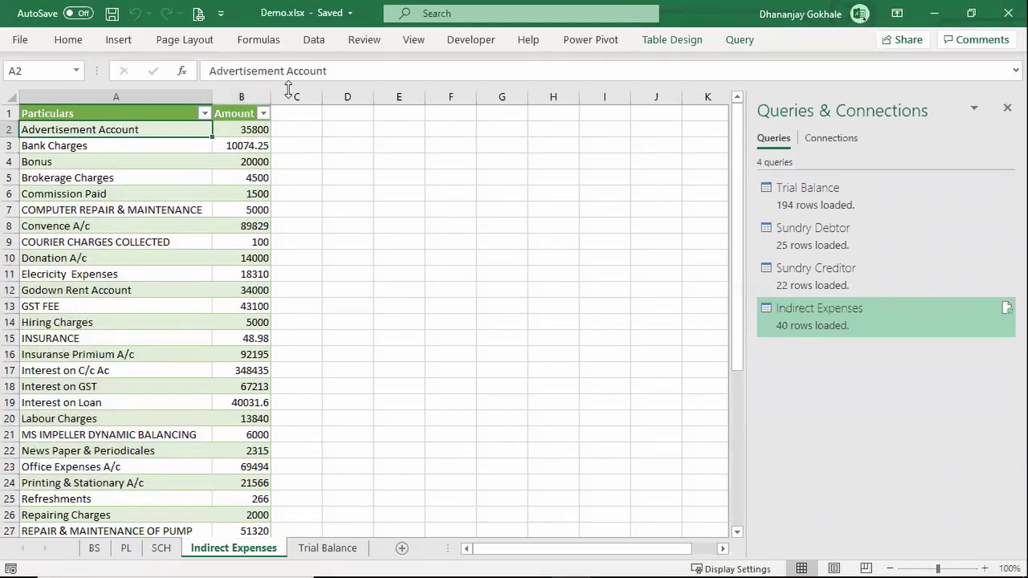
# Add a Group header in C1 to extend the table, widen column C, and close Queries & Connections
pyautogui.click(290, 112)
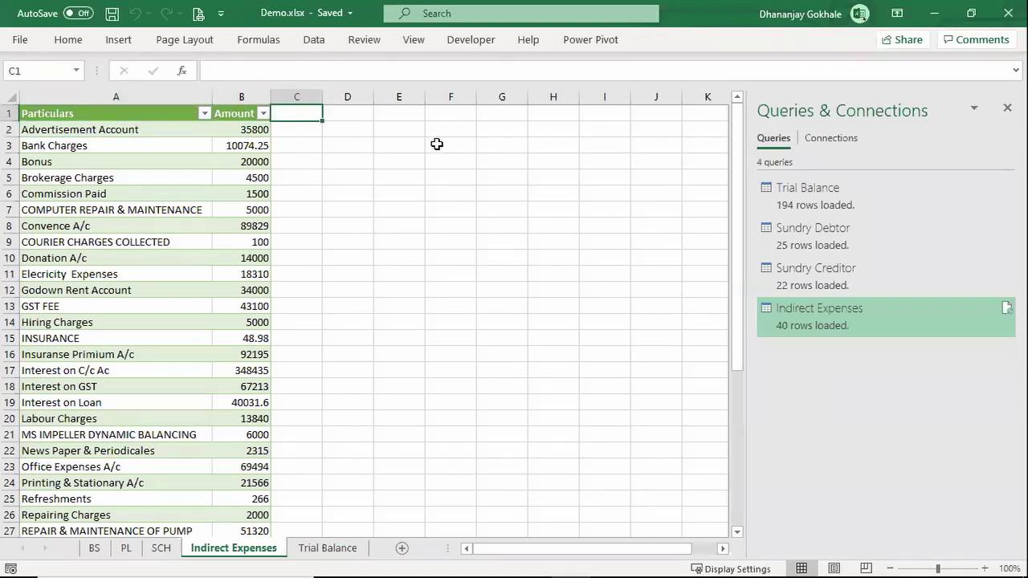
pyautogui.write('G')
pyautogui.write('roup')
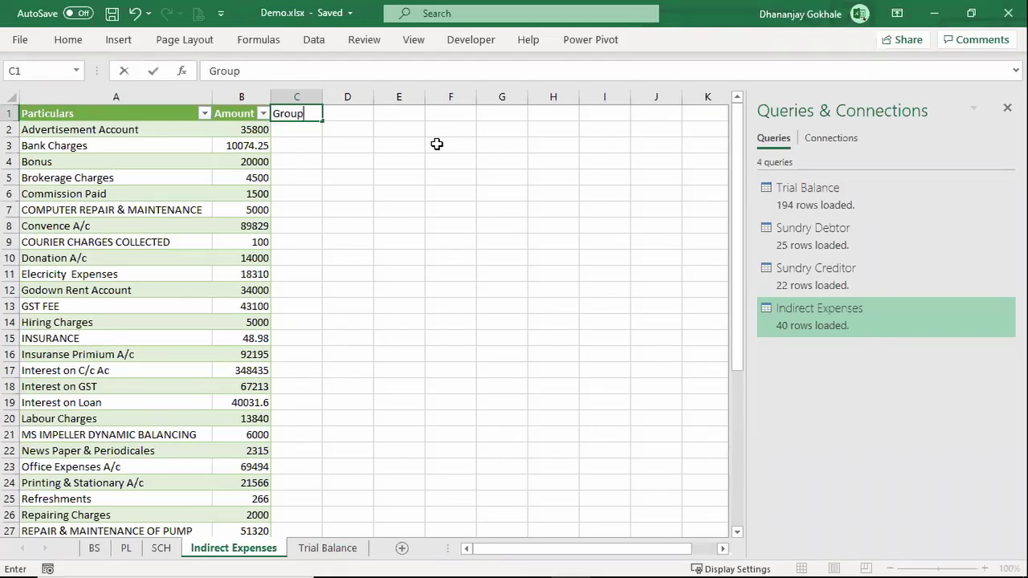
pyautogui.press('Return')
pyautogui.press('Down')
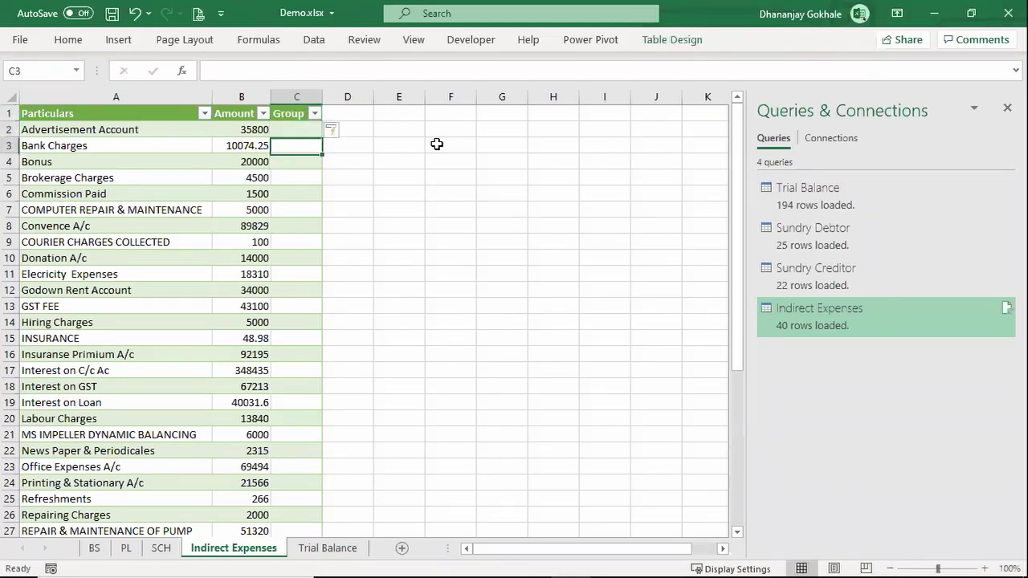
pyautogui.press('Up')
pyautogui.press('Up')
pyautogui.press('Down')
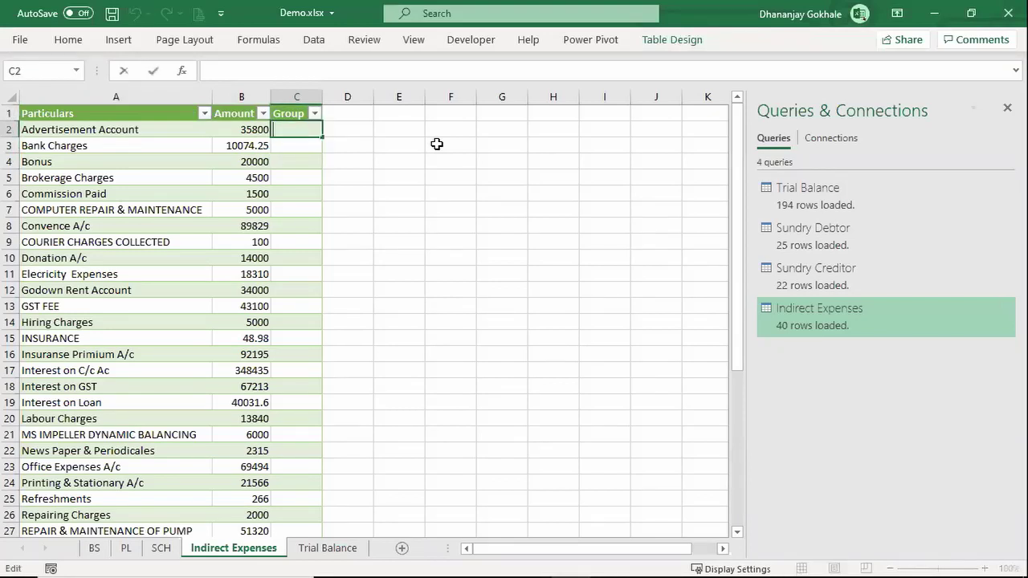
pyautogui.scroll(-9, 379, 256)
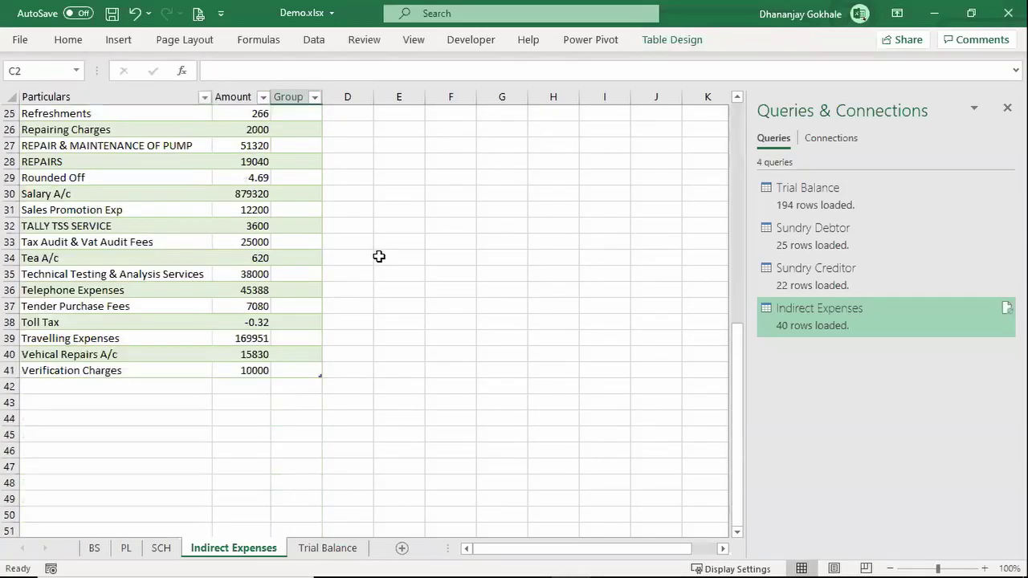
pyautogui.scroll(9, 379, 254)
pyautogui.moveTo(322, 100); pyautogui.dragTo(377, 99)
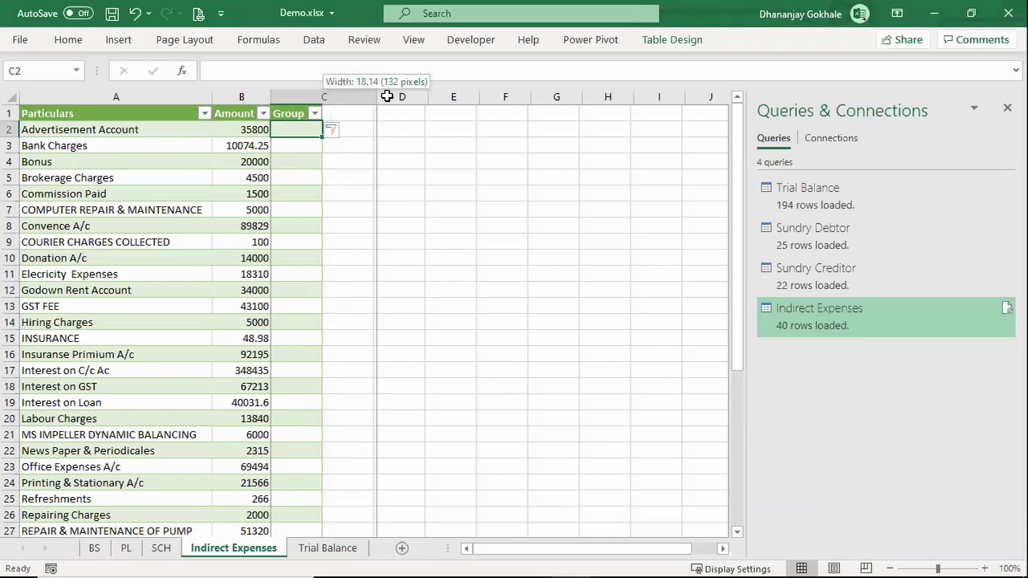
pyautogui.click(1006, 107)
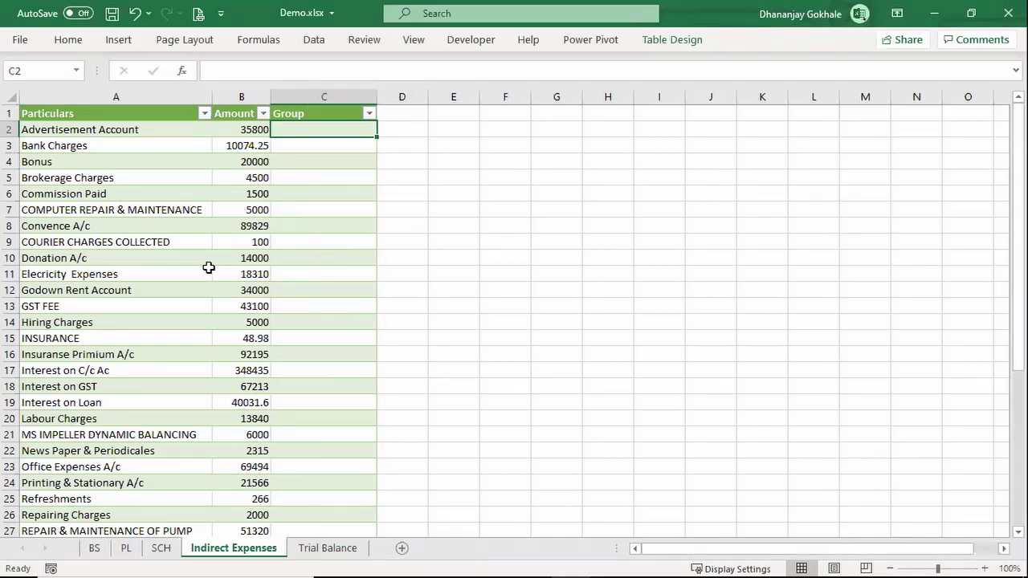
# Widen column D, leaving the Group header unchanged
pyautogui.keyDown('ctrl'); pyautogui.scroll(1, 209, 268); pyautogui.keyUp('ctrl')
pyautogui.press('Up')
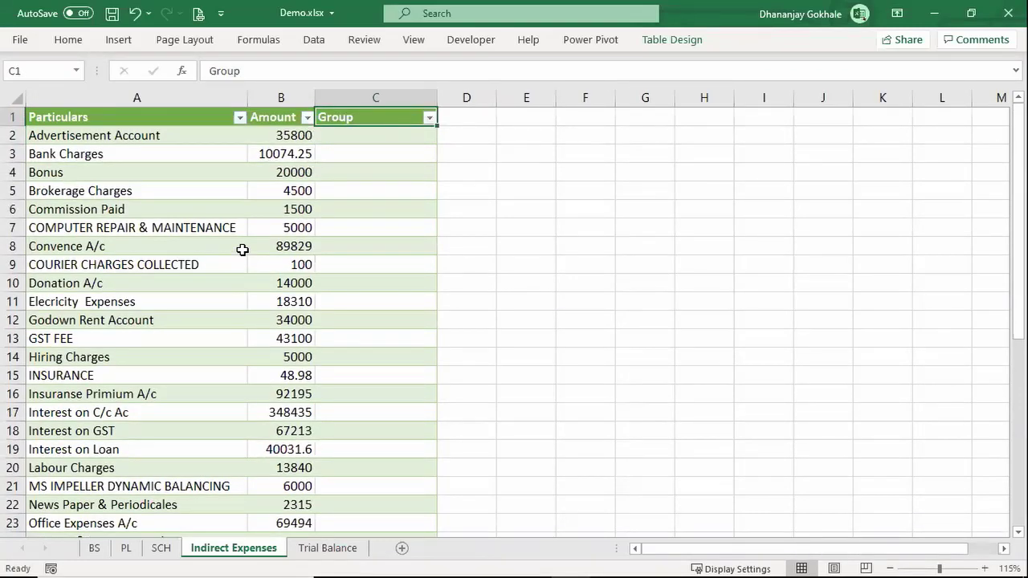
pyautogui.write('Gr')
pyautogui.press('Escape')
pyautogui.moveTo(496, 97); pyautogui.dragTo(554, 98)
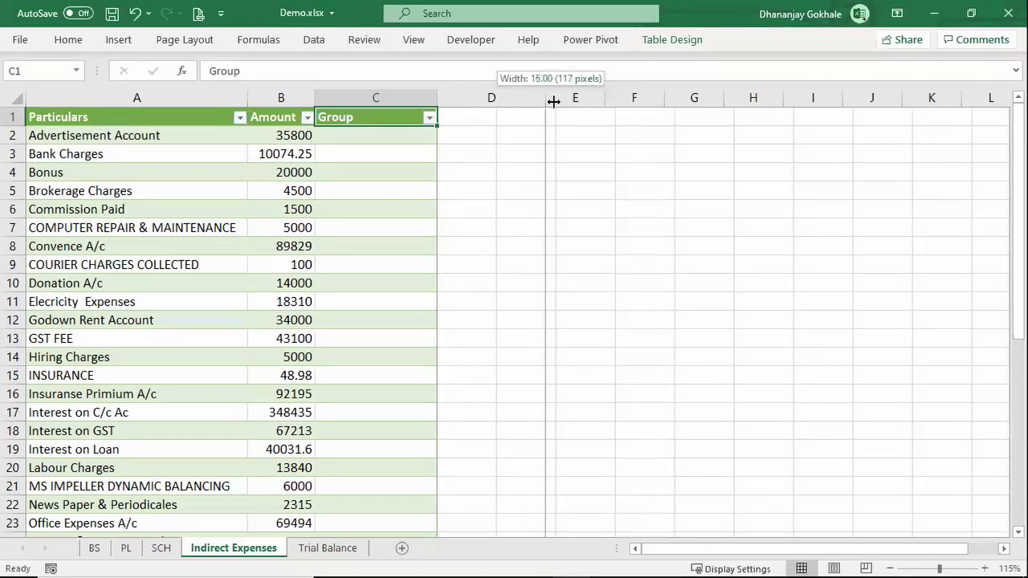
# Rename the column C header from Group to Tag
pyautogui.press('F2')
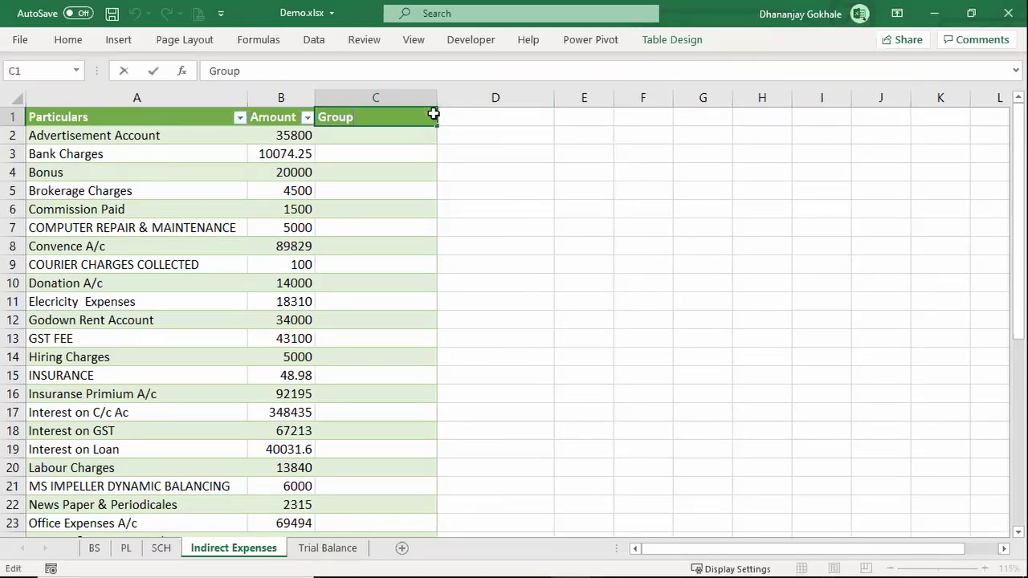
pyautogui.hotkey('shift', 'Home')
pyautogui.write('Refer')
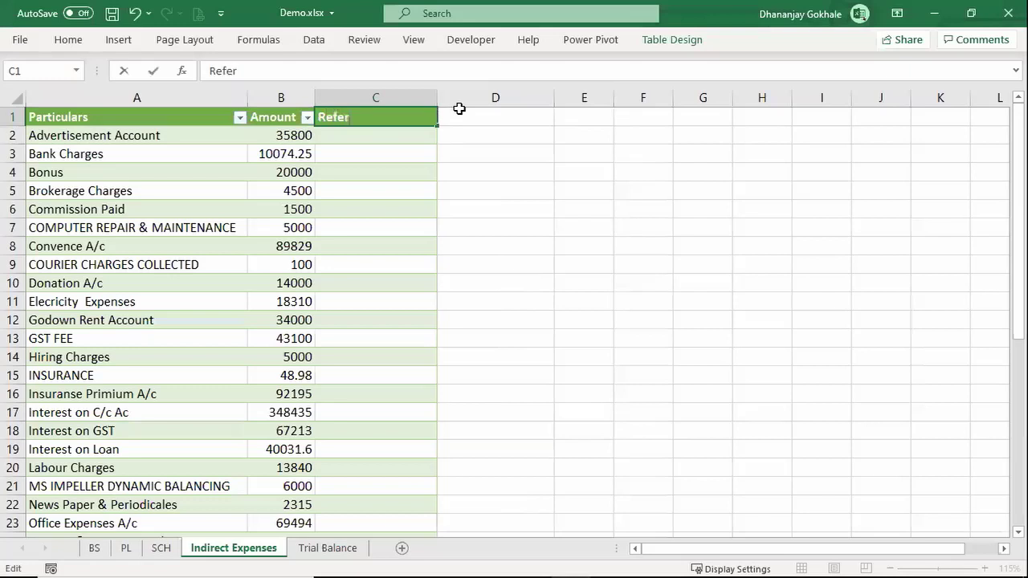
pyautogui.write('ence')
pyautogui.press('BackSpace')
pyautogui.press('BackSpace')
pyautogui.write('ce')
pyautogui.press('Return')
pyautogui.press('Up')
pyautogui.write('T')
pyautogui.write('ag')
pyautogui.press('Return')
pyautogui.press('Up')
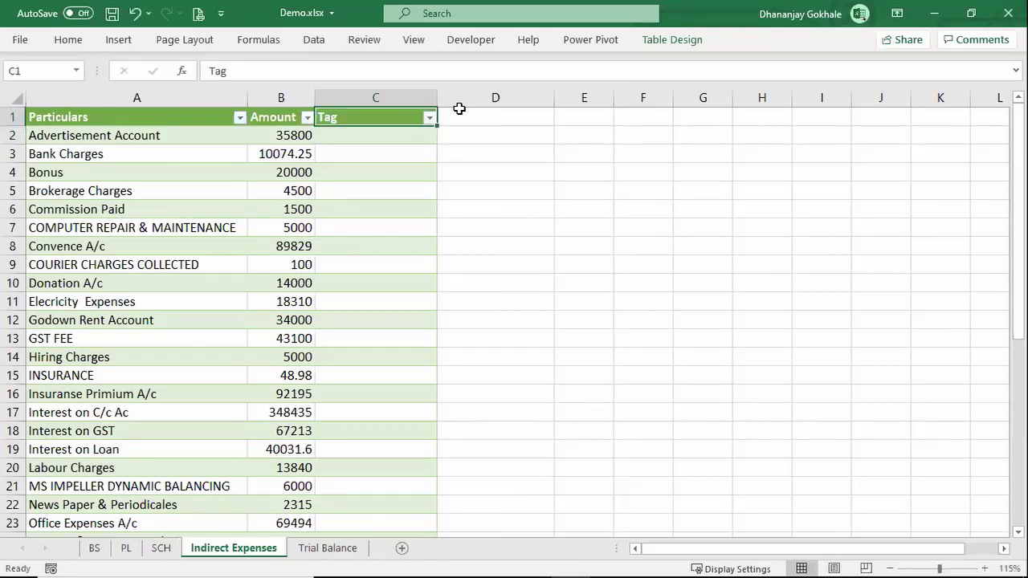
# Tag COMPUTER REPAIR & MAINTENANCE as 'Repair Maintanence' in the Tag column
pyautogui.click(344, 207)
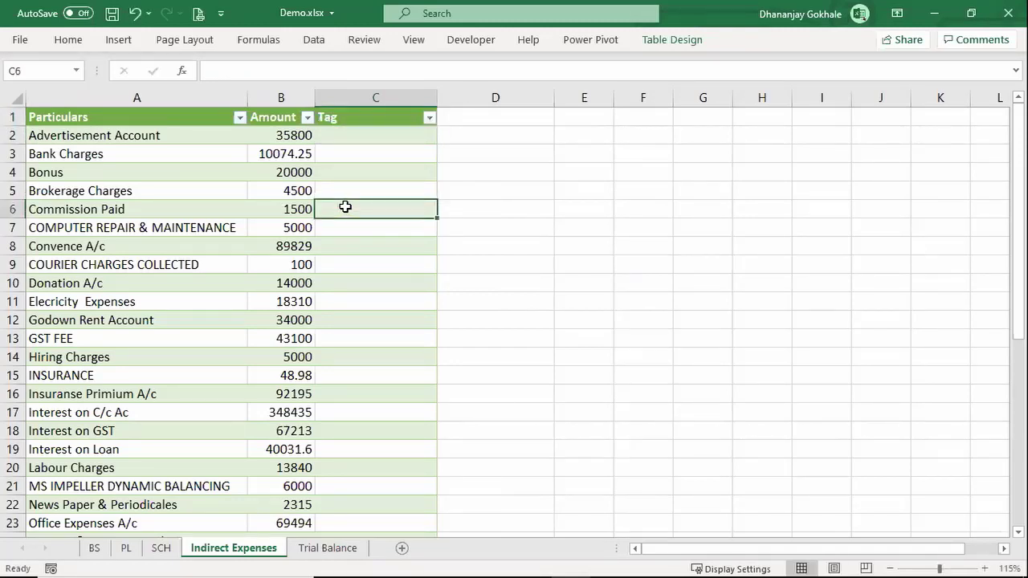
pyautogui.press('Up')
pyautogui.press('Up')
pyautogui.press('Down')
pyautogui.press('Down')
pyautogui.press('Down')
pyautogui.press('Down')
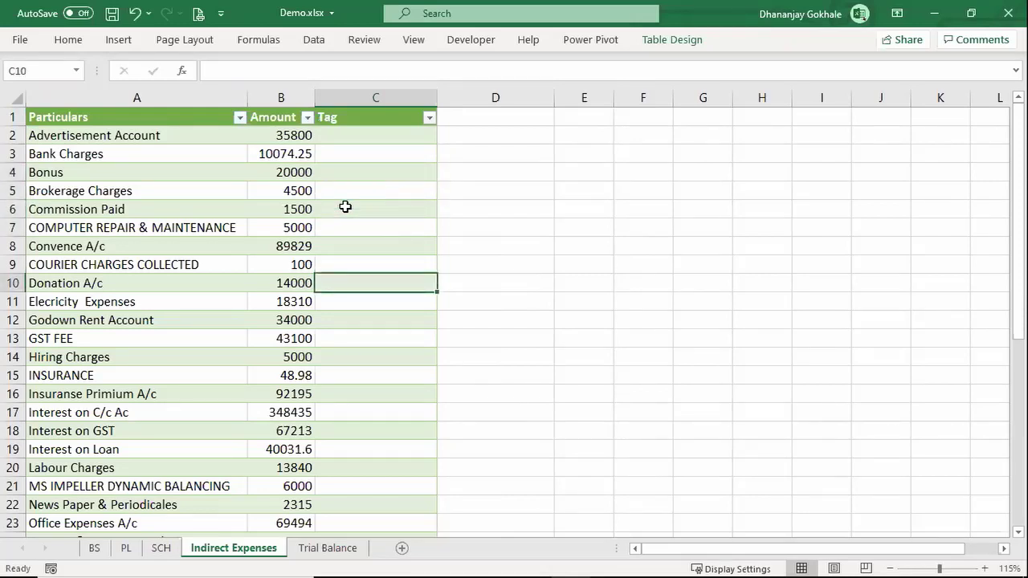
pyautogui.press('Down')
pyautogui.press('Down')
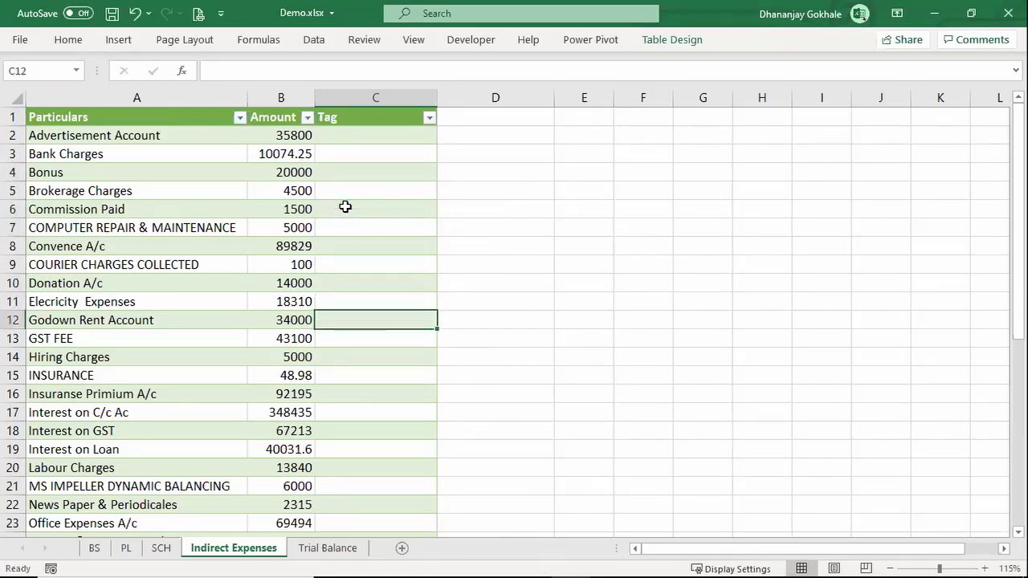
pyautogui.press('Up')
pyautogui.press('Left')
pyautogui.press('Left')
pyautogui.press('Down')
pyautogui.press('Right')
pyautogui.press('Up')
pyautogui.press('Up')
pyautogui.press('Up')
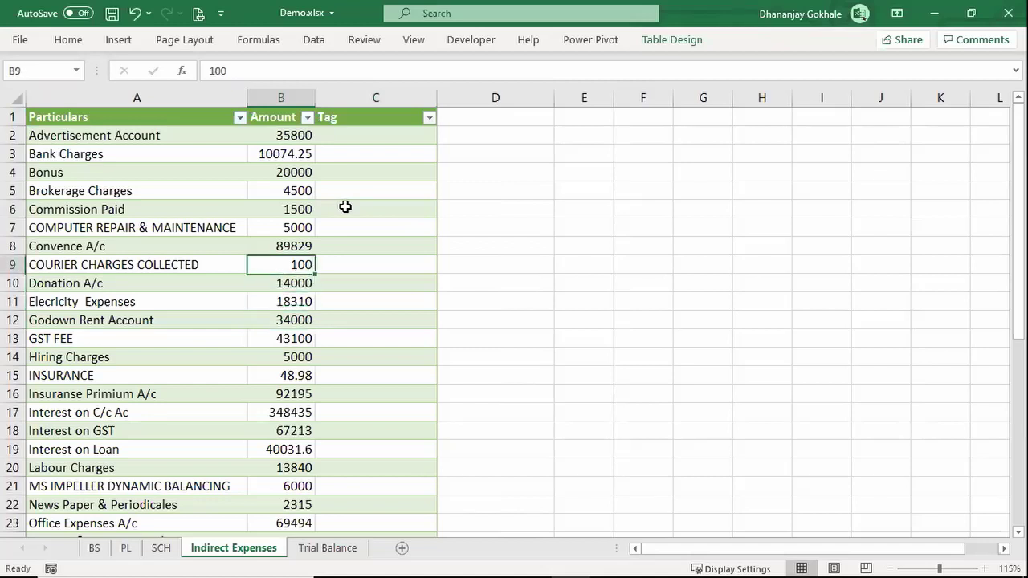
pyautogui.press('Up')
pyautogui.press('Up')
pyautogui.press('Right')
pyautogui.write('Repai')
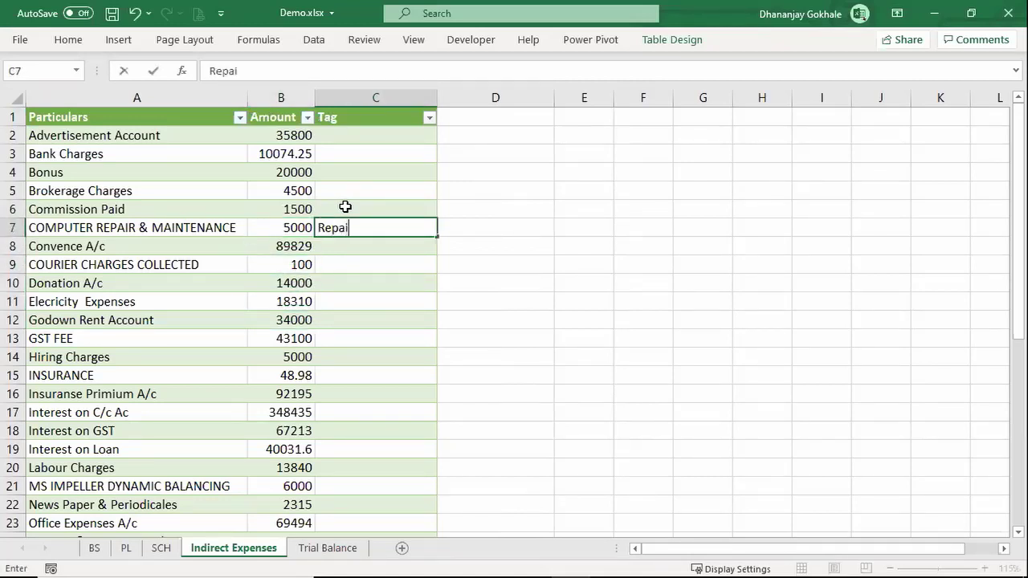
pyautogui.write('r Ma')
pyautogui.write('intane')
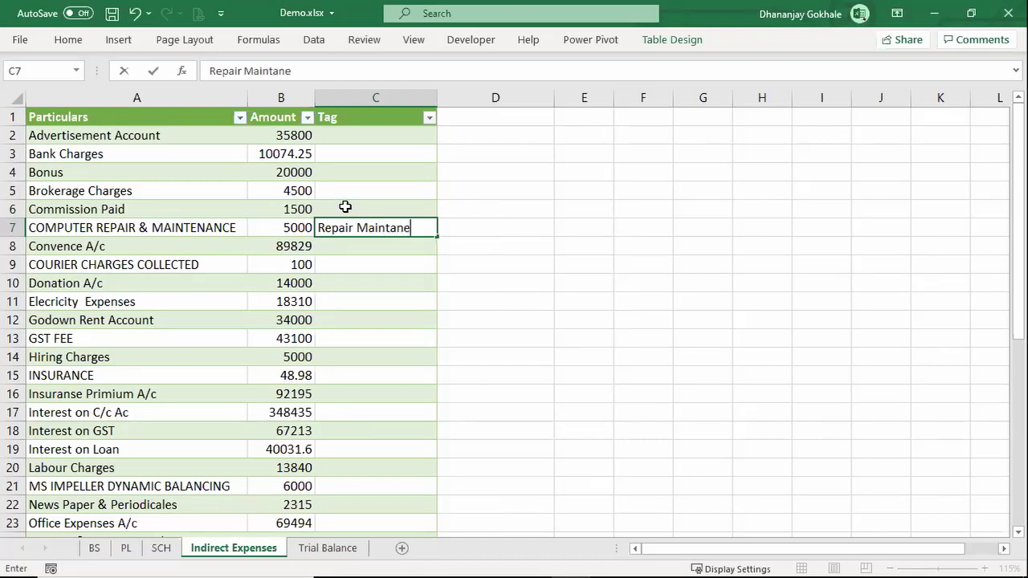
pyautogui.write('nce')
pyautogui.press('Return')
# Copy the 'Repair Maintanence' tag to the pump repair, REPAIRS and Repairing Charges ledgers
pyautogui.press('Up')
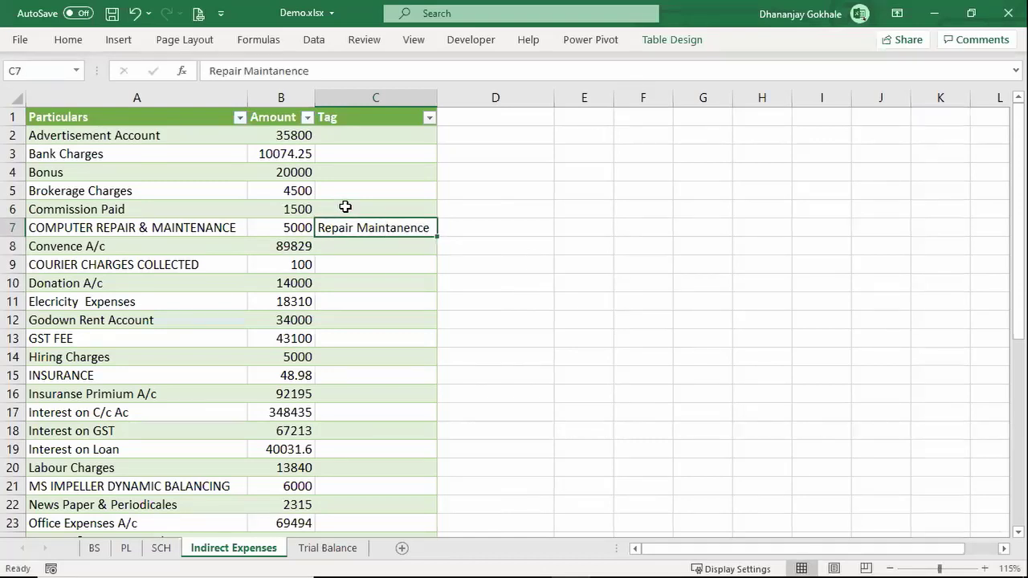
pyautogui.hotkey('ctrl', 'c')
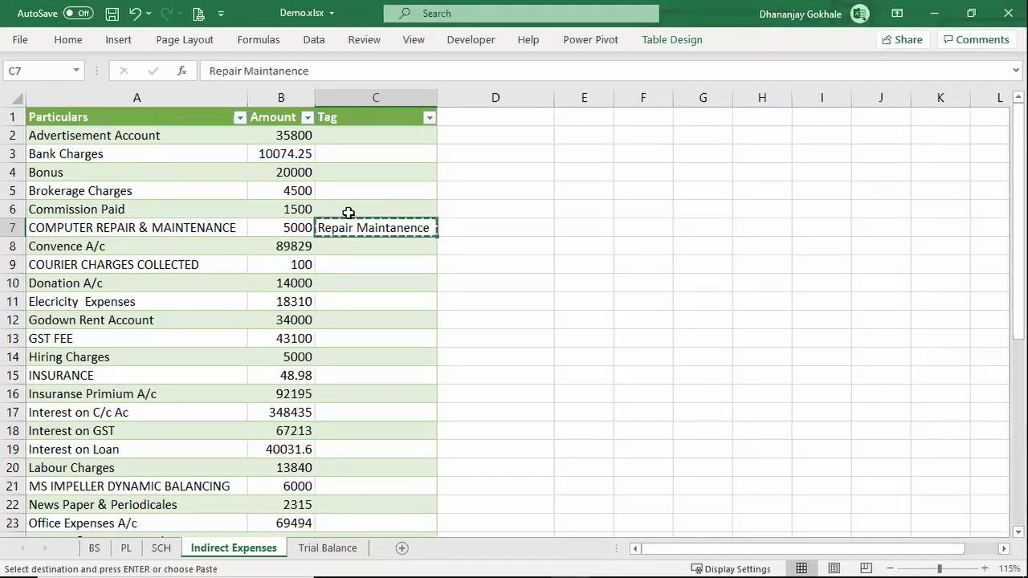
pyautogui.scroll(-1, 361, 265)
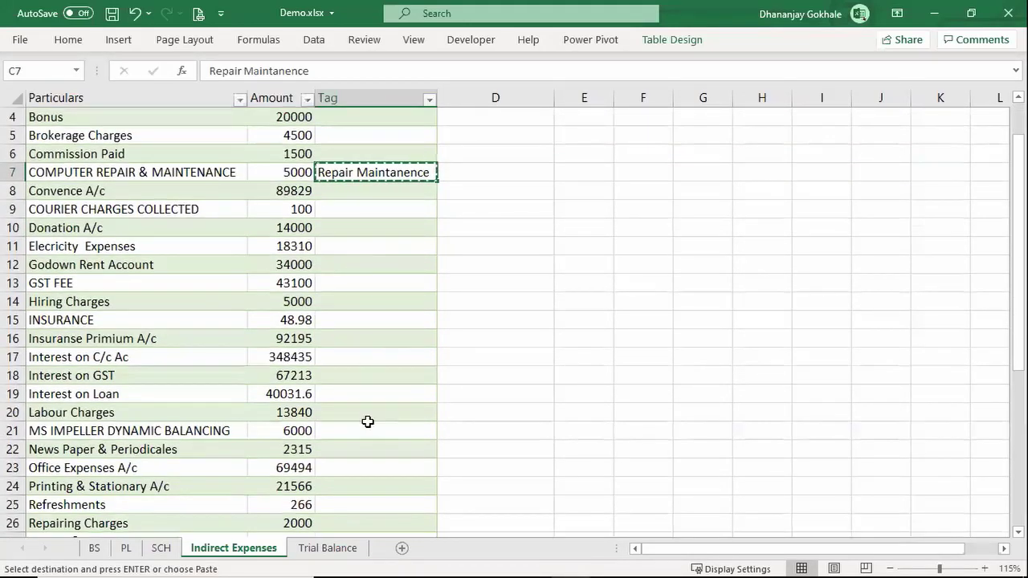
pyautogui.scroll(-2, 325, 321)
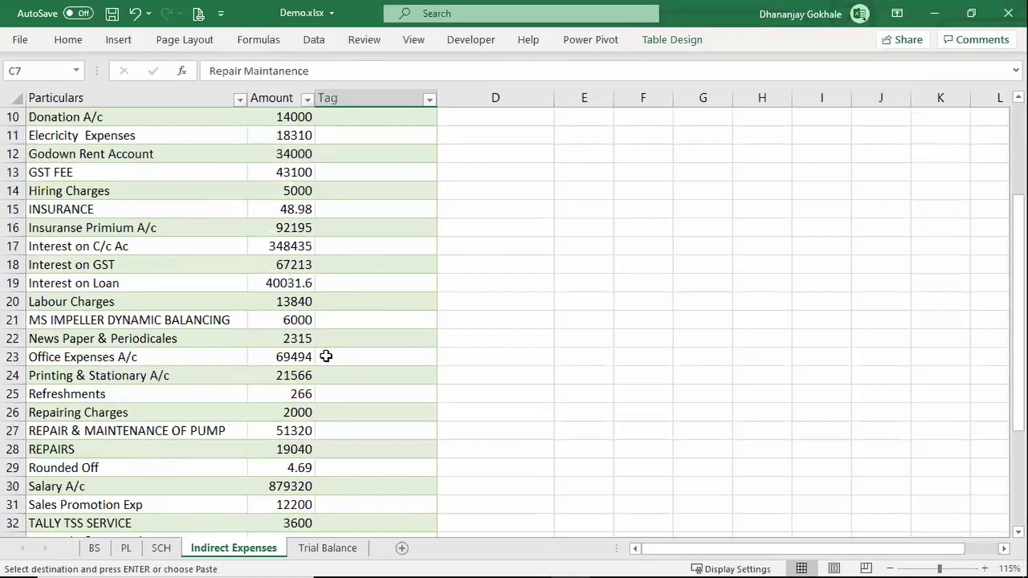
pyautogui.click(346, 430)
pyautogui.hotkey('ctrl', 'v')
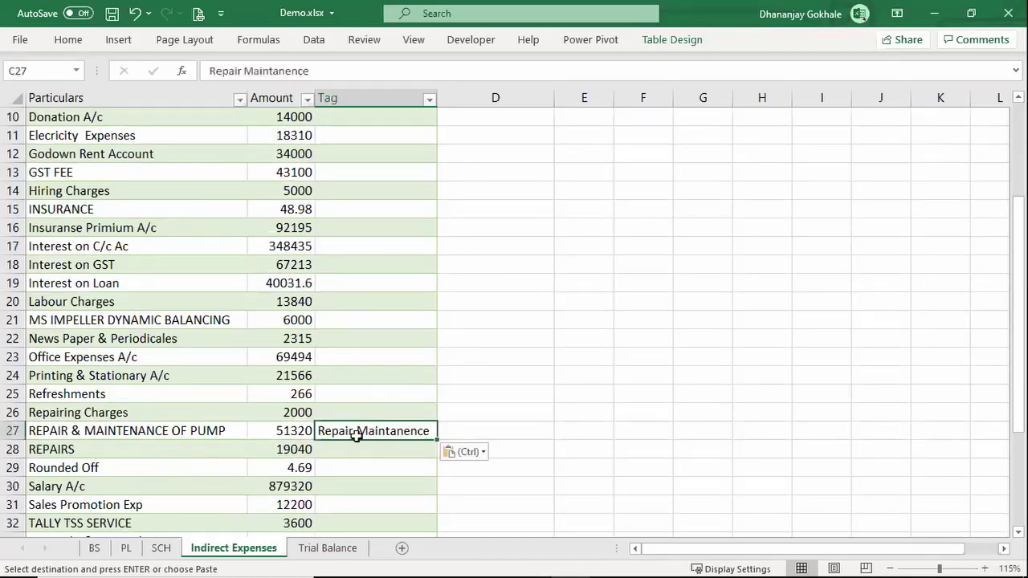
pyautogui.click(345, 449)
pyautogui.hotkey('ctrl', 'v')
pyautogui.click(365, 414)
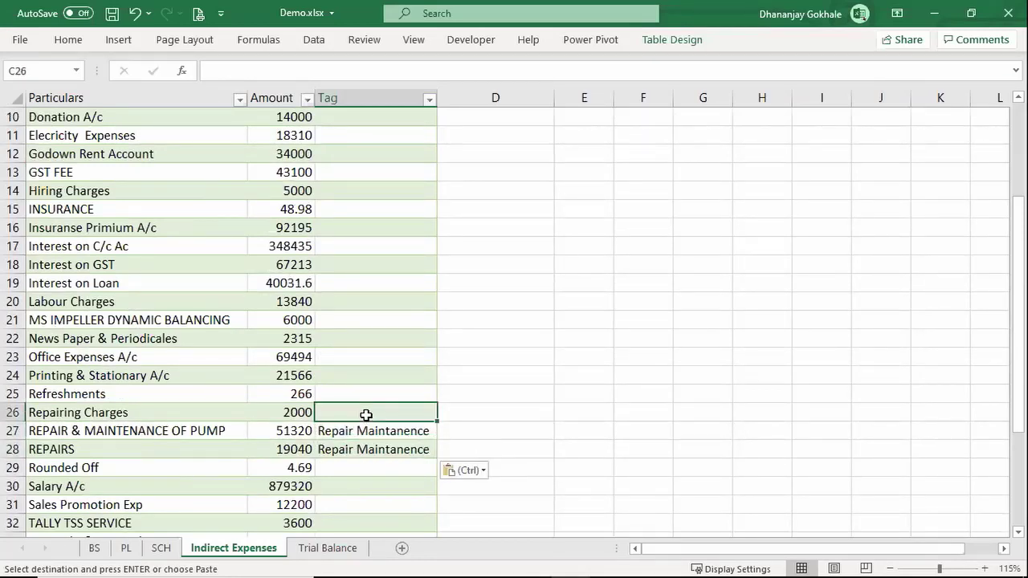
pyautogui.hotkey('ctrl', 'v')
pyautogui.click(372, 465)
pyautogui.scroll(2, 365, 330)
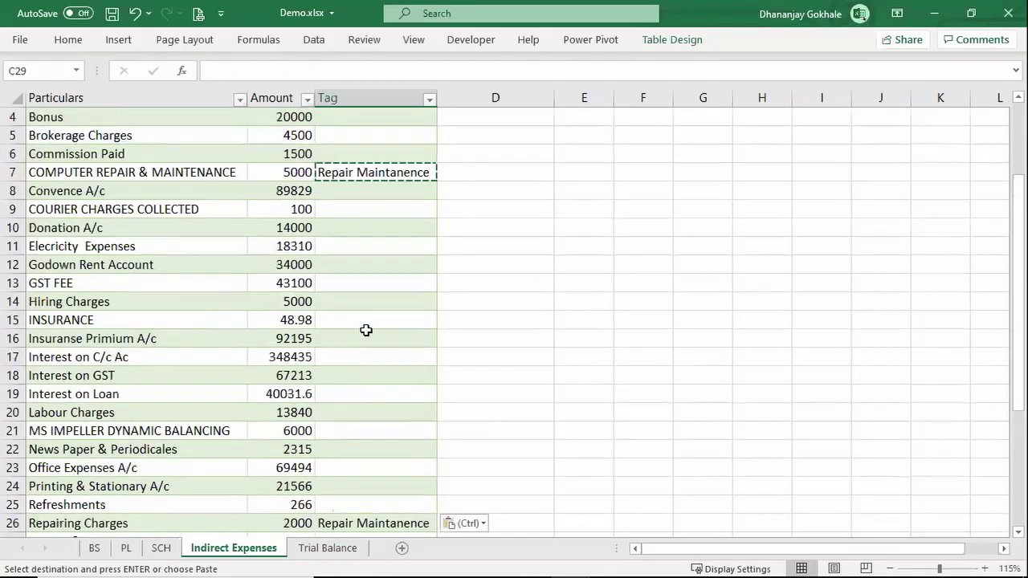
pyautogui.scroll(1, 351, 202)
pyautogui.scroll(-6, 351, 185)
pyautogui.press('Escape')
pyautogui.scroll(6, 350, 186)
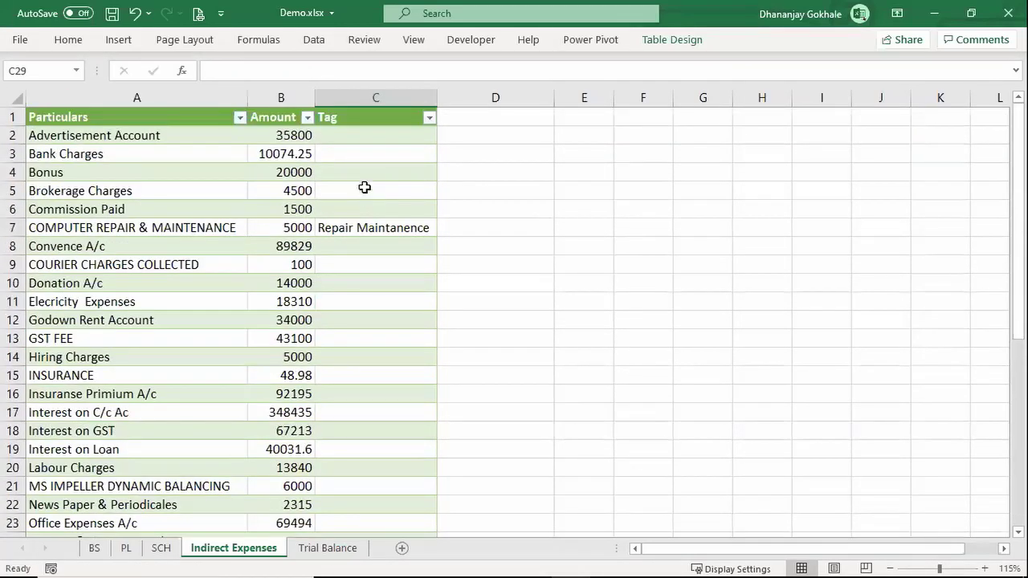
# Review ledger entries such as Convence A/c, MS IMPELLER DYNAMIC BALANCING and Travelling Expenses
pyautogui.click(364, 187)
pyautogui.click(108, 249)
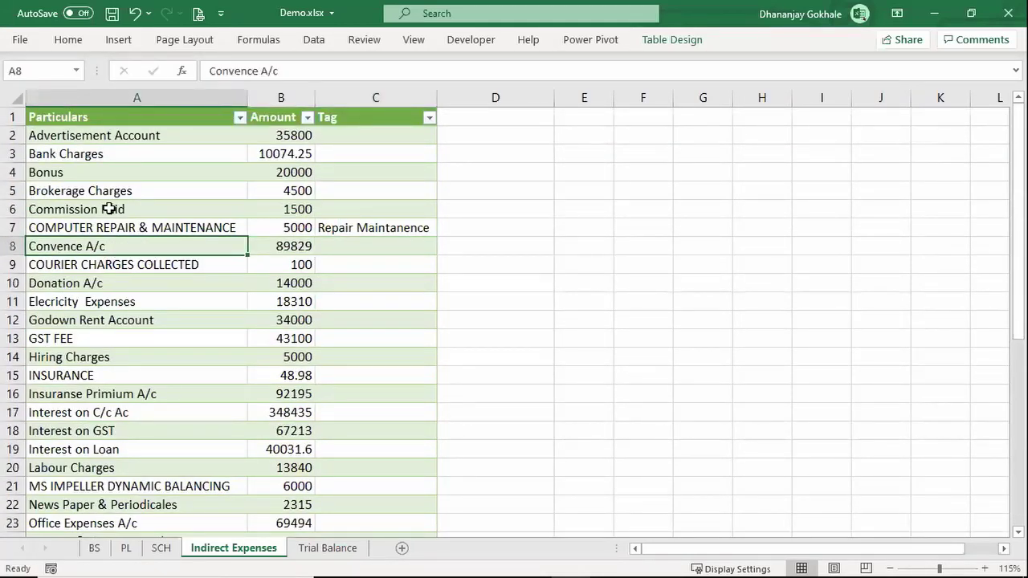
pyautogui.scroll(-2, 129, 225)
pyautogui.click(126, 309)
pyautogui.scroll(-2, 149, 268)
pyautogui.scroll(-2, 135, 337)
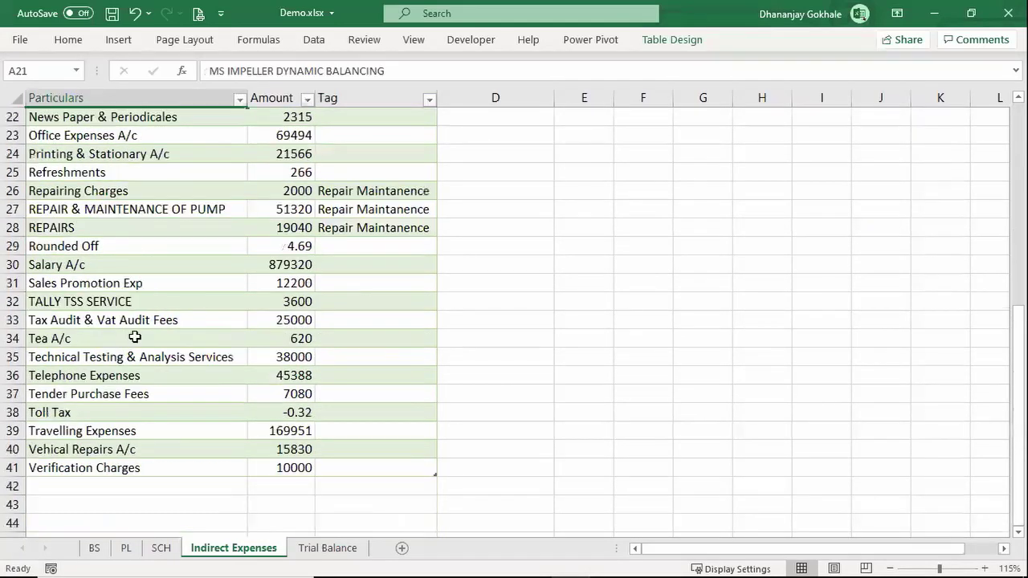
pyautogui.click(104, 430)
pyautogui.scroll(2, 80, 277)
pyautogui.scroll(2, 88, 269)
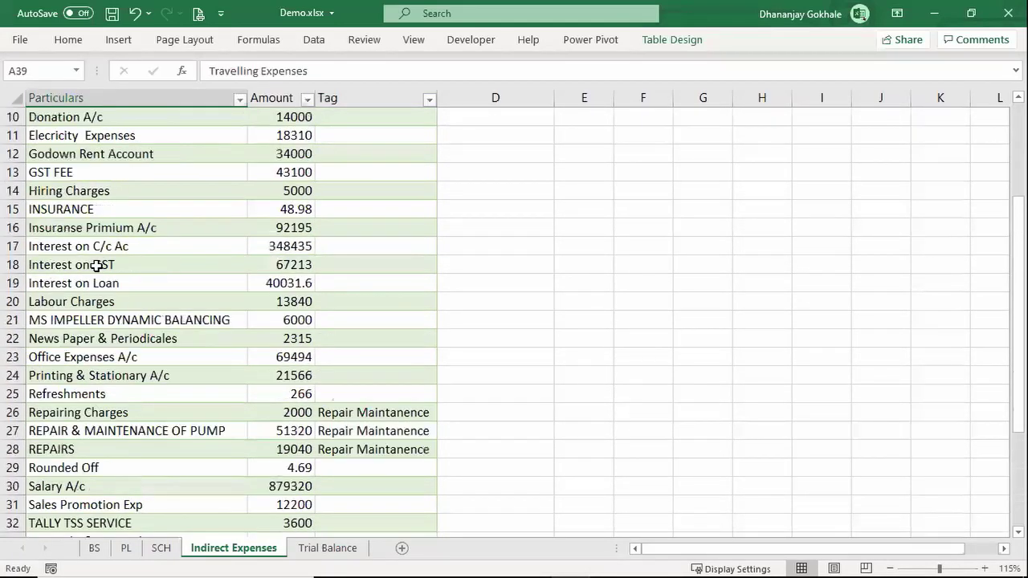
pyautogui.scroll(3, 73, 212)
# Step through the ledger names from Commission Paid to the run of Interest ledgers
pyautogui.click(73, 212)
pyautogui.press('Down')
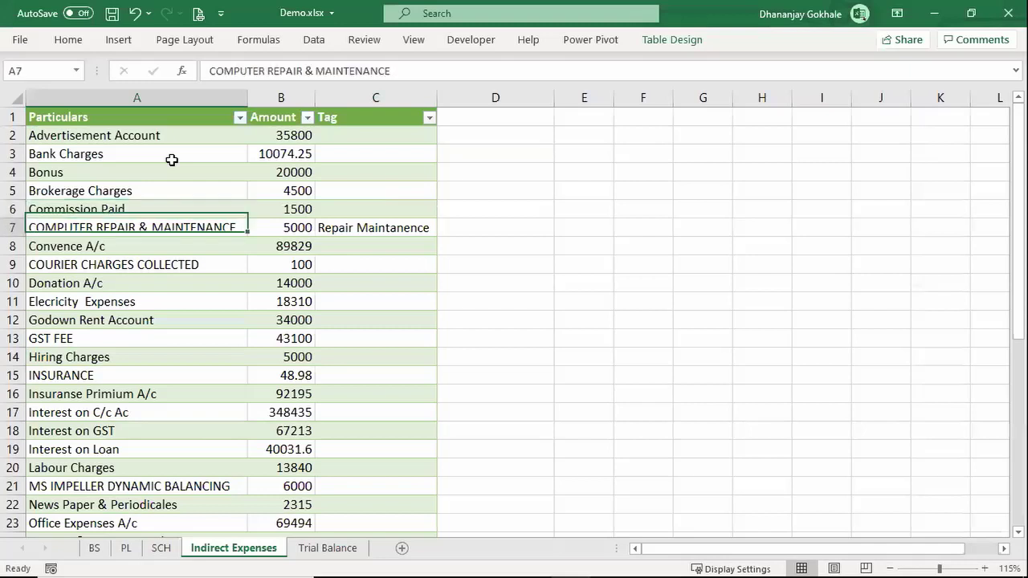
pyautogui.press('Down')
pyautogui.press('Down')
pyautogui.press('Down')
pyautogui.press('Down')
pyautogui.press('Down')
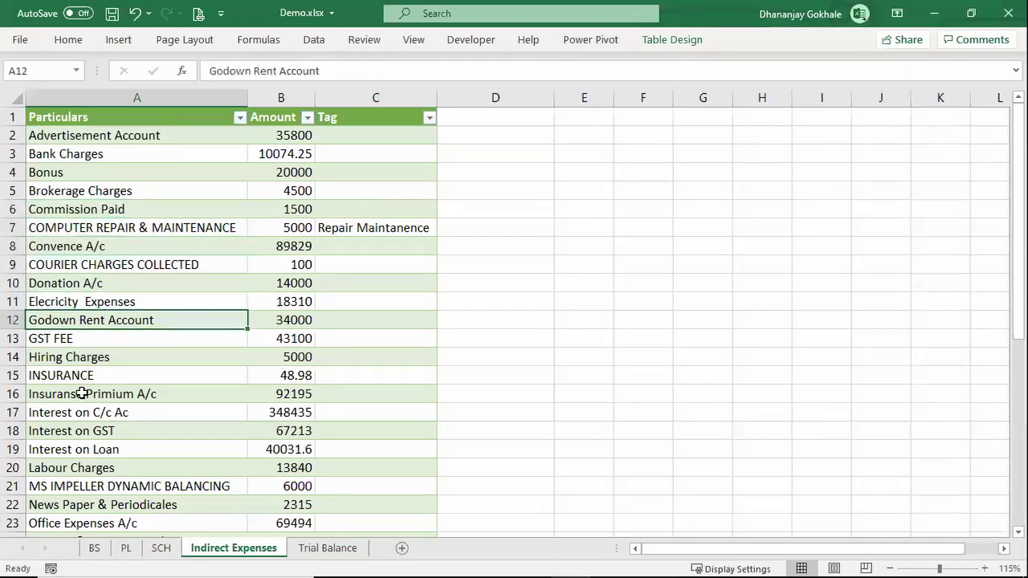
pyautogui.click(82, 394)
pyautogui.press('Up')
pyautogui.press('Down')
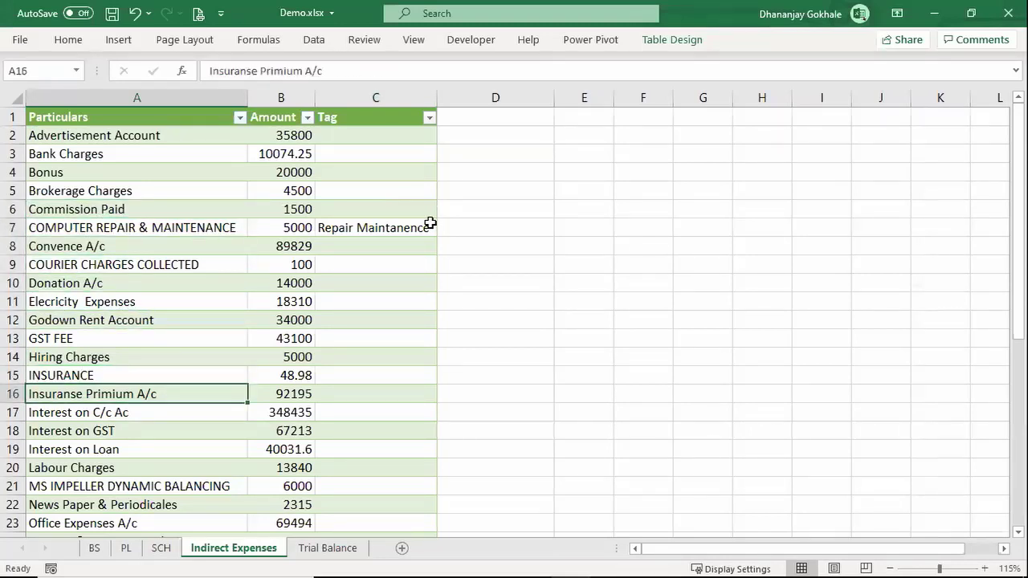
pyautogui.press('Down')
pyautogui.hotkey('shift', 'Down')
pyautogui.hotkey('shift', 'Down')
pyautogui.hotkey('shift', 'Down')
pyautogui.hotkey('shift', 'Up')
# Tag Interest on C/c Ac, Interest on GST and Interest on Loan as 'Interest'
pyautogui.press('Right')
pyautogui.press('Right')
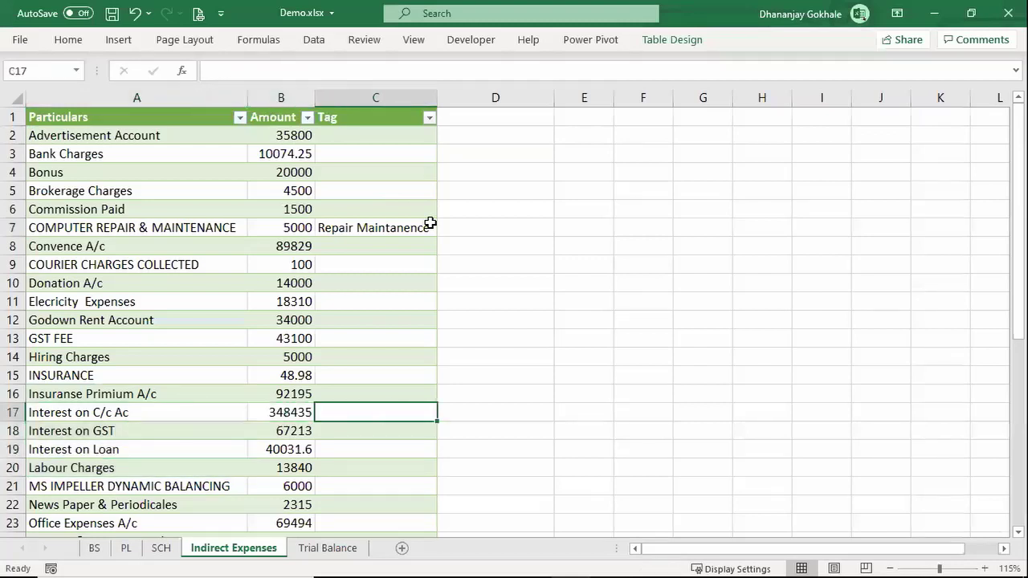
pyautogui.write('Inter')
pyautogui.press('Escape')
pyautogui.write('i')
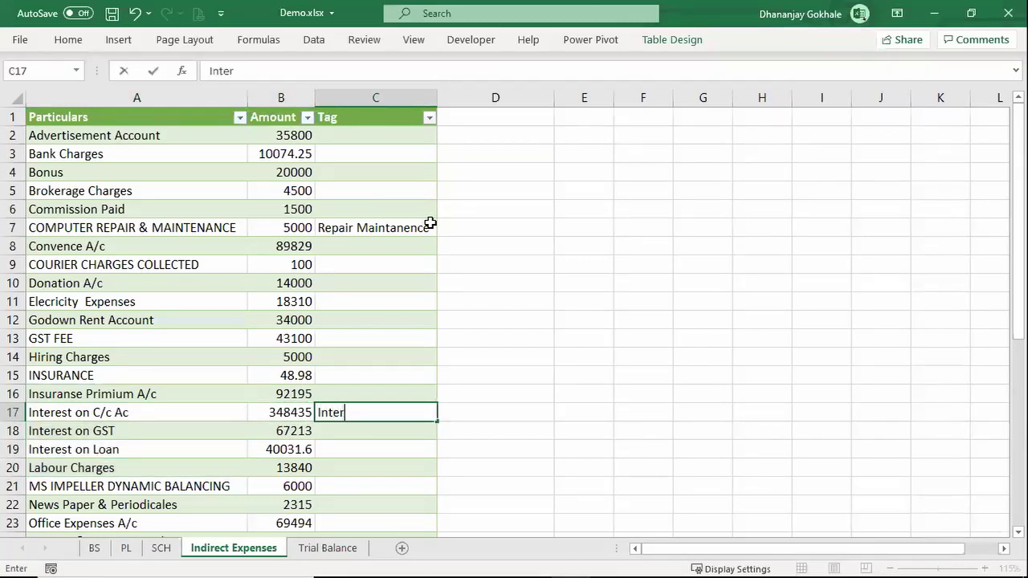
pyautogui.write('est')
pyautogui.press('Return')
pyautogui.press('Up')
pyautogui.hotkey('ctrl', 'c')
pyautogui.press('Down')
pyautogui.hotkey('ctrl', 'v')
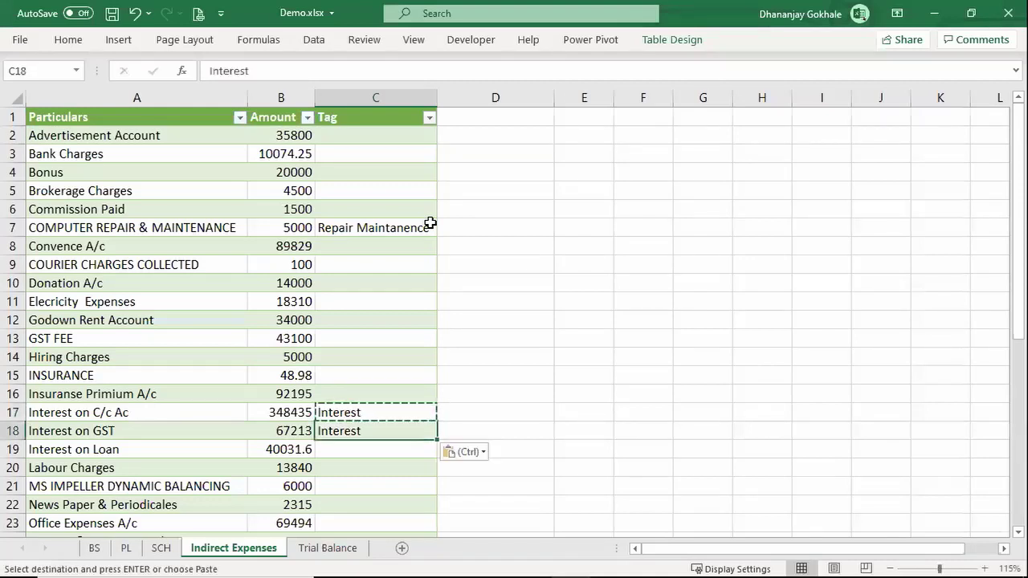
pyautogui.press('Down')
pyautogui.hotkey('ctrl', 'v')
pyautogui.press('Escape')
# Move to the empty header cell D1 right of the Tag header
pyautogui.press('Up')
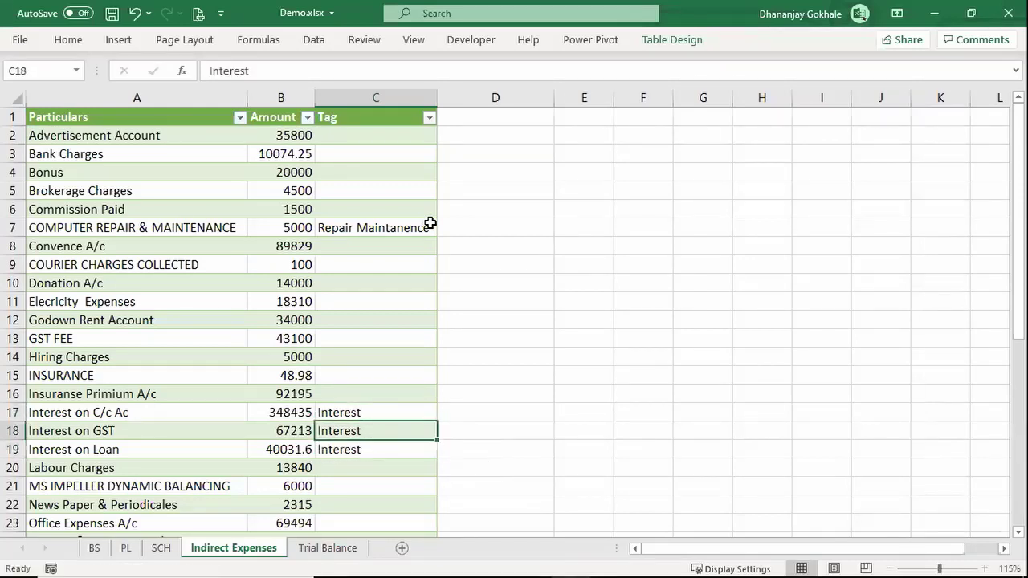
pyautogui.press('Up')
pyautogui.press('Up')
pyautogui.press('Up')
pyautogui.press('Up')
pyautogui.press('Left')
pyautogui.press('Down')
pyautogui.hotkey('ctrl', 'Up')
pyautogui.press('Right')
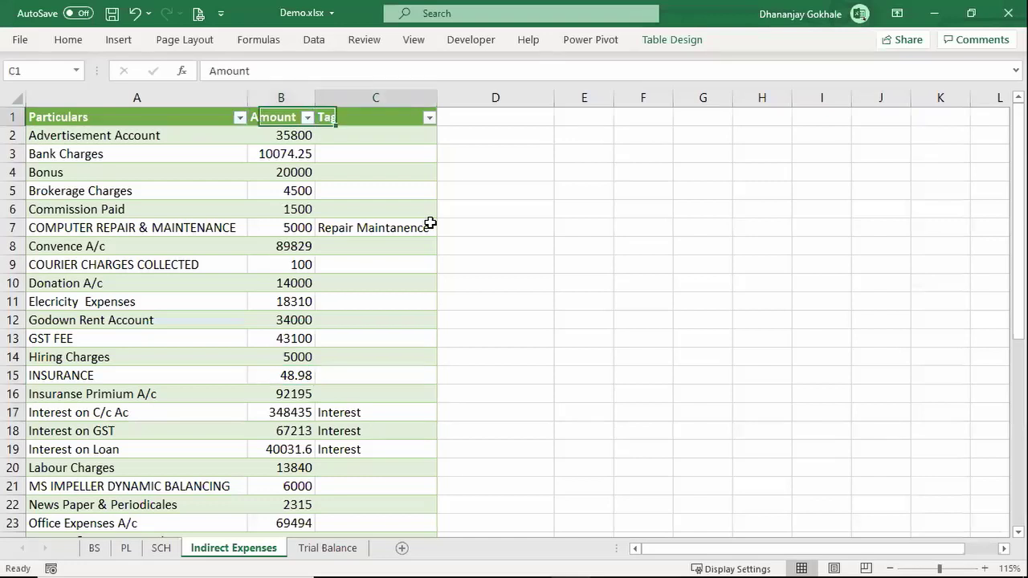
pyautogui.press('Right')
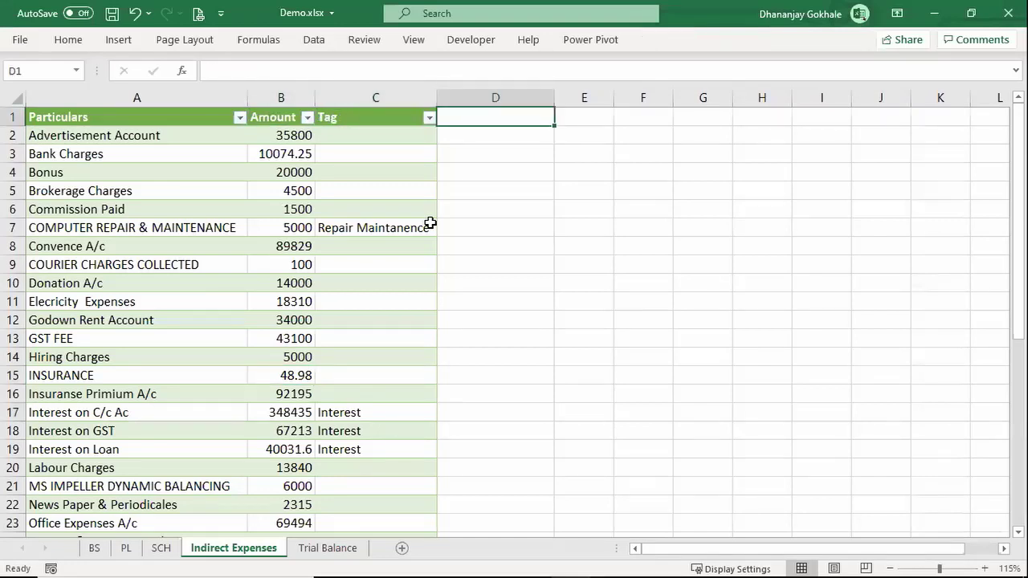
# Enter the header 'Ledger' in D1 so the table extends to column D
pyautogui.write('Le')
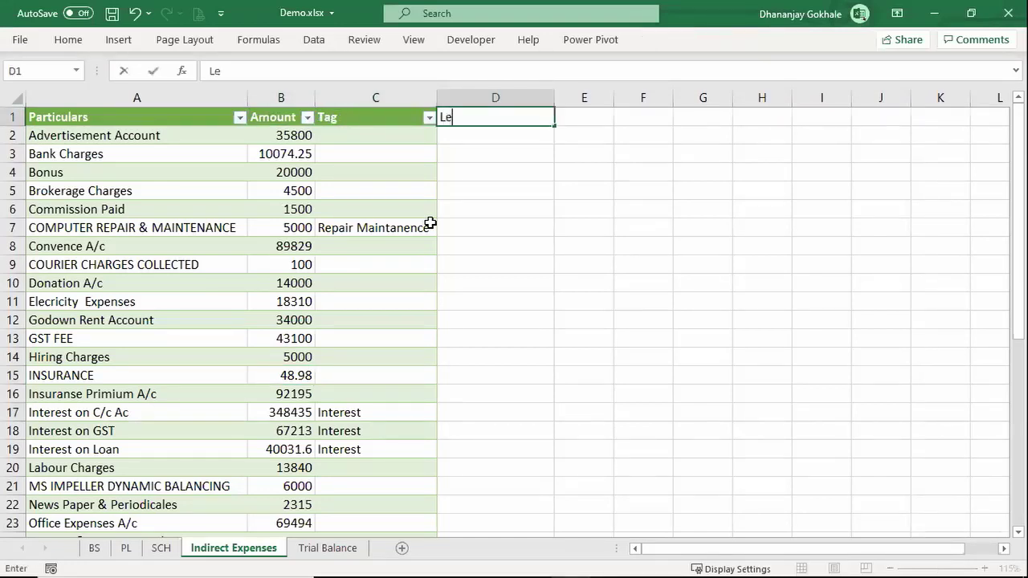
pyautogui.write('dger')
pyautogui.press('Return')
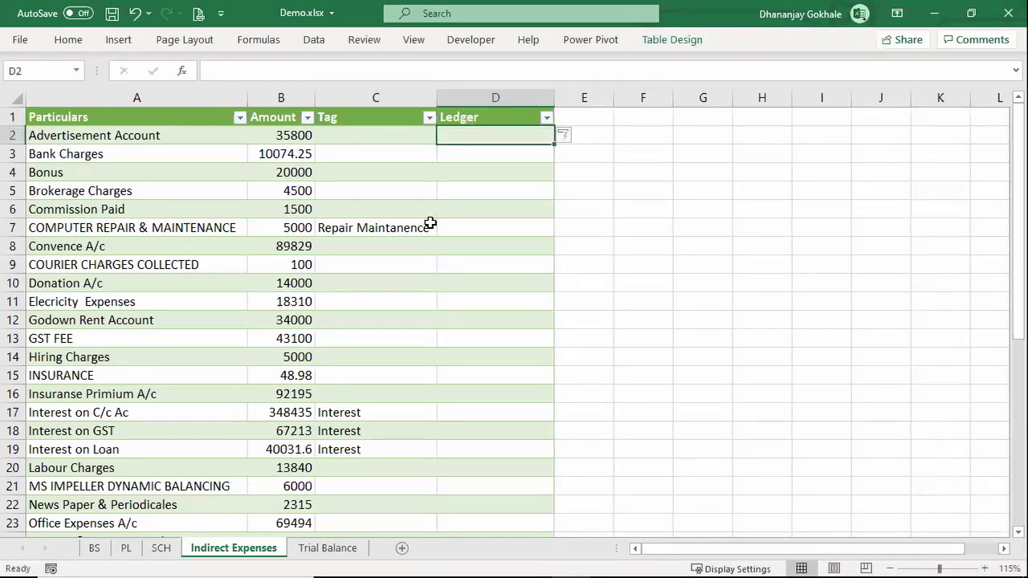
pyautogui.write('=')
pyautogui.press('Escape')
# Review the Tag entries, blank and Repair Maintanence, beside the empty Ledger cells
pyautogui.press('Left')
pyautogui.press('Down')
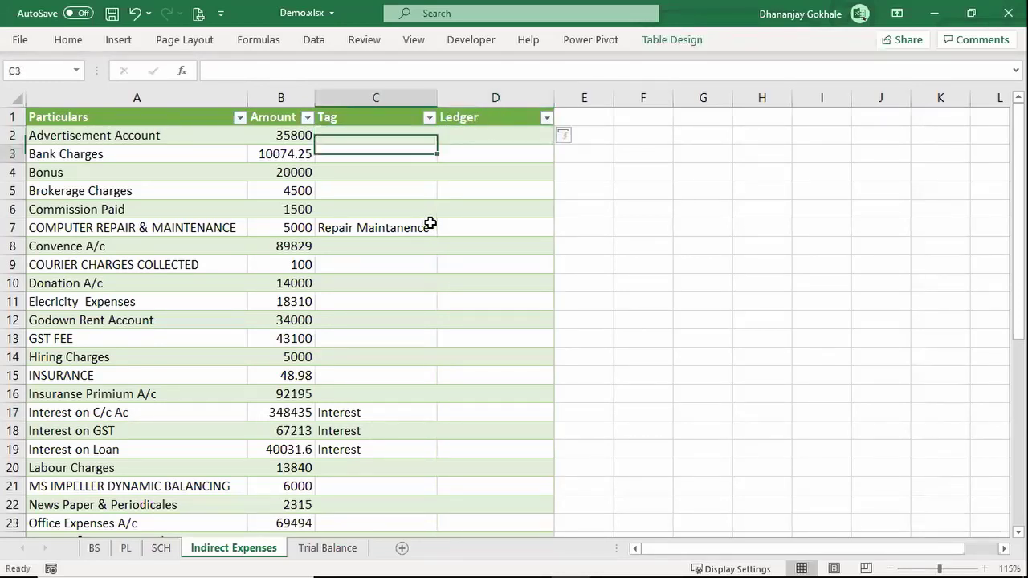
pyautogui.press('Down')
pyautogui.press('Down')
pyautogui.press('Down')
pyautogui.hotkey('ctrl', 'space')
pyautogui.hotkey('ctrl', 'space')
pyautogui.press('Down')
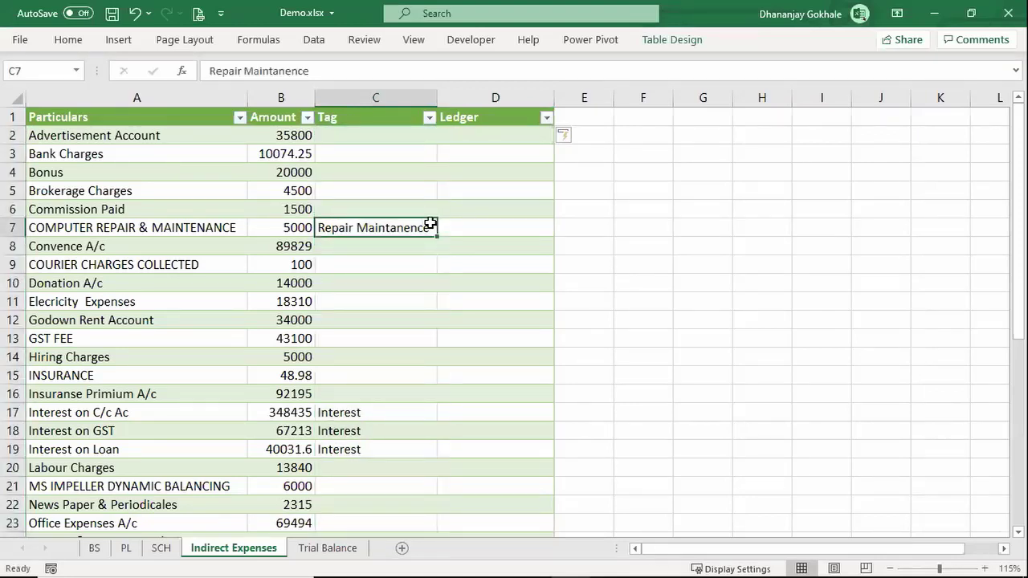
pyautogui.press('Right')
pyautogui.click(469, 141)
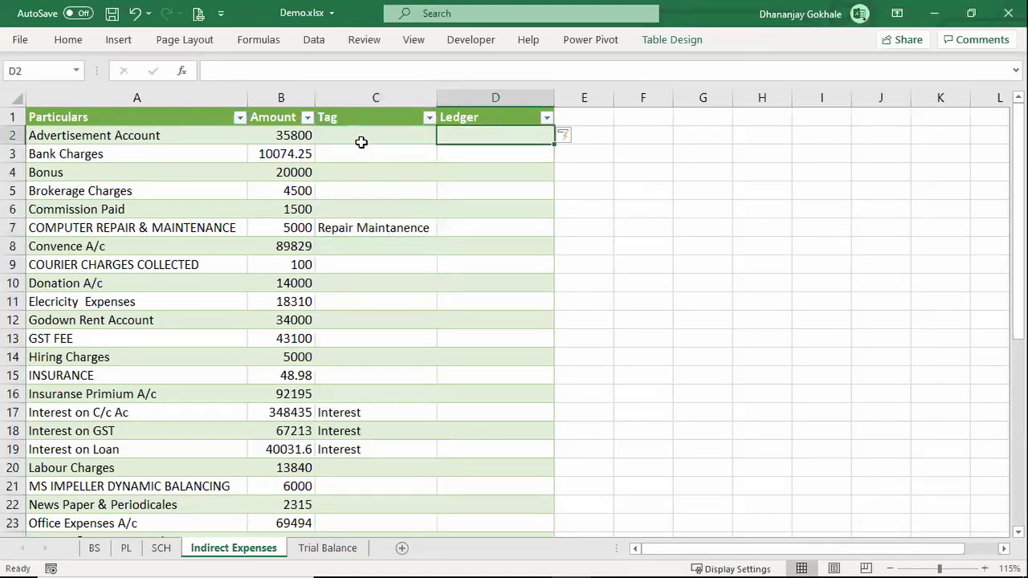
pyautogui.click(361, 142)
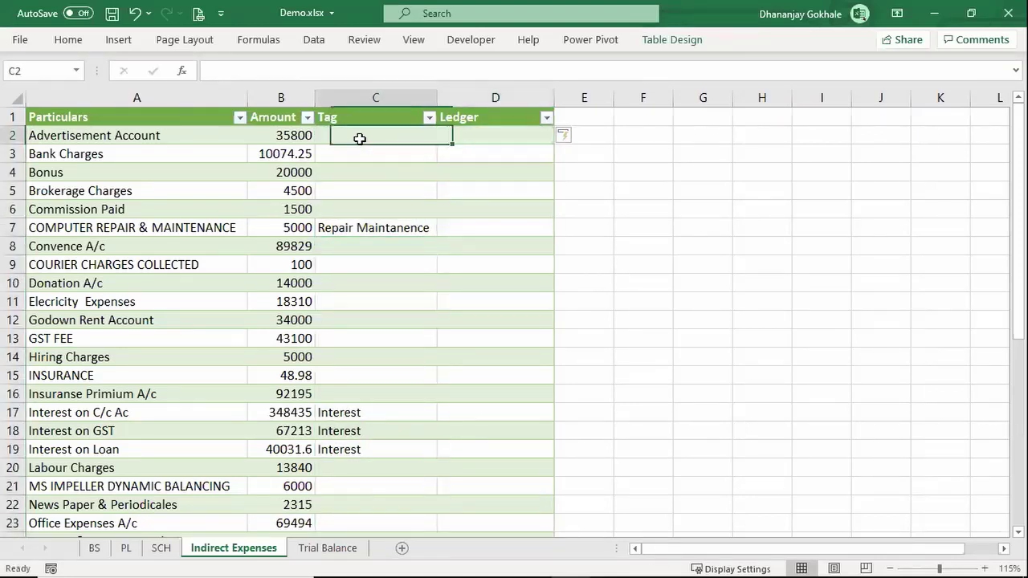
pyautogui.click(361, 228)
pyautogui.click(457, 133)
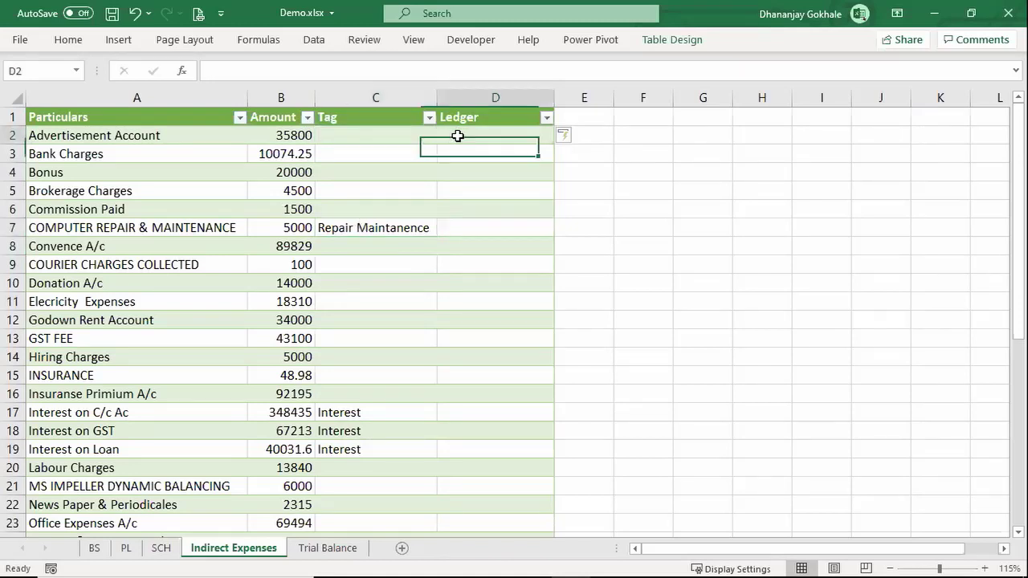
pyautogui.click(365, 225)
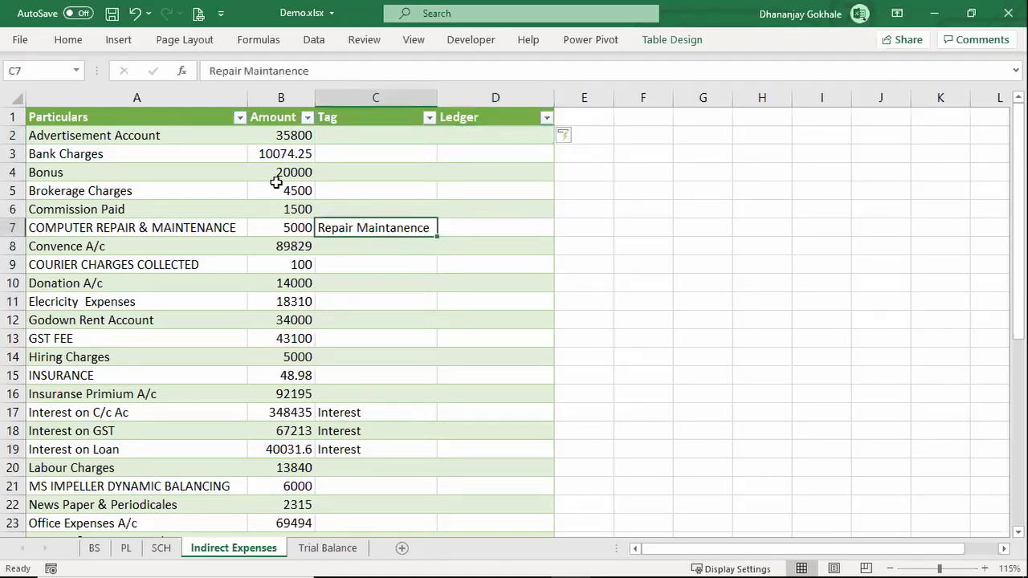
pyautogui.click(127, 141)
pyautogui.press('Right')
pyautogui.press('Right')
pyautogui.press('Right')
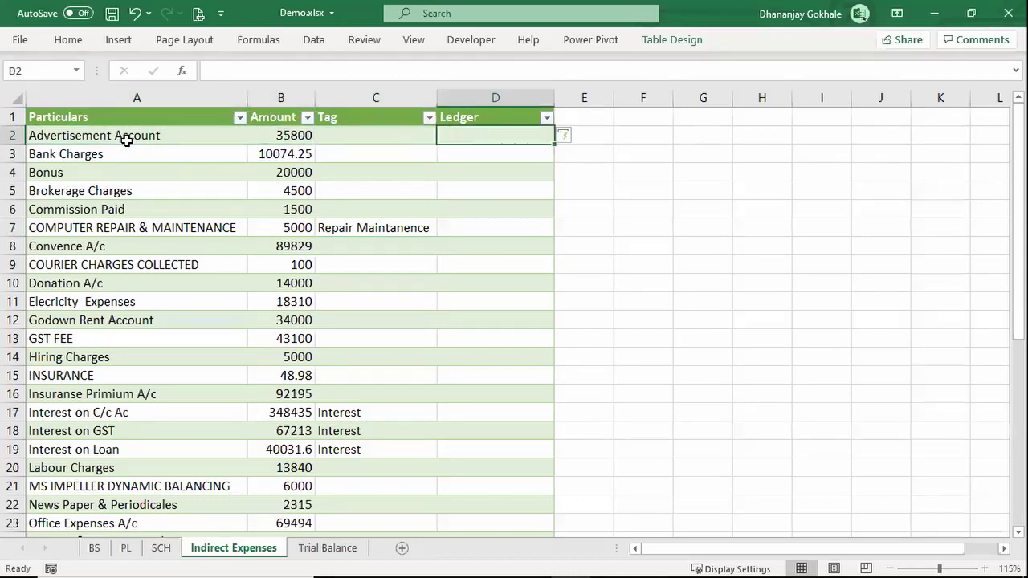
pyautogui.write('=if')
pyautogui.press('BackSpace')
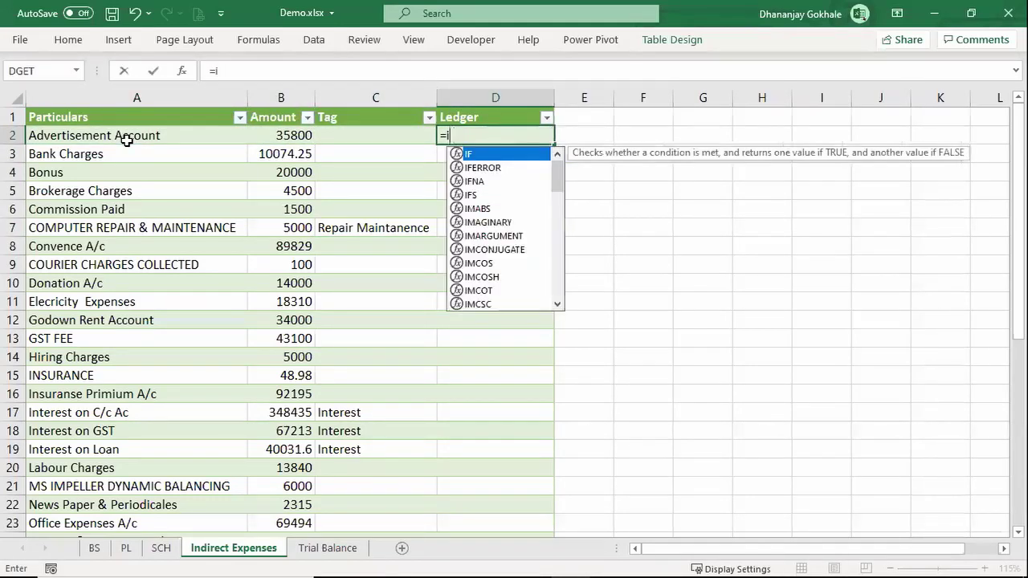
pyautogui.press('BackSpace')
pyautogui.write('if')
pyautogui.press('Tab')
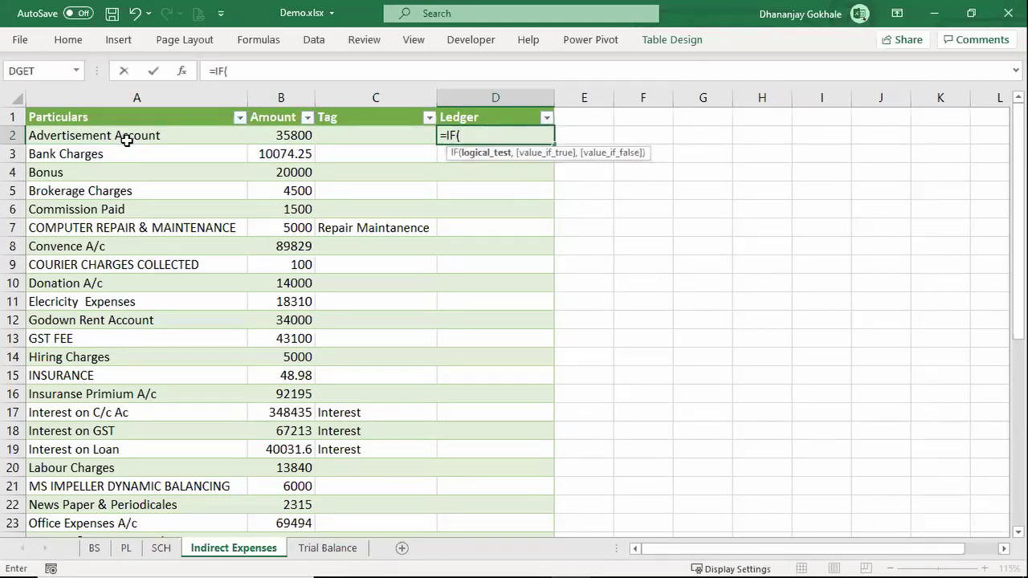
pyautogui.write('isbl')
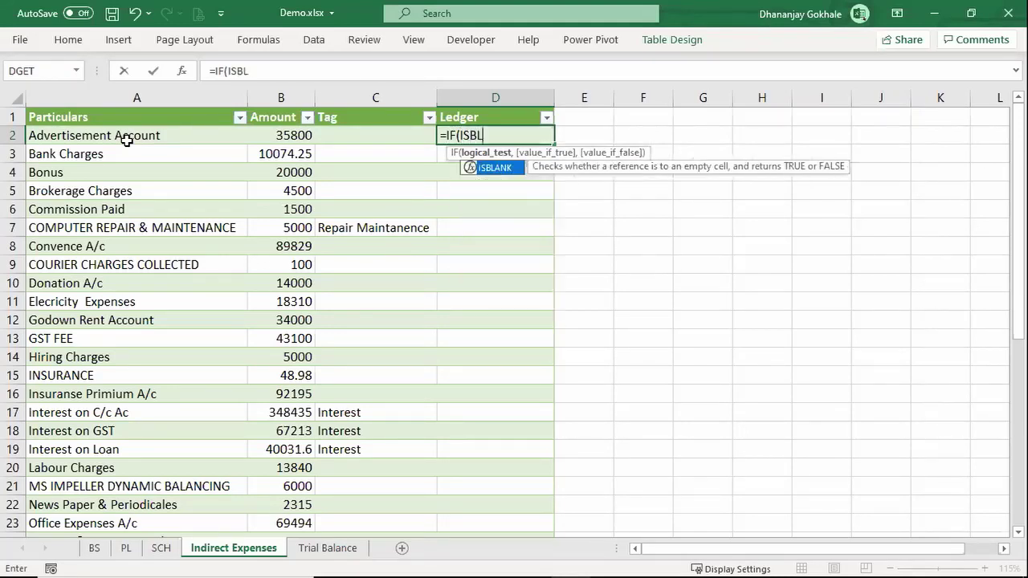
pyautogui.press('Tab')
pyautogui.click(361, 137)
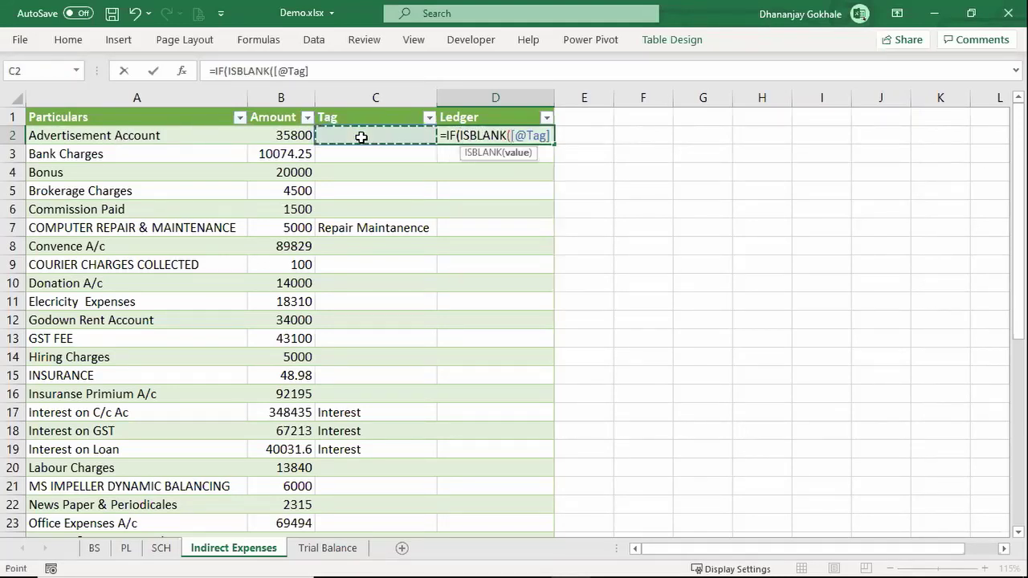
pyautogui.write(')')
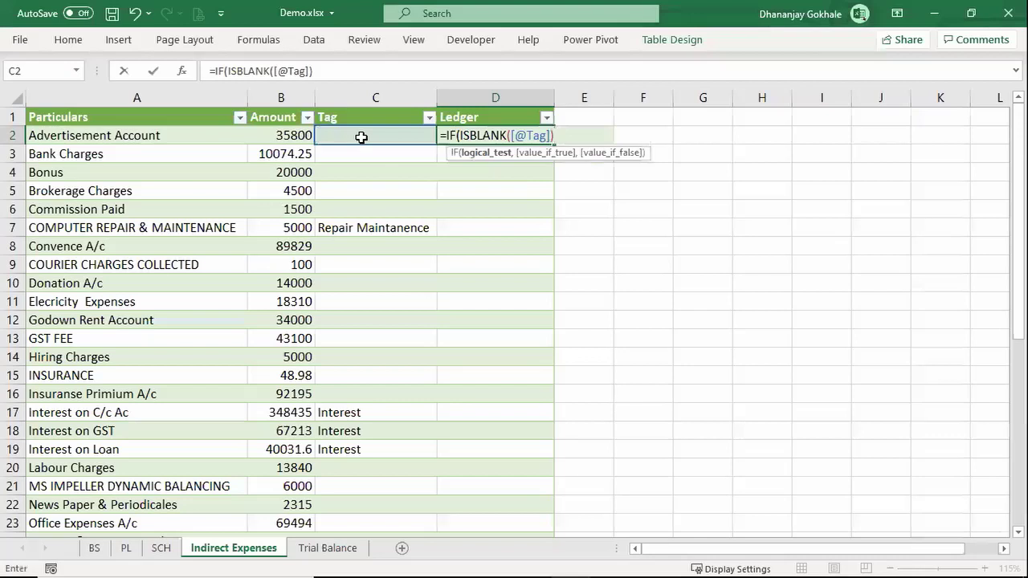
pyautogui.write(',')
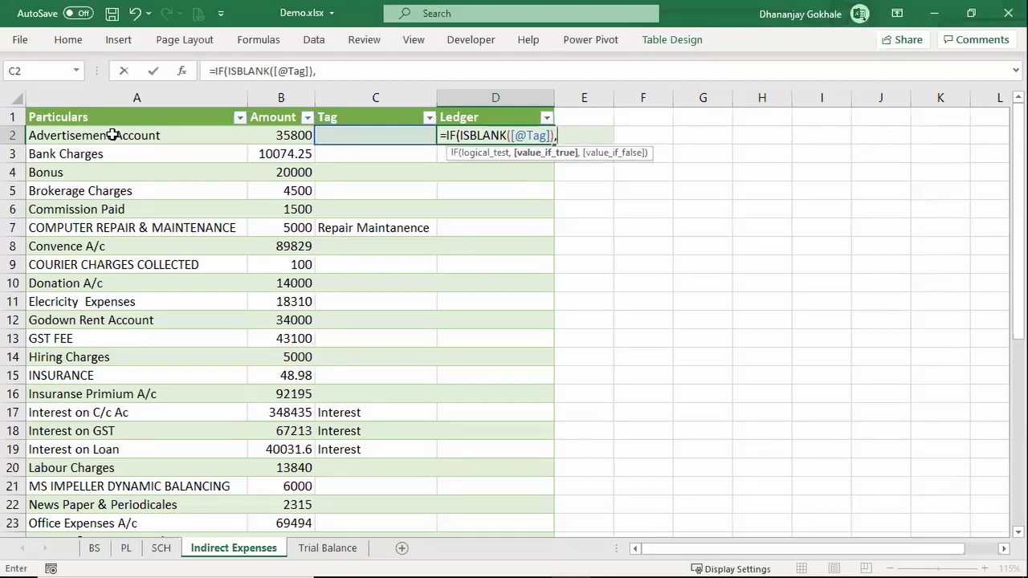
pyautogui.click(114, 135)
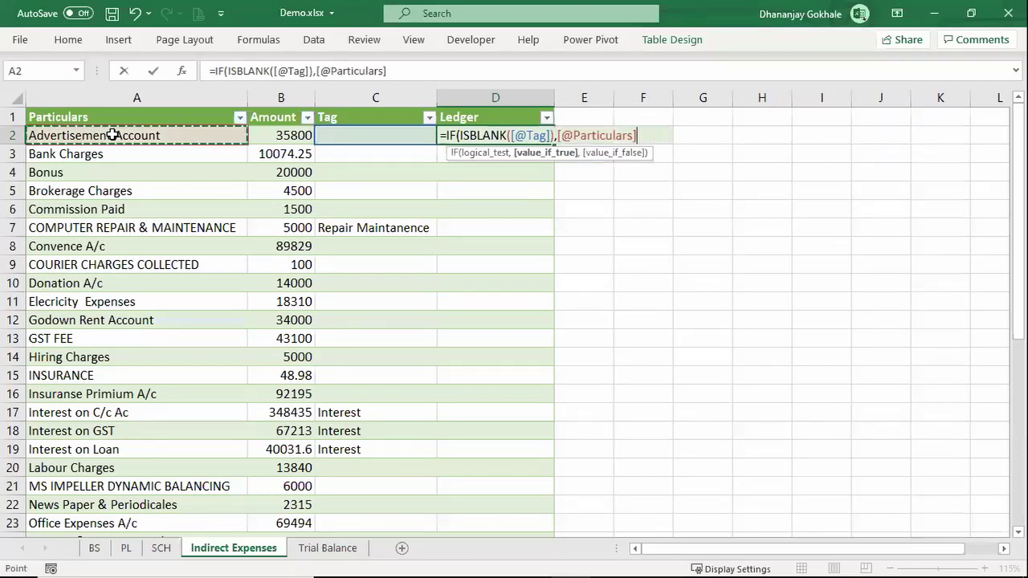
pyautogui.write(',')
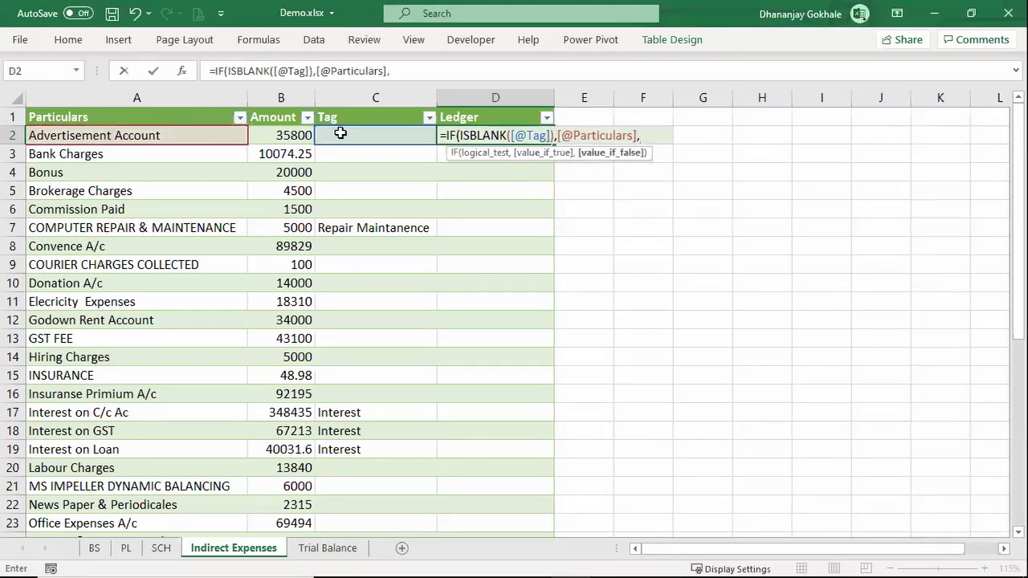
pyautogui.click(340, 134)
pyautogui.write(')')
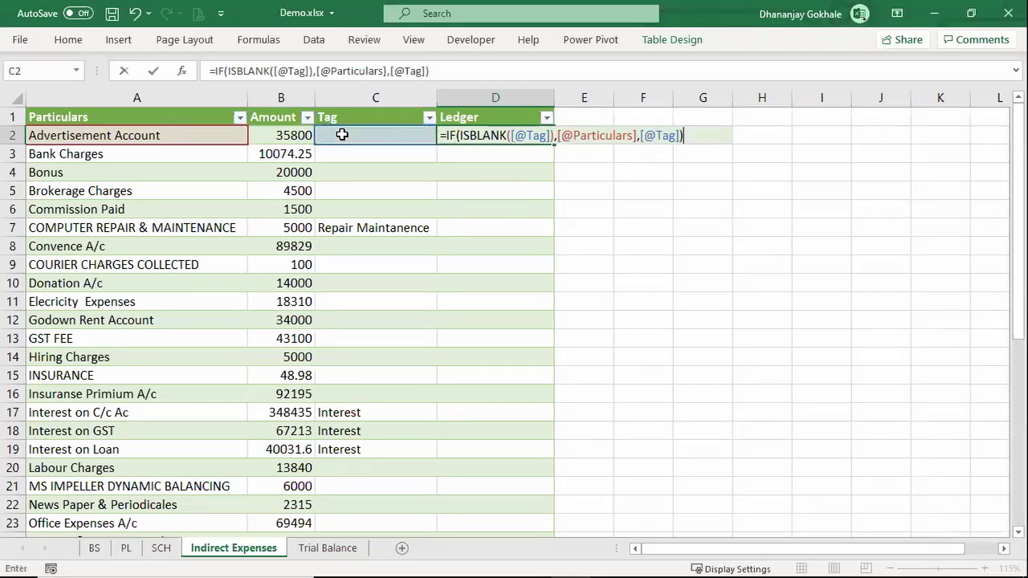
pyautogui.press('Return')
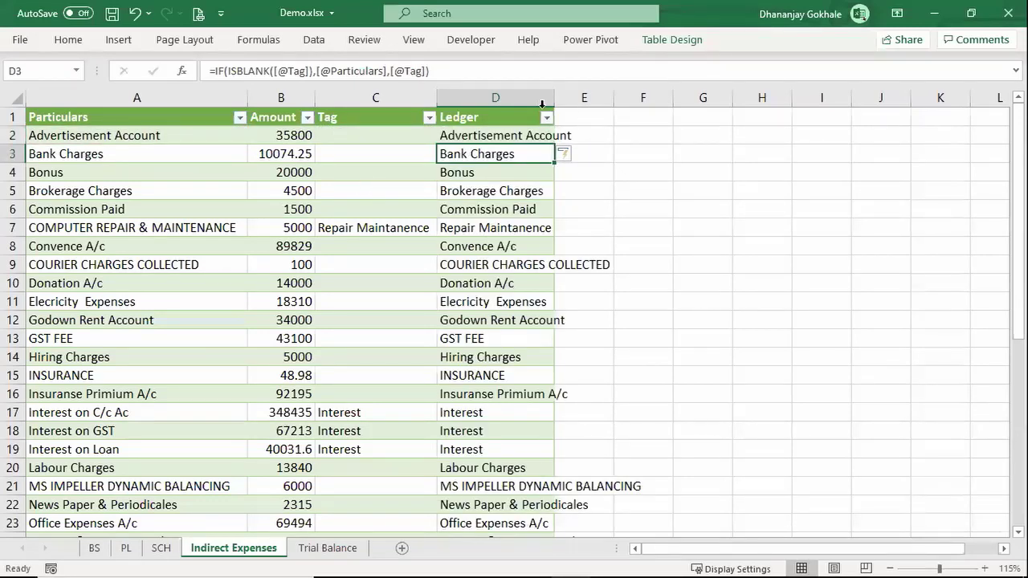
# Widen column D and check the Ledger results for the Repair Maintanence rows
pyautogui.moveTo(542, 104); pyautogui.dragTo(564, 105)
pyautogui.click(367, 223)
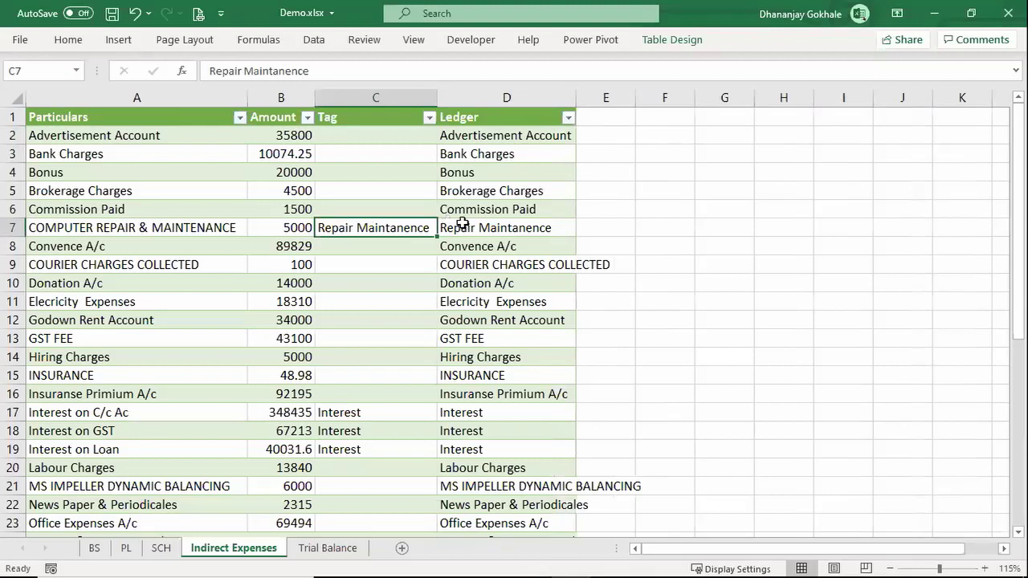
pyautogui.click(463, 224)
pyautogui.click(478, 411)
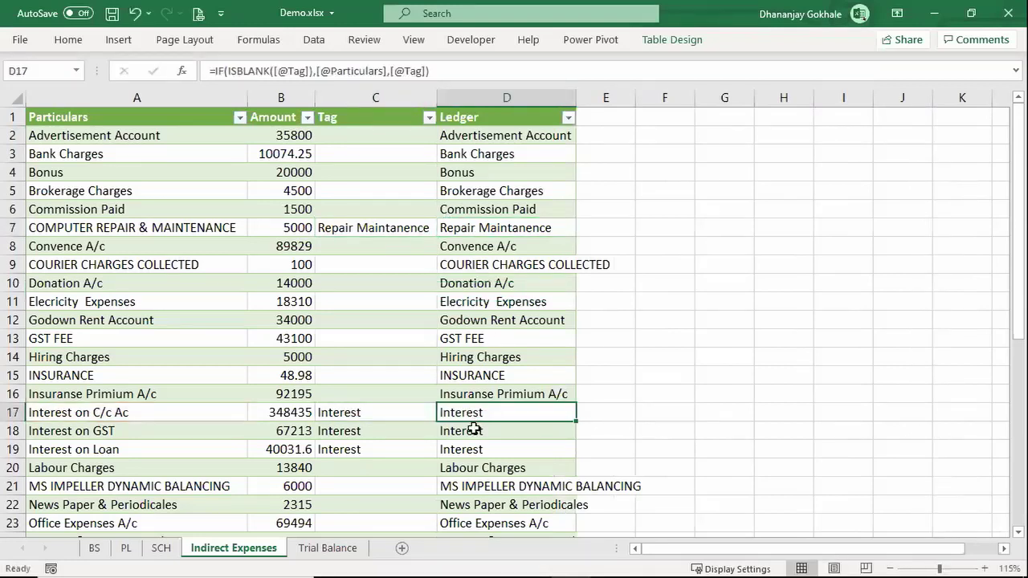
pyautogui.click(473, 431)
pyautogui.click(480, 448)
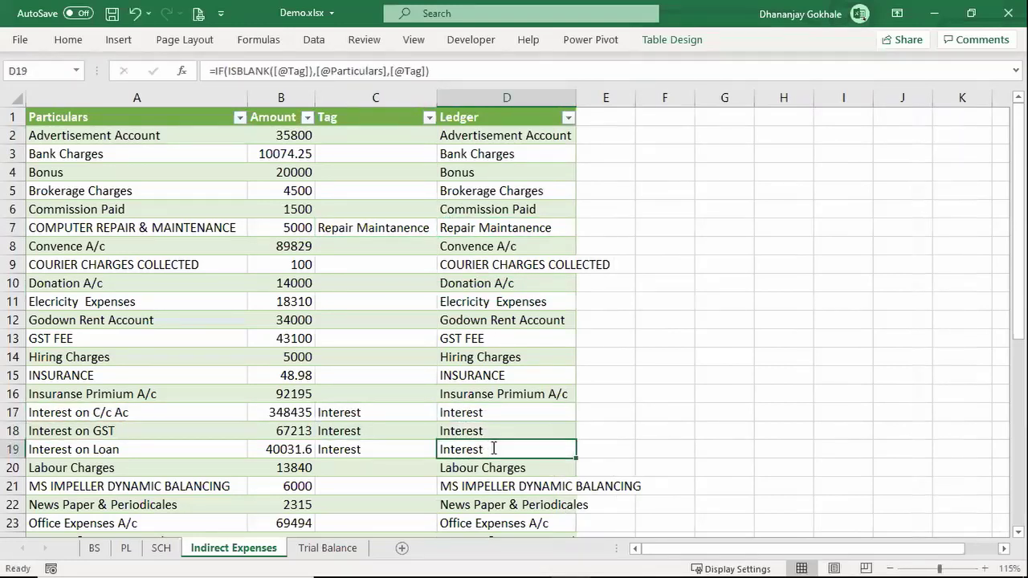
# Check the three Interest ledger results and untagged rows like Elecricity Expenses
pyautogui.click(493, 410)
pyautogui.moveTo(494, 409); pyautogui.dragTo(497, 449)
pyautogui.click(497, 431)
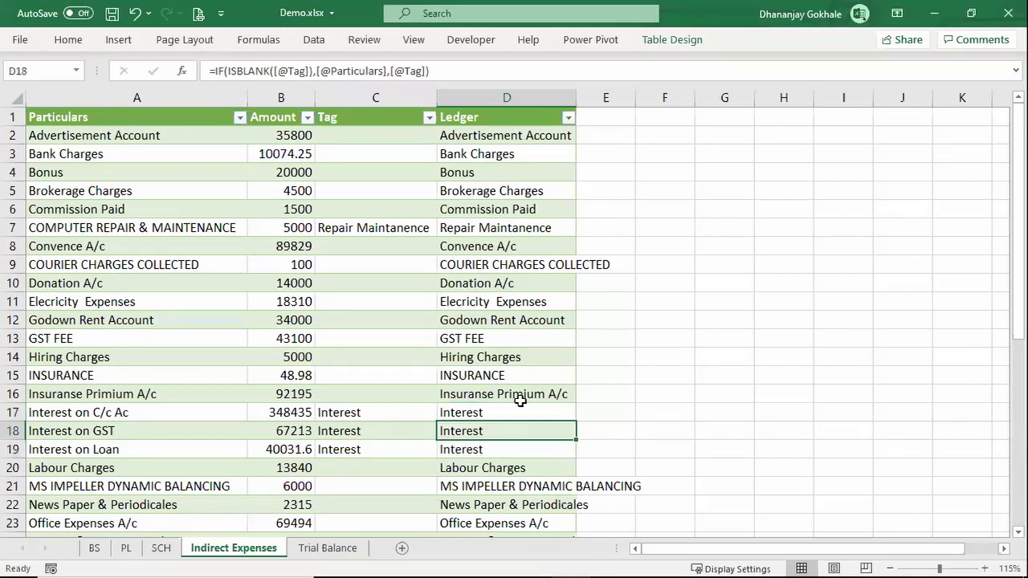
pyautogui.click(367, 301)
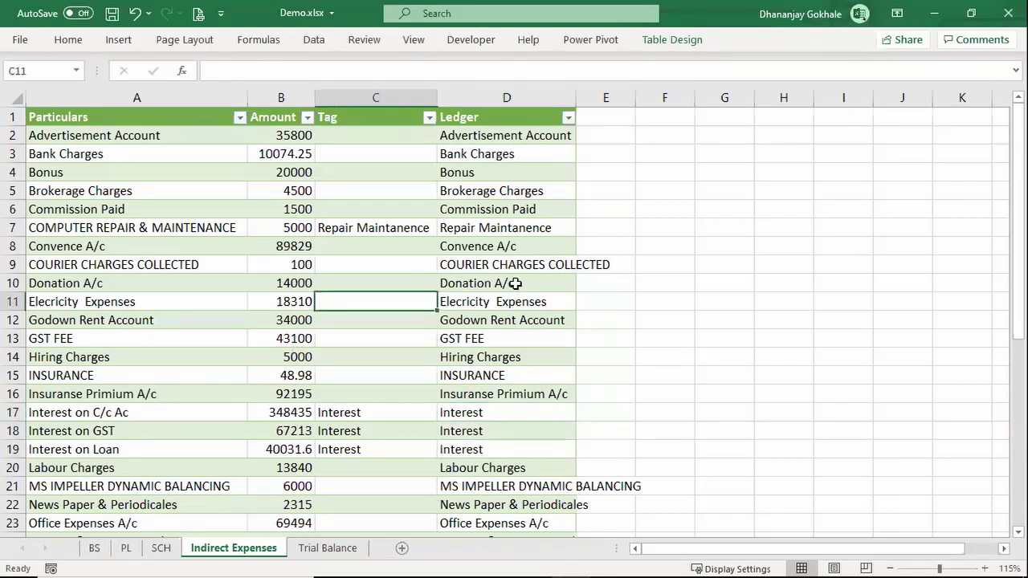
pyautogui.scroll(-2, 409, 289)
pyautogui.scroll(-1, 404, 296)
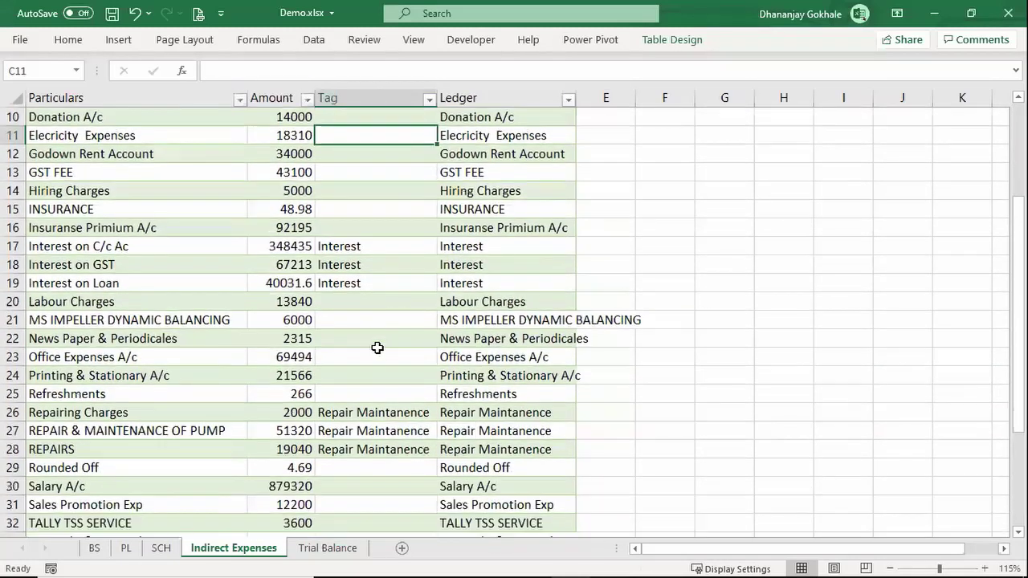
pyautogui.click(376, 353)
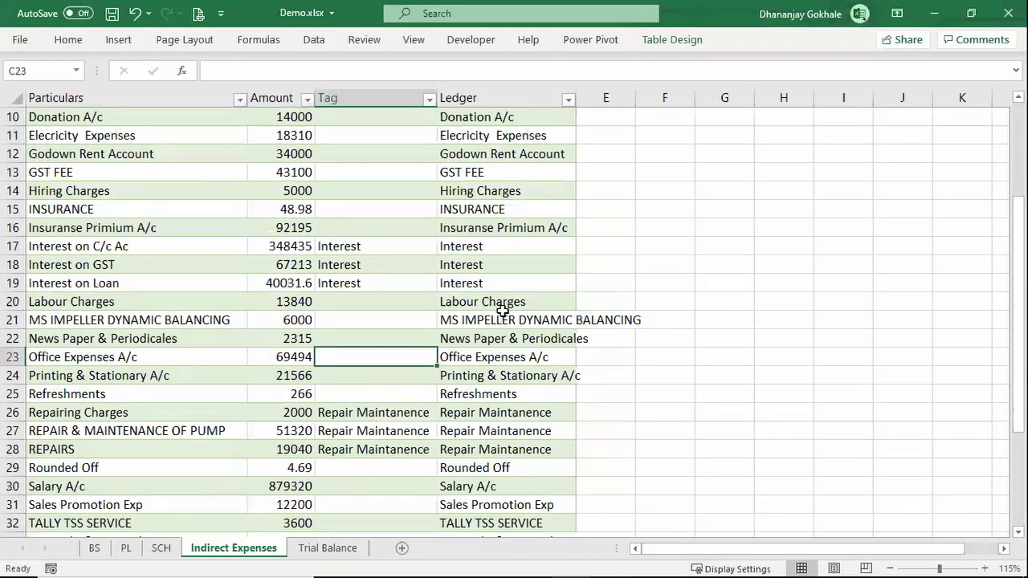
# Enter the Office Expenses tag for Office Expenses A/c in C23 and copy it
pyautogui.write('oF')
pyautogui.press('BackSpace')
pyautogui.press('BackSpace')
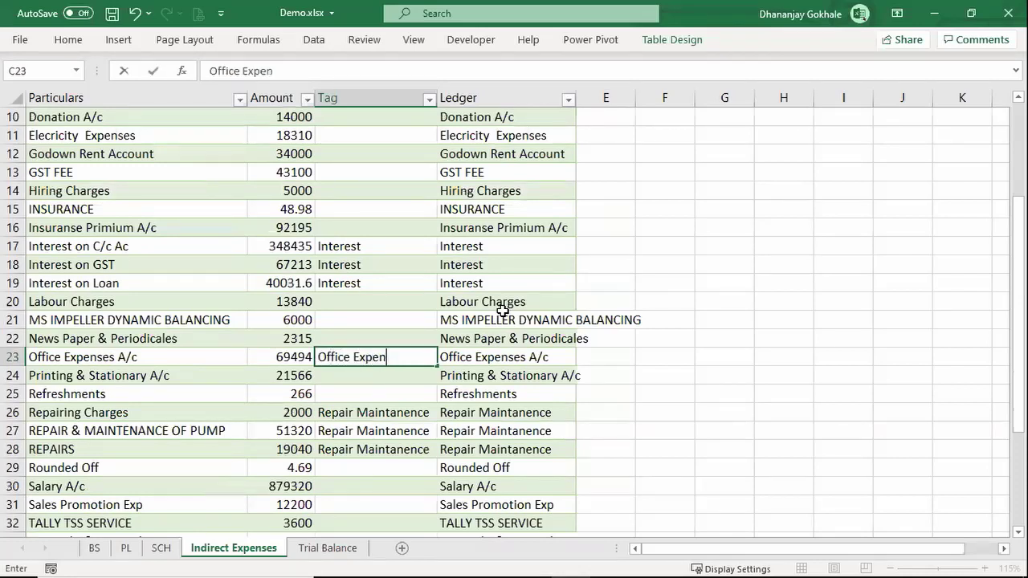
pyautogui.press('Return')
pyautogui.press('Up')
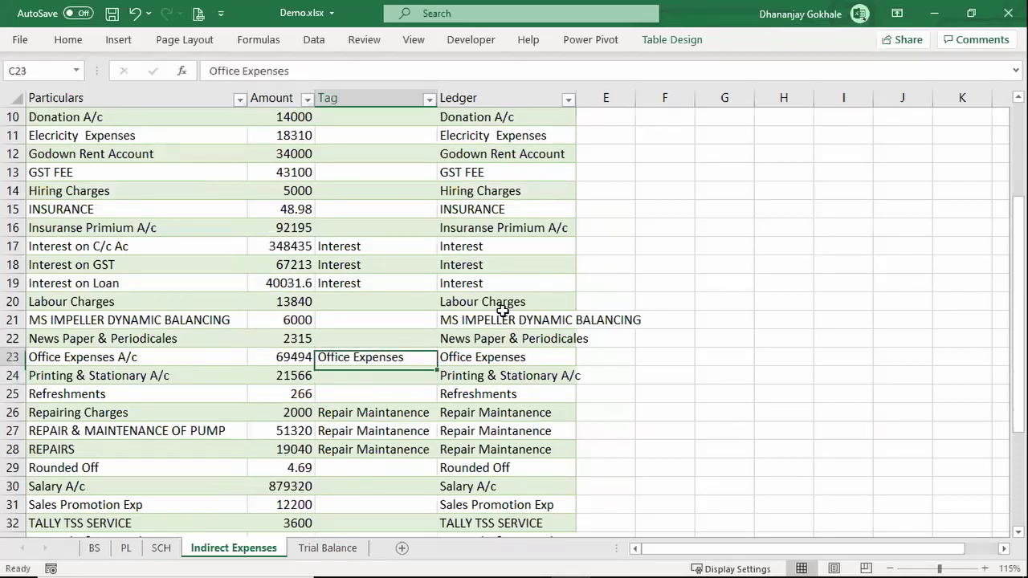
pyautogui.hotkey('ctrl', 'c')
# Paste the Office Expenses tag into the Refreshments row's Tag cell
pyautogui.press('Down')
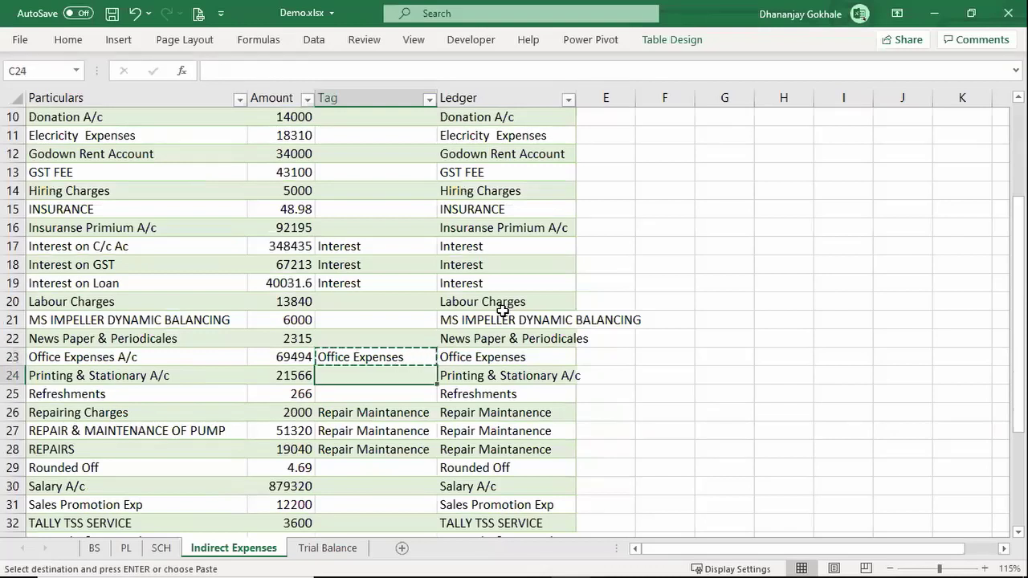
pyautogui.press('Down')
pyautogui.press('Left')
pyautogui.press('Left')
pyautogui.press('Right')
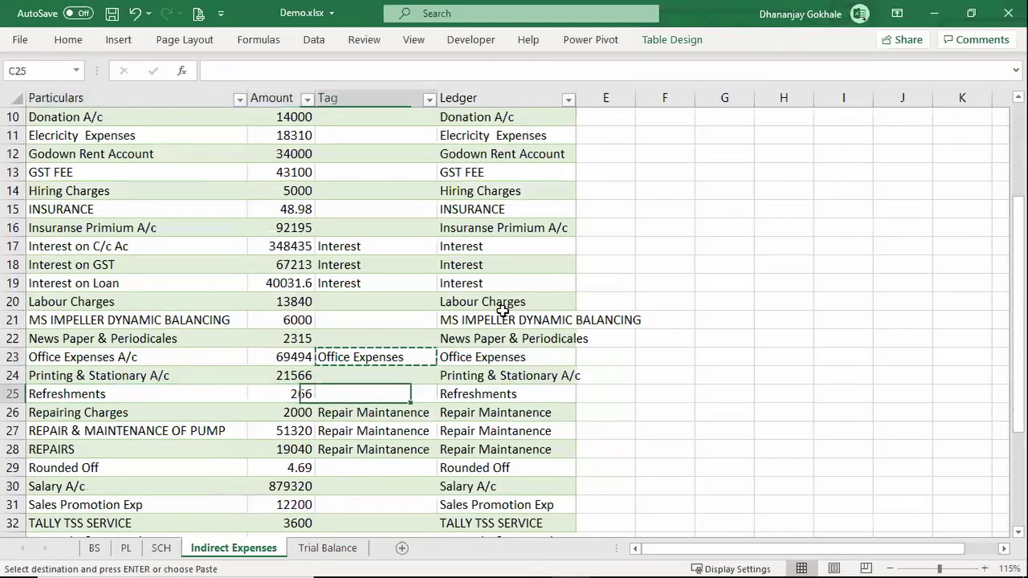
pyautogui.press('Right')
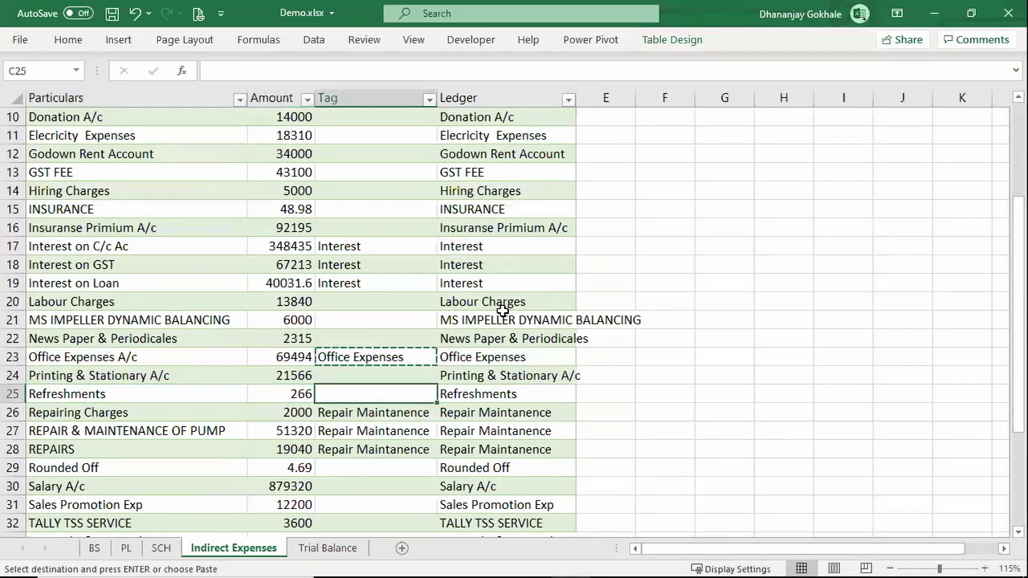
pyautogui.hotkey('ctrl', 'v')
pyautogui.press('Down')
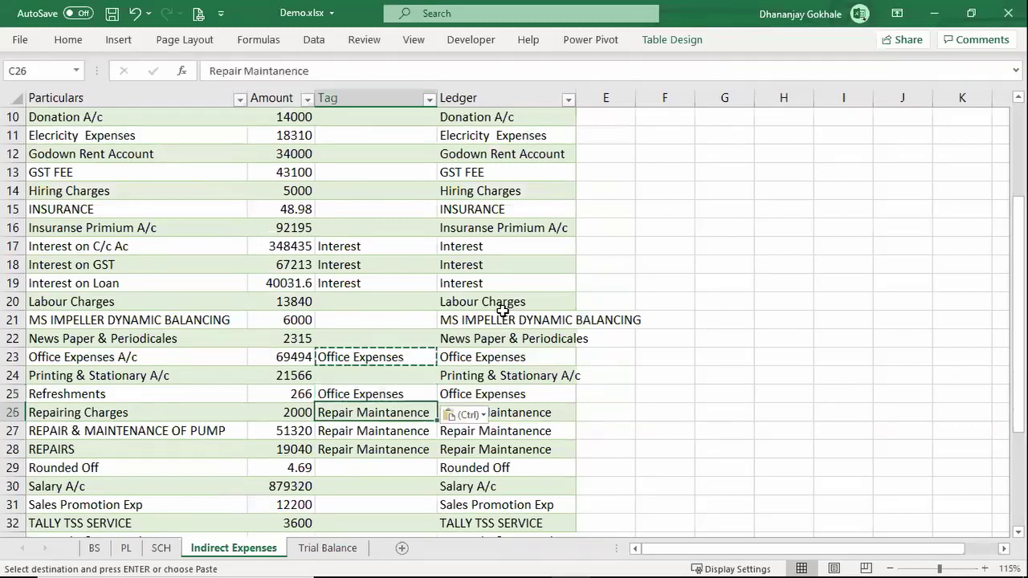
pyautogui.press('Down')
pyautogui.press('Down')
pyautogui.click(163, 394)
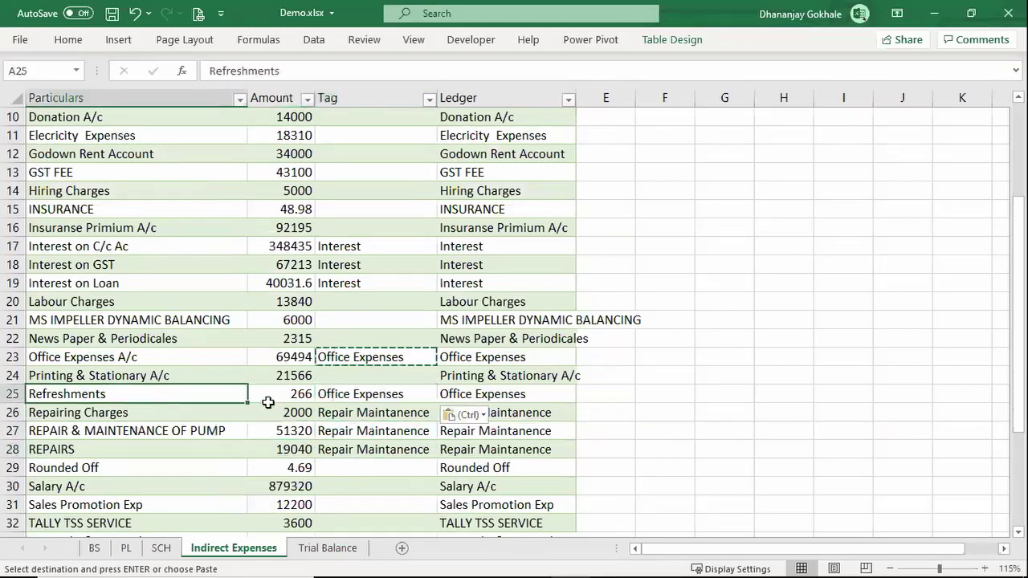
pyautogui.hotkey('ctrl', 'z')
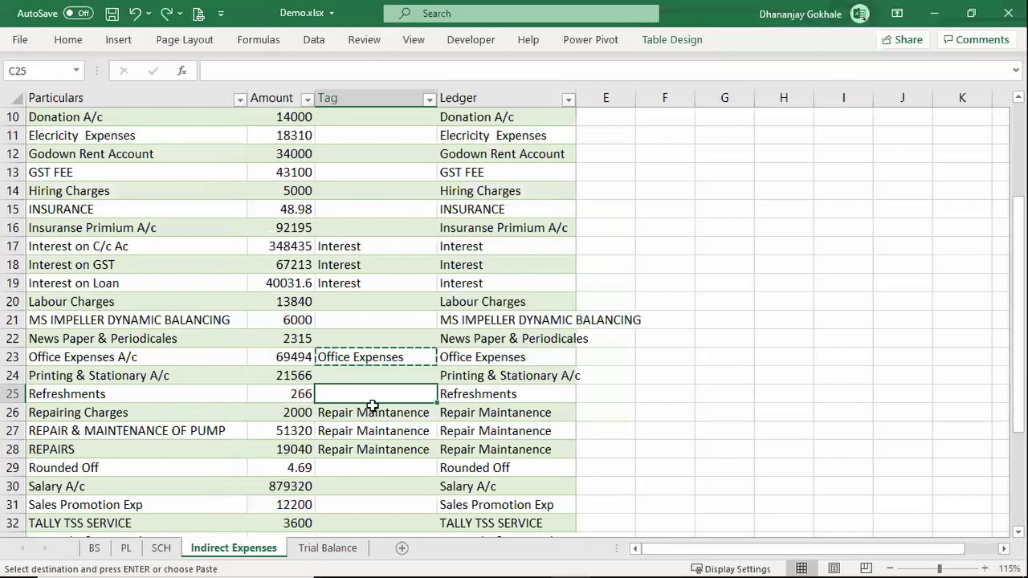
pyautogui.hotkey('ctrl', 'v')
# Paste the Office Expenses tag for Telephone Expenses
pyautogui.scroll(-3, 372, 404)
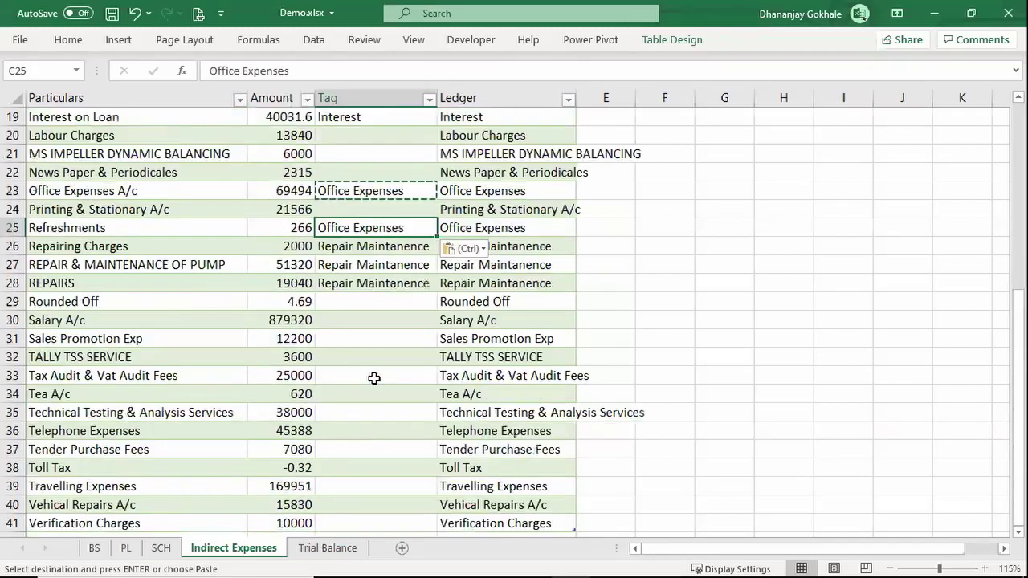
pyautogui.click(340, 297)
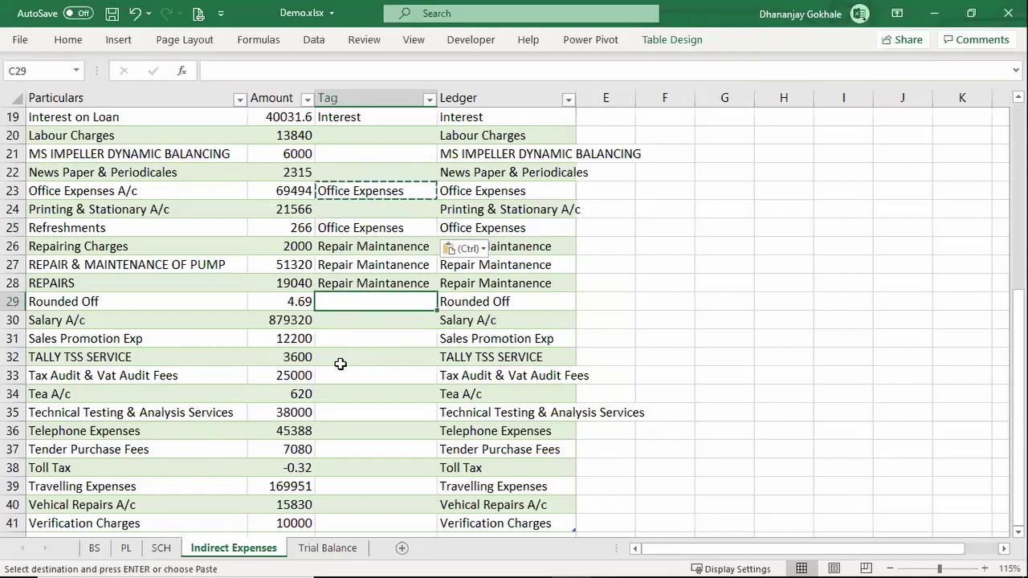
pyautogui.scroll(-2, 340, 341)
pyautogui.click(346, 258)
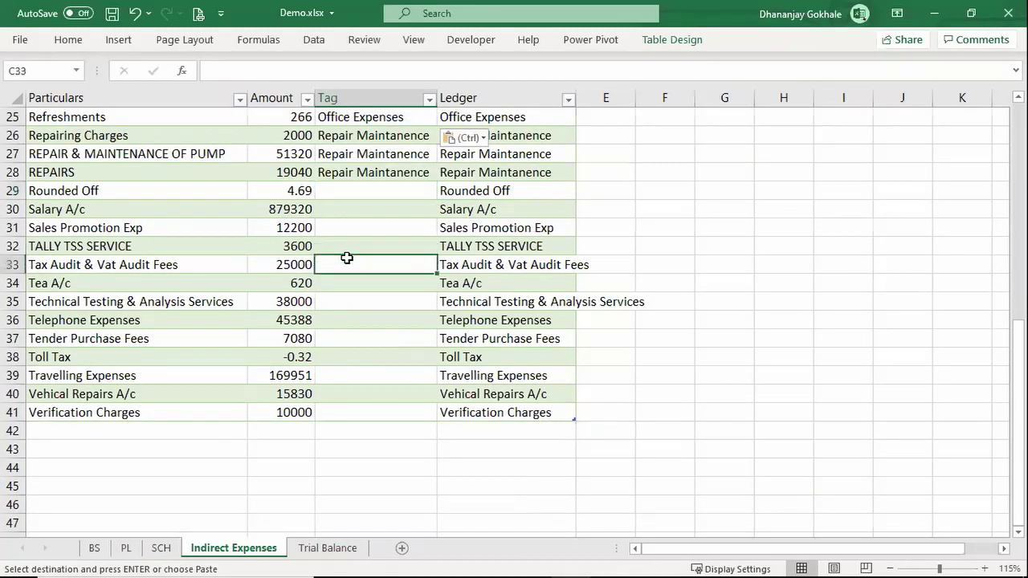
pyautogui.press('Up')
pyautogui.press('Up')
pyautogui.press('Up')
pyautogui.press('Up')
pyautogui.press('Down')
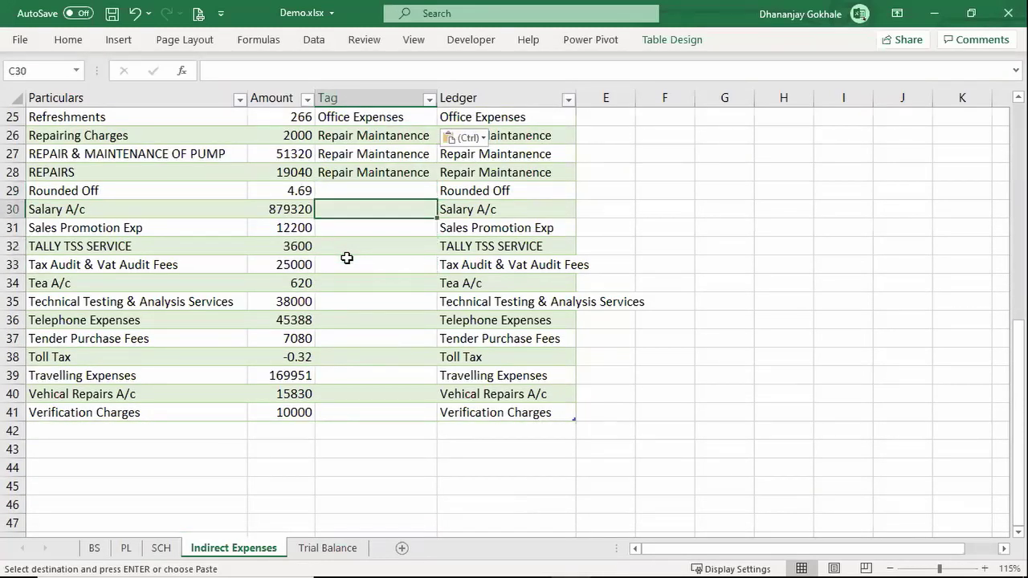
pyautogui.press('Down')
pyautogui.press('Down')
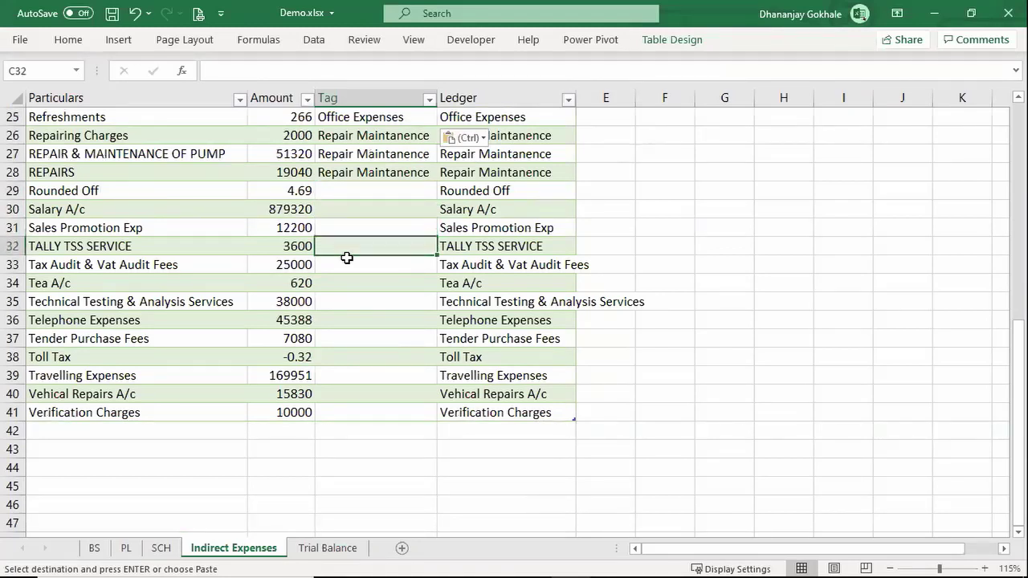
pyautogui.press('Down')
pyautogui.press('Down')
pyautogui.press('Down')
pyautogui.press('Down')
pyautogui.hotkey('ctrl', 'v')
pyautogui.press('Down')
pyautogui.press('Down')
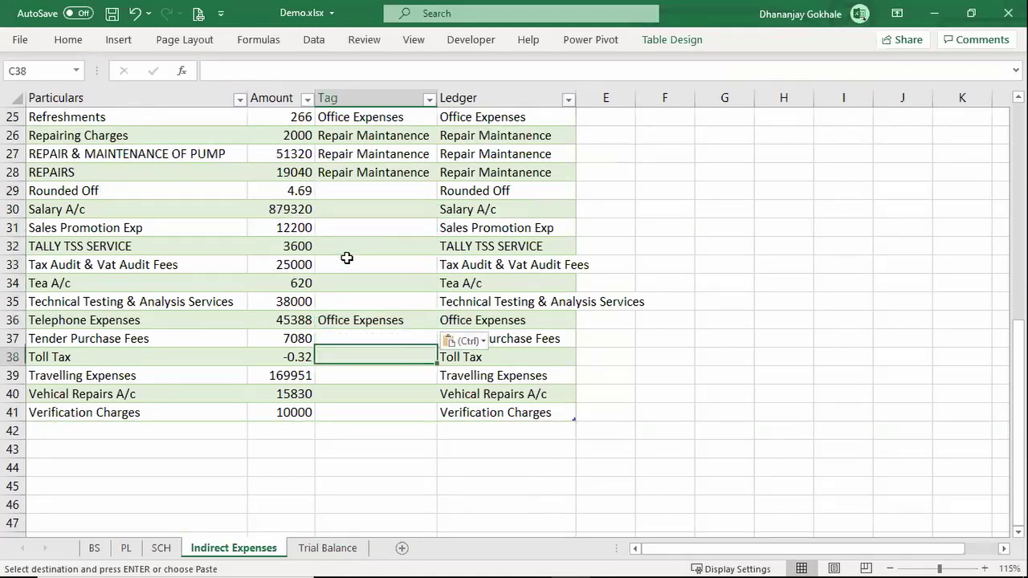
pyautogui.press('Down')
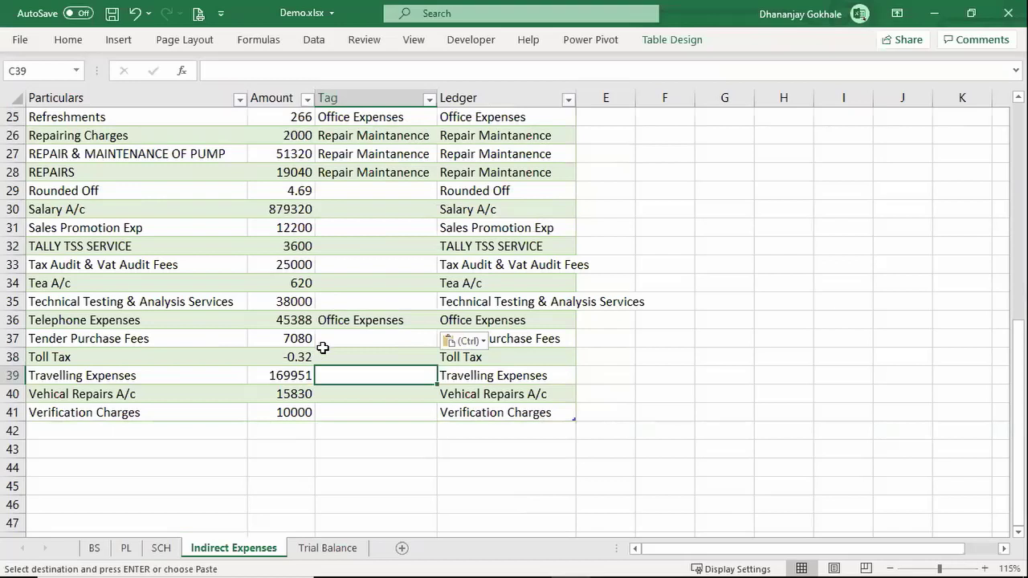
# Copy the Repair Maintanence tag from C28 and paste it for Vehical Repairs A/c
pyautogui.press('Up')
pyautogui.press('Up')
pyautogui.press('Up')
pyautogui.press('Up')
pyautogui.press('Up')
pyautogui.press('Up')
pyautogui.press('Up')
pyautogui.press('Down')
pyautogui.hotkey('ctrl', 'c')
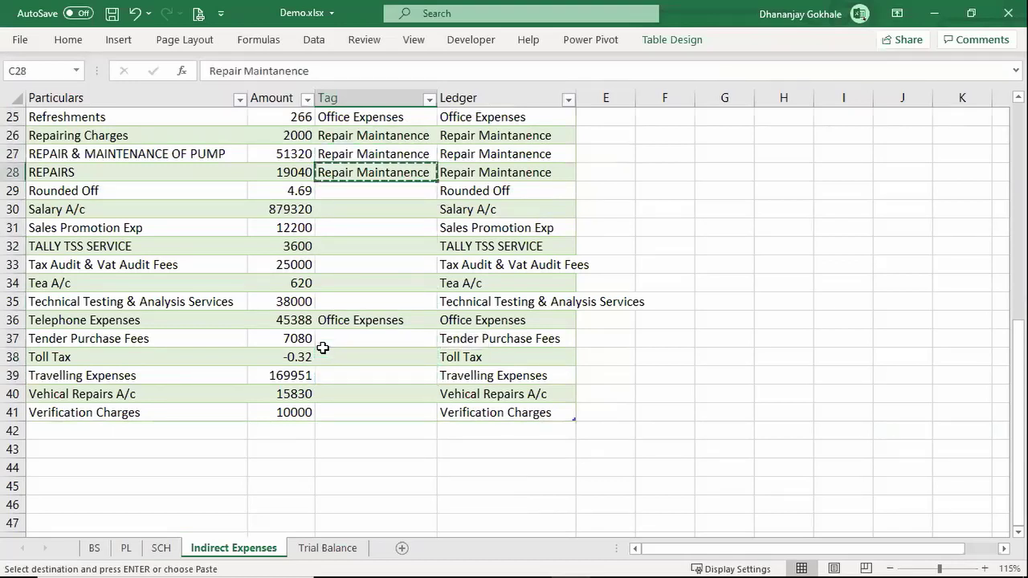
pyautogui.press('Down')
pyautogui.press('Down')
pyautogui.press('Down')
pyautogui.press('Down')
pyautogui.press('Down')
pyautogui.press('Down')
pyautogui.press('Down')
pyautogui.press('Down')
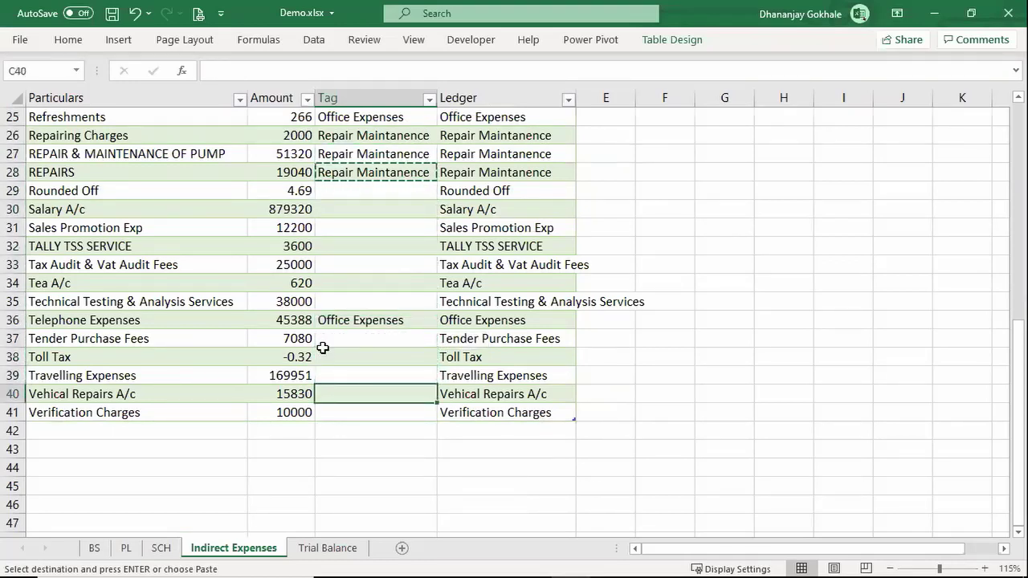
pyautogui.hotkey('ctrl', 'v')
pyautogui.press('Escape')
pyautogui.press('Down')
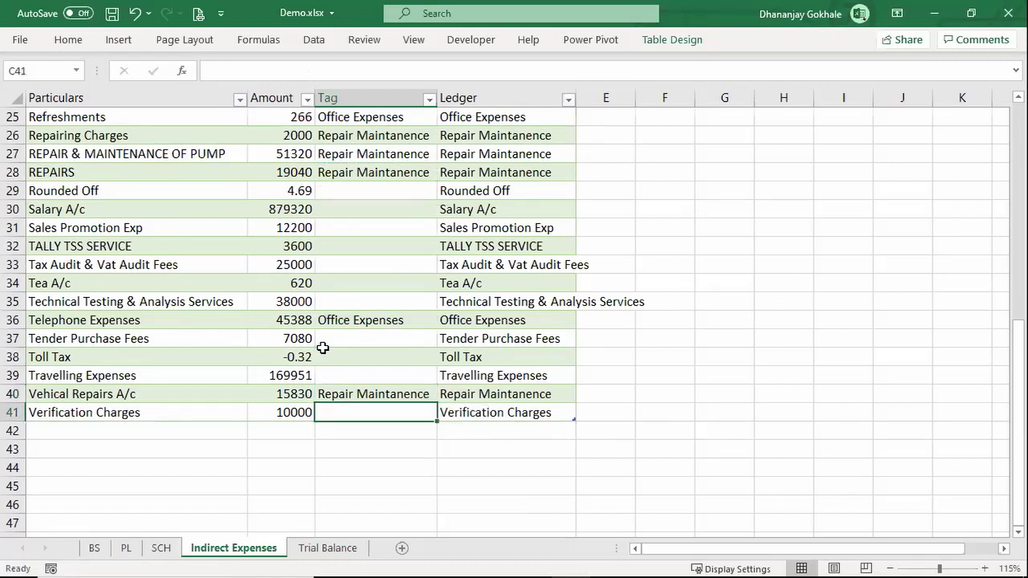
pyautogui.press('Up')
pyautogui.scroll(3, 354, 318)
pyautogui.scroll(1, 351, 250)
# Select and review all Particulars entries down to row 41 in the Indirect Expenses table
pyautogui.scroll(4, 401, 200)
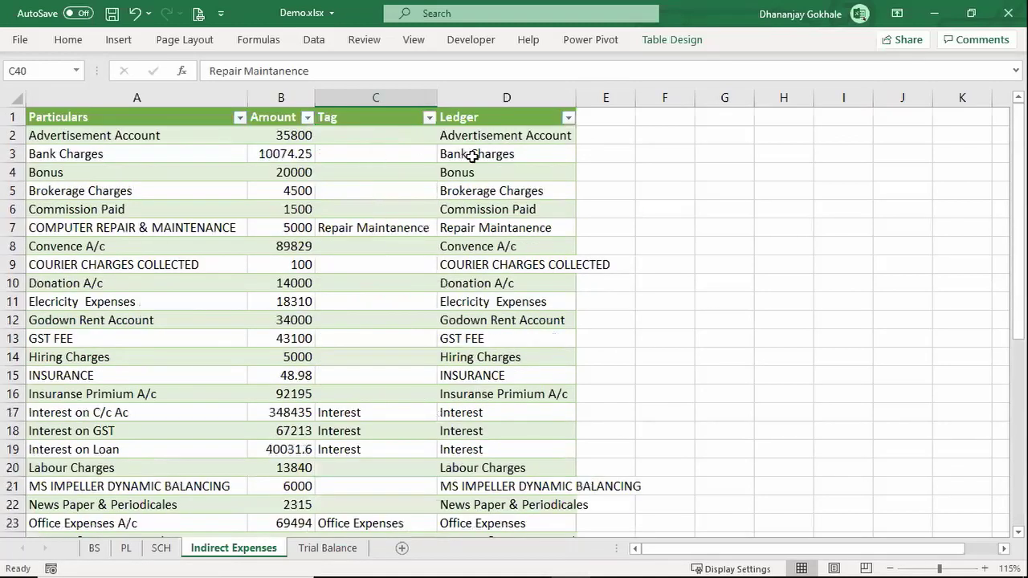
pyautogui.click(474, 154)
pyautogui.click(141, 133)
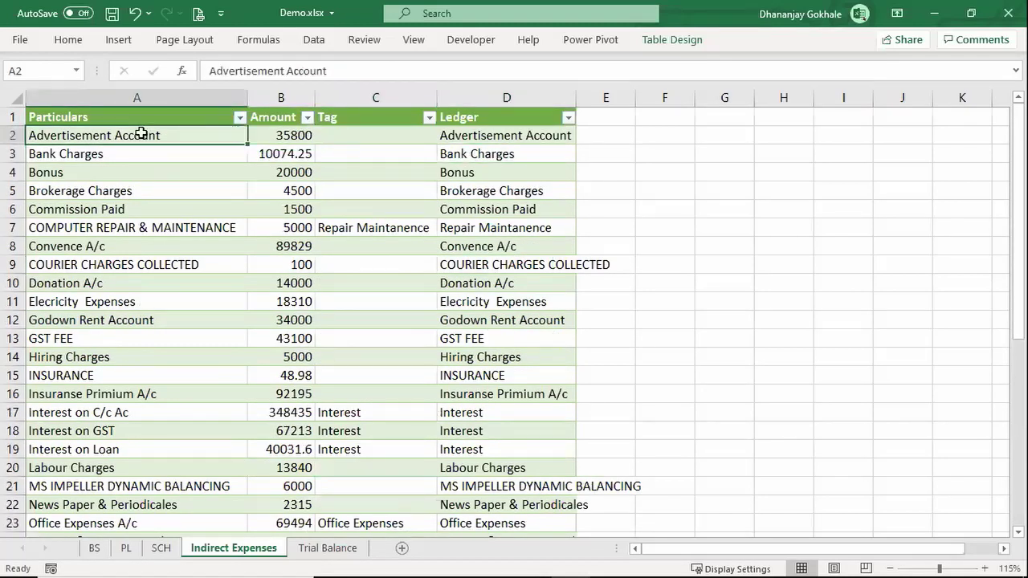
pyautogui.hotkey('ctrl', 'shift', 'Down')
pyautogui.scroll(-2, 144, 241)
pyautogui.scroll(-2, 144, 260)
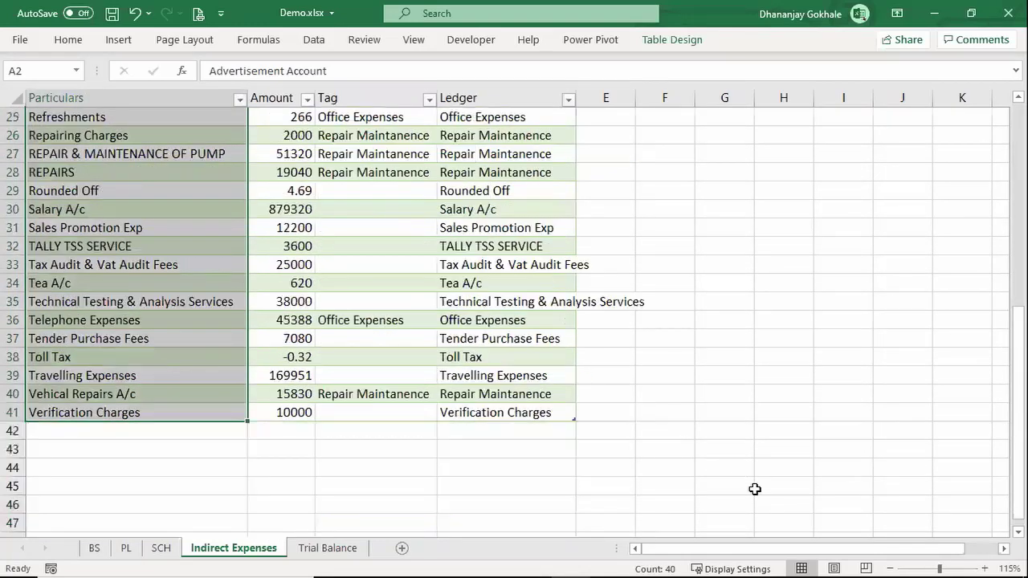
pyautogui.scroll(-2, 755, 489)
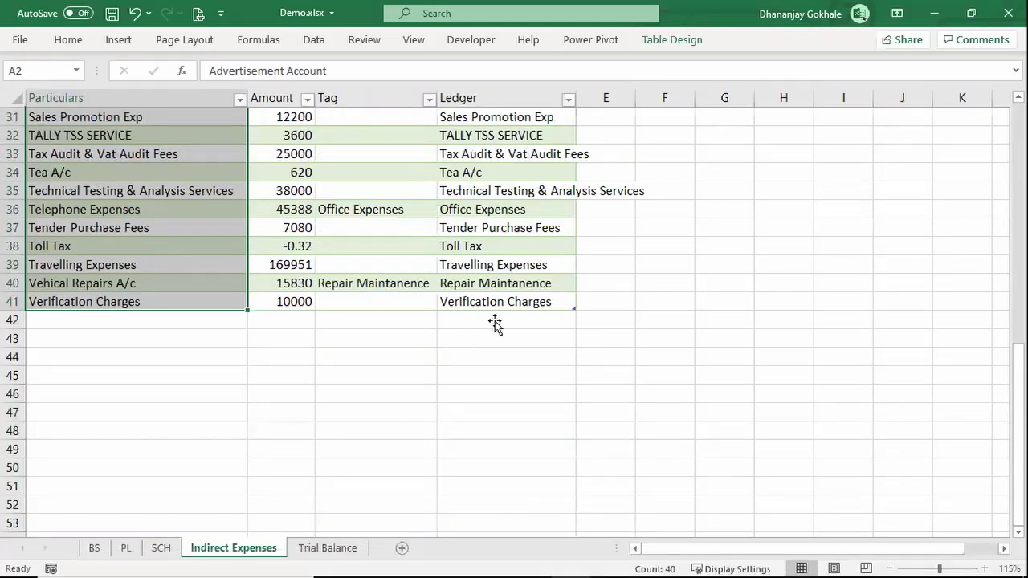
pyautogui.hotkey('ctrl', 'Home')
pyautogui.press('Down')
pyautogui.hotkey('ctrl', 'shift', 'Down')
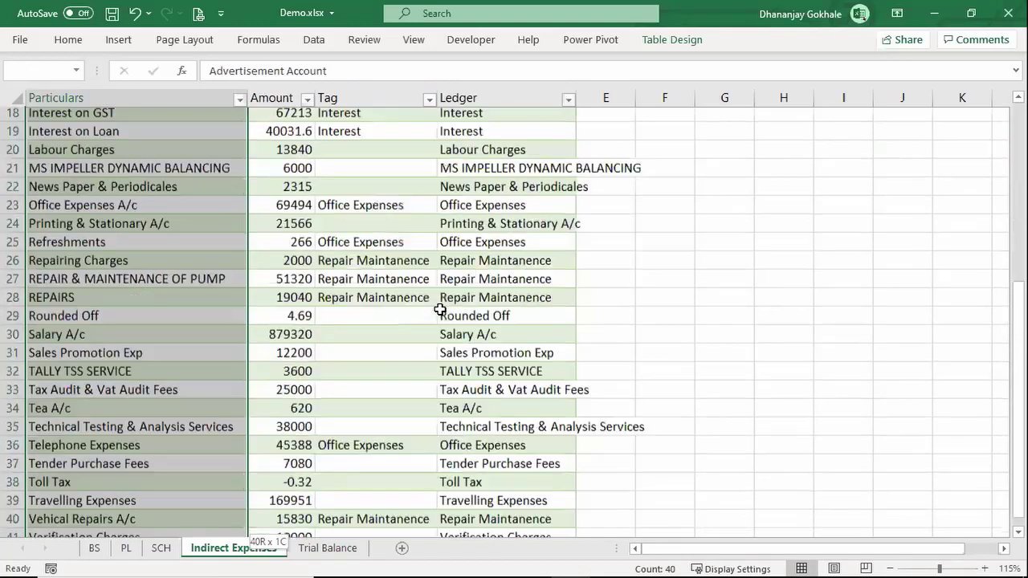
# Return to the table's first Ledger cell, then move via the SCH sheet to PL
pyautogui.hotkey('ctrl', 'Home')
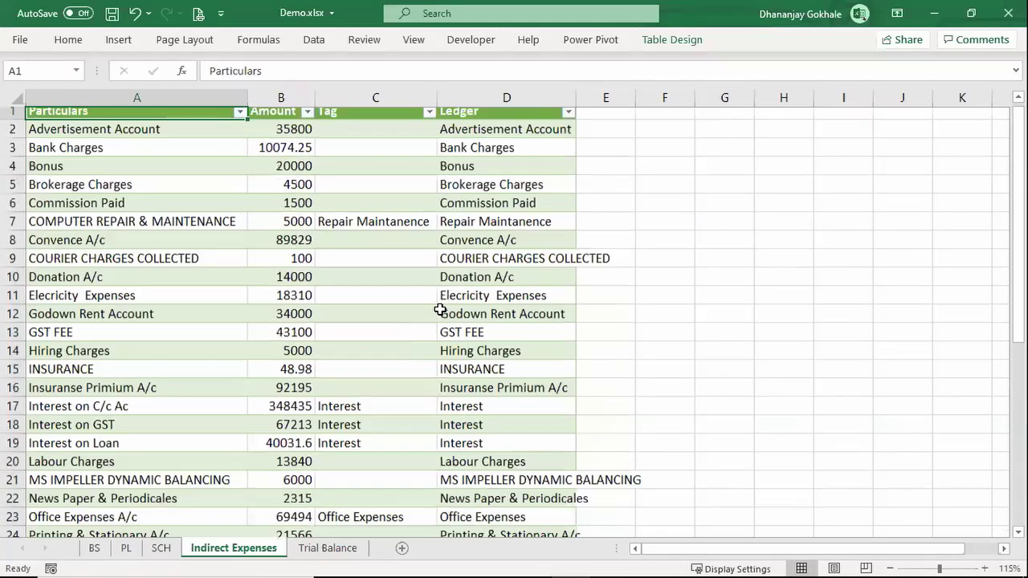
pyautogui.press('Right')
pyautogui.press('Right')
pyautogui.press('Right')
pyautogui.press('Right')
pyautogui.press('Down')
pyautogui.press('Left')
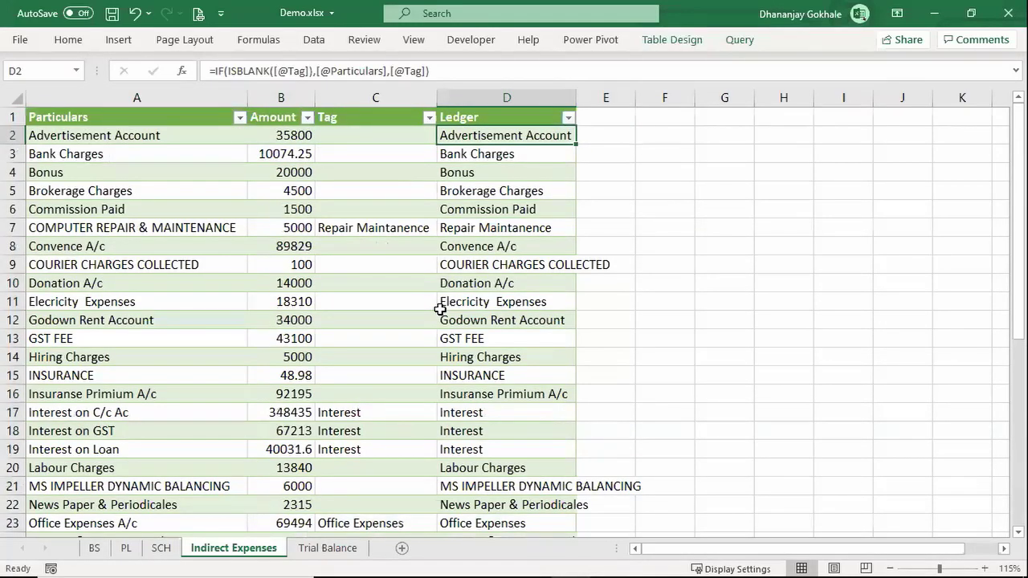
pyautogui.hotkey('ctrl', 'pageup')
pyautogui.press('Down')
pyautogui.press('Down')
pyautogui.hotkey('ctrl', 'pageup')
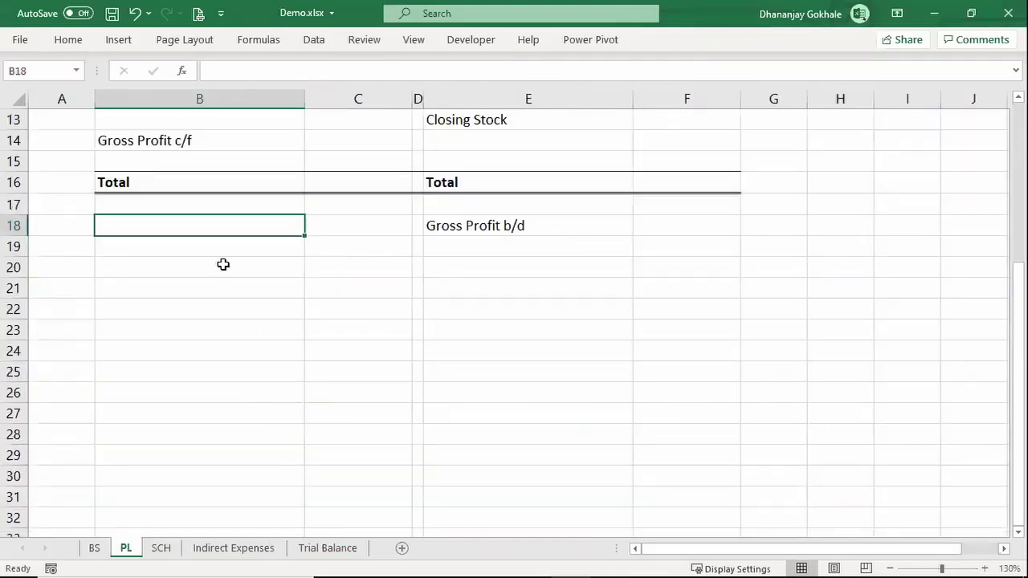
pyautogui.write('=FI')
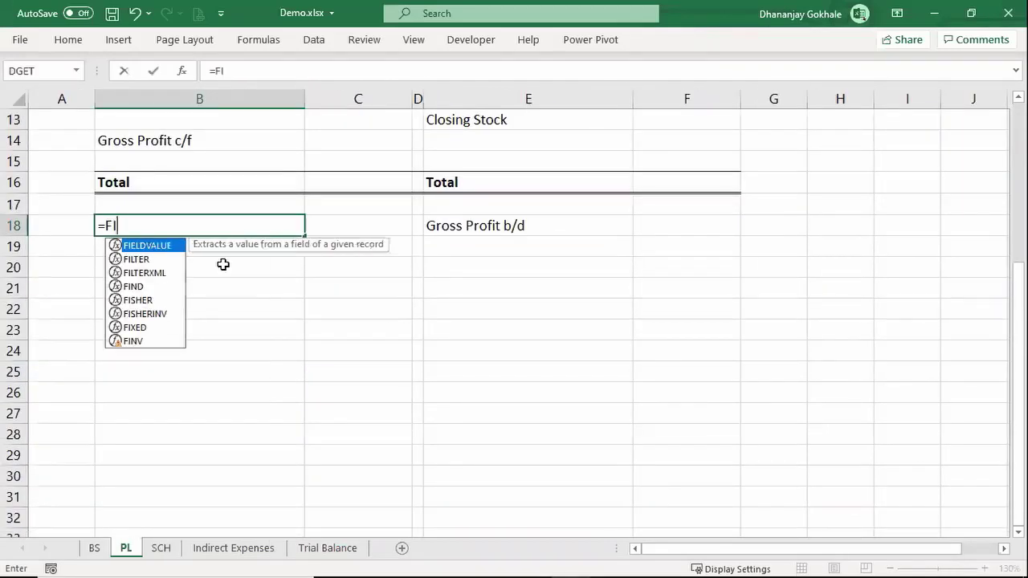
pyautogui.press('BackSpace')
pyautogui.press('BackSpace')
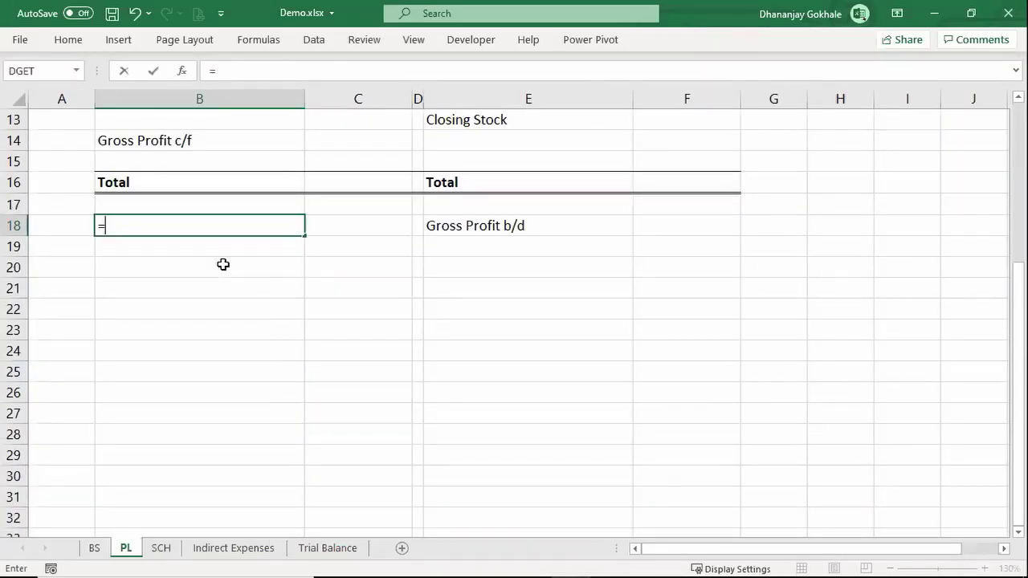
pyautogui.write('UNI')
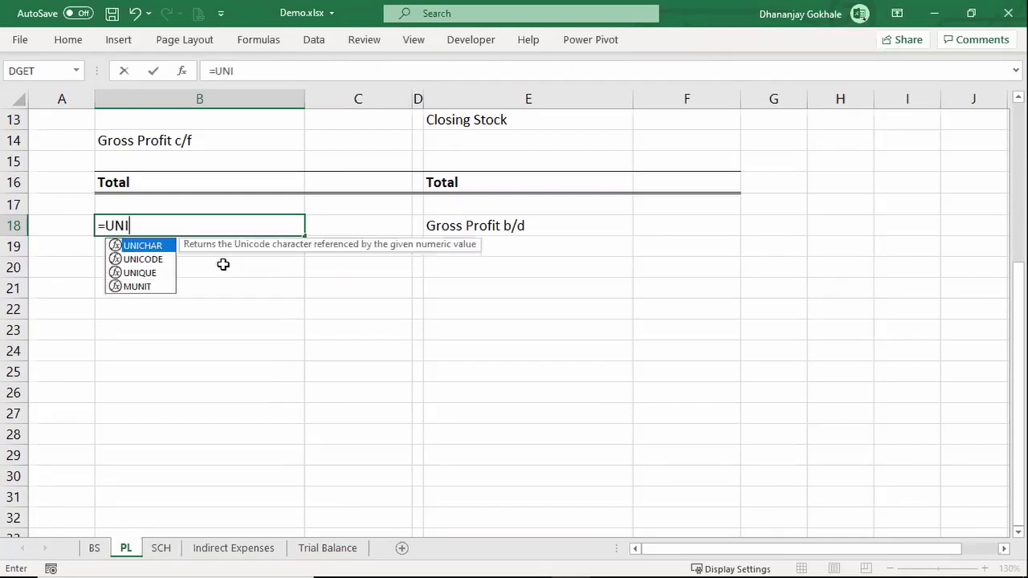
pyautogui.press('Tab')
pyautogui.press('Escape')
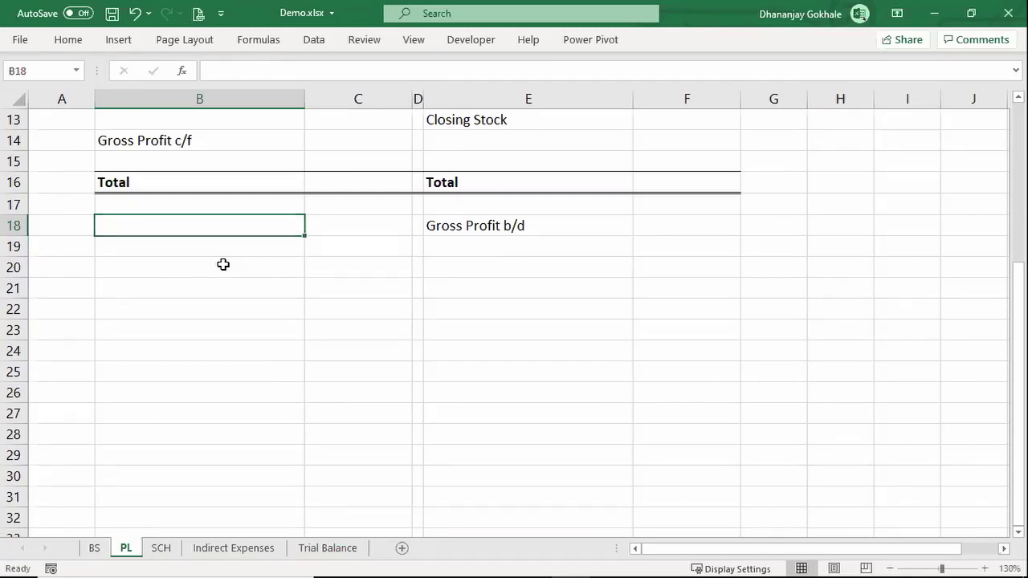
pyautogui.hotkey('ctrl', 'pagedown')
pyautogui.hotkey('ctrl', 'pagedown')
pyautogui.press('Down')
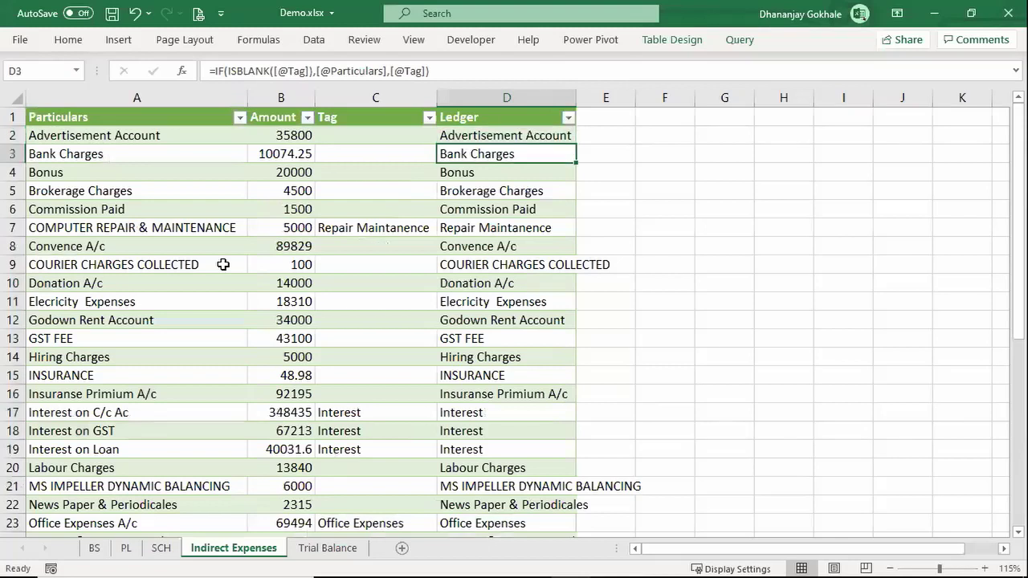
pyautogui.press('Down')
pyautogui.press('Left')
pyautogui.press('Left')
pyautogui.press('Left')
pyautogui.hotkey('ctrl', 'space')
pyautogui.press('Right')
pyautogui.press('Right')
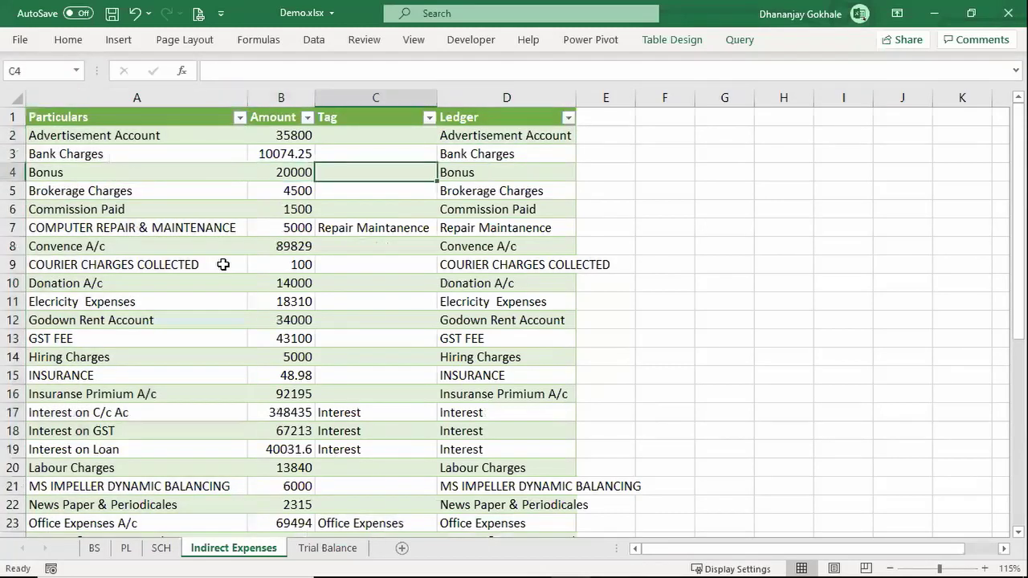
pyautogui.press('Right')
pyautogui.hotkey('shift', 'Down')
pyautogui.hotkey('ctrl', 'space')
pyautogui.press('Down')
pyautogui.press('Down')
pyautogui.press('Down')
pyautogui.press('Down')
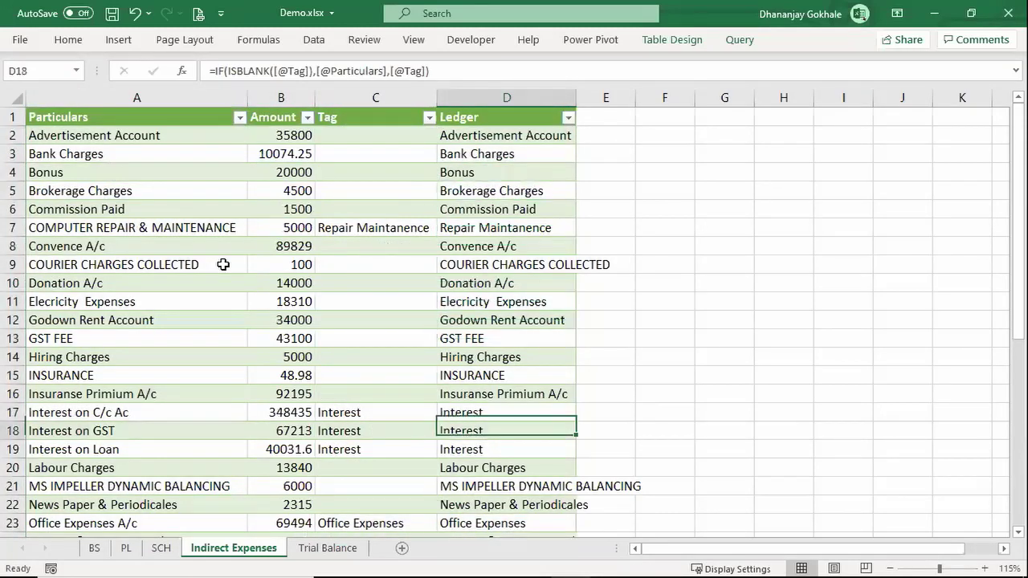
pyautogui.press('Up')
pyautogui.hotkey('shift', 'Down')
pyautogui.hotkey('shift', 'Down')
pyautogui.scroll(-2, 225, 266)
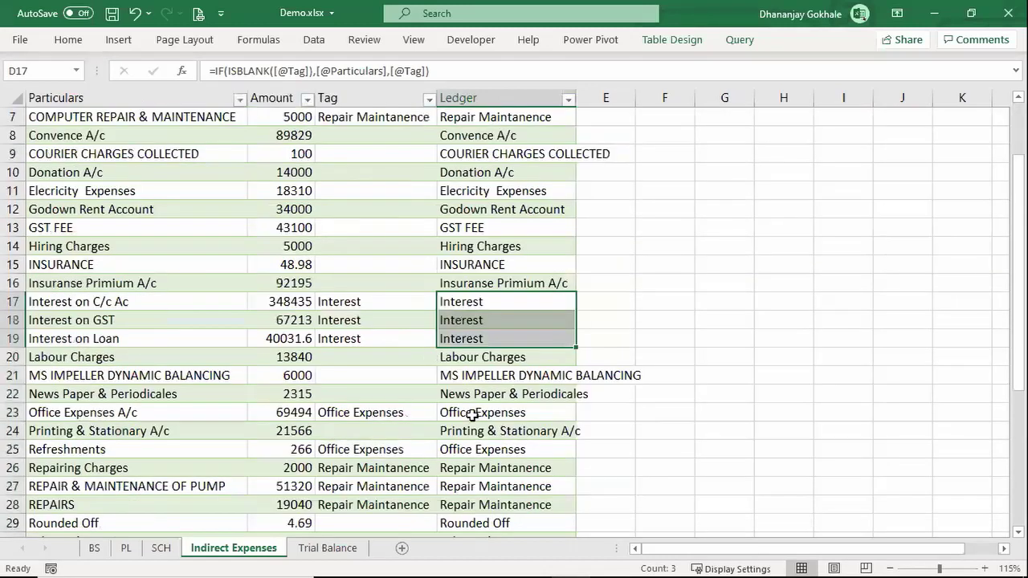
pyautogui.scroll(-4, 493, 298)
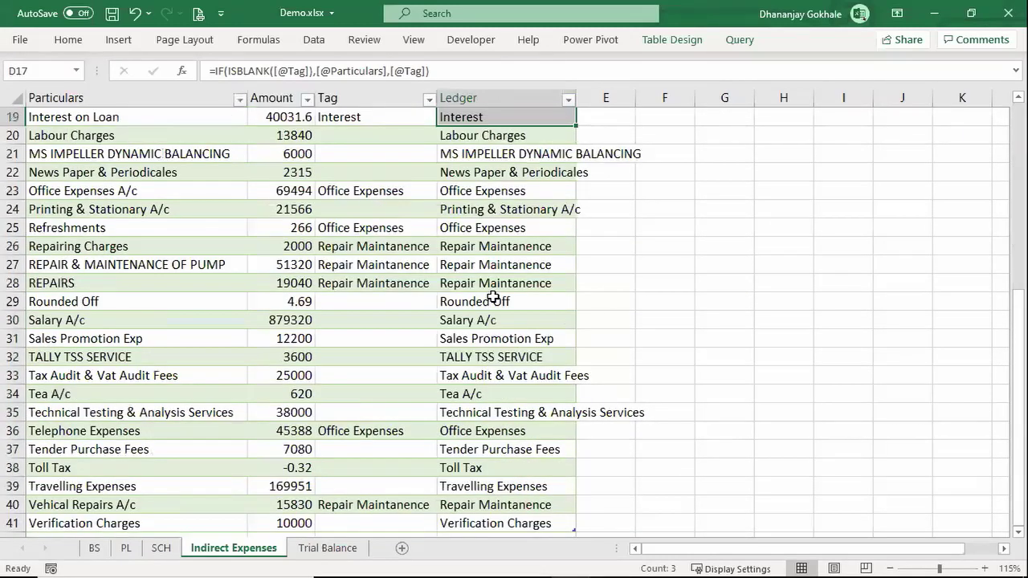
pyautogui.press('Down')
pyautogui.press('Down')
pyautogui.press('Down')
pyautogui.scroll(5, 493, 298)
pyautogui.scroll(-1, 492, 297)
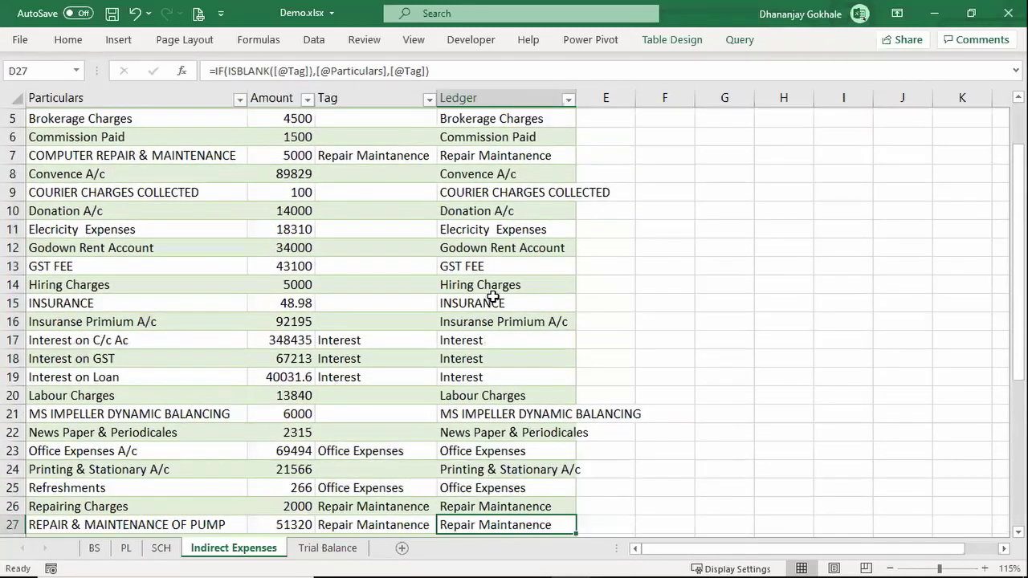
pyautogui.hotkey('ctrl', 'Up')
pyautogui.press('Down')
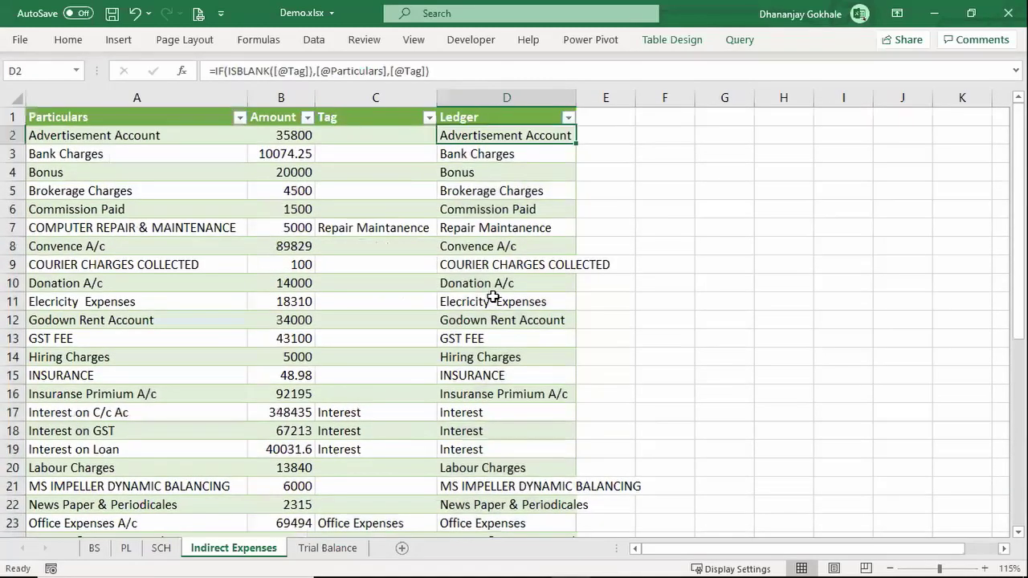
pyautogui.hotkey('ctrl', 'shift', 'Down')
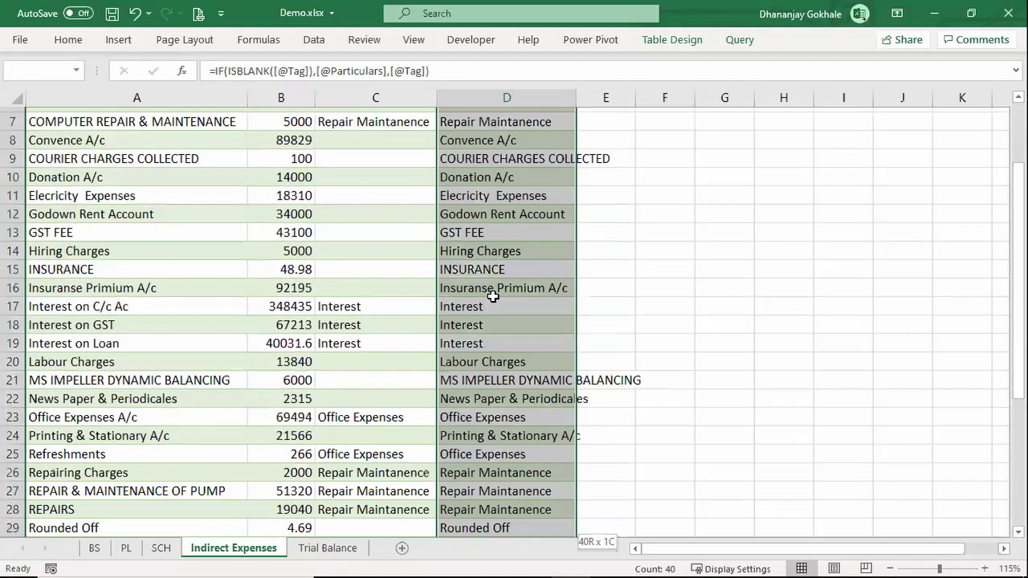
pyautogui.scroll(-1, 493, 297)
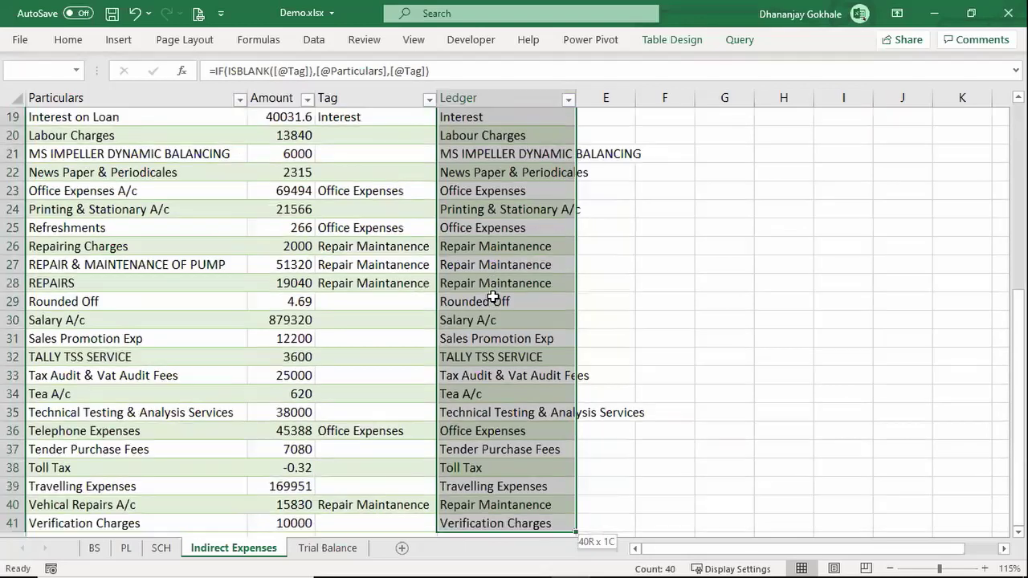
pyautogui.scroll(5, 492, 297)
# Enter =UNIQUE(Indirect_Expenses[Ledger]) in B18 of the PL sheet
pyautogui.hotkey('ctrl', 'pageup')
pyautogui.hotkey('ctrl', 'pageup')
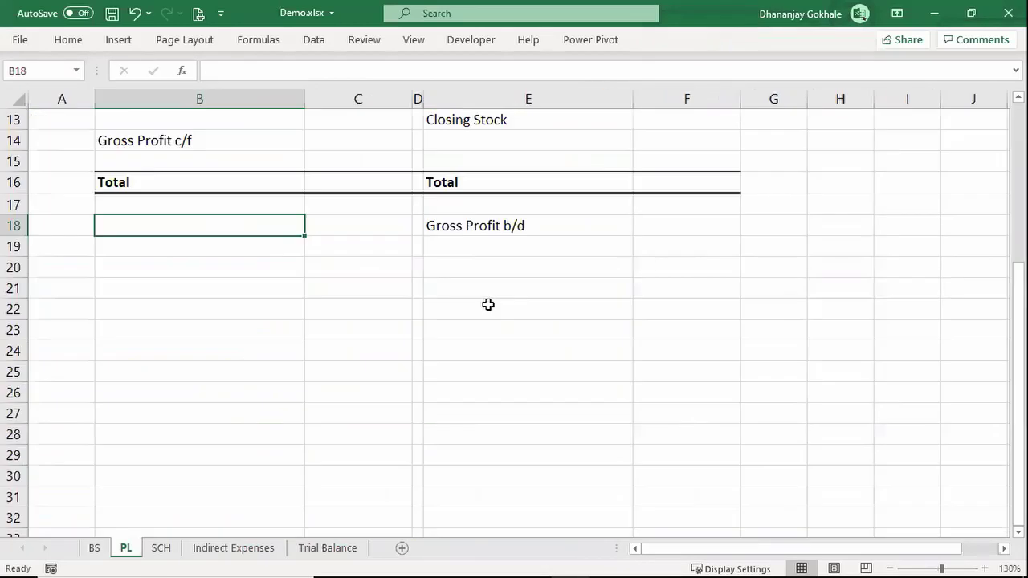
pyautogui.write('=UNIQUE(')
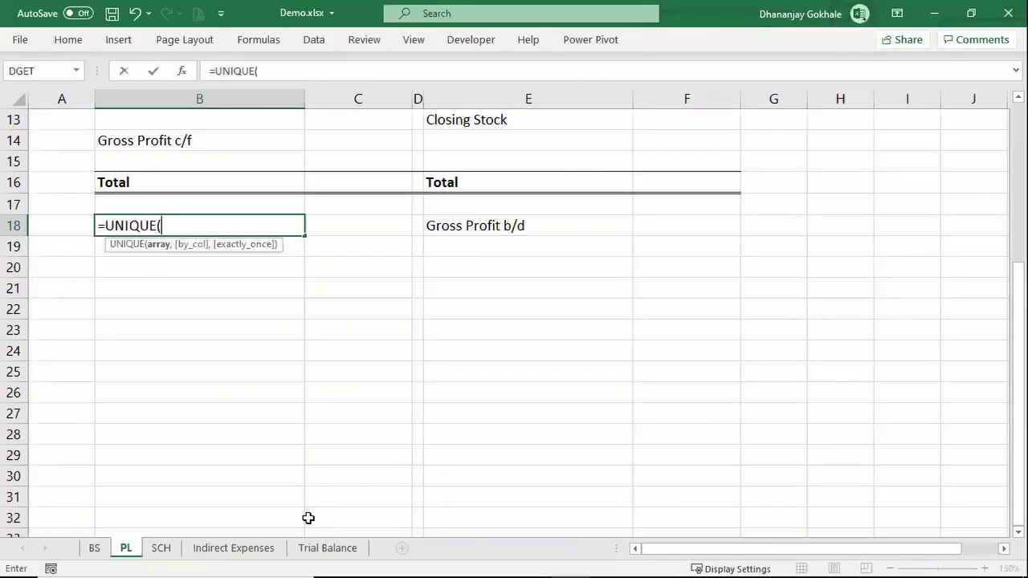
pyautogui.hotkey('ctrl', 'pagedown')
pyautogui.hotkey('ctrl', 'pagedown')
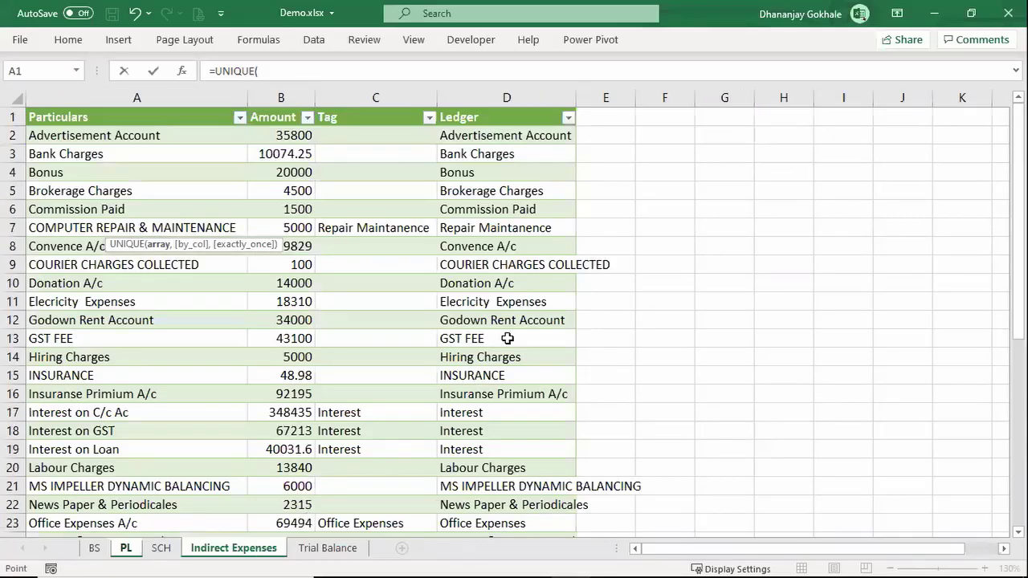
pyautogui.click(508, 336)
pyautogui.hotkey('ctrl', 'space')
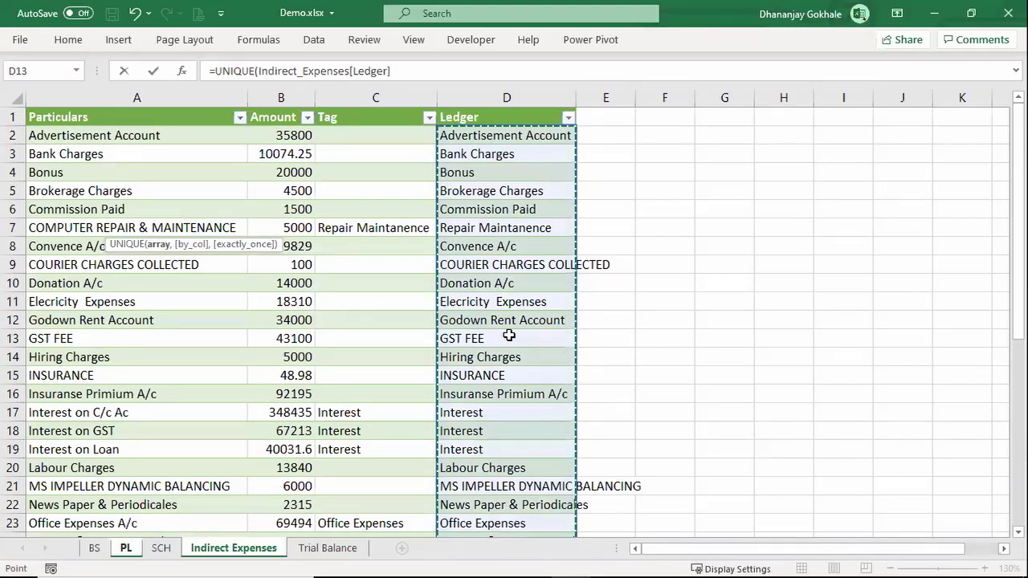
pyautogui.press('Return')
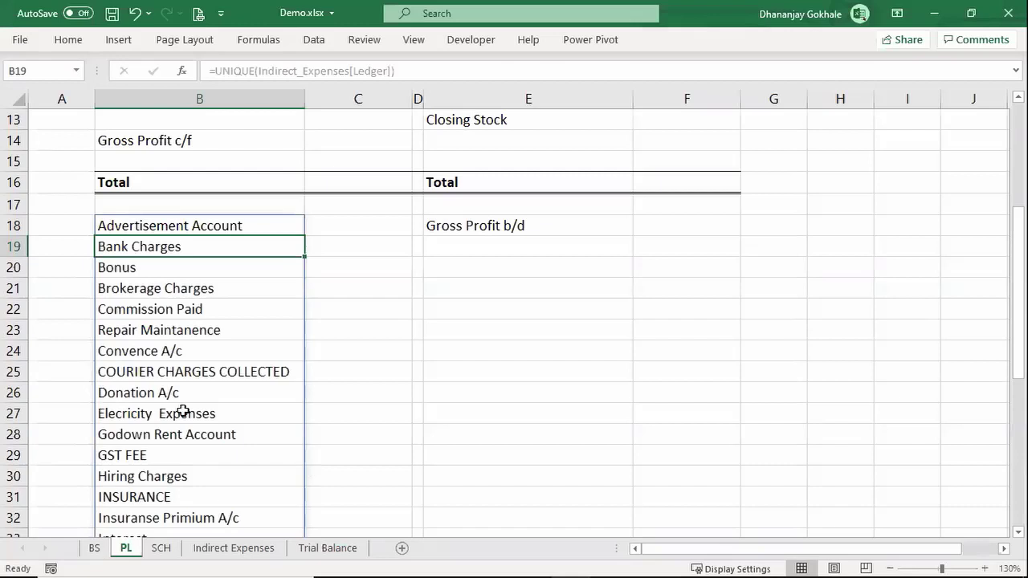
# Check spilled entries: Tax Audit Fees, Salary A/c, TALLY TSS SERVICE, Office Expenses, News Paper, Tea A/c
pyautogui.scroll(-6, 171, 371)
pyautogui.click(171, 371)
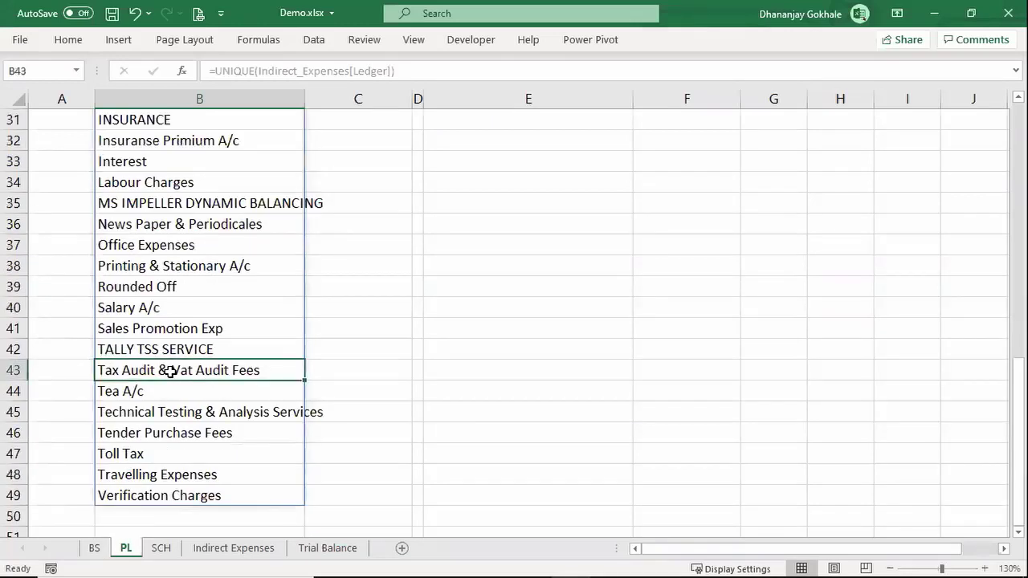
pyautogui.click(180, 310)
pyautogui.click(180, 352)
pyautogui.click(165, 243)
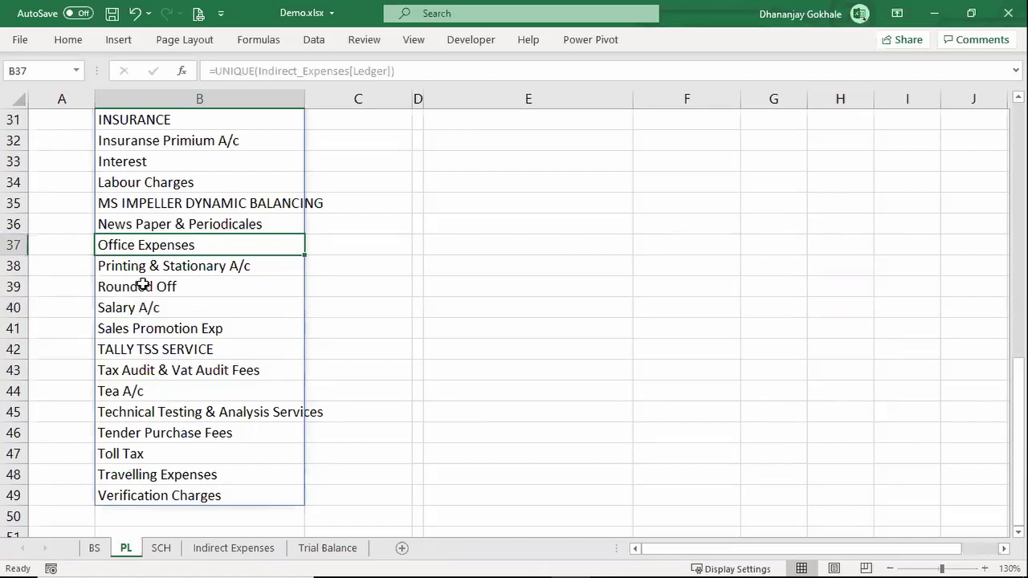
pyautogui.click(135, 221)
pyautogui.click(156, 392)
pyautogui.scroll(2, 259, 387)
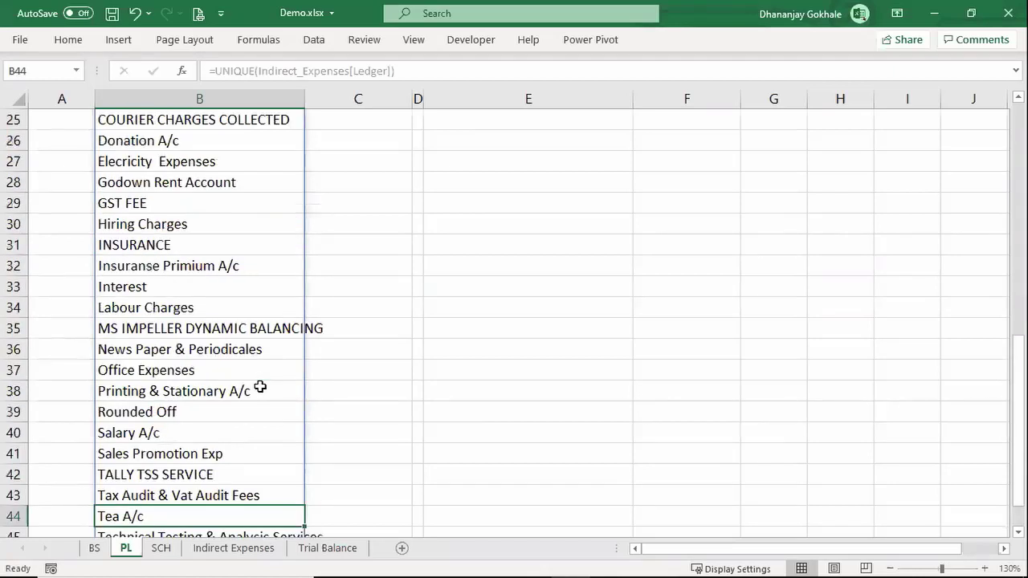
pyautogui.scroll(1, 206, 401)
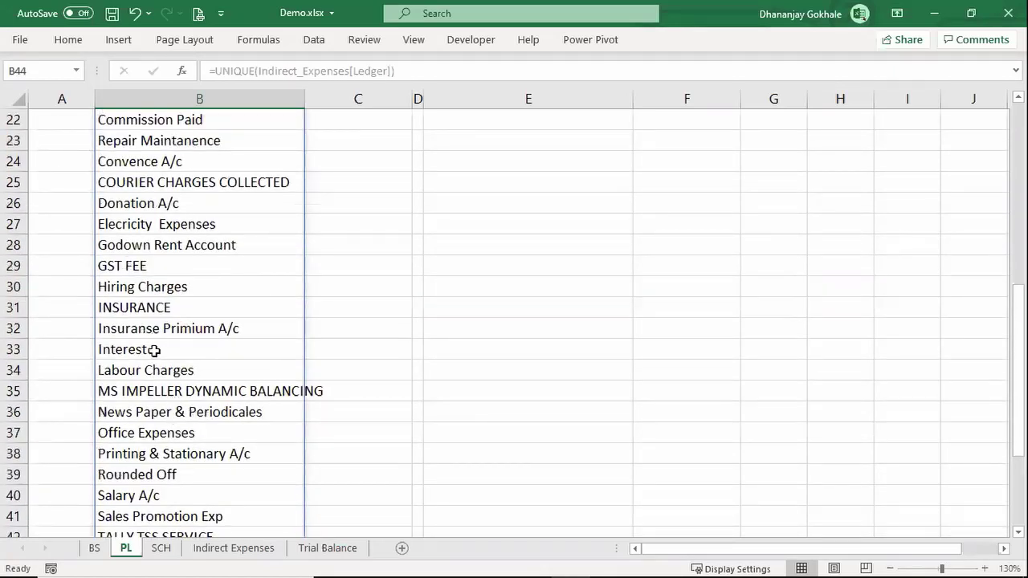
pyautogui.scroll(-1, 121, 349)
# Check Printing & Stationary, Rounded Off, Sales Promotion Exp and Repair Maintanance in the list
pyautogui.click(160, 392)
pyautogui.scroll(-2, 206, 381)
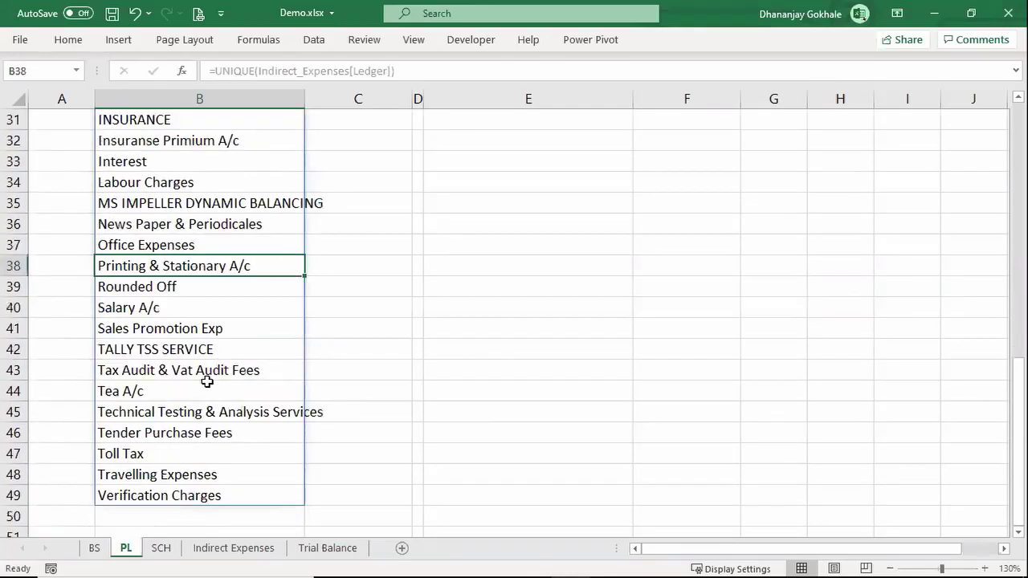
pyautogui.click(138, 295)
pyautogui.click(154, 327)
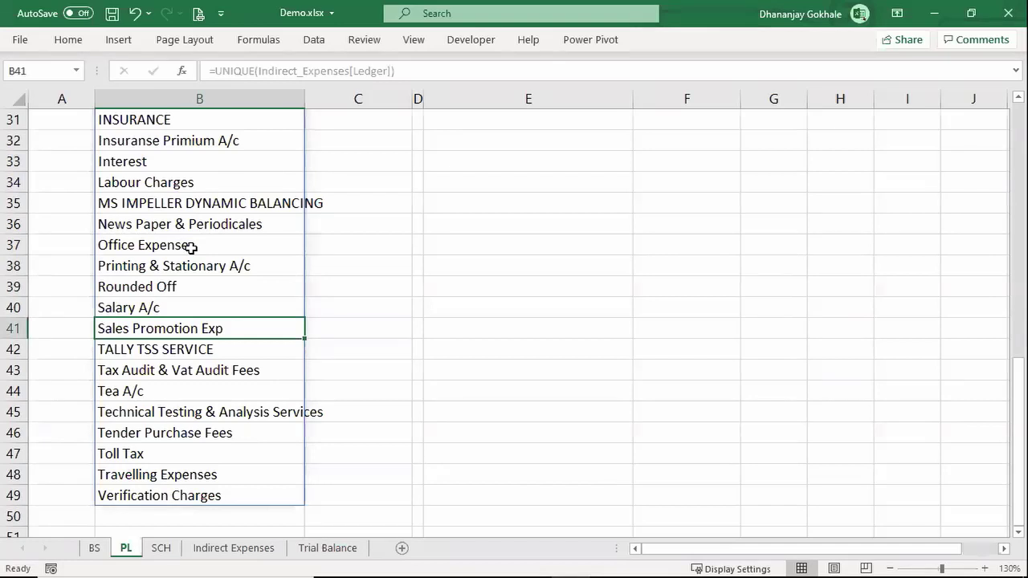
pyautogui.scroll(2, 204, 204)
pyautogui.scroll(2, 208, 201)
pyautogui.click(209, 202)
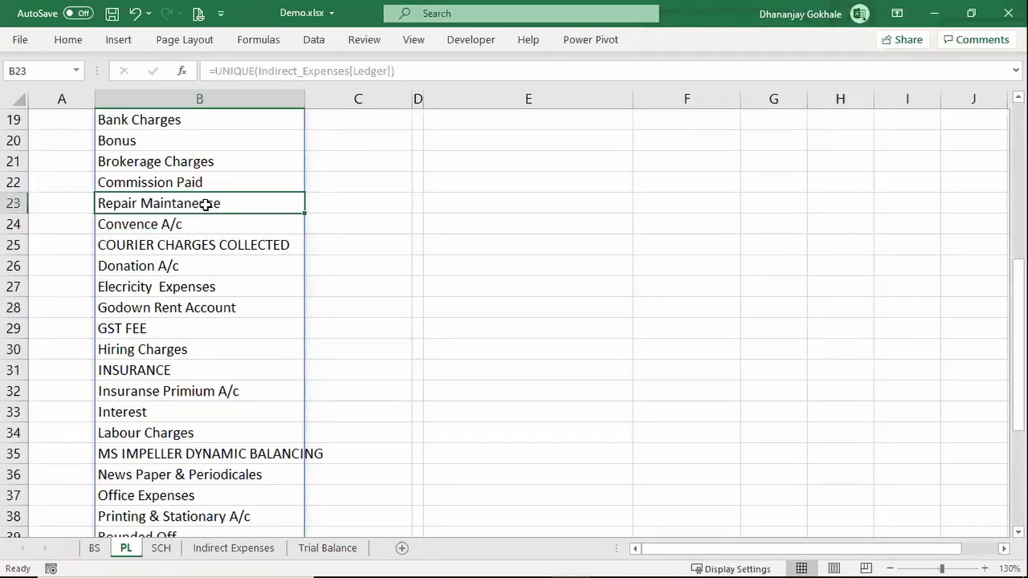
pyautogui.scroll(6, 205, 209)
pyautogui.scroll(-1, 206, 210)
# Review the UNIQUE formula without changing it, then select the whole statement block
pyautogui.click(261, 406)
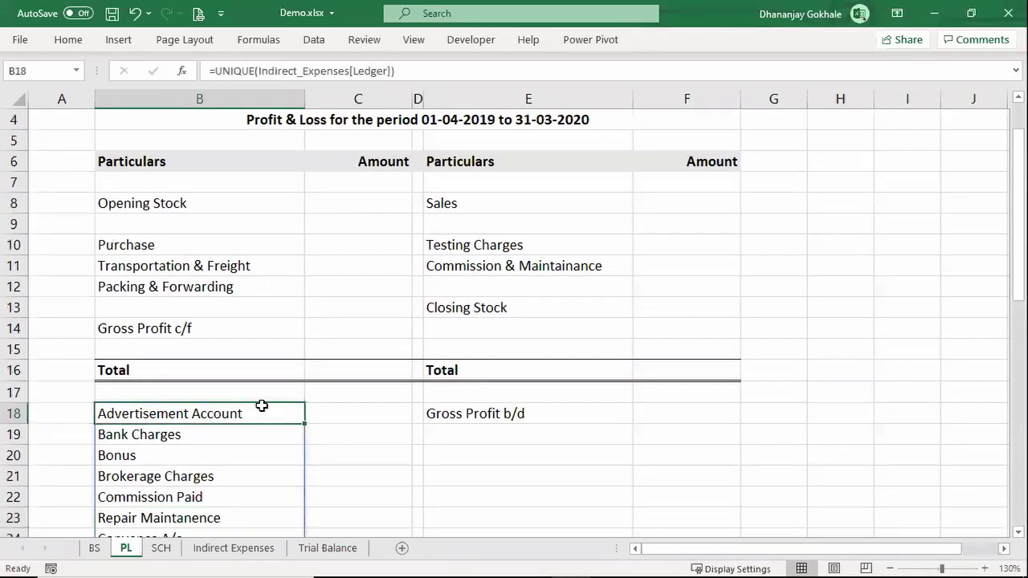
pyautogui.press('F2')
pyautogui.press('Escape')
pyautogui.scroll(-1, 268, 298)
pyautogui.scroll(-1, 267, 297)
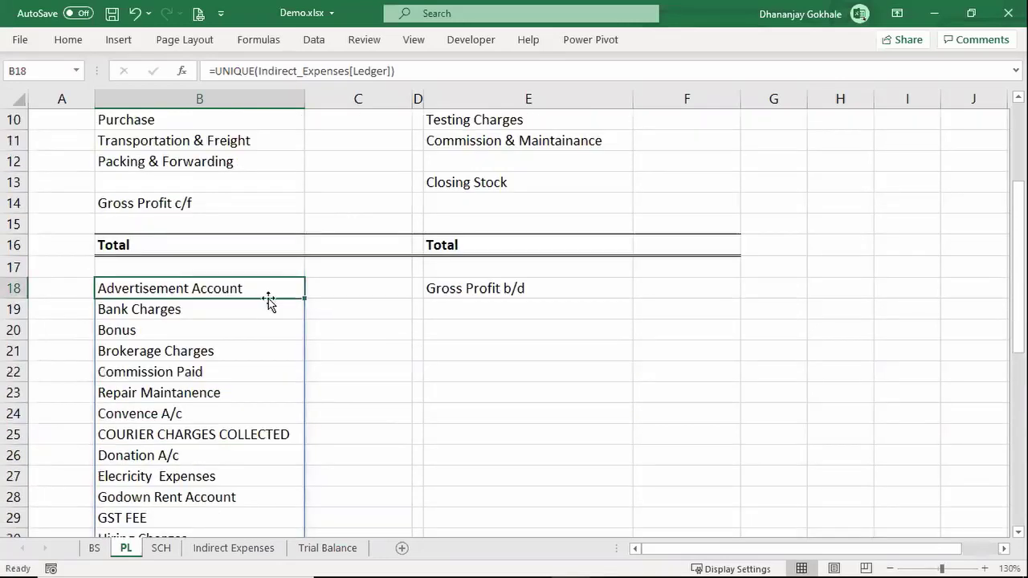
pyautogui.hotkey('ctrl', 'a')
# Search the PL sheet for the repair ledger and dismiss the not-found message
pyautogui.hotkey('ctrl', 'f')
pyautogui.write('ER')
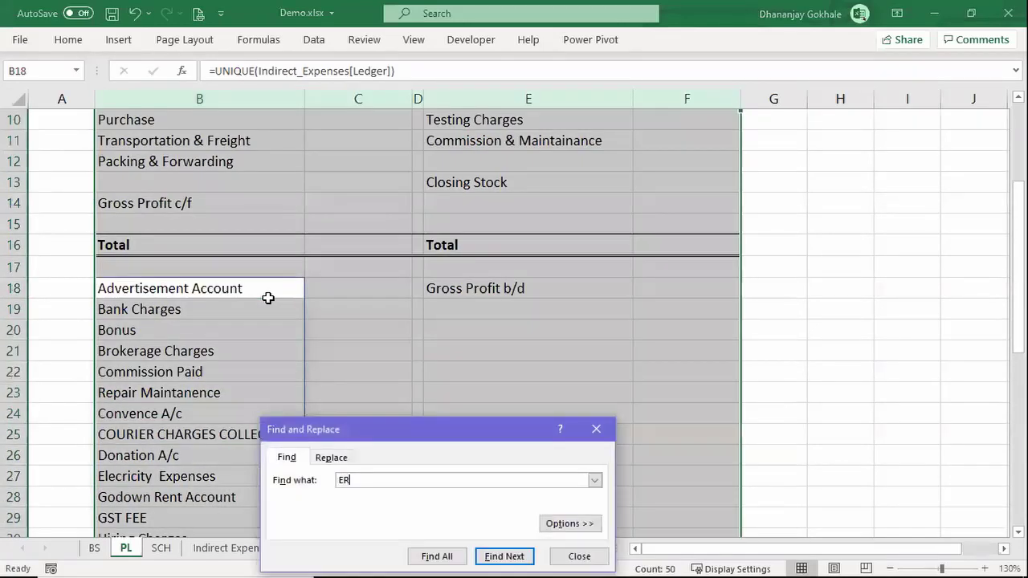
pyautogui.press('BackSpace')
pyautogui.press('BackSpace')
pyautogui.write('repai')
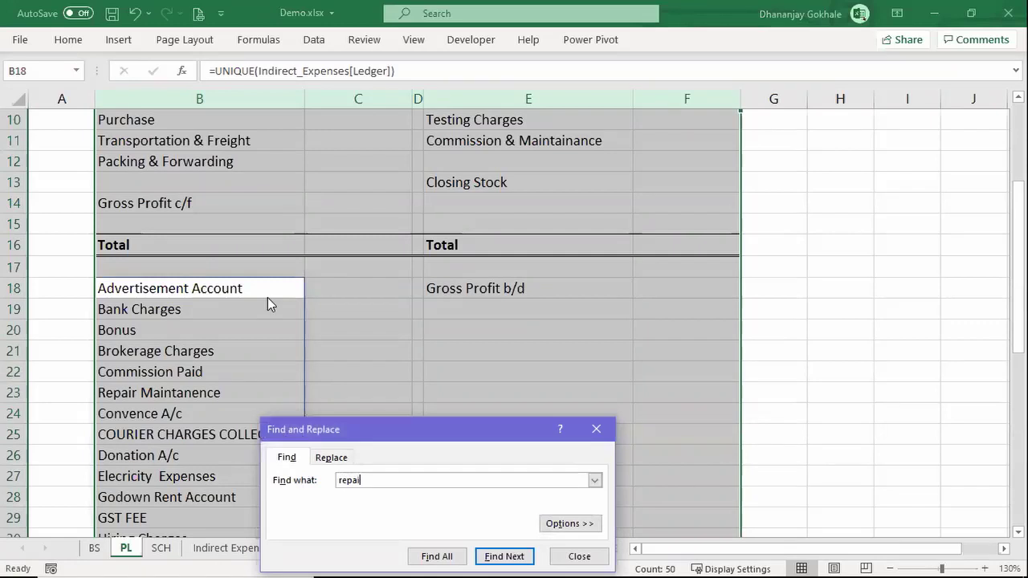
pyautogui.press('Return')
pyautogui.press('Return')
pyautogui.press('Escape')
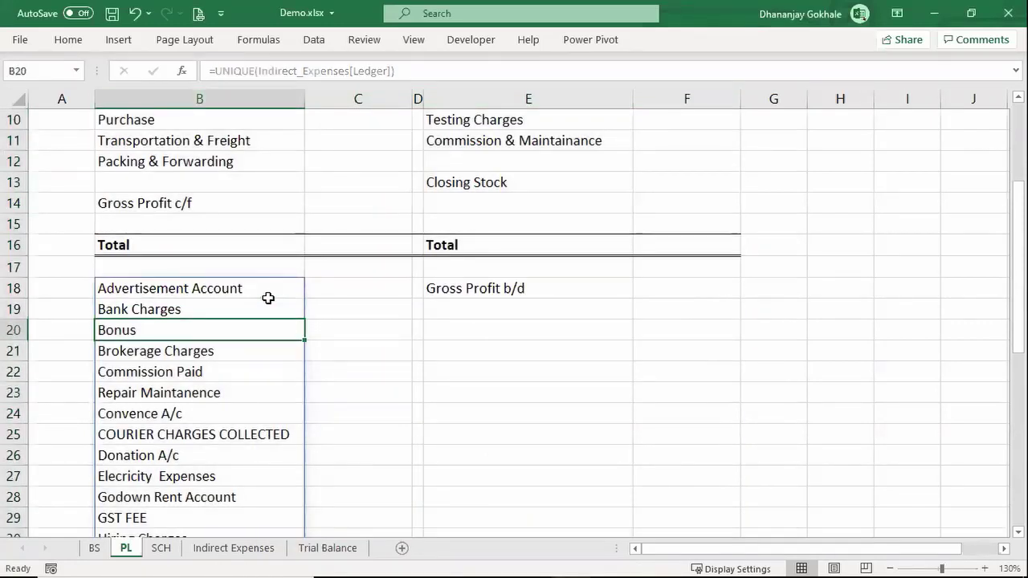
pyautogui.press('Down')
pyautogui.press('Down')
pyautogui.press('Down')
pyautogui.press('Right')
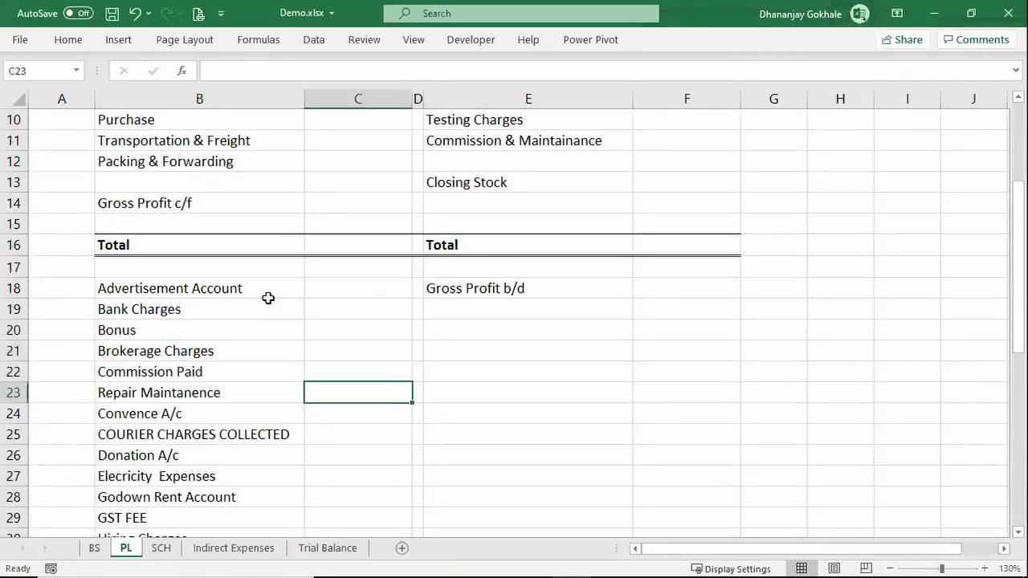
pyautogui.click(294, 291)
# Review the spilled ledger list, then select the Particulars entries on Indirect Expenses
pyautogui.scroll(-3, 530, 332)
pyautogui.scroll(-3, 527, 337)
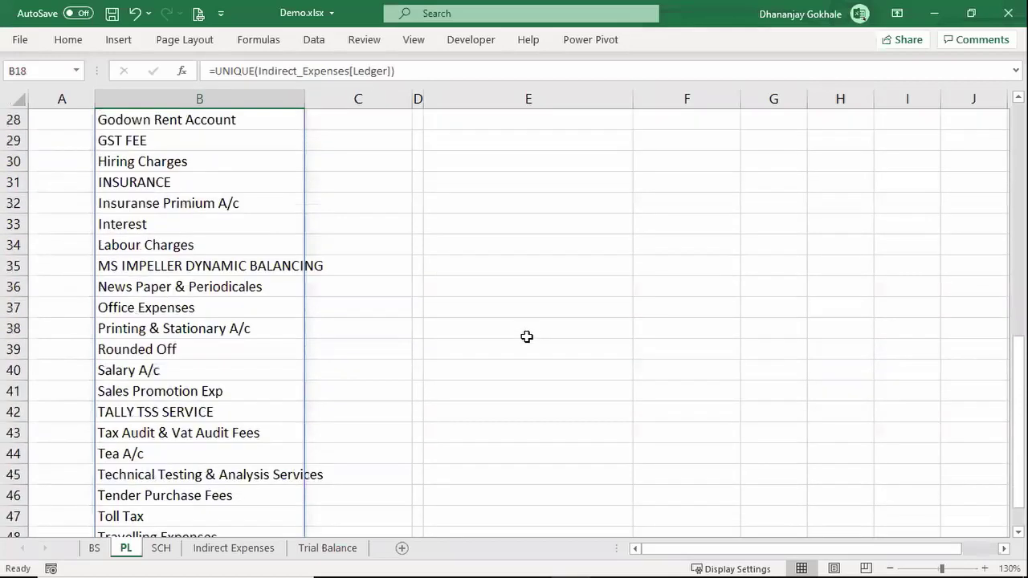
pyautogui.scroll(-4, 527, 338)
pyautogui.scroll(10, 527, 338)
pyautogui.scroll(2, 490, 362)
pyautogui.scroll(-2, 368, 418)
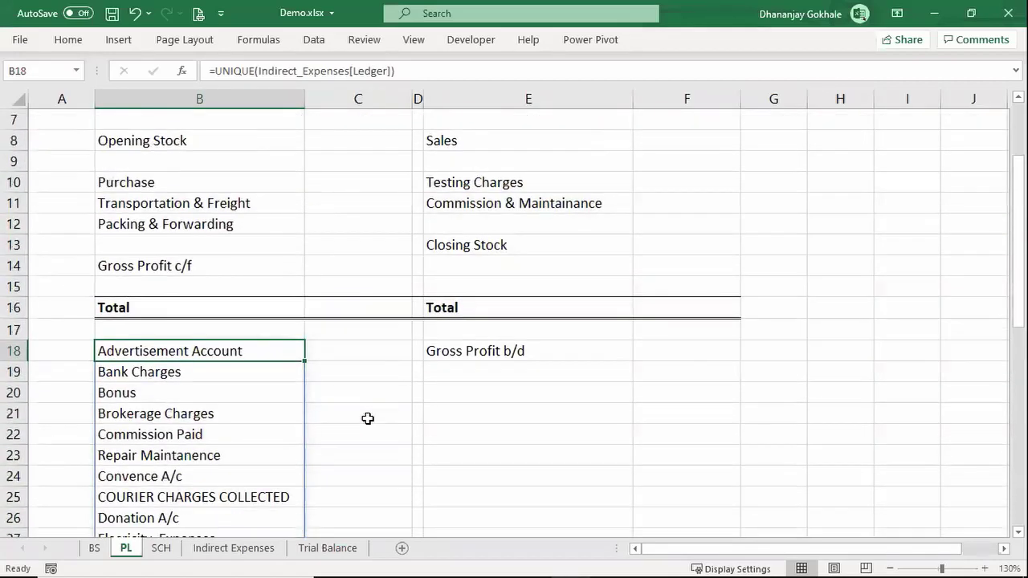
pyautogui.hotkey('ctrl', 'pagedown')
pyautogui.hotkey('ctrl', 'pagedown')
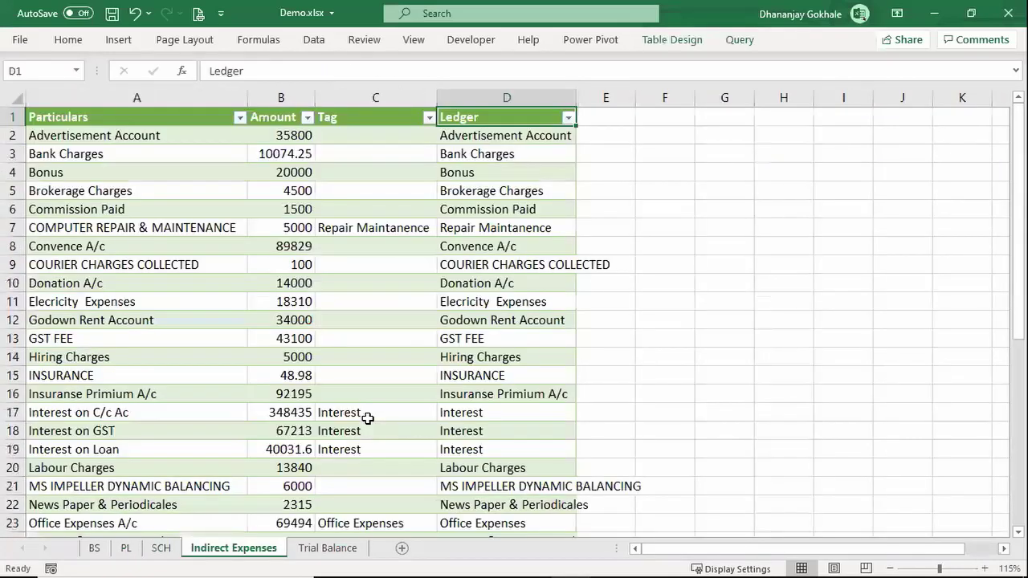
pyautogui.hotkey('ctrl', 'Left')
pyautogui.press('Down')
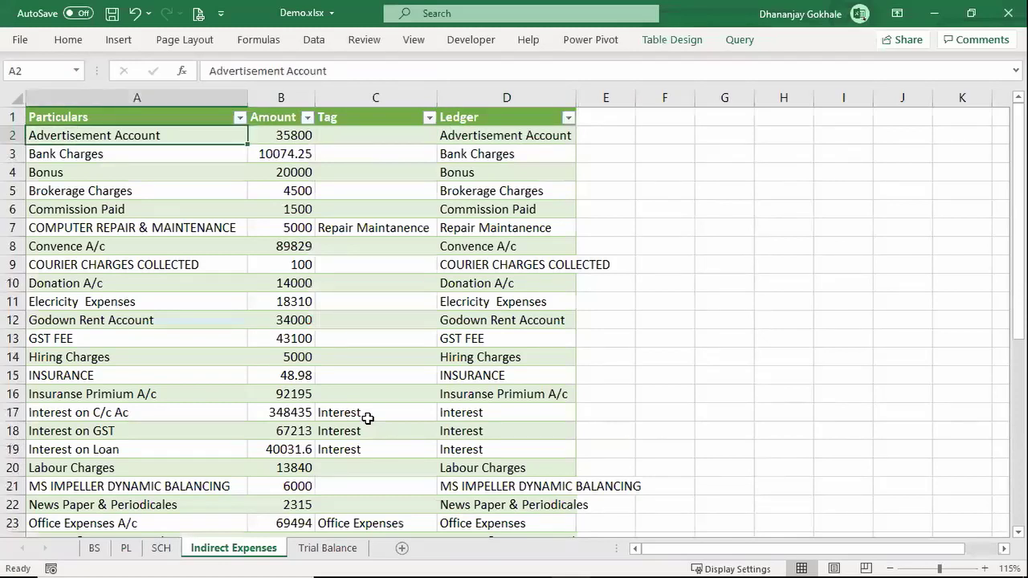
pyautogui.hotkey('ctrl', 'shift', 'Down')
pyautogui.scroll(-1, 367, 418)
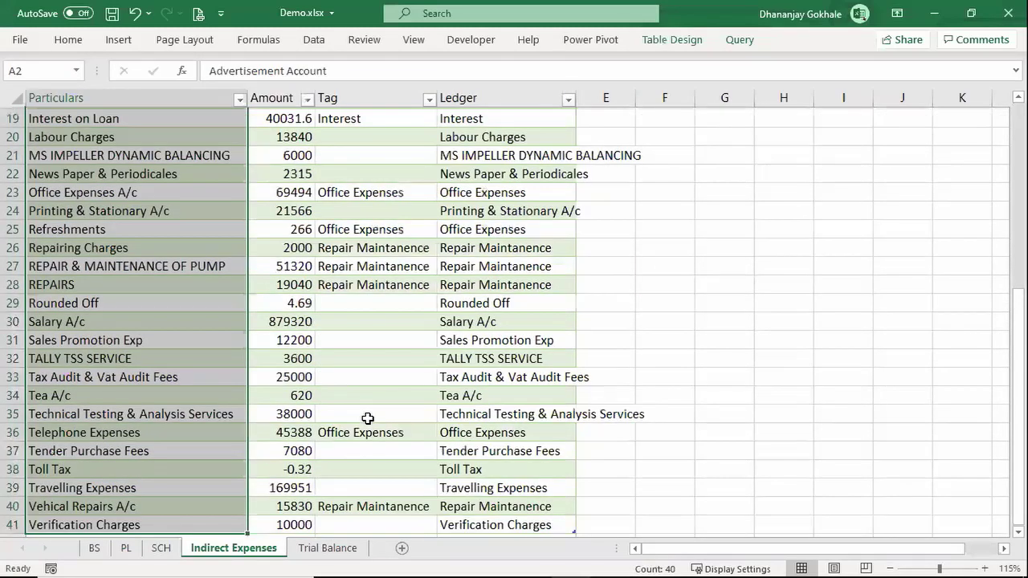
pyautogui.press('Right')
pyautogui.scroll(2, 122, 266)
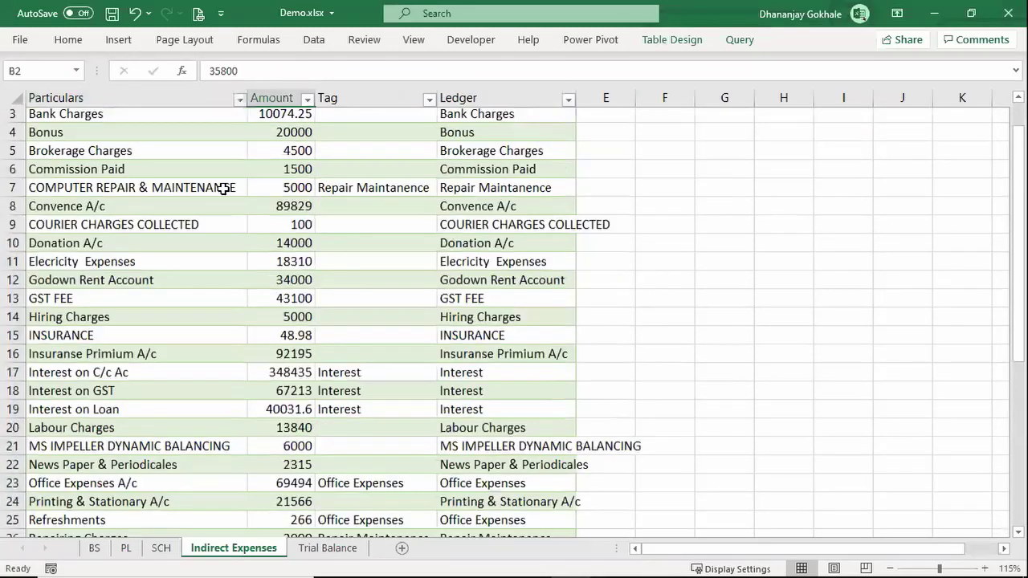
pyautogui.scroll(1, 256, 158)
# Inspect the Tag and Ledger columns, selecting all Ledger values in the table
pyautogui.press('Right')
pyautogui.hotkey('ctrl', 'space')
pyautogui.scroll(-2, 256, 158)
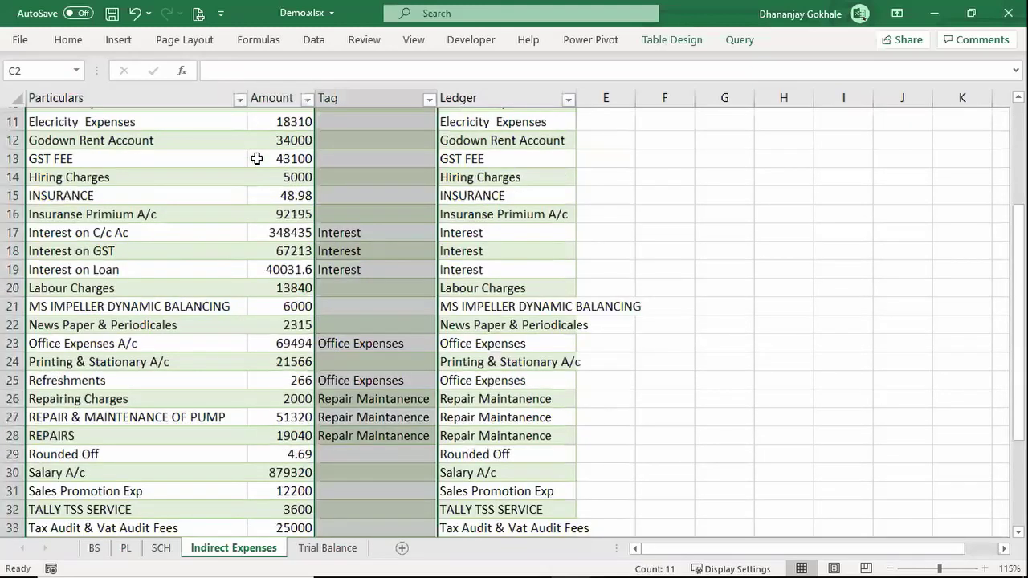
pyautogui.scroll(-2, 256, 158)
pyautogui.scroll(-1, 256, 158)
pyautogui.press('Right')
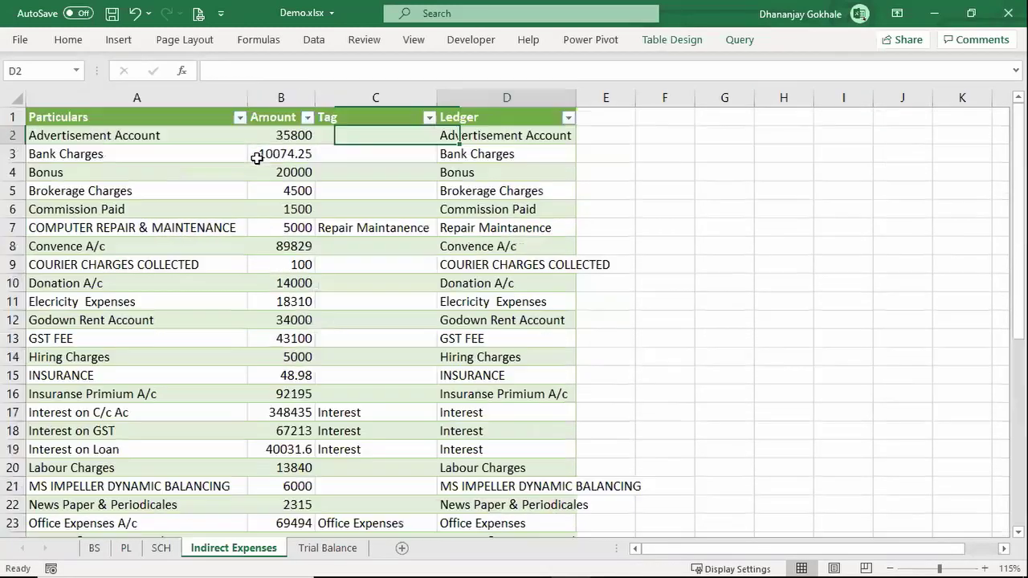
pyautogui.hotkey('ctrl', 'z')
pyautogui.hotkey('ctrl', 'z')
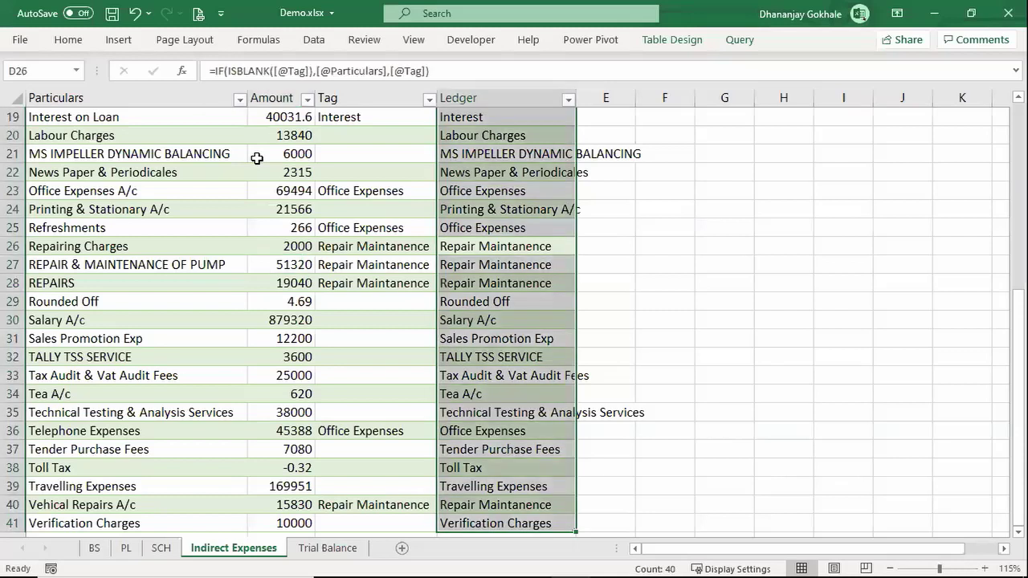
pyautogui.hotkey('ctrl', 'z')
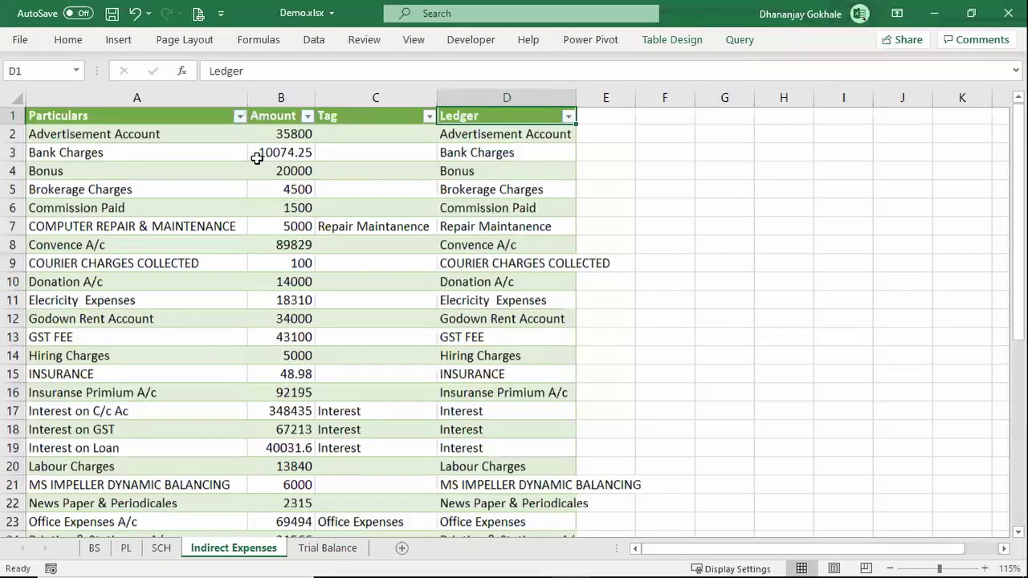
pyautogui.hotkey('ctrl', 'z')
pyautogui.hotkey('ctrl', 'shift', 'Down')
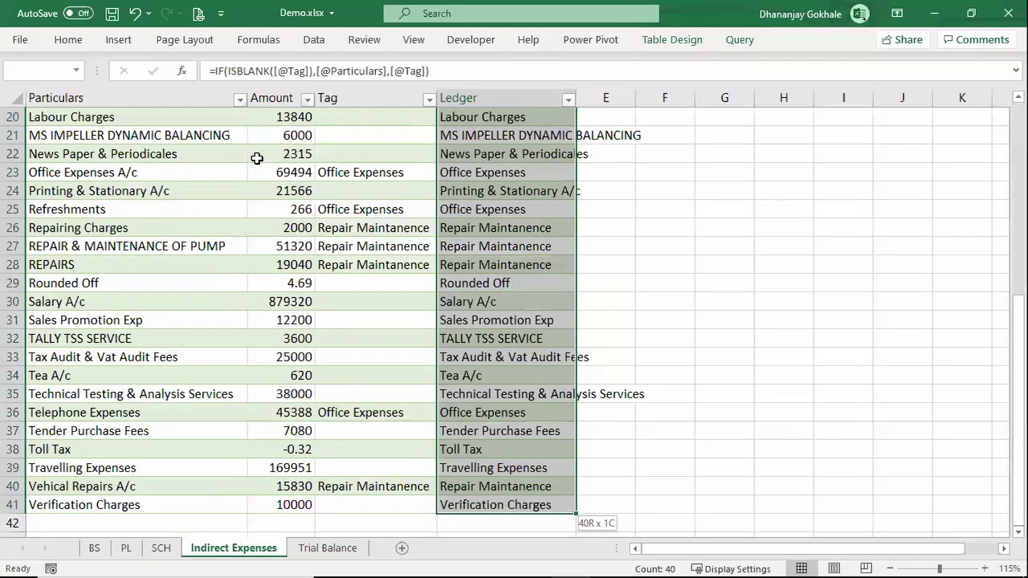
pyautogui.hotkey('ctrl', 'Up')
# Back on PL, edit B18 to insert SORT( before UNIQUE
pyautogui.hotkey('ctrl', 'pageup')
pyautogui.hotkey('ctrl', 'pageup')
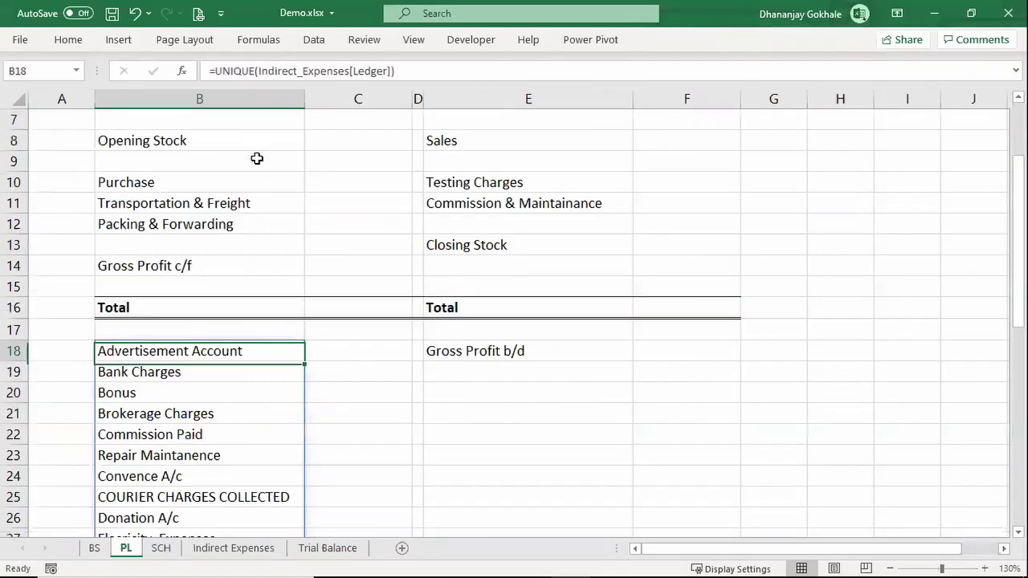
pyautogui.press('F2')
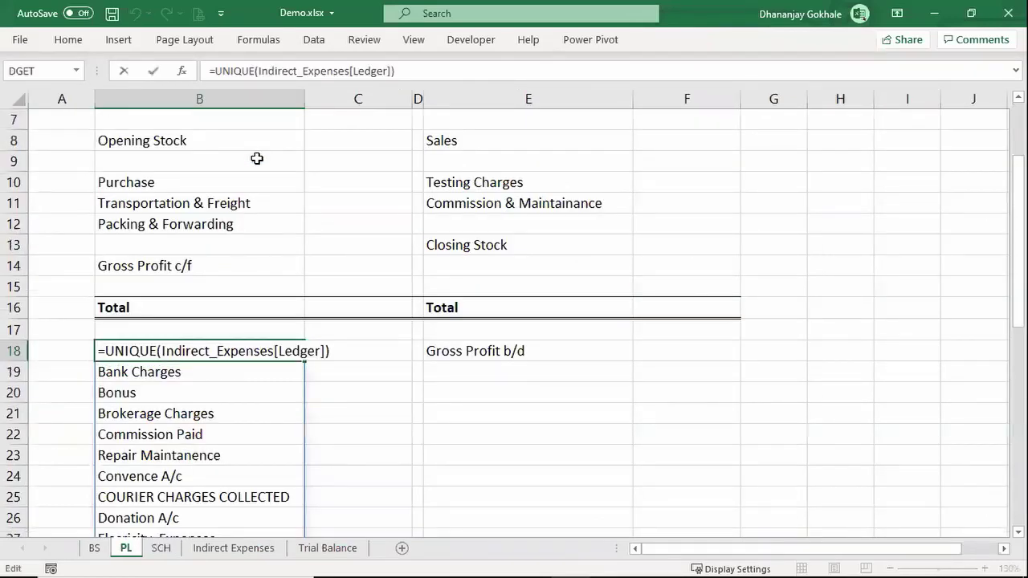
pyautogui.write('SOR')
pyautogui.press('Tab')
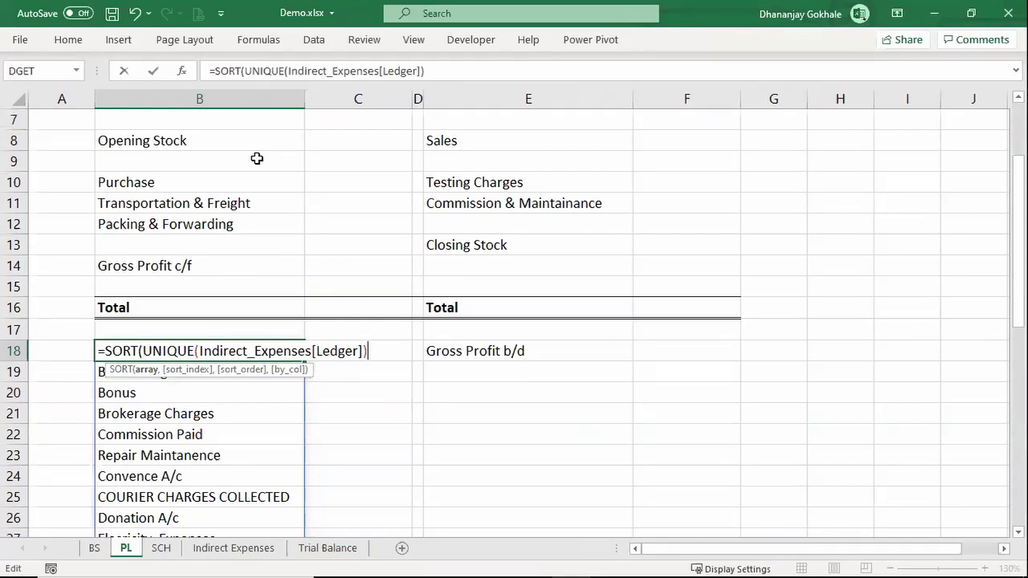
# Complete =SORT(UNIQUE(Indirect_Expenses[Ledger])) in B18 and scroll through the spilled alphabetical ledger list
pyautogui.write(')')
pyautogui.press('Return')
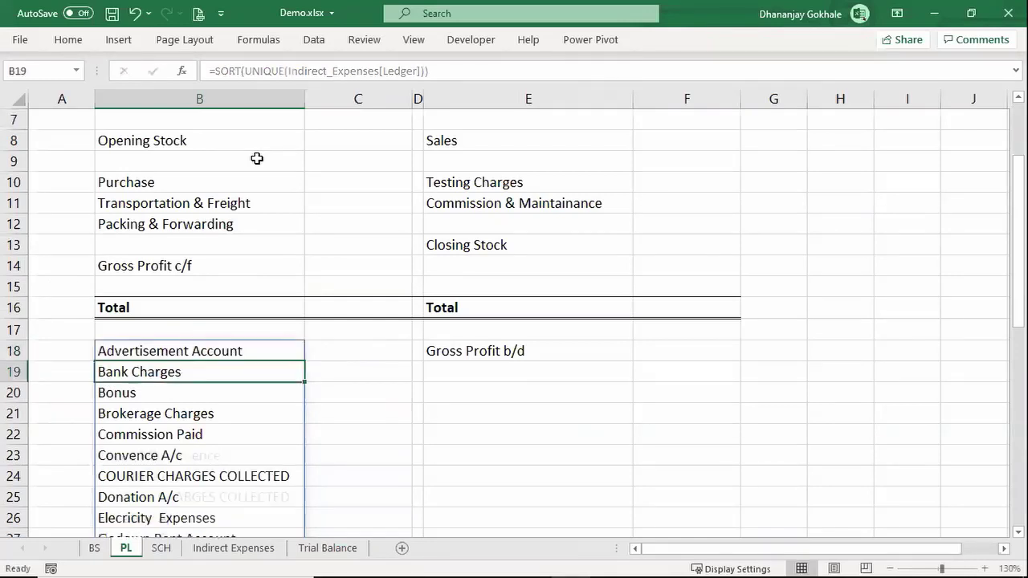
pyautogui.scroll(-2, 228, 303)
pyautogui.press('Down')
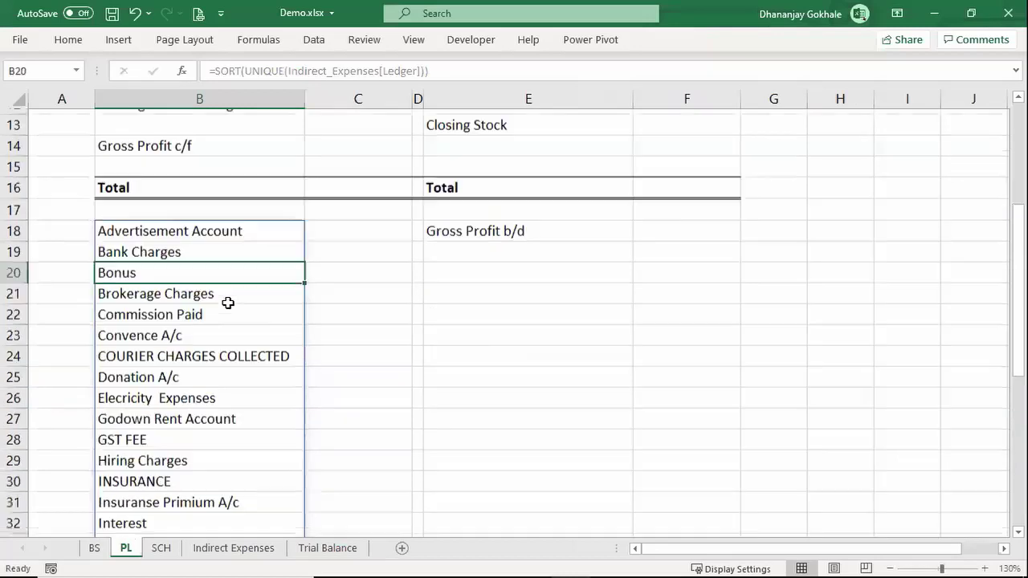
pyautogui.scroll(-5, 325, 237)
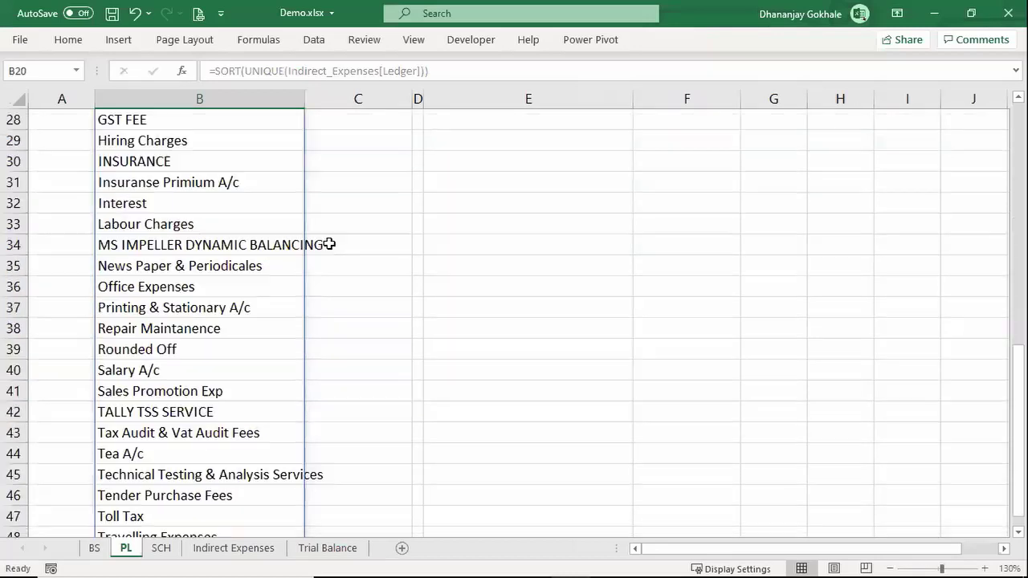
pyautogui.scroll(5, 323, 231)
# Start an XLOOKUP formula in C18 using ledger B18 as the lookup value
pyautogui.press('Right')
pyautogui.press('Up')
pyautogui.press('Up')
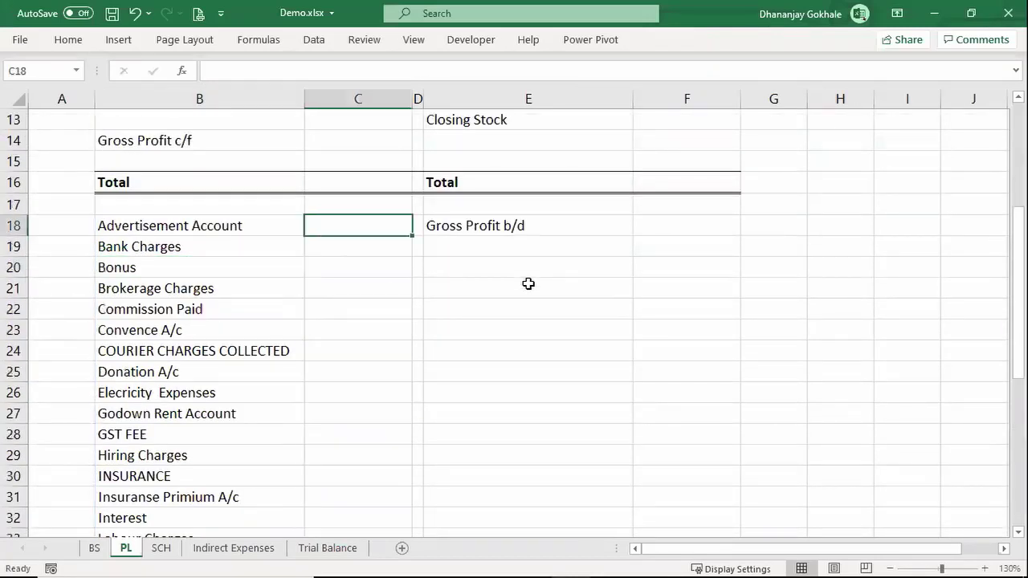
pyautogui.write('=X')
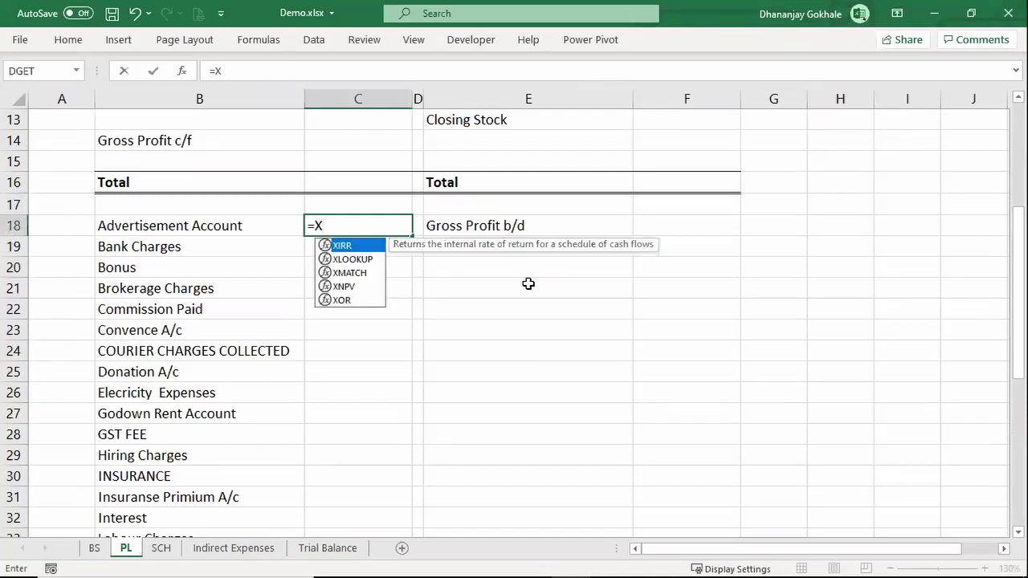
pyautogui.press('Tab')
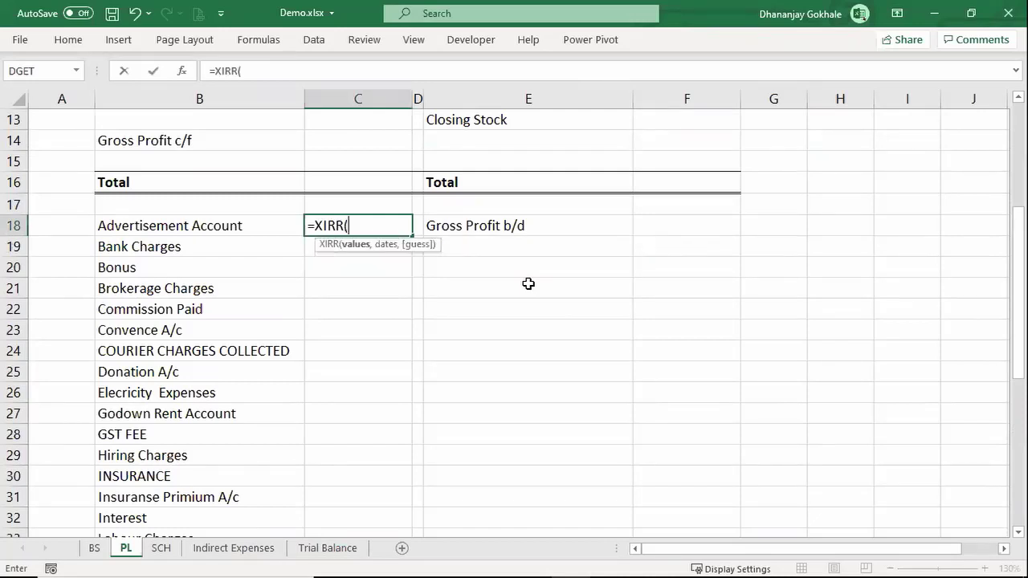
pyautogui.press('BackSpace')
pyautogui.press('BackSpace')
pyautogui.press('BackSpace')
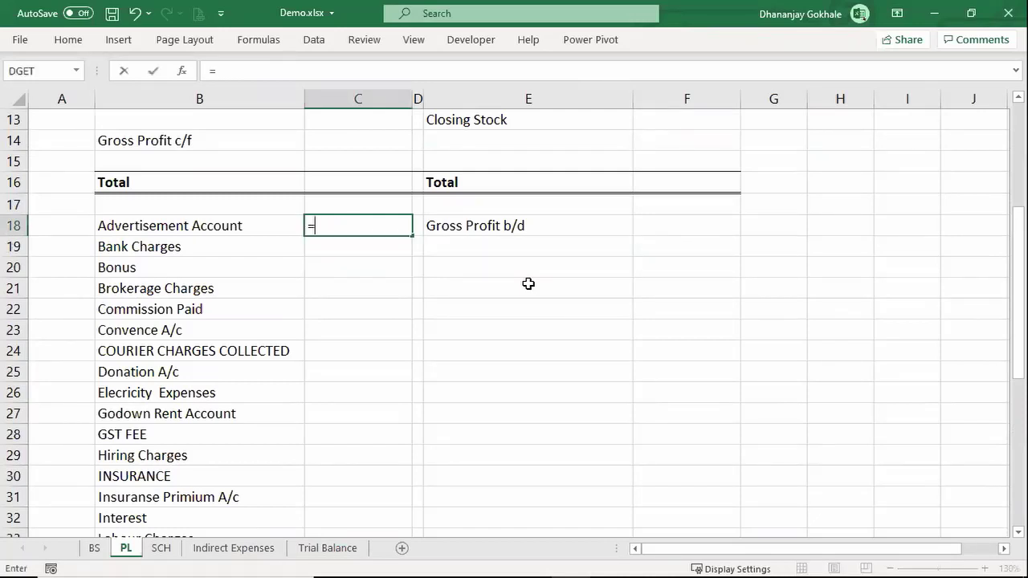
pyautogui.write('XLOOKUP(')
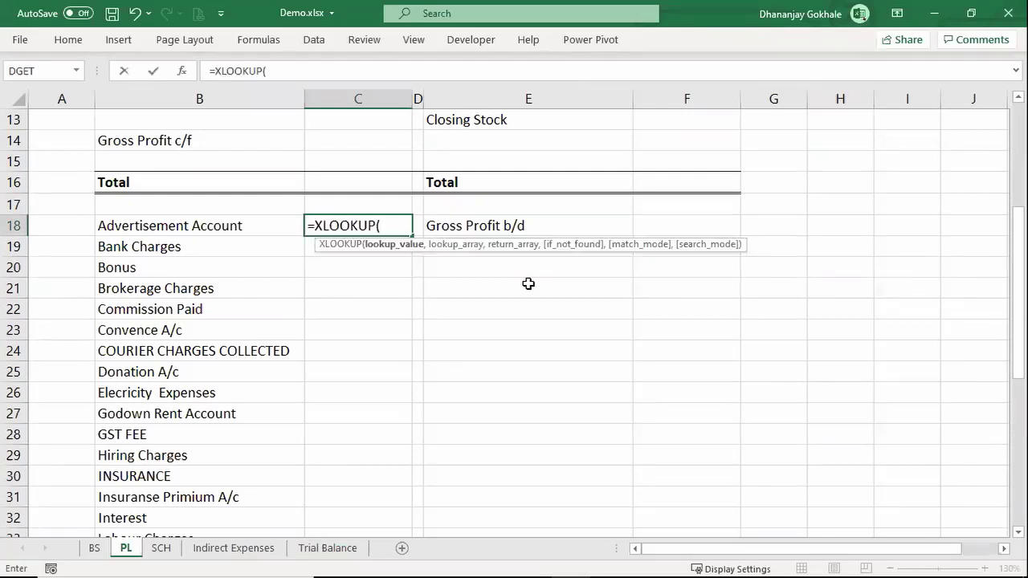
pyautogui.press('Left')
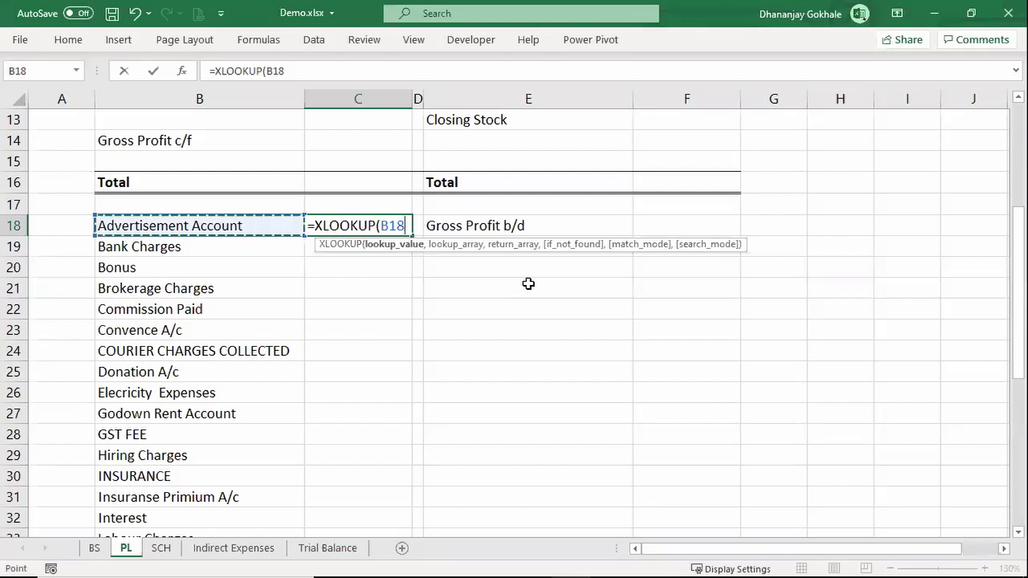
pyautogui.write(',')
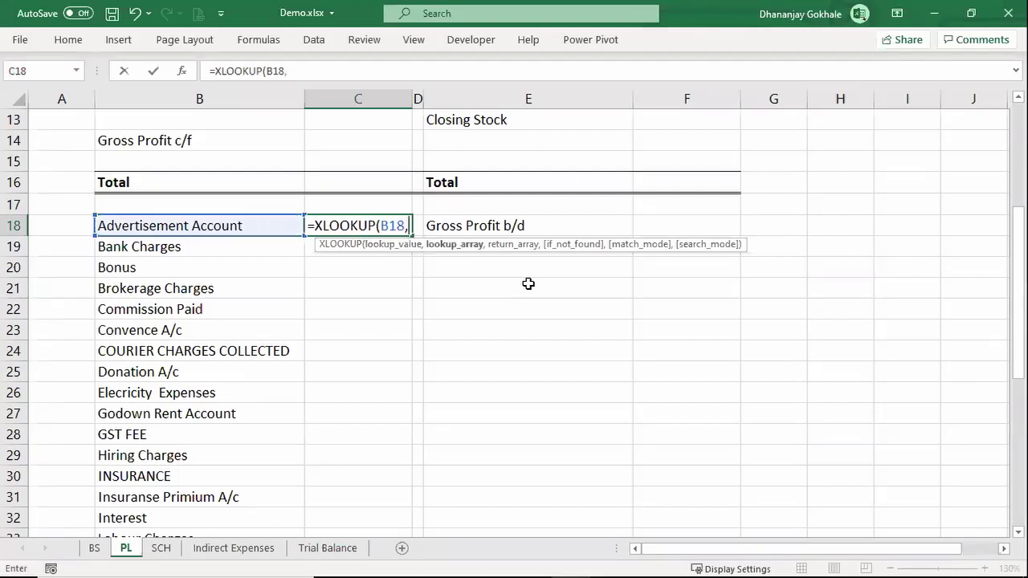
# Use Indirect_Expenses[Ledger] as lookup range and Indirect_Expenses[Amount] as return range, then commit
pyautogui.hotkey('ctrl', 'pagedown')
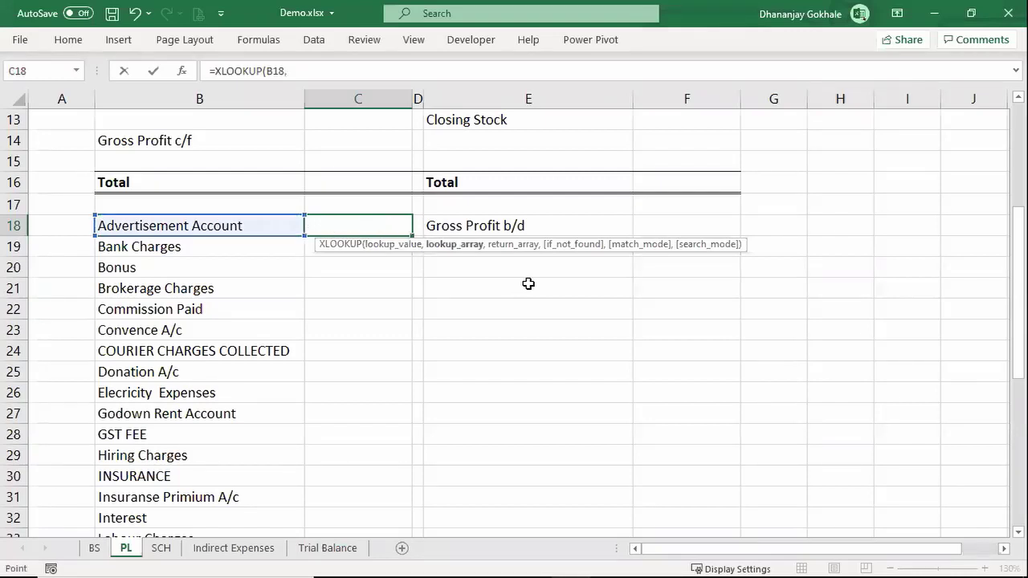
pyautogui.hotkey('ctrl', 'pagedown')
pyautogui.hotkey('ctrl', 'pagedown')
pyautogui.hotkey('ctrl', 'pagedown')
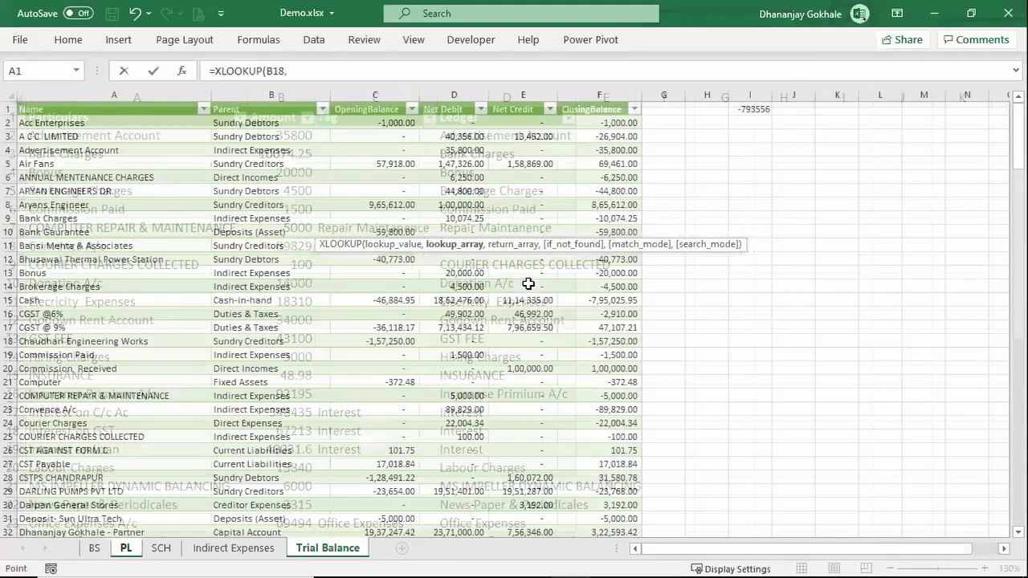
pyautogui.hotkey('ctrl', 'pageup')
pyautogui.press('Right')
pyautogui.press('Right')
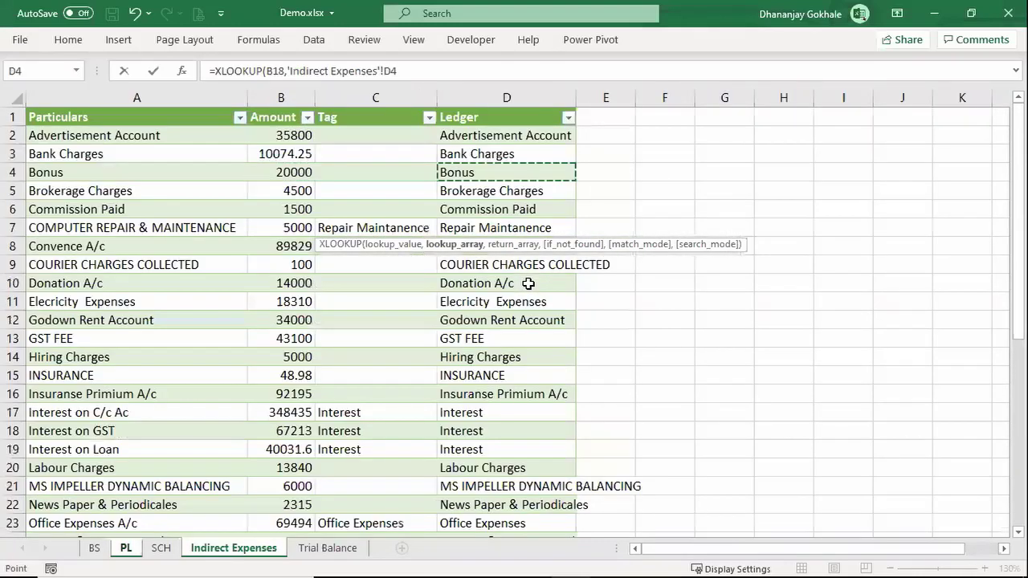
pyautogui.hotkey('ctrl', 'space')
pyautogui.write(',')
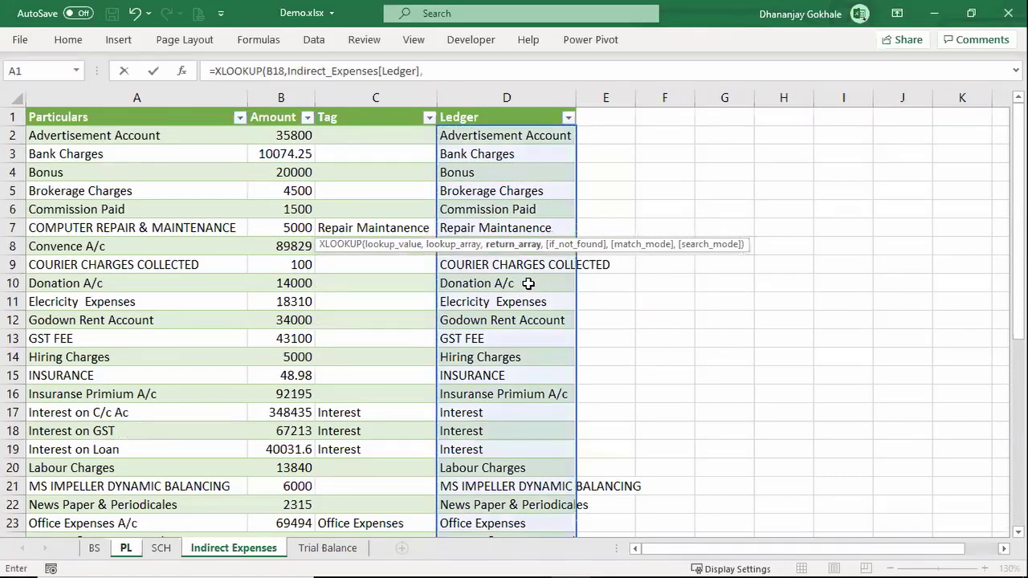
pyautogui.click(275, 233)
pyautogui.hotkey('ctrl', 'space')
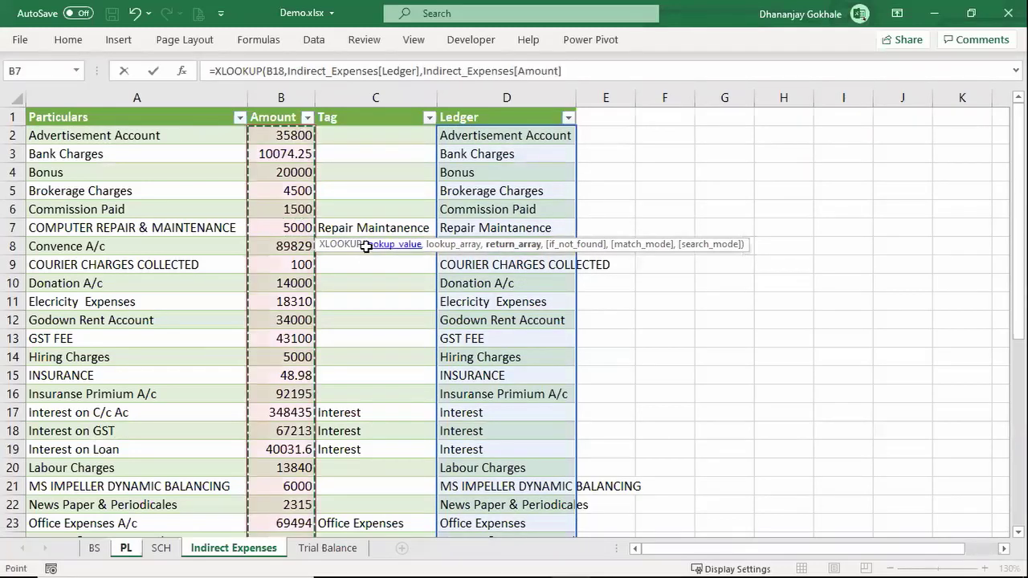
pyautogui.press('Return')
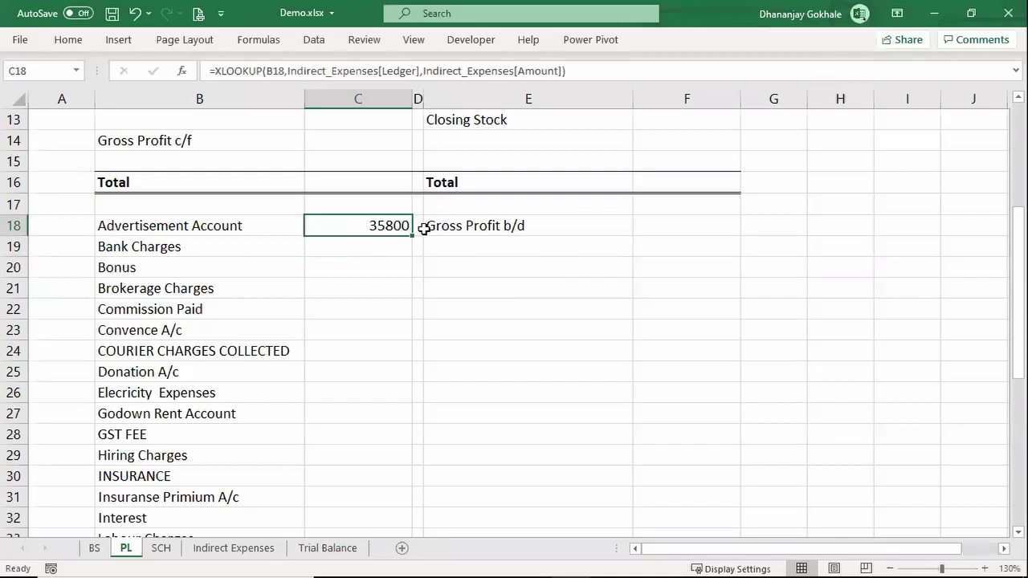
# Fill the XLOOKUP formula down to row 49 and check the filled amount formulas
pyautogui.moveTo(413, 236)
pyautogui.mouseDown()
pyautogui.moveTo(390, 494)
pyautogui.moveTo(370, 498)
pyautogui.mouseUp()
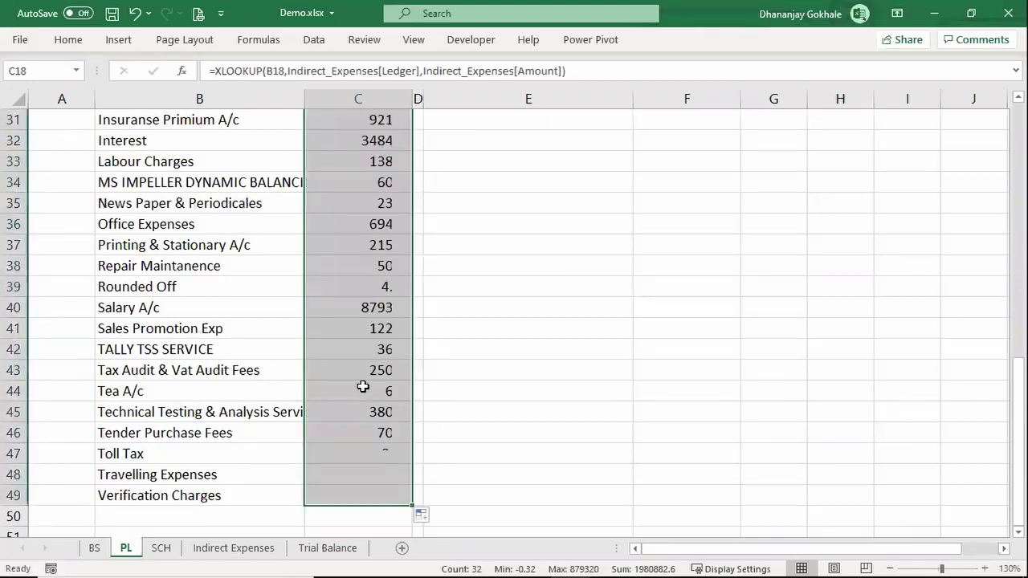
pyautogui.click(362, 387)
pyautogui.scroll(5, 399, 341)
pyautogui.scroll(4, 335, 423)
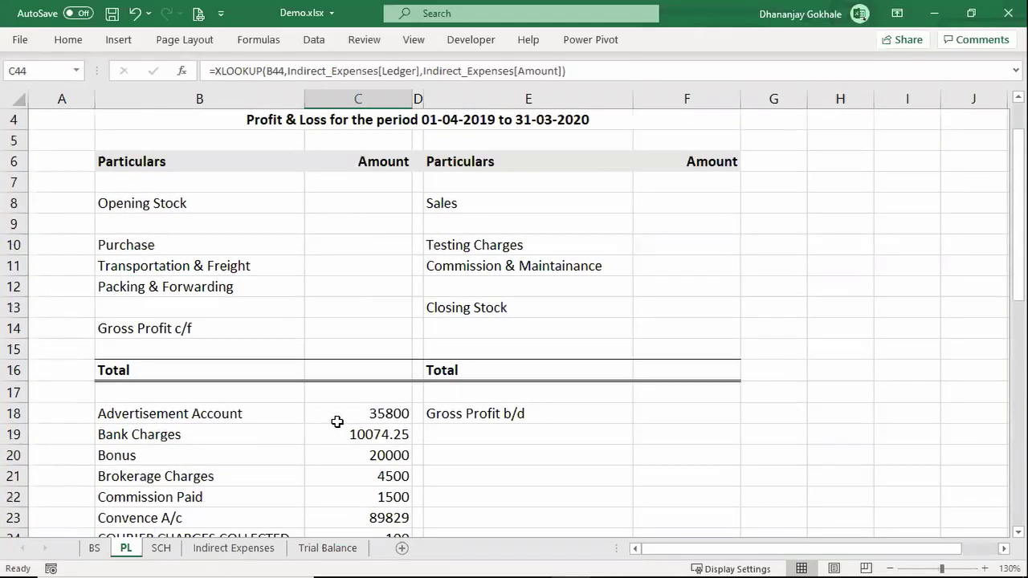
pyautogui.click(337, 416)
pyautogui.scroll(-1, 358, 380)
pyautogui.scroll(-1, 358, 380)
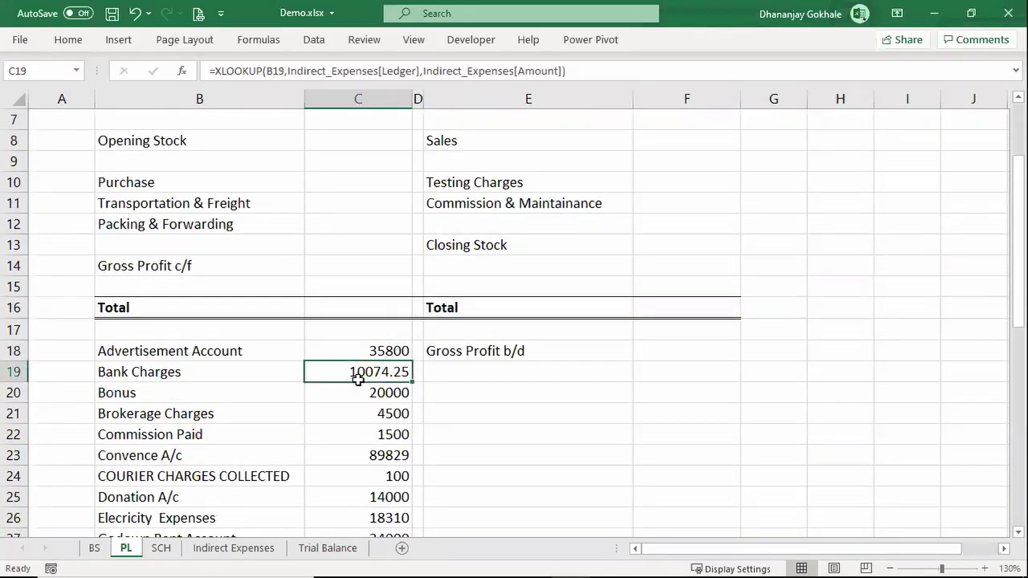
# On the Indirect Expenses sheet, select the Ledger column, columns A–D, then the Amount column
pyautogui.hotkey('ctrl', 'pagedown')
pyautogui.hotkey('ctrl', 'pagedown')
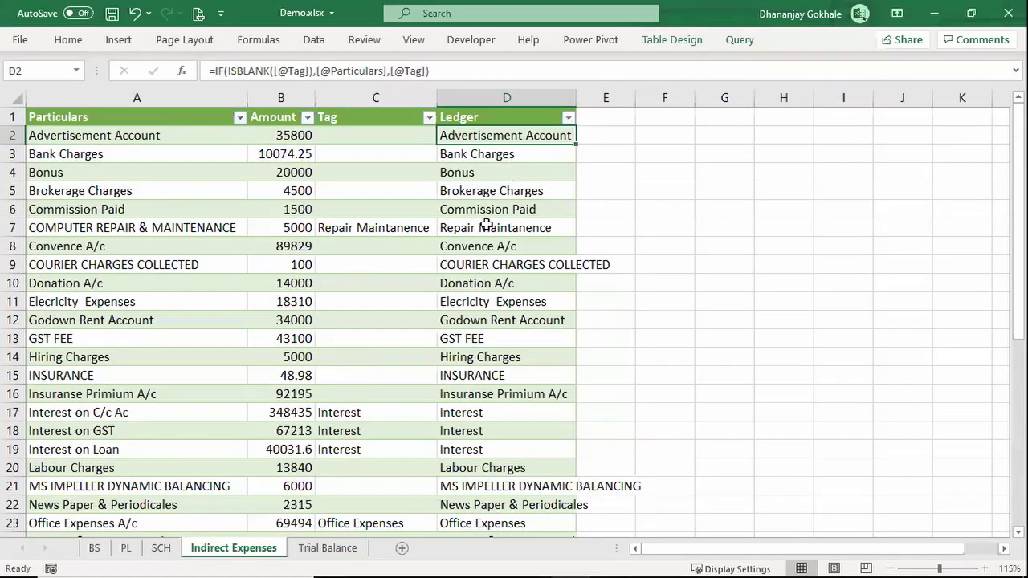
pyautogui.click(483, 264)
pyautogui.hotkey('ctrl', 'space')
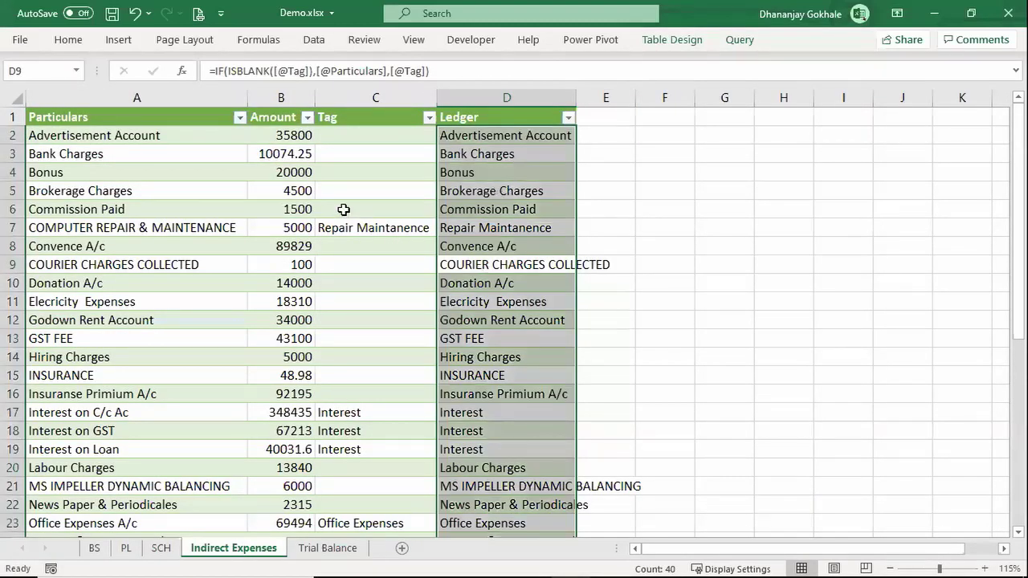
pyautogui.click(493, 174)
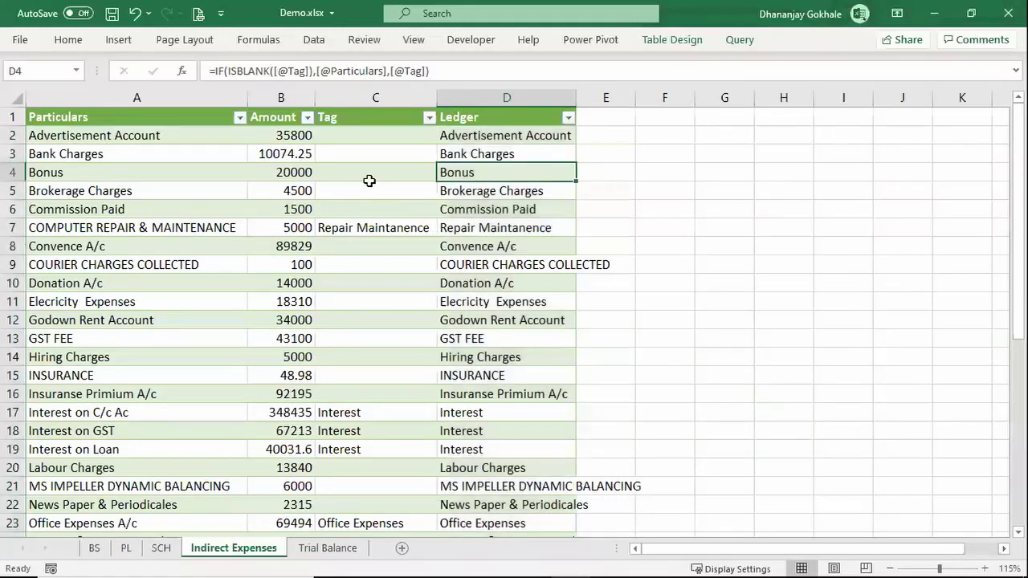
pyautogui.click(137, 192)
pyautogui.click(502, 97)
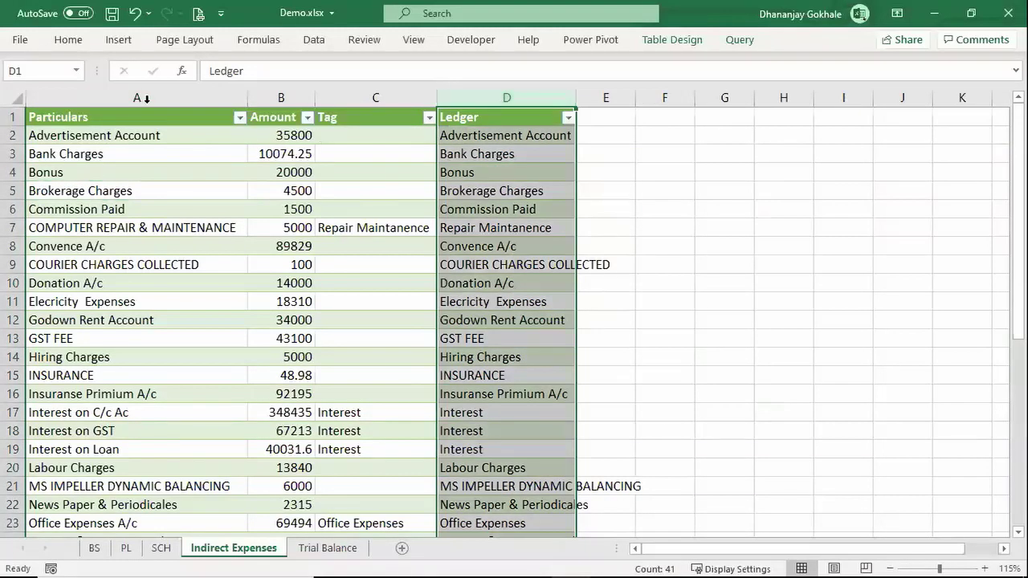
pyautogui.moveTo(149, 98); pyautogui.dragTo(456, 110)
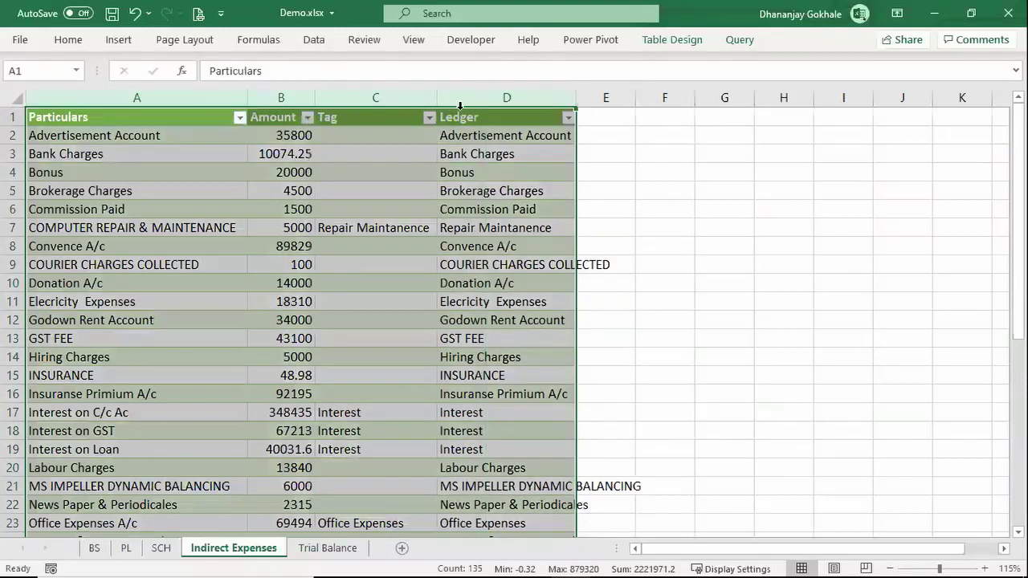
pyautogui.click(488, 119)
pyautogui.click(493, 97)
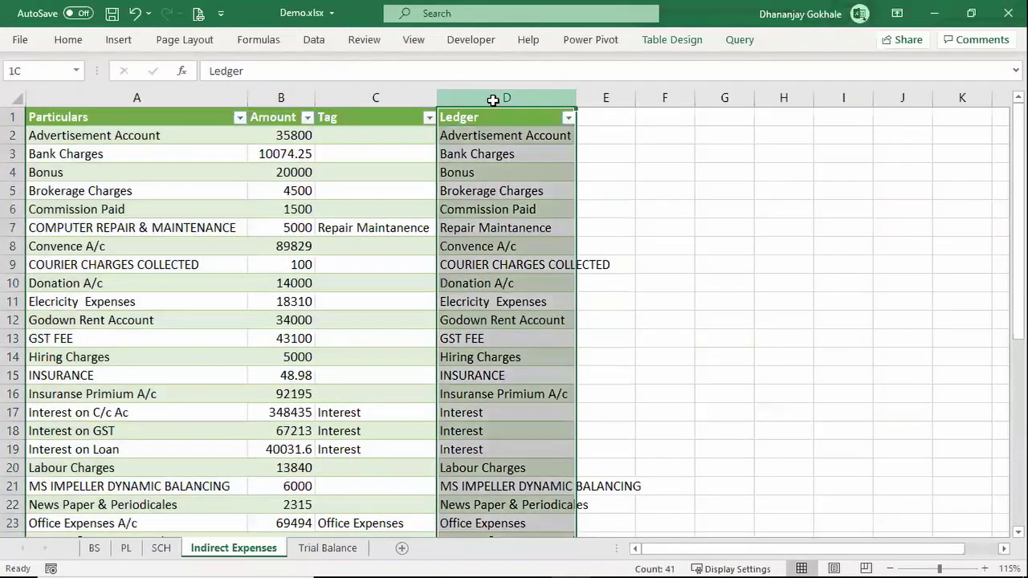
pyautogui.click(262, 98)
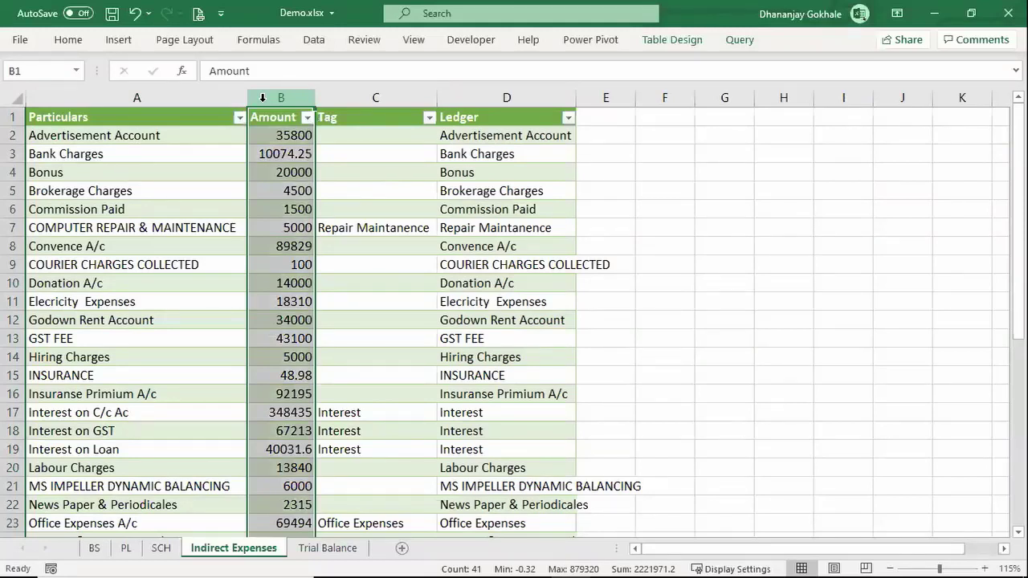
# Select the Ledger data from D2 down, then all values in the Amount column
pyautogui.press('Right')
pyautogui.press('Right')
pyautogui.press('Down')
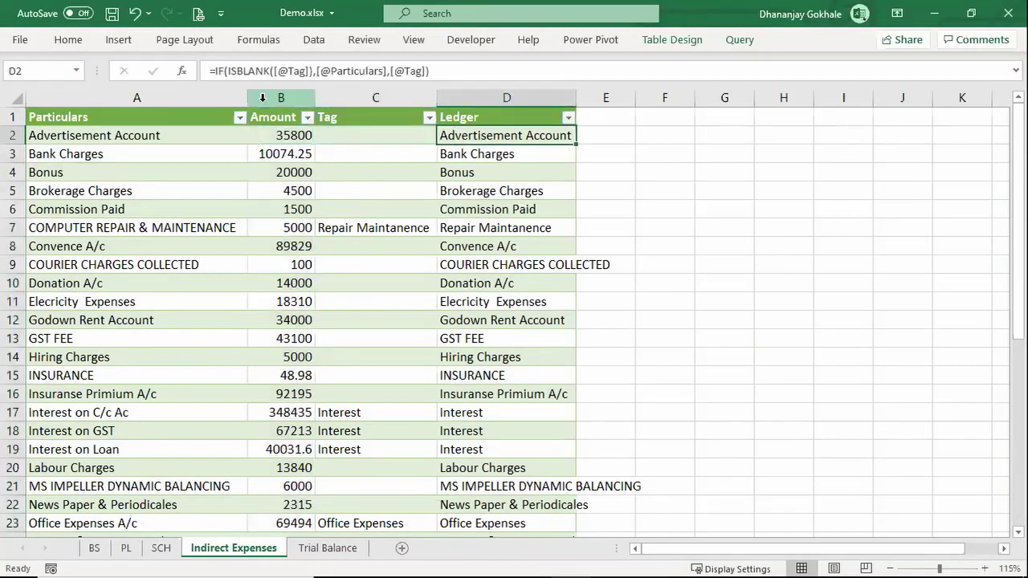
pyautogui.hotkey('ctrl', 'shift', 'Down')
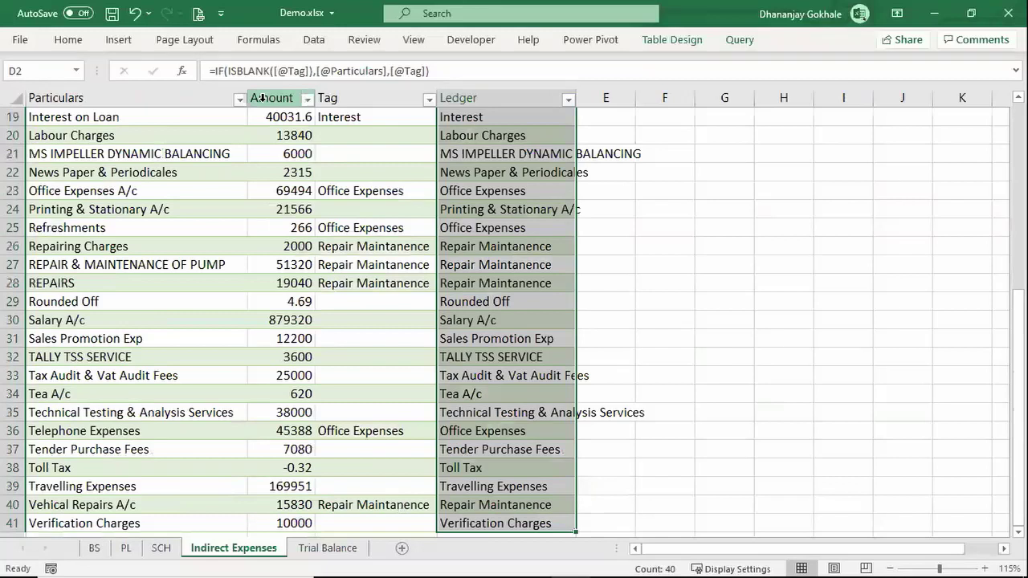
pyautogui.scroll(3, 262, 97)
pyautogui.scroll(3, 262, 97)
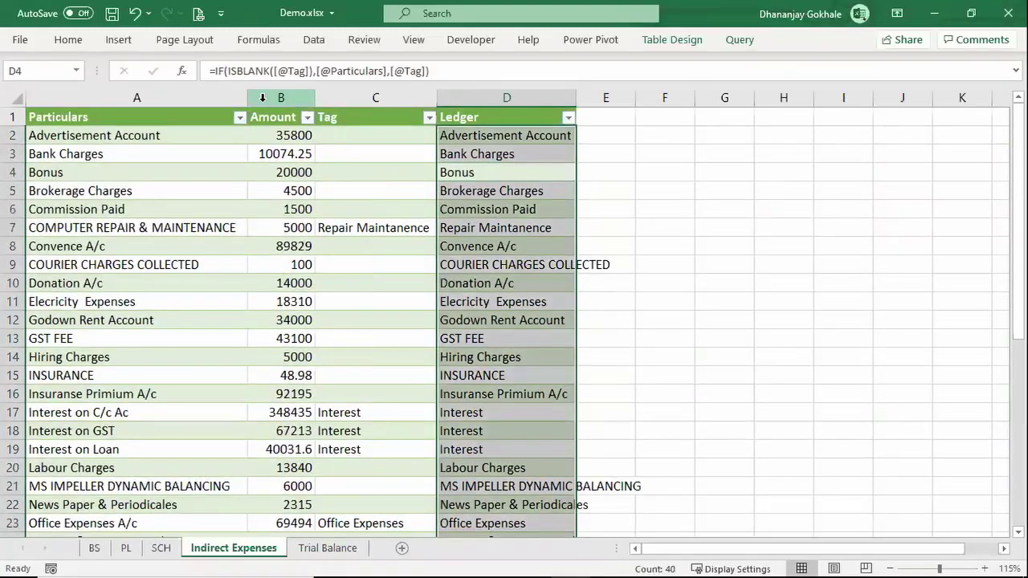
pyautogui.press('Right')
pyautogui.press('Left')
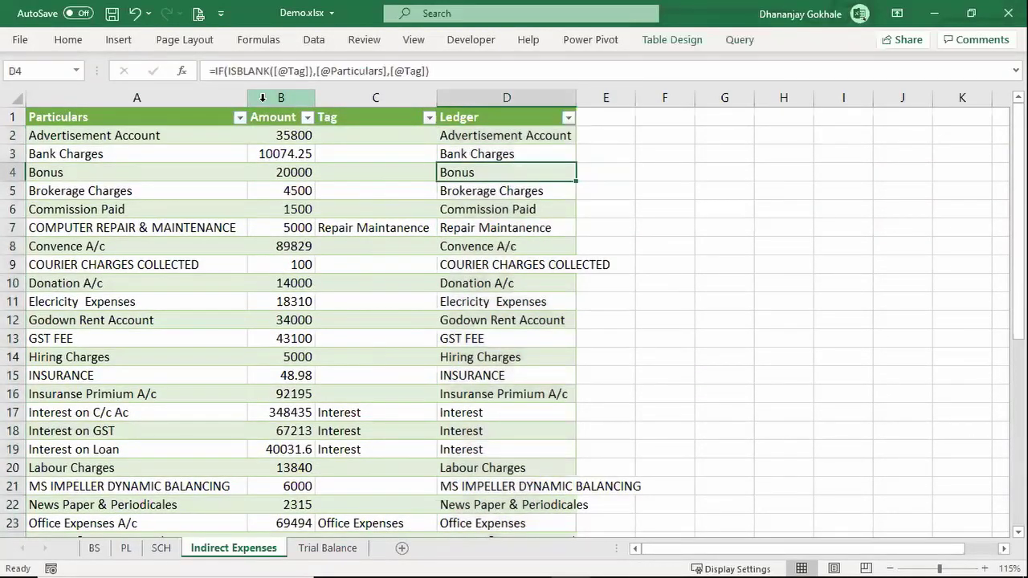
pyautogui.hotkey('ctrl', 'space')
pyautogui.press('Left')
pyautogui.press('Left')
pyautogui.press('Right')
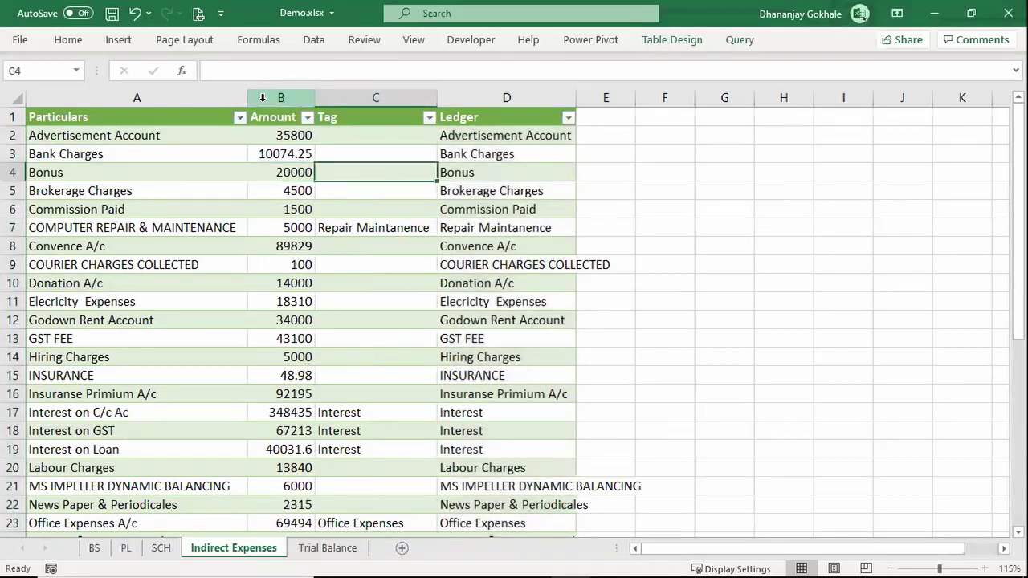
pyautogui.press('Right')
pyautogui.hotkey('ctrl', 'space')
pyautogui.press('Left')
pyautogui.press('Right')
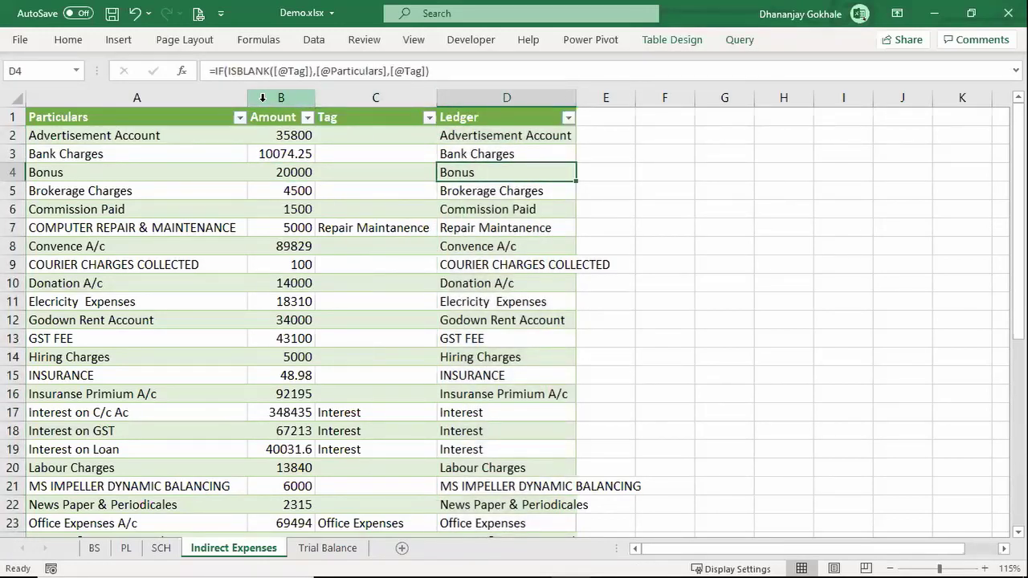
pyautogui.hotkey('ctrl', 'space')
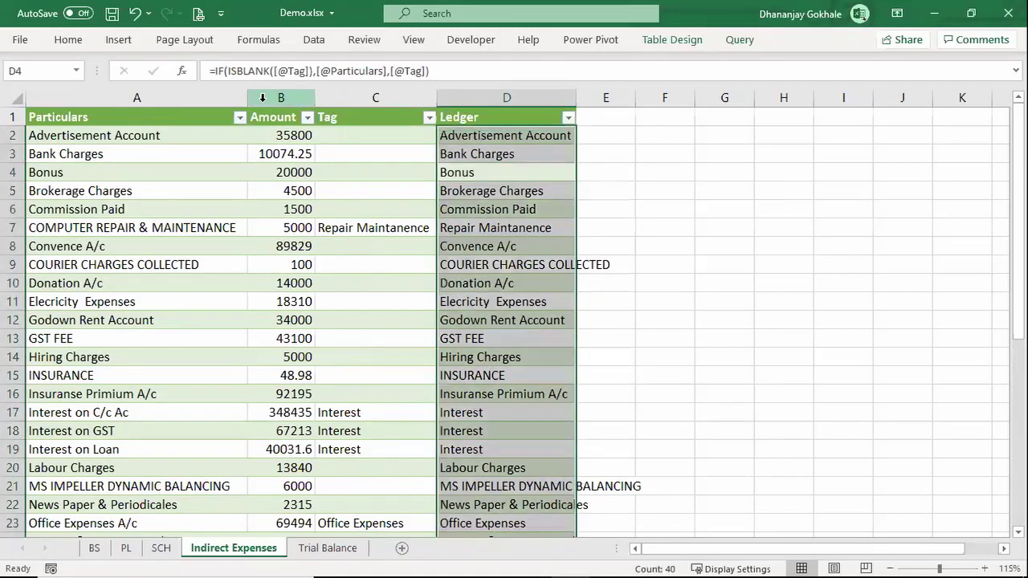
pyautogui.click(288, 305)
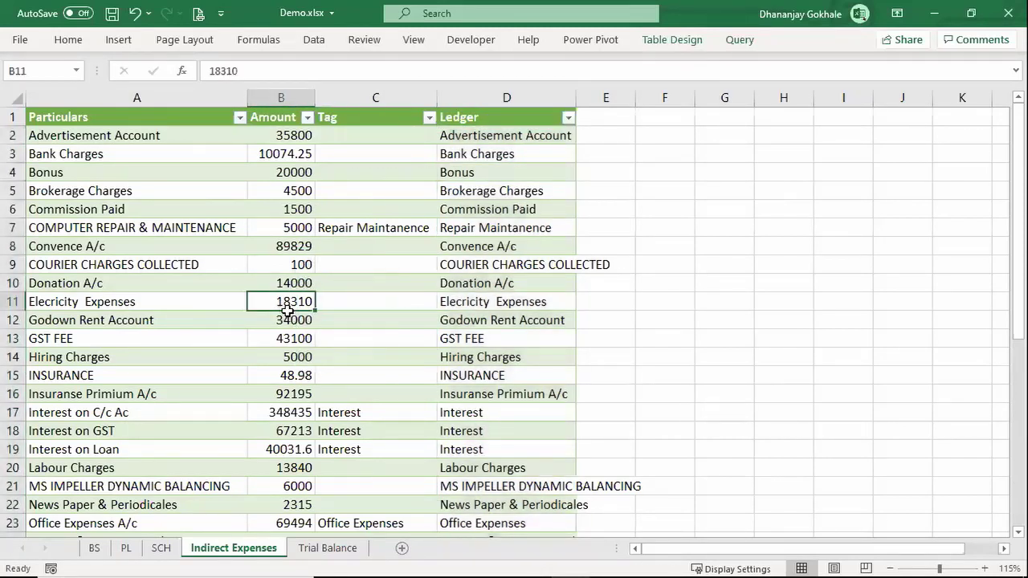
pyautogui.hotkey('ctrl', 'space')
pyautogui.press('Up')
# On the PL sheet, delete the XLOOKUP amounts from C18 down to the last ledger
pyautogui.hotkey('ctrl', 'pageup')
pyautogui.hotkey('ctrl', 'pageup')
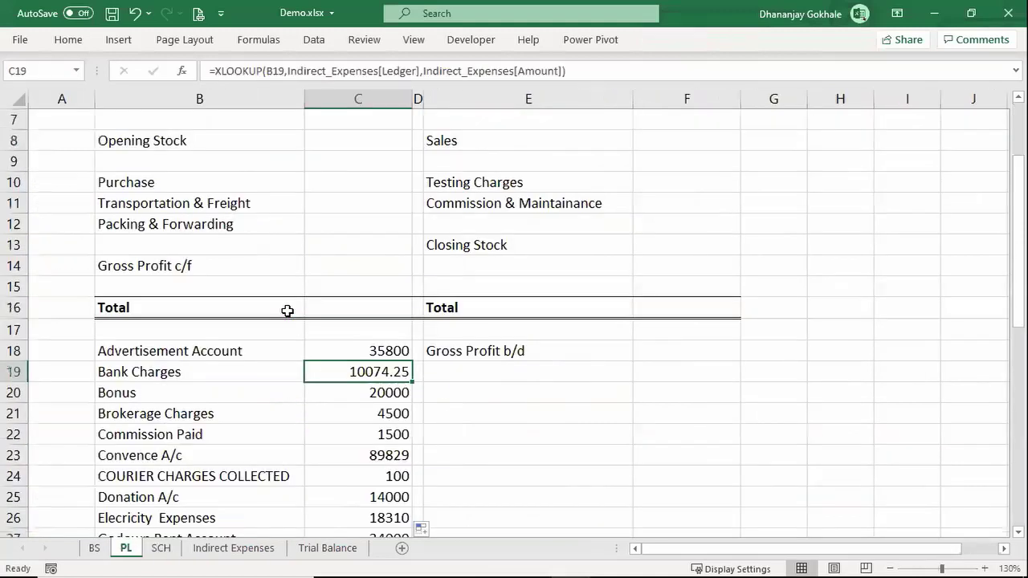
pyautogui.press('Up')
pyautogui.press('F2')
pyautogui.scroll(2, 287, 310)
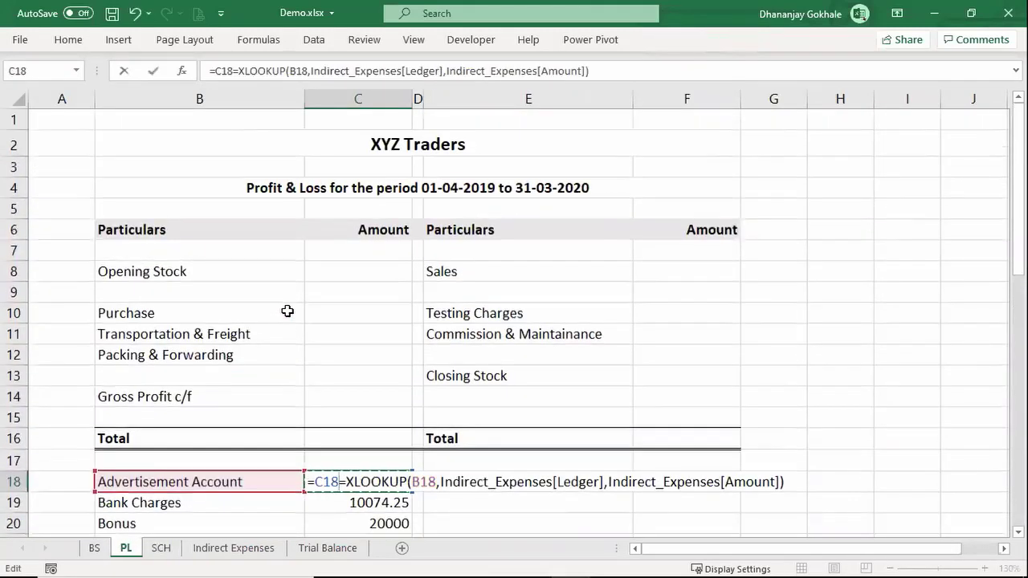
pyautogui.press('Escape')
pyautogui.press('Down')
pyautogui.press('Down')
pyautogui.press('Down')
pyautogui.press('Up')
pyautogui.press('Up')
pyautogui.press('Up')
pyautogui.press('Delete')
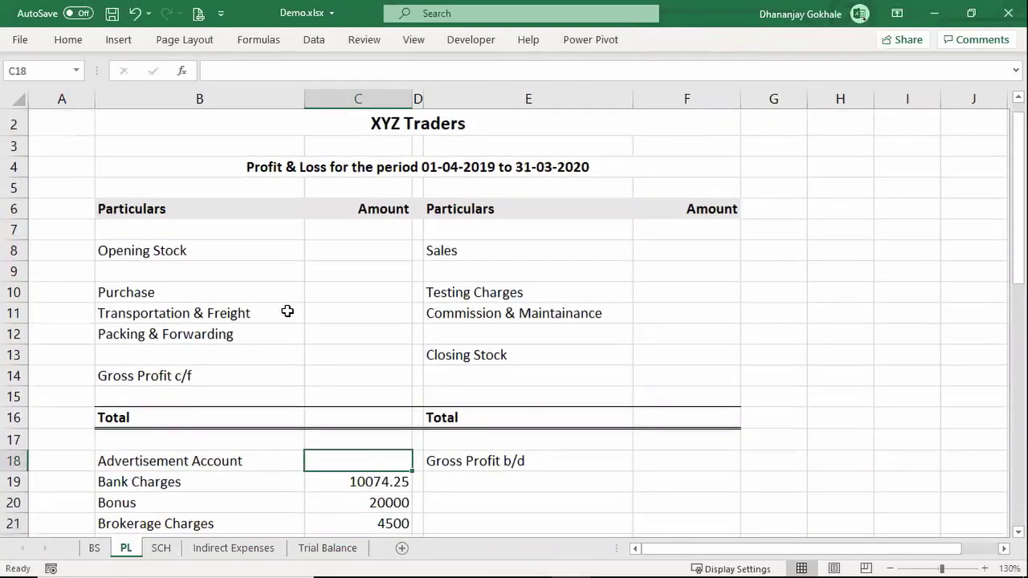
pyautogui.press('Down')
pyautogui.hotkey('ctrl', 'shift', 'Down')
pyautogui.press('Delete')
pyautogui.press('Up')
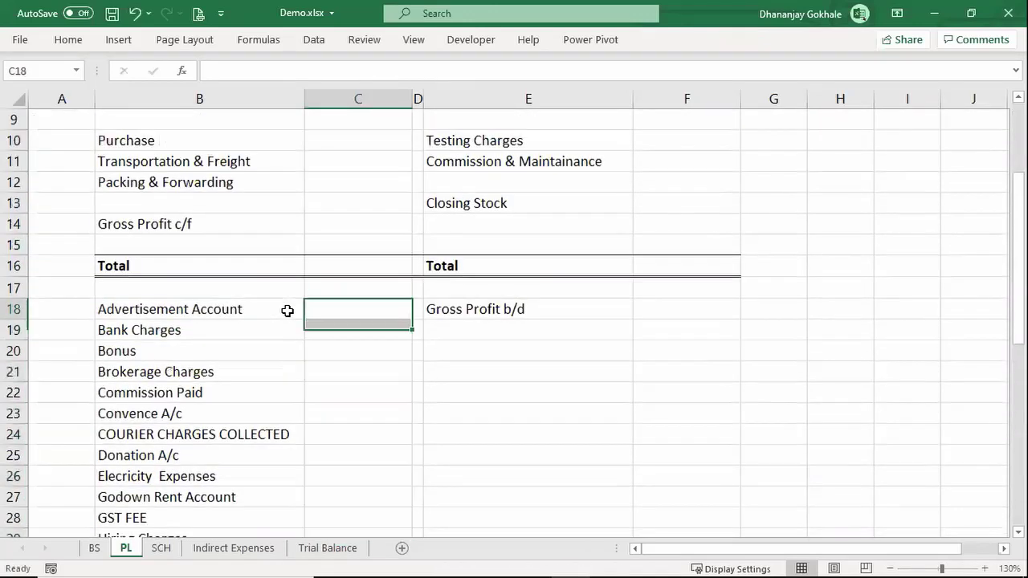
pyautogui.press('Down')
# Check the Ledger column on the Indirect Expenses sheet, then return to PL cell C18
pyautogui.press('Left')
pyautogui.press('Down')
pyautogui.press('Down')
pyautogui.press('Down')
pyautogui.hotkey('ctrl', 'pagedown')
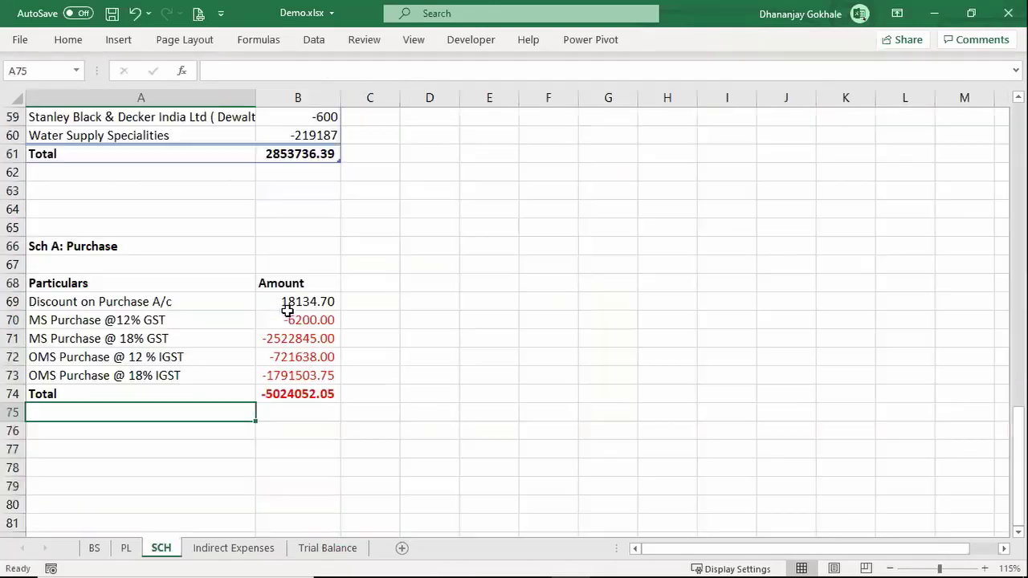
pyautogui.hotkey('ctrl', 'pagedown')
pyautogui.press('Down')
pyautogui.press('Right')
pyautogui.press('Right')
pyautogui.hotkey('ctrl', 'space')
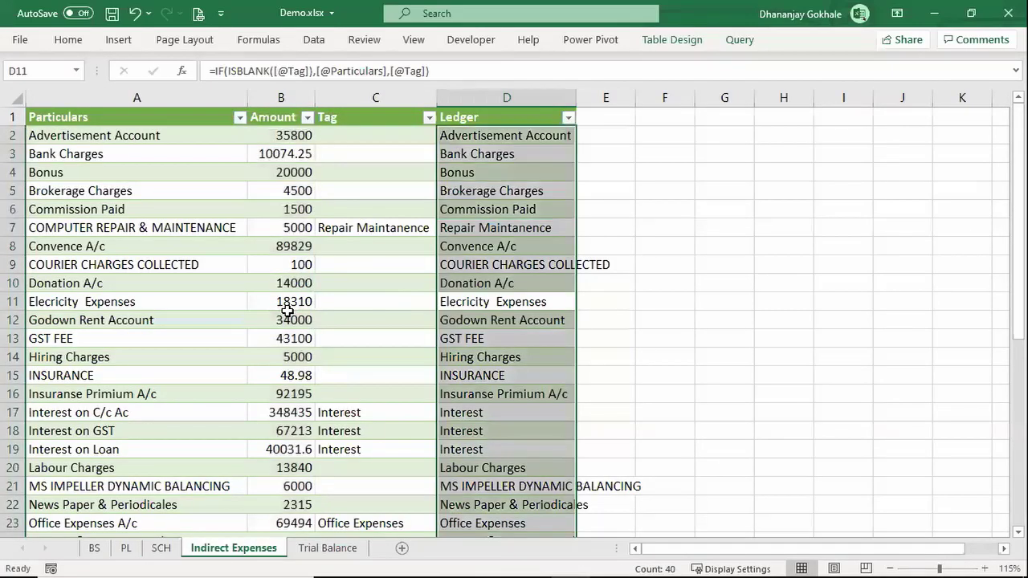
pyautogui.press('Up')
pyautogui.hotkey('ctrl', 'pageup')
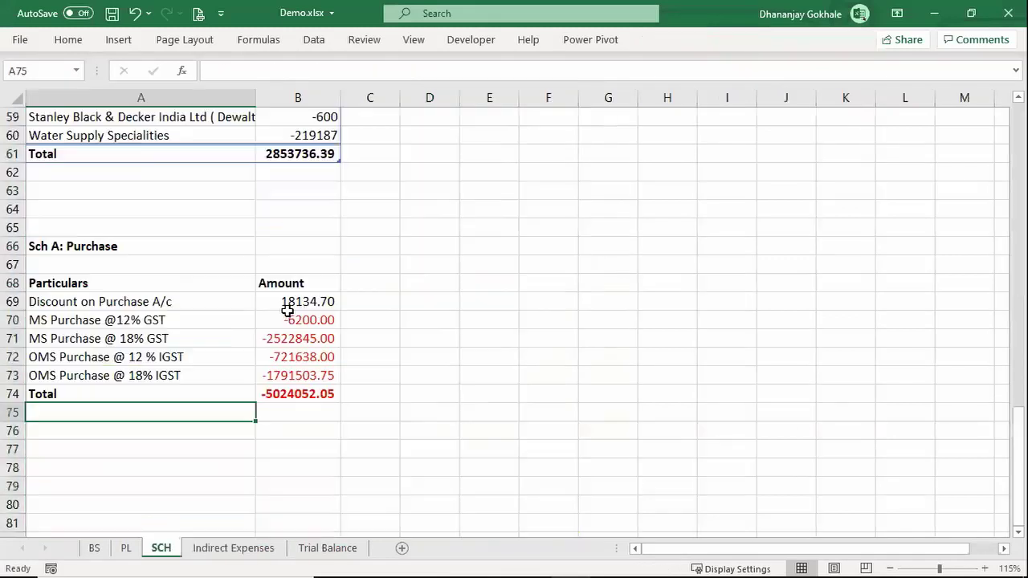
pyautogui.hotkey('ctrl', 'pageup')
pyautogui.press('Up')
pyautogui.press('Up')
pyautogui.press('Up')
pyautogui.press('Up')
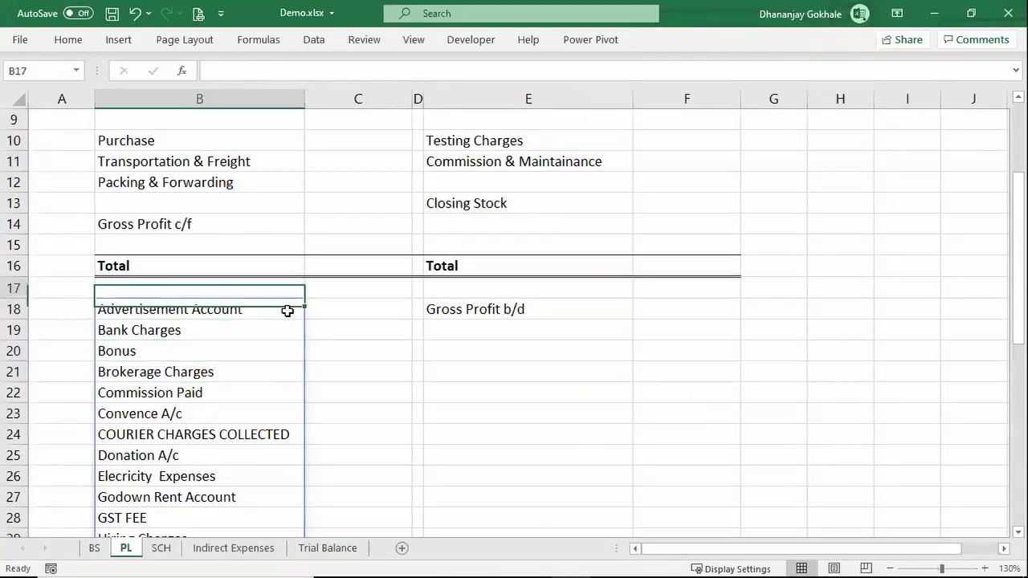
pyautogui.press('Right')
pyautogui.press('Down')
# Begin =SUMIFS in C18 with Indirect_Expenses[Amount] as sum range and Indirect_Expenses[Ledger] as criteria range
pyautogui.write('=u')
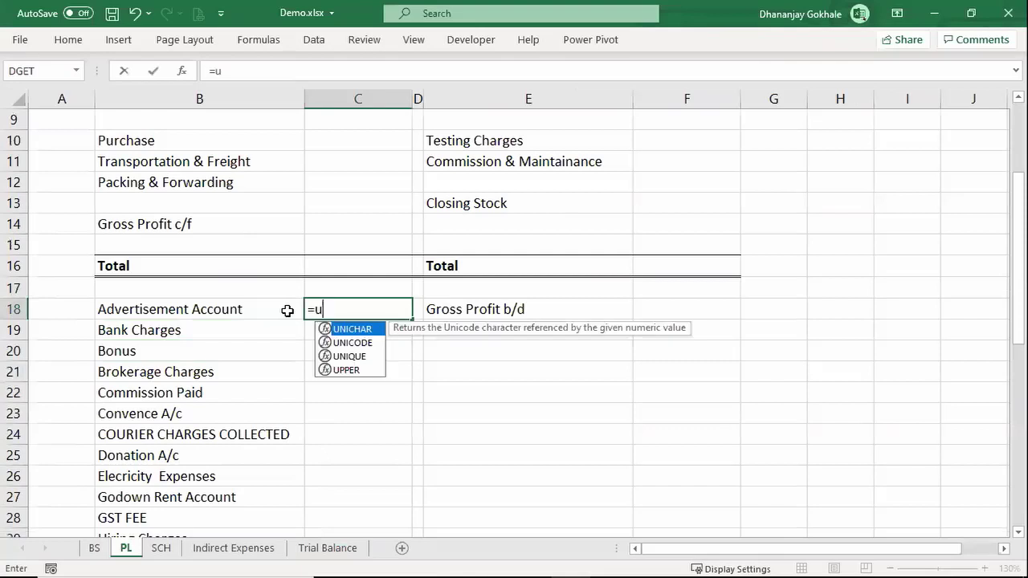
pyautogui.press('BackSpace')
pyautogui.write('SUMIF')
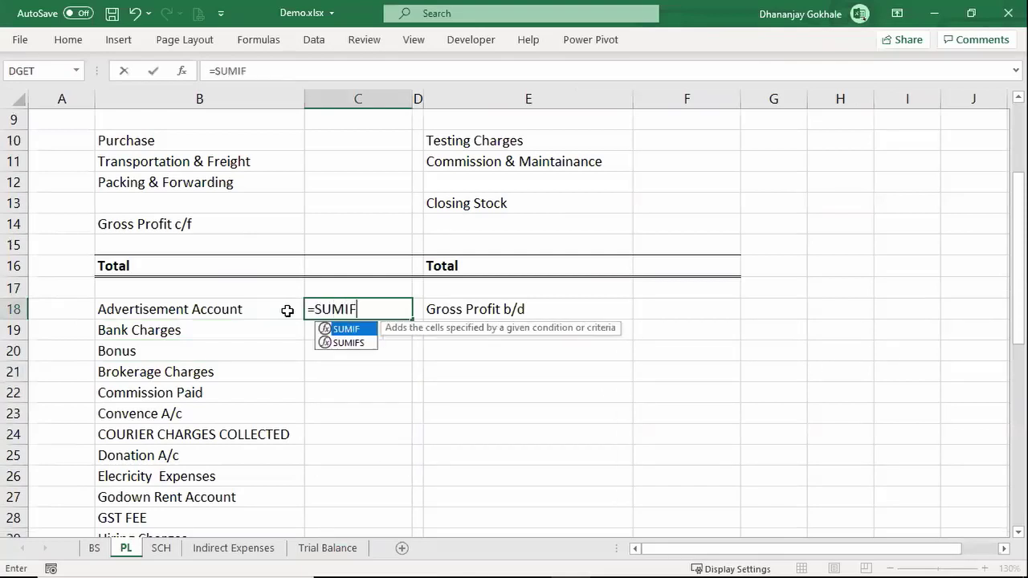
pyautogui.write('S(')
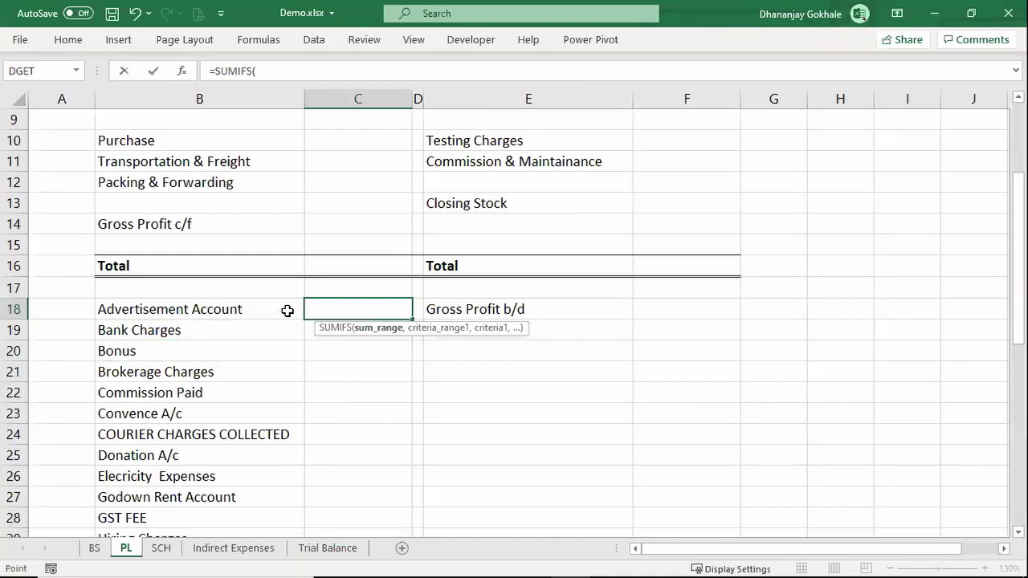
pyautogui.hotkey('ctrl', 'pagedown')
pyautogui.hotkey('ctrl', 'pagedown')
pyautogui.press('Down')
pyautogui.press('Down')
pyautogui.press('Down')
pyautogui.press('Down')
pyautogui.press('Right')
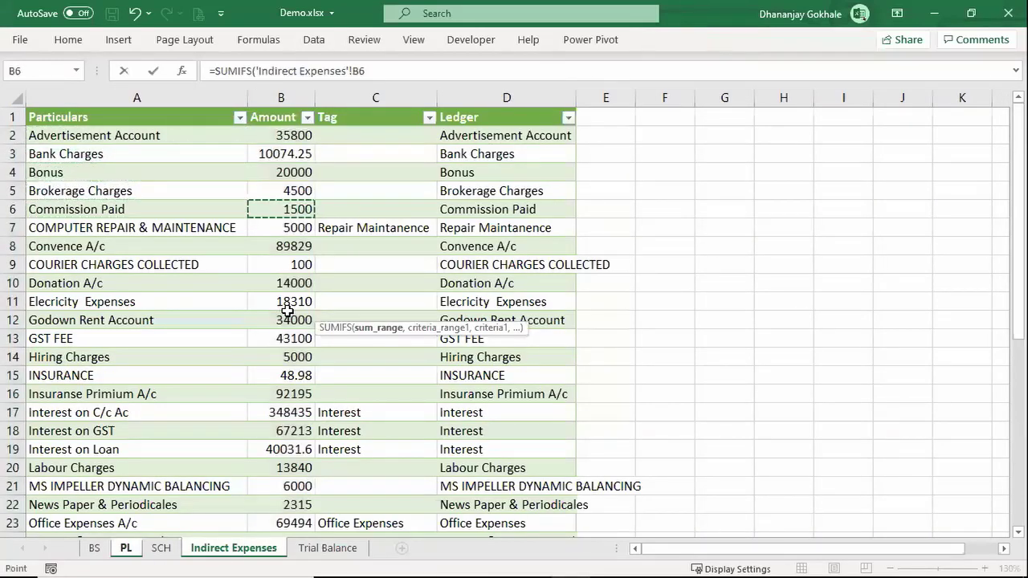
pyautogui.hotkey('ctrl', 'space')
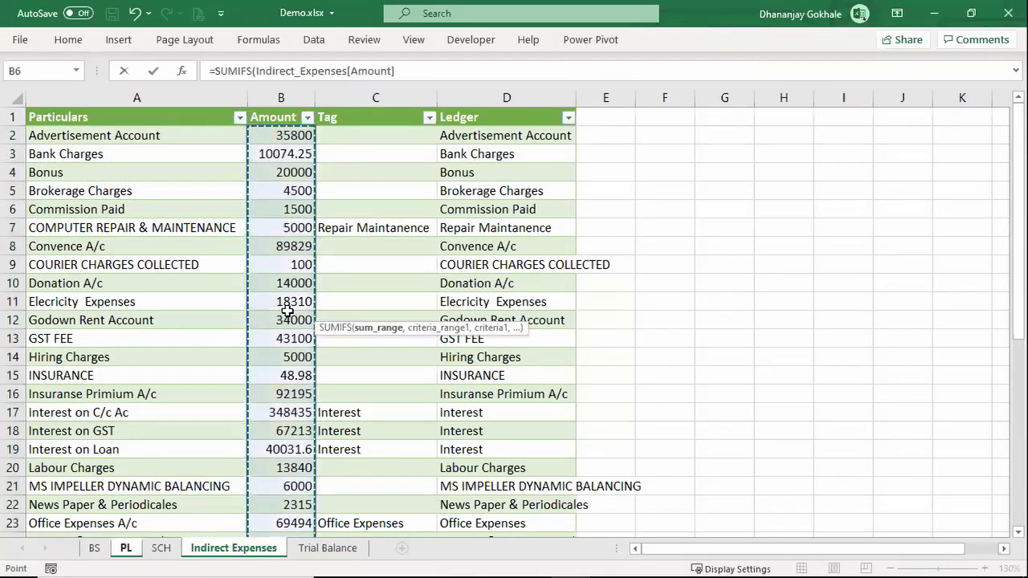
pyautogui.write(',')
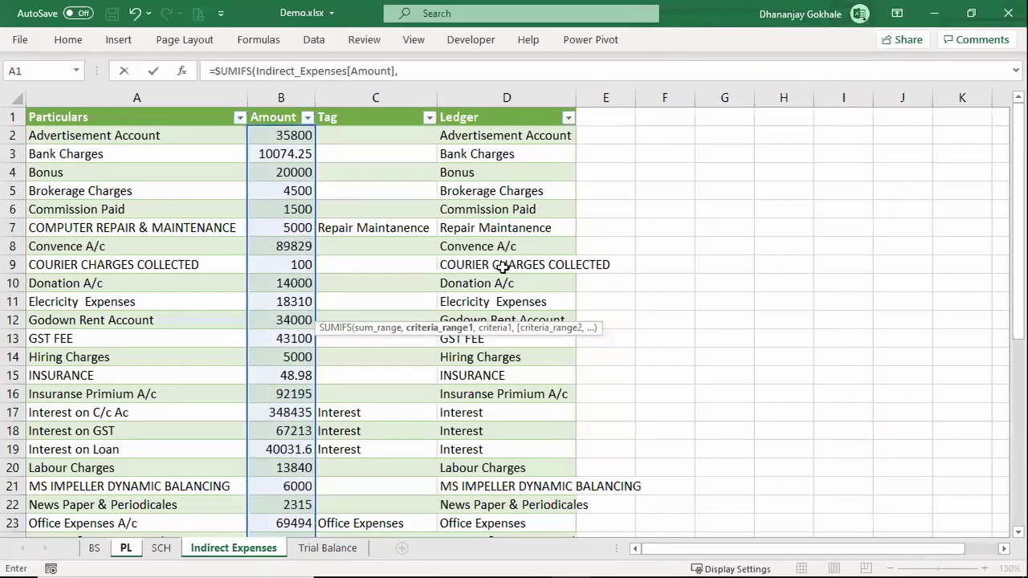
pyautogui.click(502, 269)
pyautogui.hotkey('ctrl', 'space')
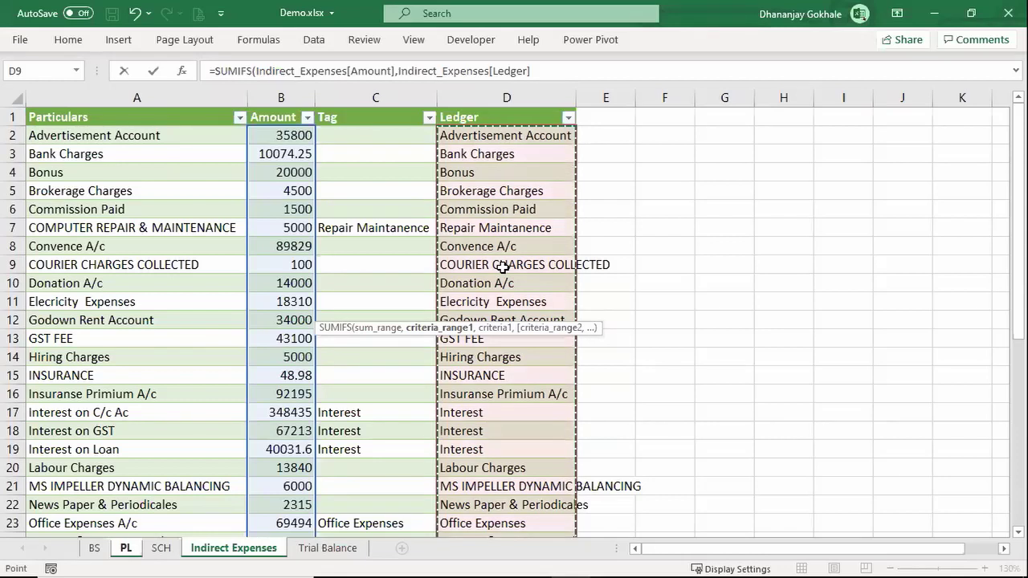
# Set PL!B18 as the criterion and commit the SUMIFS formula
pyautogui.write(',')
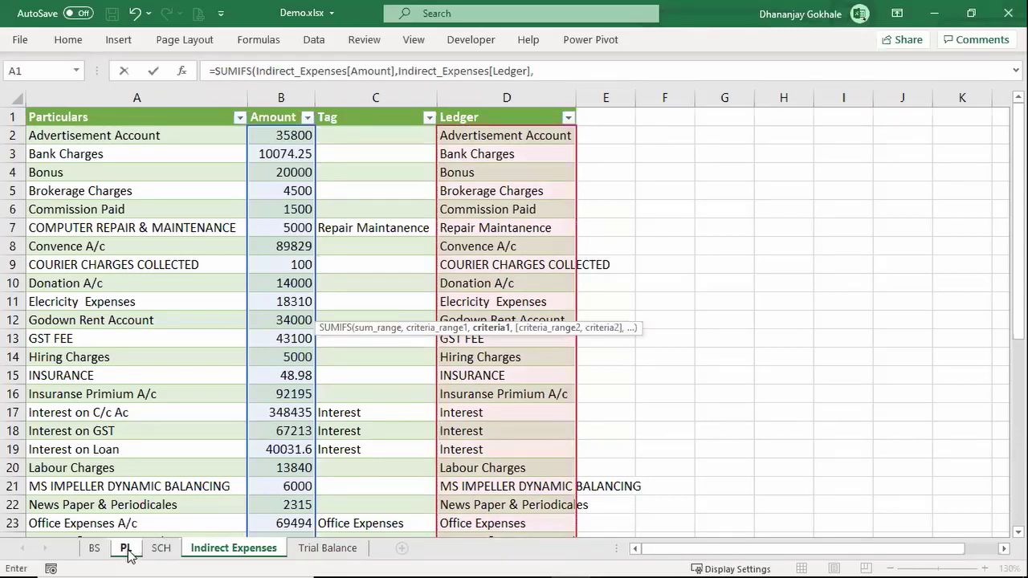
pyautogui.click(126, 548)
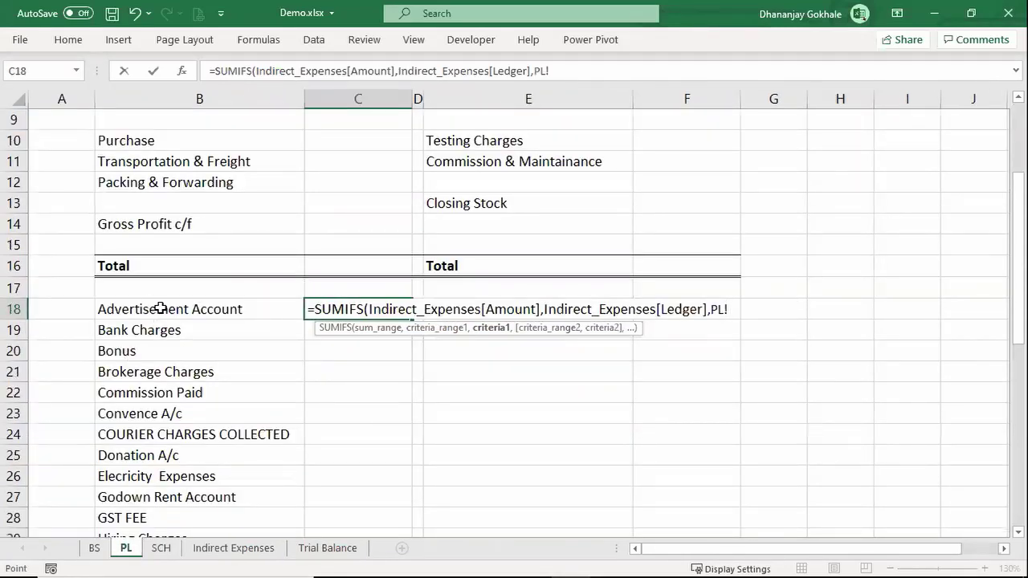
pyautogui.click(160, 308)
pyautogui.write(')')
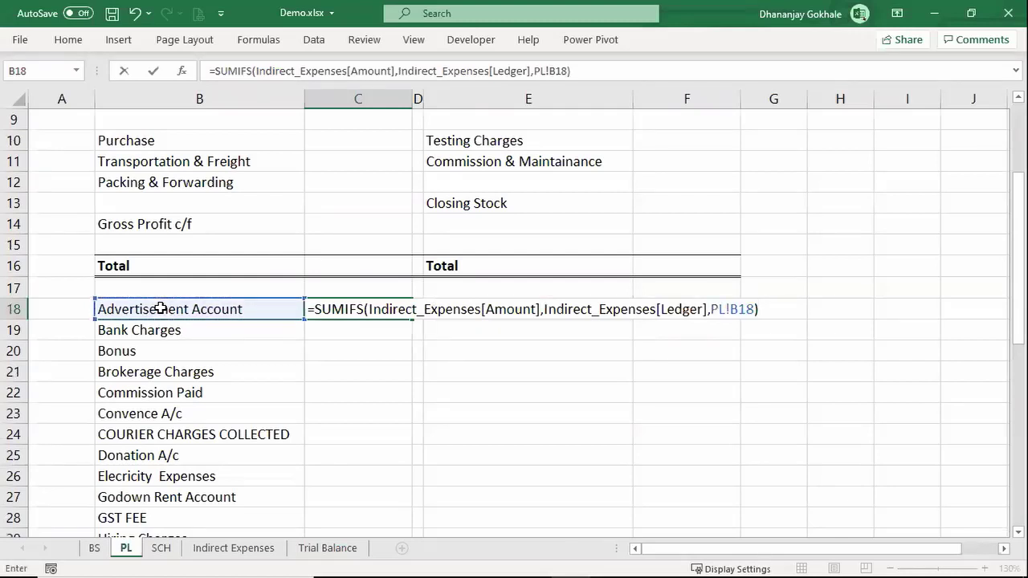
pyautogui.press('Return')
# Copy the SUMIFS formula from C18 down through row 49
pyautogui.press('F2')
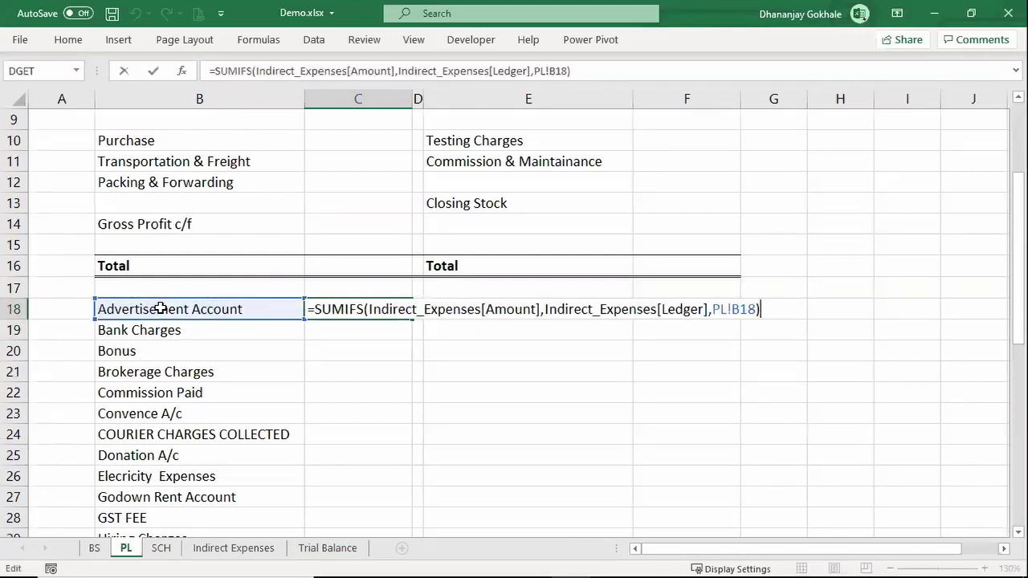
pyautogui.press('Escape')
pyautogui.hotkey('shift', 'Down')
pyautogui.hotkey('shift', 'Down')
pyautogui.hotkey('shift', 'Down')
pyautogui.hotkey('shift', 'Down')
pyautogui.hotkey('shift', 'Down')
pyautogui.hotkey('shift', 'Down')
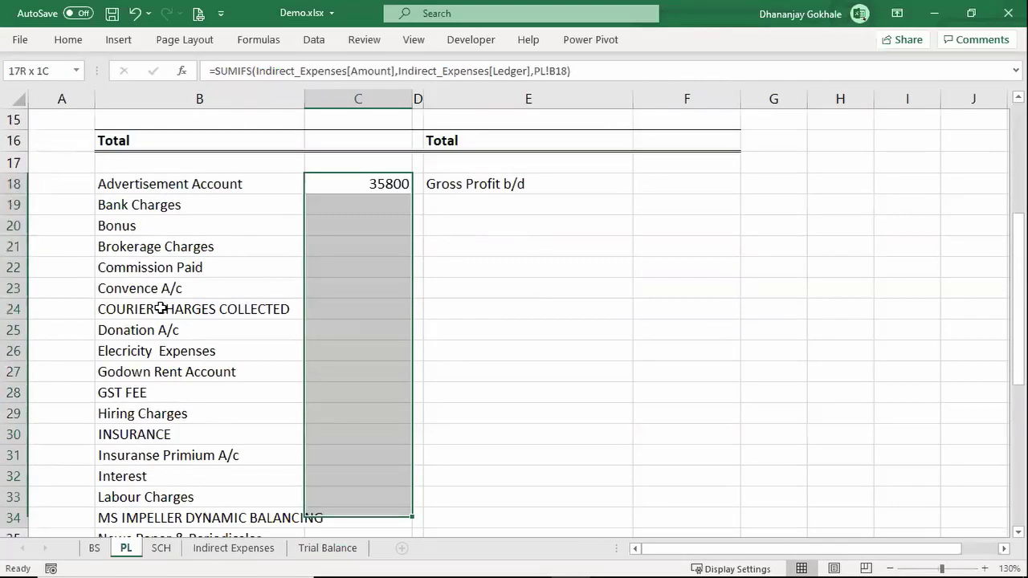
pyautogui.hotkey('shift', 'Down')
pyautogui.hotkey('shift', 'Down')
pyautogui.hotkey('shift', 'Down')
pyautogui.hotkey('shift', 'Down')
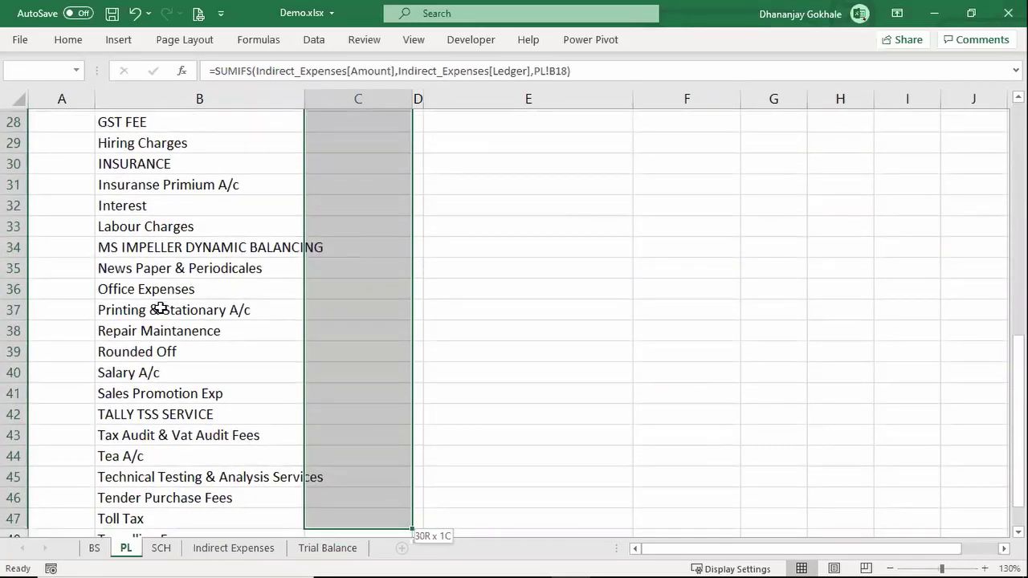
pyautogui.hotkey('shift', 'Down')
pyautogui.hotkey('shift', 'Down')
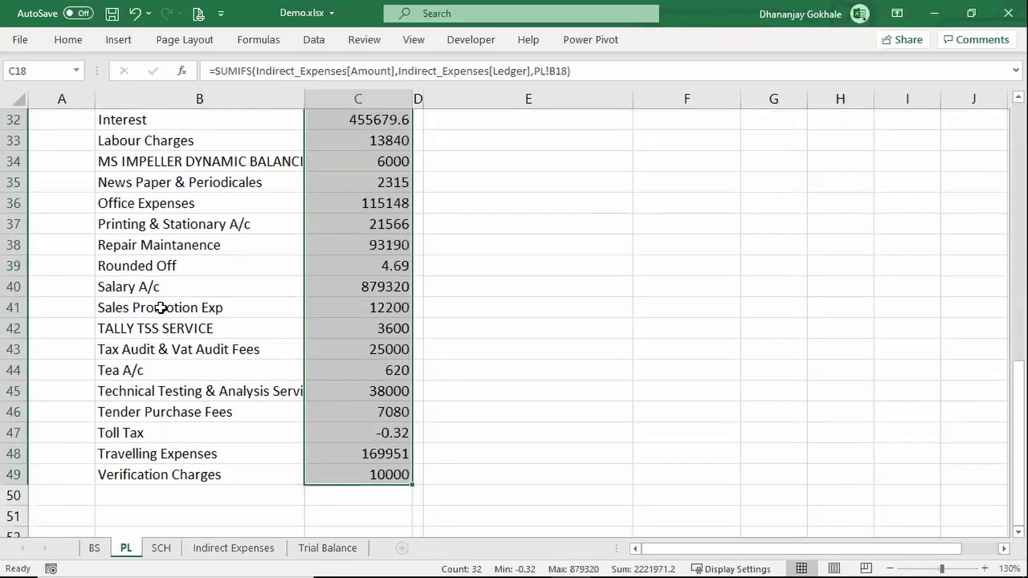
pyautogui.press('Down')
# Review the SORT UNIQUE ledger formula and the Repair Maintanence SUMIFS total on PL
pyautogui.press('Up')
pyautogui.press('Up')
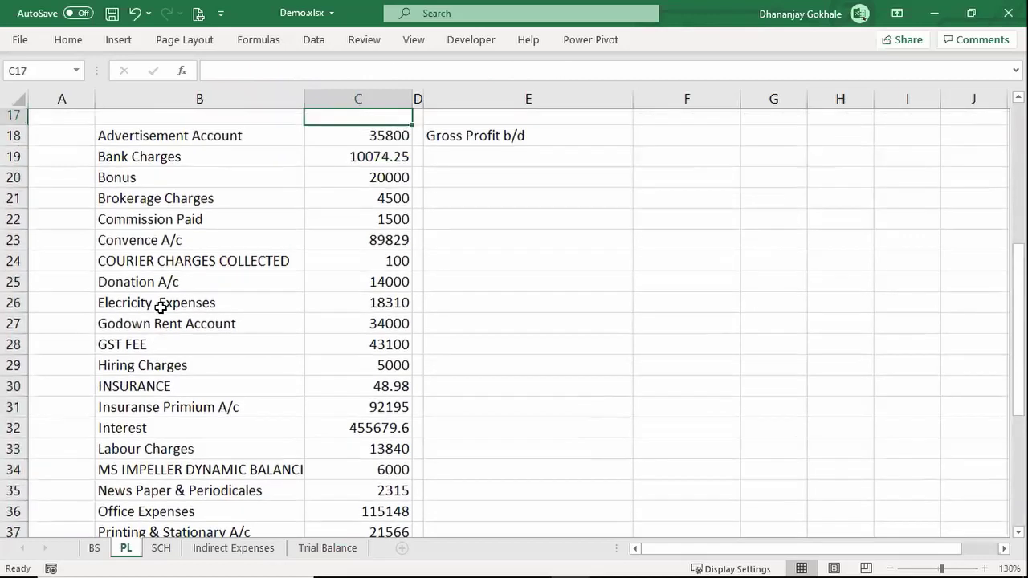
pyautogui.press('Left')
pyautogui.press('Left')
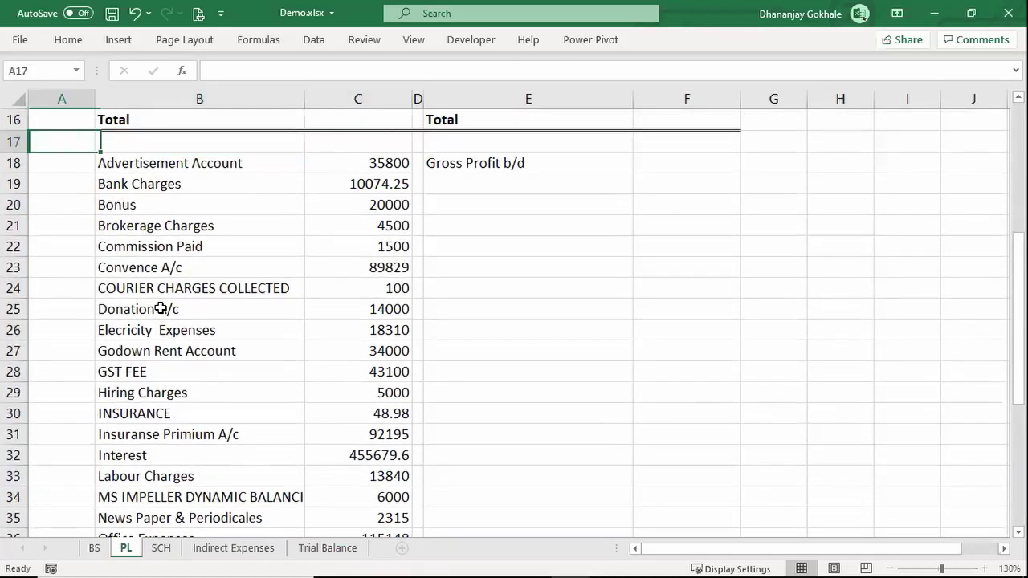
pyautogui.press('Right')
pyautogui.press('Down')
pyautogui.press('Down')
pyautogui.press('Down')
pyautogui.press('Down')
pyautogui.press('Down')
pyautogui.press('Down')
pyautogui.scroll(-4, 177, 393)
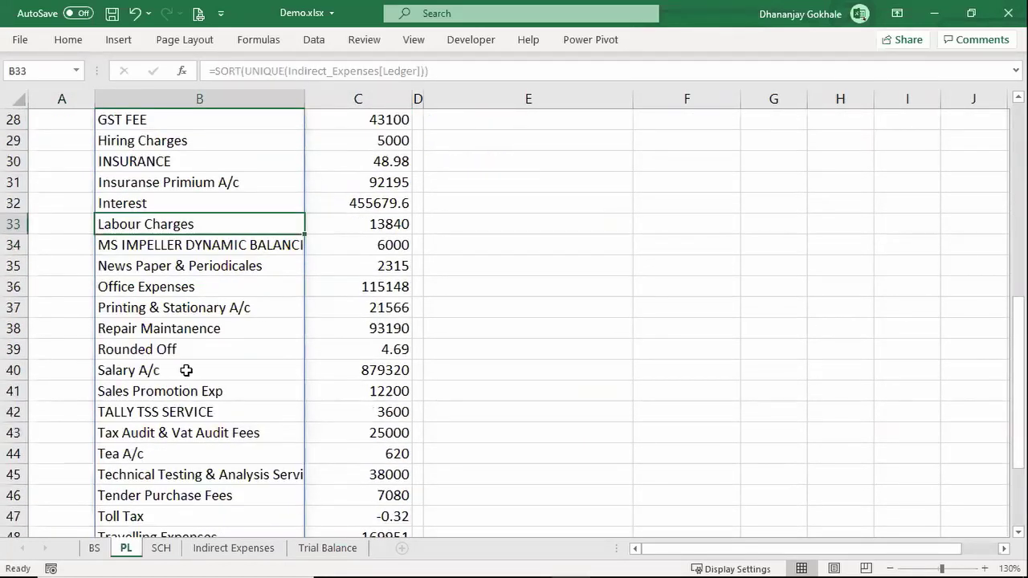
pyautogui.scroll(-1, 185, 370)
pyautogui.press('Down')
pyautogui.press('Down')
pyautogui.press('Down')
pyautogui.click(356, 260)
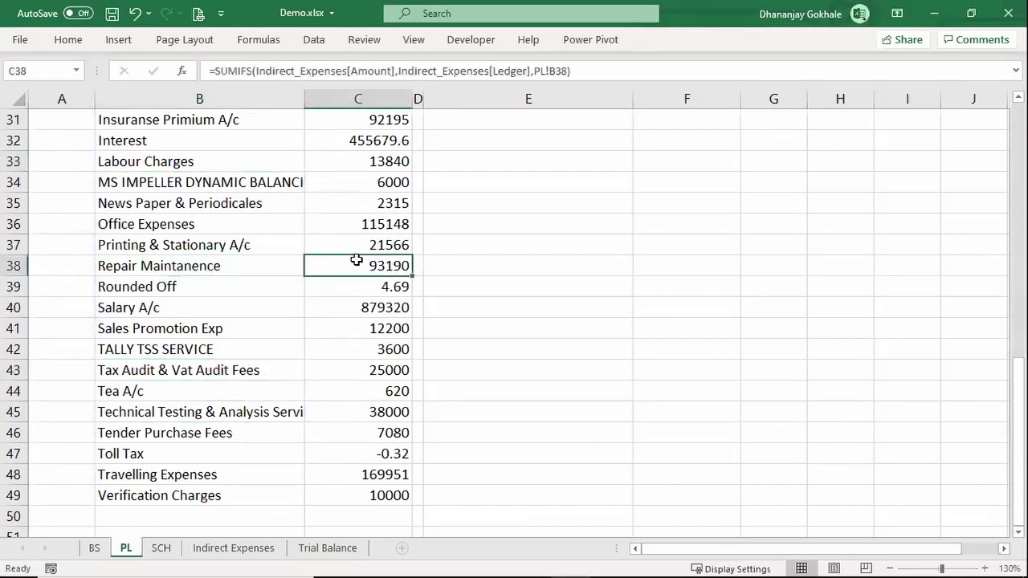
# Filter Indirect Expenses to Repair Maintanence, confirm its amounts sum to 93190, and return to PL
pyautogui.hotkey('ctrl', 'pagedown')
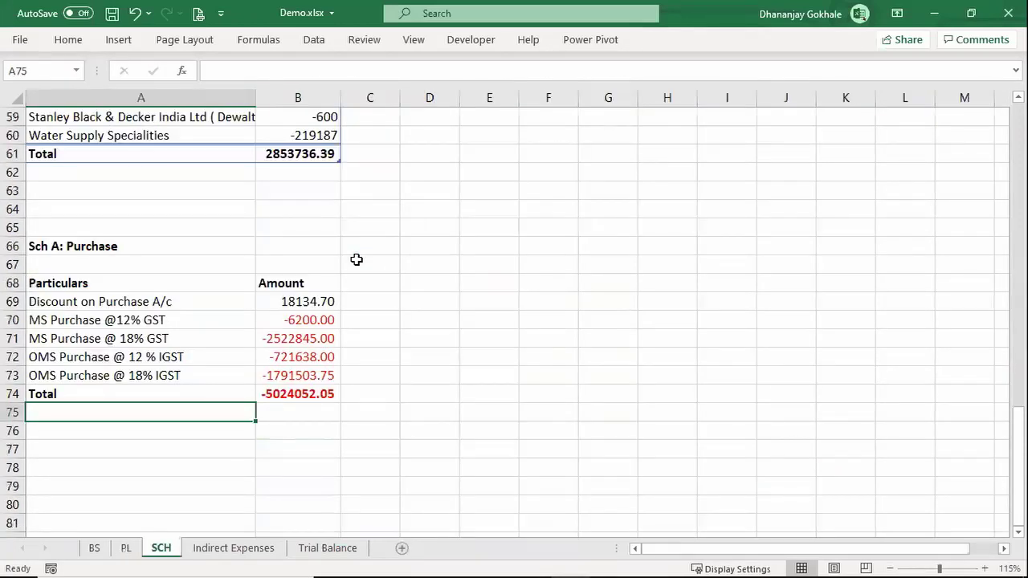
pyautogui.hotkey('ctrl', 'pagedown')
pyautogui.hotkey('ctrl', 'Up')
pyautogui.hotkey('alt', 'Down')
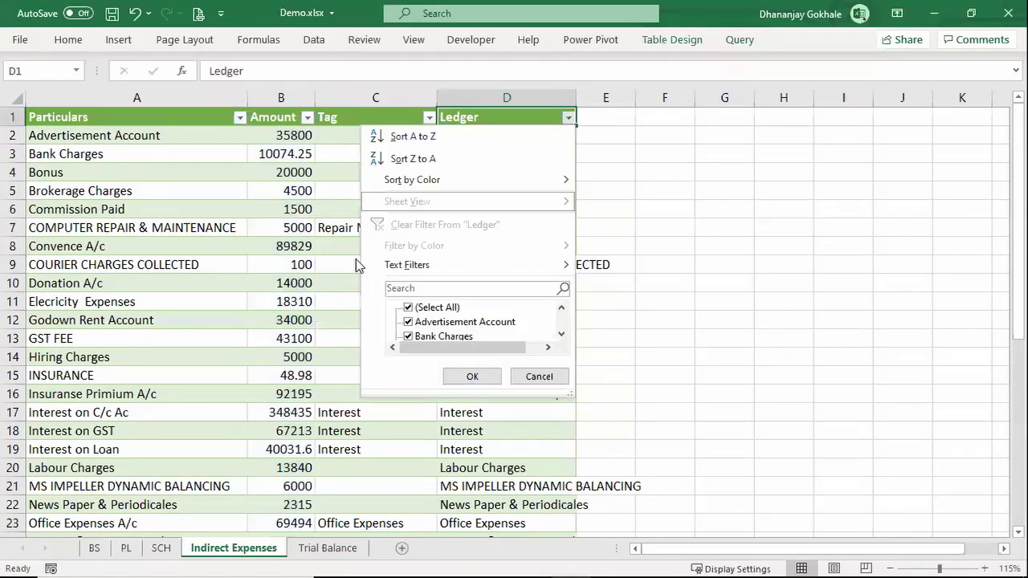
pyautogui.press('Tab')
pyautogui.press('Up')
pyautogui.press('space')
pyautogui.press('r')
pyautogui.press('space')
pyautogui.press('Return')
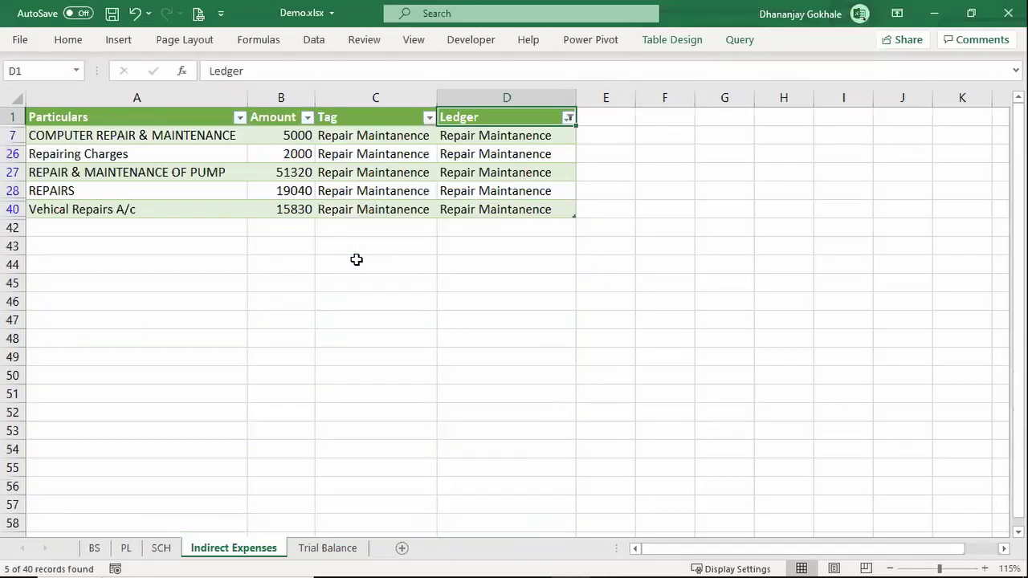
pyautogui.press('Left')
pyautogui.press('Left')
pyautogui.press('Down')
pyautogui.hotkey('ctrl', 'shift', 'Down')
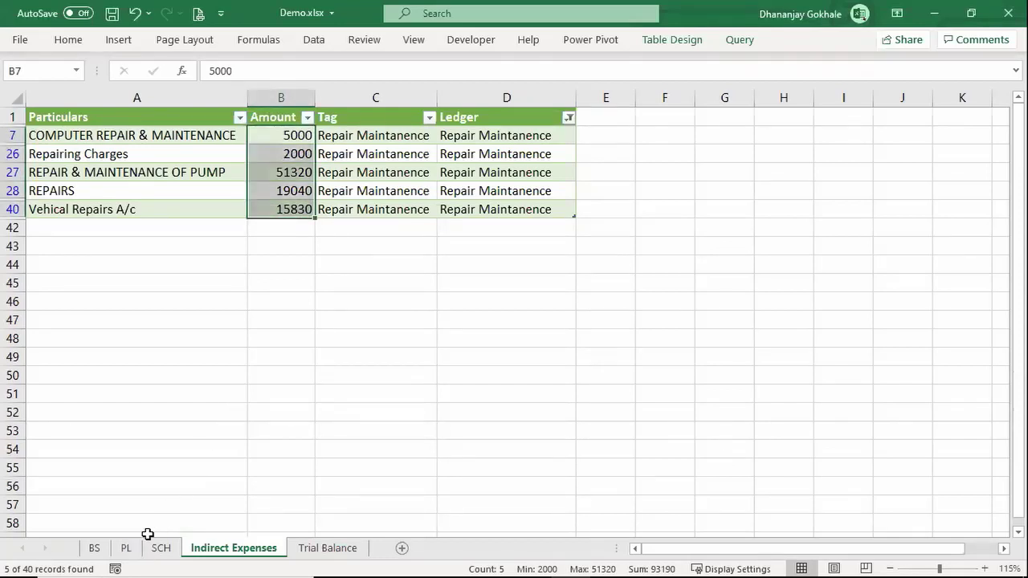
pyautogui.click(126, 547)
pyautogui.click(246, 309)
# Review the SUMIFS amounts in column C, such as Advertisement Account 35800 and Bank Charges
pyautogui.scroll(2, 246, 313)
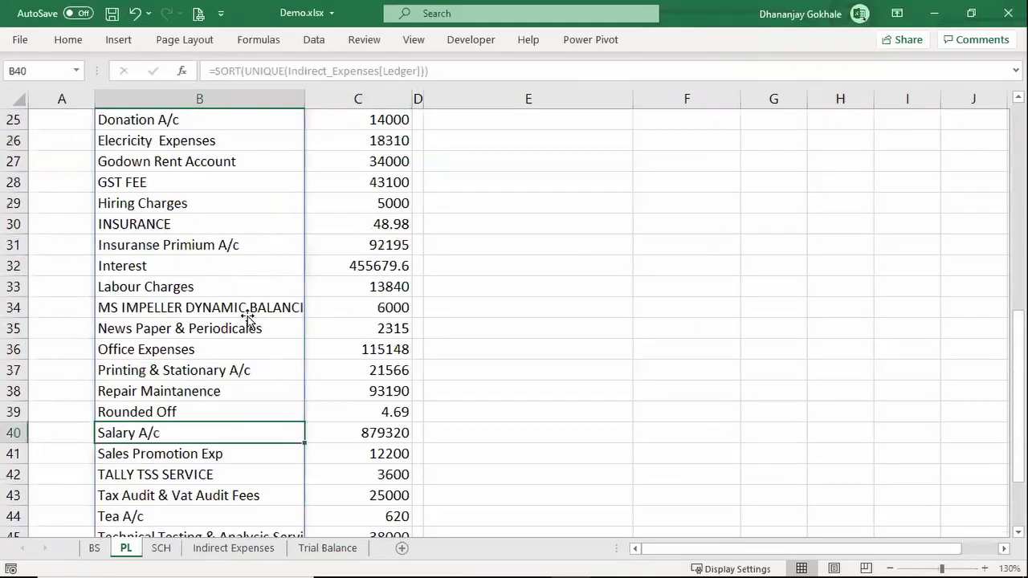
pyautogui.scroll(4, 307, 257)
pyautogui.click(385, 225)
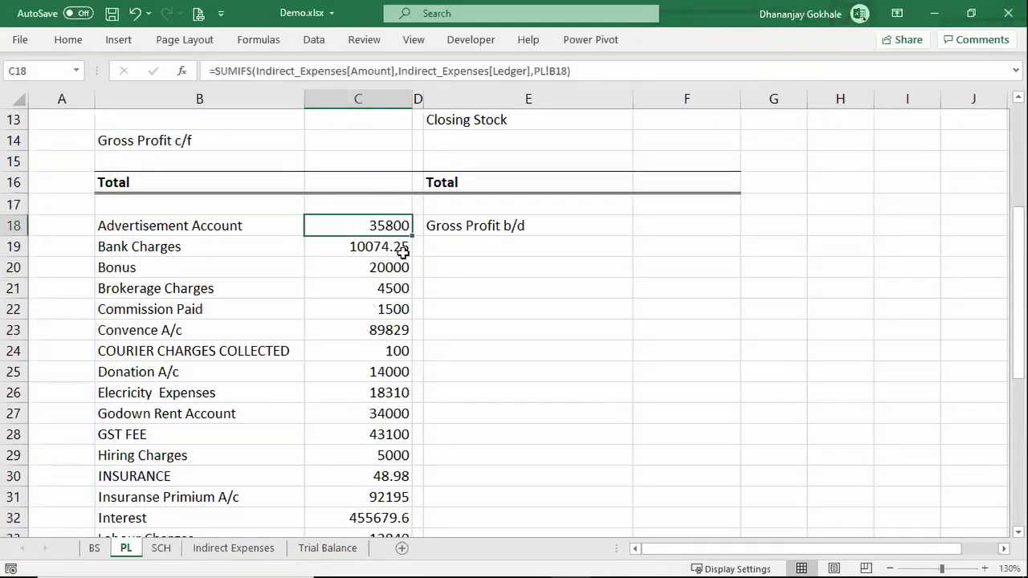
pyautogui.press('Down')
pyautogui.press('Down')
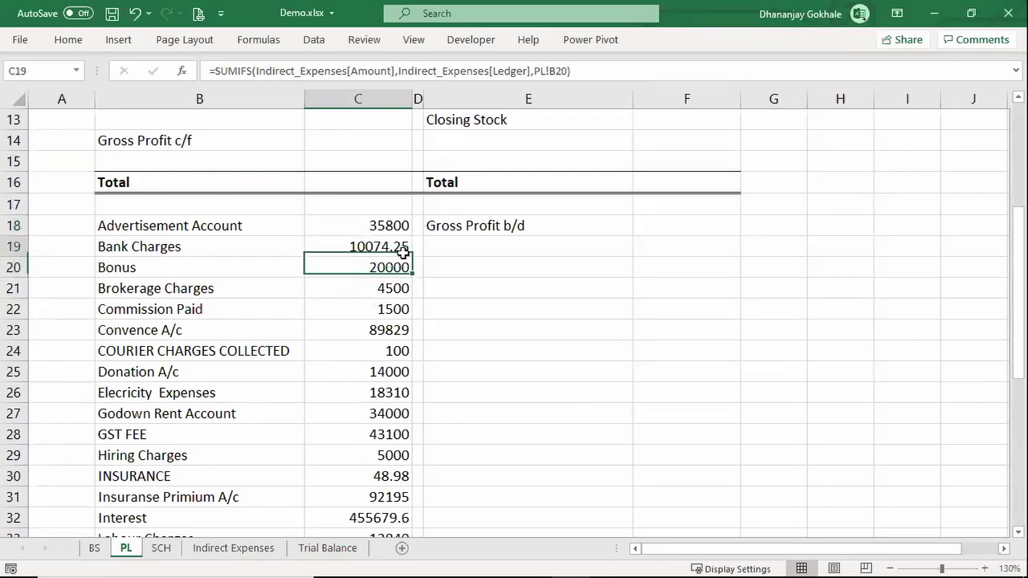
pyautogui.press('Up')
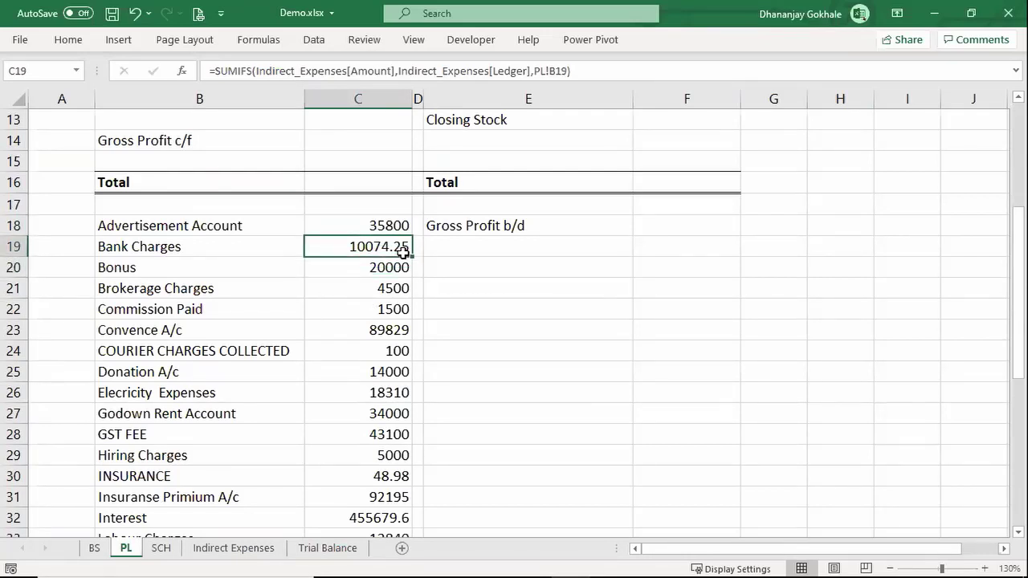
pyautogui.scroll(-2, 294, 353)
pyautogui.scroll(-3, 294, 353)
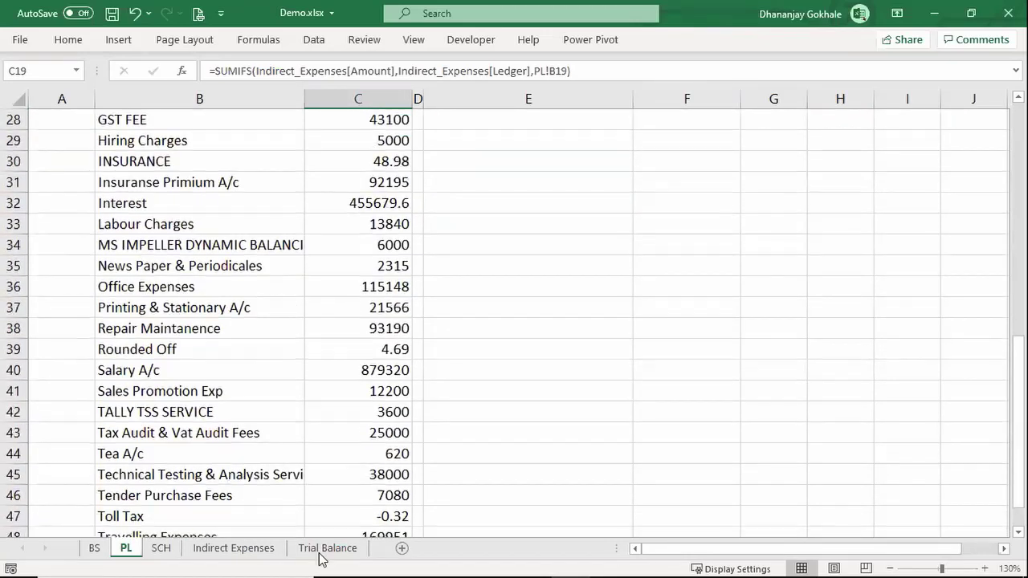
pyautogui.scroll(-3, 195, 332)
pyautogui.scroll(8, 195, 333)
# Check the SORT(UNIQUE()) ledger names in column B, then save the Demo workbook
pyautogui.click(193, 332)
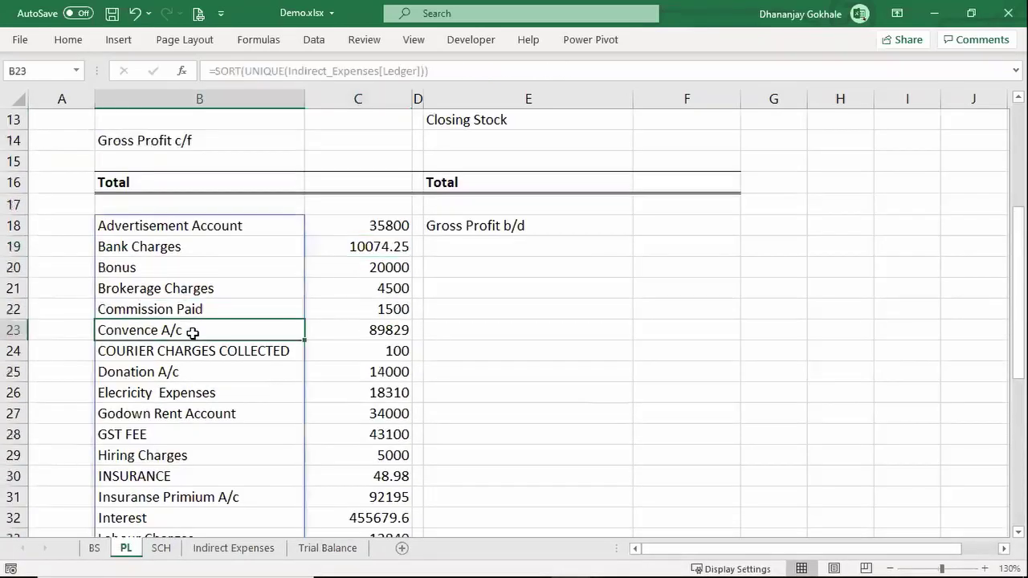
pyautogui.hotkey('shift', 'space')
pyautogui.click(185, 357)
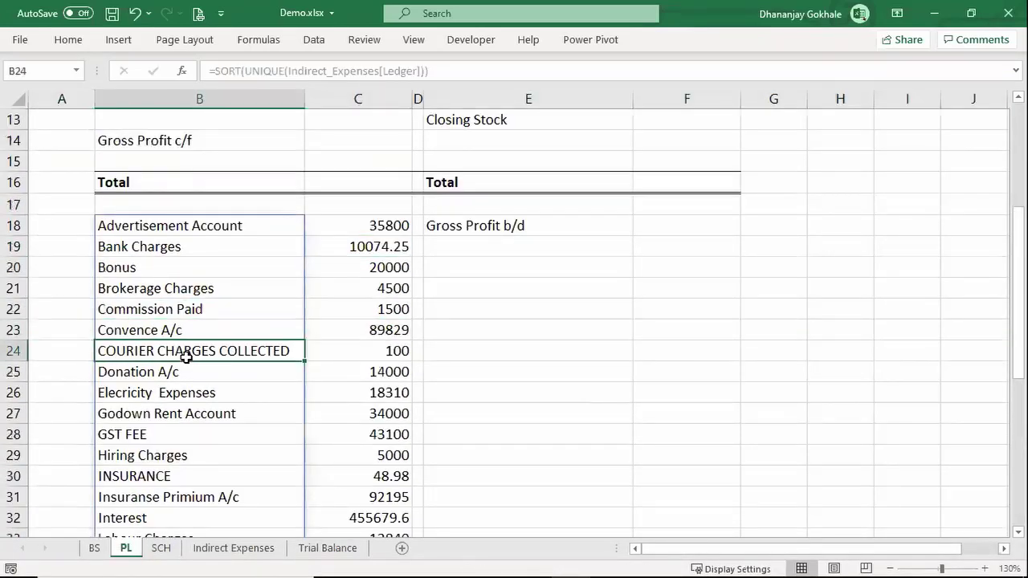
pyautogui.hotkey('shift', 'space')
pyautogui.click(178, 310)
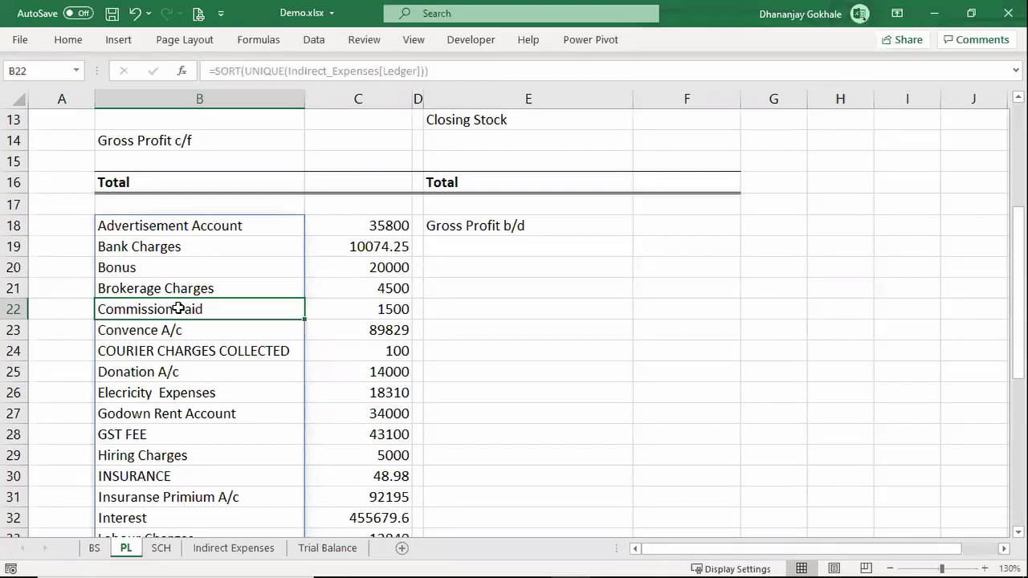
pyautogui.press('Up')
pyautogui.press('Up')
pyautogui.press('Up')
pyautogui.press('Right')
pyautogui.press('Up')
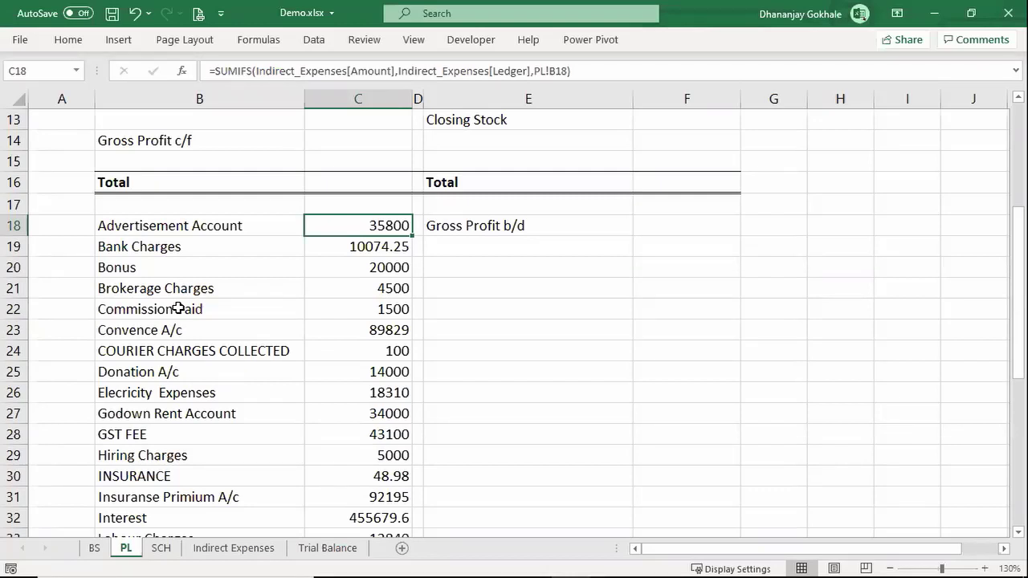
pyautogui.hotkey('ctrl', 's')
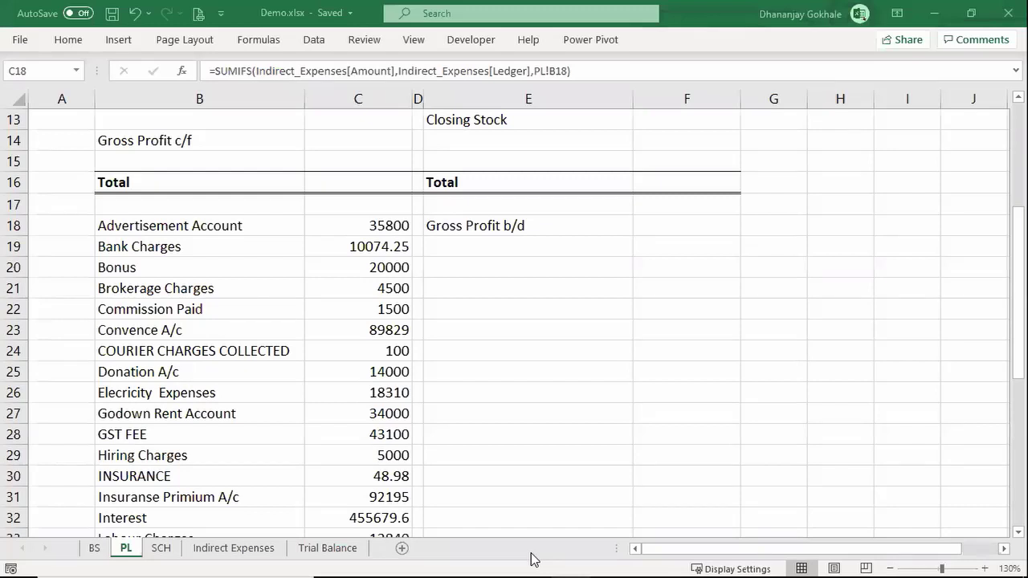
pyautogui.press('XF86AudioLowerVolume')
pyautogui.press('XF86AudioLowerVolume')
pyautogui.press('XF86AudioLowerVolume')
pyautogui.press('XF86AudioLowerVolume')
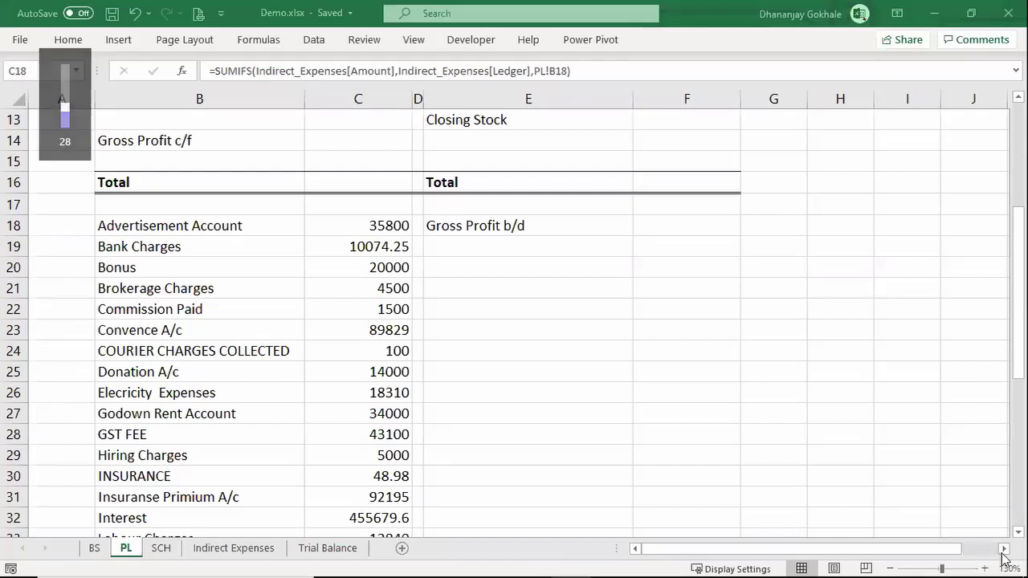
pyautogui.moveTo(986, 559)
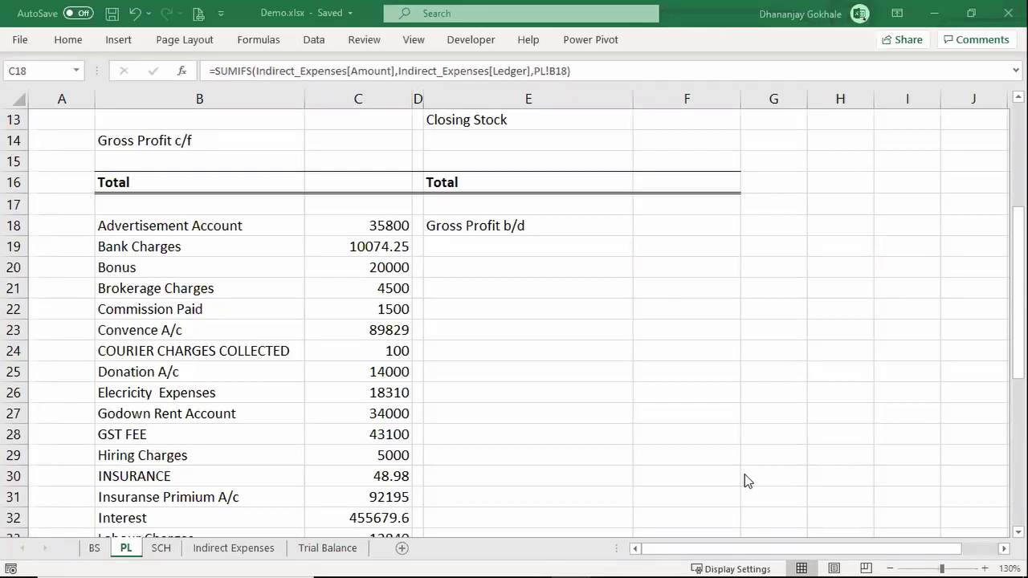
pyautogui.press('XF86AudioLowerVolume')
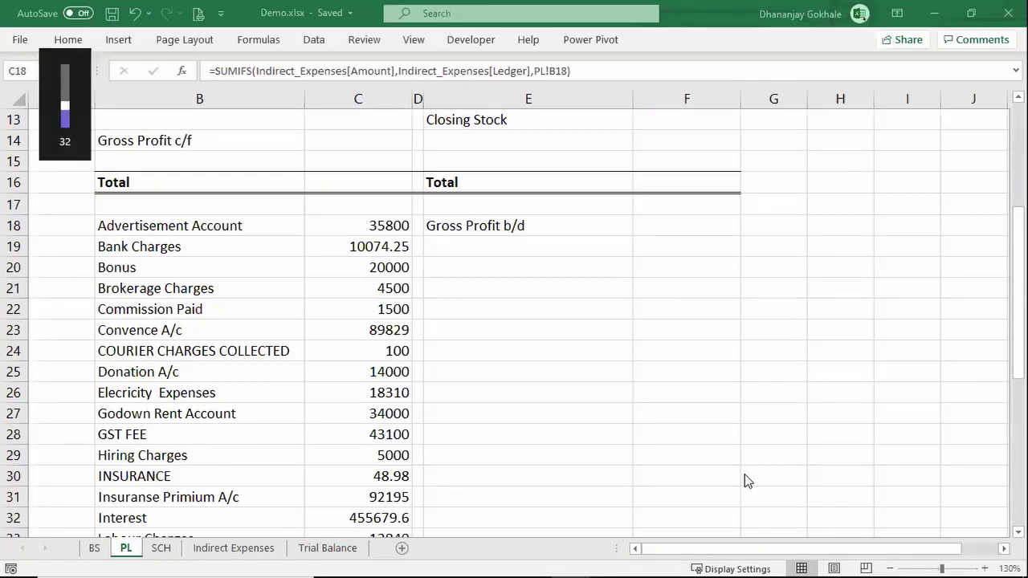
pyautogui.press('XF86AudioRaiseVolume')
pyautogui.moveTo(285, 548)
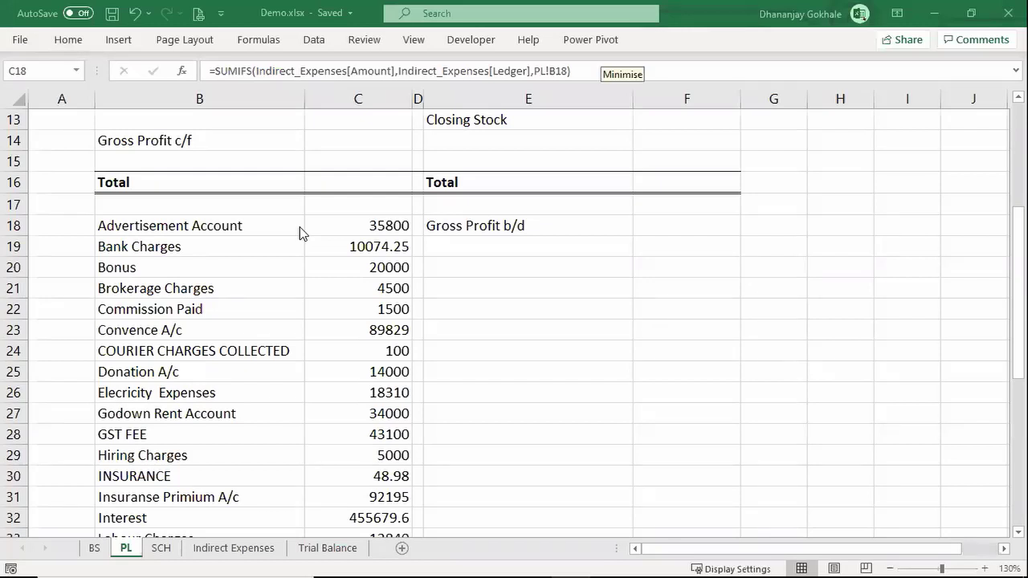
pyautogui.moveTo(531, 562)
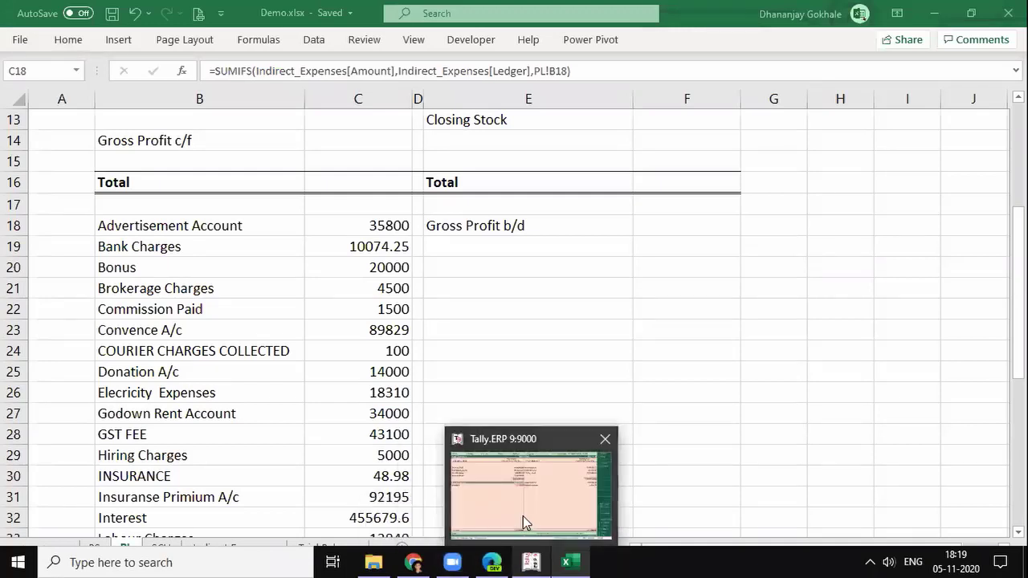
# Bring up XYZ Traders' Profit & Loss A/c in Tally.ERP 9, showing Indirect Expenses 22,21,971.20
pyautogui.click(522, 516)
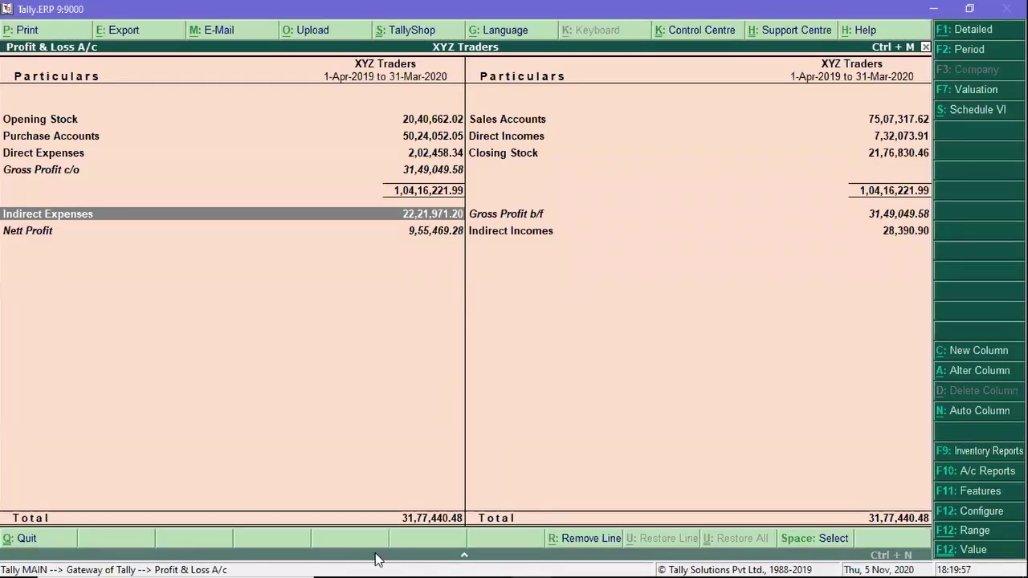
pyautogui.moveTo(377, 572)
# Switch to Chrome's GitHub page for trial-balance-for-period.pq and adjust the system volume
pyautogui.moveTo(412, 571)
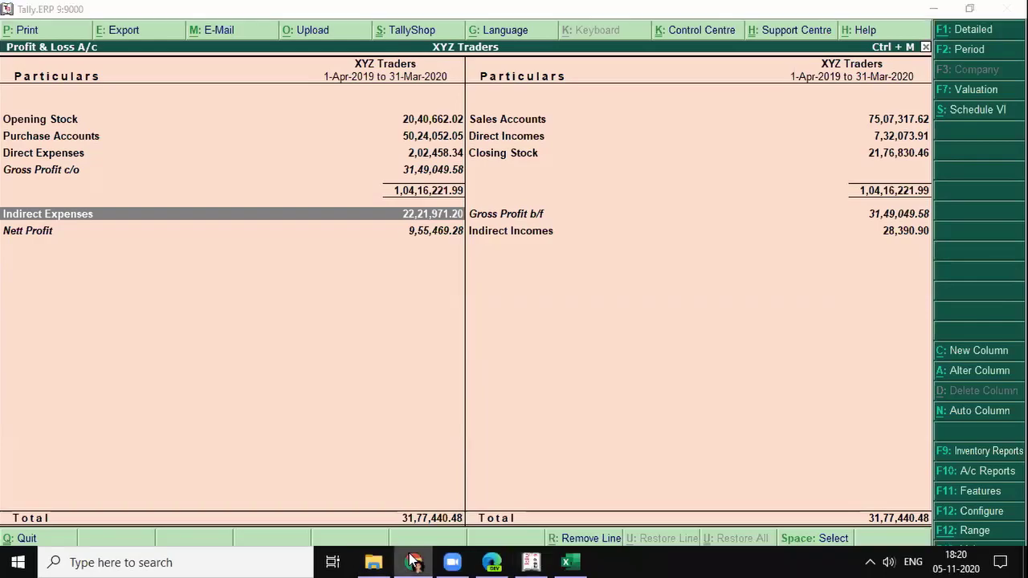
pyautogui.click(412, 562)
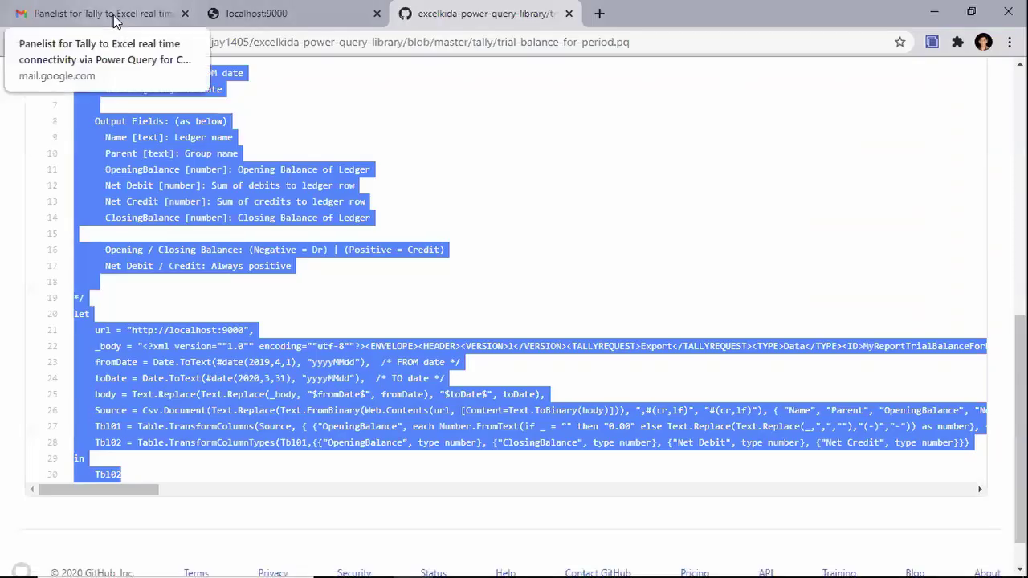
pyautogui.press('XF86AudioLowerVolume')
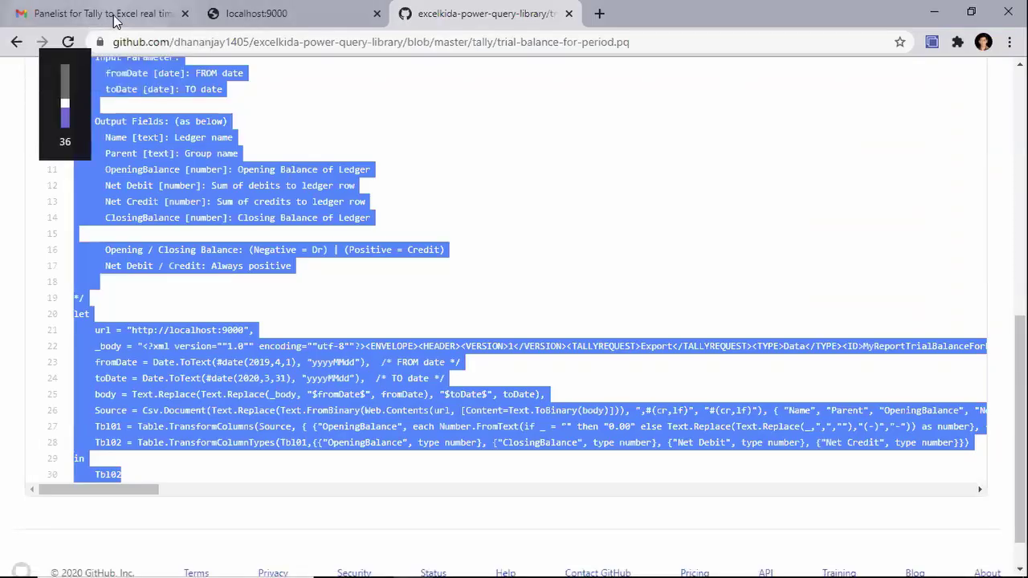
pyautogui.press('XF86AudioRaiseVolume')
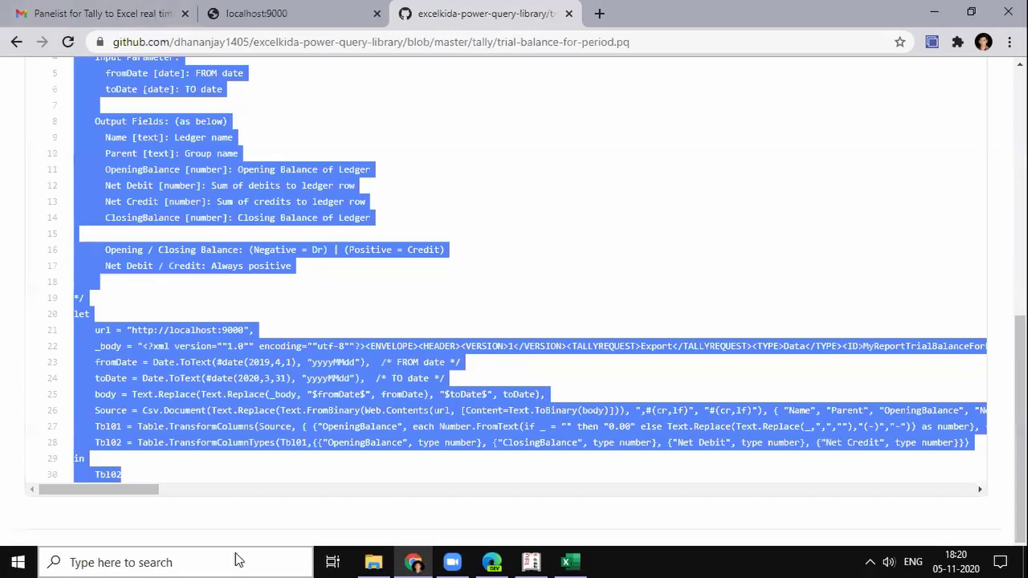
# Launch Tally.Developer 9 by searching 'TALL', widen the side pane and show the Tally Schema tree
pyautogui.click(236, 559)
pyautogui.write('TALL')
pyautogui.press('Down')
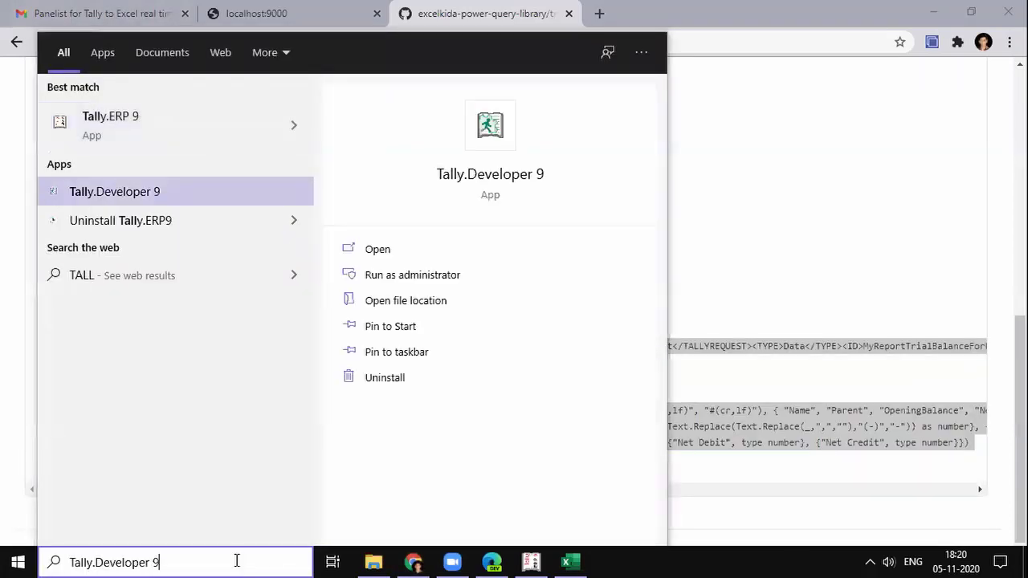
pyautogui.press('Return')
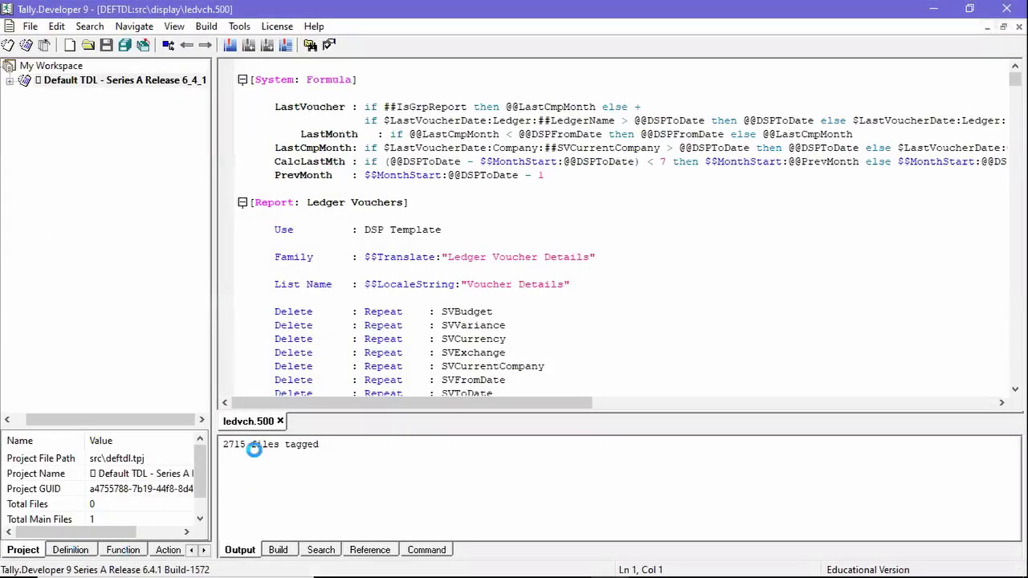
pyautogui.moveTo(214, 384); pyautogui.dragTo(329, 374)
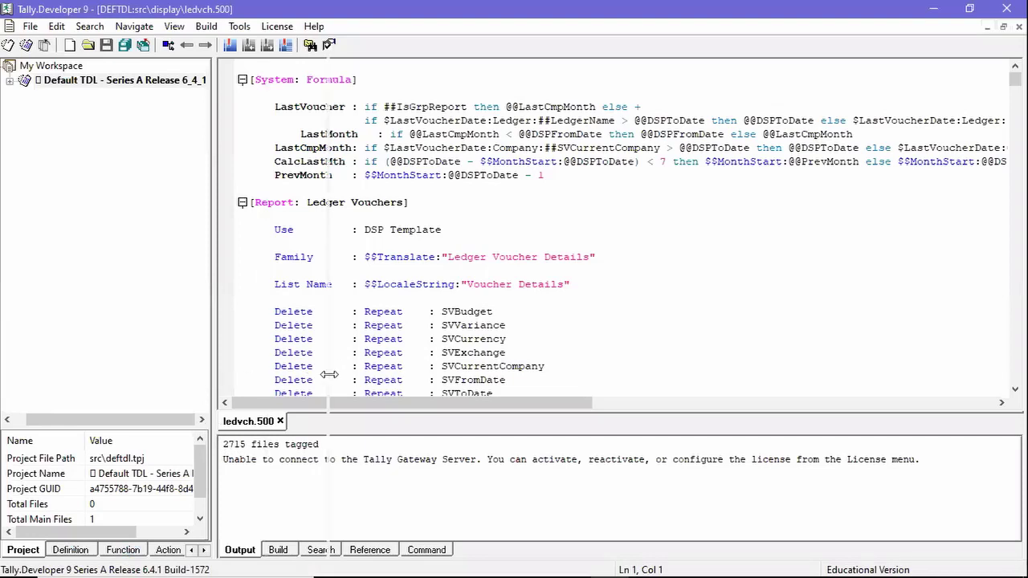
pyautogui.click(211, 550)
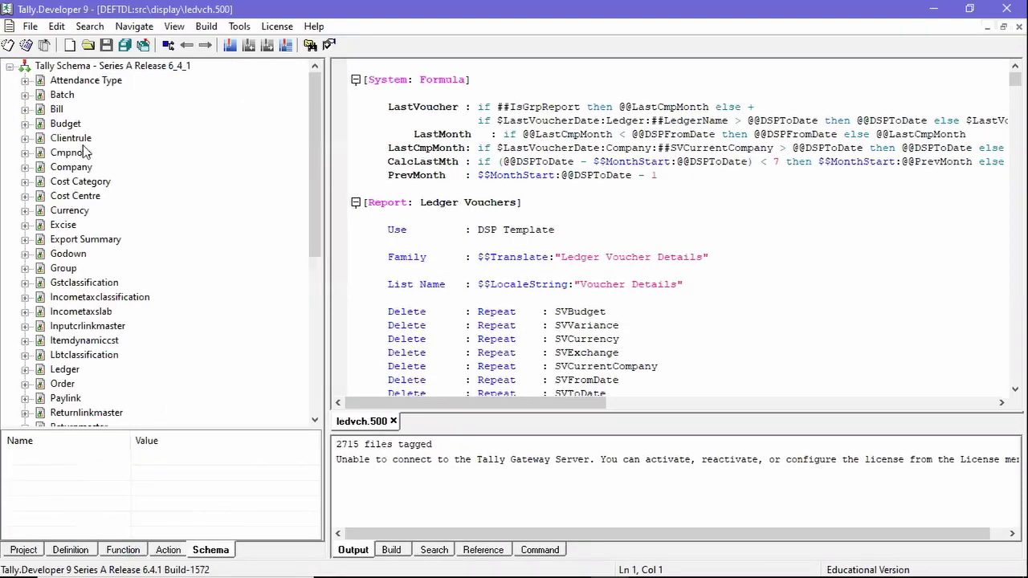
# Browse from the Budget object down to the Ledger object and expand its fields
pyautogui.click(68, 125)
pyautogui.press('l')
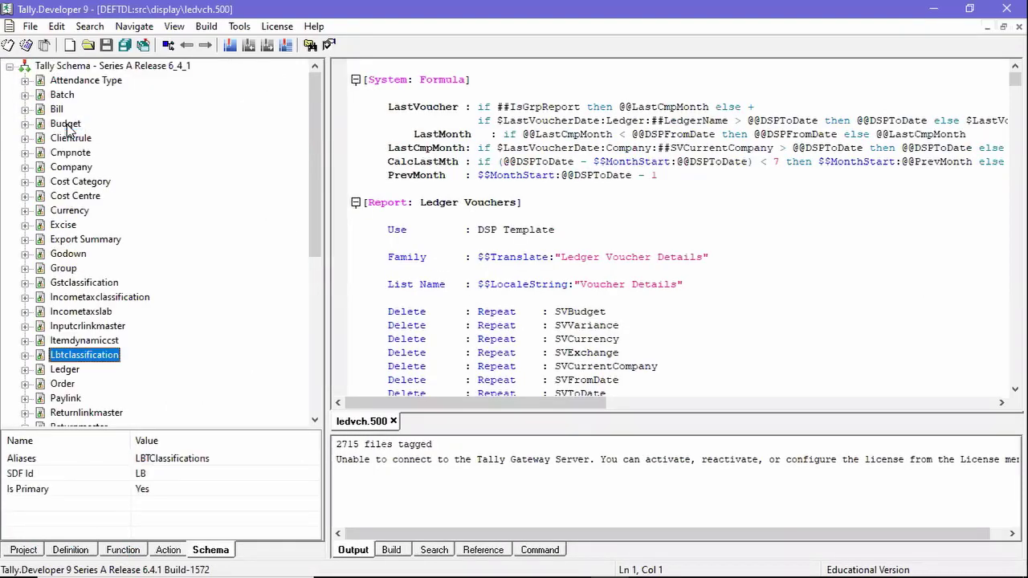
pyautogui.press('e')
pyautogui.press('Right')
pyautogui.press('Right')
pyautogui.press('g')
pyautogui.press('s')
pyautogui.press('t')
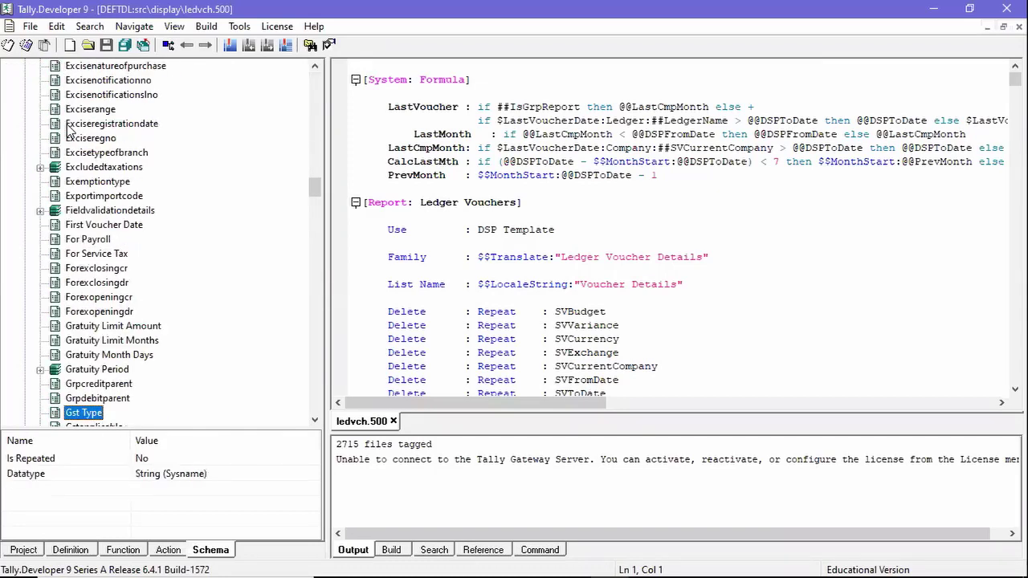
pyautogui.press('Up')
pyautogui.press('Up')
pyautogui.press('Down')
pyautogui.scroll(-2, 68, 255)
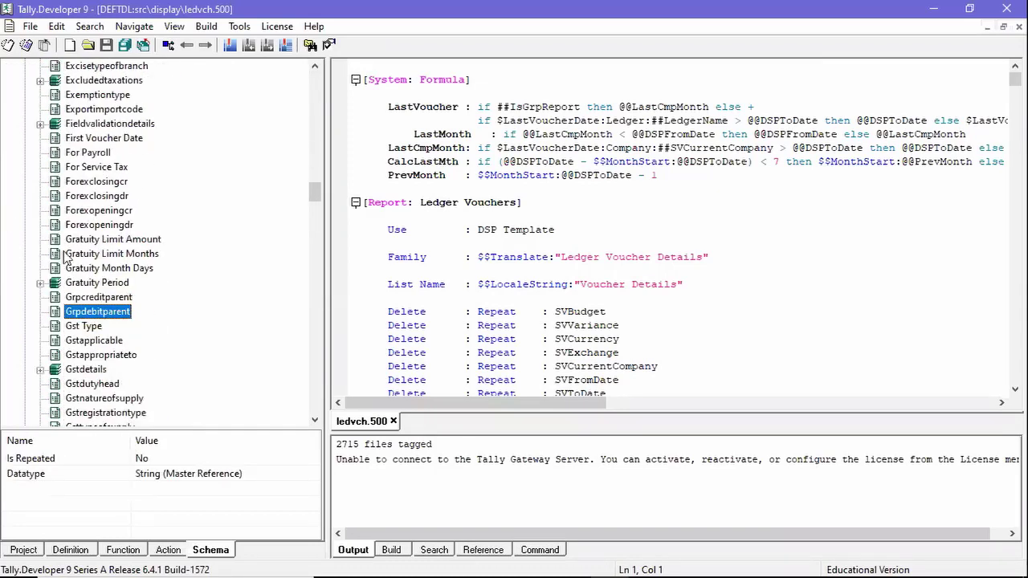
# Expand the Ledger's Gstdetails collection and step through its GST detail fields
pyautogui.click(91, 370)
pyautogui.press('Right')
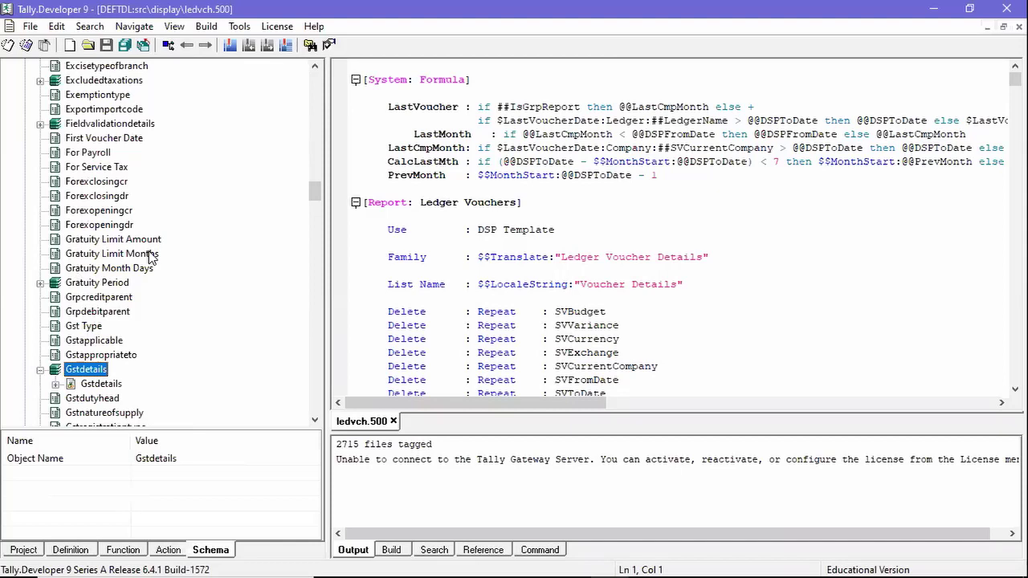
pyautogui.press('Right')
pyautogui.press('Right')
pyautogui.press('Down')
pyautogui.press('g')
pyautogui.press('r')
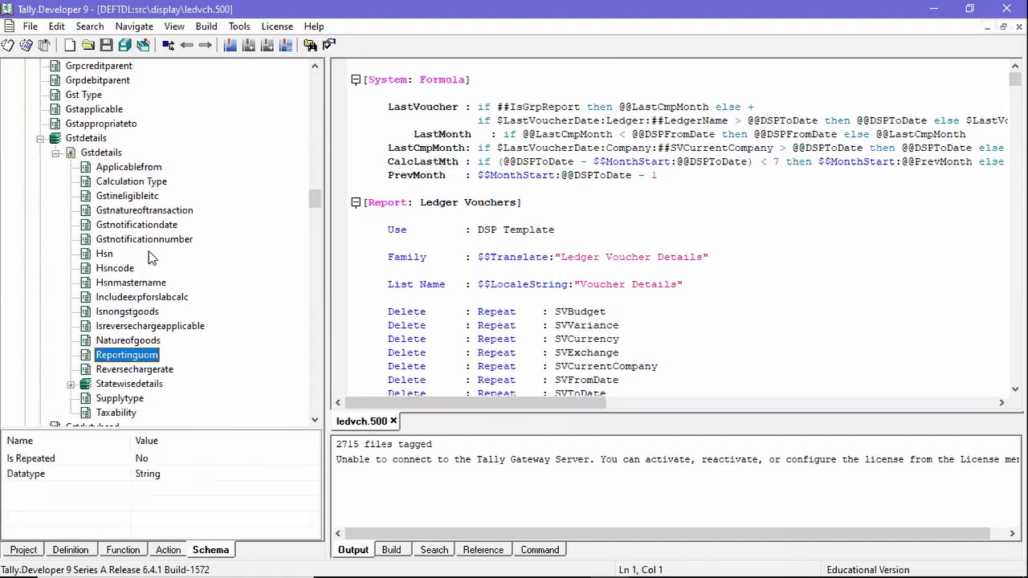
pyautogui.press('r')
pyautogui.press('r')
pyautogui.scroll(7, 153, 255)
pyautogui.scroll(7, 154, 255)
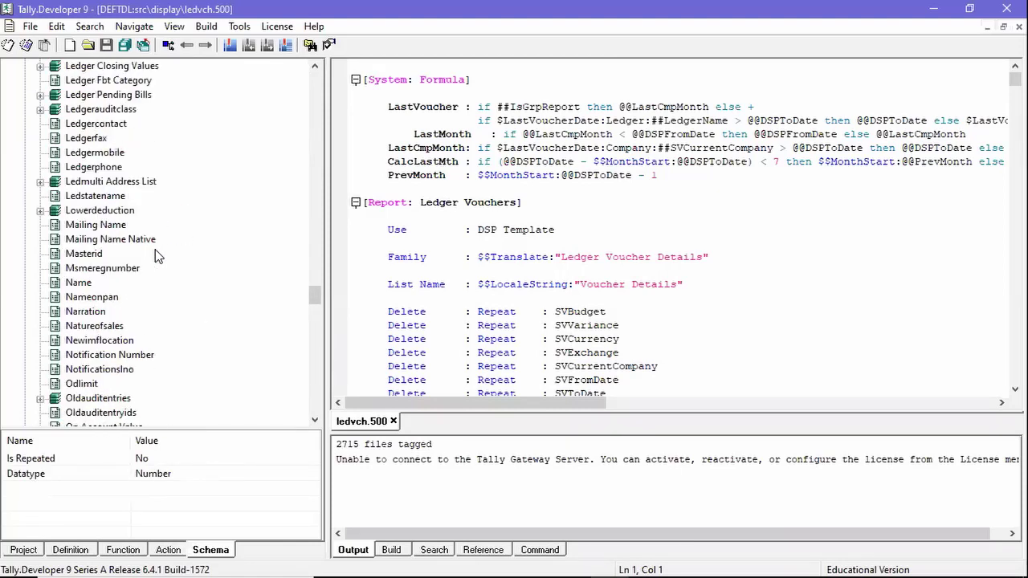
pyautogui.scroll(10, 155, 249)
pyautogui.scroll(10, 155, 249)
pyautogui.scroll(12, 155, 249)
pyautogui.scroll(-4, 164, 251)
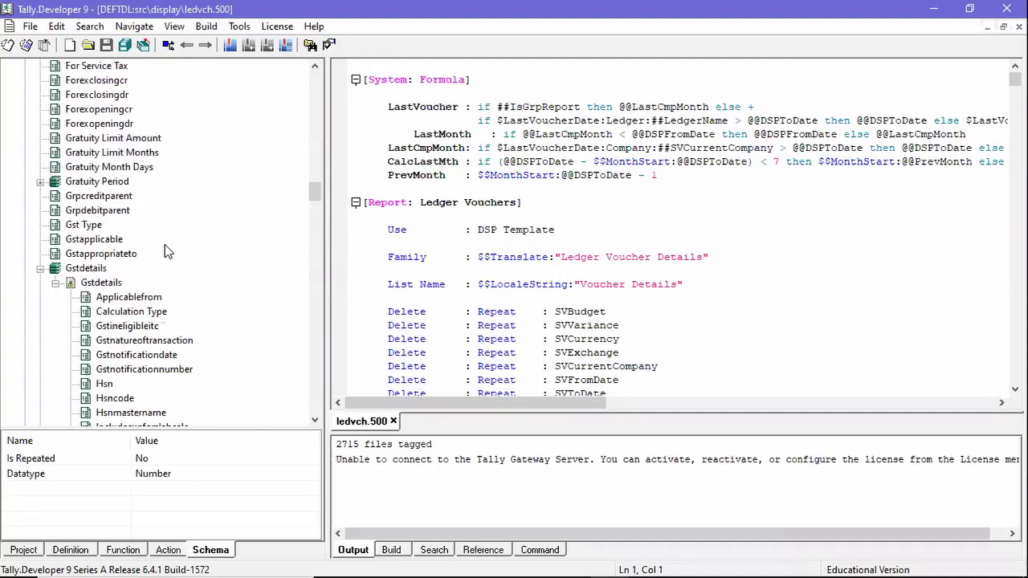
# Inspect the Gstineligibleitc, Hsn, Gstnotificationdate, Isnongstgoods and Hsncode fields
pyautogui.click(126, 325)
pyautogui.scroll(-1, 149, 333)
pyautogui.click(111, 339)
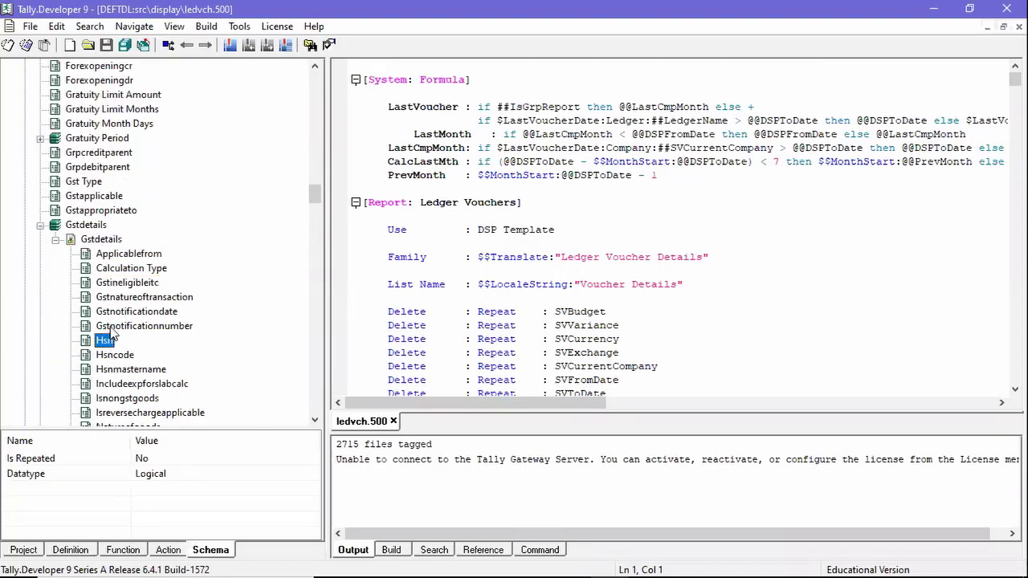
pyautogui.click(117, 313)
pyautogui.click(135, 282)
pyautogui.scroll(-2, 160, 310)
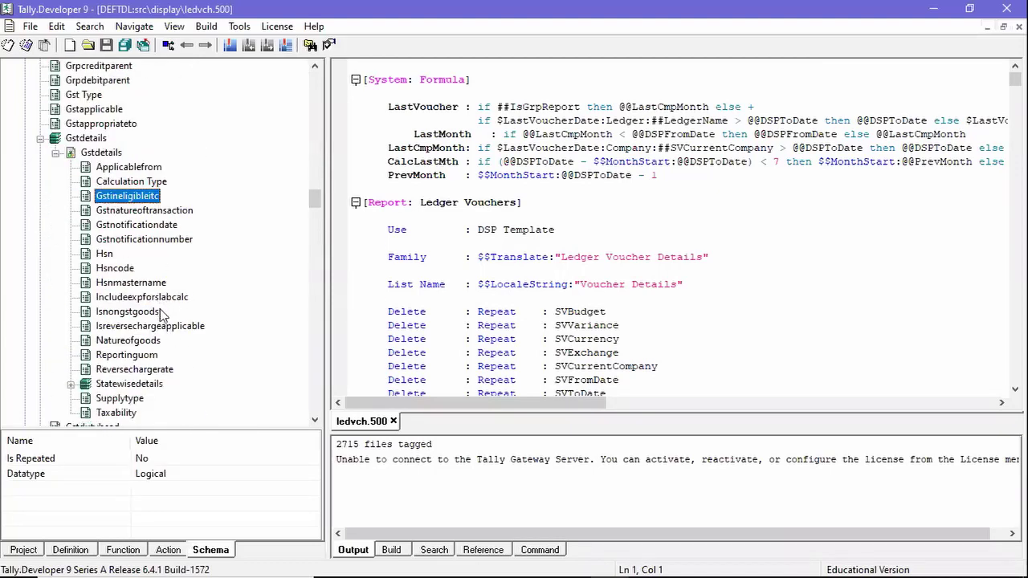
pyautogui.click(121, 313)
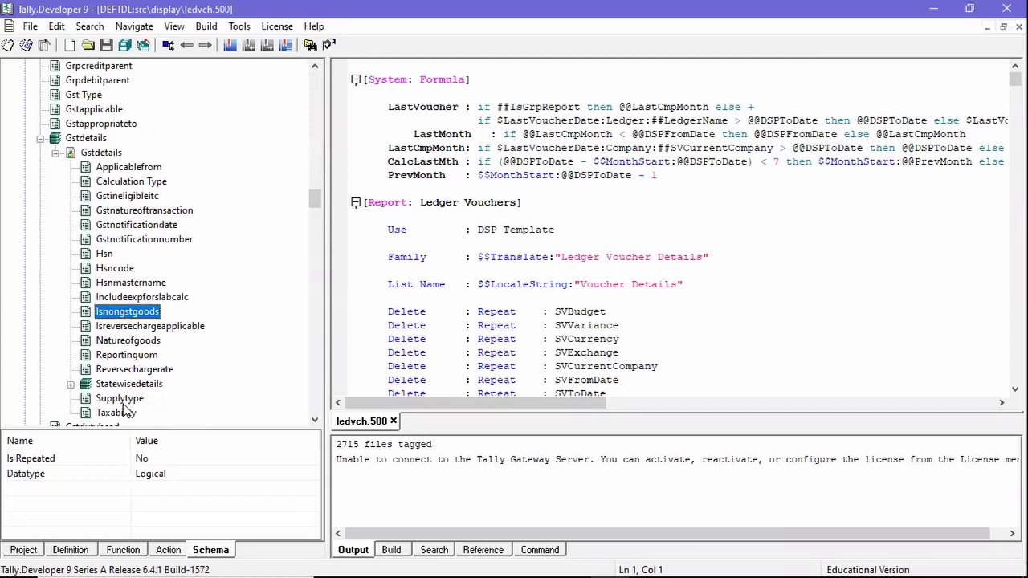
pyautogui.click(104, 271)
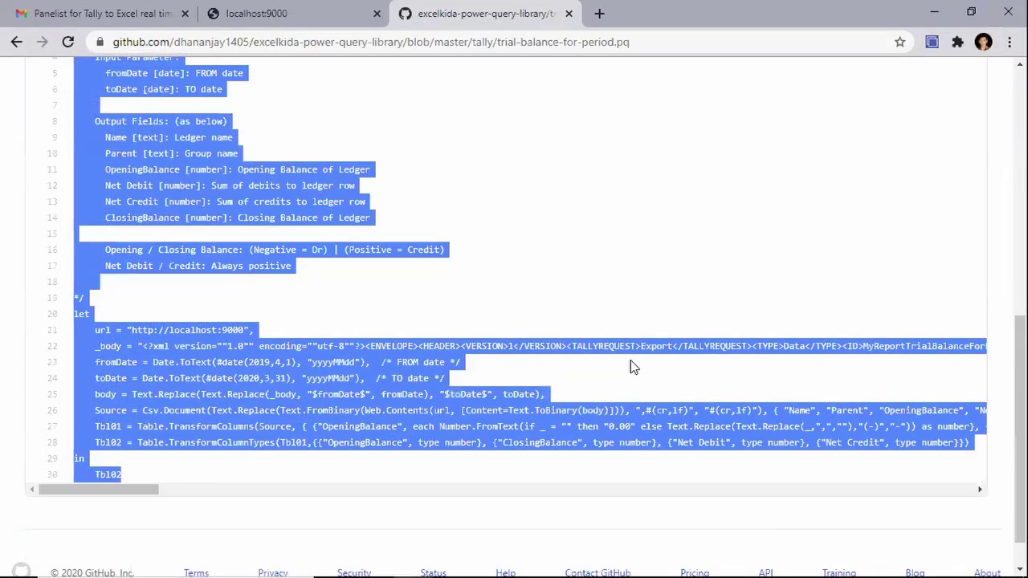
# Switch to the Google Slides deck at the 'Tally to Excel import process' slide
pyautogui.click(80, 11)
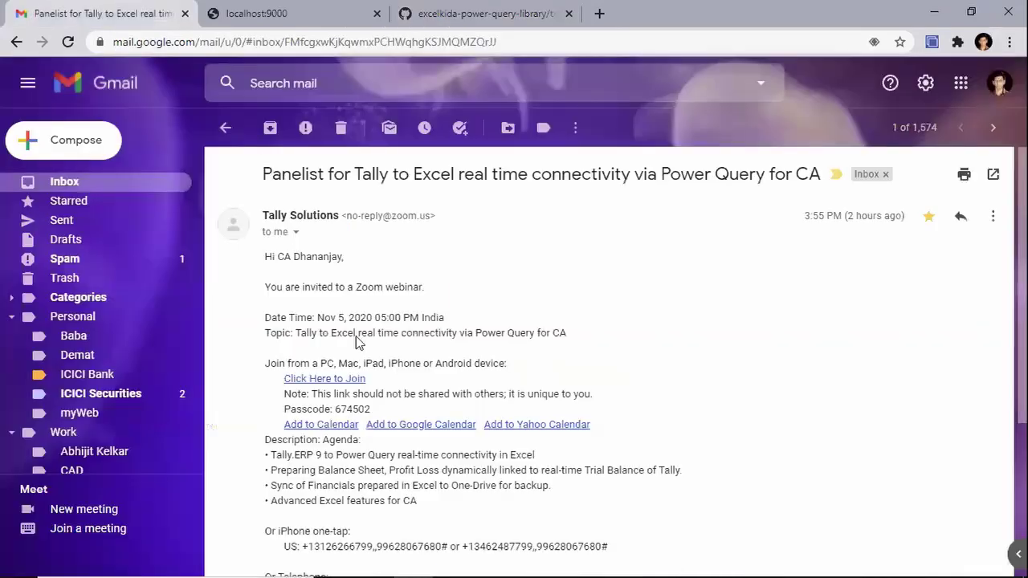
pyautogui.hotkey('alt', 'Tab')
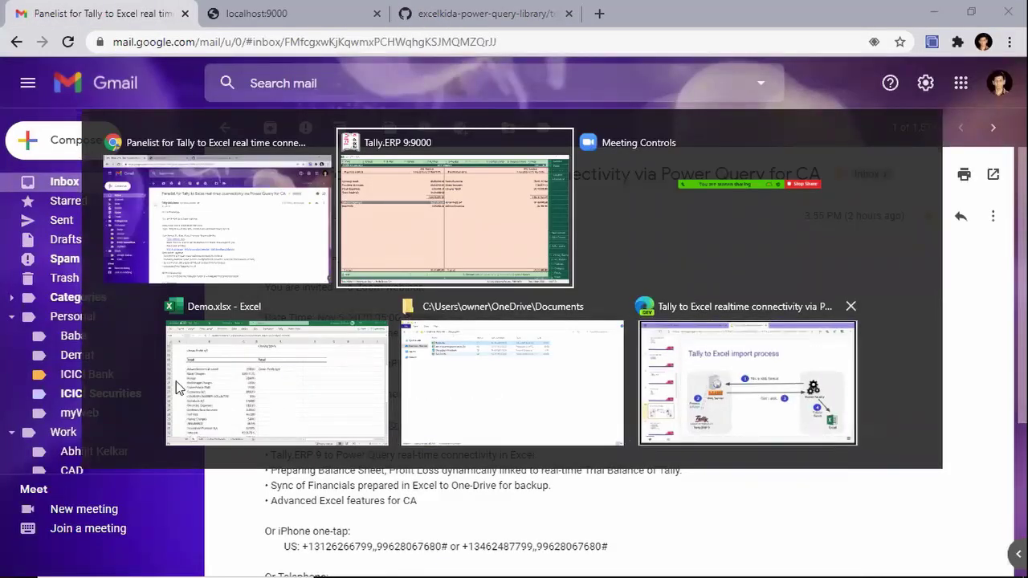
pyautogui.hotkey('alt', 'Tab')
pyautogui.hotkey('alt', 'Tab')
pyautogui.hotkey('alt', 'Tab')
pyautogui.scroll(-5, 96, 398)
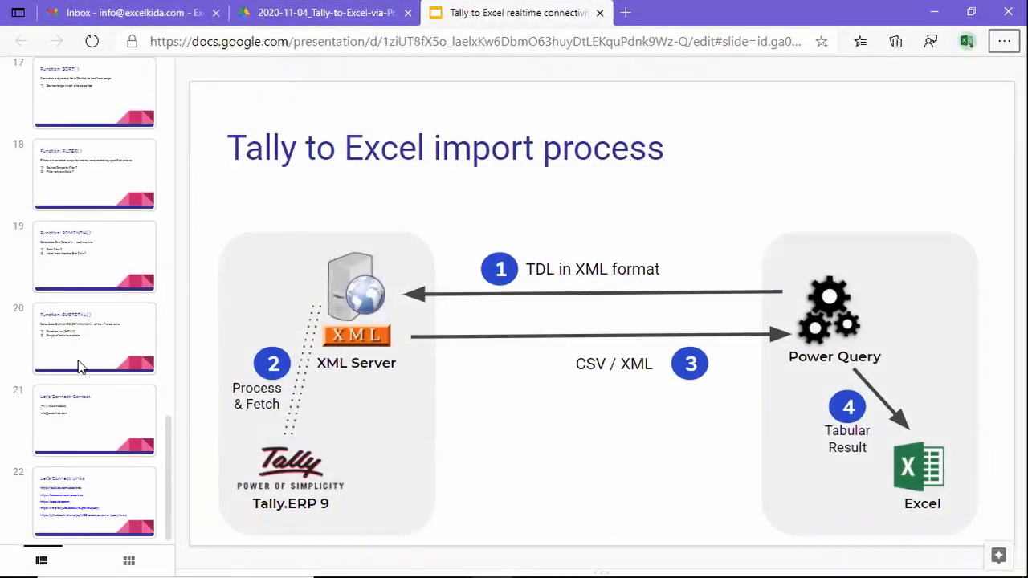
# Show the Let's Connect: Contact slide, then bring back Excel's Demo.xlsx PL sheet
pyautogui.click(111, 494)
pyautogui.click(94, 439)
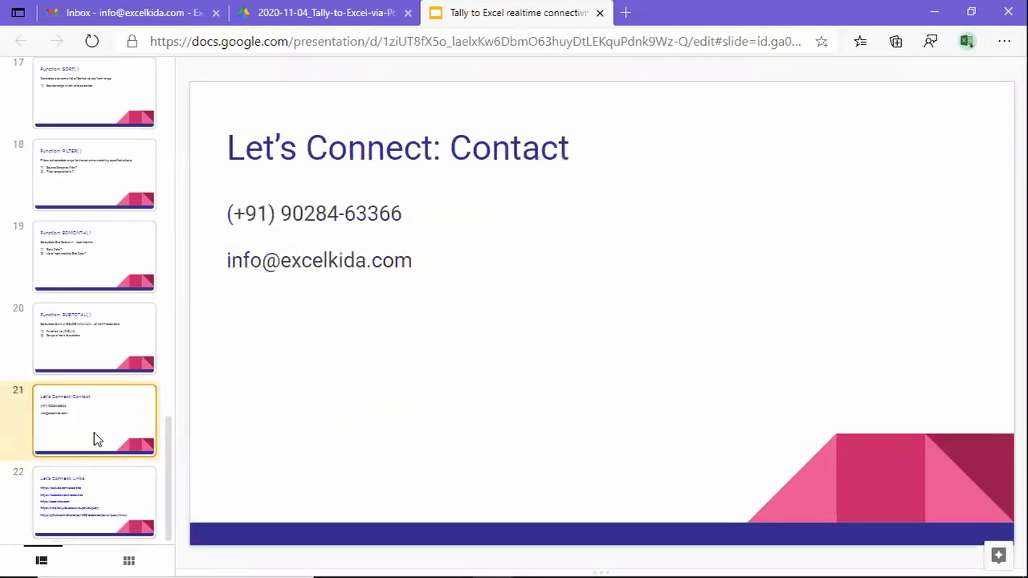
pyautogui.moveTo(685, 560)
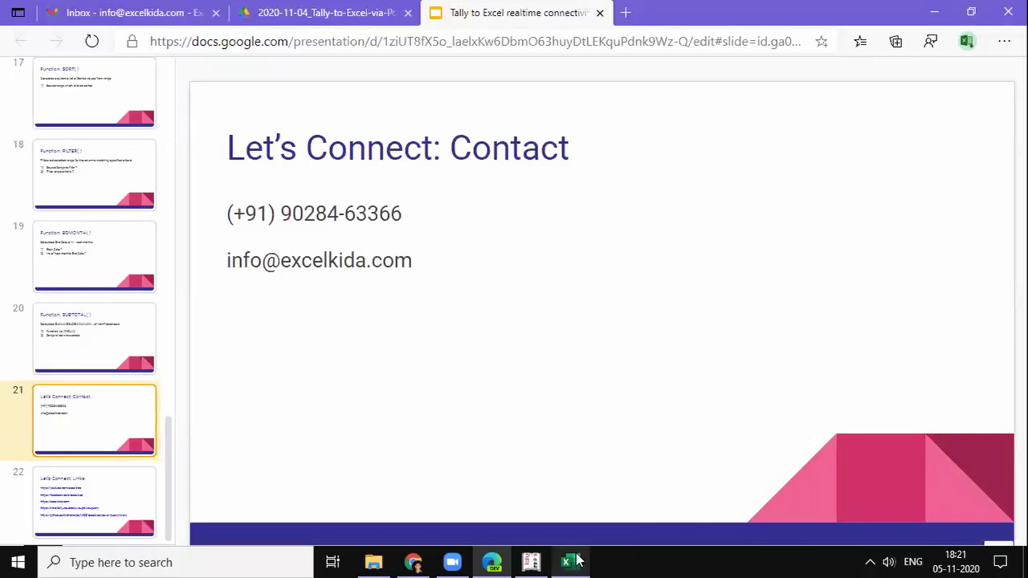
pyautogui.moveTo(577, 560)
pyautogui.click(545, 489)
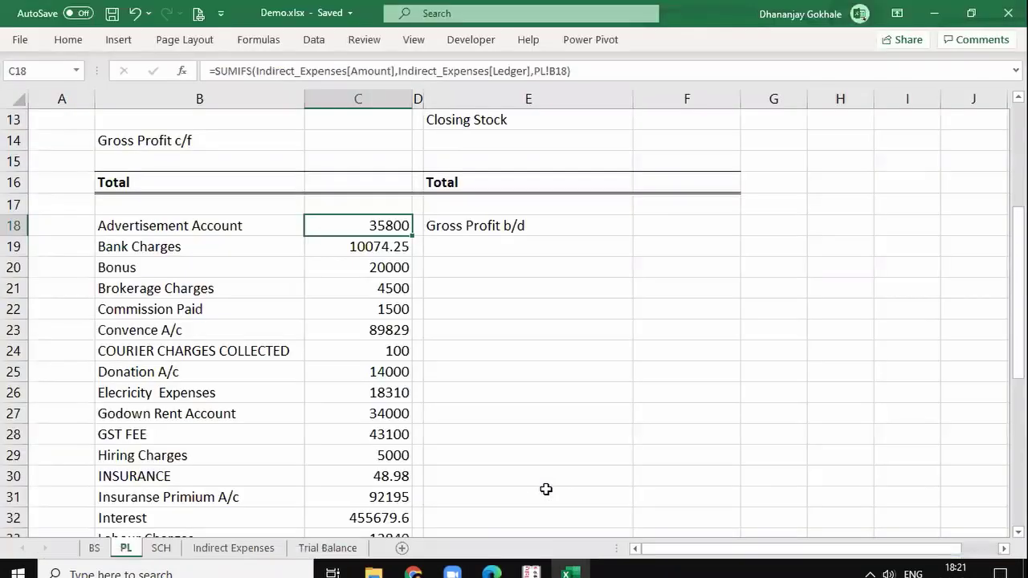
pyautogui.moveTo(504, 560)
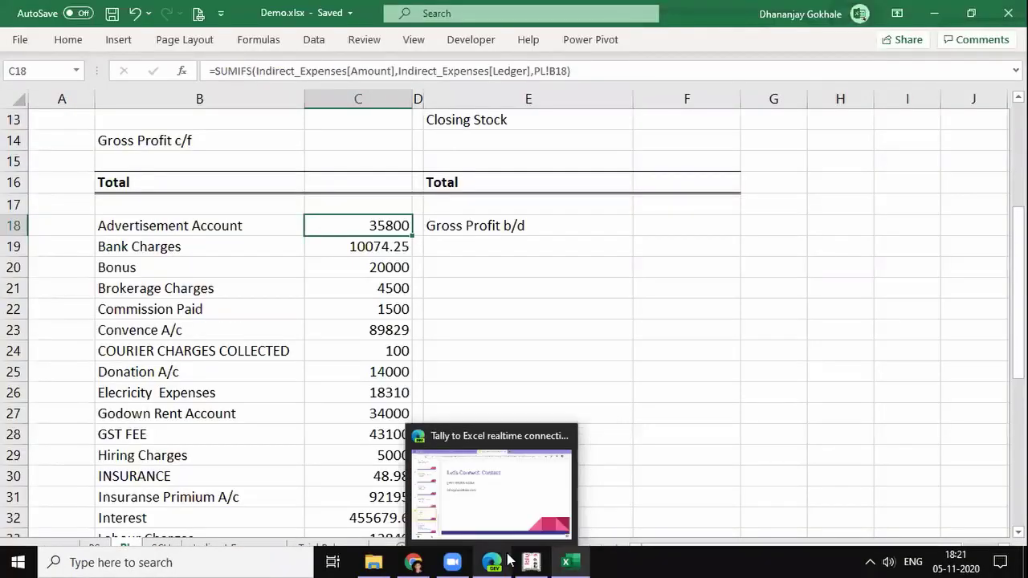
pyautogui.click(483, 483)
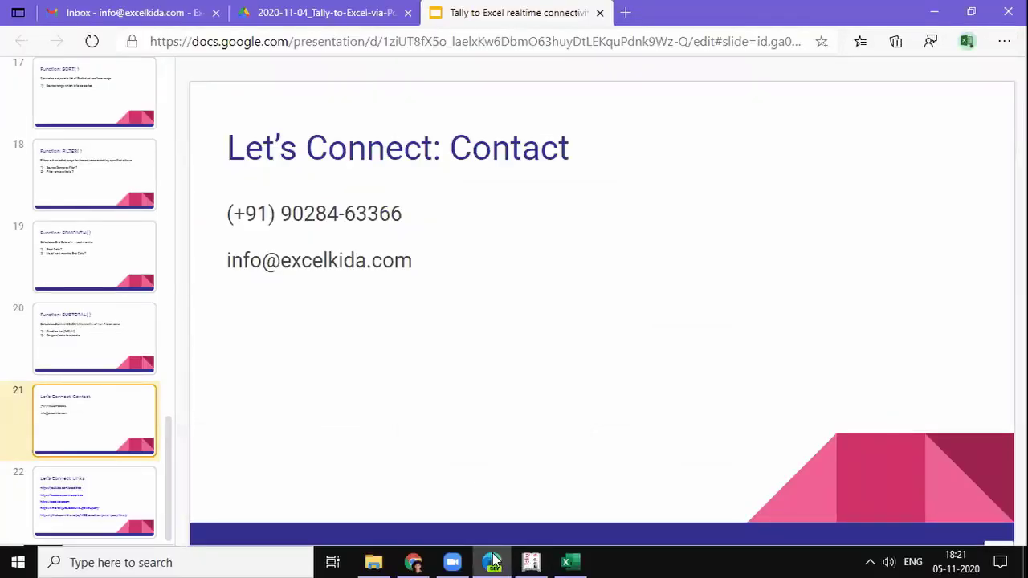
pyautogui.moveTo(494, 559)
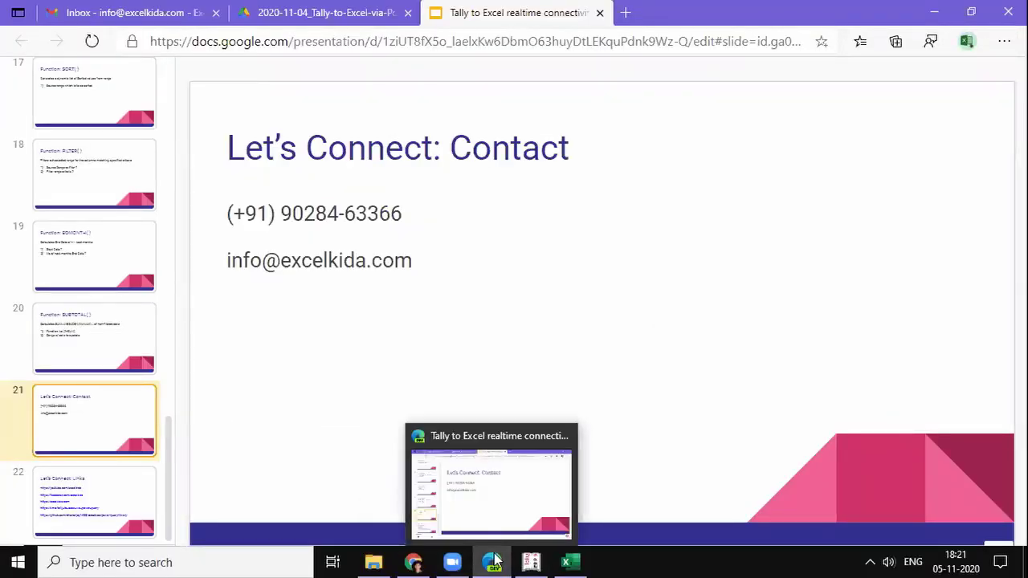
pyautogui.click(566, 561)
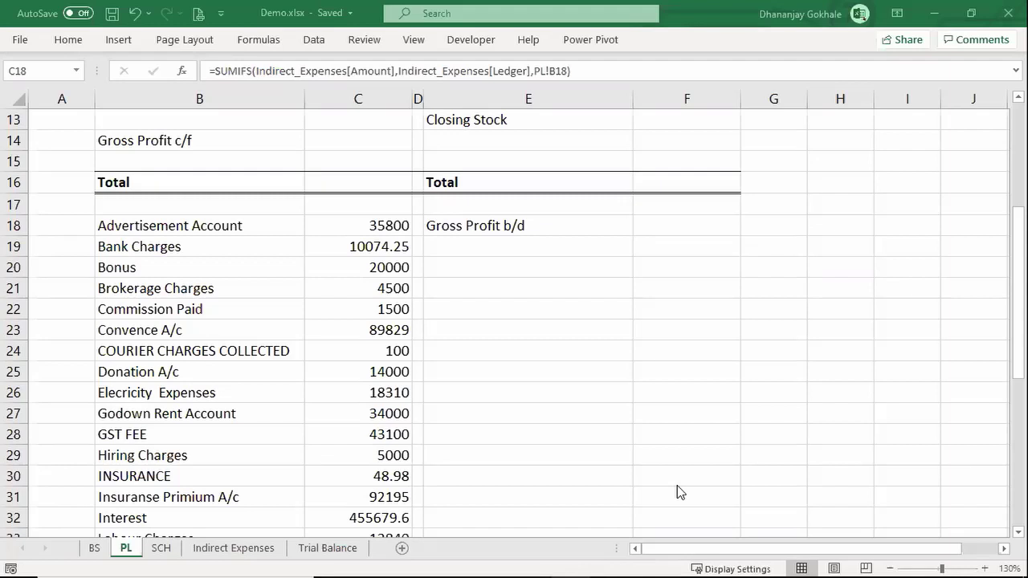
# Alternate between the Let's Connect Contact and Links slides, then open a new Chrome tab
pyautogui.hotkey('alt', 'Tab')
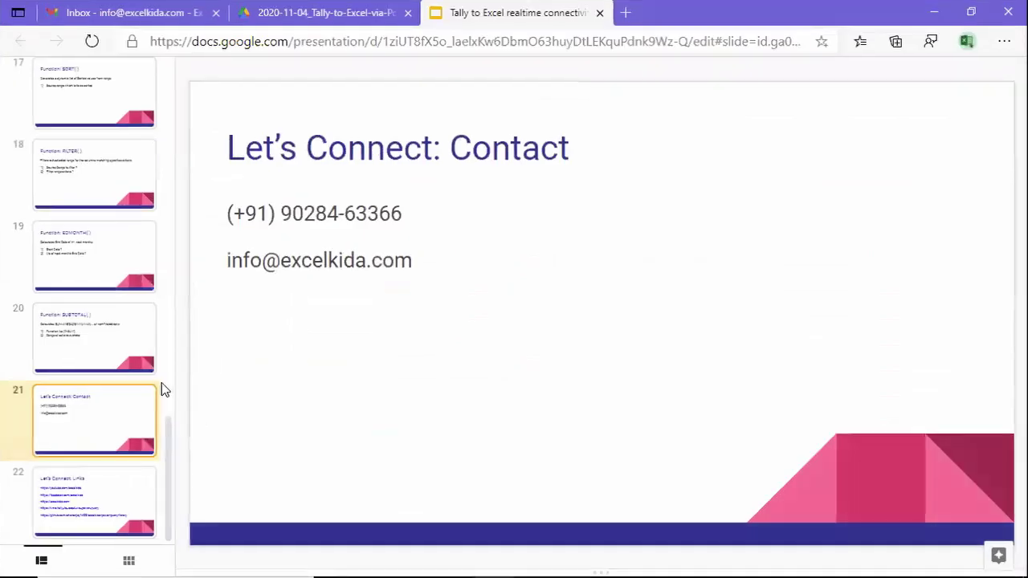
pyautogui.click(93, 508)
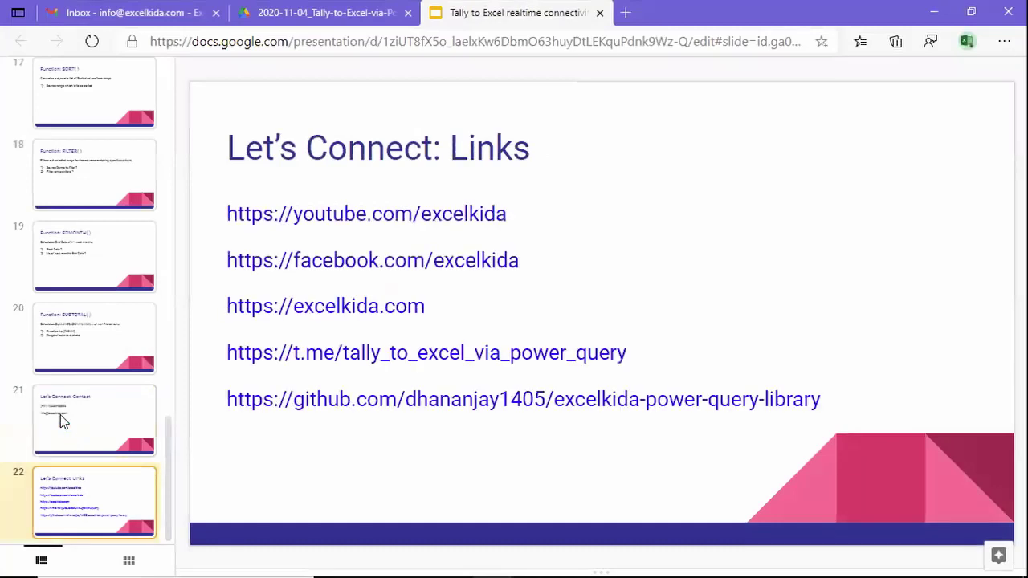
pyautogui.click(63, 419)
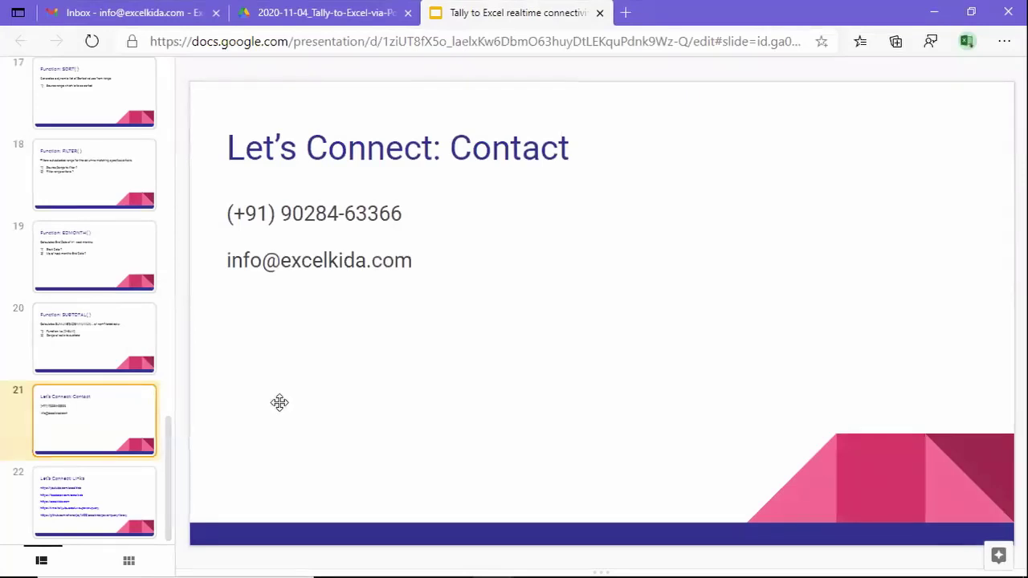
pyautogui.moveTo(361, 562)
pyautogui.click(85, 496)
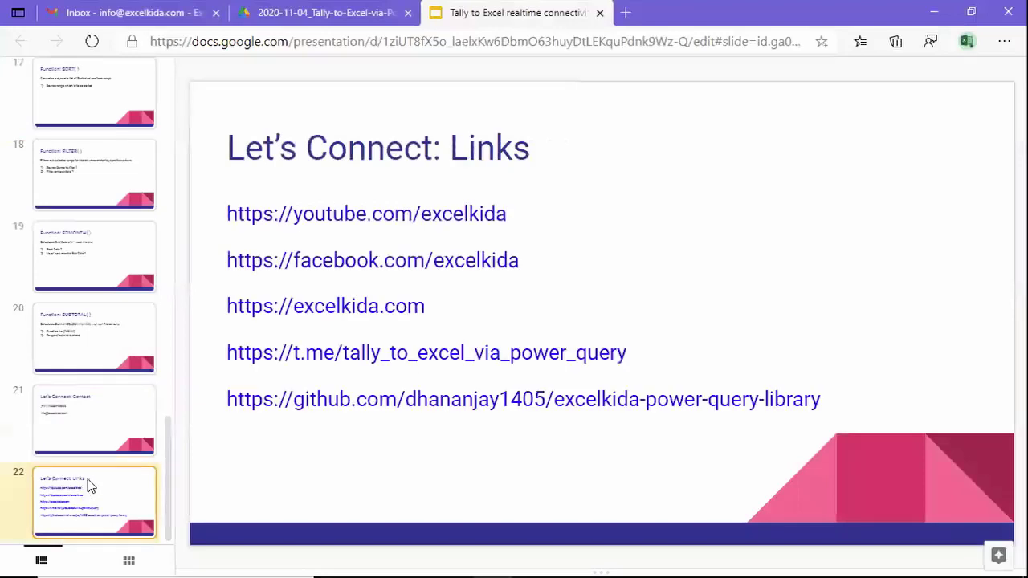
pyautogui.click(110, 427)
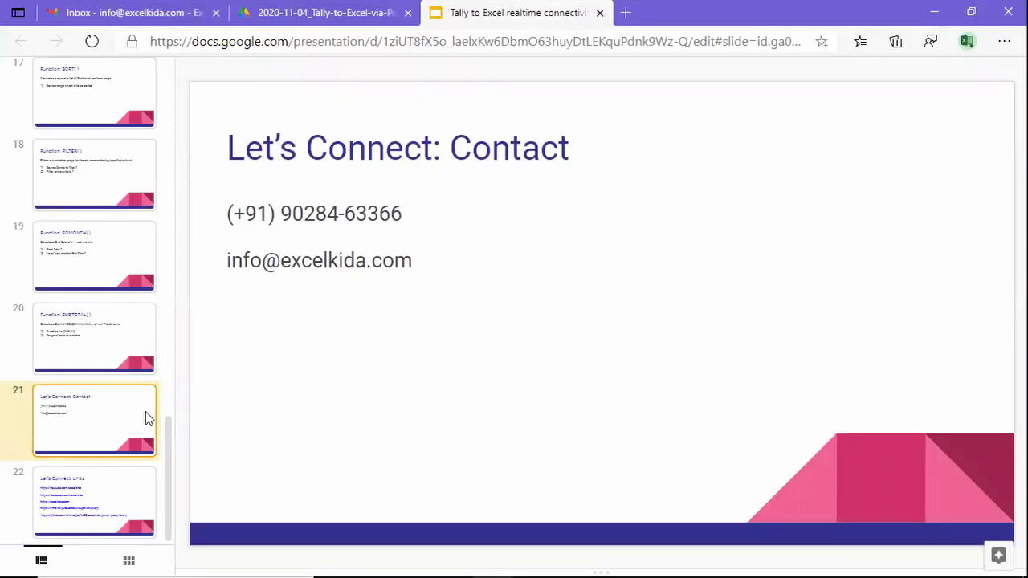
pyautogui.click(116, 480)
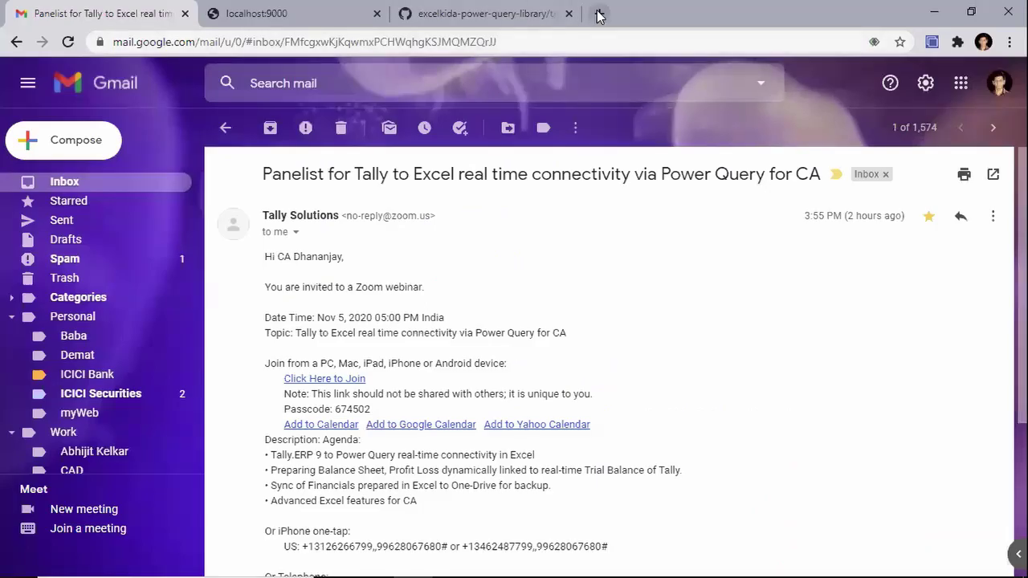
pyautogui.click(598, 13)
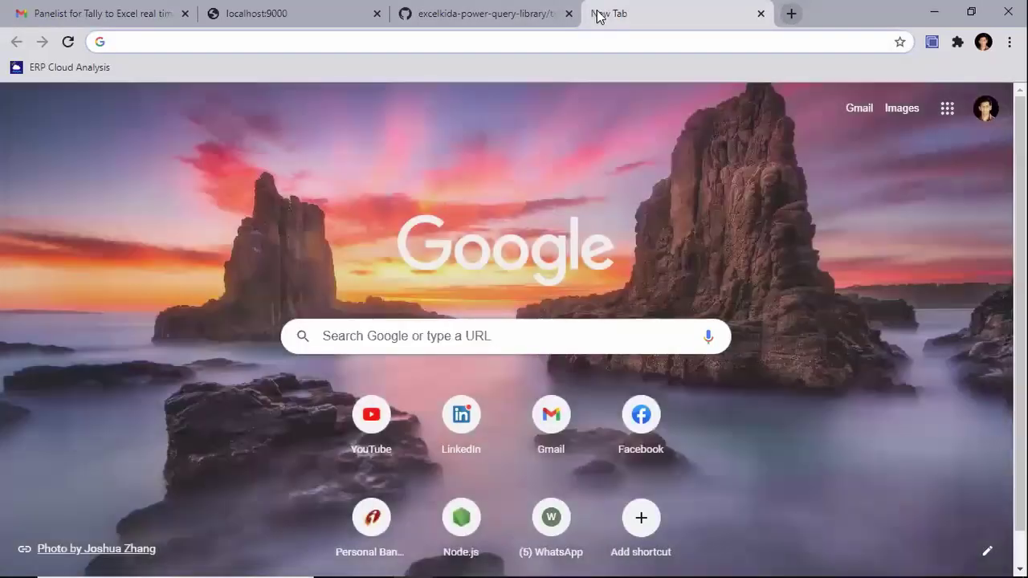
# Go to youtube.com/excelkida and browse the channel's full VIDEOS list
pyautogui.write('YOUTube.com/')
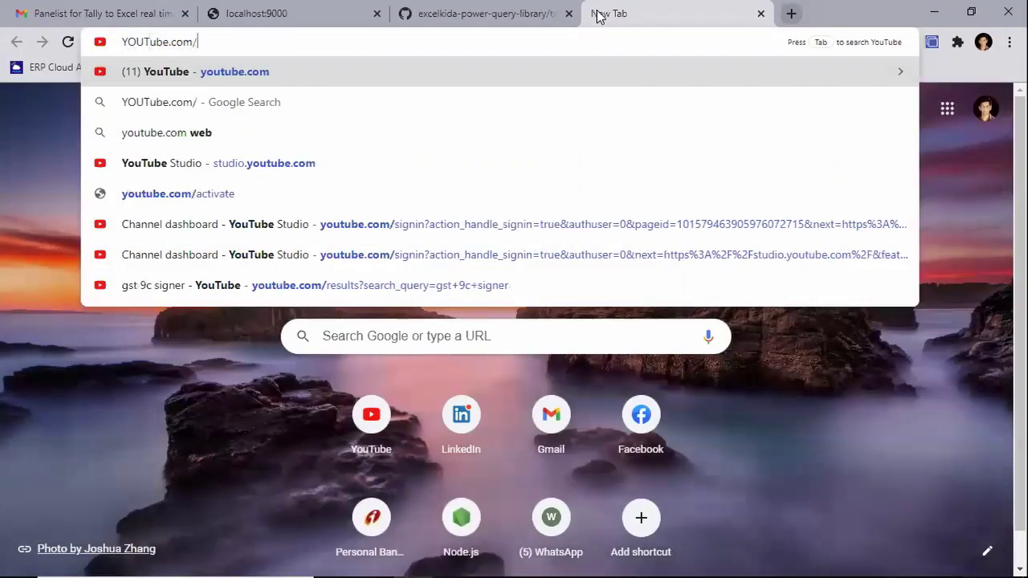
pyautogui.write('excelkid')
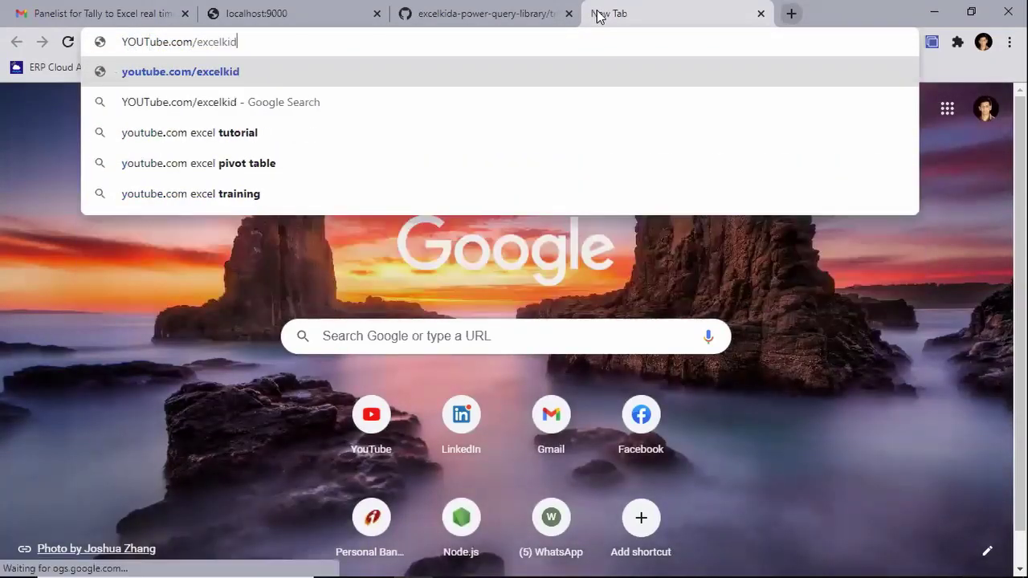
pyautogui.write('a')
pyautogui.press('Return')
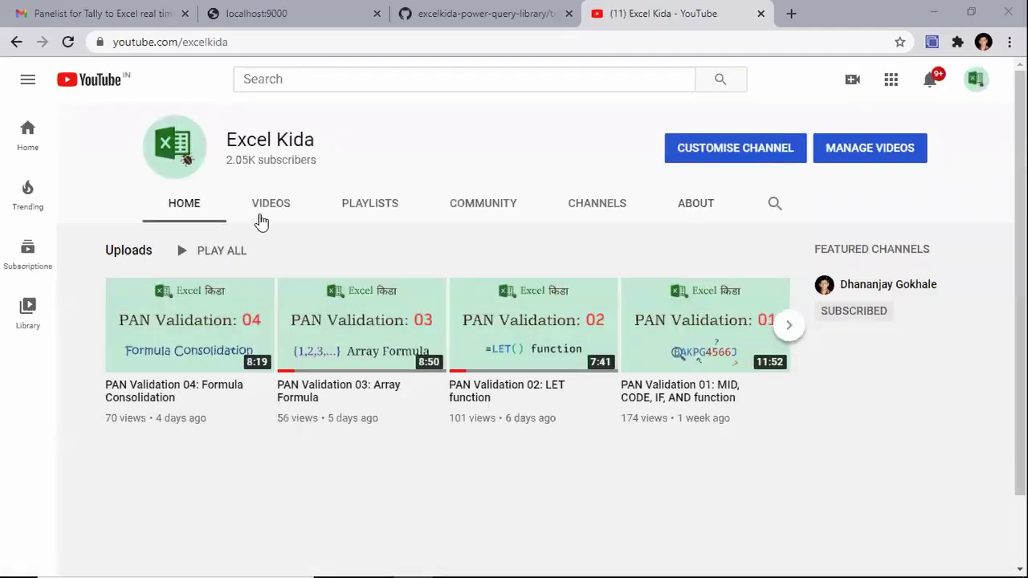
pyautogui.click(261, 217)
pyautogui.scroll(-1, 330, 264)
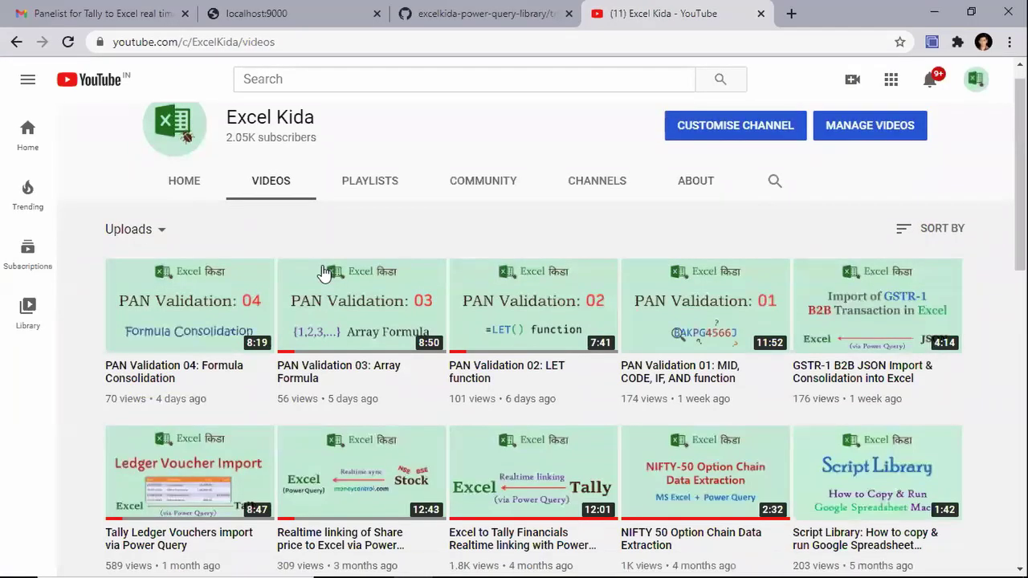
pyautogui.scroll(-3, 495, 313)
pyautogui.scroll(-1, 498, 314)
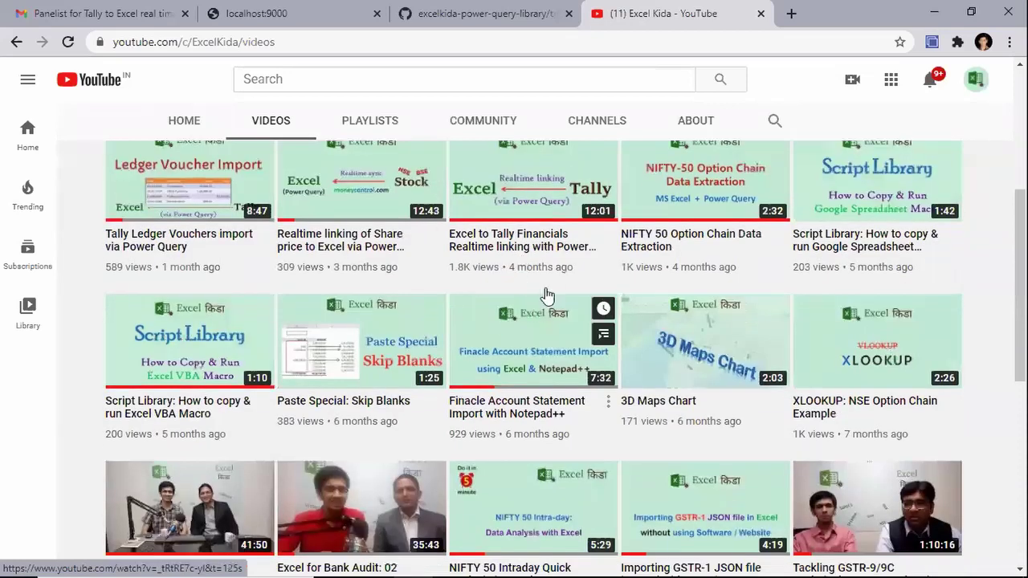
pyautogui.scroll(1, 506, 321)
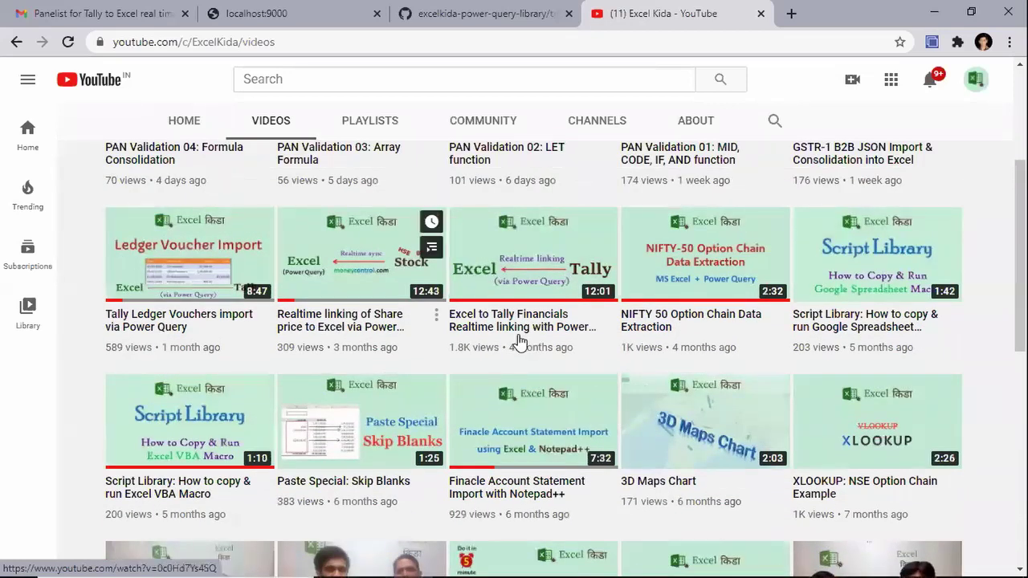
pyautogui.moveTo(510, 322)
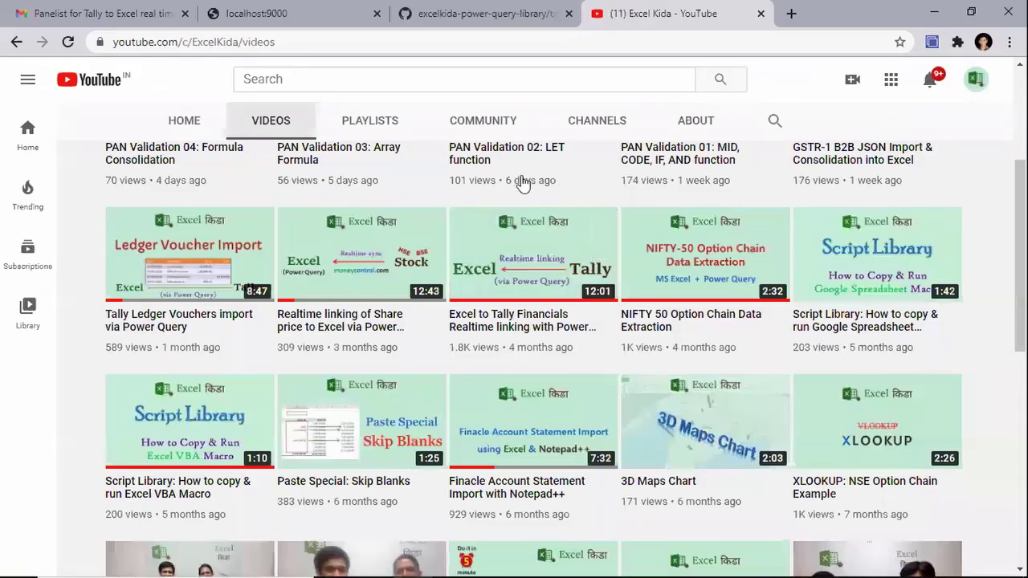
pyautogui.moveTo(583, 313)
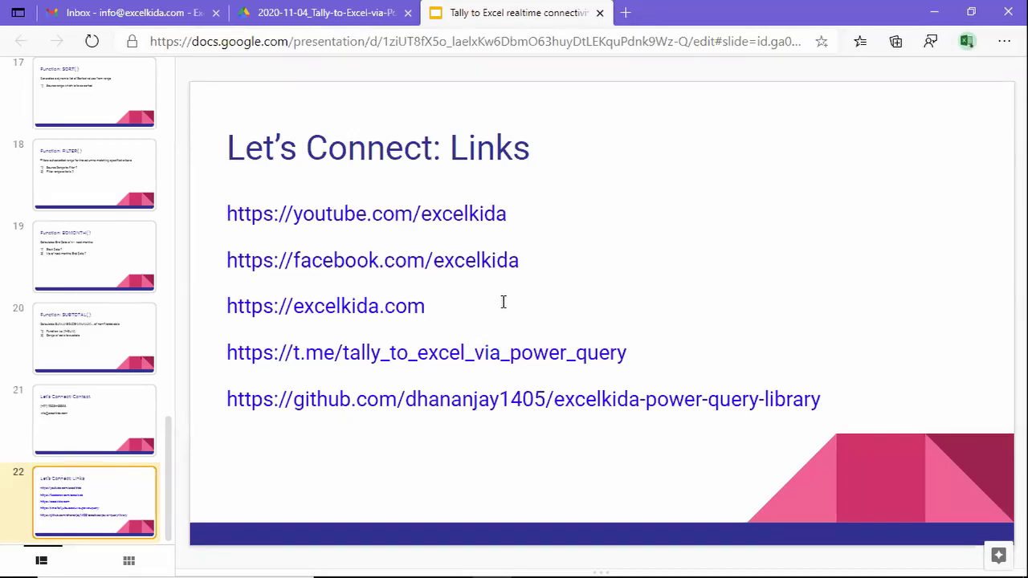
# Return to slide 21, Let's Connect: Contact, with its phone and e-mail details
pyautogui.click(102, 451)
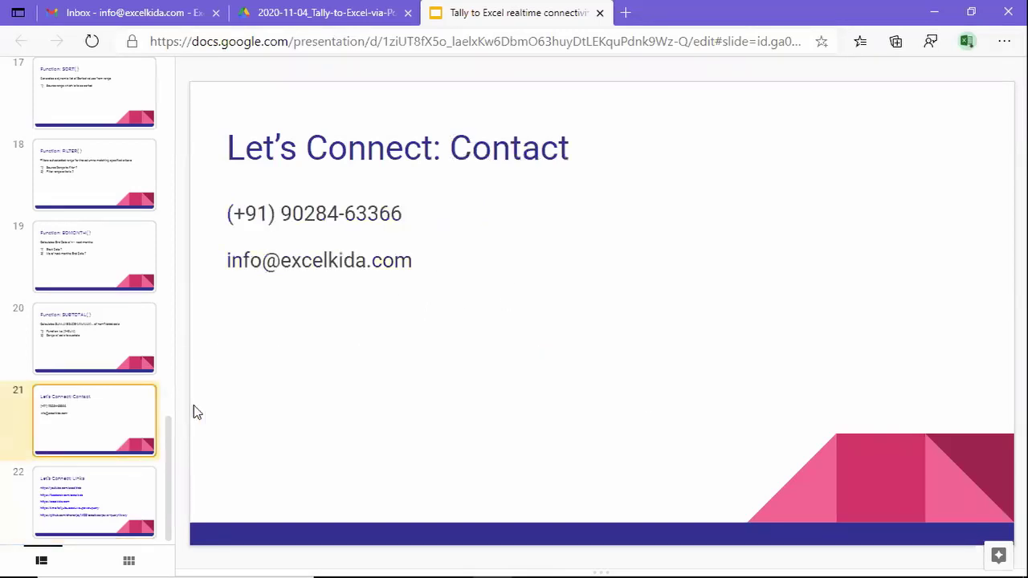
pyautogui.moveTo(534, 560)
pyautogui.moveTo(631, 560)
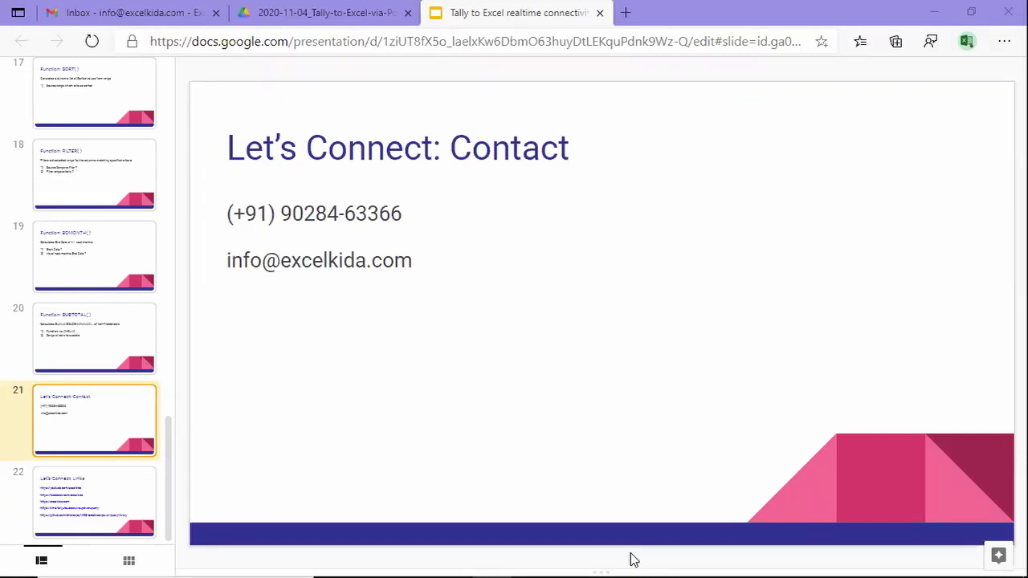
pyautogui.moveTo(578, 562)
pyautogui.moveTo(764, 560)
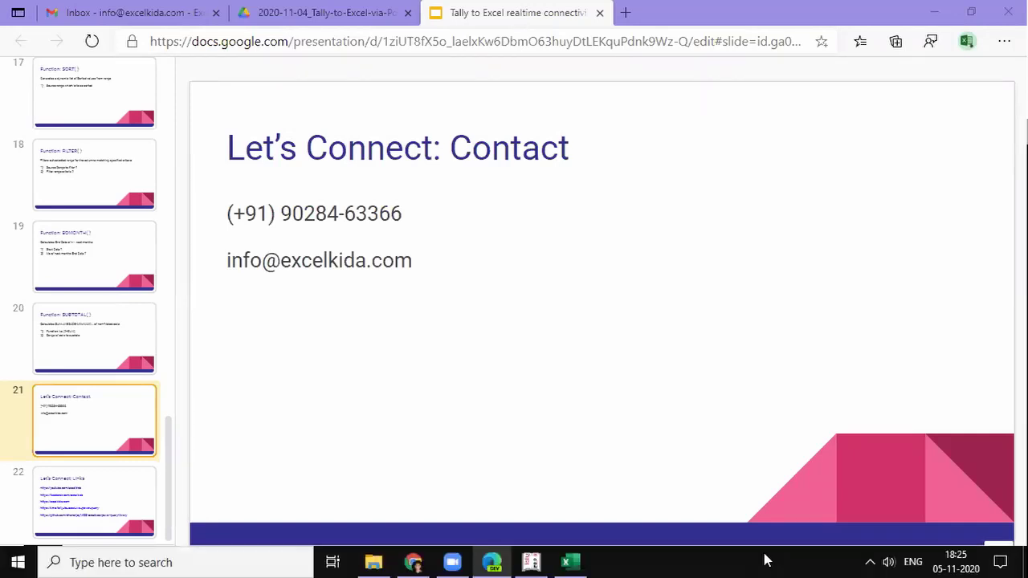